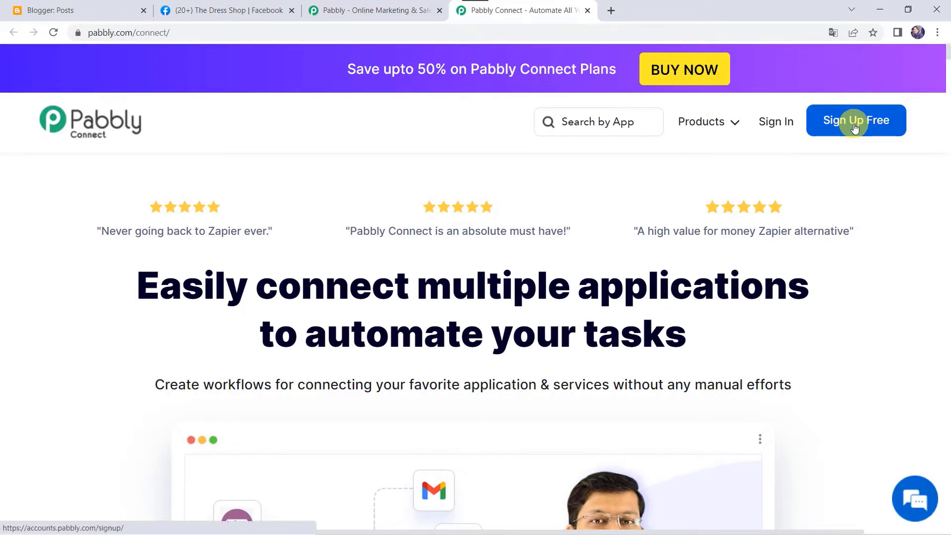
Sign in to Pabbly and open the Pabbly Connect dashboard to look over the existing workflows.
click(771, 128)
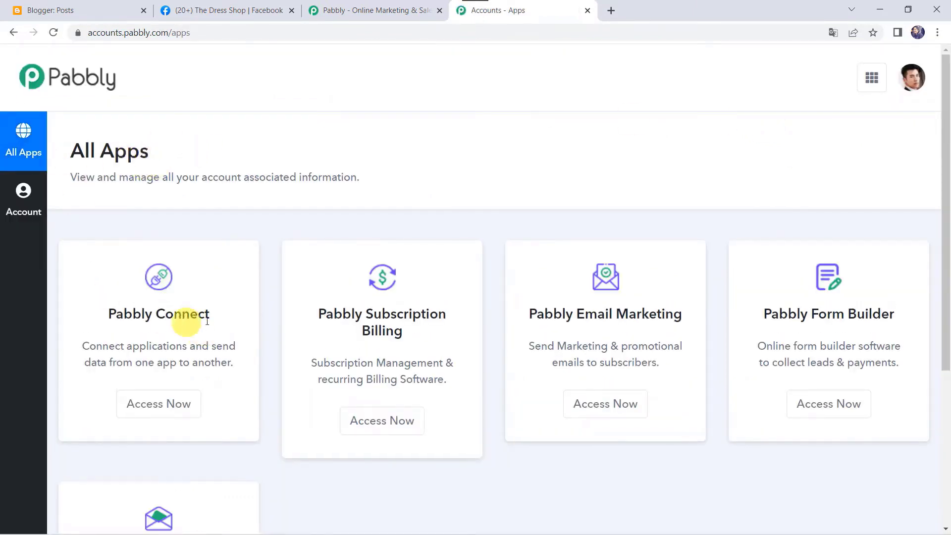
click(179, 408)
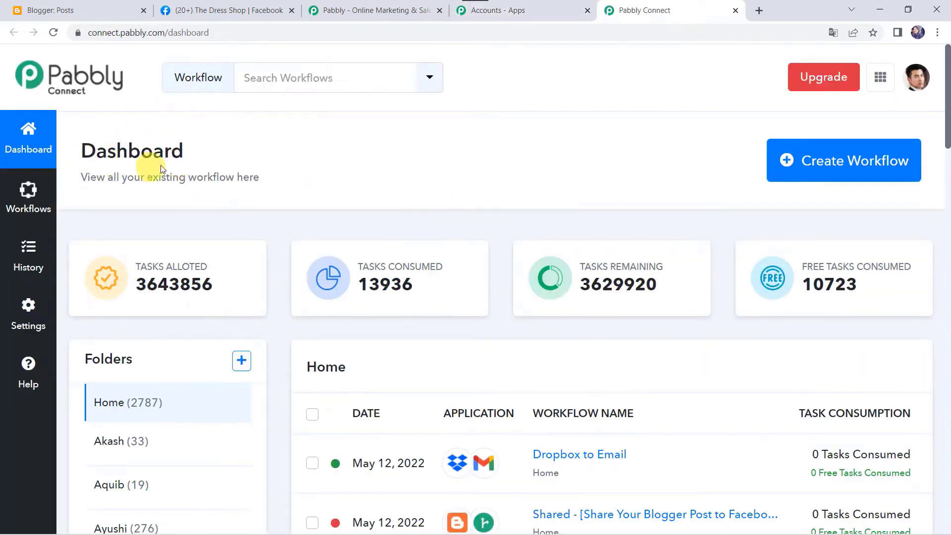
scroll(478, 318, down, 8)
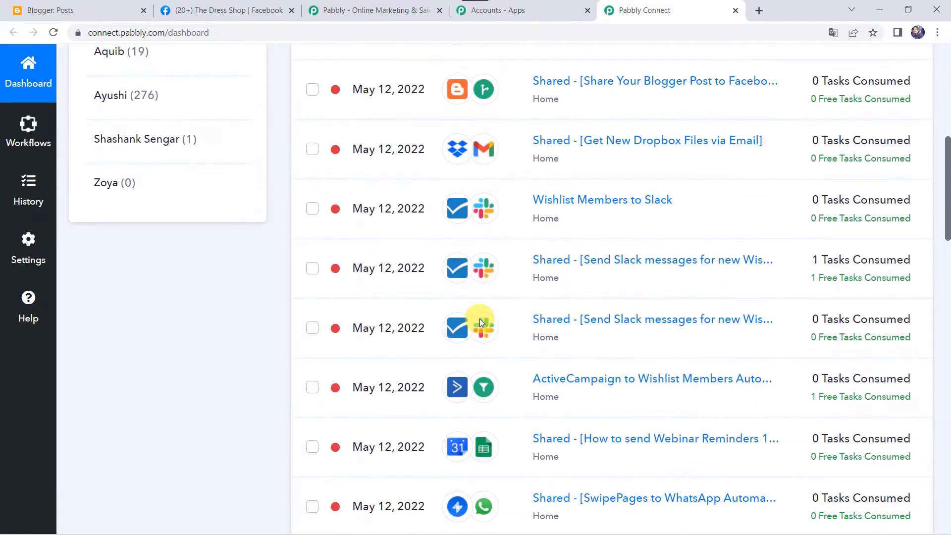
scroll(479, 319, up, 8)
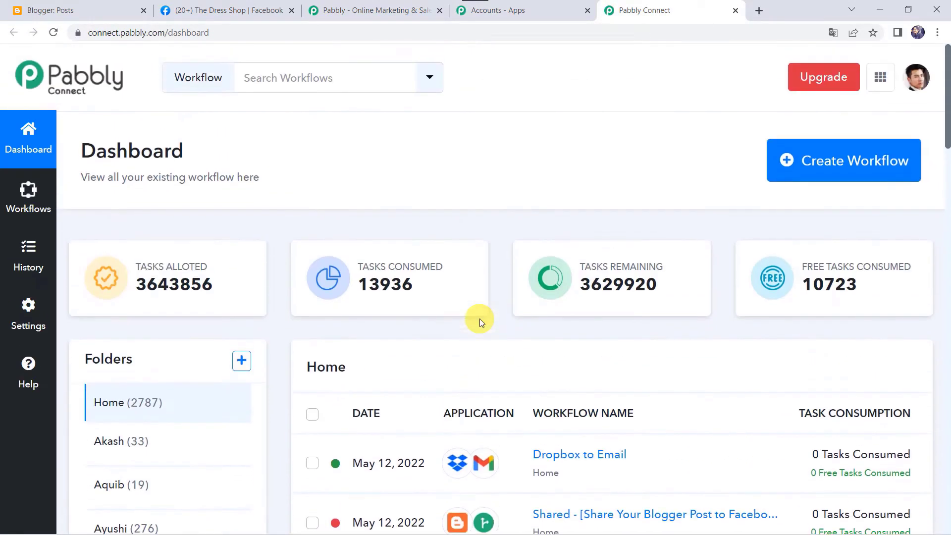
Create a new workflow named "Blogger to Facebook Integration".
click(838, 168)
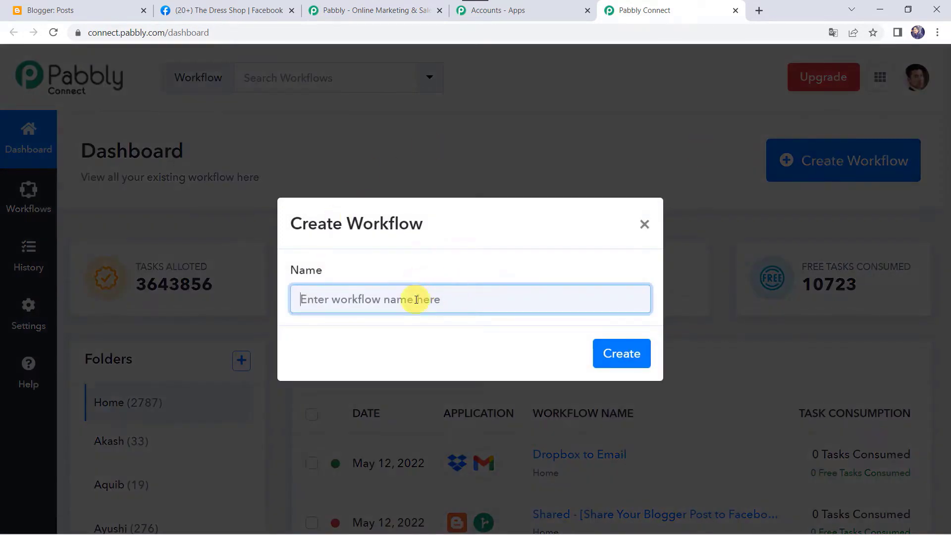
text(Blogger to Facebook Integration)
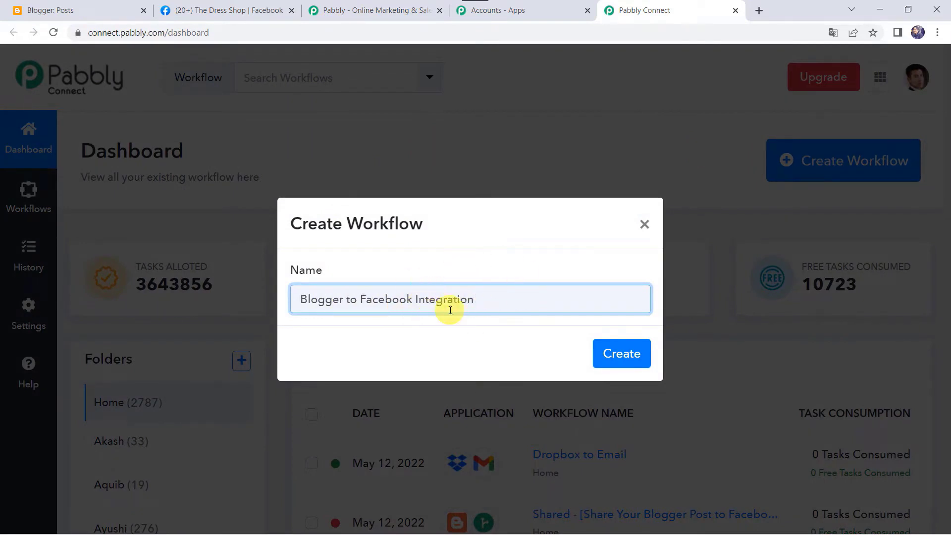
click(622, 352)
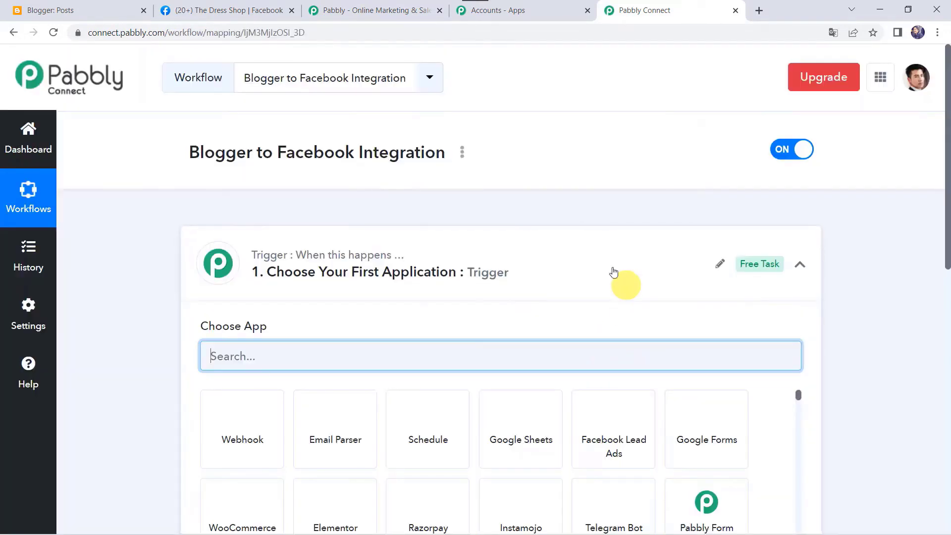
Set the workflow's trigger to the Google Blogger app with the New Post Added event.
click(512, 268)
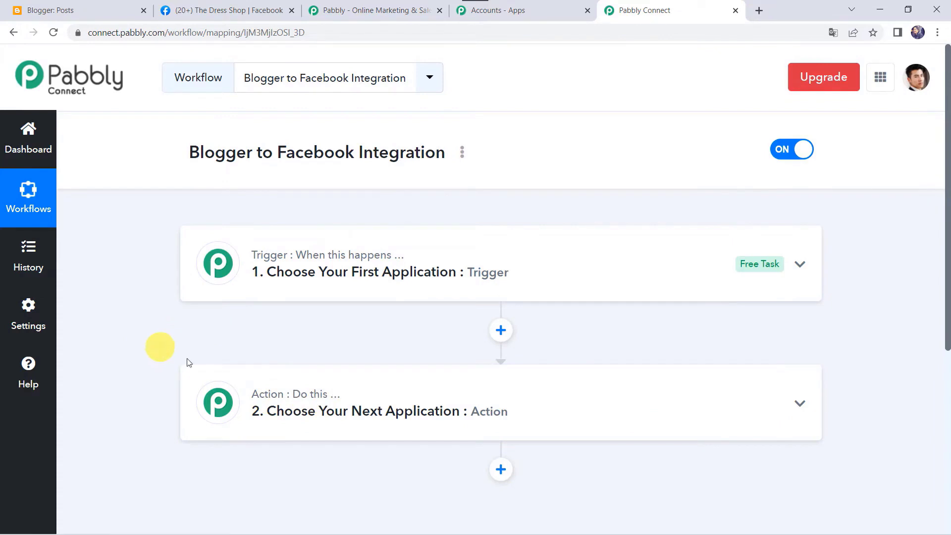
click(522, 264)
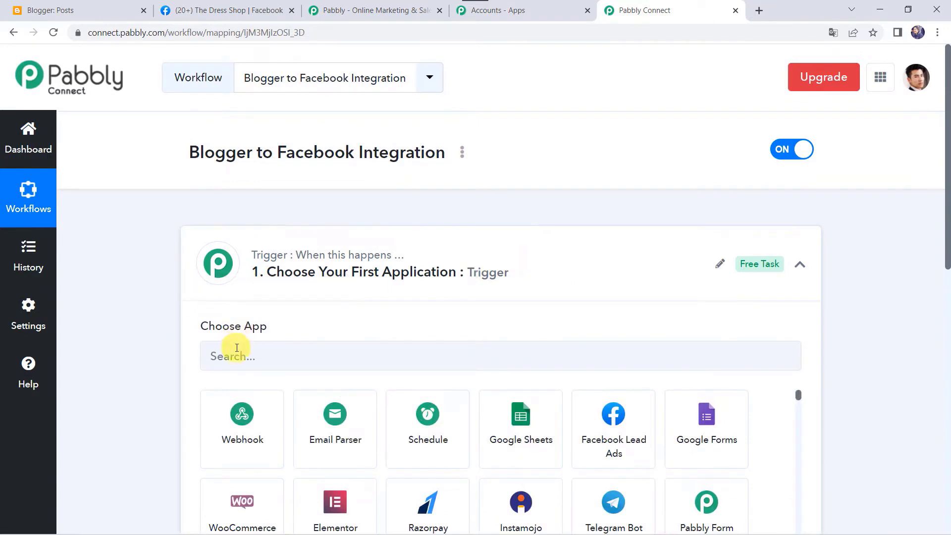
click(237, 353)
text(B)
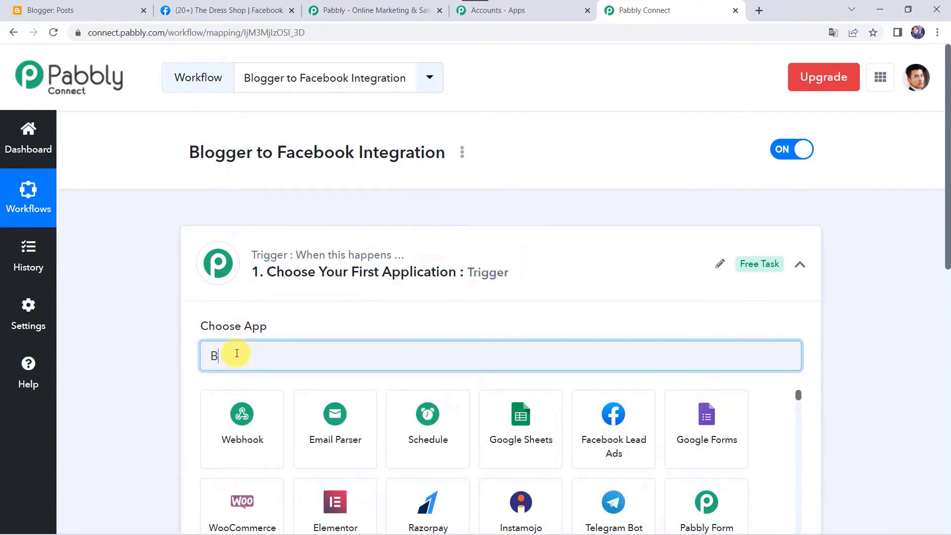
text(lo)
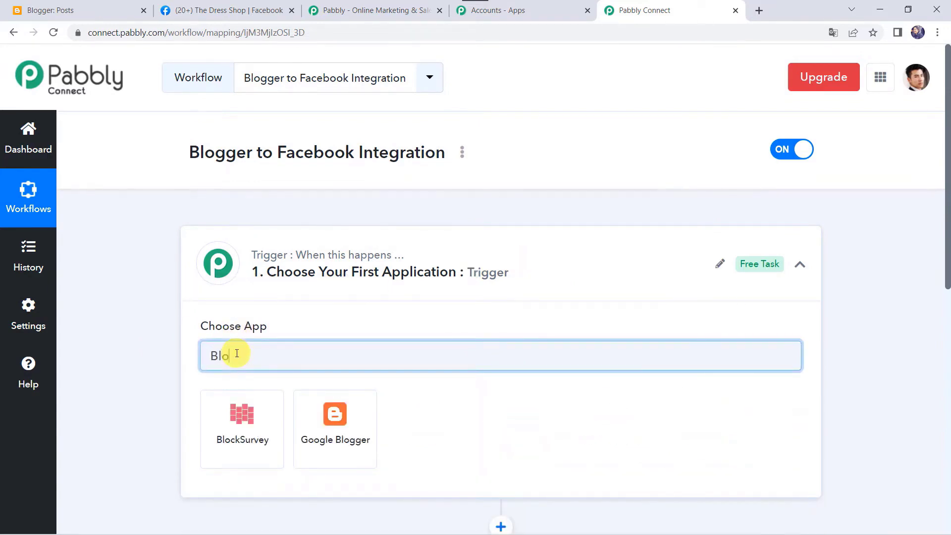
click(367, 436)
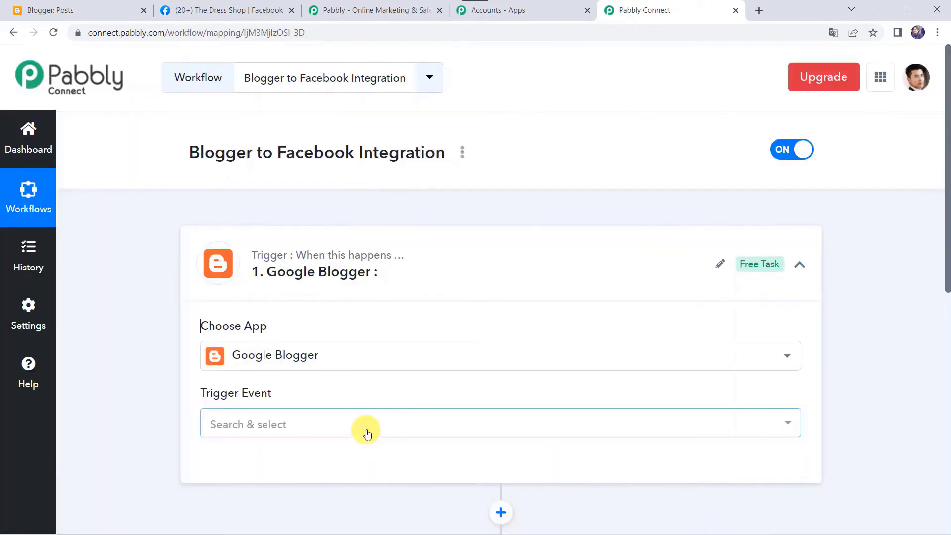
scroll(204, 374, down, 3)
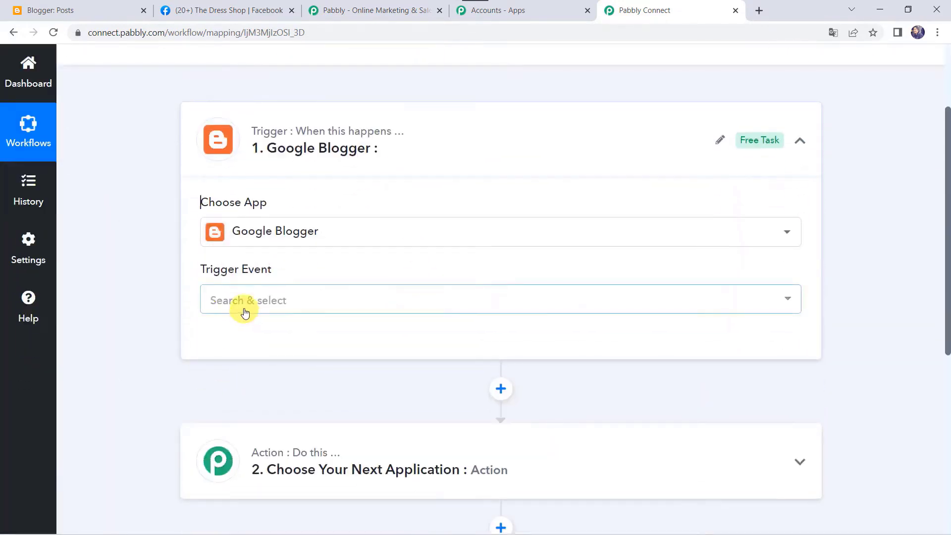
click(244, 312)
click(267, 369)
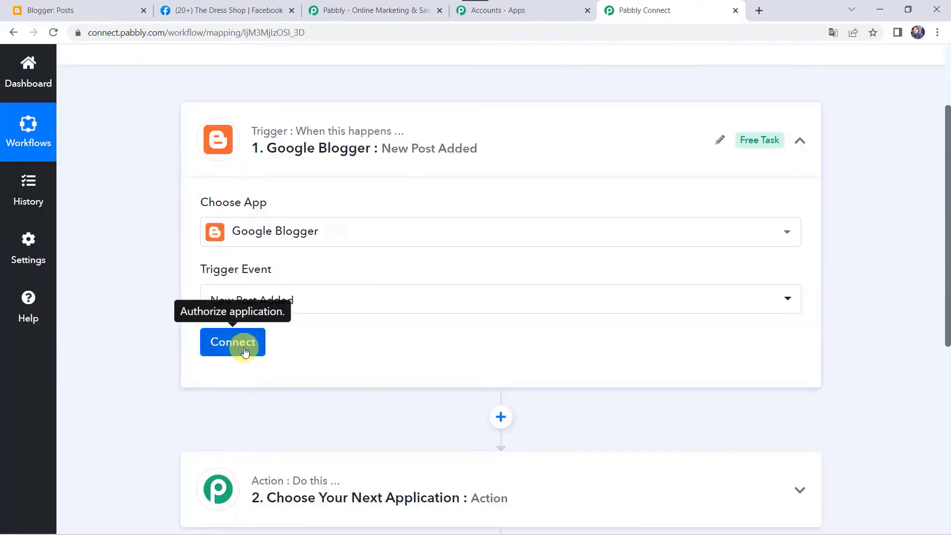
Add a new Google Blogger connection to the trigger and authorize it with the blog owner's Google account.
click(245, 351)
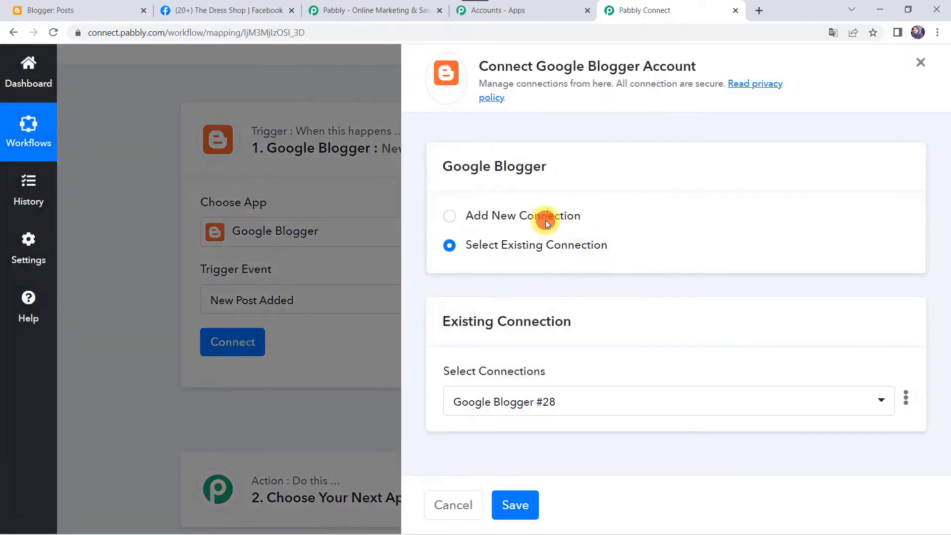
click(545, 220)
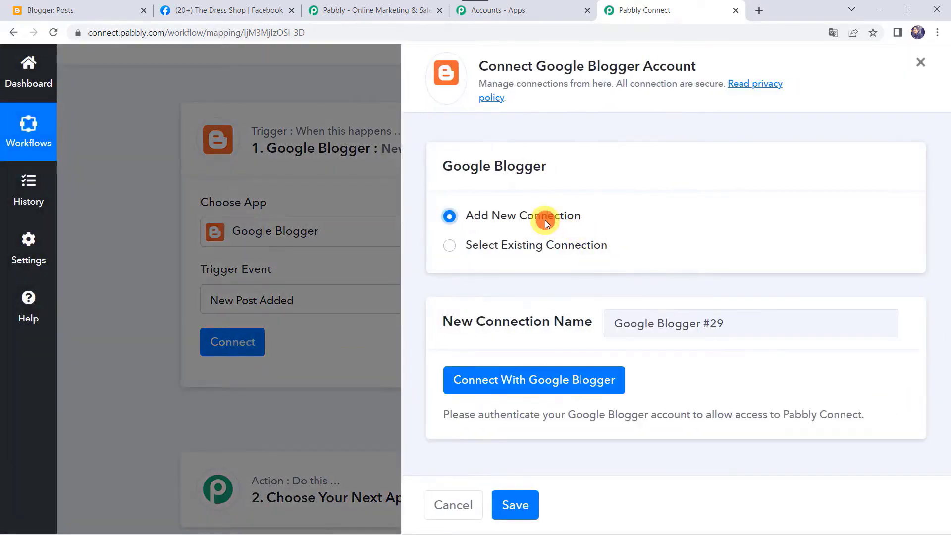
click(586, 389)
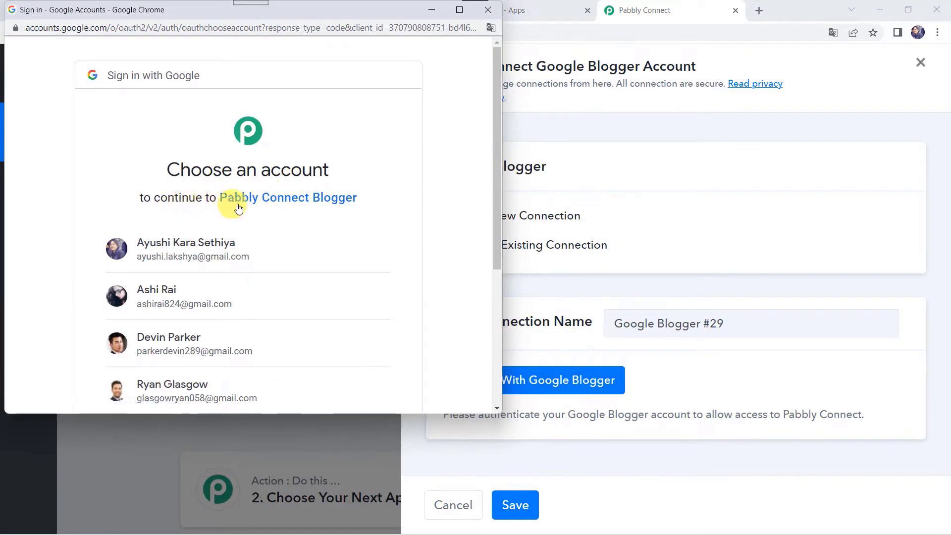
click(155, 295)
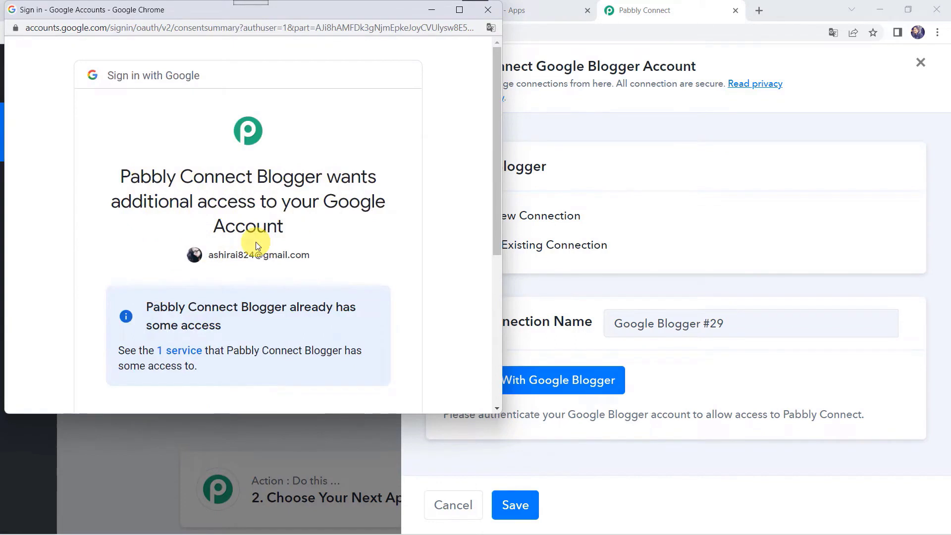
scroll(255, 246, down, 5)
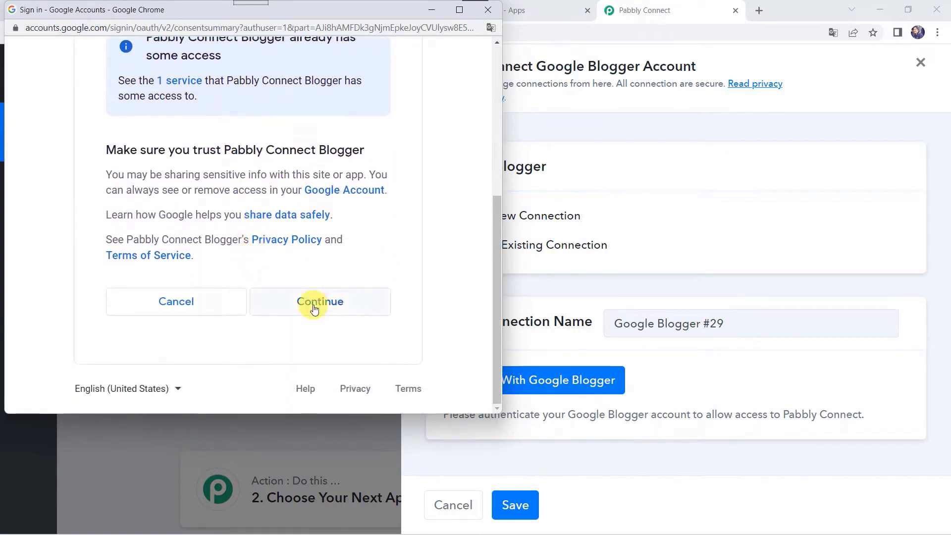
click(314, 308)
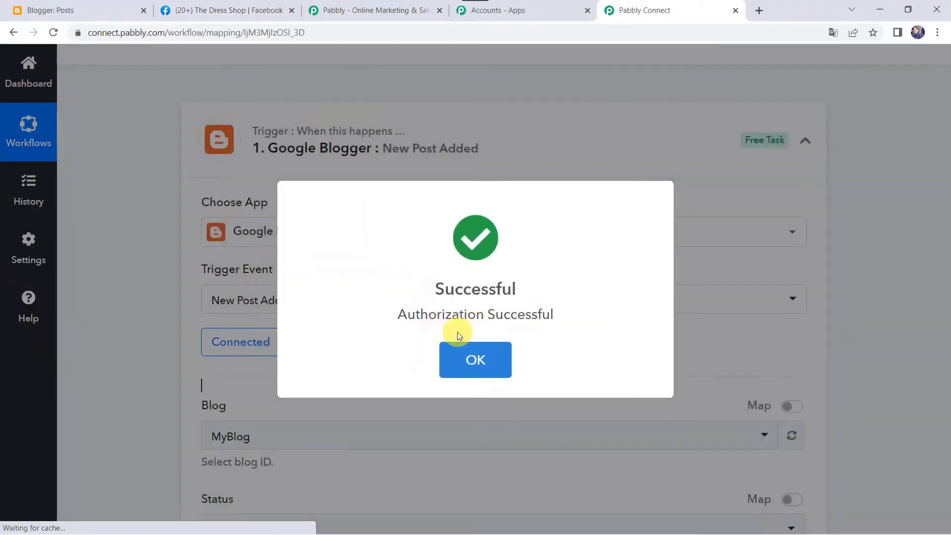
click(457, 333)
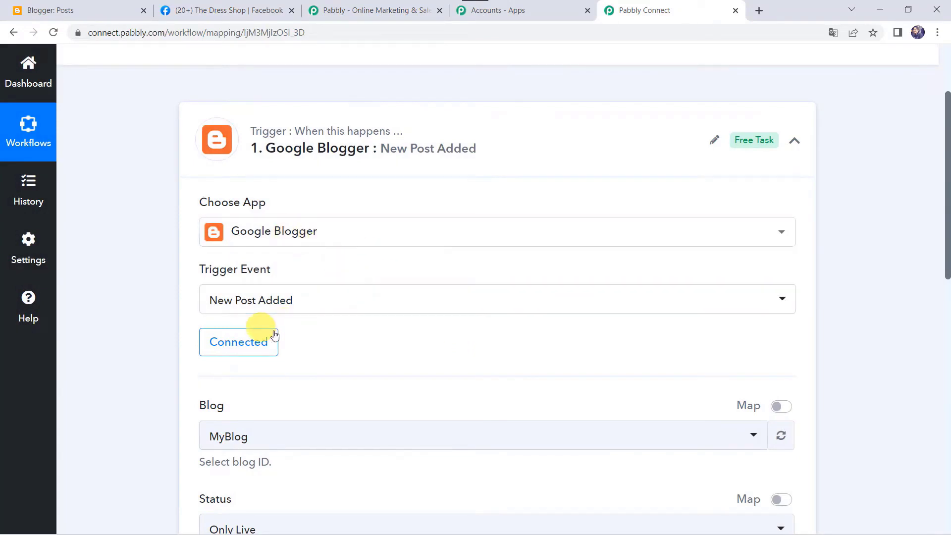
Check the blog's name in Blogger, and set the trigger's Blog to MyBlog and Status to Only Live in Pabbly Connect.
scroll(391, 333, down, 2)
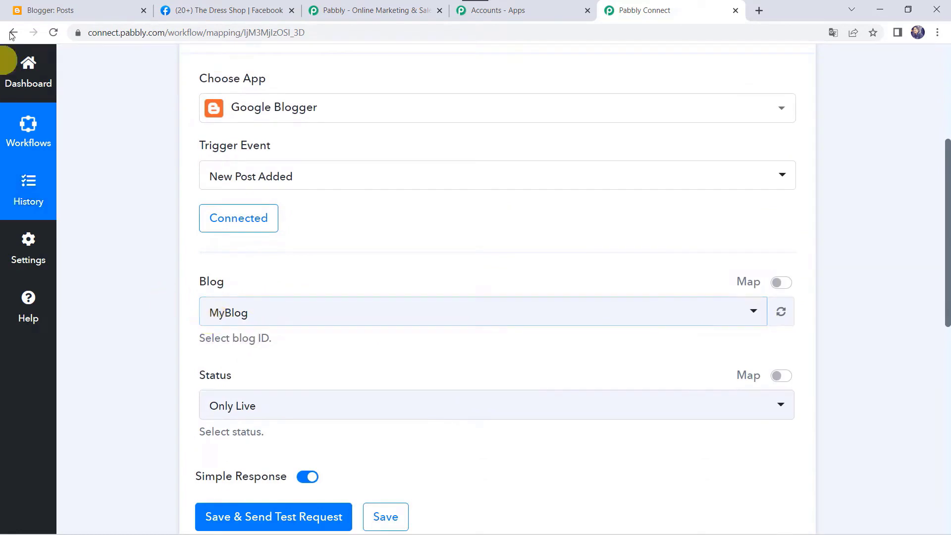
click(62, 7)
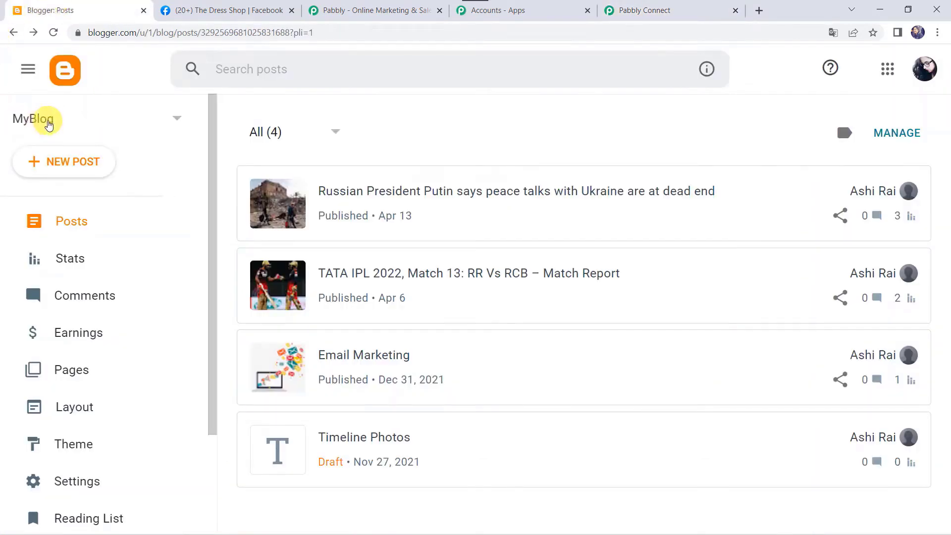
click(669, 10)
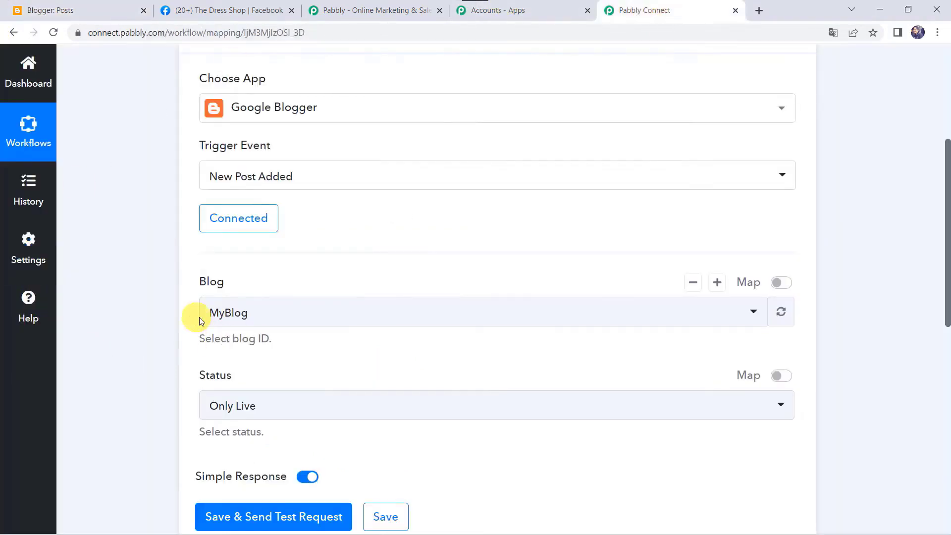
click(240, 315)
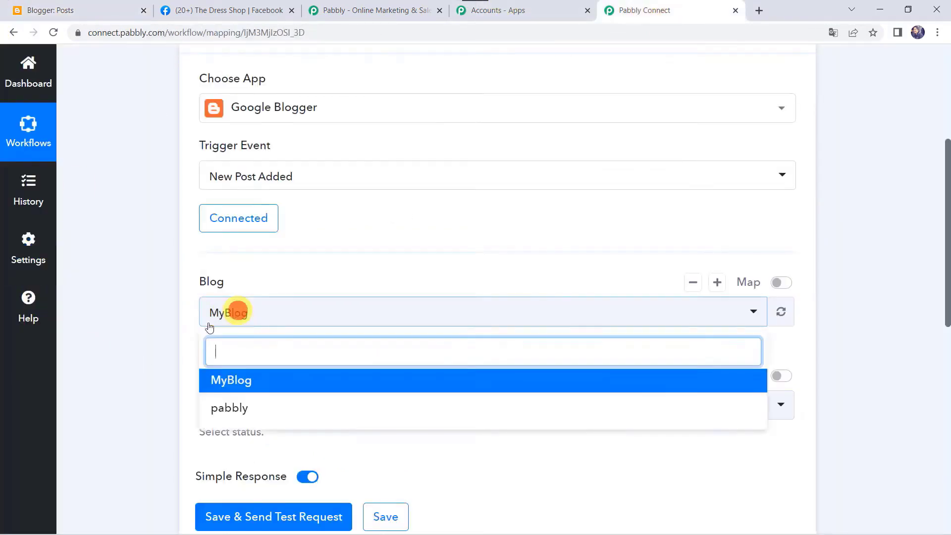
click(243, 382)
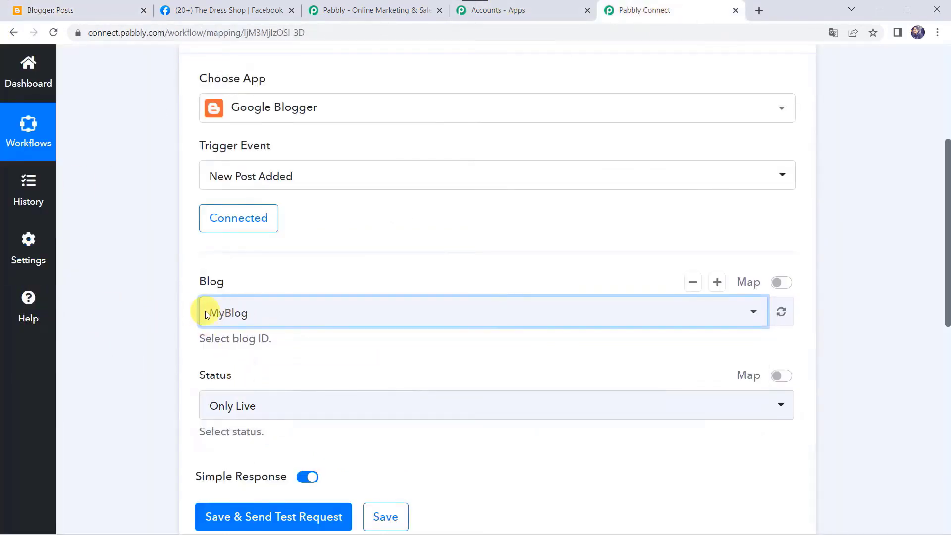
scroll(137, 313, down, 2)
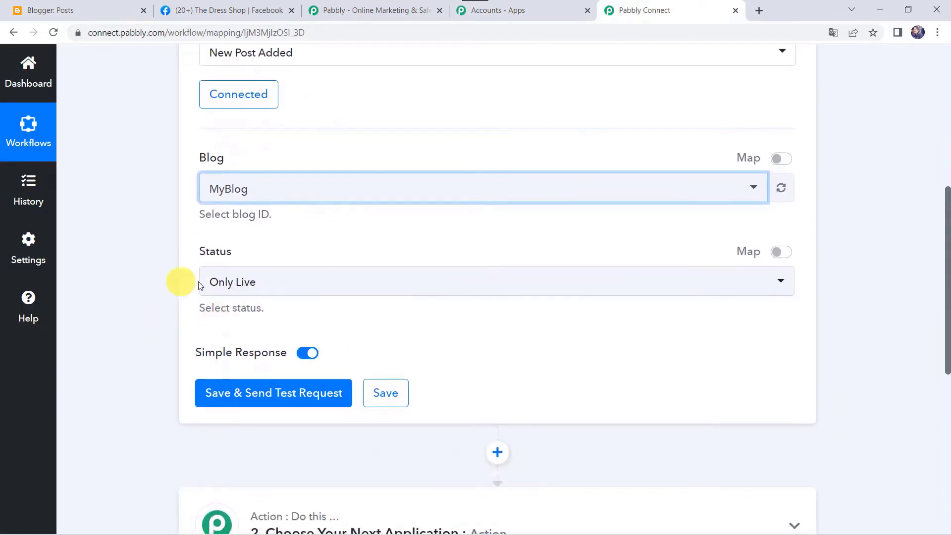
click(244, 278)
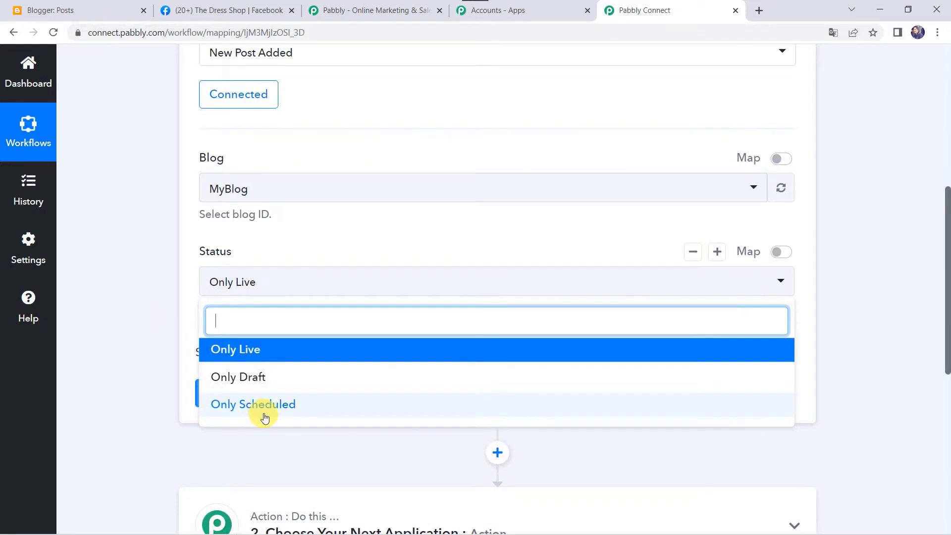
click(232, 350)
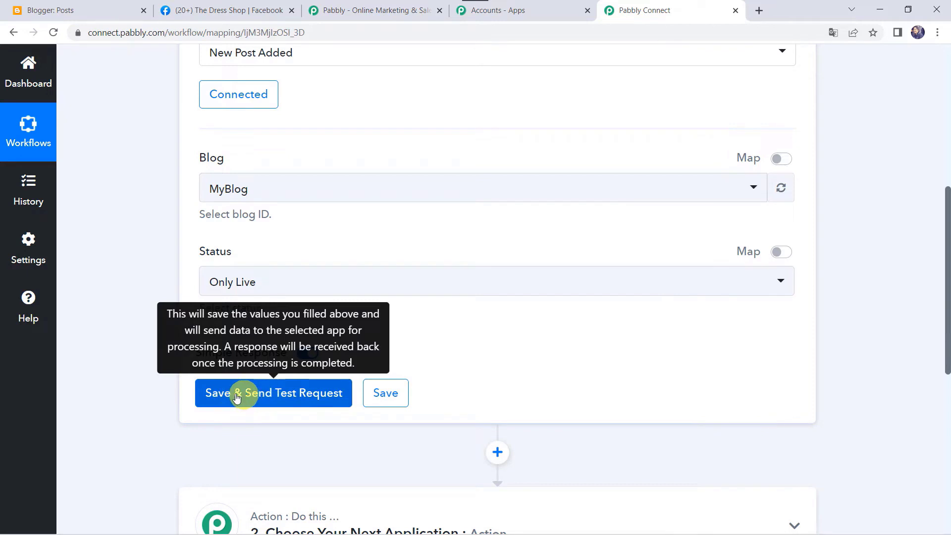
Switch to Blogger and start a new post in MyBlog titled "Importance of Exercise".
click(88, 13)
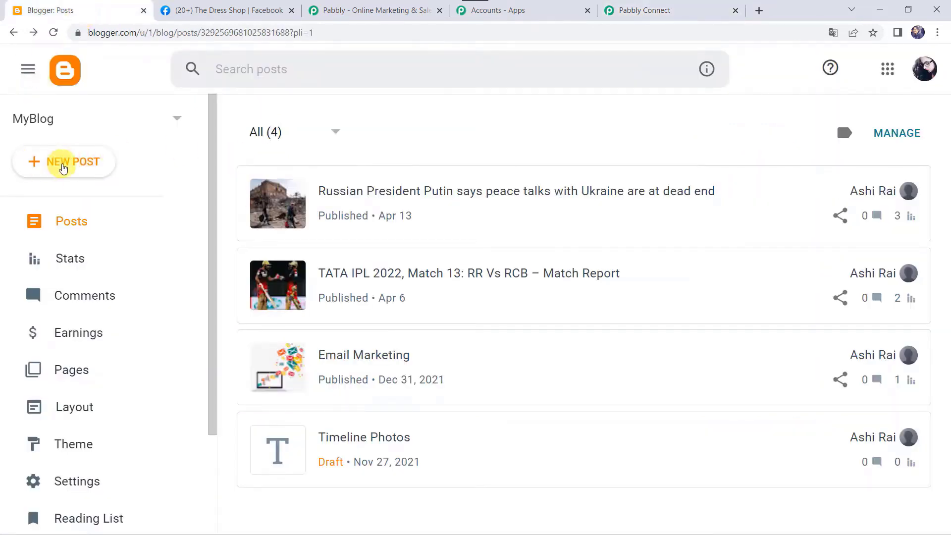
click(63, 167)
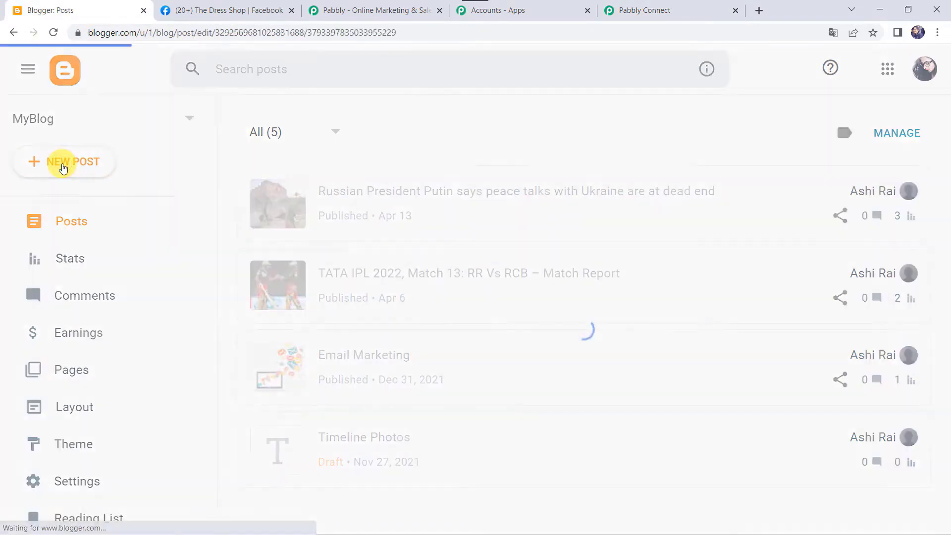
click(83, 135)
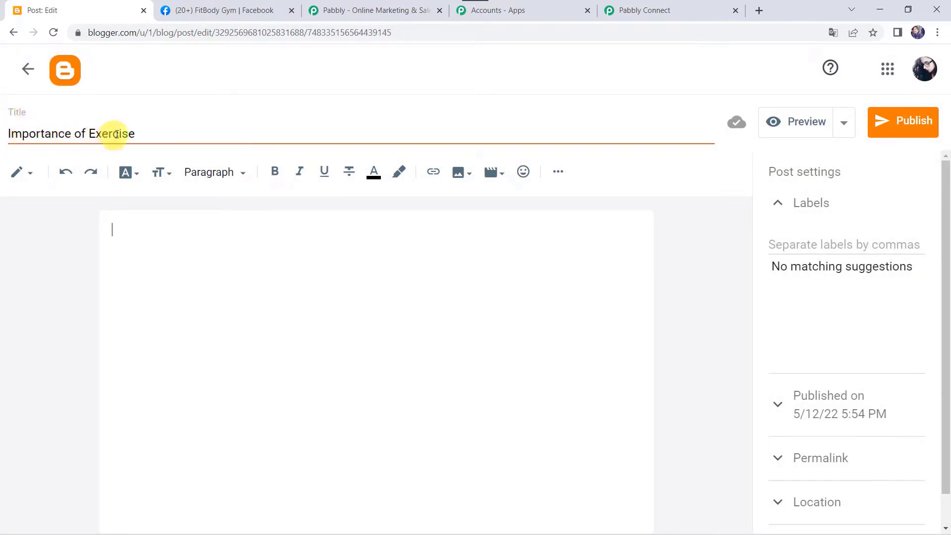
Enter the post body "Regular exercise and physical activity promotes strong muscles and bones. It improves respiratory, cardiovascular health, and overall health.".
click(128, 230)
text(Regular exercise and physical activity promotes strong muscles and bones. It improves respiratory, cardiovascular health, and overall health.)
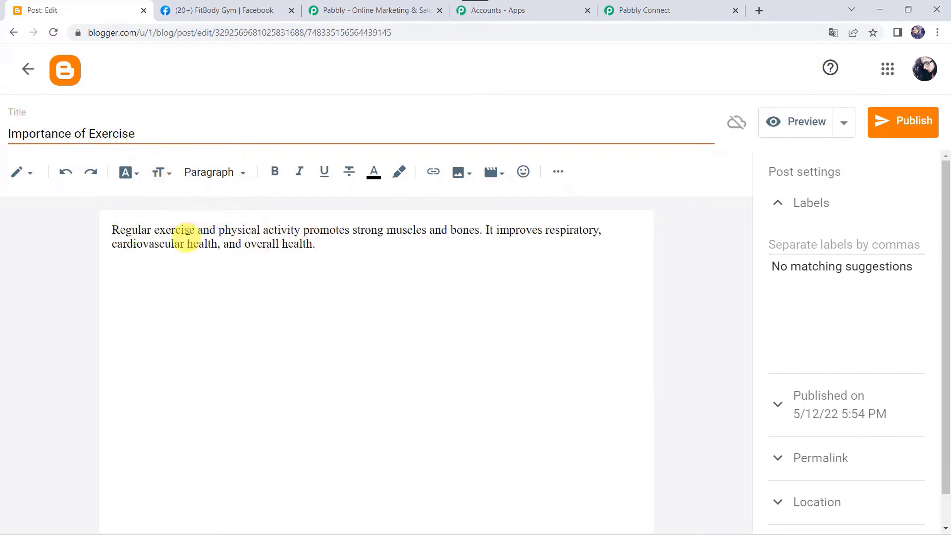
Insert the image Exercise.jpg from the computer's Uploads folder into the blog post below the body text.
click(462, 173)
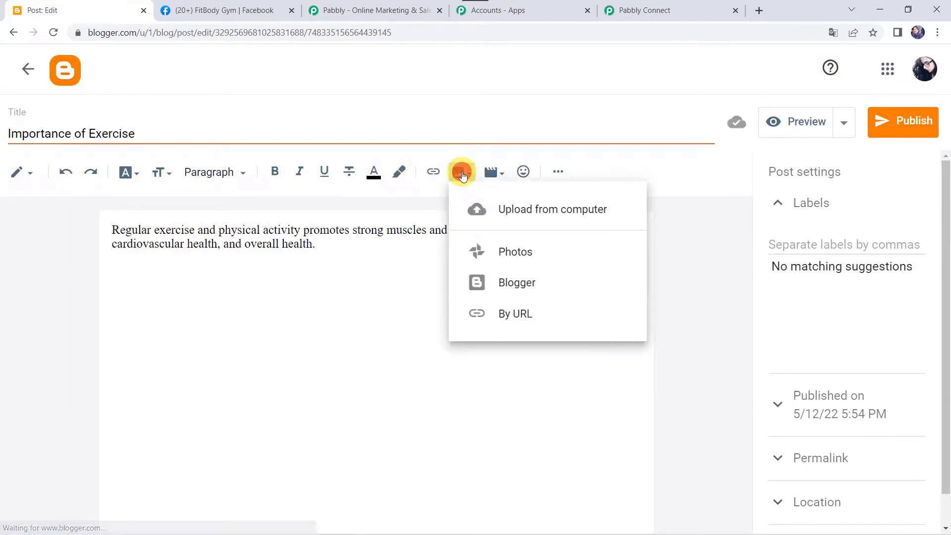
click(542, 205)
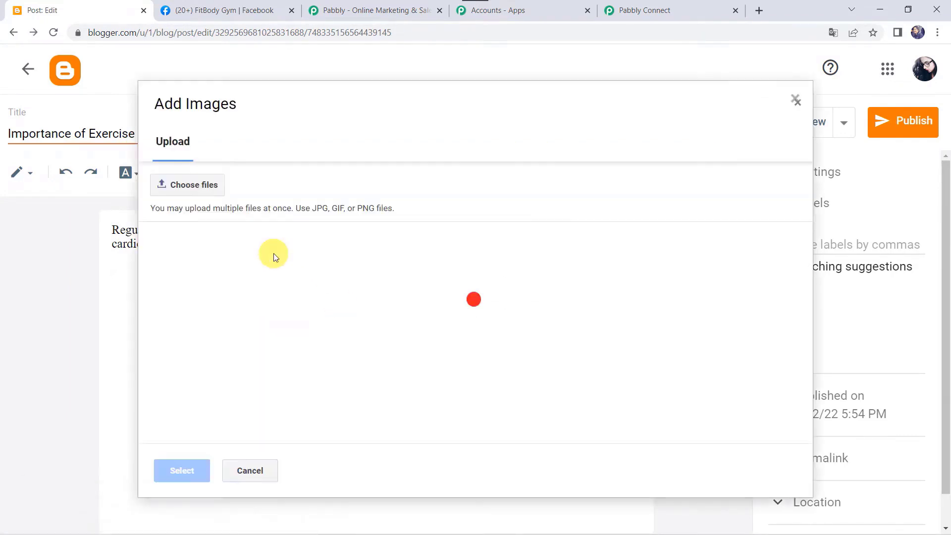
click(198, 180)
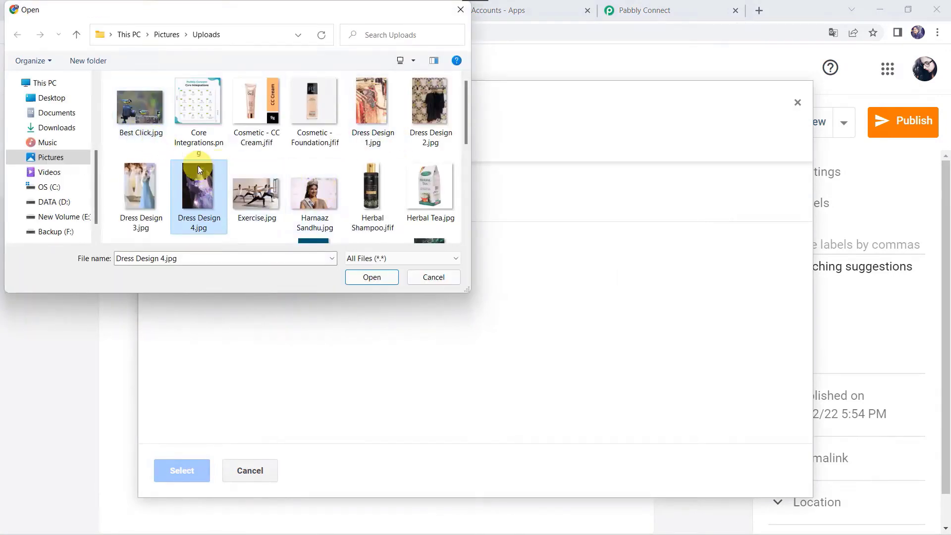
scroll(235, 211, down, 1)
double_click(257, 138)
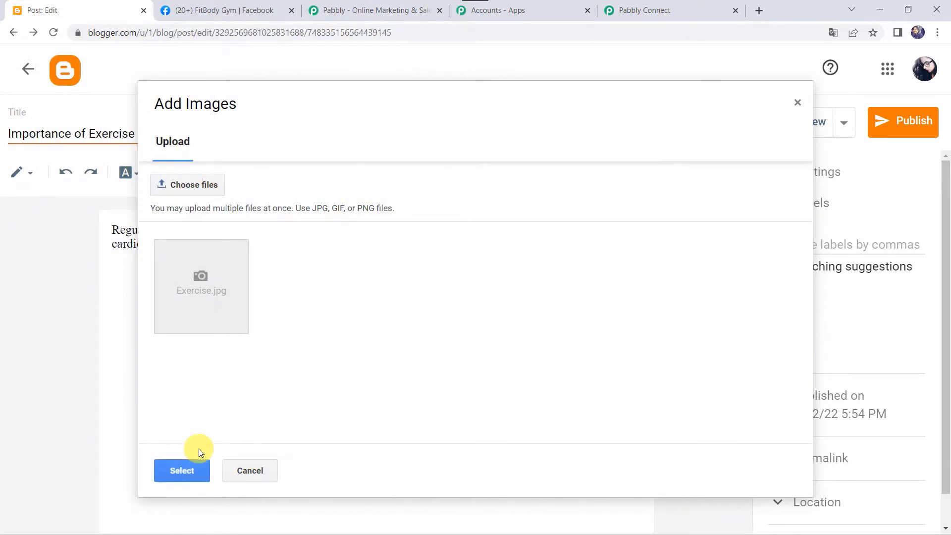
click(181, 469)
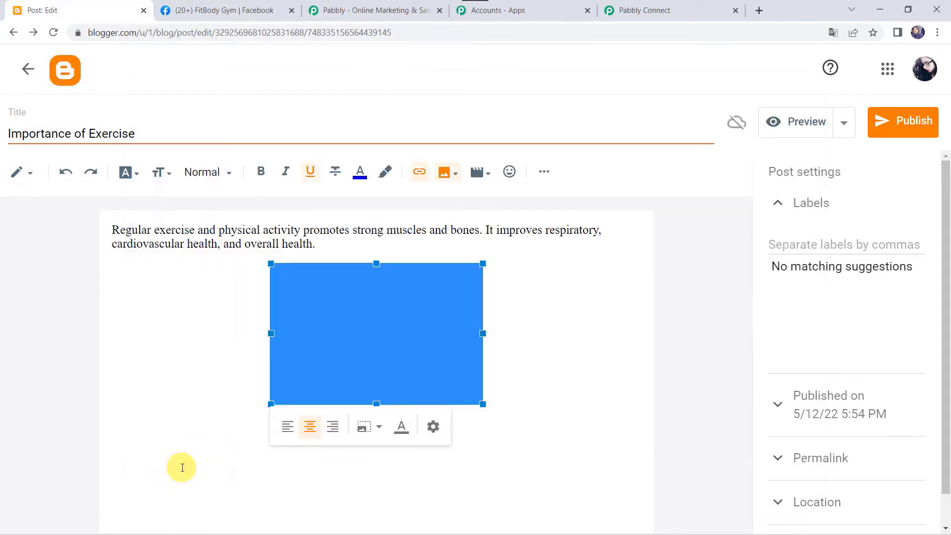
Enlarge the inserted image slightly and add a blank line between the body text and the image.
drag(271, 405, 239, 429)
click(353, 247)
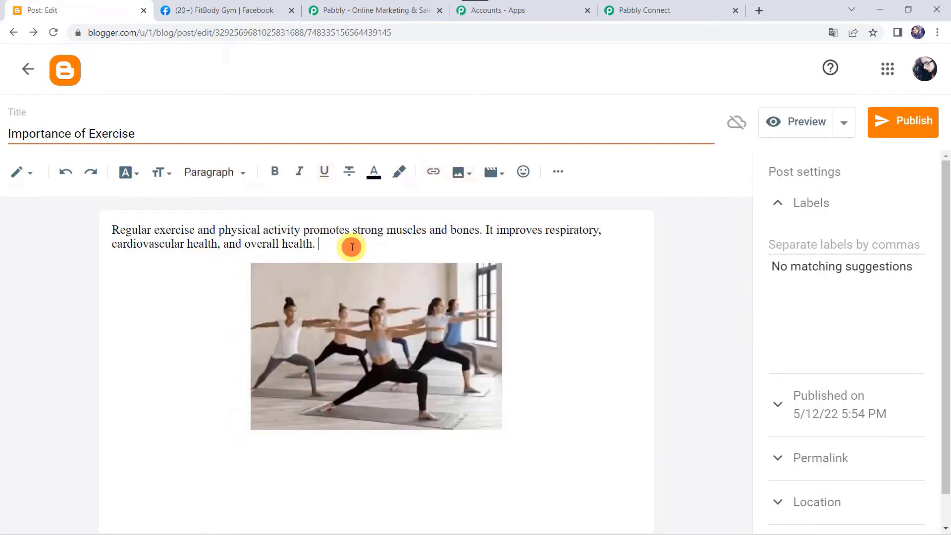
key(Return)
Publish the blog post, and switch to Pabbly Connect to save the Blogger trigger and send its test request.
click(890, 143)
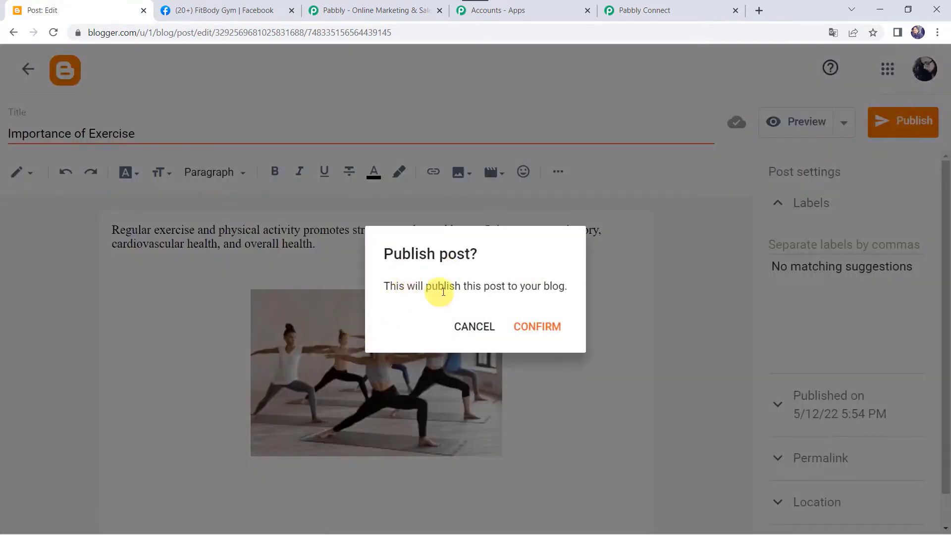
click(537, 330)
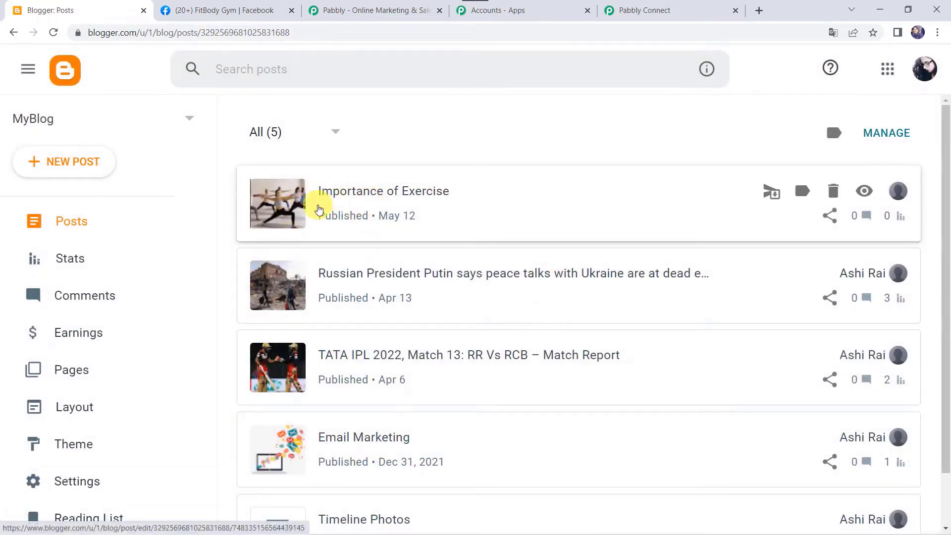
click(666, 11)
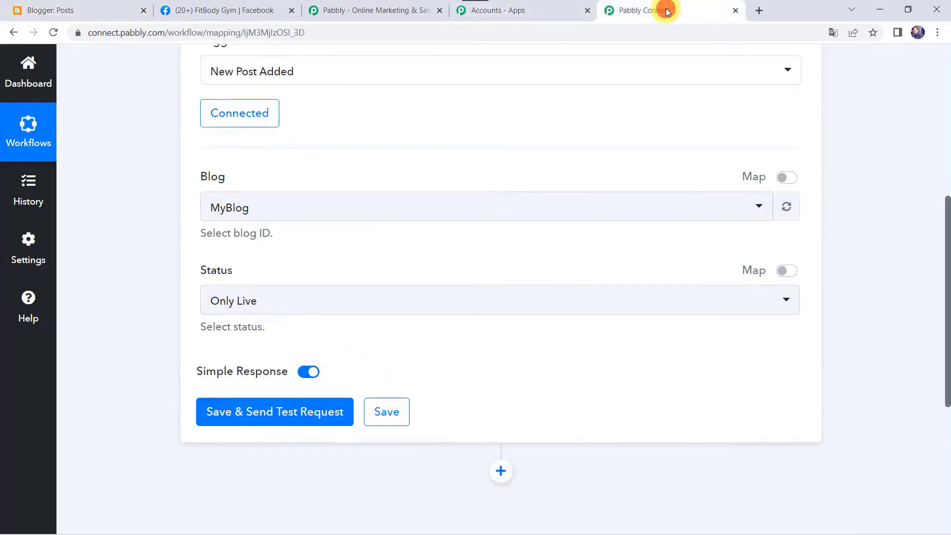
click(256, 413)
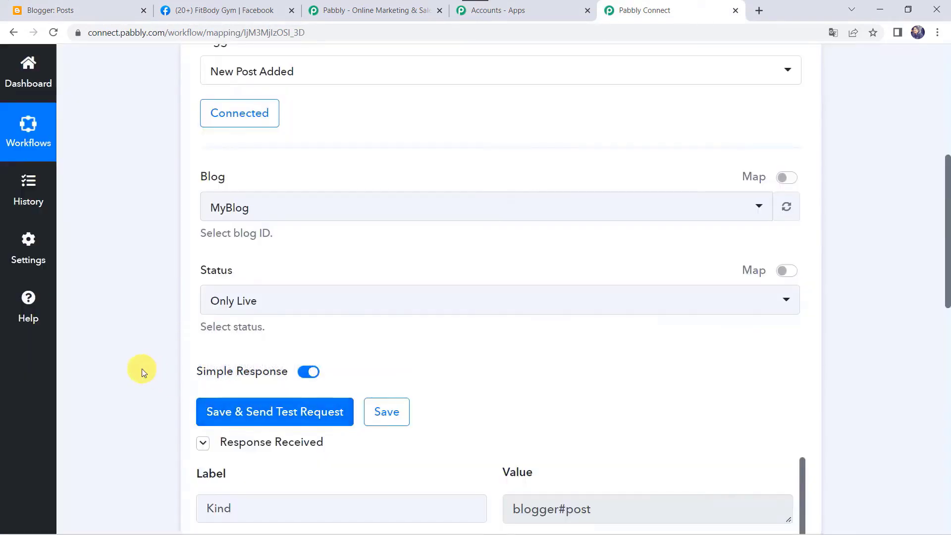
Examine the trigger's response for the post's title, content, image and URL, enlarging the Url and Content values to read them fully.
scroll(142, 368, down, 9)
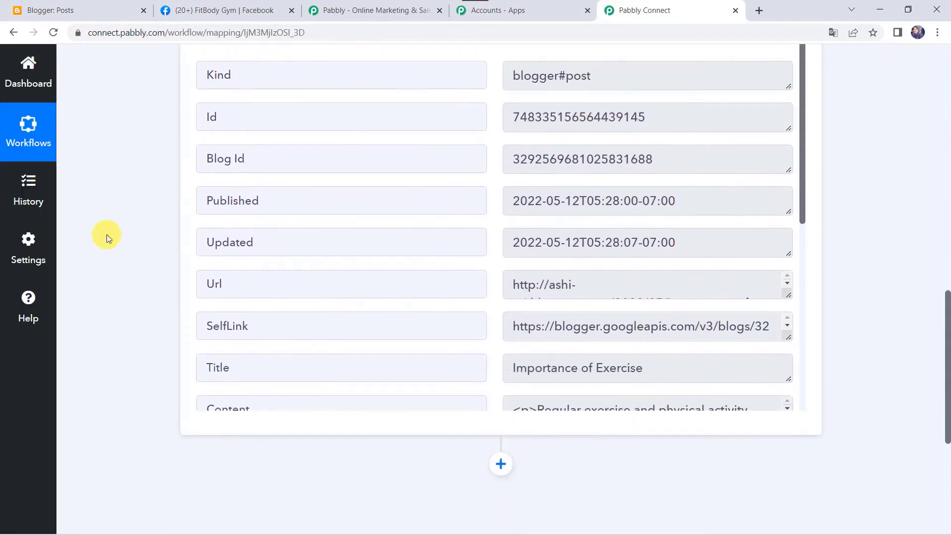
scroll(106, 239, up, 1)
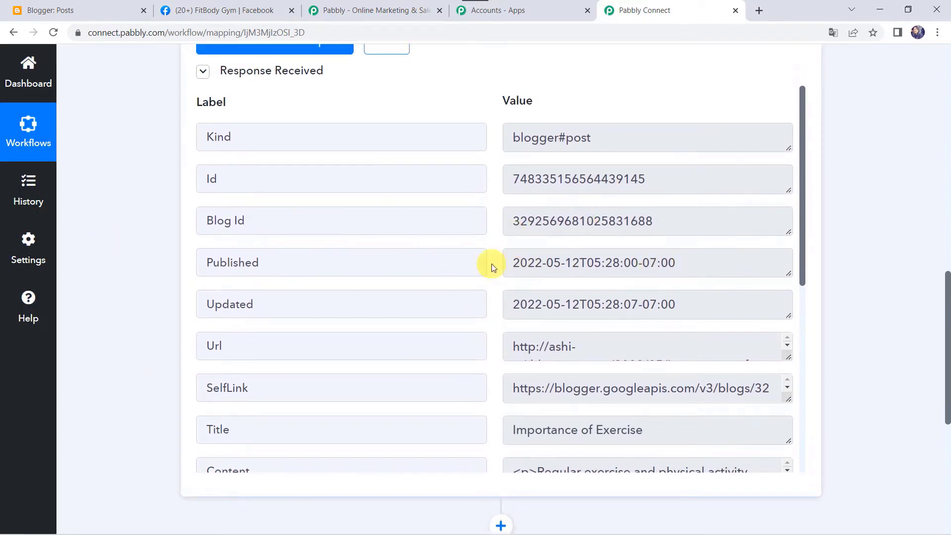
scroll(492, 267, down, 5)
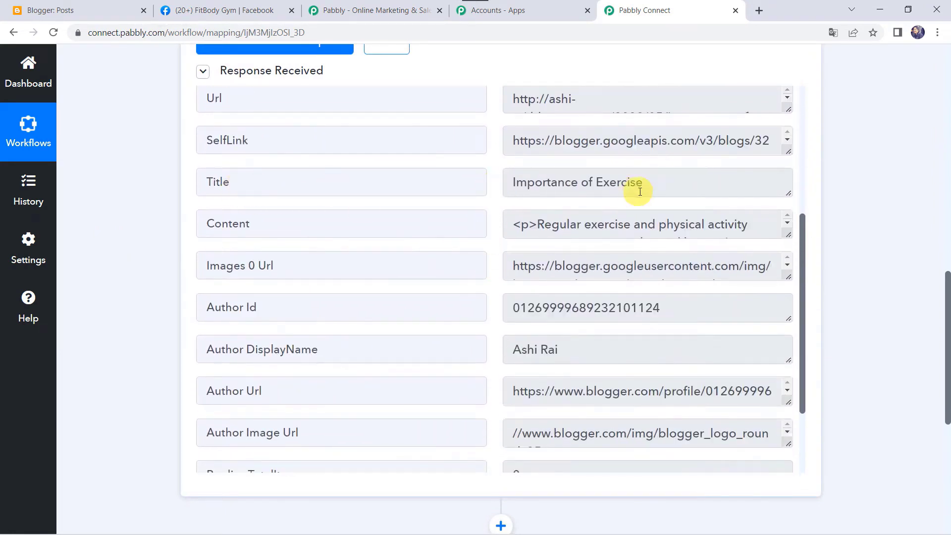
click(684, 187)
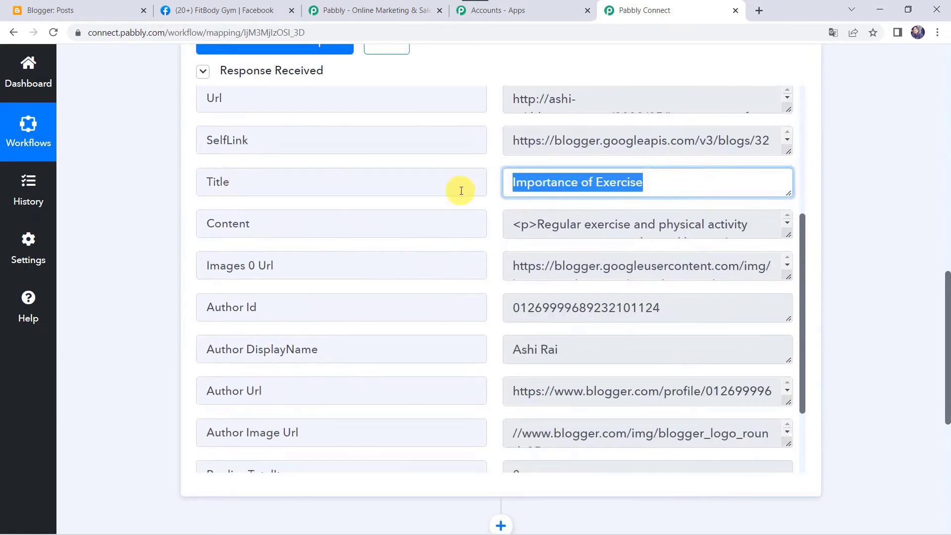
drag(791, 233, 776, 318)
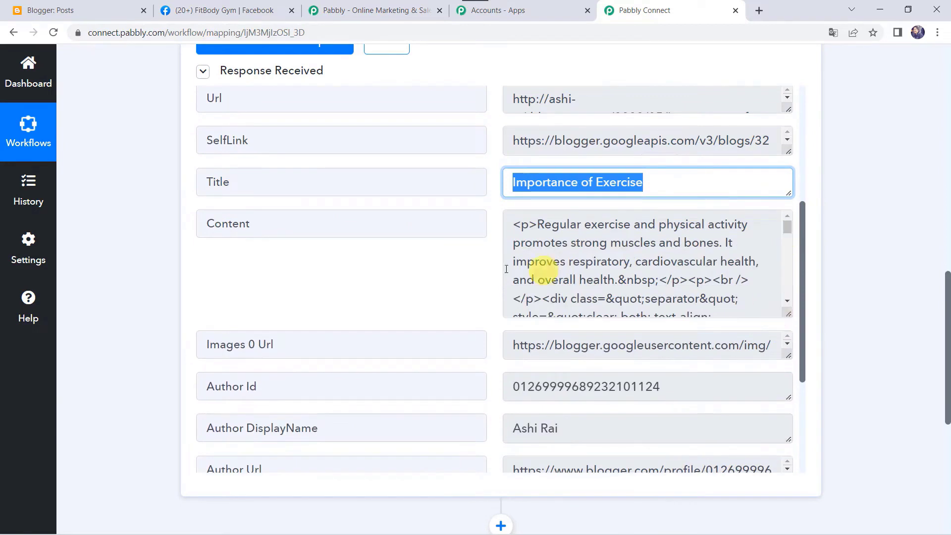
scroll(283, 270, down, 1)
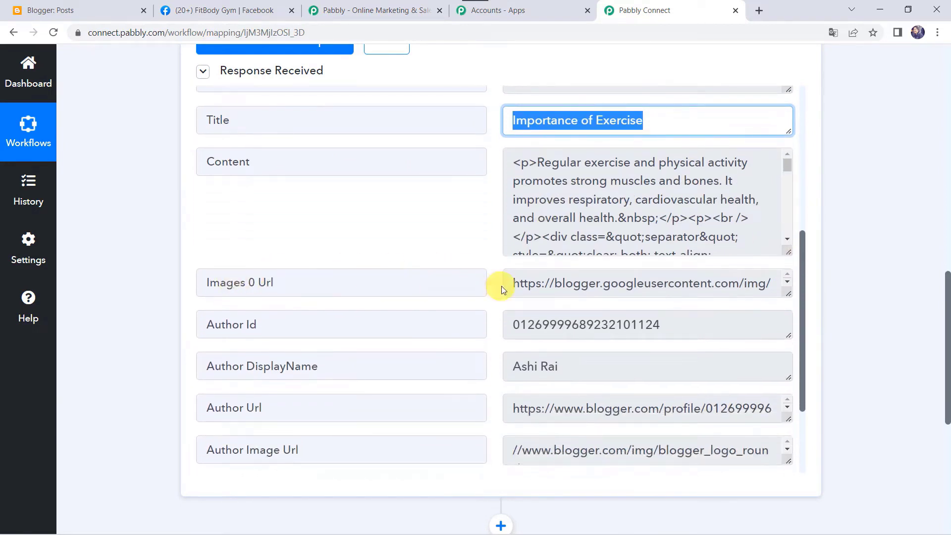
scroll(351, 303, up, 2)
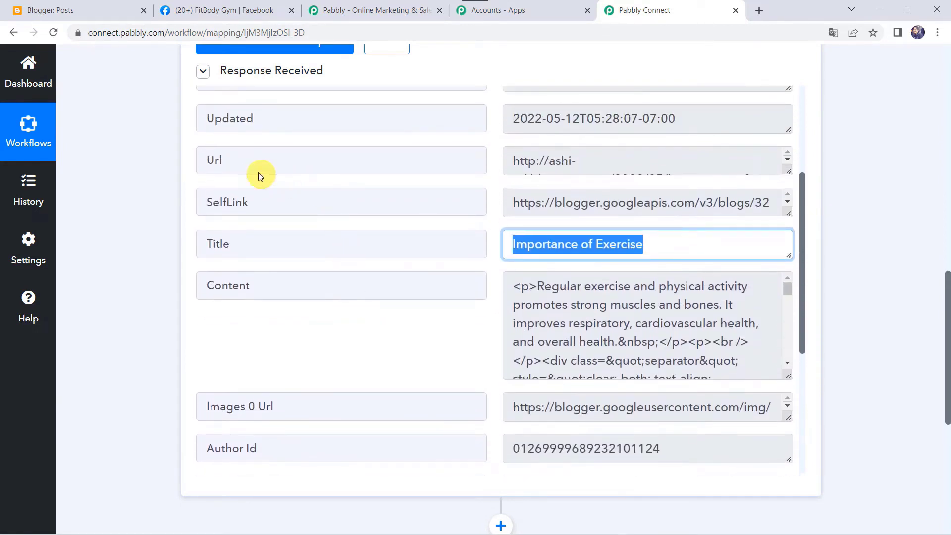
drag(791, 173, 785, 275)
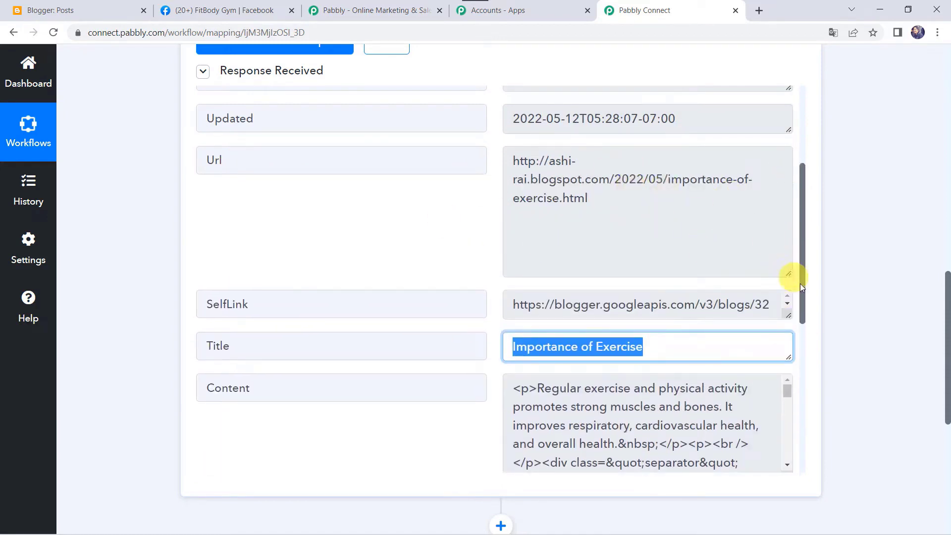
drag(789, 274, 775, 211)
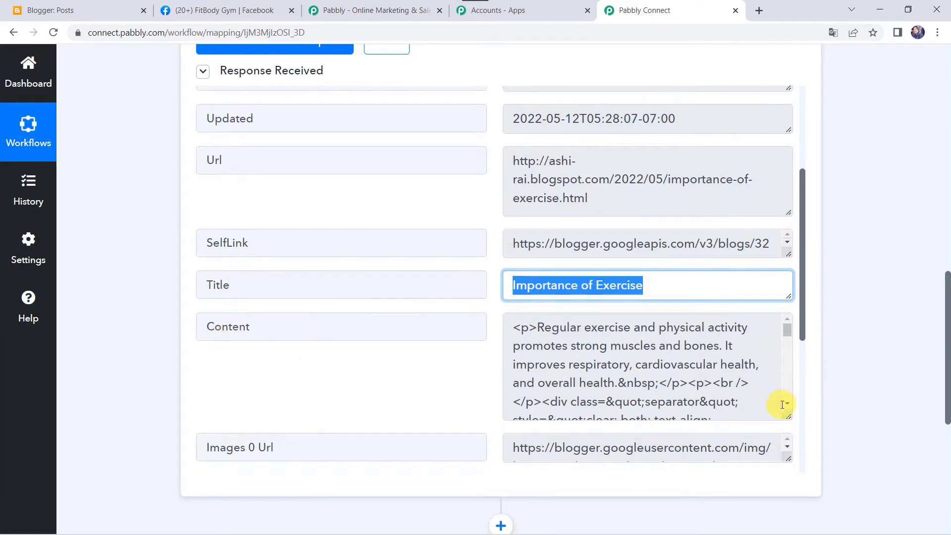
drag(790, 418, 790, 466)
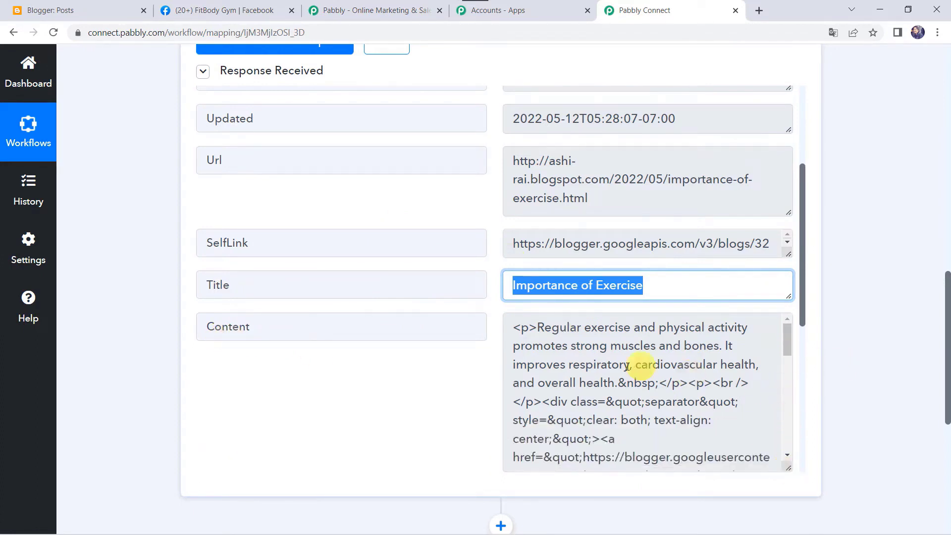
scroll(611, 389, down, 2)
scroll(612, 389, up, 1)
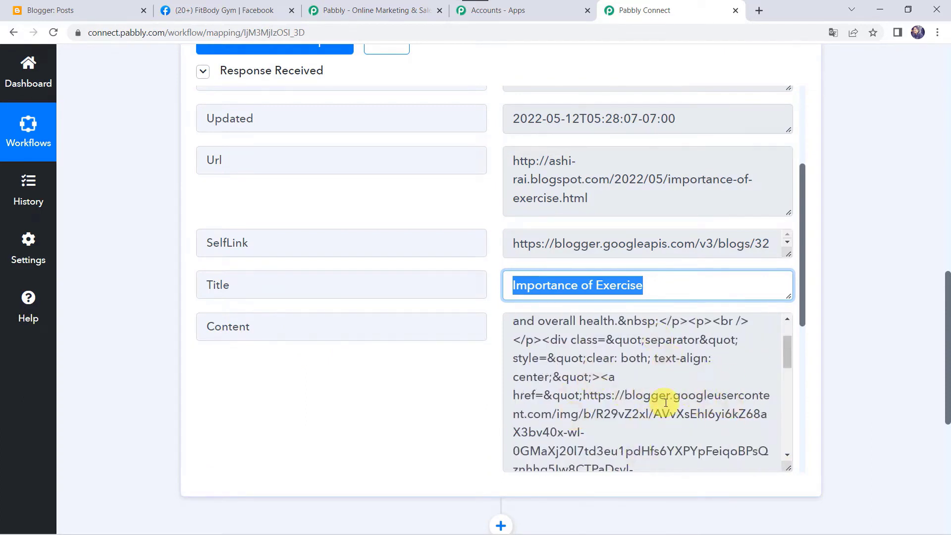
Add an action step after the Blogger trigger and choose Data Transformer by Pabbly as its app.
scroll(166, 375, down, 5)
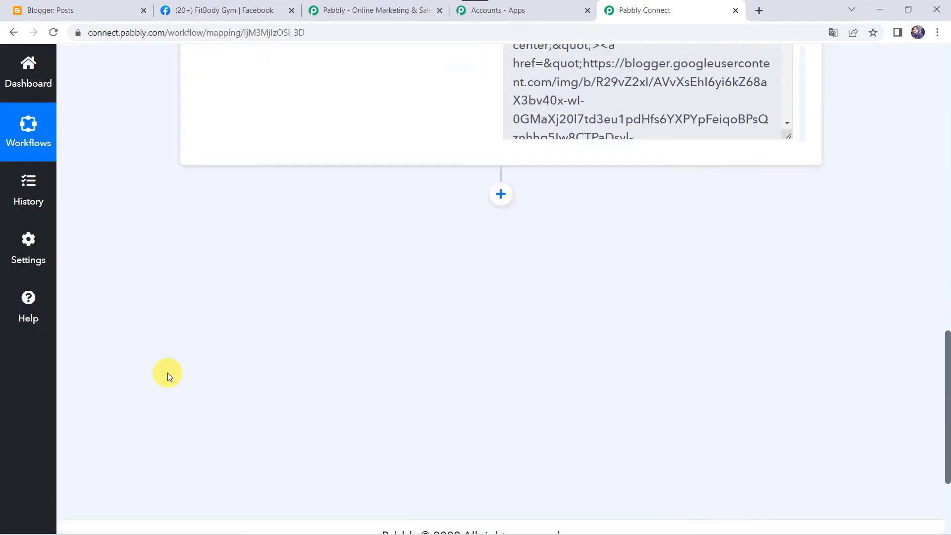
scroll(167, 373, down, 1)
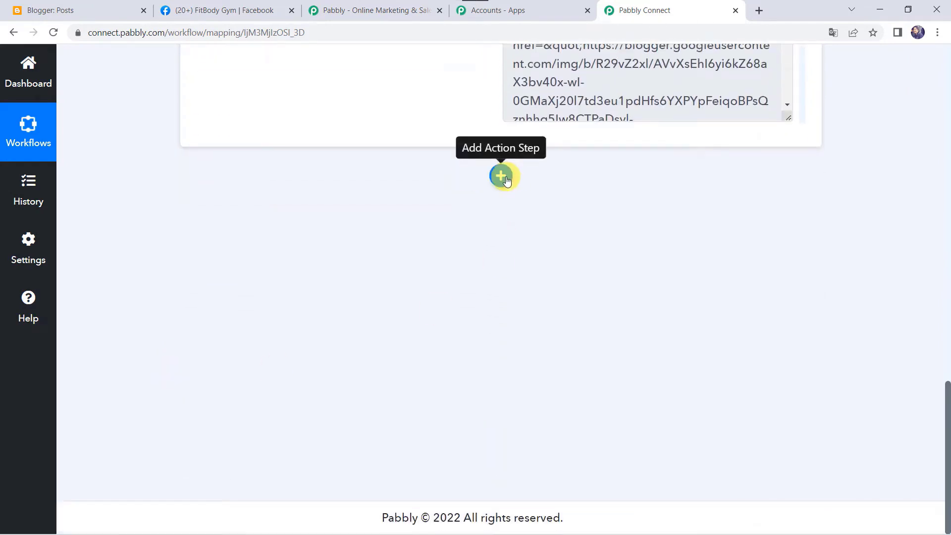
click(502, 177)
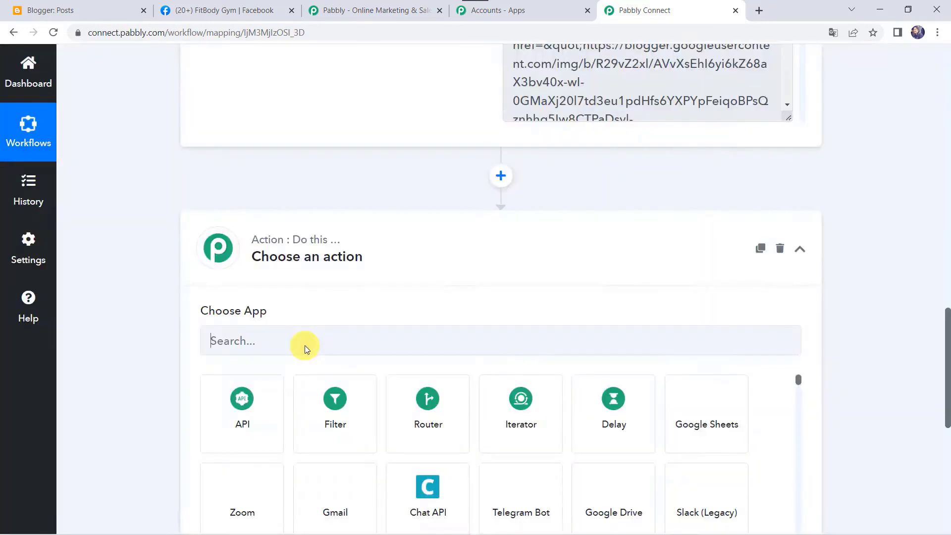
click(304, 346)
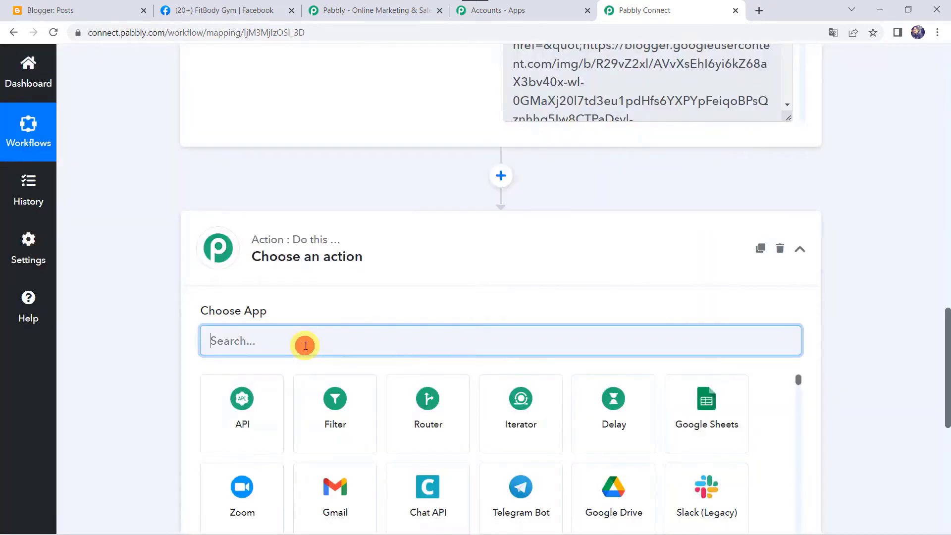
text(dat)
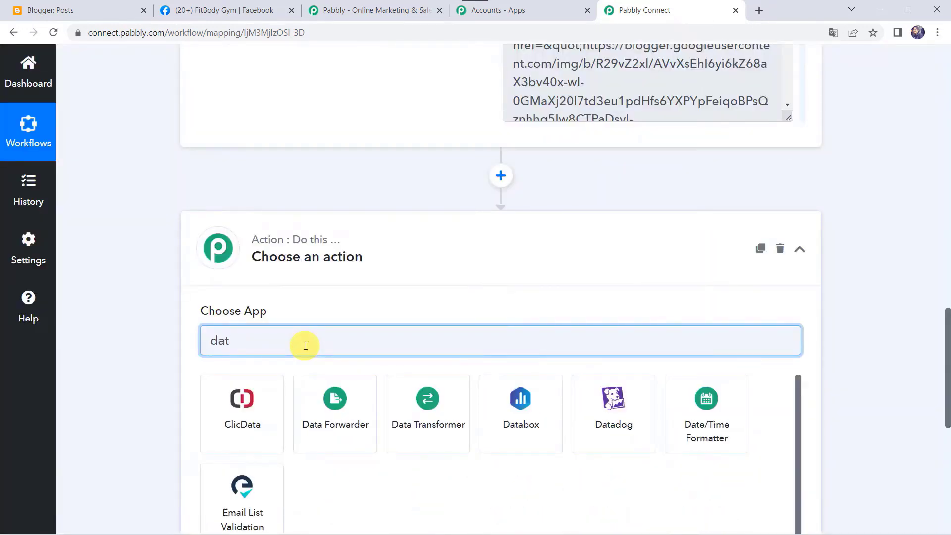
click(437, 422)
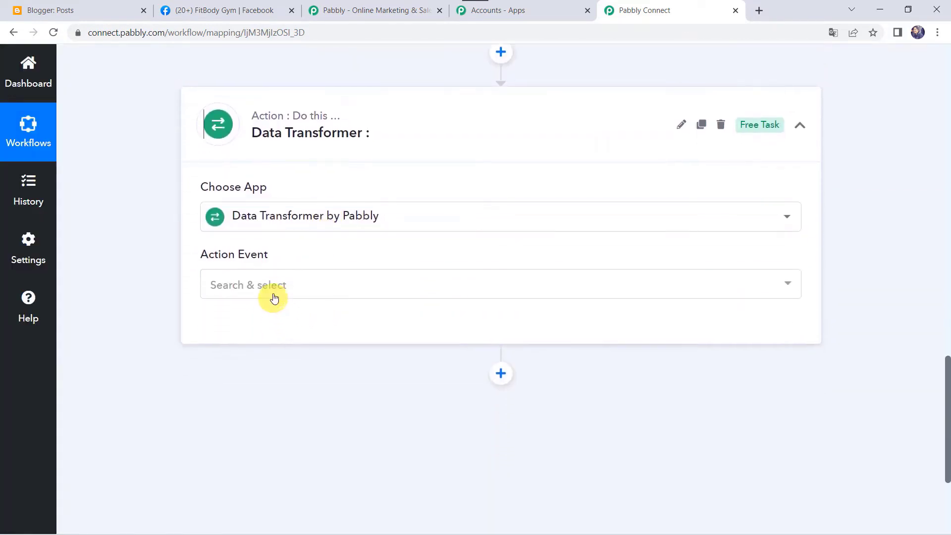
Set the Data Transformer's action event to Strip HTML Tags and connect it.
click(274, 296)
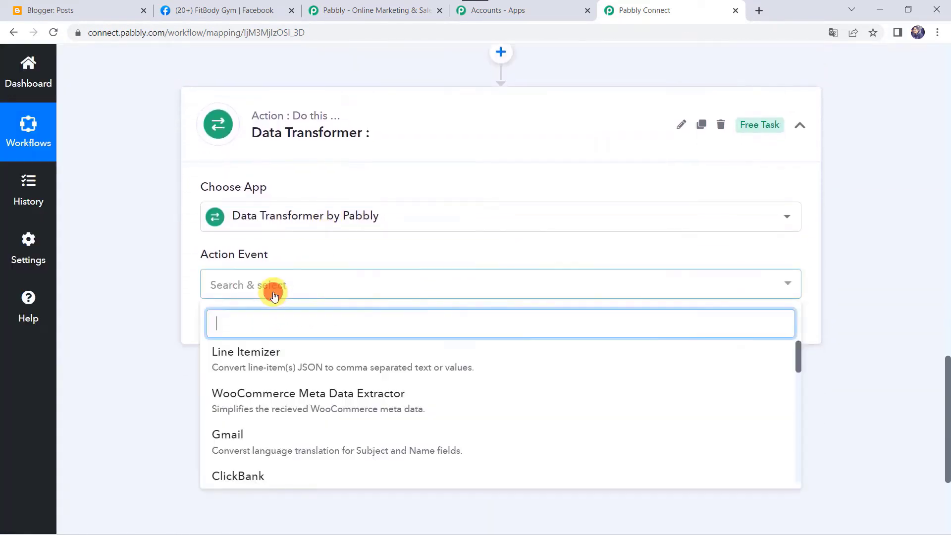
text(str)
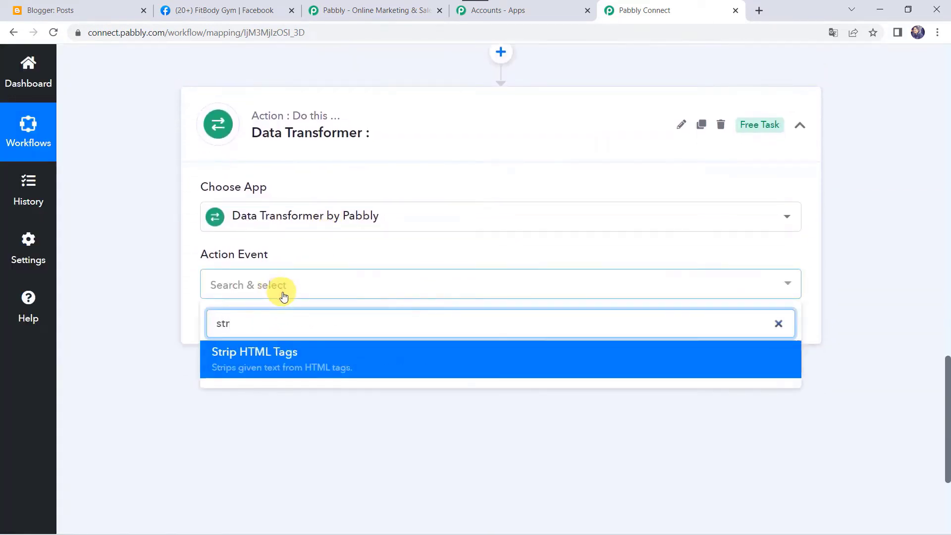
click(307, 350)
click(239, 331)
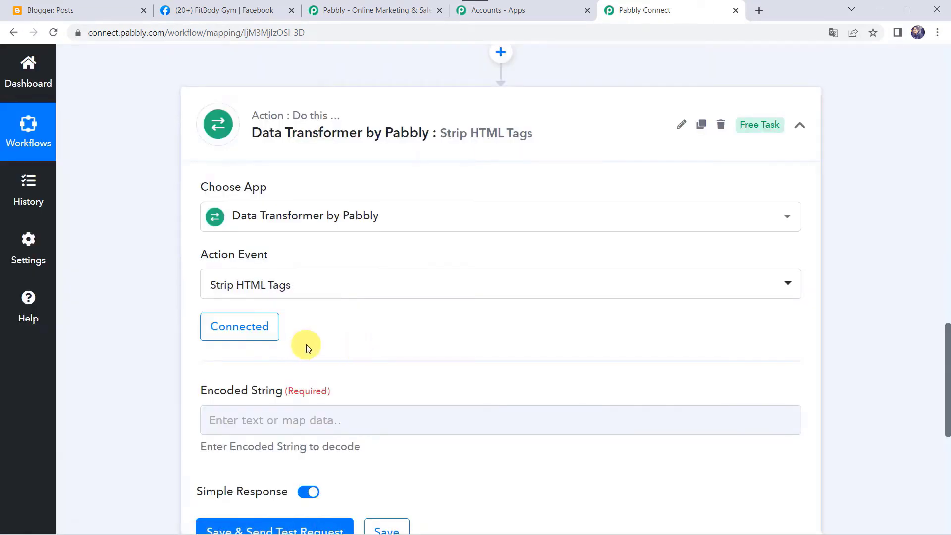
Map the Content value from the Blogger trigger into the Data Transformer's Encoded String.
scroll(306, 344, down, 3)
click(212, 295)
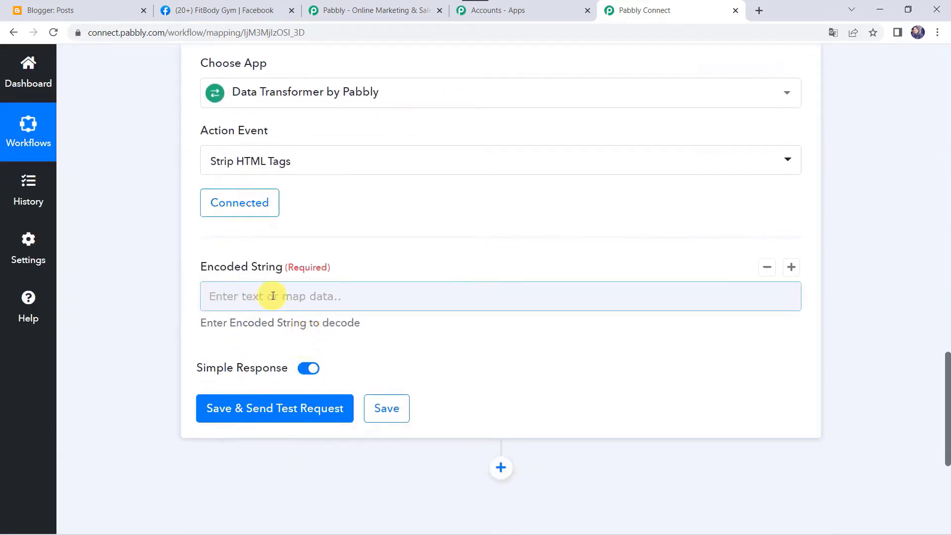
scroll(156, 266, up, 12)
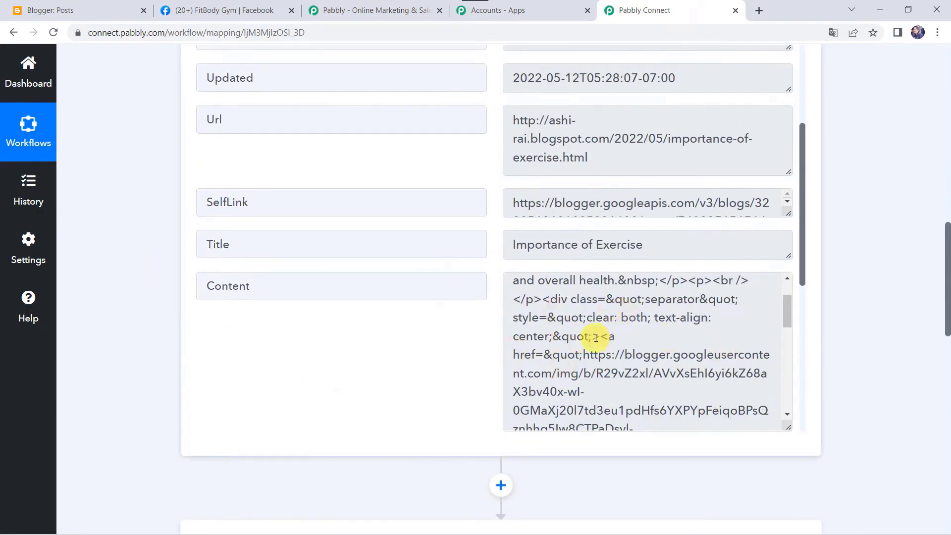
scroll(153, 380, down, 12)
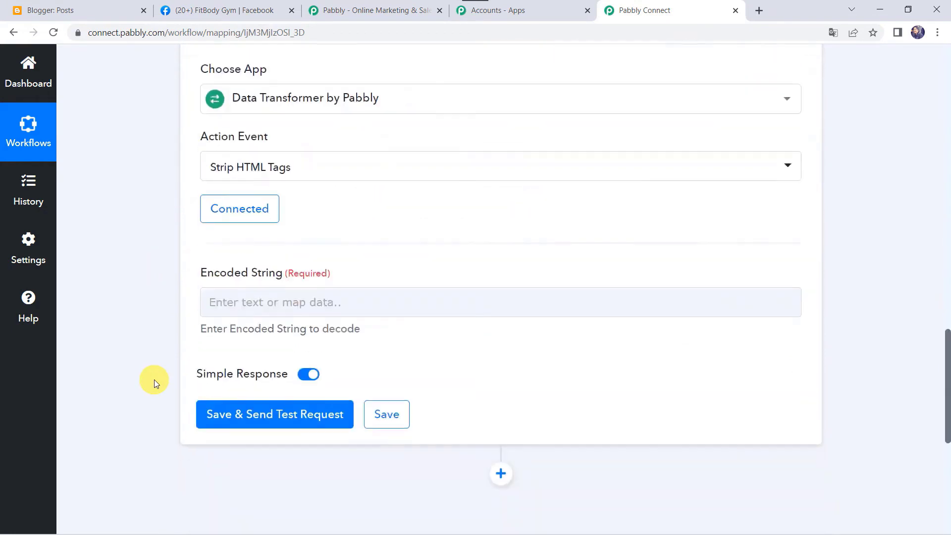
click(253, 301)
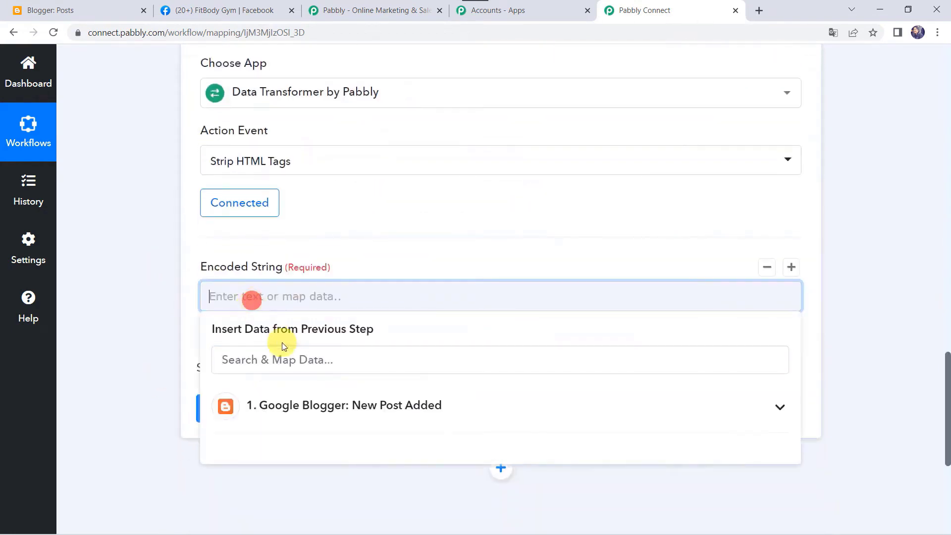
click(280, 401)
scroll(288, 408, down, 3)
scroll(288, 408, down, 1)
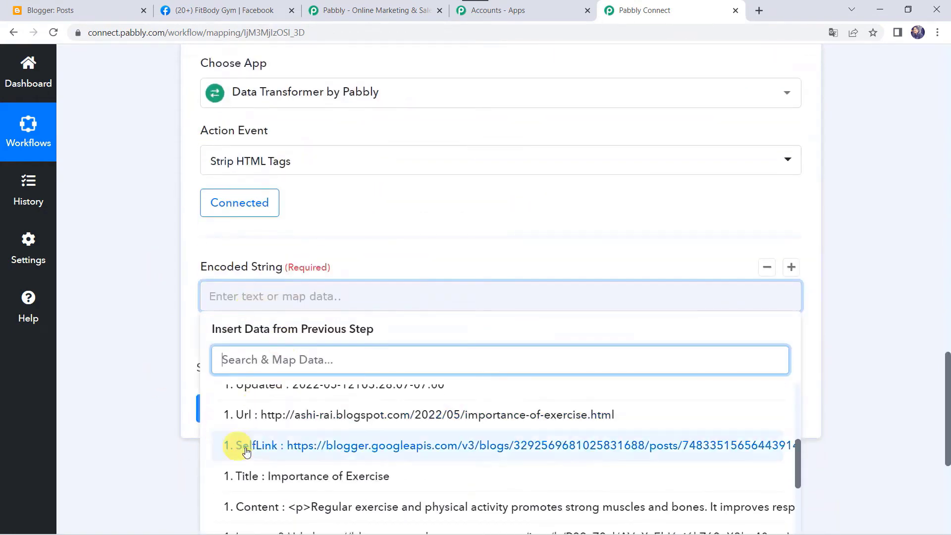
click(276, 504)
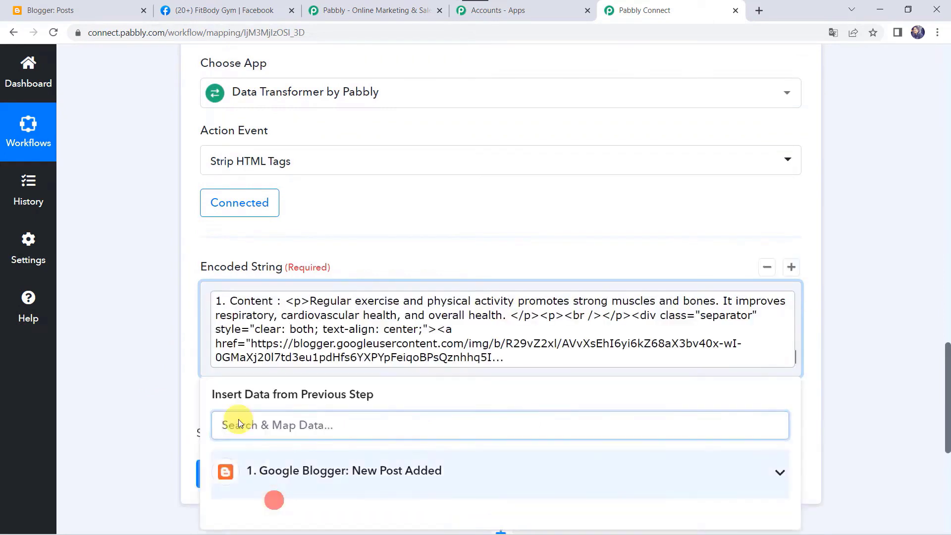
Save the Data Transformer step, send its test request, and enlarge the Result value to read it fully.
click(138, 331)
click(264, 474)
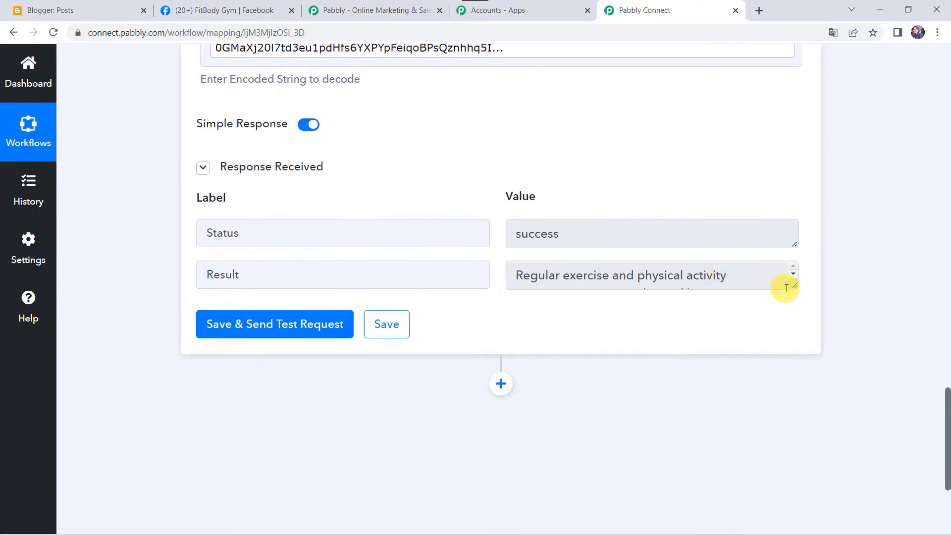
drag(793, 286, 795, 397)
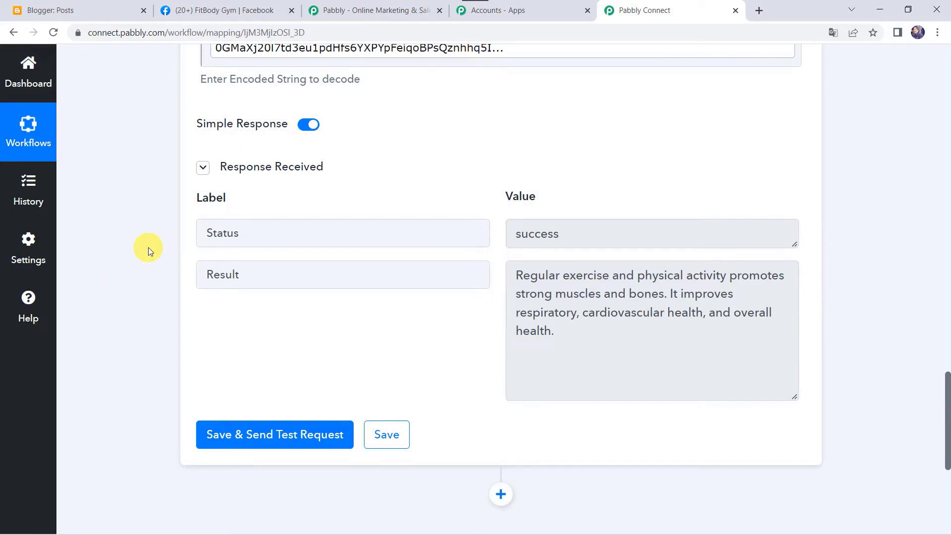
Add an action step after the Data Transformer and choose Router by Pabbly as its app.
scroll(147, 247, down, 6)
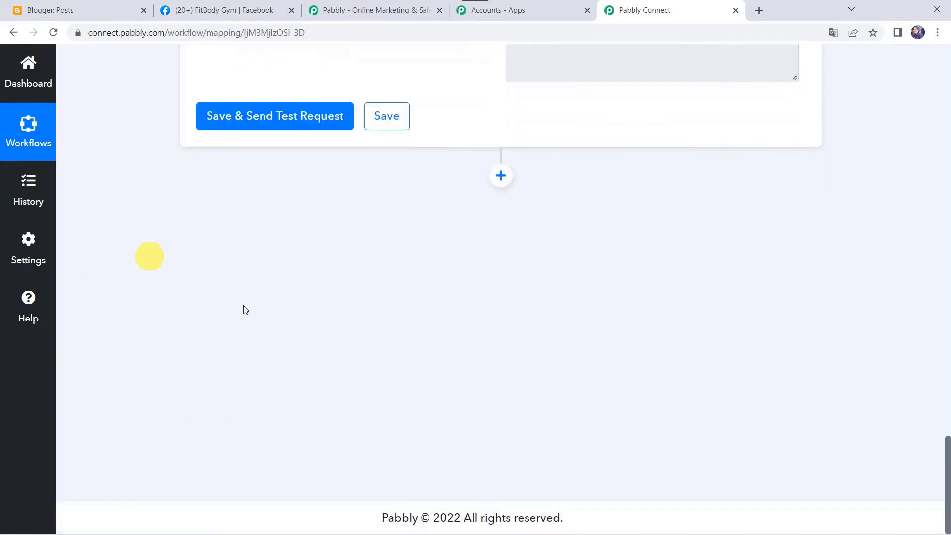
click(508, 183)
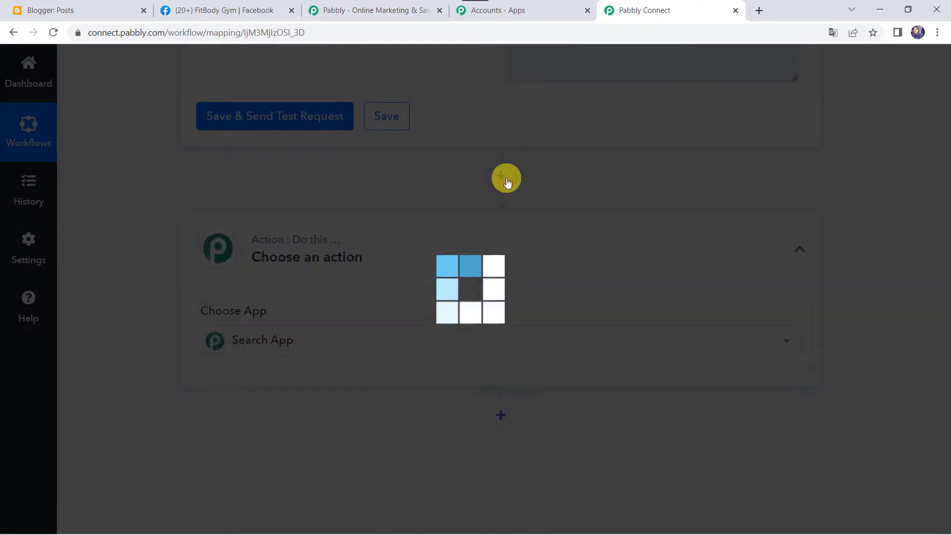
scroll(374, 251, down, 2)
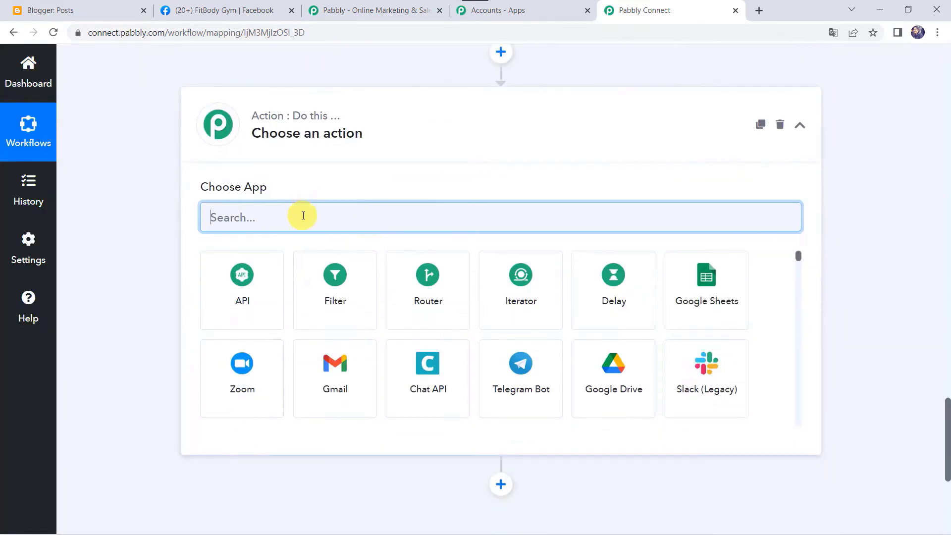
text(rou)
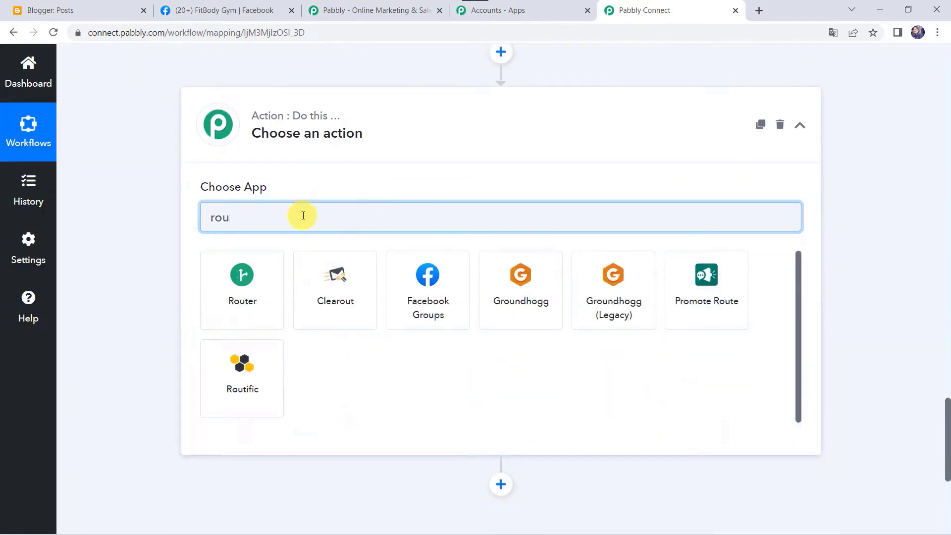
click(271, 281)
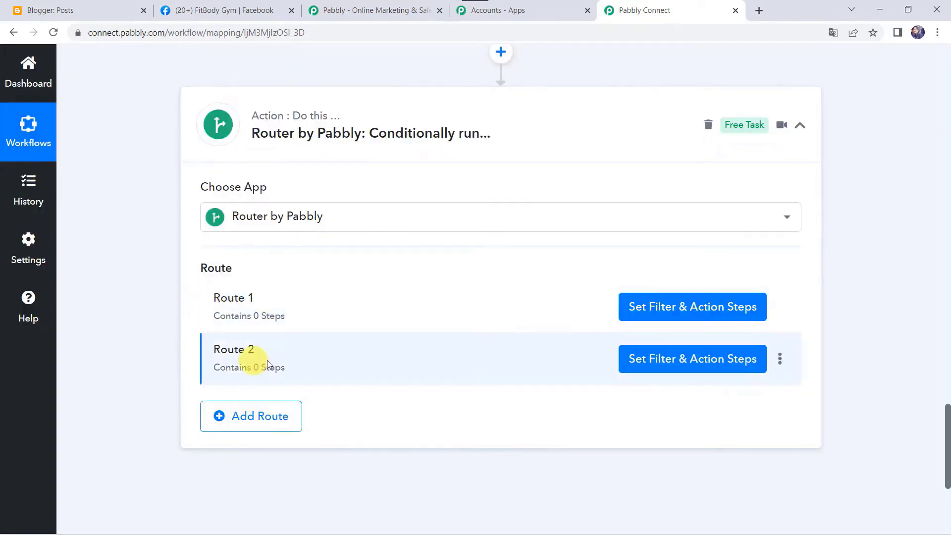
Rename Route 1 as "Image Present in the Content", copying the new name for reuse.
click(779, 306)
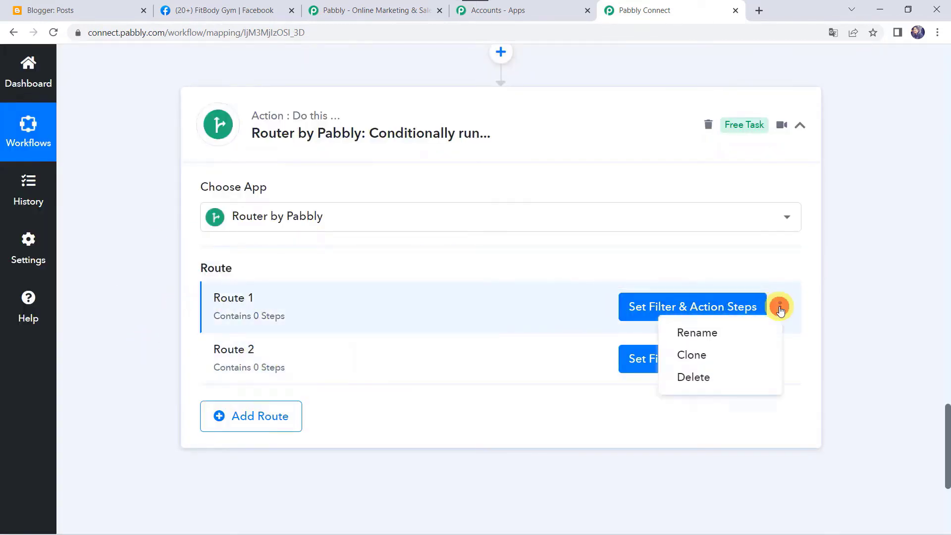
click(735, 341)
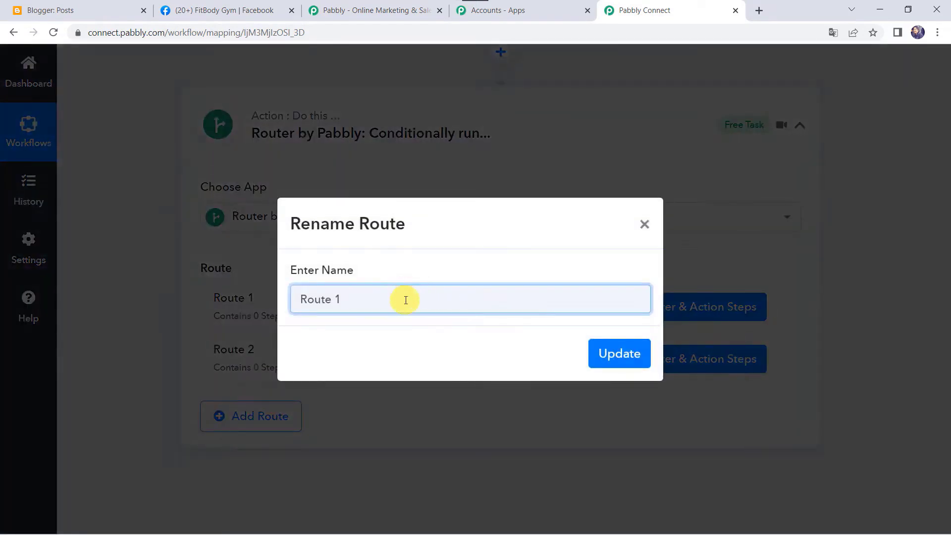
triple_click(406, 301)
key(BackSpace)
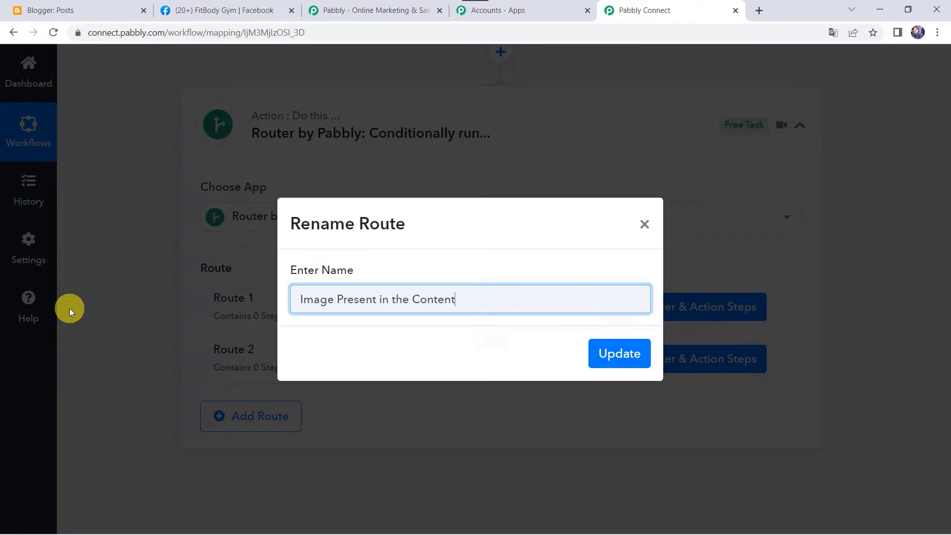
key(ctrl+a)
key(ctrl+c)
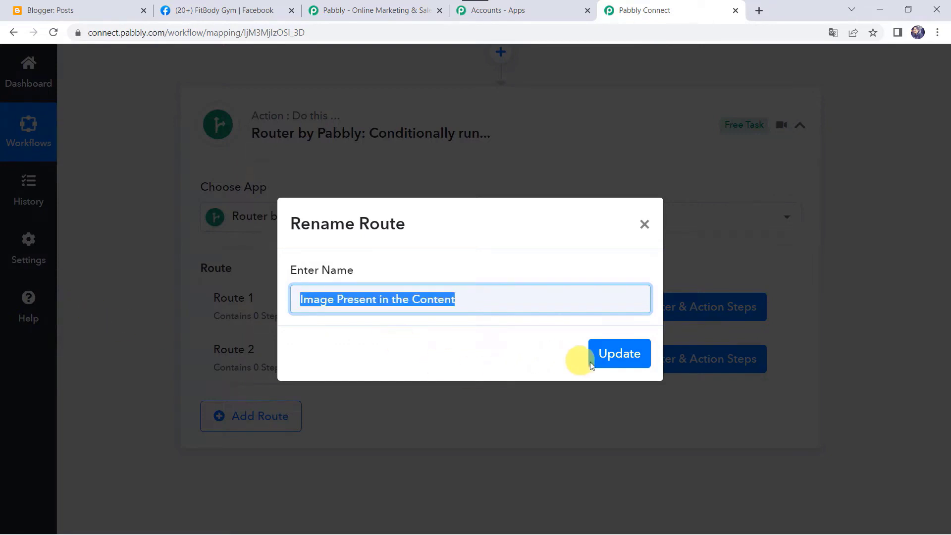
click(622, 353)
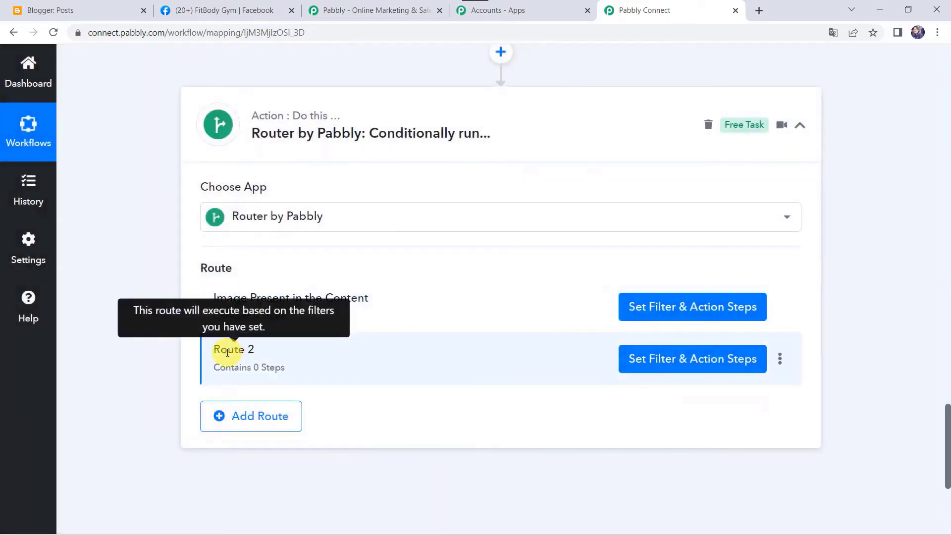
Rename Route 2 as "Image Absent in the Content", reusing the copied name with Present replaced by Absent.
click(780, 358)
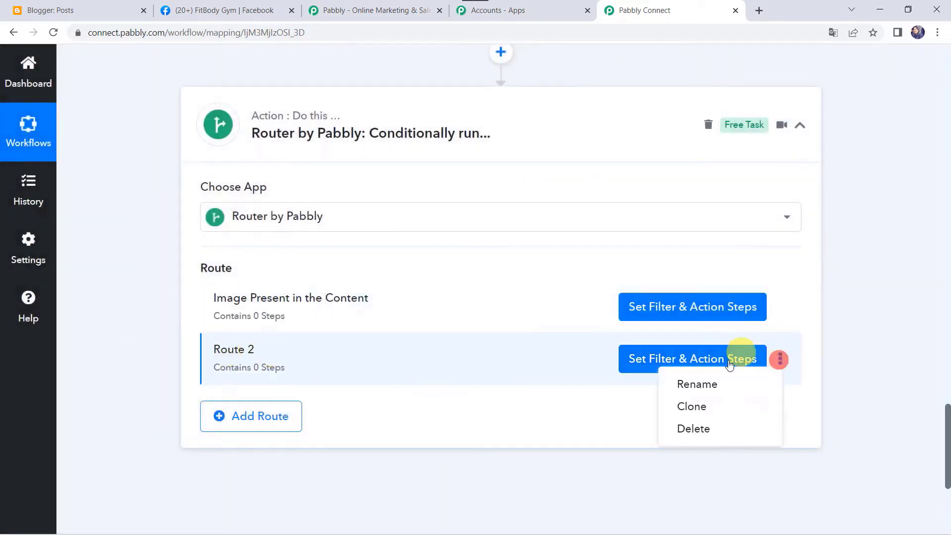
click(709, 384)
click(434, 299)
key(ctrl+a)
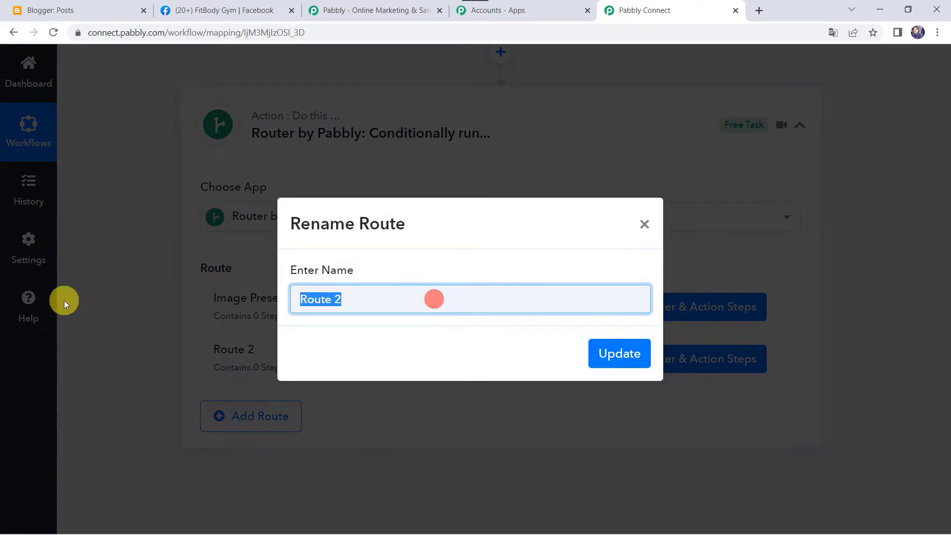
key(ctrl+v)
click(370, 303)
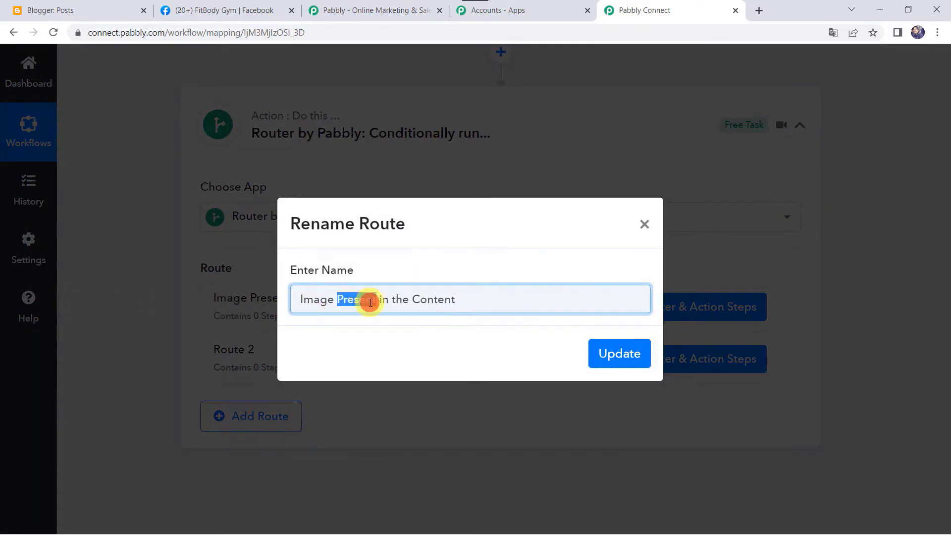
text(Ab)
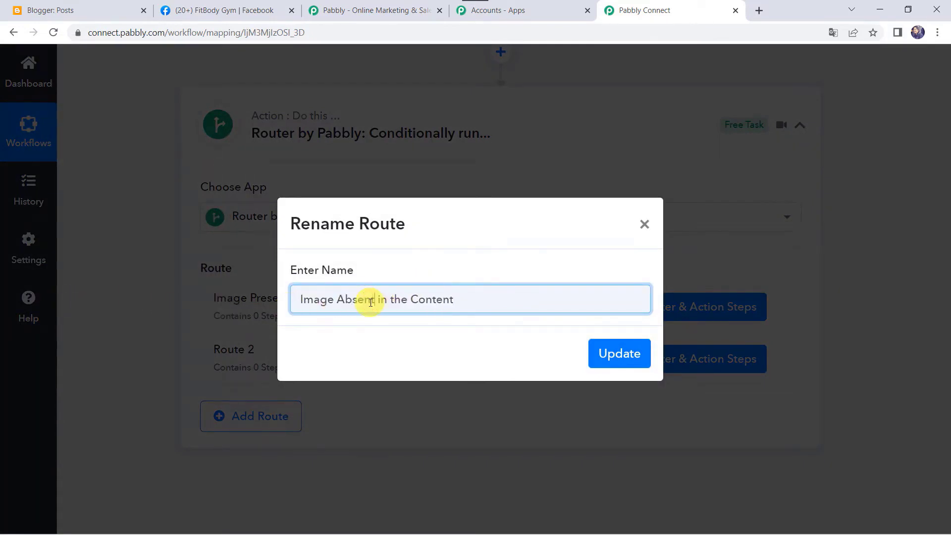
click(614, 358)
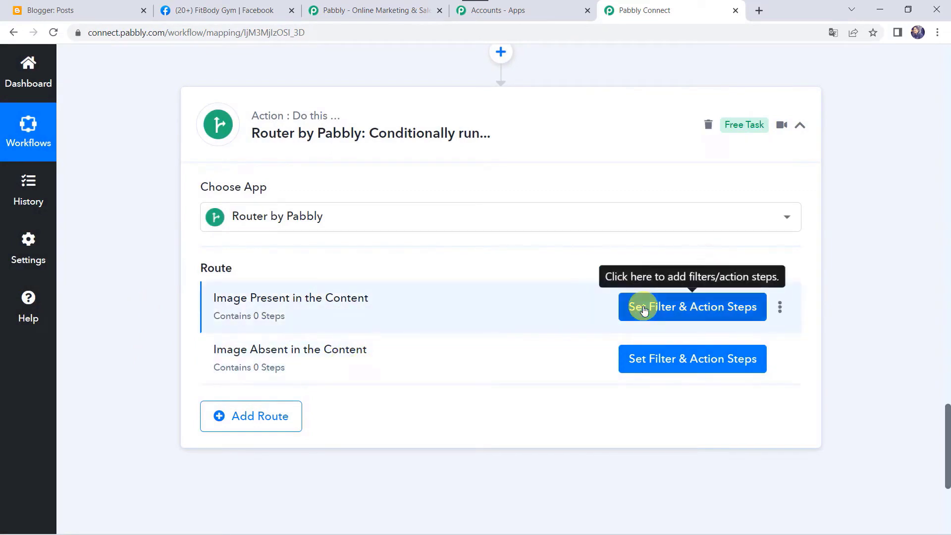
Set the Image Present in the Content route's filter to Blogger's Images 0 Url with Is exist, and save and test it.
click(695, 311)
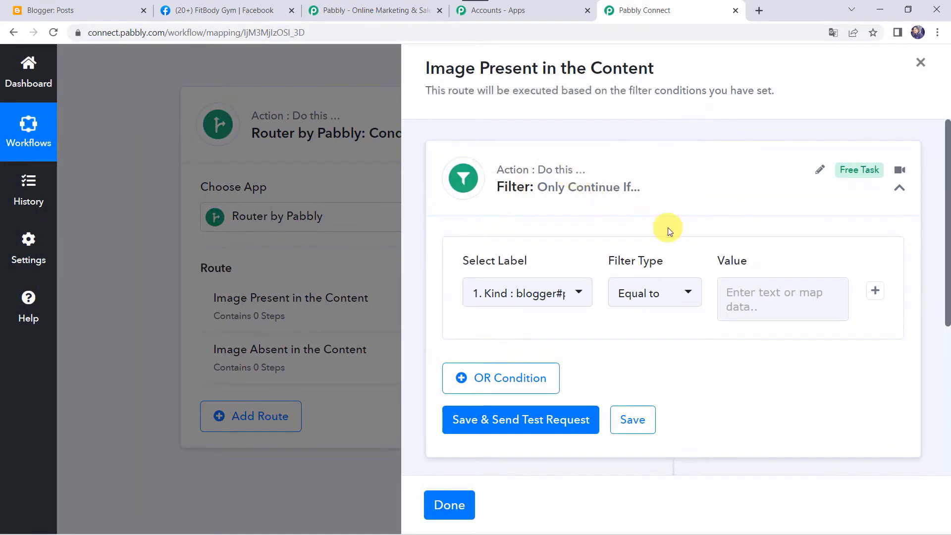
scroll(577, 227, down, 3)
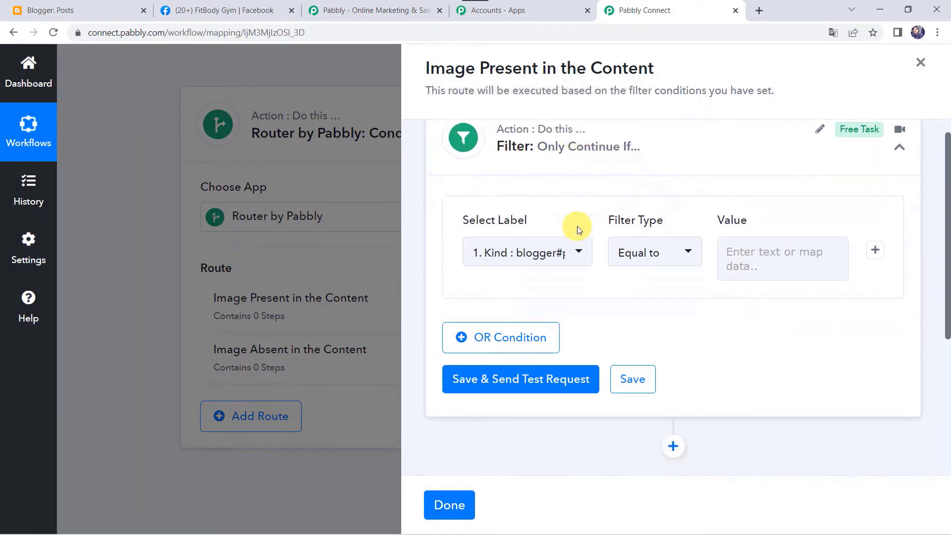
click(511, 169)
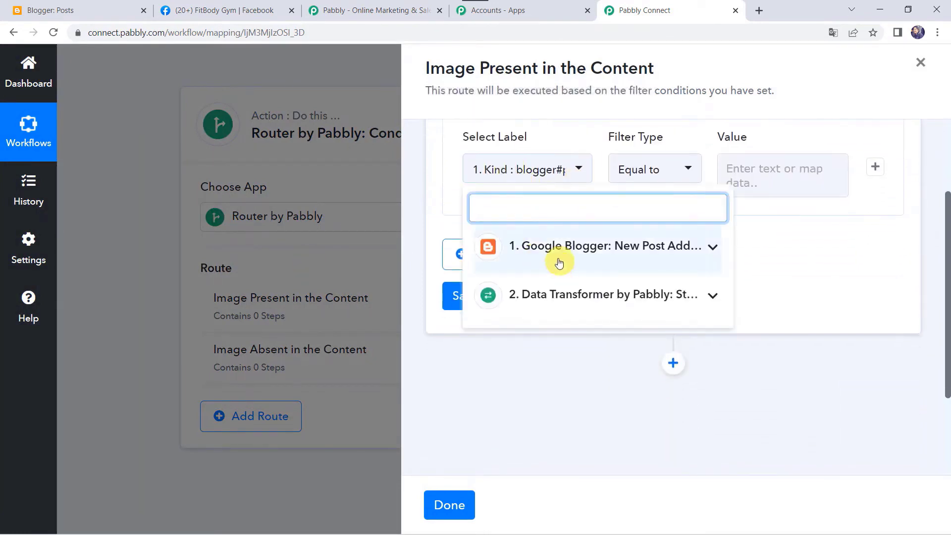
click(548, 247)
scroll(540, 384, down, 3)
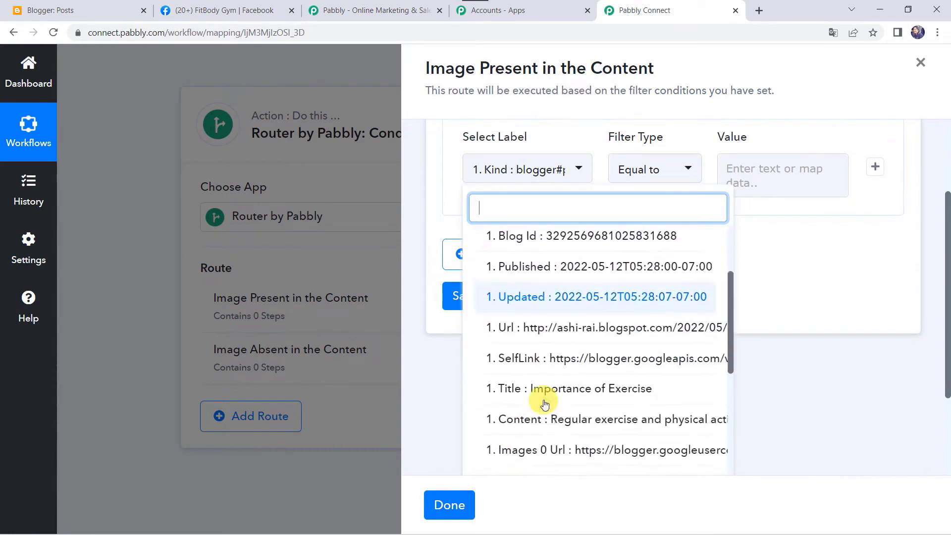
click(554, 441)
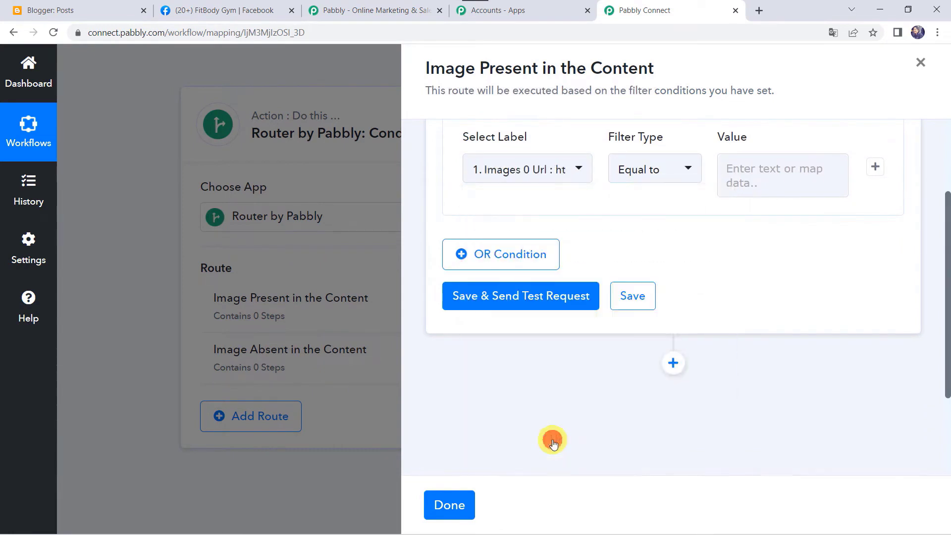
click(631, 173)
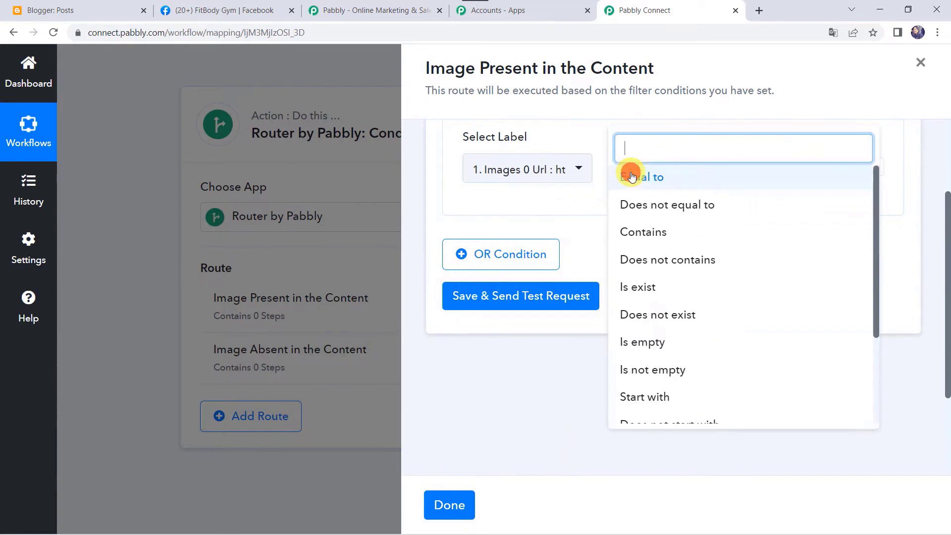
click(645, 299)
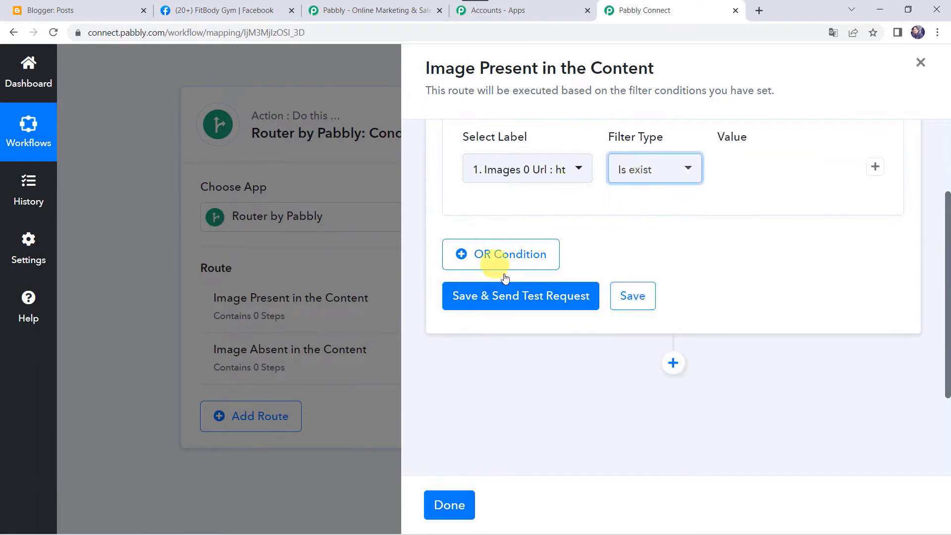
click(507, 297)
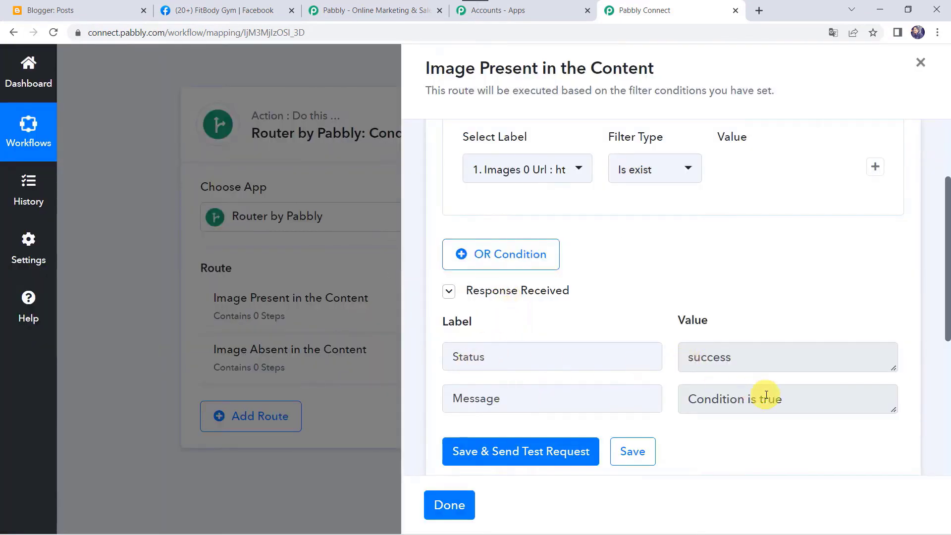
Switch to Blogger to check the Importance of Exercise post for an image, and return to Pabbly Connect.
click(59, 10)
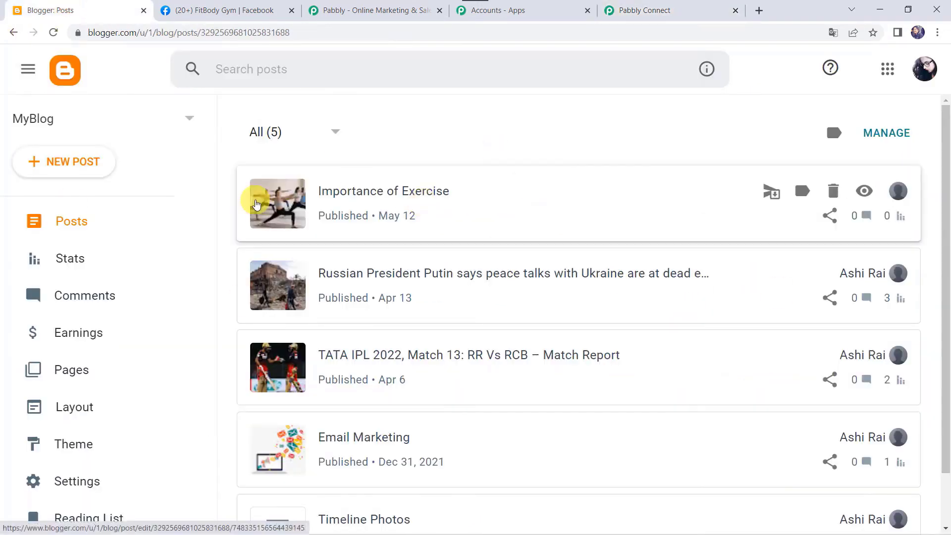
click(643, 10)
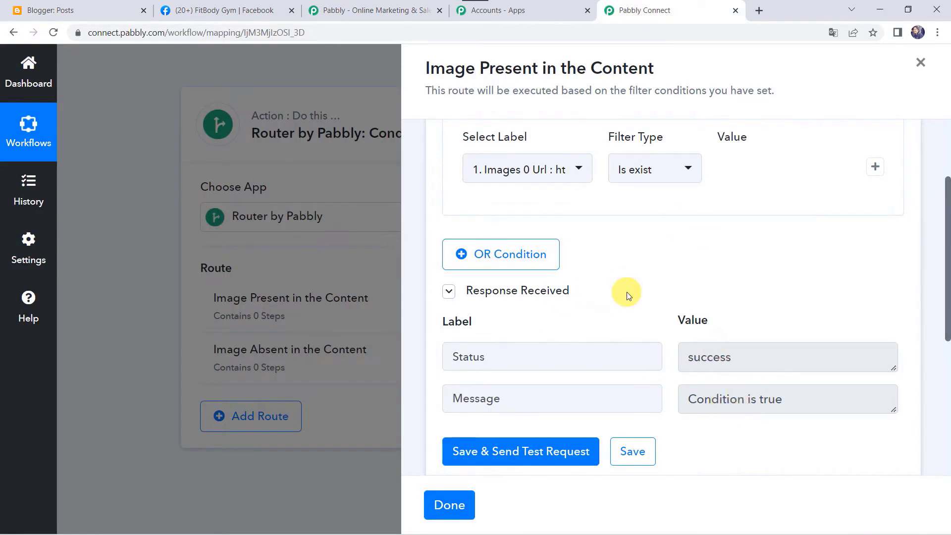
Add a Facebook Pages action with the Create Page Photo event to the Image Present in the Content route.
scroll(627, 293, down, 3)
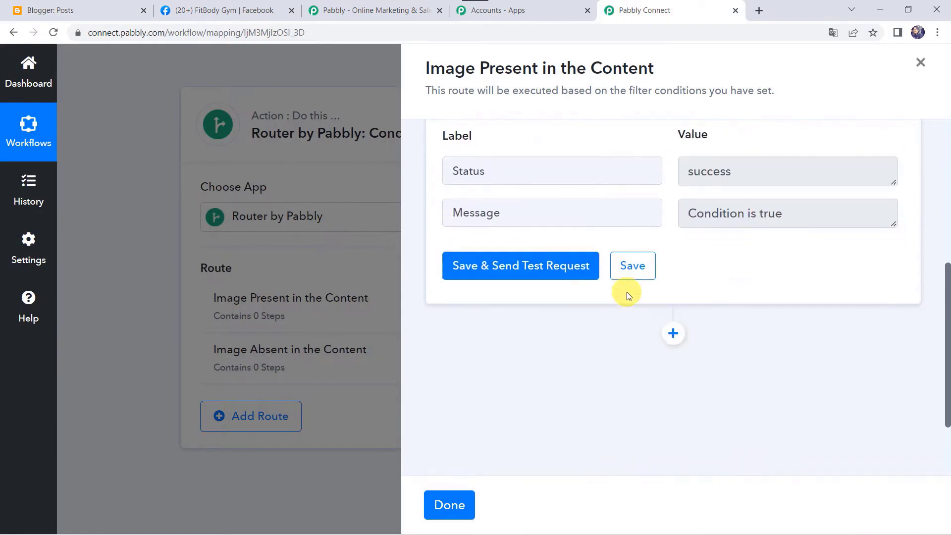
click(674, 335)
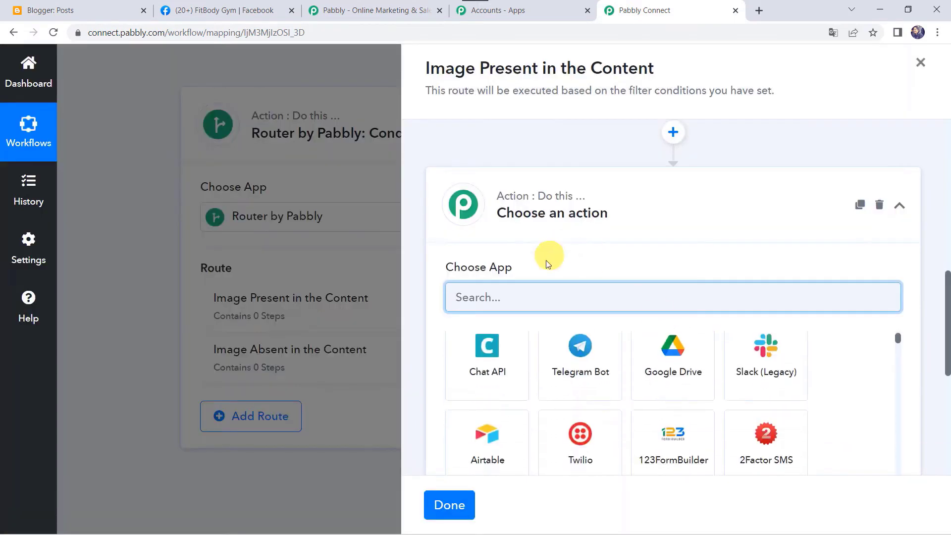
click(524, 300)
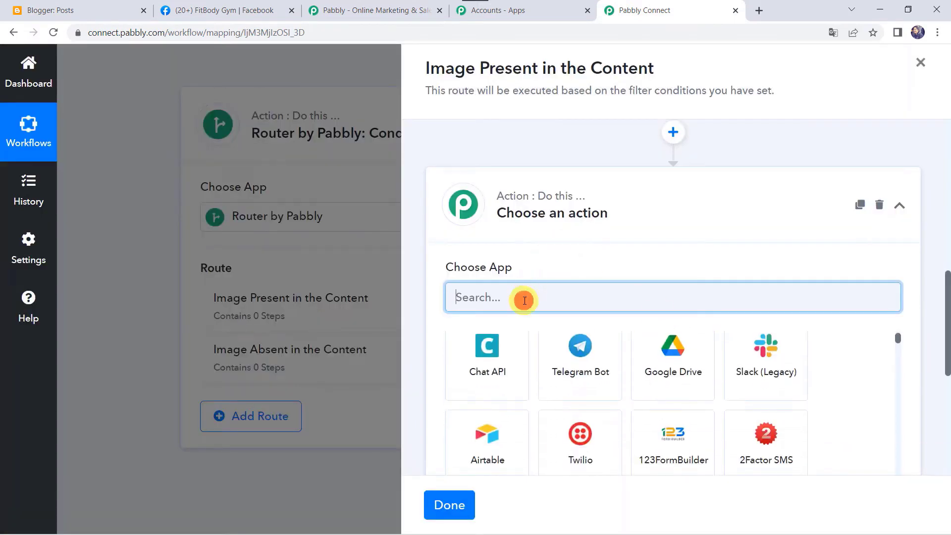
text(facec)
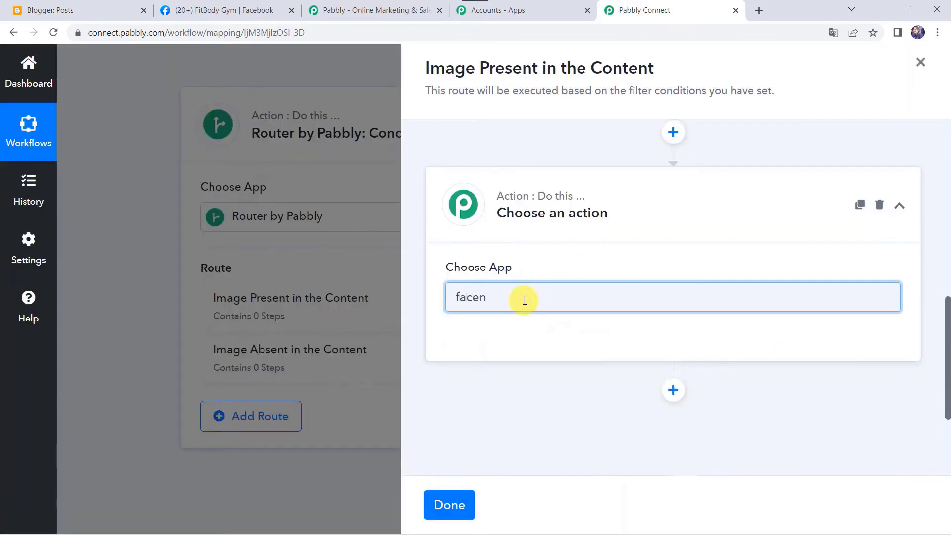
key(BackSpace)
text(book pa)
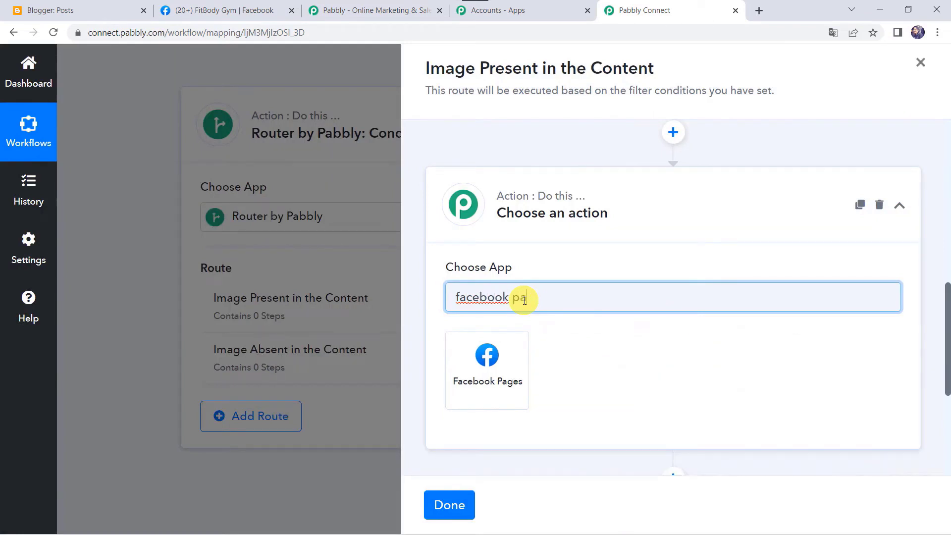
click(481, 359)
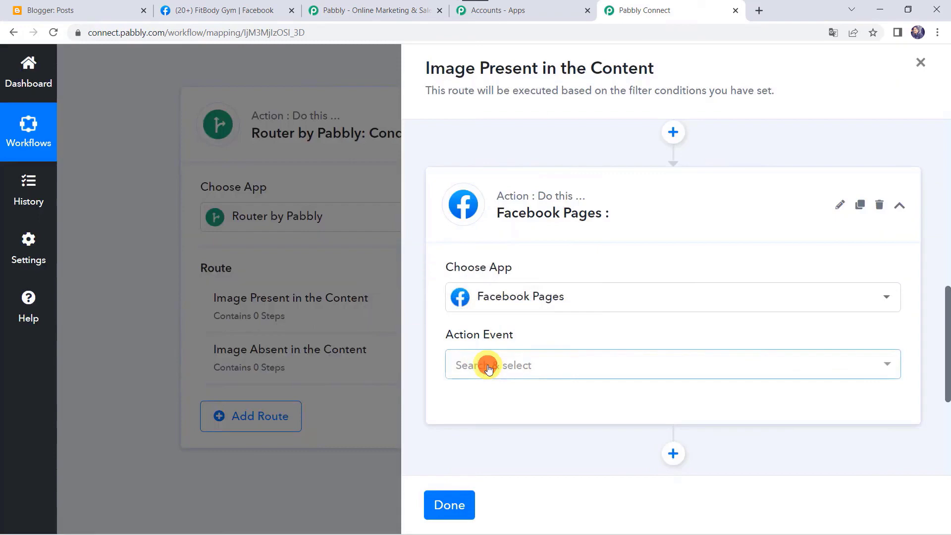
click(484, 364)
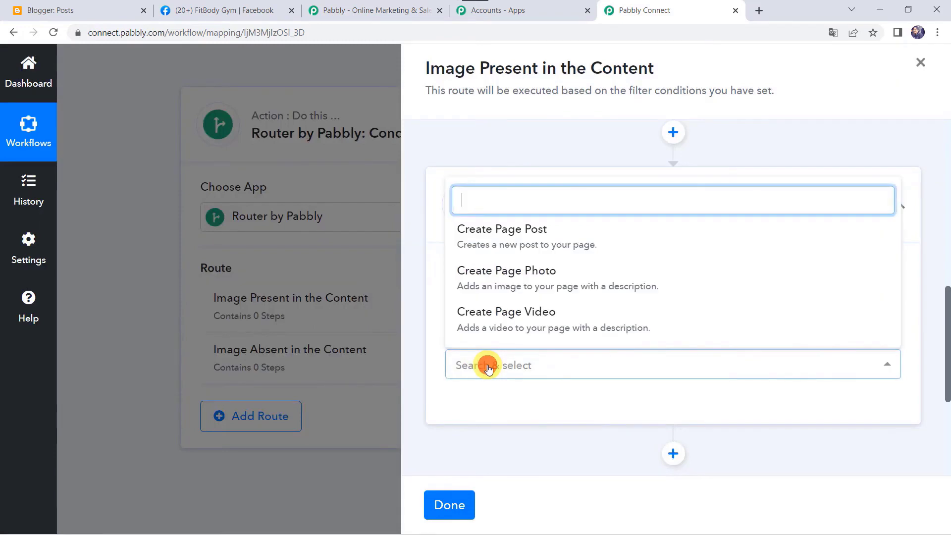
click(541, 280)
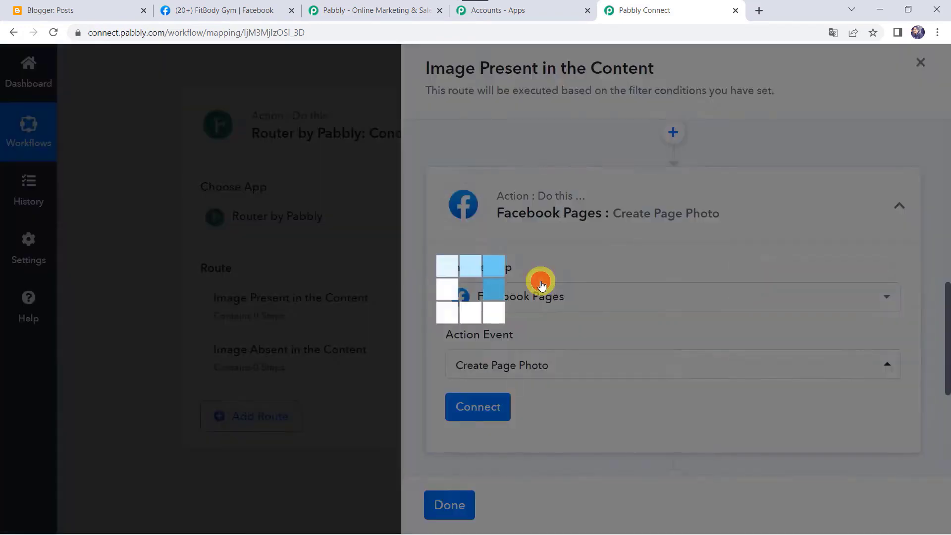
Connect the Create Page Photo action to Facebook Pages through a new connection.
click(488, 404)
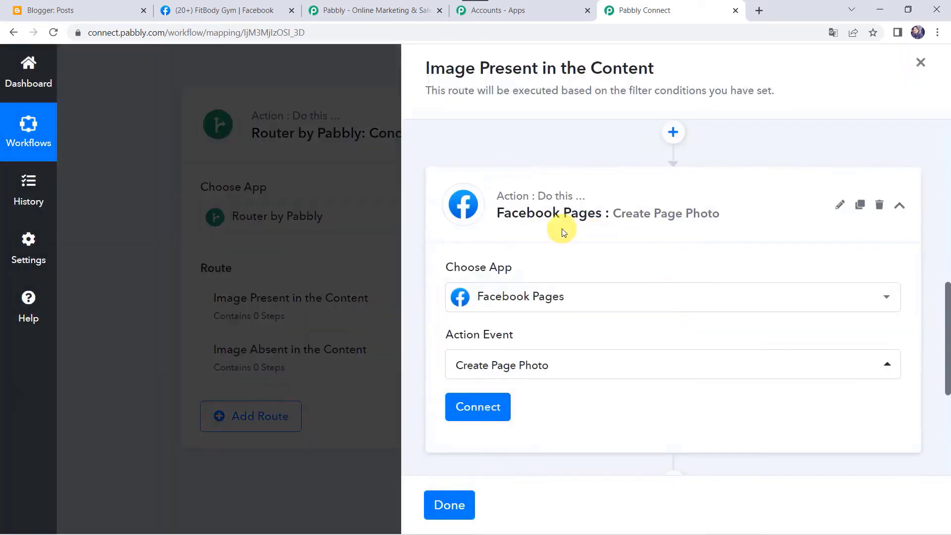
click(512, 214)
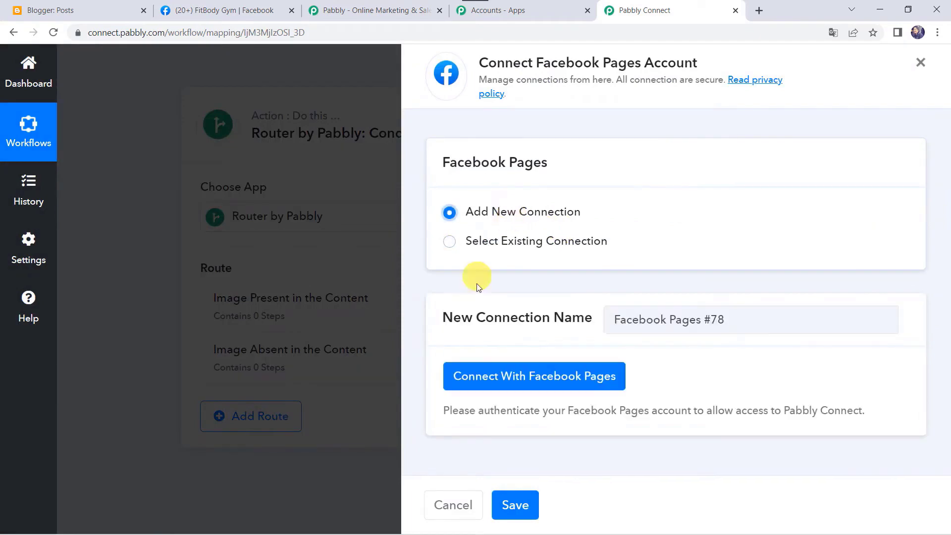
click(570, 380)
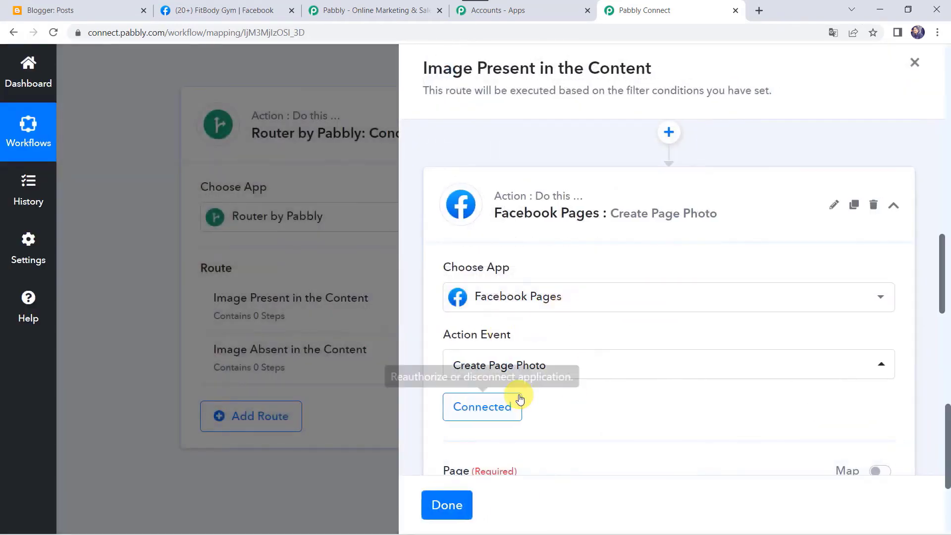
Switch to Facebook to check the page's name, return to Pabbly Connect, and select FitBody Gym as the page.
scroll(560, 200, down, 3)
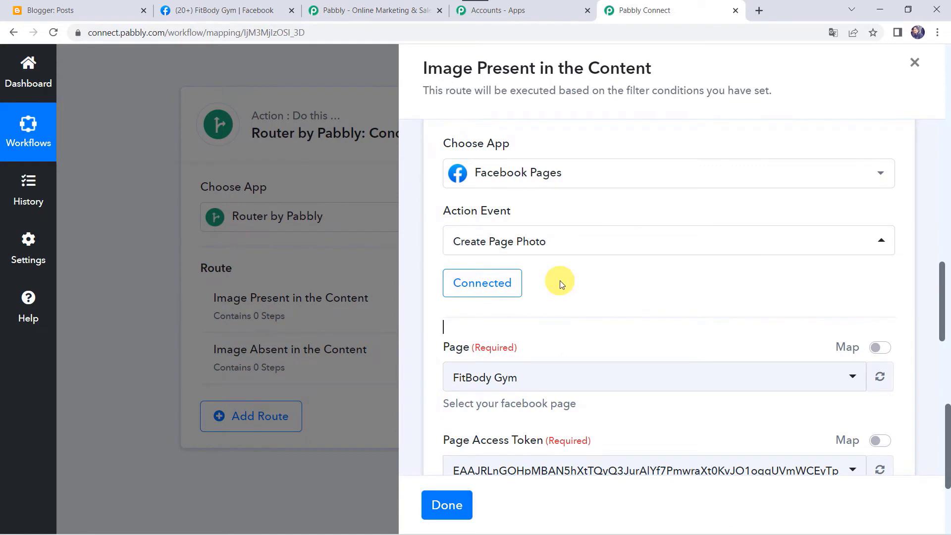
scroll(545, 270, down, 2)
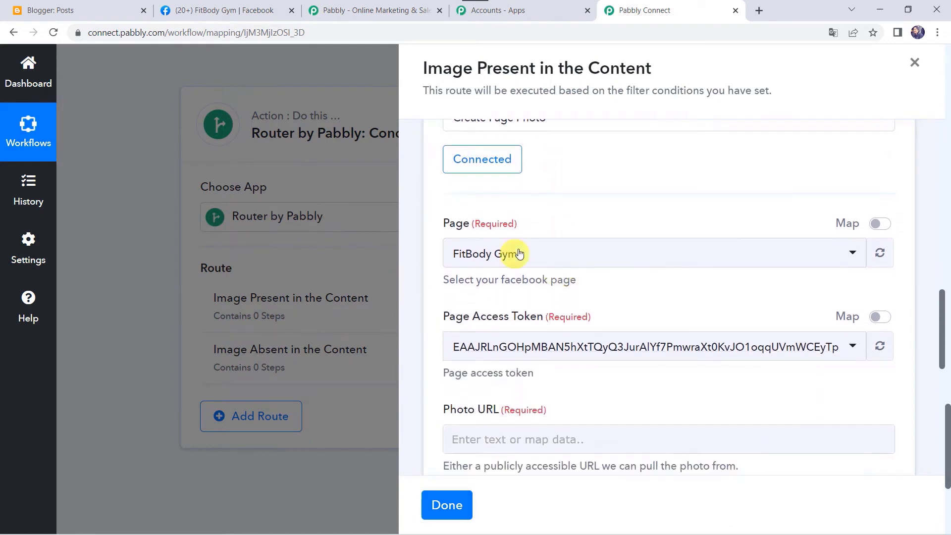
click(247, 12)
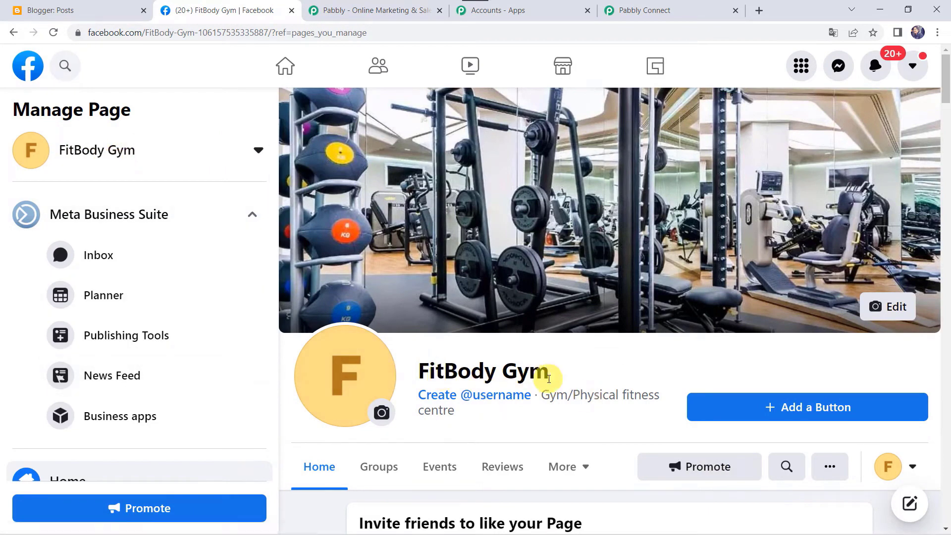
click(655, 11)
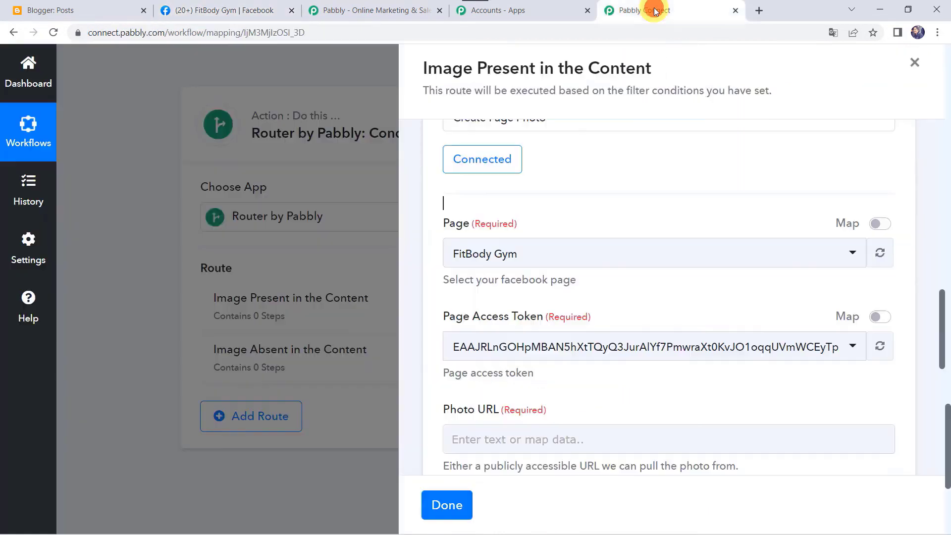
click(556, 263)
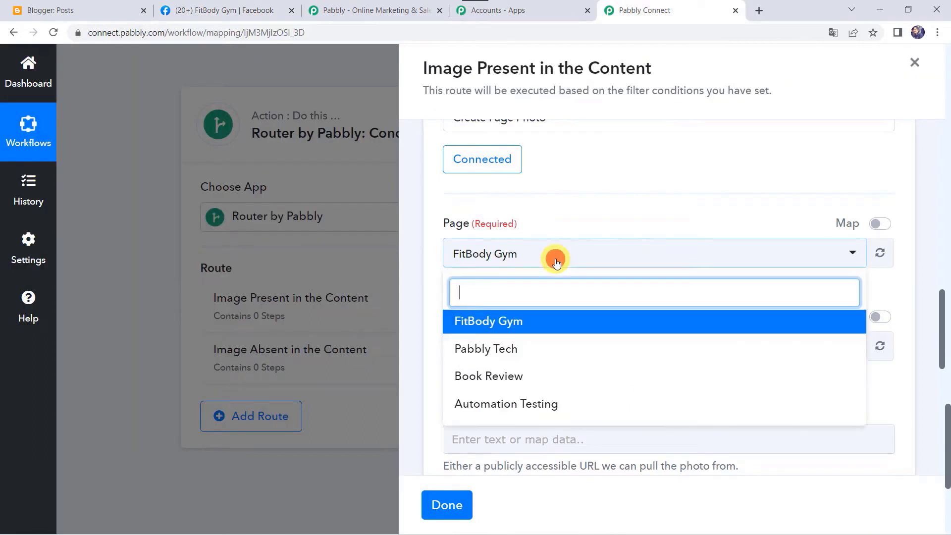
click(506, 323)
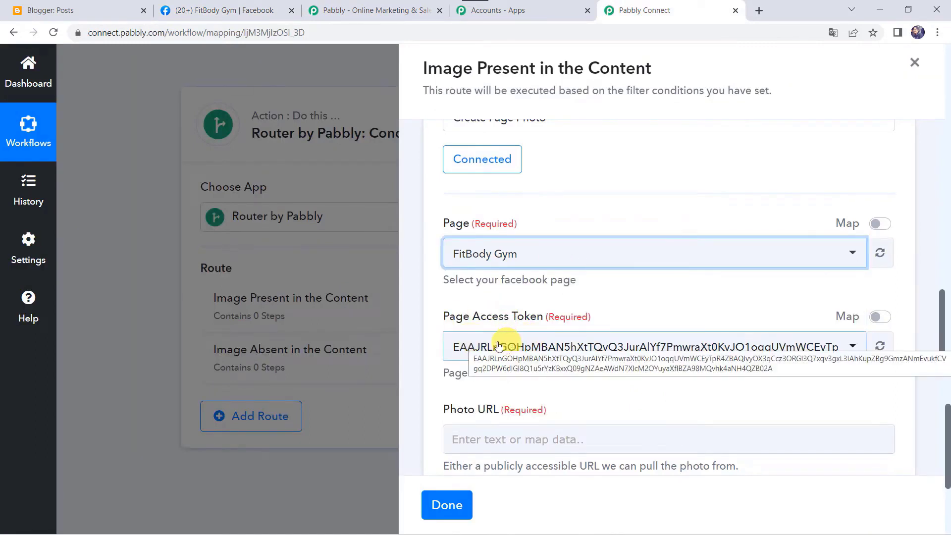
Map the Photo URL to Images 0 Url from the Google Blogger New Post Added step.
scroll(446, 372, down, 1)
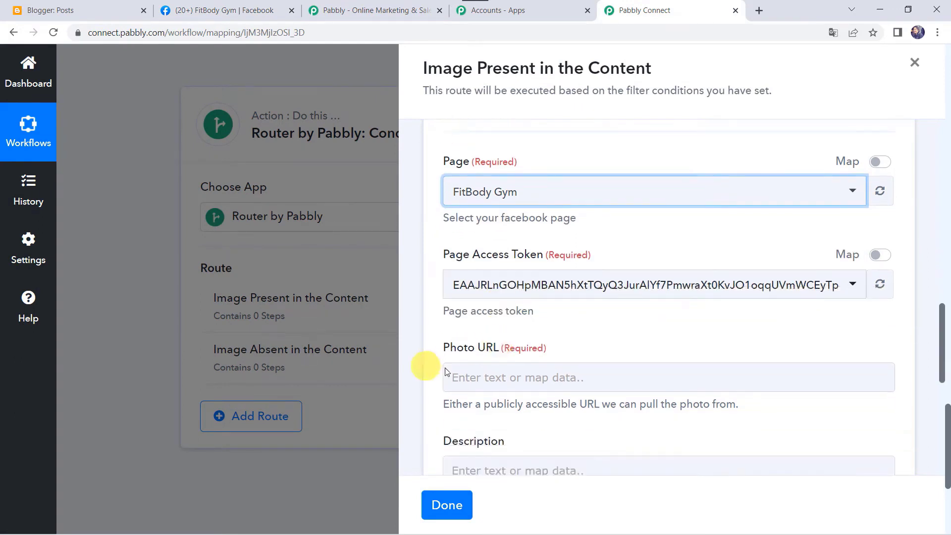
scroll(490, 362, down, 1)
click(480, 312)
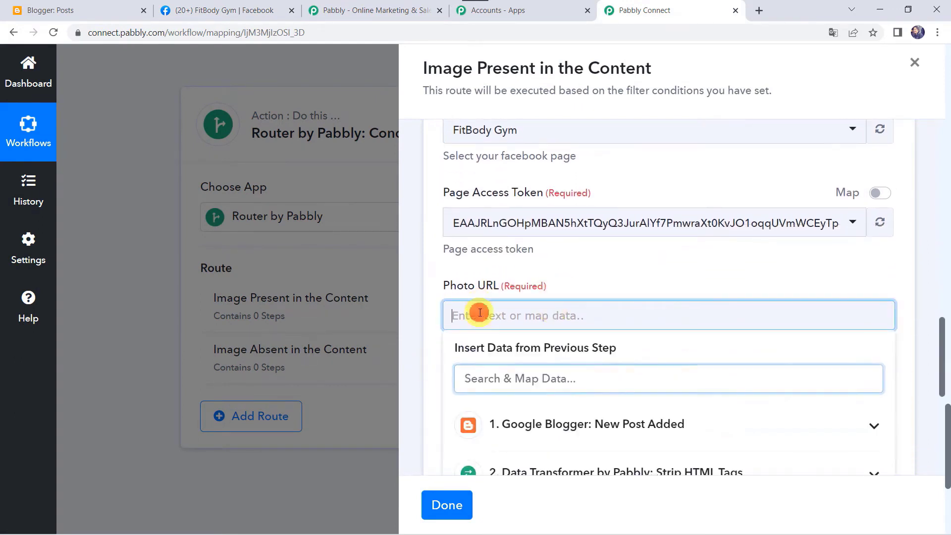
scroll(480, 313, down, 2)
click(507, 308)
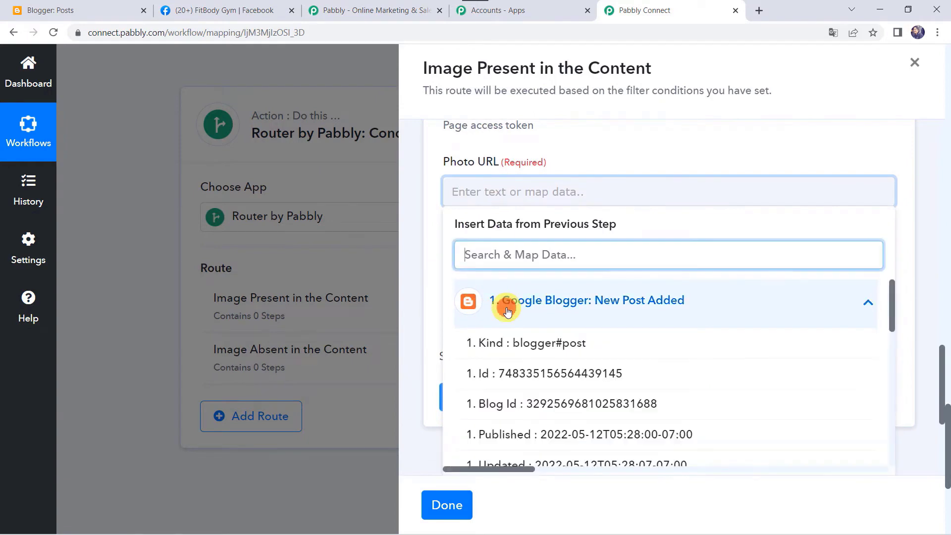
scroll(507, 310, down, 5)
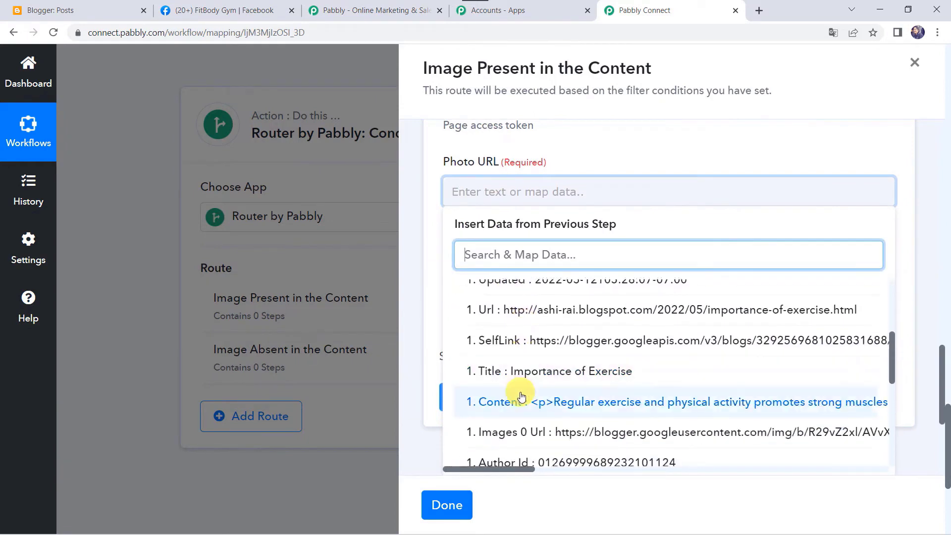
click(554, 377)
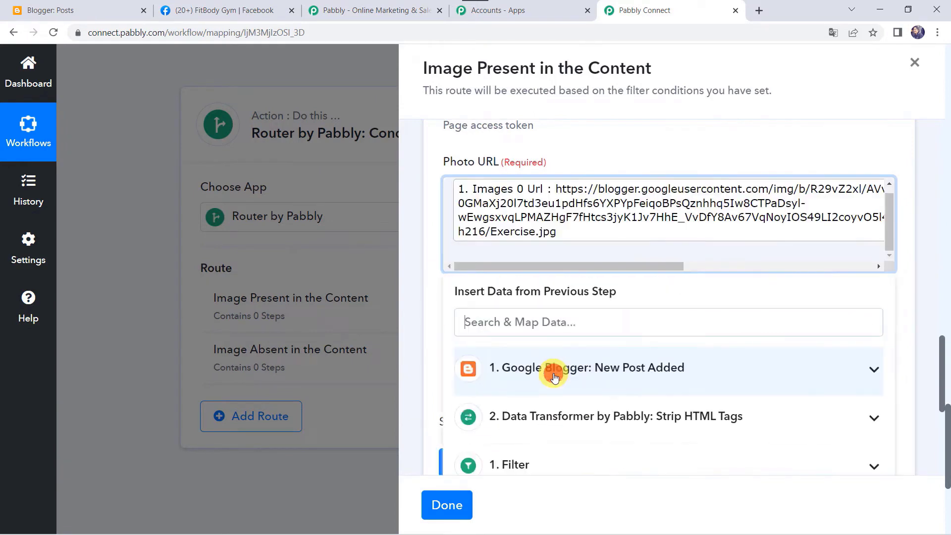
click(633, 143)
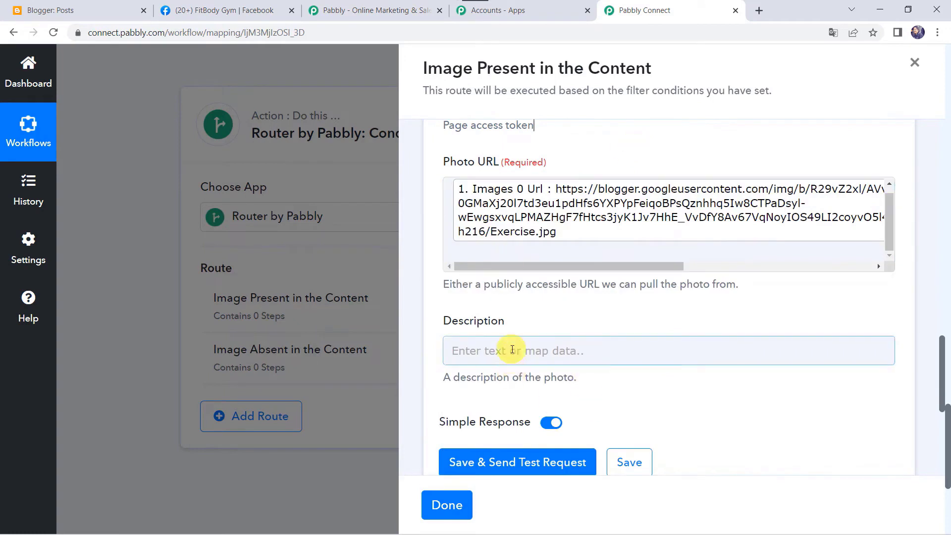
Map the photo's Description to the Blogger post's Title, with its Url on a separate line below.
scroll(510, 350, down, 3)
click(485, 227)
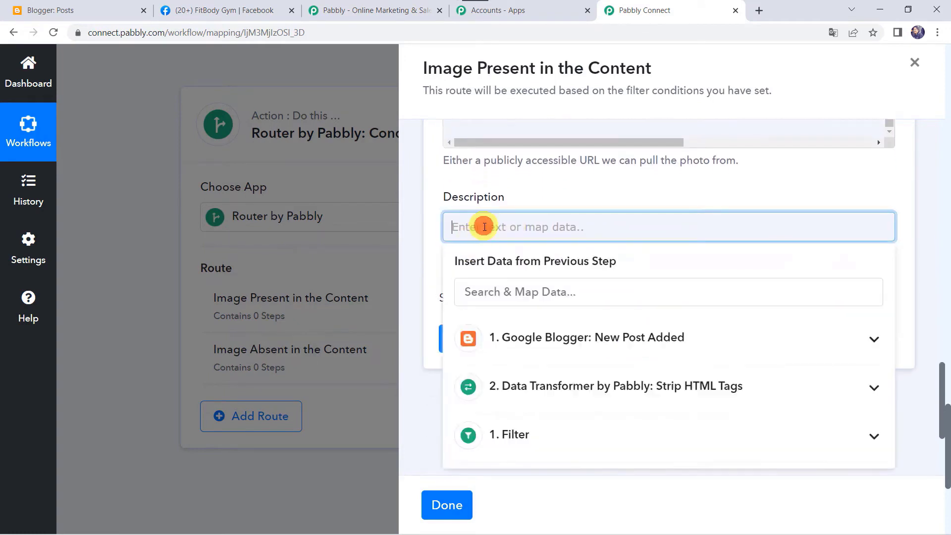
click(529, 335)
scroll(540, 377, down, 3)
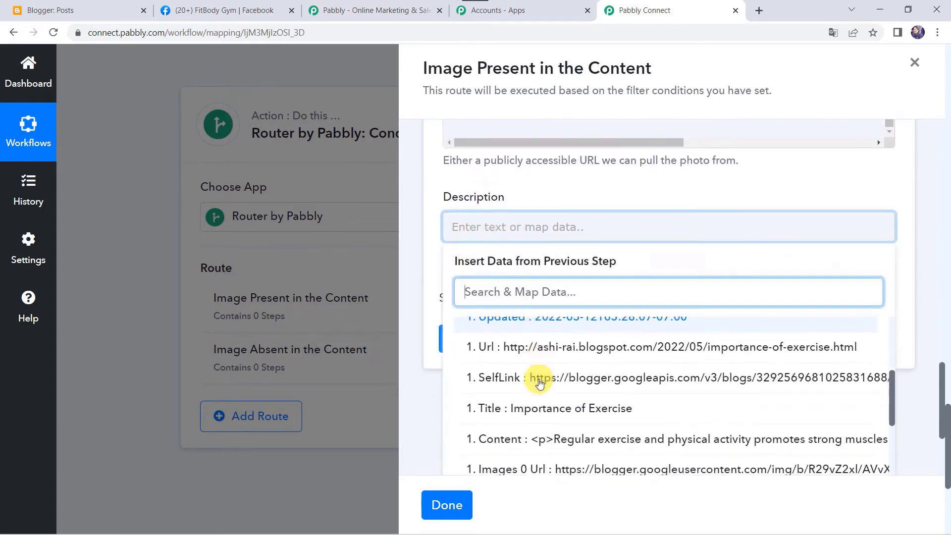
click(515, 406)
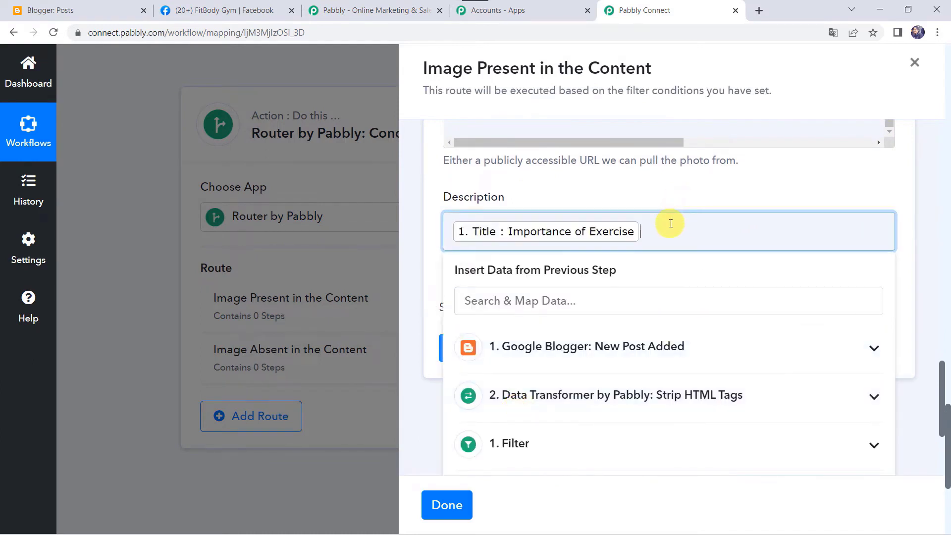
key(Return)
scroll(590, 259, down, 3)
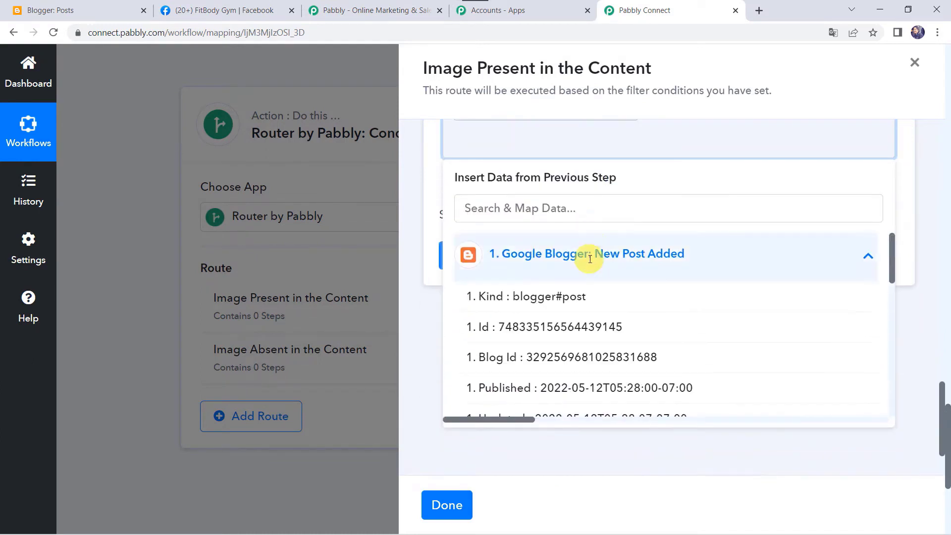
scroll(510, 369, down, 1)
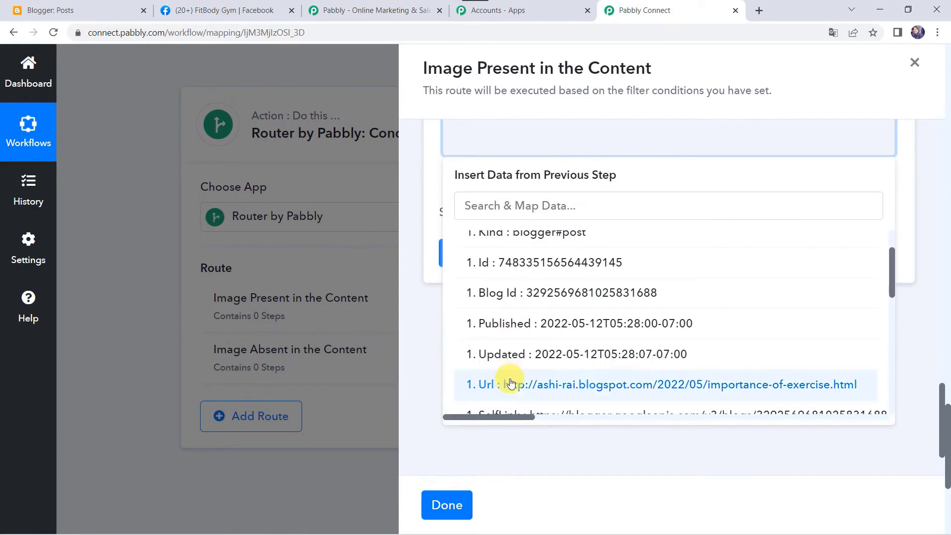
click(506, 382)
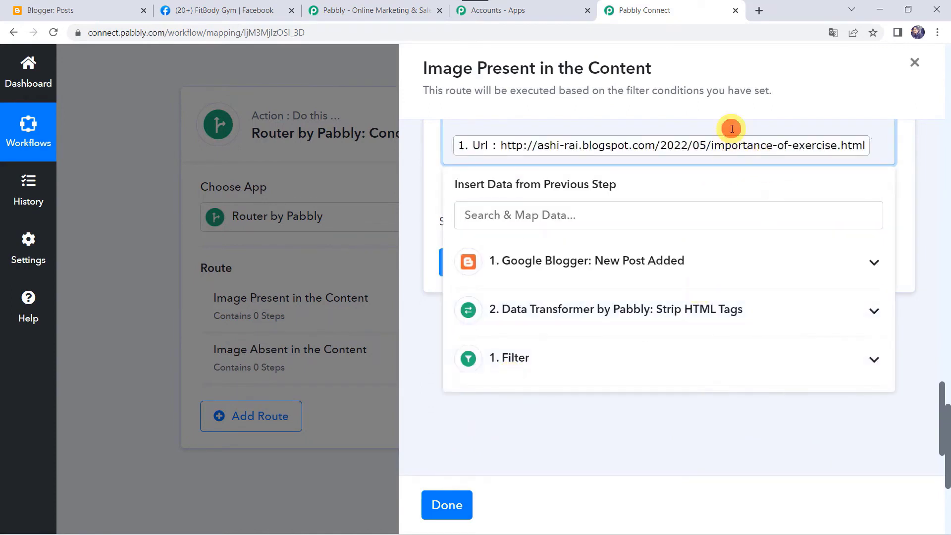
click(436, 188)
Review the mapped Photo URL and Description, and save the Create Page Photo action with a test request.
scroll(439, 208, up, 5)
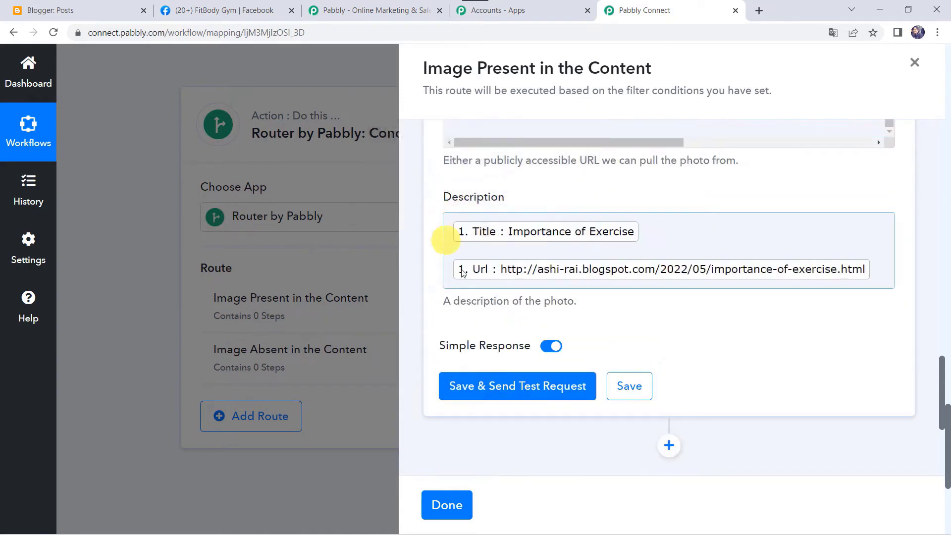
click(560, 305)
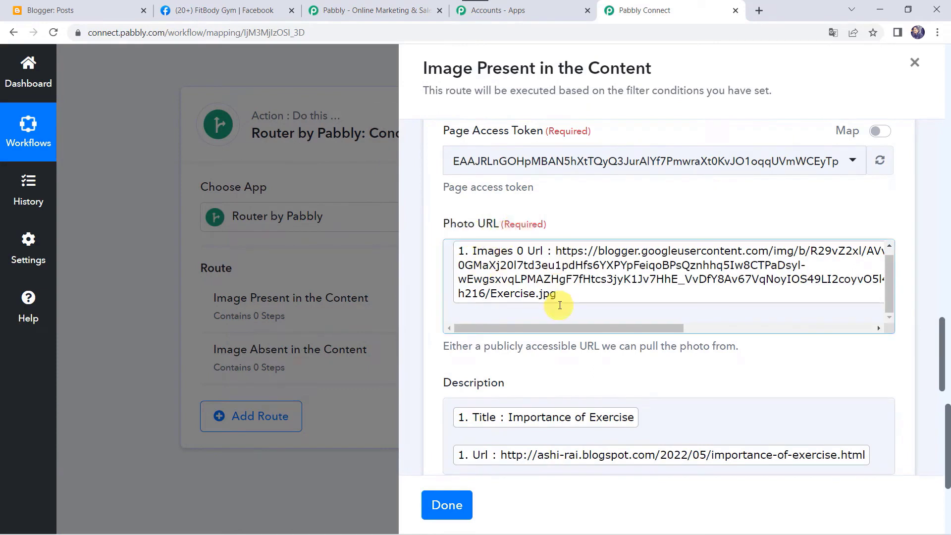
scroll(559, 303, down, 1)
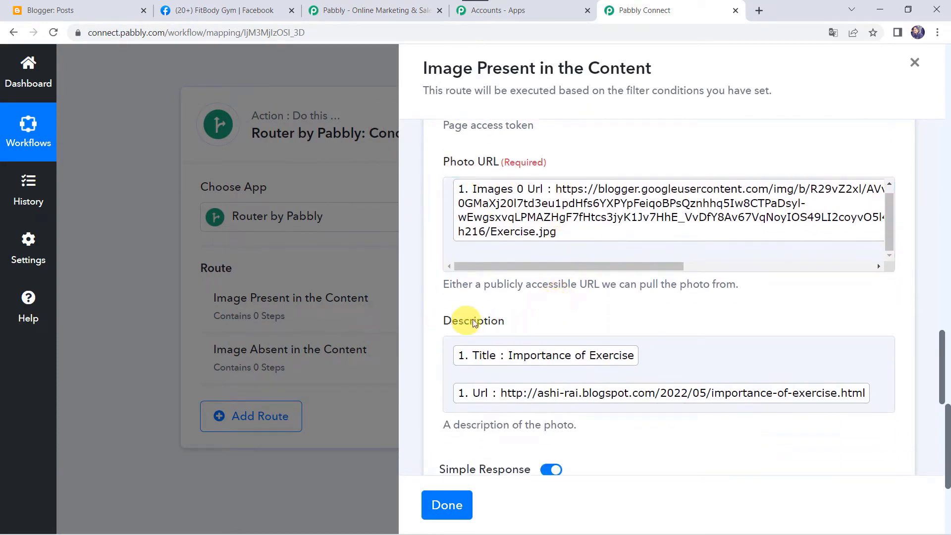
click(479, 353)
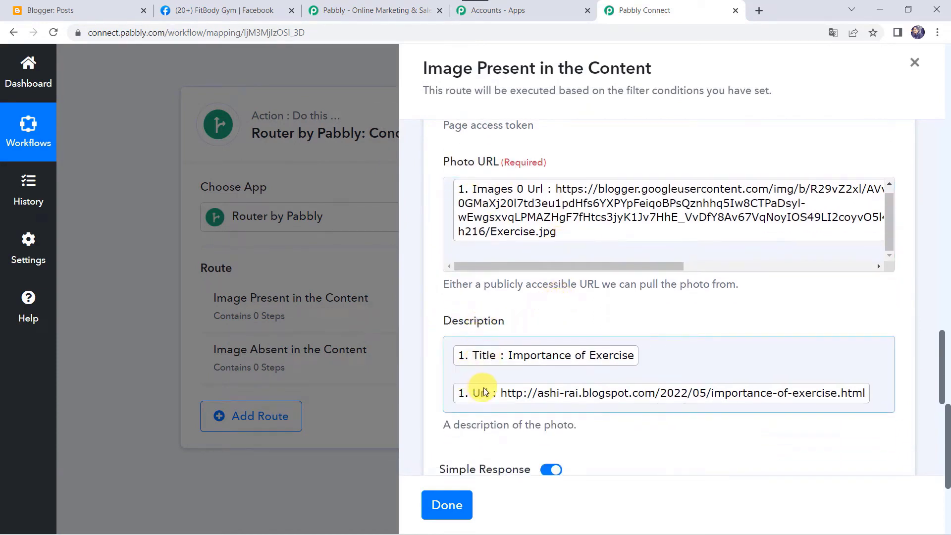
click(727, 316)
scroll(726, 317, down, 2)
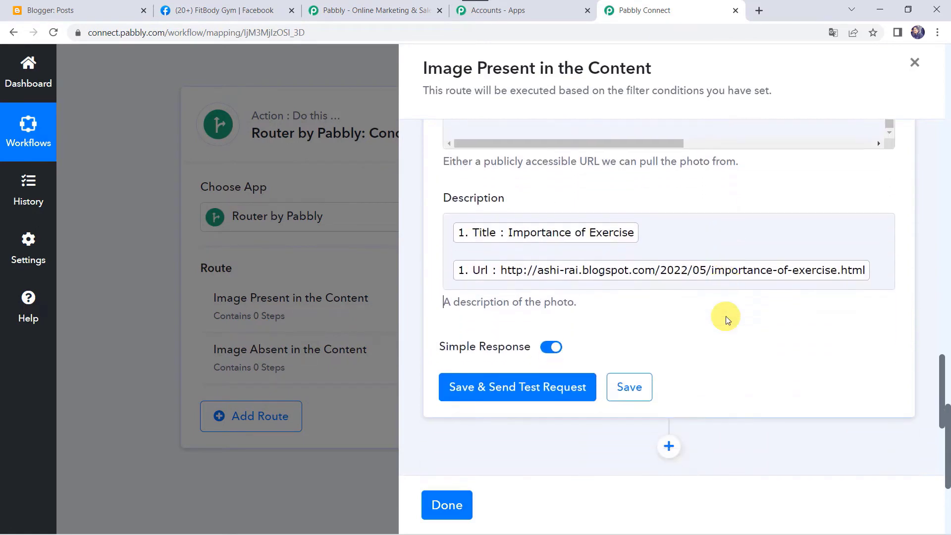
click(523, 391)
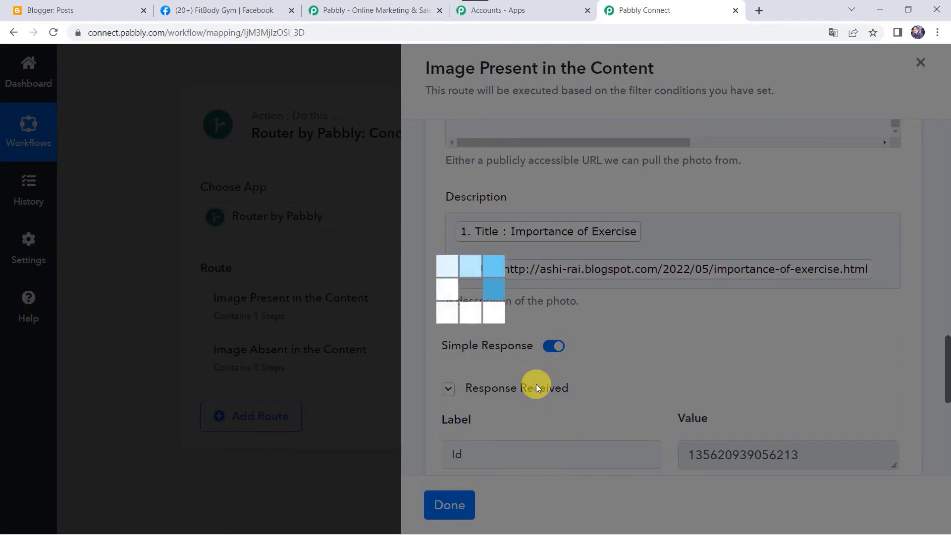
Review the test response, switch to Facebook, and reload the FitBody Gym page to find the latest post.
scroll(668, 343, down, 3)
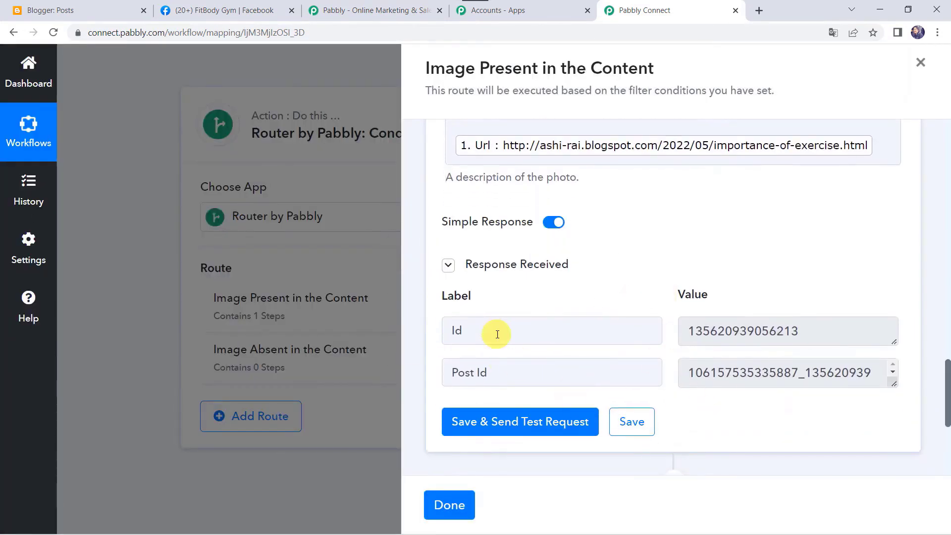
mouse_move(502, 265)
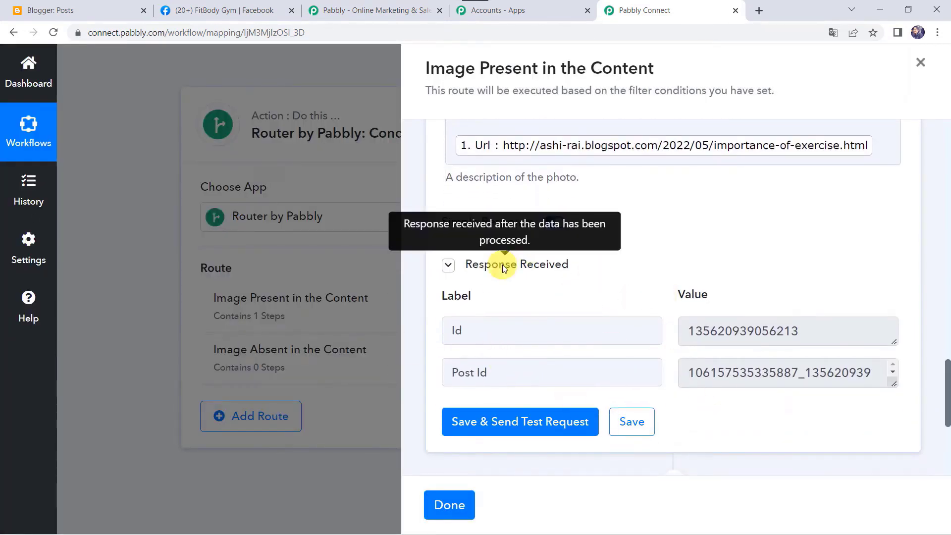
click(220, 7)
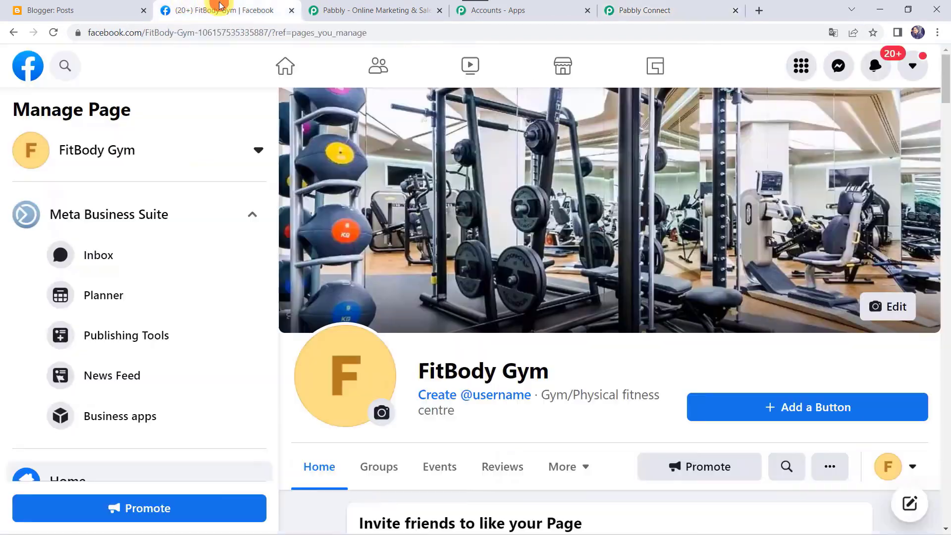
click(53, 32)
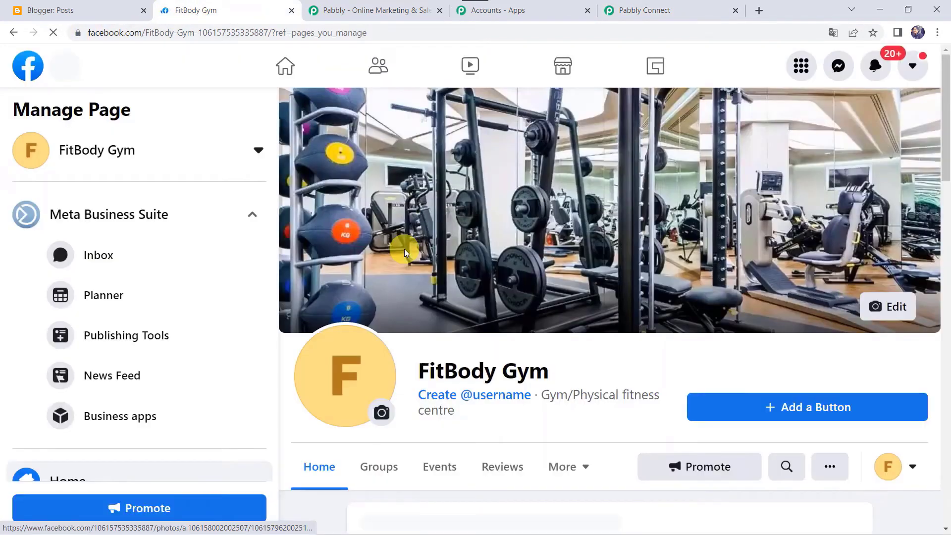
scroll(481, 318, down, 10)
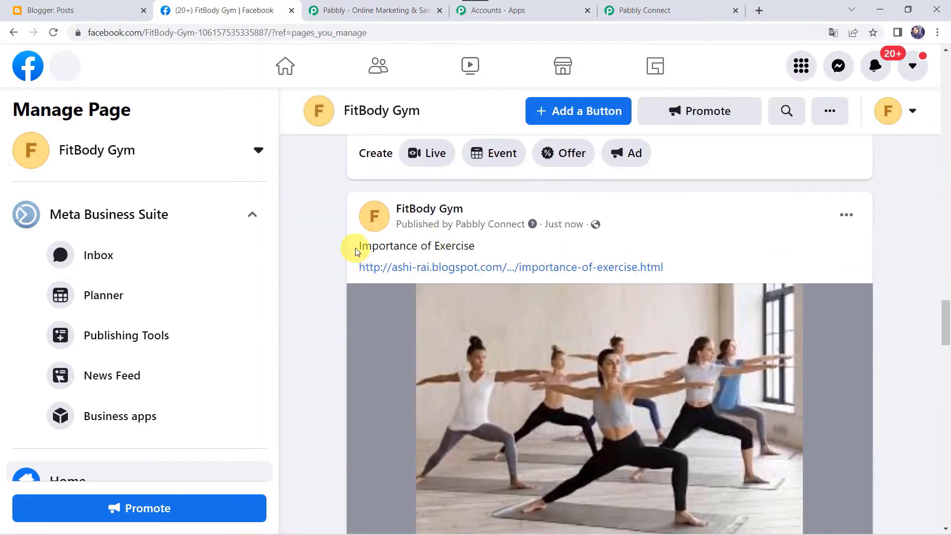
Examine the new Facebook post's title and picture, and follow its link to the blog article.
drag(355, 246, 471, 246)
scroll(452, 348, down, 3)
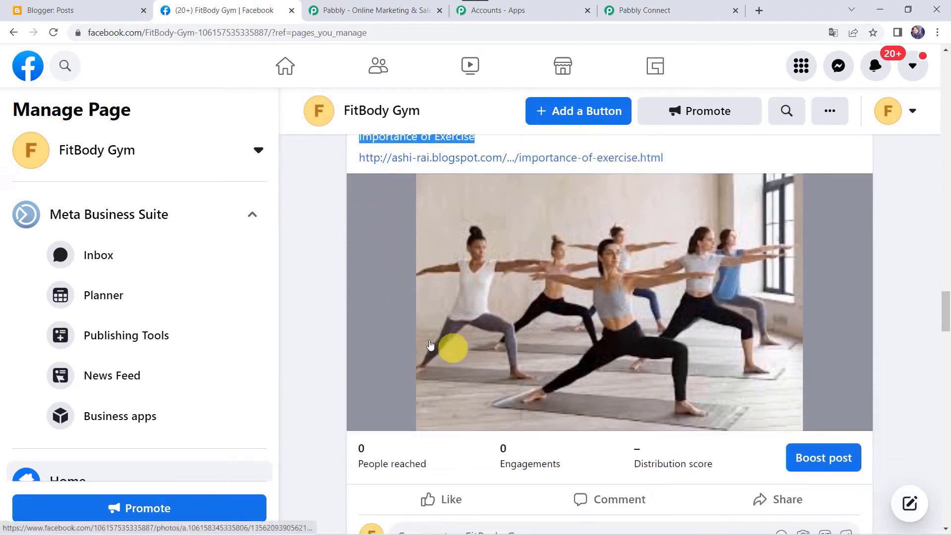
scroll(506, 304, up, 3)
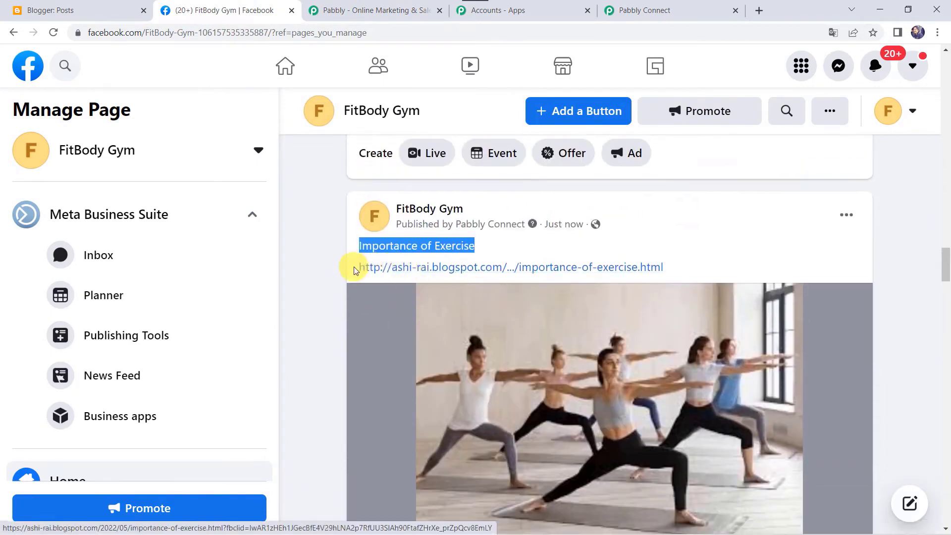
click(395, 272)
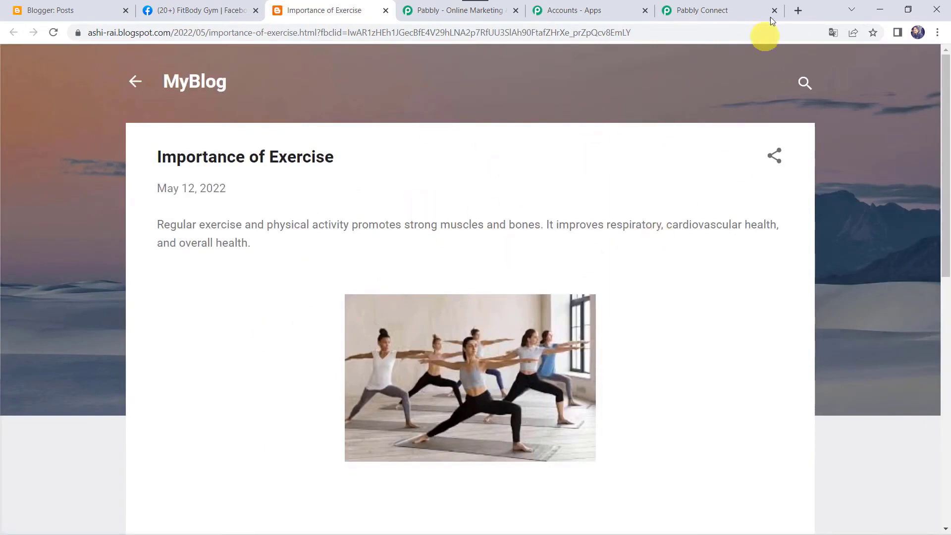
Return to Pabbly Connect, finish the Image Present in the Content route, and open the filter and action steps of Image Absent in the Content.
click(728, 9)
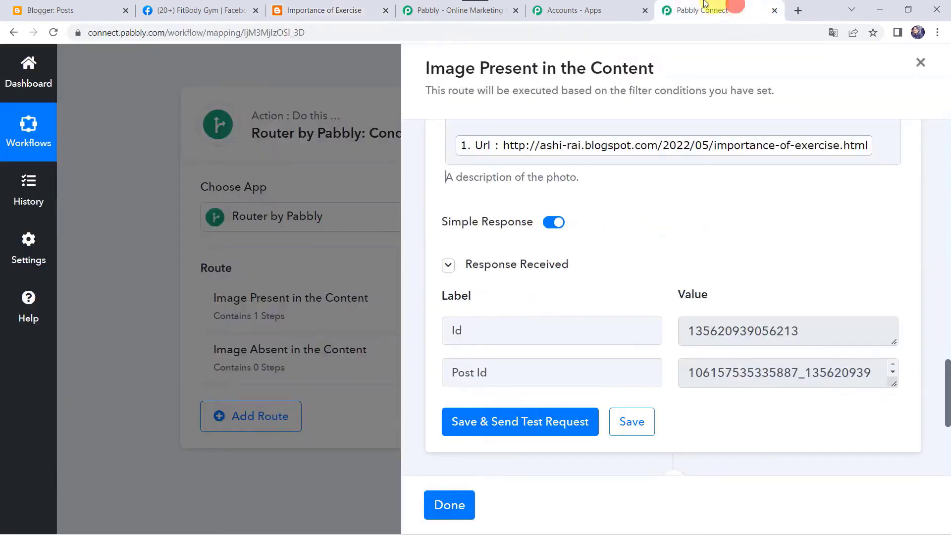
click(449, 505)
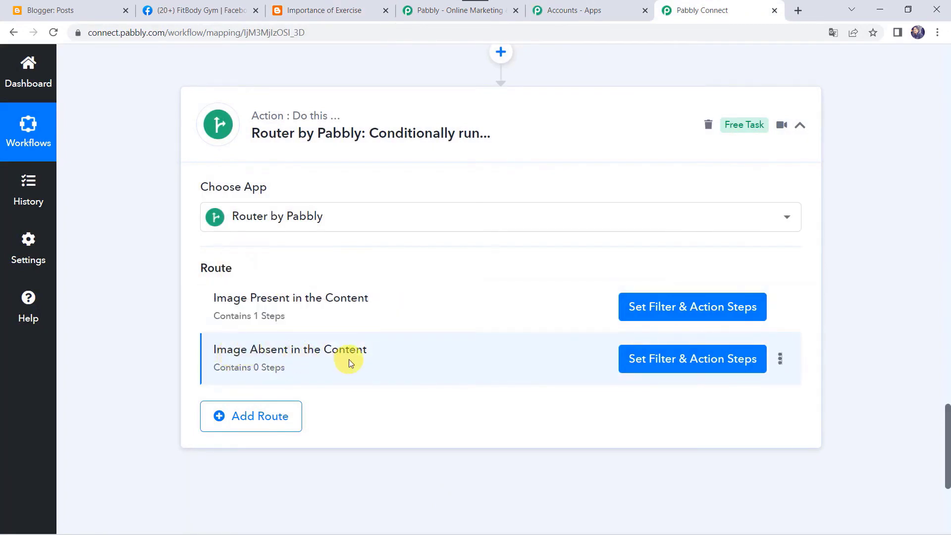
click(691, 369)
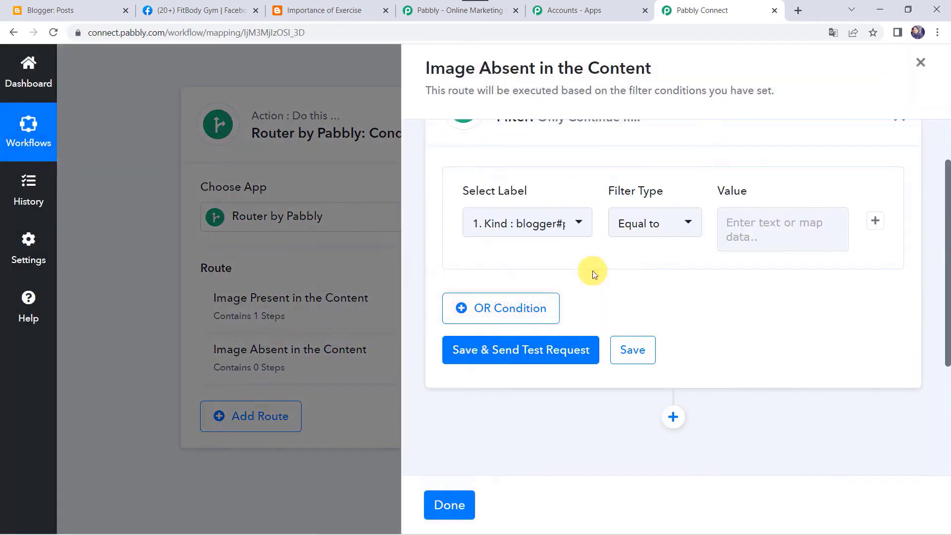
Set the filter's label to Images 0 Url from the Google Blogger New Post Added step.
scroll(593, 271, up, 2)
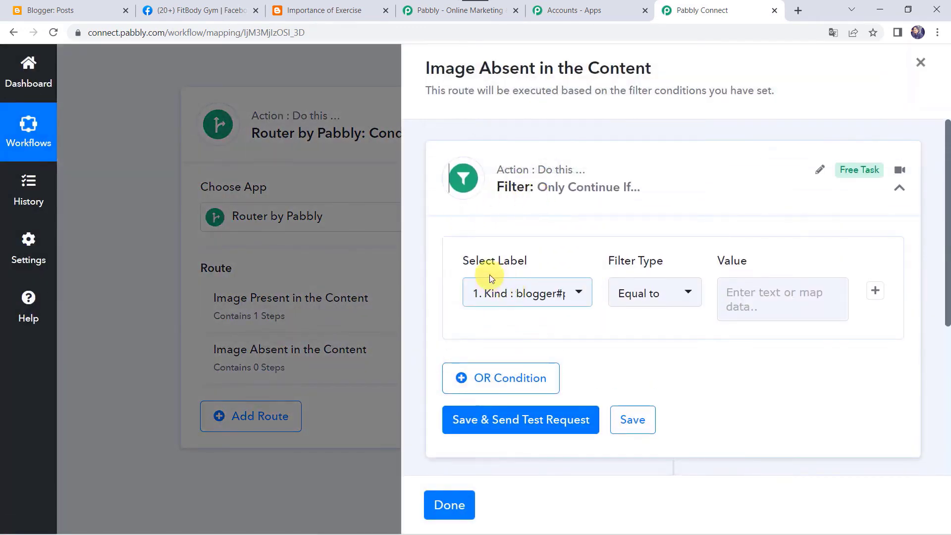
click(507, 296)
click(543, 367)
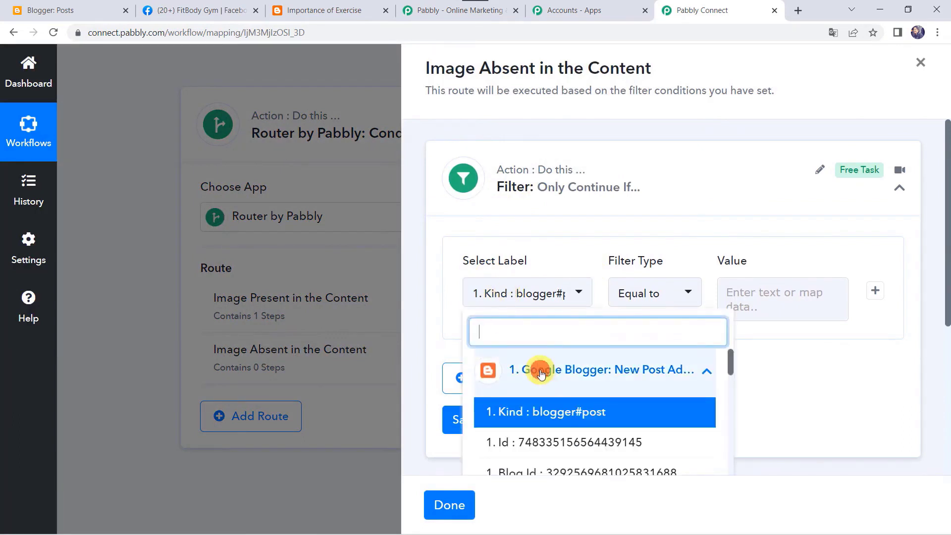
scroll(543, 371, down, 2)
scroll(541, 375, down, 4)
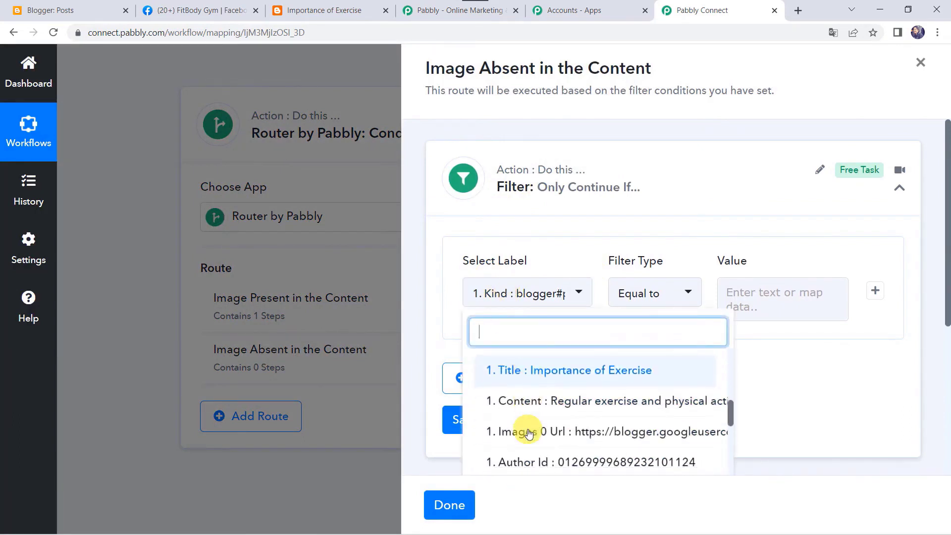
click(523, 377)
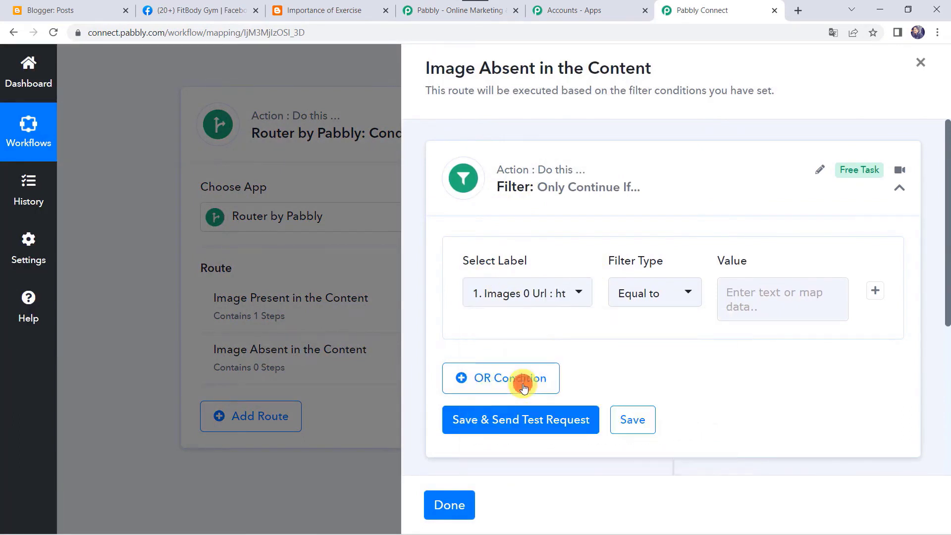
Set the filter type to Does not exist, save the filter with a test request, and review the response.
click(632, 296)
scroll(644, 243, down, 1)
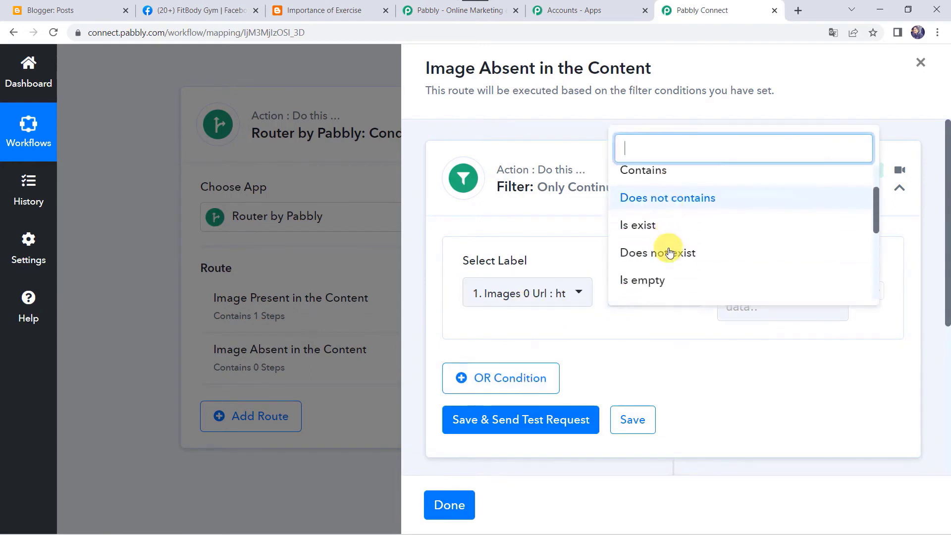
click(634, 251)
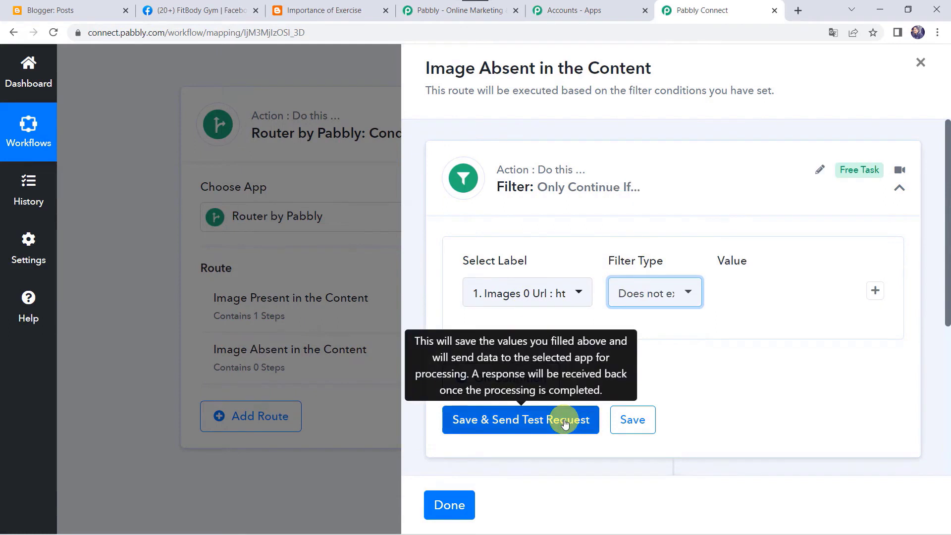
click(506, 421)
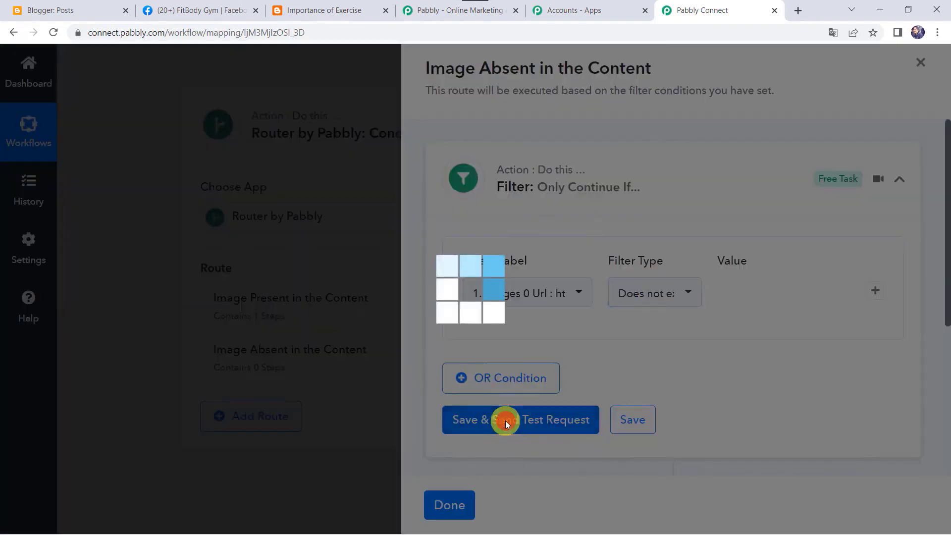
scroll(664, 373, down, 3)
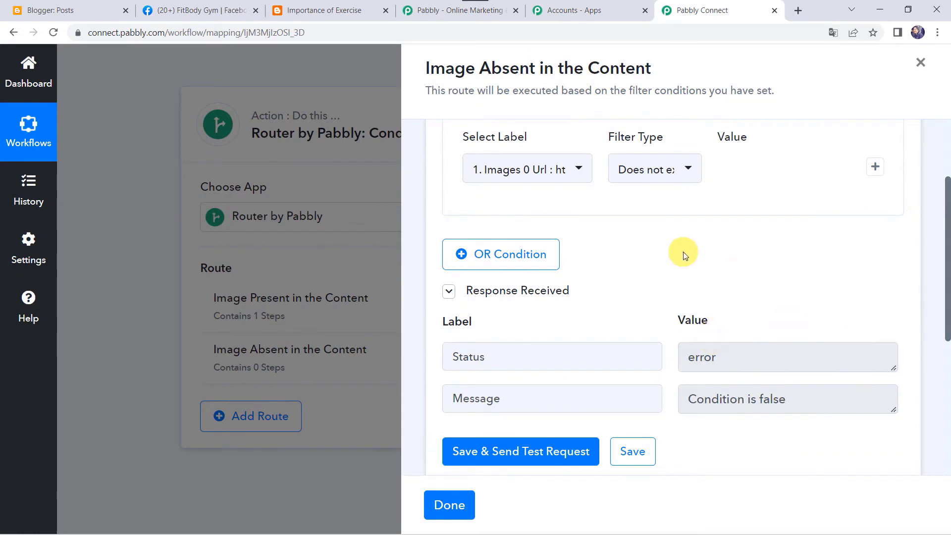
scroll(683, 254, down, 3)
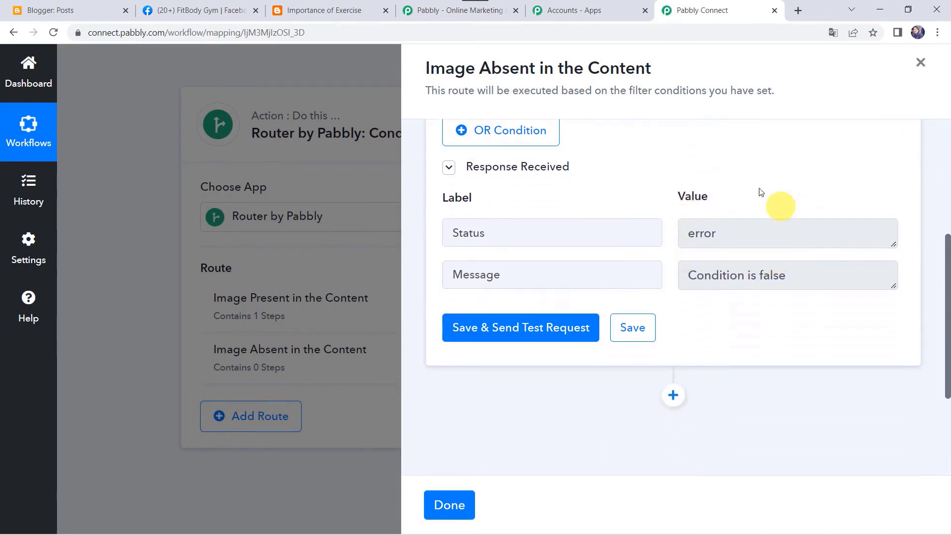
Add an action step after the filter and choose Facebook Pages as its app.
click(673, 396)
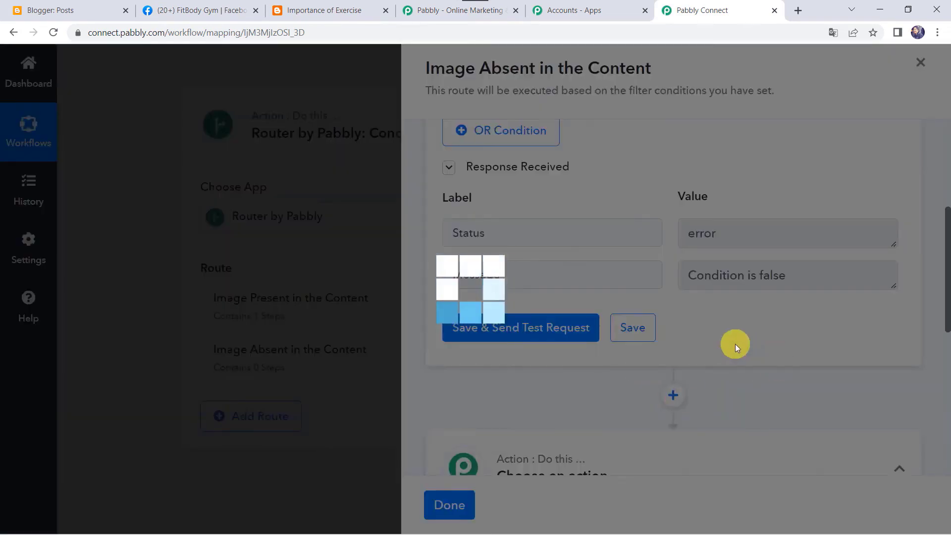
scroll(735, 344, down, 3)
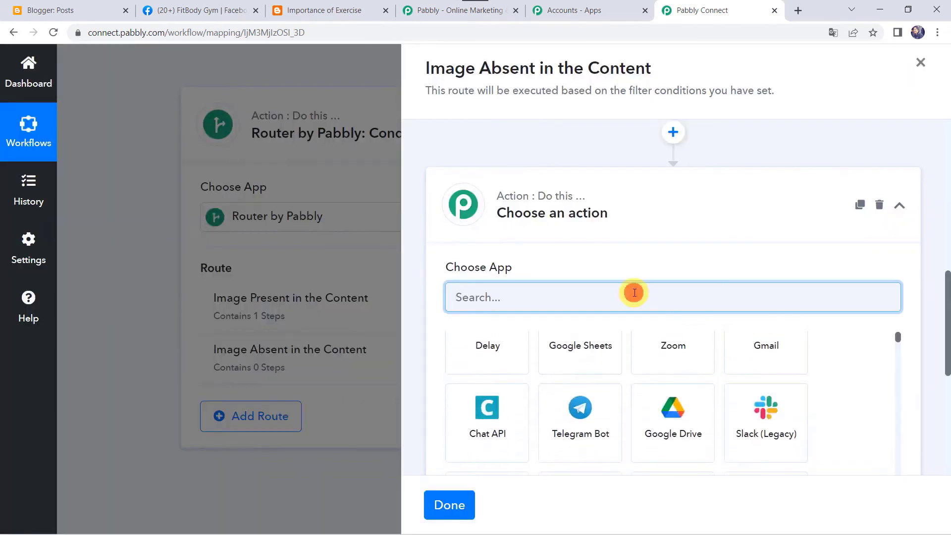
text(Face)
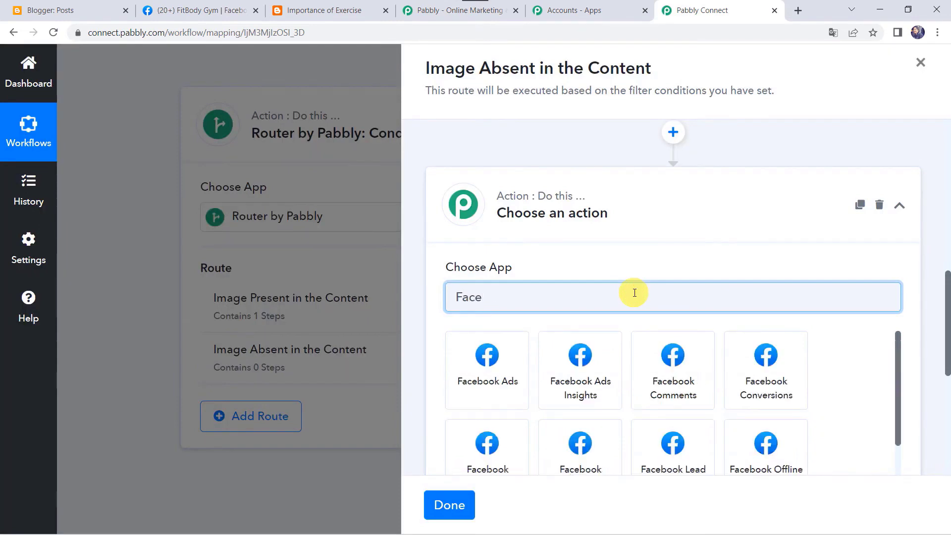
text(book p)
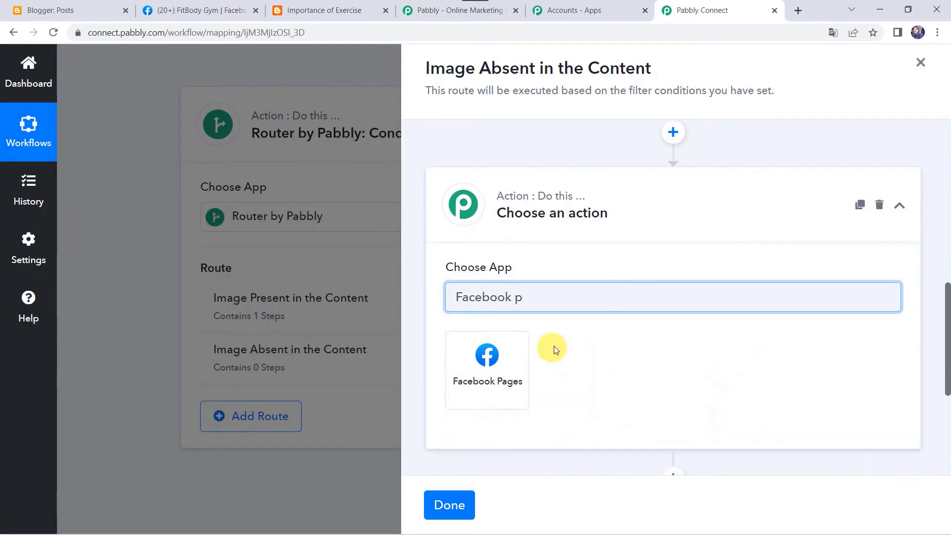
click(492, 373)
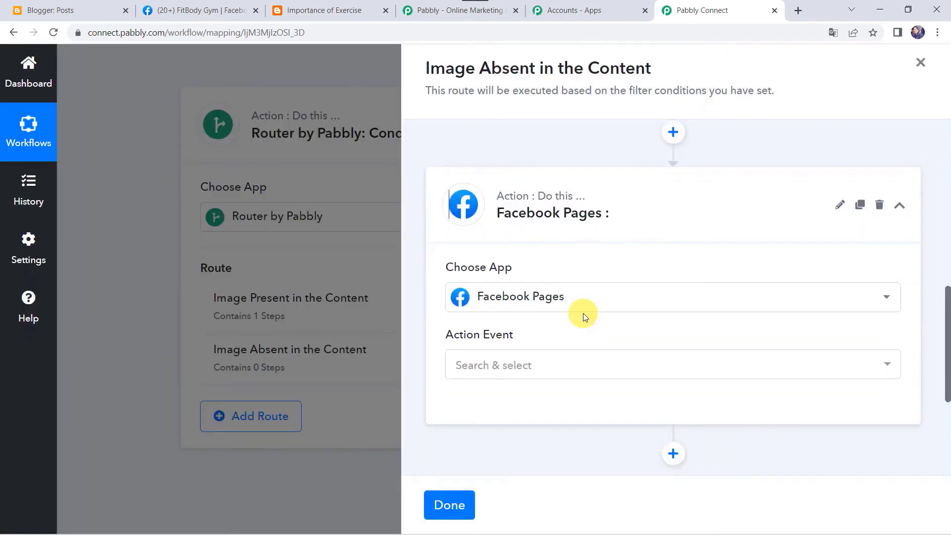
Set the action event to Create Page Post and connect it with the existing connection Facebook Pages #78.
scroll(548, 312, down, 2)
click(494, 306)
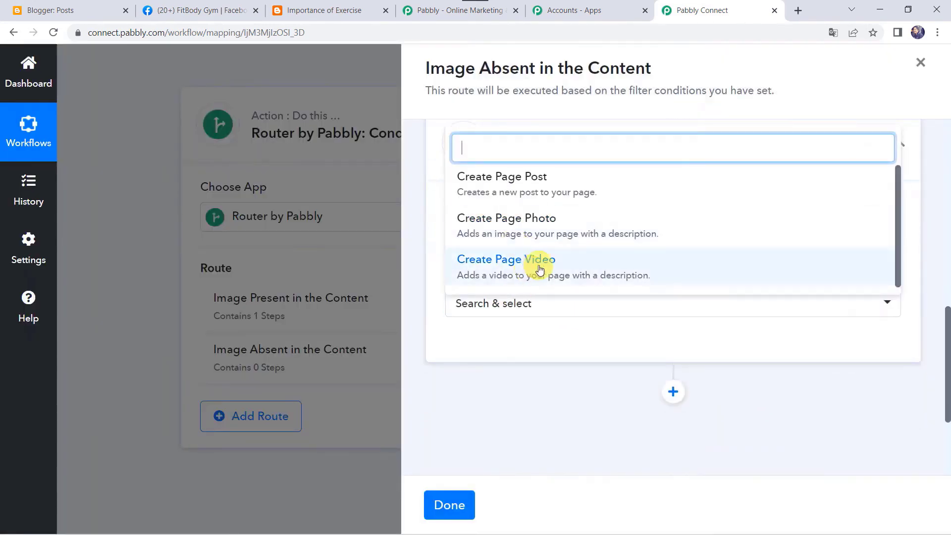
click(482, 183)
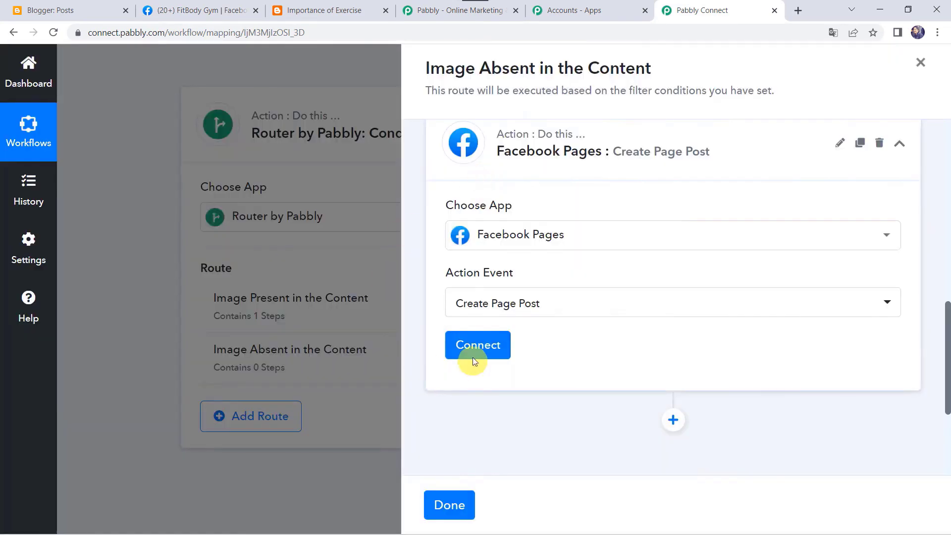
click(478, 347)
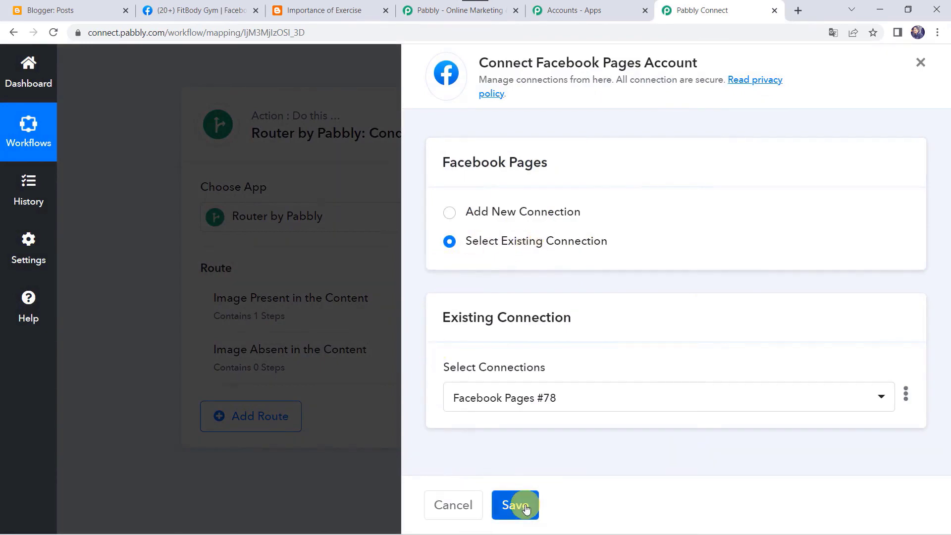
click(526, 506)
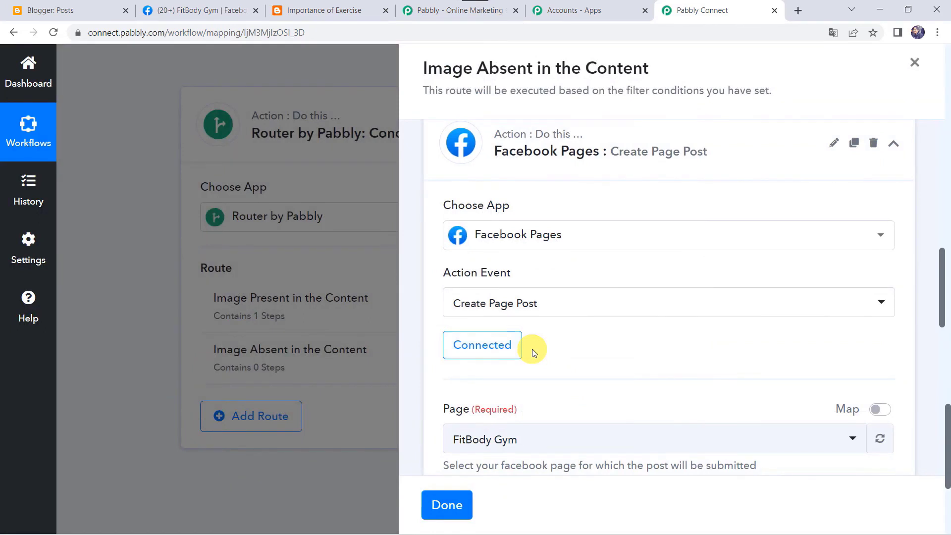
Choose FitBody Gym as the page for the post and check the page access token field.
scroll(559, 346, down, 2)
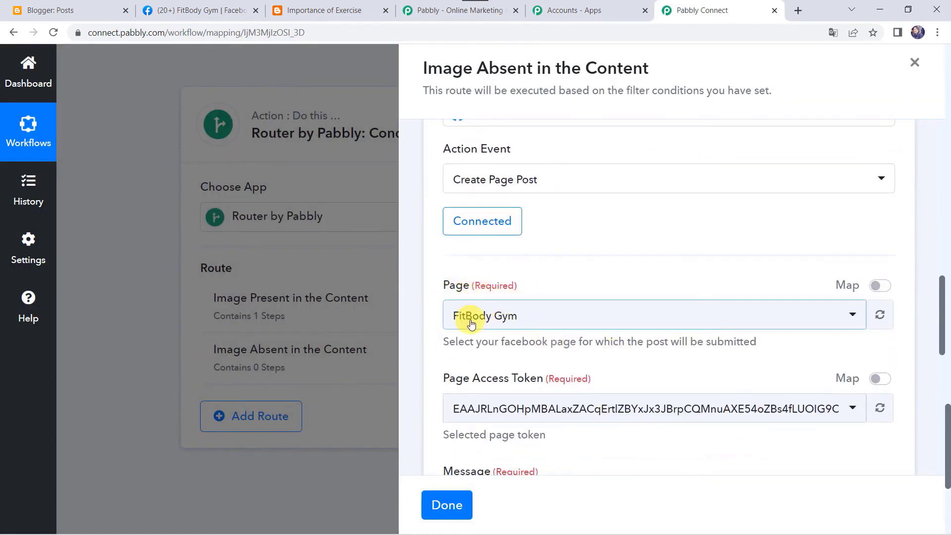
click(507, 323)
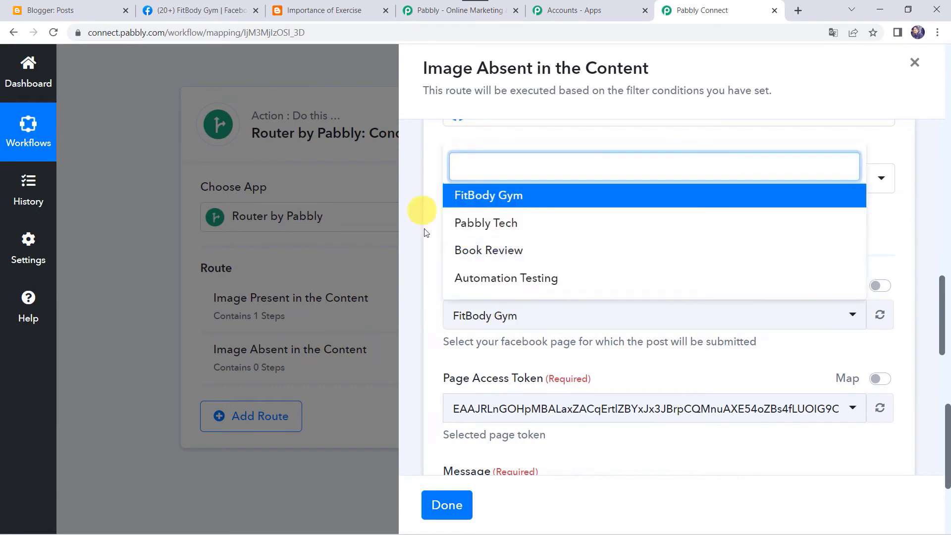
scroll(596, 272, down, 3)
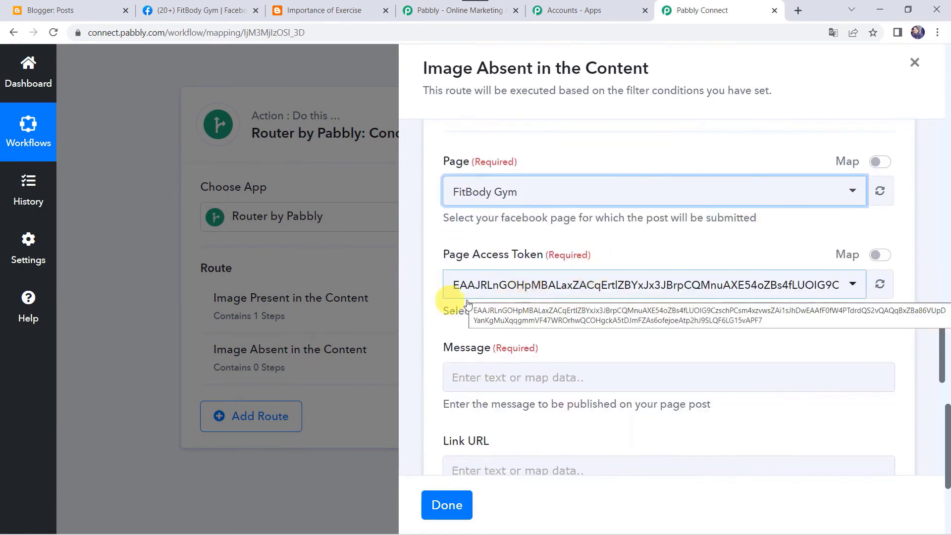
scroll(528, 294, down, 3)
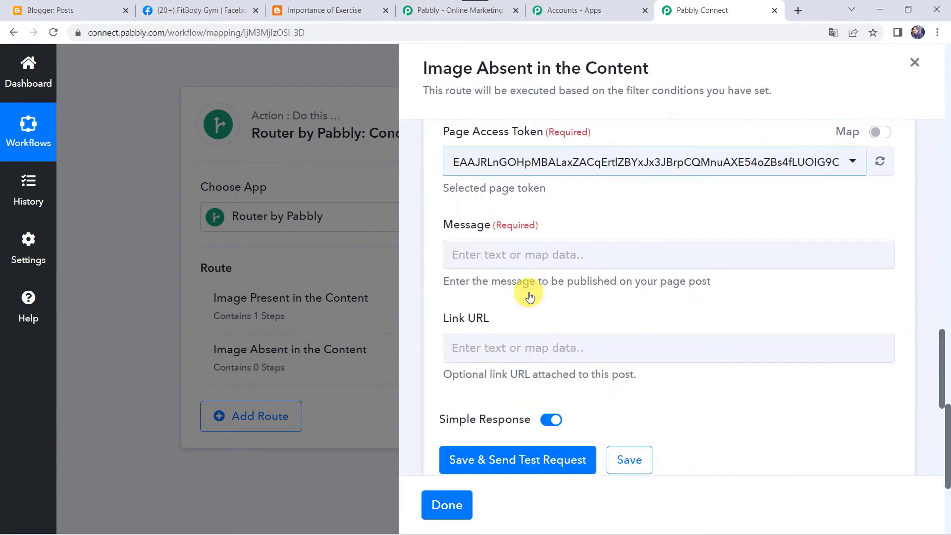
Map the Title from the Google Blogger: New Post Added step into the Facebook post's Message field.
click(475, 254)
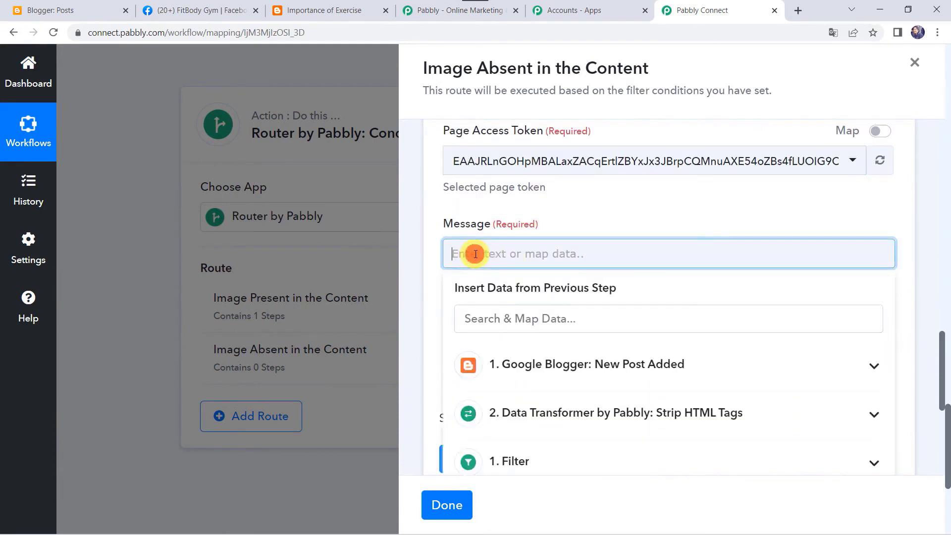
click(518, 367)
scroll(519, 368, down, 1)
scroll(518, 368, down, 3)
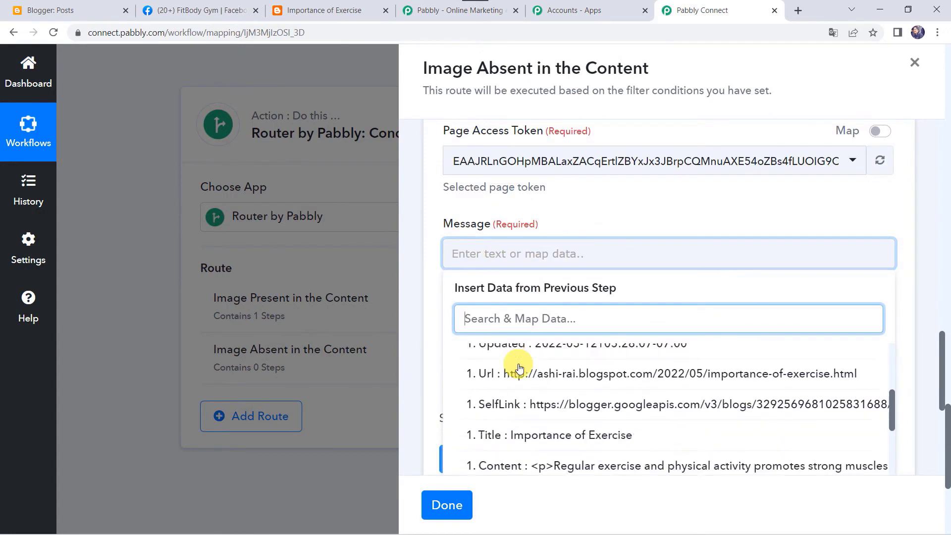
click(495, 437)
click(634, 219)
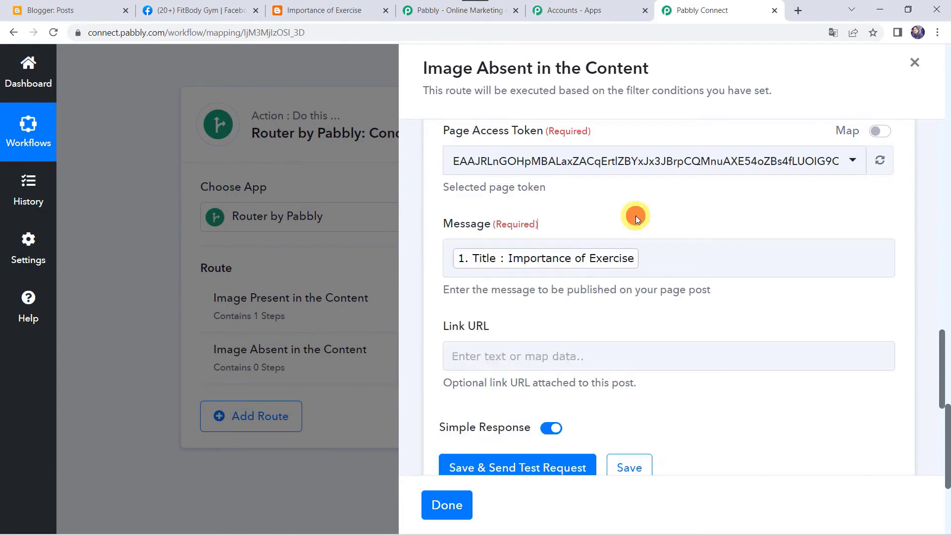
Map the Blogger post's Url into the Link URL field, then save the action and close the Image Absent in the Content route.
scroll(636, 216, down, 1)
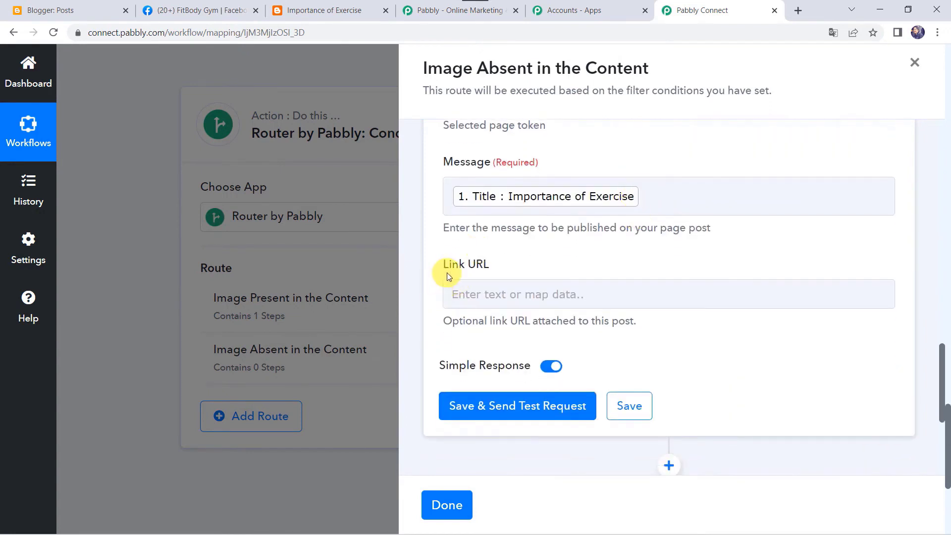
click(484, 295)
click(505, 407)
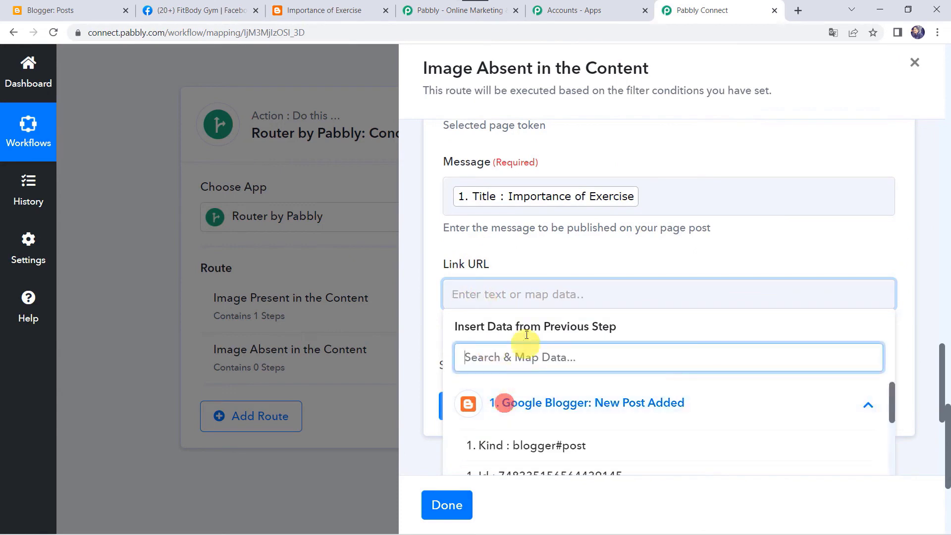
scroll(532, 322, down, 5)
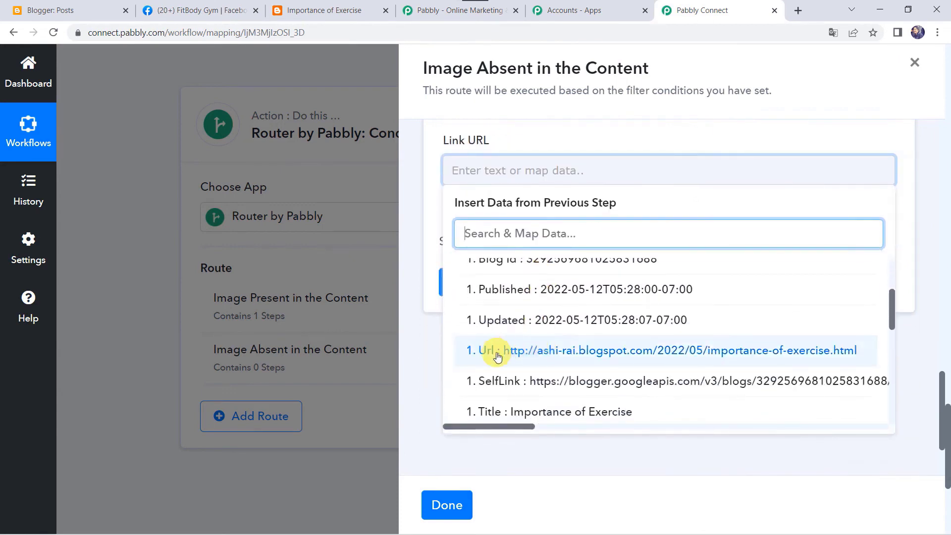
click(516, 349)
click(559, 139)
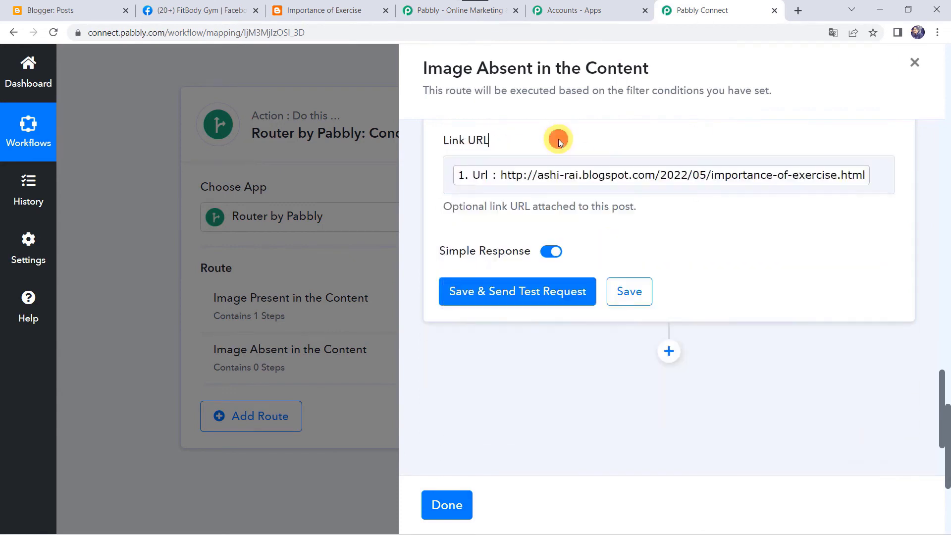
click(633, 292)
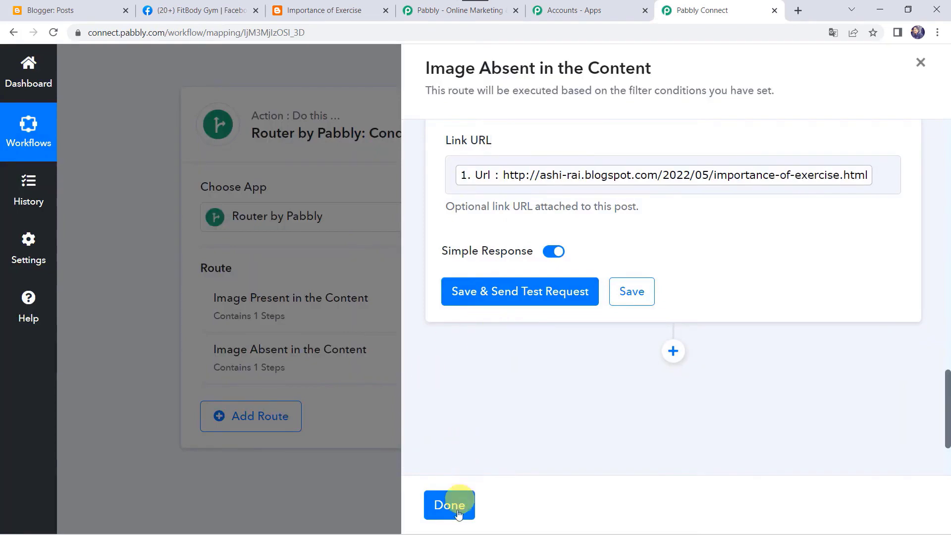
click(449, 504)
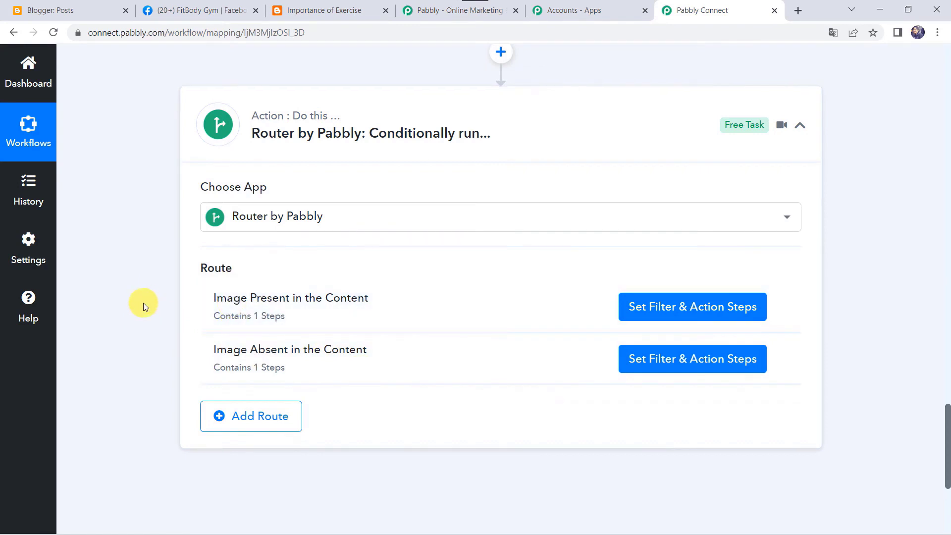
Switch to Blogger and publish a new post titled "Food and Nutrition" with a text-only paragraph on how food and nutrition fuel our bodies.
click(93, 13)
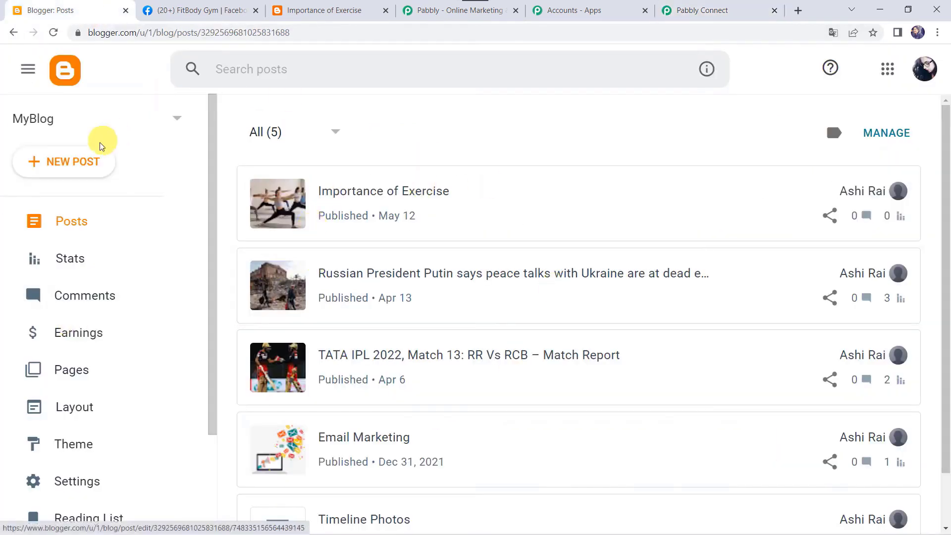
click(82, 170)
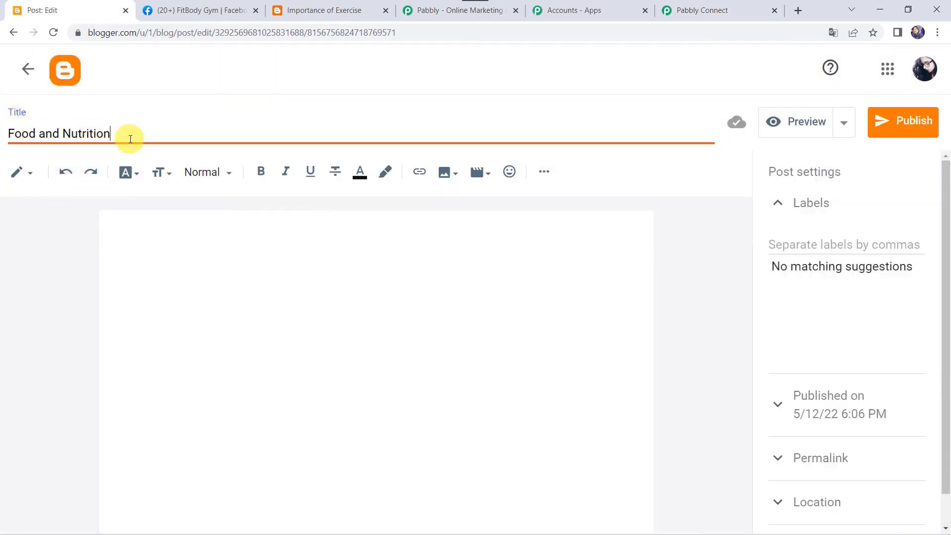
click(111, 218)
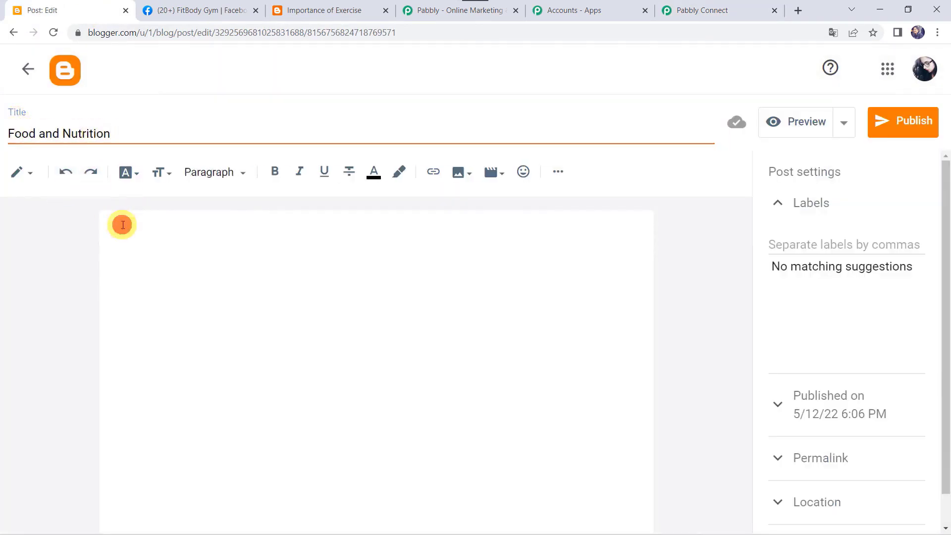
text(Food and nutrition are the way that we get fuel, providing energy for our bodies. We need to replace nutrients in our bodies with a new supply every day. Water is an important component of nutrition. Fats, proteins, and carbohydrates are all required.)
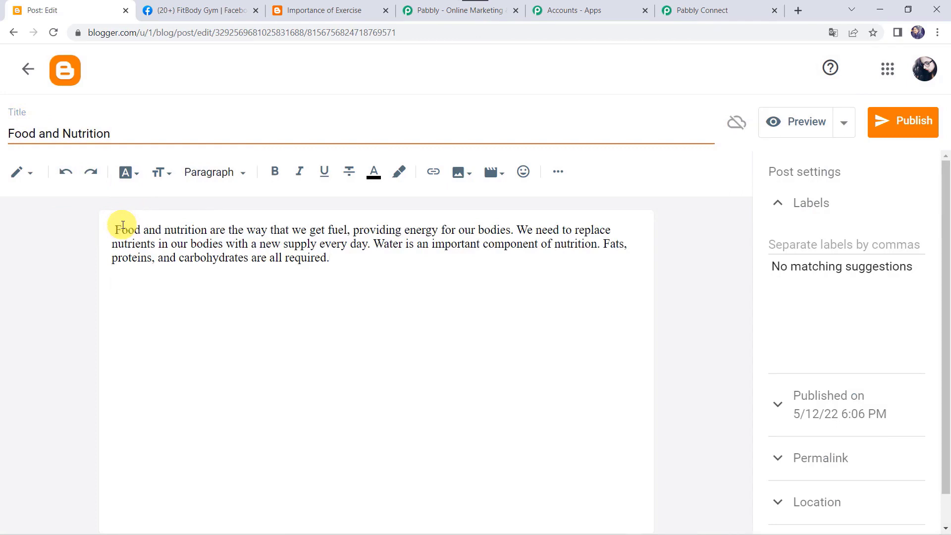
click(117, 231)
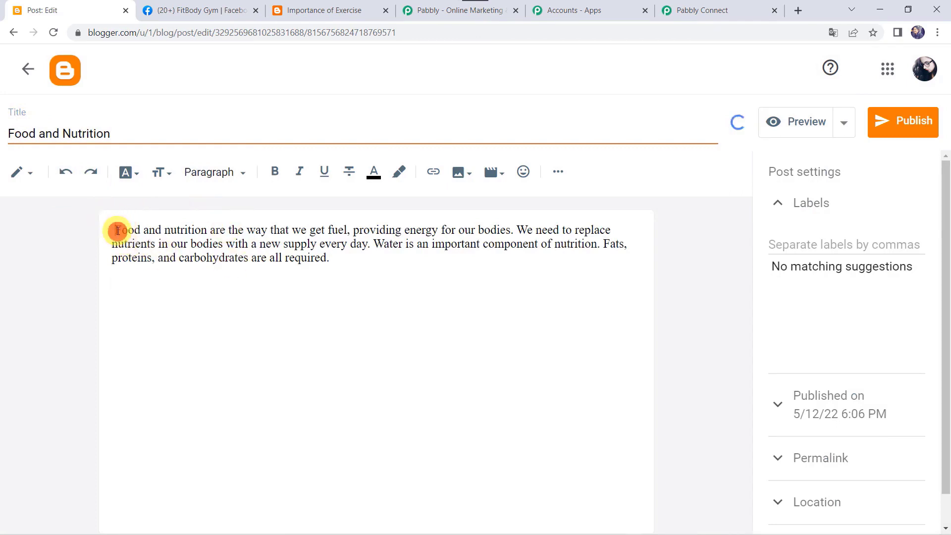
key(BackSpace)
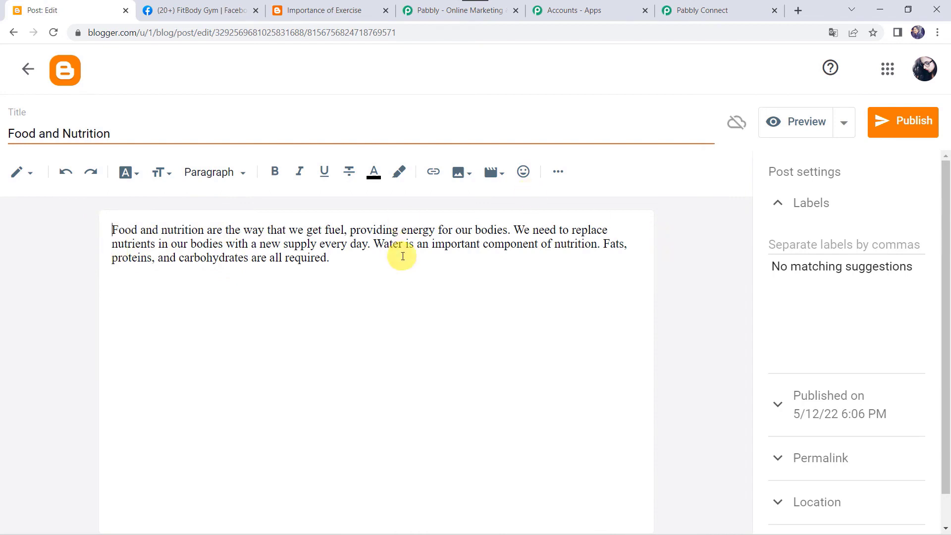
click(910, 128)
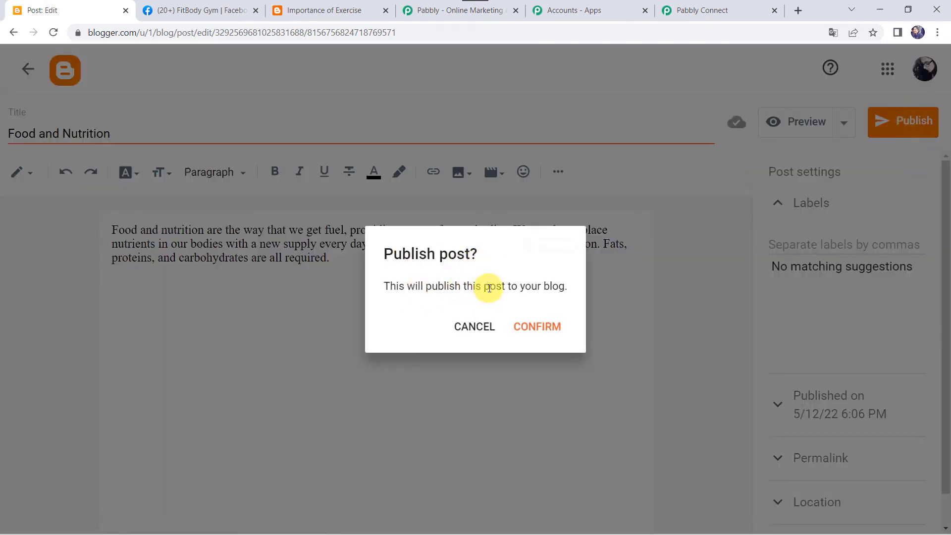
click(534, 325)
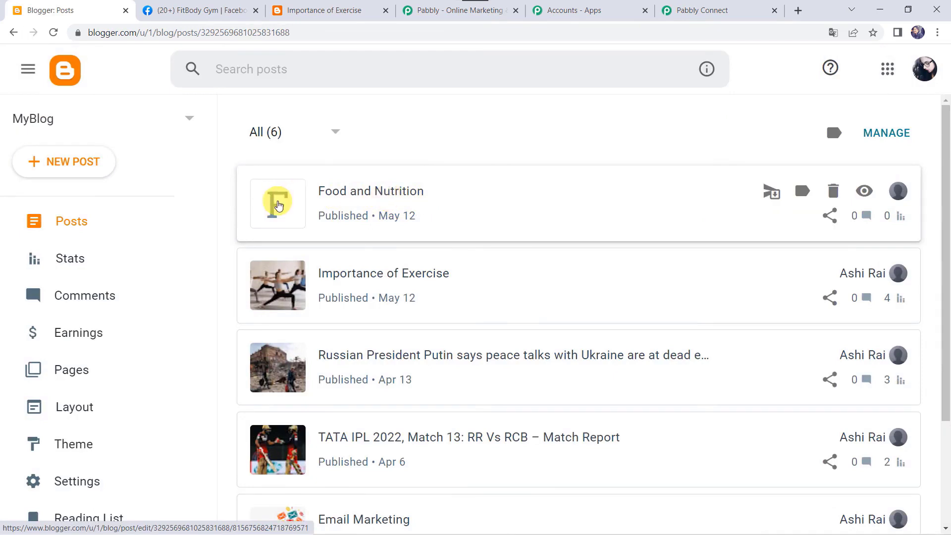
Switch to the FitBody Gym Facebook page, reload it, and look through the feed for the new blog post.
click(193, 11)
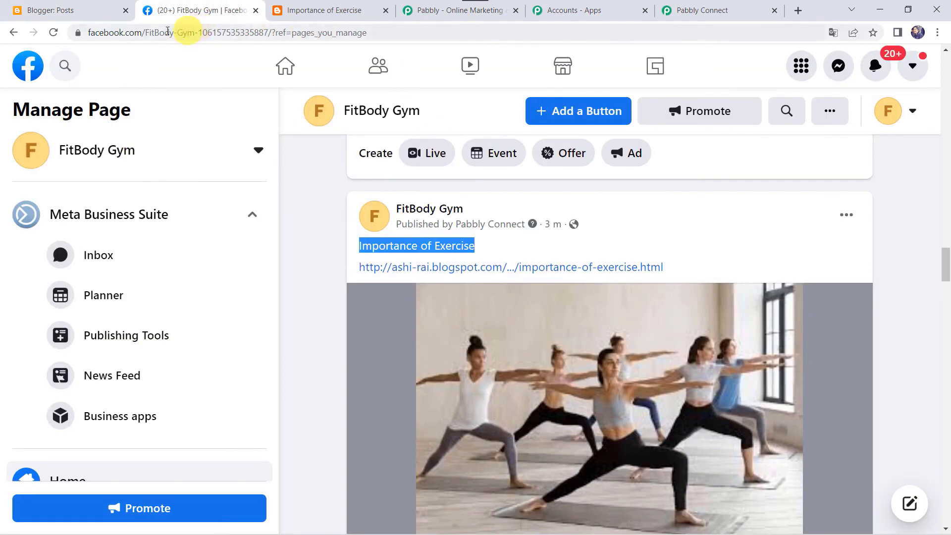
click(53, 33)
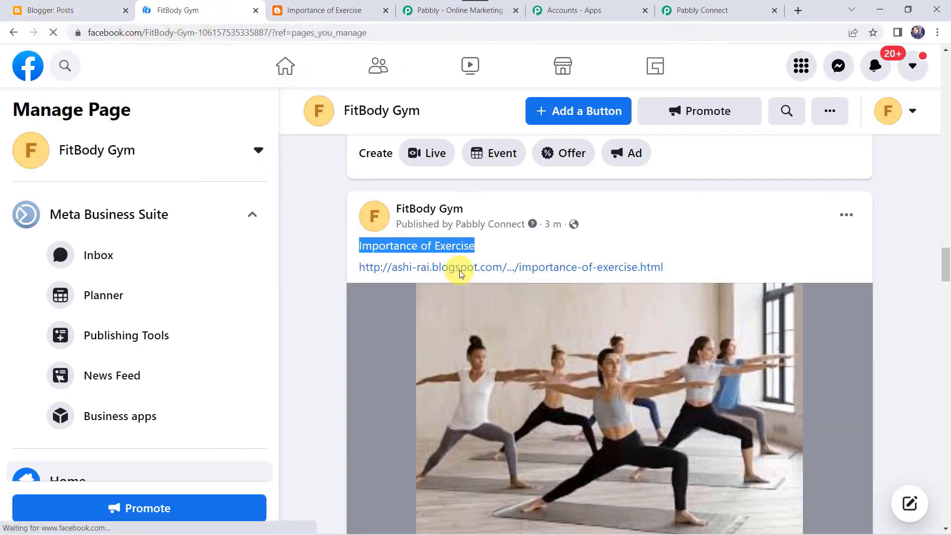
scroll(363, 299, down, 15)
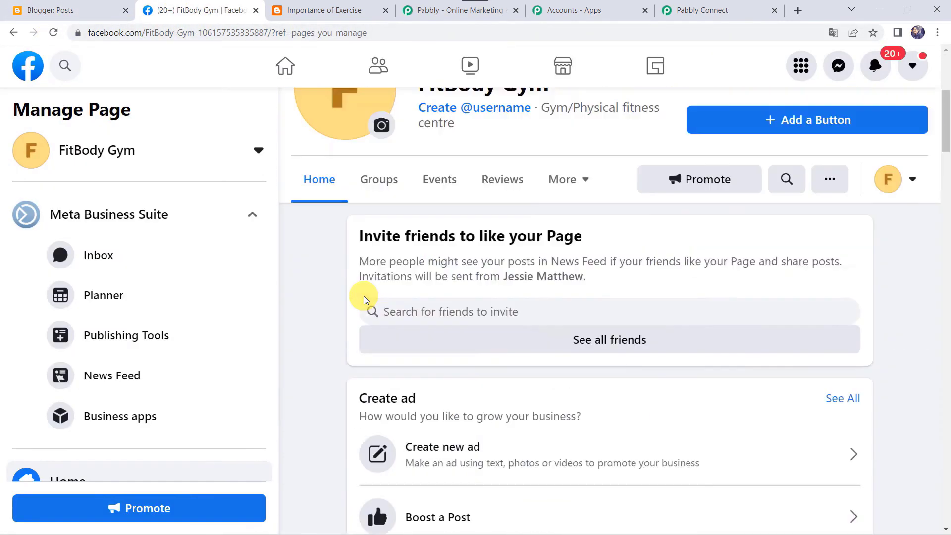
scroll(365, 301, down, 20)
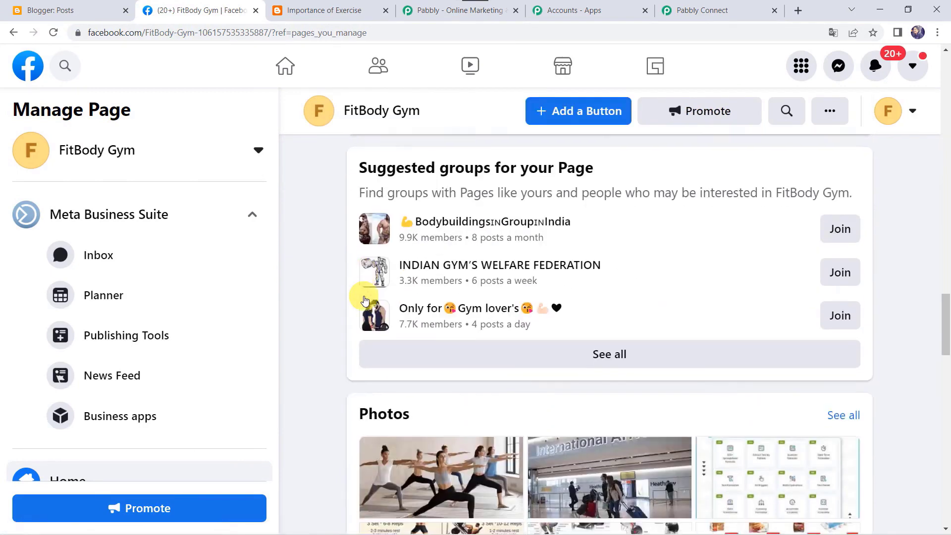
scroll(366, 299, down, 10)
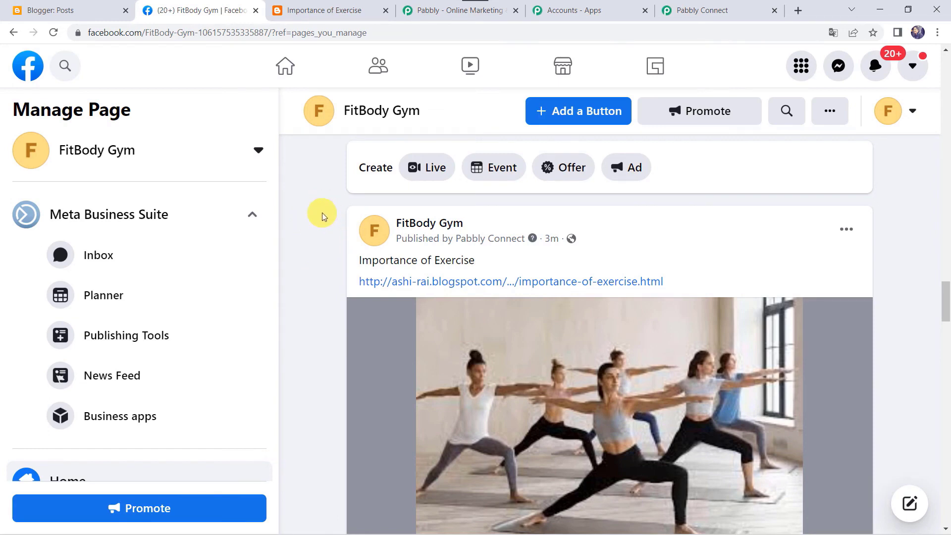
scroll(322, 215, down, 2)
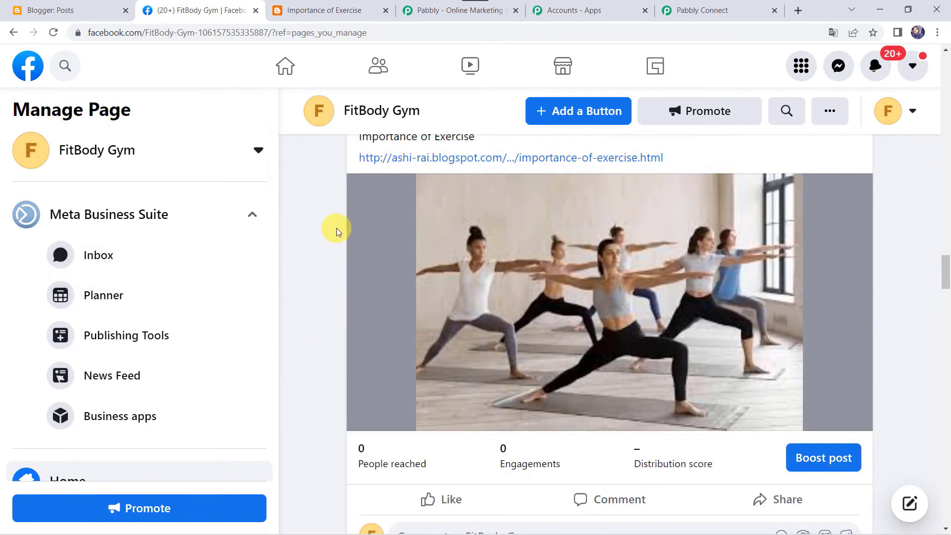
Reload the FitBody Gym page again and find the Food and Nutrition post in its feed.
click(53, 33)
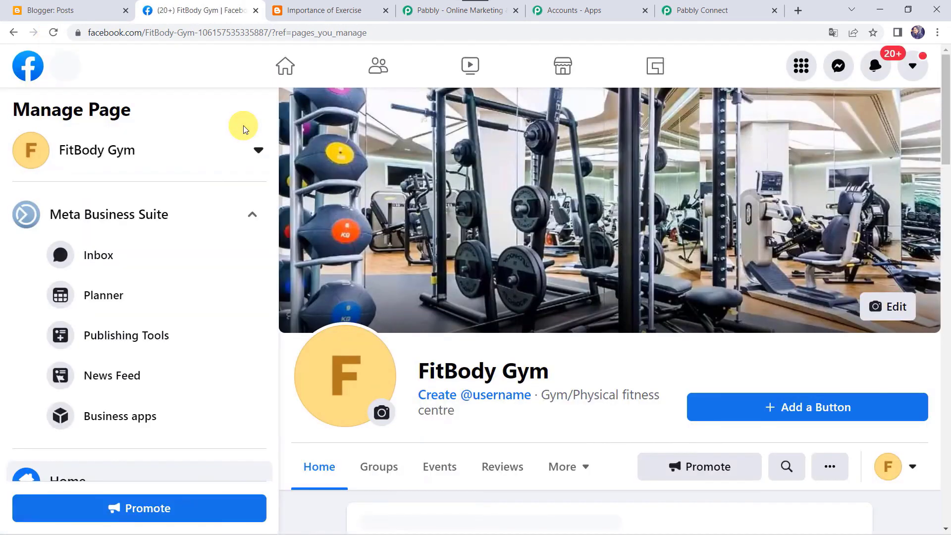
scroll(468, 279, down, 7)
scroll(468, 279, down, 15)
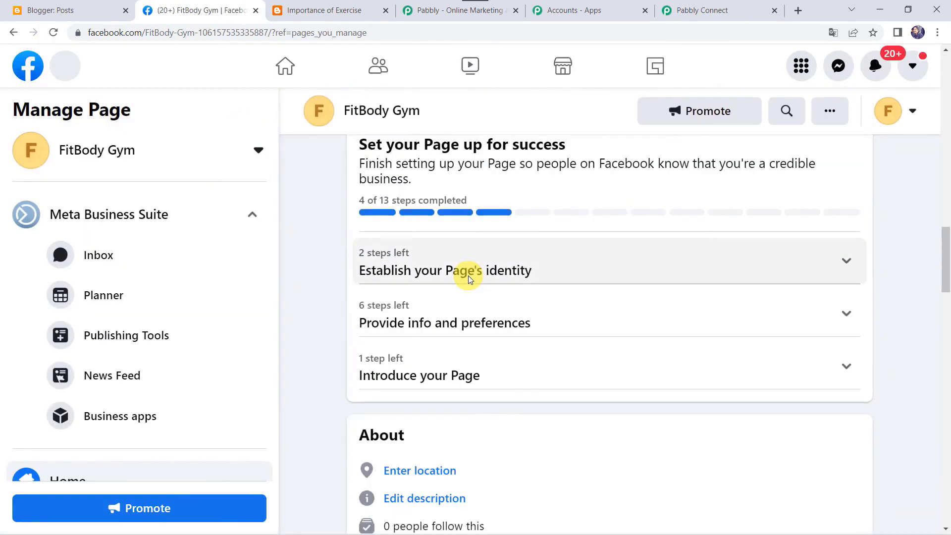
scroll(407, 281, down, 18)
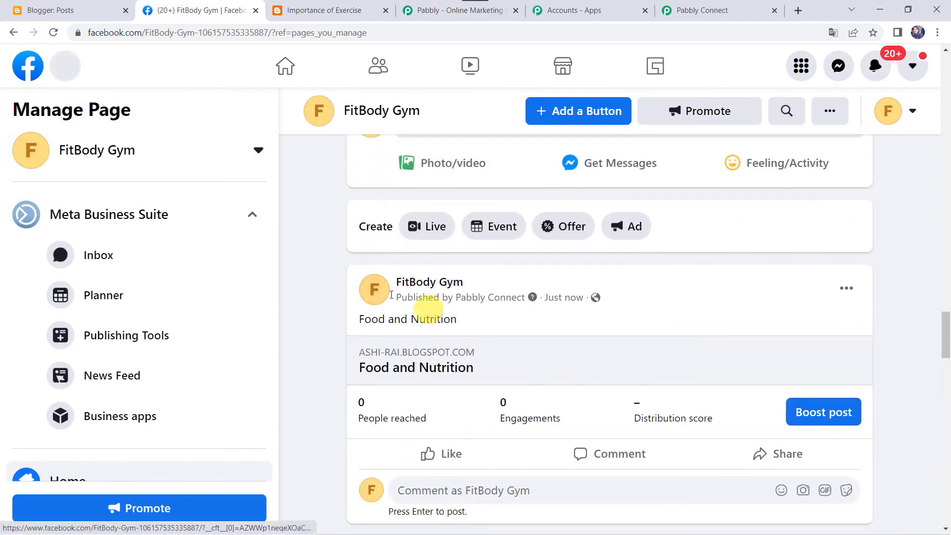
scroll(304, 320, down, 1)
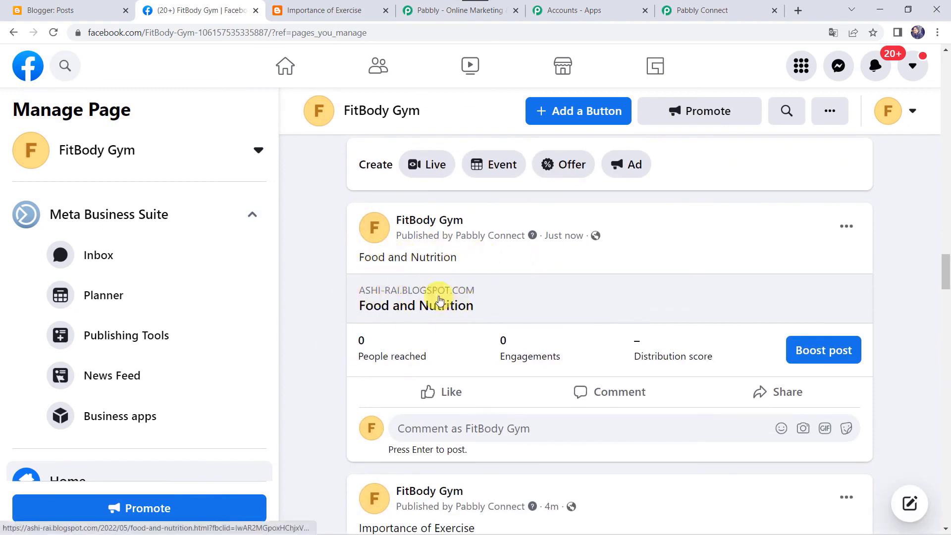
Open the blog link from the Food and Nutrition Facebook post and check the article's title and body text.
click(437, 299)
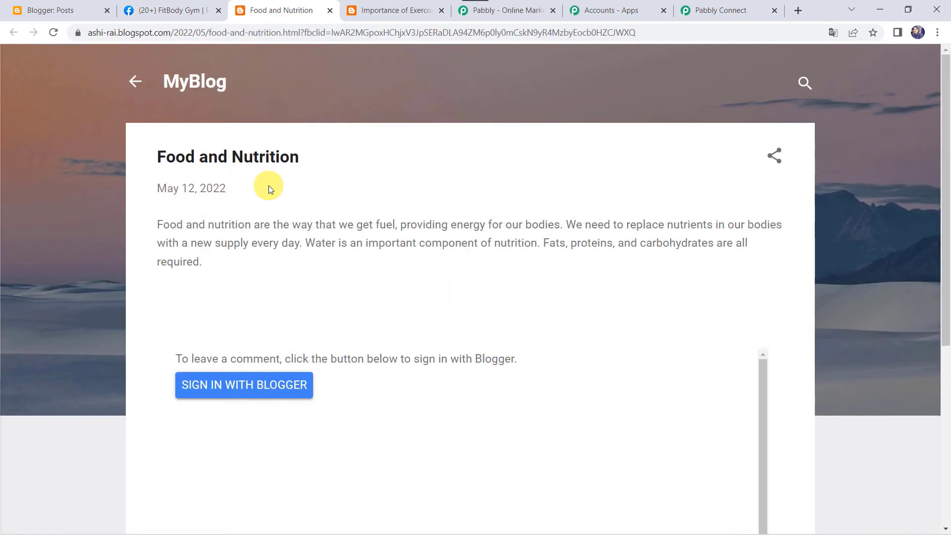
drag(158, 158, 342, 161)
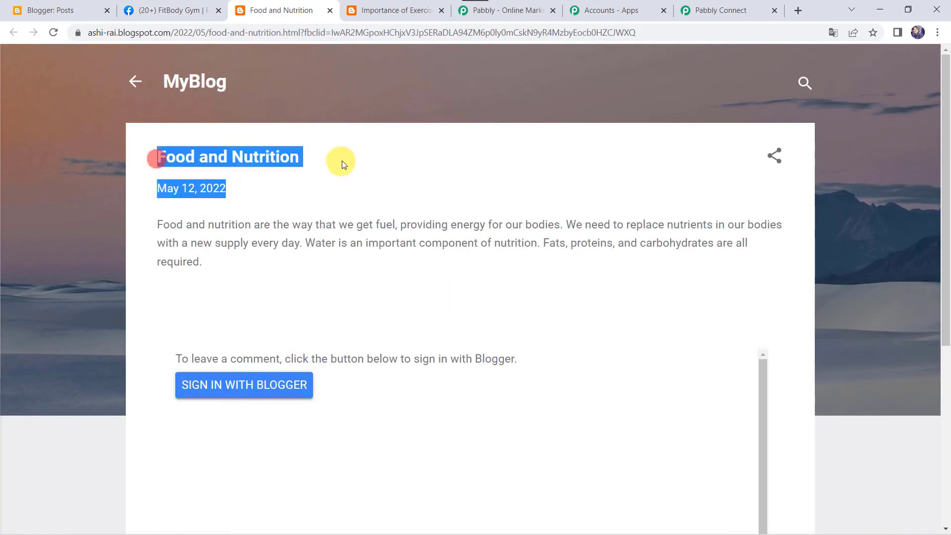
drag(243, 267, 156, 220)
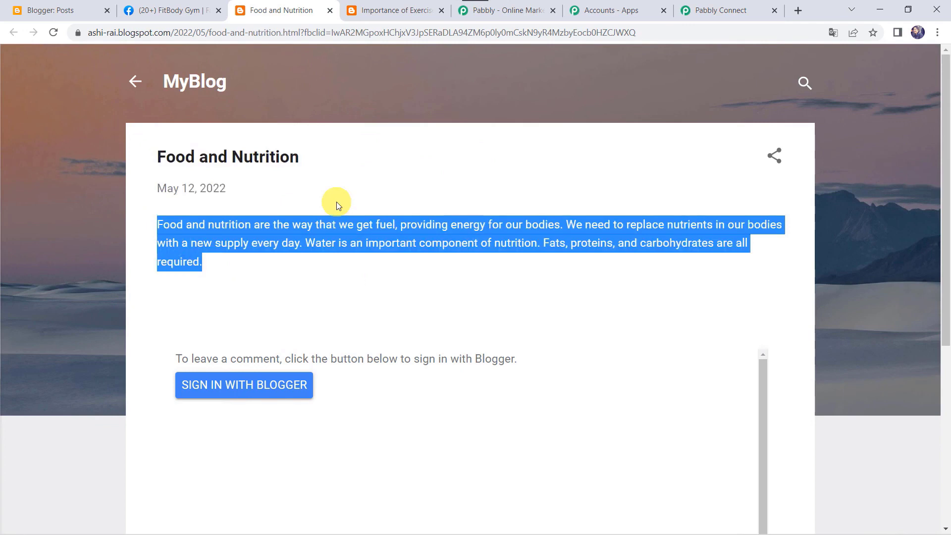
Return to the Pabbly Connect workflow and collapse its router, Data Transformer, and Google Blogger trigger steps for an overview.
click(726, 11)
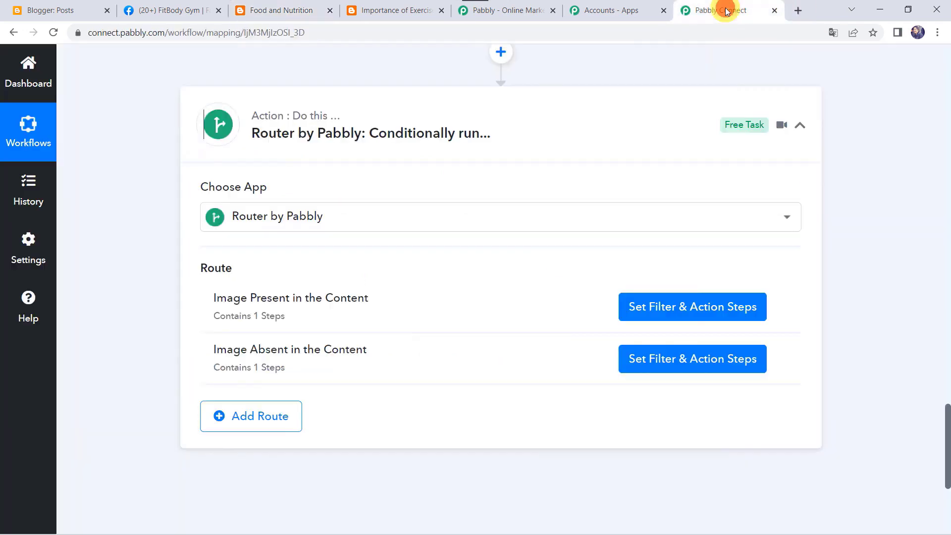
click(573, 108)
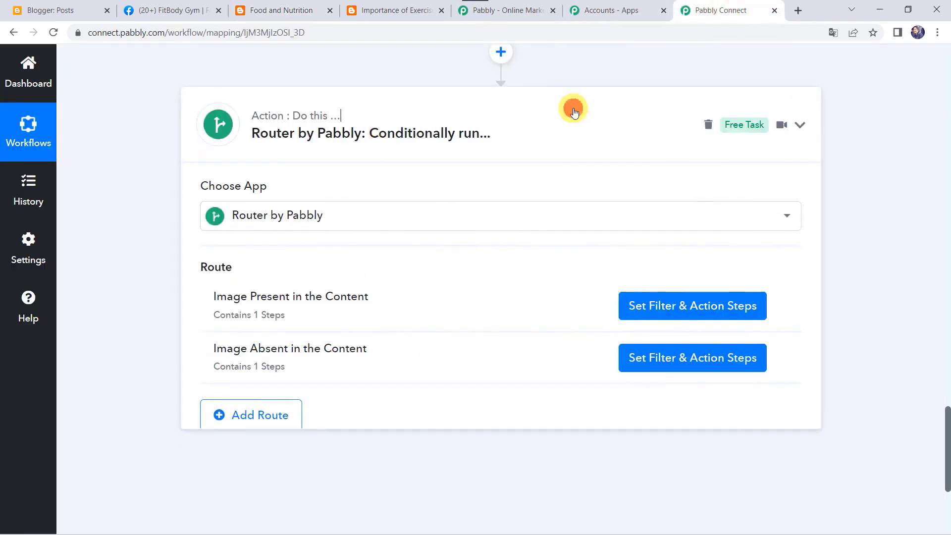
scroll(574, 112, up, 20)
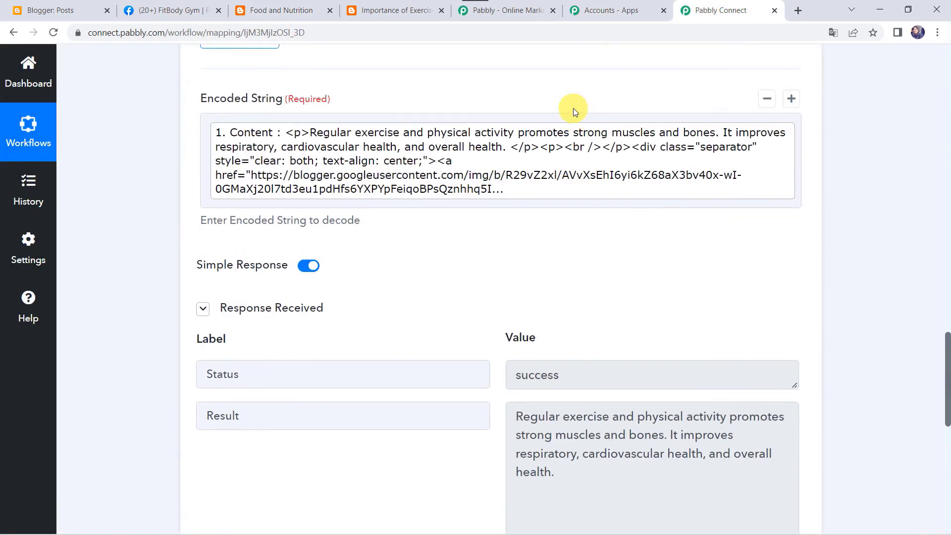
scroll(561, 201, up, 15)
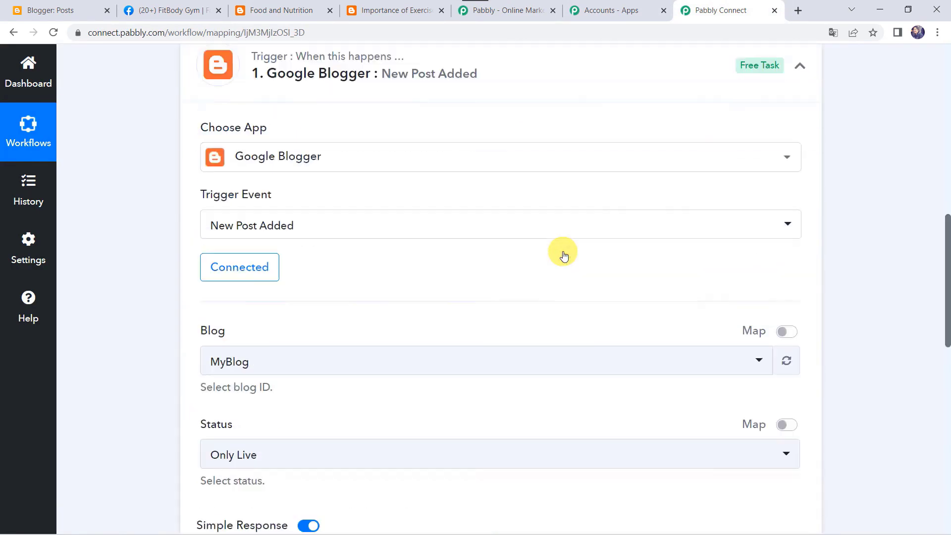
click(567, 142)
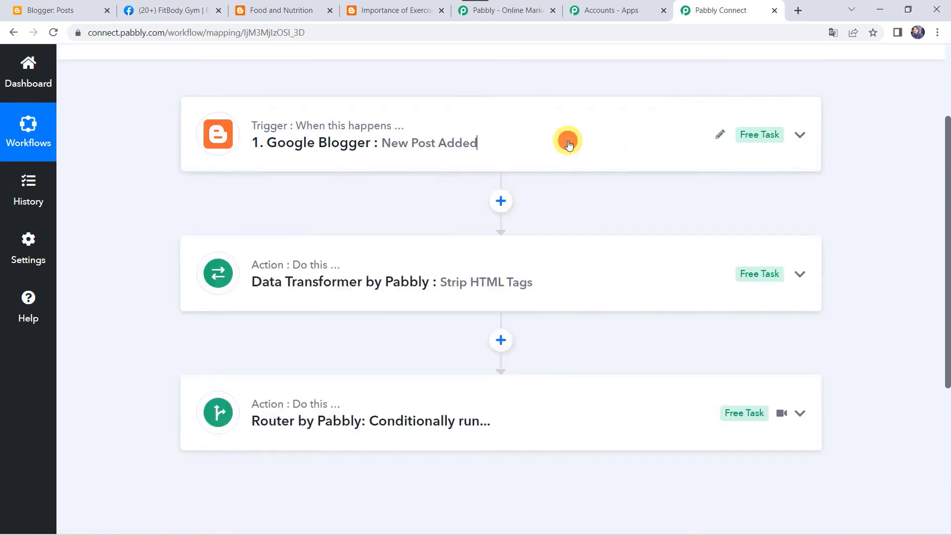
scroll(566, 142, up, 3)
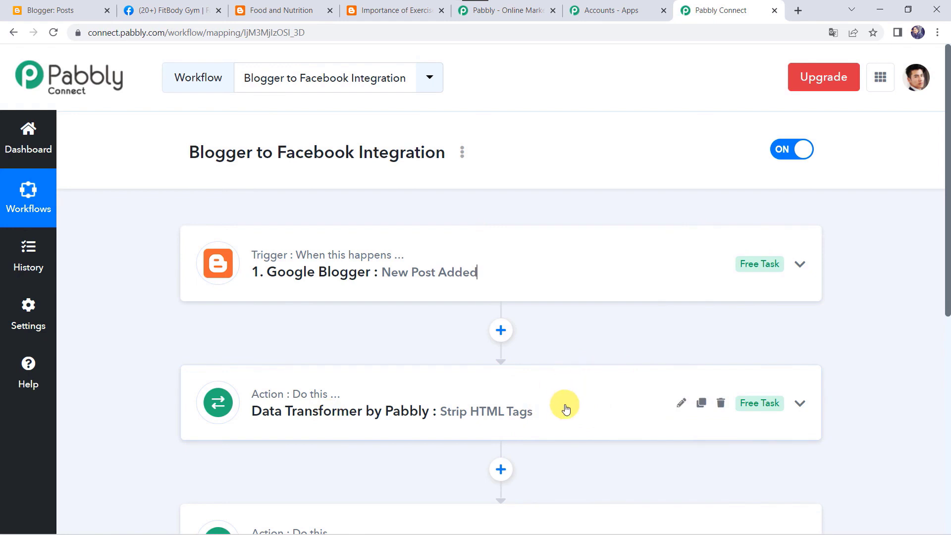
scroll(565, 408, down, 2)
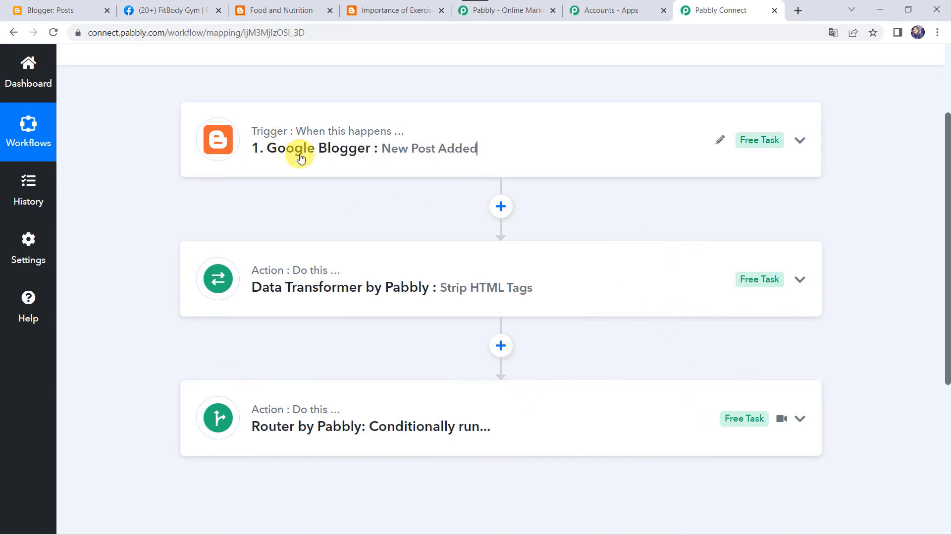
scroll(300, 158, up, 3)
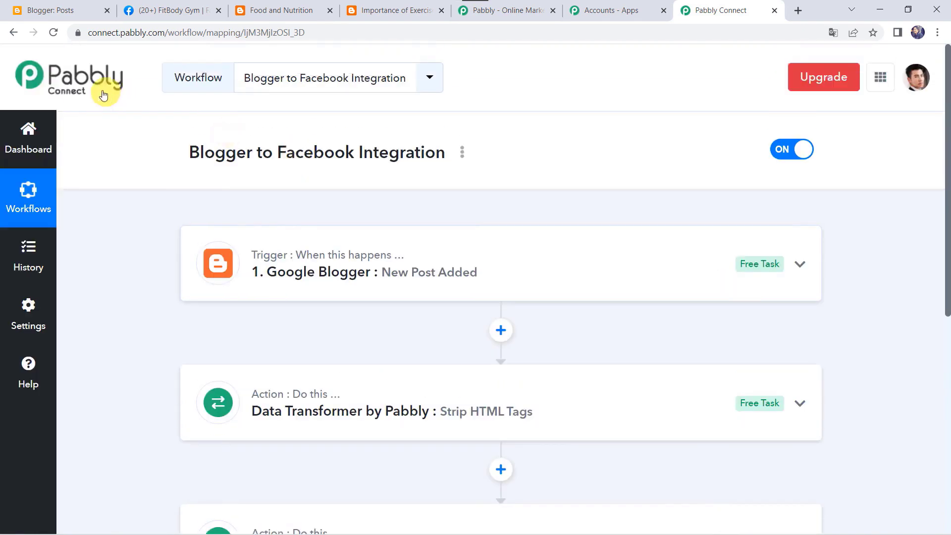
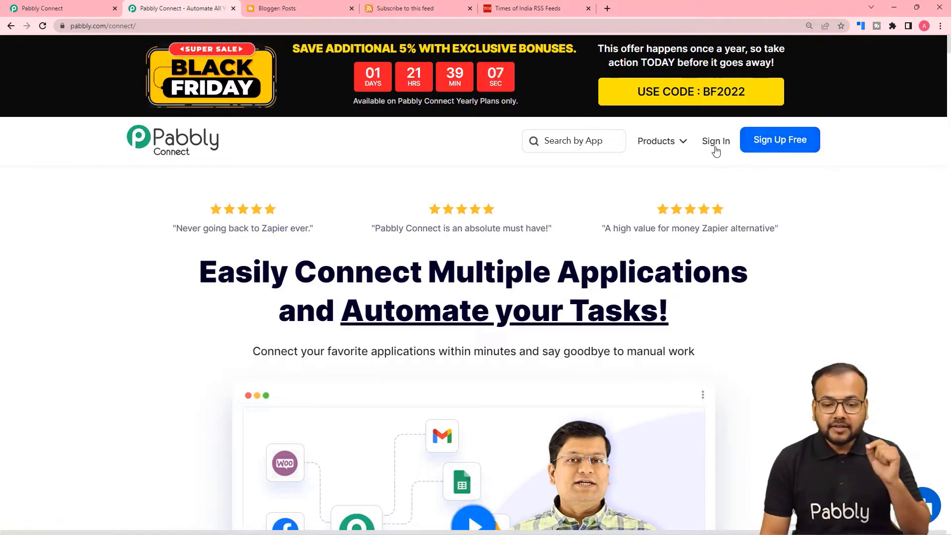
Go to the Pabbly Connect dashboard and create a workflow named "RSS Feeds to Google Blogger".
click(55, 8)
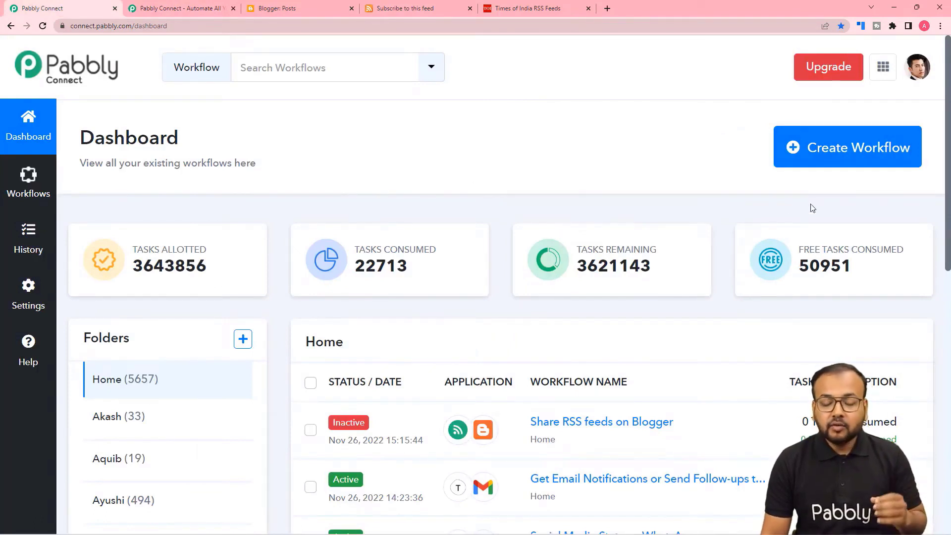
click(854, 154)
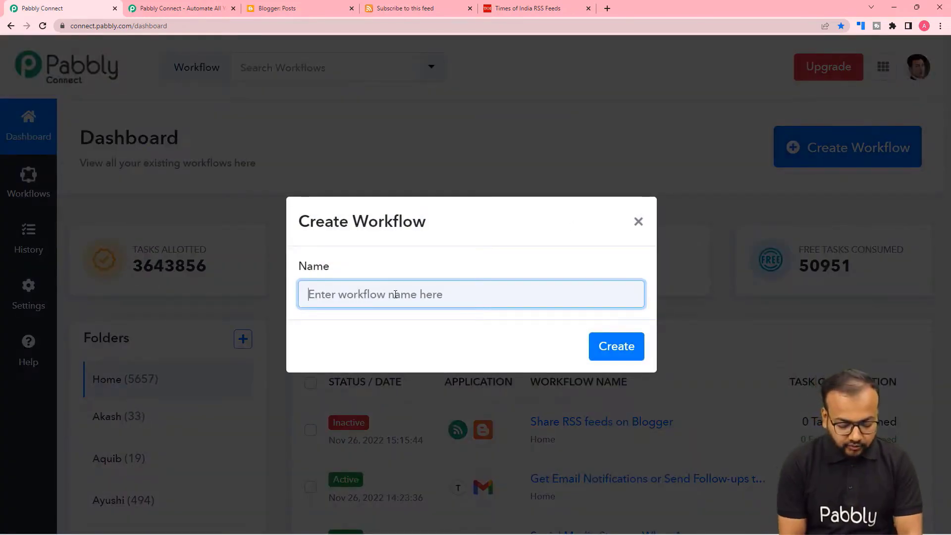
text(R)
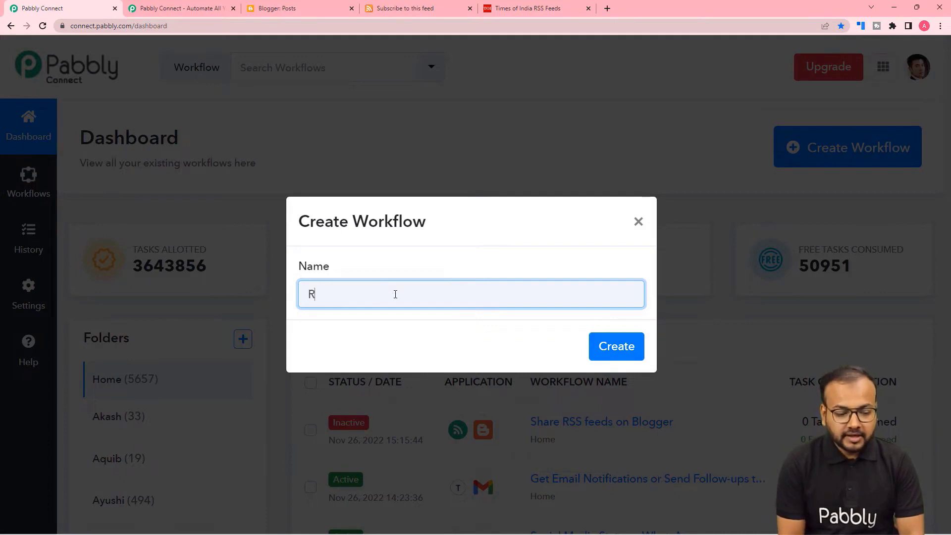
text(SS Feed)
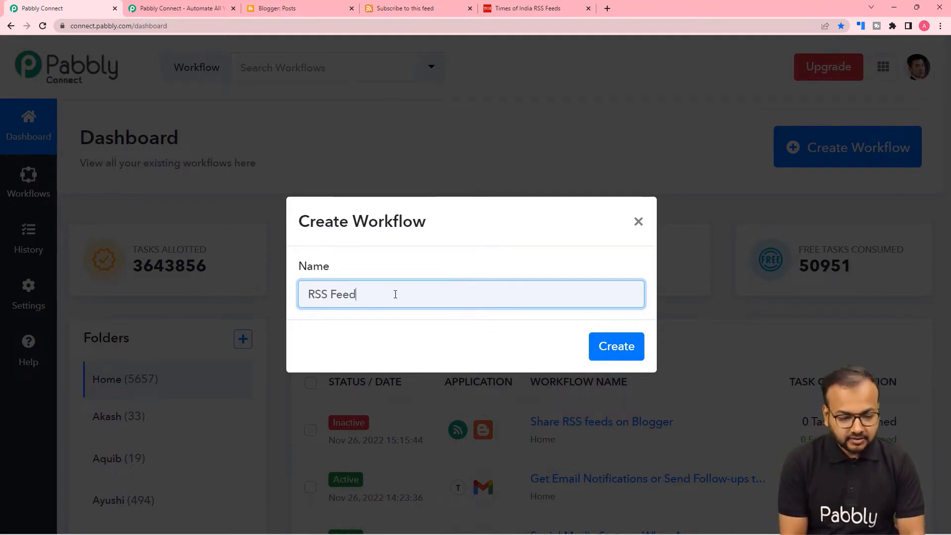
text(s to)
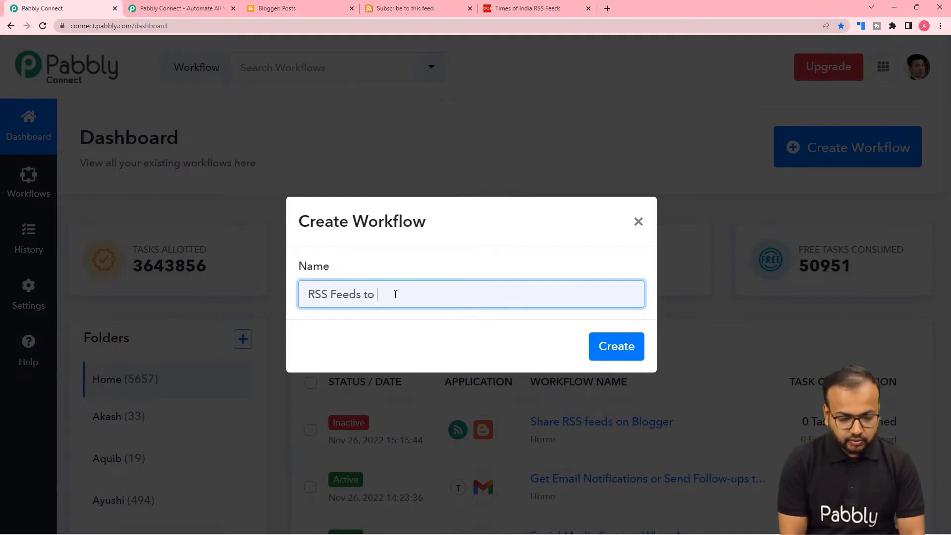
text( Google )
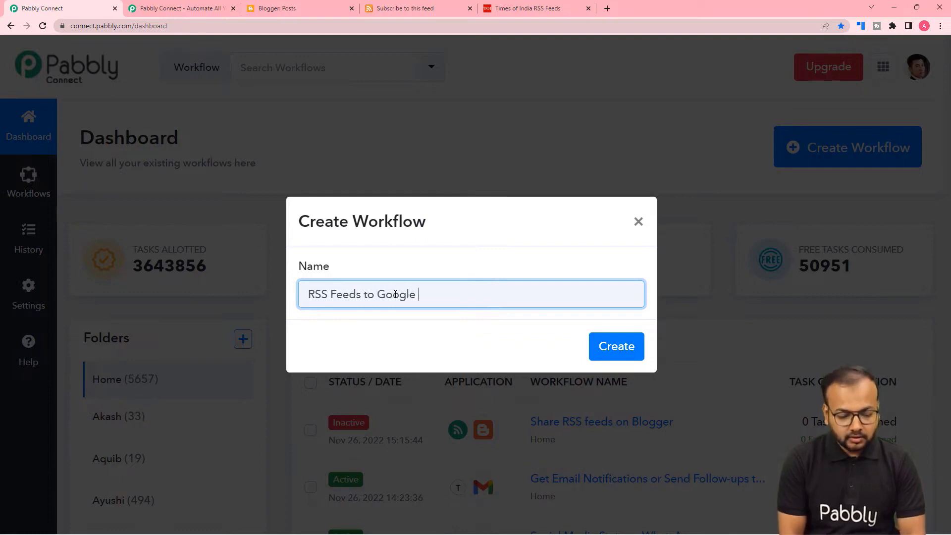
text(Blogger)
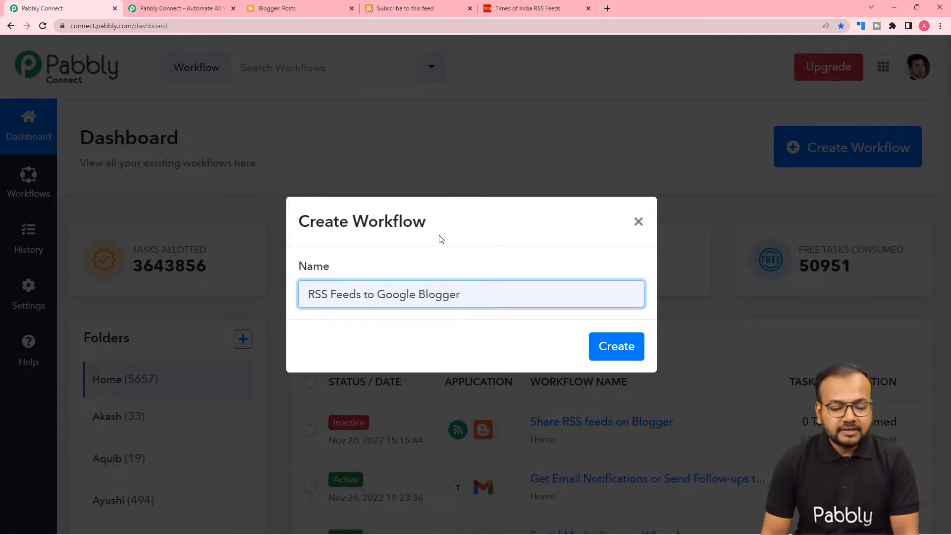
click(609, 357)
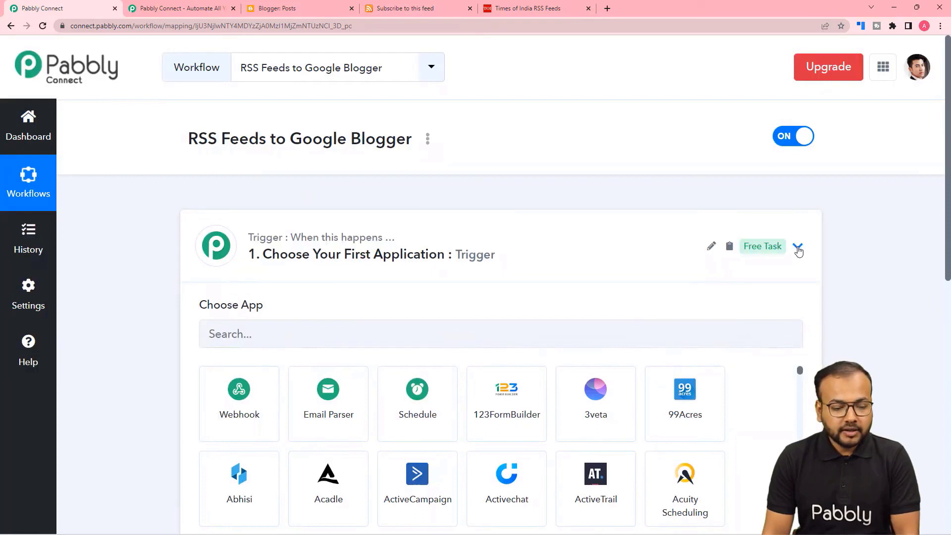
Search the trigger's app list for "rss" and choose RSS by Pabbly as the workflow's trigger application.
click(798, 247)
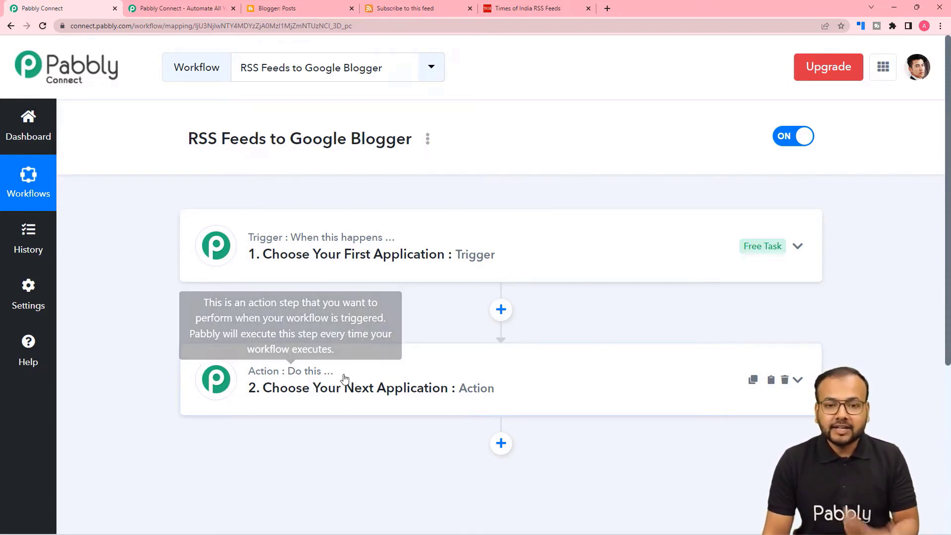
click(321, 253)
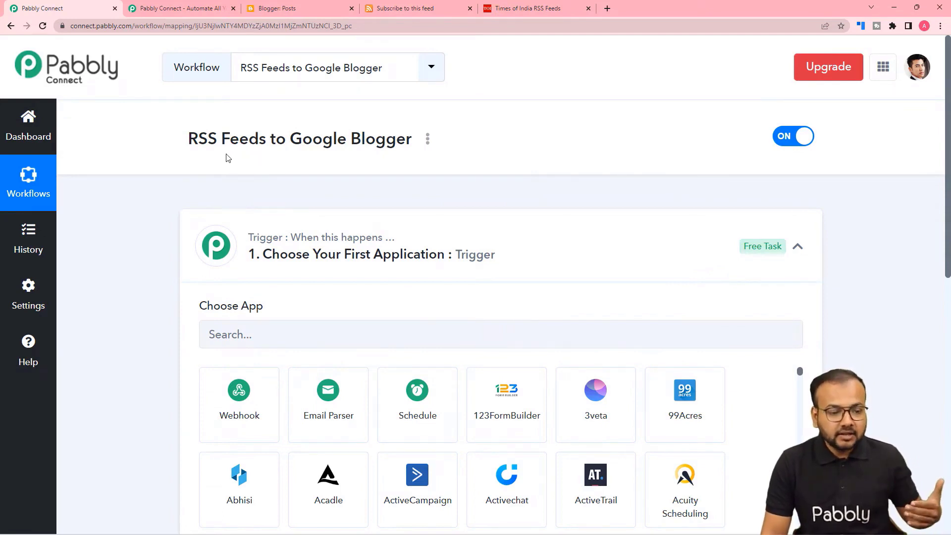
scroll(230, 158, down, 1)
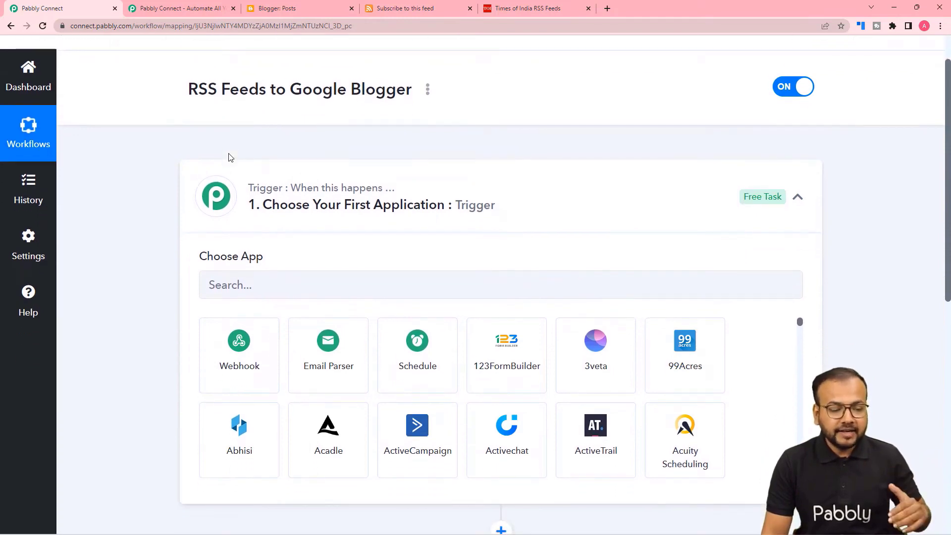
scroll(354, 114, down, 3)
scroll(283, 236, down, 3)
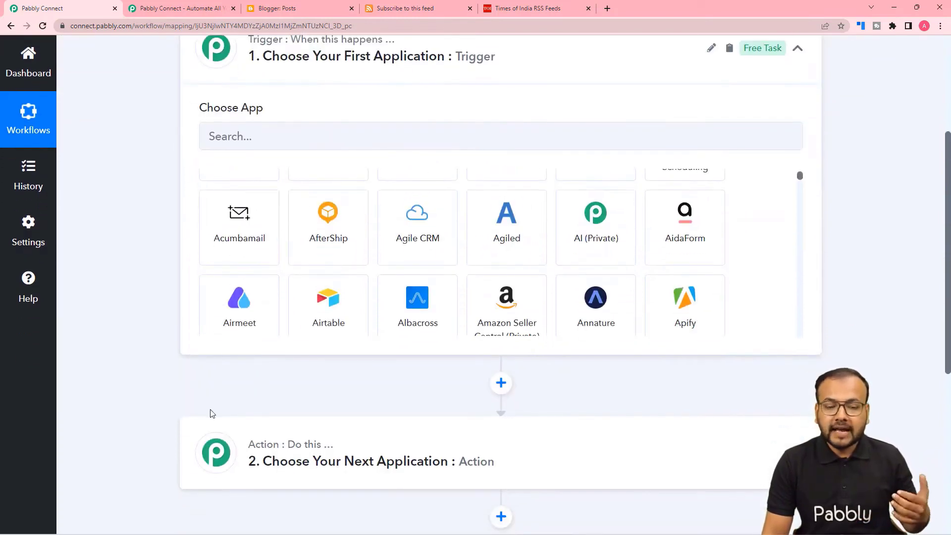
scroll(166, 371, up, 3)
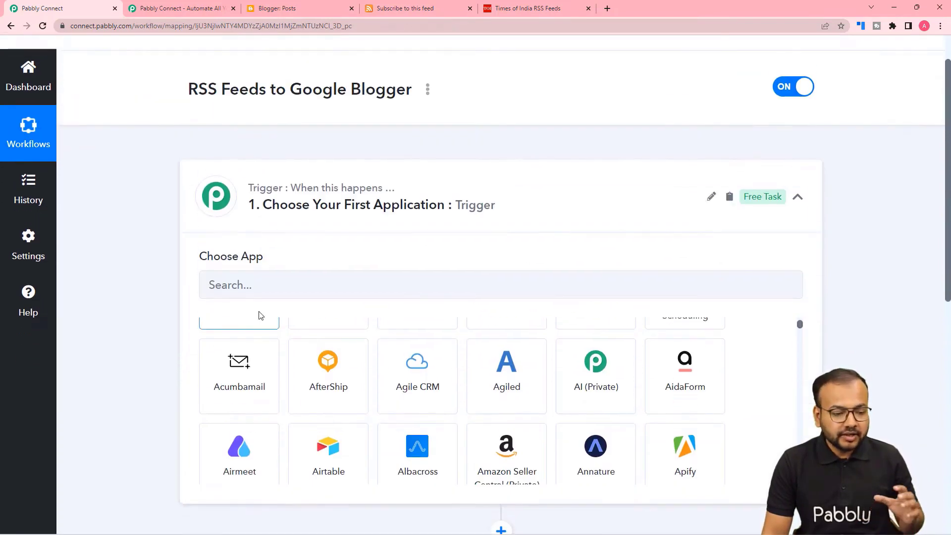
click(286, 284)
text(rrs)
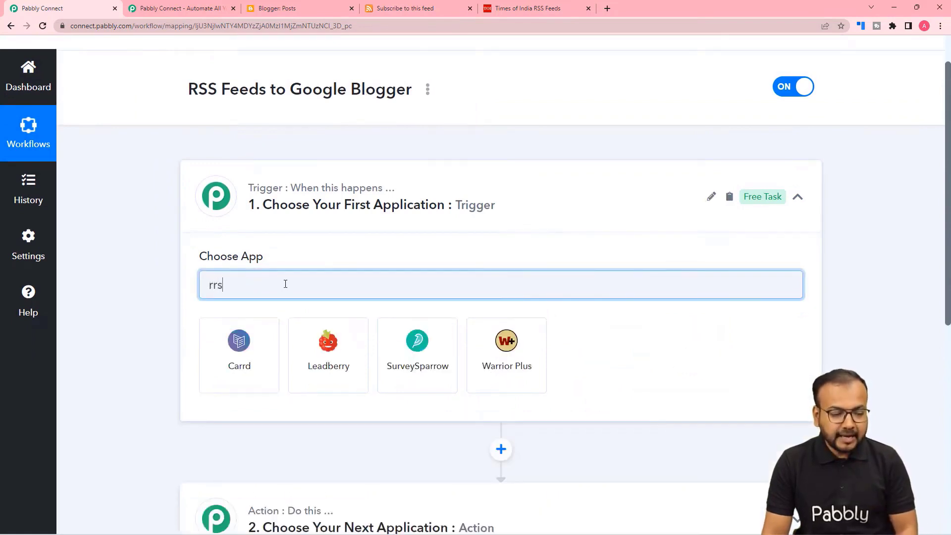
key(BackSpace)
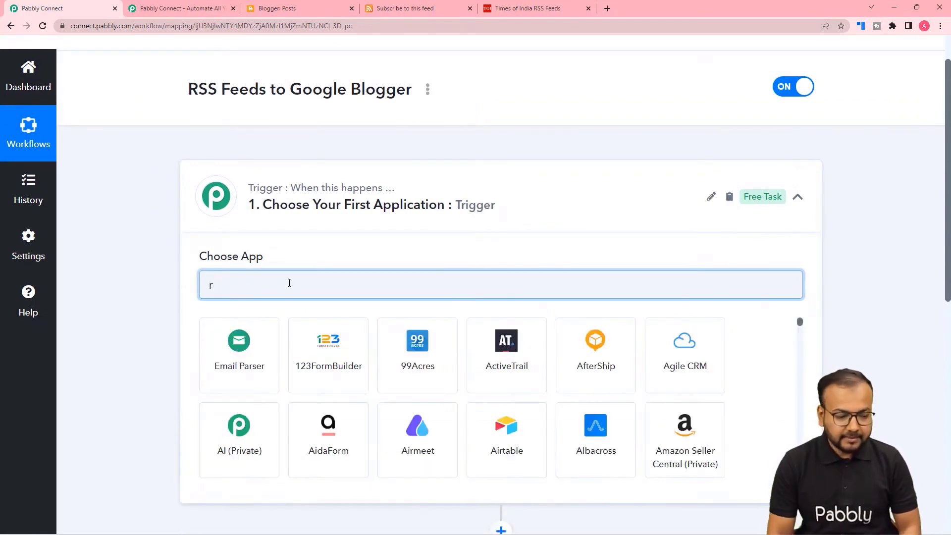
text(ss)
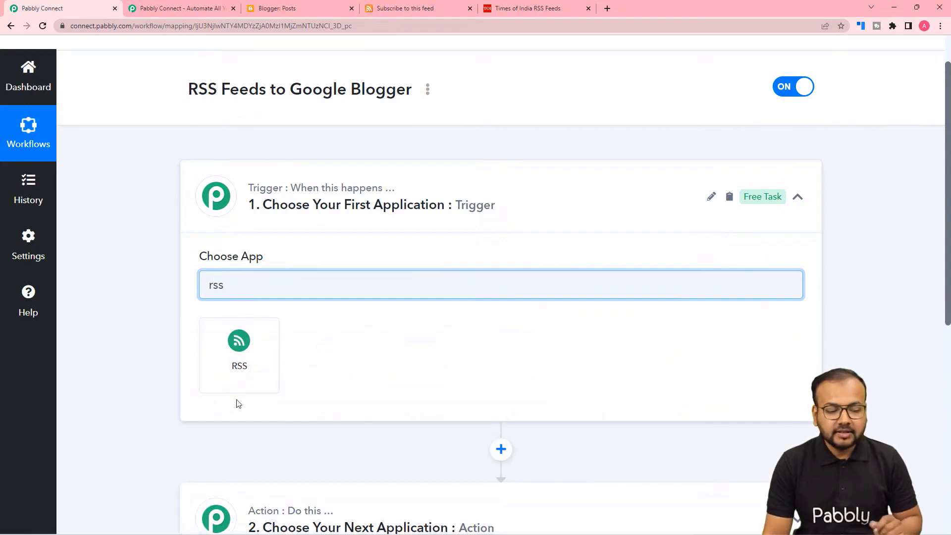
click(237, 392)
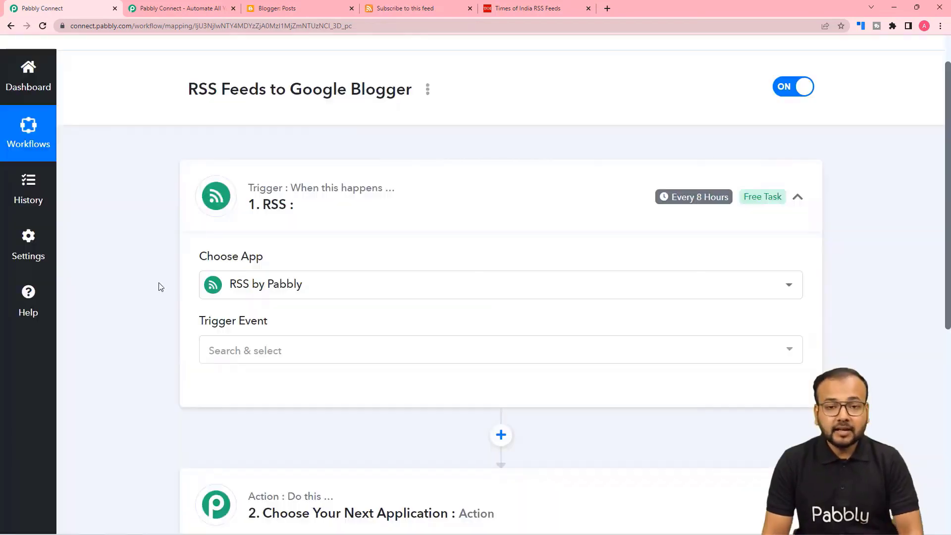
Set the RSS trigger event to New Item in Feed and connect it.
scroll(179, 294, down, 1)
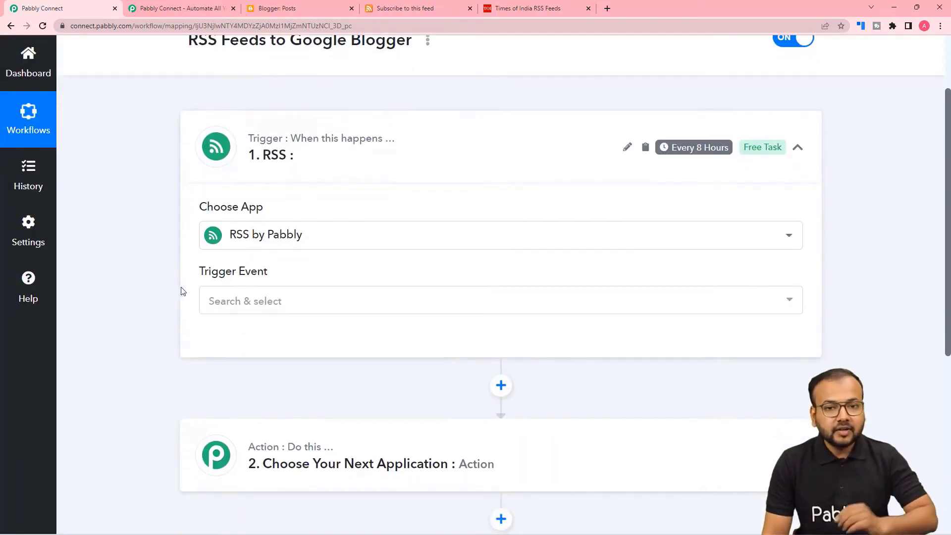
scroll(182, 291, down, 2)
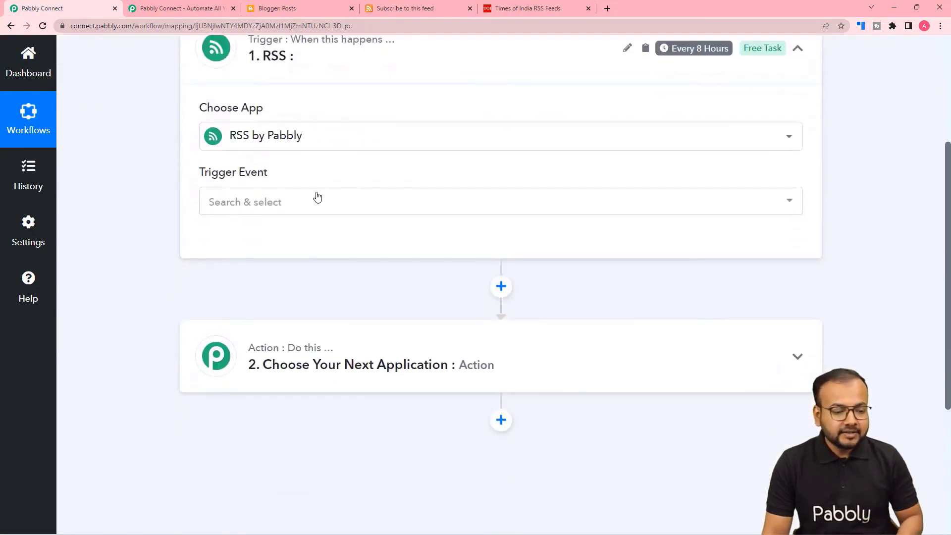
click(305, 207)
click(236, 275)
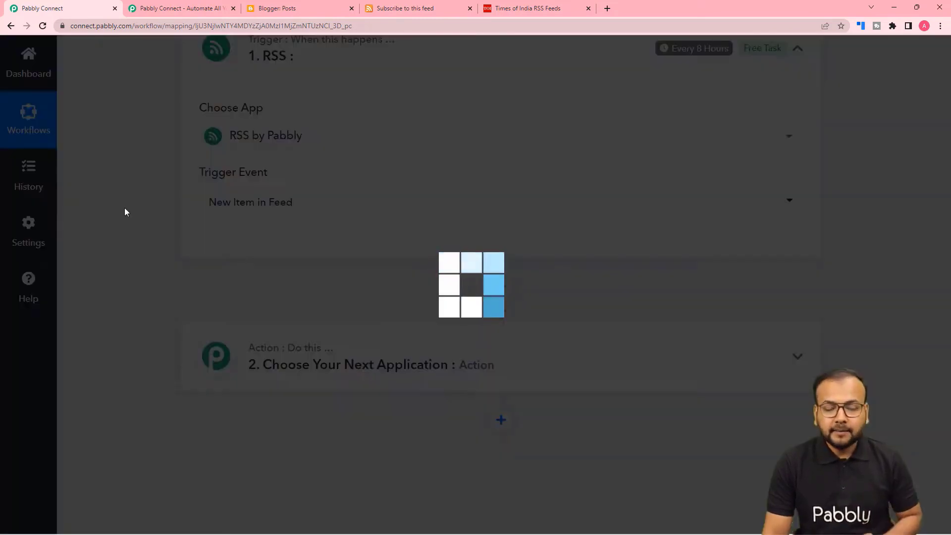
scroll(397, 225, up, 3)
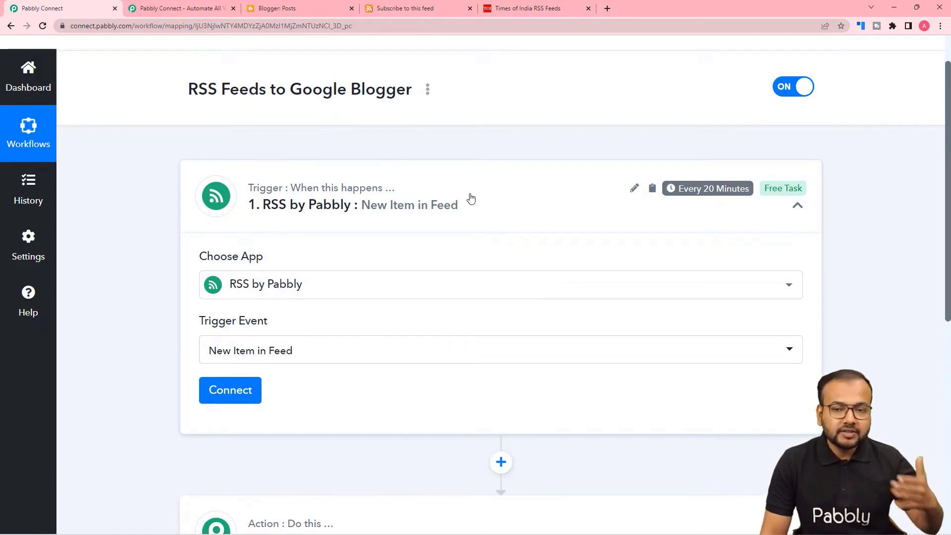
scroll(471, 198, down, 3)
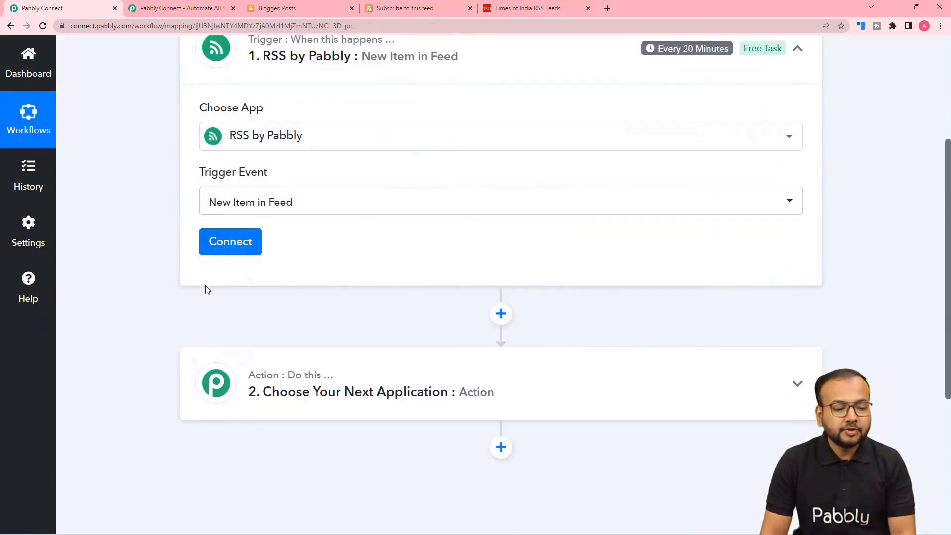
click(229, 242)
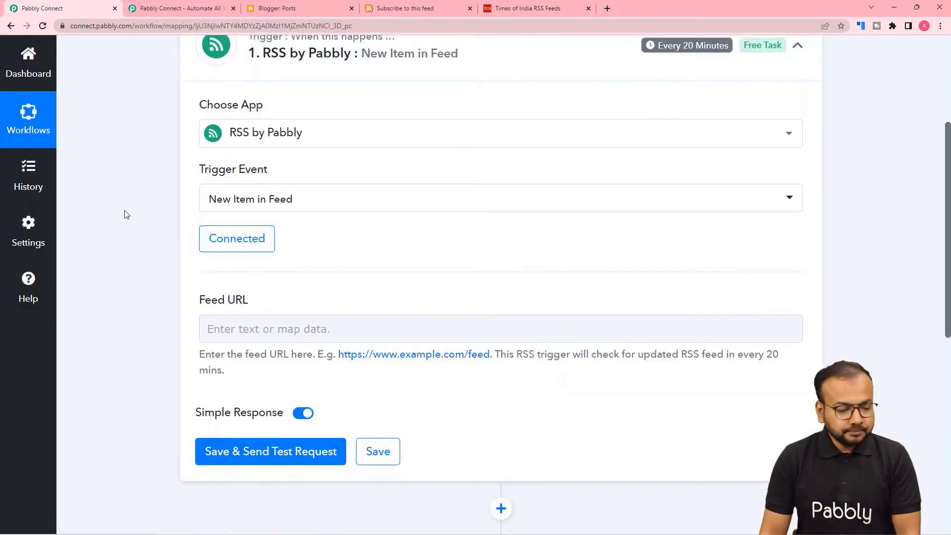
Switch to the Times of India RSS Feeds page and copy the link address of the Business RSS feed.
scroll(125, 214, down, 3)
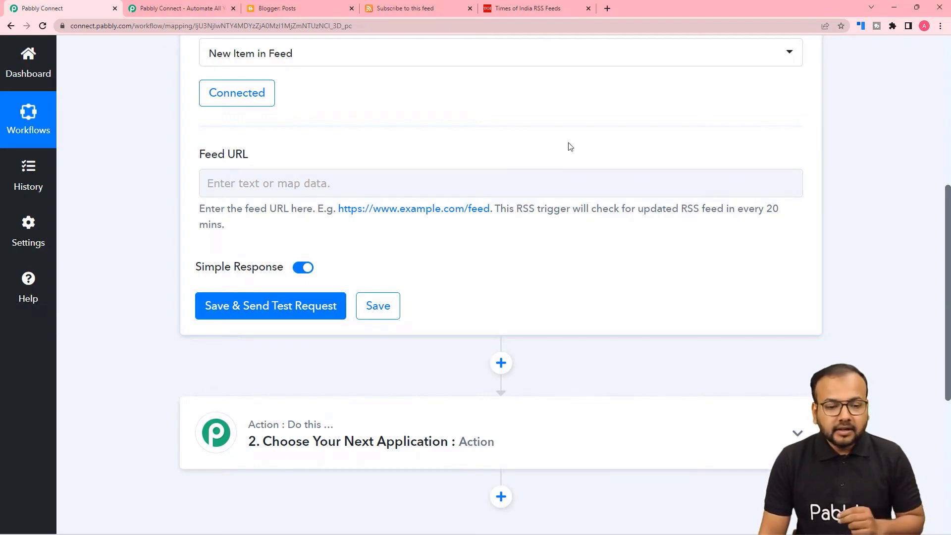
click(520, 11)
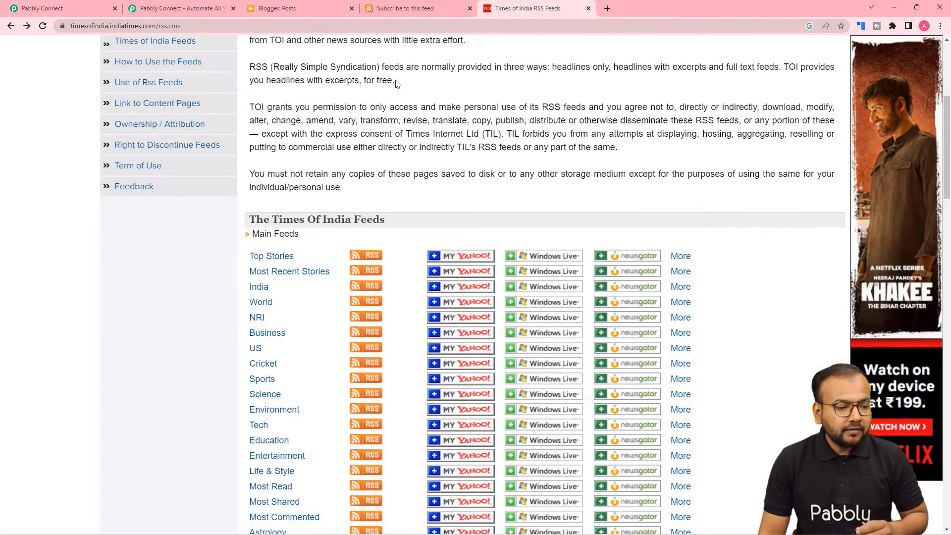
scroll(402, 177, down, 1)
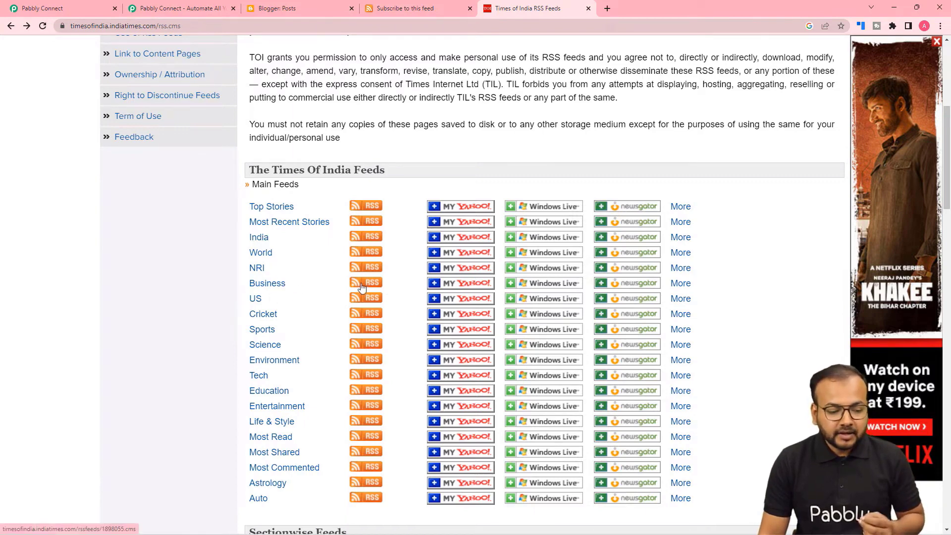
right_click(377, 284)
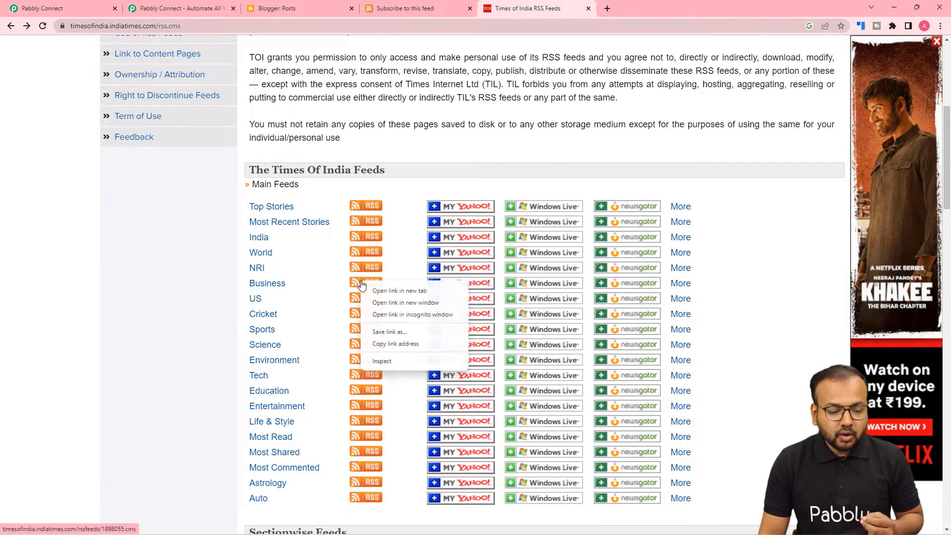
click(392, 344)
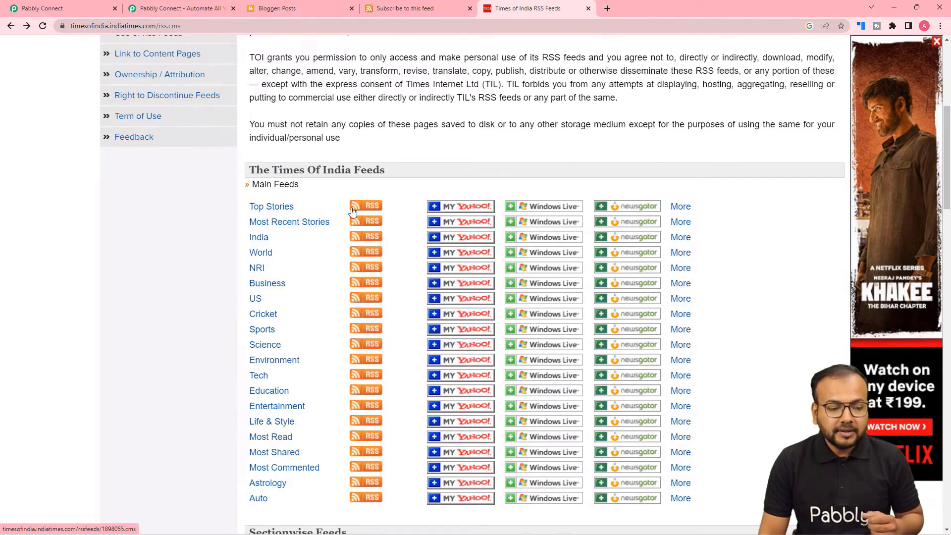
click(81, 6)
click(225, 189)
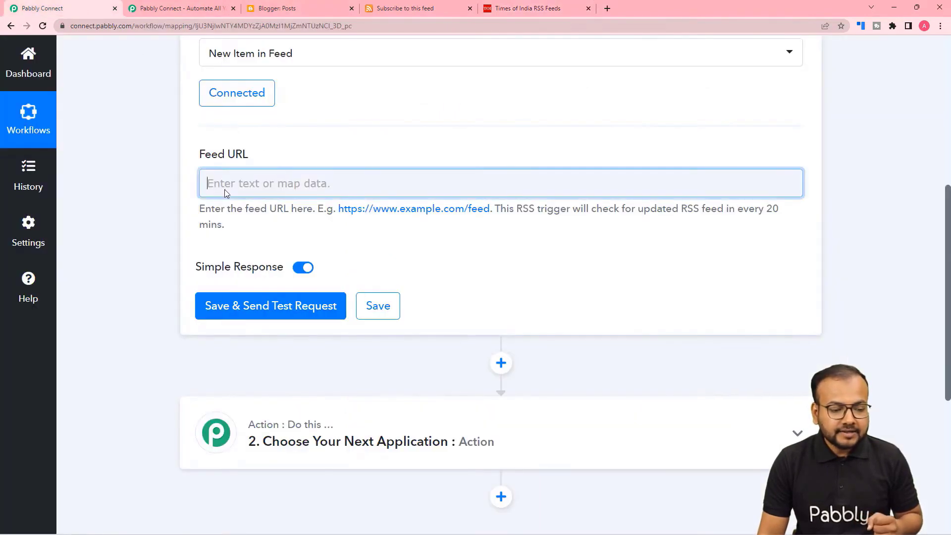
right_click(224, 190)
click(248, 272)
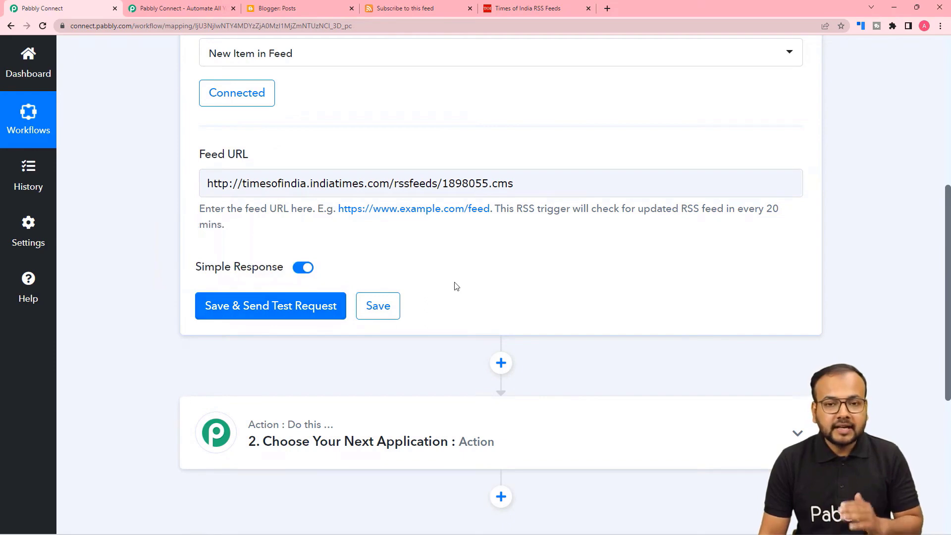
click(281, 306)
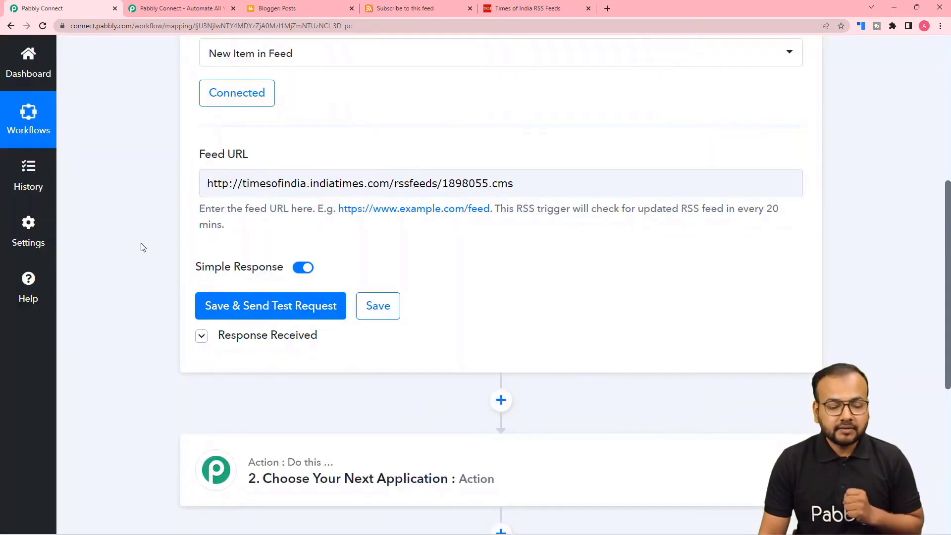
Examine the RSS trigger's test response, enlarging the Title, Link and ContentSnippet values to read them in full.
scroll(143, 246, down, 4)
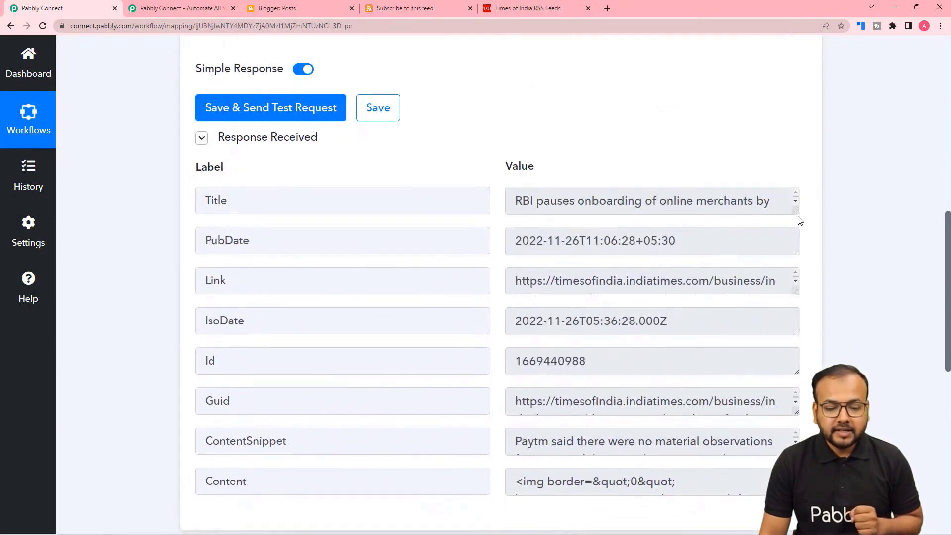
drag(797, 212, 794, 282)
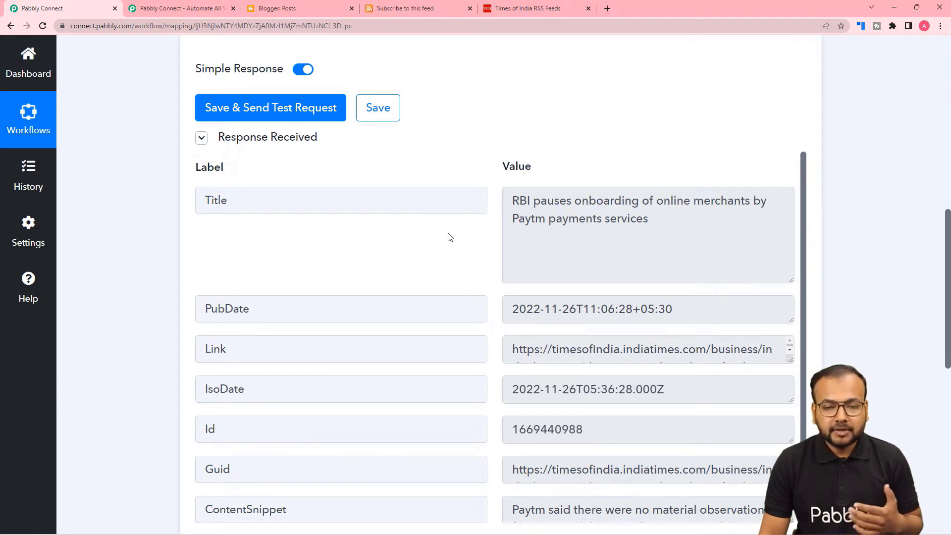
scroll(448, 236, down, 1)
scroll(145, 234, down, 1)
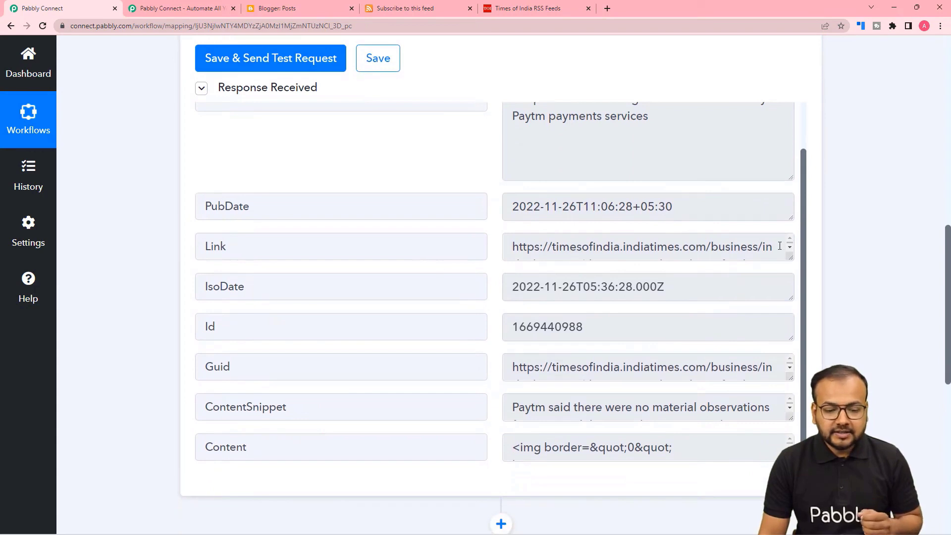
drag(793, 257, 792, 301)
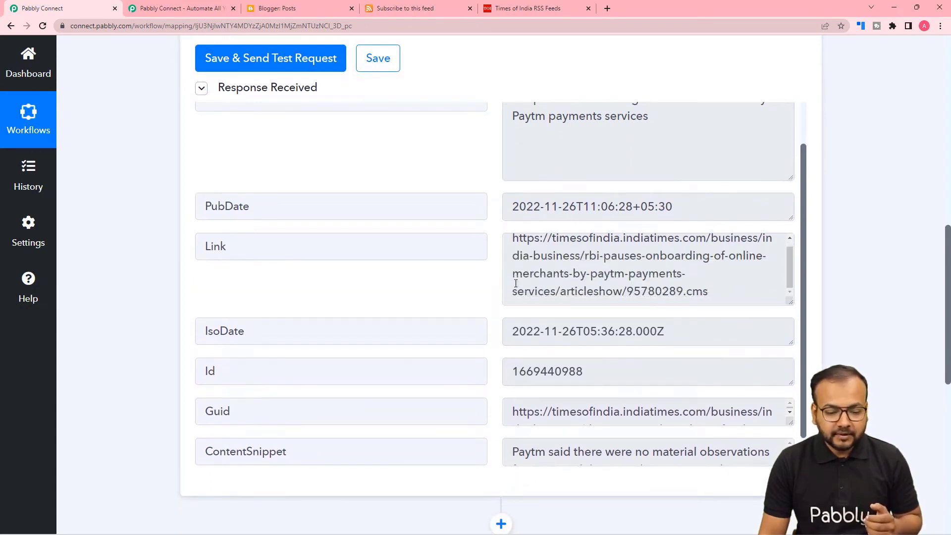
scroll(444, 296, down, 1)
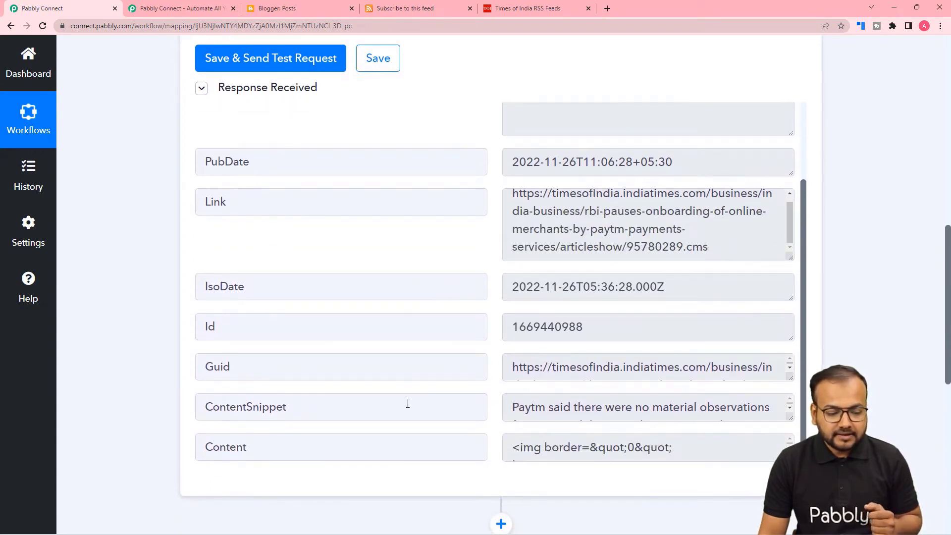
drag(791, 418, 791, 477)
scroll(644, 431, down, 2)
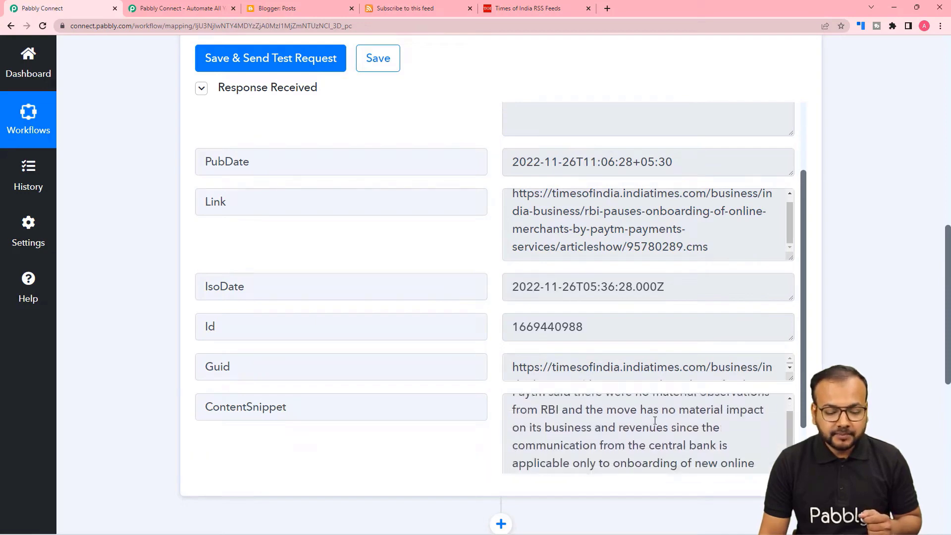
scroll(418, 332, down, 1)
scroll(669, 410, down, 1)
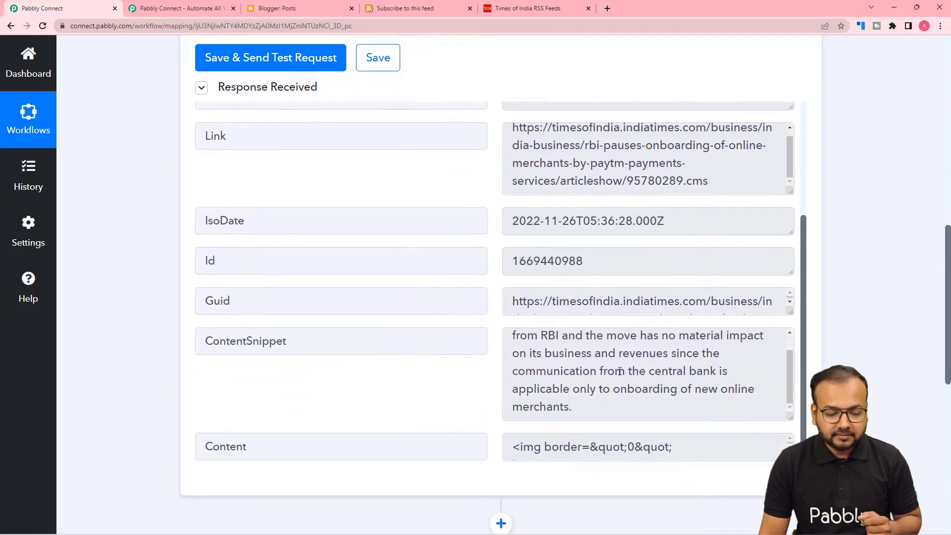
scroll(629, 283, down, 3)
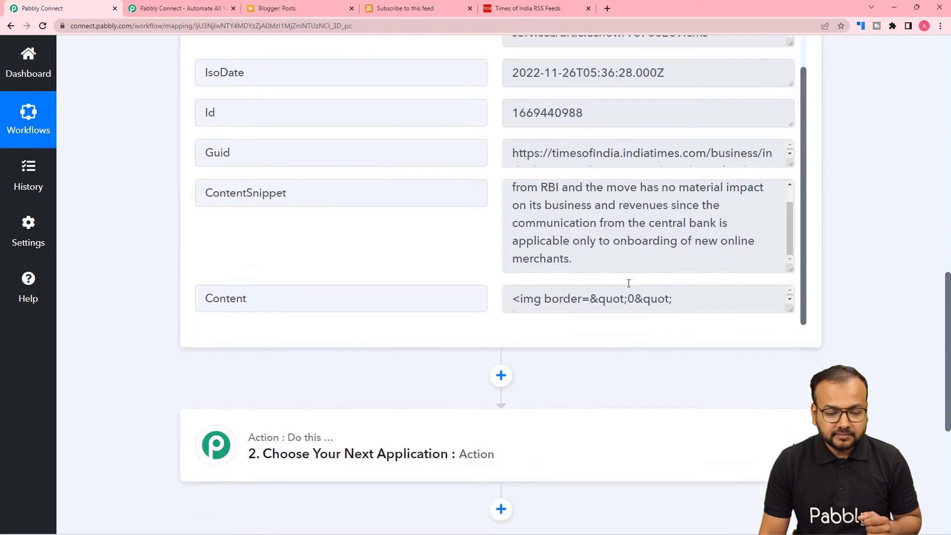
Open the Business feed from the Times of India RSS page and compare its latest item with the trigger response in Pabbly Connect.
click(526, 11)
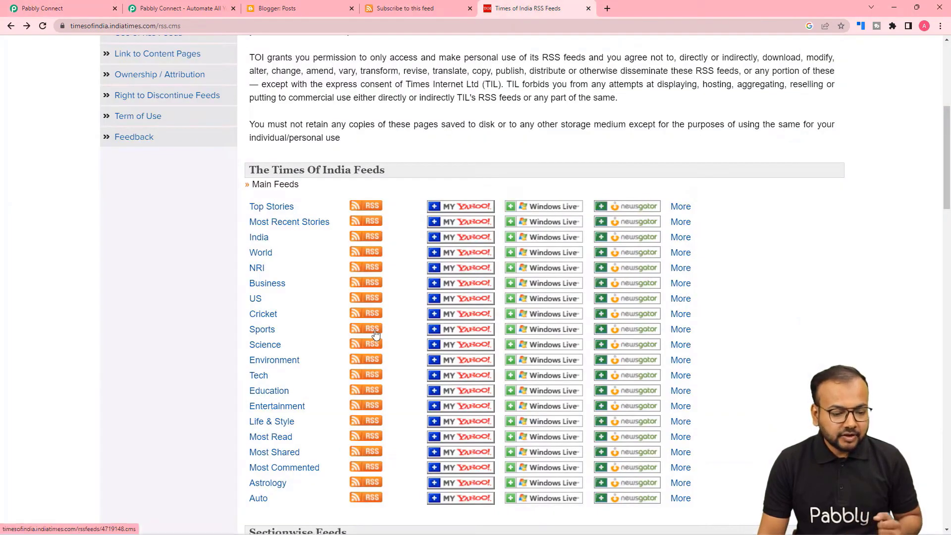
click(367, 283)
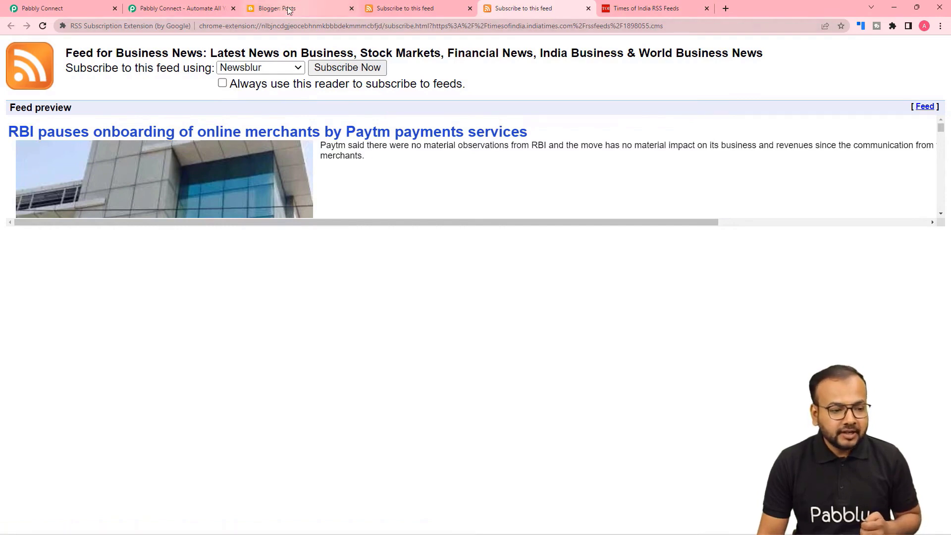
click(104, 10)
scroll(447, 146, up, 3)
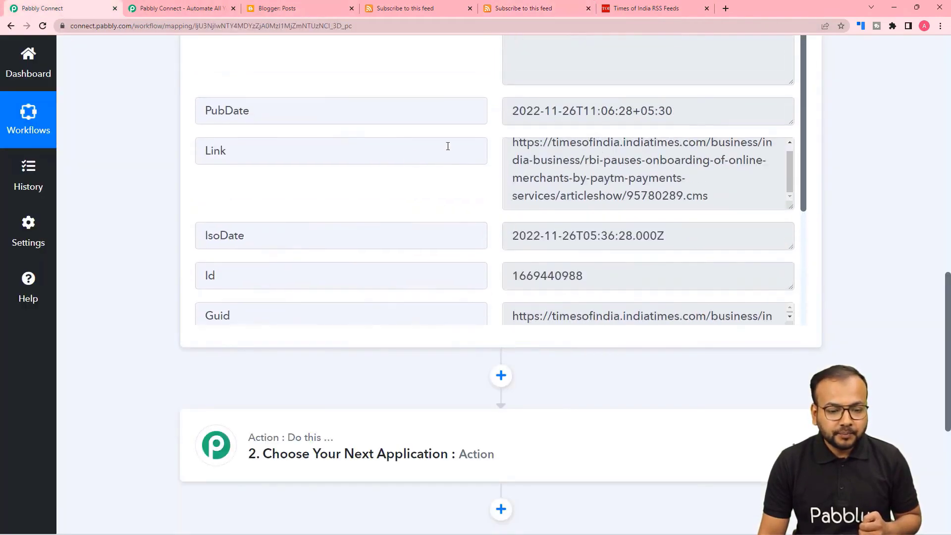
scroll(447, 146, up, 3)
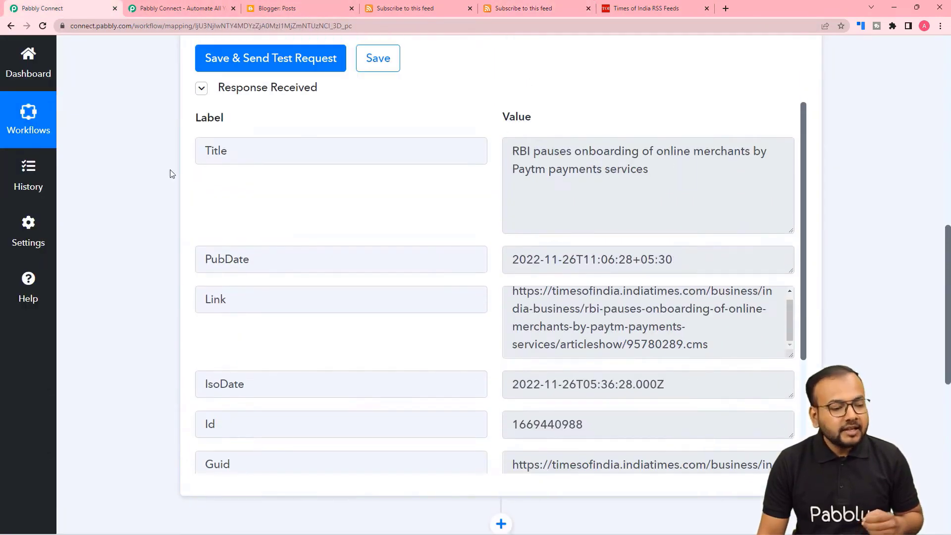
Search the action step's app list for "google", choose Google Blogger, and set its action event to Create a Post.
scroll(170, 174, down, 6)
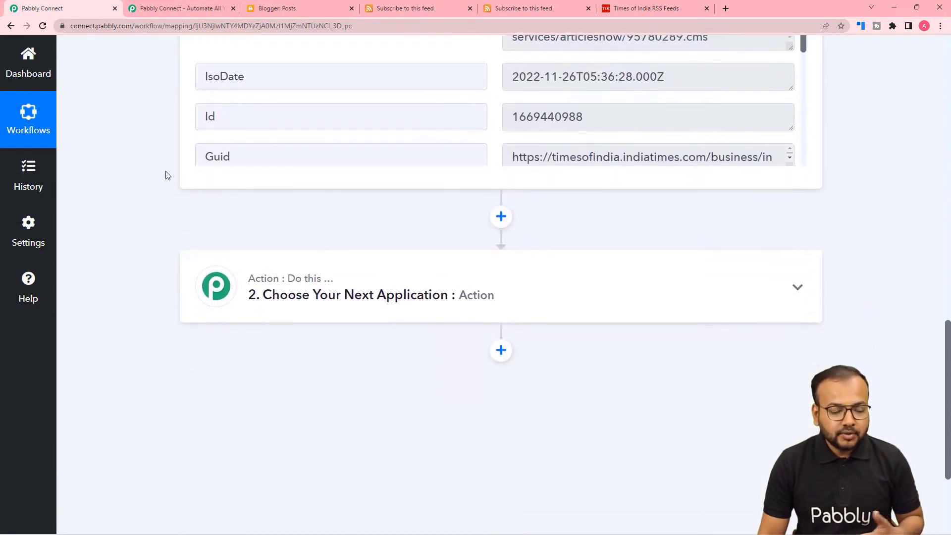
scroll(170, 176, down, 2)
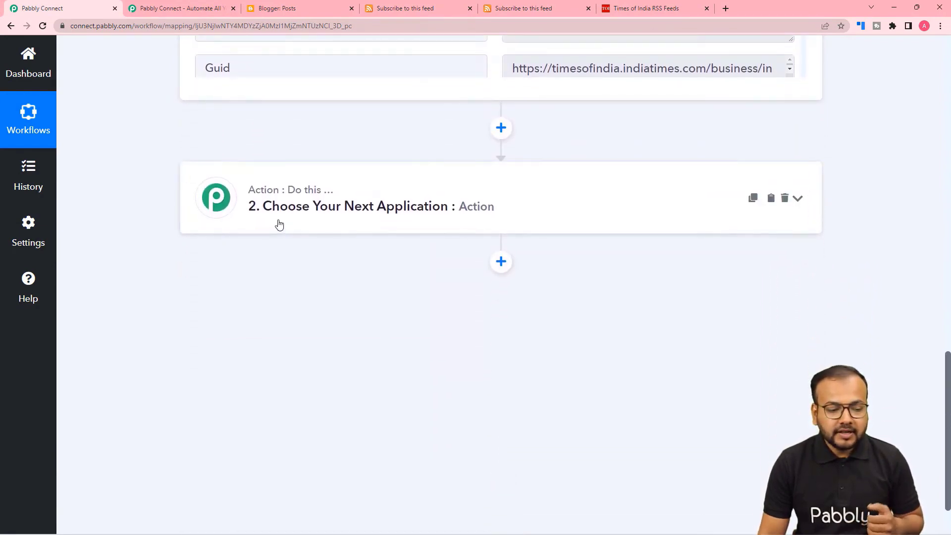
click(279, 226)
scroll(195, 233, down, 2)
click(265, 192)
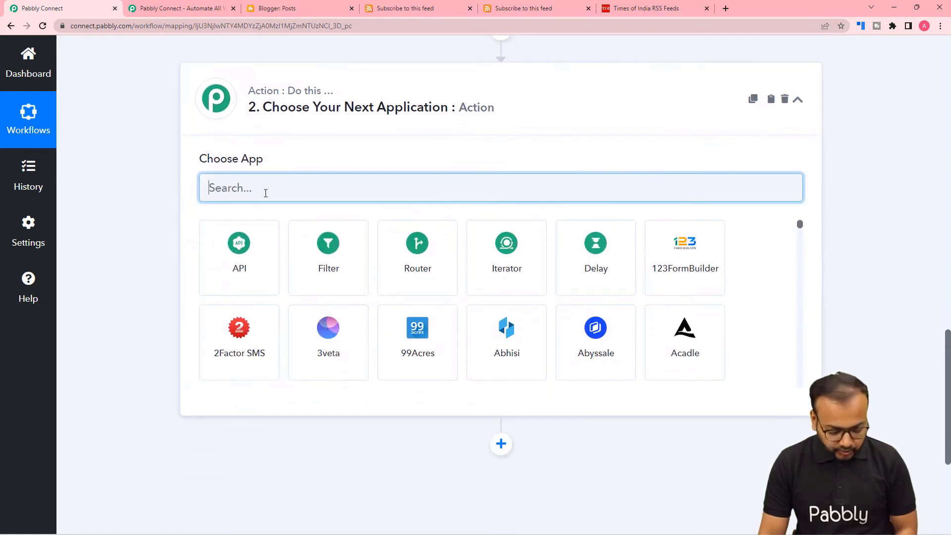
text(google)
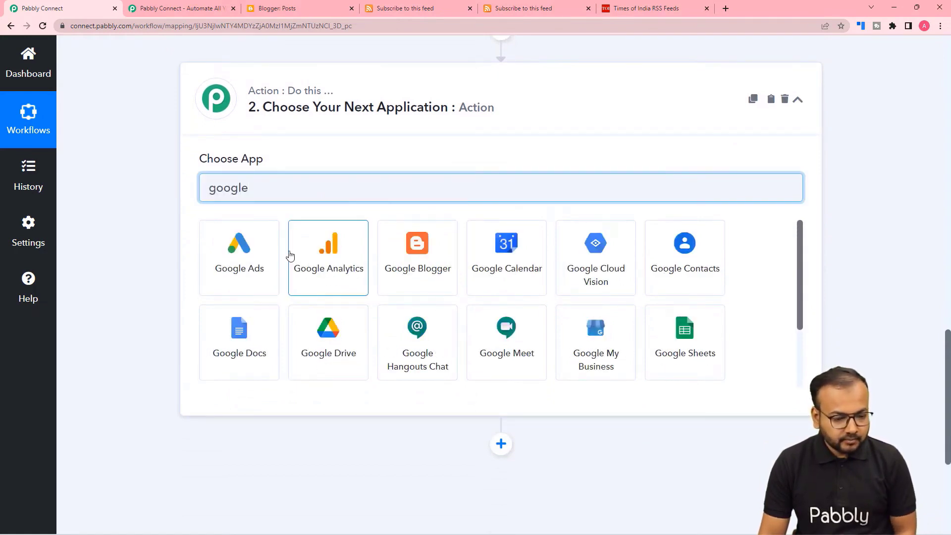
click(396, 265)
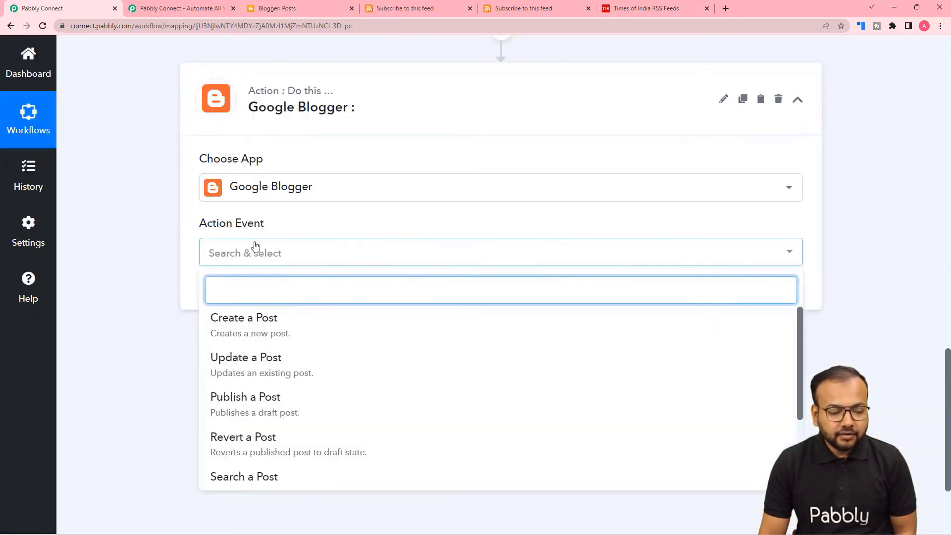
click(243, 330)
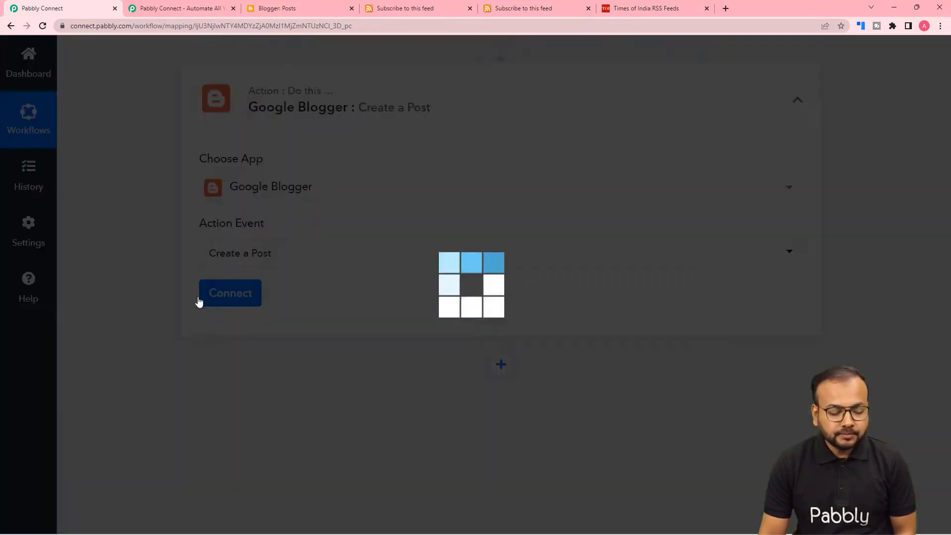
Connect Google Blogger through a new connection, signing in with the Google account and granting Pabbly Connect Blogger access.
click(226, 303)
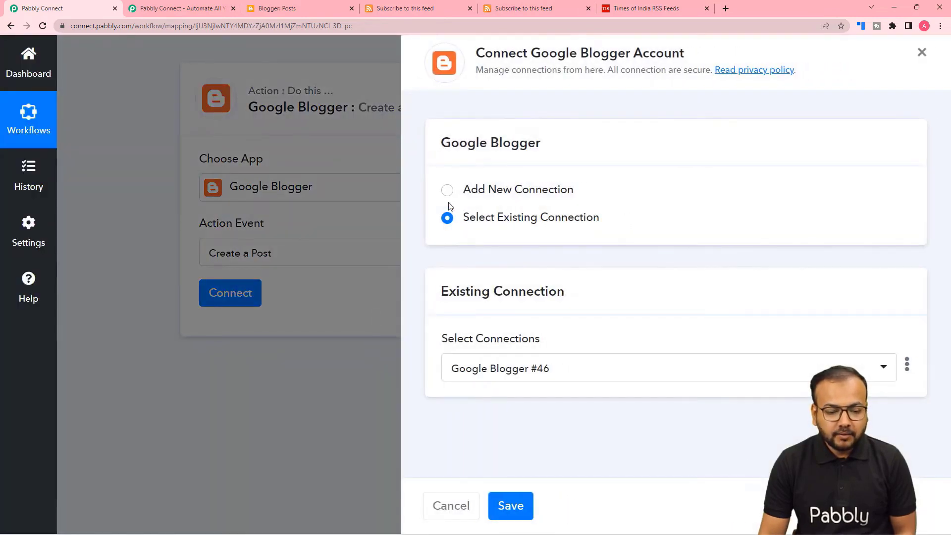
click(448, 191)
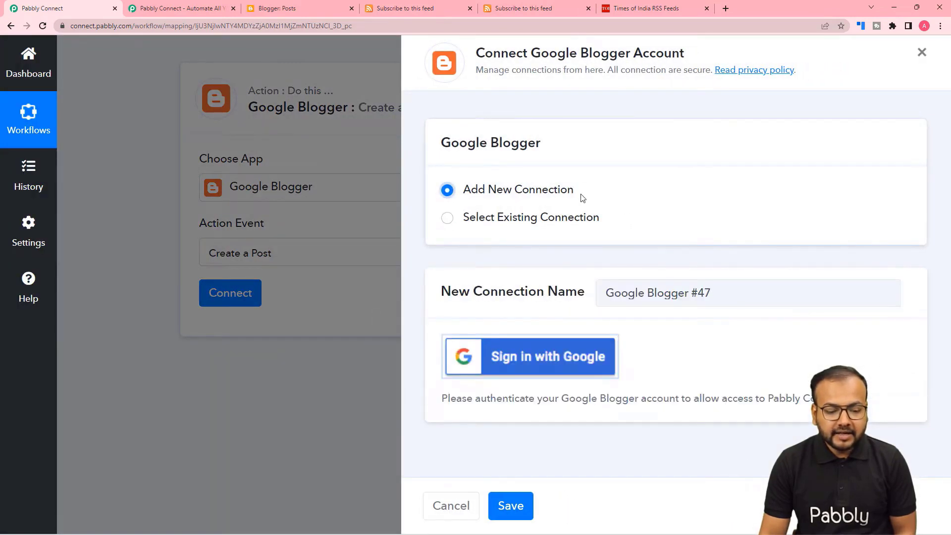
click(528, 355)
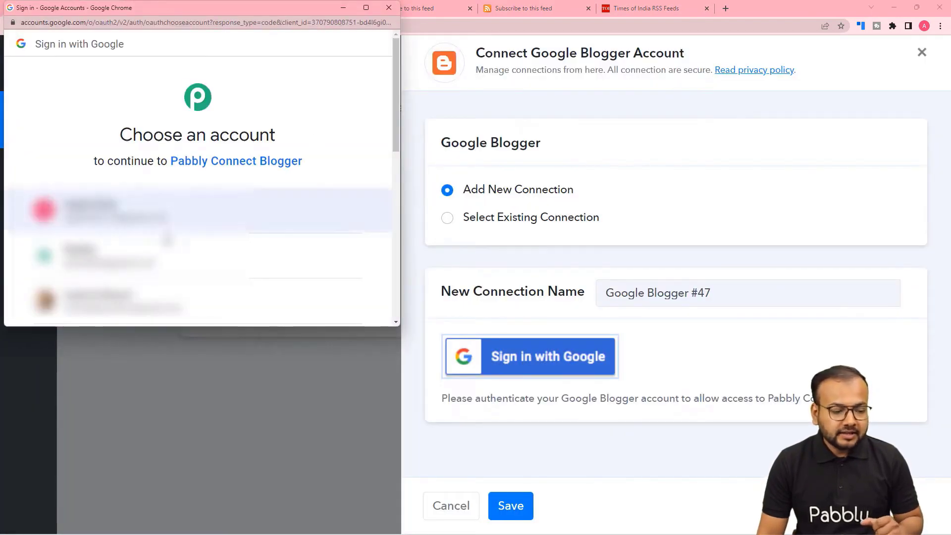
click(149, 255)
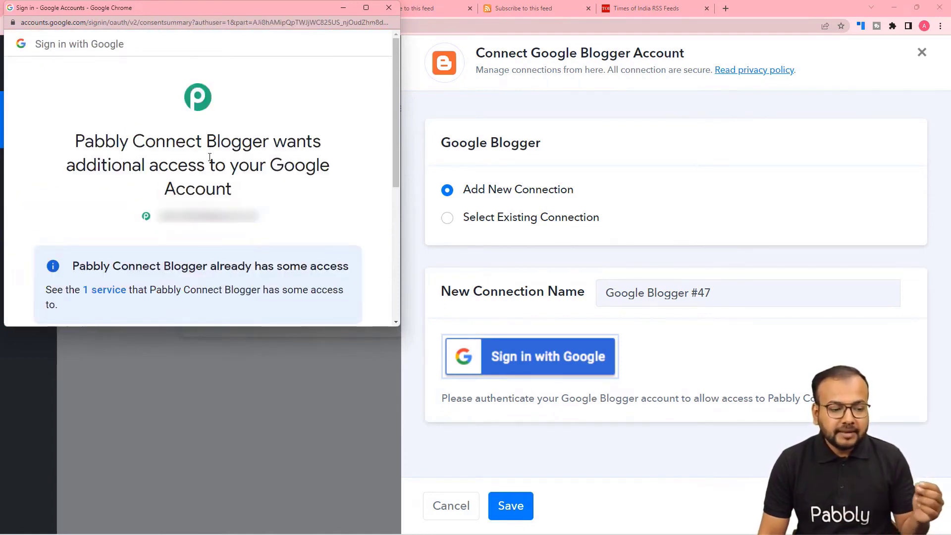
scroll(210, 157, down, 5)
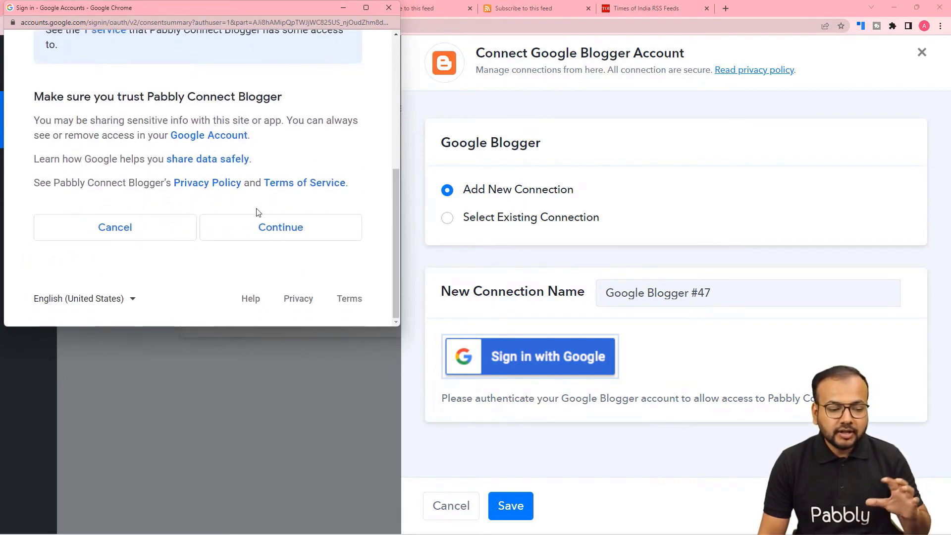
click(260, 226)
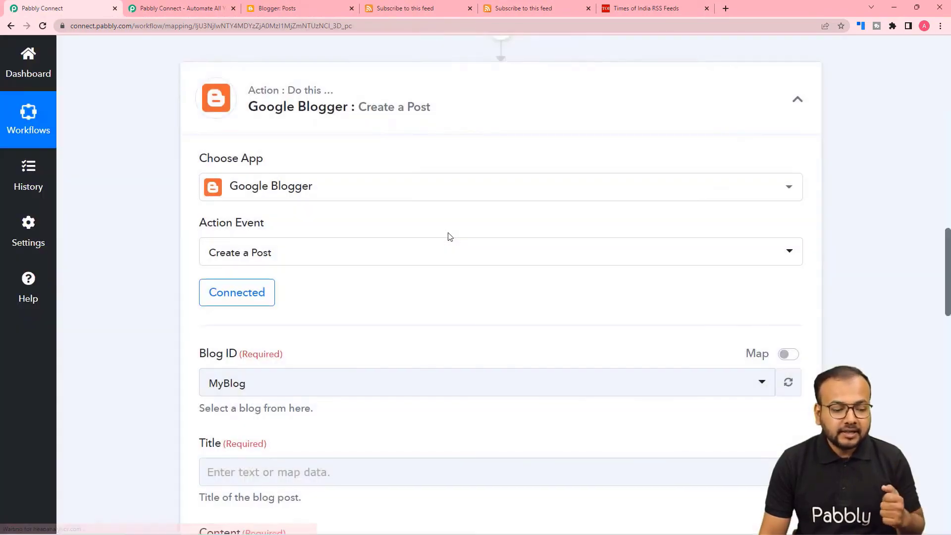
Check the action's Blog ID selection and its available options against the blog name on the Blogger posts page.
scroll(290, 276, down, 1)
scroll(324, 282, down, 4)
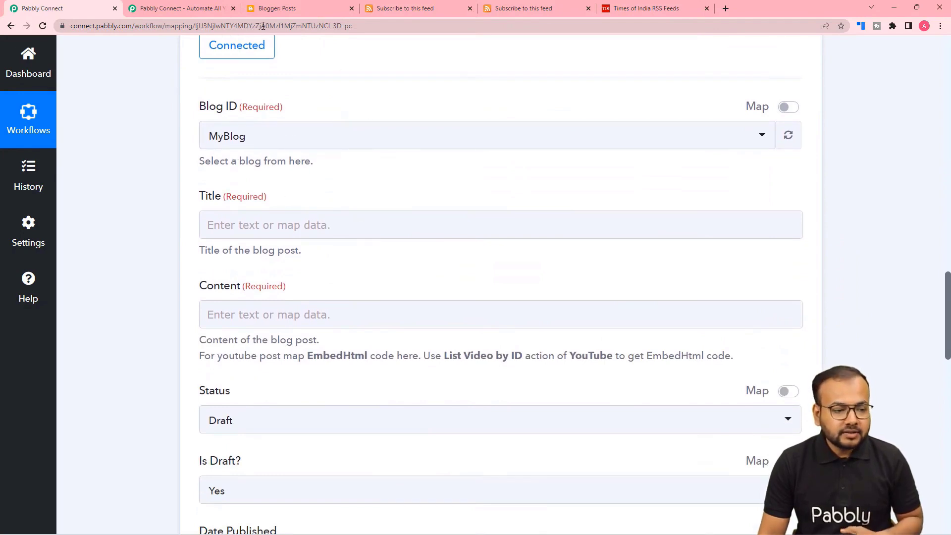
click(274, 7)
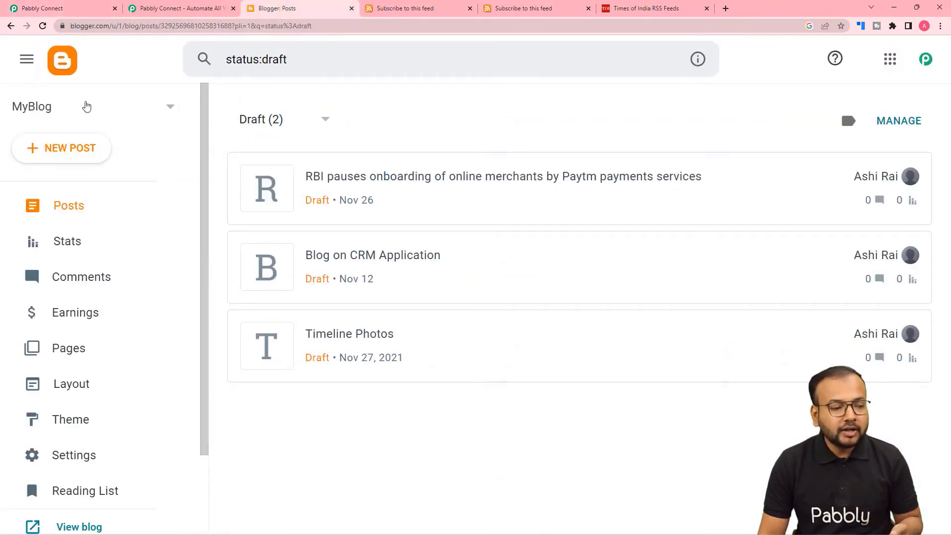
click(74, 8)
click(269, 148)
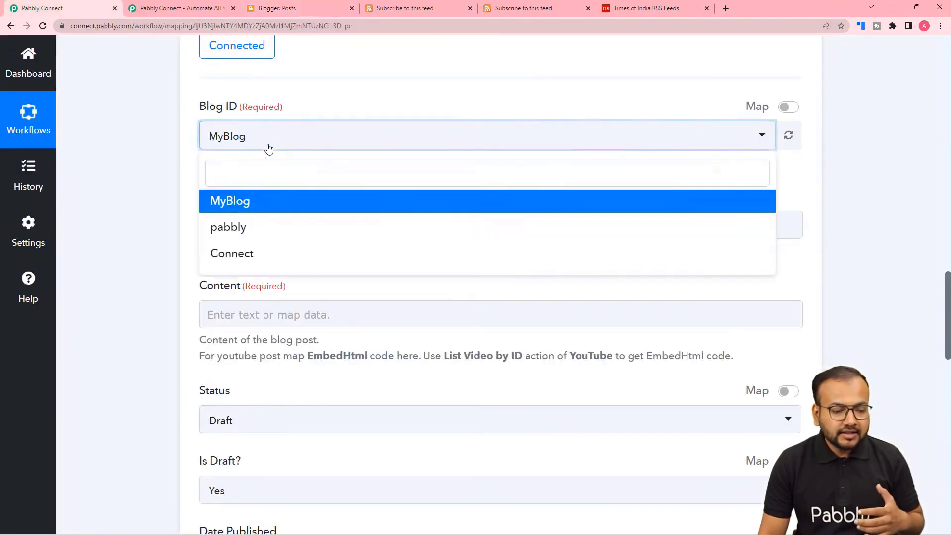
click(166, 177)
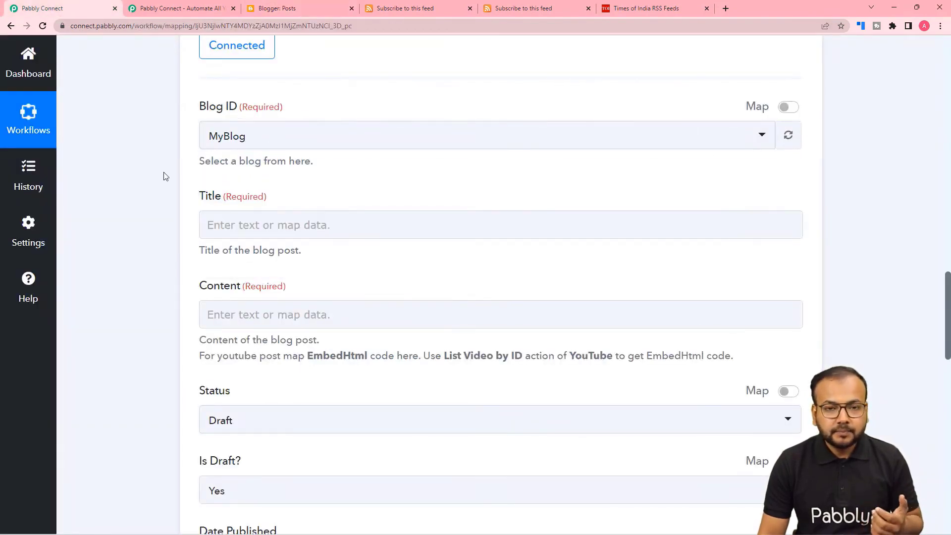
Review the Create a Post fields, from Title to the location details, against the RSS response data available for mapping.
scroll(166, 177, down, 1)
click(280, 173)
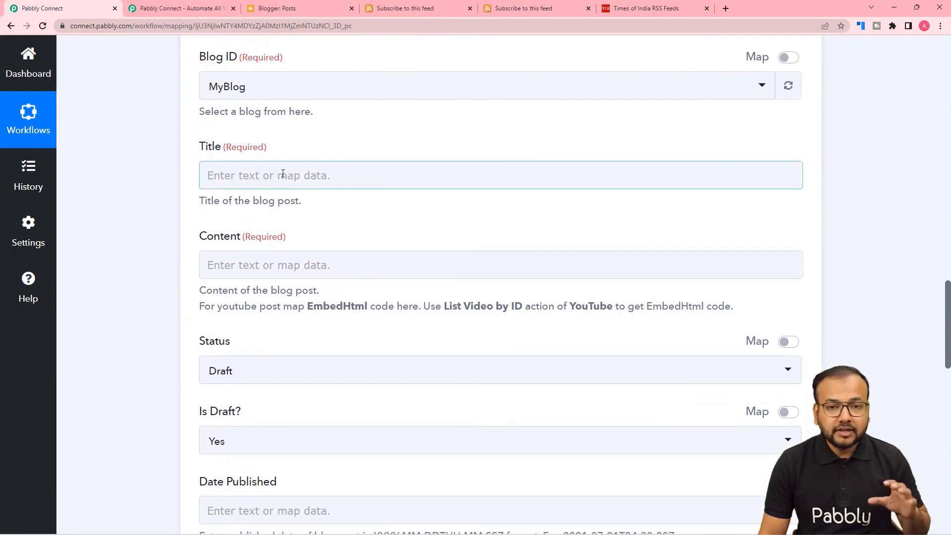
scroll(283, 173, down, 3)
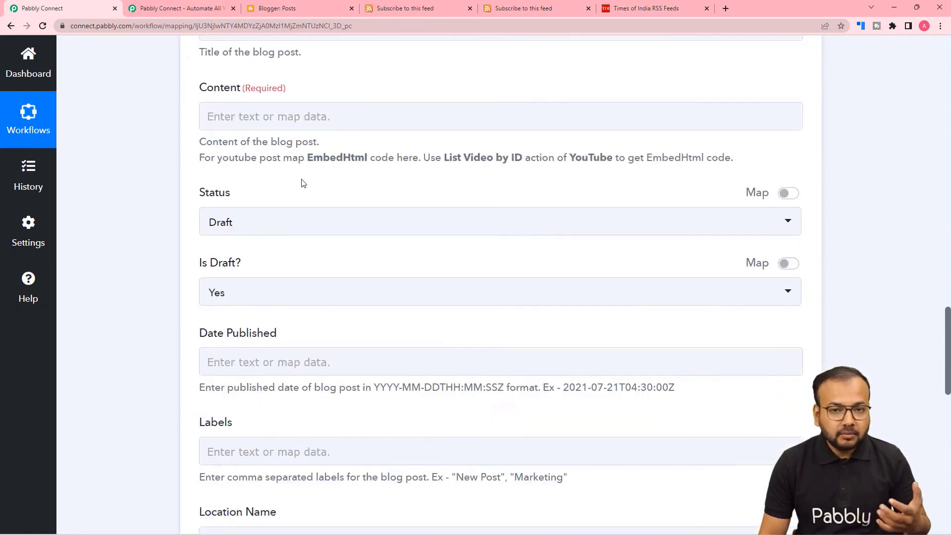
scroll(303, 183, down, 4)
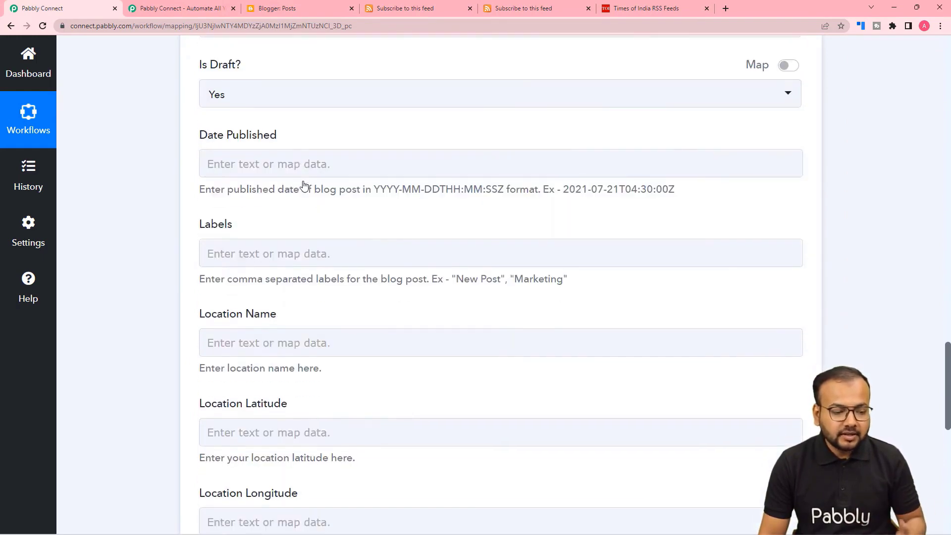
scroll(308, 186, up, 13)
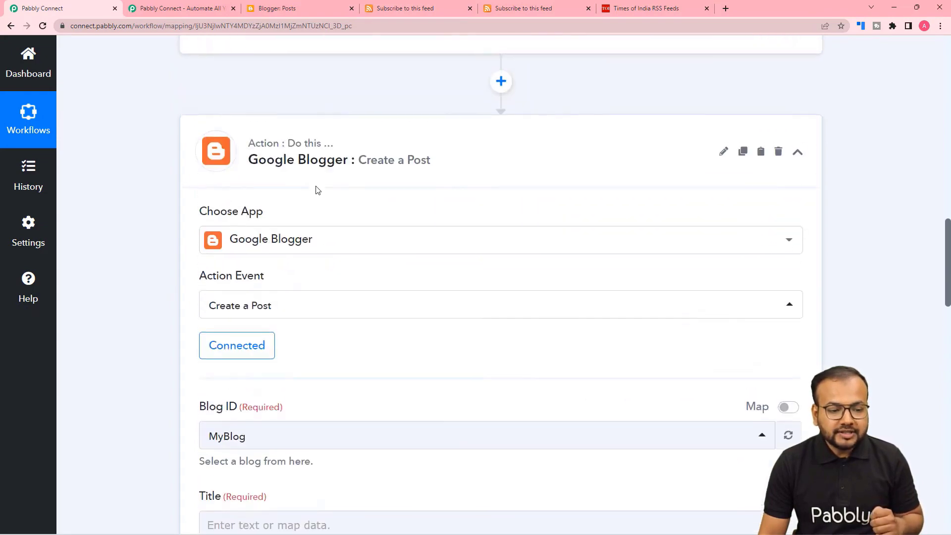
scroll(317, 190, up, 9)
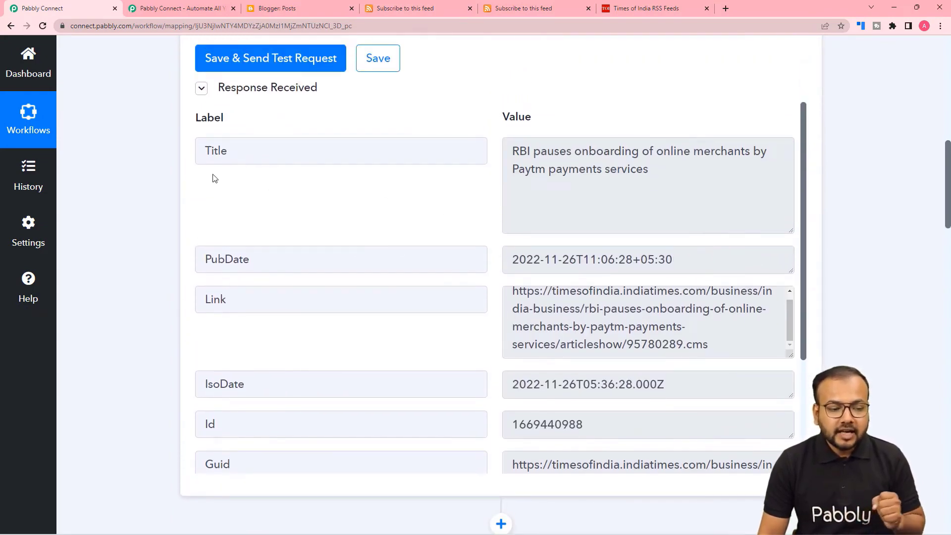
scroll(156, 260, down, 16)
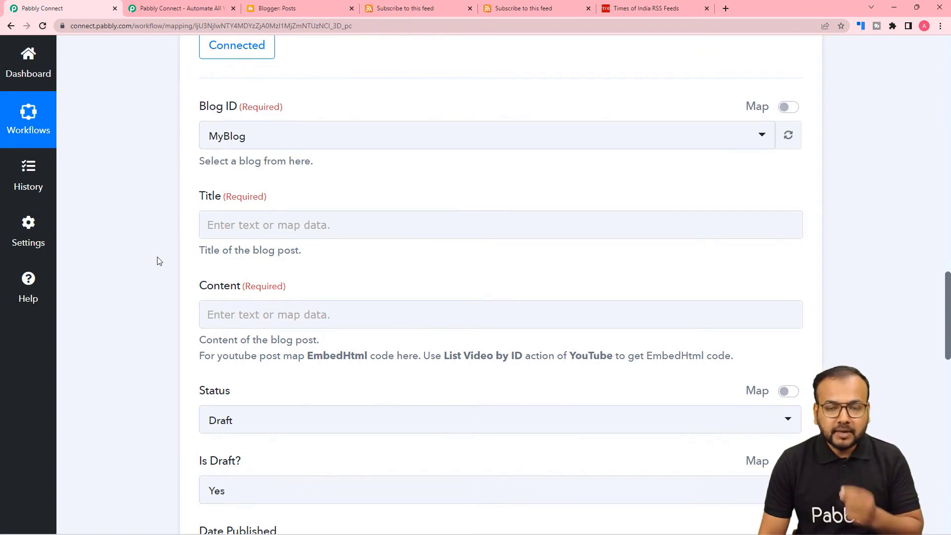
scroll(159, 261, down, 2)
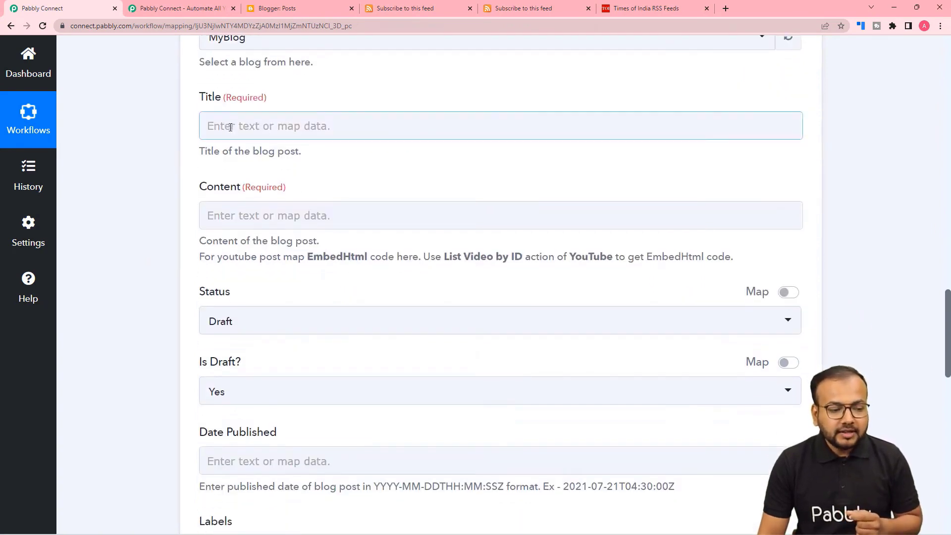
Map the Google Blogger post's Title field to the Title value from the RSS by Pabbly trigger.
click(285, 131)
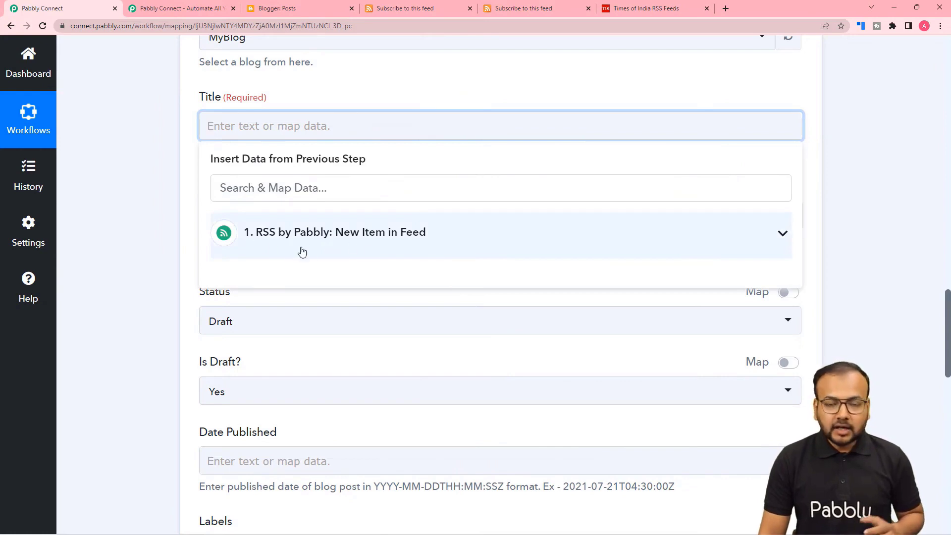
click(263, 246)
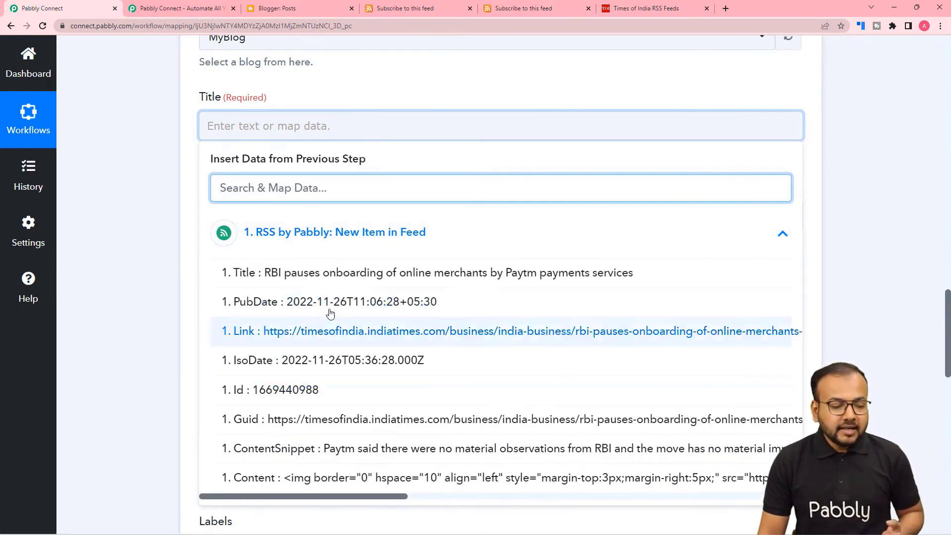
click(257, 279)
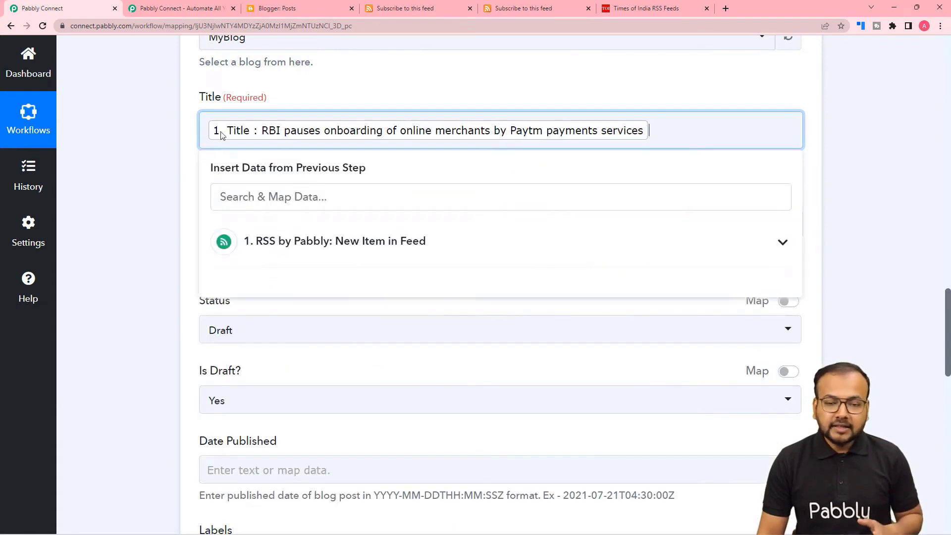
click(157, 151)
Map the blog post's Content field to the ContentSnippet value from the RSS by Pabbly trigger.
scroll(158, 151, down, 2)
click(231, 130)
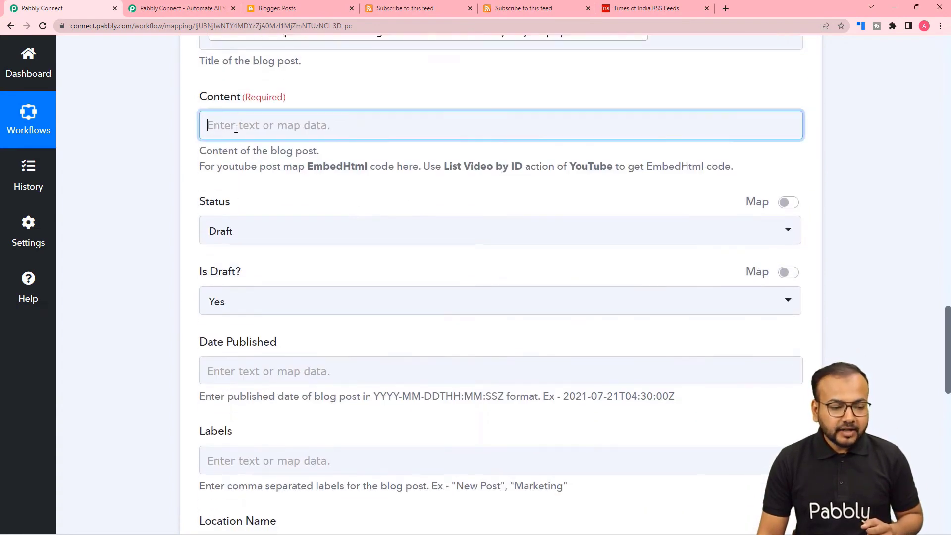
click(239, 233)
scroll(319, 310, down, 3)
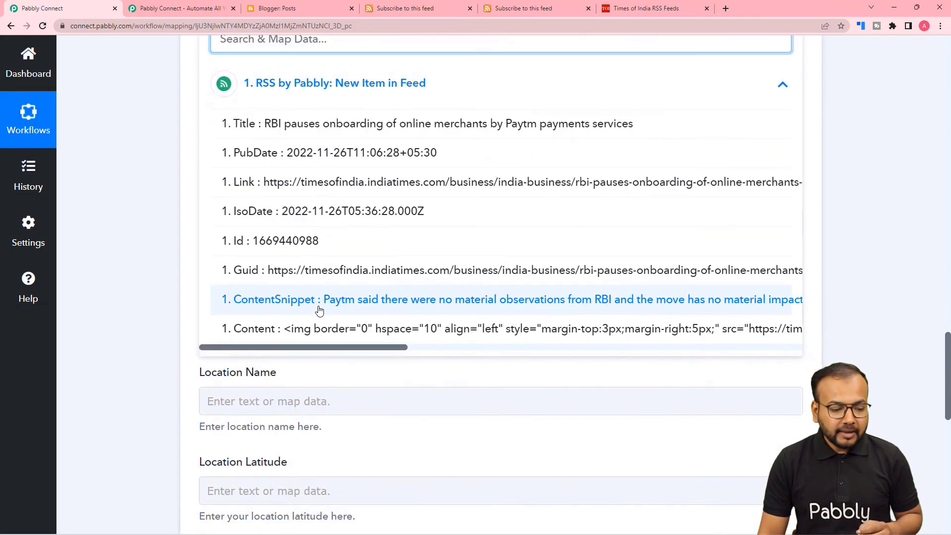
click(277, 302)
click(159, 208)
scroll(159, 208, up, 3)
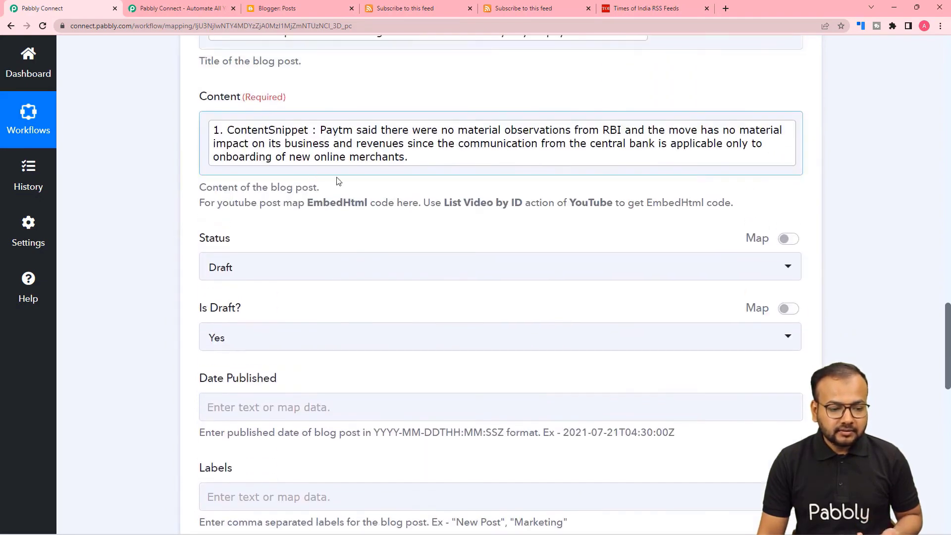
Choose Draft as the post's Status and leave the optional date, label and location fields empty.
scroll(240, 238, down, 2)
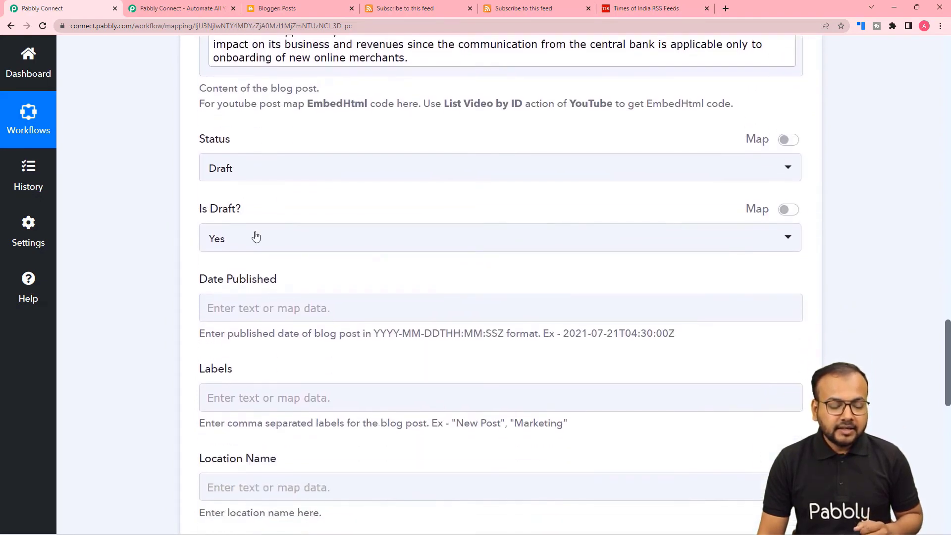
click(308, 177)
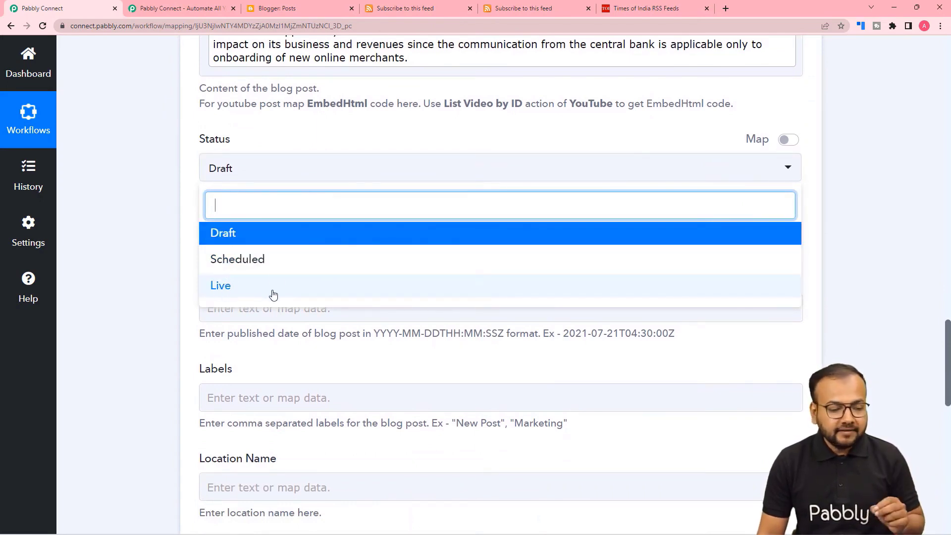
click(228, 241)
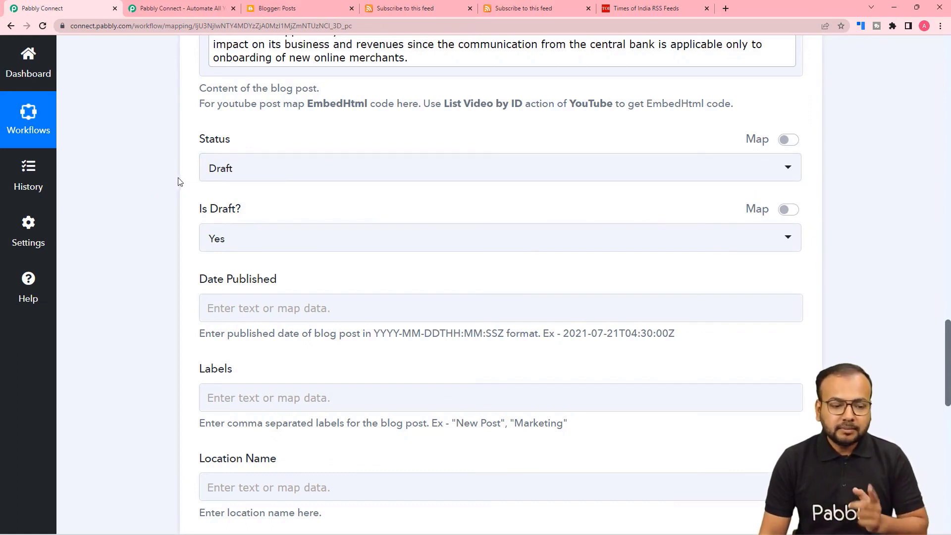
scroll(179, 182, down, 2)
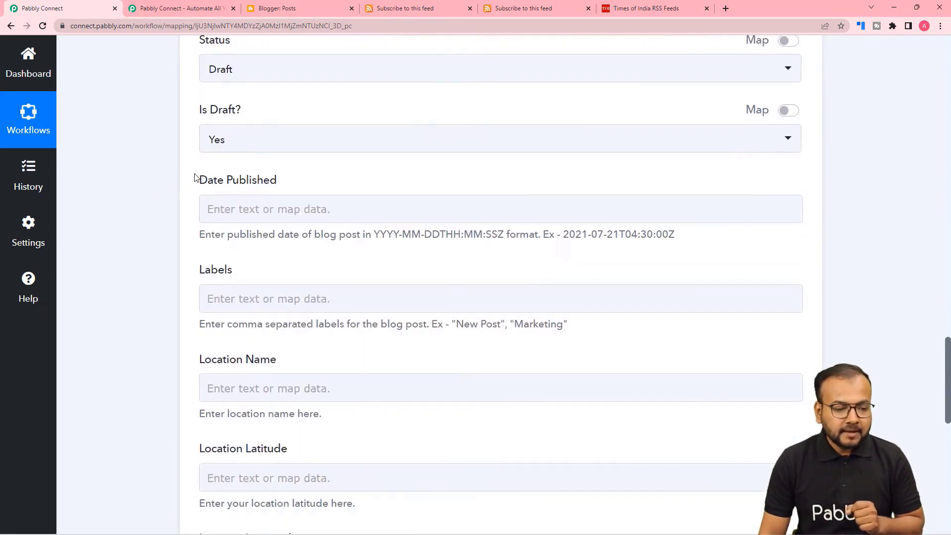
scroll(198, 180, down, 2)
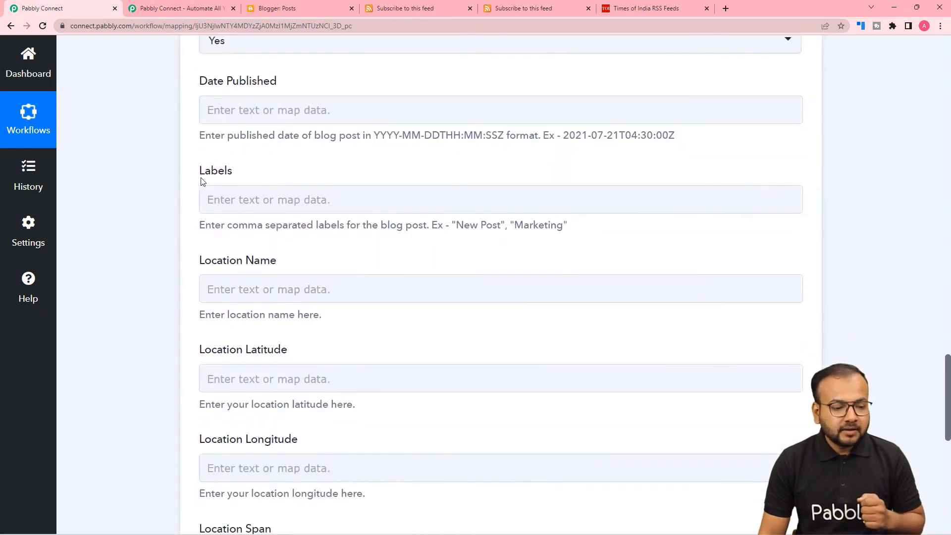
scroll(240, 173, down, 1)
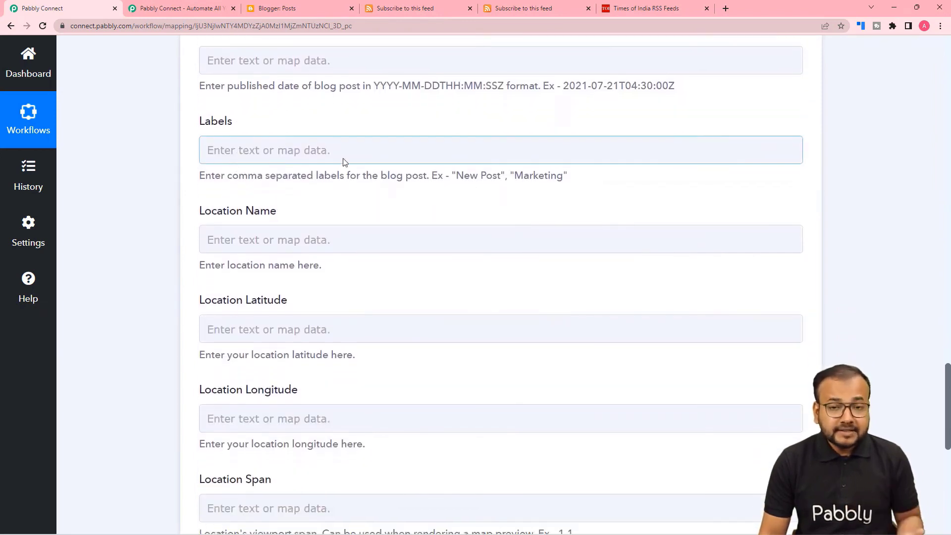
scroll(280, 257, down, 4)
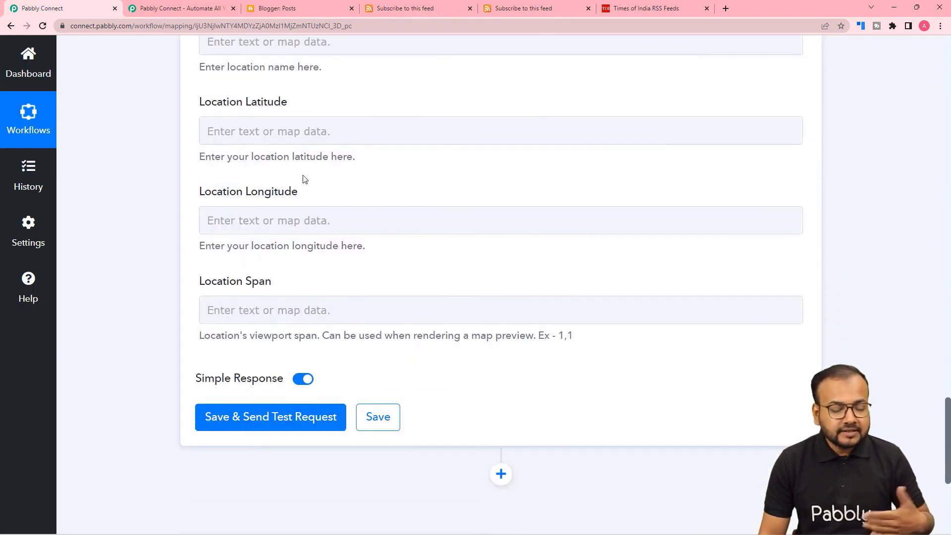
scroll(163, 204, down, 3)
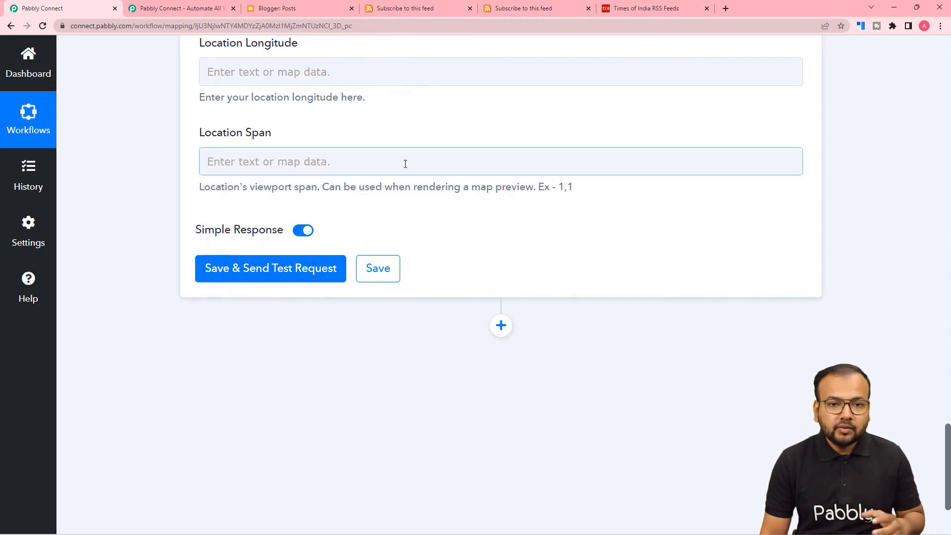
Check the existing drafts on the Blogger posts page, and save and test the Create a Post action.
click(300, 10)
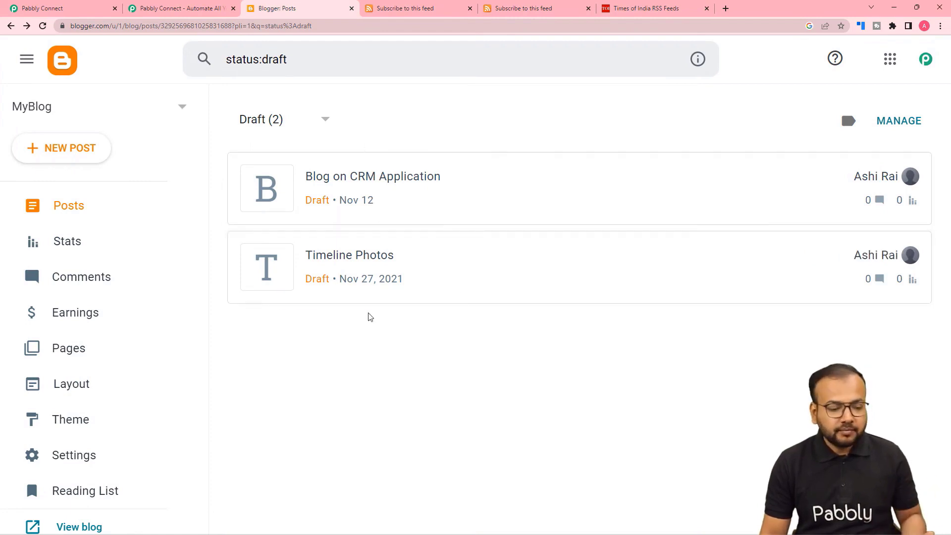
click(50, 8)
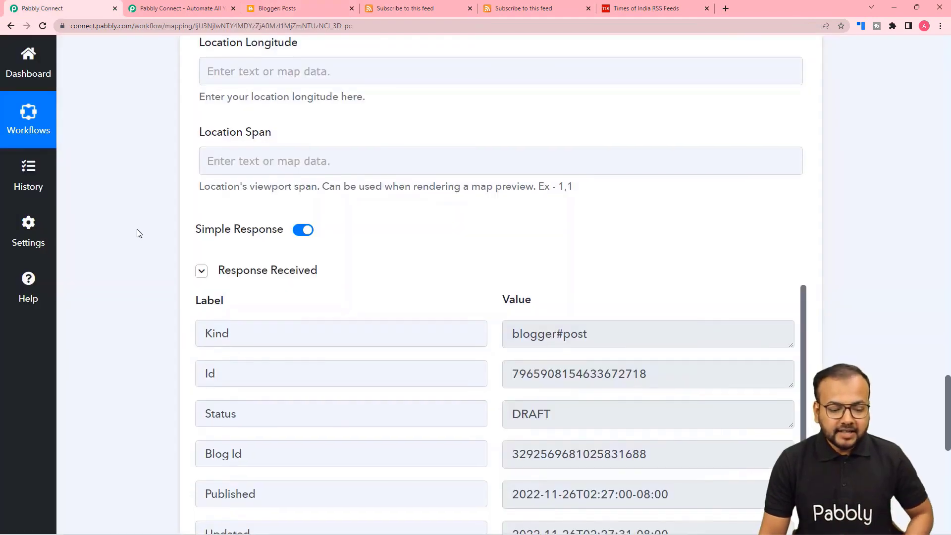
scroll(138, 233, down, 3)
scroll(138, 233, down, 2)
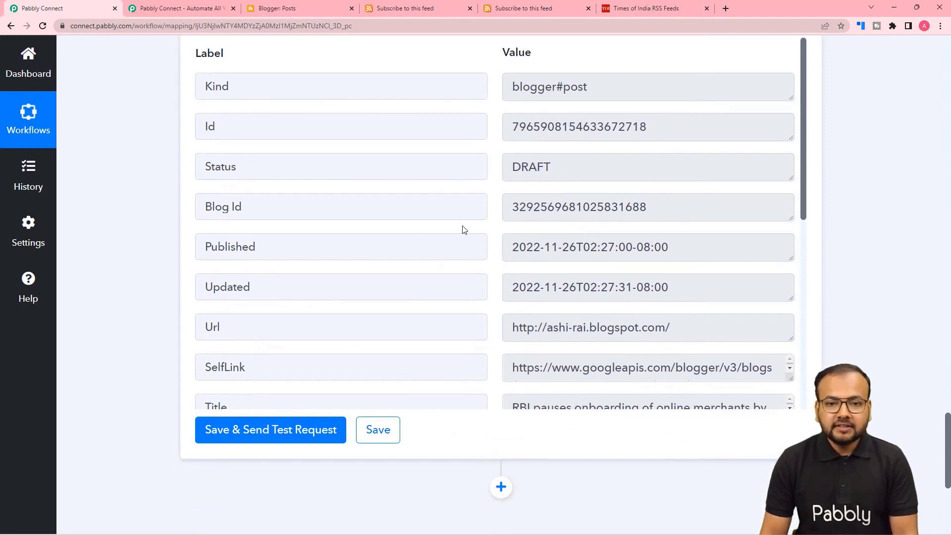
Compare the draft created in Blogger with the top item in the Times of India Business feed preview.
click(279, 9)
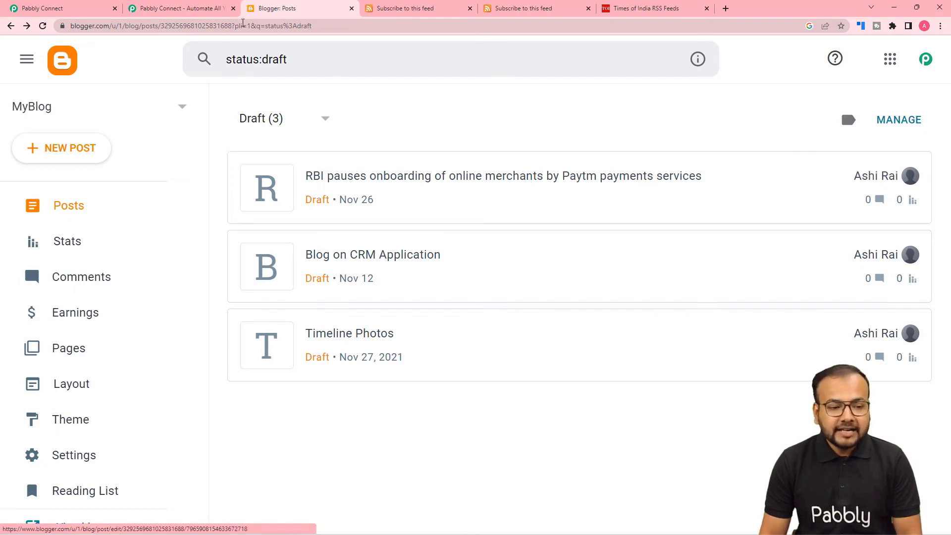
click(627, 14)
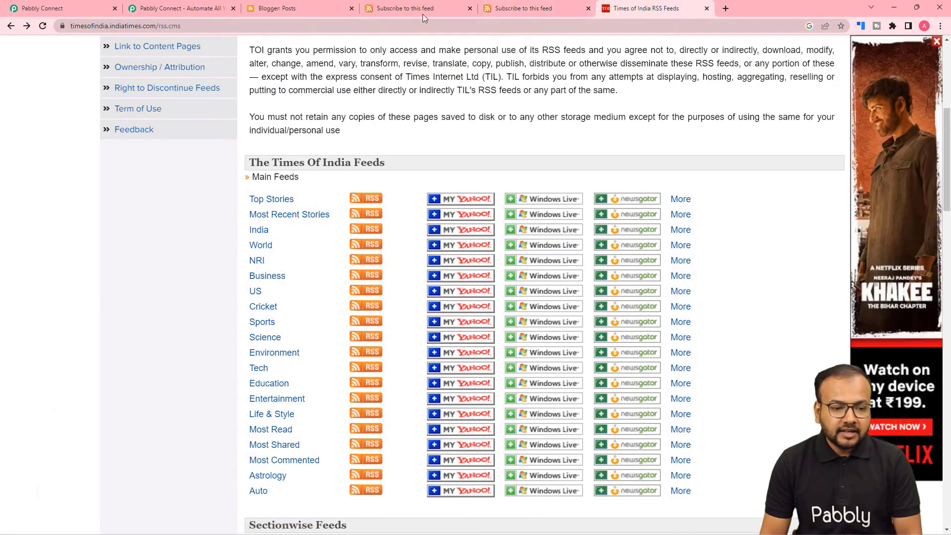
click(513, 10)
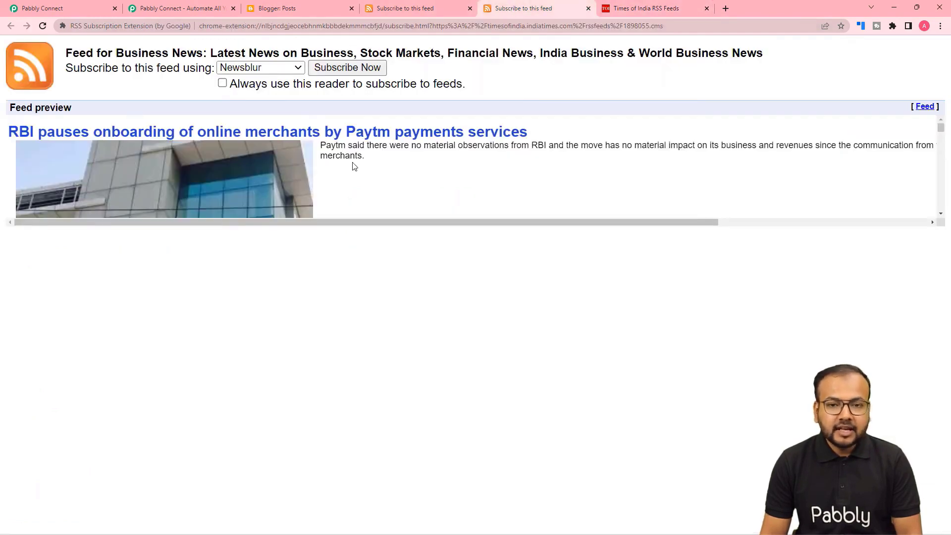
click(306, 8)
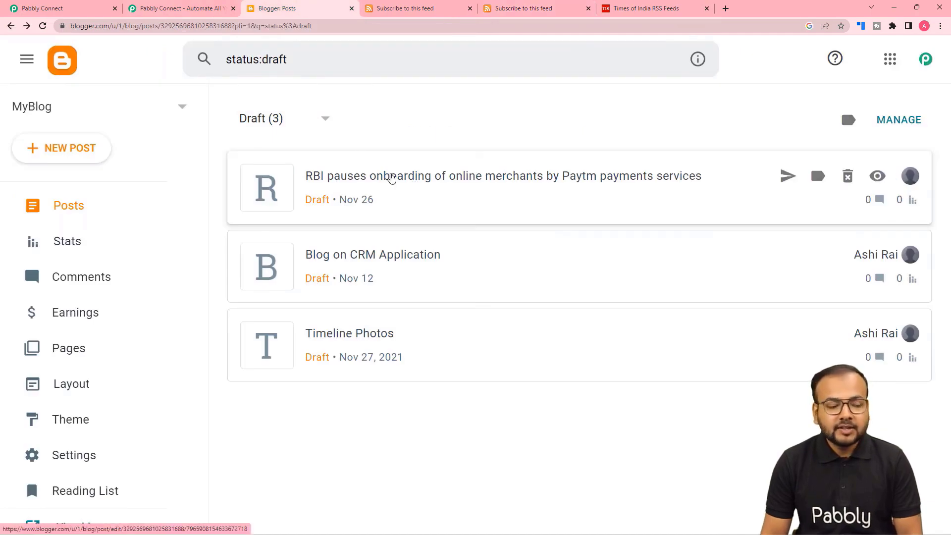
Return to the Pabbly Connect workflow and collapse the Google Blogger action and the RSS by Pabbly trigger.
click(84, 12)
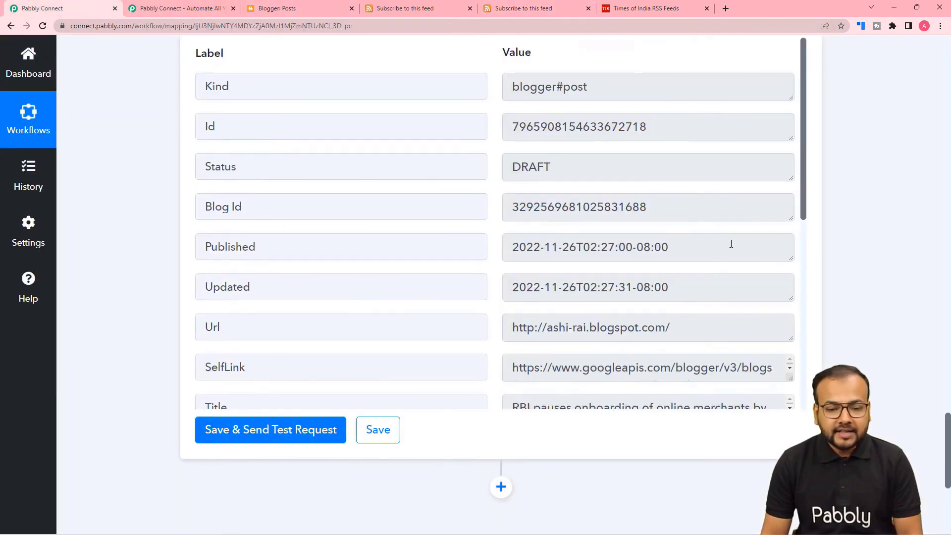
scroll(731, 244, up, 20)
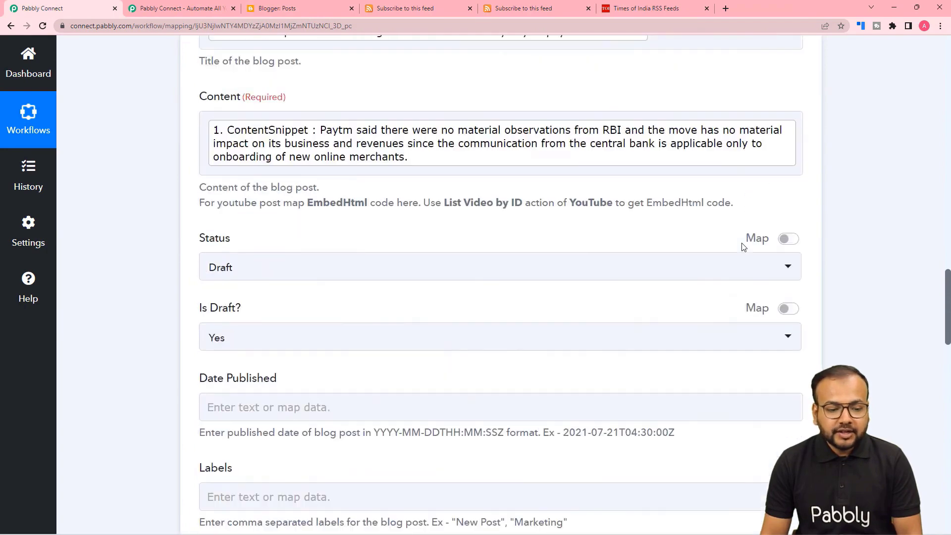
scroll(743, 246, up, 5)
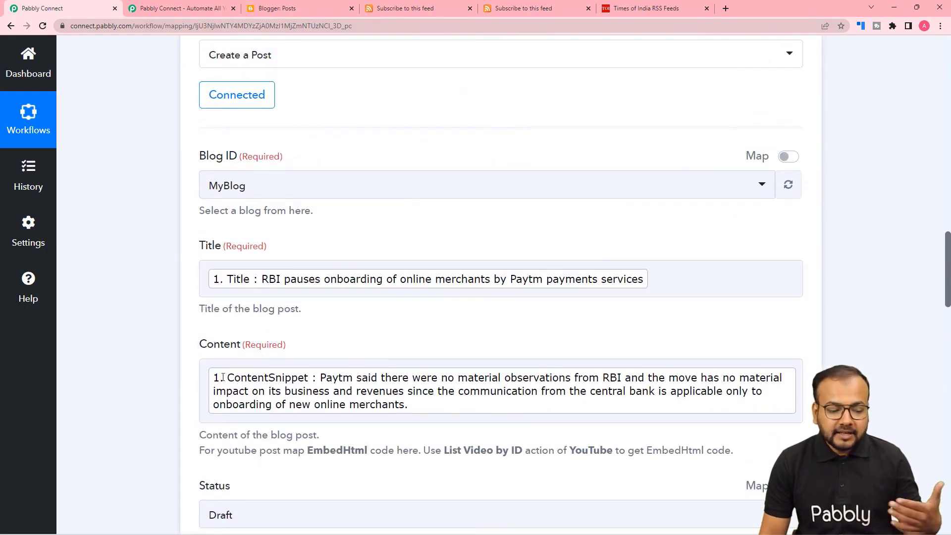
scroll(641, 308, up, 4)
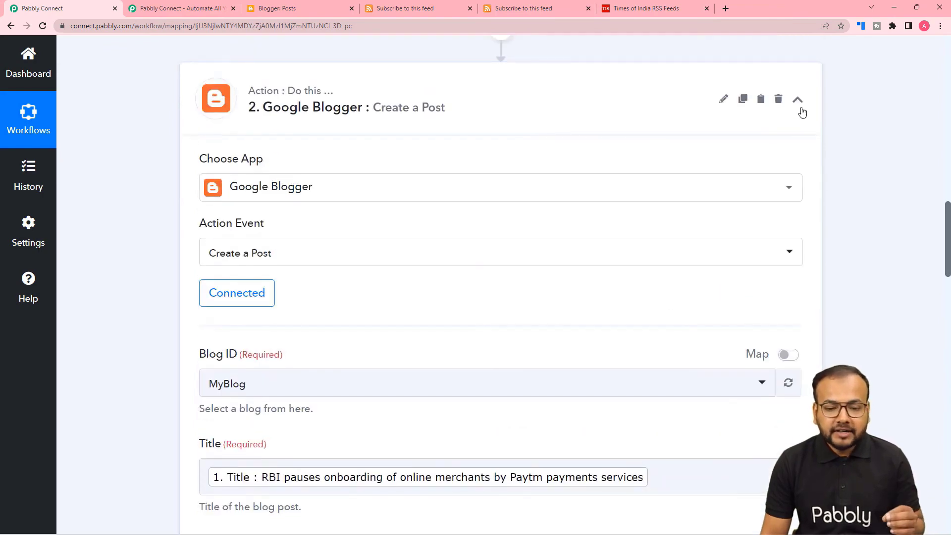
click(797, 100)
scroll(868, 198, up, 6)
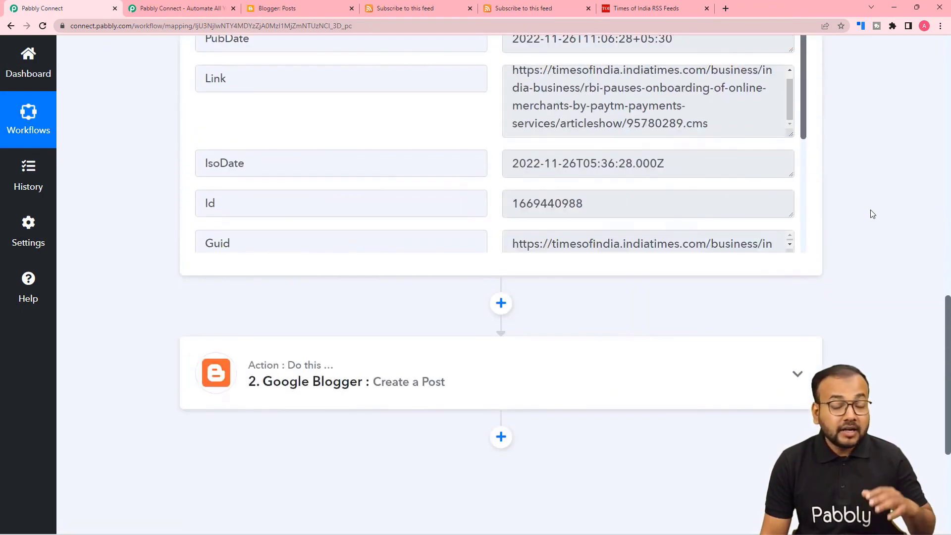
scroll(870, 214, up, 13)
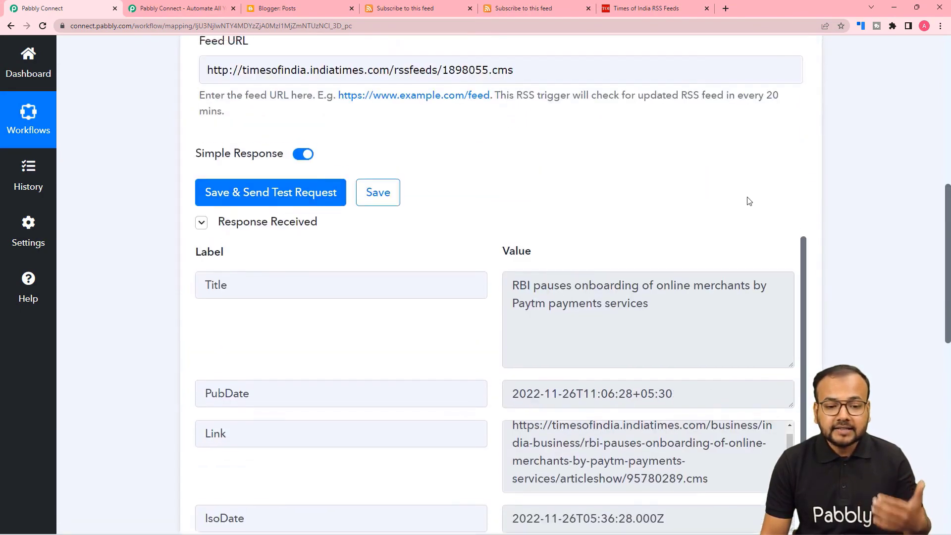
scroll(749, 199, up, 2)
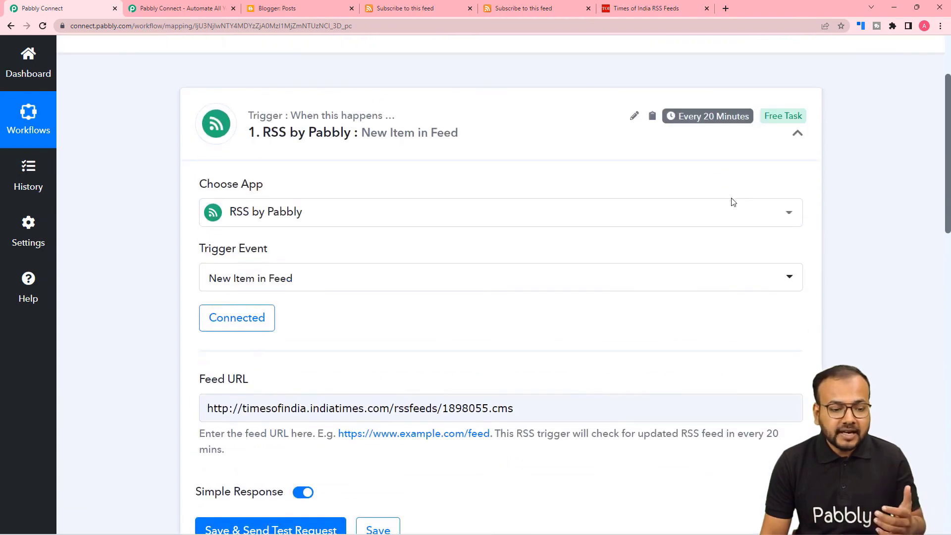
click(797, 134)
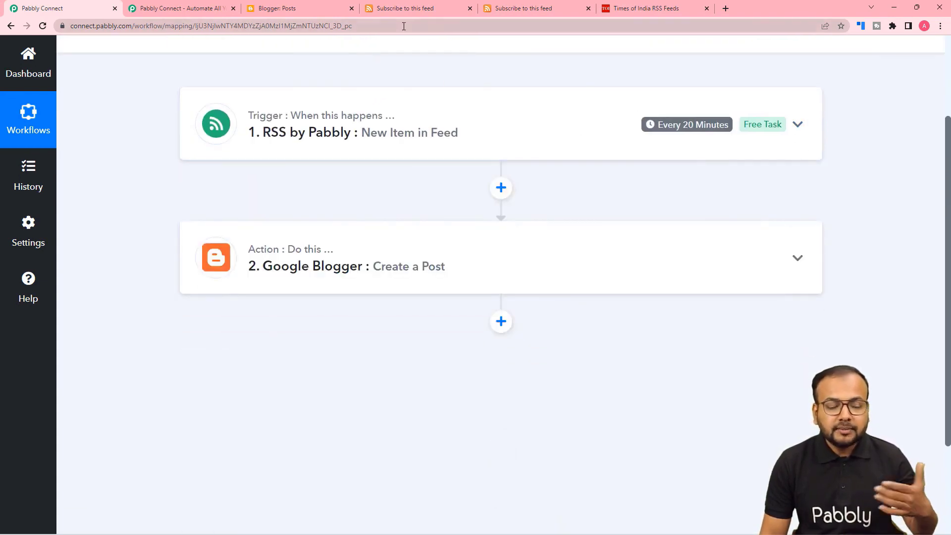
scroll(486, 175, up, 3)
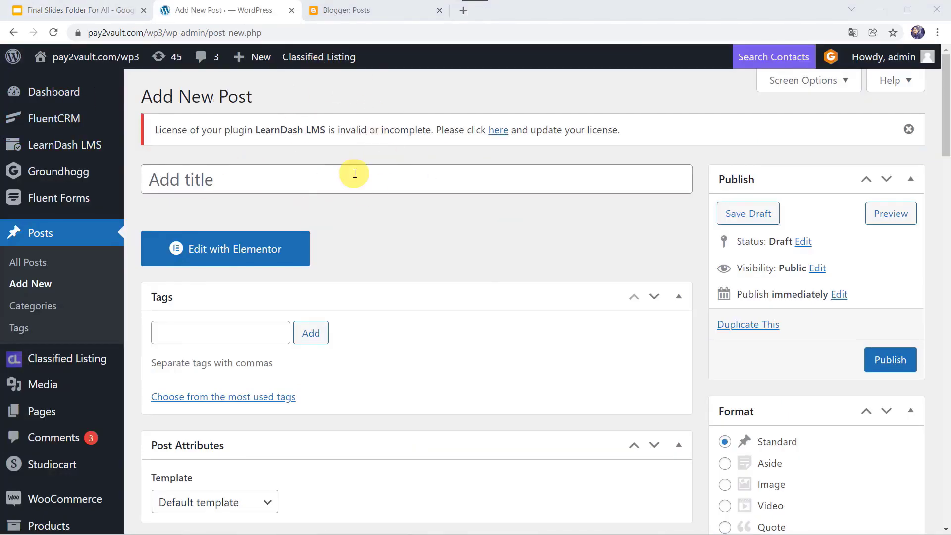
Check the posts listed in Blogger, and title the new WordPress post "India has updated the travel rules for the travellers.".
click(372, 11)
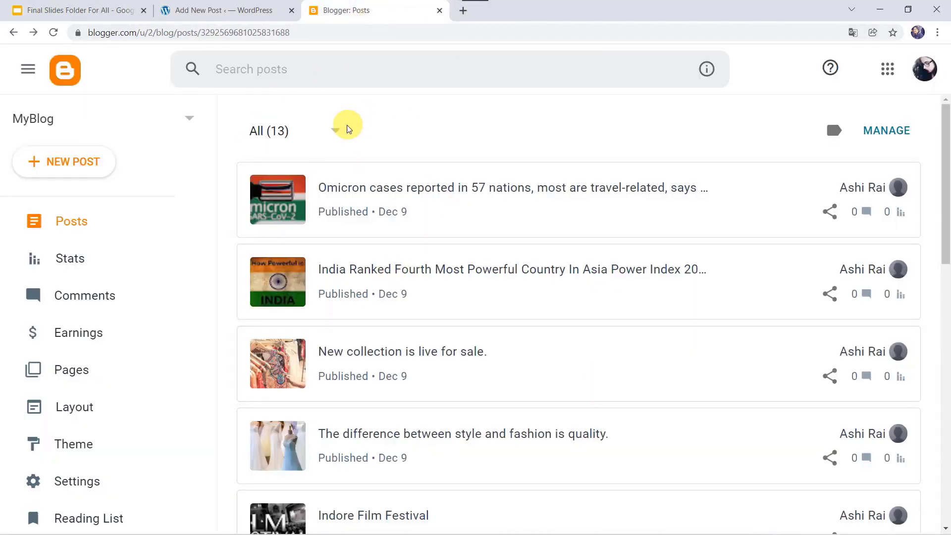
click(212, 11)
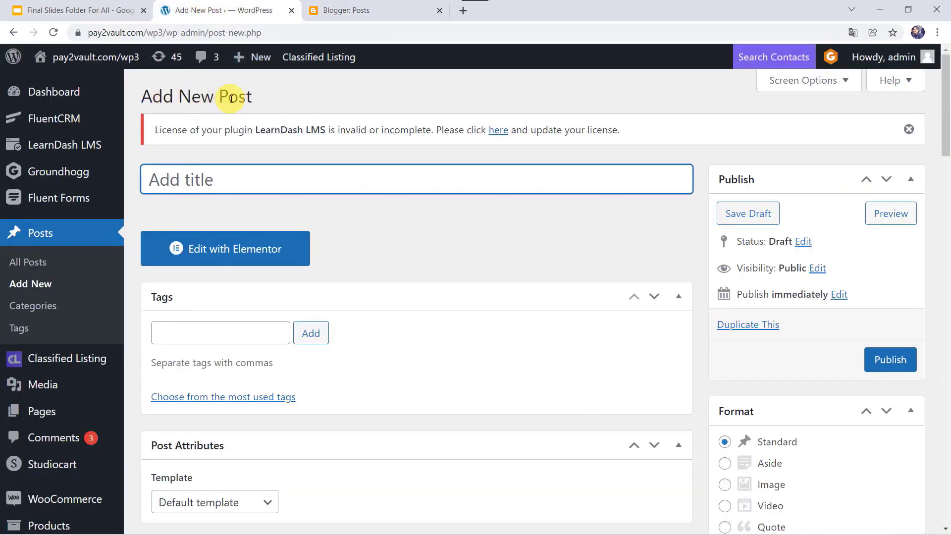
click(357, 10)
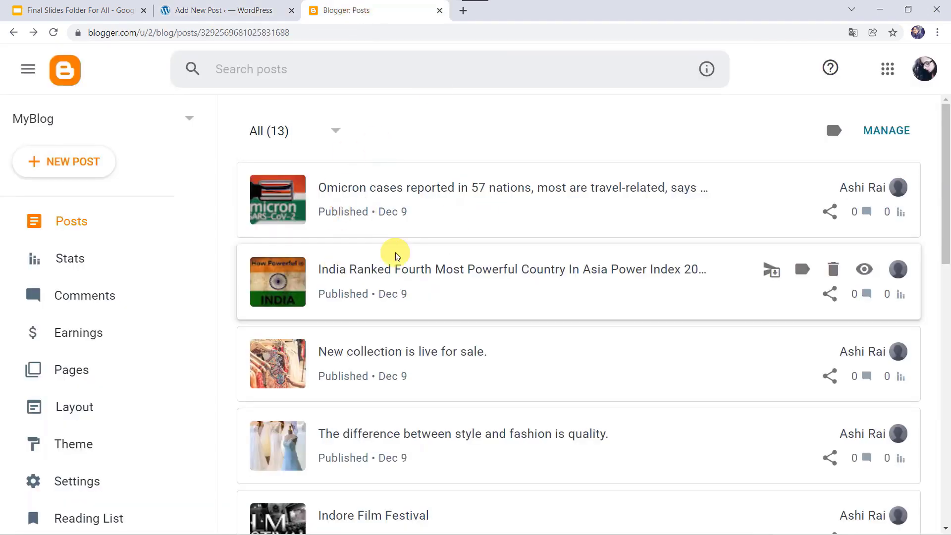
click(251, 20)
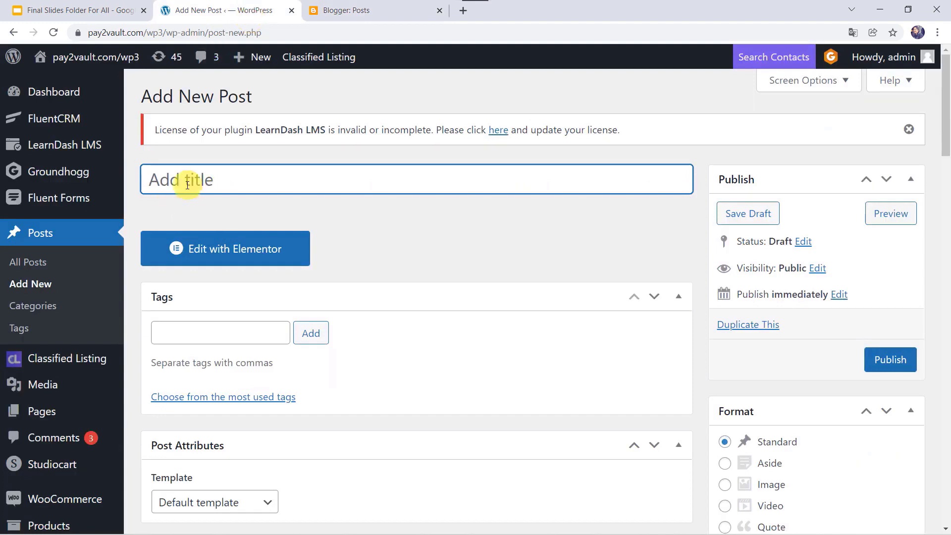
click(210, 179)
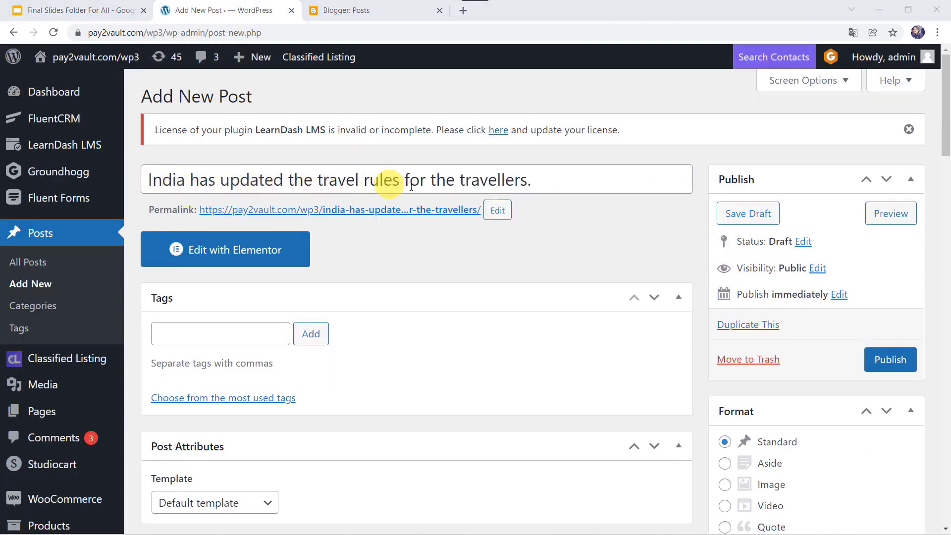
Set the International Arrivals airport photo from the media library as the post's featured image.
scroll(337, 342, down, 8)
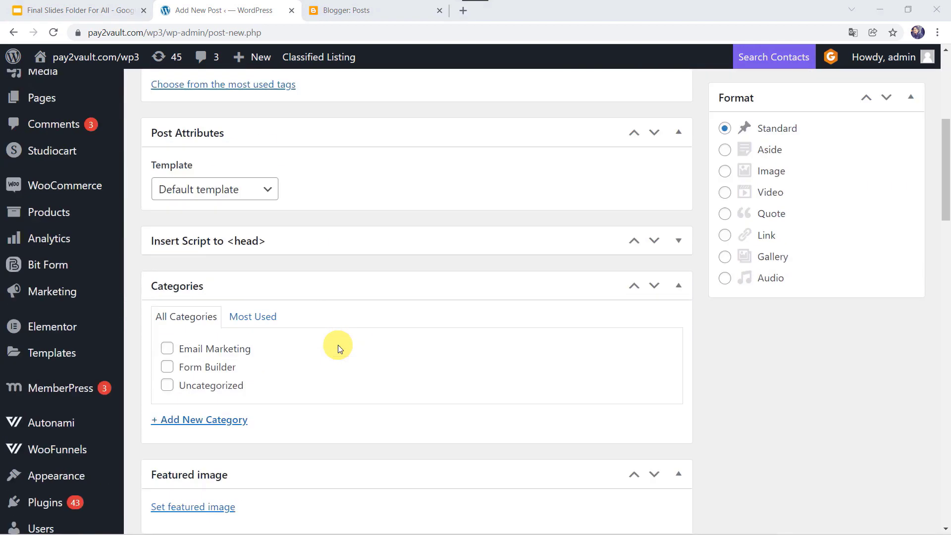
scroll(338, 345, down, 5)
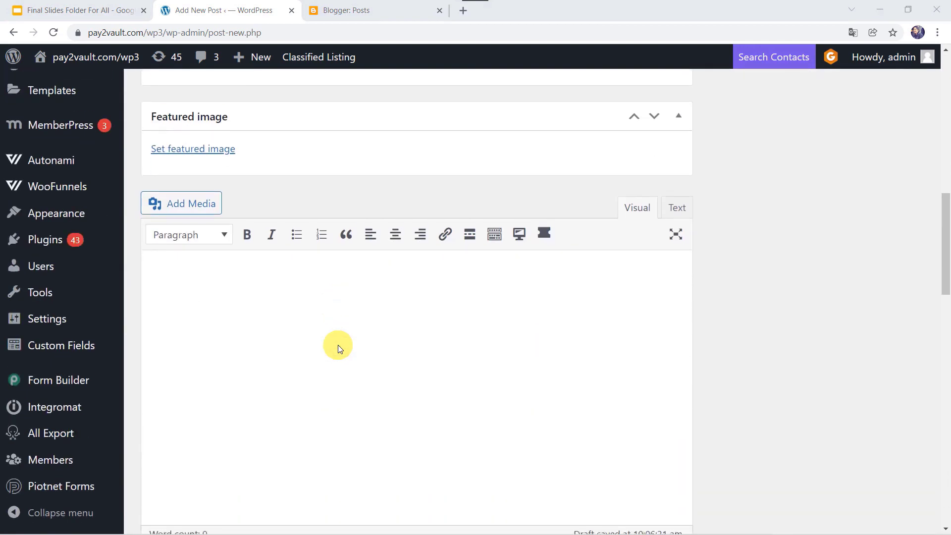
click(186, 151)
click(109, 250)
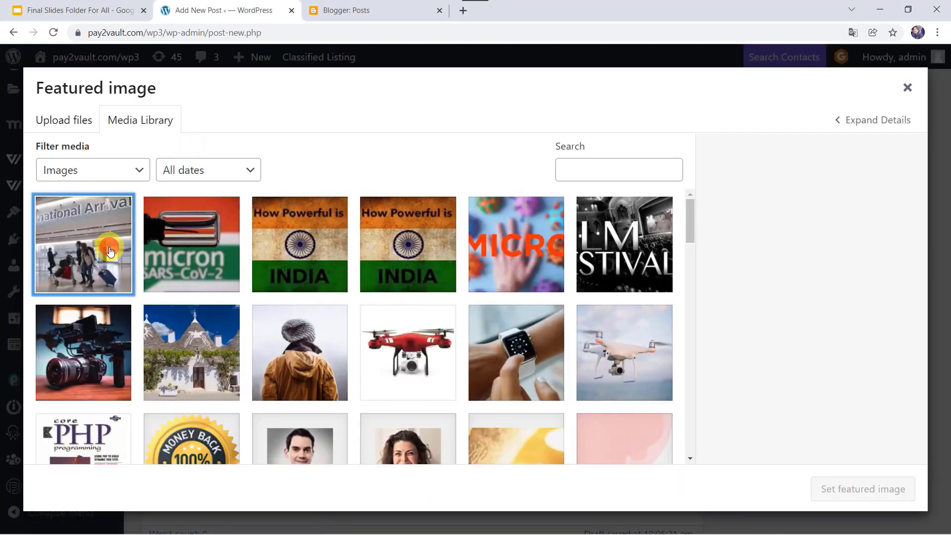
click(860, 490)
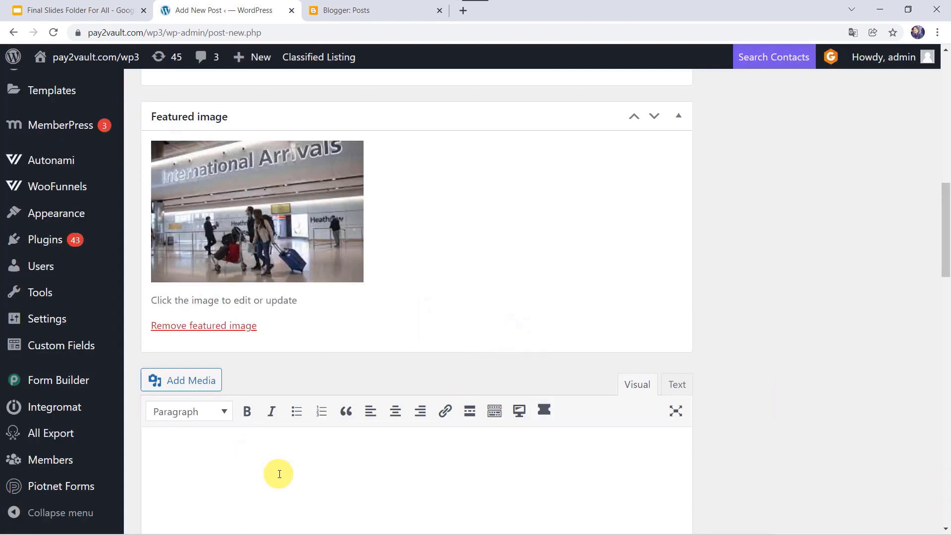
Add the body text "International passengers travelling to India will now need to mandatorily declare their current health status on the Air Suvidha portal" and publish the post.
scroll(270, 470, down, 3)
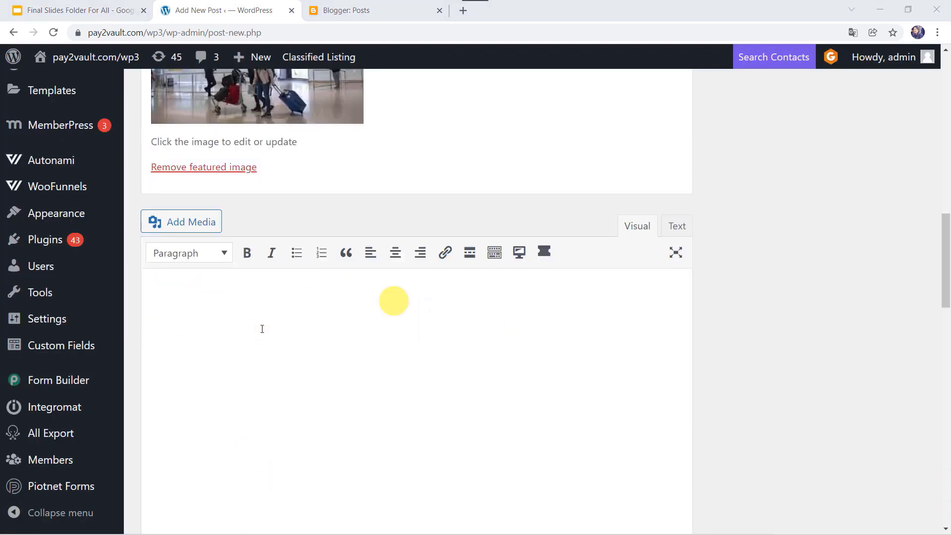
click(174, 290)
text(International passengers travelling to India will now need to mandatorily declare their current health status on the Air Suvidha portal)
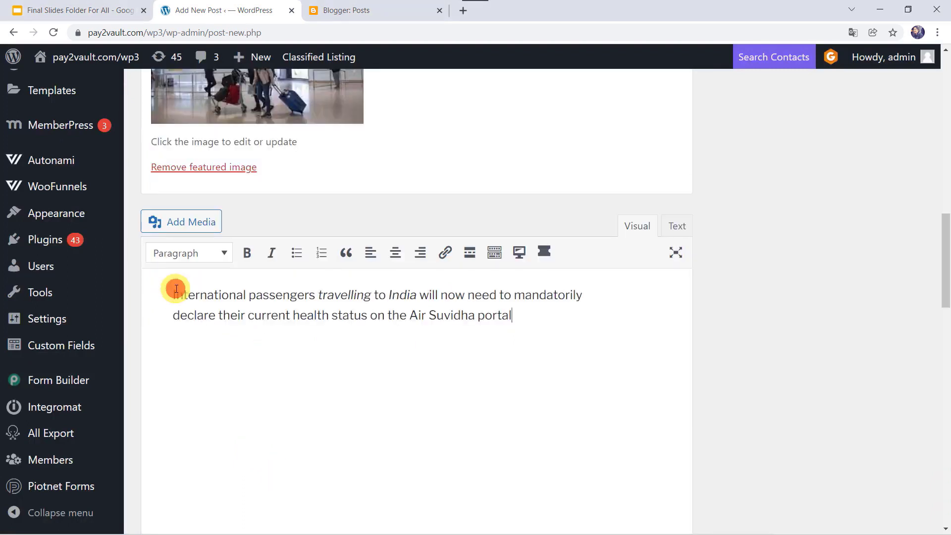
scroll(395, 242, up, 15)
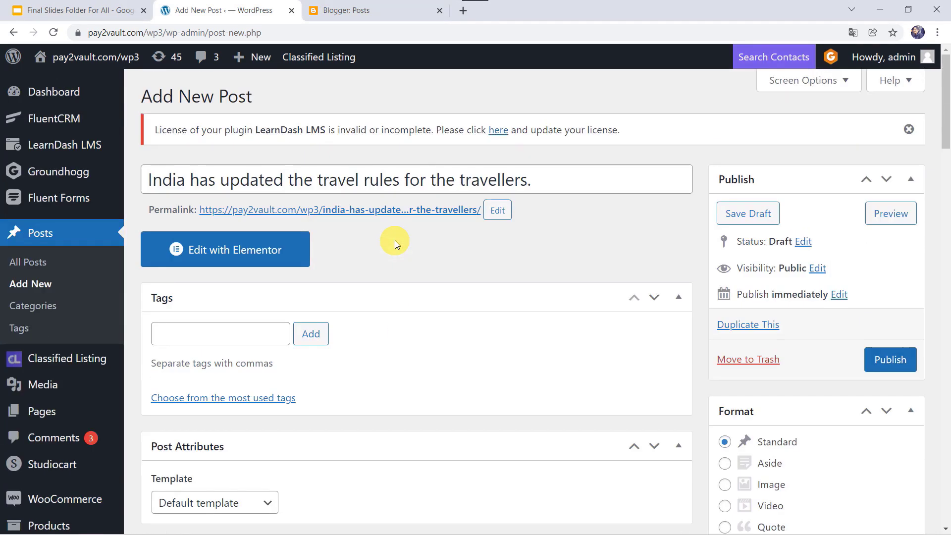
click(877, 359)
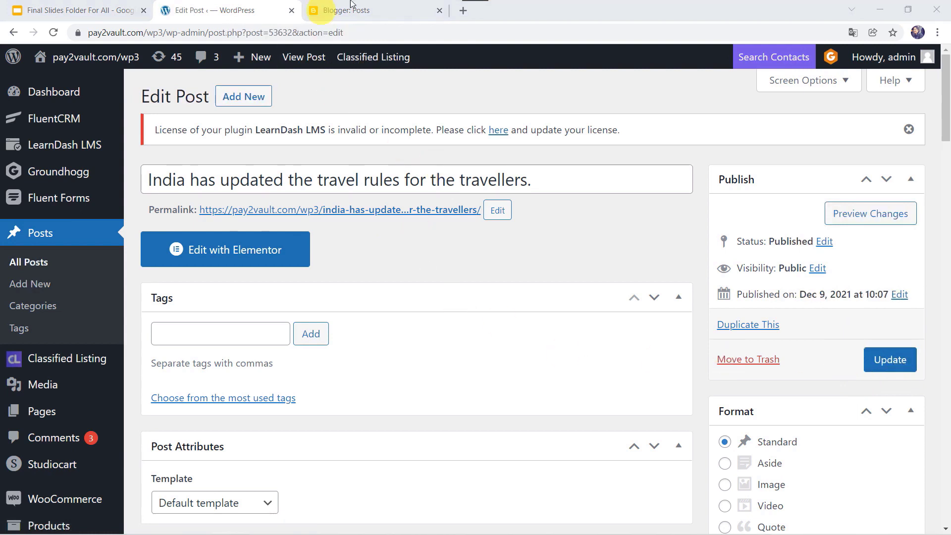
Refresh the Blogger posts list, and view the newly shared travel rules post on the blog against its WordPress original.
click(377, 8)
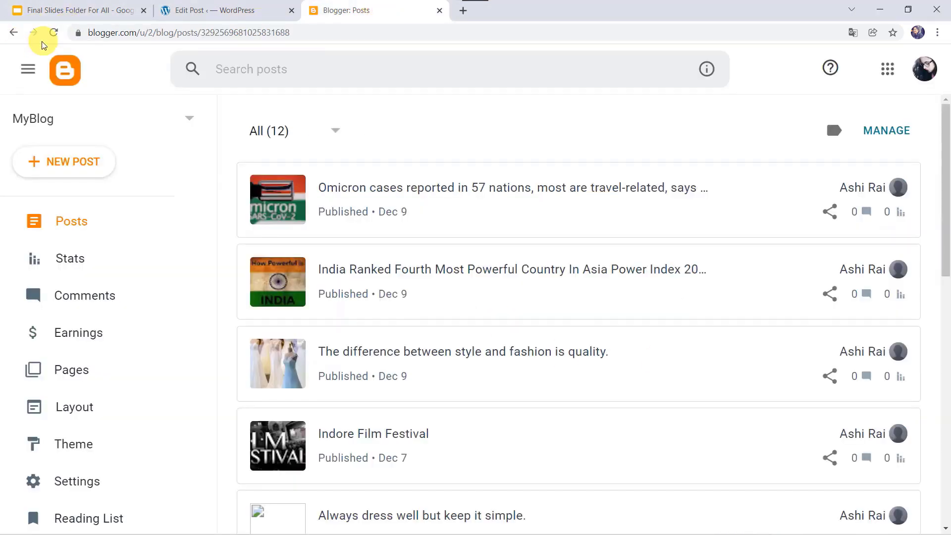
click(54, 33)
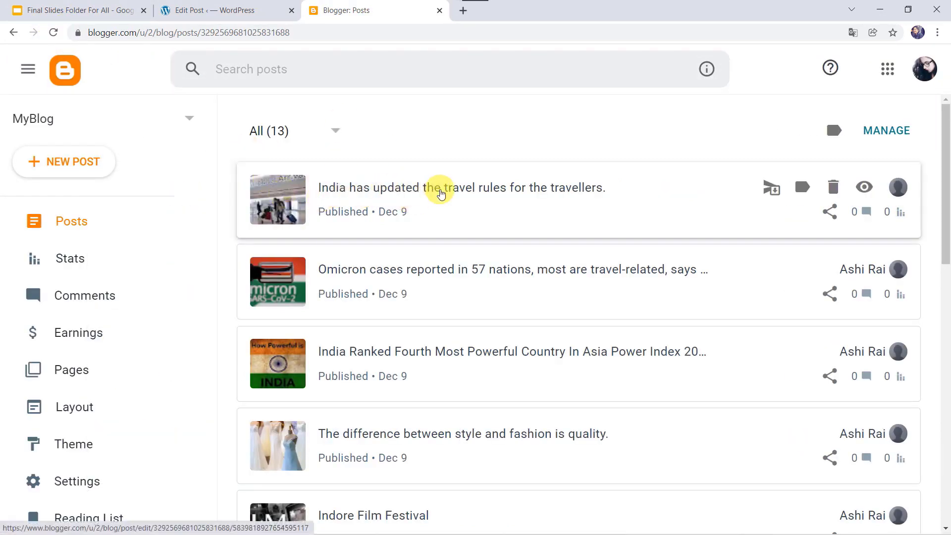
click(864, 187)
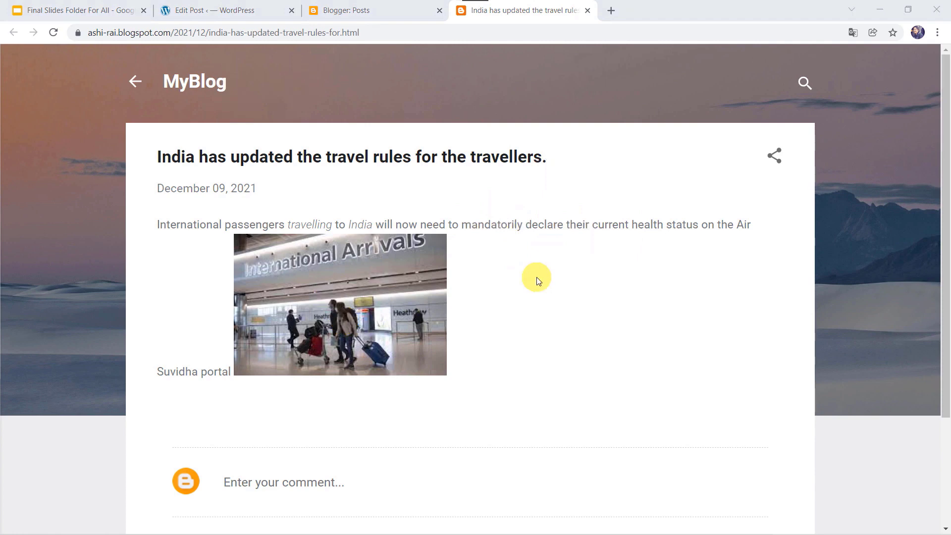
click(238, 9)
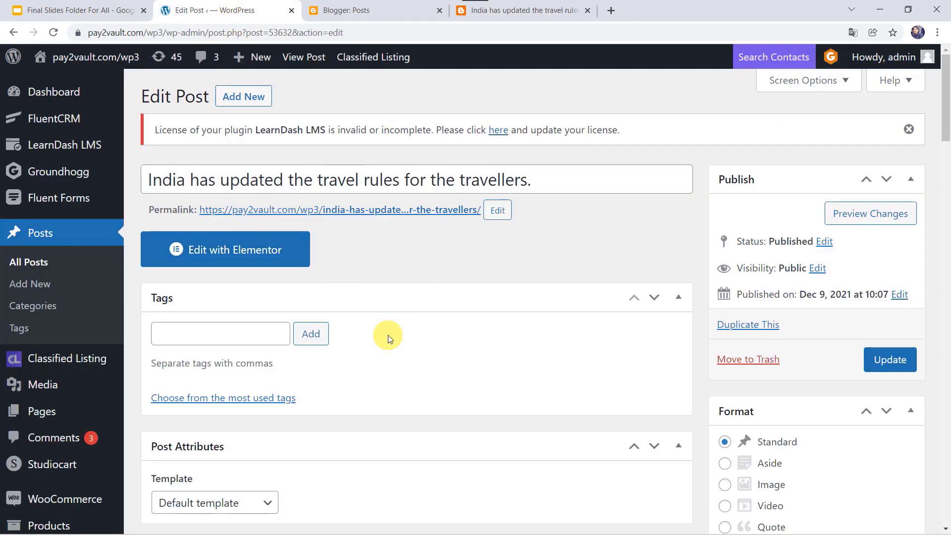
click(521, 15)
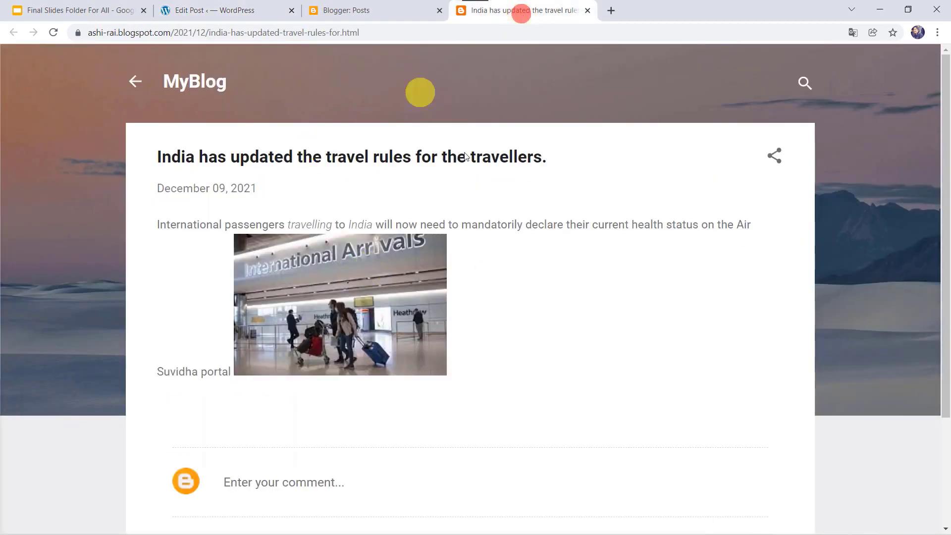
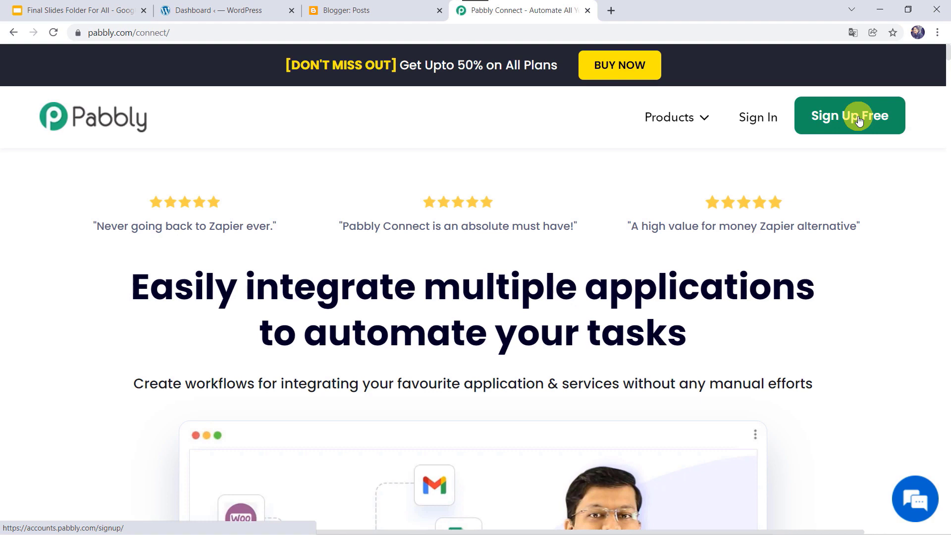
Sign in to Pabbly and create a Pabbly Connect workflow named "How to Publish your Posts from WordPress to Blogger".
click(763, 119)
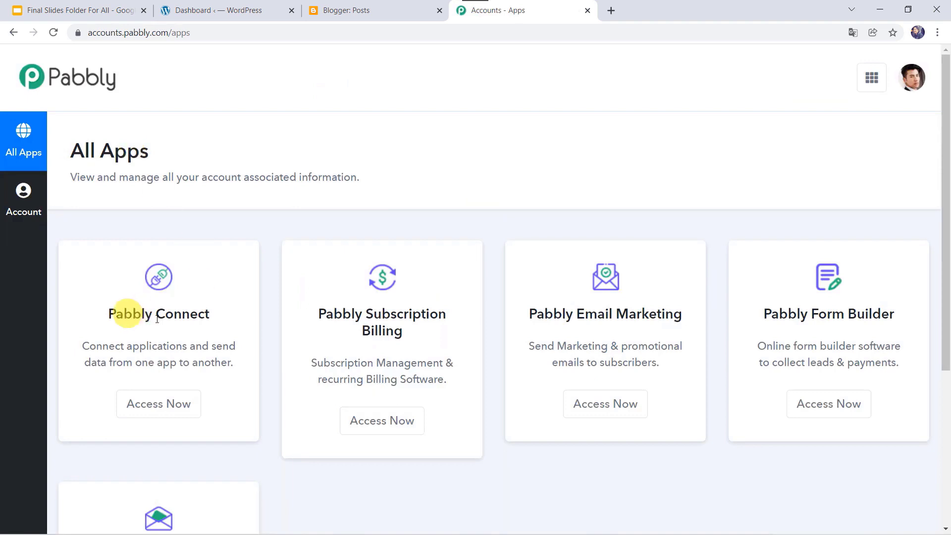
click(157, 408)
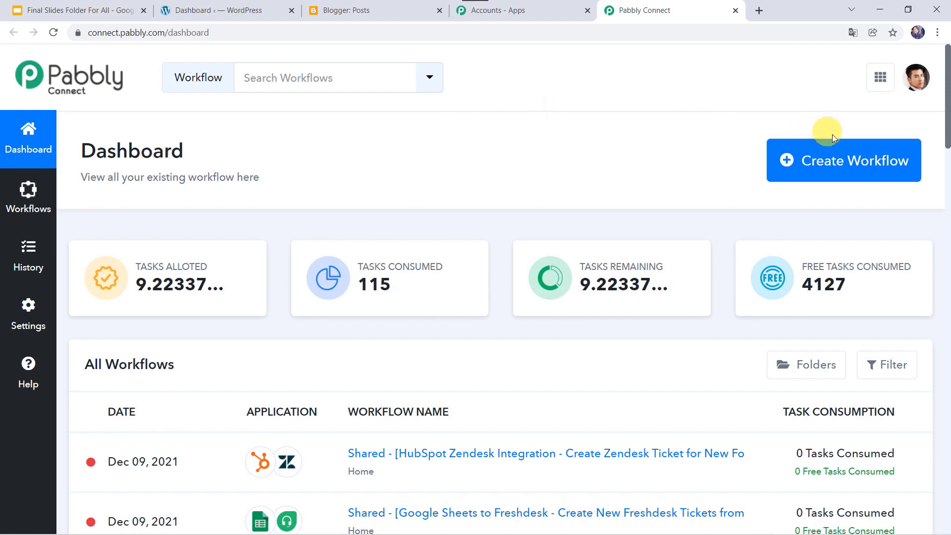
click(828, 163)
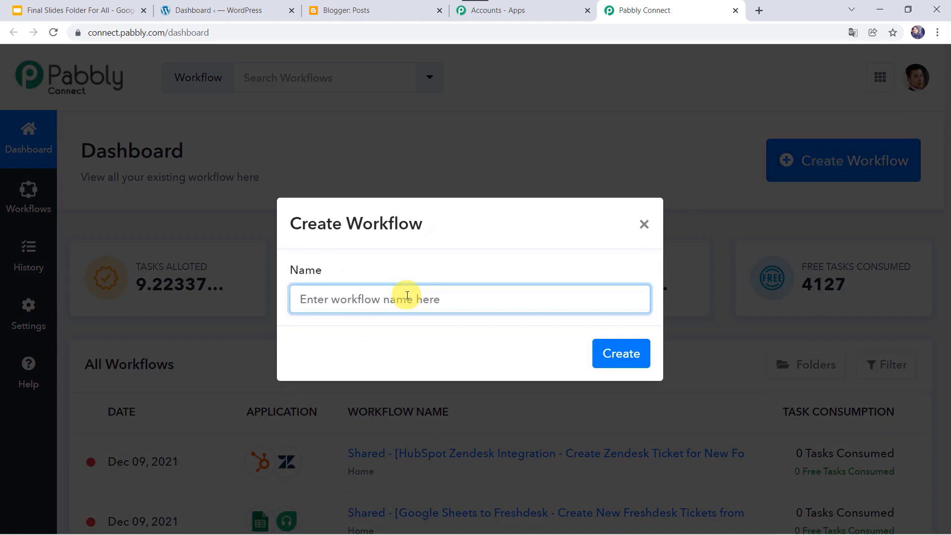
text(How to Publish your Posts  from WordPress to Blogger)
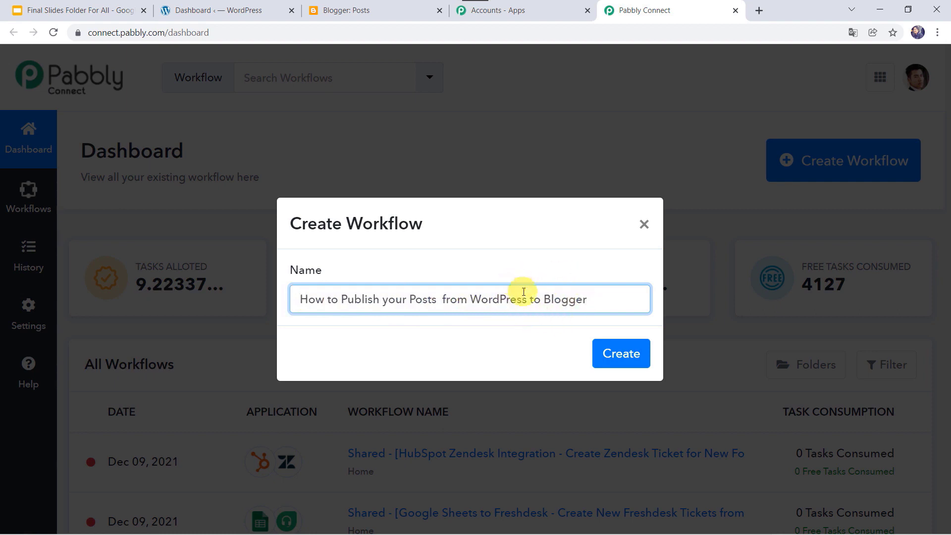
click(629, 354)
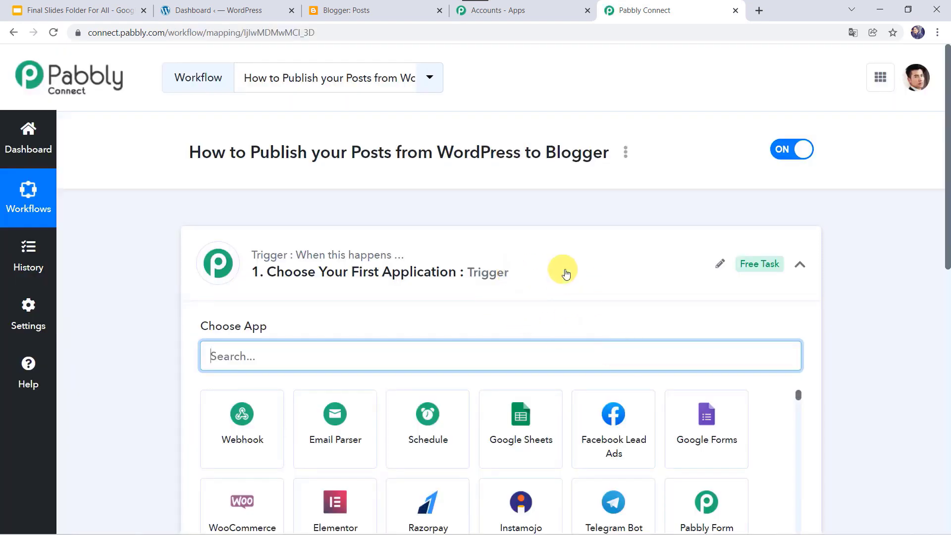
Collapse the trigger section and examine the descriptions of the workflow's trigger and action.
click(522, 262)
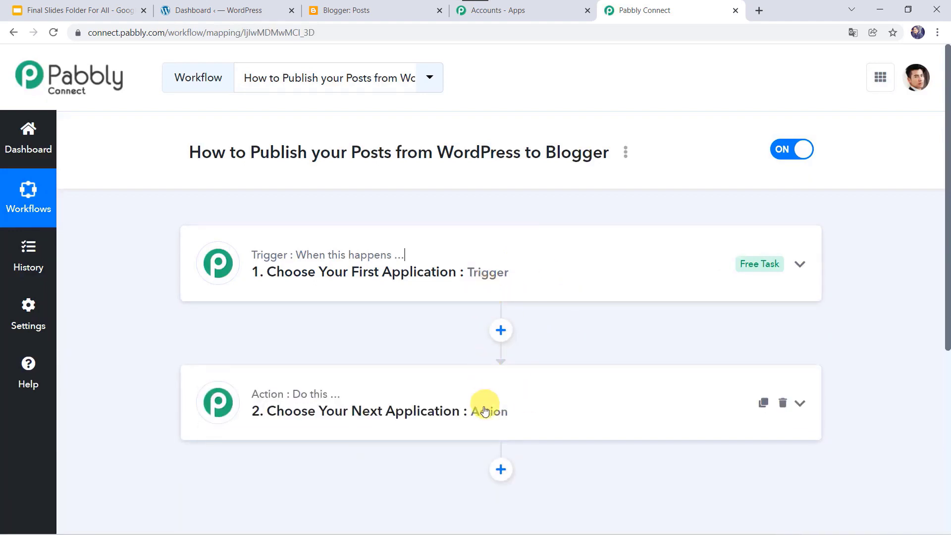
mouse_move(259, 251)
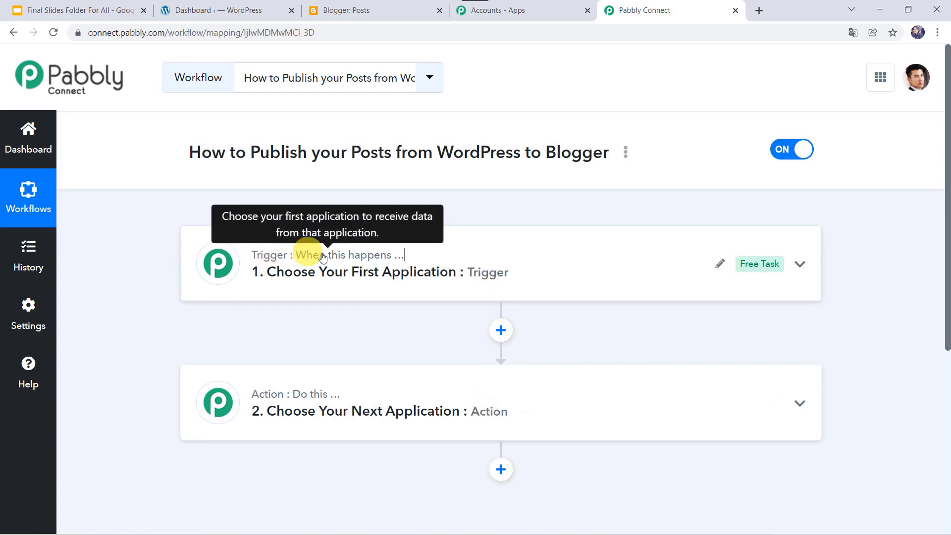
mouse_move(266, 394)
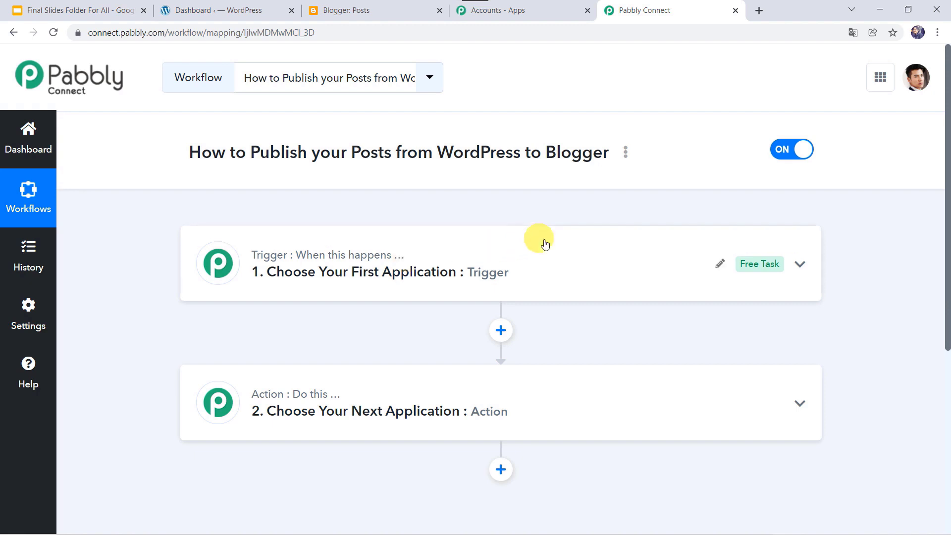
Set the workflow's trigger app to WordPress with the trigger event New Post Published.
click(523, 270)
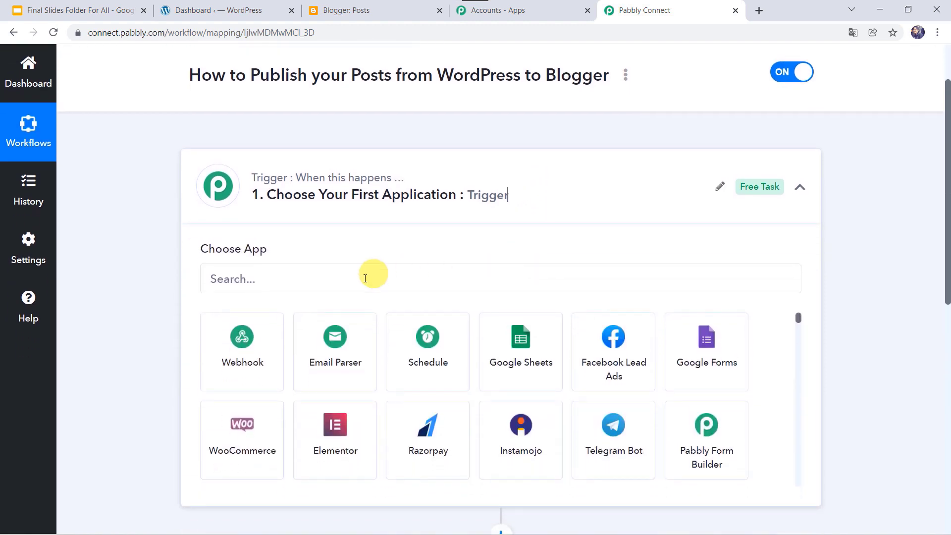
click(357, 280)
text(Wordp)
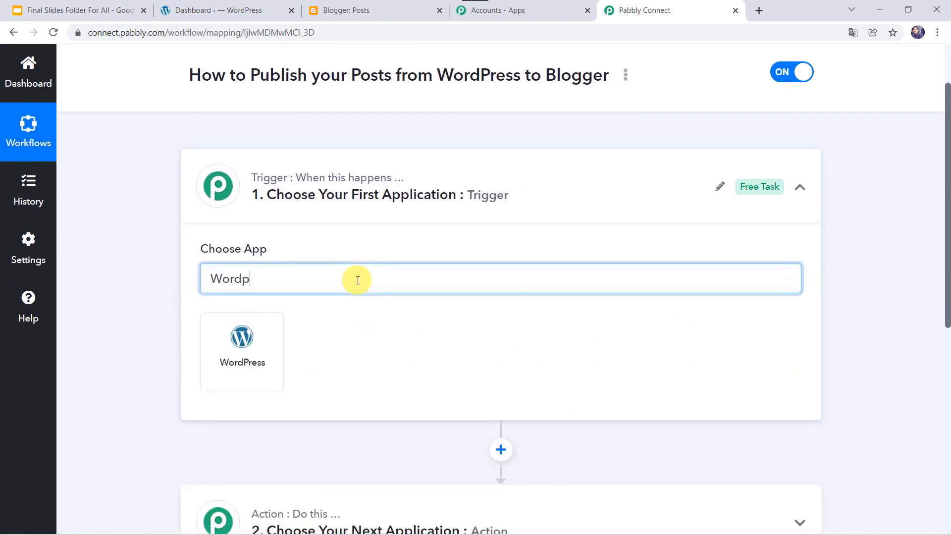
click(263, 362)
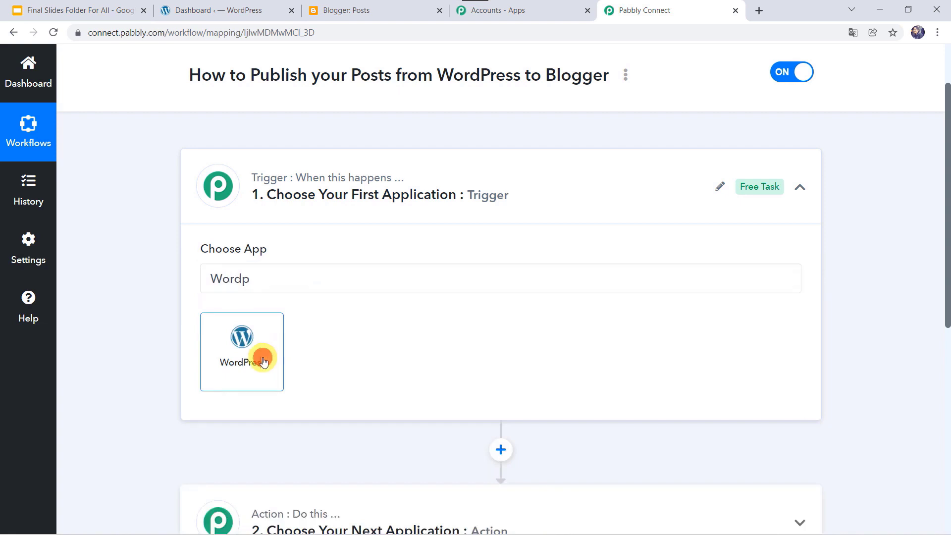
click(253, 346)
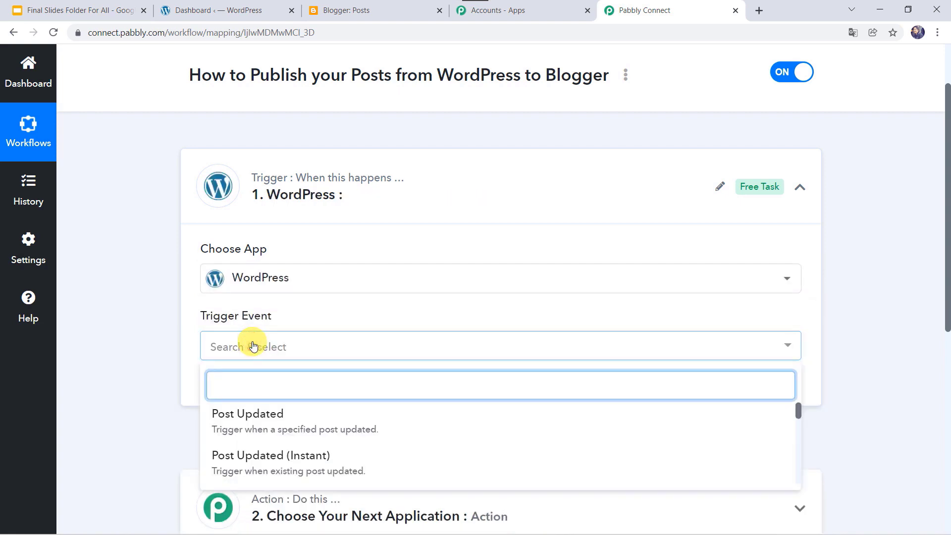
text(new po)
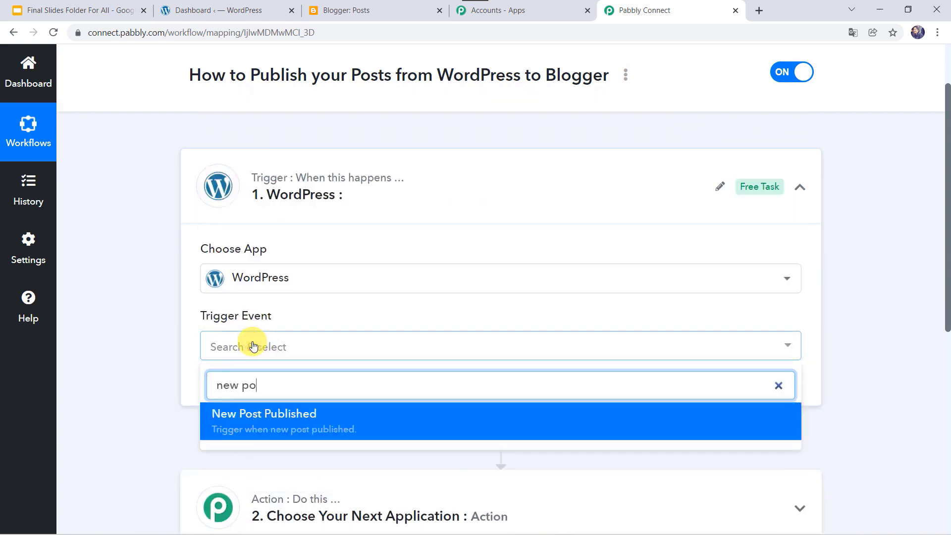
click(267, 430)
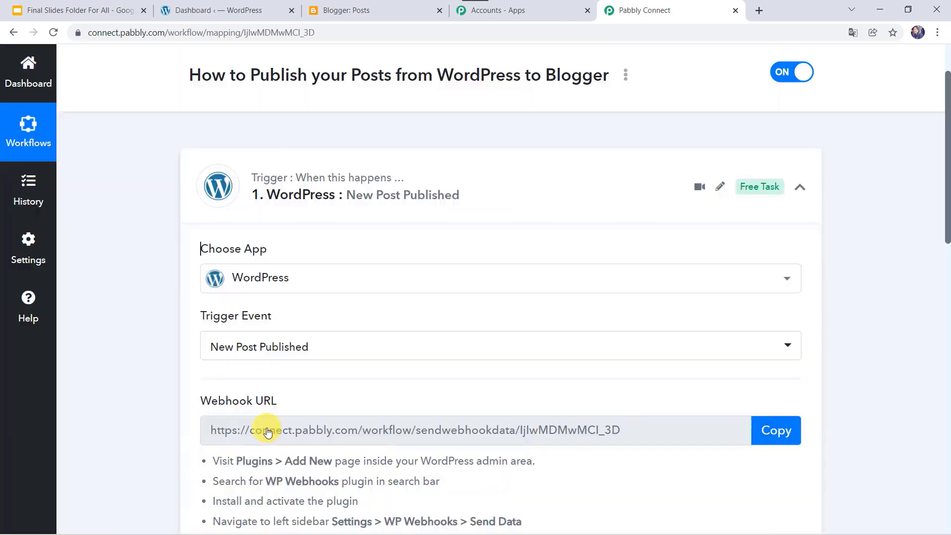
Read the trigger's webhook instructions, and open the WP Webhooks settings in the WordPress admin site.
scroll(288, 389, down, 4)
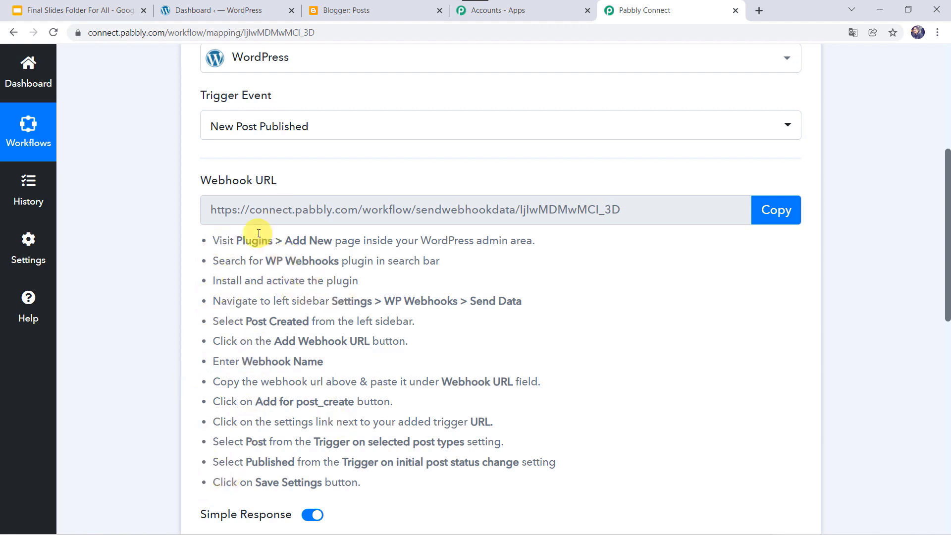
click(229, 6)
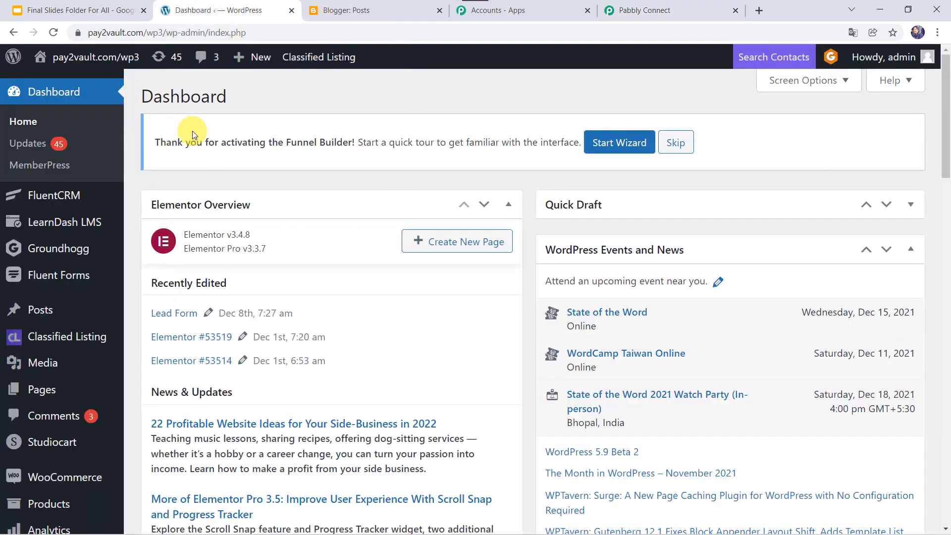
scroll(54, 366, down, 6)
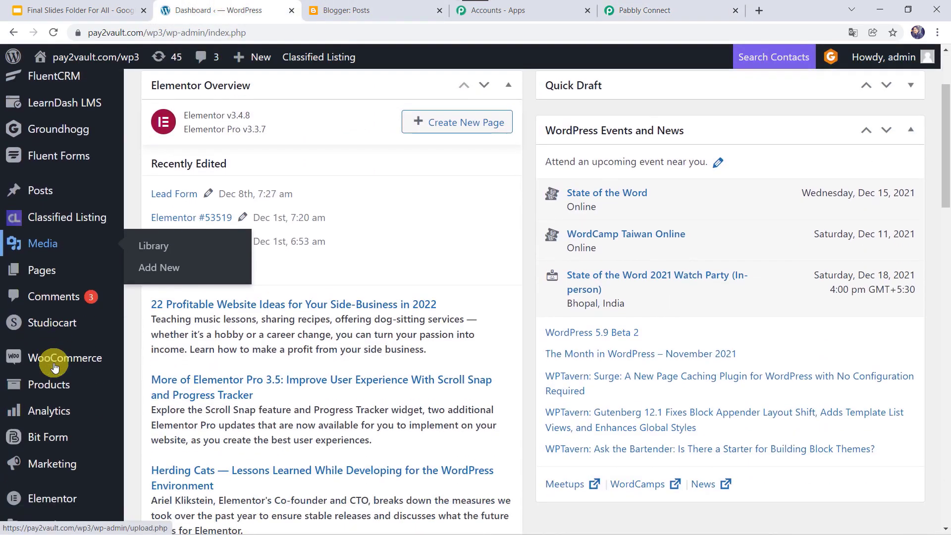
scroll(53, 366, down, 3)
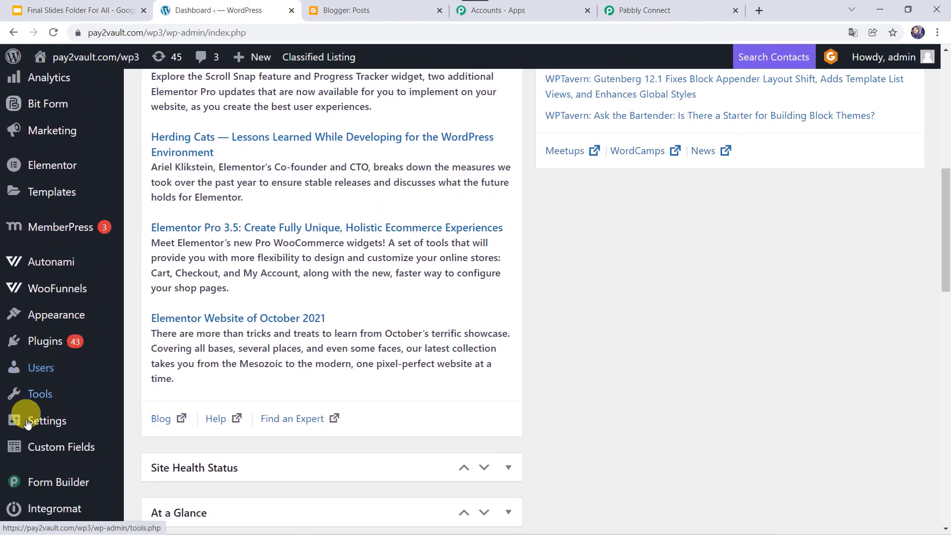
mouse_move(52, 431)
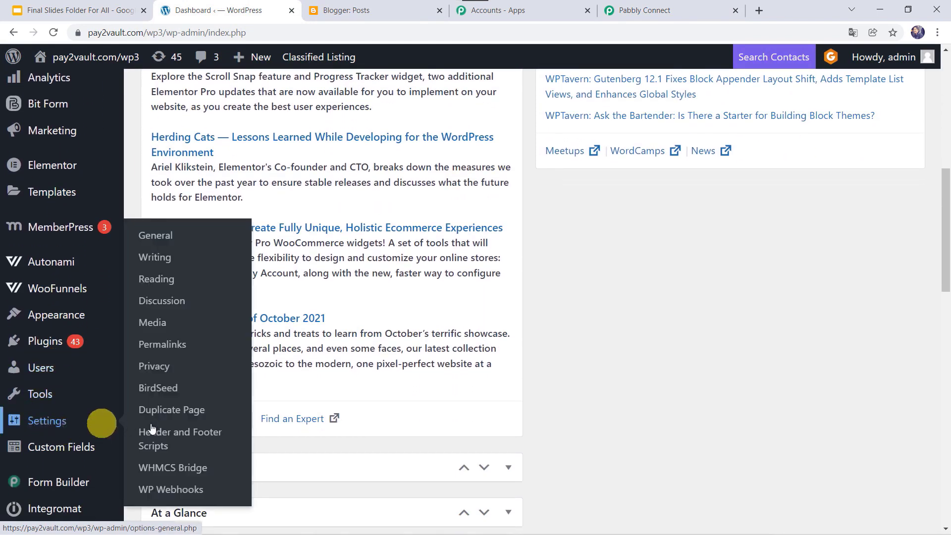
click(185, 494)
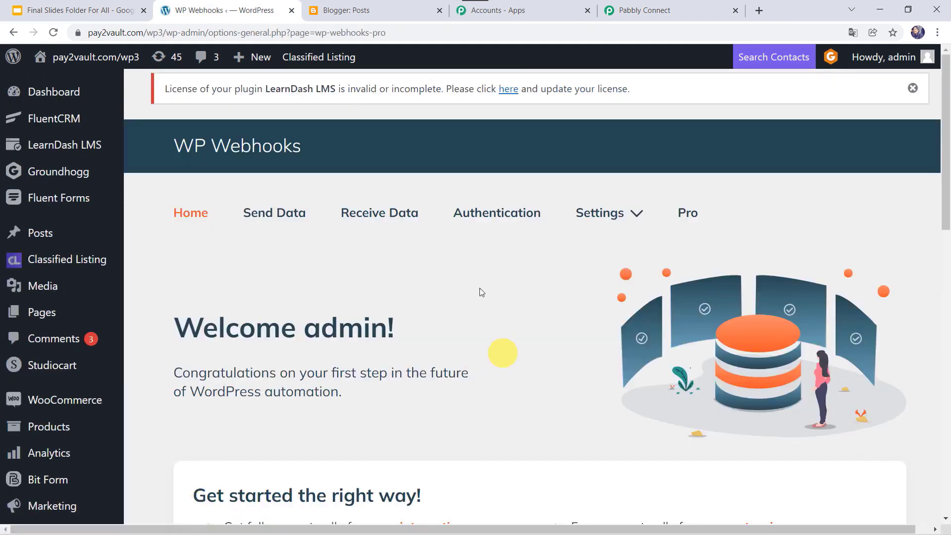
Show the Post created trigger among the Send Data webhooks.
click(281, 216)
scroll(281, 215, down, 6)
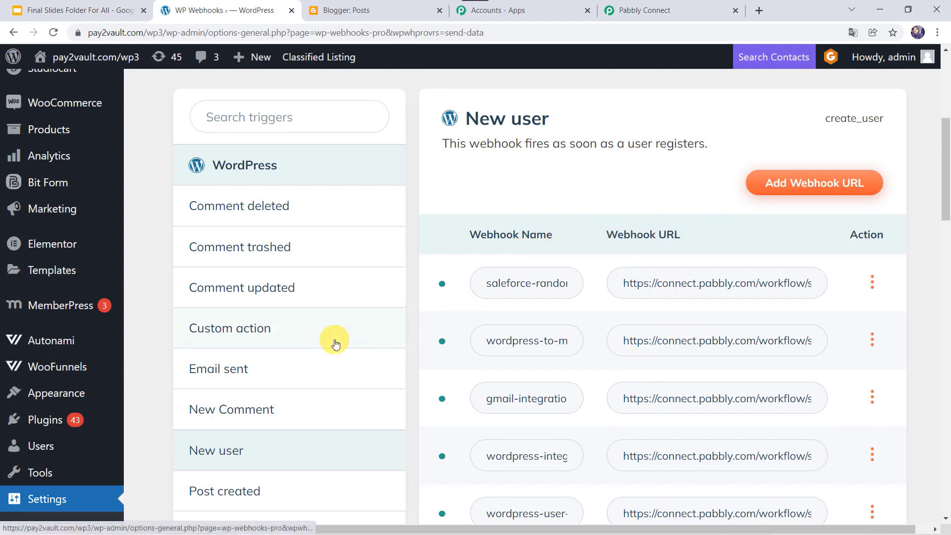
scroll(334, 343, down, 2)
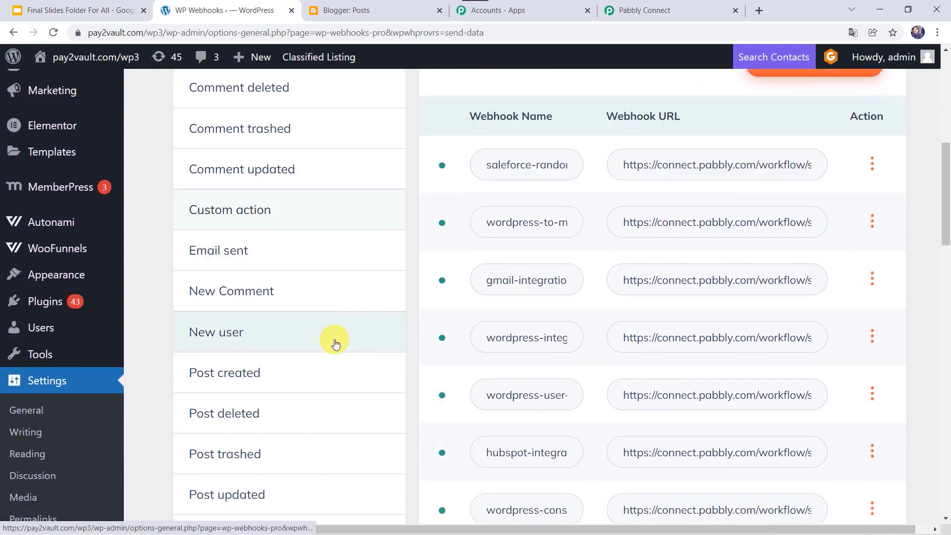
click(249, 378)
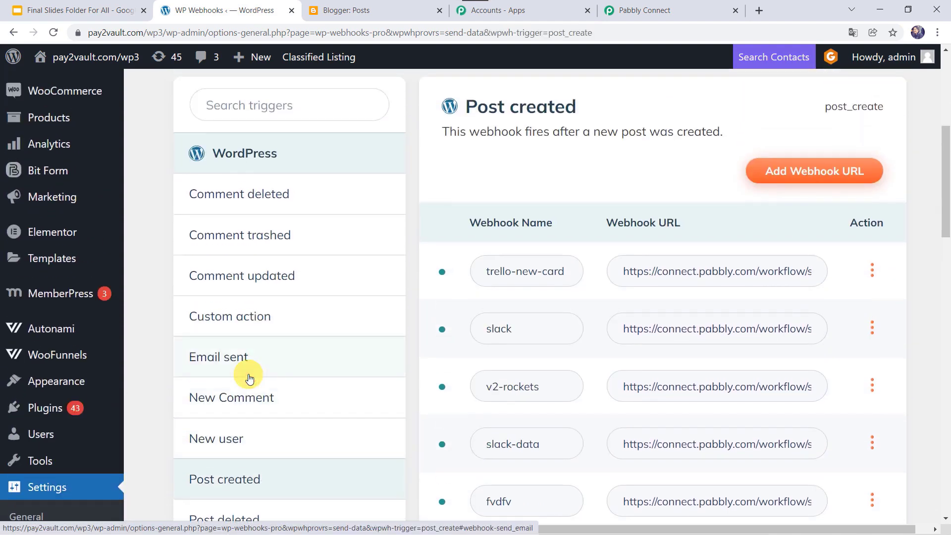
Start adding a webhook URL for the Post created trigger with the webhook name "Blogger Integration".
click(838, 177)
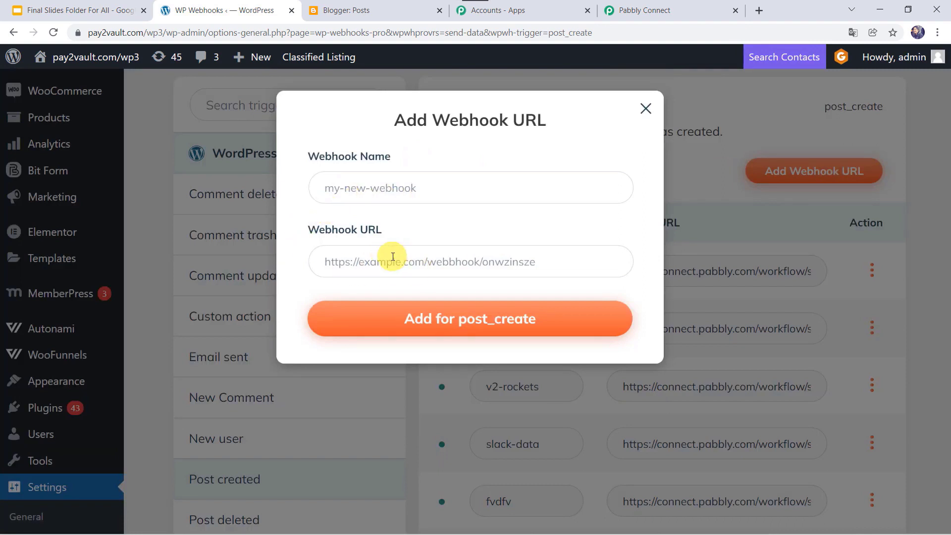
click(387, 188)
text(Blogger Integration)
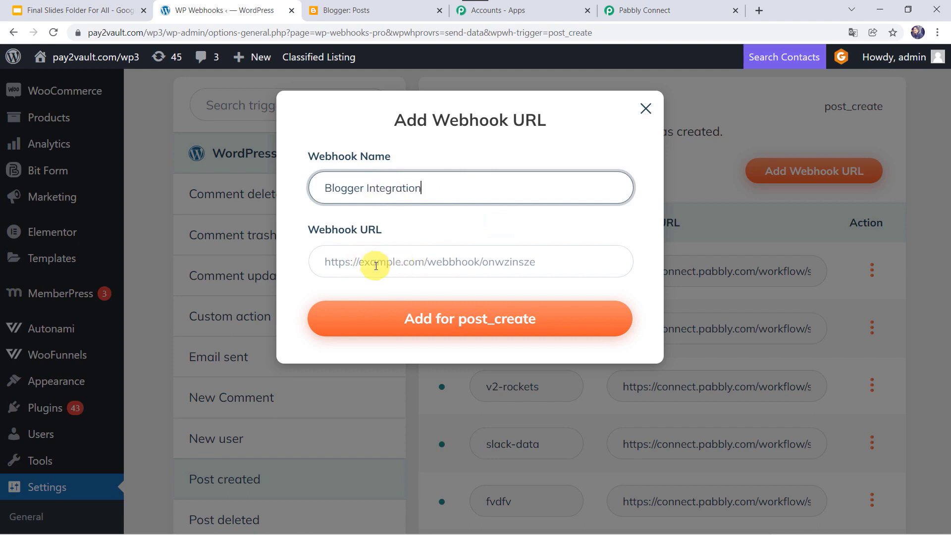
Copy the webhook URL from the Pabbly Connect workflow and add it in WordPress as the Blogger Integration webhook for post_create.
click(663, 11)
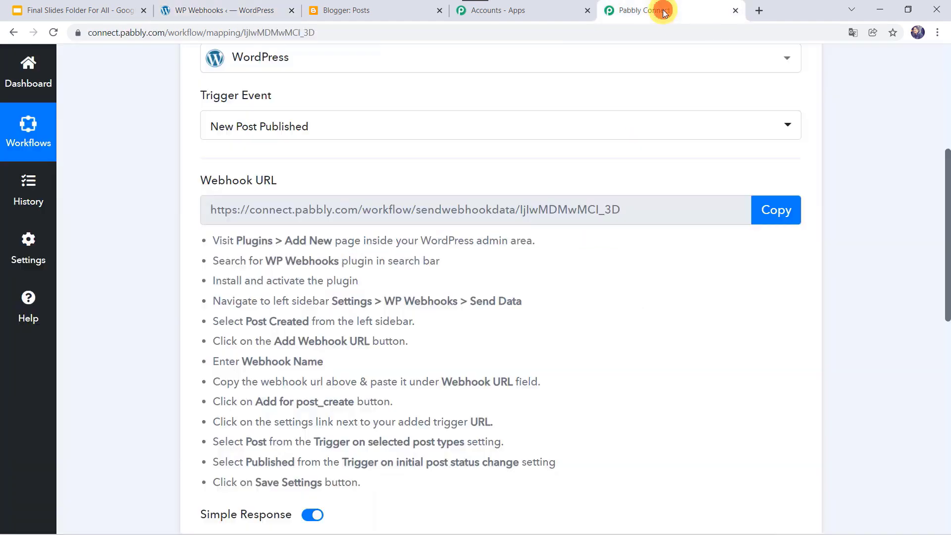
click(780, 216)
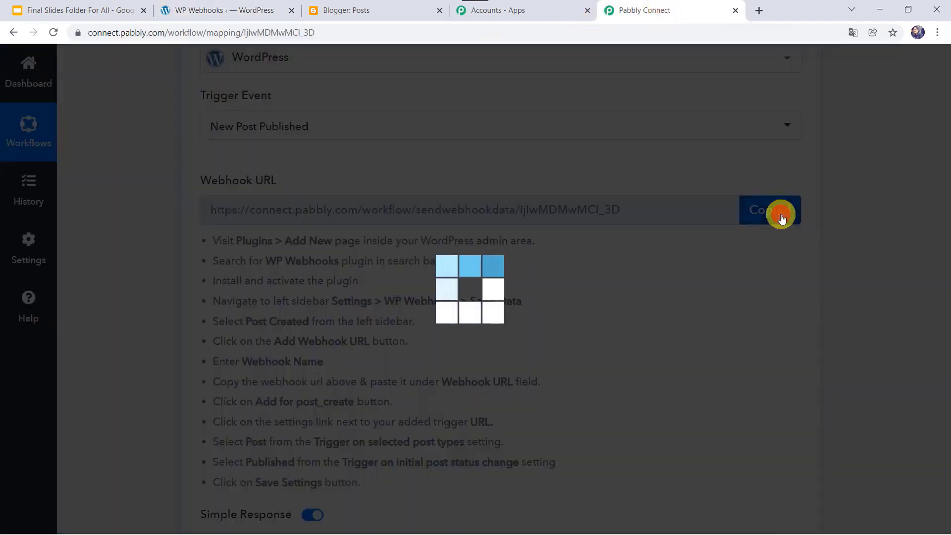
click(246, 5)
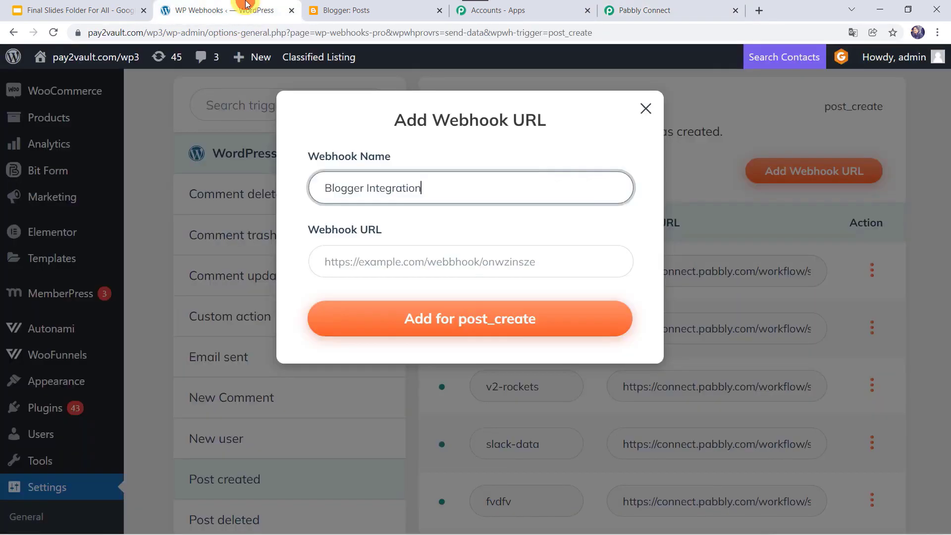
right_click(372, 261)
click(409, 363)
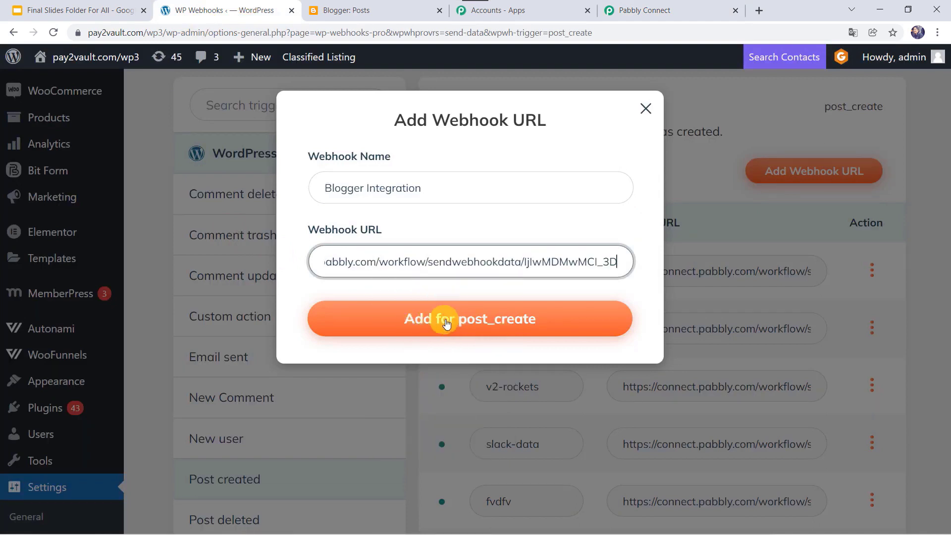
click(507, 321)
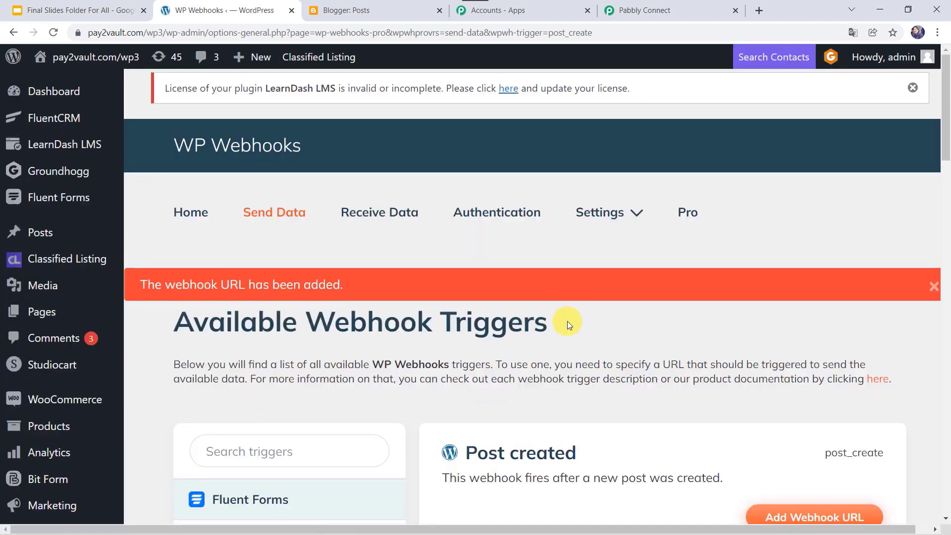
Set the blogger-integration webhook to trigger on post type Post and initial post status Published, and save the settings.
scroll(567, 321, down, 5)
scroll(570, 272, down, 4)
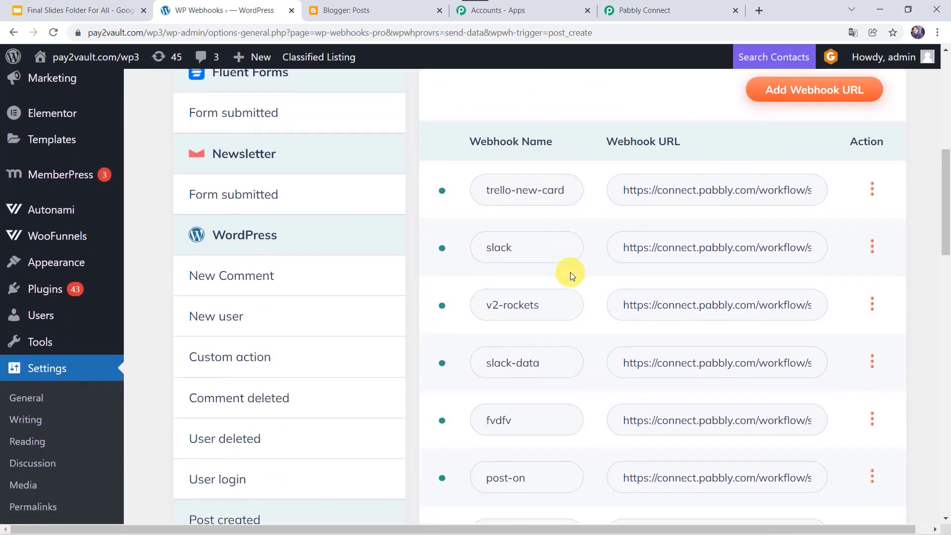
scroll(546, 391, down, 15)
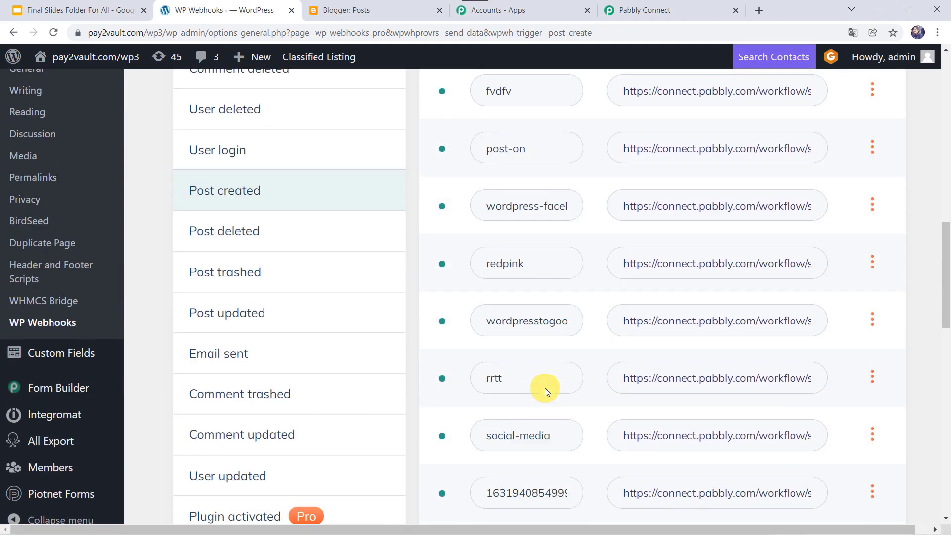
scroll(545, 391, down, 6)
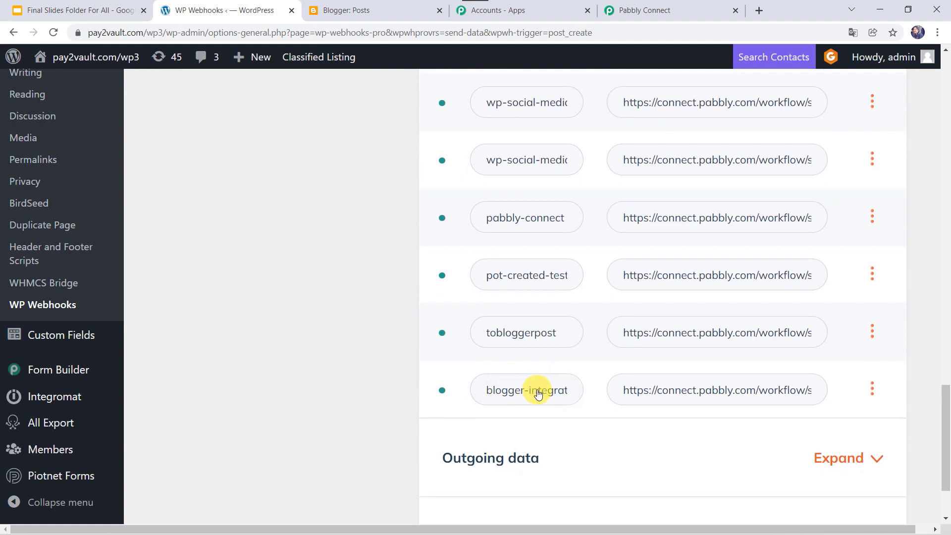
click(872, 391)
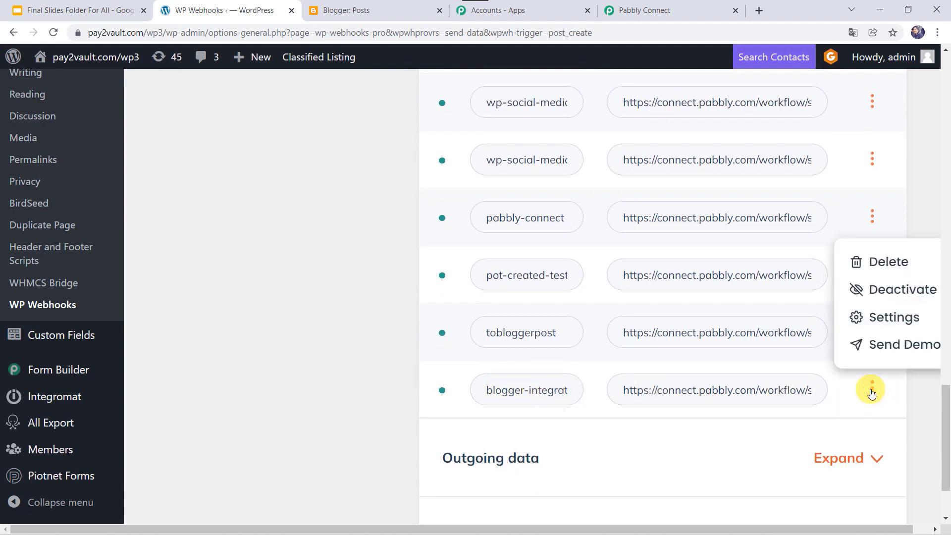
click(886, 319)
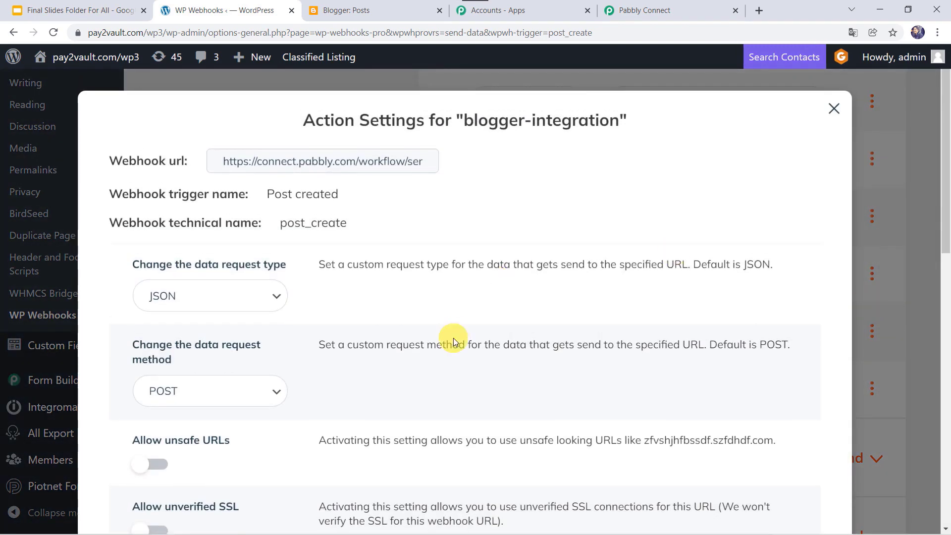
scroll(453, 338, down, 6)
scroll(454, 338, down, 6)
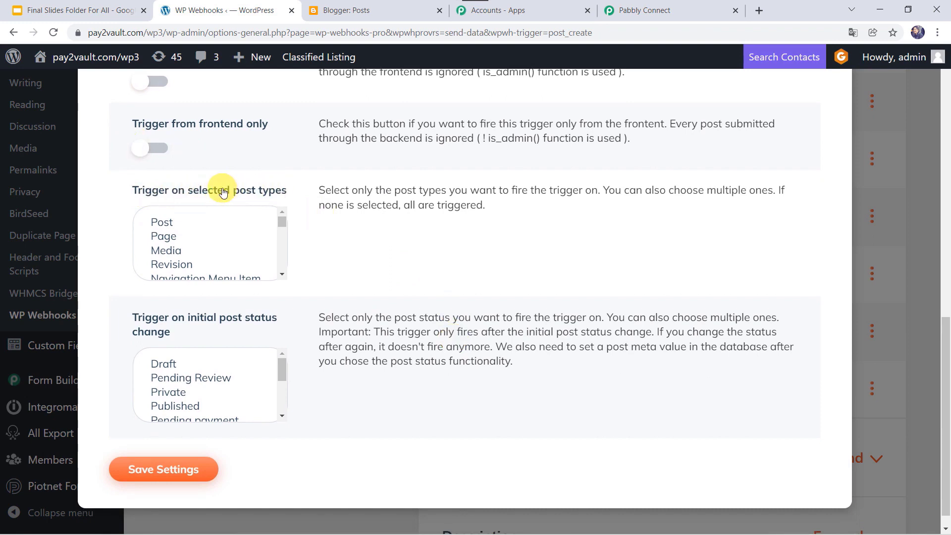
click(168, 223)
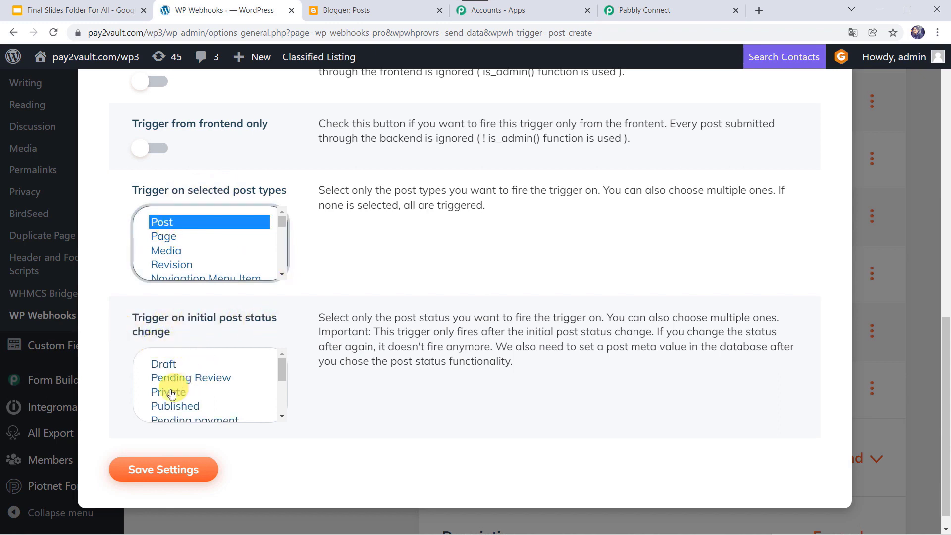
click(176, 408)
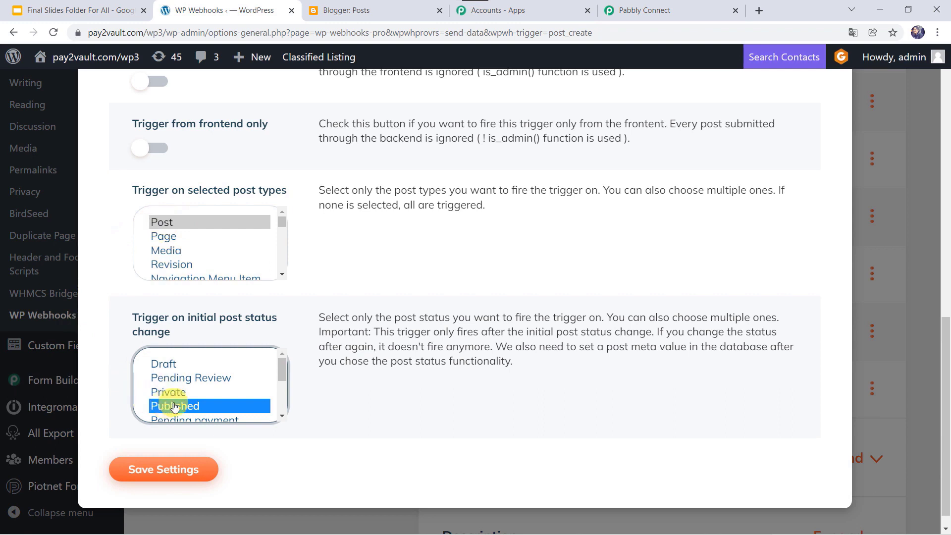
click(156, 474)
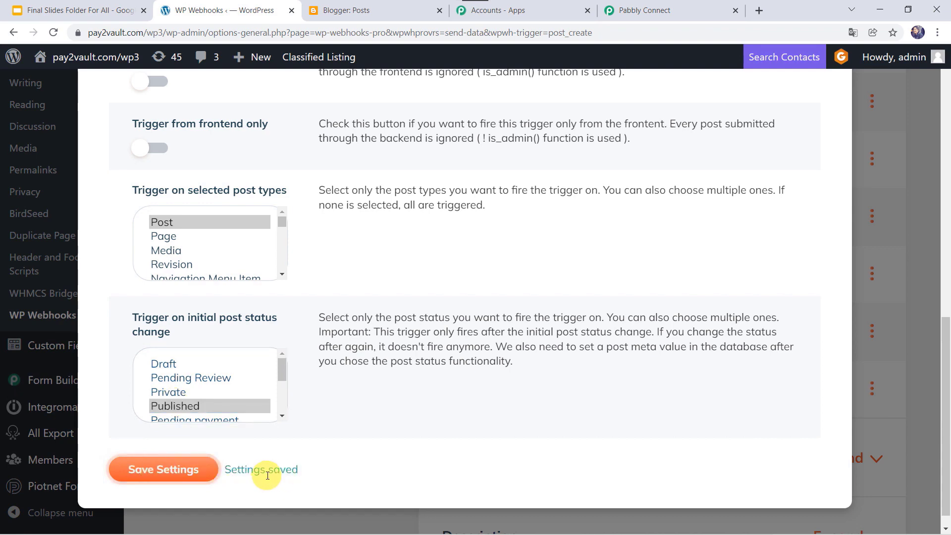
Check the trigger's webhook response status in Pabbly Connect, and return to WordPress to close the webhook settings.
click(654, 14)
scroll(484, 422, down, 5)
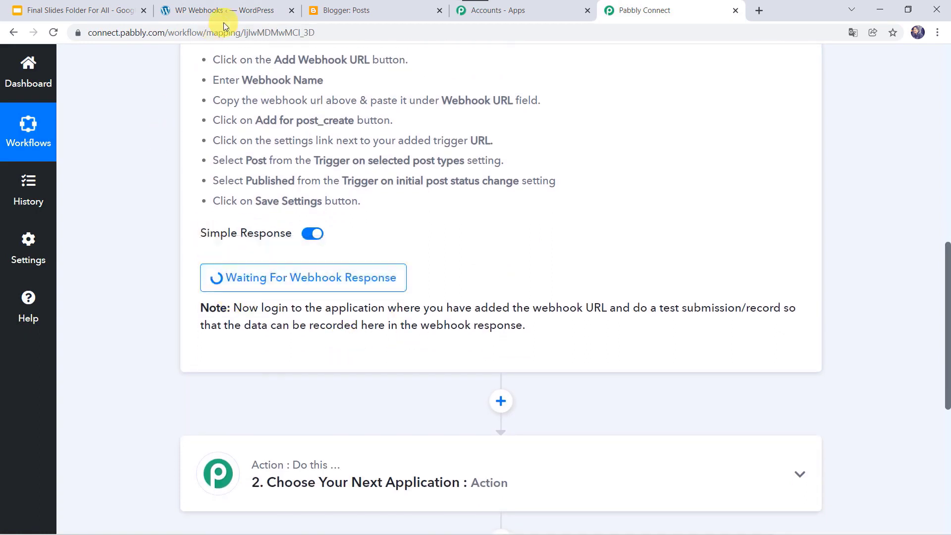
click(237, 9)
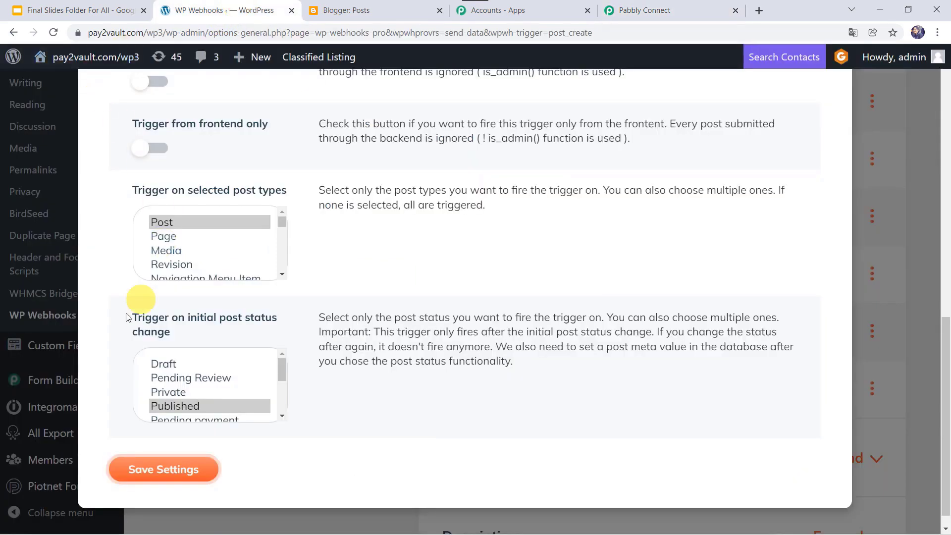
scroll(460, 266, up, 12)
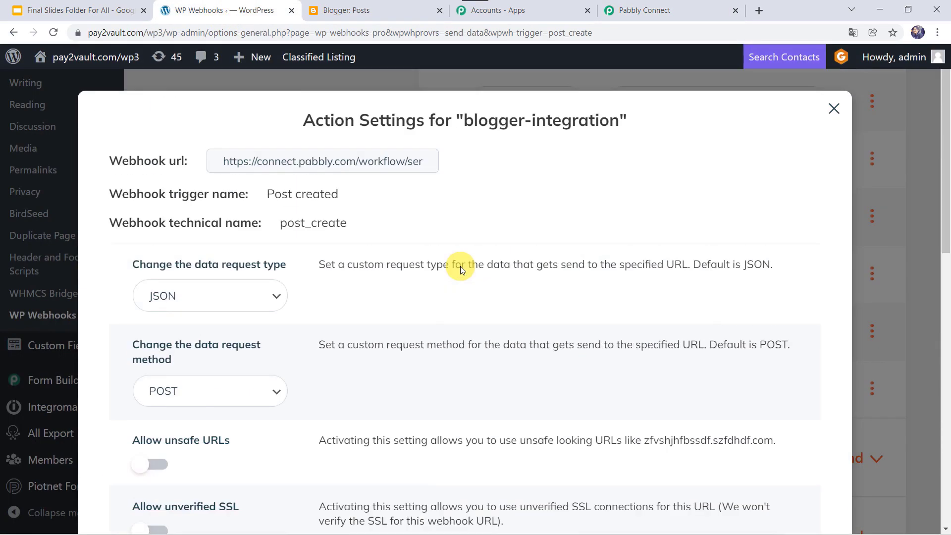
click(835, 113)
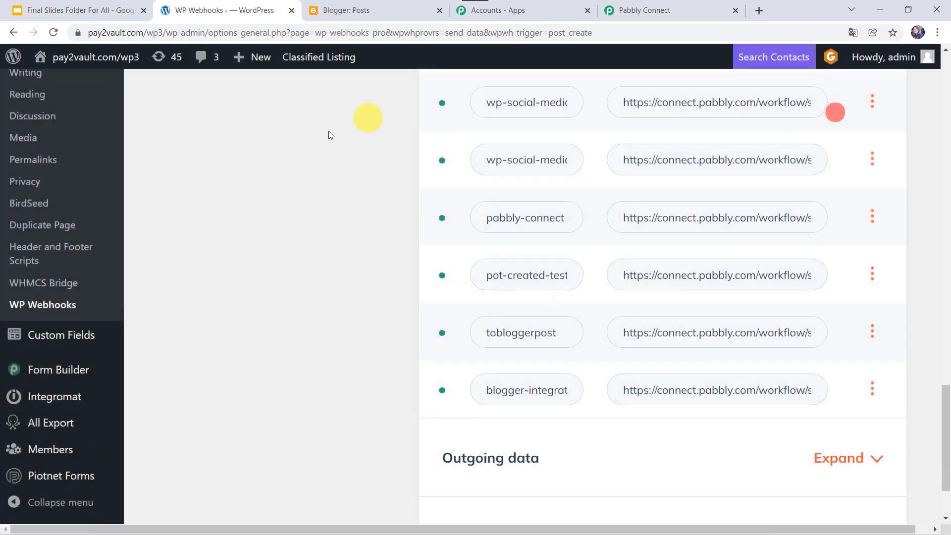
Create a new WordPress post titled "India Ranked Fourth Most Powerful Country In Asia Power Index 2021".
scroll(51, 225, up, 6)
scroll(51, 226, up, 15)
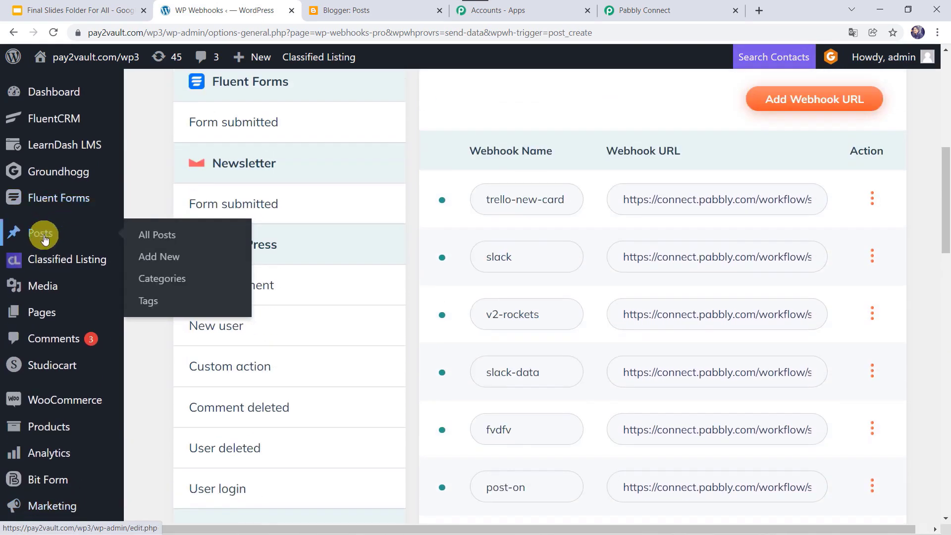
click(169, 258)
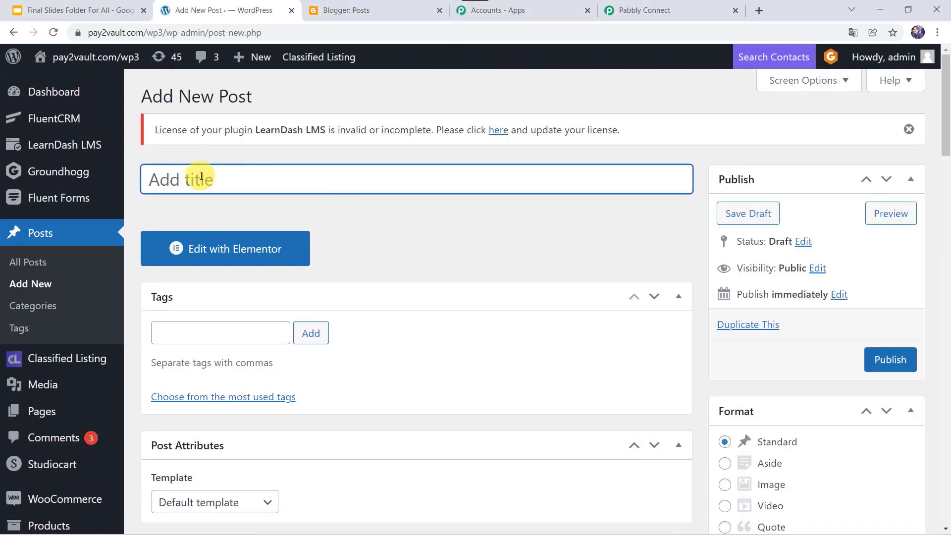
key(ctrl+v)
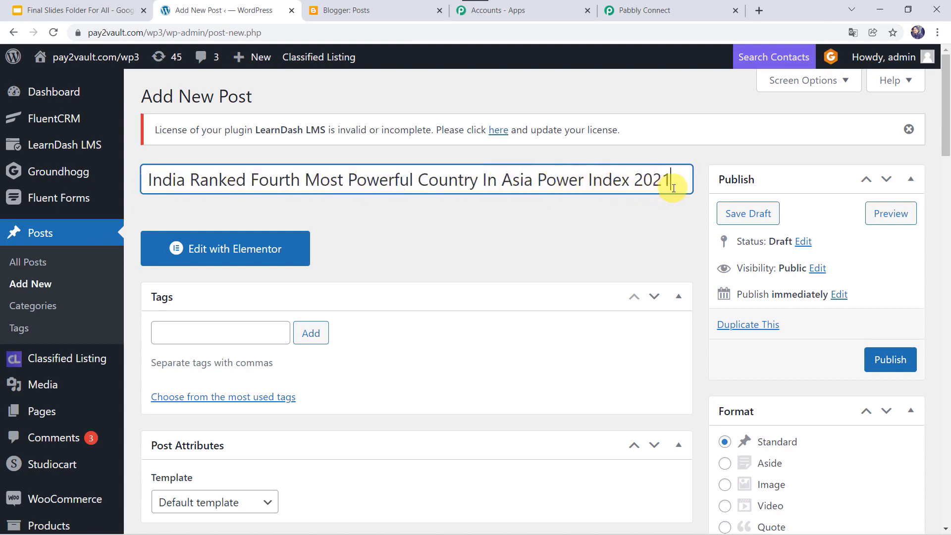
Set India-as-Powerful-Country-1.jpg from the media library as the post's featured image.
scroll(407, 328, down, 9)
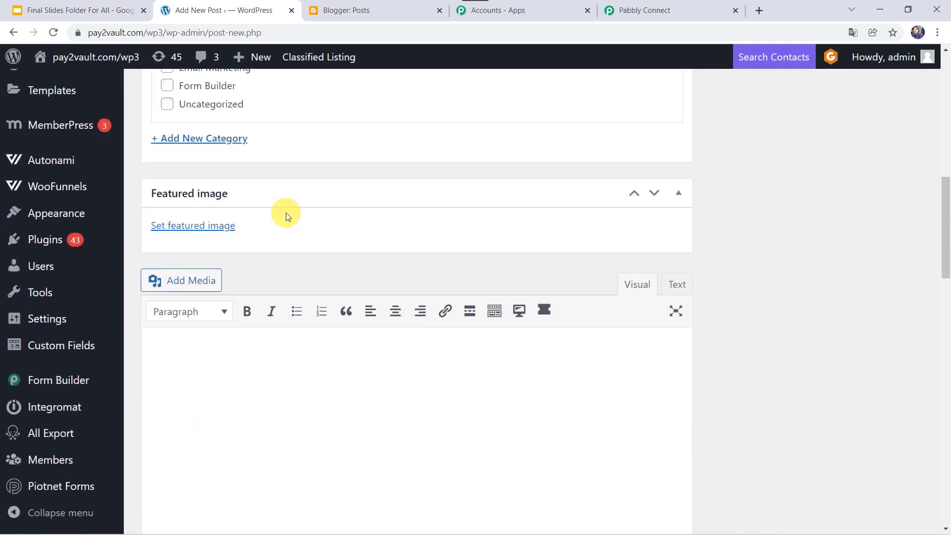
click(177, 229)
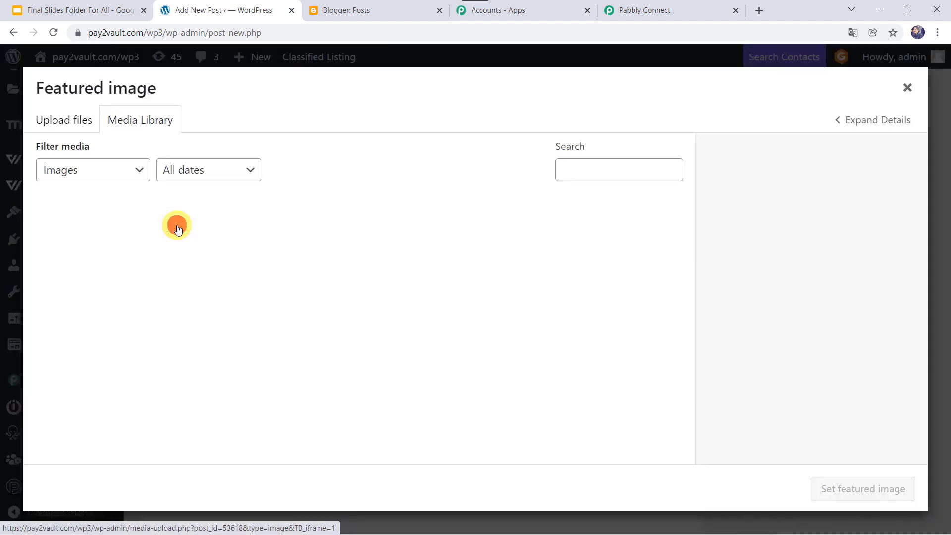
click(63, 127)
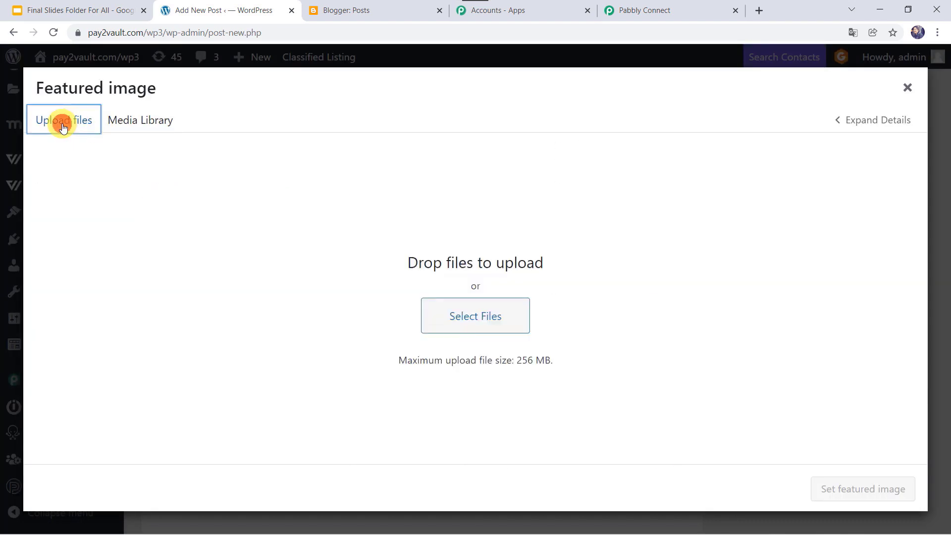
click(131, 123)
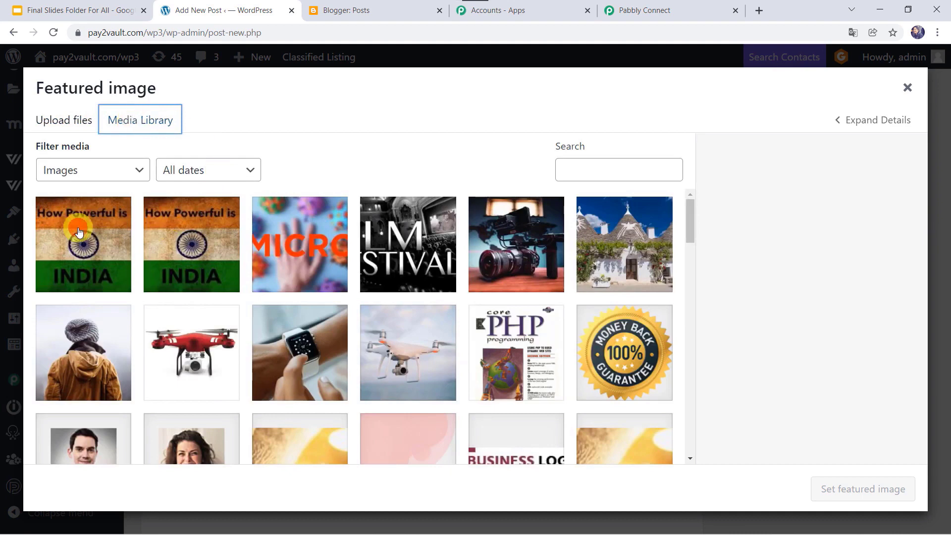
click(78, 230)
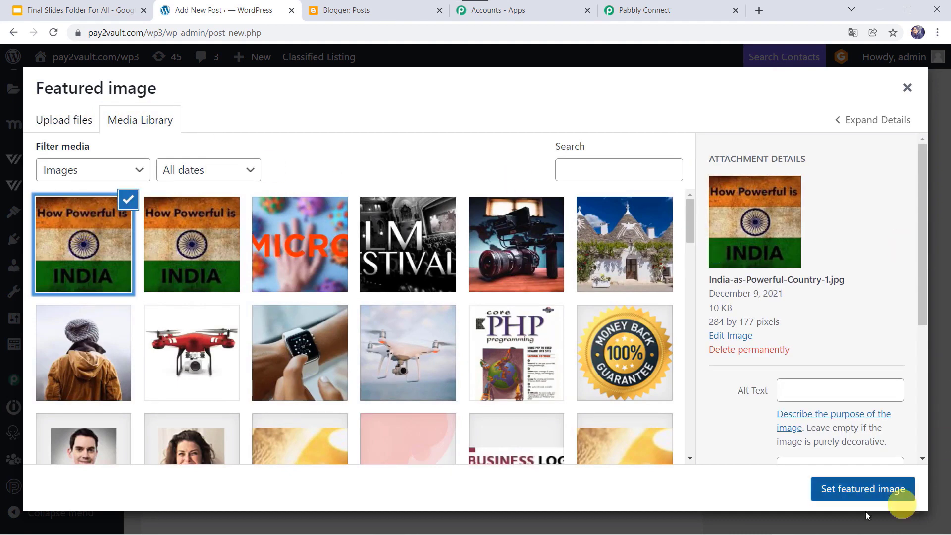
click(862, 494)
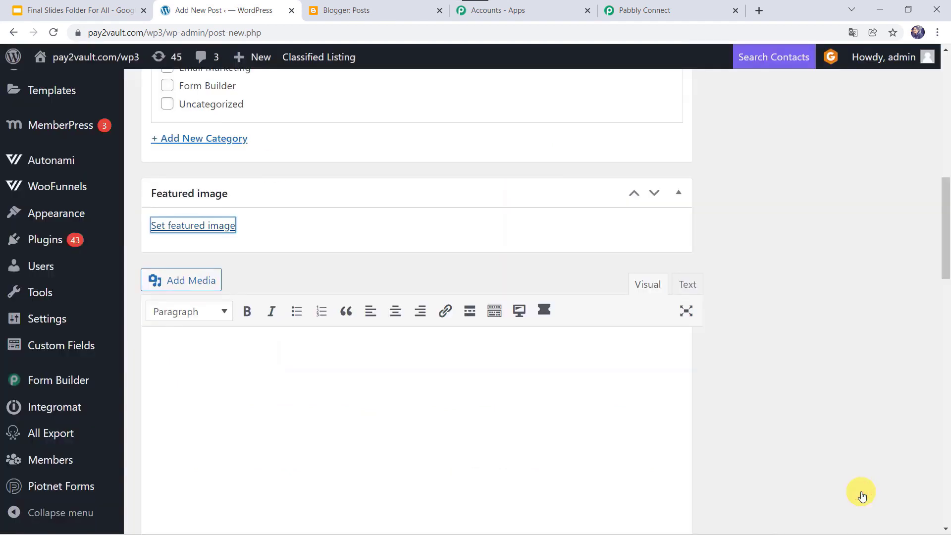
Fill the post body with the paragraph beginning "Fourth most powerful country in Asia and ranked among middle power countries".
scroll(342, 391, down, 2)
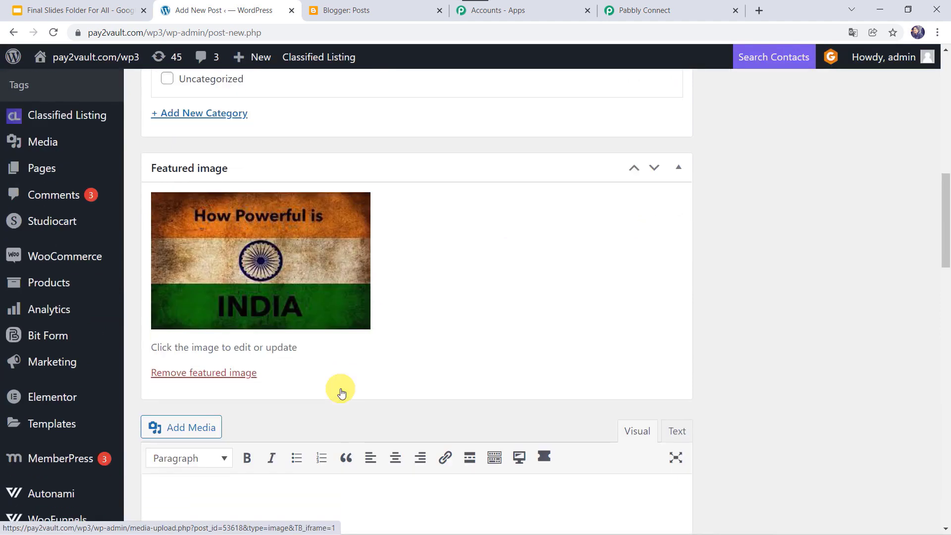
scroll(342, 392, down, 4)
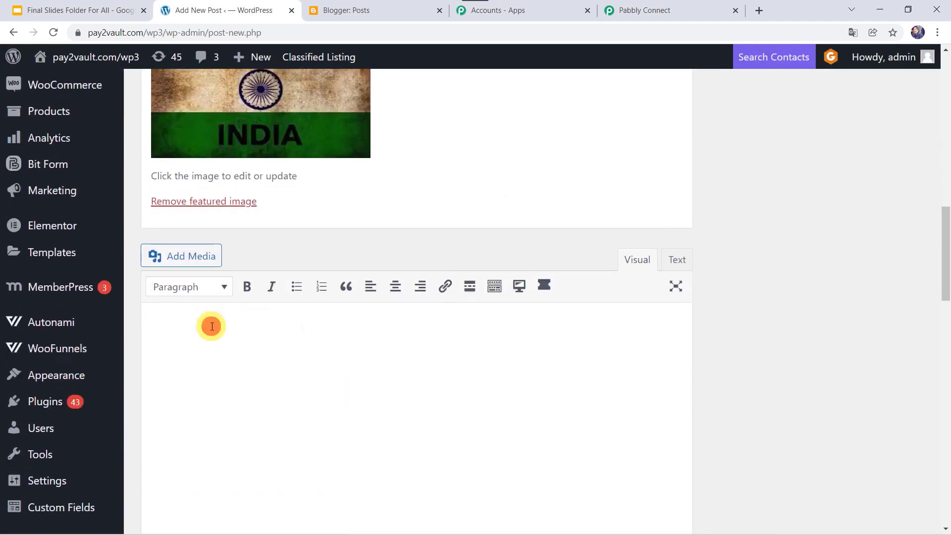
click(165, 326)
text(Fourth most powerful country in Asia and ranked among middle power countries, India again falls short of the major power threshold in 2021. Its overall score declined by two points compared to 2020. It is one of eighteen countries in the region to trend downward in its overall score in 2021.)
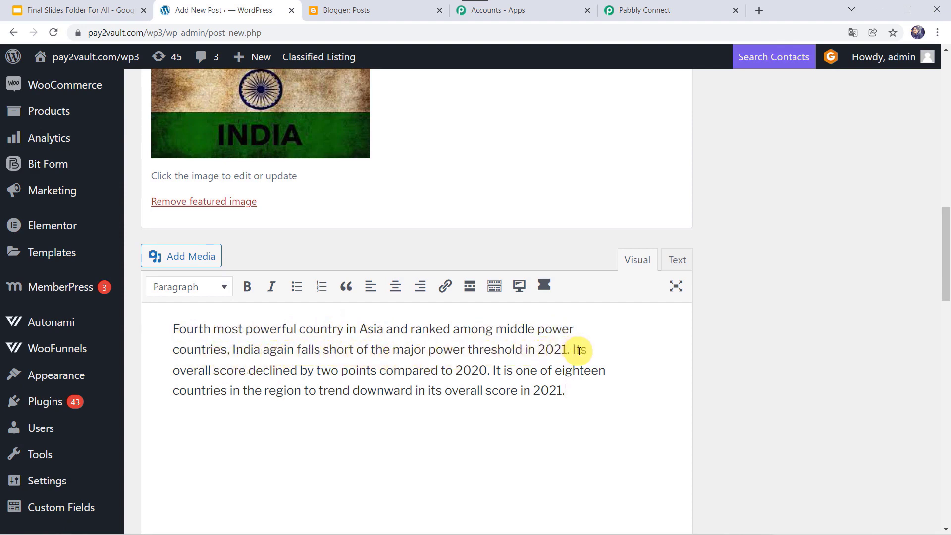
Preview the draft post to check its featured image, title and text, and return to the post editor.
scroll(388, 369, up, 15)
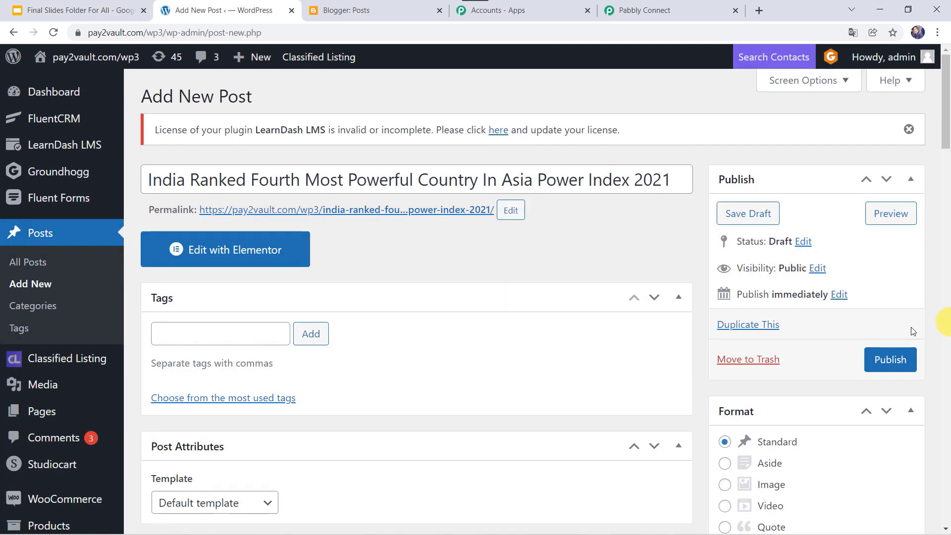
click(882, 215)
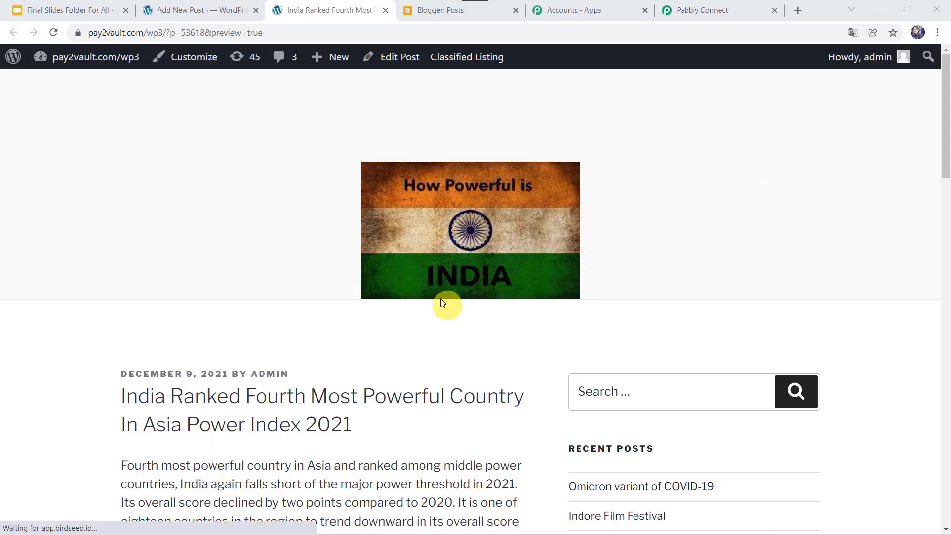
scroll(454, 217, down, 4)
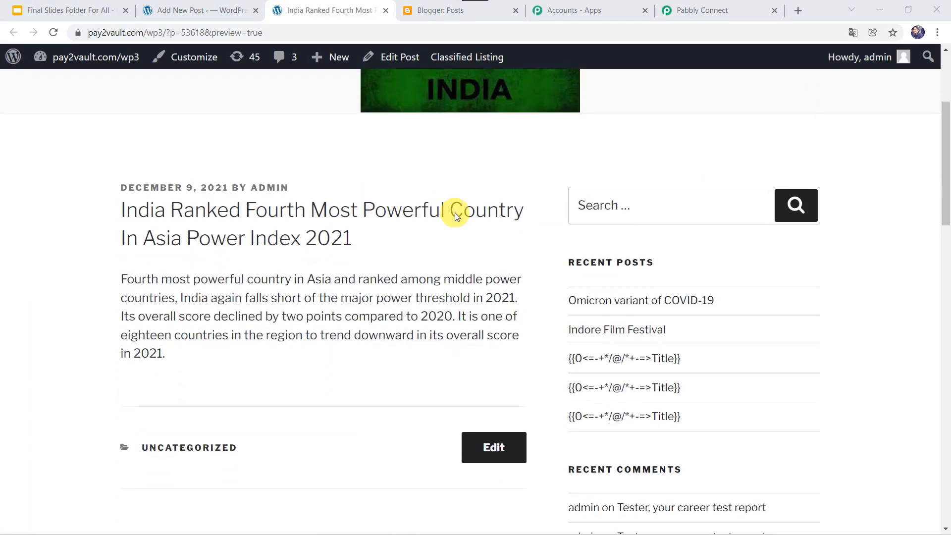
scroll(391, 154, up, 3)
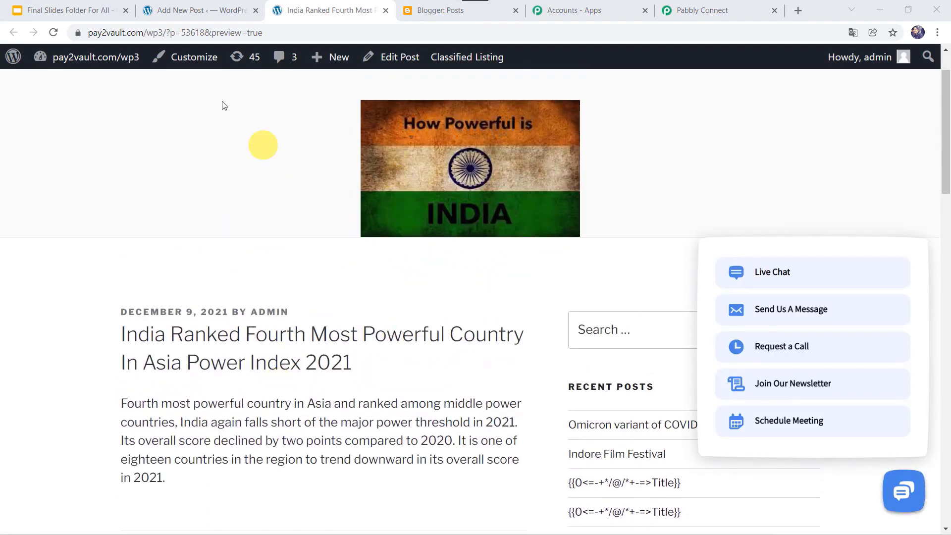
click(210, 11)
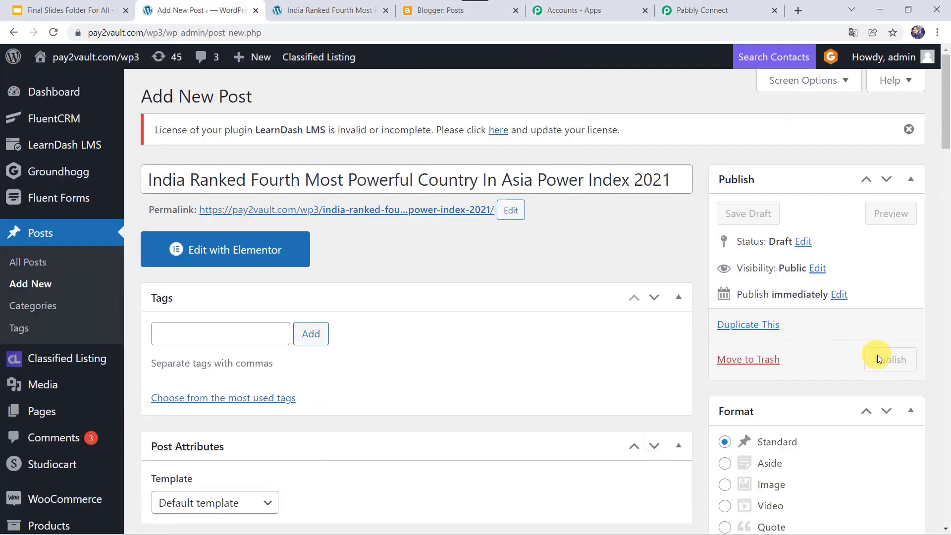
Publish the WordPress post and switch to Pabbly Connect to bring up the captured webhook response.
click(890, 360)
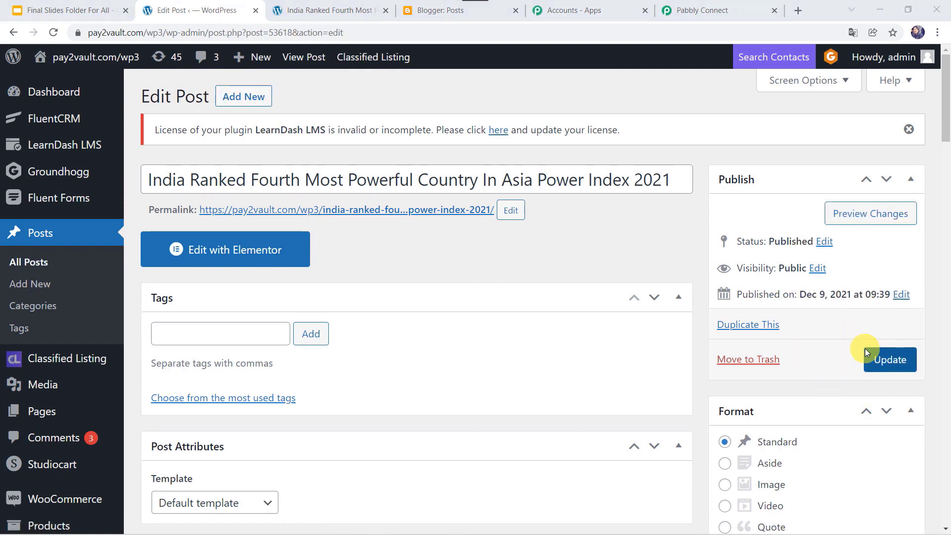
click(708, 15)
scroll(550, 260, down, 5)
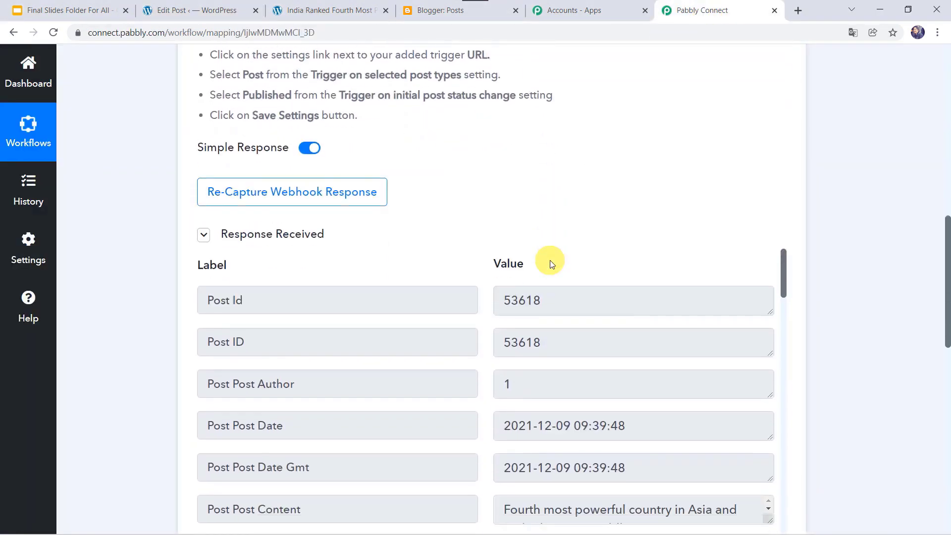
Examine the received webhook response for the post's ID, date, content, title, status, thumbnail, permalink and category fields.
scroll(550, 260, down, 2)
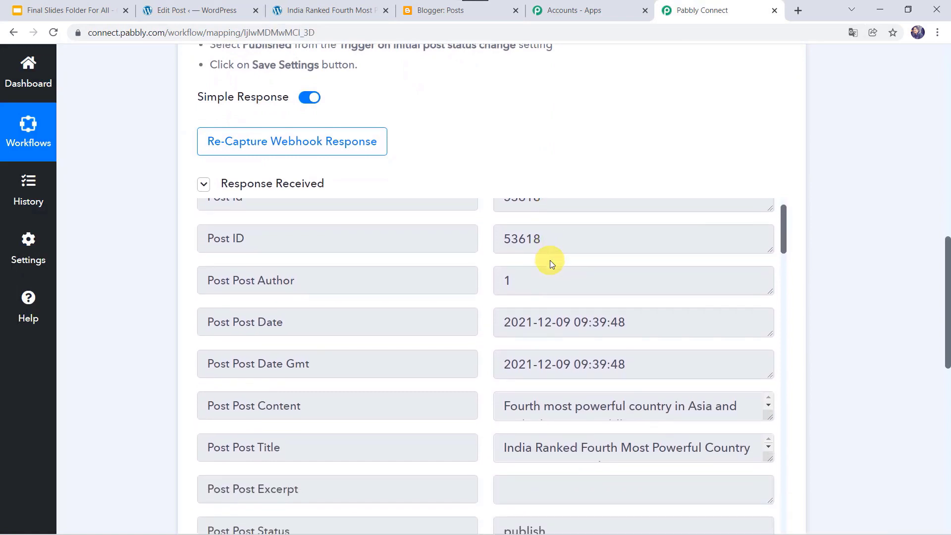
scroll(498, 166, down, 1)
scroll(498, 166, down, 1)
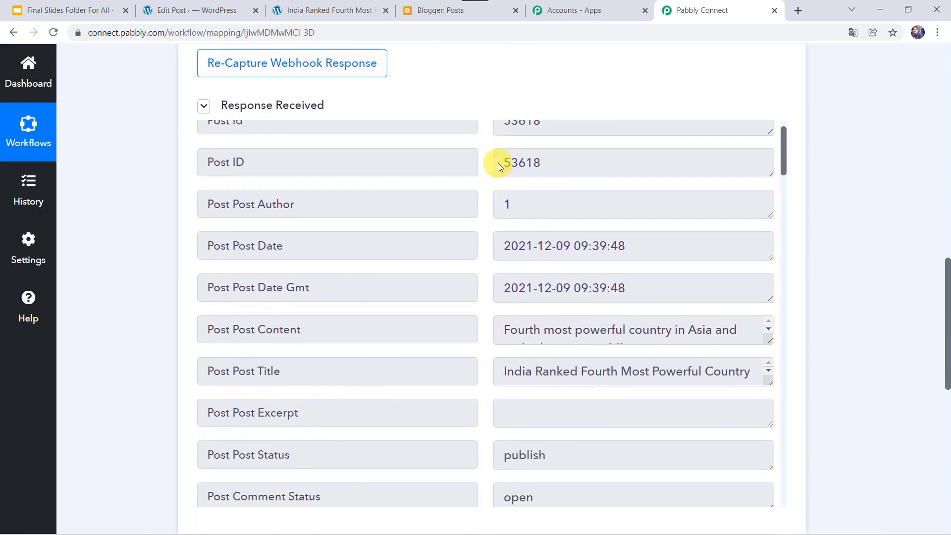
scroll(498, 165, up, 2)
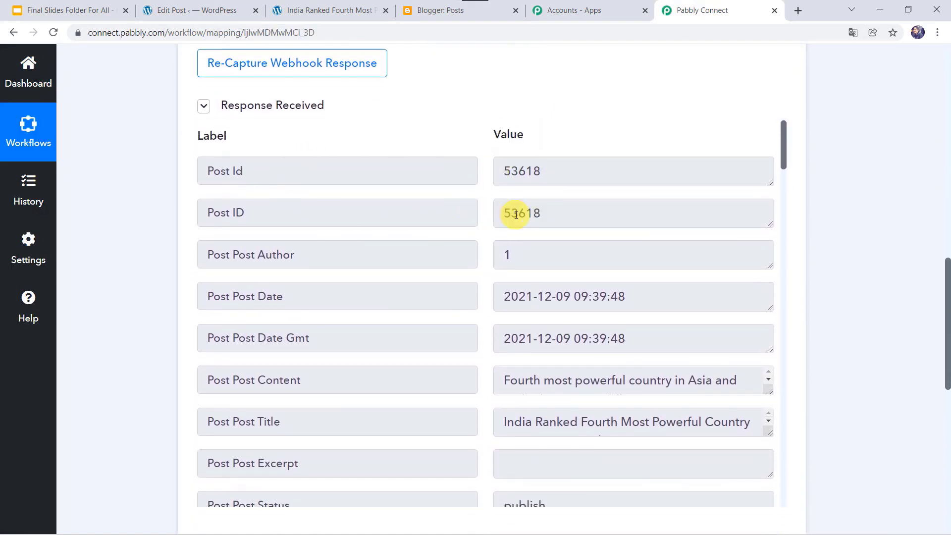
scroll(515, 214, down, 4)
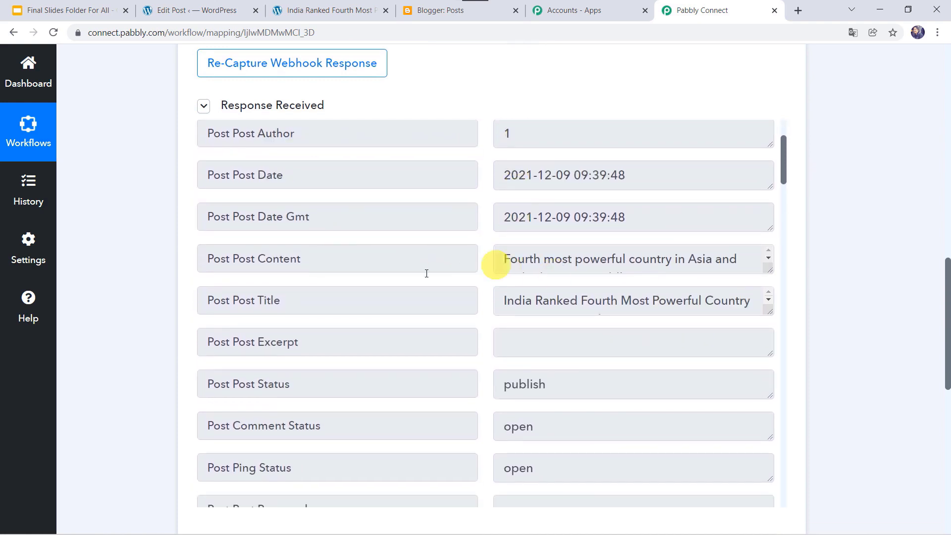
scroll(545, 309, down, 1)
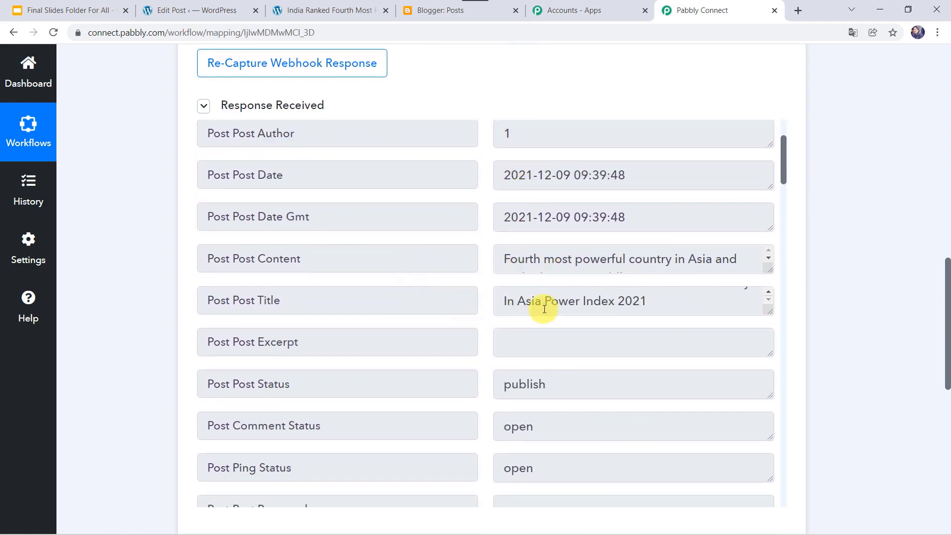
scroll(426, 390, down, 5)
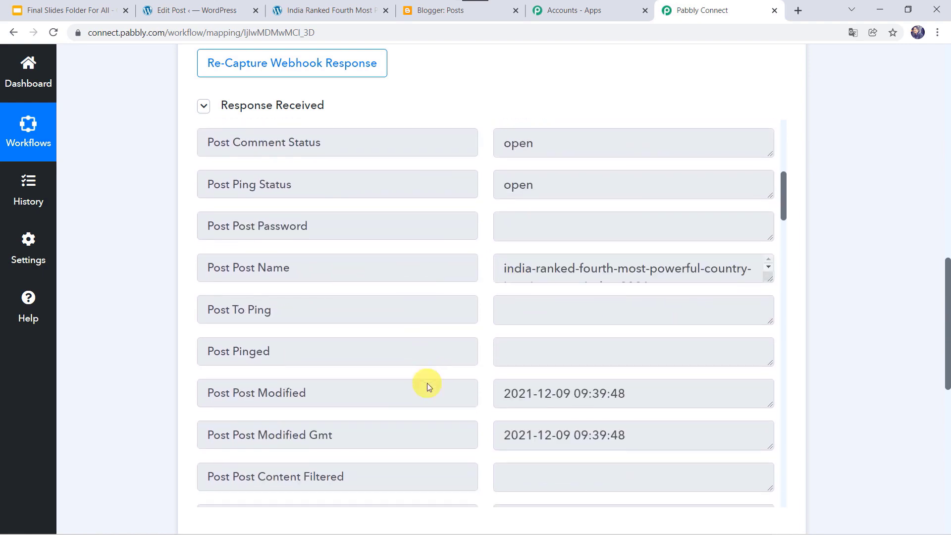
scroll(427, 383, down, 4)
scroll(427, 325, down, 10)
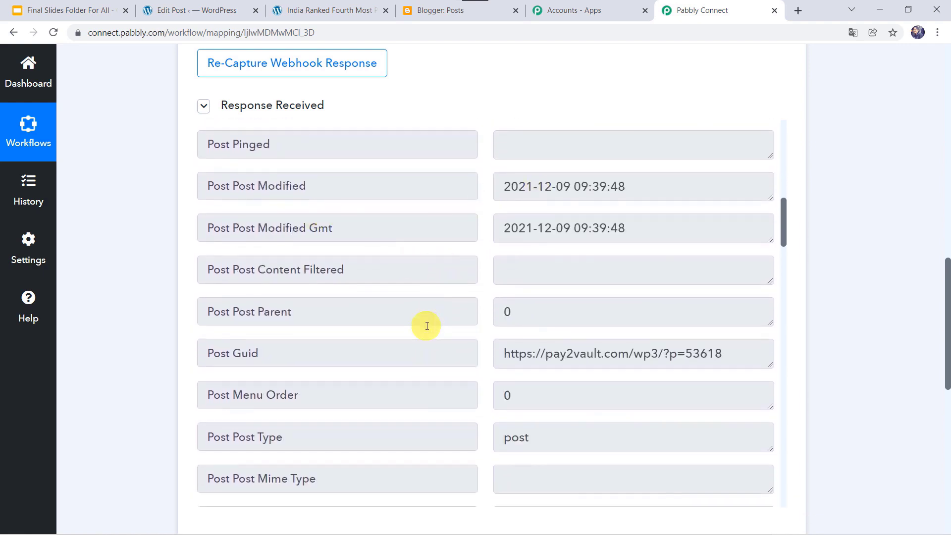
scroll(427, 326, down, 16)
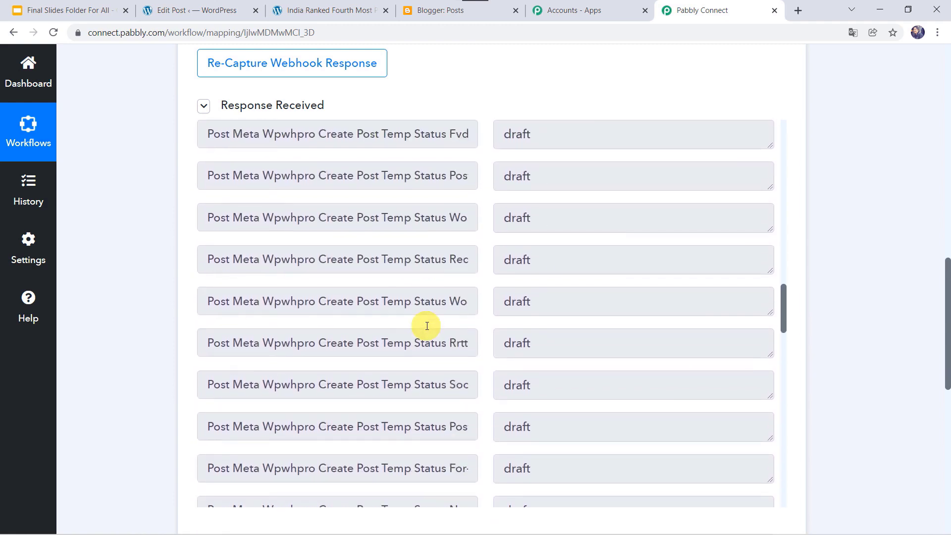
scroll(427, 326, down, 10)
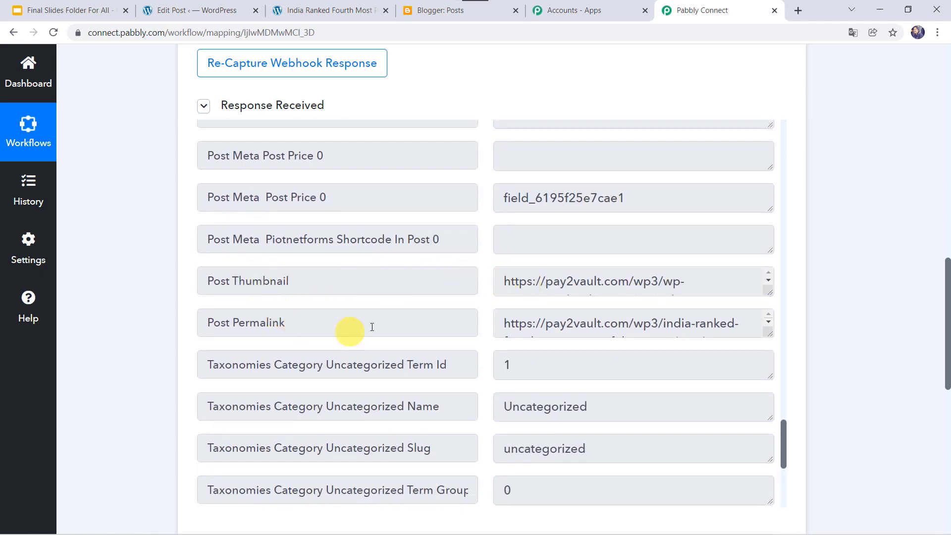
scroll(424, 339, down, 6)
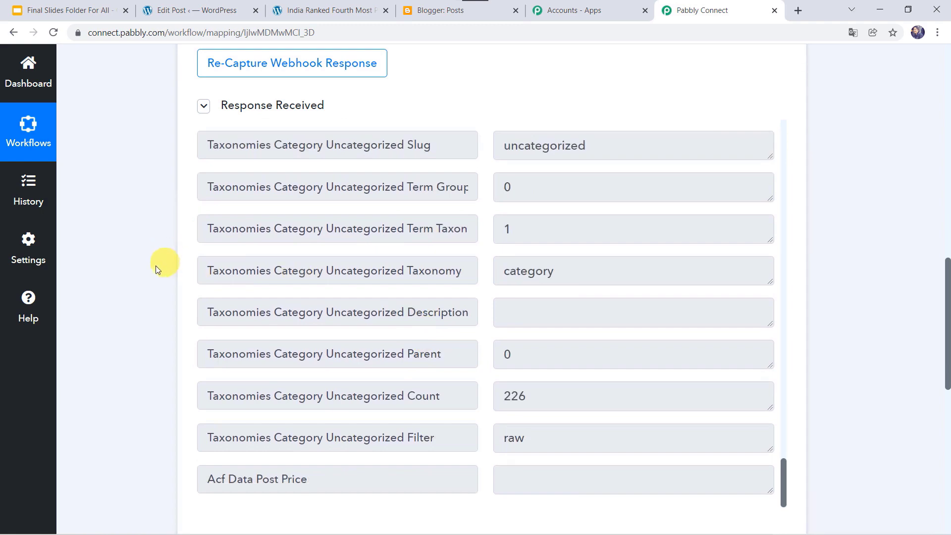
scroll(287, 287, up, 10)
scroll(286, 290, up, 15)
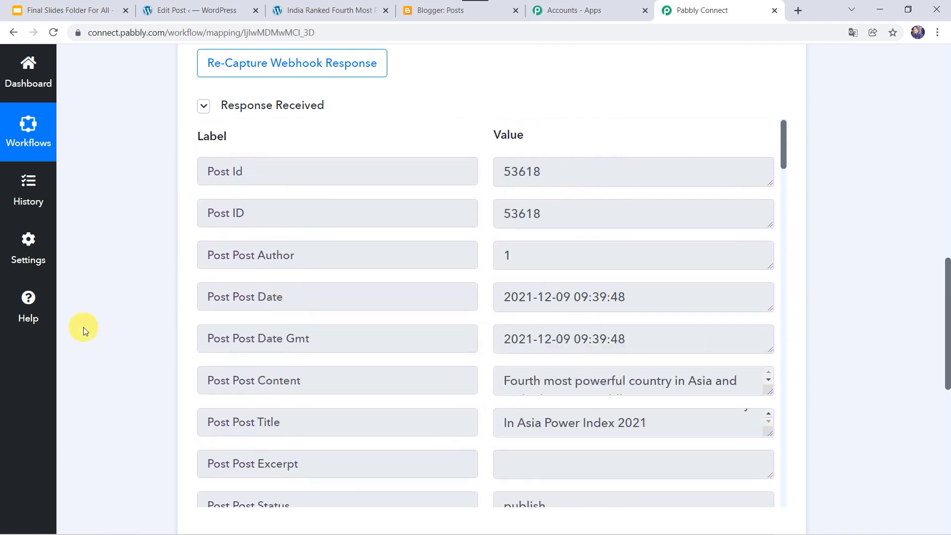
Set the workflow's action app to Google Blogger with the action event Create a Post.
scroll(131, 411, down, 8)
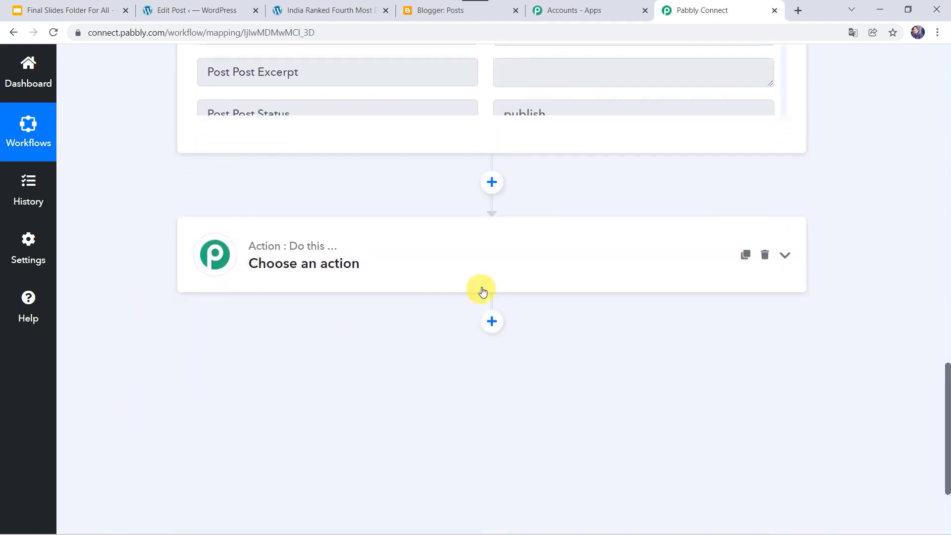
click(465, 258)
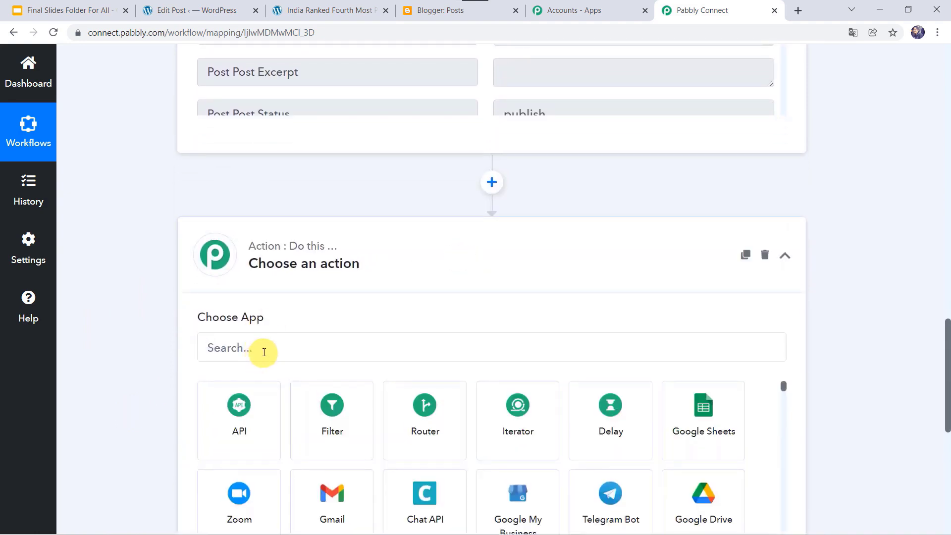
click(264, 350)
text(blo)
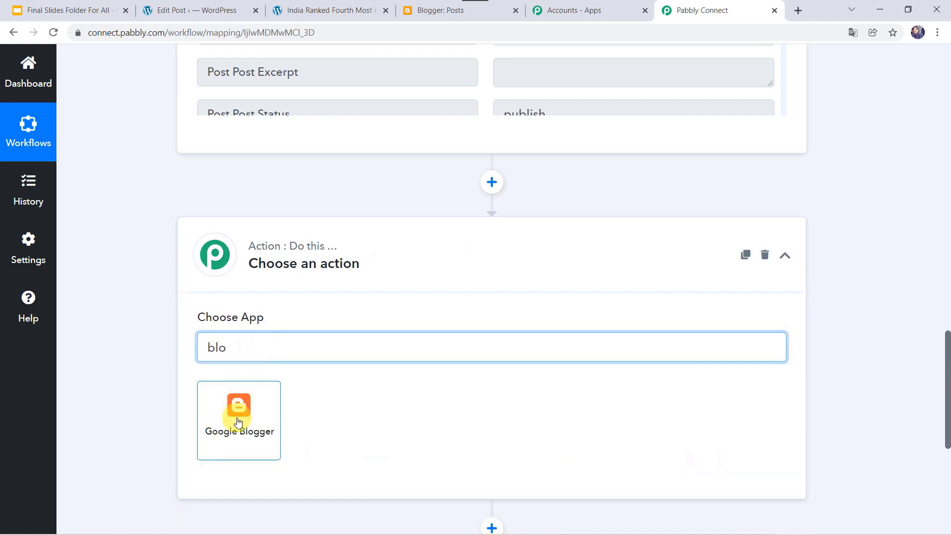
click(238, 421)
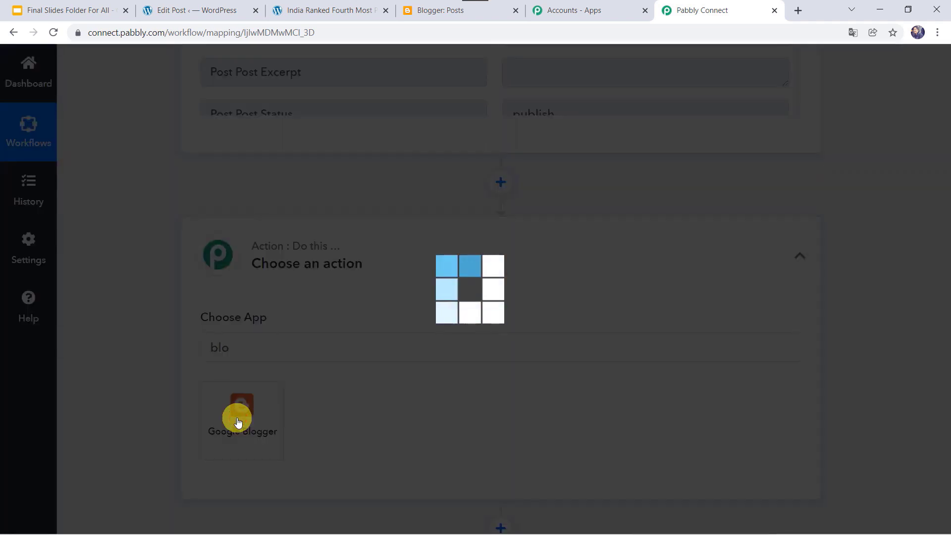
scroll(238, 422, down, 1)
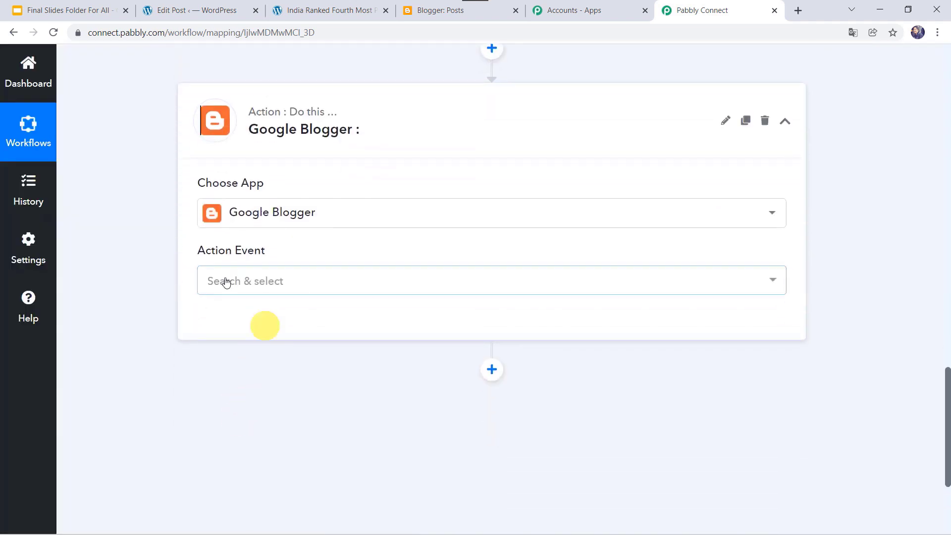
click(235, 286)
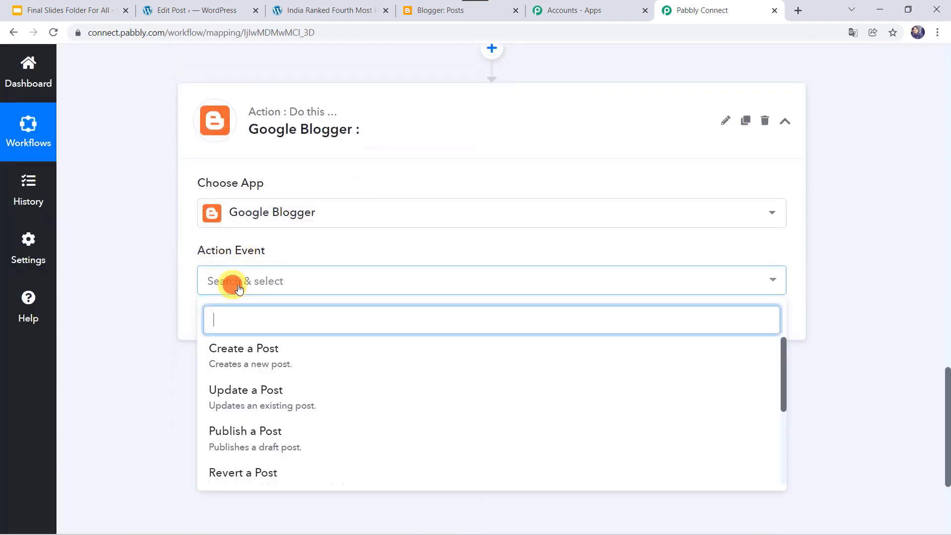
click(283, 361)
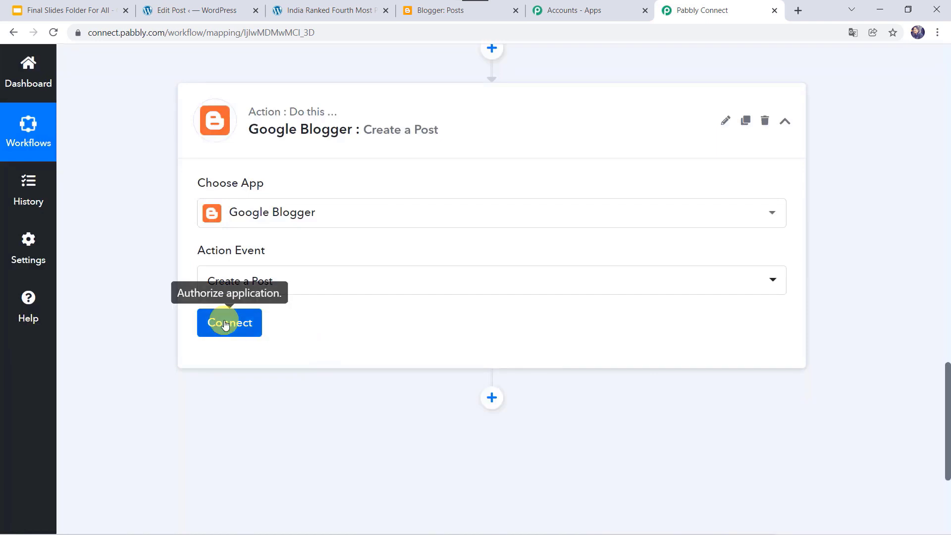
Add a new Google Blogger connection, authorizing Pabbly Connect Blogger to access the Google account that owns the blog.
click(224, 323)
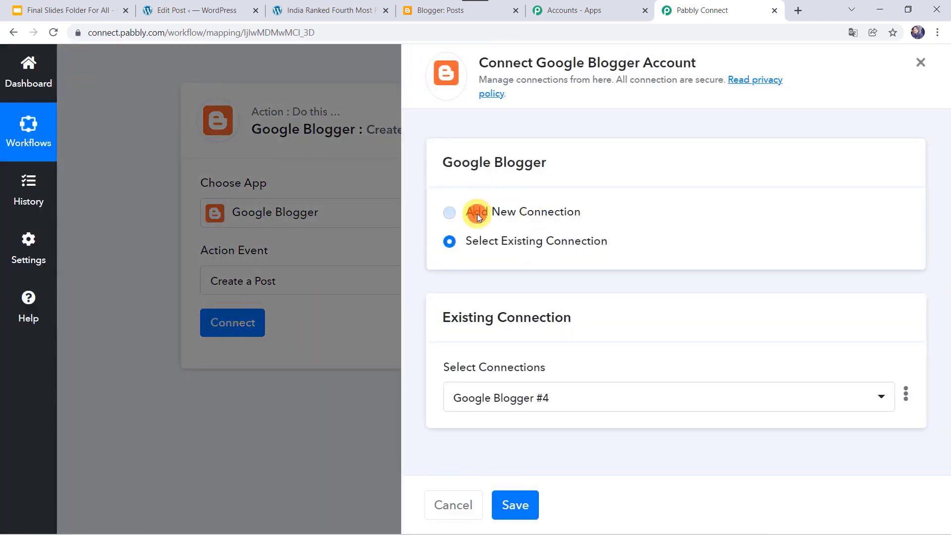
click(478, 213)
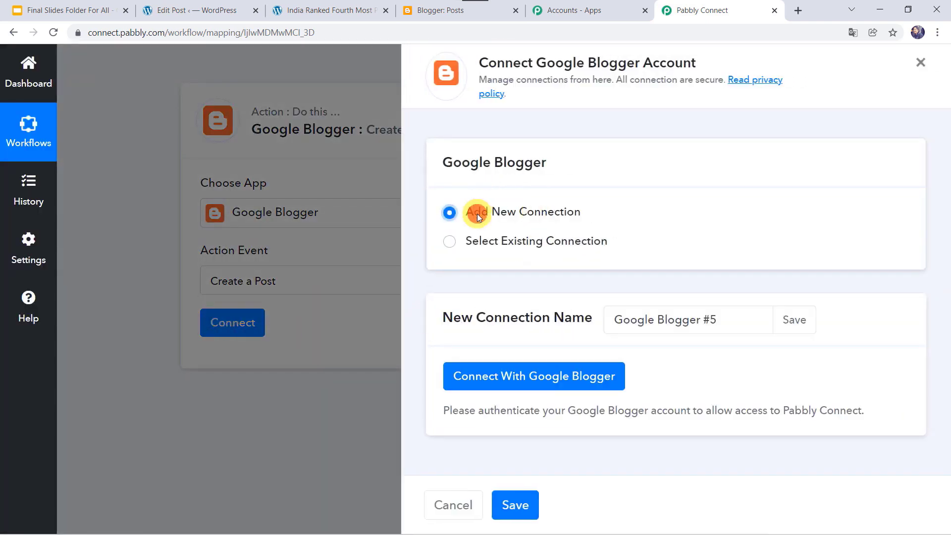
click(526, 381)
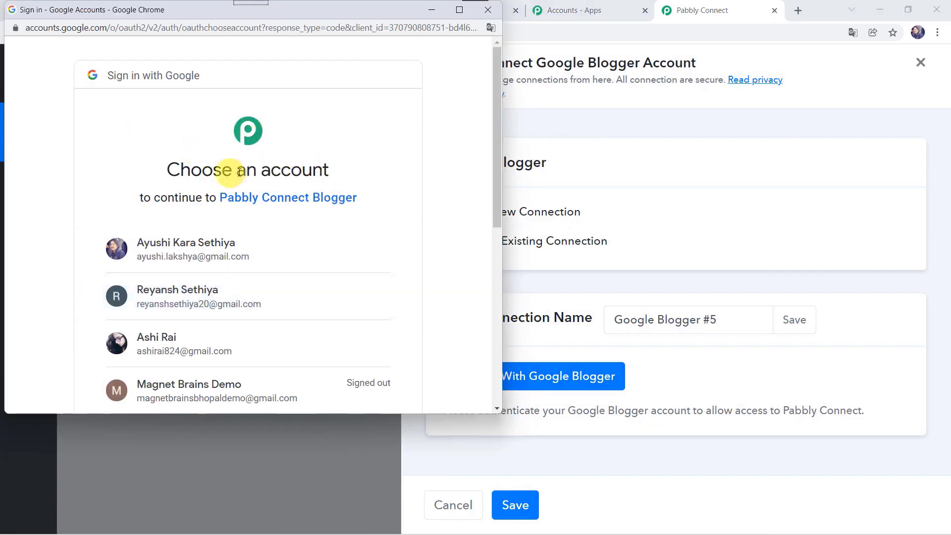
scroll(355, 222, down, 3)
click(224, 258)
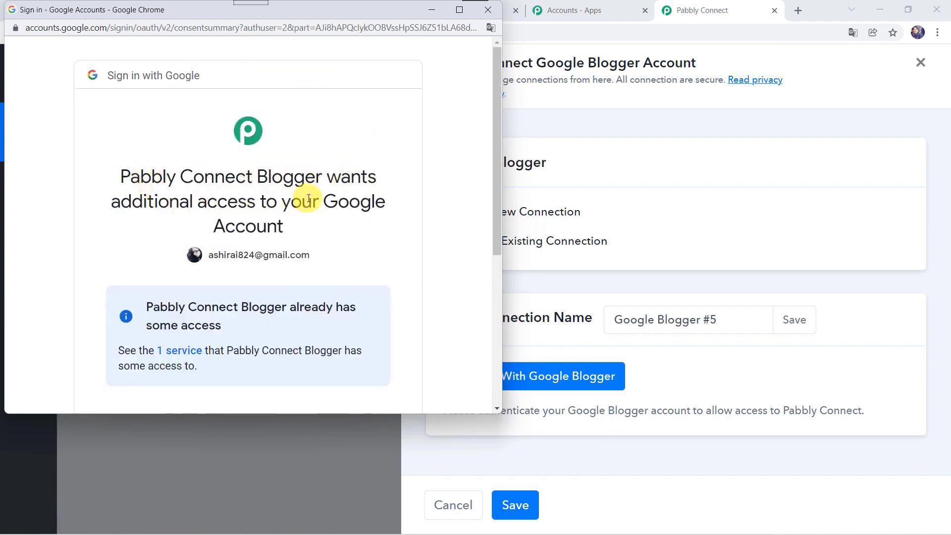
scroll(309, 199, down, 5)
click(329, 309)
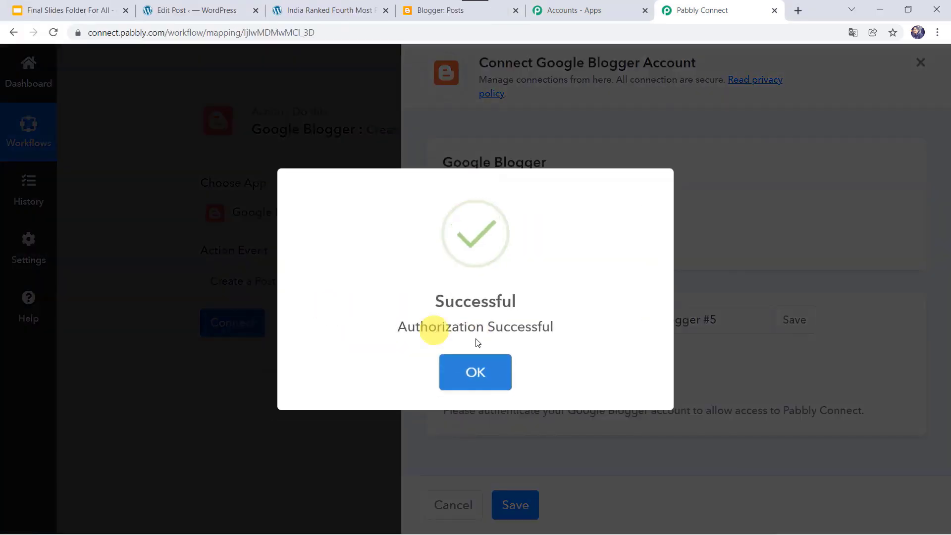
click(475, 372)
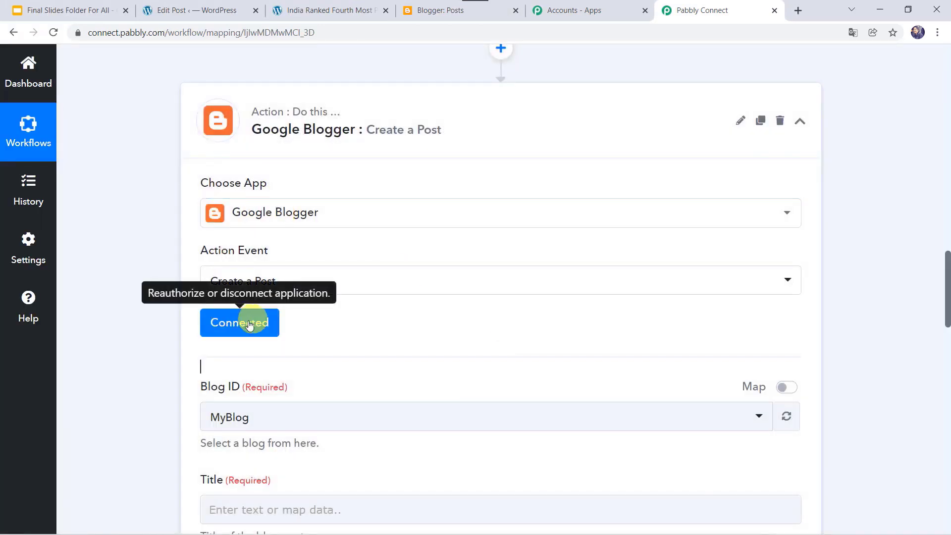
Compare the Blog ID selection with the blog name in Blogger, and return to the Pabbly Connect workflow.
scroll(409, 324, down, 3)
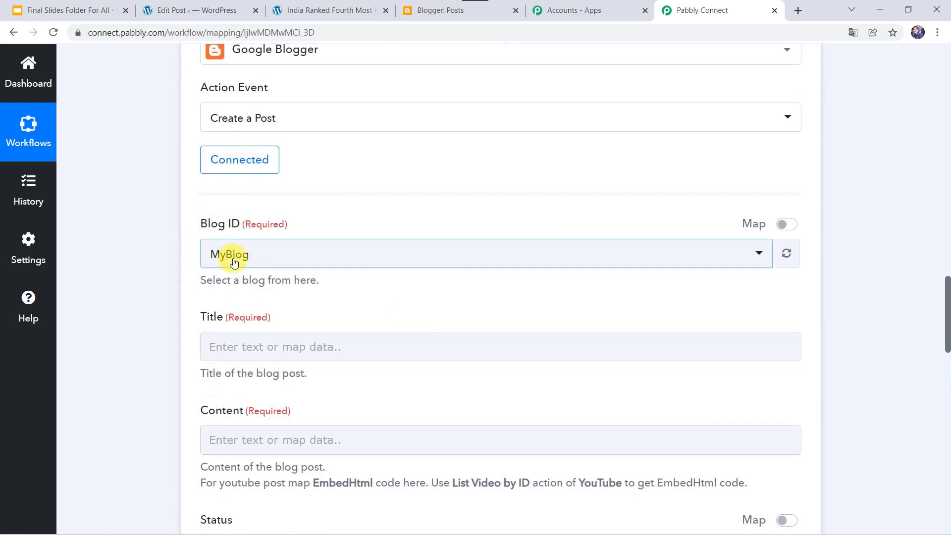
click(438, 16)
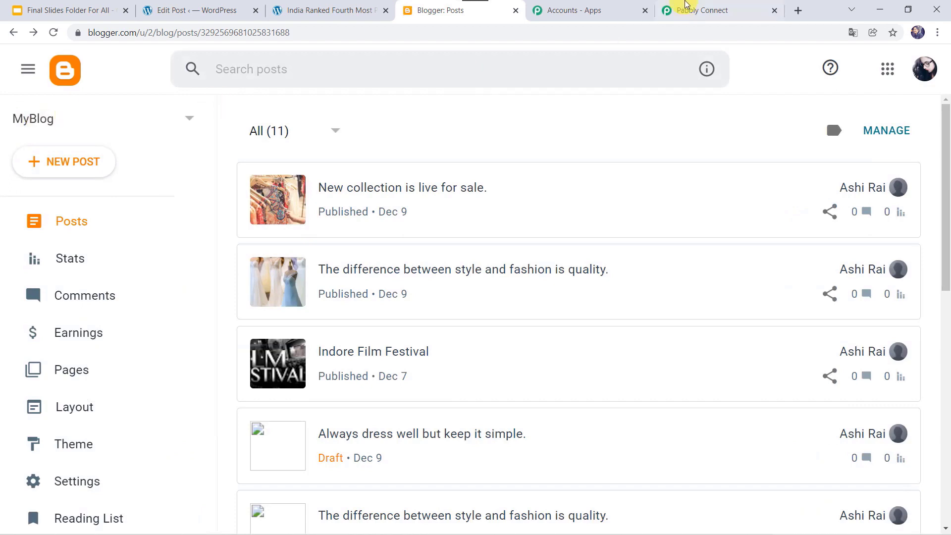
click(701, 7)
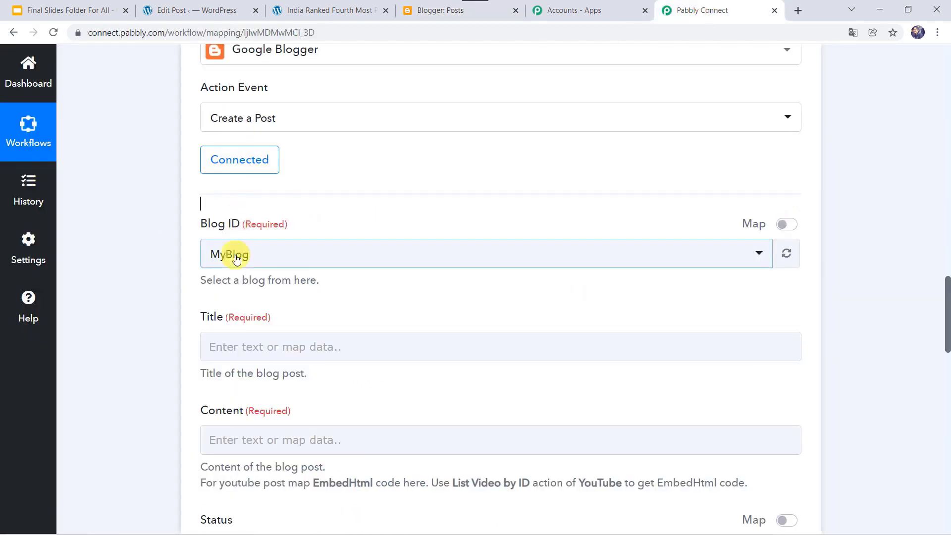
Map the Blogger post's Title field to Post Post Title from the WordPress: New Post Published trigger.
scroll(167, 314, down, 3)
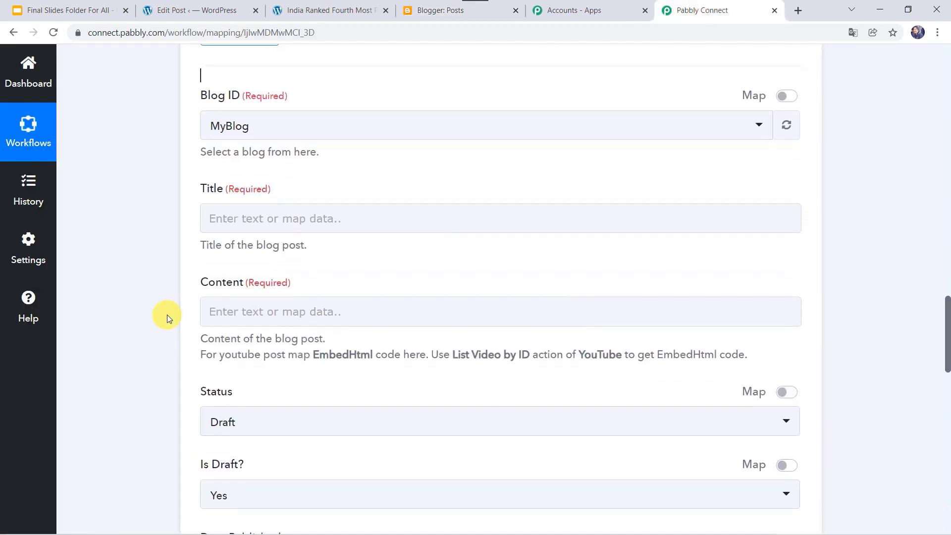
click(237, 219)
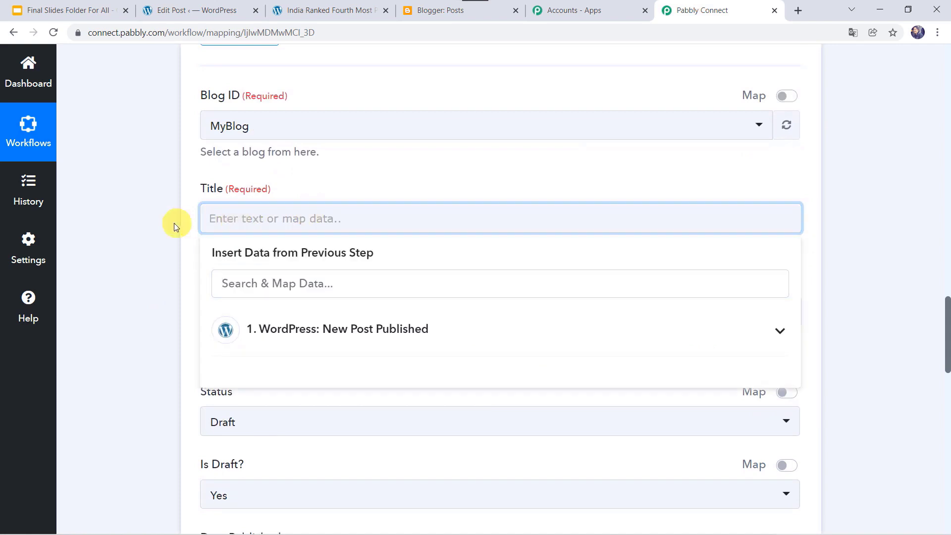
scroll(164, 224, down, 2)
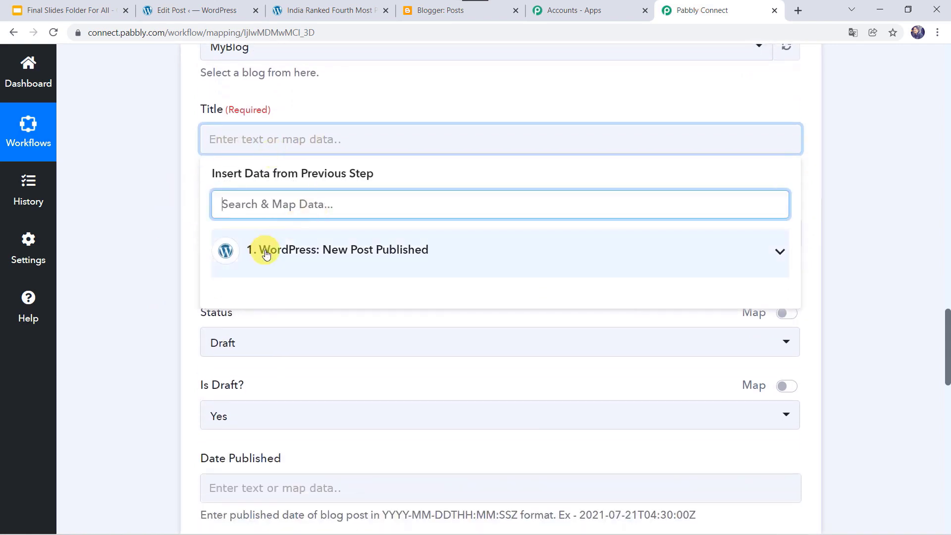
click(267, 254)
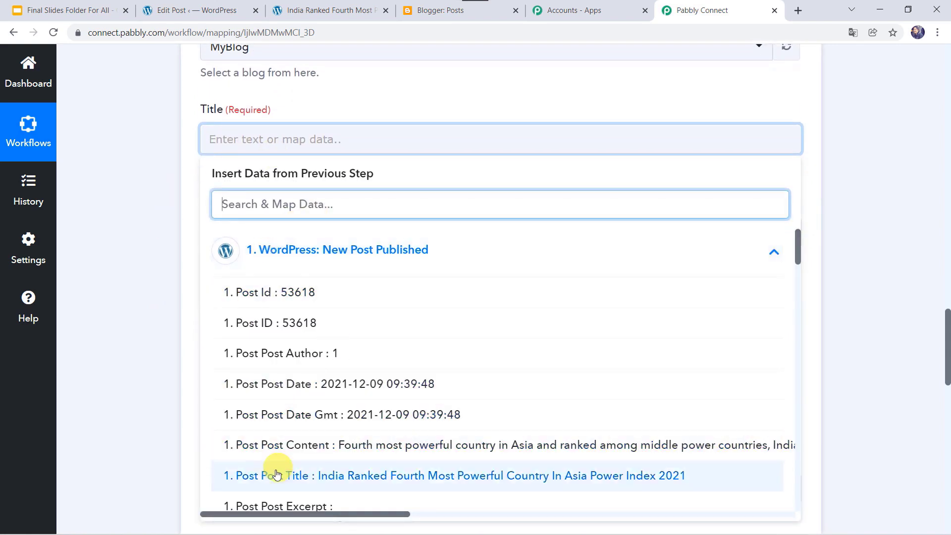
click(358, 480)
click(128, 335)
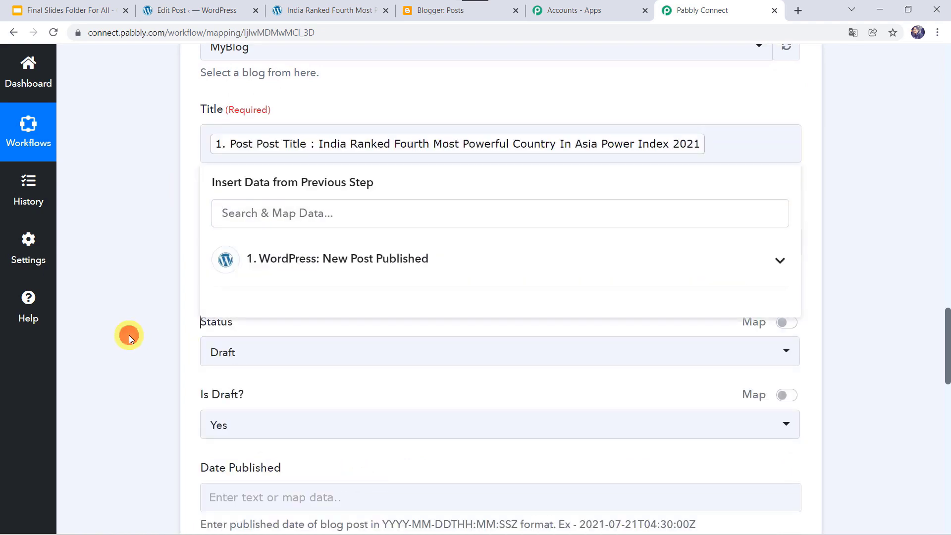
Map the Blogger post's Content field to Post Post Content from the WordPress: New Post Published trigger.
scroll(129, 335, down, 3)
click(253, 118)
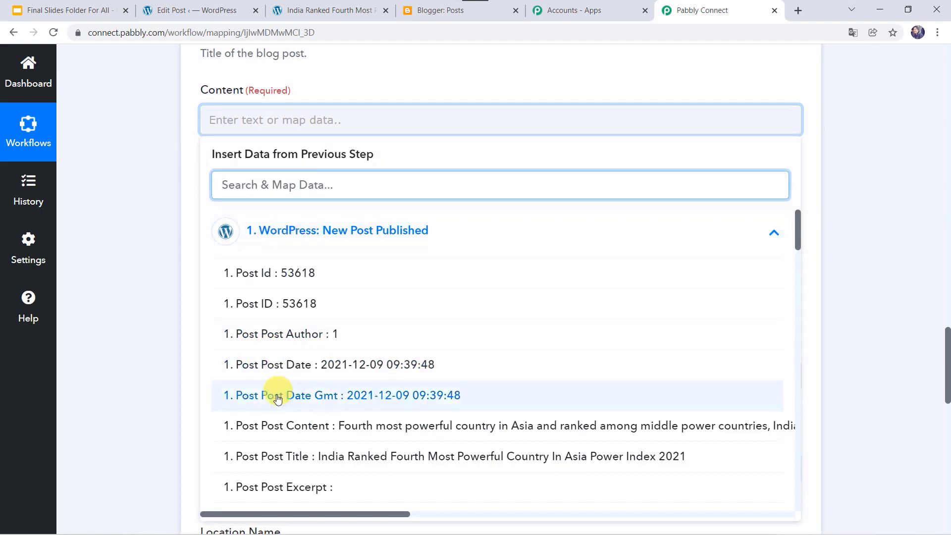
click(322, 425)
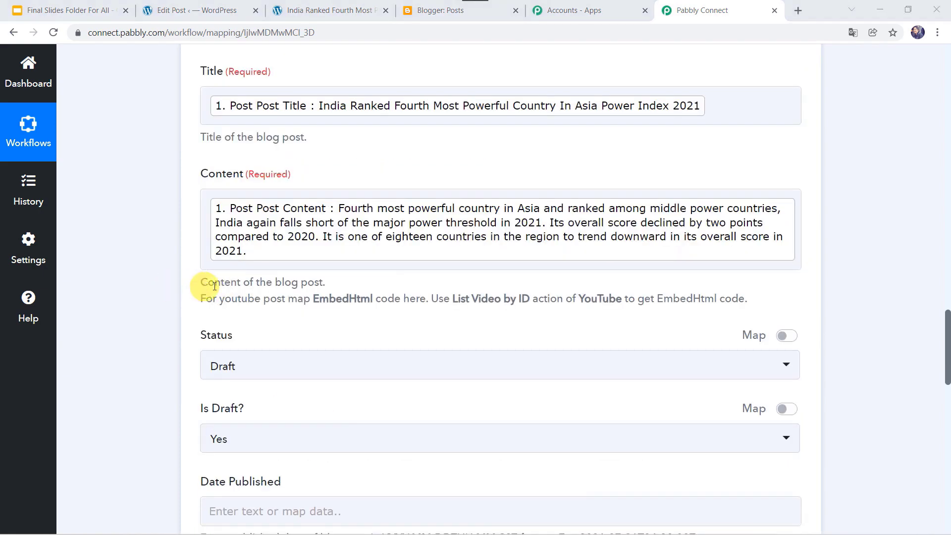
Append an HTML image tag to the Content field after the mapped post content, using the trigger's Post Thumbnail in <img src="…">.
click(267, 242)
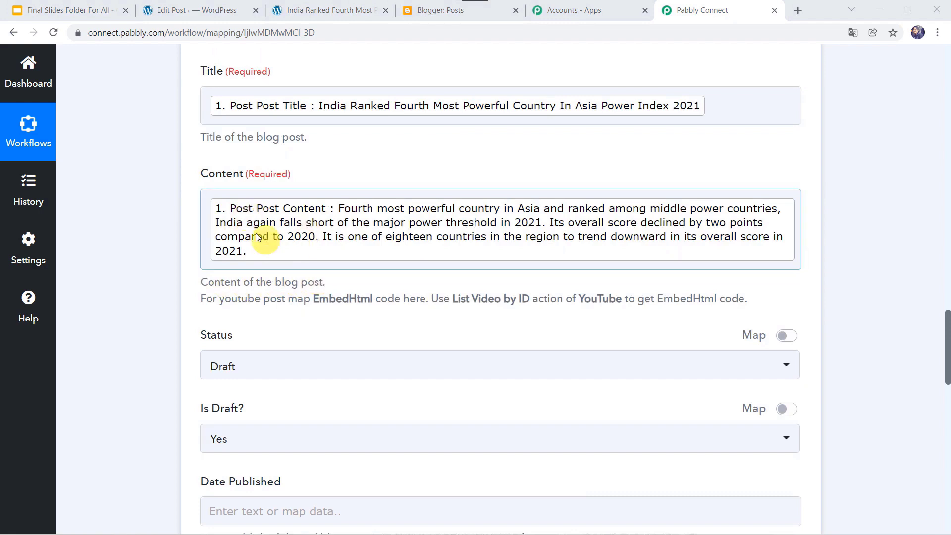
click(187, 284)
click(798, 261)
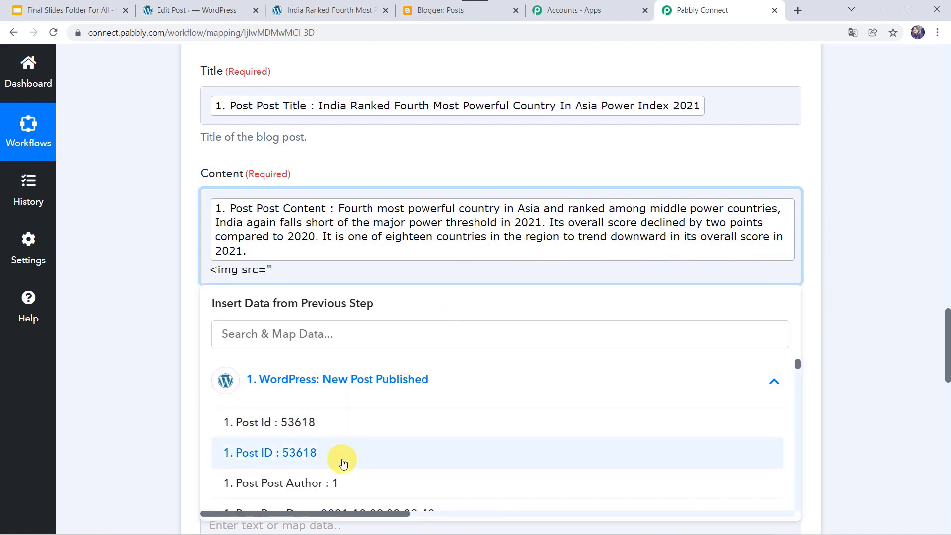
scroll(341, 461, down, 3)
scroll(343, 463, down, 15)
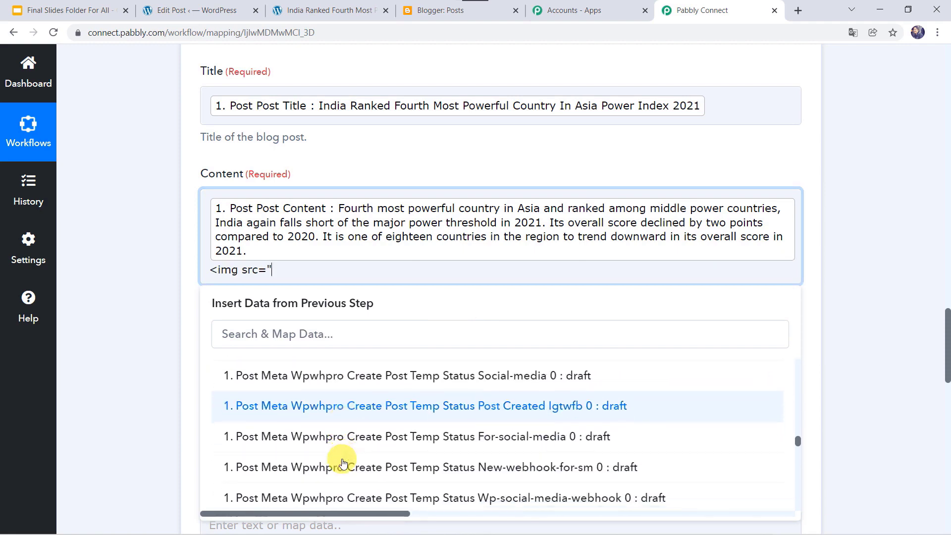
scroll(344, 464, down, 10)
scroll(344, 465, up, 4)
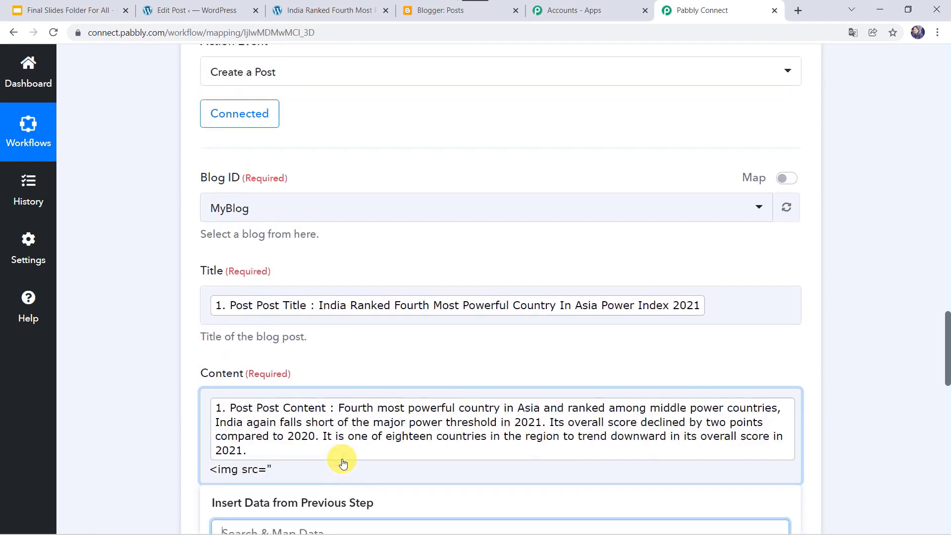
scroll(344, 464, down, 5)
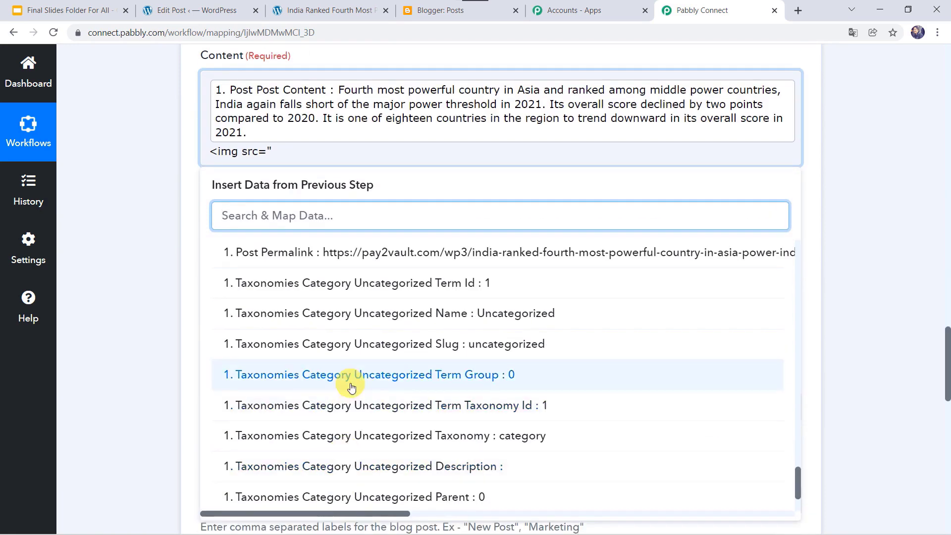
scroll(351, 387, up, 3)
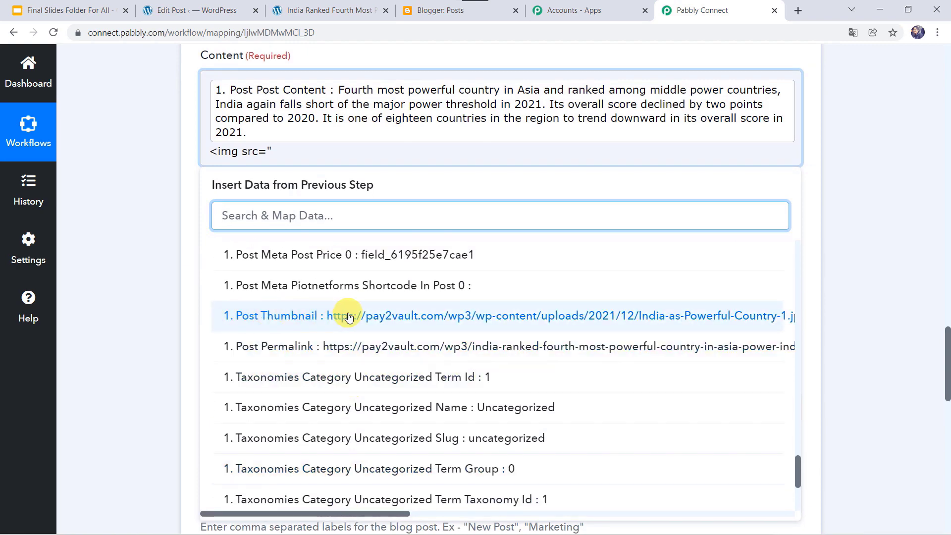
click(349, 316)
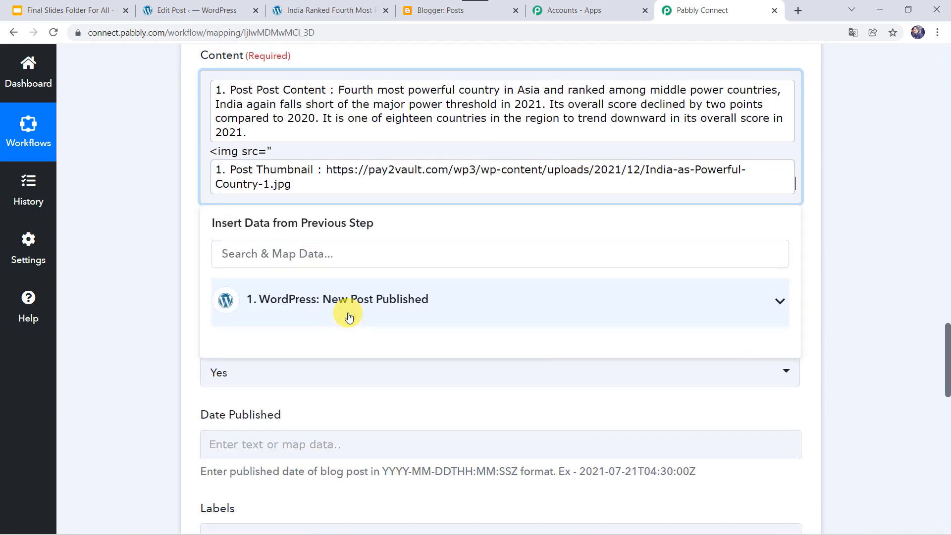
text(">)
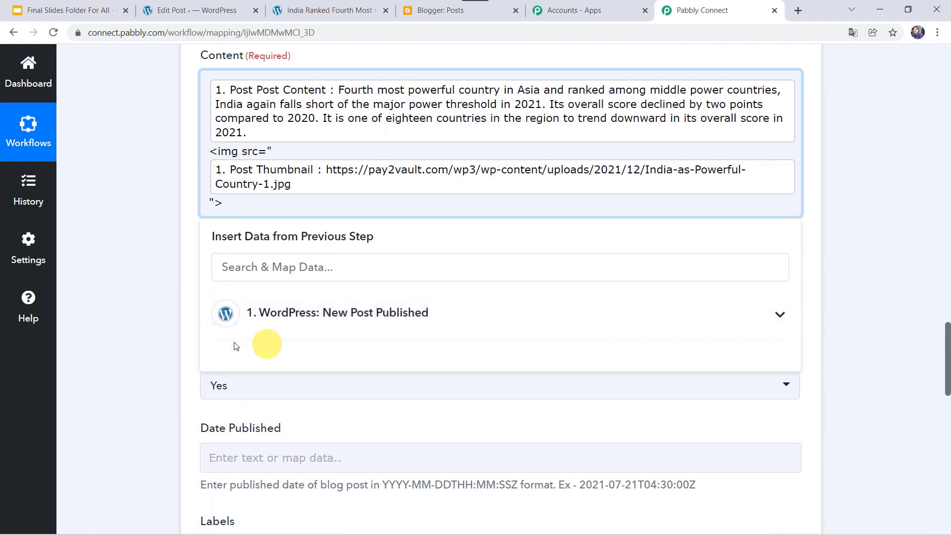
click(165, 316)
Set the Blogger post's Status to Live and Is Draft? to No.
scroll(164, 316, down, 3)
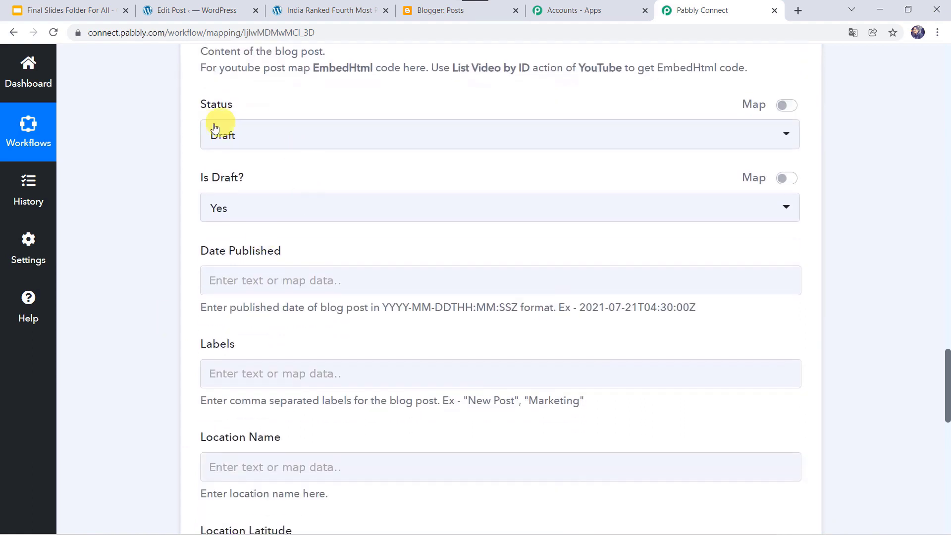
click(224, 143)
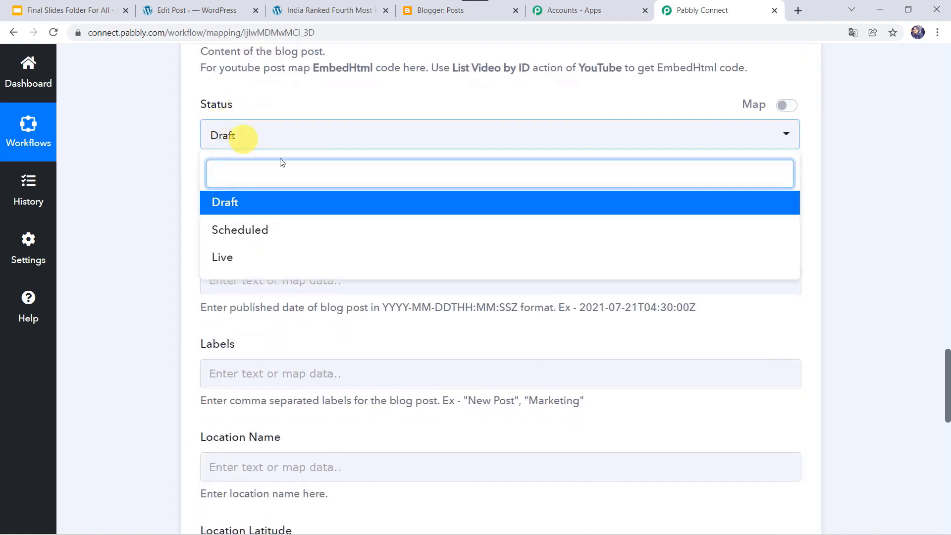
click(240, 259)
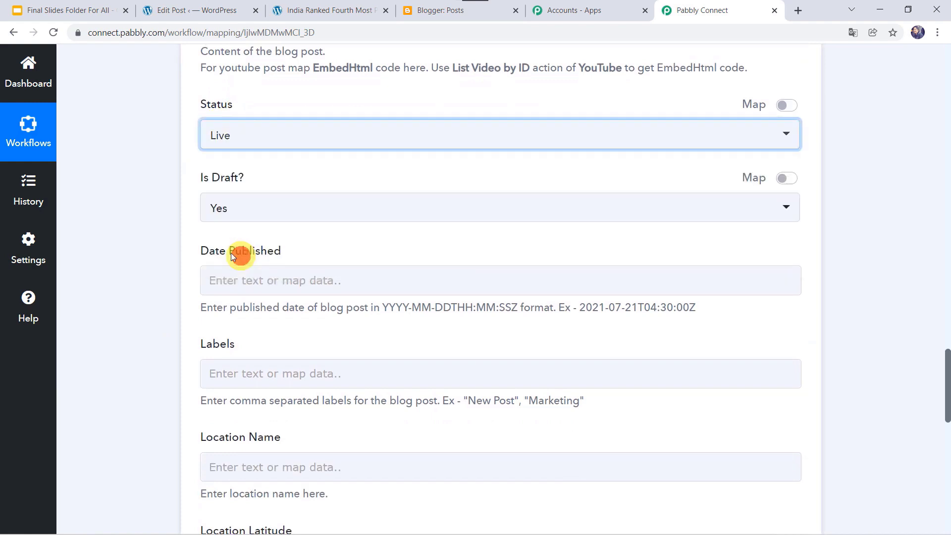
click(165, 240)
click(266, 208)
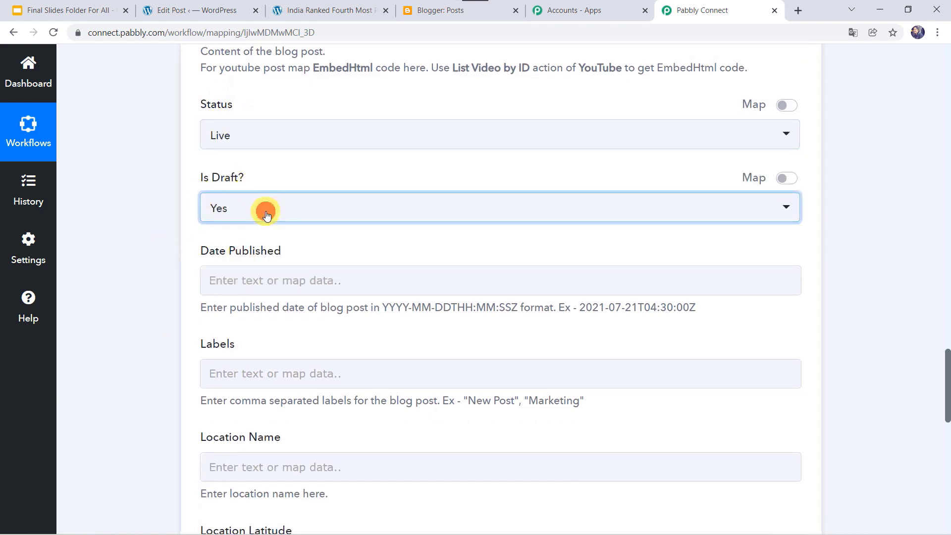
click(246, 309)
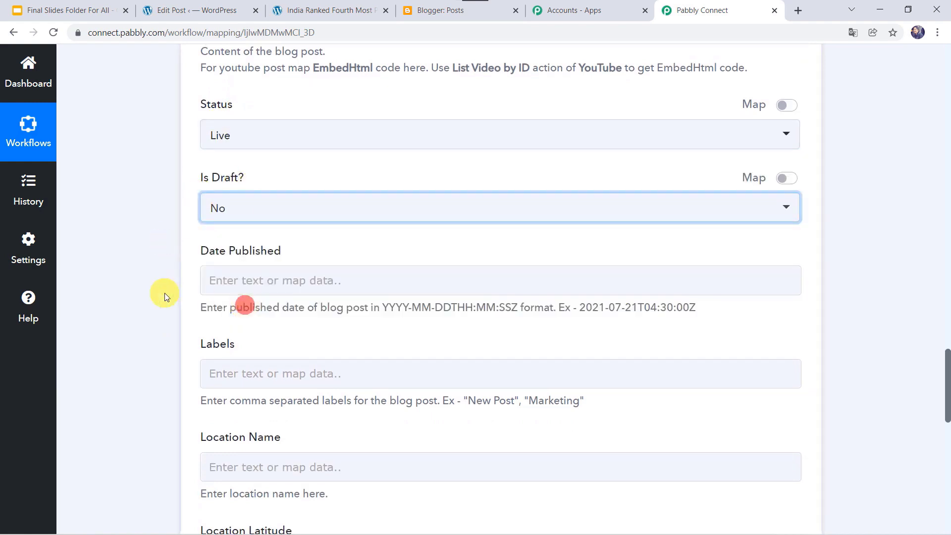
Leave the date, labels and location fields empty, and save the Blogger action while sending a test request.
scroll(144, 303, down, 3)
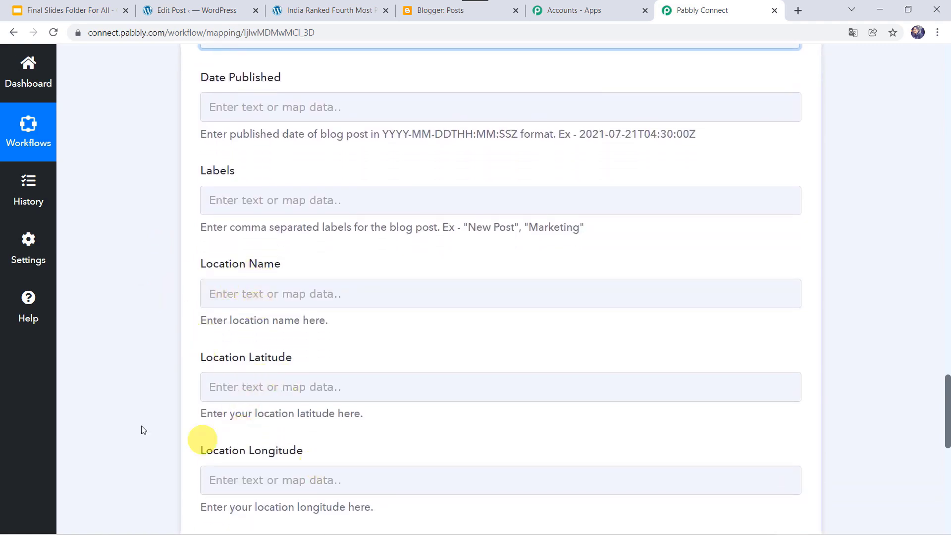
scroll(121, 422, down, 2)
click(299, 442)
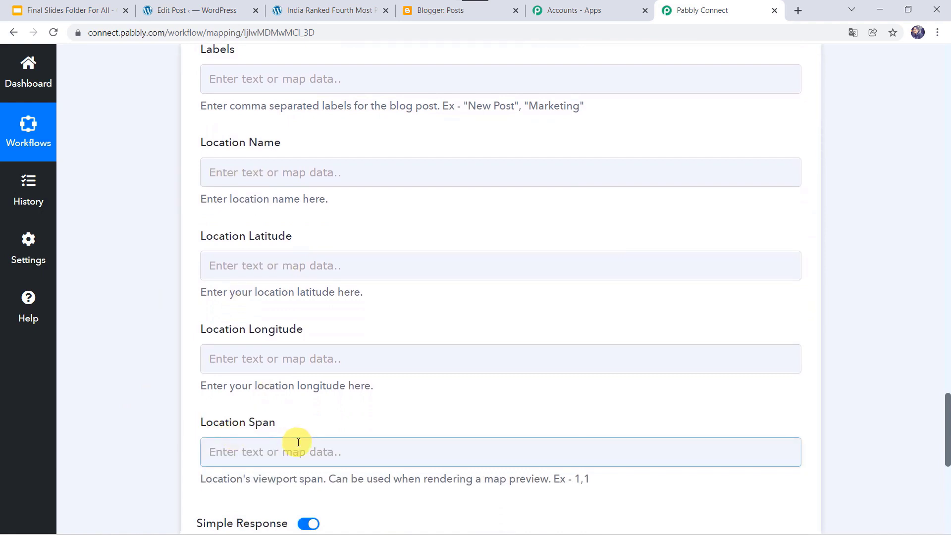
click(239, 363)
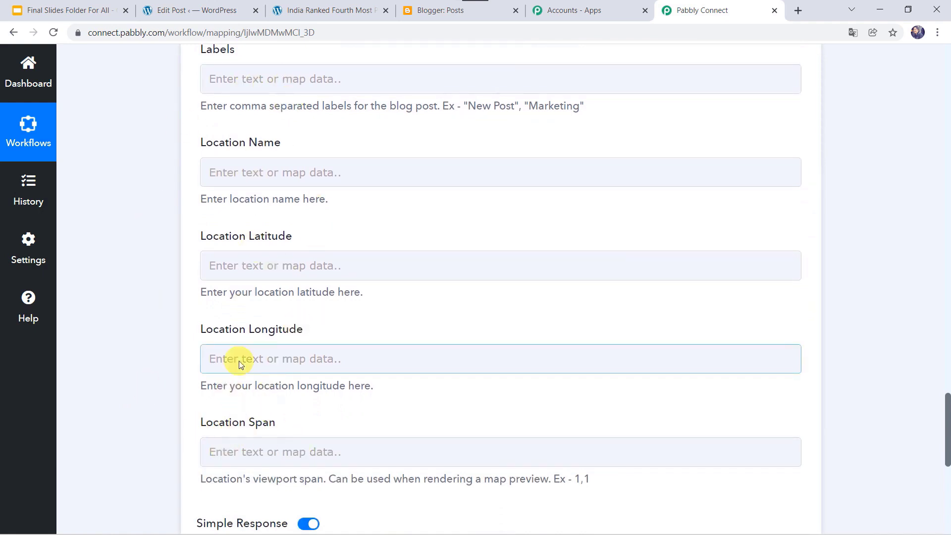
scroll(140, 399, down, 4)
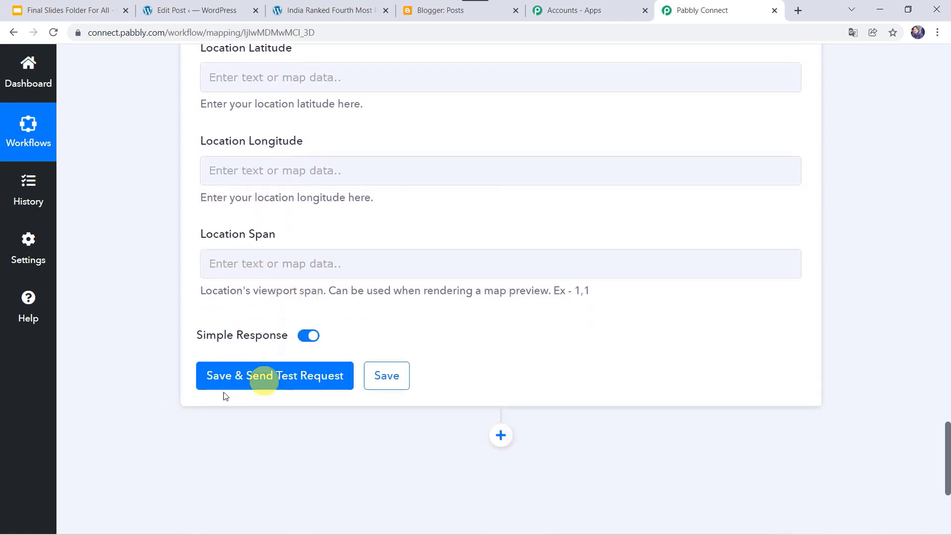
click(253, 386)
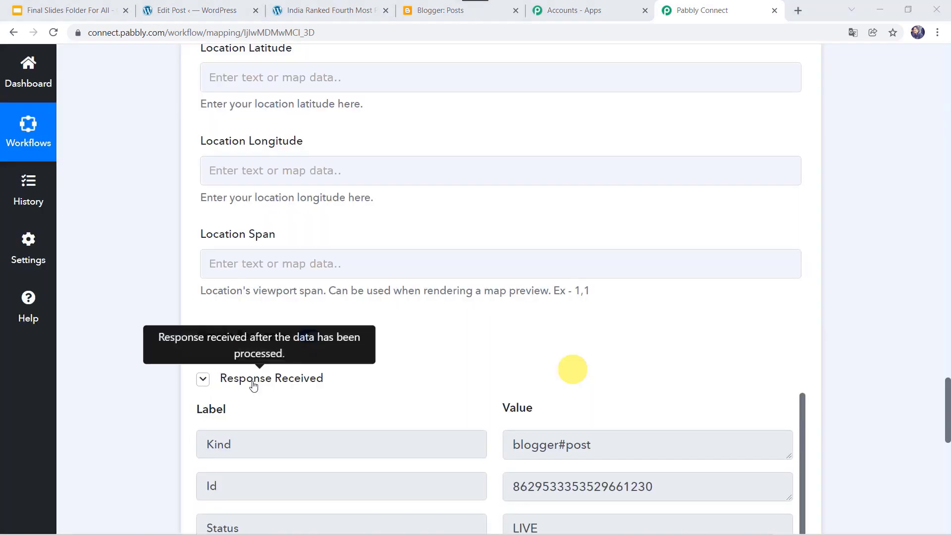
Review the test response, switch to Blogger, reload the posts list and view the published India Ranked Fourth Most Powerful Country post.
scroll(340, 378, down, 2)
scroll(343, 382, down, 4)
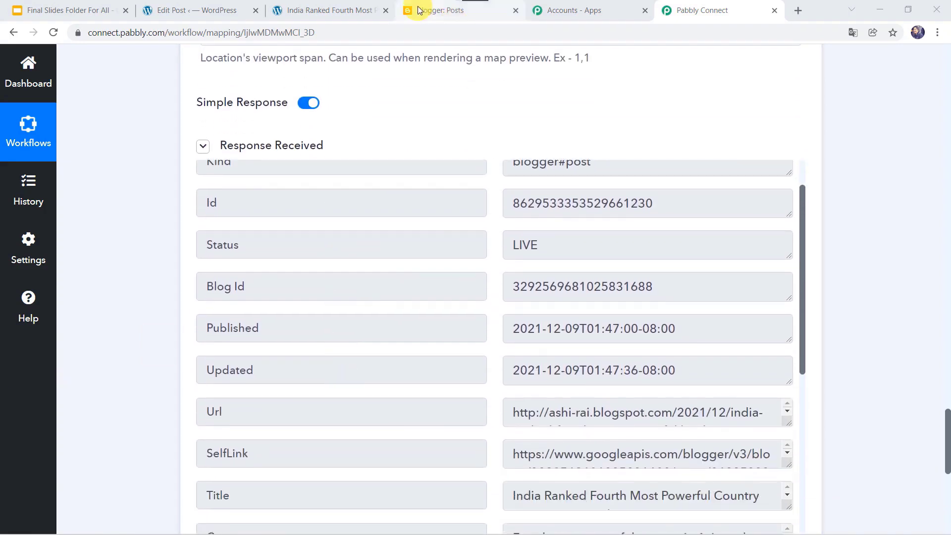
click(419, 11)
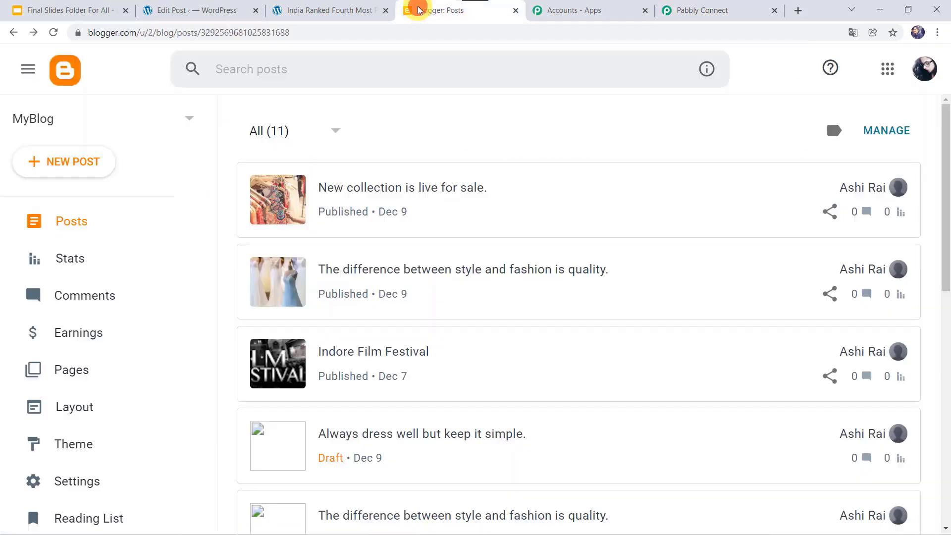
click(55, 34)
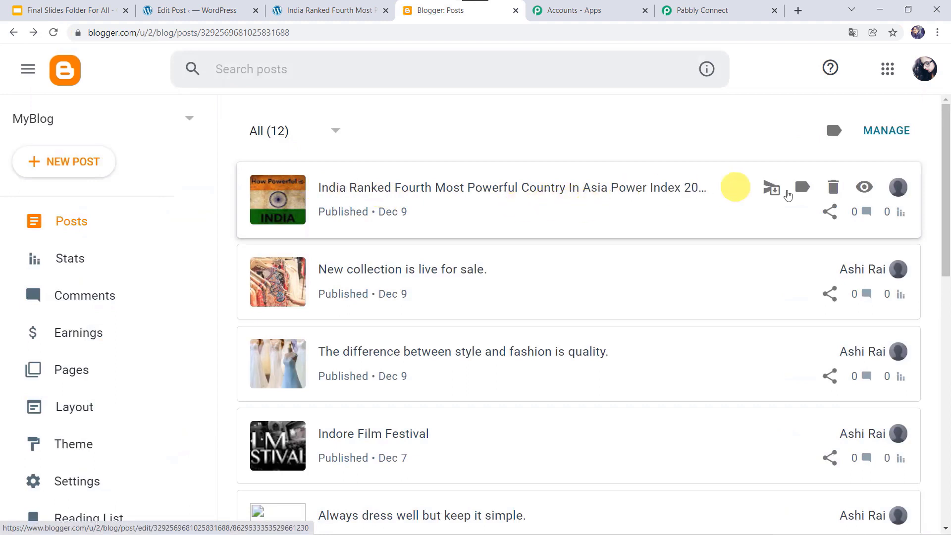
click(865, 187)
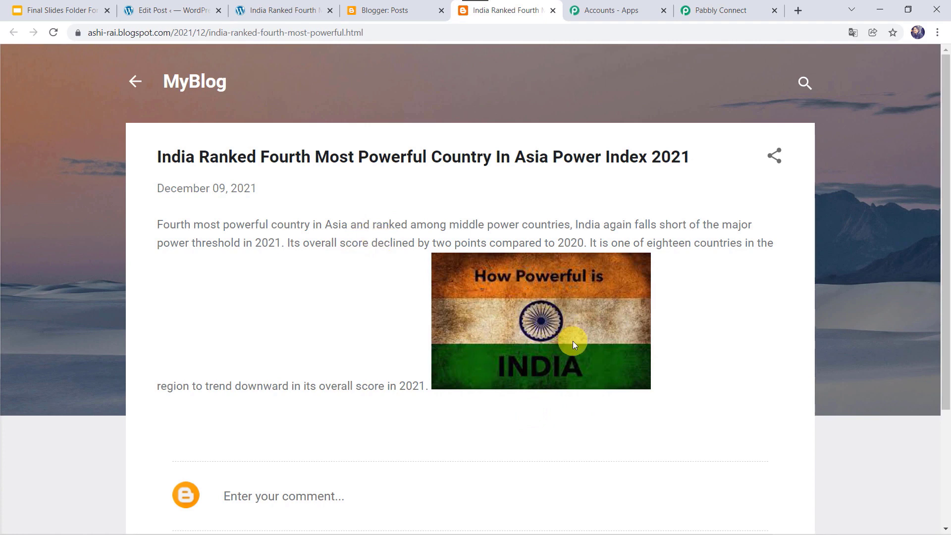
Return to the Pabbly Connect workflow and save the Google Blogger action step.
click(735, 14)
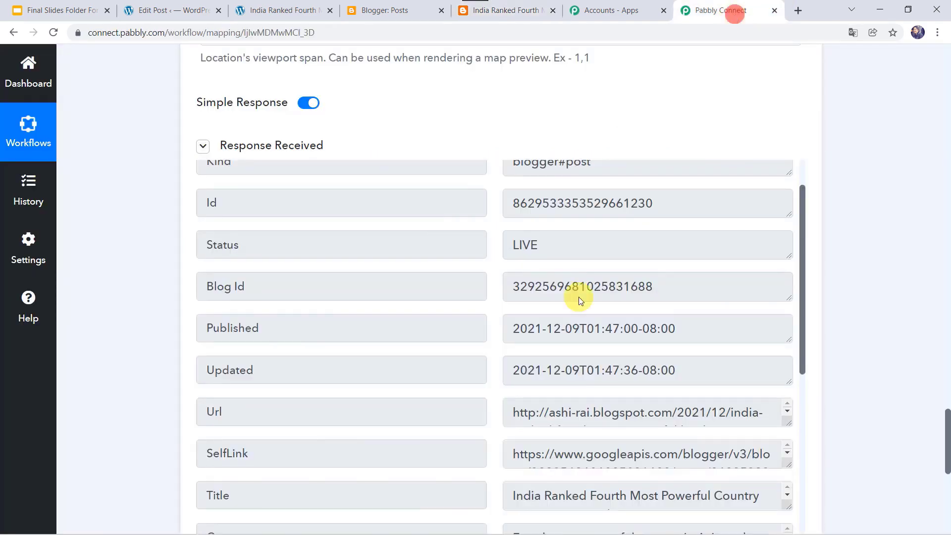
scroll(846, 333, down, 7)
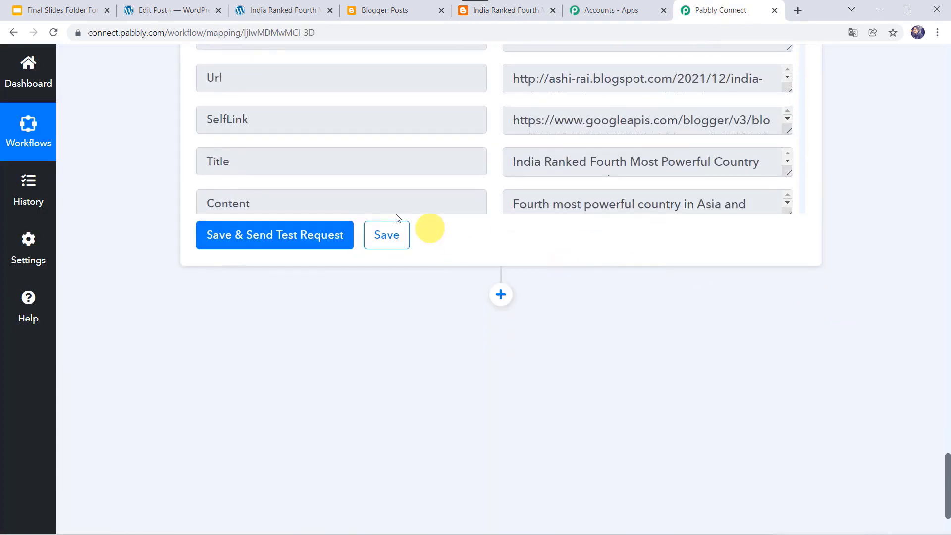
click(397, 232)
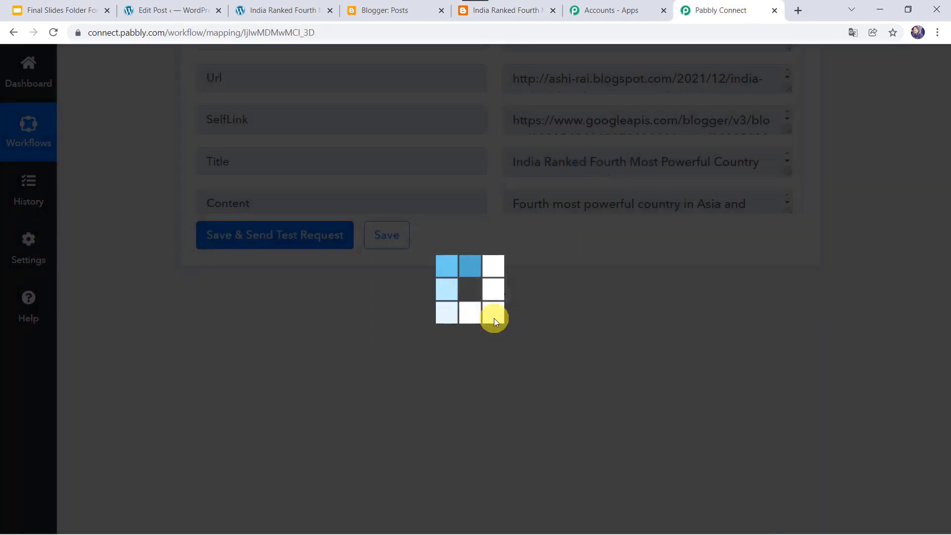
scroll(134, 200, up, 8)
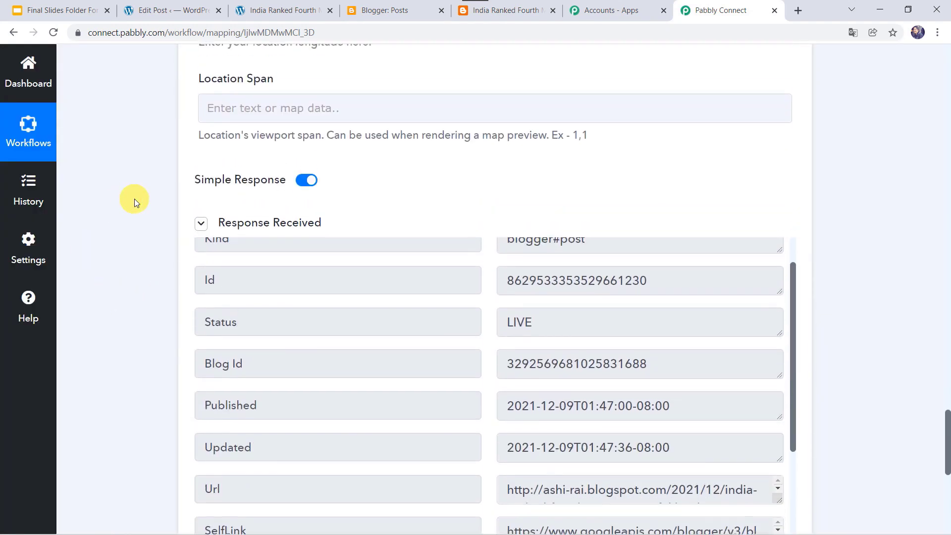
scroll(135, 201, up, 5)
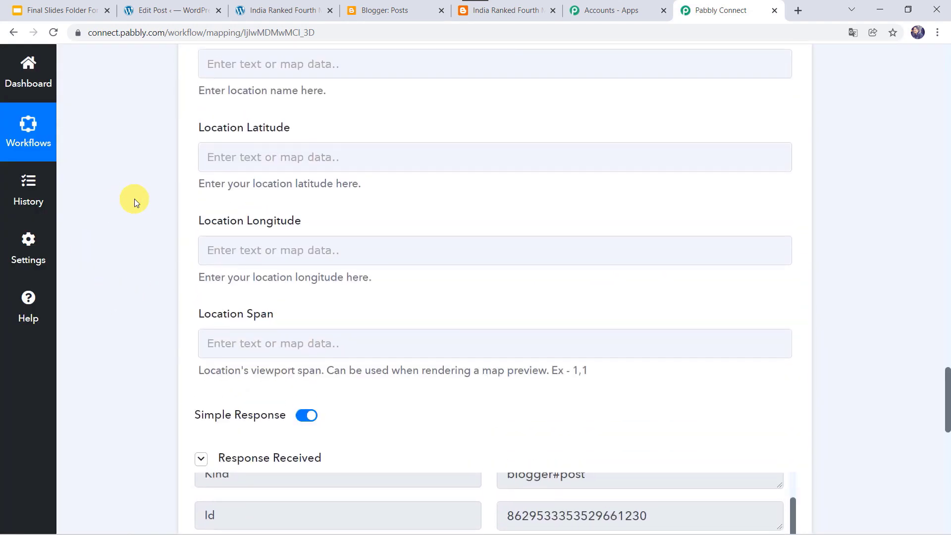
In WordPress, start a new post titled "Omicron cases reported in 57 nations, most are travel-related, says WHO".
click(177, 11)
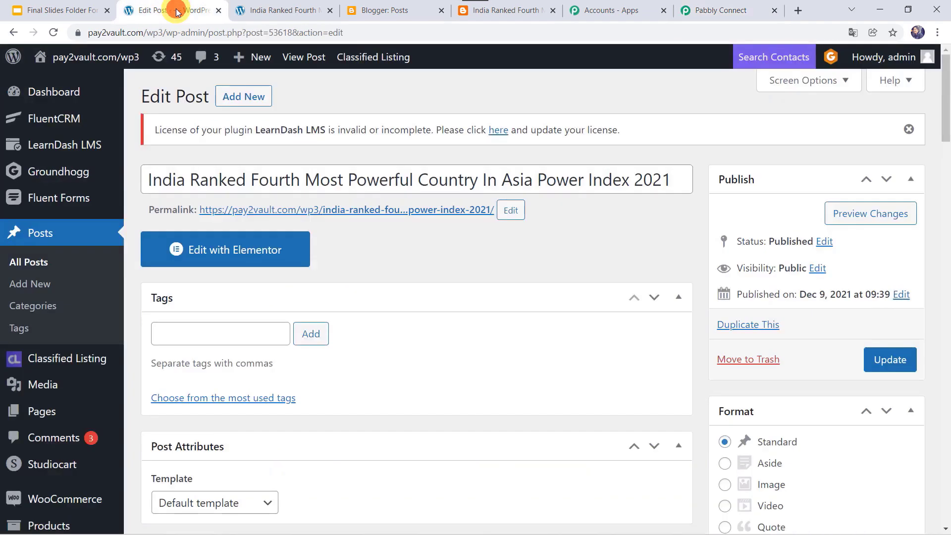
click(34, 289)
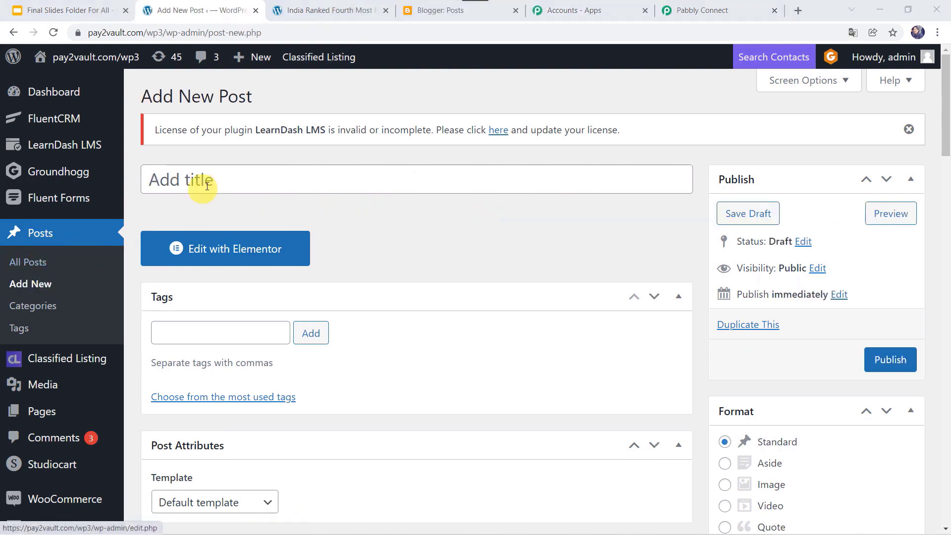
click(203, 183)
text(Omicron cases reported in 57 nations, most are travel-related, says WHO)
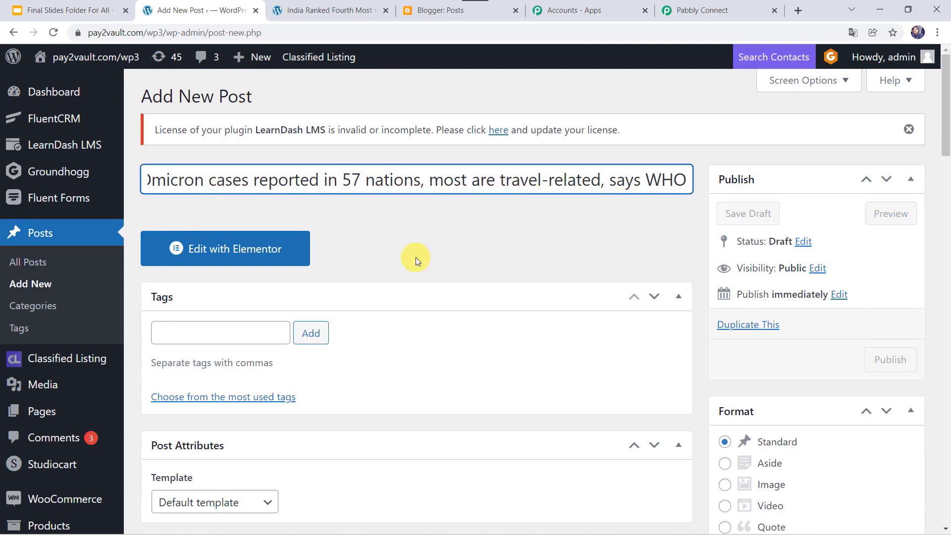
Upload Omicron-Variant.jpg from the Downloads folder and set it as the post's featured image.
scroll(416, 257, down, 6)
scroll(415, 257, down, 5)
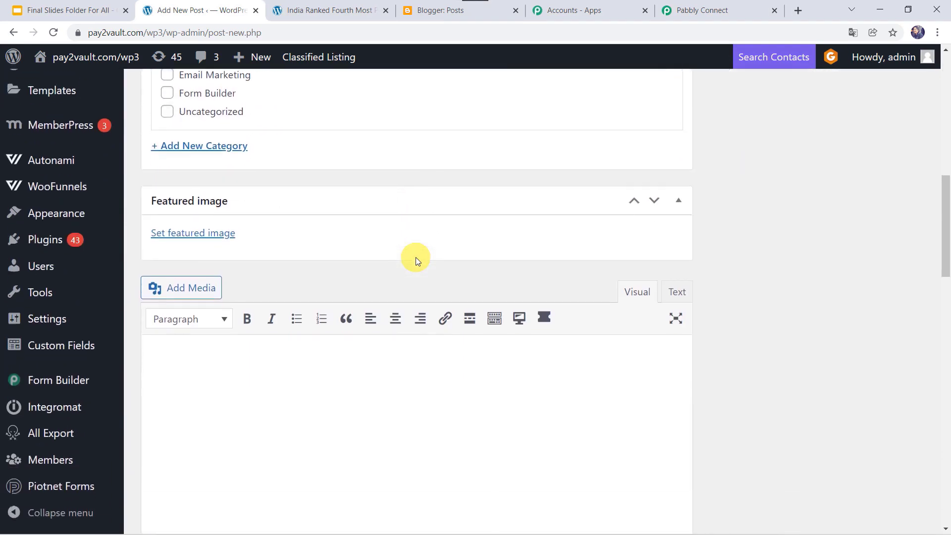
click(183, 234)
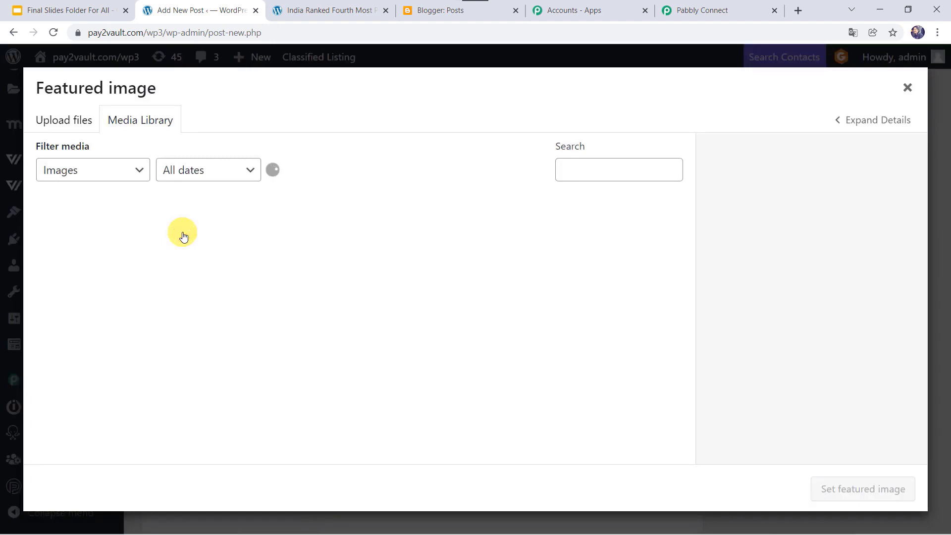
click(55, 127)
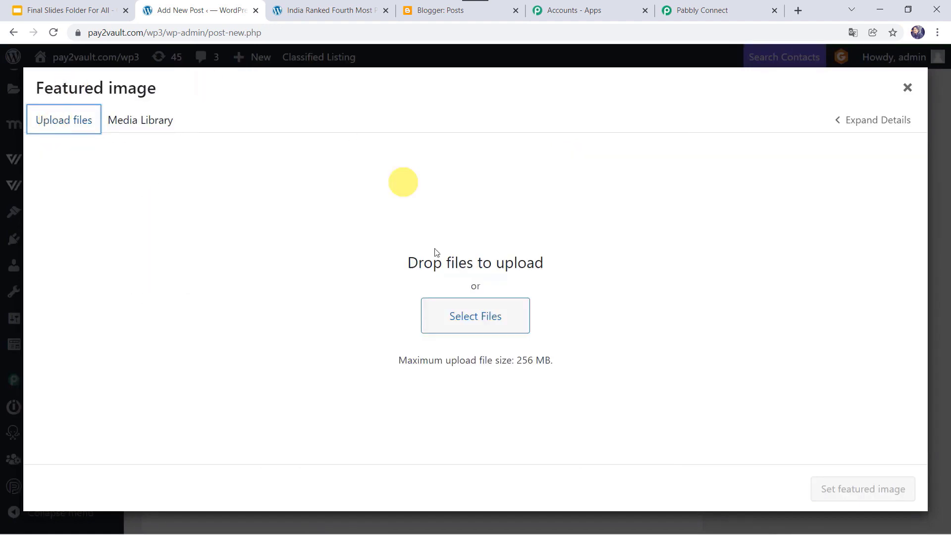
click(436, 310)
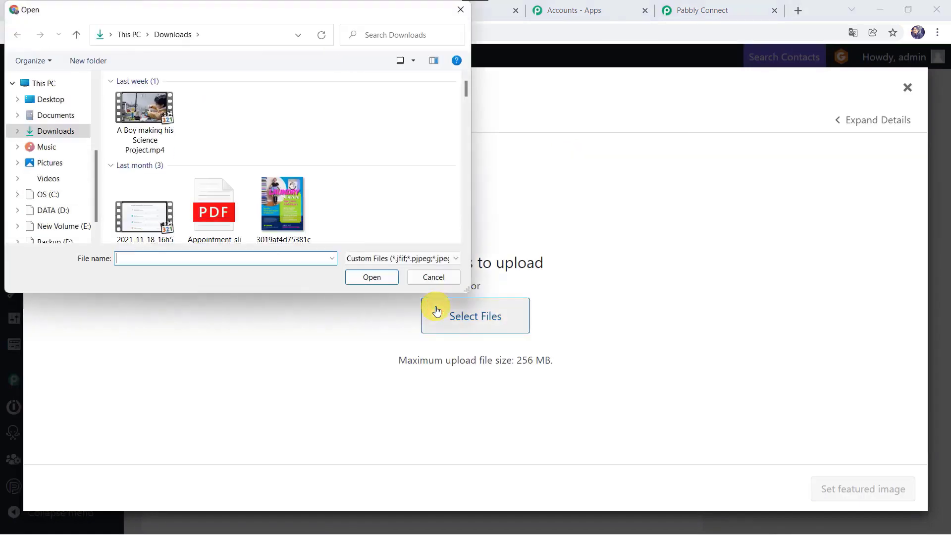
double_click(353, 143)
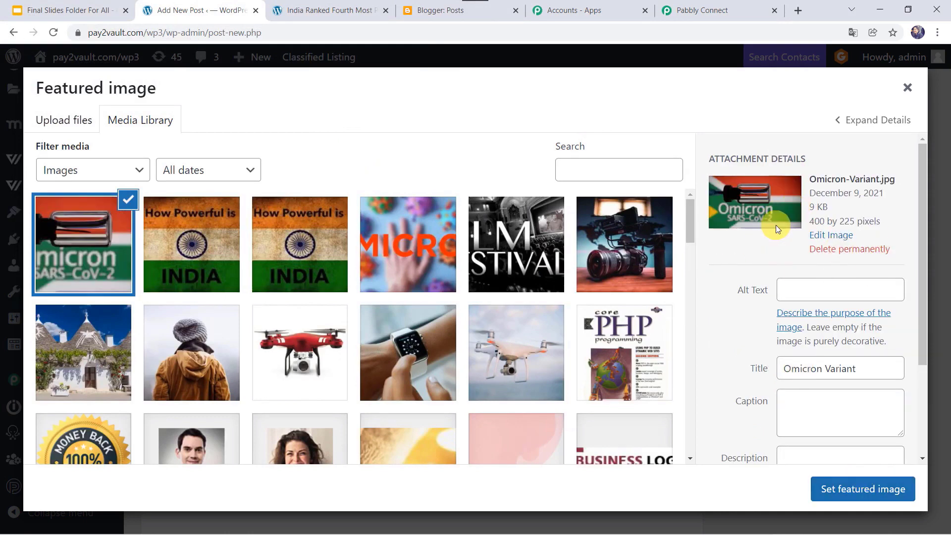
click(848, 494)
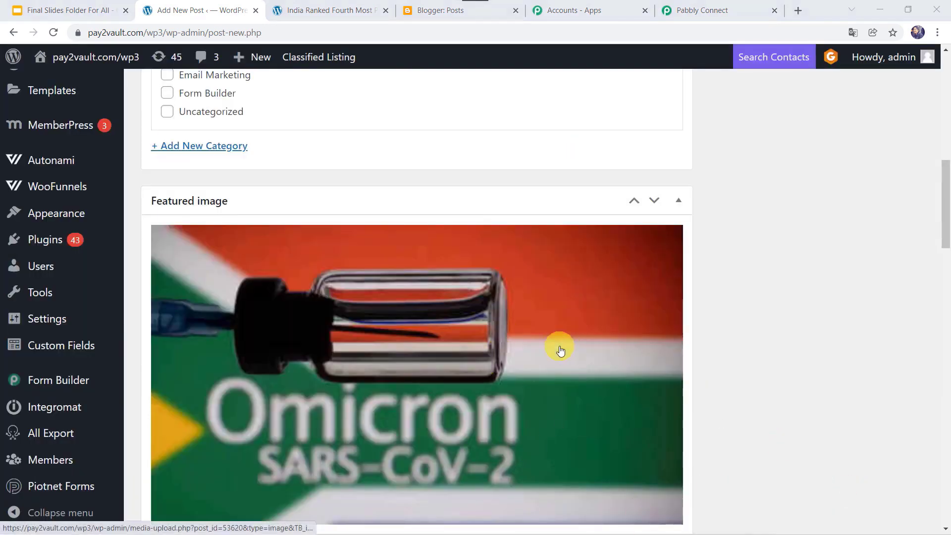
Fill the post body with the paragraph starting "India has reported 9,419 new Covid-19 cases and 159 deaths in 24 hours" and publish the post.
scroll(560, 350, down, 5)
click(237, 424)
text(India has reported 9,419 new Covid-19 cases and 159 deaths in 24 hours. The daily rise in cases has been recorded below 10,000 for 13 days in a row and been less than 50,000 for 165 consecutive days. The active caseload has risen to 94,742. Current recovery rate in the country, 98.36%, is the highest since March 2020. Stay with TOI for all updates)
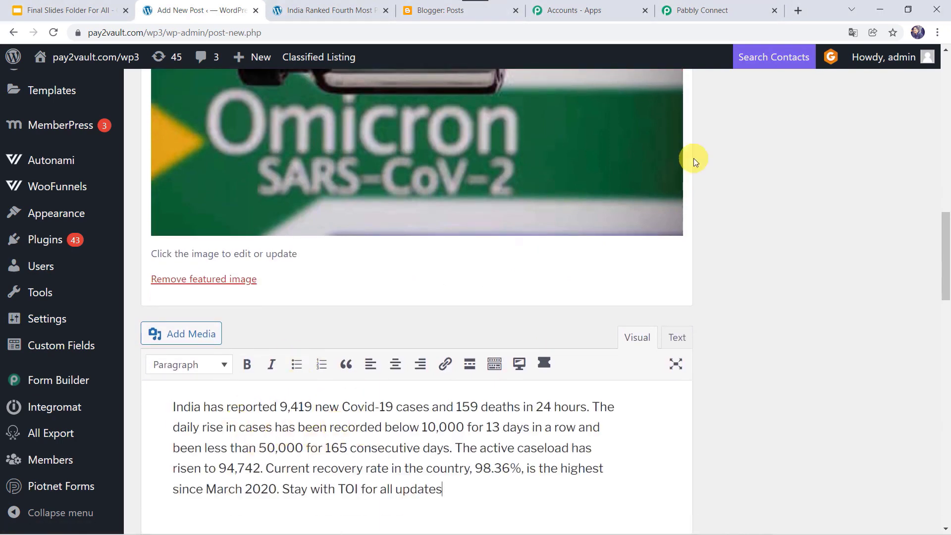
scroll(692, 159, up, 15)
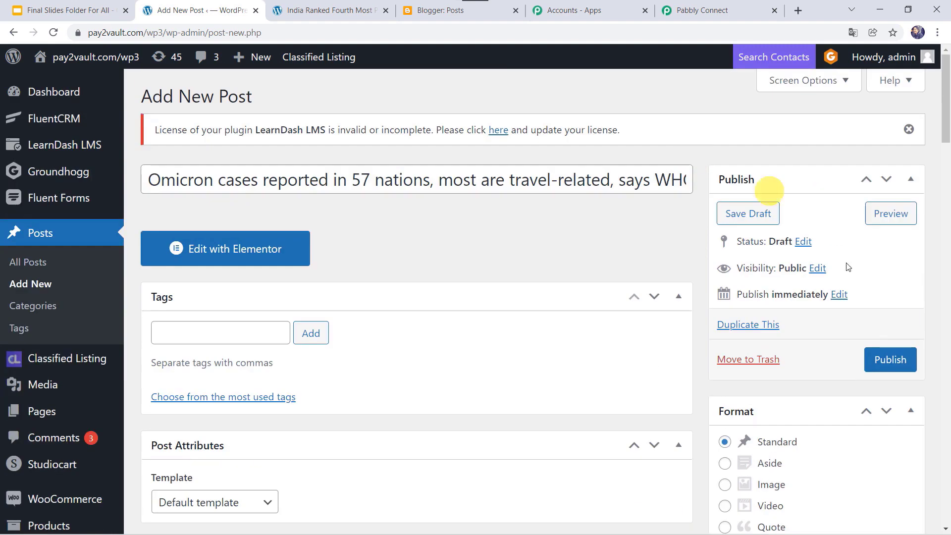
click(879, 357)
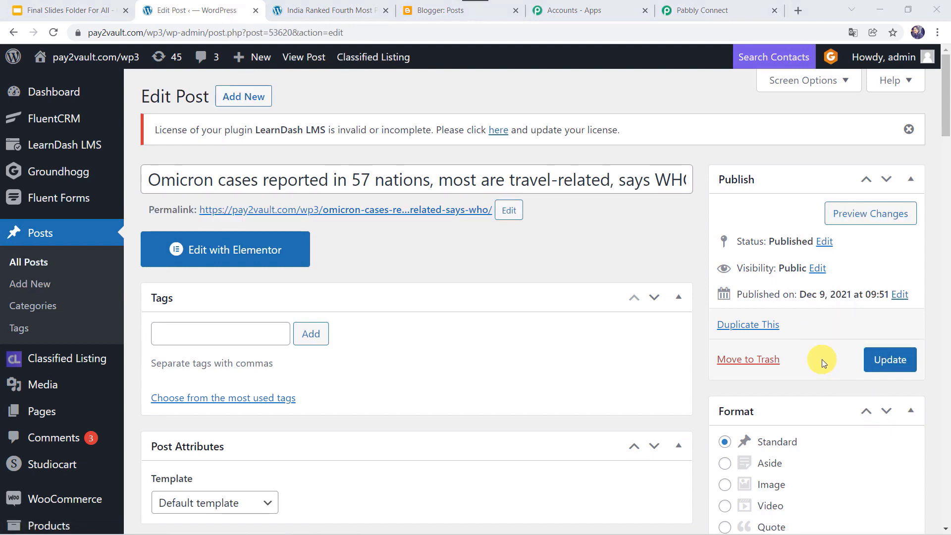
Switch to Blogger, reload the posts list and view the published Omicron cases post with its text and image.
click(429, 7)
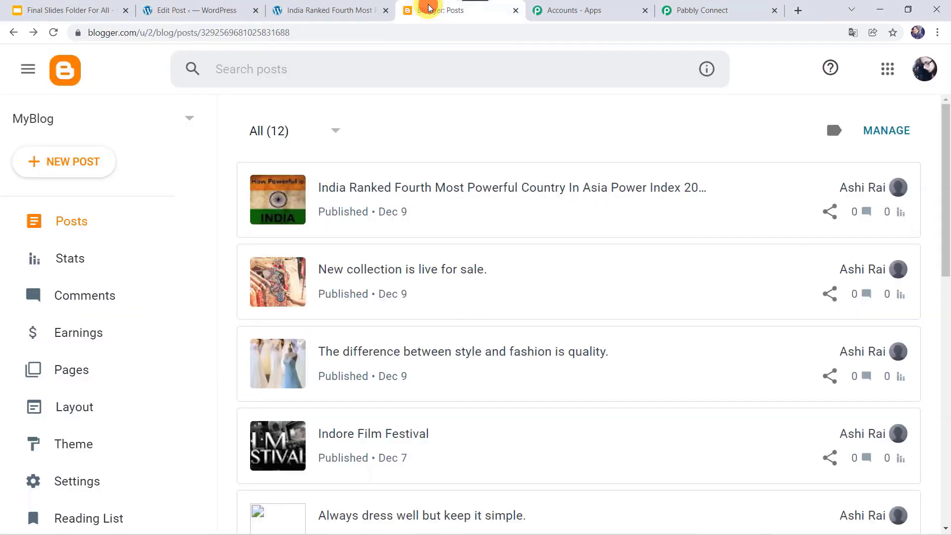
click(53, 33)
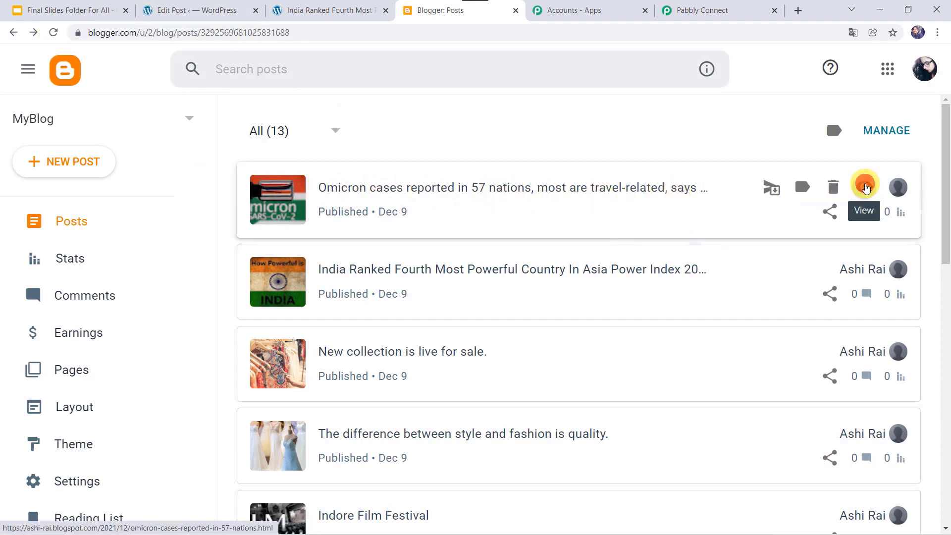
click(865, 187)
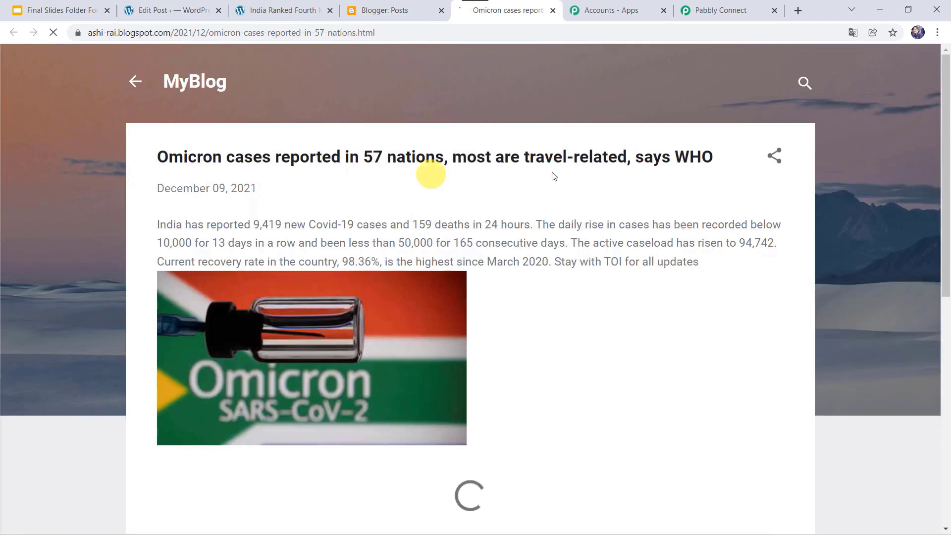
scroll(589, 254, down, 1)
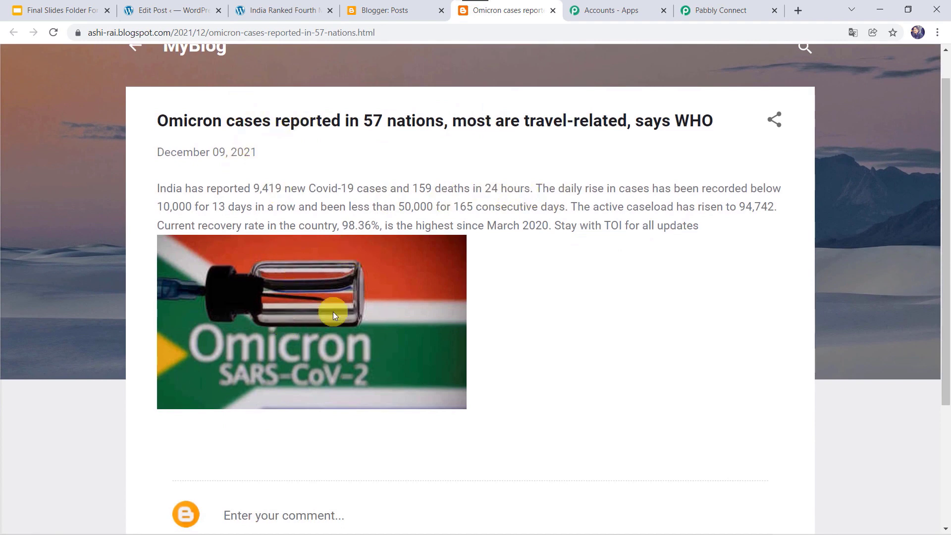
Return to the Pabbly Connect workflow and collapse the Google Blogger action and WordPress trigger to review the whole automation.
click(732, 7)
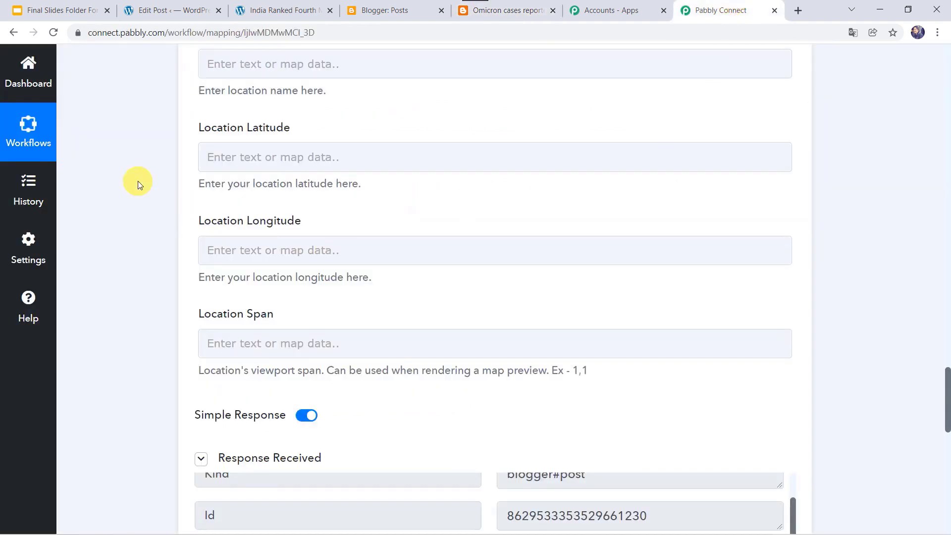
scroll(138, 181, up, 3)
scroll(138, 180, up, 10)
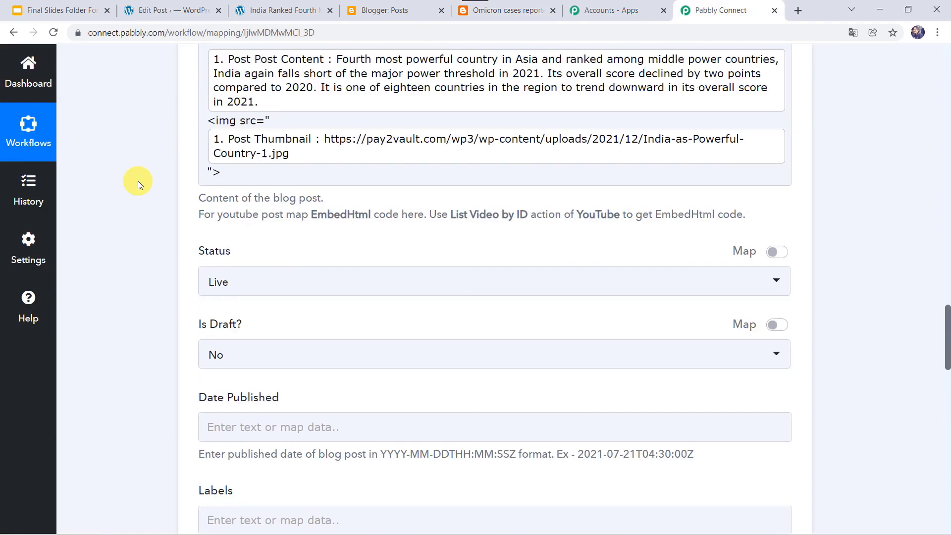
scroll(138, 181, up, 15)
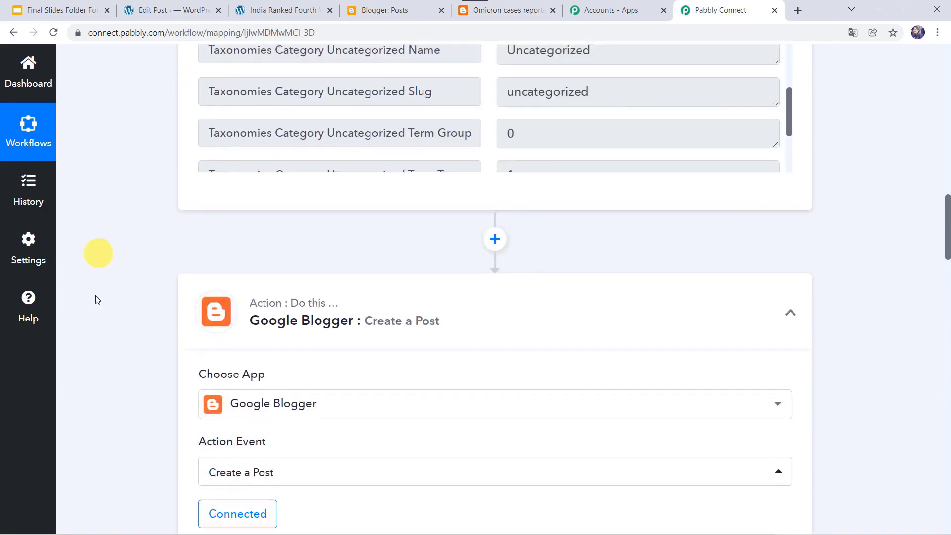
click(481, 307)
scroll(480, 307, up, 15)
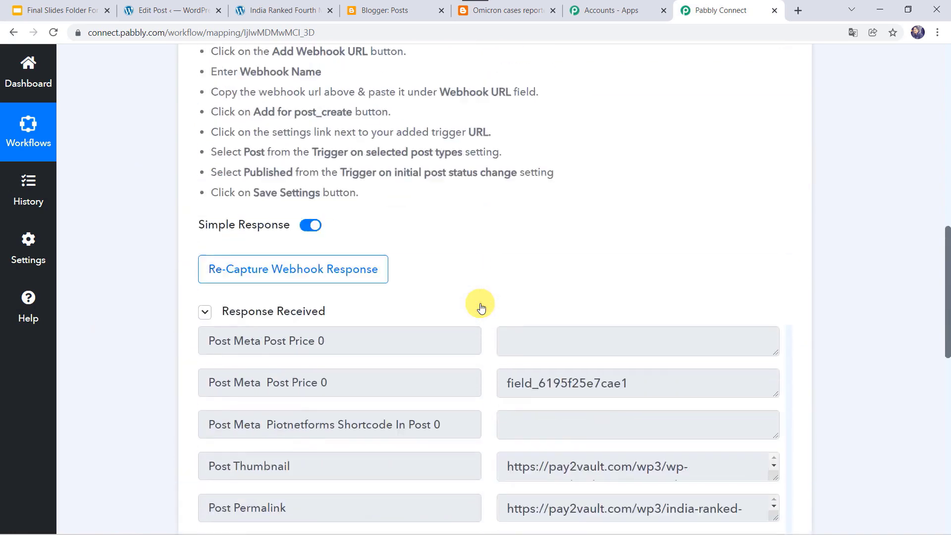
scroll(480, 307, up, 1)
click(491, 195)
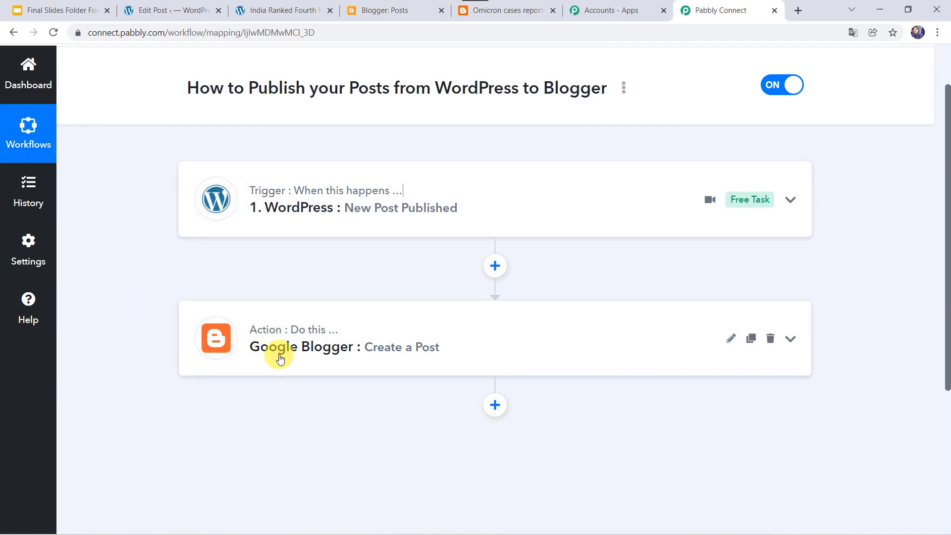
scroll(140, 254, up, 2)
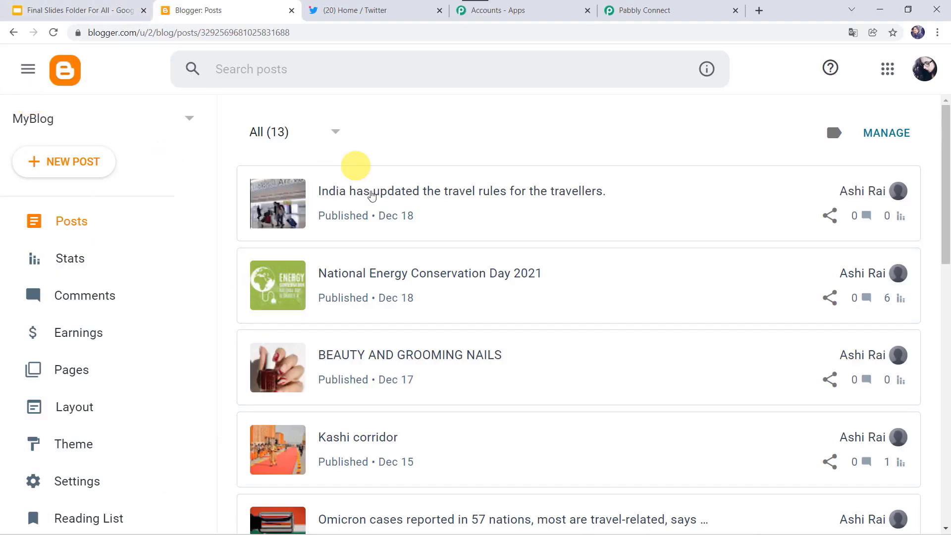
Compare the latest Blogger post about India's travel rules with the matching tweet in the Twitter home feed.
click(378, 10)
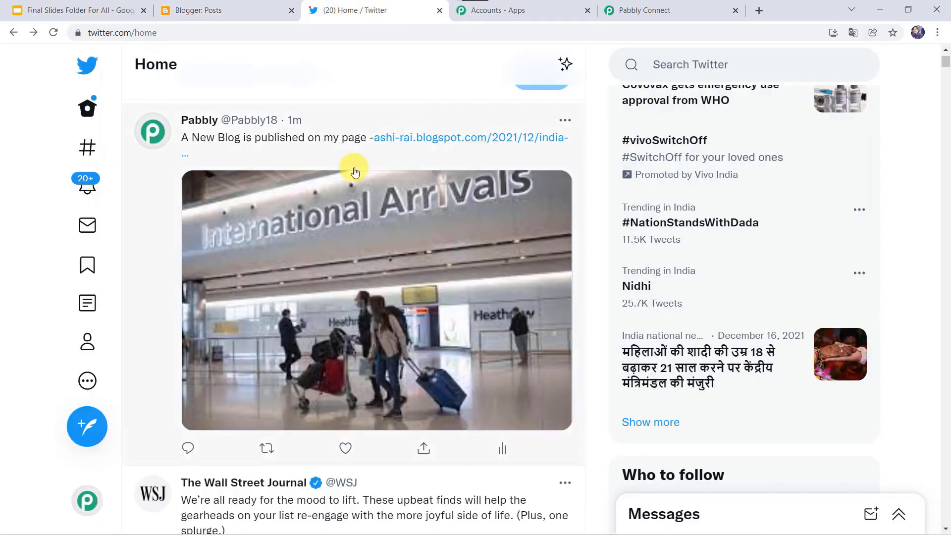
click(265, 10)
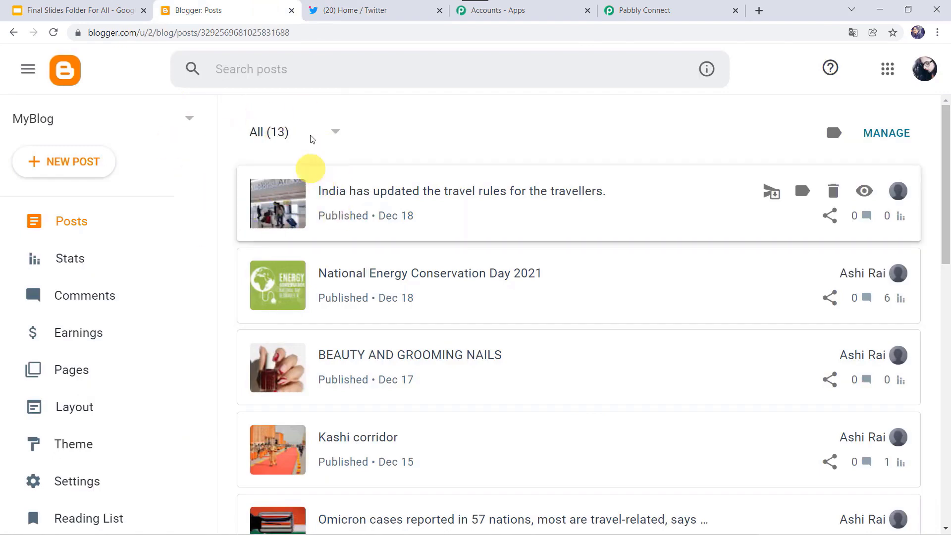
click(385, 6)
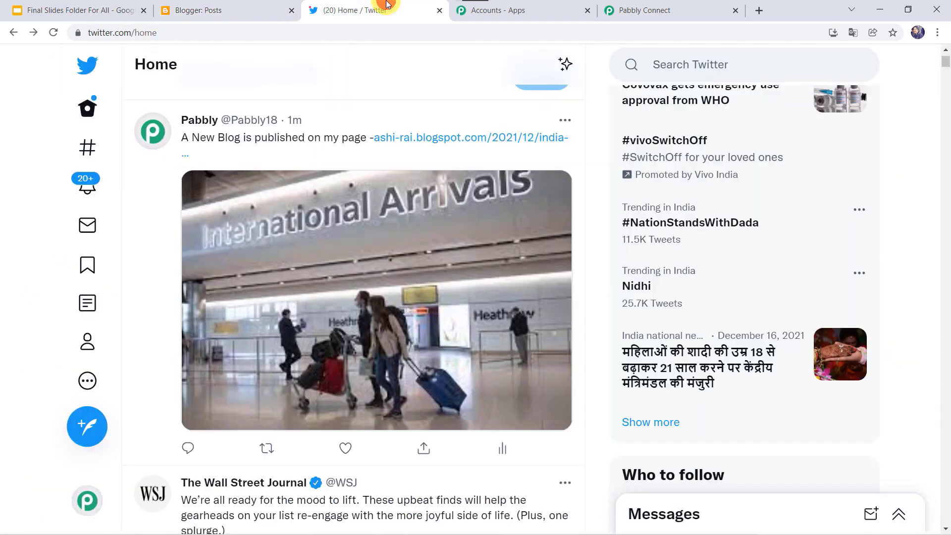
In Blogger, create a new post titled "Fourth most powerful country in Asia" with the paragraph on India falling short of the major power threshold.
click(228, 10)
click(88, 165)
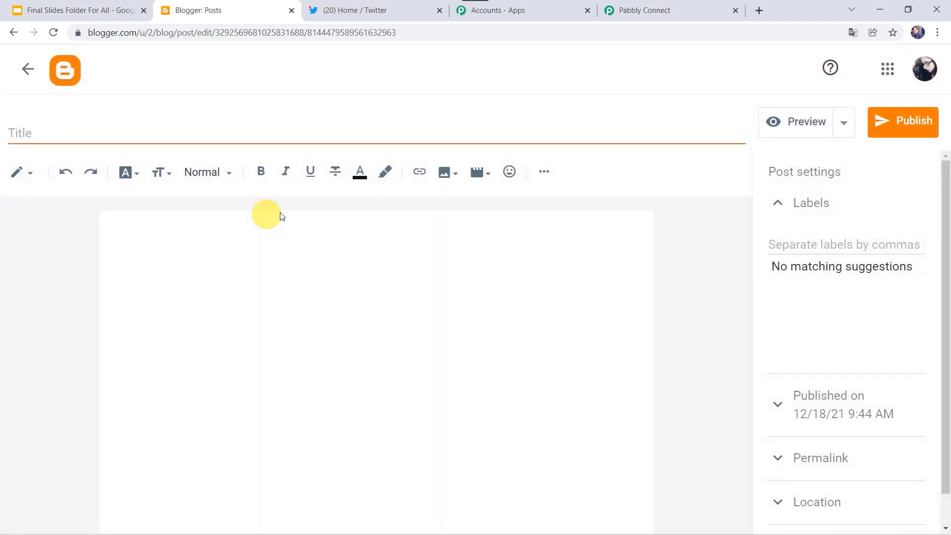
click(115, 134)
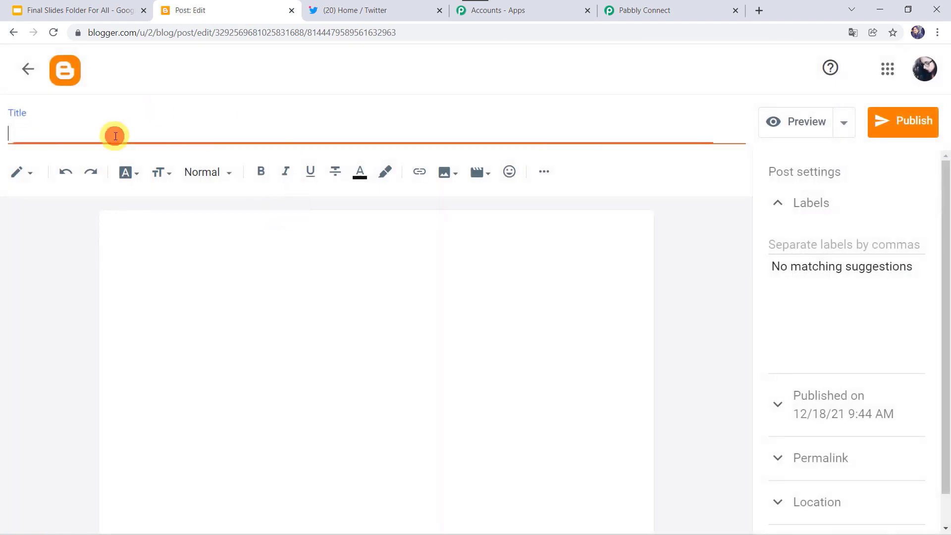
text(Fourth most powerful country in Asia)
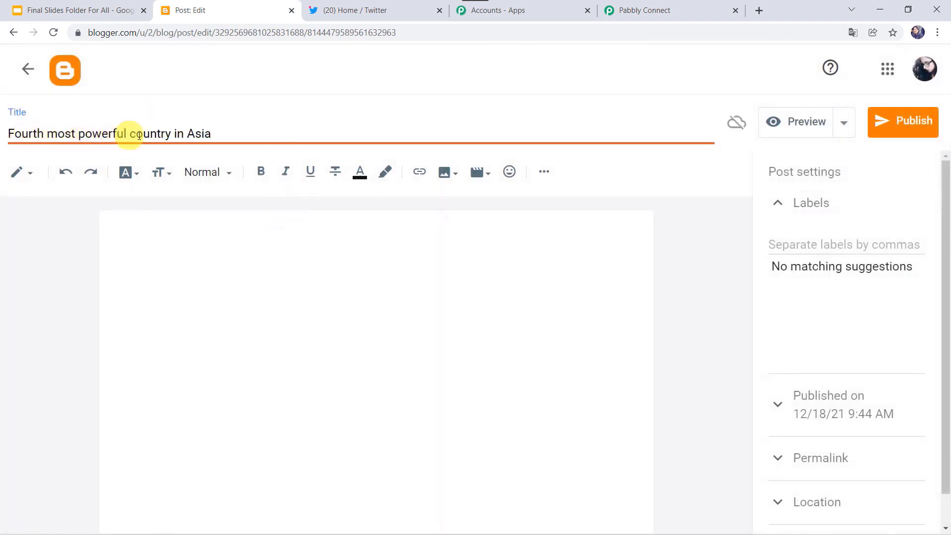
click(148, 231)
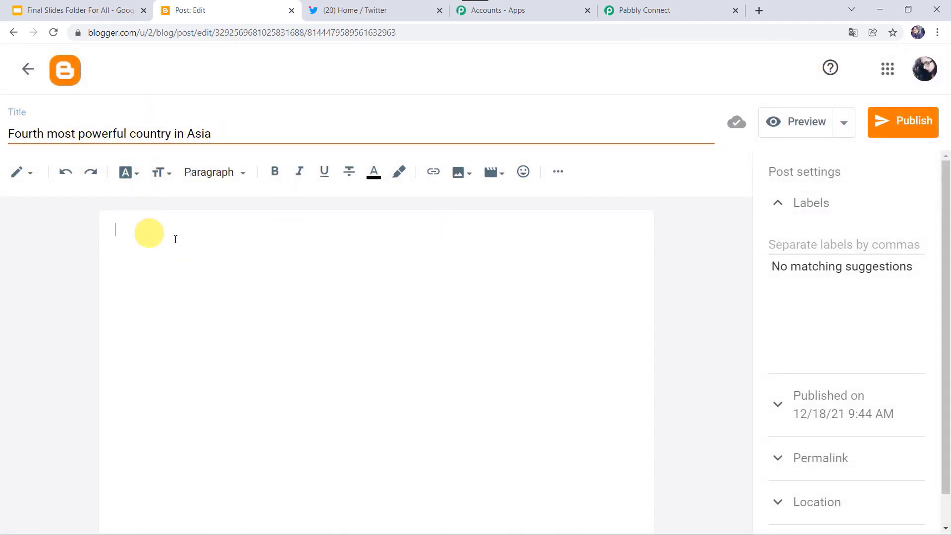
click(164, 234)
text(Fourth most powerful country in Asia and ranked among middle power countries, India again falls short of the major power threshold in 2021. Its overall score declined by two points compared to 2020. It is one of eighteen countries in the region to trend downward in its overall score in 2021.)
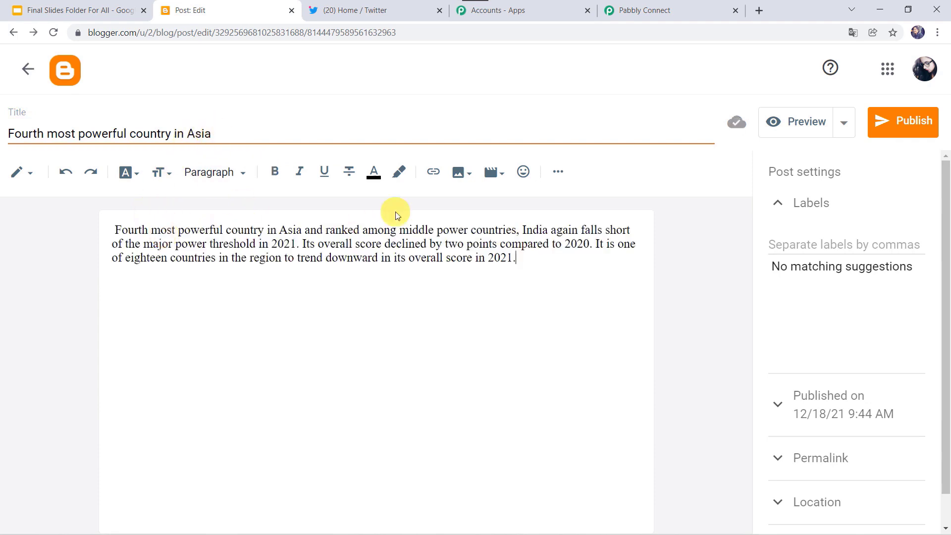
Insert the image India as Powerful Country.jpg from the computer on a new line below the paragraph.
click(531, 264)
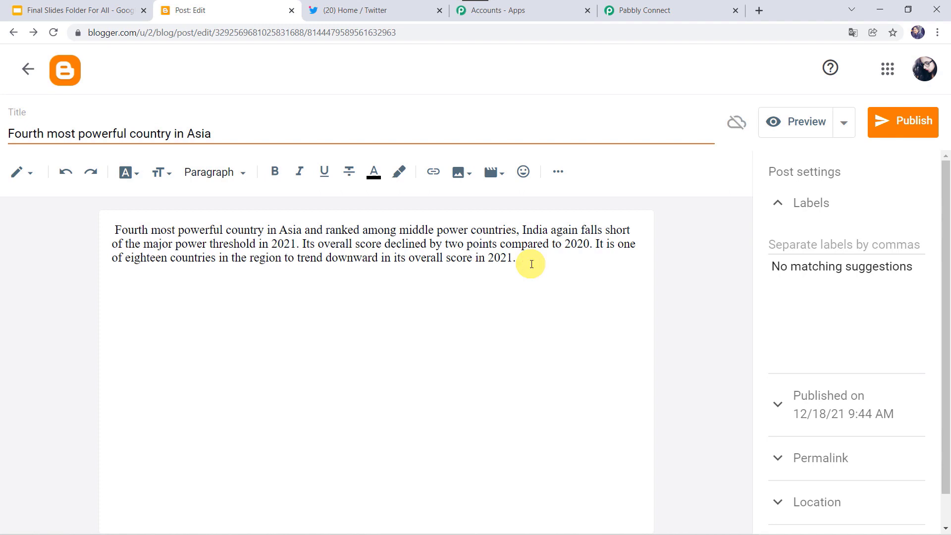
key(Return)
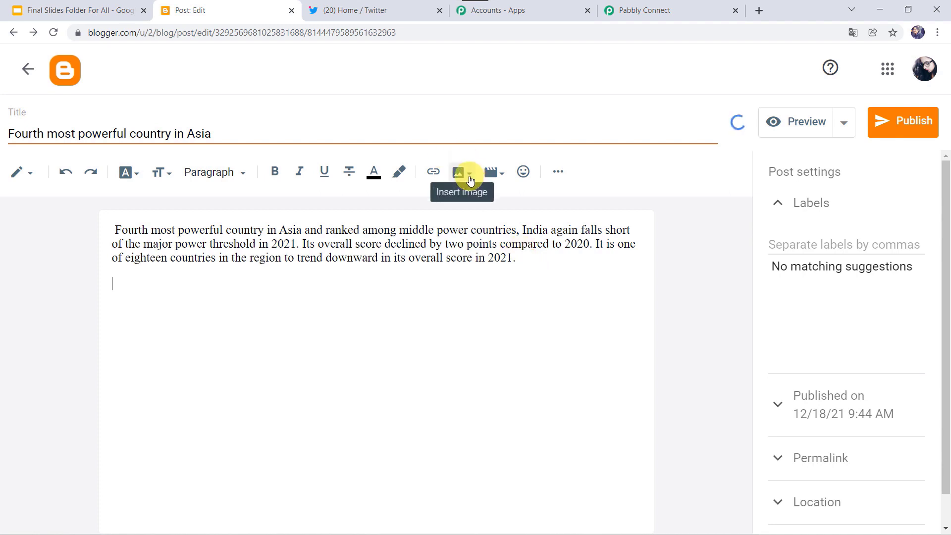
click(469, 178)
click(502, 195)
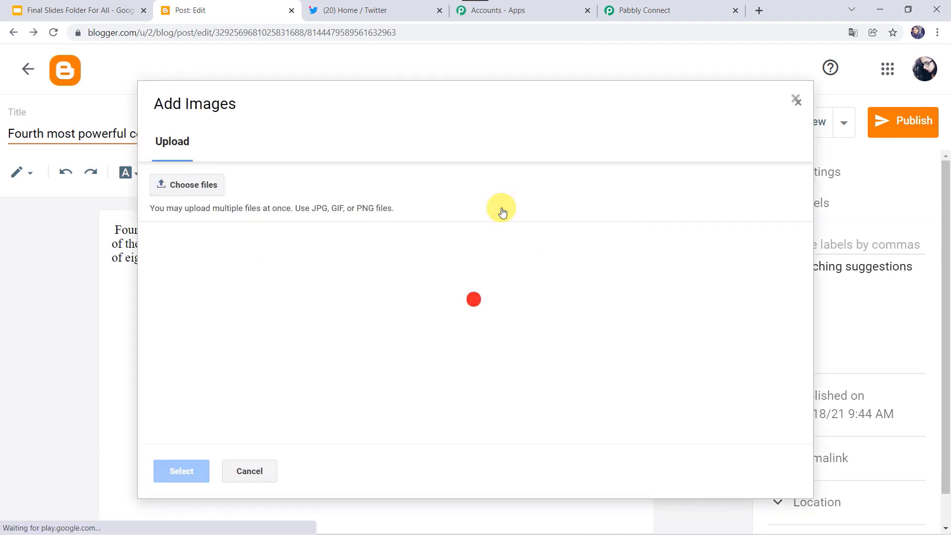
click(191, 187)
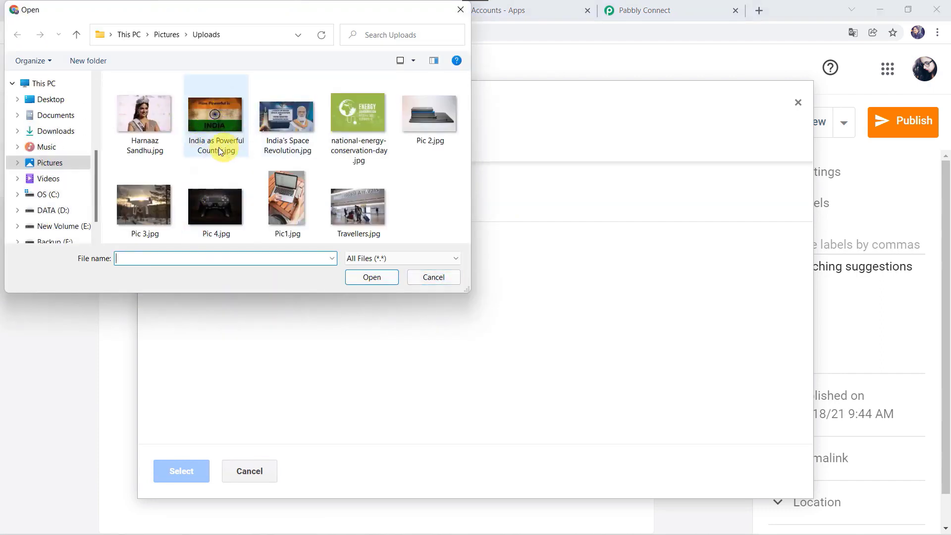
click(226, 148)
click(361, 278)
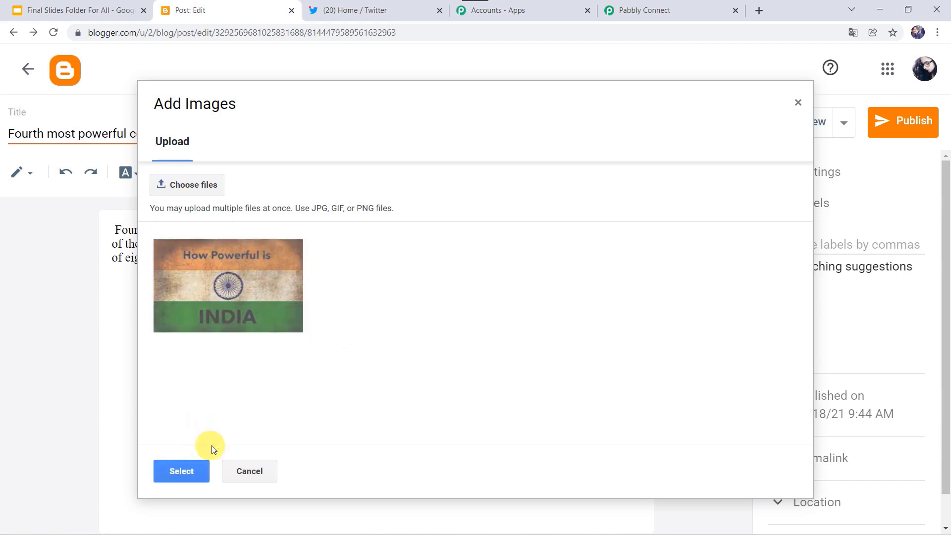
click(177, 472)
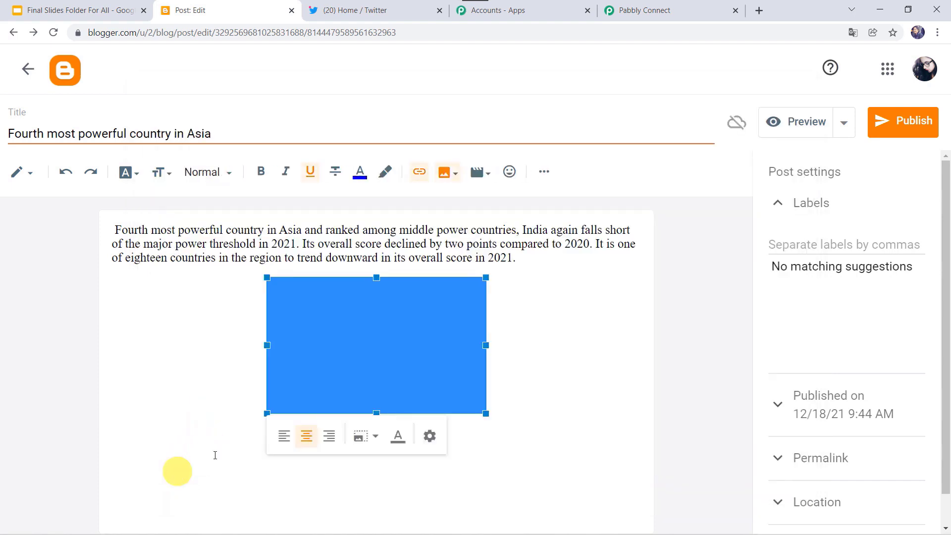
Enlarge the centred image in the post and publish "Fourth most powerful country in Asia" to the blog.
drag(267, 414, 213, 475)
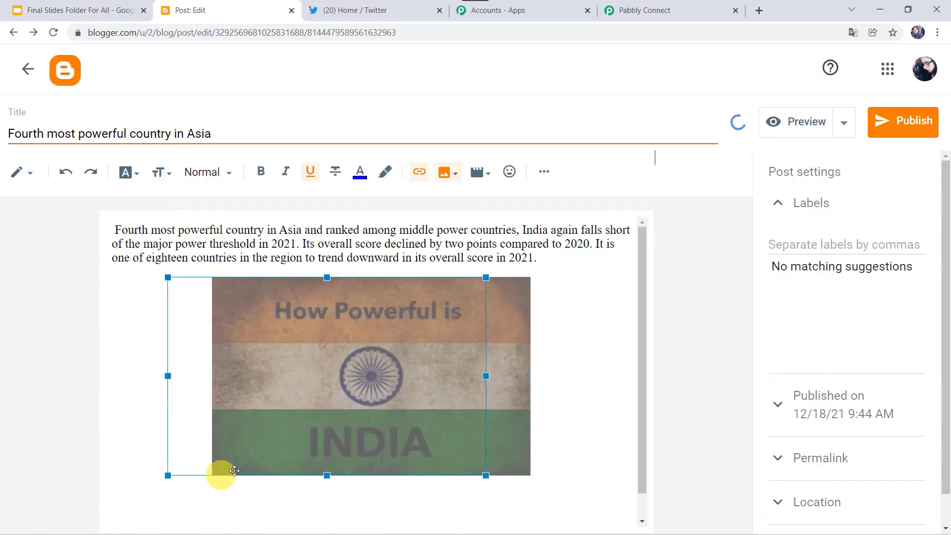
click(930, 120)
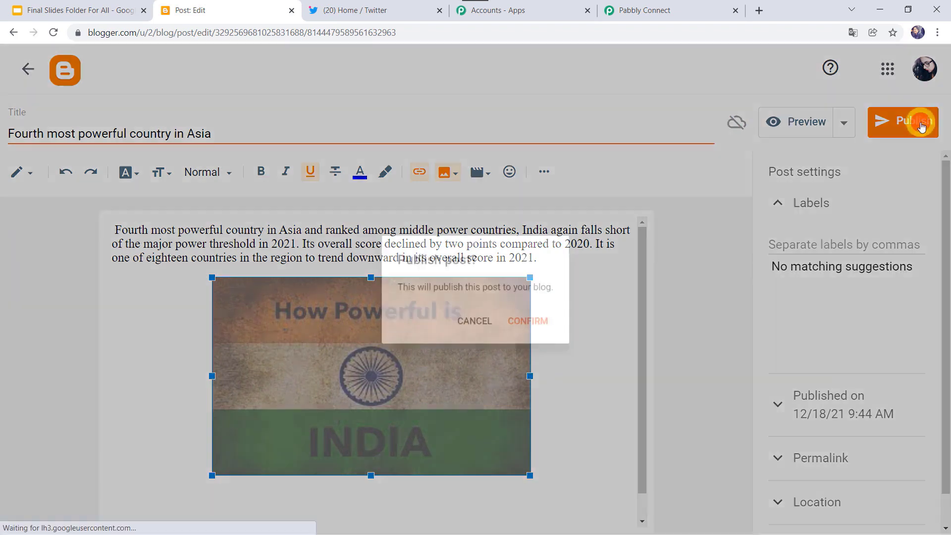
click(542, 325)
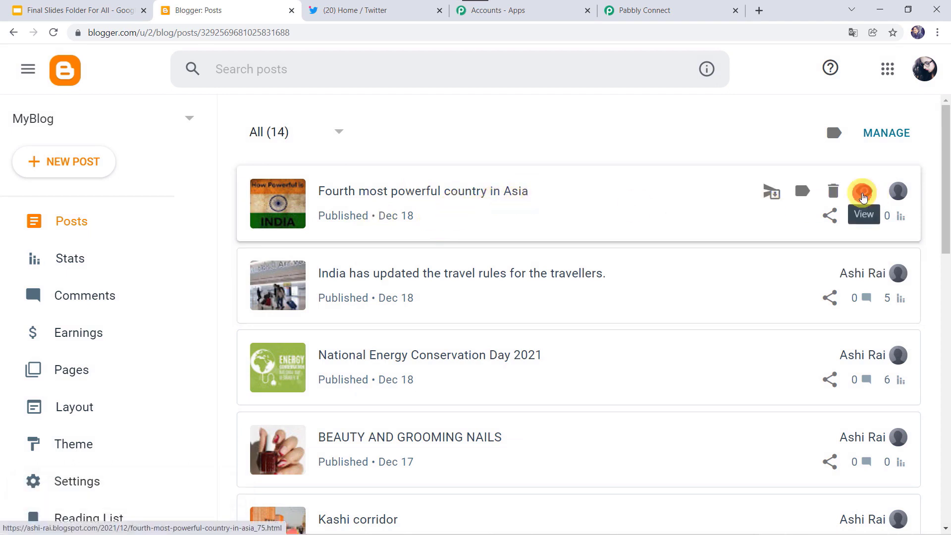
View the published Fourth most powerful country in Asia post and compare it with its new tweet and the tweet's link.
click(864, 193)
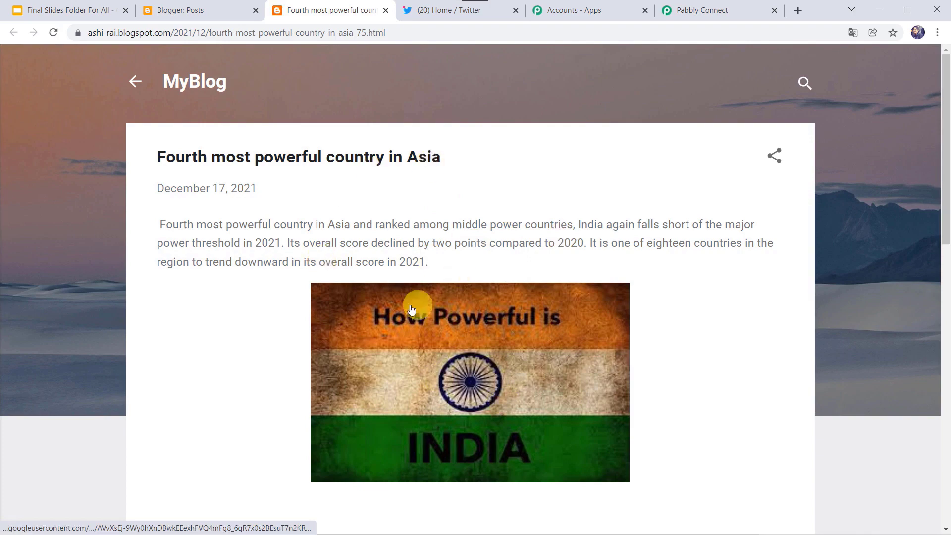
click(435, 6)
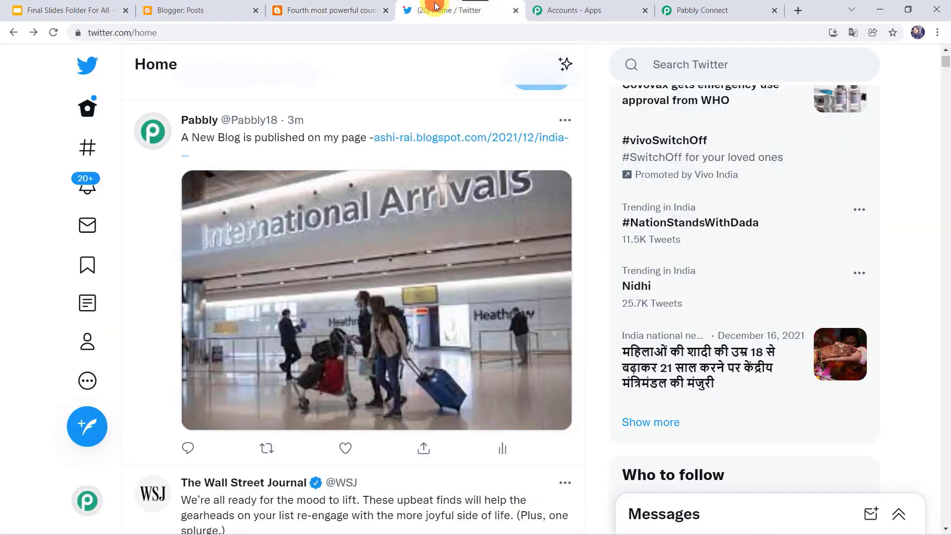
click(55, 33)
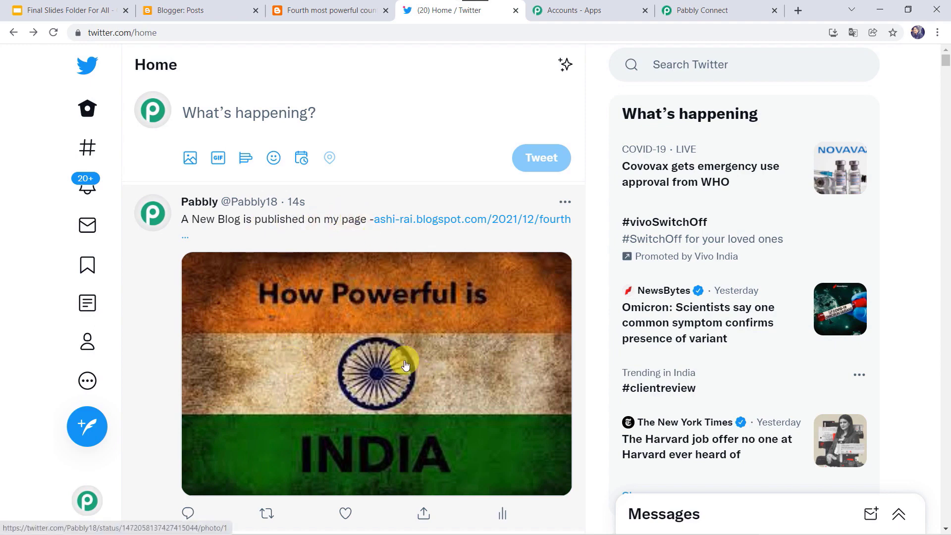
click(440, 224)
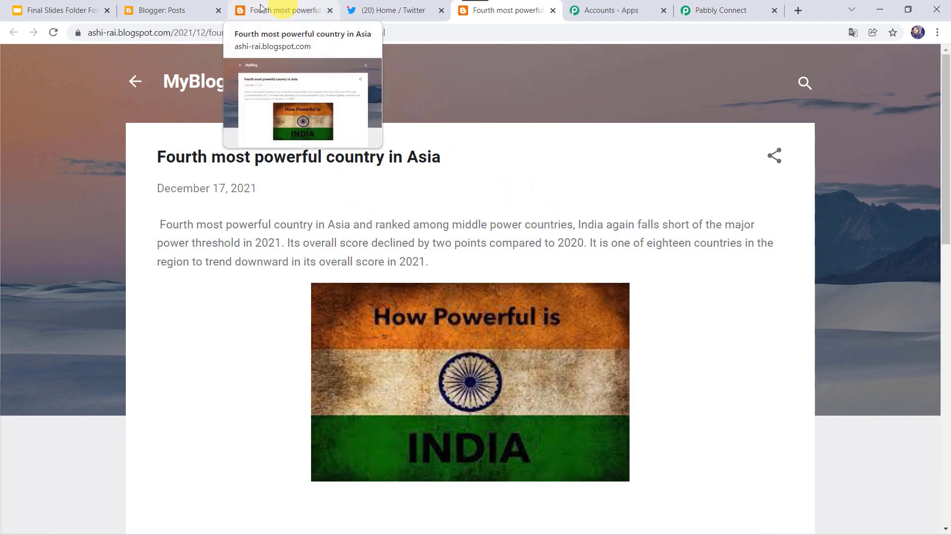
click(191, 9)
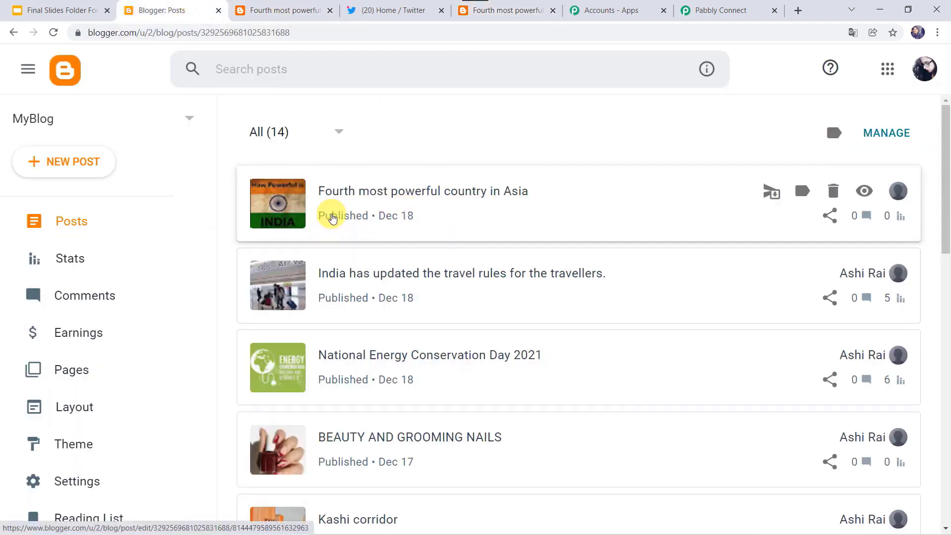
click(395, 7)
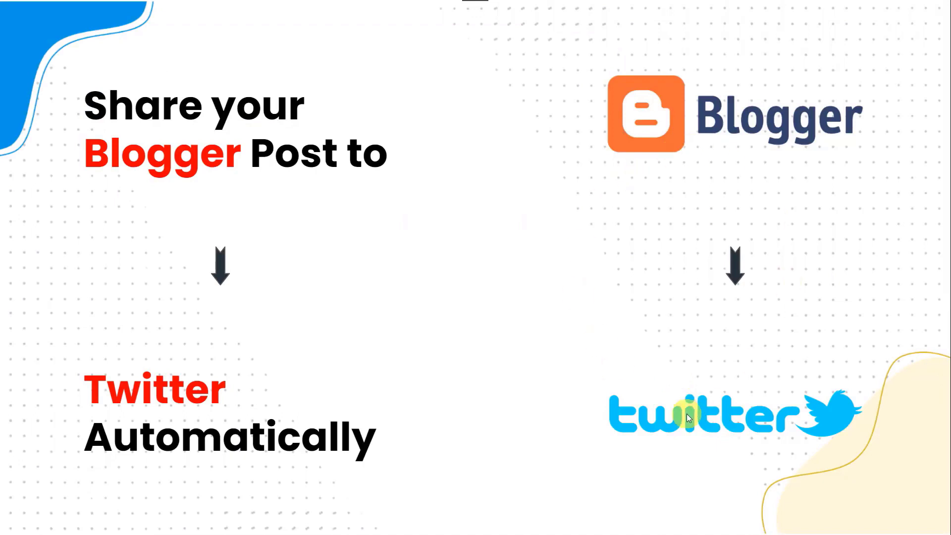
click(477, 291)
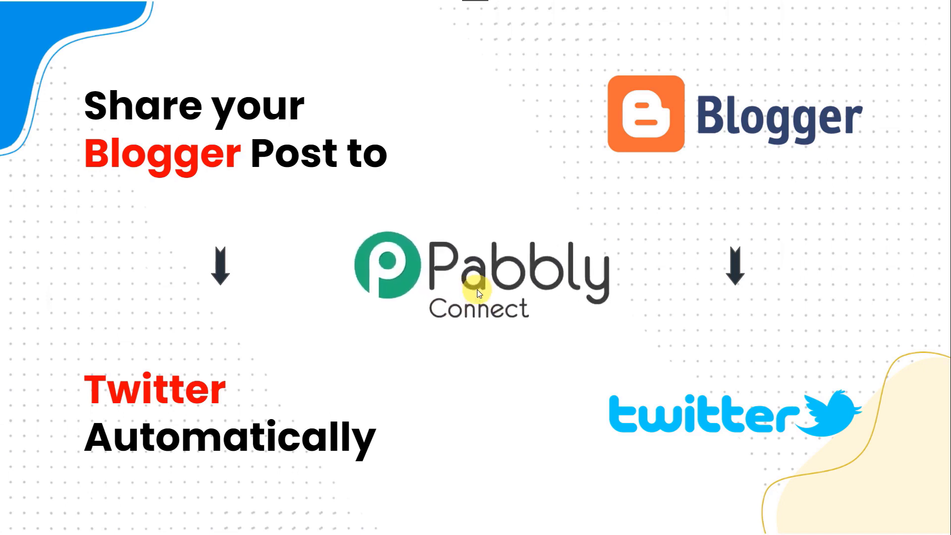
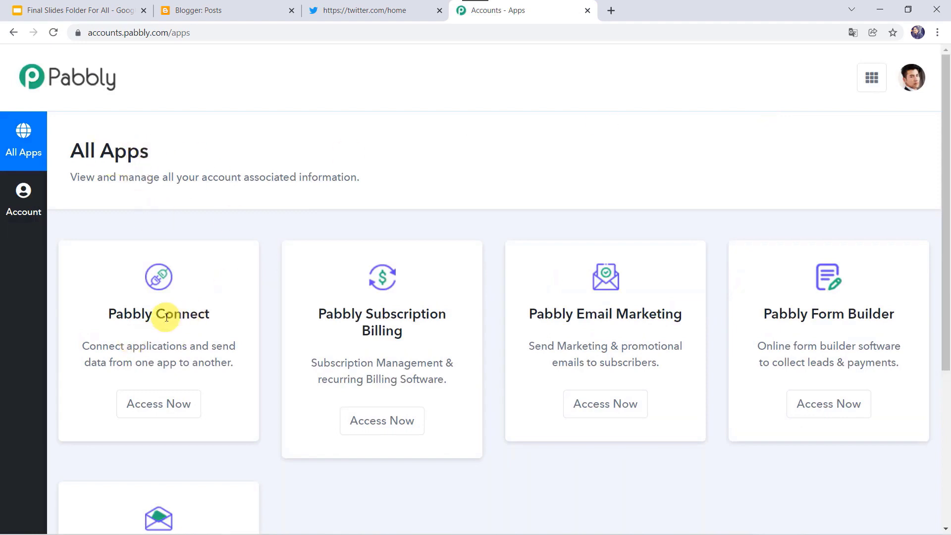
Open Pabbly Connect and create a new workflow named "Blogger to Twitter Integration".
click(164, 405)
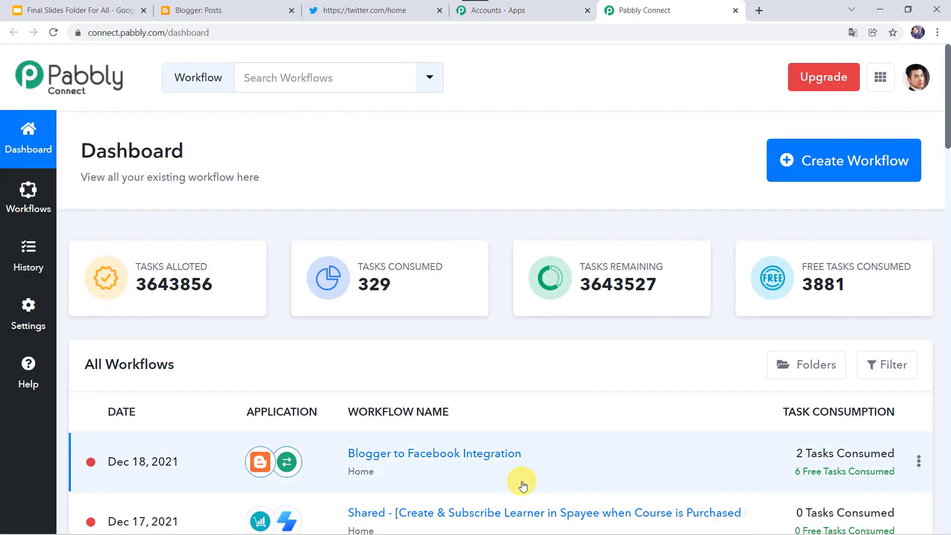
scroll(523, 485, down, 5)
scroll(523, 486, up, 5)
click(837, 163)
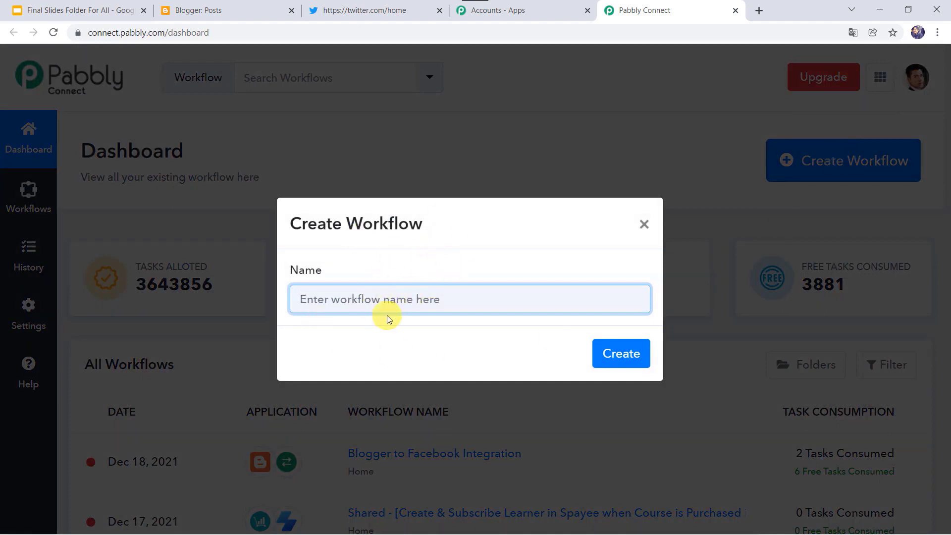
text(Bl)
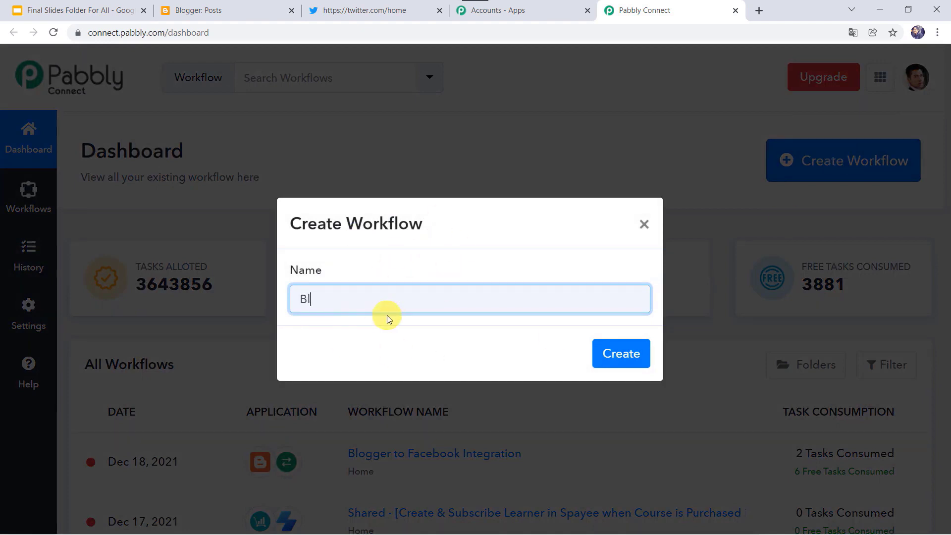
text(ogger to Twitter)
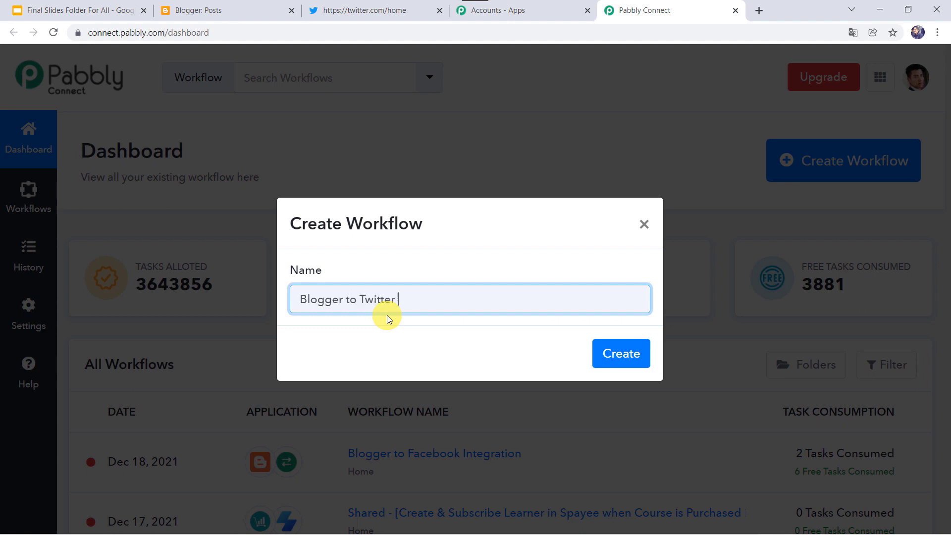
text( Integration)
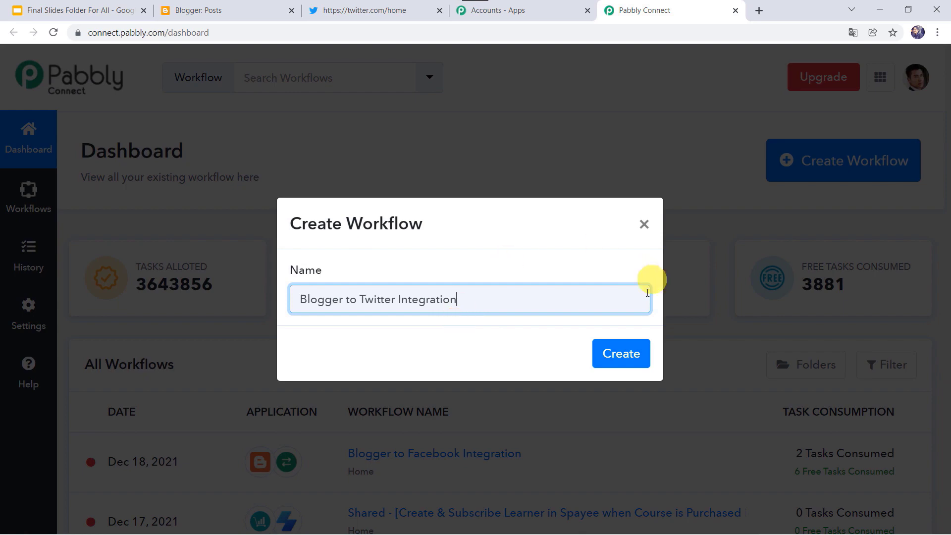
click(609, 353)
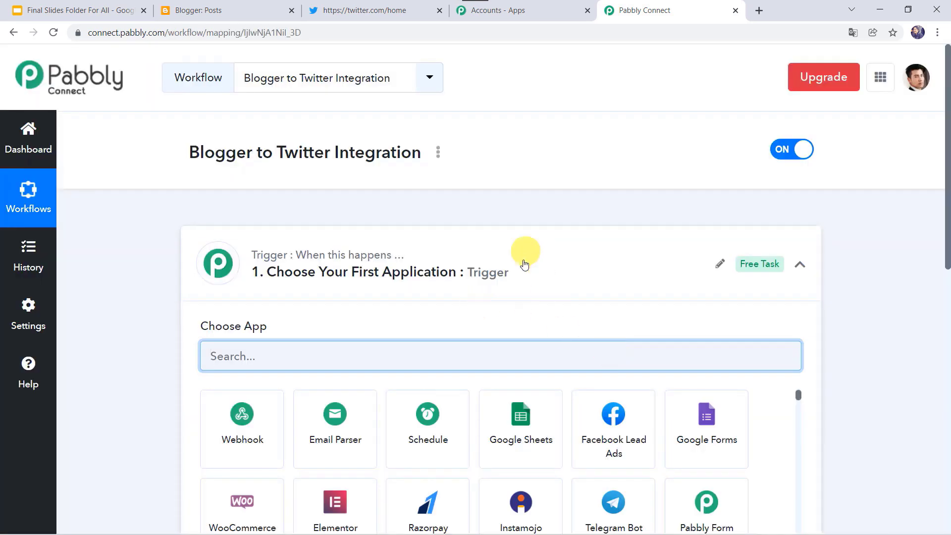
Set the workflow's trigger application to Google Blogger with the trigger event New Post Added.
click(524, 266)
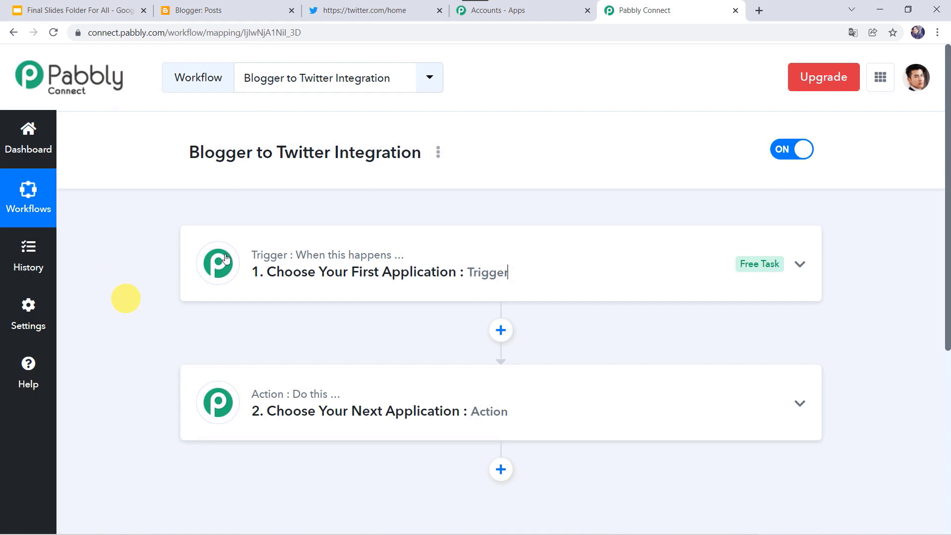
click(470, 269)
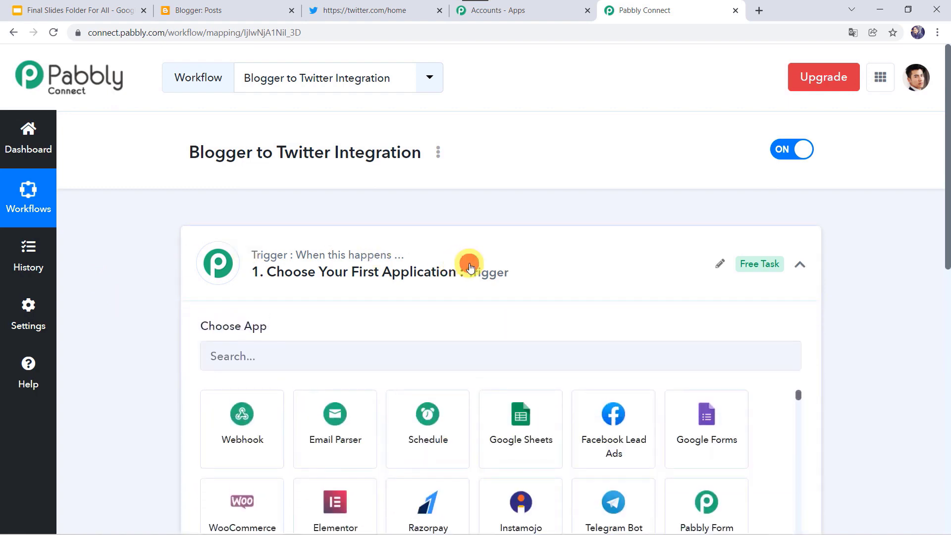
click(255, 358)
text(Bloo)
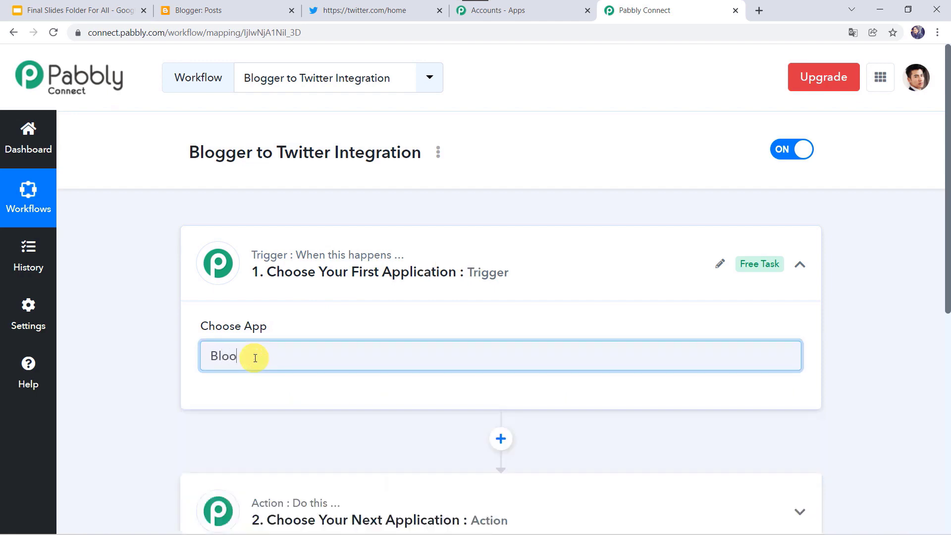
key(BackSpace)
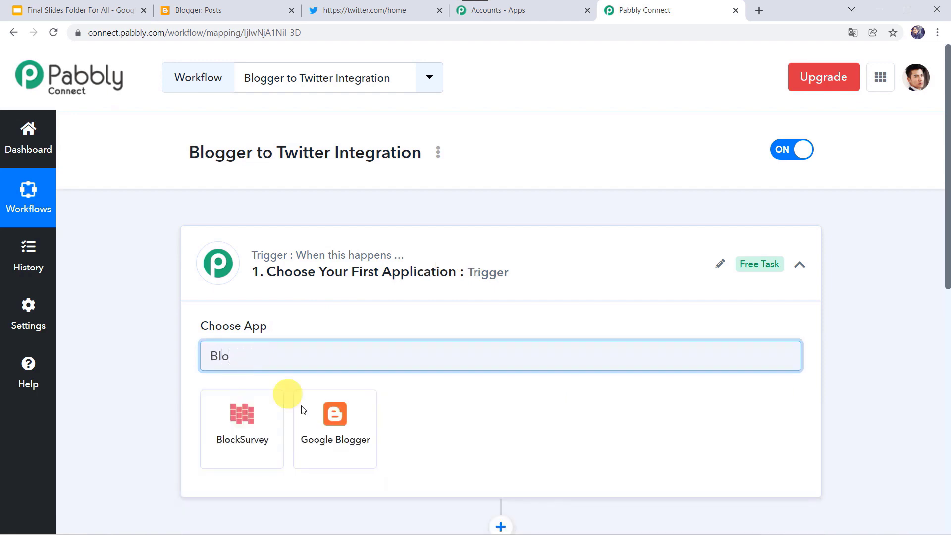
click(354, 460)
scroll(144, 393, down, 5)
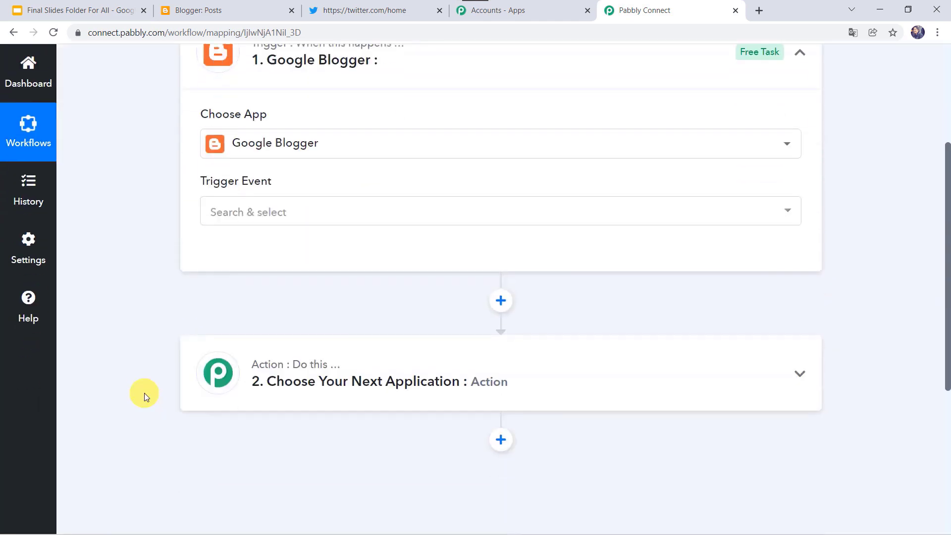
click(243, 184)
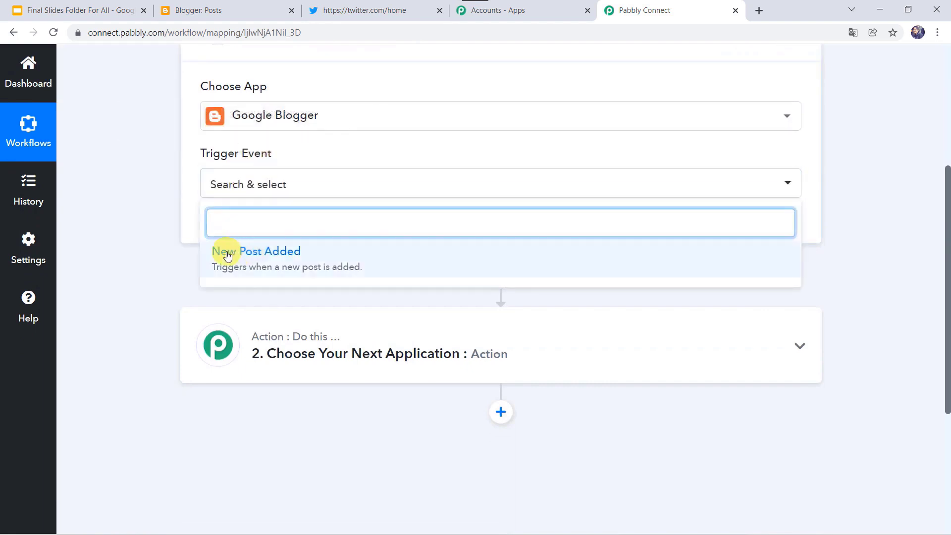
click(276, 252)
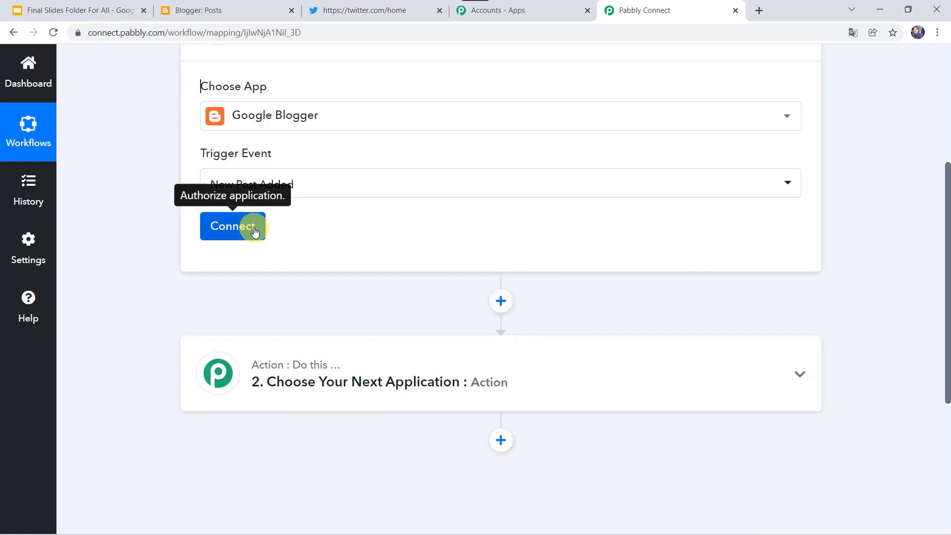
Add a new Google Blogger connection and authorize Pabbly Connect Blogger with the Google account that owns the blog.
click(254, 227)
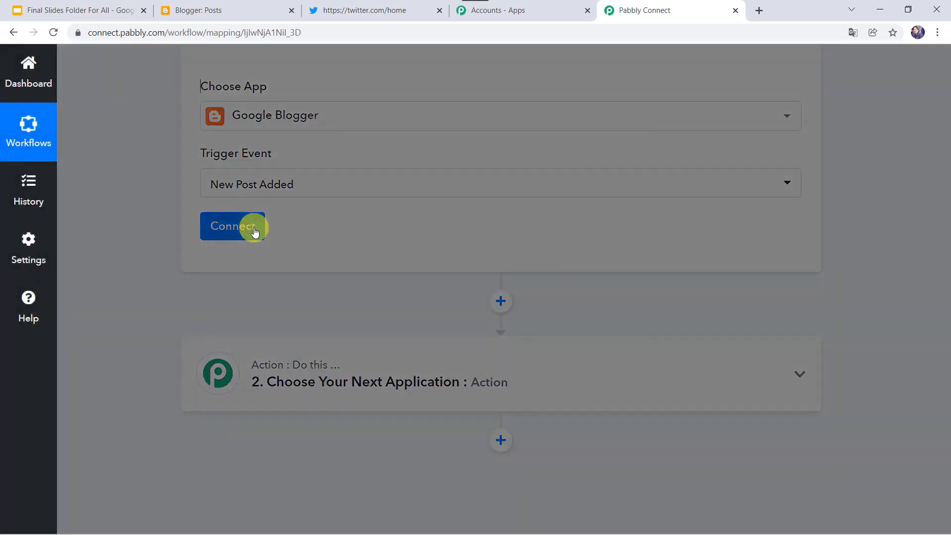
click(472, 214)
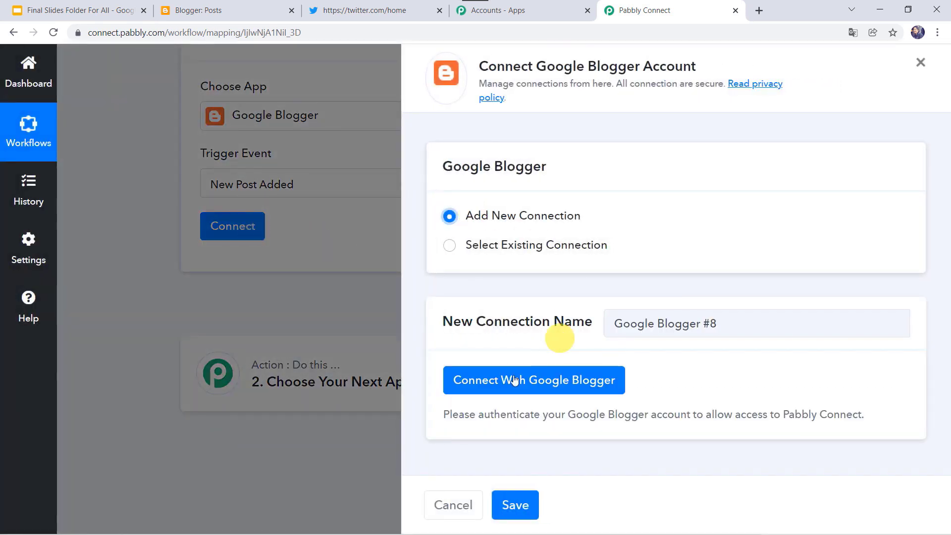
click(529, 381)
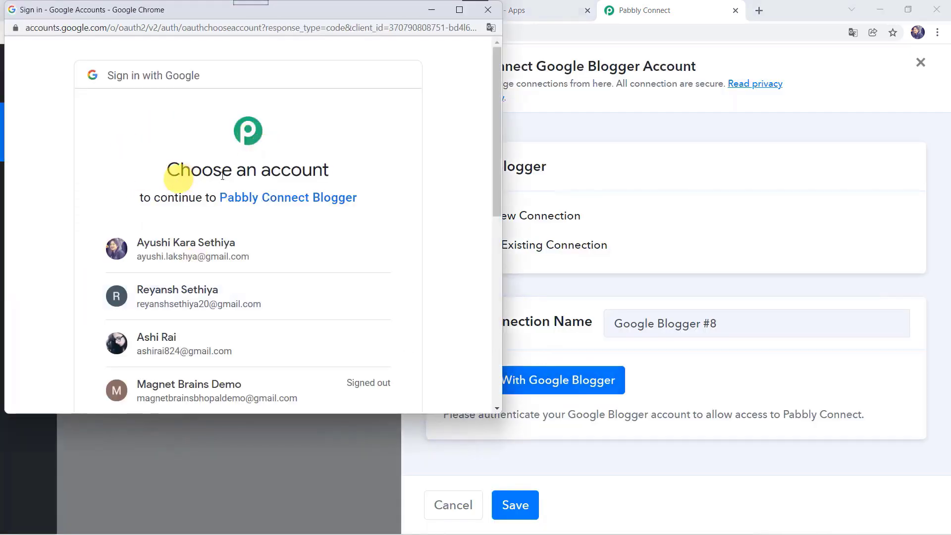
click(186, 345)
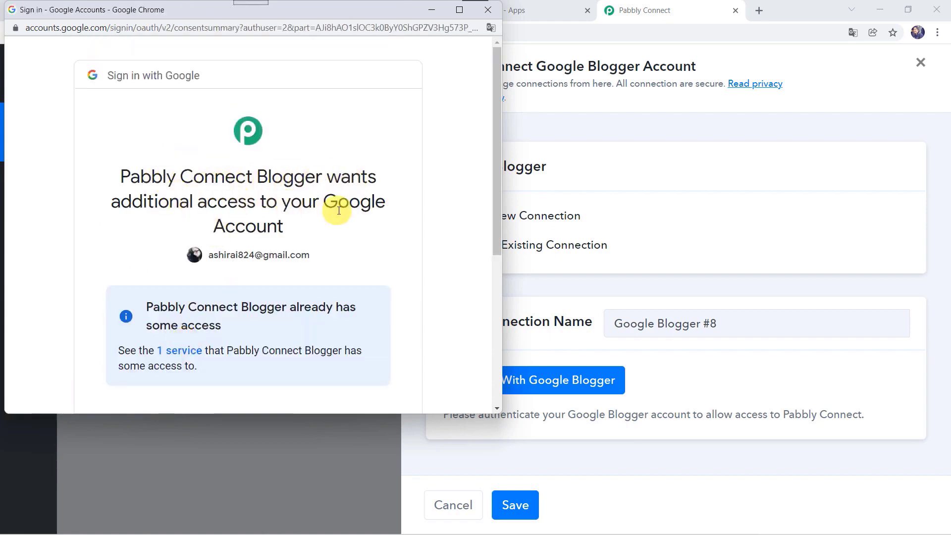
scroll(323, 251, down, 5)
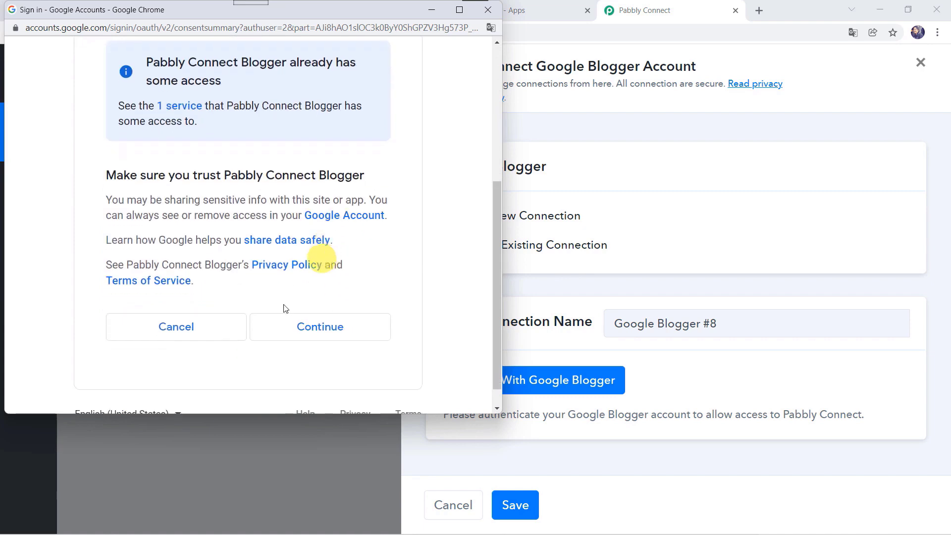
click(309, 331)
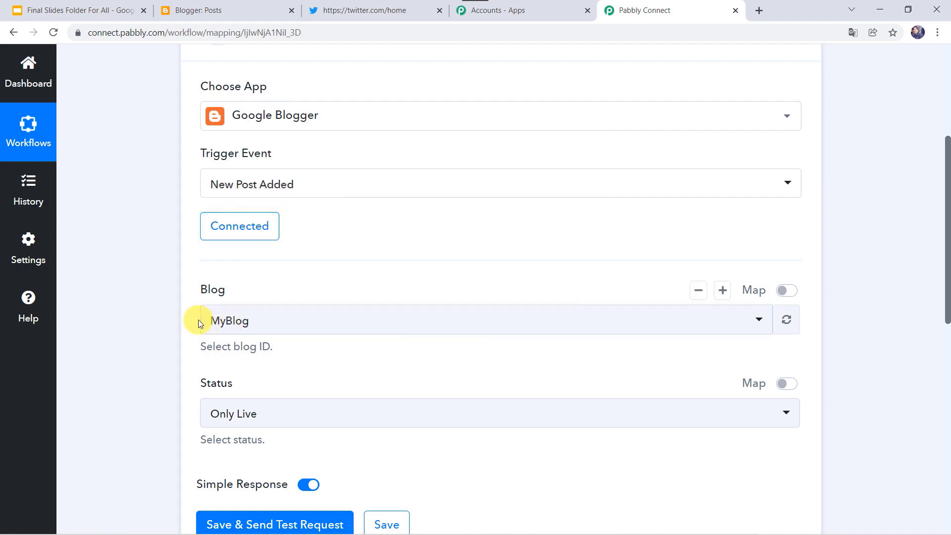
Check the blog's name in Blogger against the selected MyBlog and set the trigger's post status to Only Live.
click(210, 7)
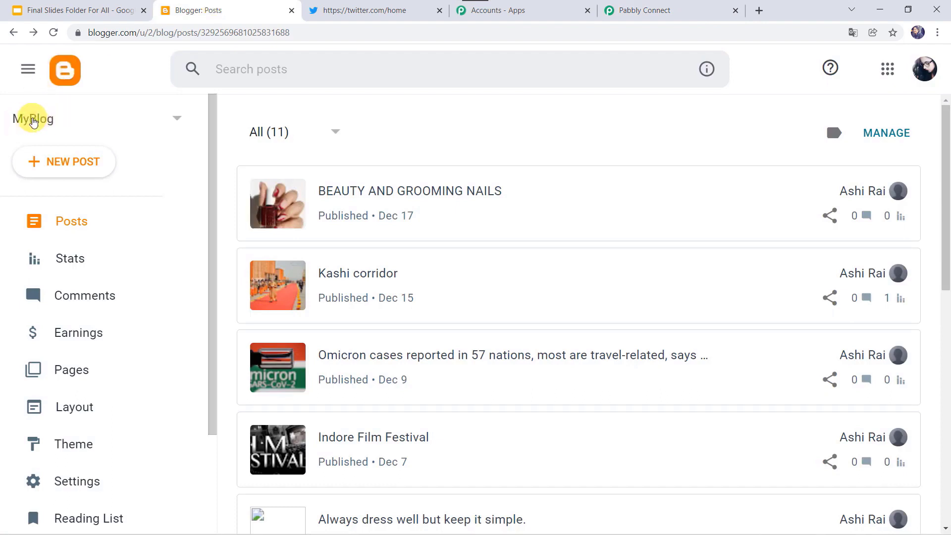
click(649, 10)
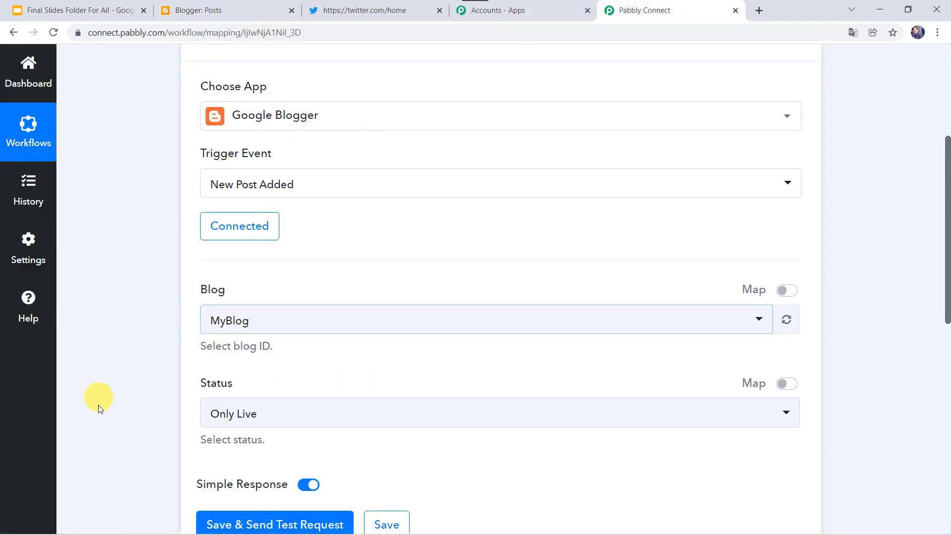
scroll(98, 405, down, 1)
scroll(98, 406, down, 1)
click(229, 327)
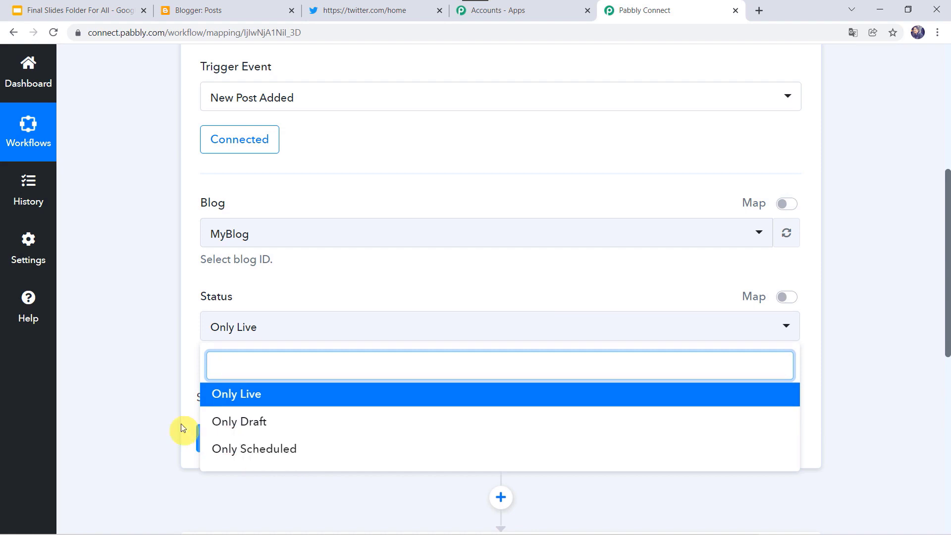
click(254, 399)
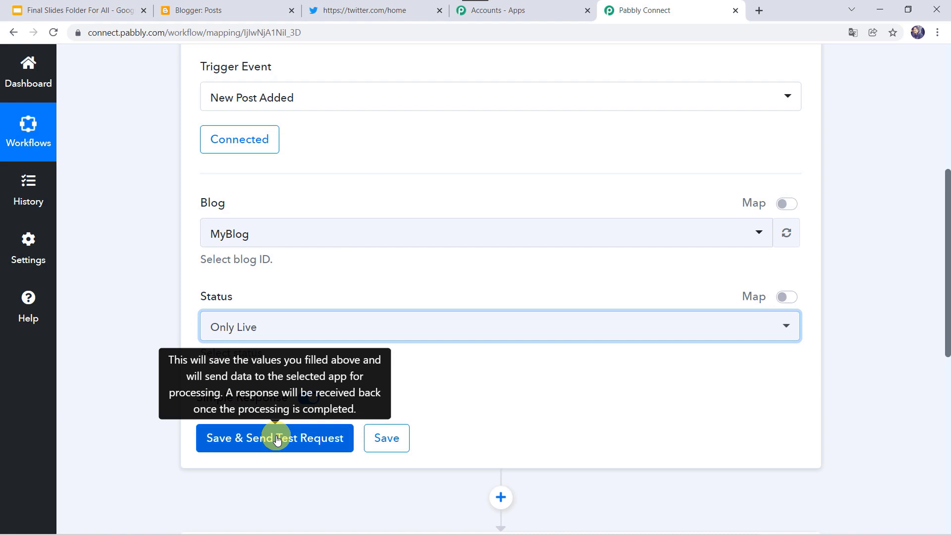
View the published National Energy Conservation Day 2021 post from the Blogger posts list, and return to the Pabbly Connect workflow.
click(242, 12)
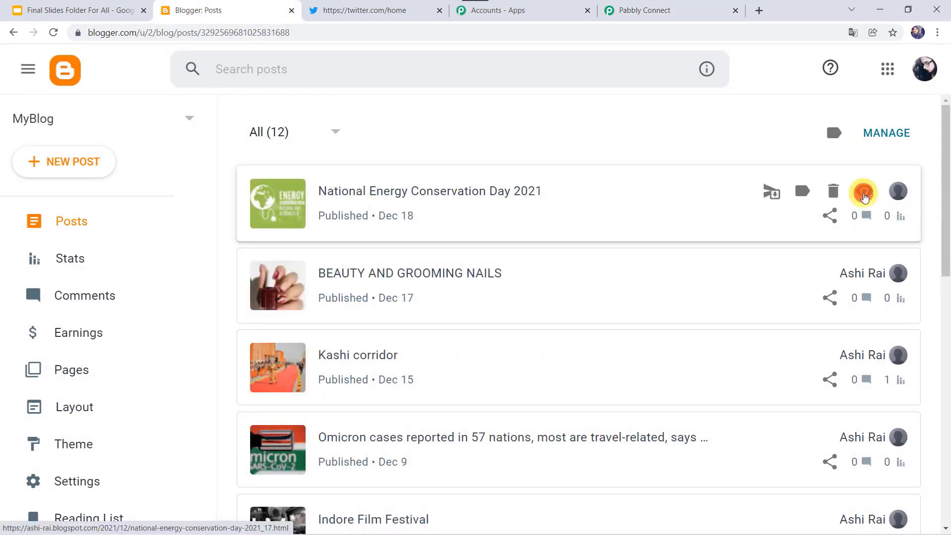
click(865, 192)
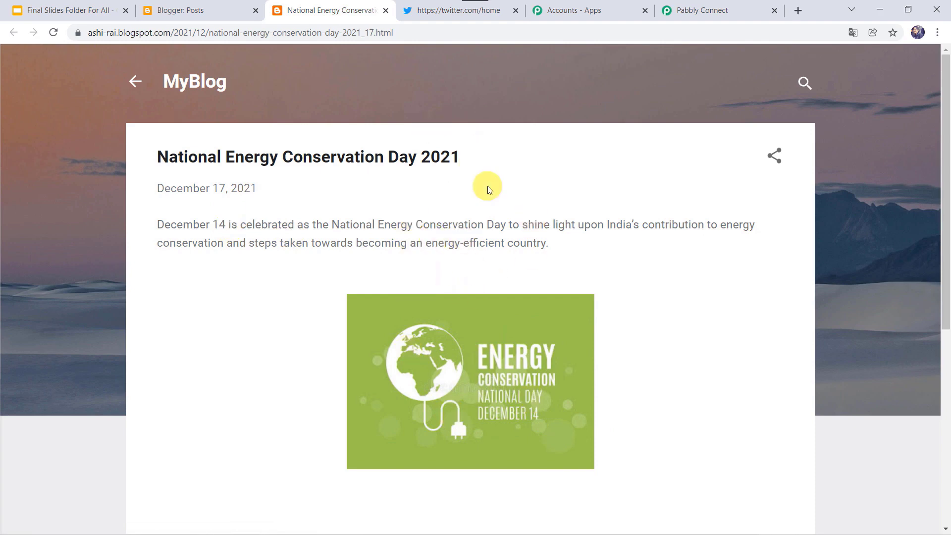
click(710, 11)
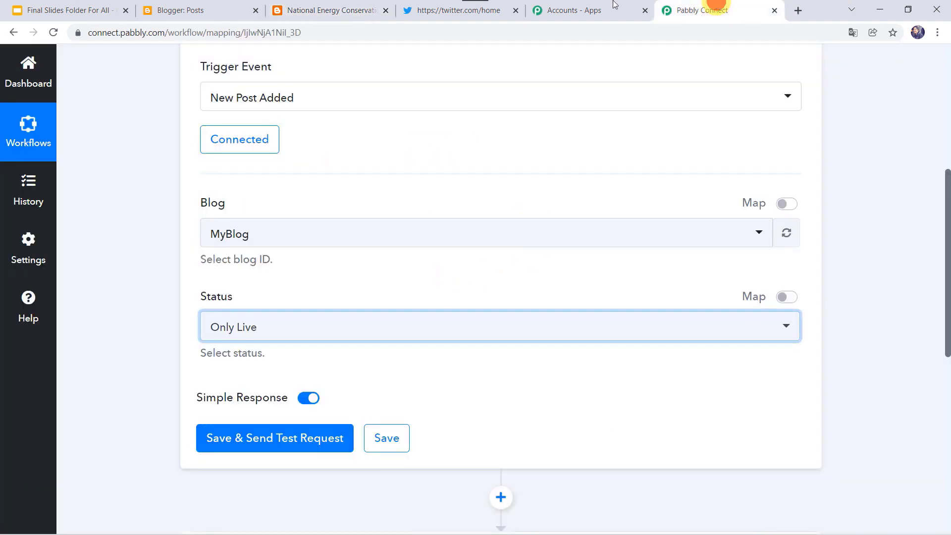
Save the Google Blogger trigger with a test request and review the post details in the received response.
click(266, 440)
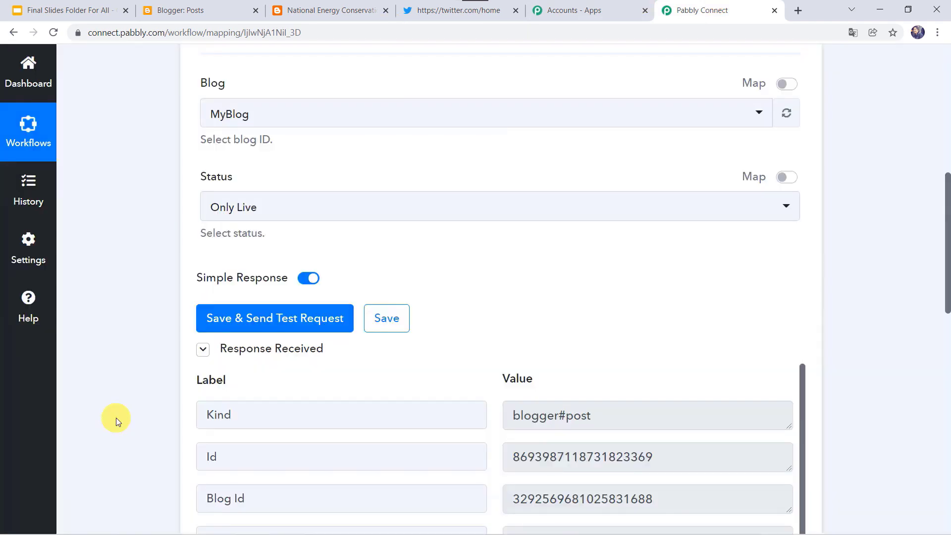
scroll(116, 418, down, 1)
scroll(116, 417, down, 5)
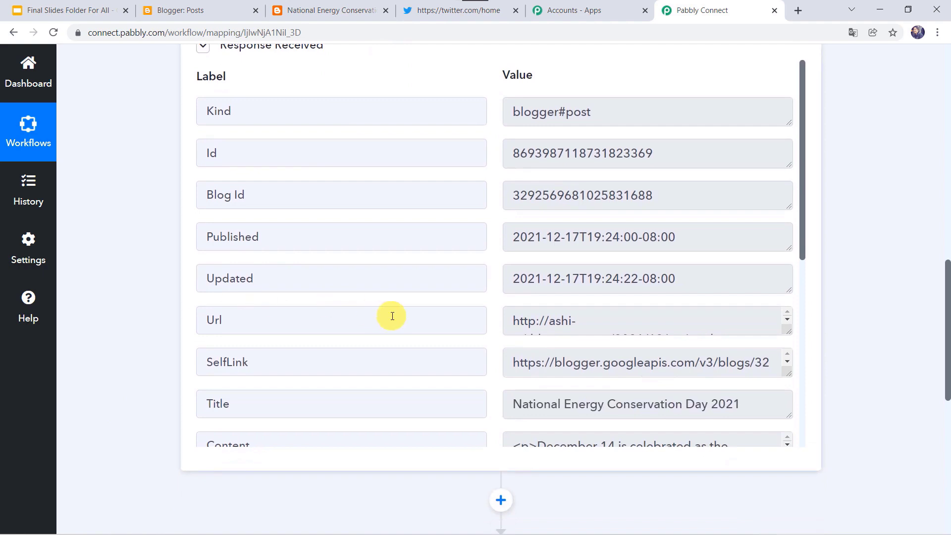
scroll(393, 317, down, 3)
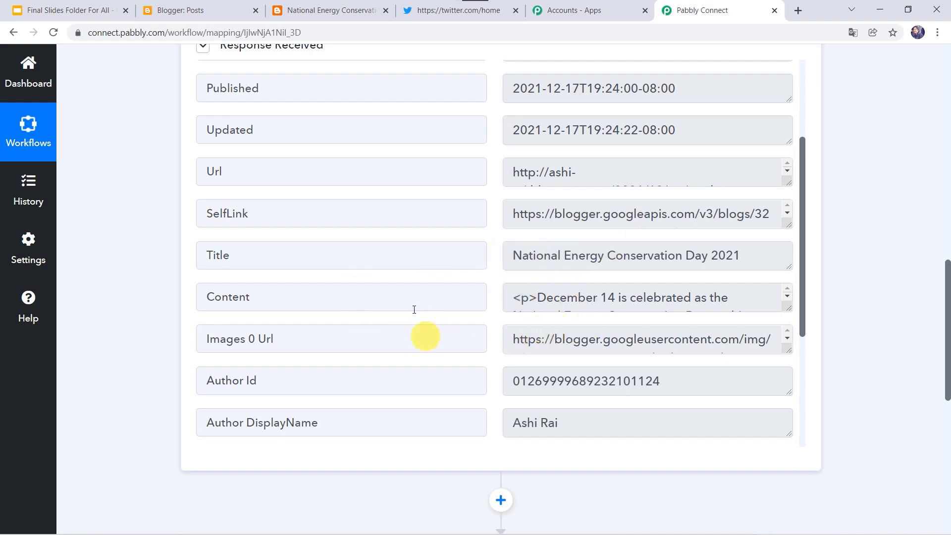
scroll(429, 213, up, 3)
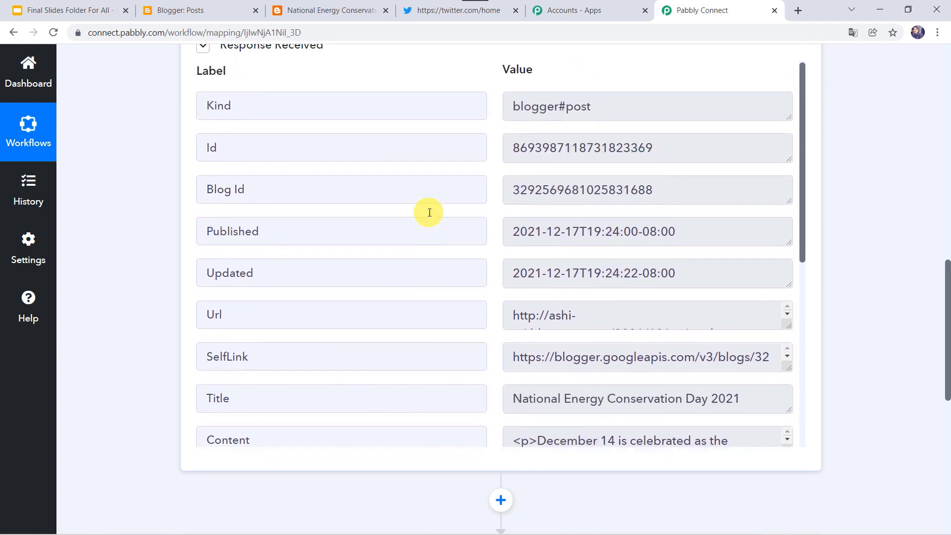
scroll(430, 213, up, 2)
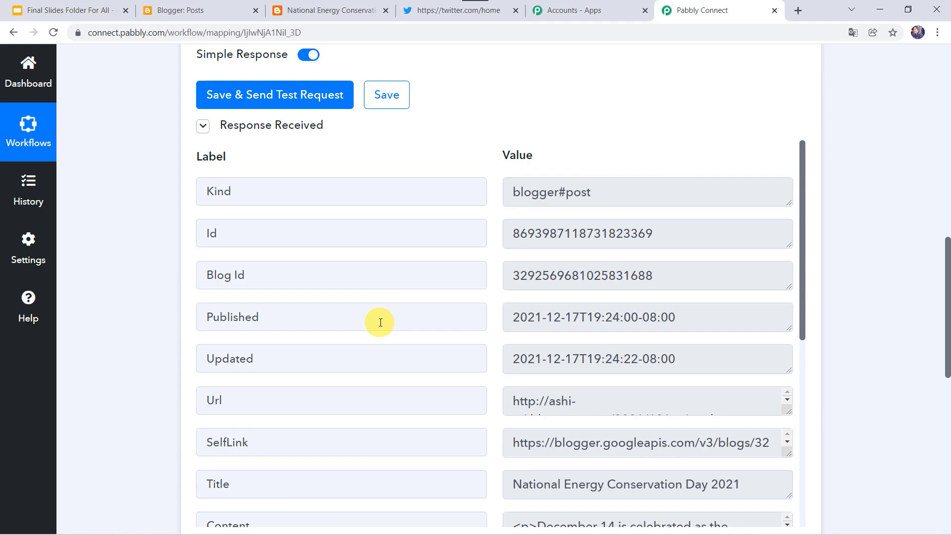
Set the workflow's action application to Twitter with the action event Create Tweet with Media.
scroll(379, 322, down, 10)
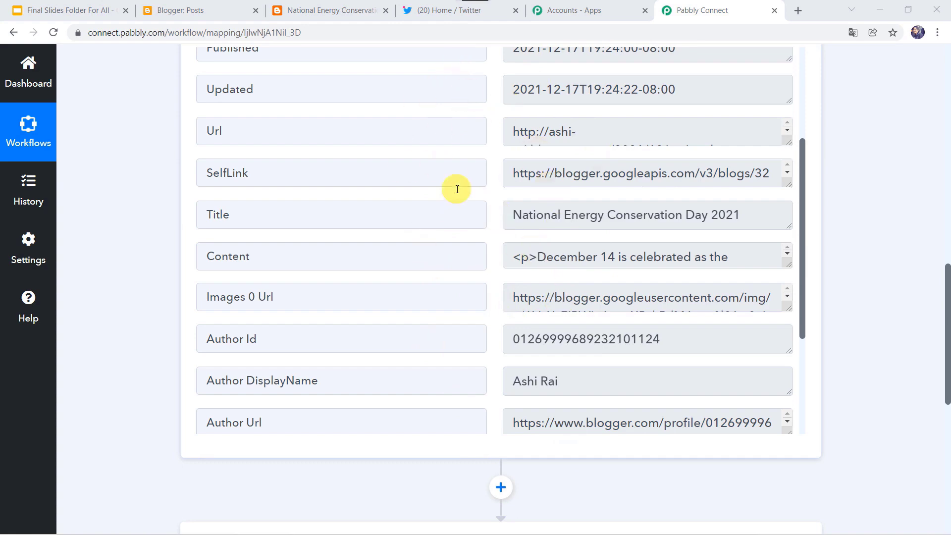
scroll(144, 425, down, 8)
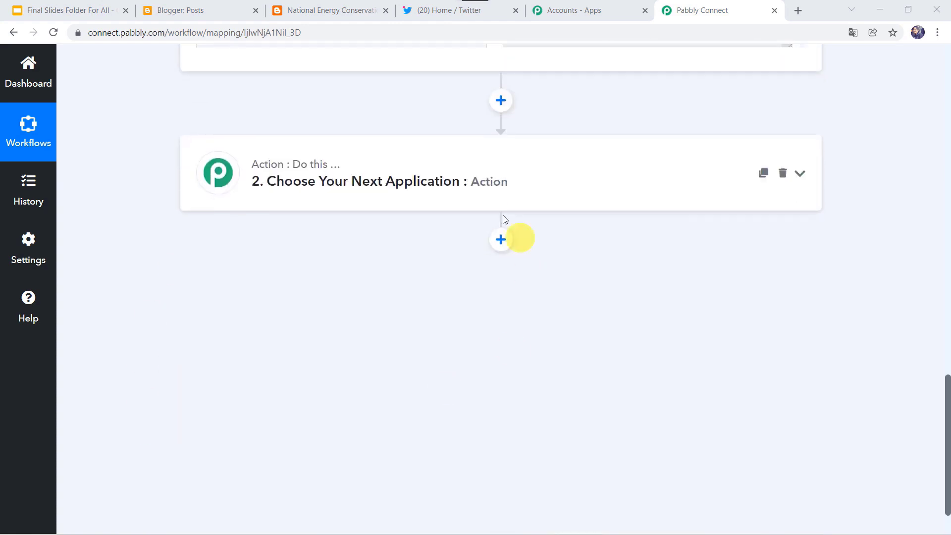
click(501, 184)
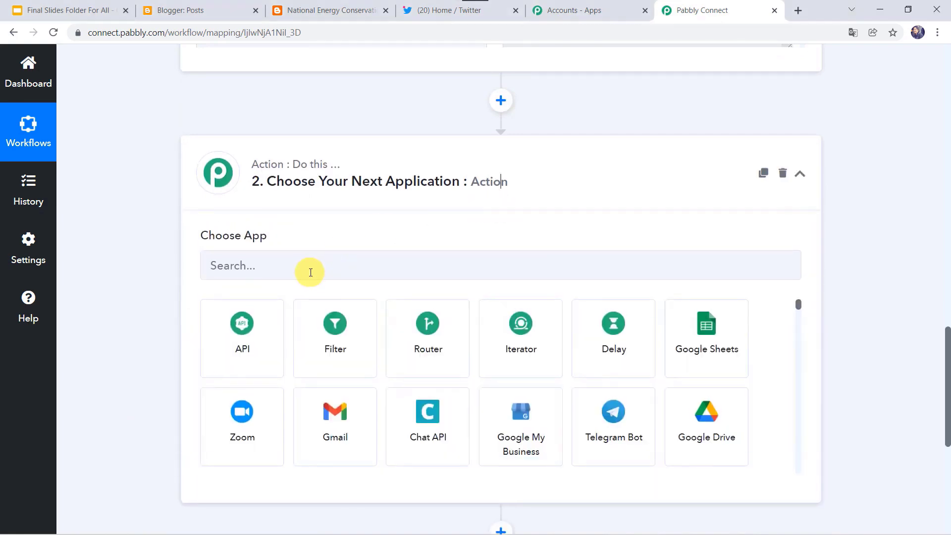
click(310, 273)
text(twi)
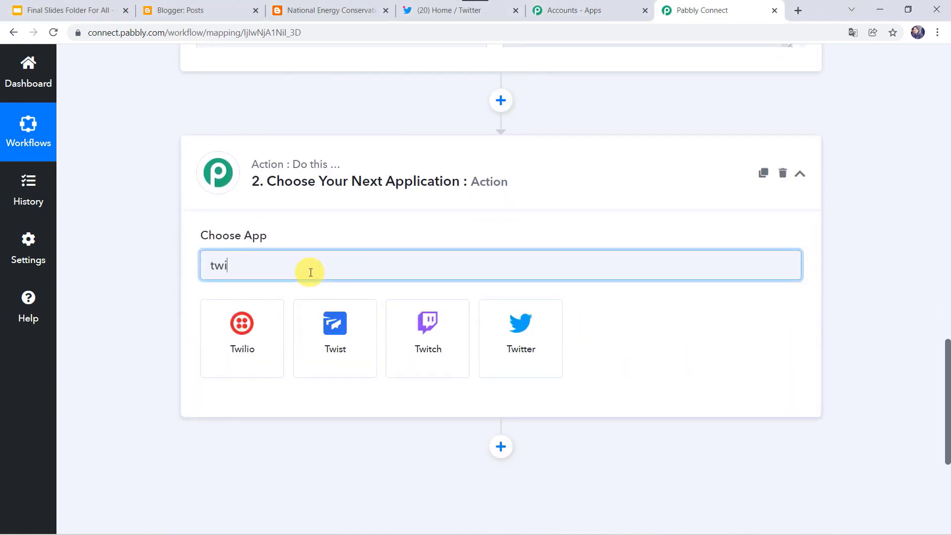
click(520, 342)
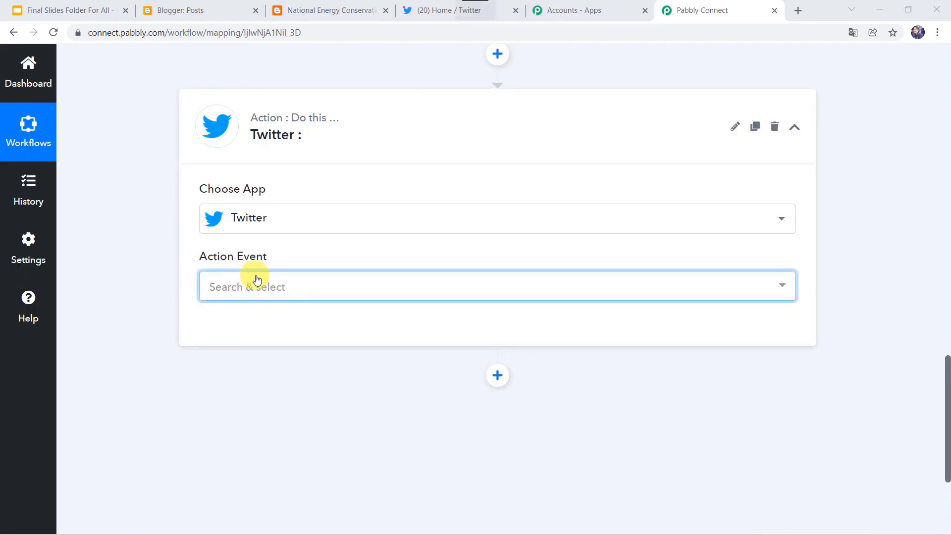
click(253, 288)
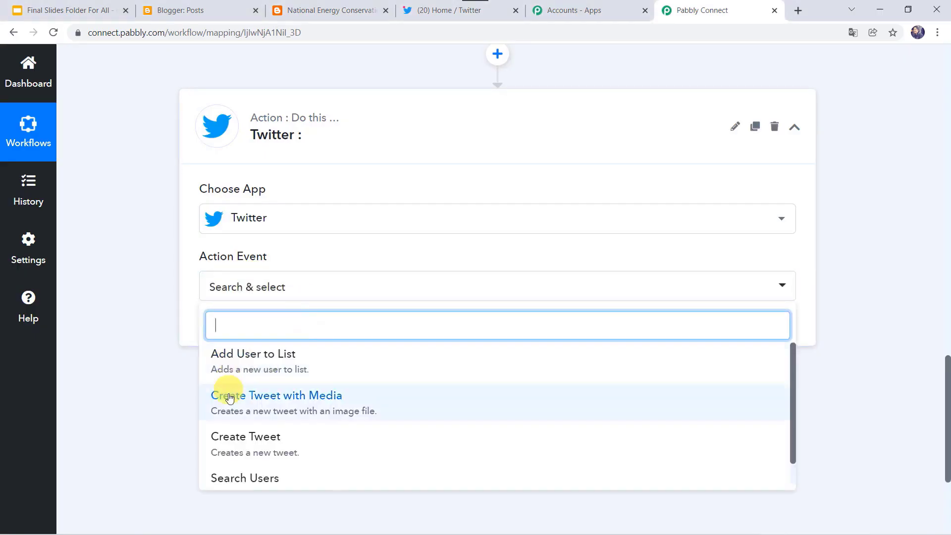
click(294, 408)
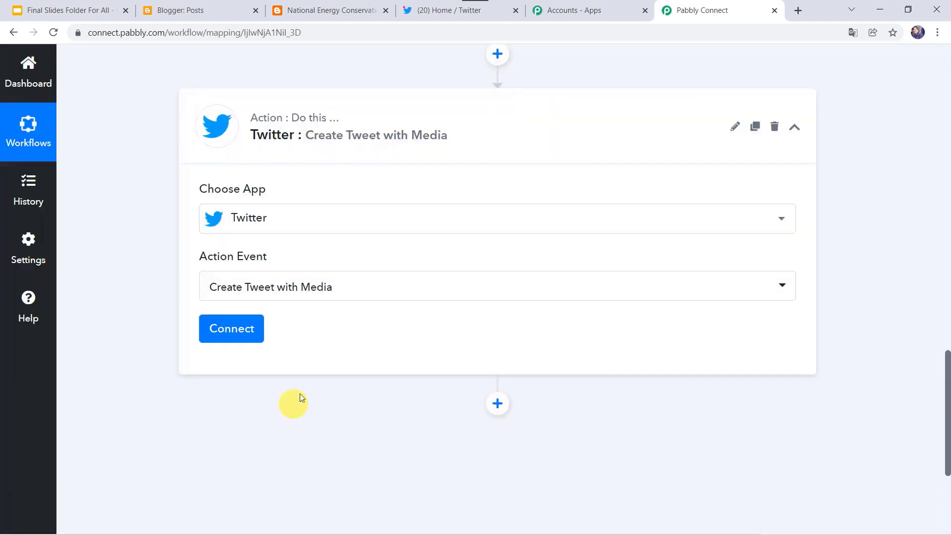
Add a new Twitter connection and authorize Pabbly Connect to access the Twitter account.
click(233, 332)
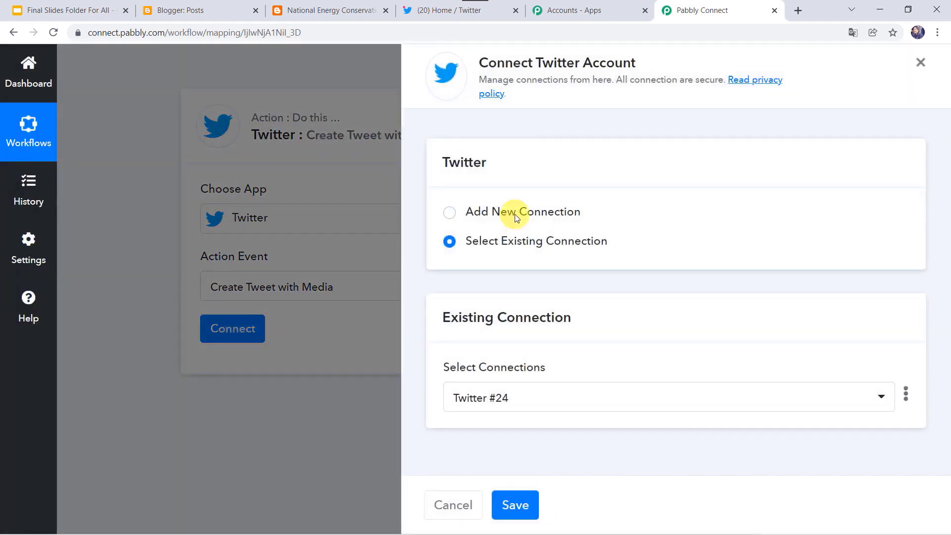
click(516, 214)
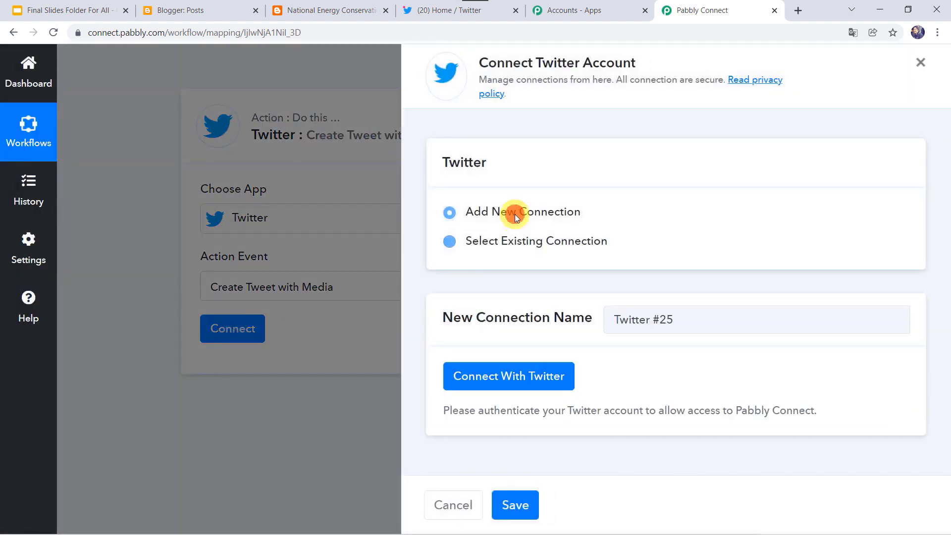
click(506, 379)
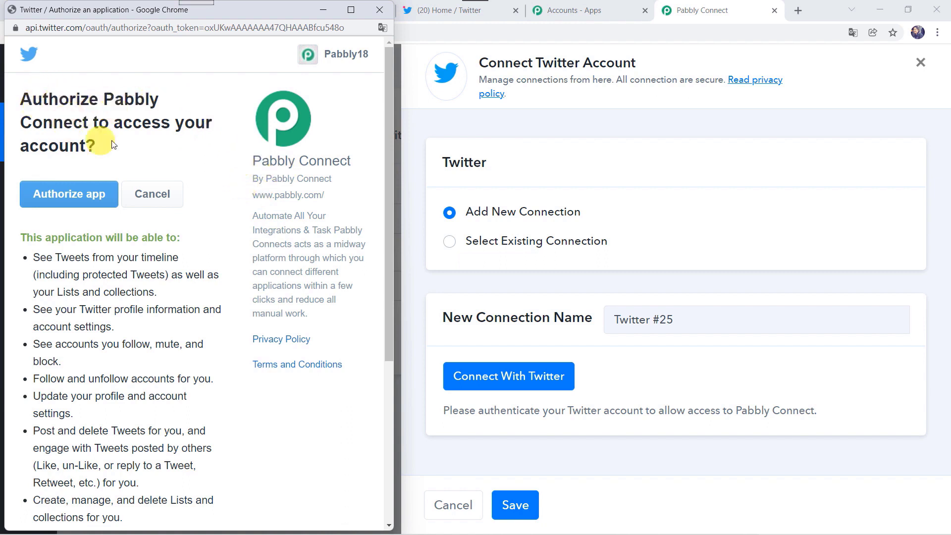
click(69, 202)
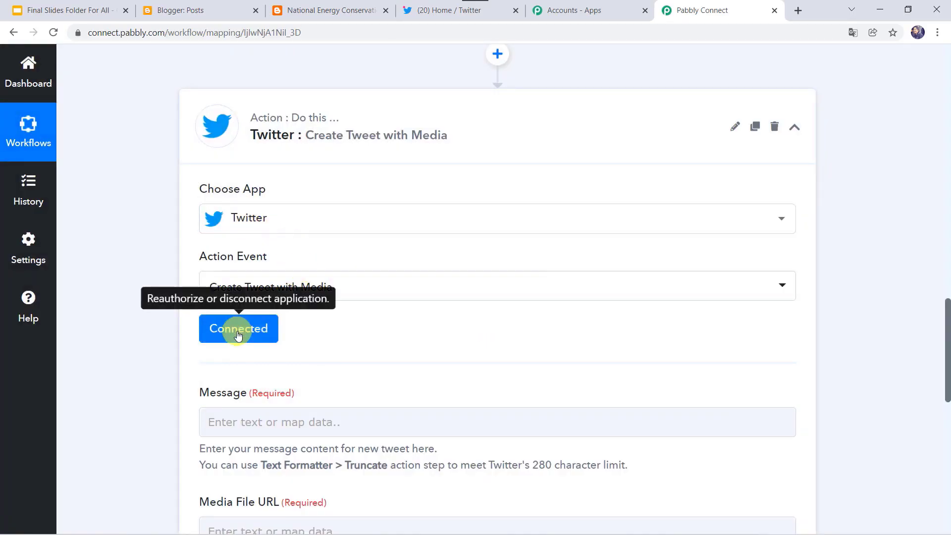
Compose the tweet message as "A New Blog is published on my page -" followed by the mapped Url of the Blogger post.
scroll(157, 391, down, 4)
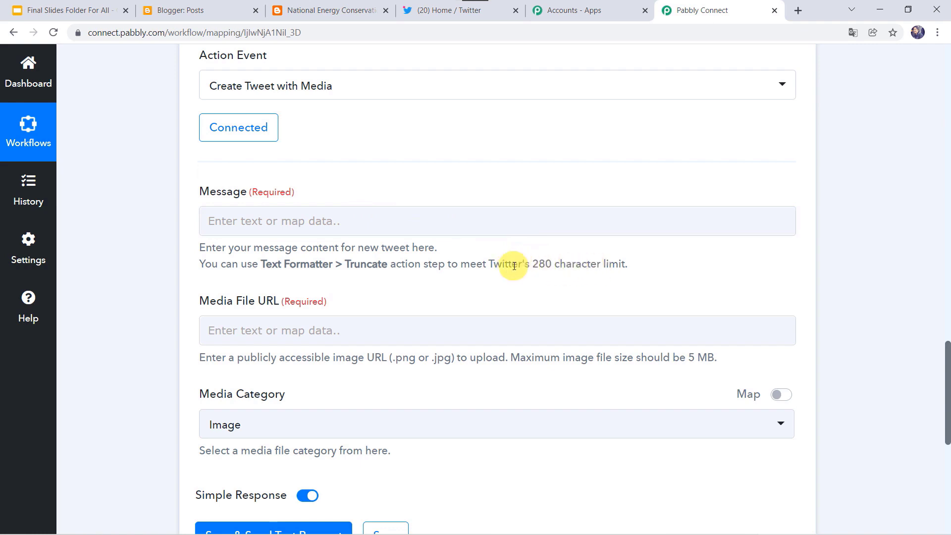
click(370, 226)
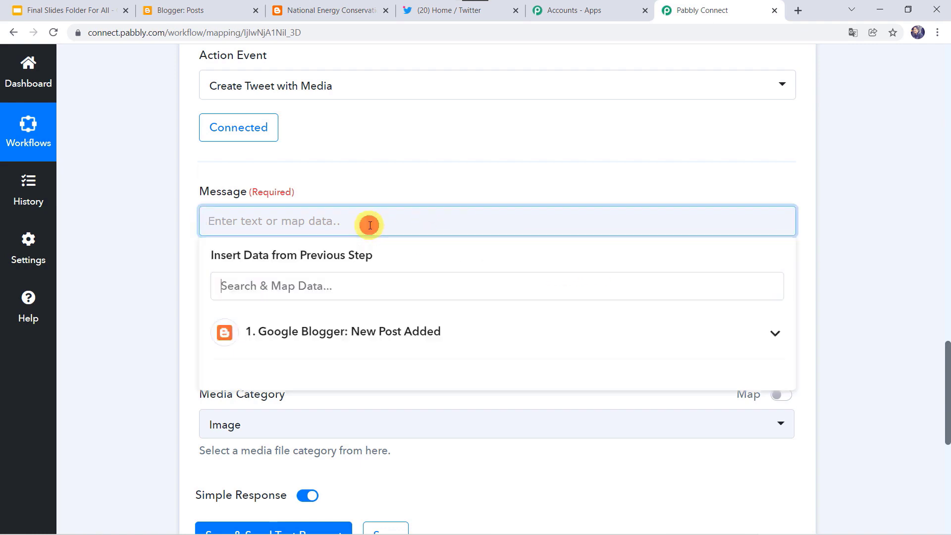
text(A New Blog is published on my page -)
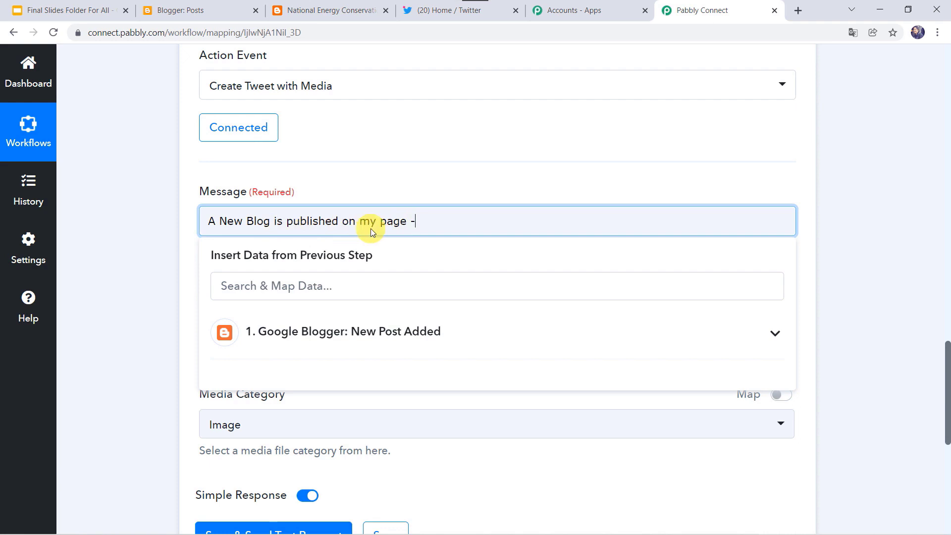
click(317, 340)
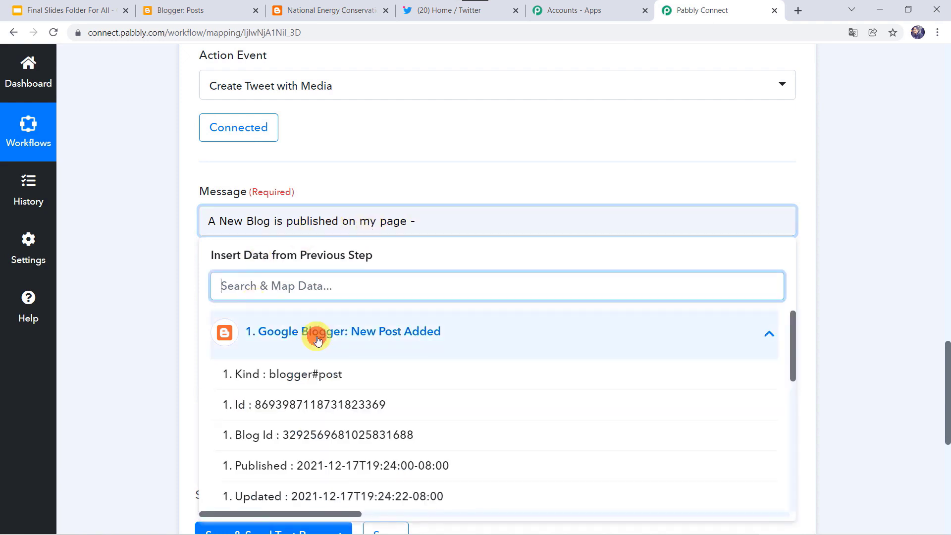
text(url)
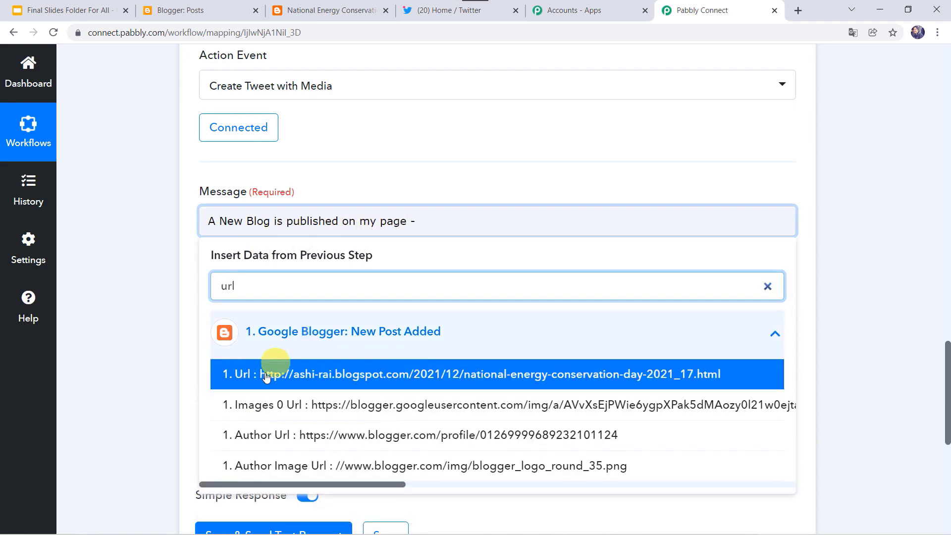
click(347, 377)
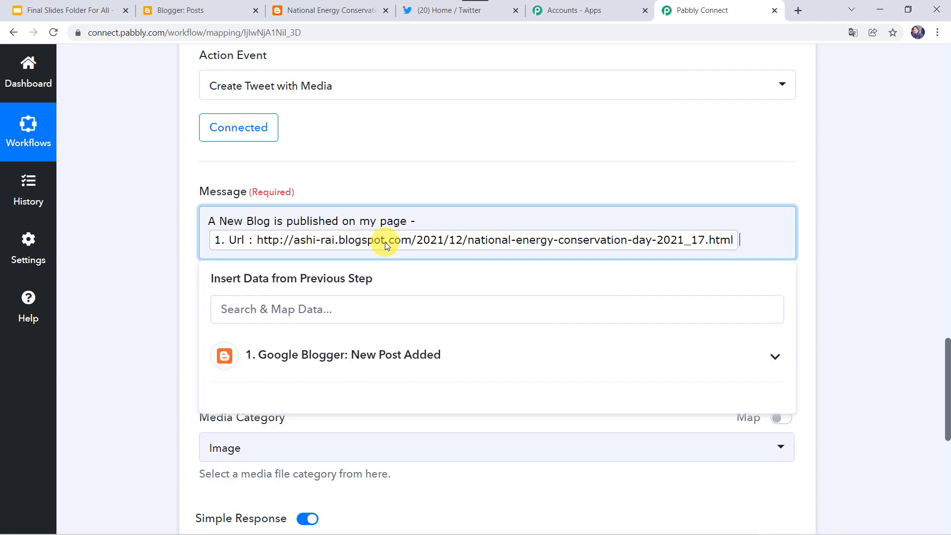
click(183, 314)
Map the media file URL to the Blogger post's Images 0 Url and keep Image as the media category.
scroll(183, 313, down, 4)
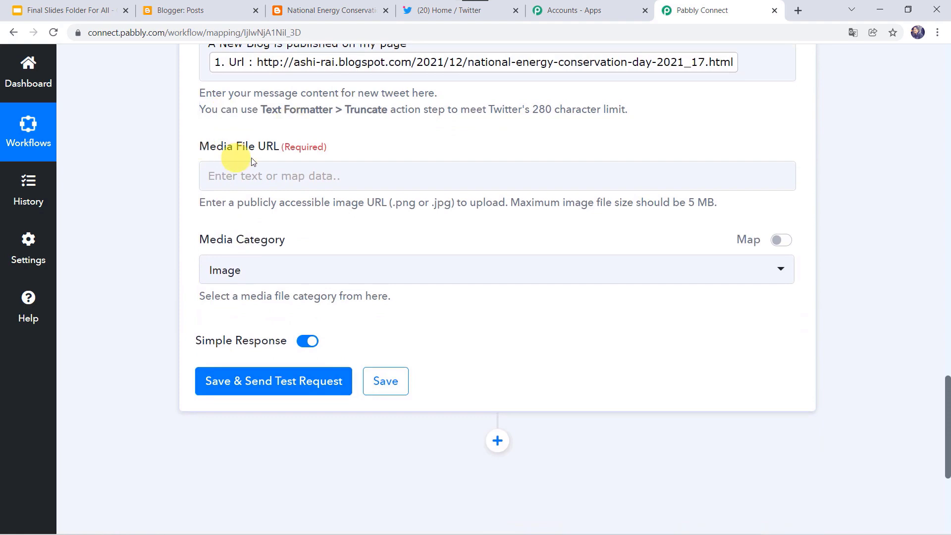
click(258, 174)
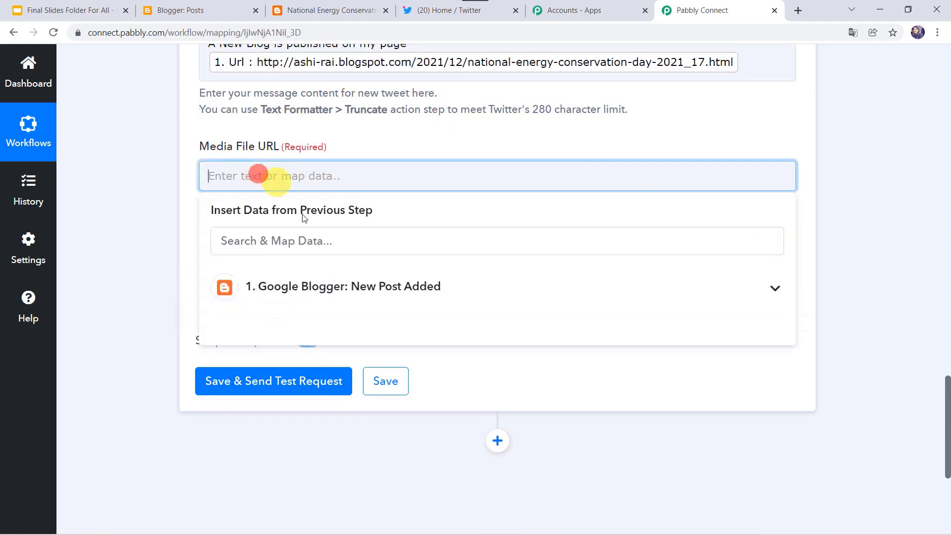
click(281, 237)
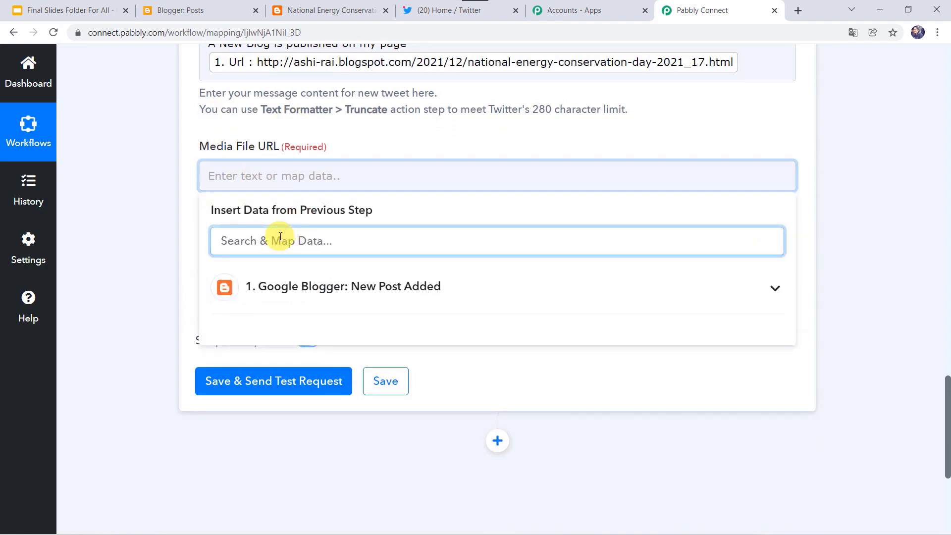
text(Im)
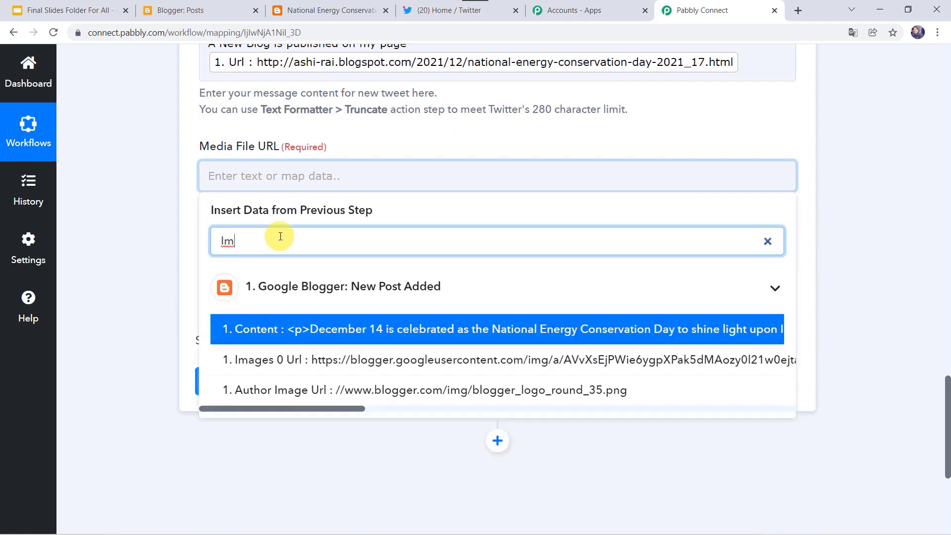
click(279, 375)
click(159, 303)
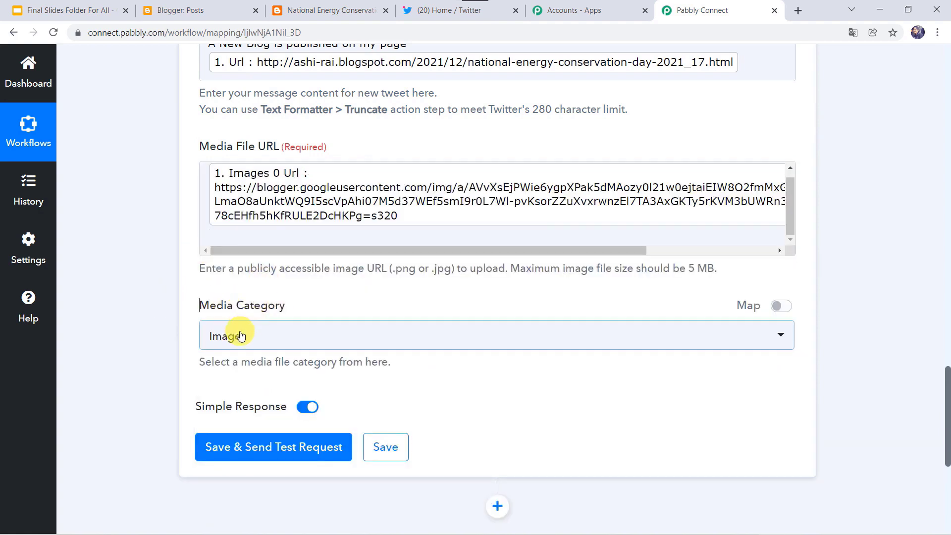
click(240, 335)
click(240, 335)
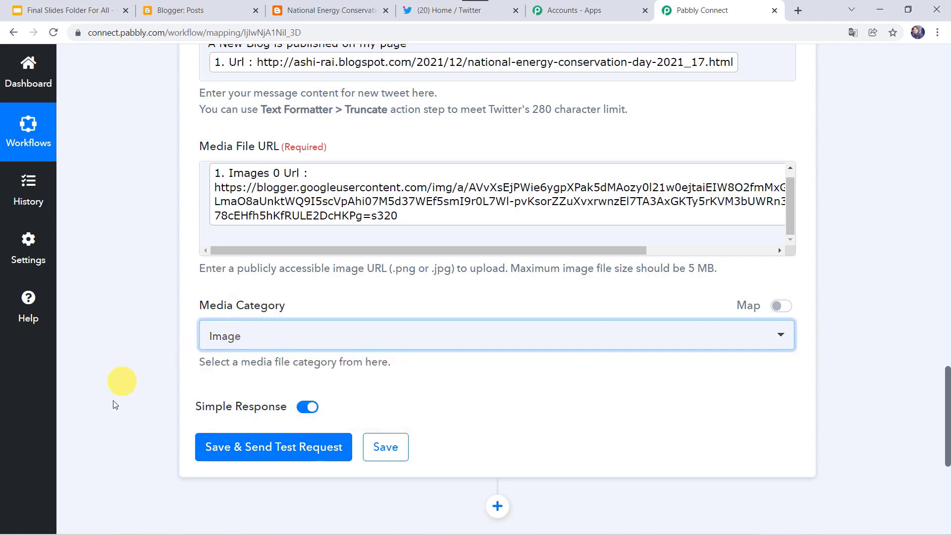
Save the Twitter action with a test request, and check the new tweet on Twitter by following its blog link.
click(246, 458)
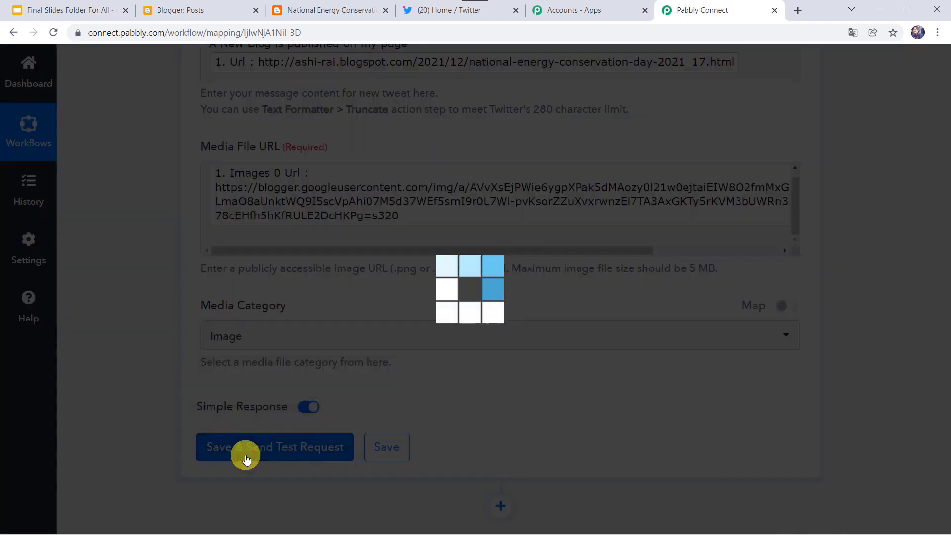
scroll(247, 457, down, 5)
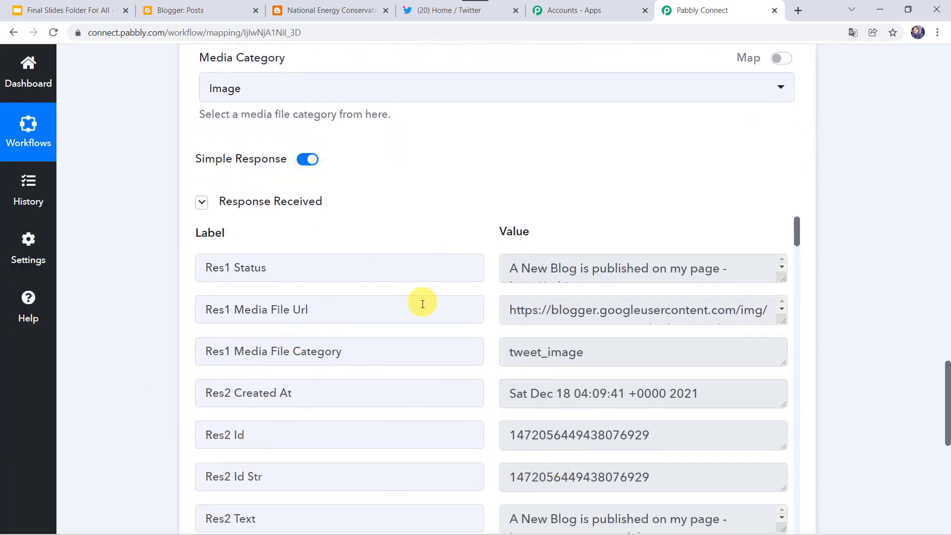
click(434, 10)
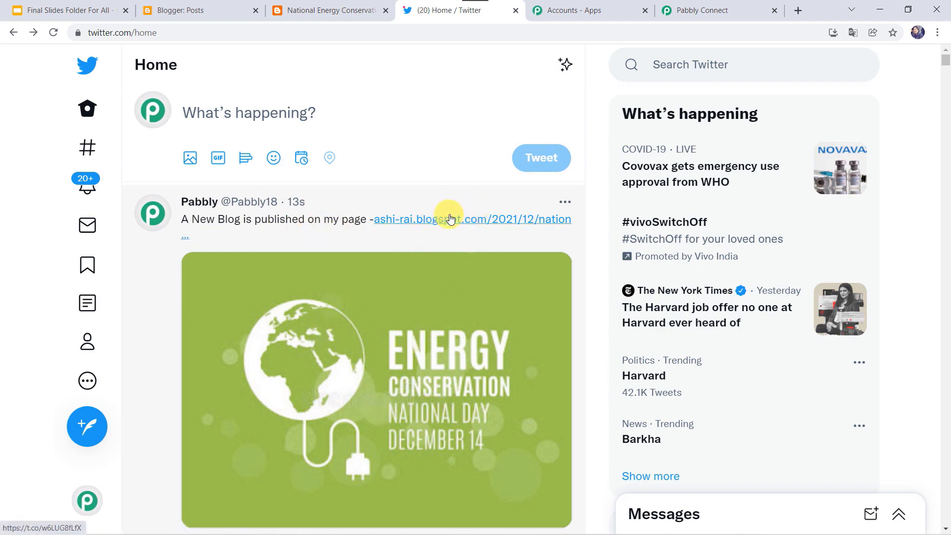
click(451, 220)
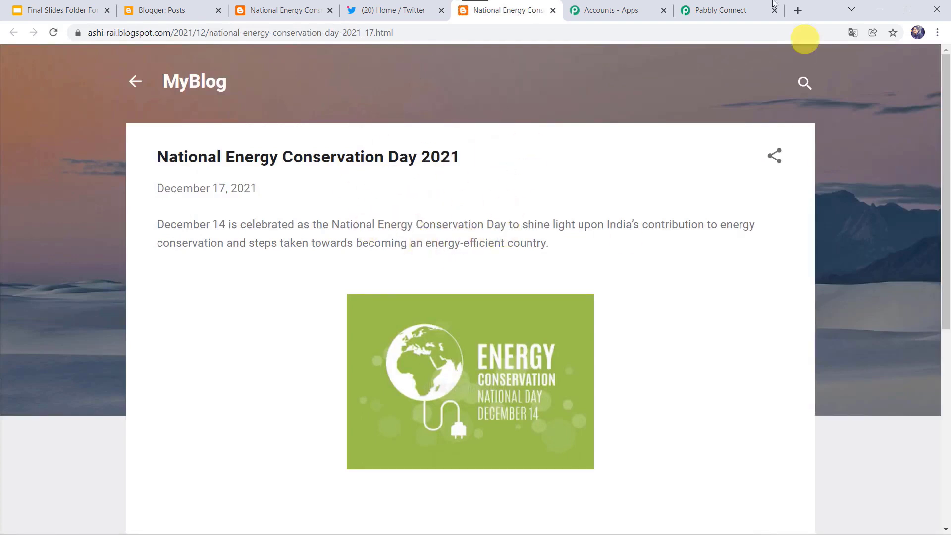
Switch to Pabbly Connect, review the Twitter action's received response, and save the action.
click(715, 10)
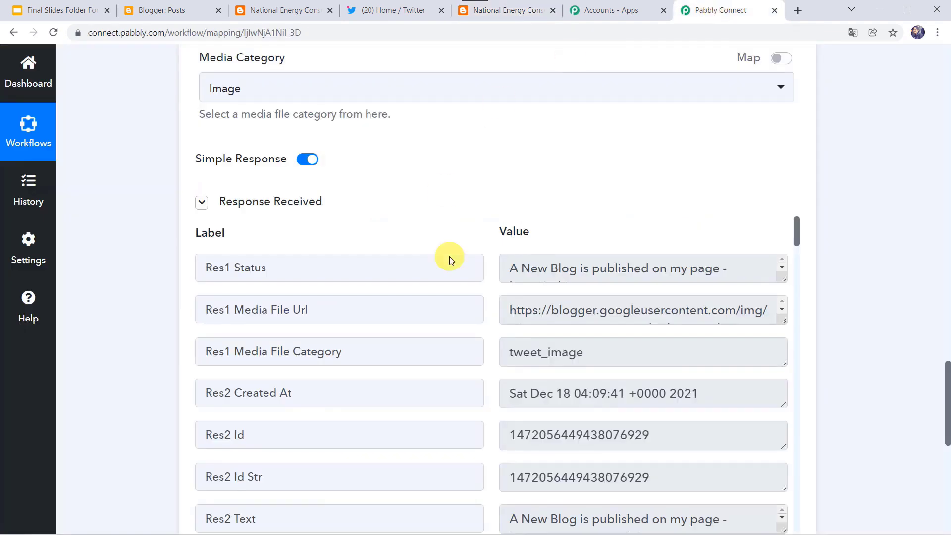
scroll(445, 257, down, 5)
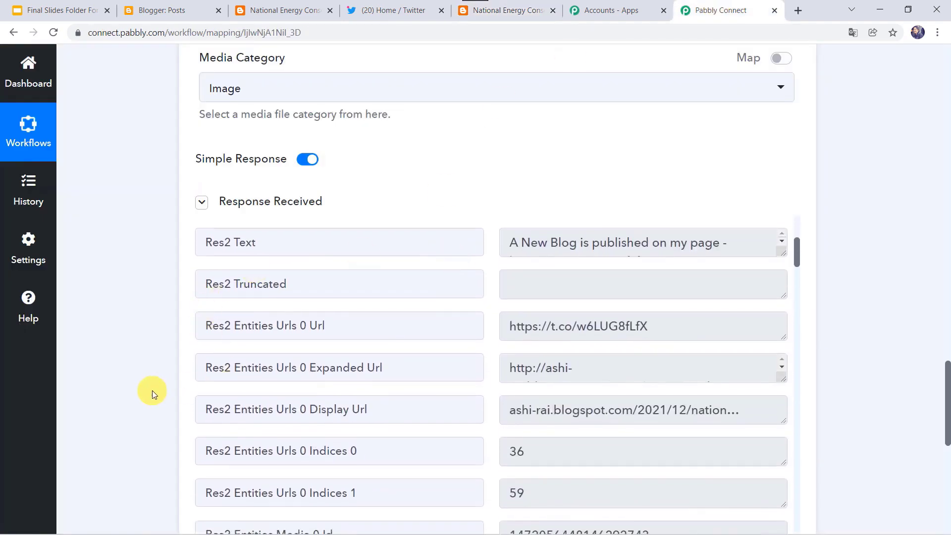
scroll(153, 390, down, 4)
click(386, 439)
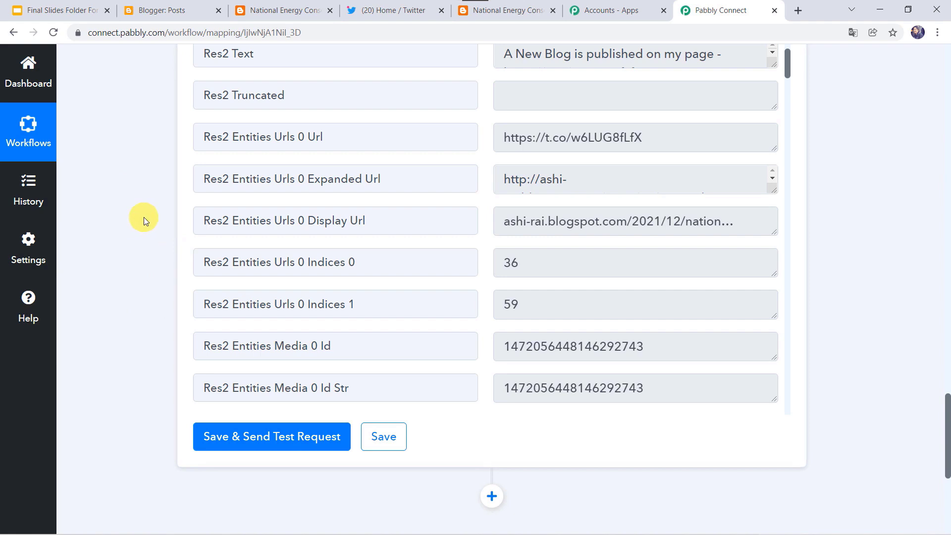
In Blogger, create a post titled "India has updated the travel rules for the travellers." with body text about declaring health status on the Air Suvidha portal.
click(189, 5)
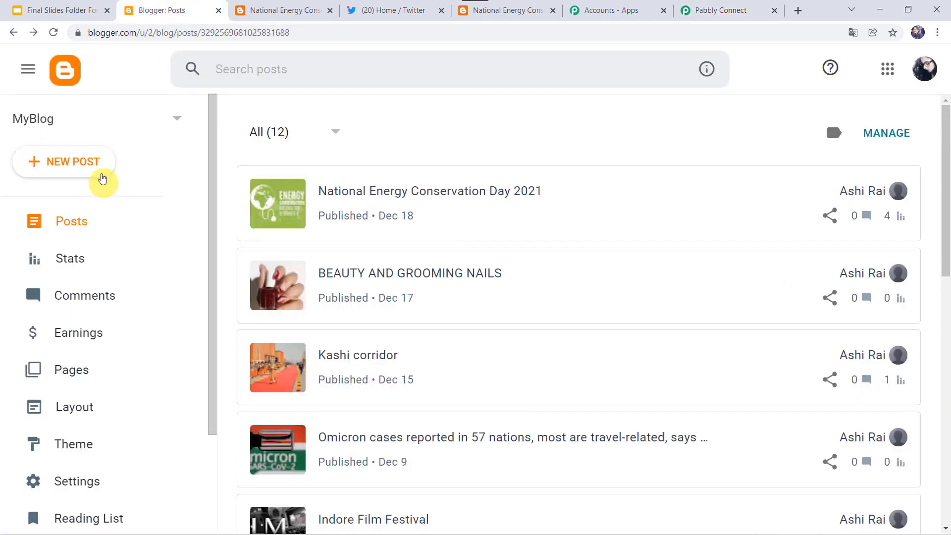
click(82, 163)
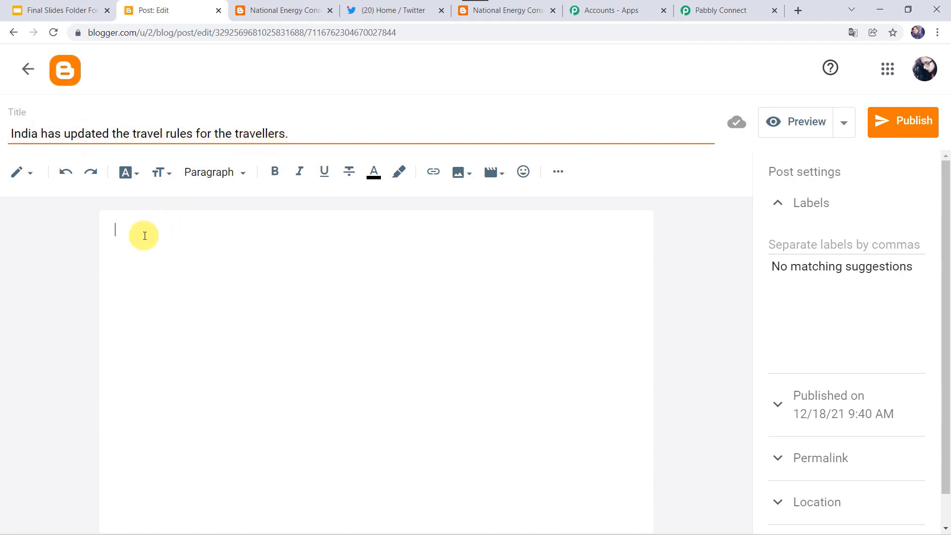
text(International passengers travelling to India will now need to mandatorily declare their current health status on the Air Suvidha portal.)
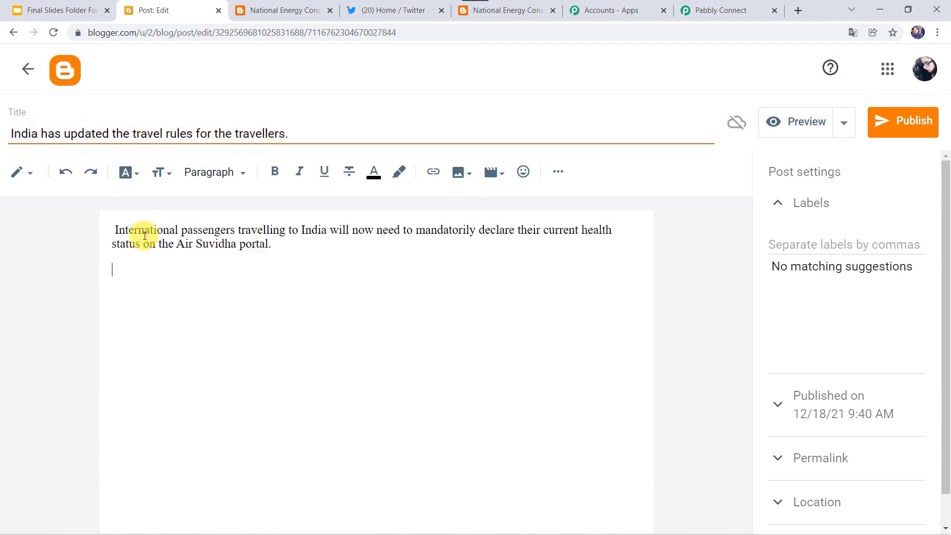
click(115, 230)
key(BackSpace)
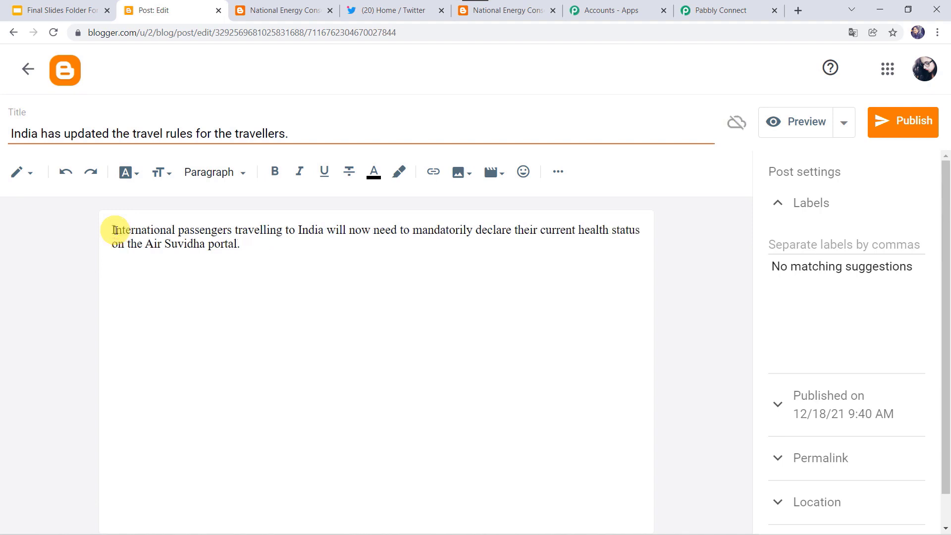
click(259, 245)
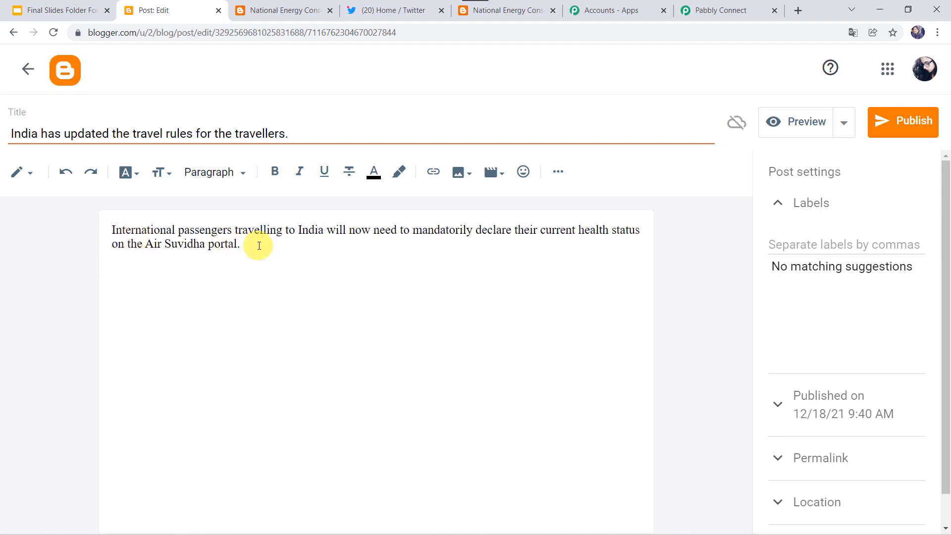
Insert Travellers.jpg from the computer's Uploads folder below the post text and enlarge the picture.
click(464, 173)
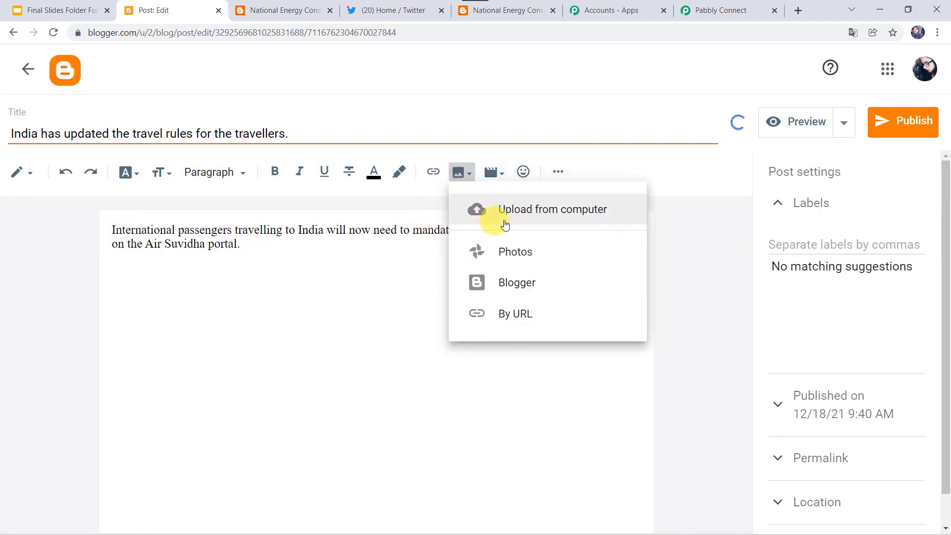
click(510, 220)
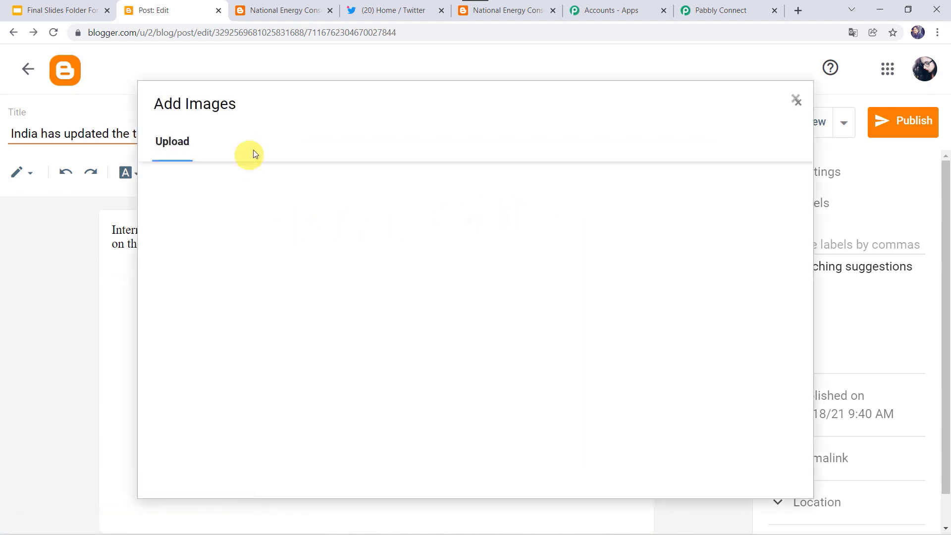
click(194, 185)
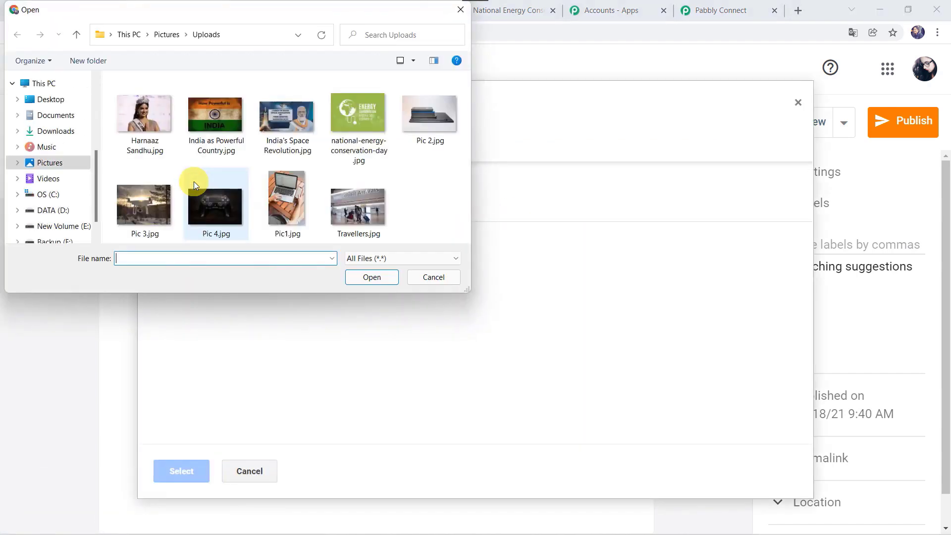
double_click(368, 201)
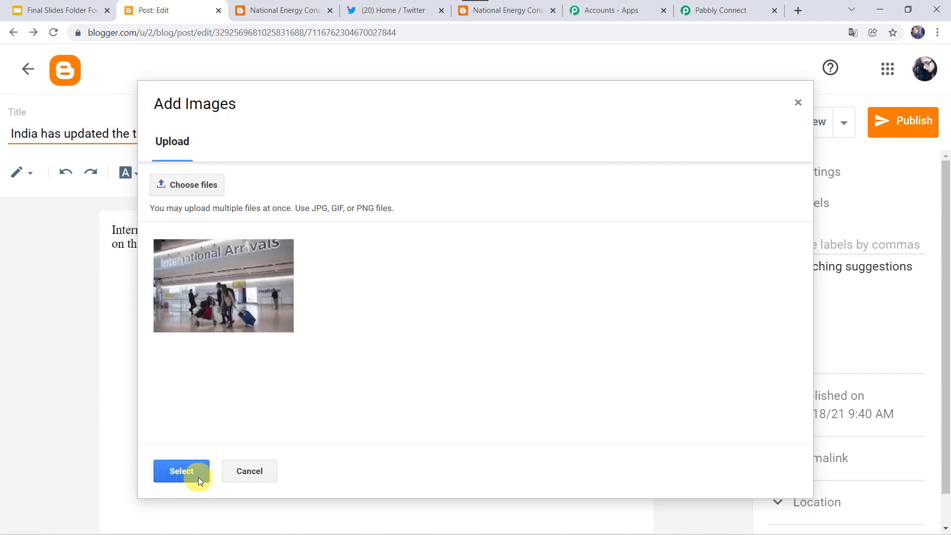
click(198, 480)
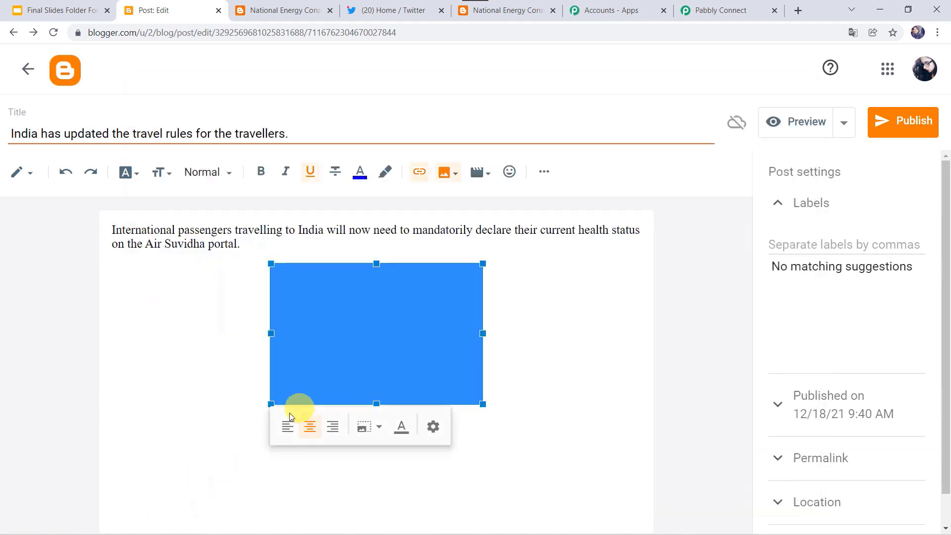
drag(270, 404, 239, 457)
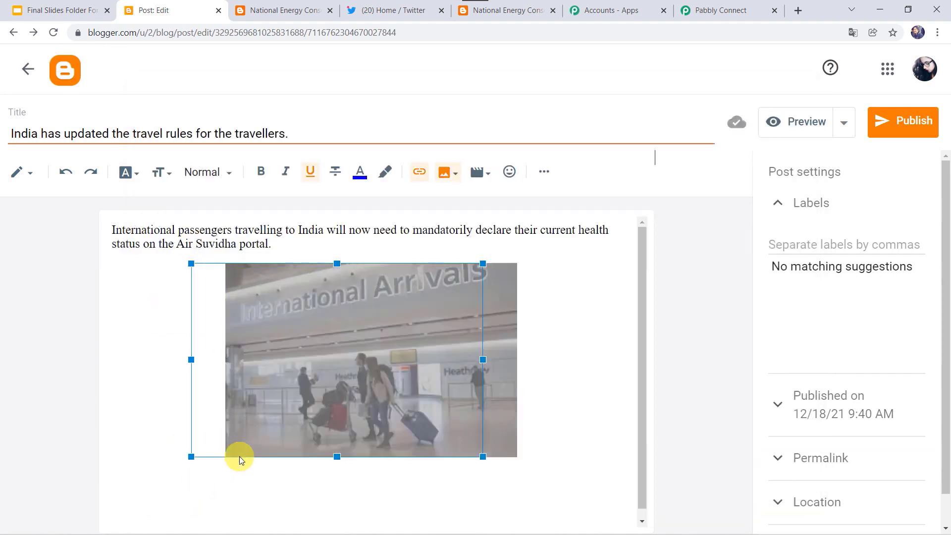
Publish the travel rules post, confirm publishing, and view it on the live blog.
click(906, 122)
click(538, 328)
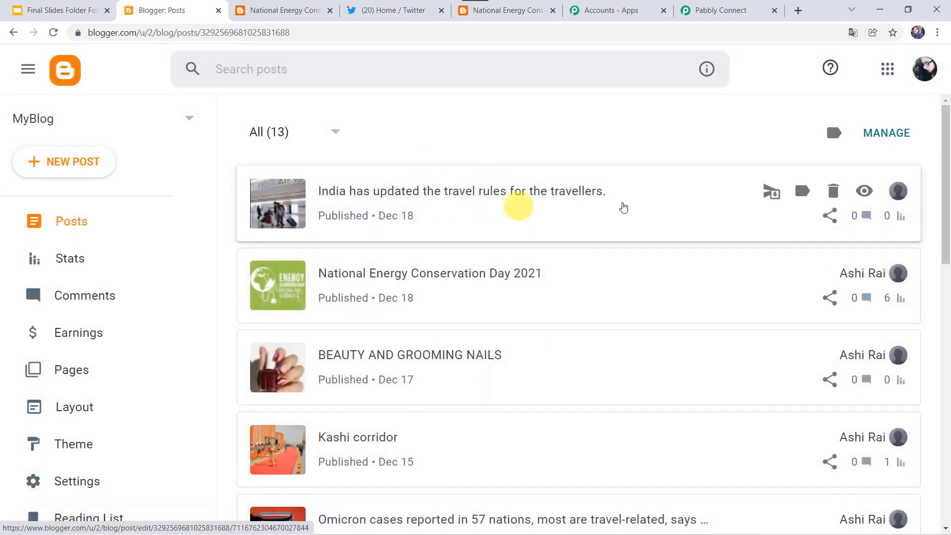
click(863, 194)
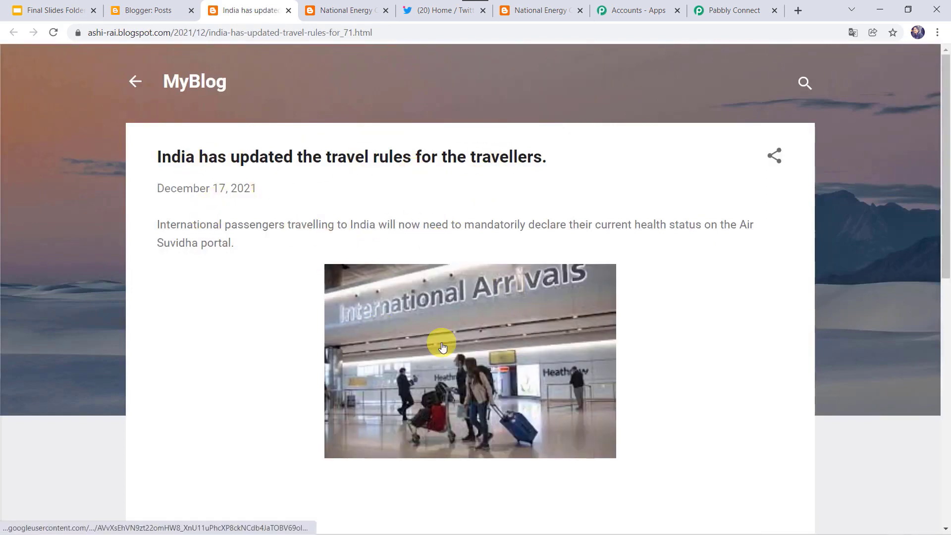
Load the new tweets on Twitter and check the travel rules tweet by following its blog link.
click(435, 8)
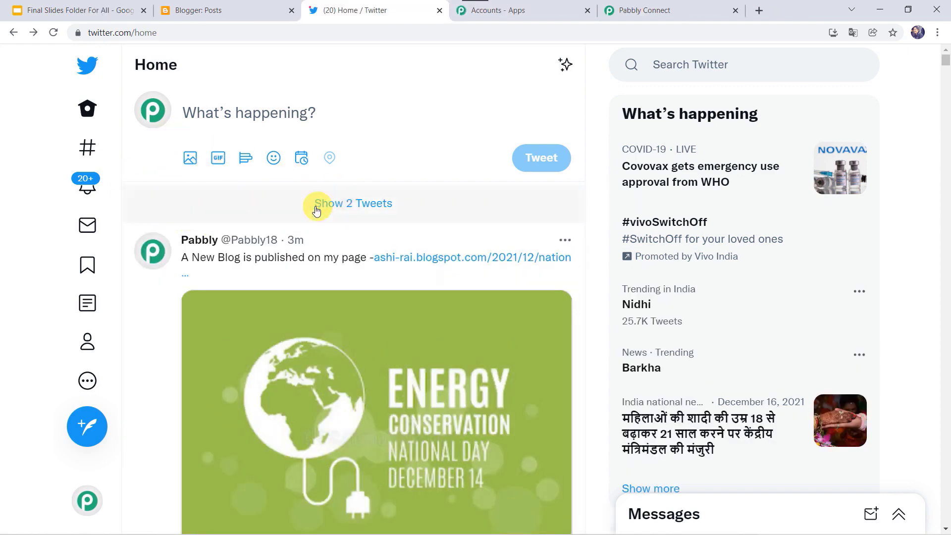
click(371, 208)
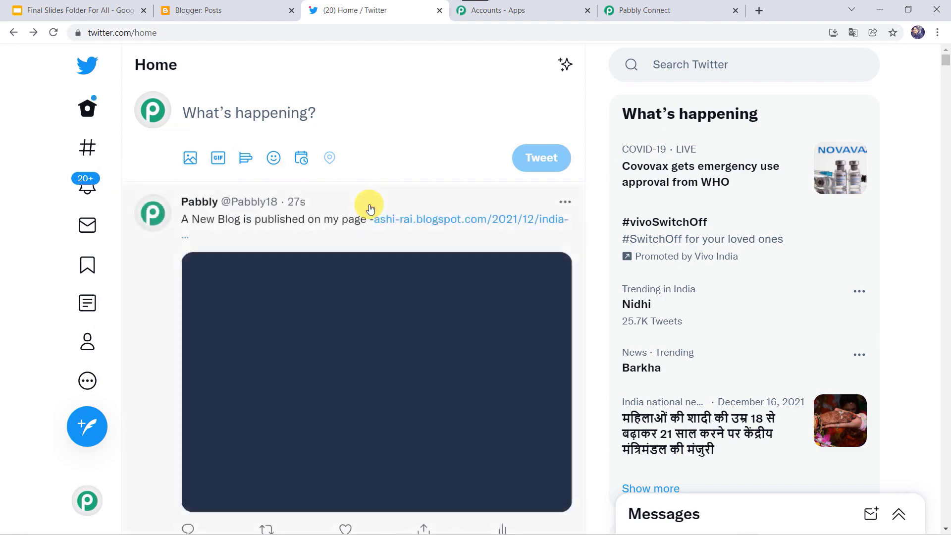
scroll(370, 208, down, 2)
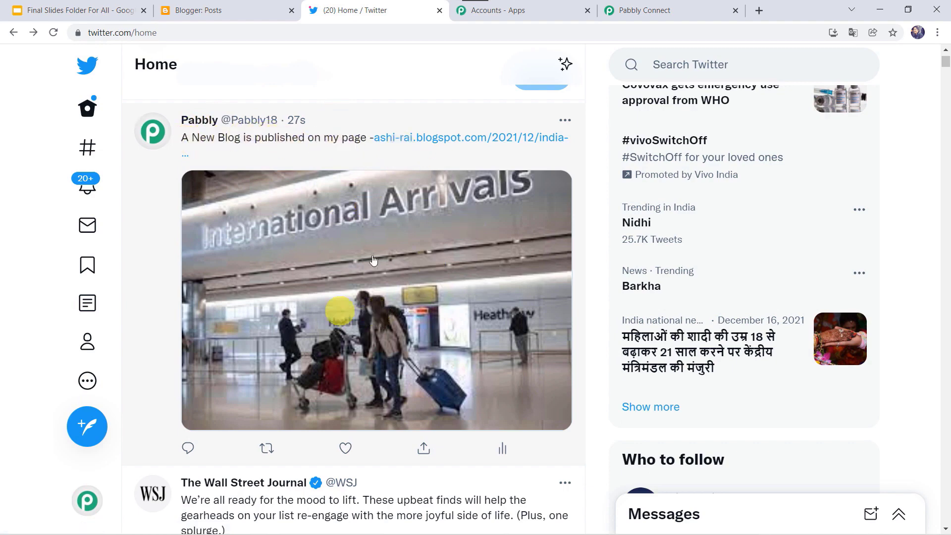
click(464, 141)
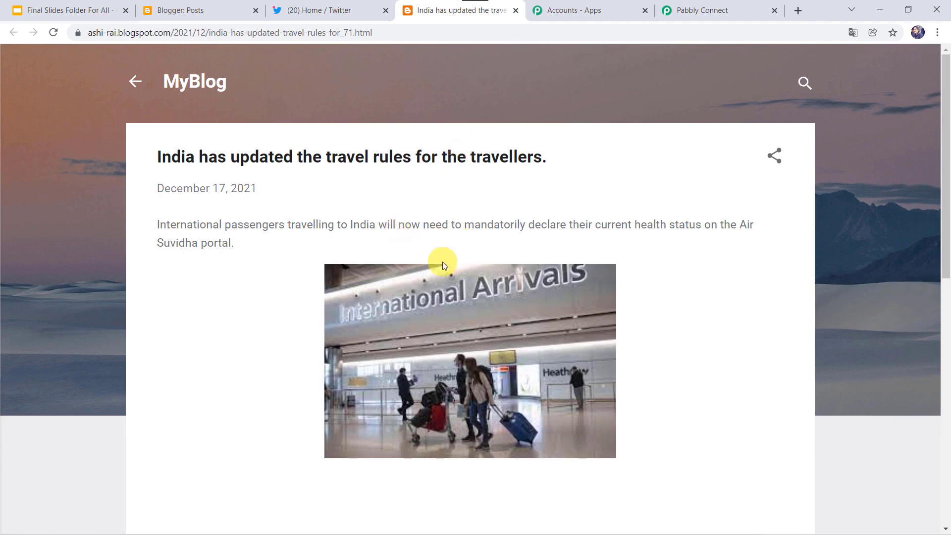
Return to Pabbly Connect and collapse the Twitter action and Google Blogger trigger to review the whole workflow.
click(725, 10)
click(145, 210)
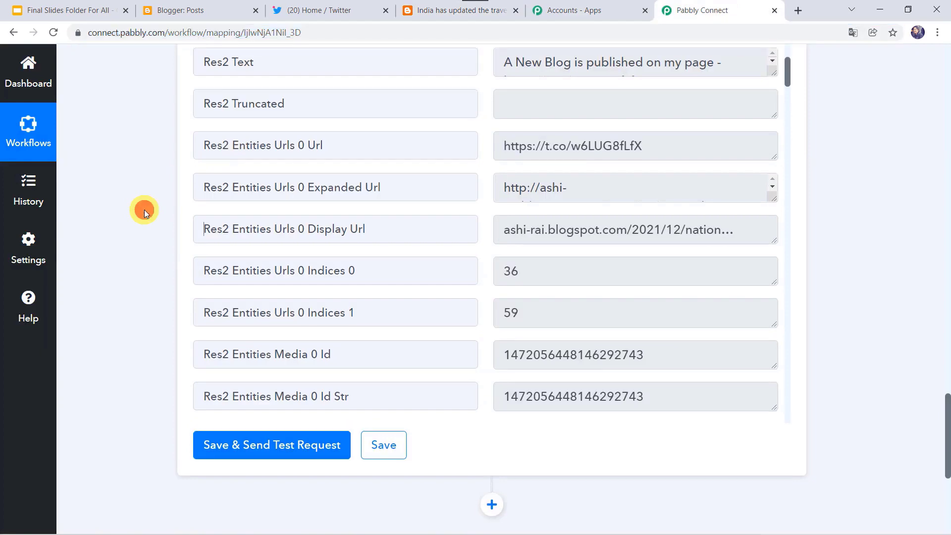
scroll(144, 209, up, 15)
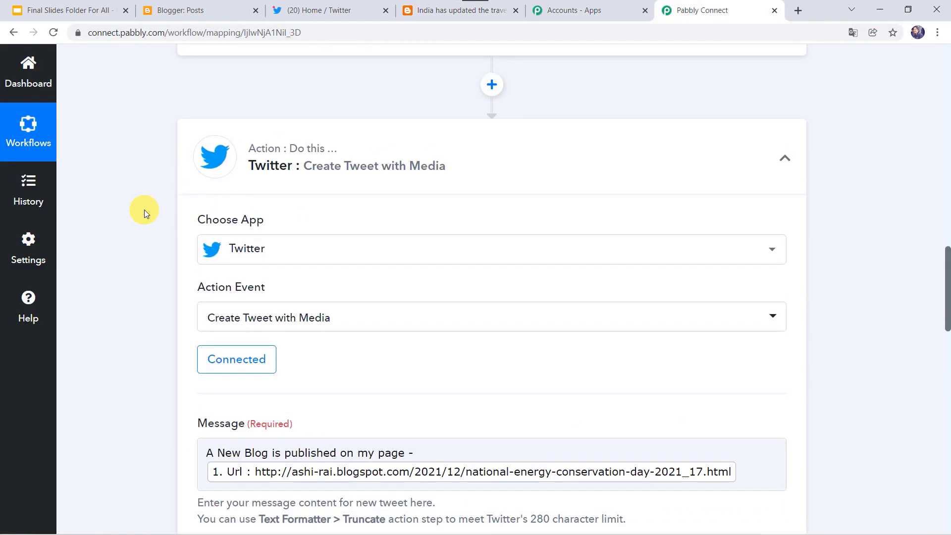
click(410, 141)
scroll(406, 153, up, 5)
scroll(402, 189, up, 10)
click(391, 218)
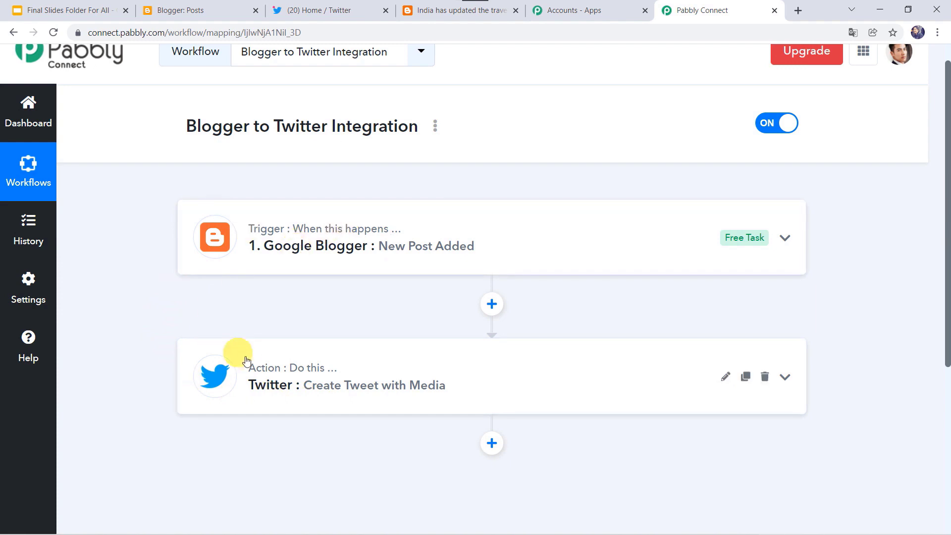
mouse_move(256, 372)
scroll(257, 371, up, 1)
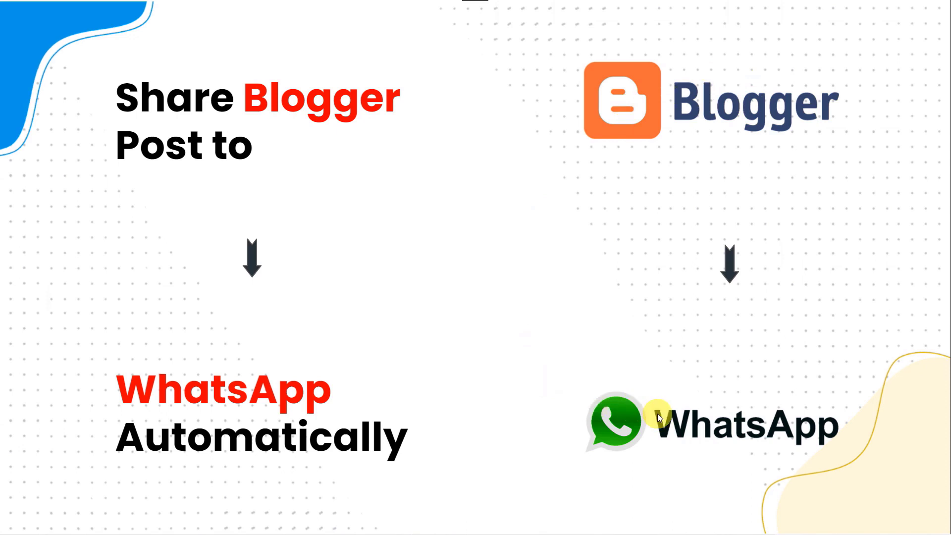
Examine the Blogger posts list, the client rows in the Clients Data spreadsheet, and the WhatsApp Web chat.
click(223, 10)
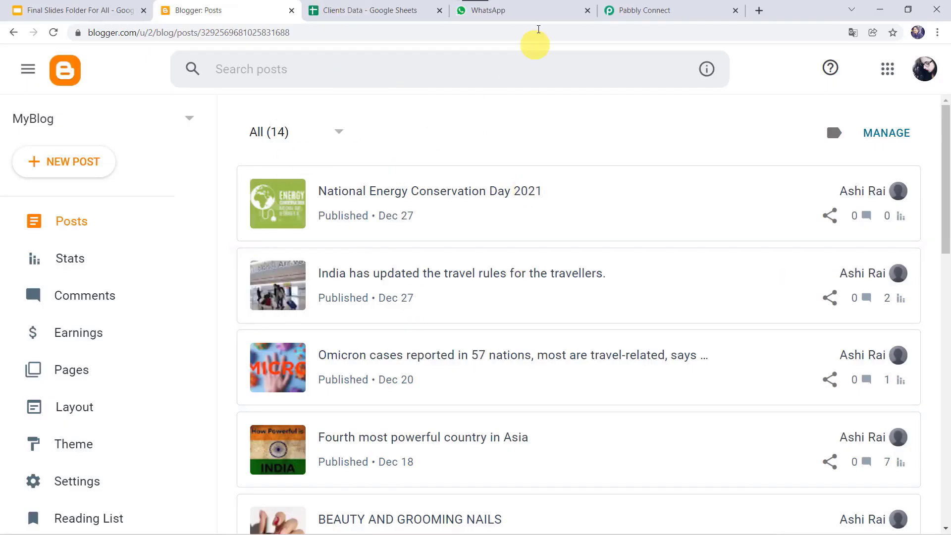
click(554, 14)
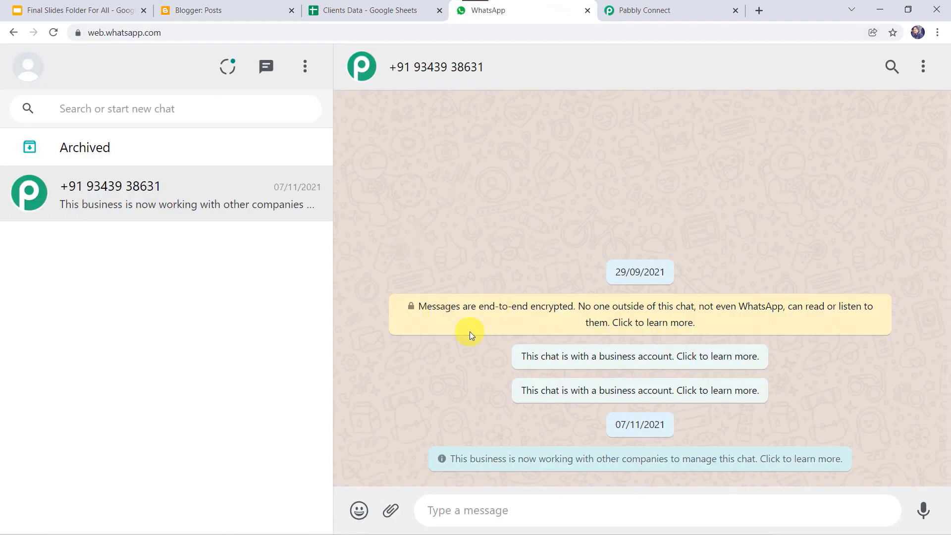
click(410, 13)
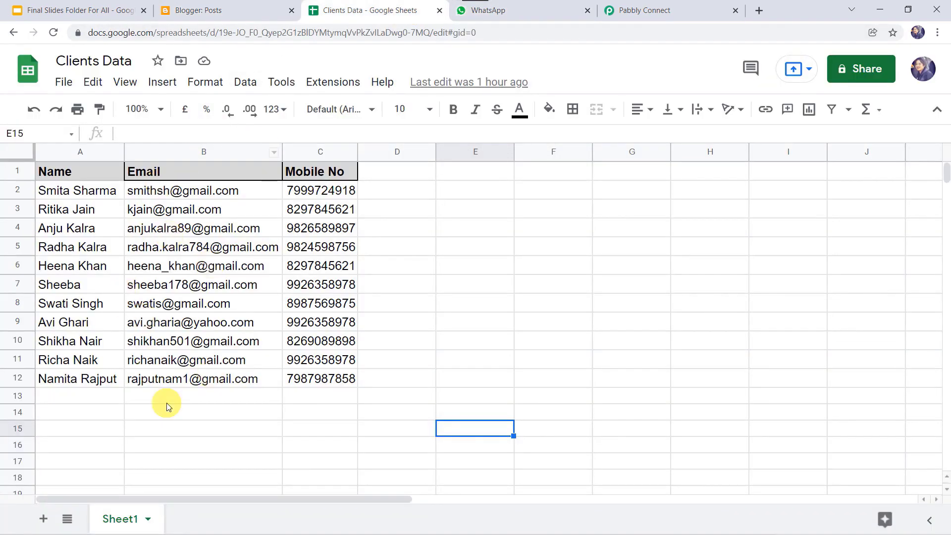
click(101, 192)
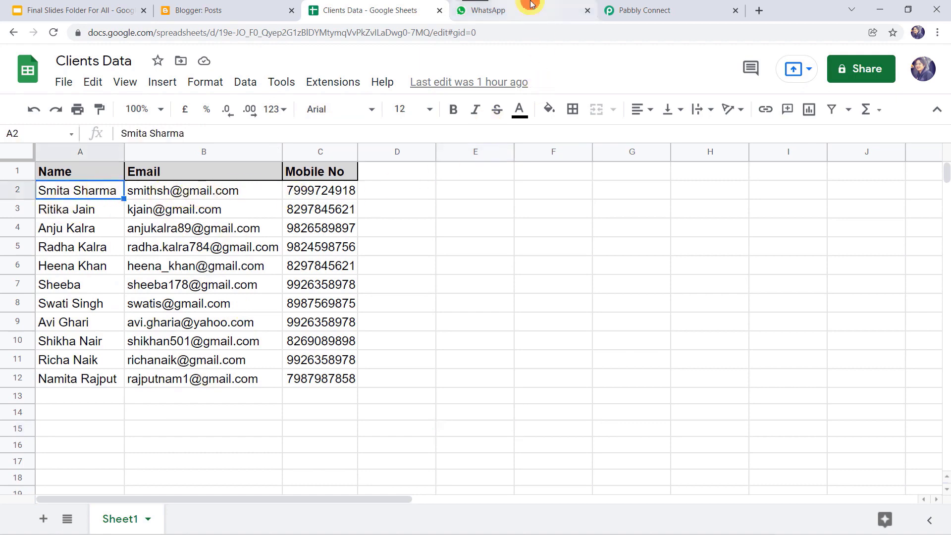
click(208, 10)
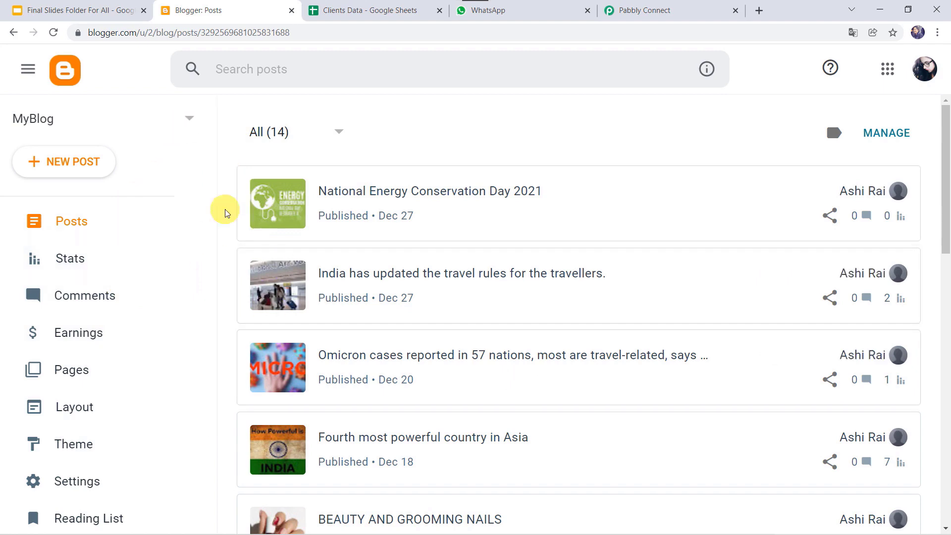
click(379, 10)
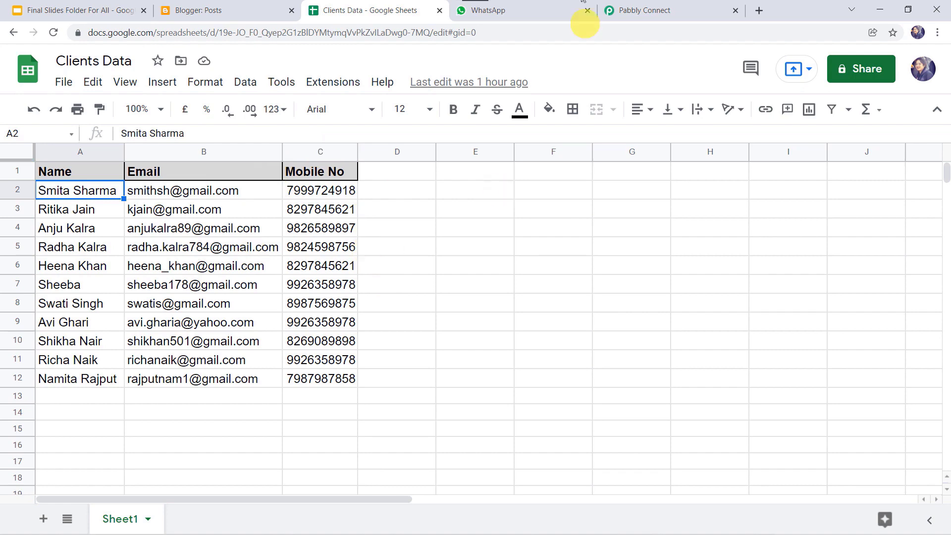
click(545, 13)
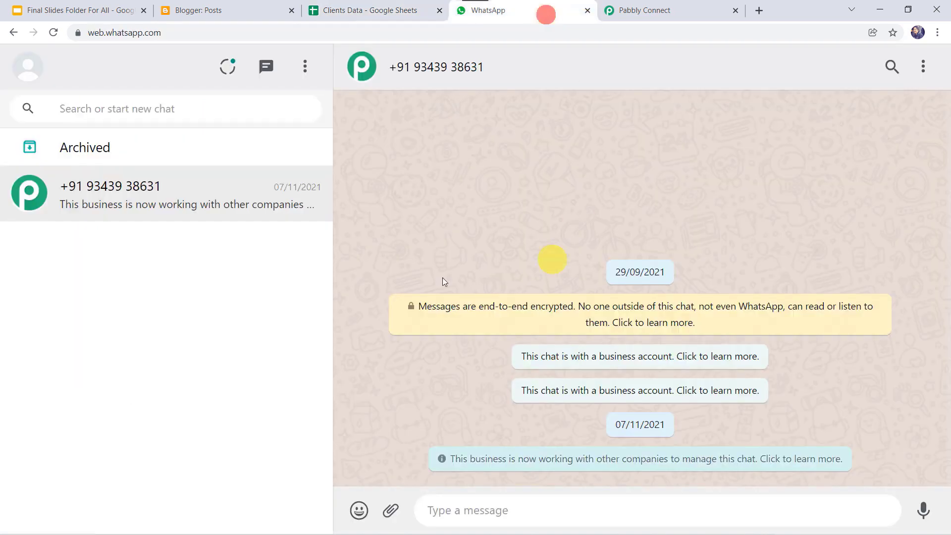
Return to Blogger and start a new post titled "India's Harnaaz Sandhu crowned Miss Universe 2021".
click(248, 9)
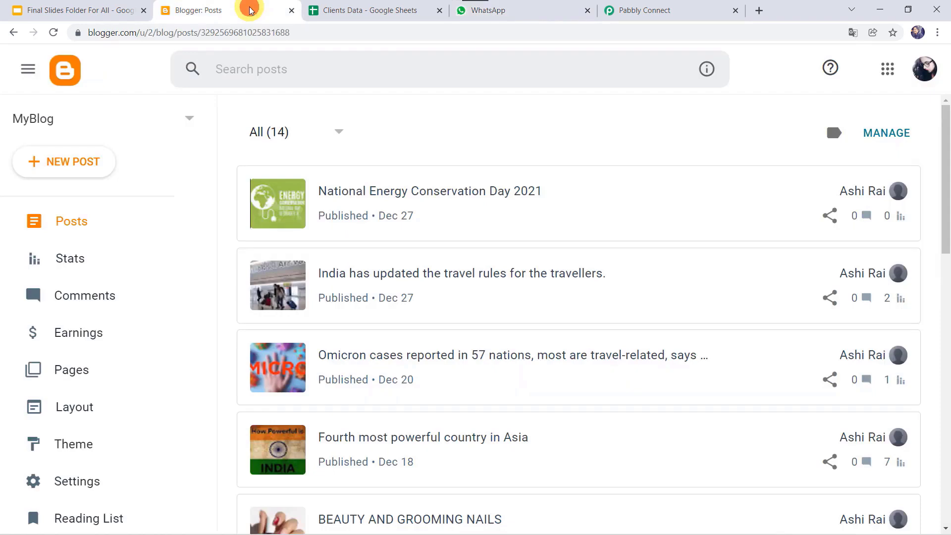
click(85, 171)
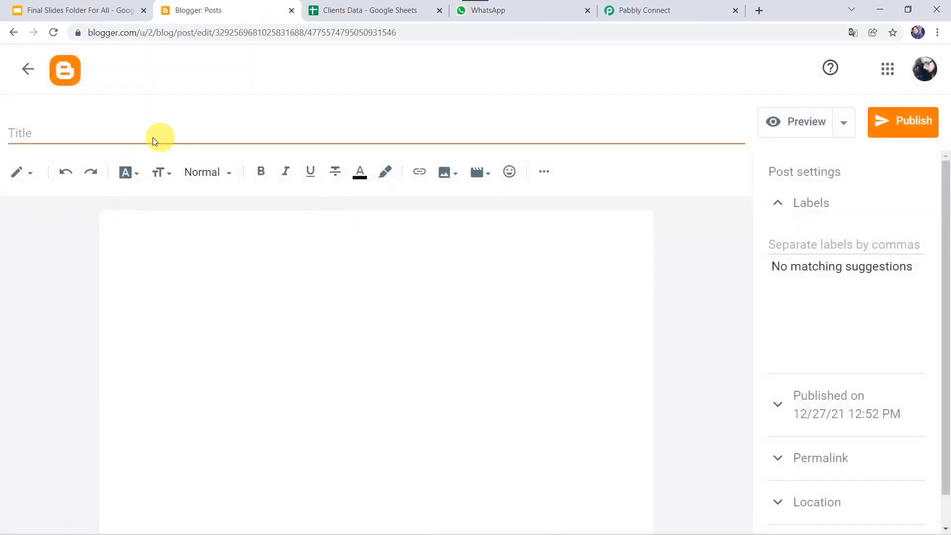
click(148, 140)
text(India's Harnaaz Sandhu crowned Miss Universe 2021)
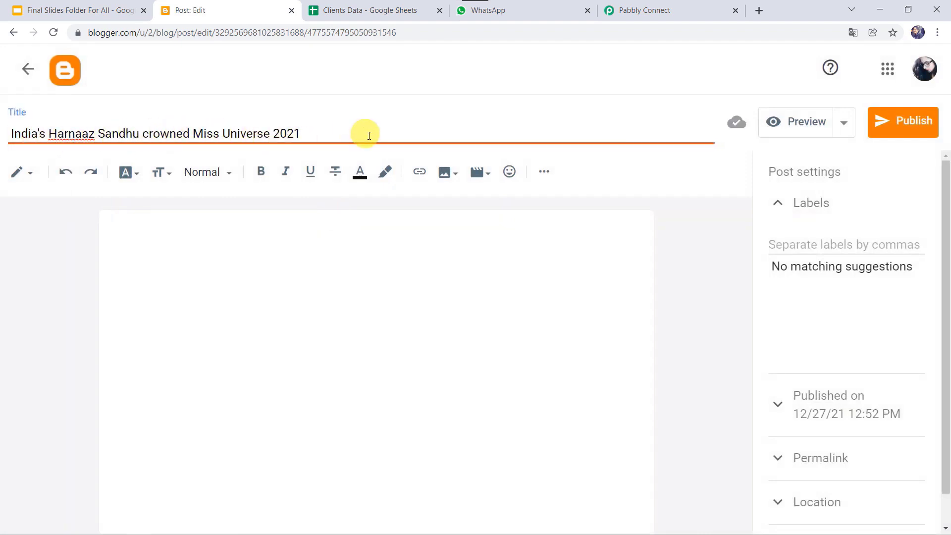
Write the post body "Miss Universe 2021 Harnaaz Sandhu waves Indian flag, says ‘chak de phatte’ as she returns home after win.".
click(185, 243)
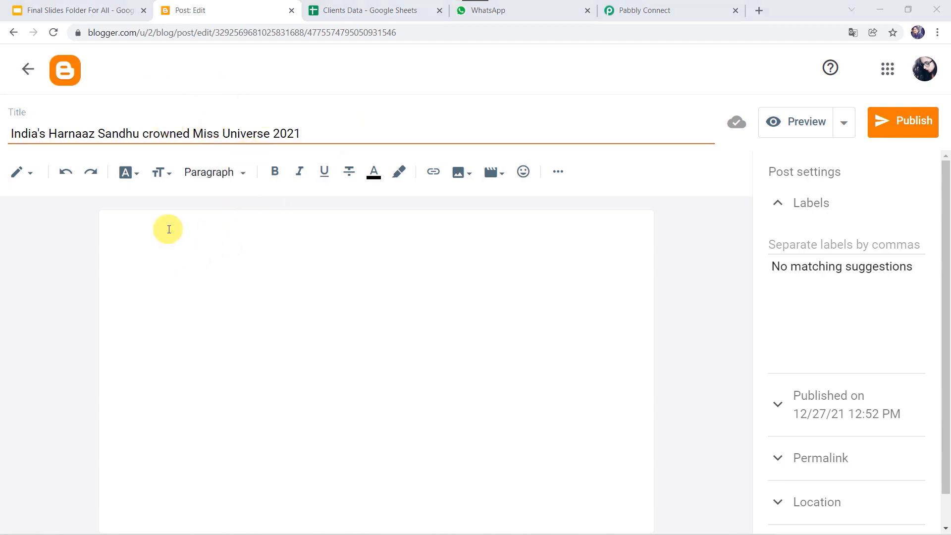
text(Miss Universe 2021 Harnaaz Sandhu waves Indian flag, says ‘chak de phatte’ as she returns home after win.)
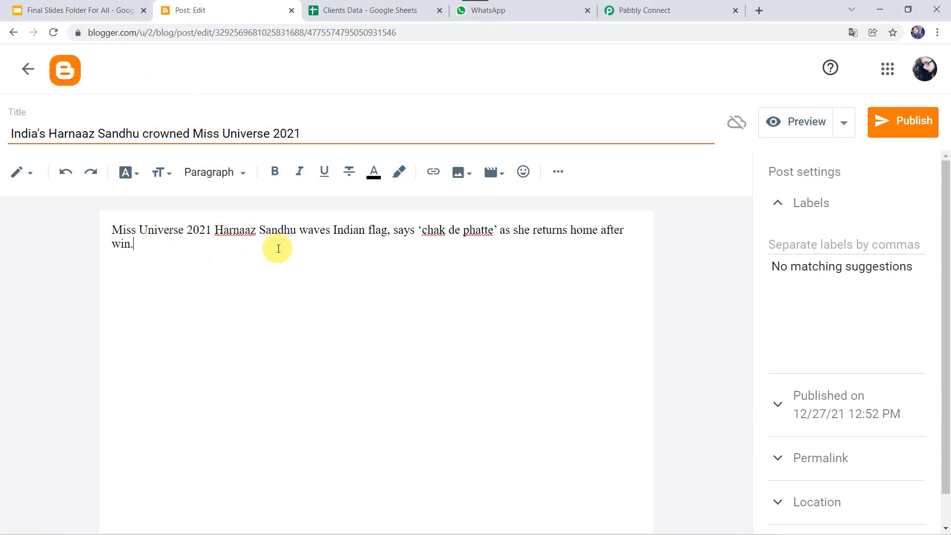
Upload Harnaaz Sandhu.jpg from the computer into the post below the text and enlarge the inserted image.
click(459, 172)
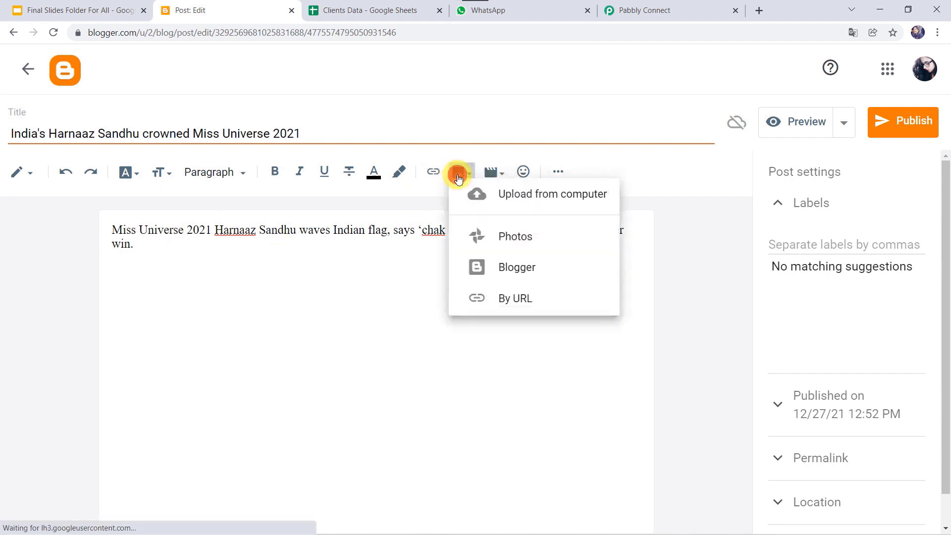
click(519, 207)
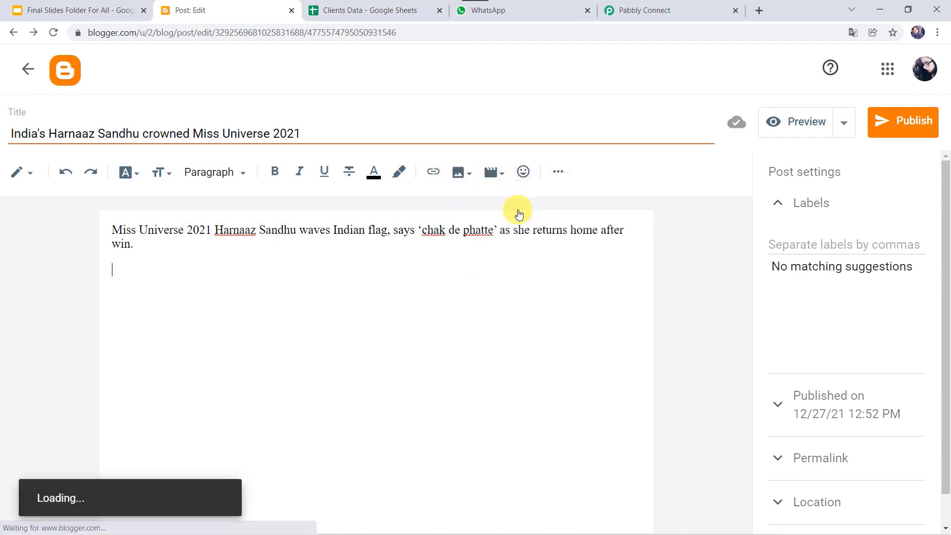
click(207, 189)
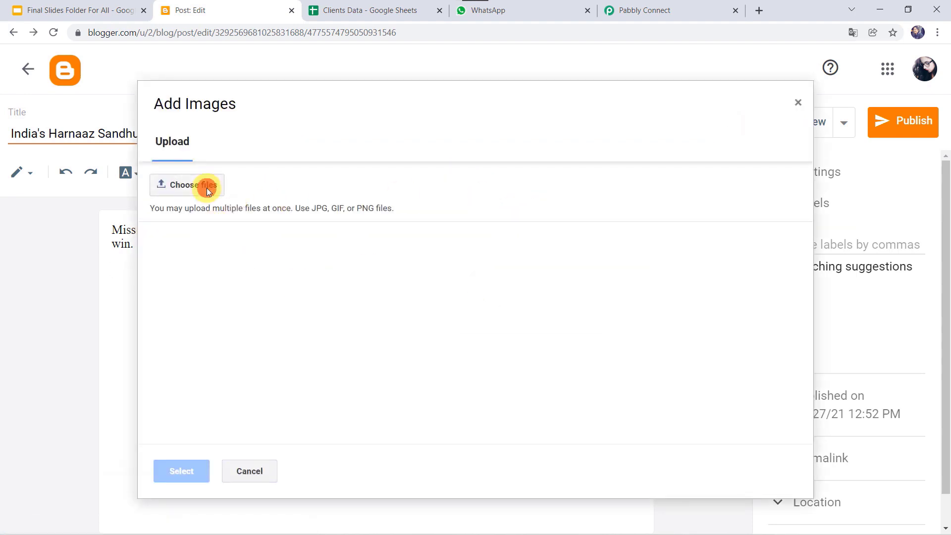
click(128, 129)
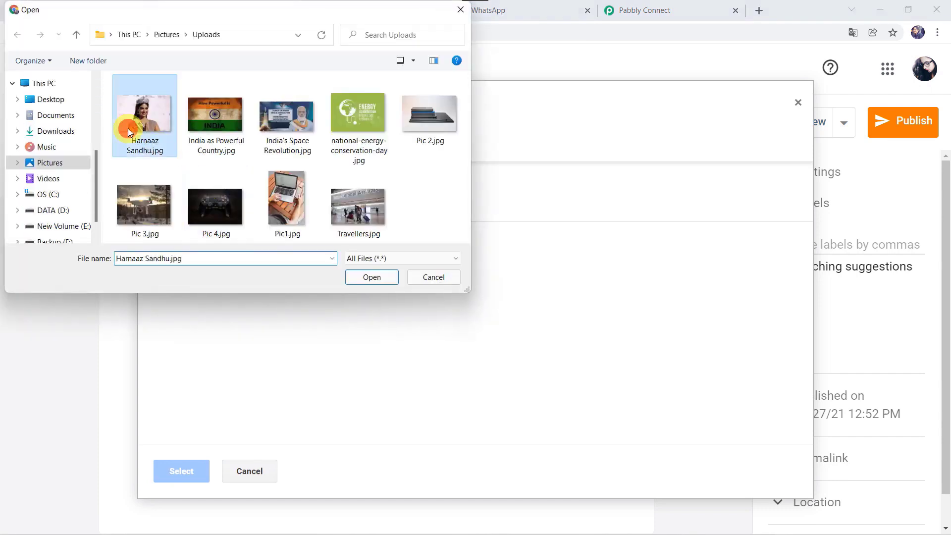
double_click(152, 140)
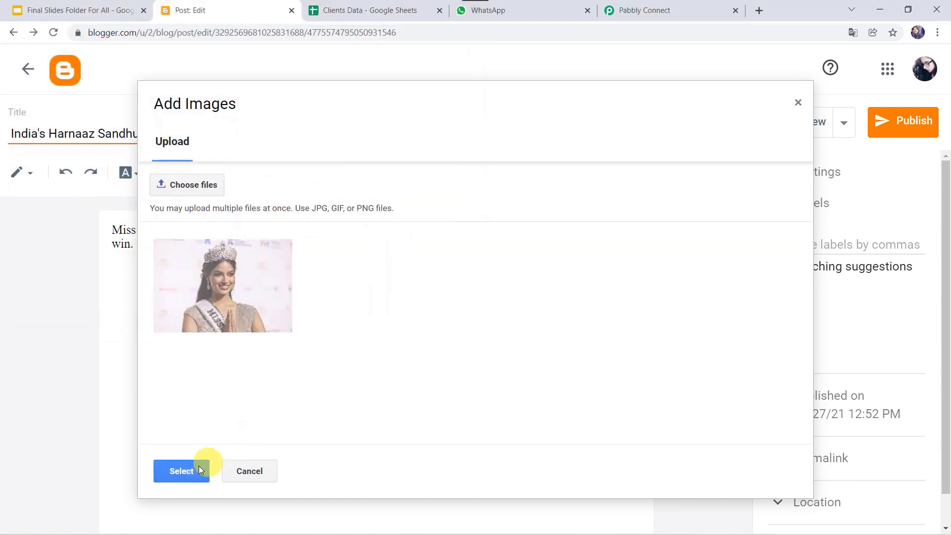
click(195, 468)
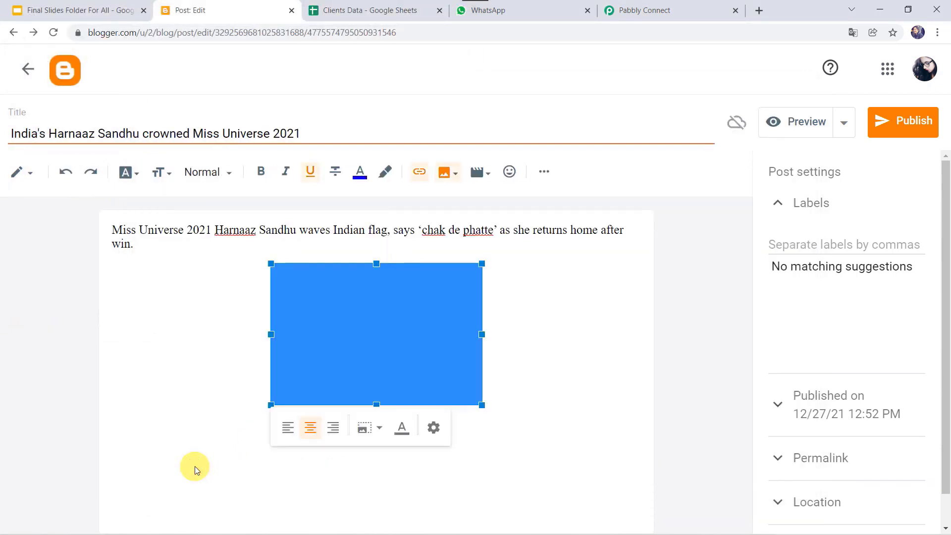
drag(269, 404, 203, 485)
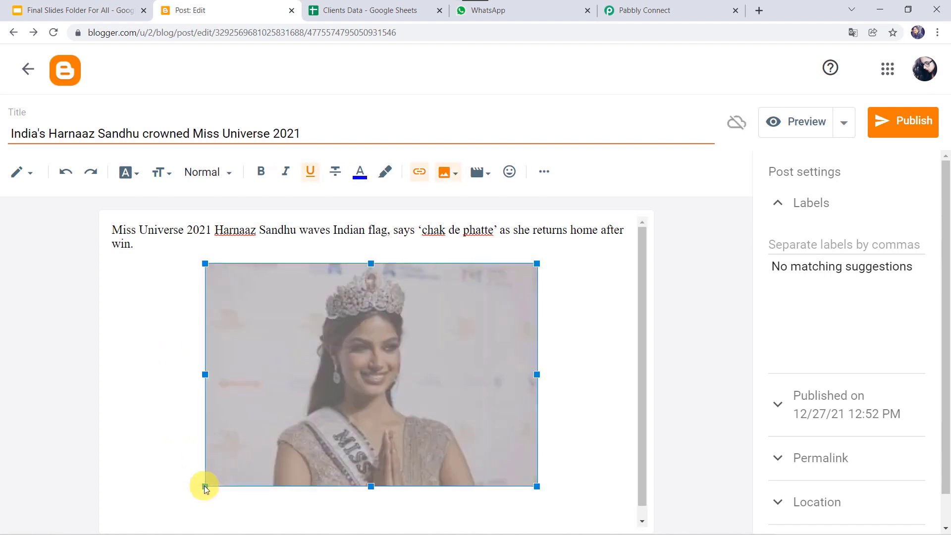
Publish the Miss Universe post, confirm publishing, and view it on the live blog.
click(903, 125)
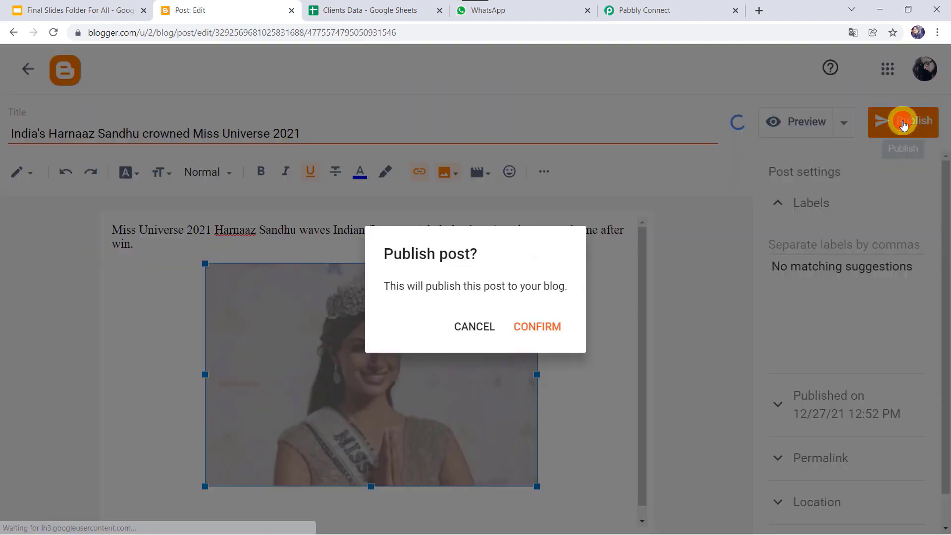
click(549, 328)
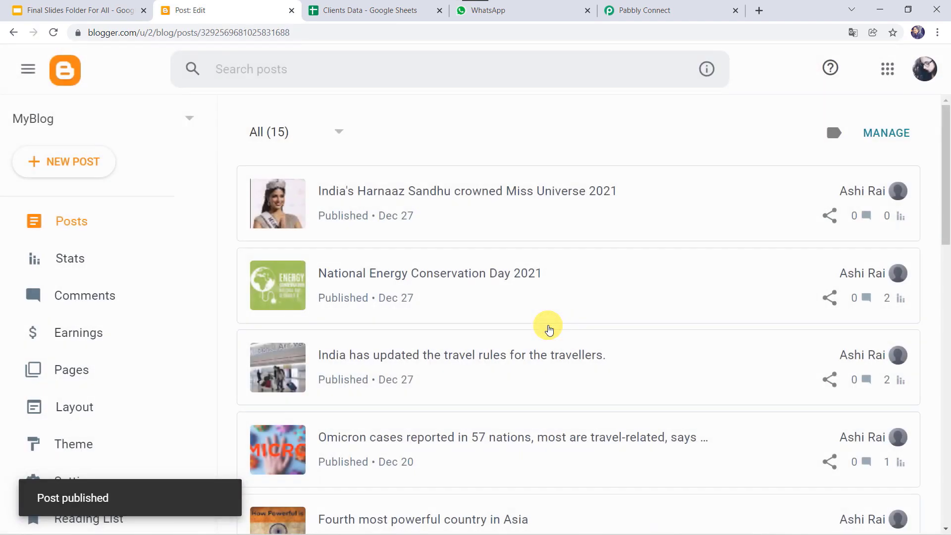
mouse_move(381, 180)
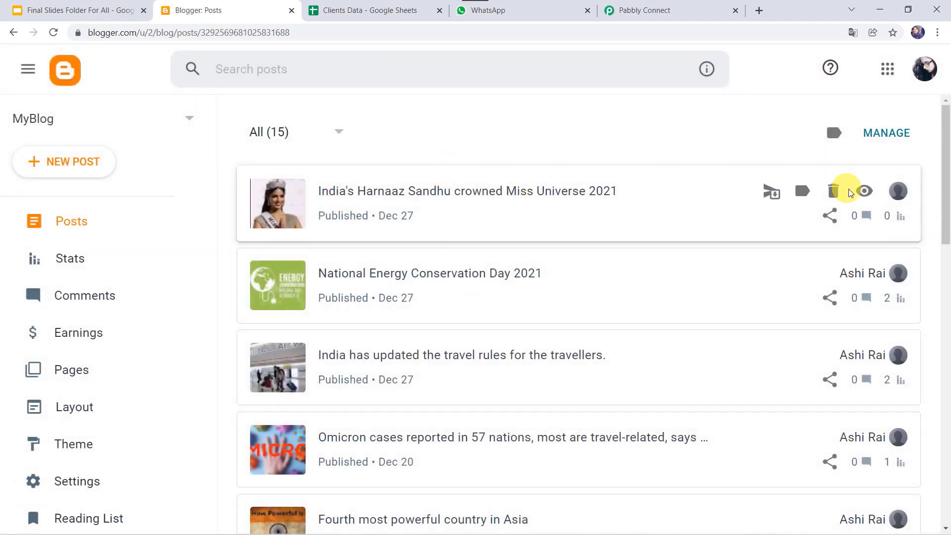
click(865, 191)
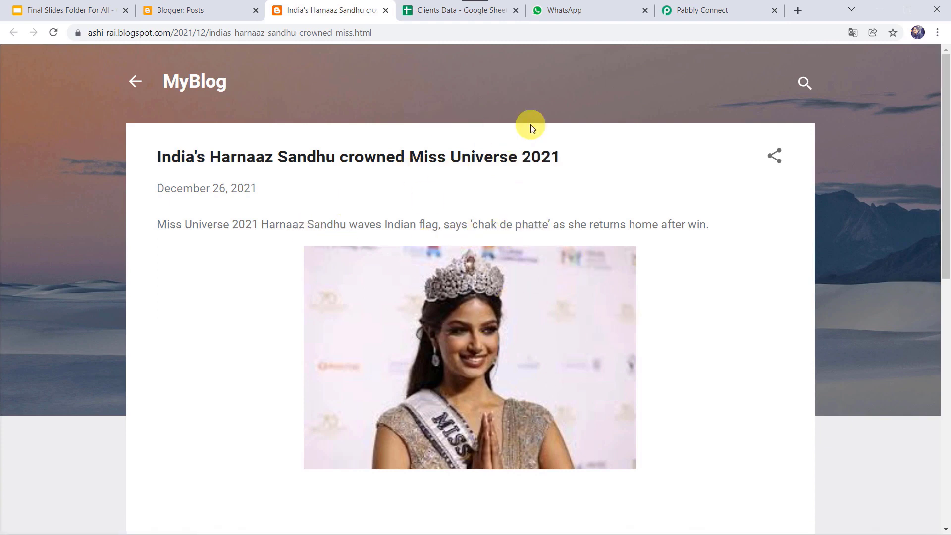
Reload WhatsApp Web, check the new message by following its blog link, and compare it with the Blogger posts list.
click(589, 15)
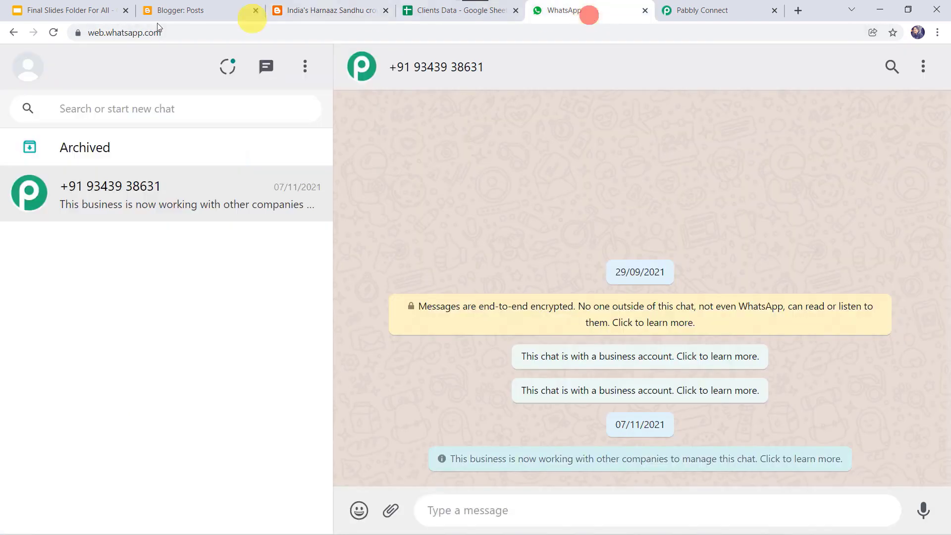
click(53, 31)
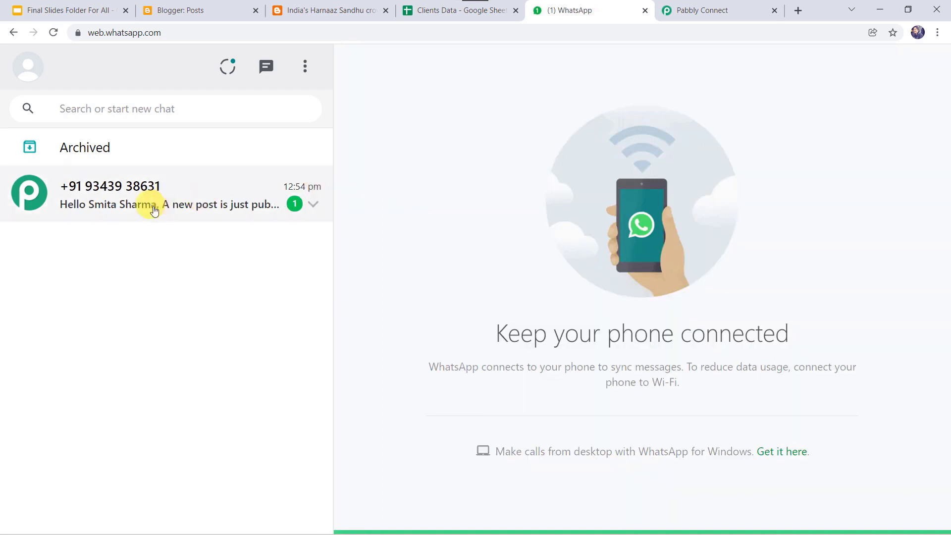
click(127, 203)
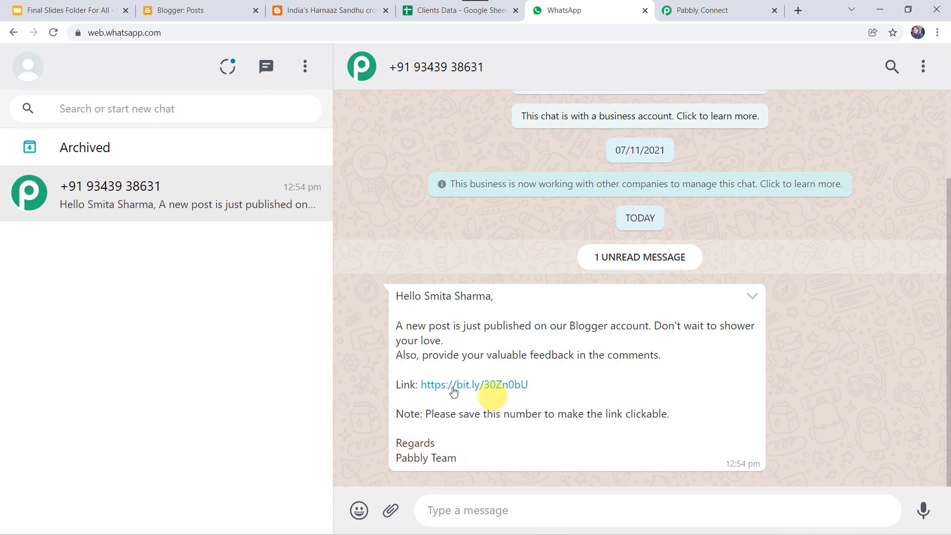
click(476, 386)
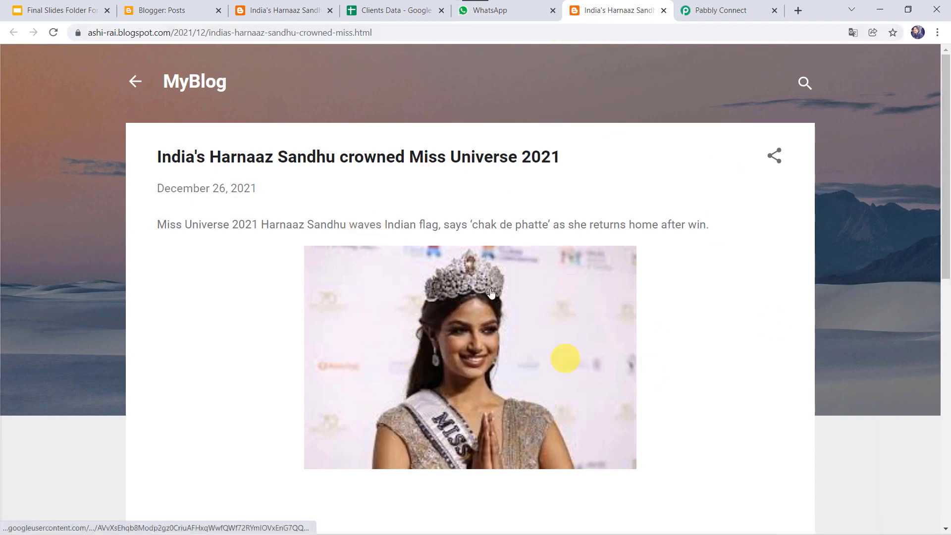
click(170, 6)
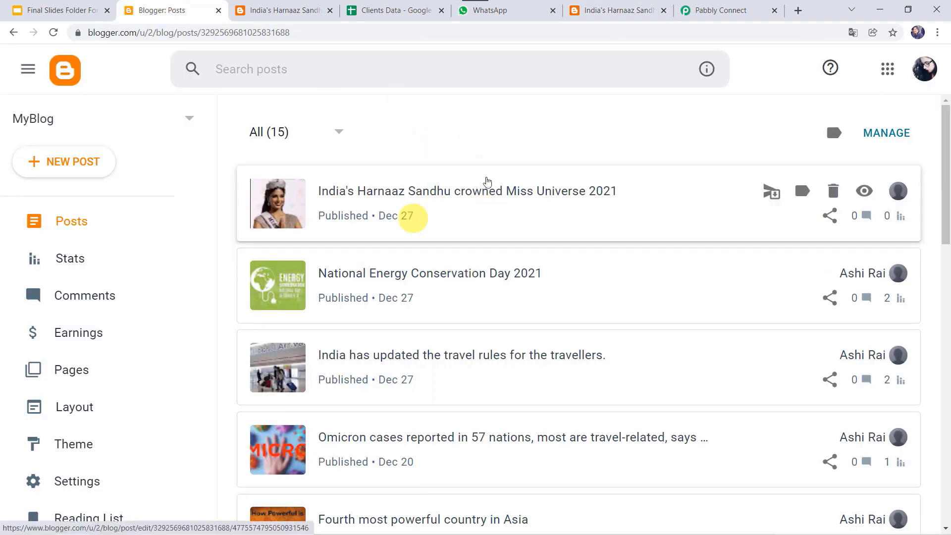
click(520, 8)
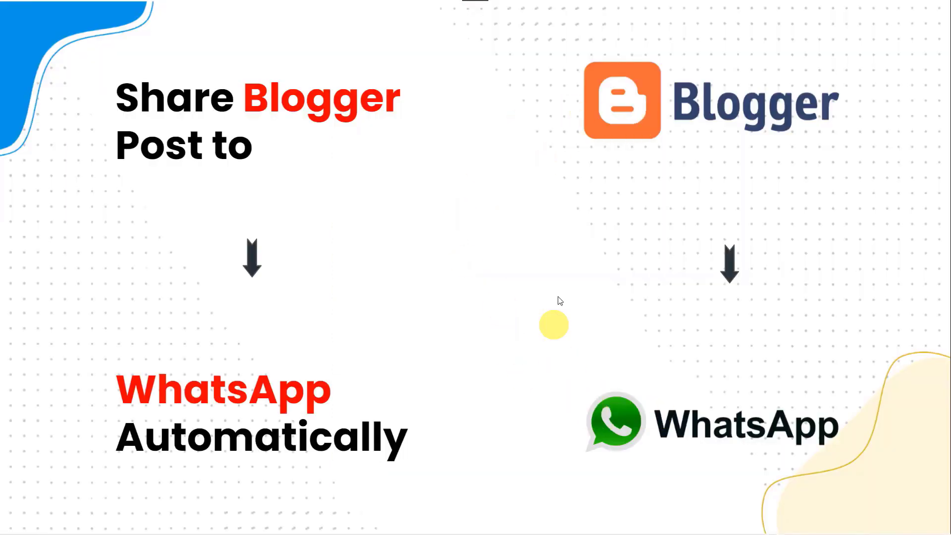
click(703, 262)
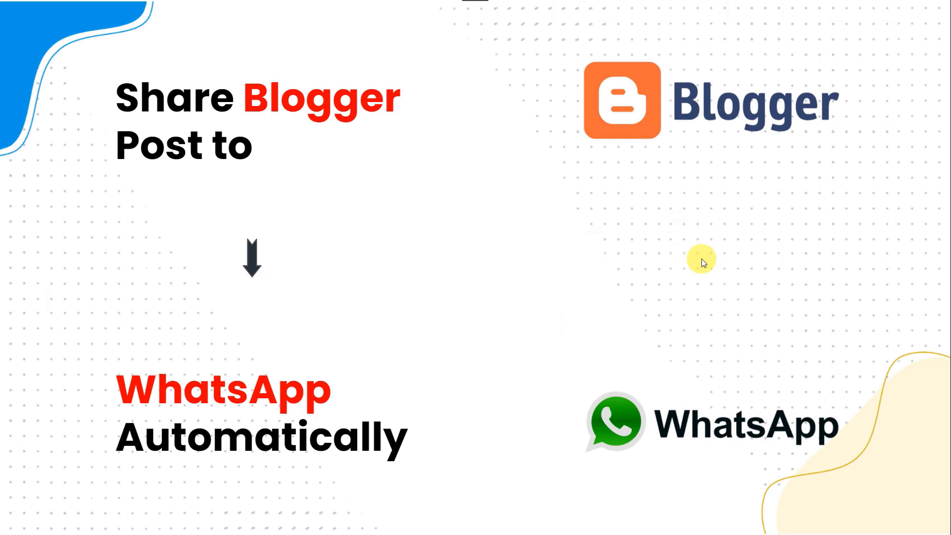
click(702, 258)
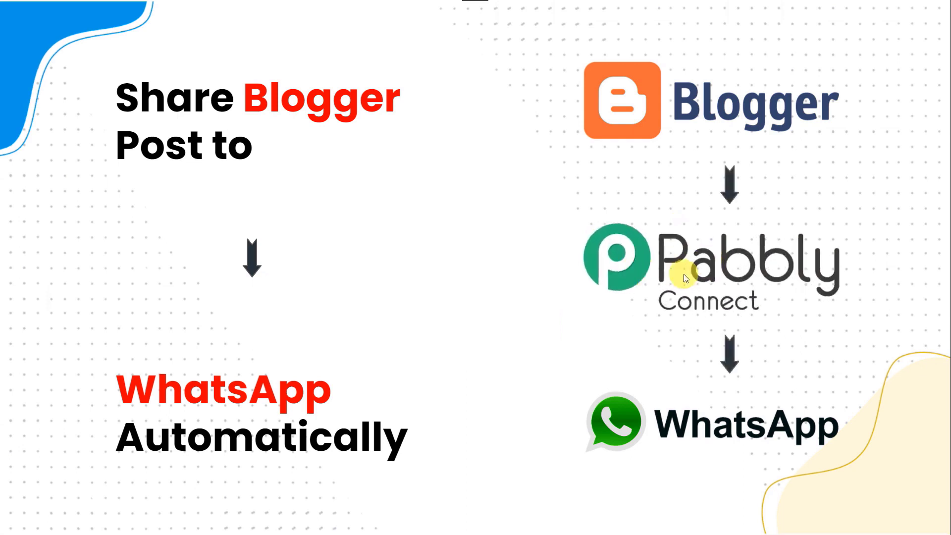
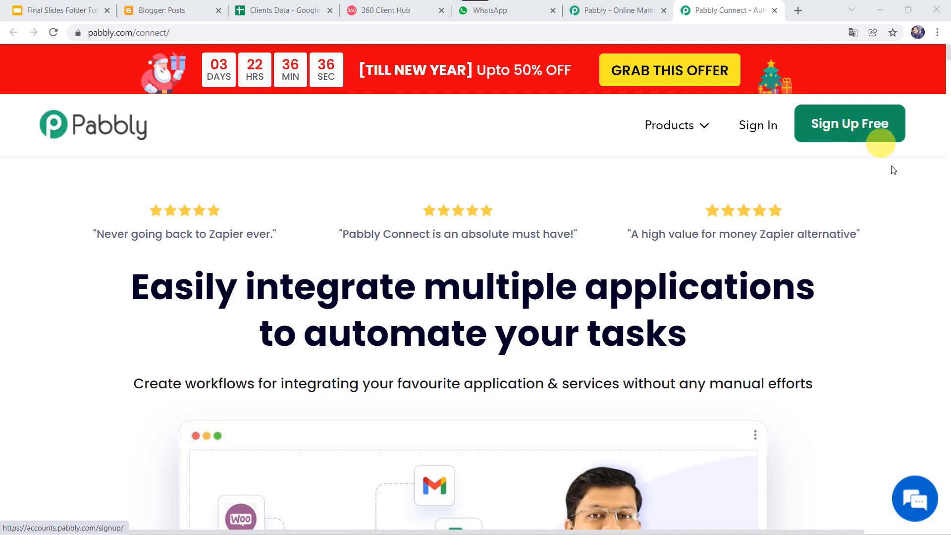
Sign in to the Pabbly account, open Pabbly Connect, and look through the existing workflows on its dashboard.
click(757, 133)
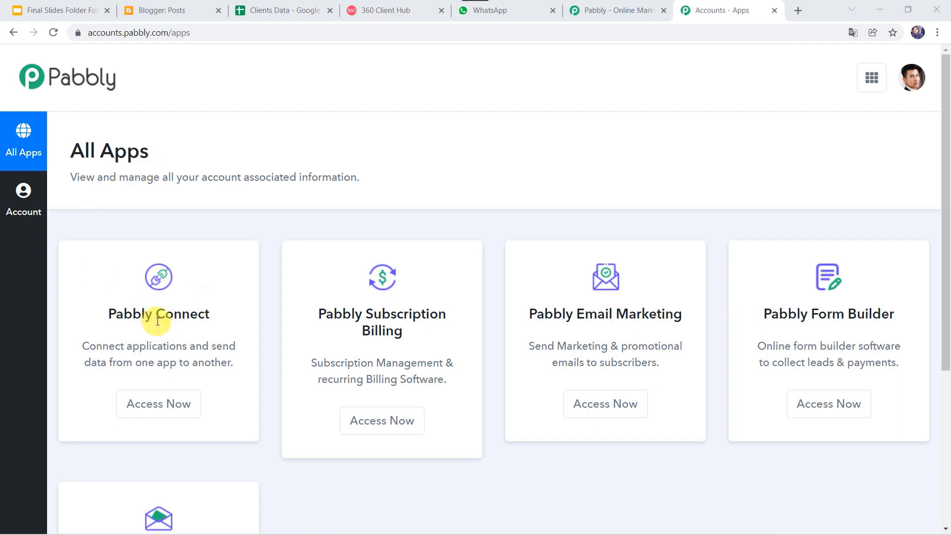
click(151, 404)
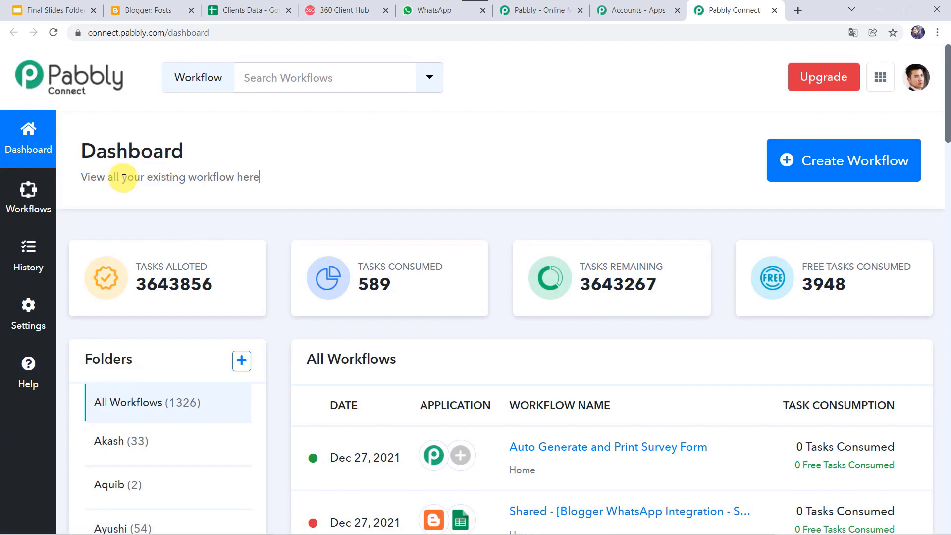
scroll(564, 447, down, 7)
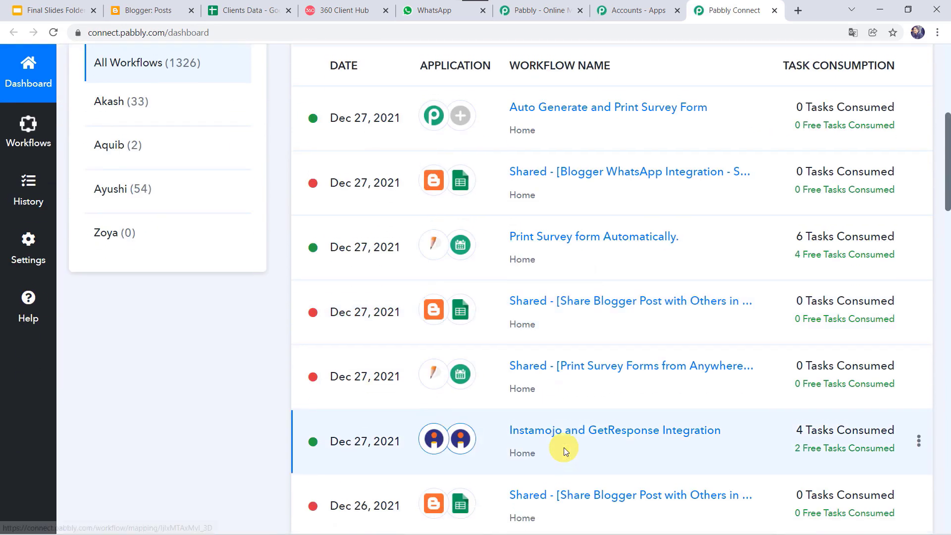
scroll(564, 448, up, 7)
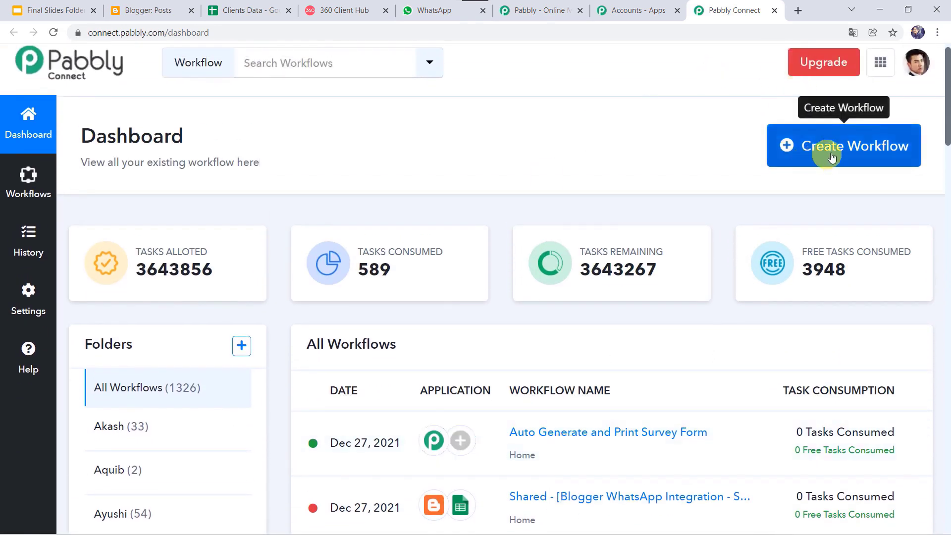
Create a workflow named "Share Blogger Post to WhatsApp Automatically".
click(834, 154)
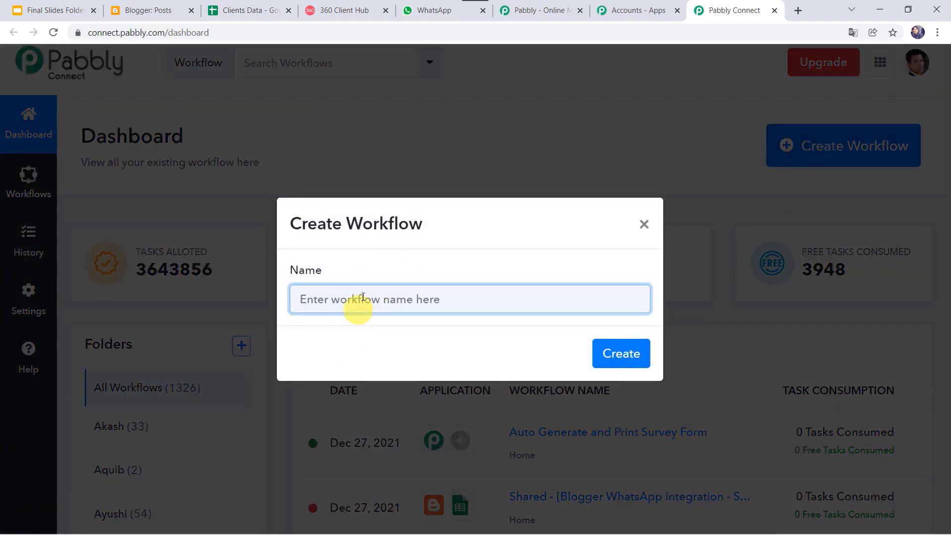
text(Share Blogger Post to WhatsApp Automatically)
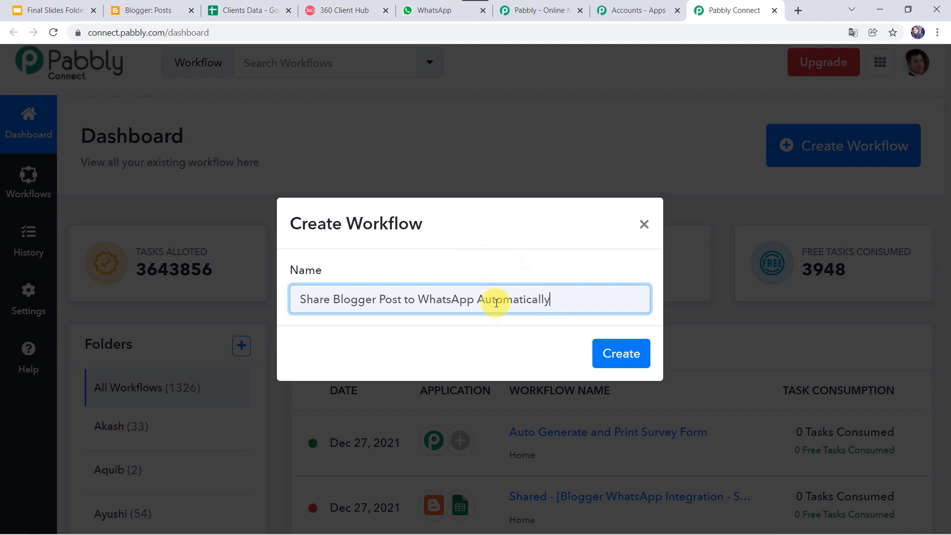
click(614, 357)
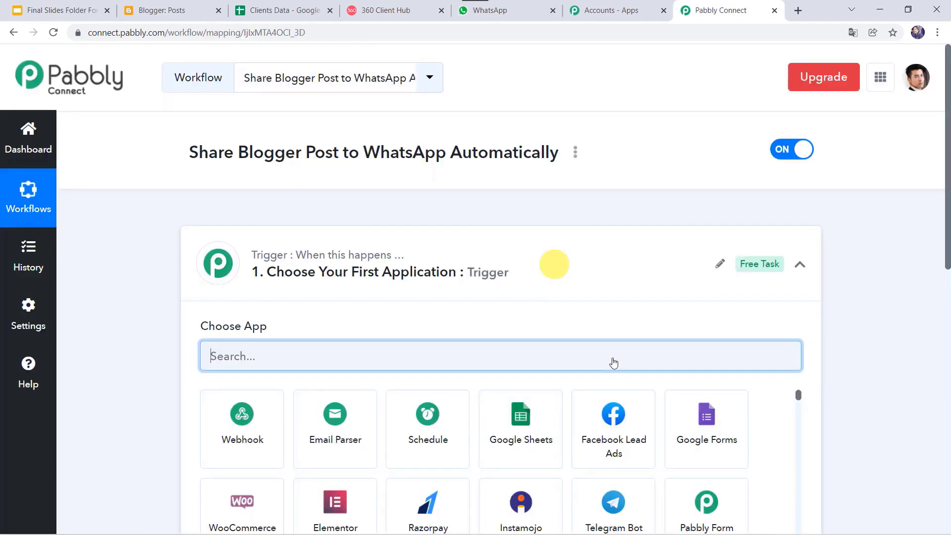
Set the workflow's trigger to Google Blogger with the New Post Added event.
click(527, 270)
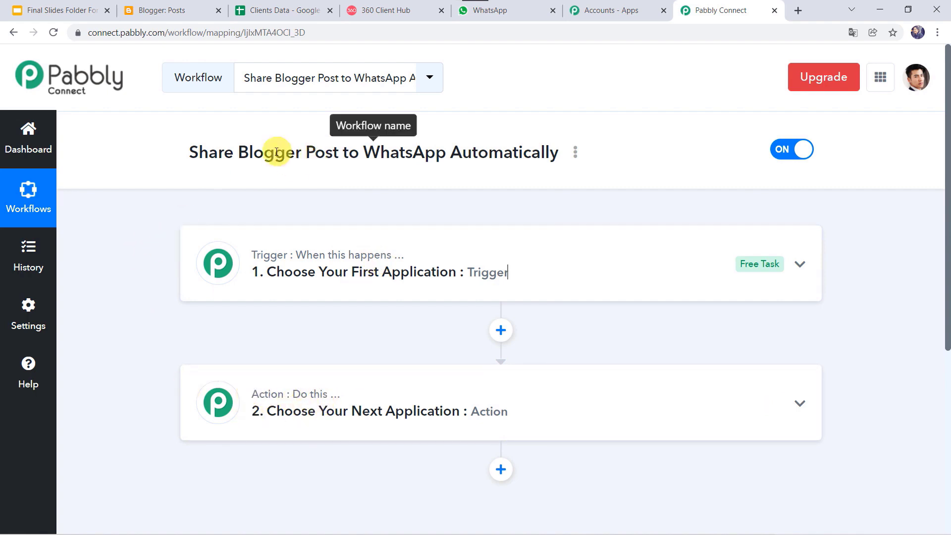
click(469, 264)
click(325, 220)
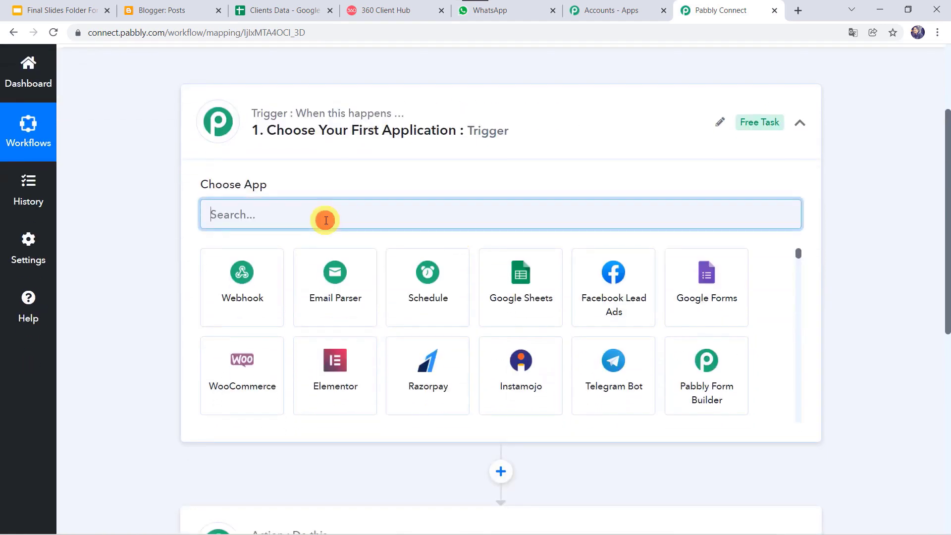
text(Blo)
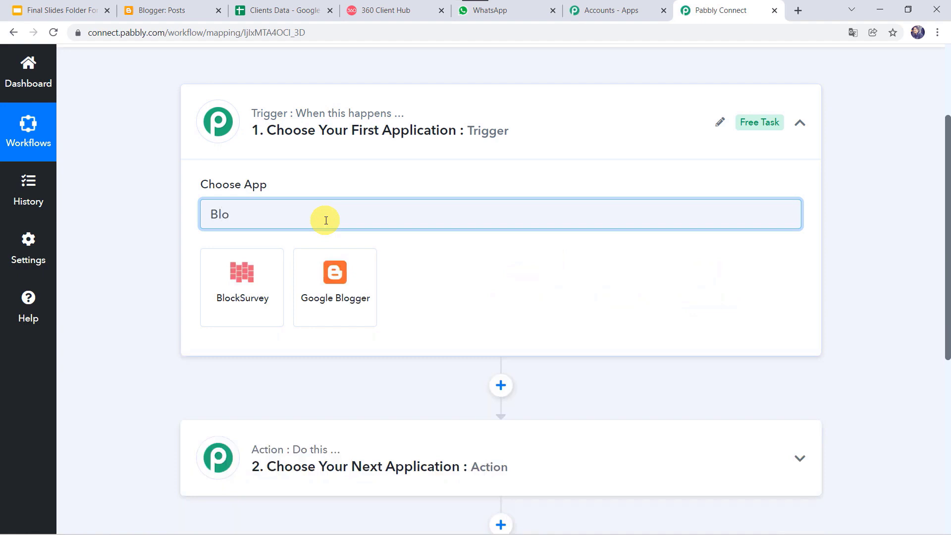
click(336, 274)
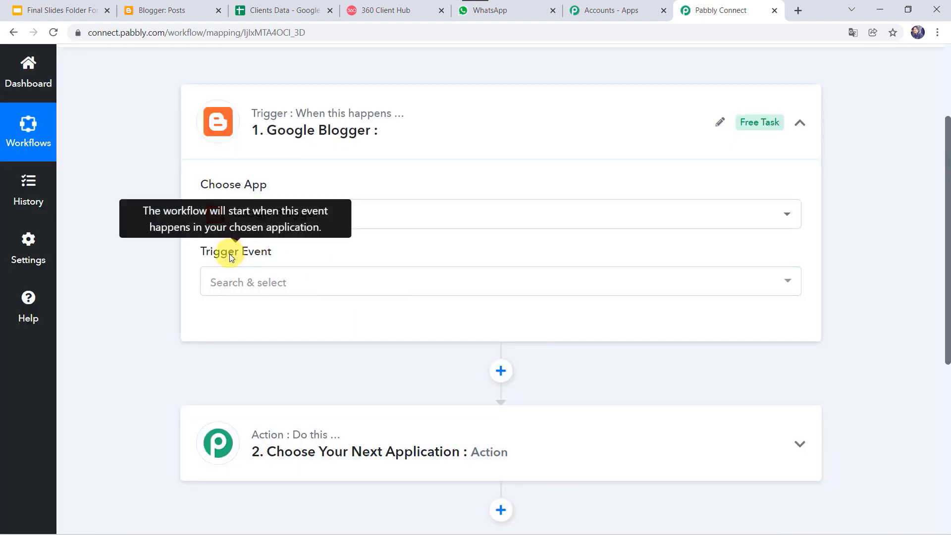
click(259, 288)
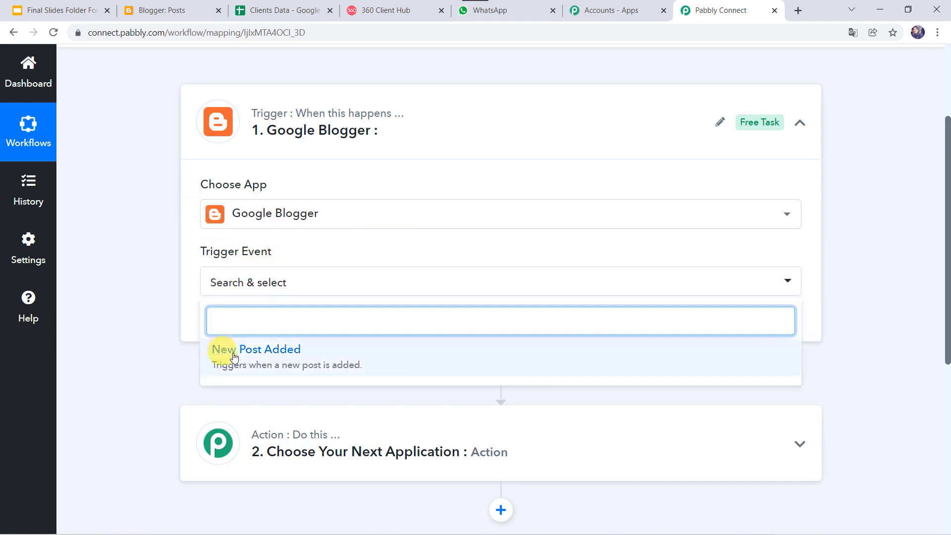
click(266, 361)
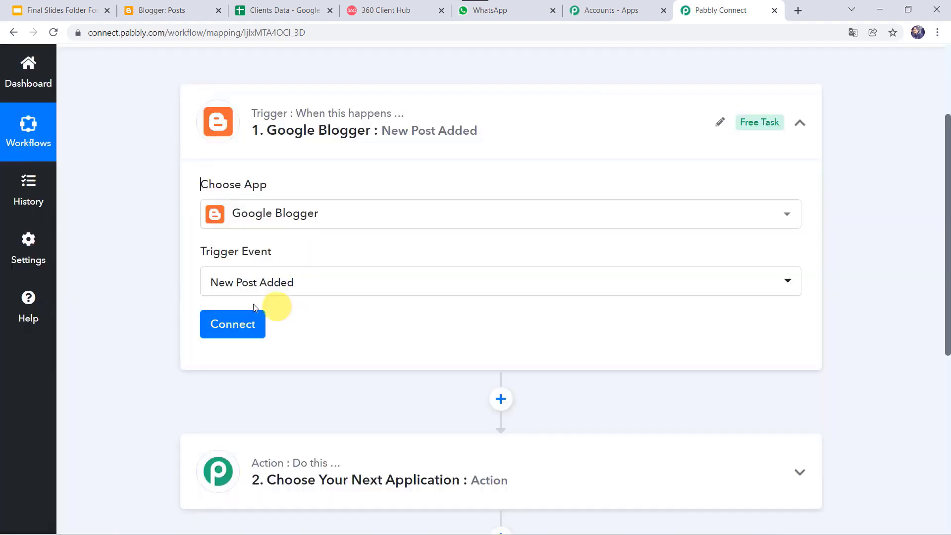
Add a new Google Blogger connection to the trigger and authorize Pabbly Connect Blogger with the blog owner's Google account.
click(224, 331)
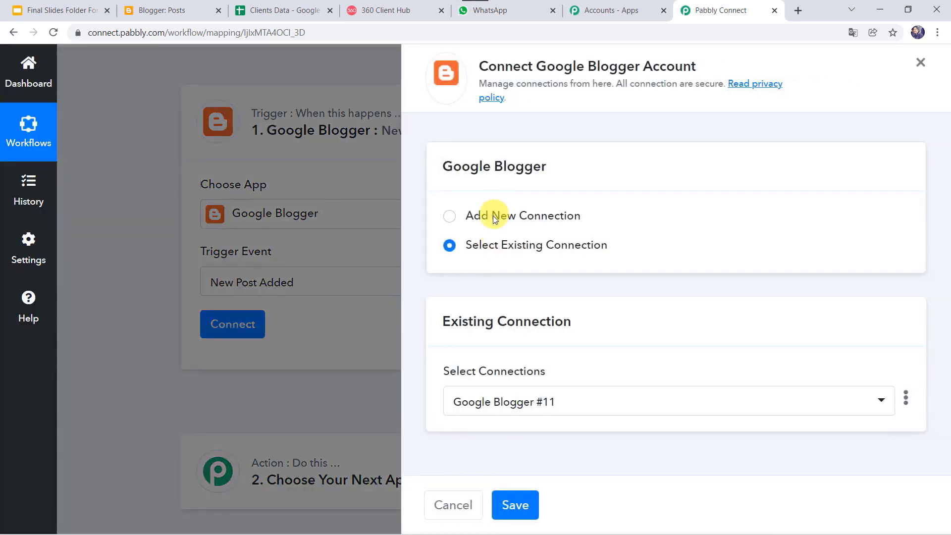
click(493, 215)
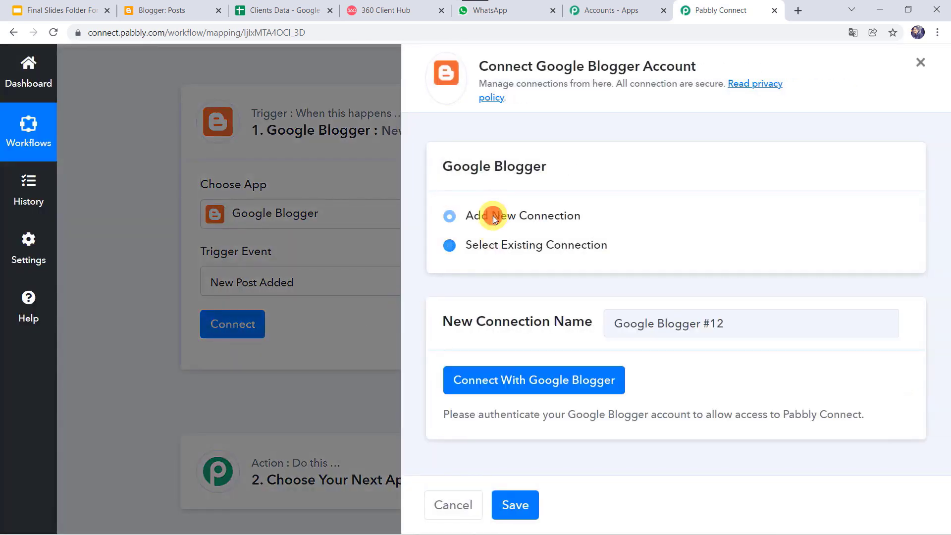
click(534, 384)
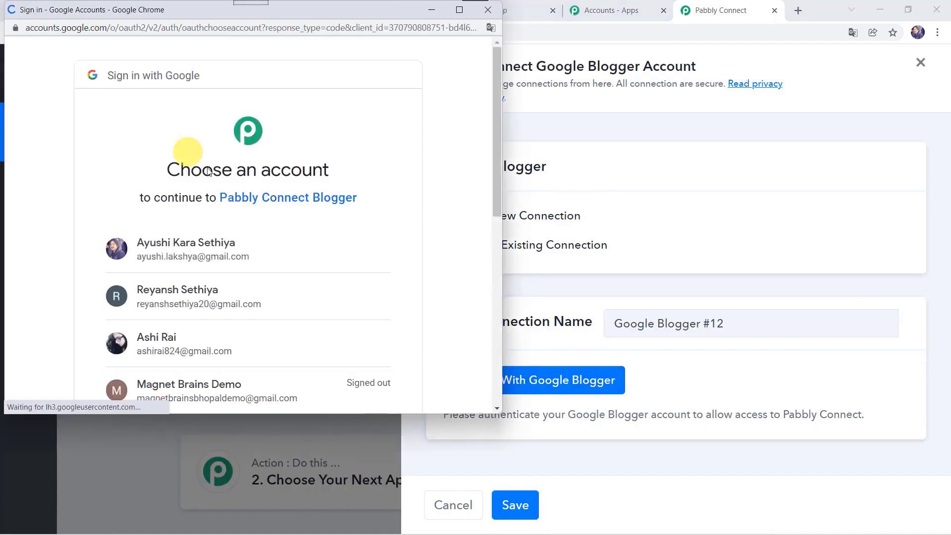
click(188, 343)
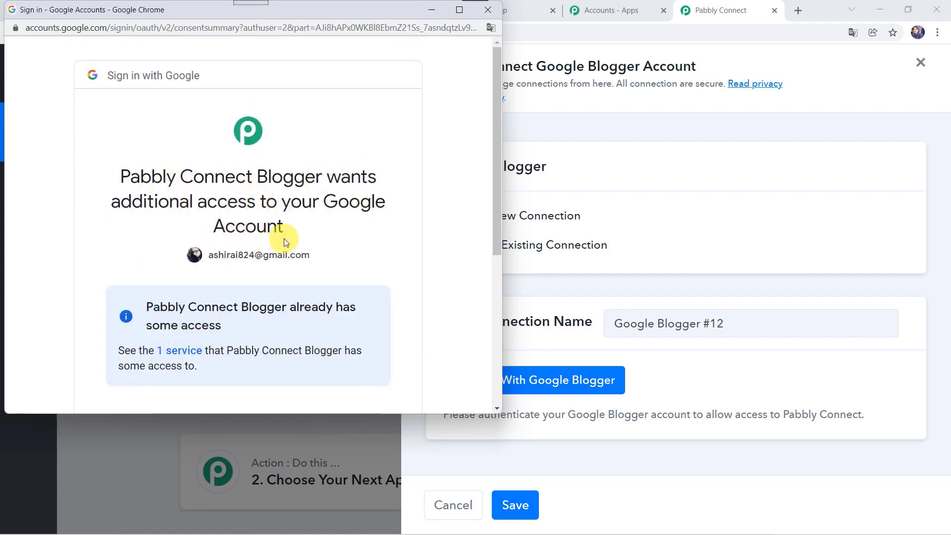
scroll(284, 239, down, 5)
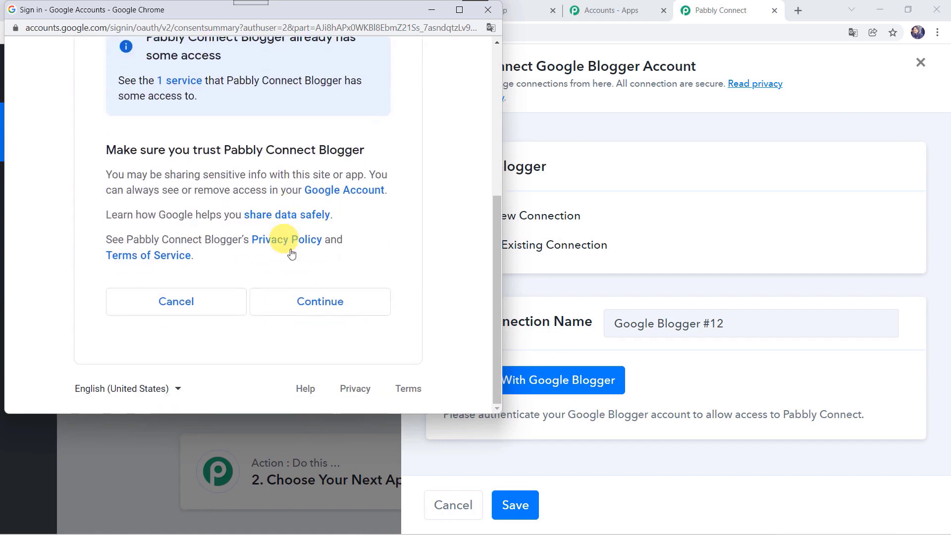
click(320, 304)
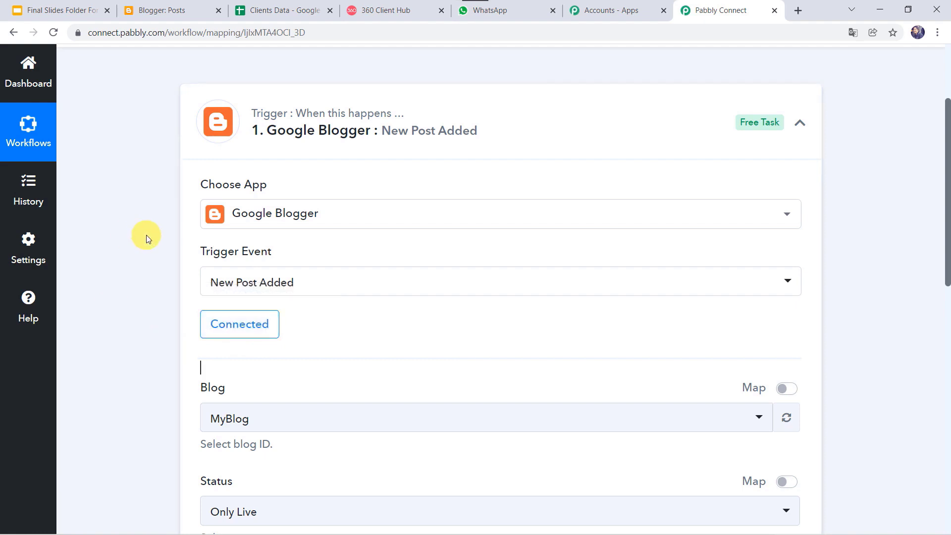
Check the trigger's selected blog, MyBlog, against Blogger and set the post status to Only Live.
scroll(146, 239, down, 2)
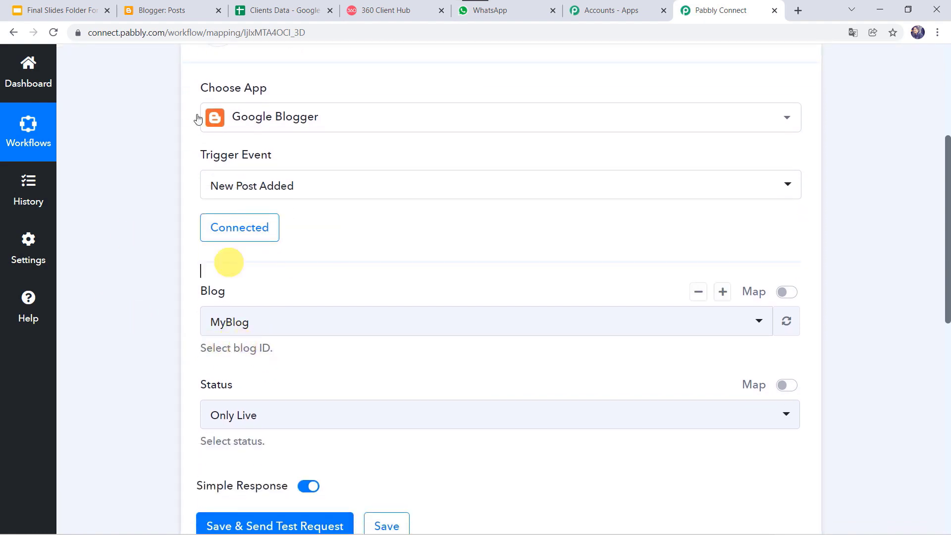
click(191, 10)
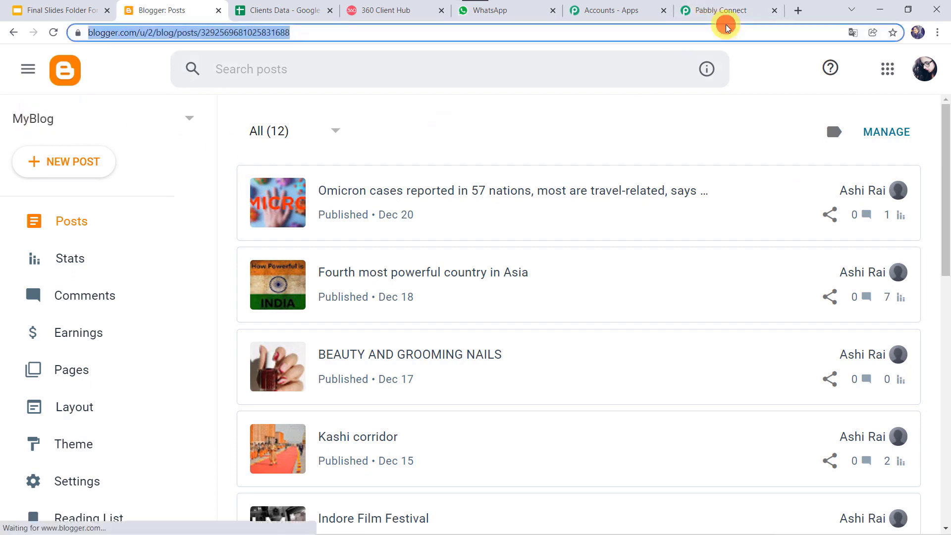
click(724, 10)
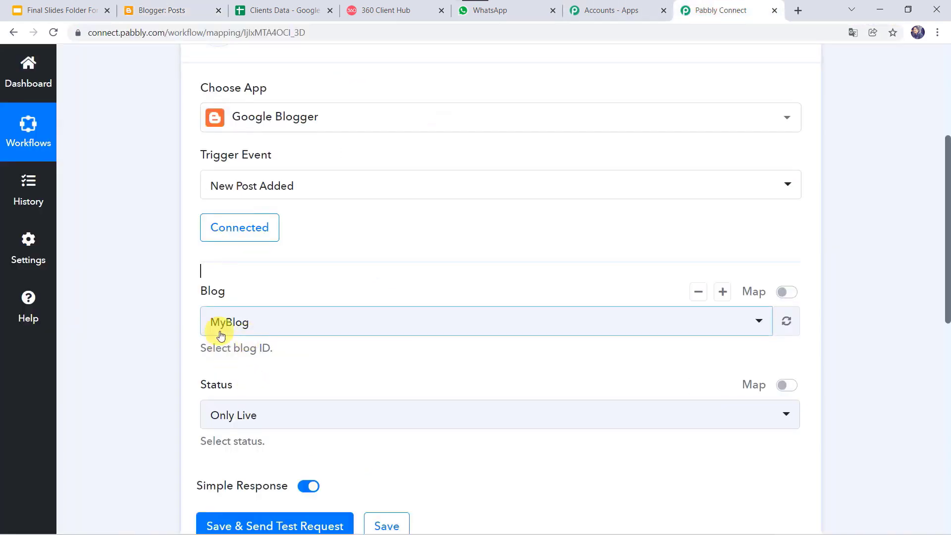
scroll(117, 390, down, 3)
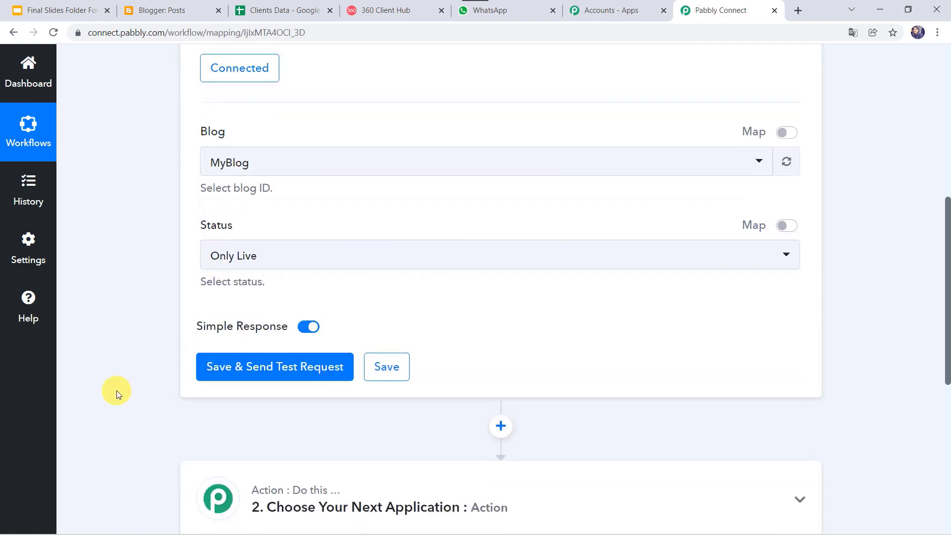
click(231, 257)
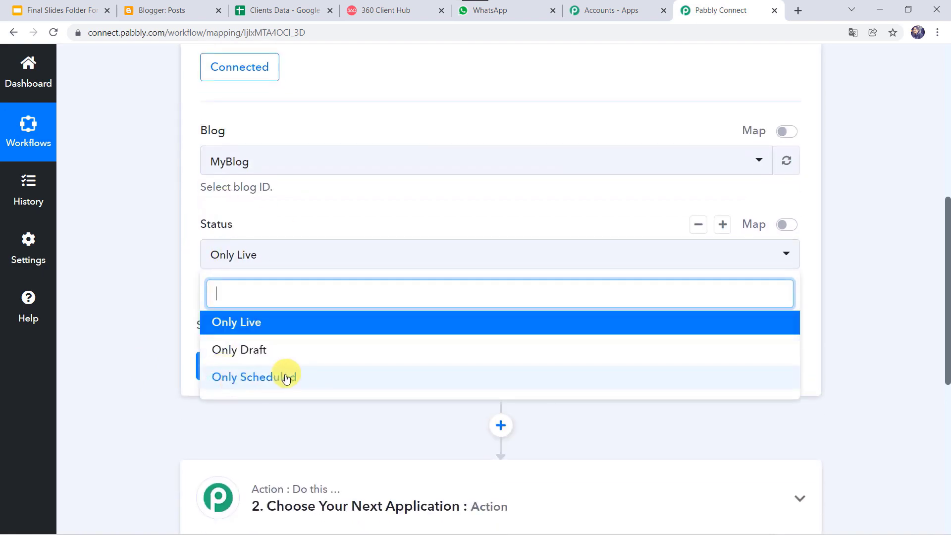
click(256, 328)
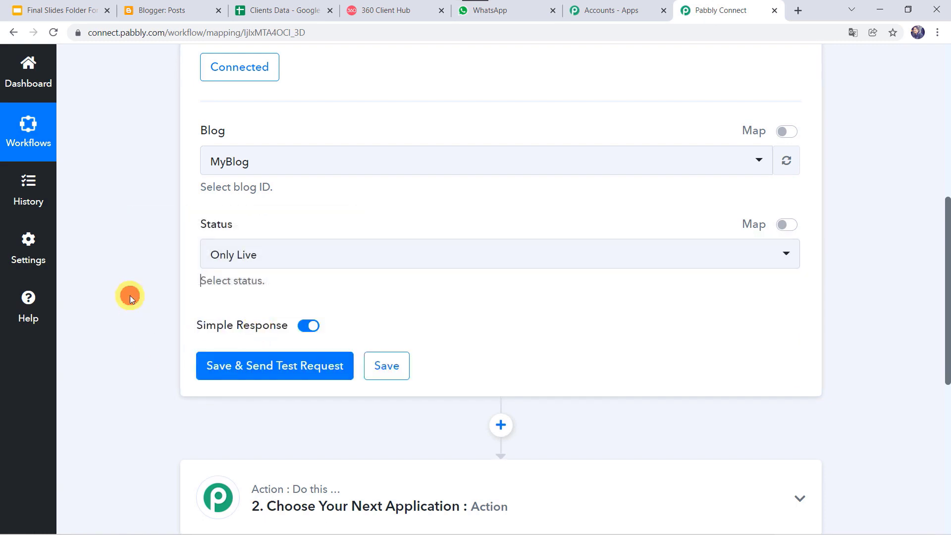
scroll(130, 295, up, 2)
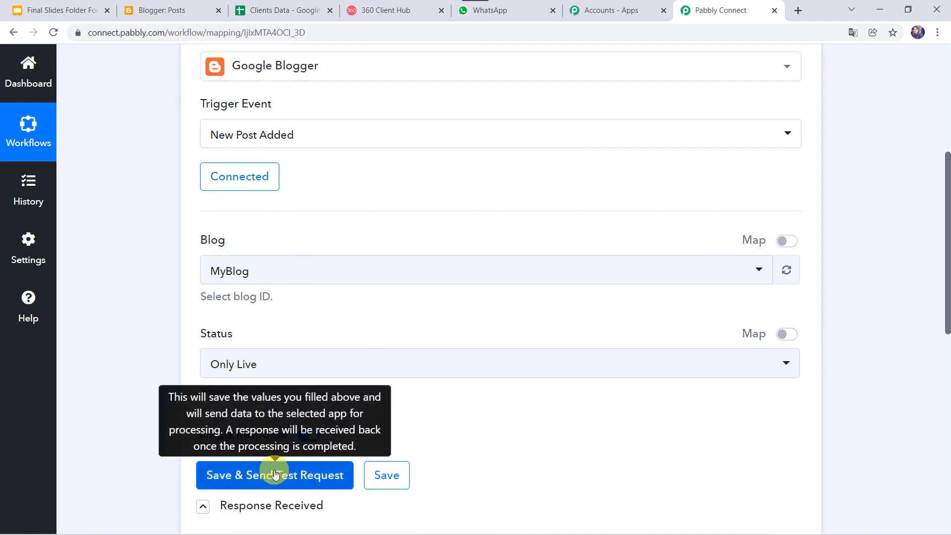
In Blogger, create a post titled "India has updated the travel rules for the travellers." about passengers declaring health status on the Air Suvidha portal.
click(164, 15)
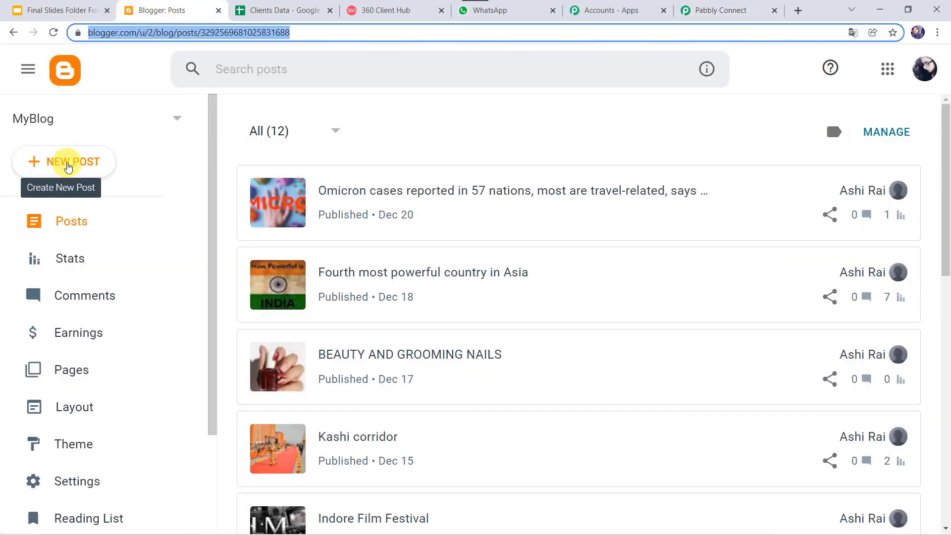
click(68, 167)
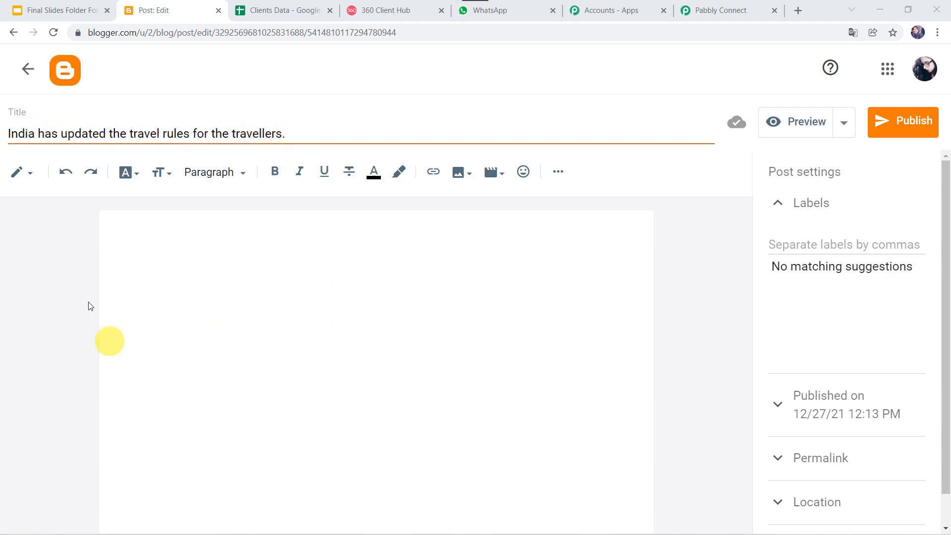
click(170, 241)
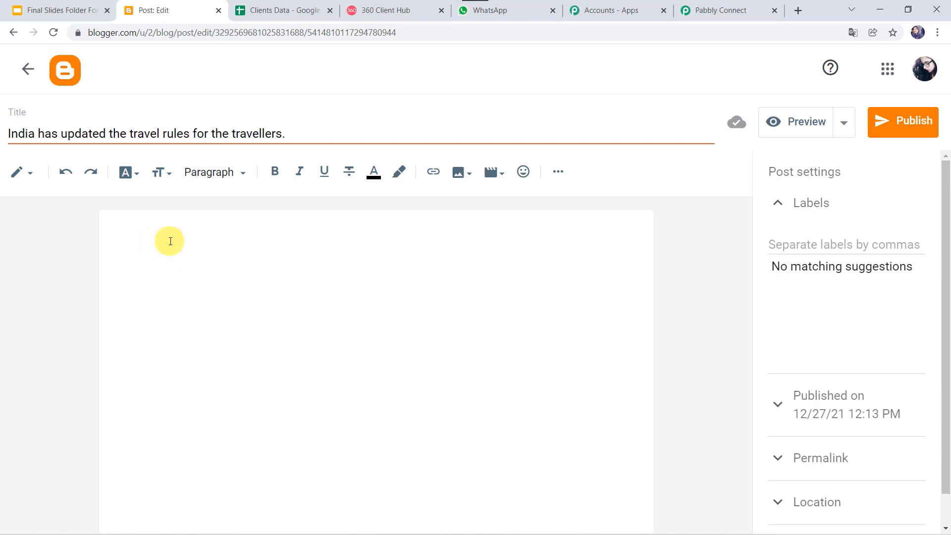
text(International passengers travelling to India will now need to mandatorily declare their current health status on the Air Suvidha portal.)
key(BackSpace)
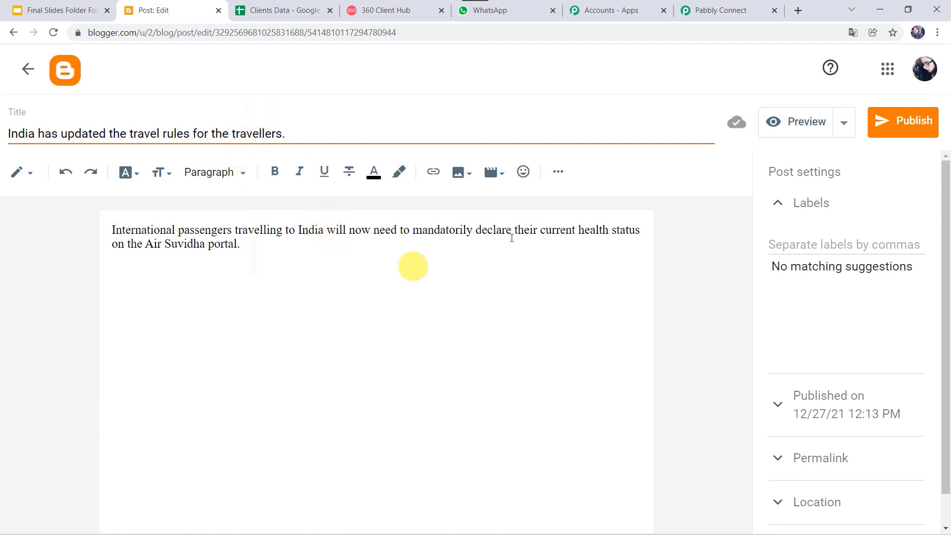
Insert Travellers.jpg from the Pictures > Uploads folder below the post's text and enlarge the image.
click(460, 178)
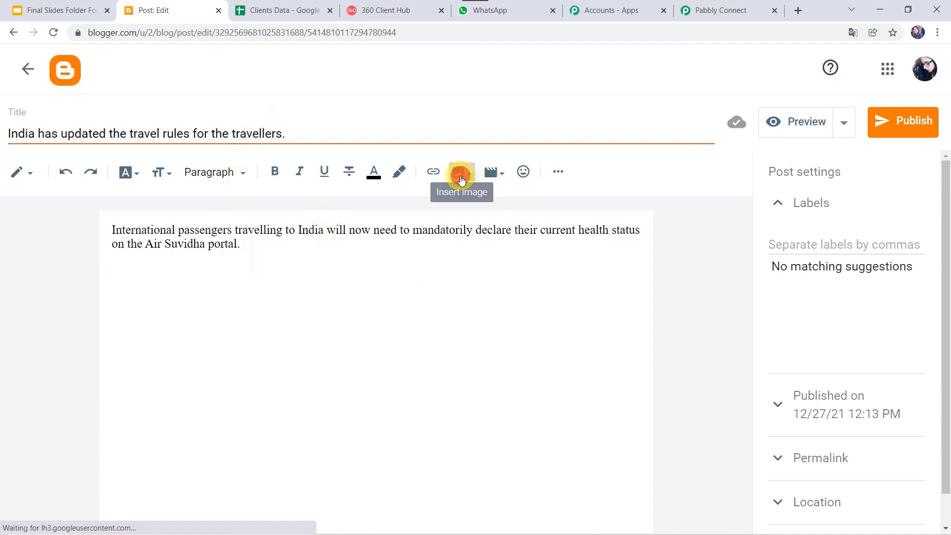
click(539, 213)
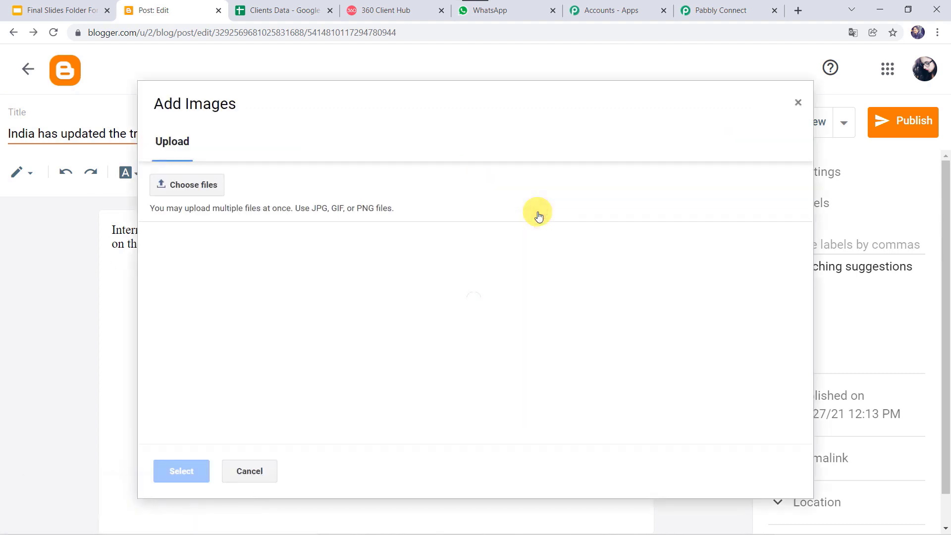
click(194, 197)
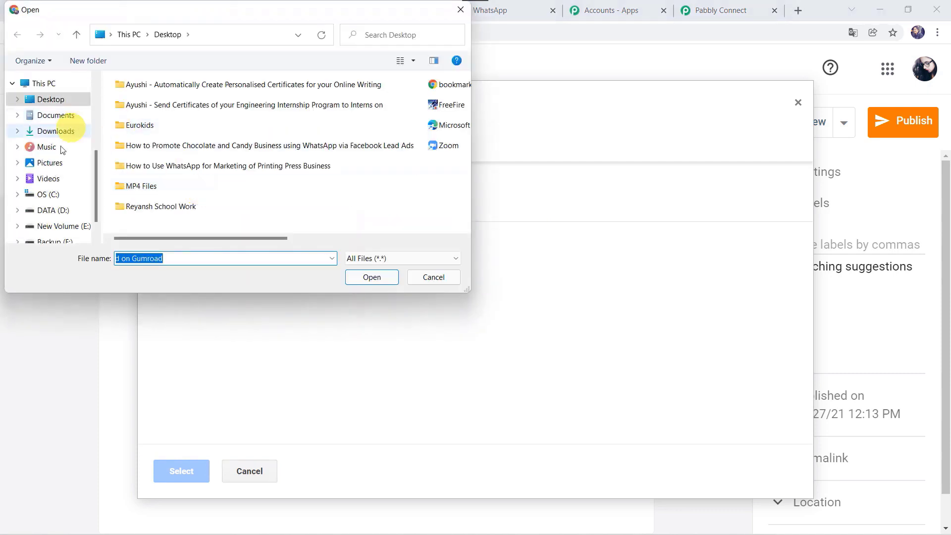
click(53, 167)
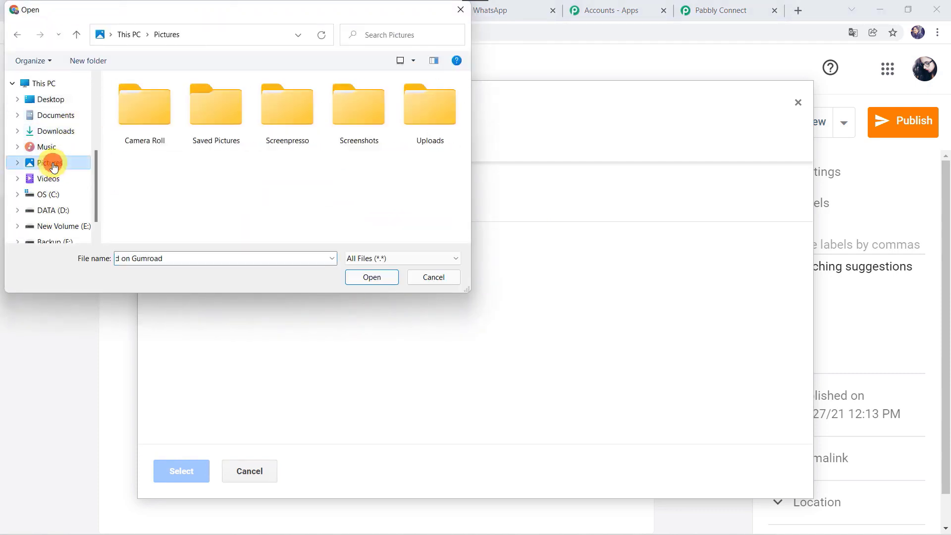
double_click(433, 117)
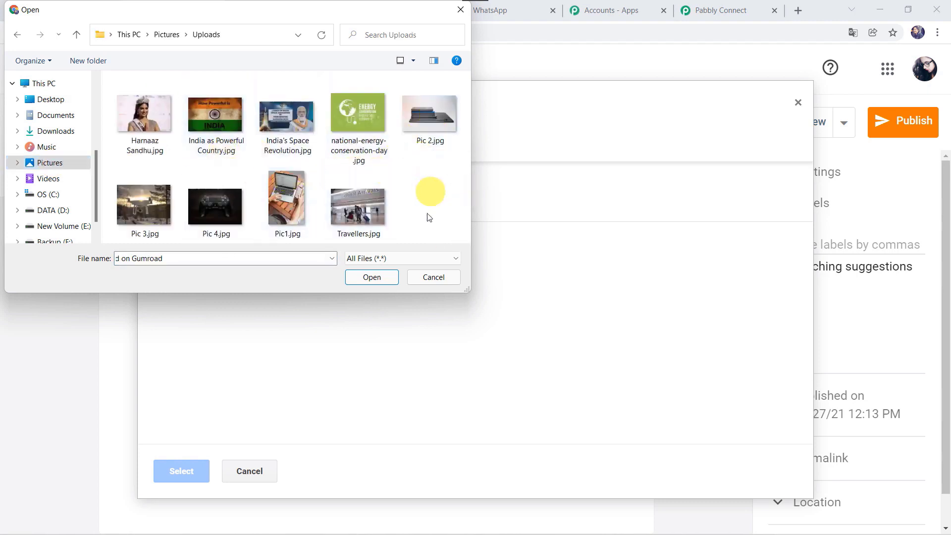
double_click(358, 217)
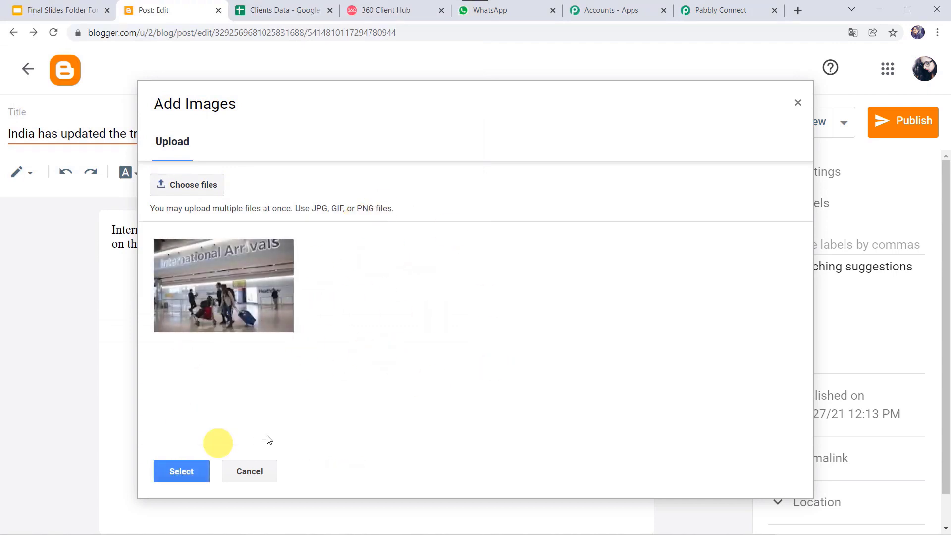
click(177, 474)
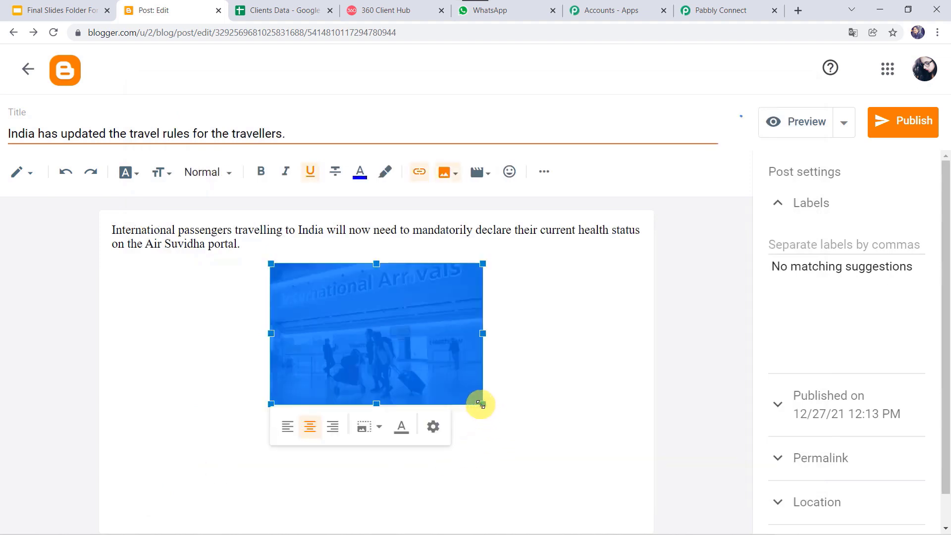
drag(480, 404, 541, 490)
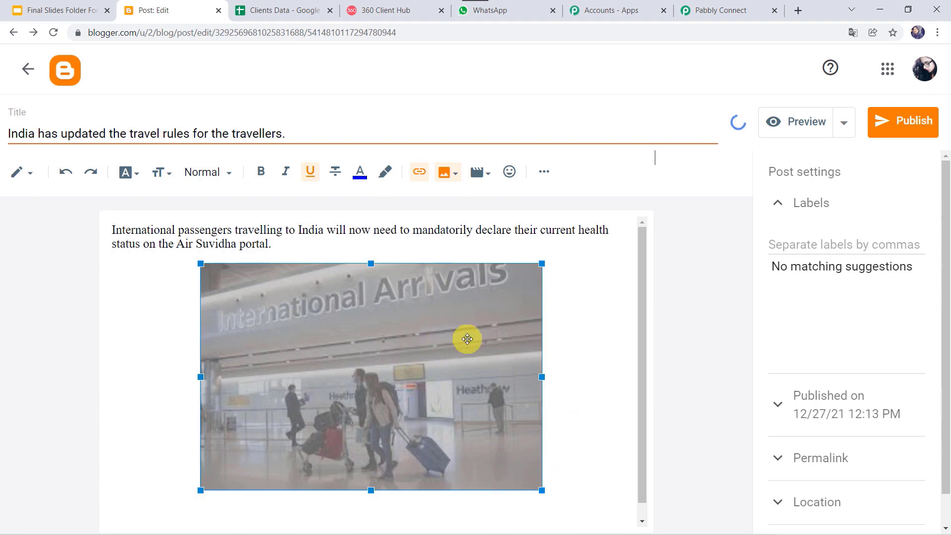
Publish the travel rules post, view it on the live blog, and return to the Pabbly Connect workflow.
click(910, 123)
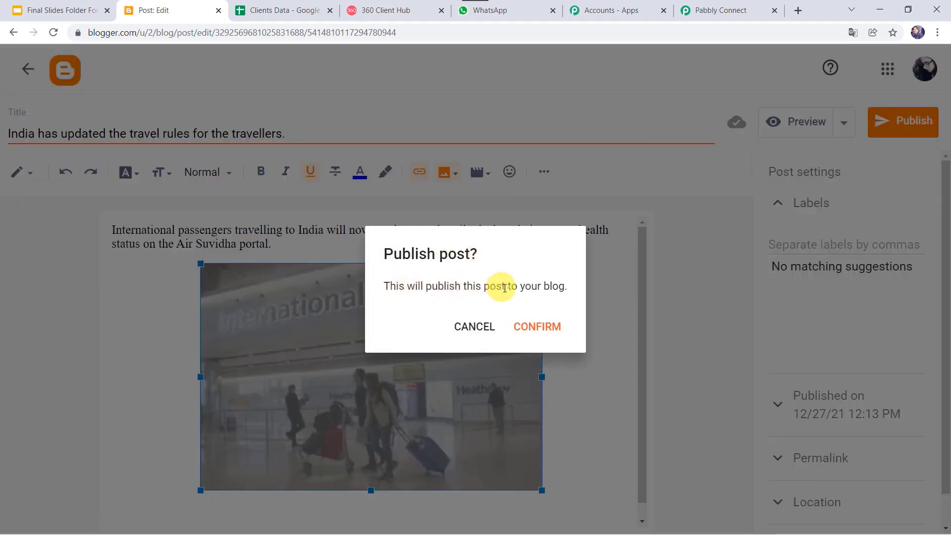
click(540, 327)
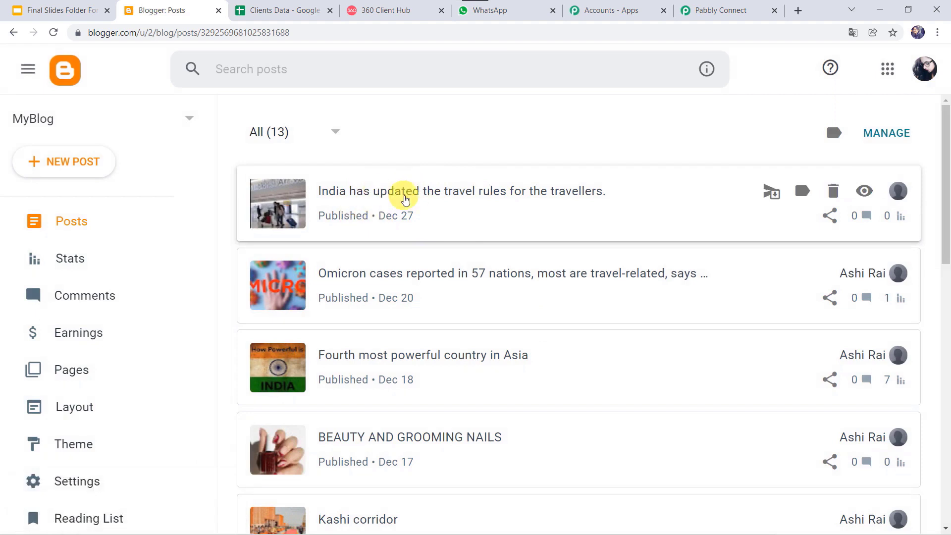
click(868, 193)
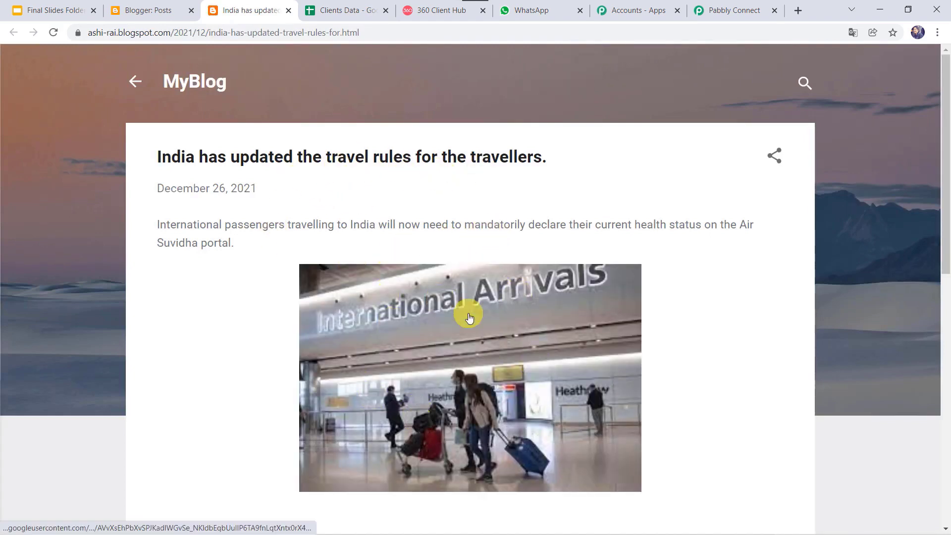
click(723, 11)
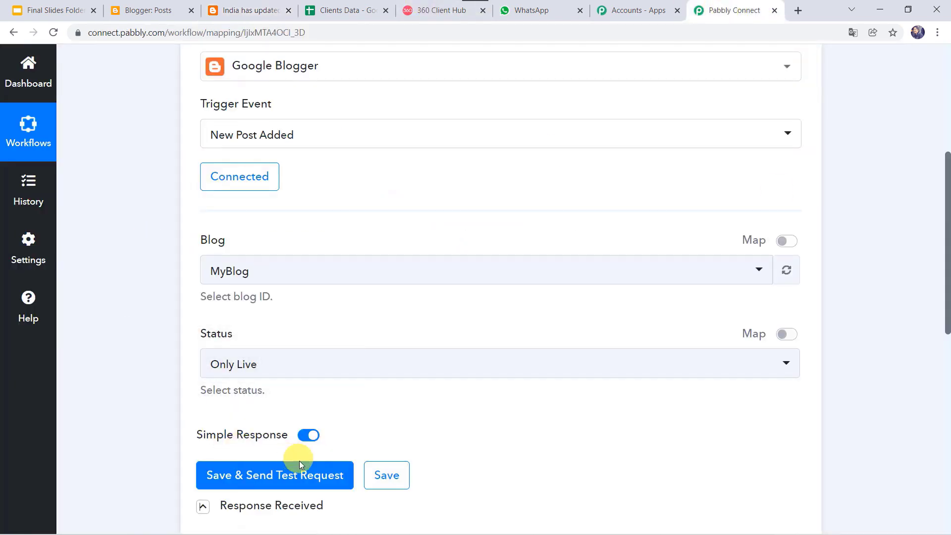
Save the Blogger trigger with a test request and review the received post's URL, title, content and image fields.
click(280, 477)
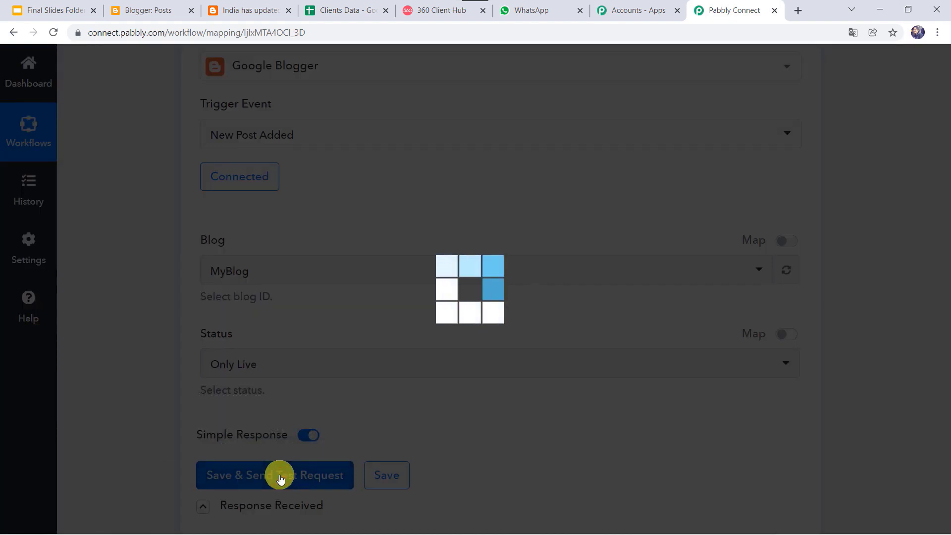
scroll(126, 425, down, 9)
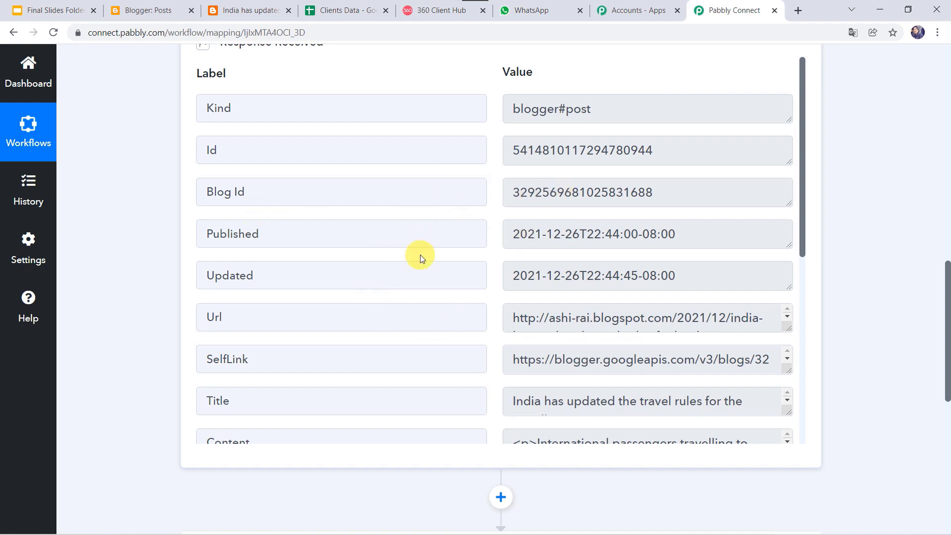
scroll(420, 255, down, 2)
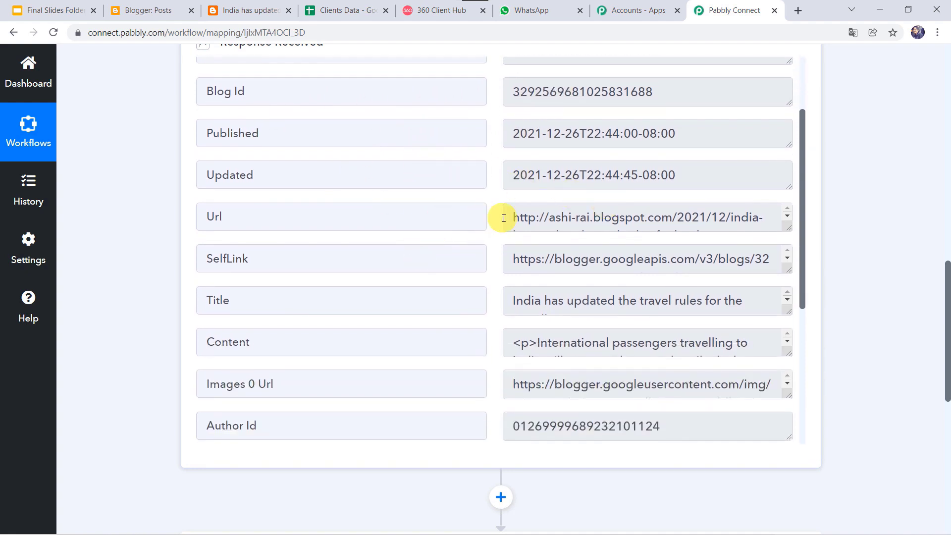
scroll(425, 216, down, 2)
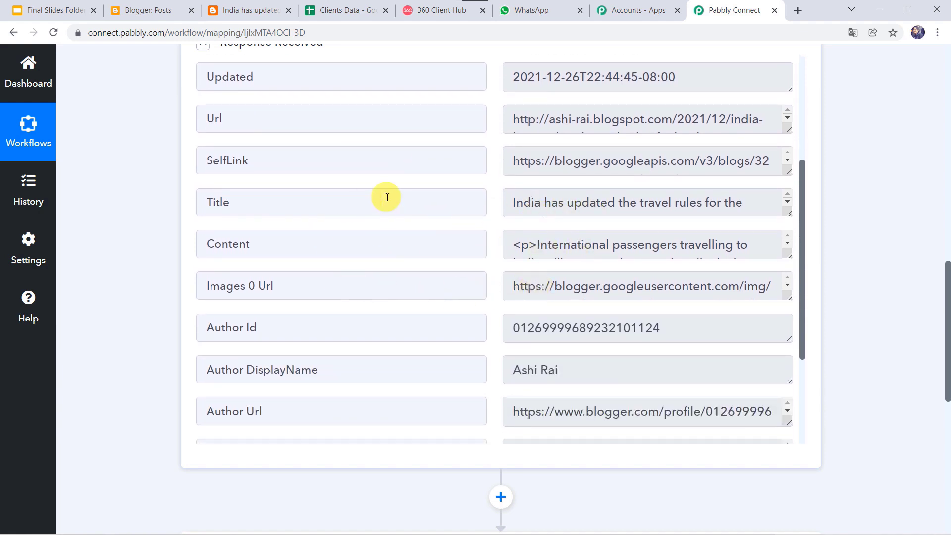
scroll(126, 210, up, 2)
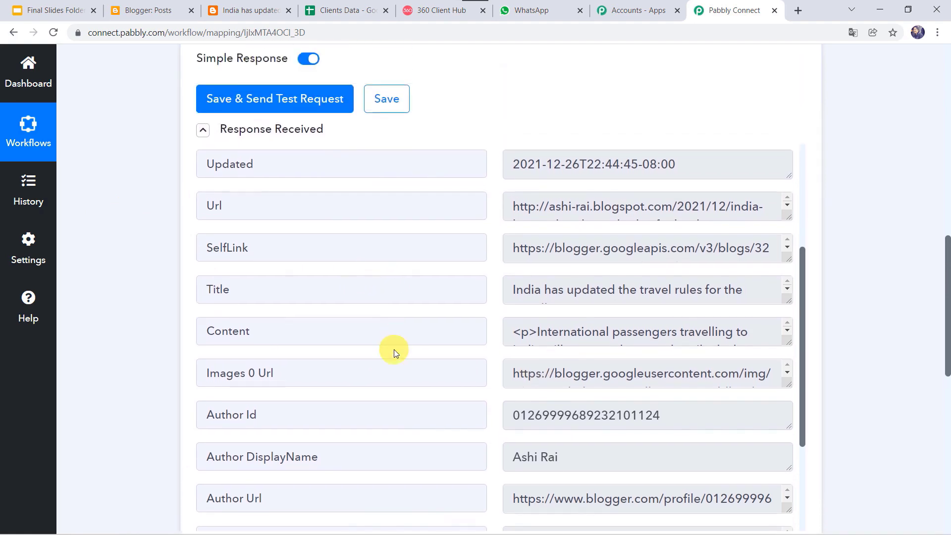
scroll(394, 349, down, 3)
scroll(394, 349, up, 5)
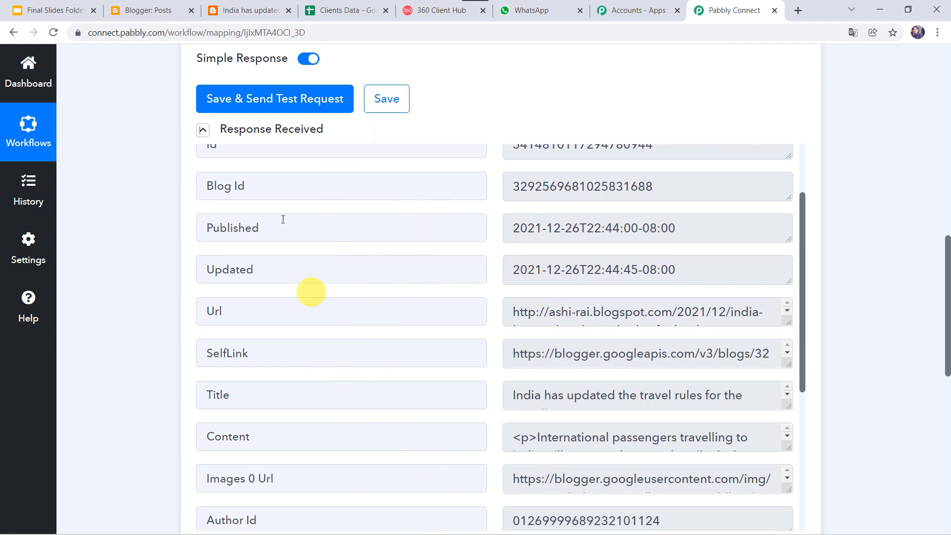
Check the columns in the Clients Data sheet and set the workflow's second step to Google Sheets with the Get Row(s) action event.
click(345, 12)
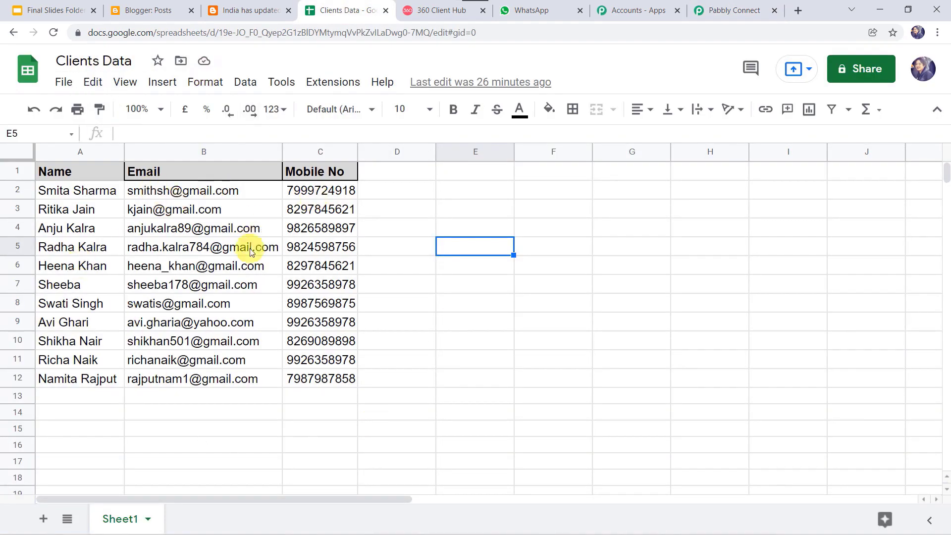
mouse_move(250, 251)
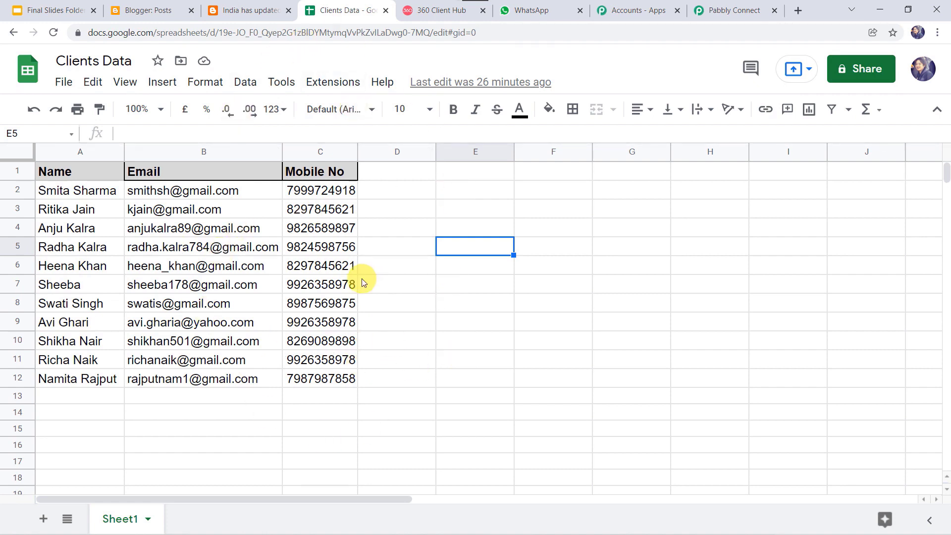
click(732, 10)
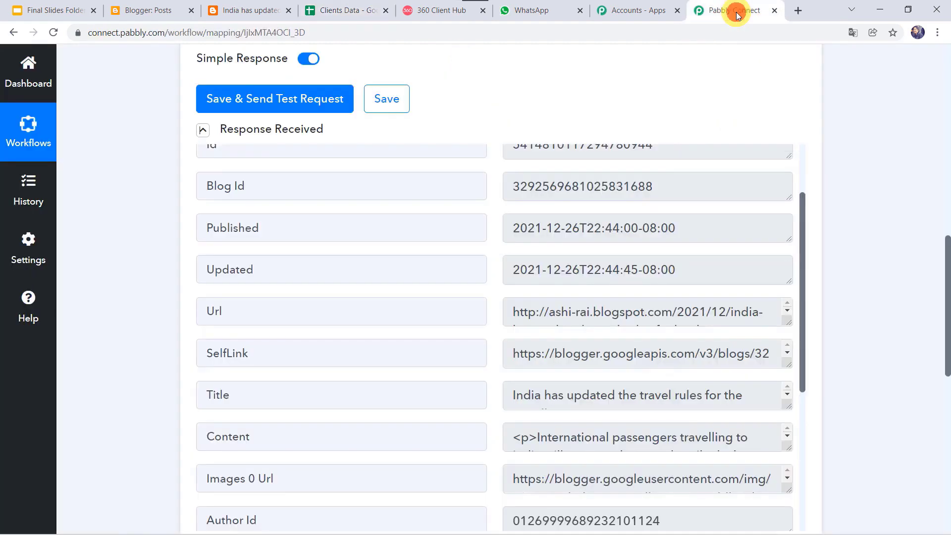
scroll(123, 384, down, 10)
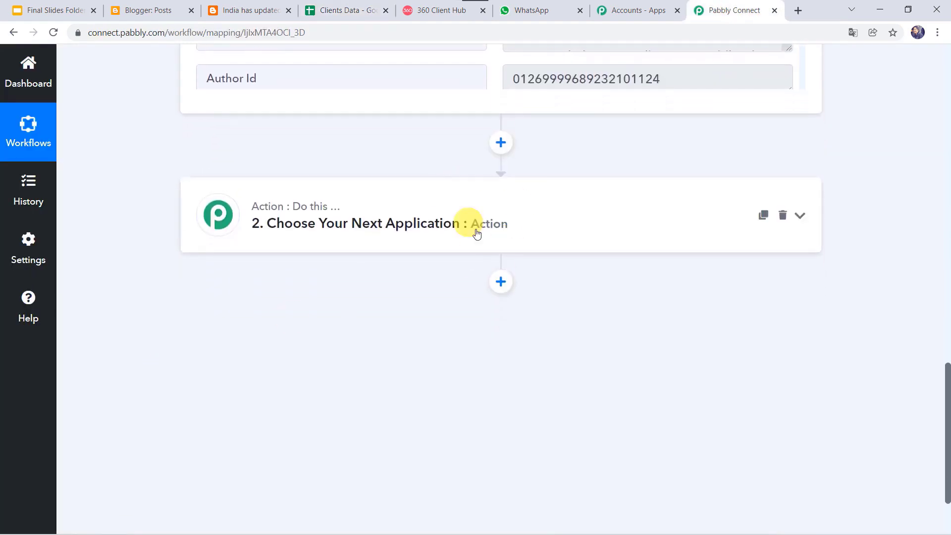
click(479, 235)
click(287, 308)
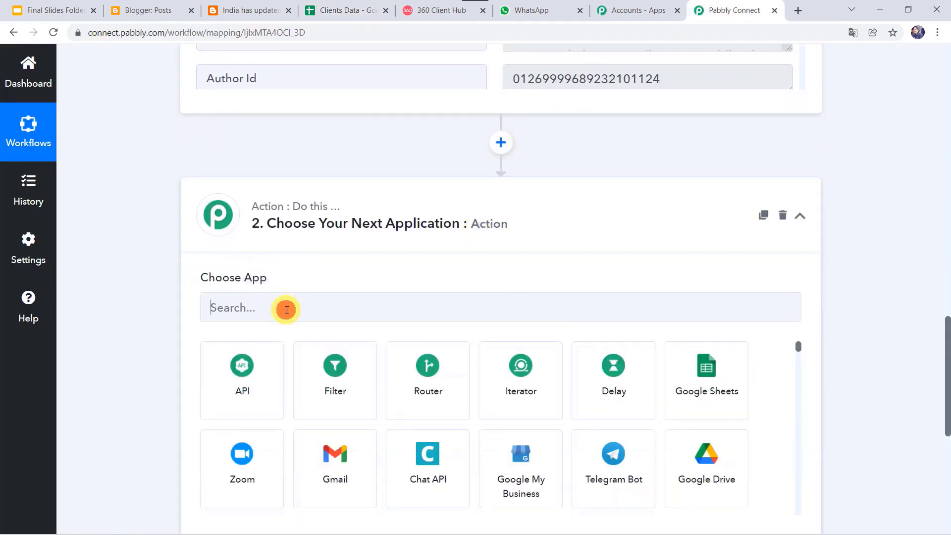
text(Goo)
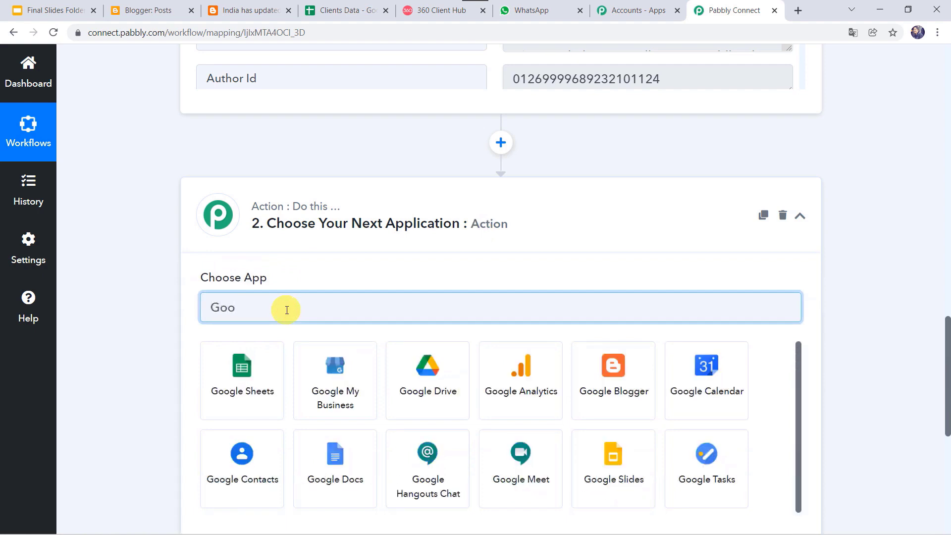
click(249, 369)
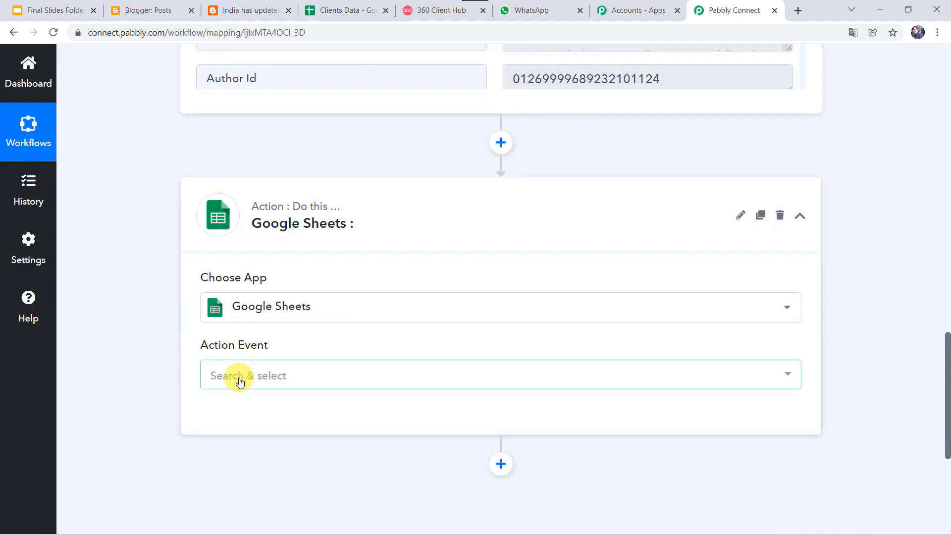
click(239, 381)
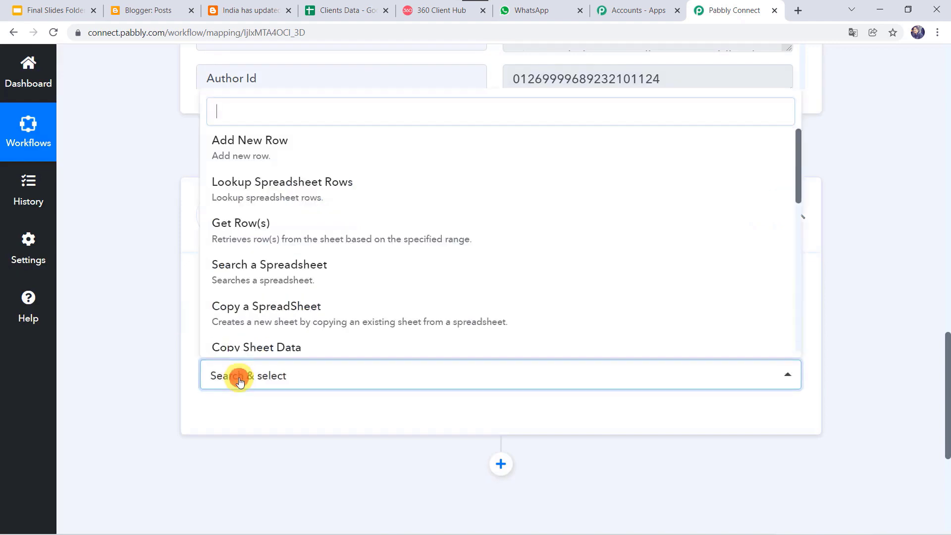
click(253, 228)
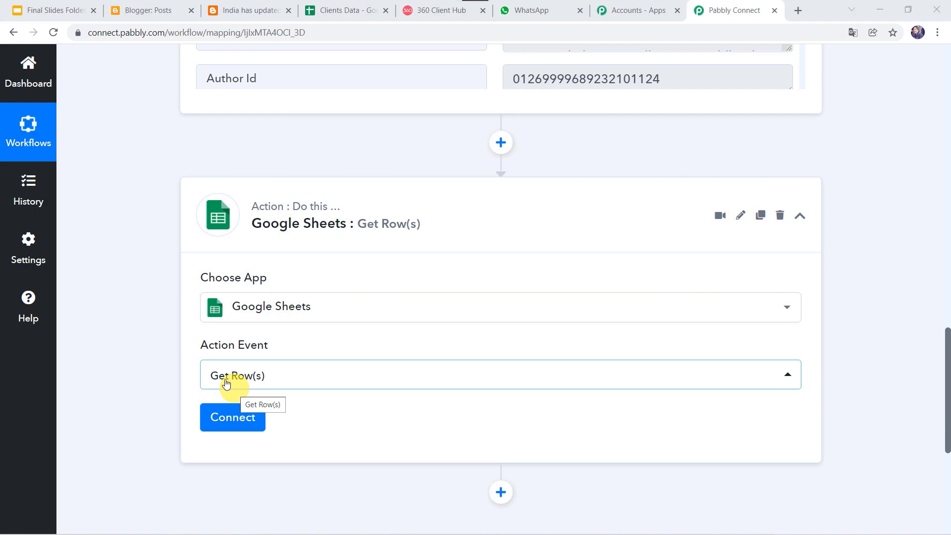
Add a new Google Sheets connection for the action and authorize Pabbly Connect Sheets with the Google account that owns the client sheet.
click(228, 426)
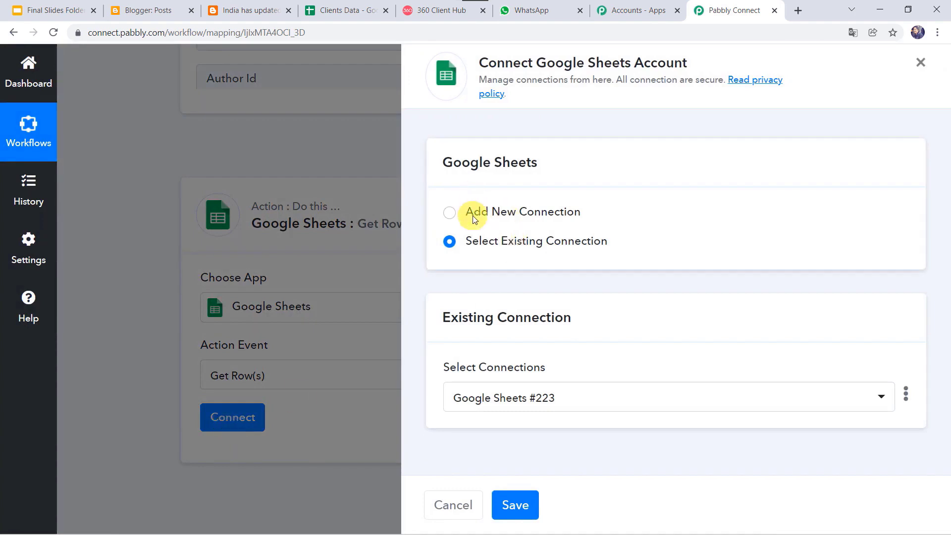
click(473, 216)
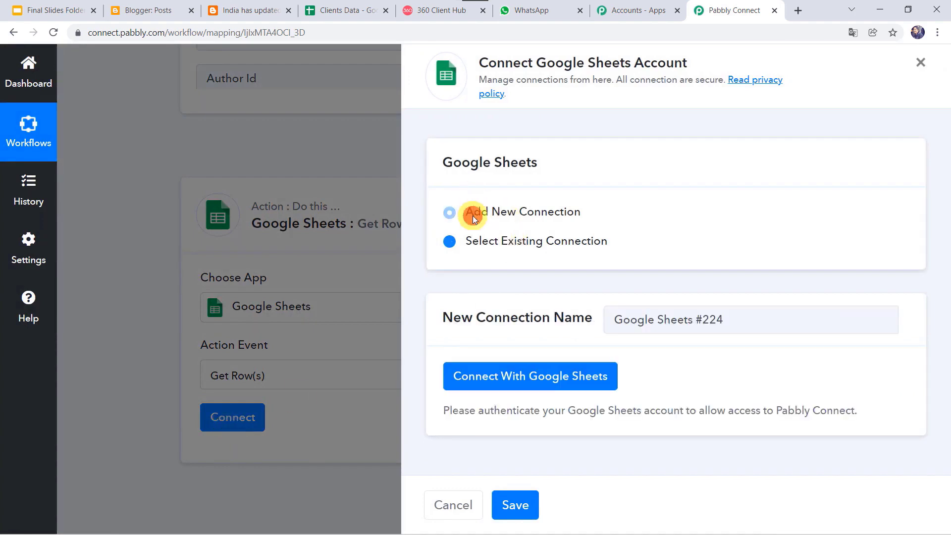
click(544, 374)
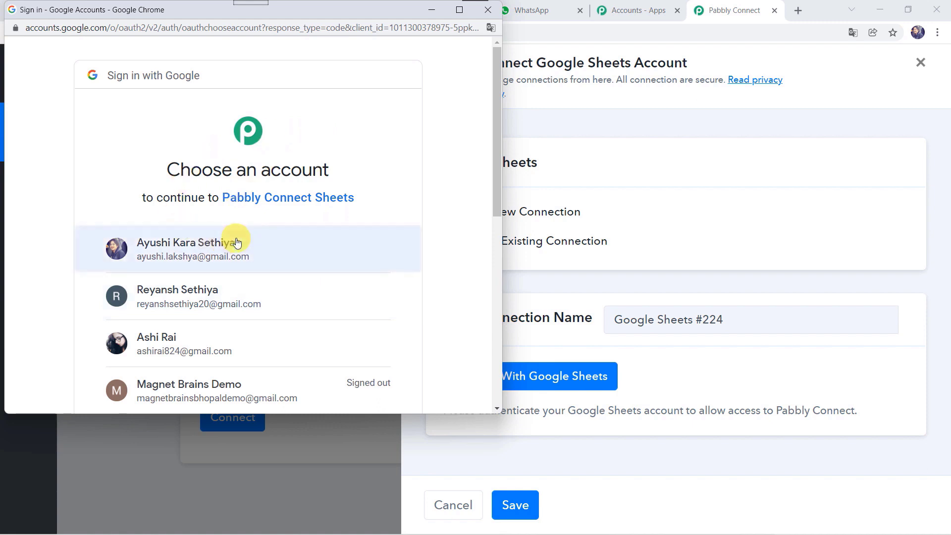
click(225, 252)
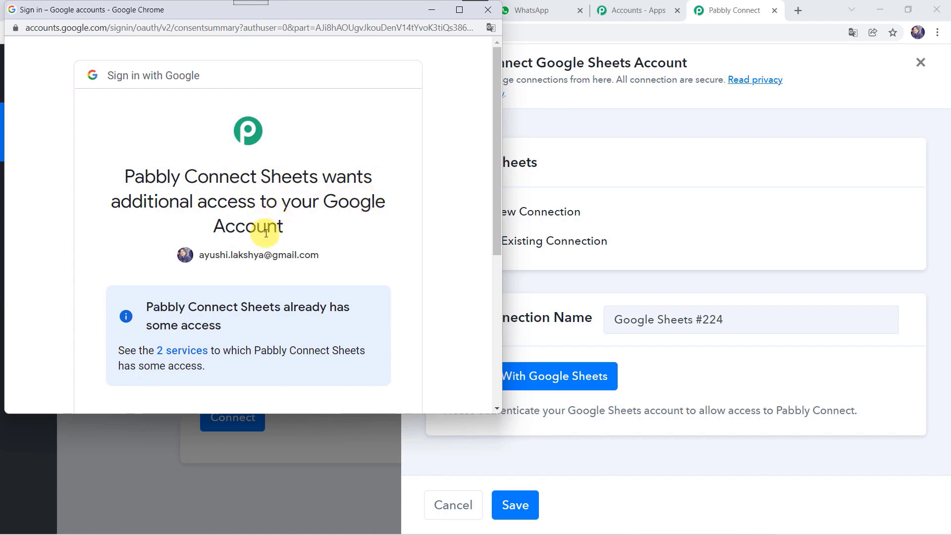
scroll(266, 233, down, 5)
click(319, 300)
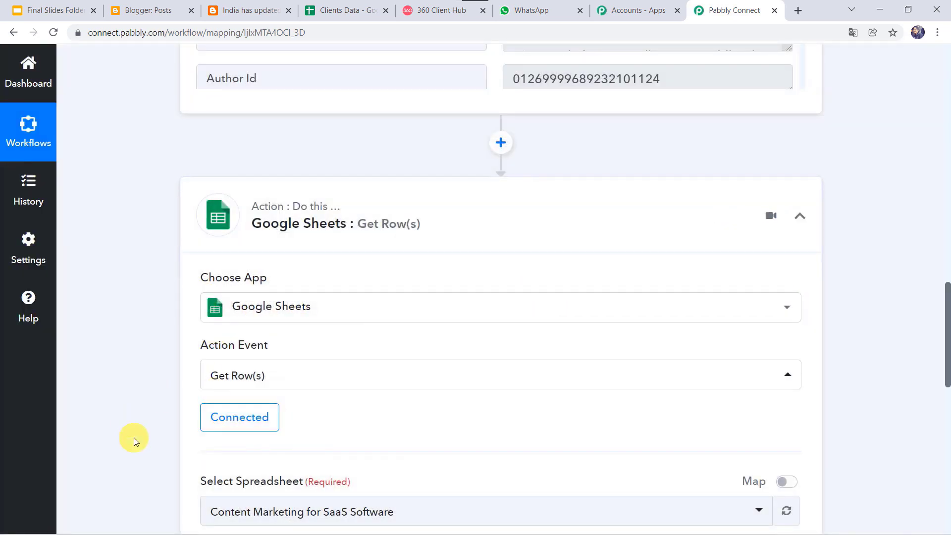
Select the Clients Data spreadsheet for the action and check its selected sheet, Sheet1, against the Google Sheets file.
scroll(134, 438, down, 5)
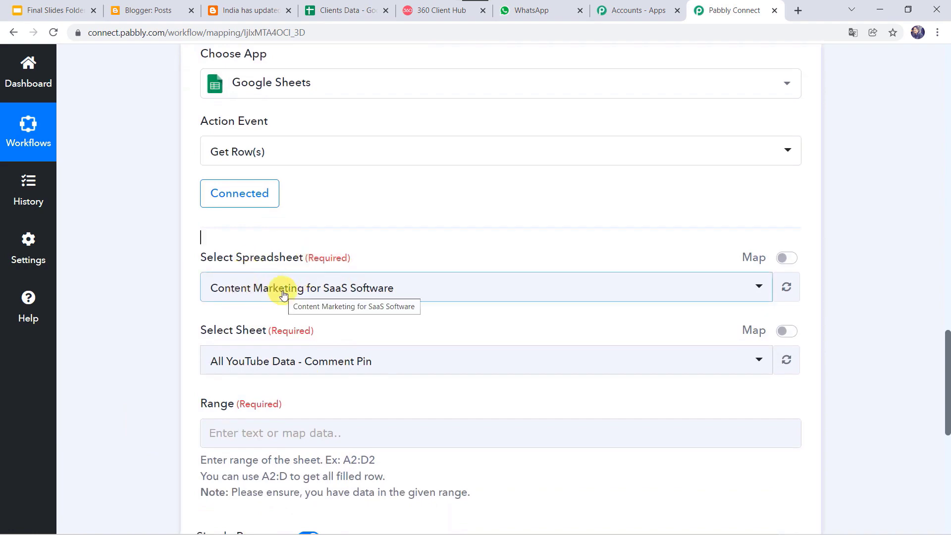
click(343, 11)
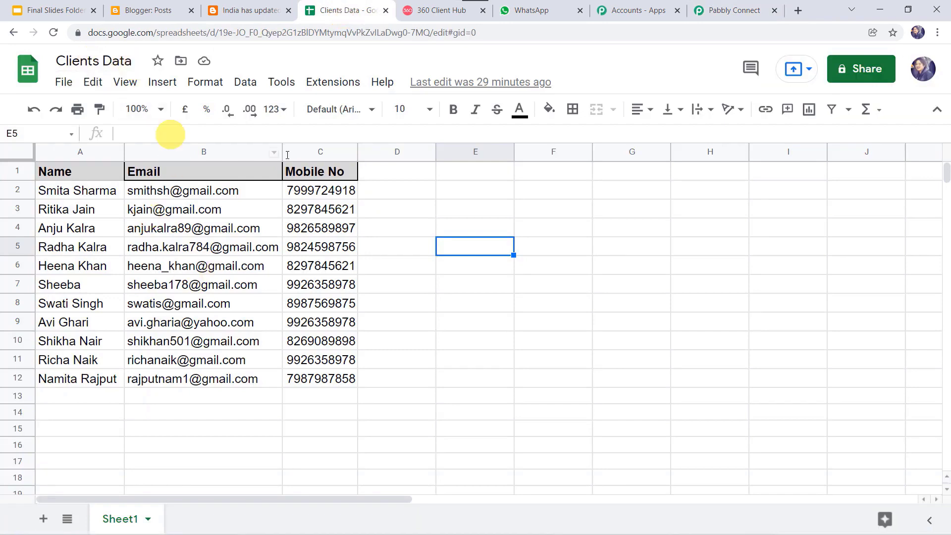
click(734, 11)
click(350, 295)
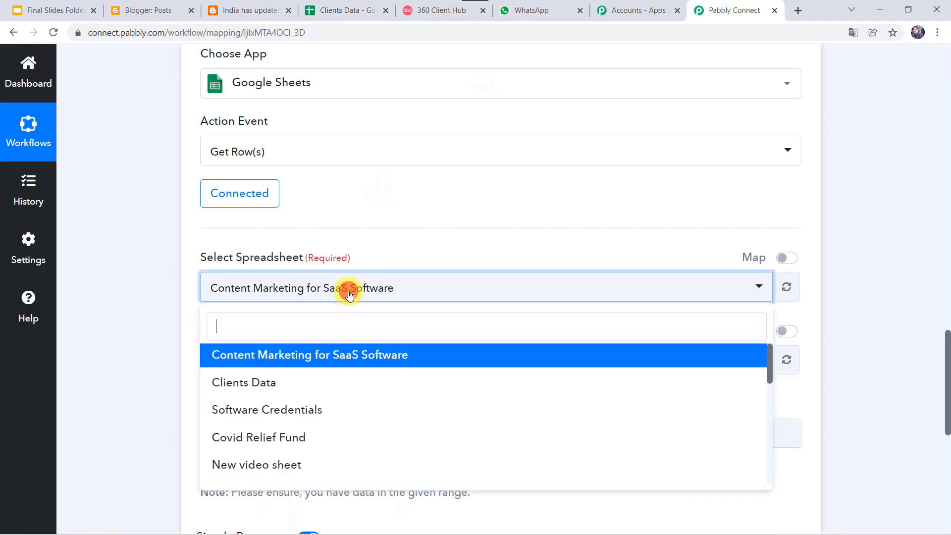
click(263, 387)
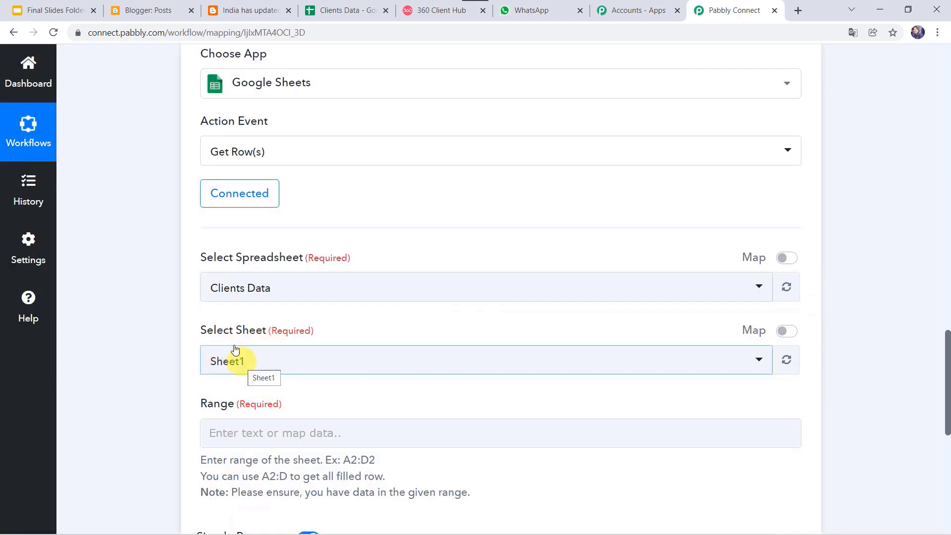
click(372, 10)
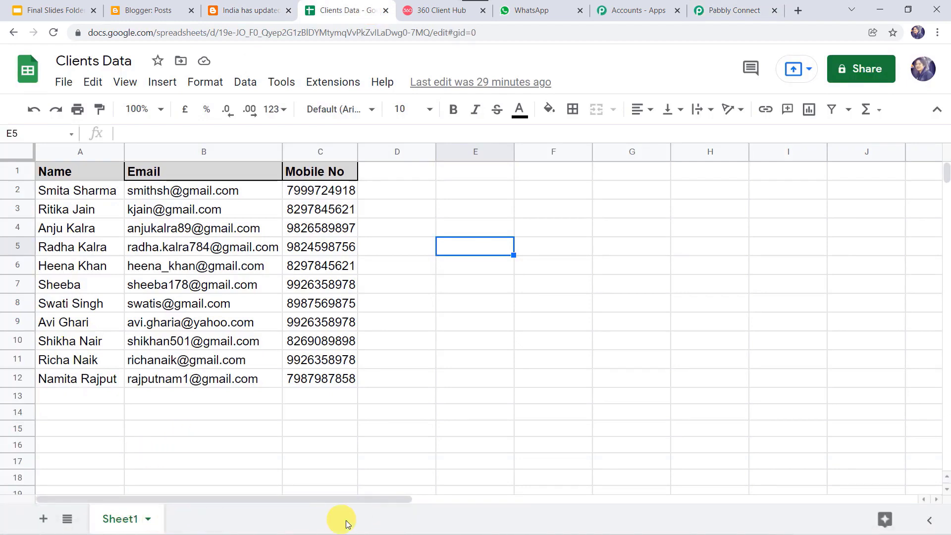
click(712, 10)
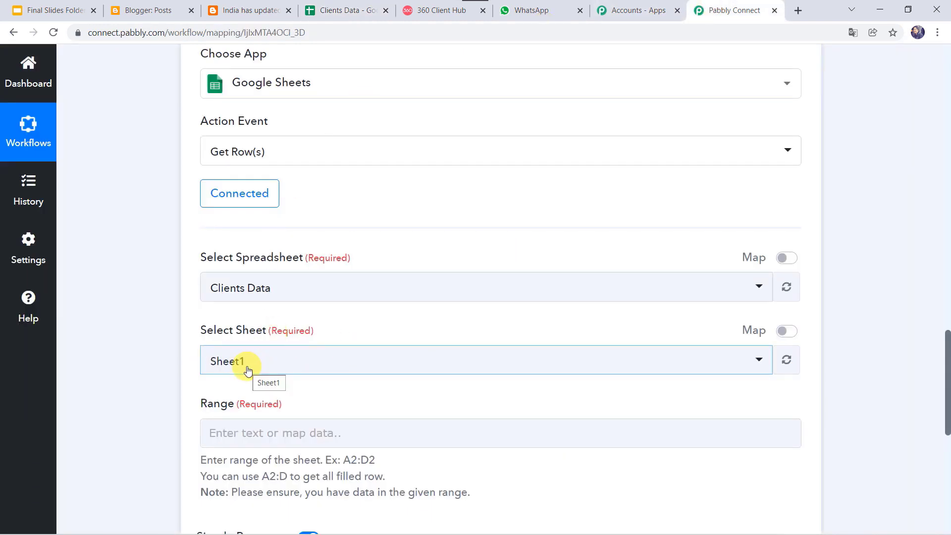
Check the span of the client rows in the Clients Data sheet and set the action's range to A2:C.
scroll(139, 398, down, 3)
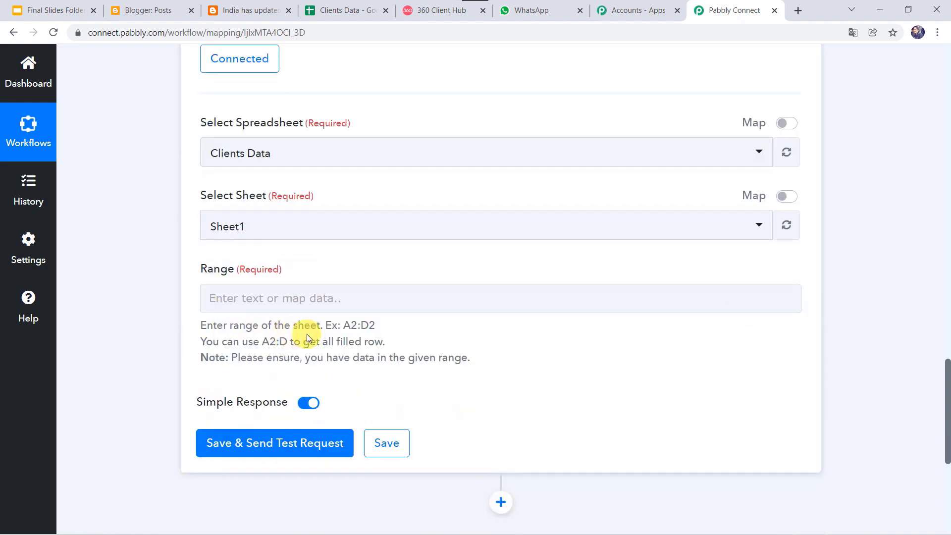
click(369, 11)
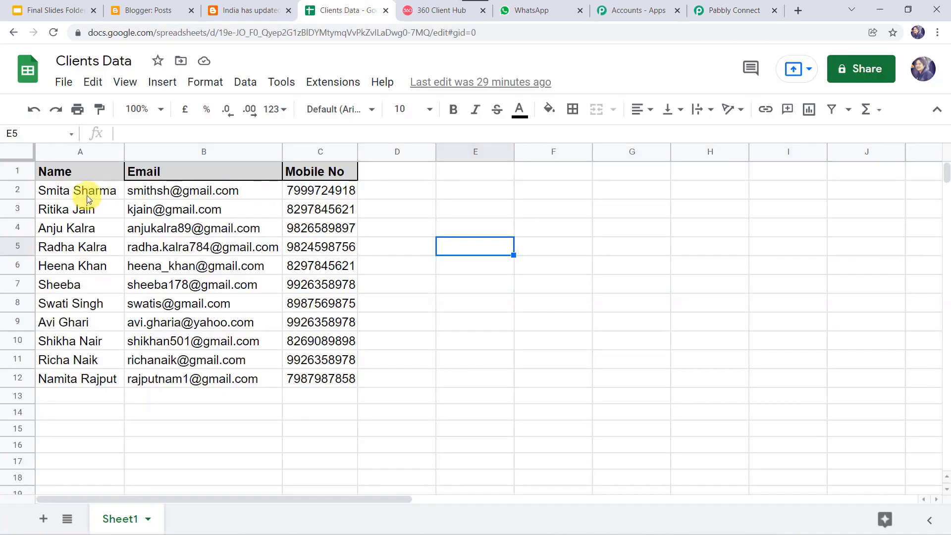
click(87, 196)
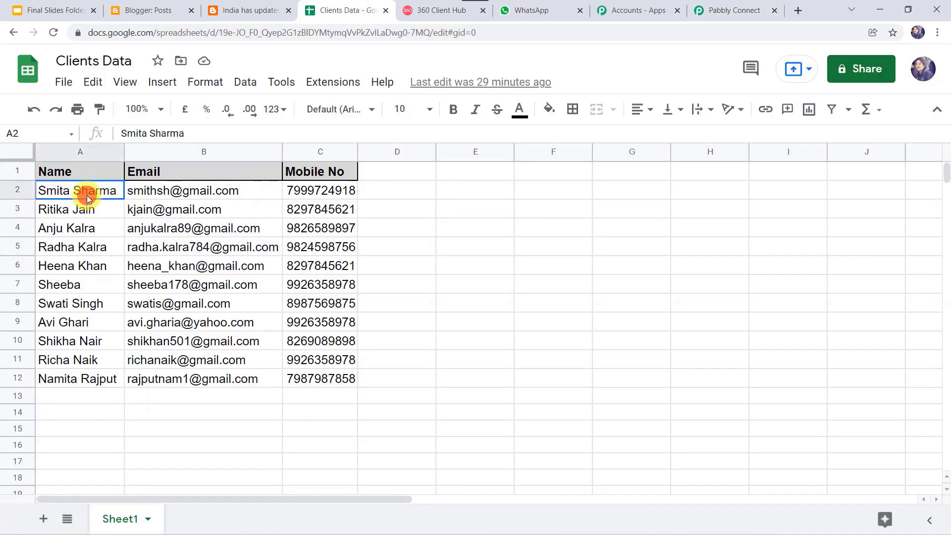
drag(87, 197, 309, 379)
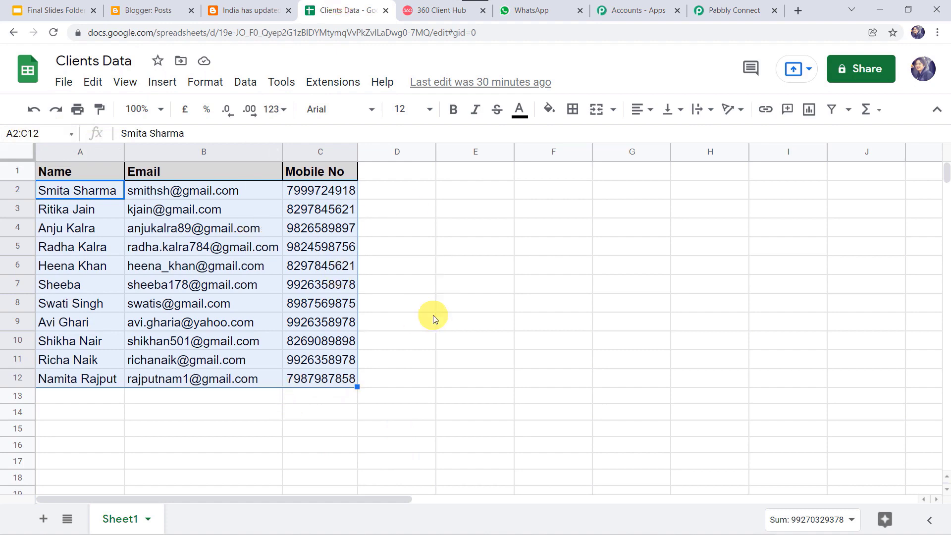
click(733, 10)
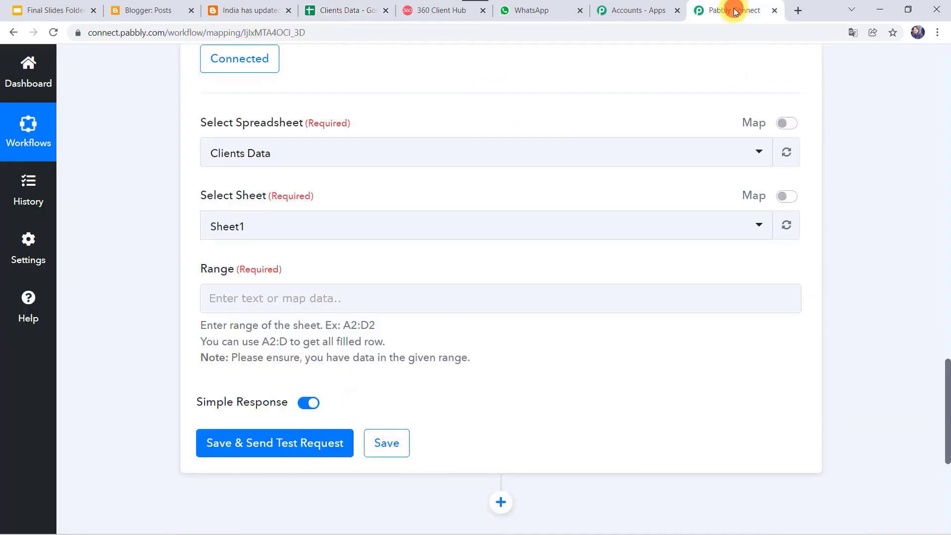
click(286, 297)
text(A2:C)
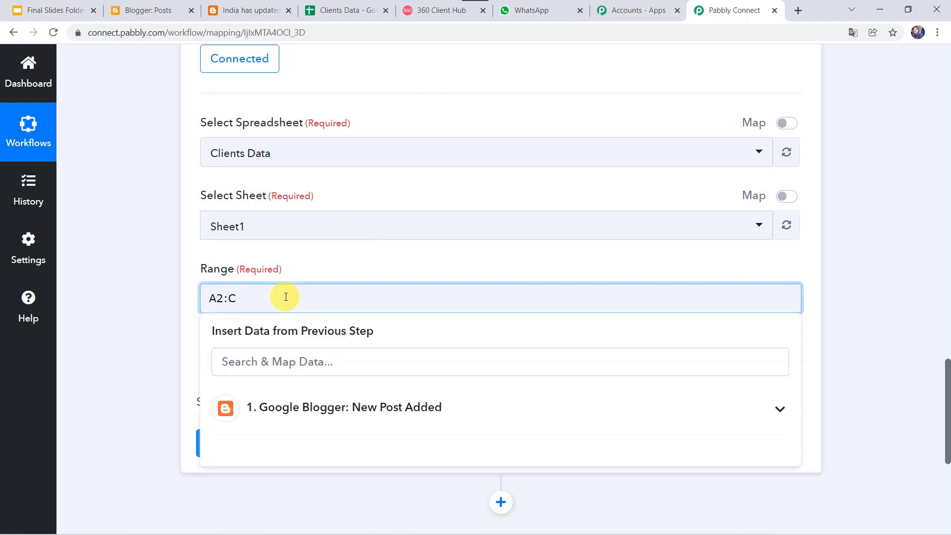
click(113, 347)
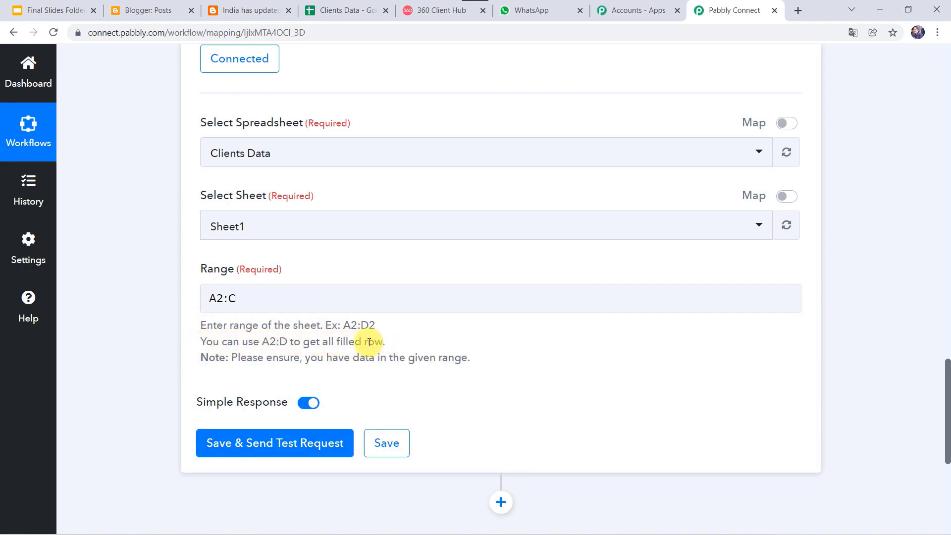
click(251, 297)
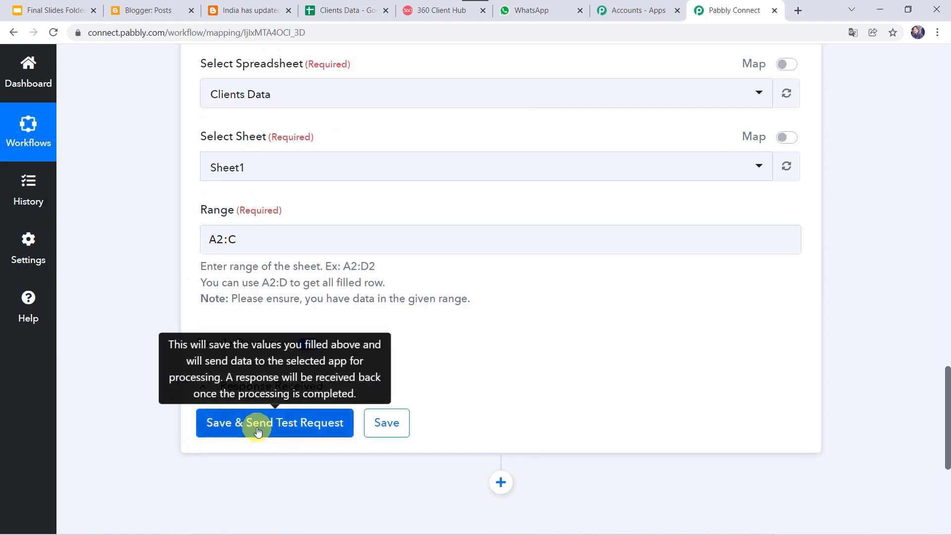
mouse_move(275, 348)
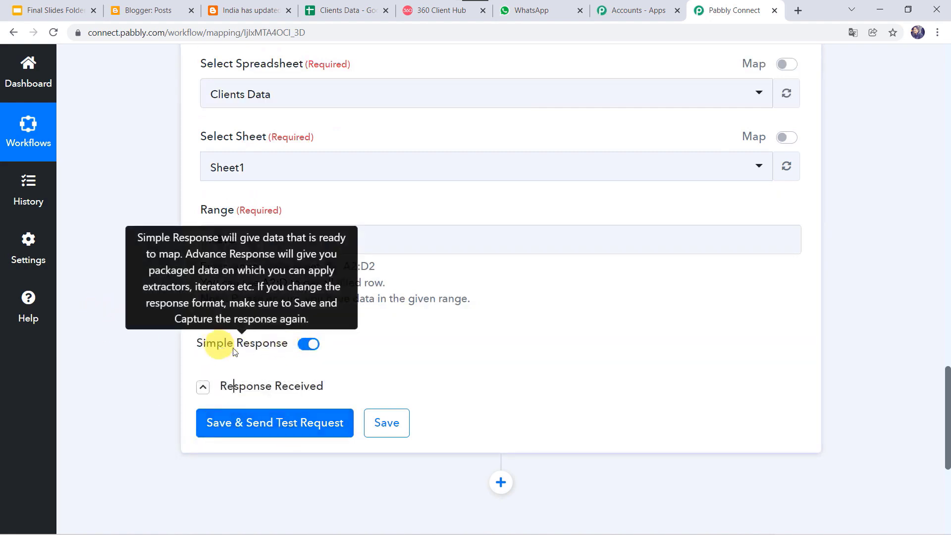
Turn off Simple Response for the Get Row(s) action, then save it and send a test request.
click(306, 345)
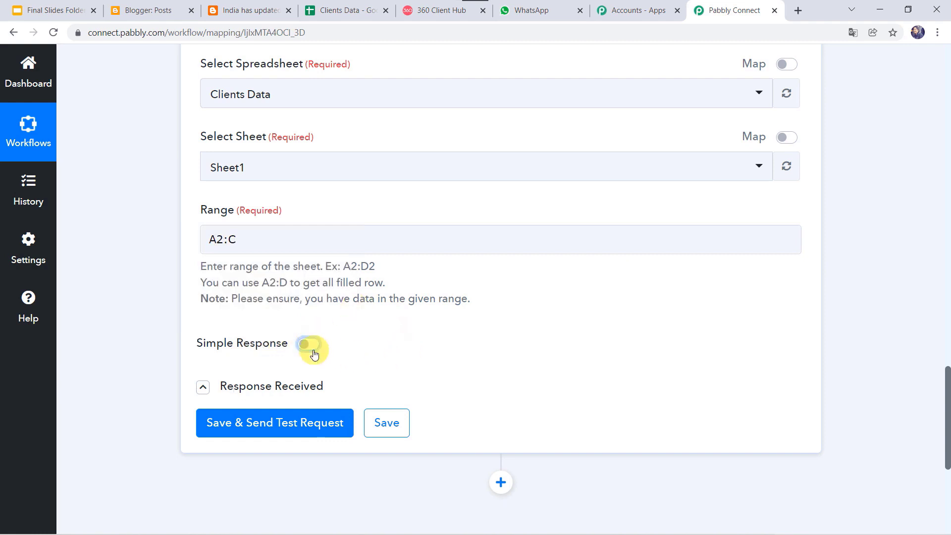
click(291, 429)
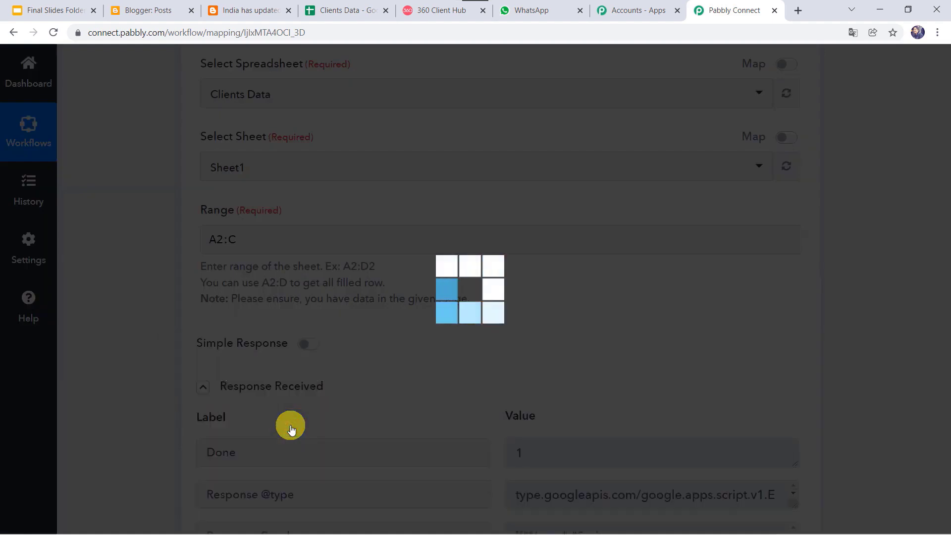
scroll(146, 398, down, 4)
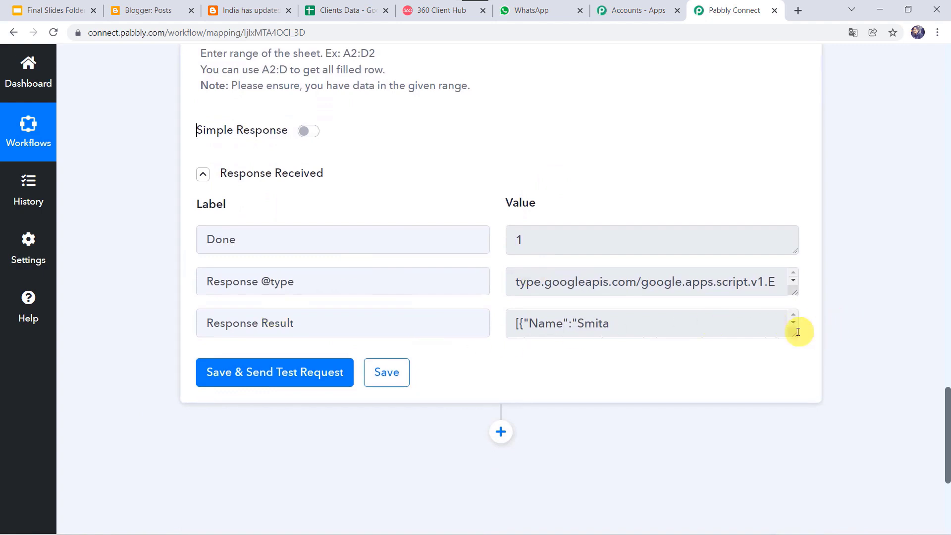
Enlarge the Response Result value and check the client names, emails, mobile numbers and row indexes through to the last record.
drag(794, 331, 820, 516)
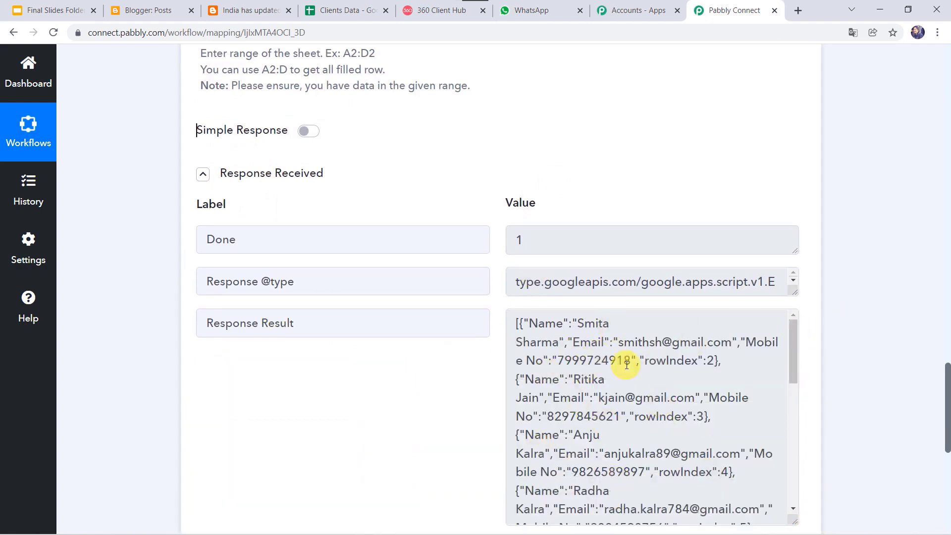
scroll(626, 365, down, 2)
scroll(627, 365, down, 5)
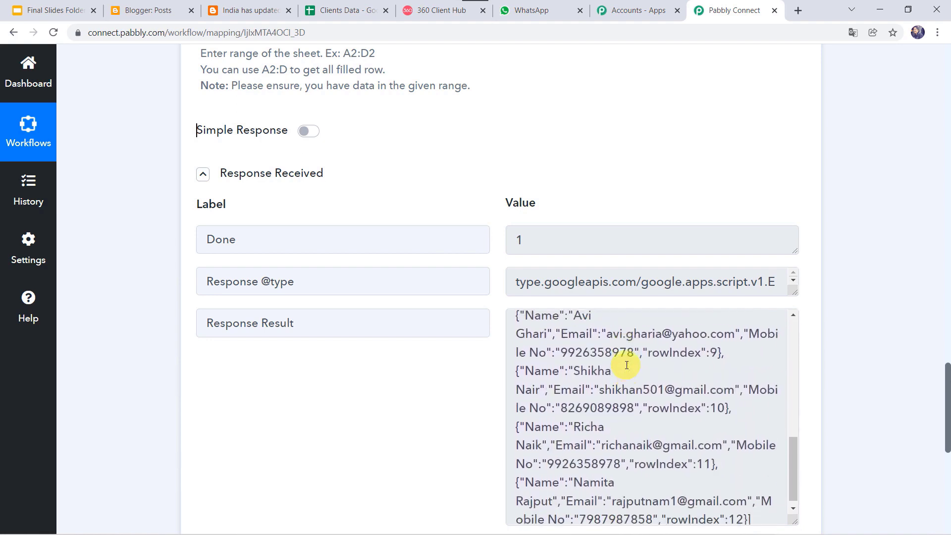
scroll(627, 365, up, 4)
scroll(627, 365, down, 5)
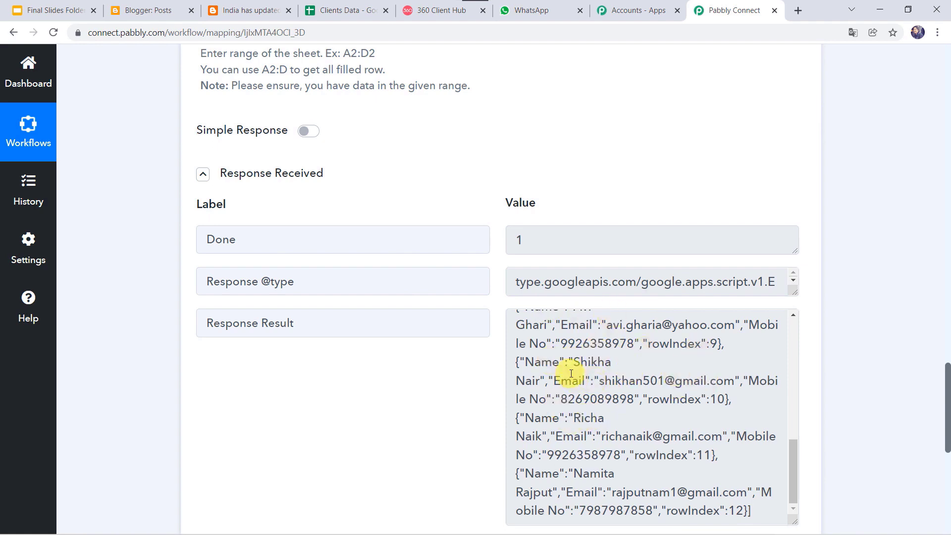
scroll(69, 388, down, 7)
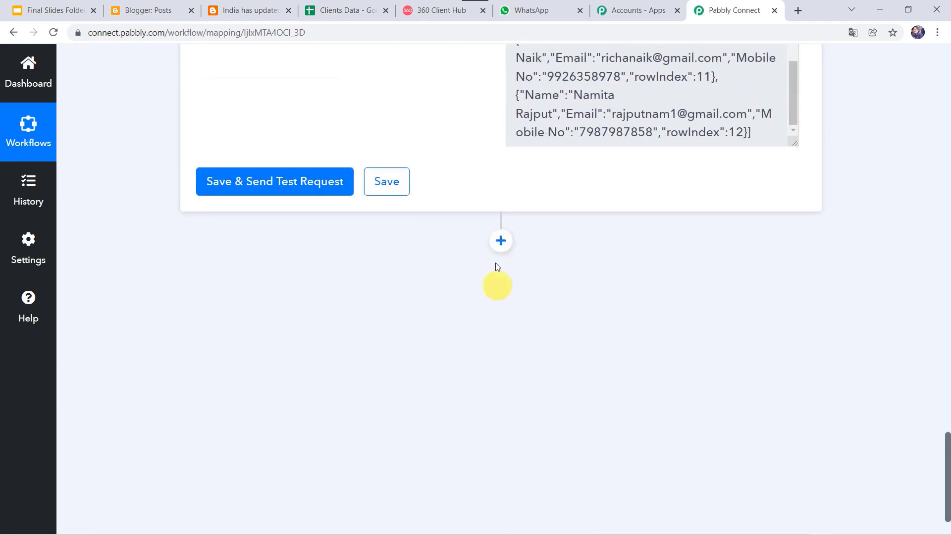
Add an Iterator by Pabbly action using the array 2. Response Result [] and save it with a test request.
click(501, 241)
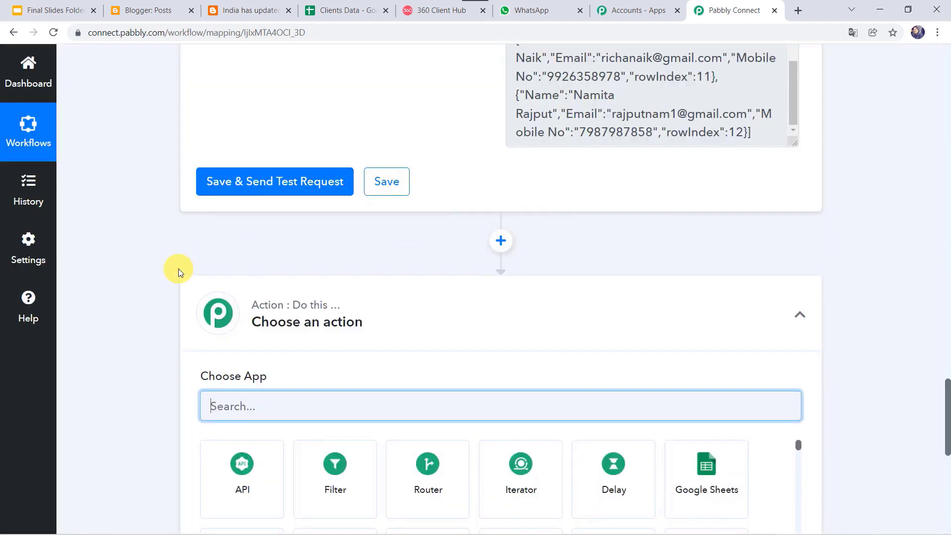
scroll(178, 268, down, 4)
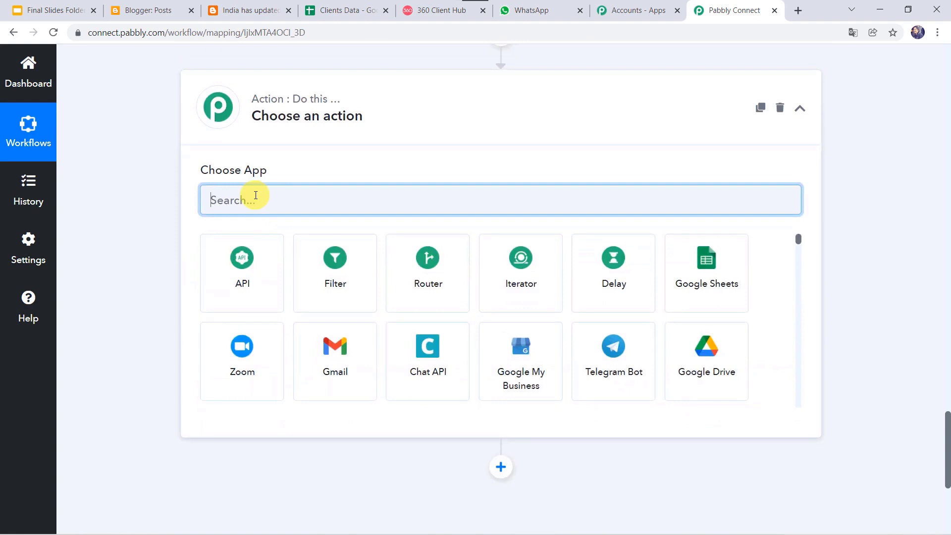
text(Iter)
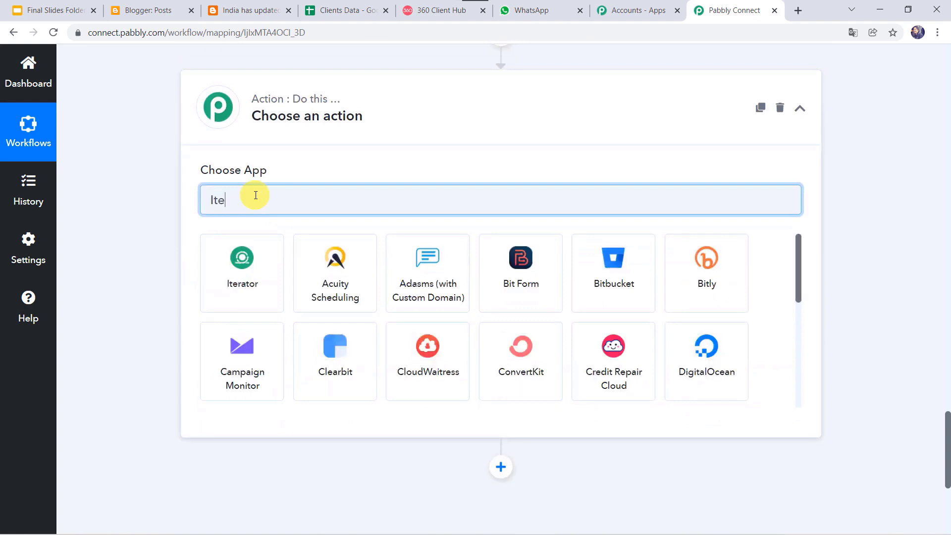
click(247, 273)
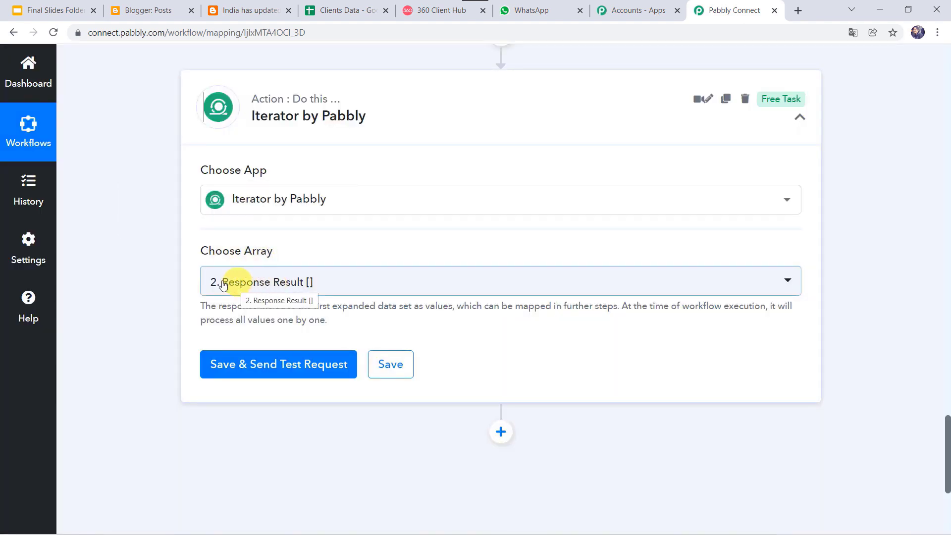
click(236, 373)
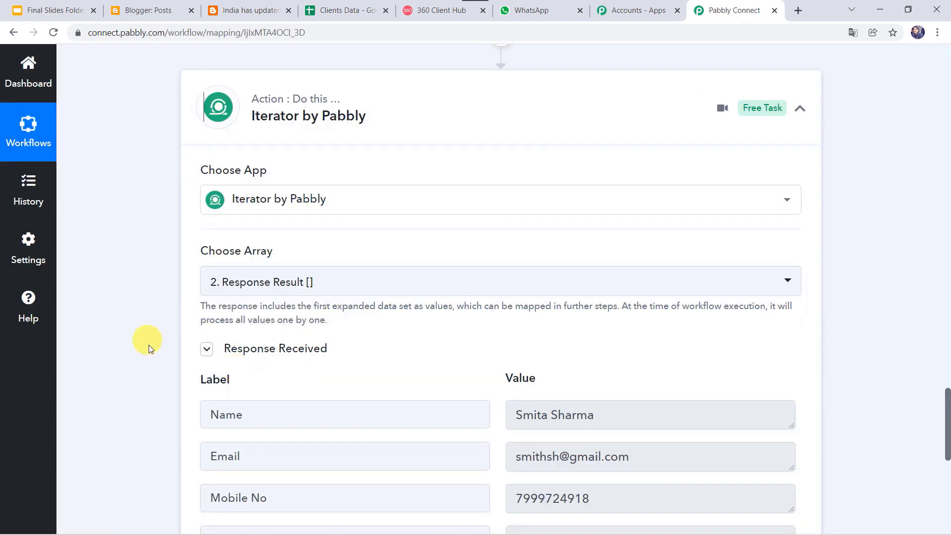
scroll(149, 345, down, 3)
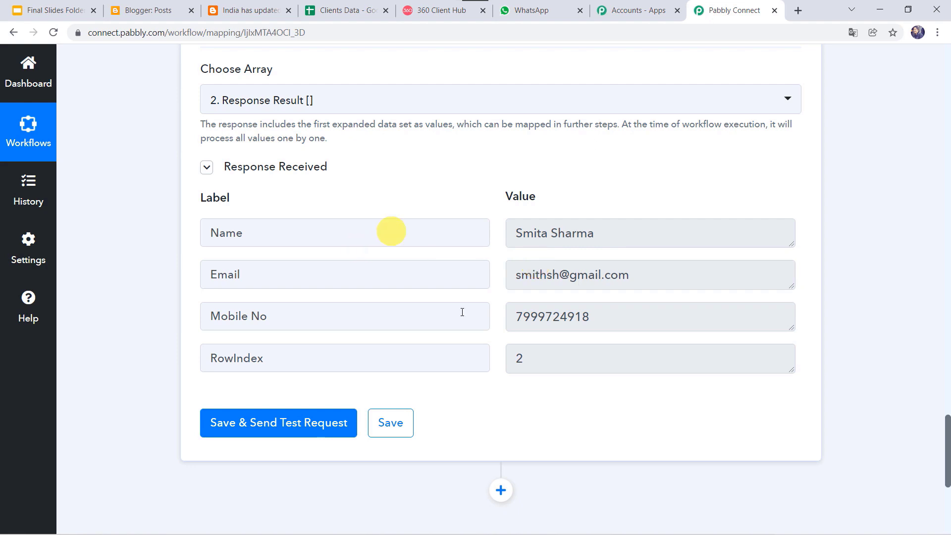
Compare the iterator response with the client rows in the Clients Data Google Sheets spreadsheet, and return to Pabbly Connect.
click(358, 11)
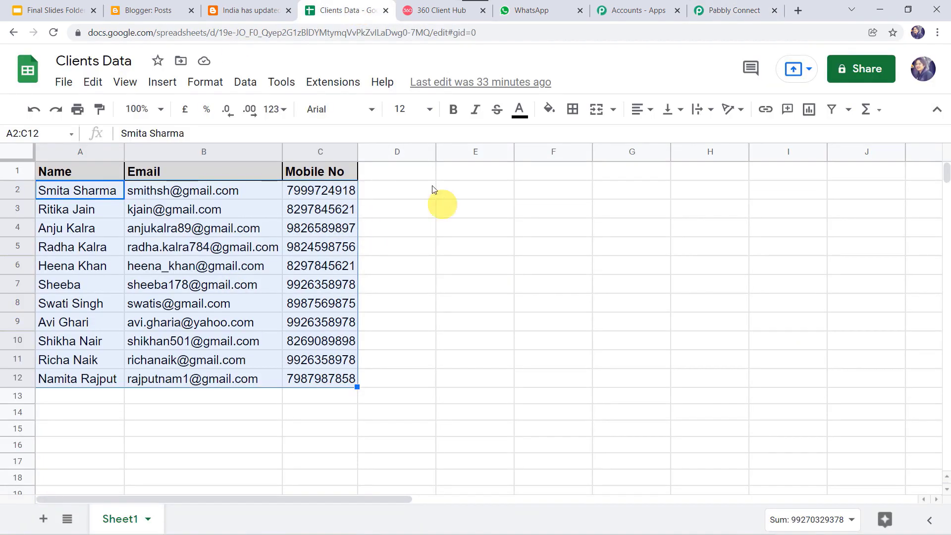
click(434, 286)
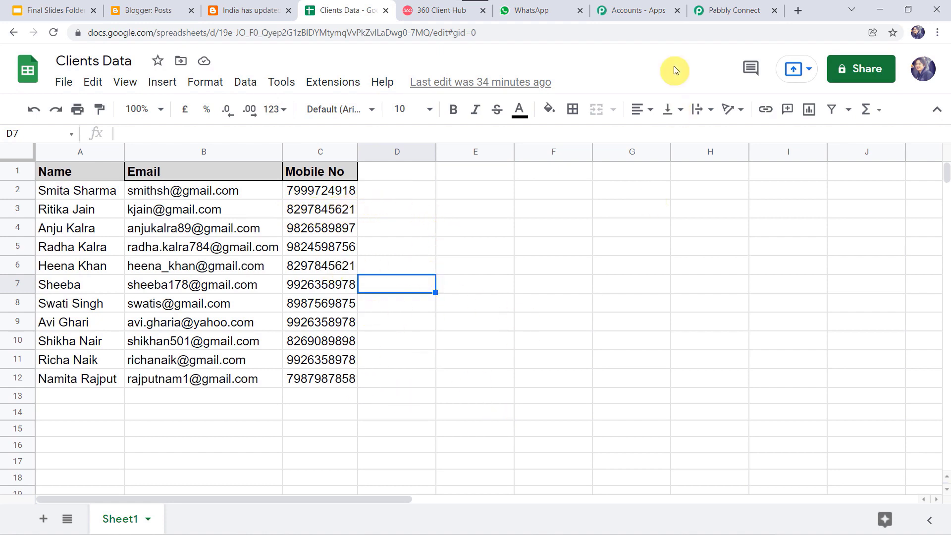
click(722, 12)
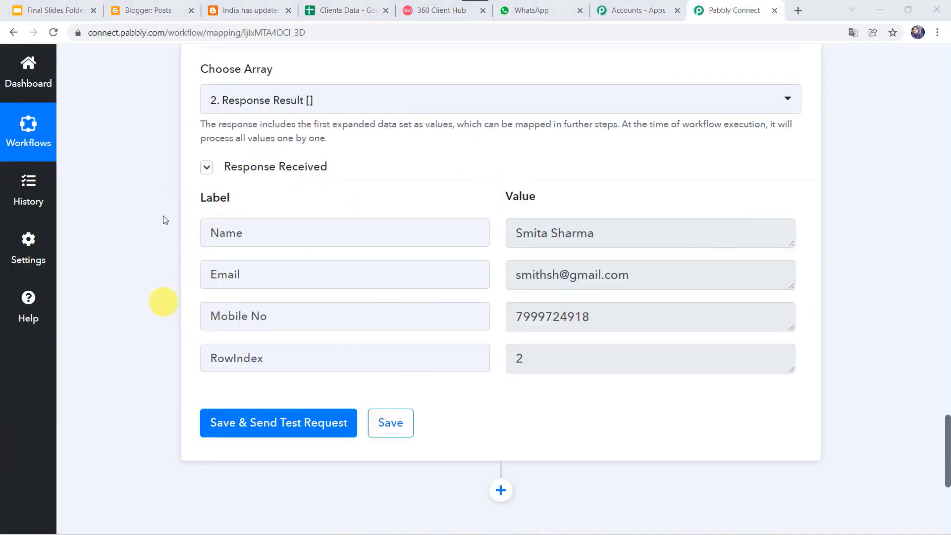
Enlarge the Url value in the Blogger trigger's response to examine the full post link.
scroll(148, 277, up, 20)
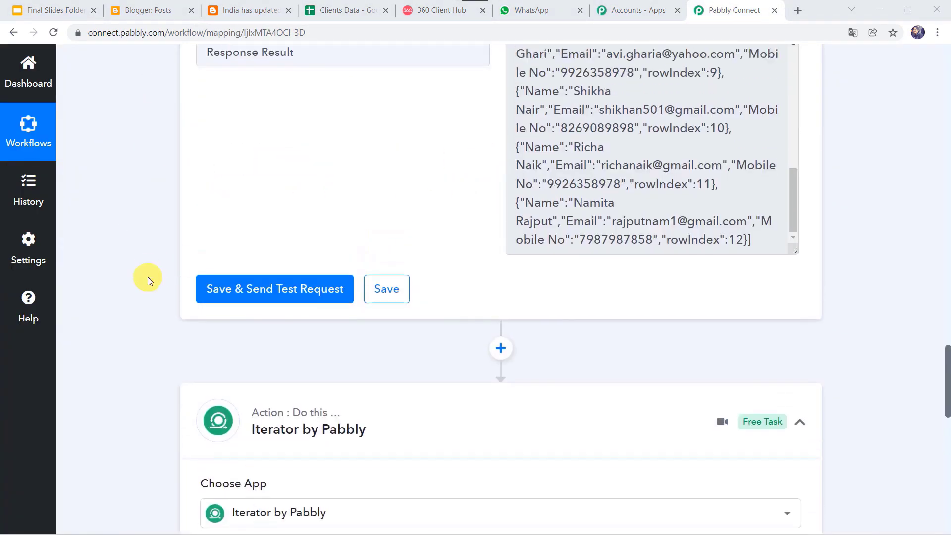
scroll(148, 278, up, 1)
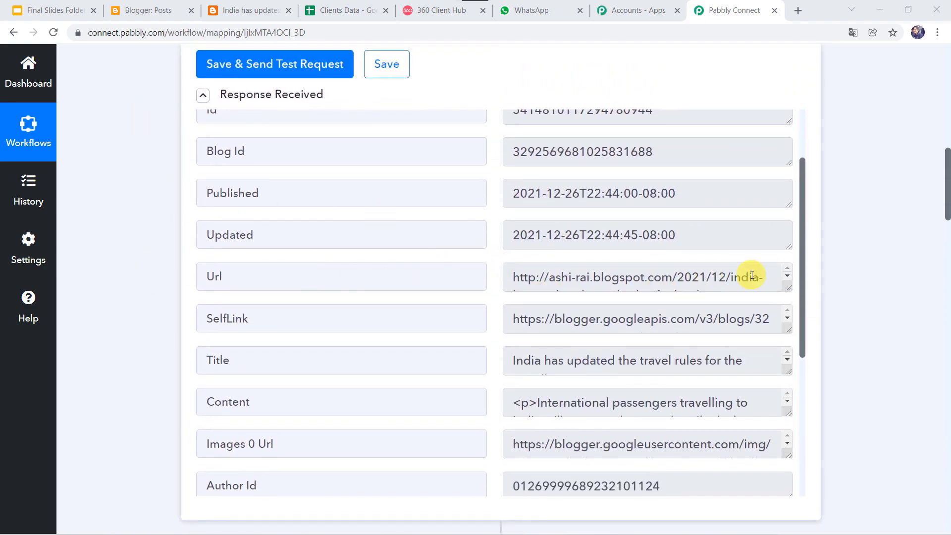
click(789, 287)
drag(788, 288, 790, 352)
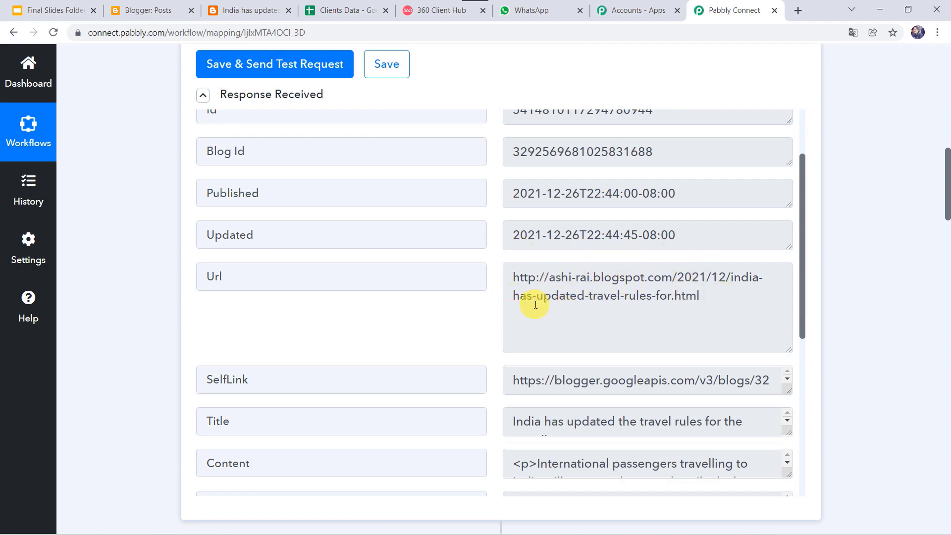
Add a Bitly action after the iterator with the action event Shorten Link.
scroll(154, 387, down, 10)
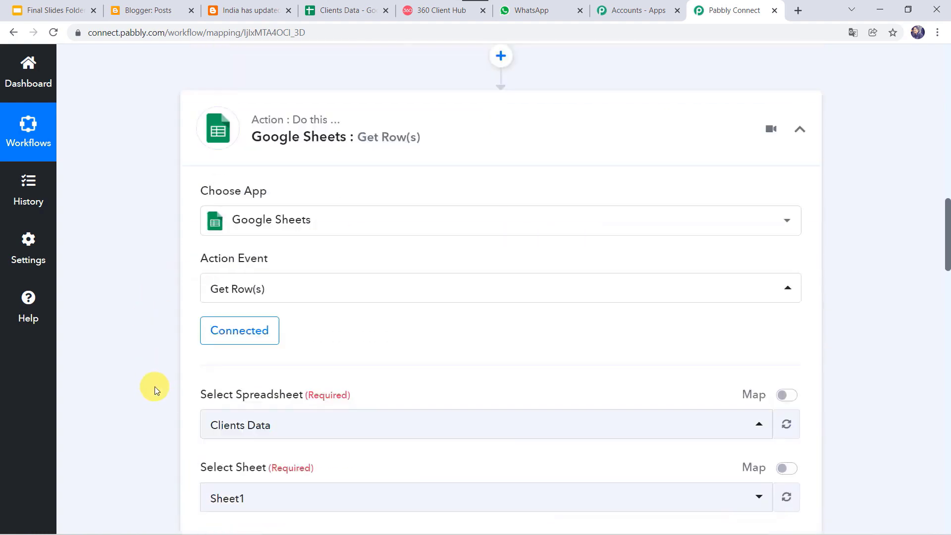
scroll(155, 386, down, 15)
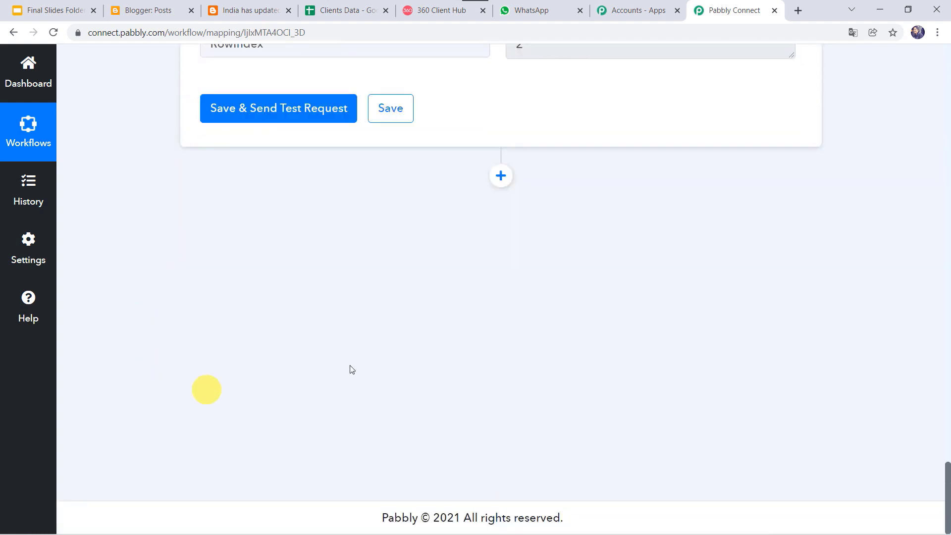
click(502, 175)
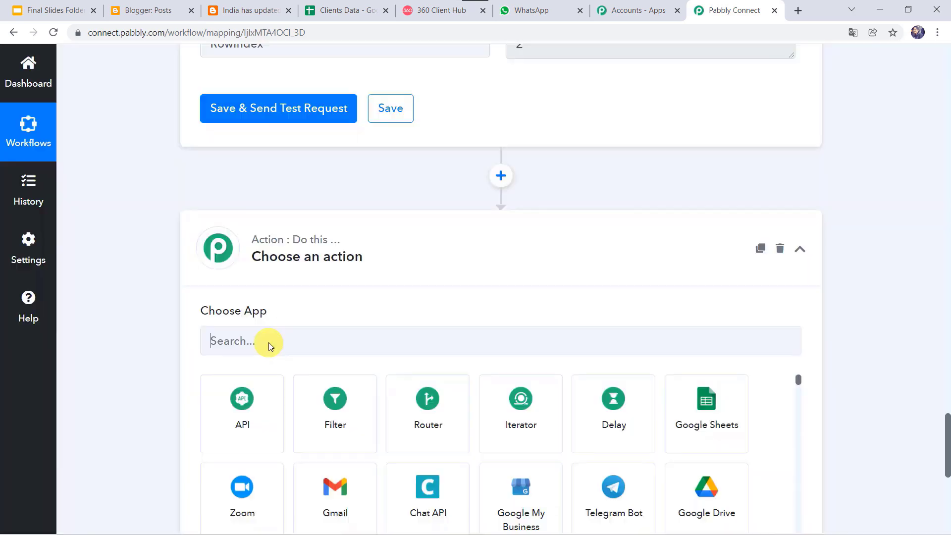
click(269, 342)
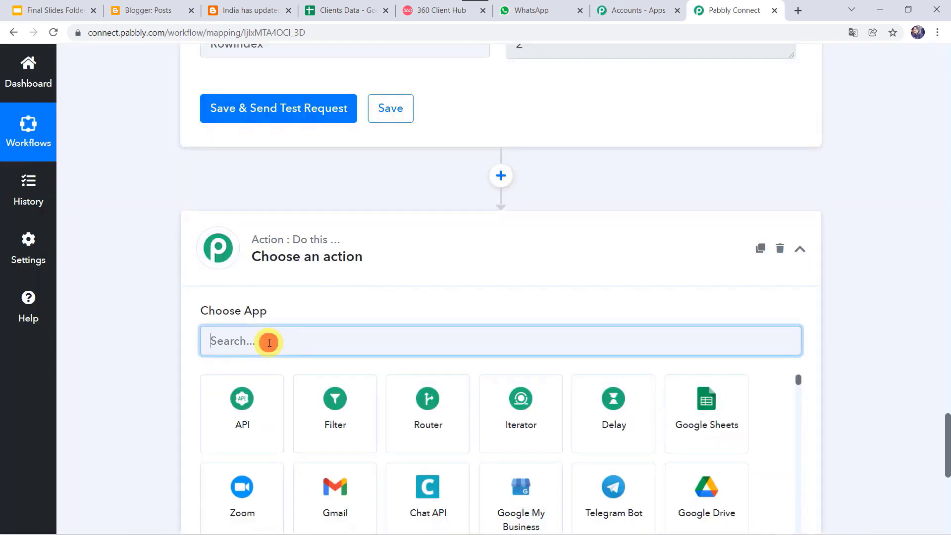
scroll(268, 343, down, 3)
text(B)
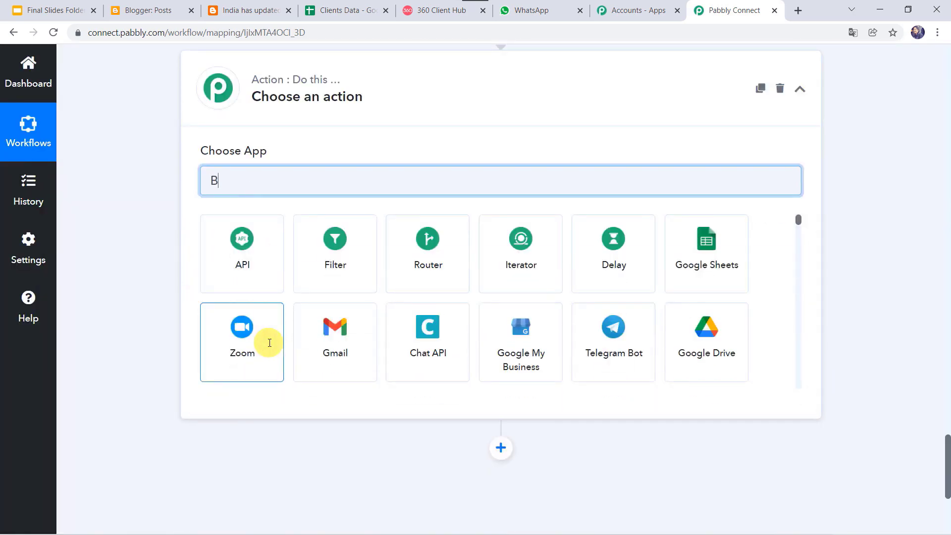
text(it)
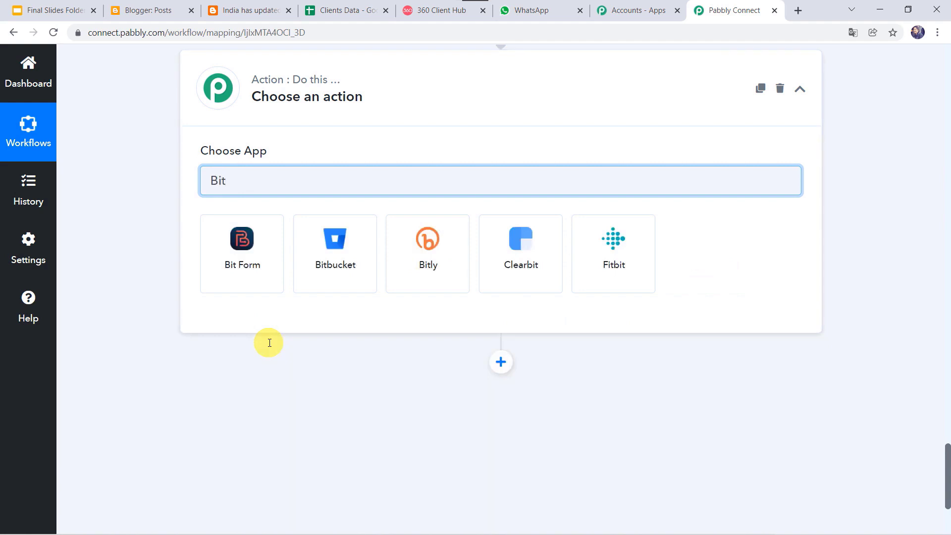
click(449, 248)
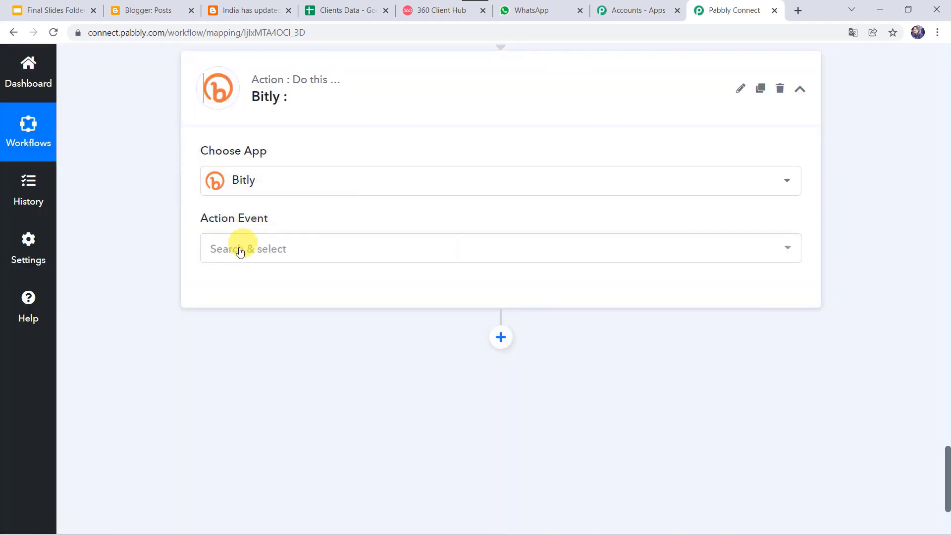
click(240, 251)
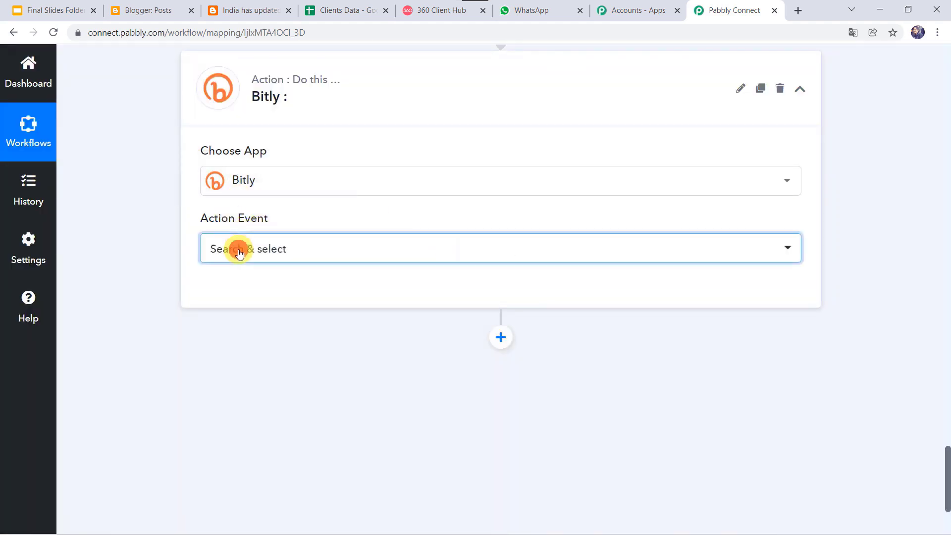
click(244, 320)
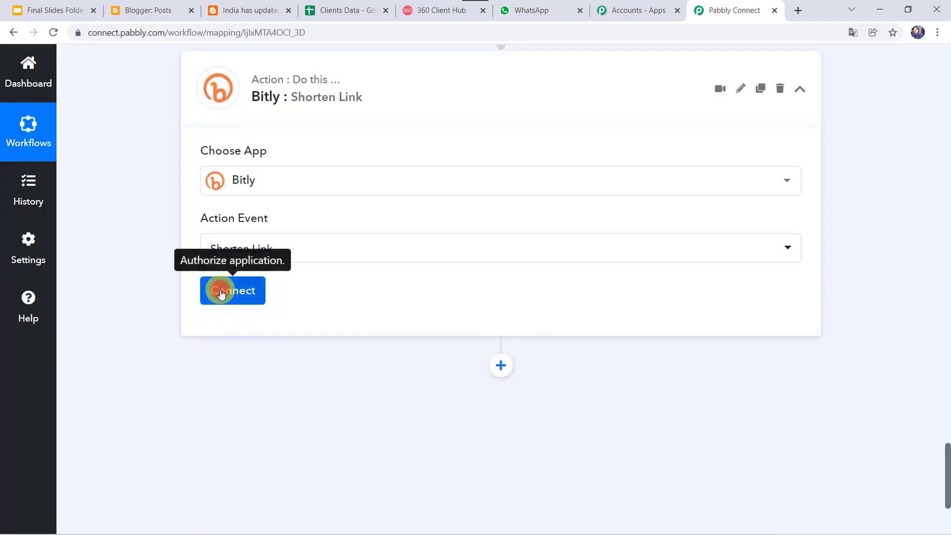
Connect Bitly through a new connection and allow Pabbly to access the account.
click(221, 293)
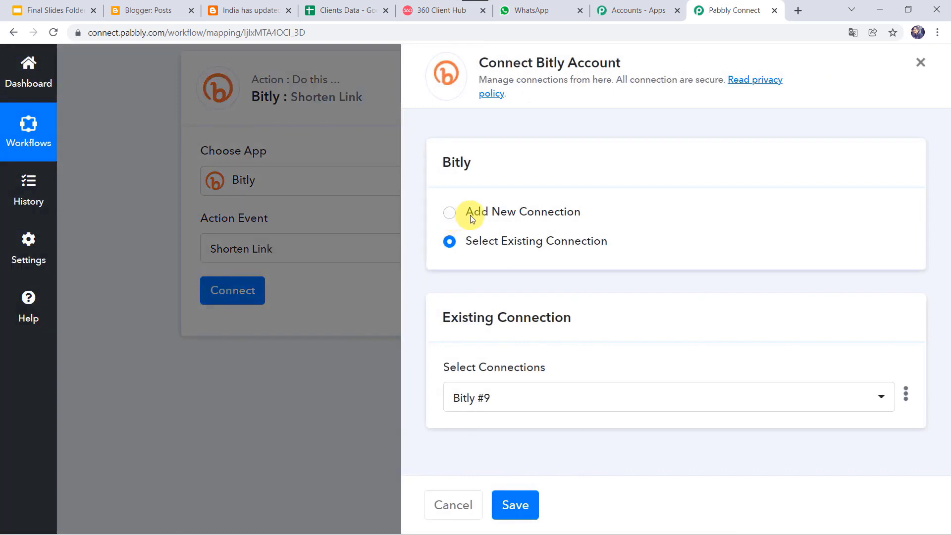
click(471, 215)
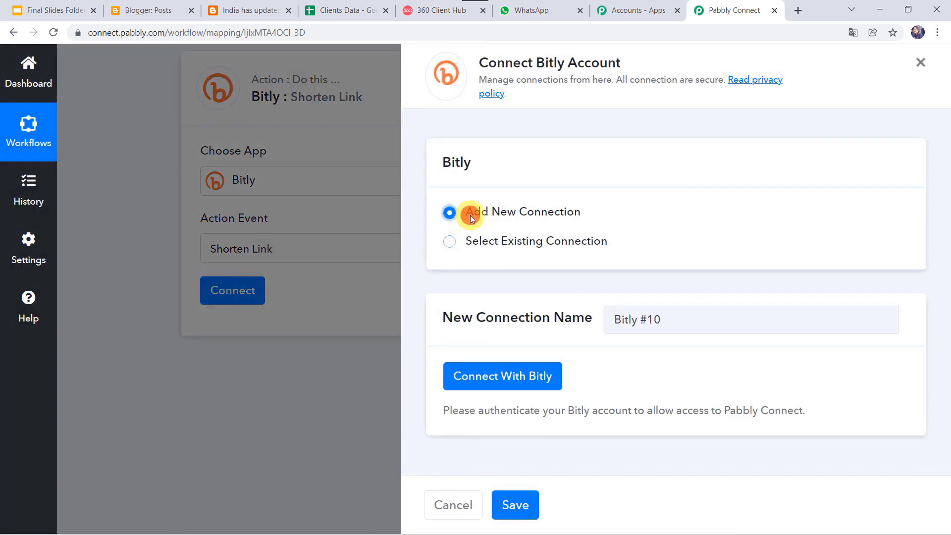
click(517, 379)
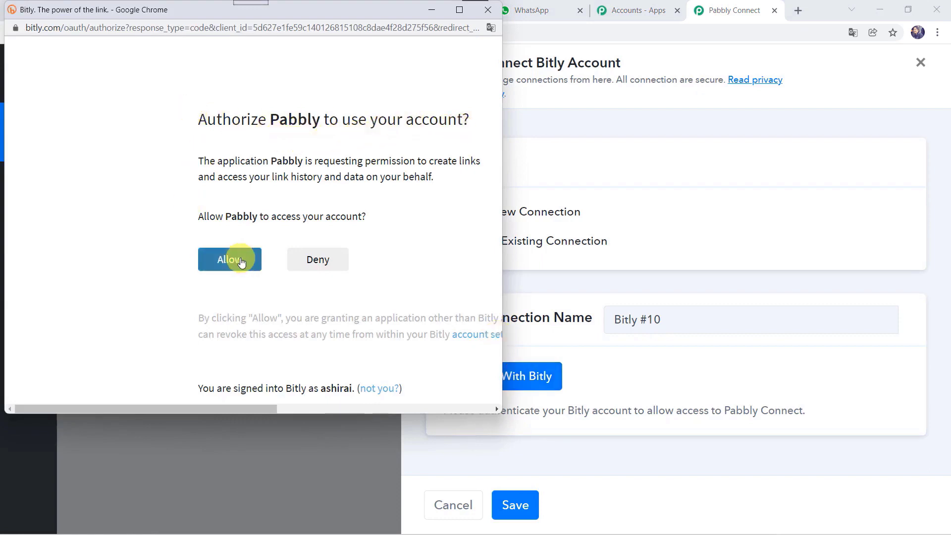
click(241, 263)
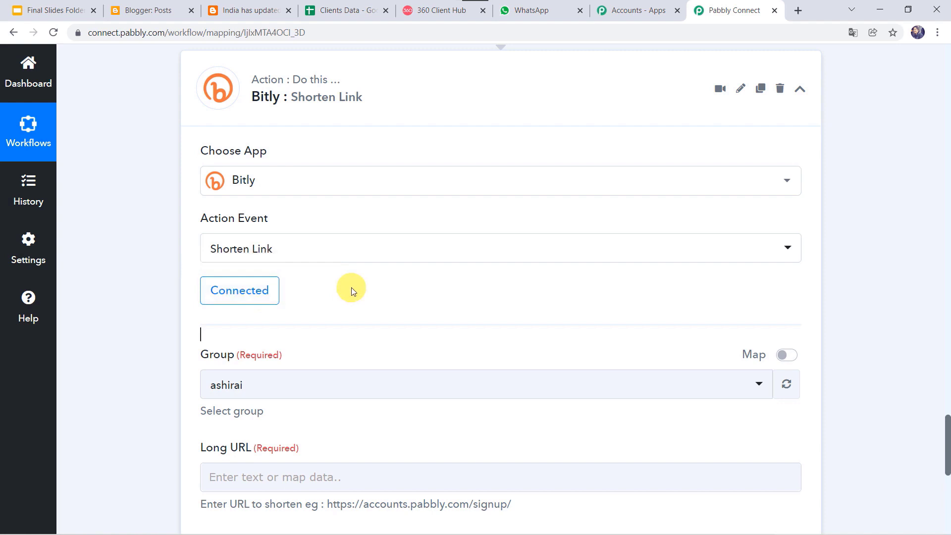
Map the Bitly Long URL to the Url from Google Blogger: New Post Added, and save it with a test request.
scroll(348, 295, down, 3)
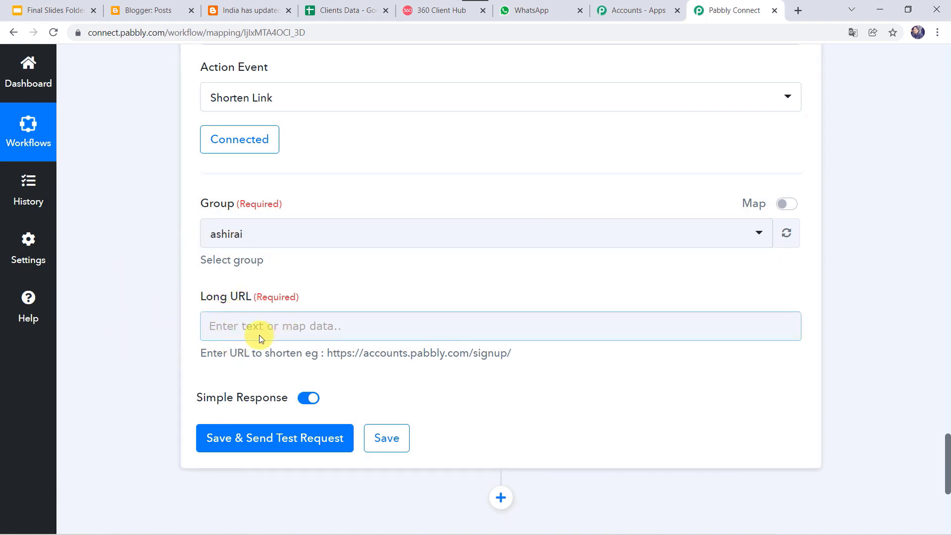
scroll(156, 257, up, 20)
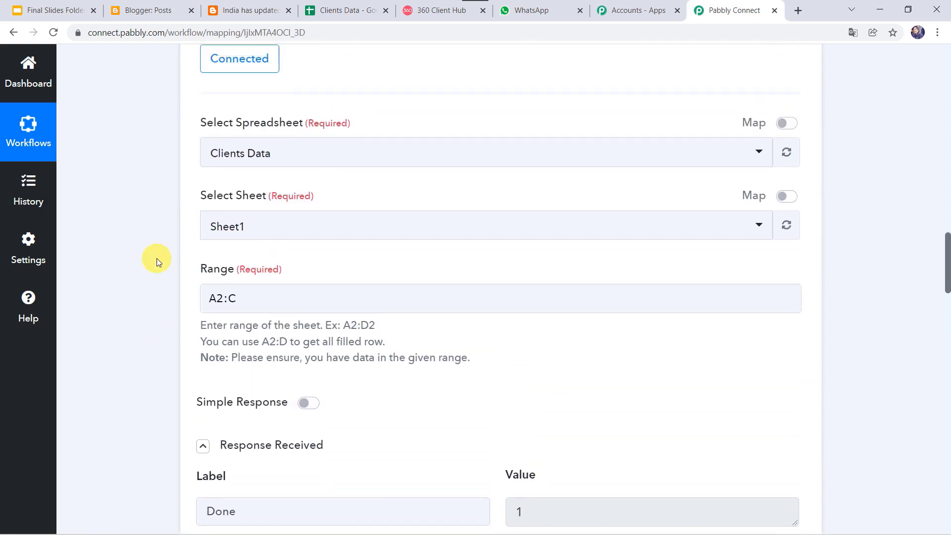
scroll(156, 258, up, 9)
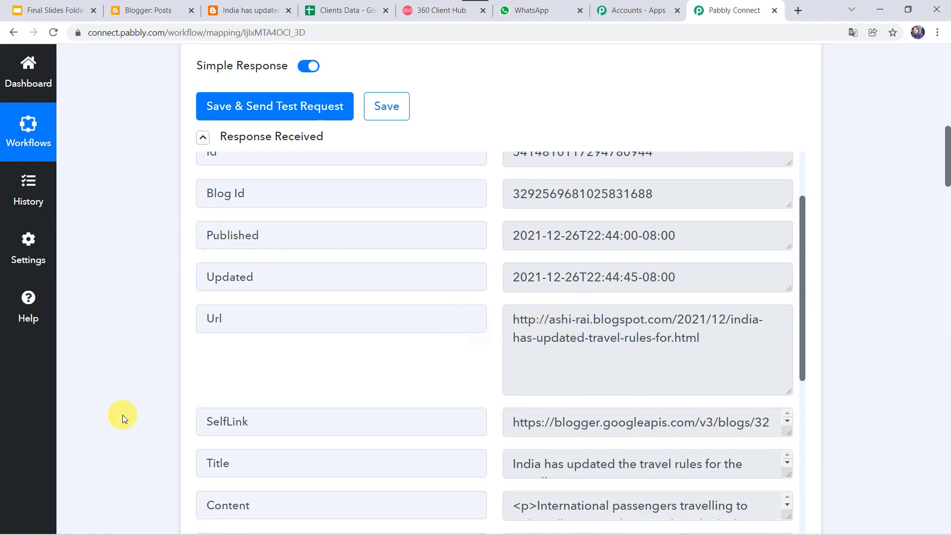
scroll(123, 415, down, 20)
scroll(123, 415, down, 10)
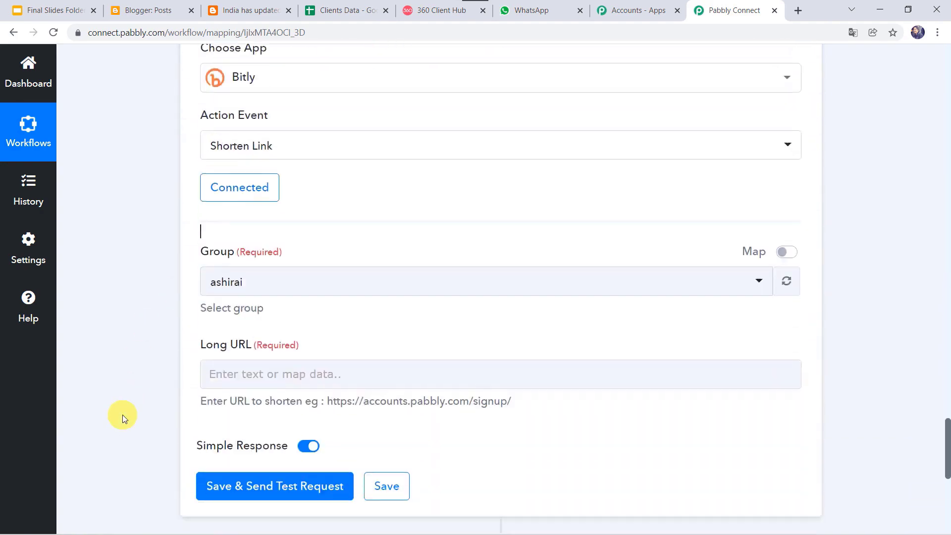
click(267, 218)
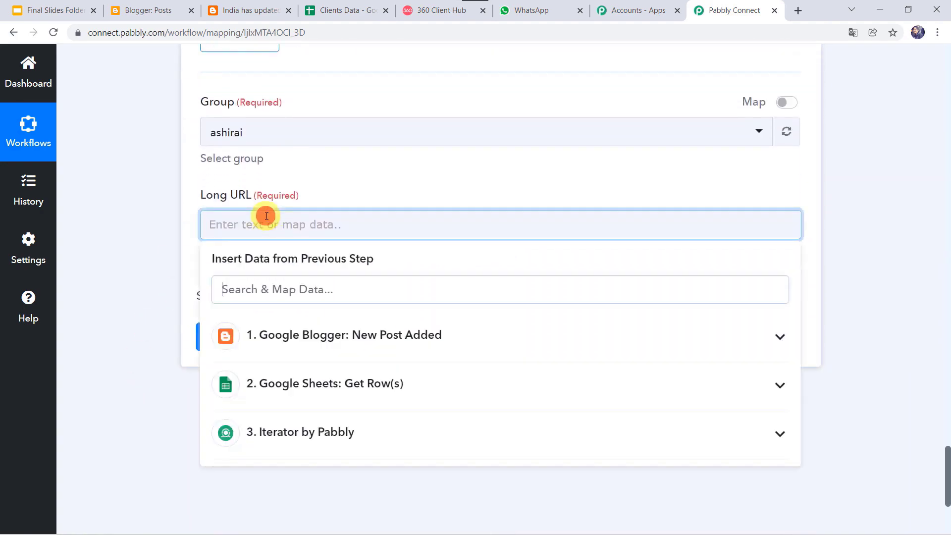
click(277, 336)
scroll(319, 441, down, 3)
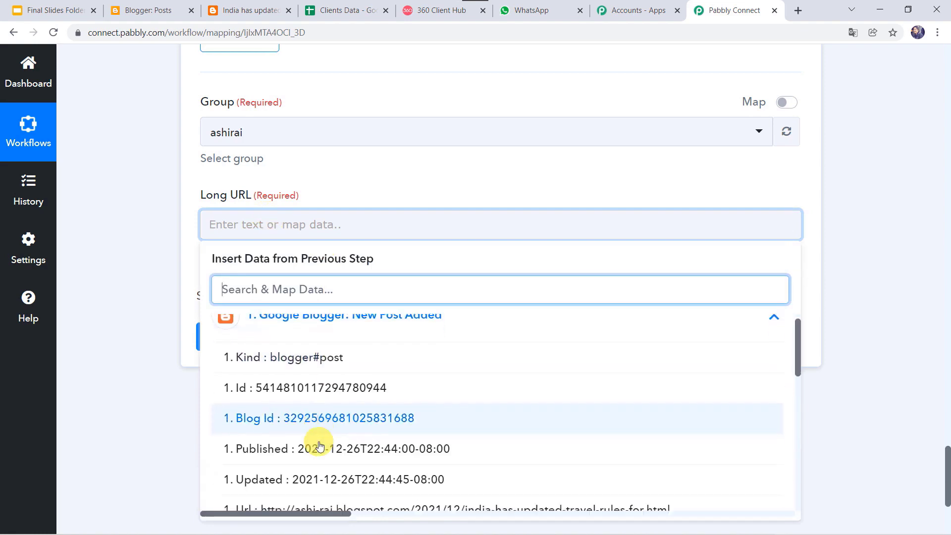
click(341, 431)
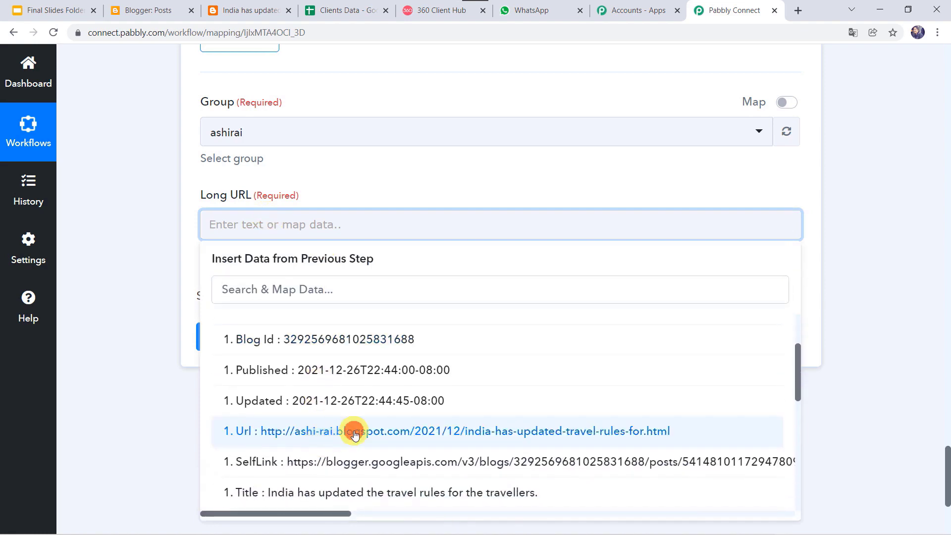
click(138, 293)
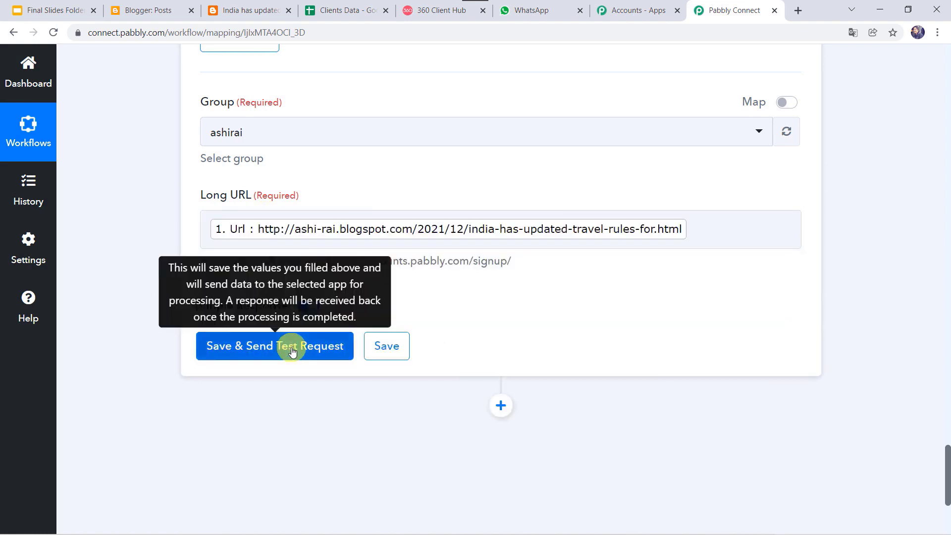
click(292, 351)
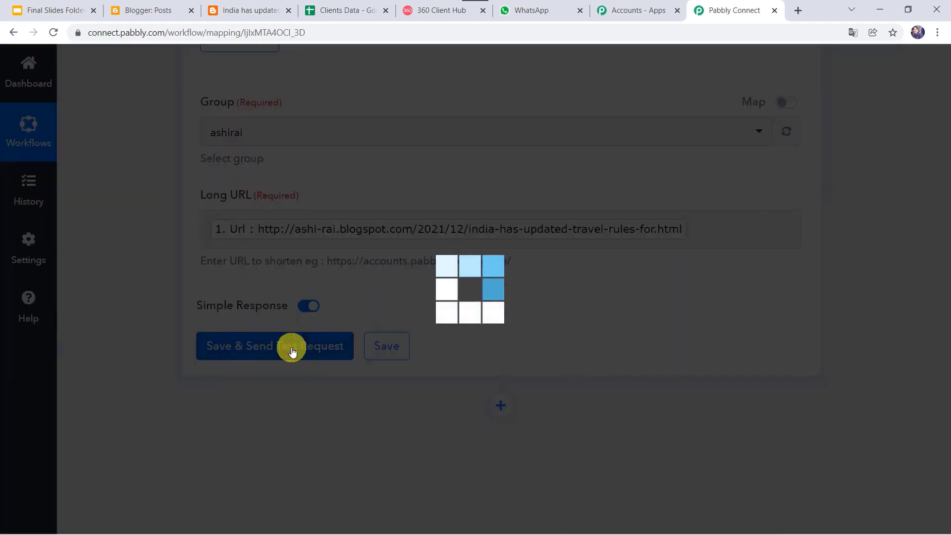
scroll(192, 376, down, 3)
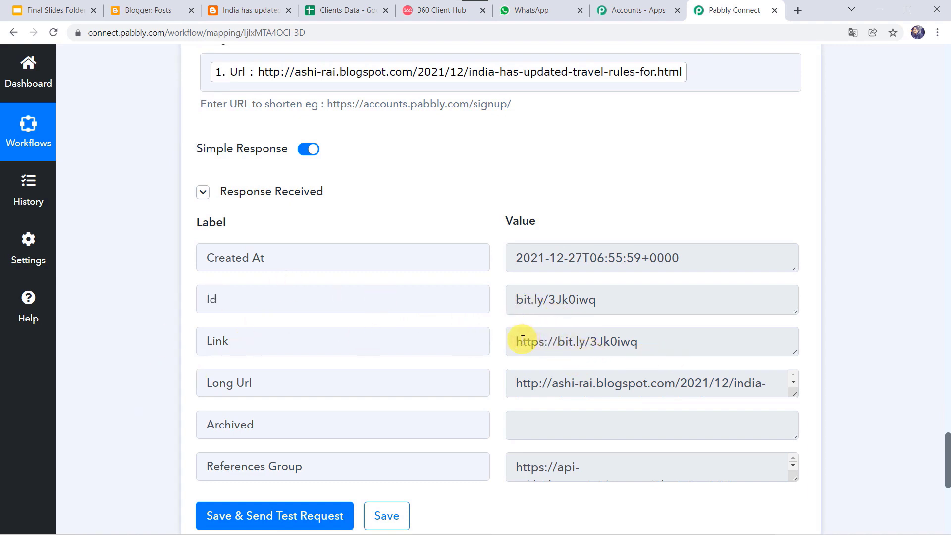
Add a WhatsApp by 360Dialog action after Bitly with the event Send Template Message, and open its connection settings.
scroll(110, 406, down, 7)
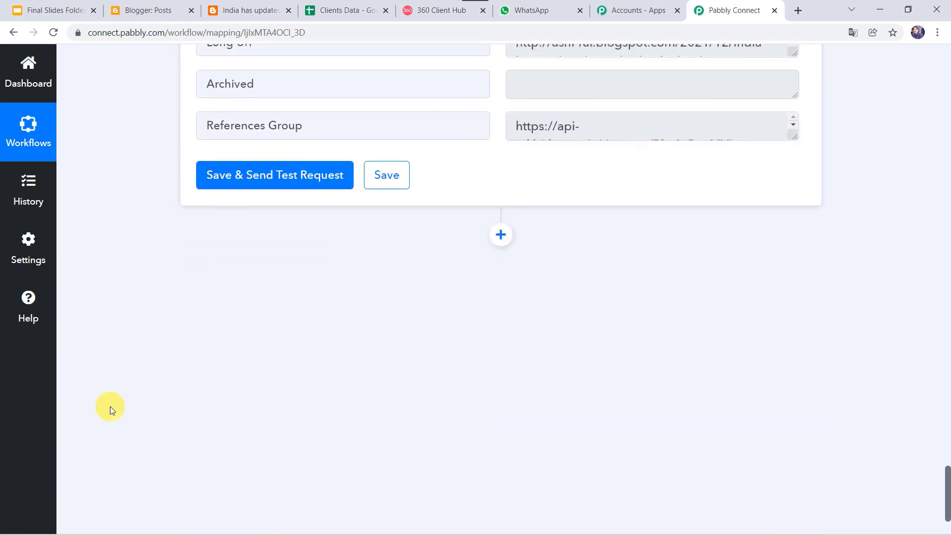
click(500, 224)
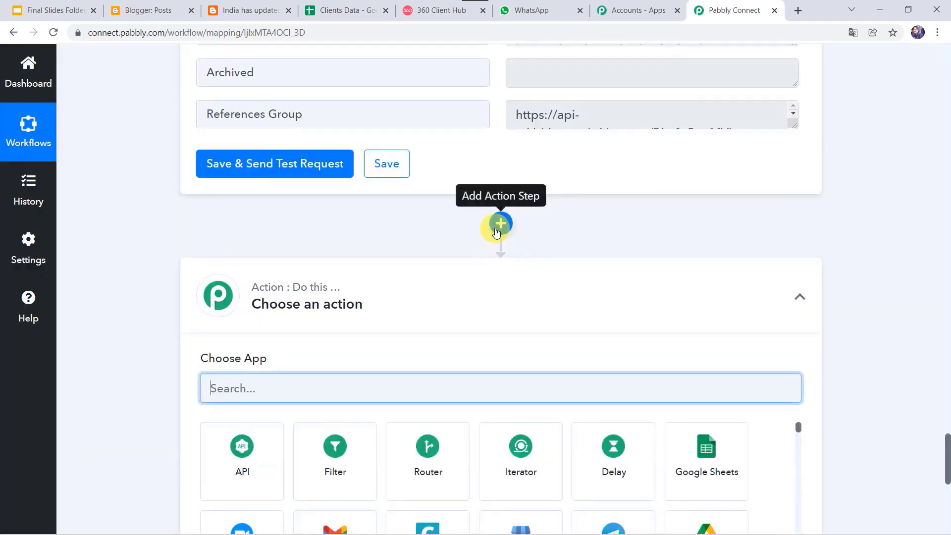
text(3)
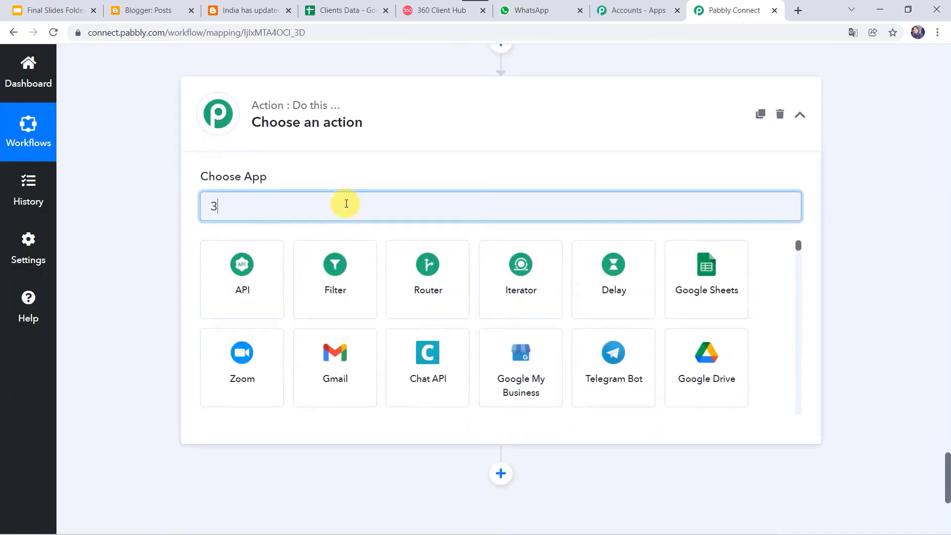
text(60)
click(251, 289)
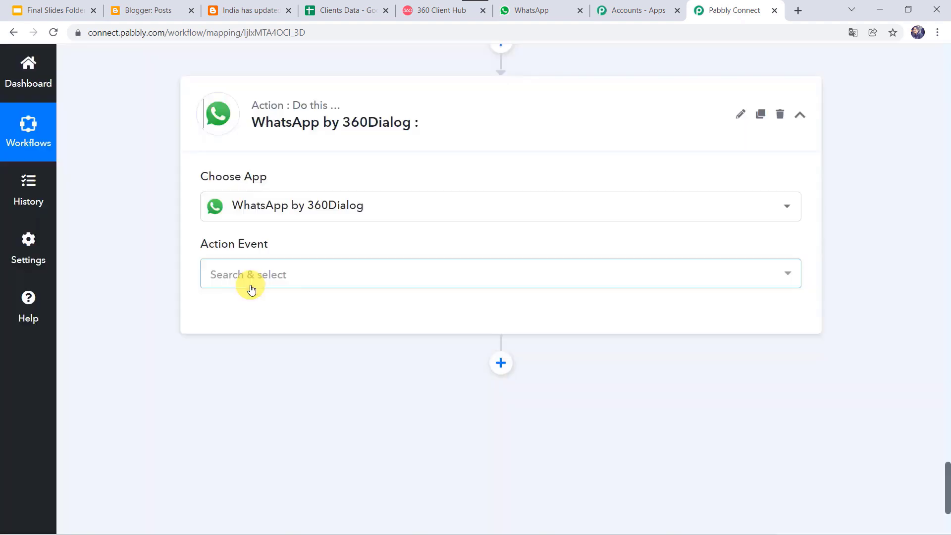
click(244, 276)
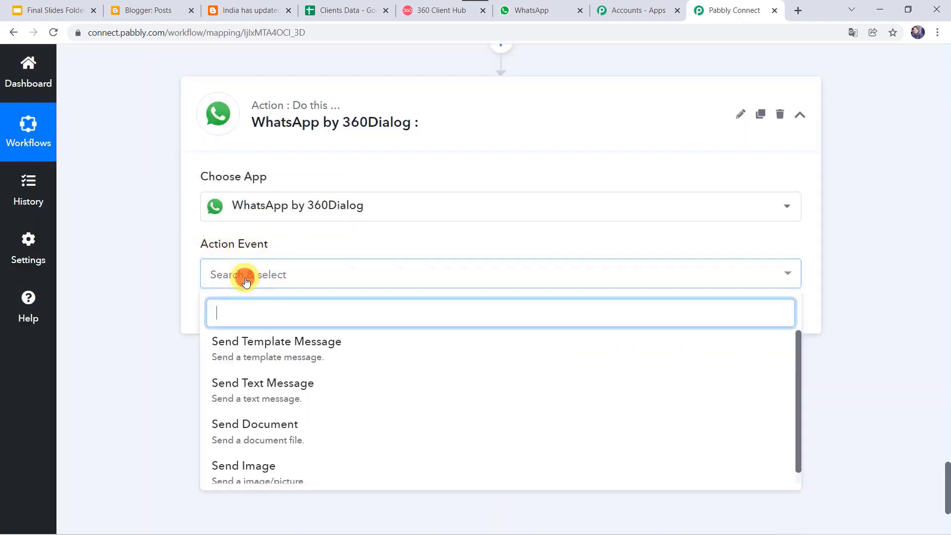
click(331, 355)
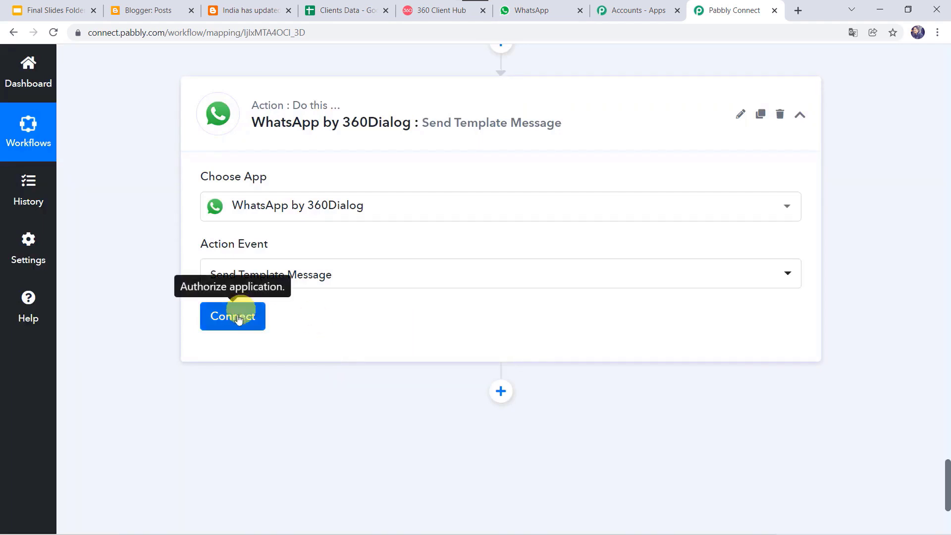
click(238, 318)
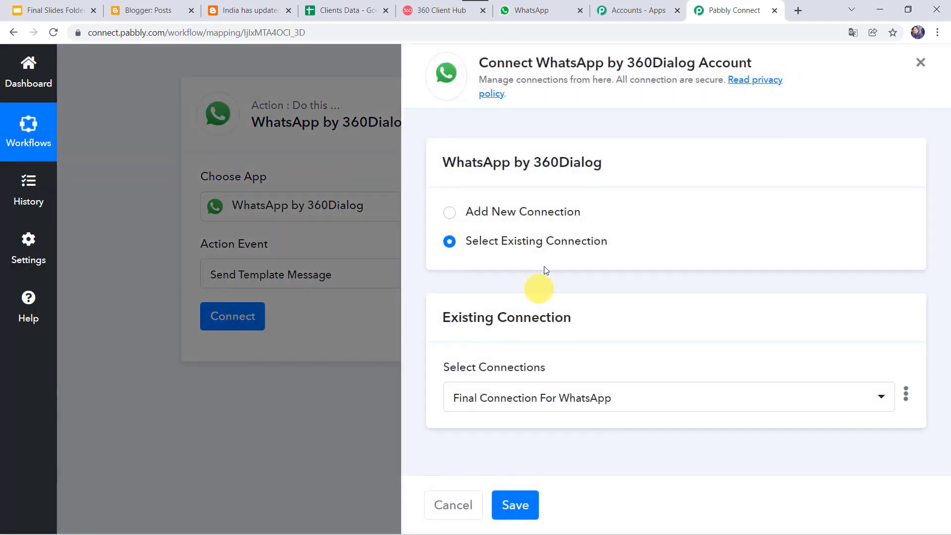
Start a new connection and look up in the 360 Client Hub's WhatsApp accounts where its API key is generated.
click(508, 209)
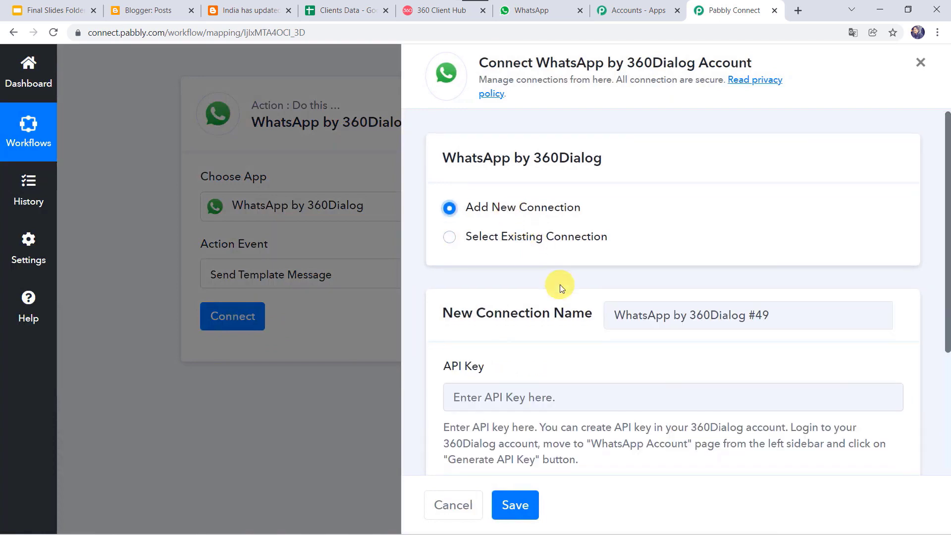
scroll(558, 282, down, 4)
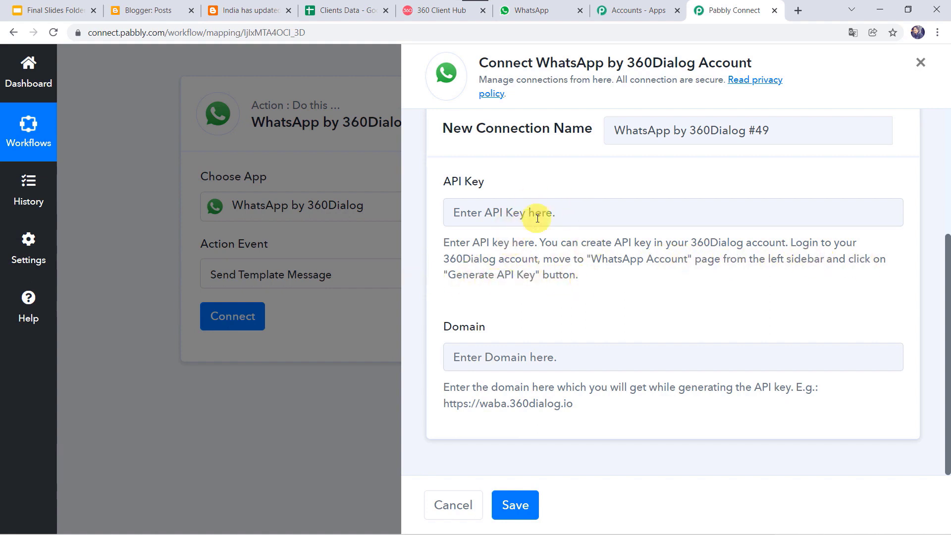
click(429, 12)
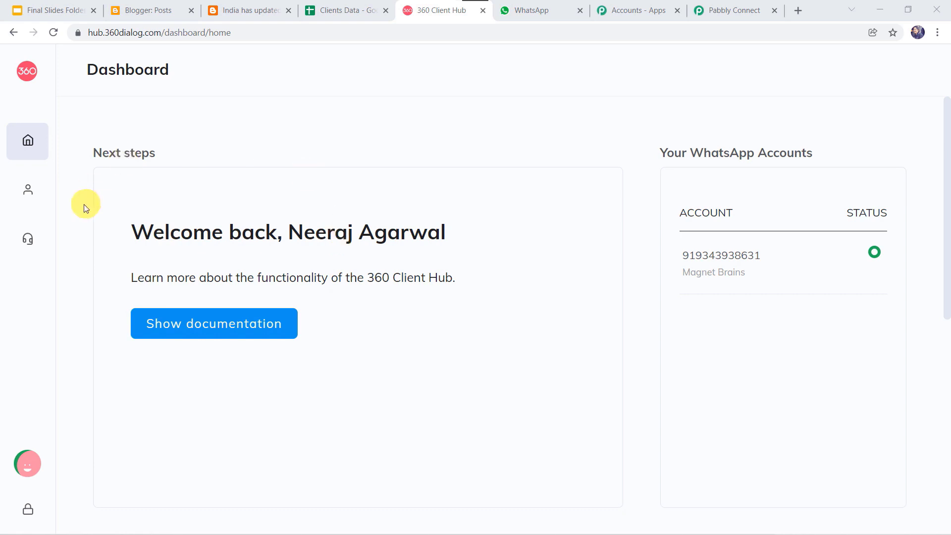
mouse_move(64, 191)
click(98, 192)
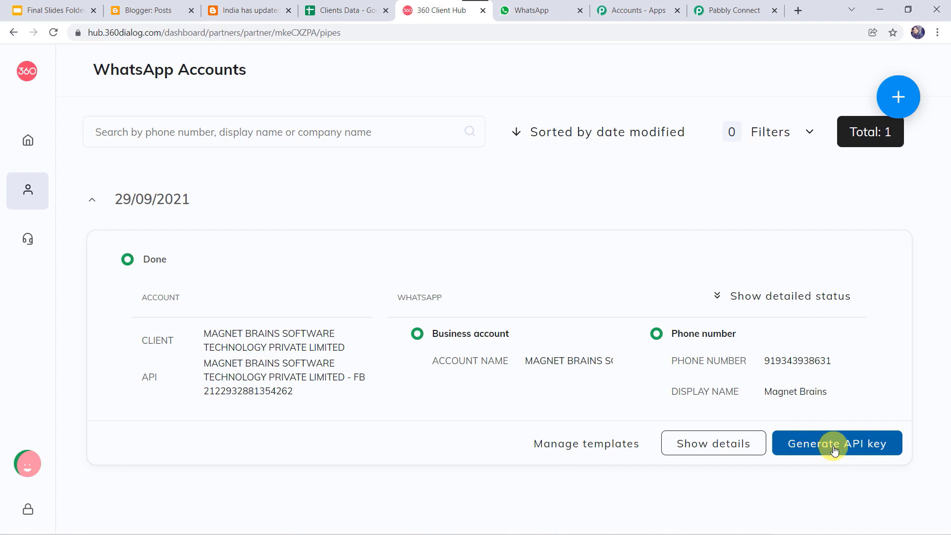
click(736, 17)
click(510, 214)
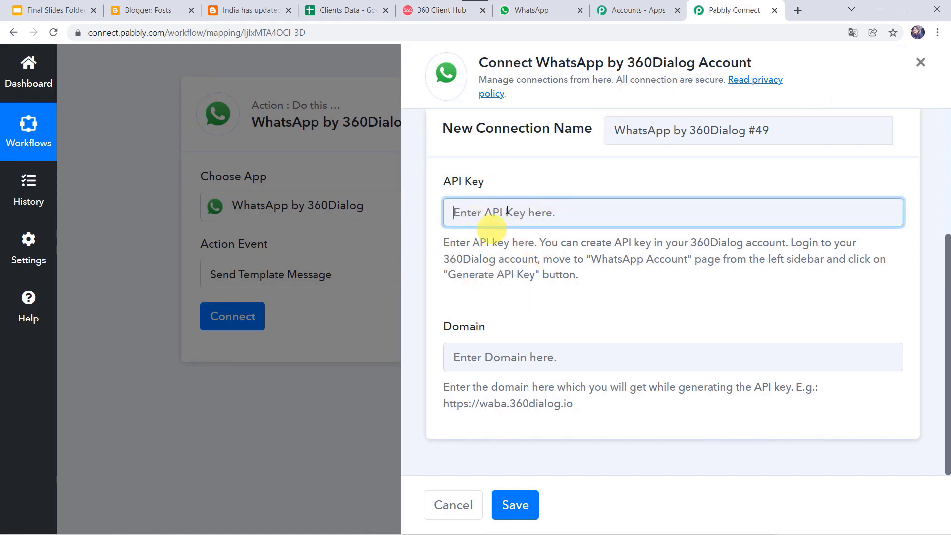
scroll(516, 207, up, 1)
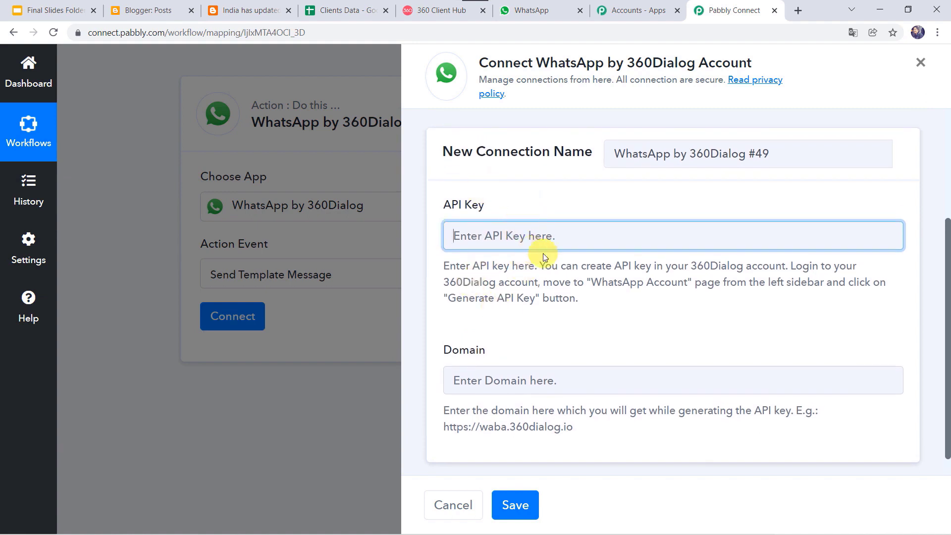
scroll(543, 254, down, 1)
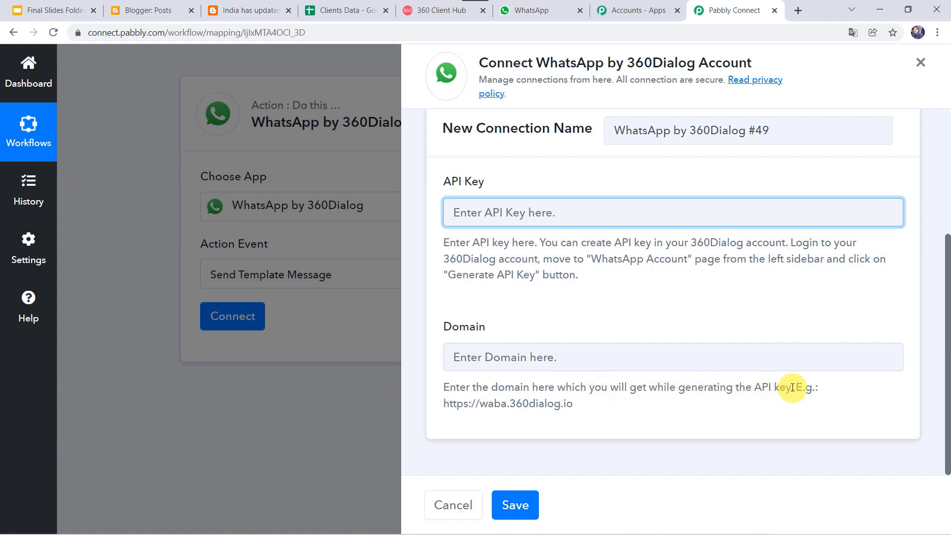
drag(444, 402, 601, 410)
right_click(541, 402)
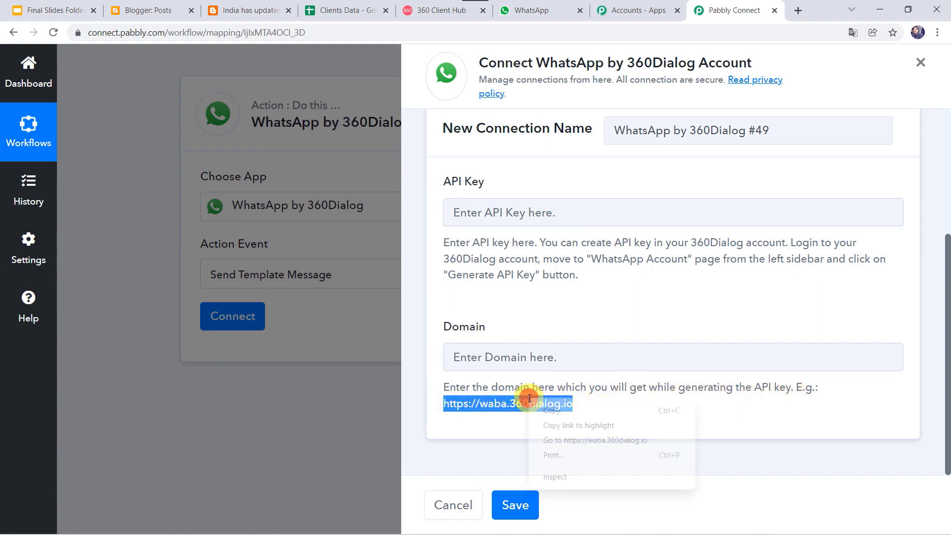
click(551, 408)
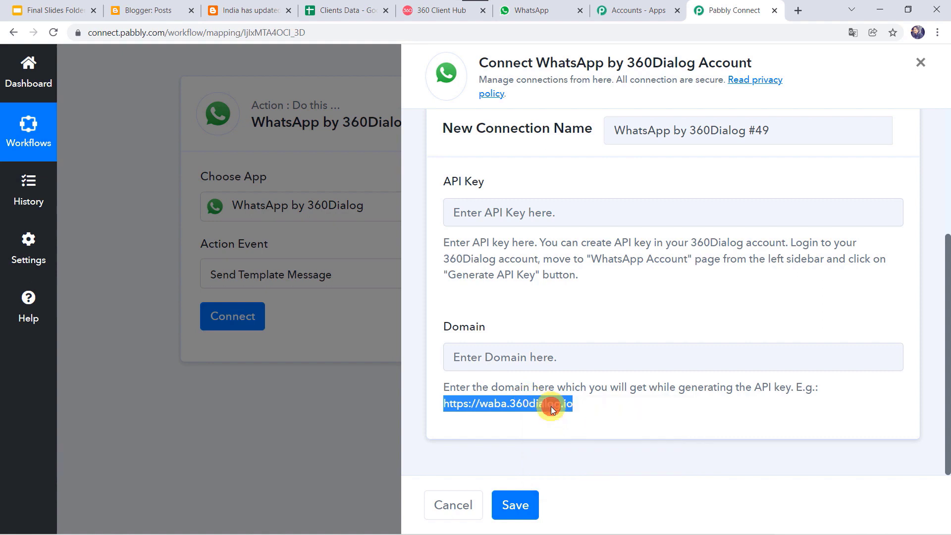
click(531, 359)
right_click(528, 360)
click(555, 258)
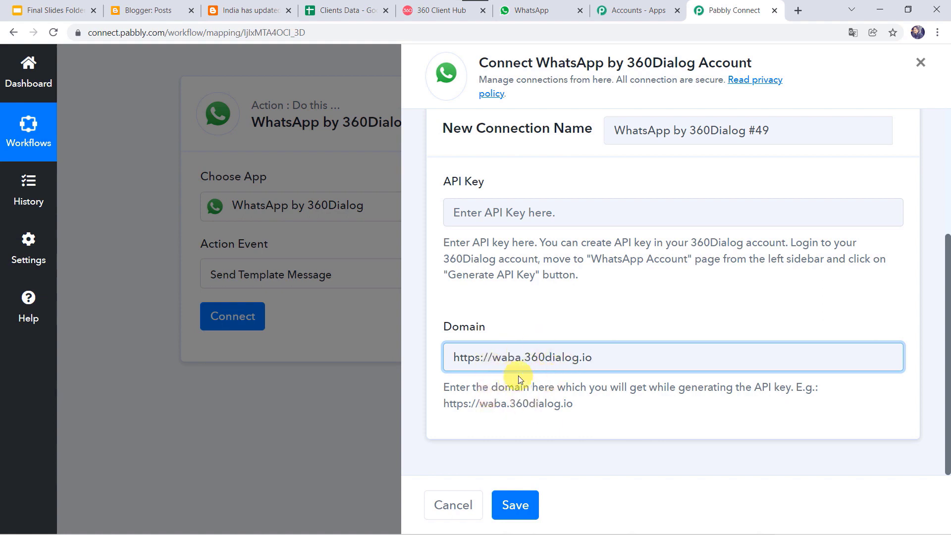
click(448, 209)
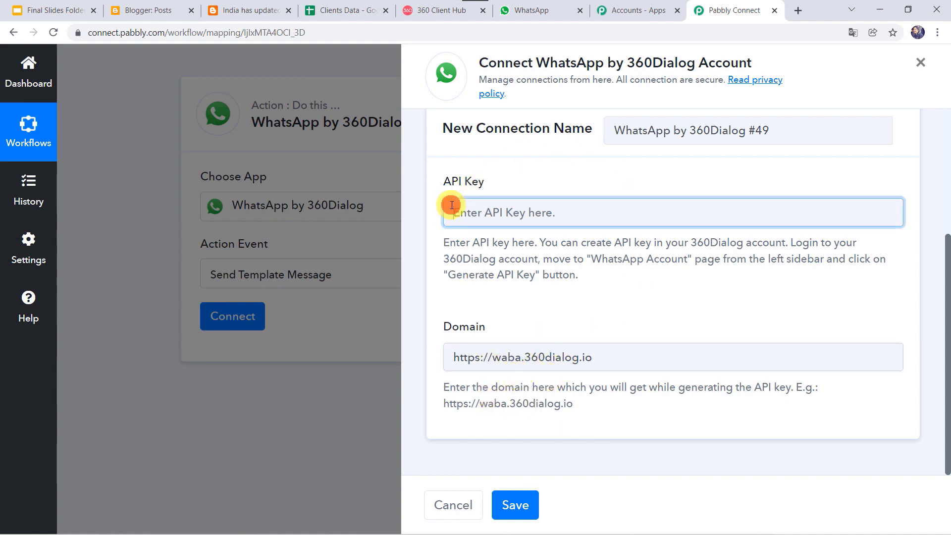
click(489, 352)
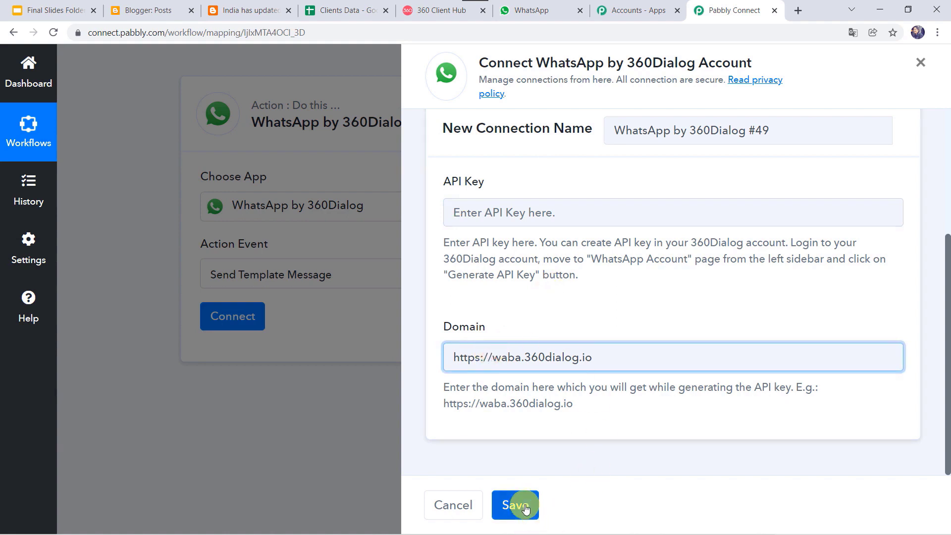
Connect the WhatsApp action through the existing connection Final Connection For WhatsApp instead of a new one.
scroll(575, 324, up, 2)
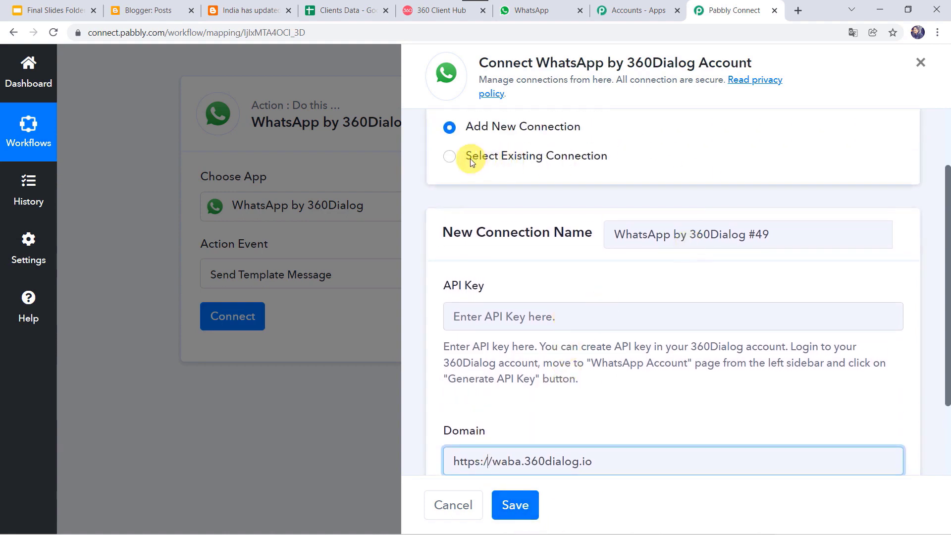
click(489, 158)
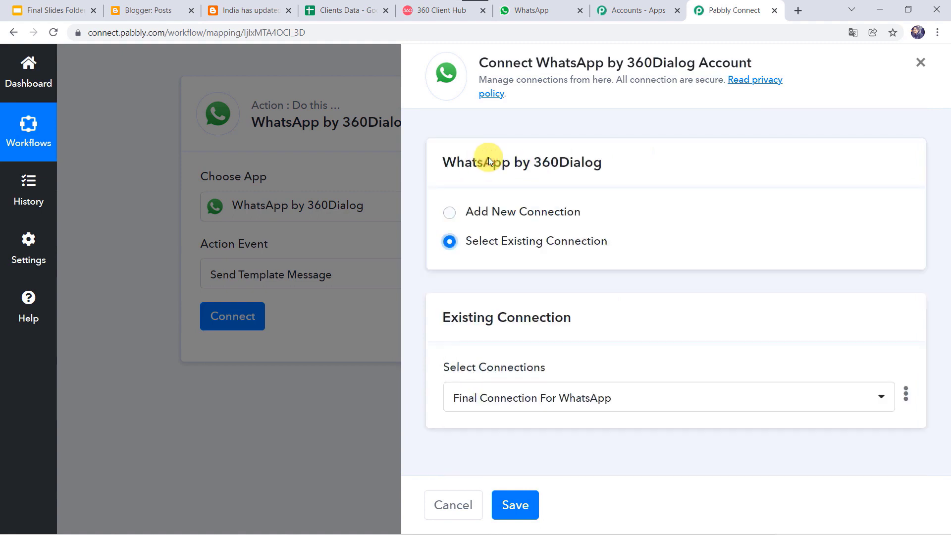
click(512, 501)
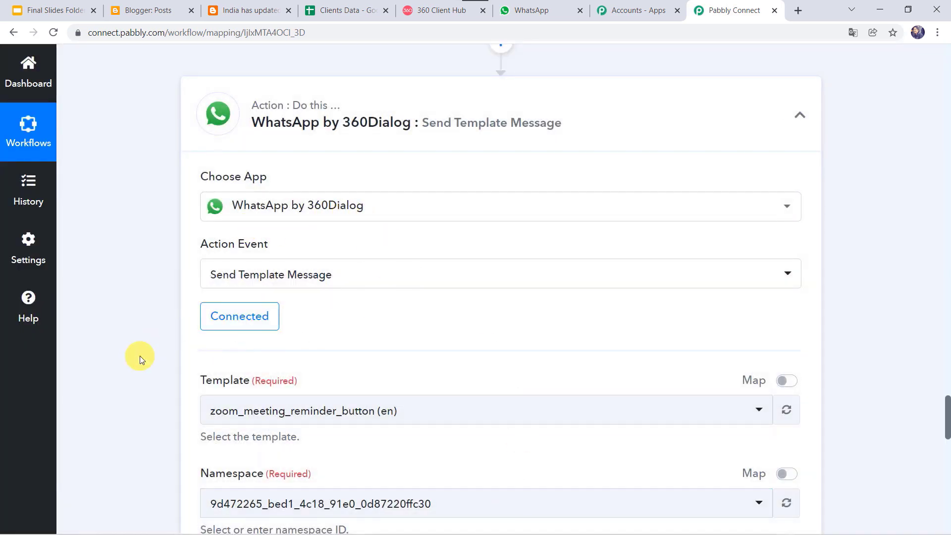
Switch to the 360 Client Hub and examine the WhatsApp account's list of message templates.
scroll(139, 356, down, 4)
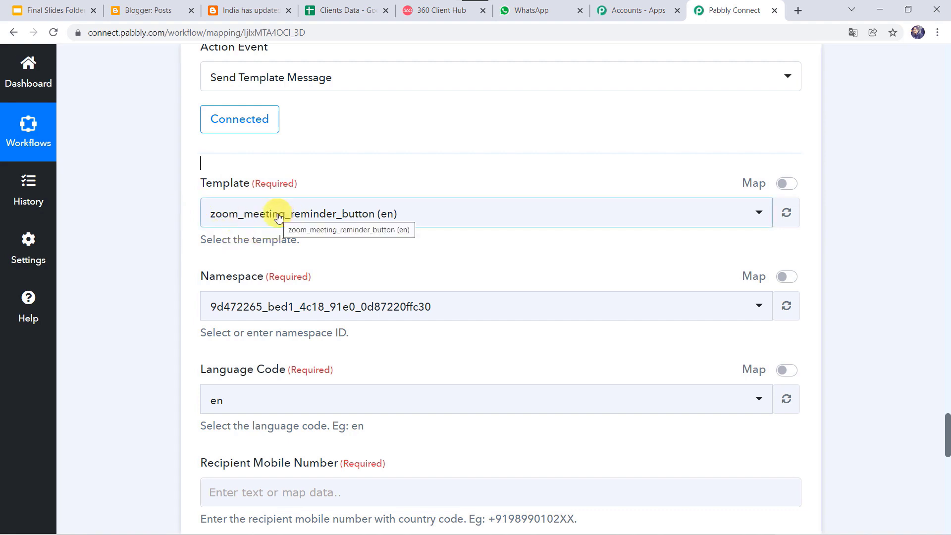
click(419, 11)
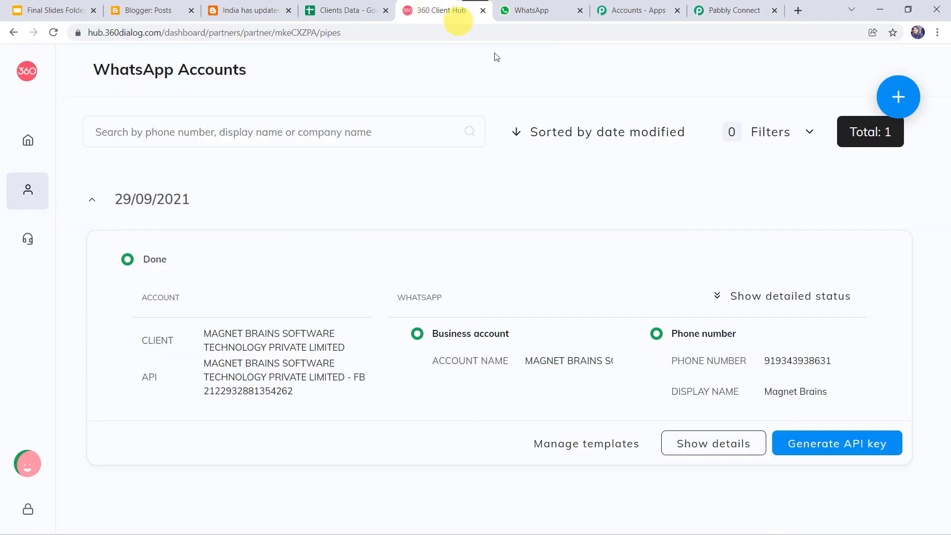
click(595, 452)
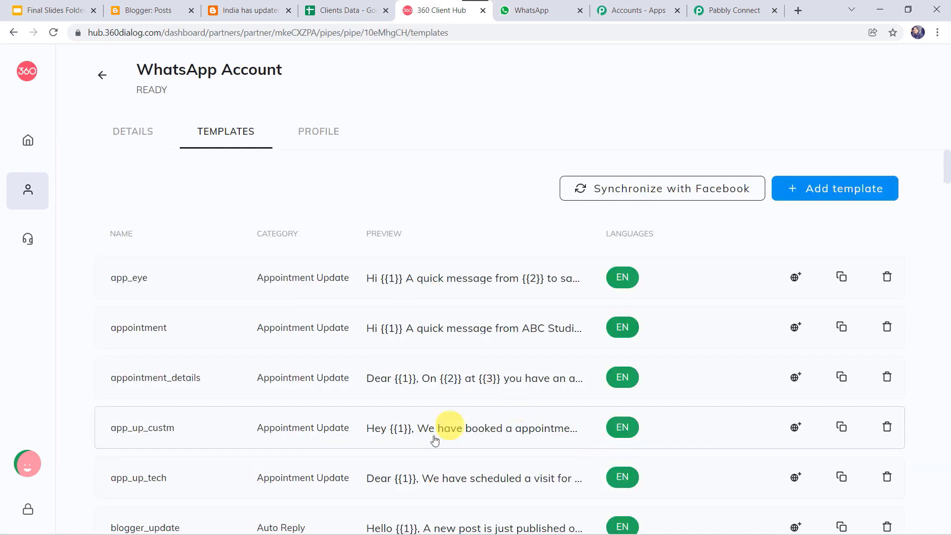
scroll(421, 446, down, 5)
scroll(422, 445, down, 13)
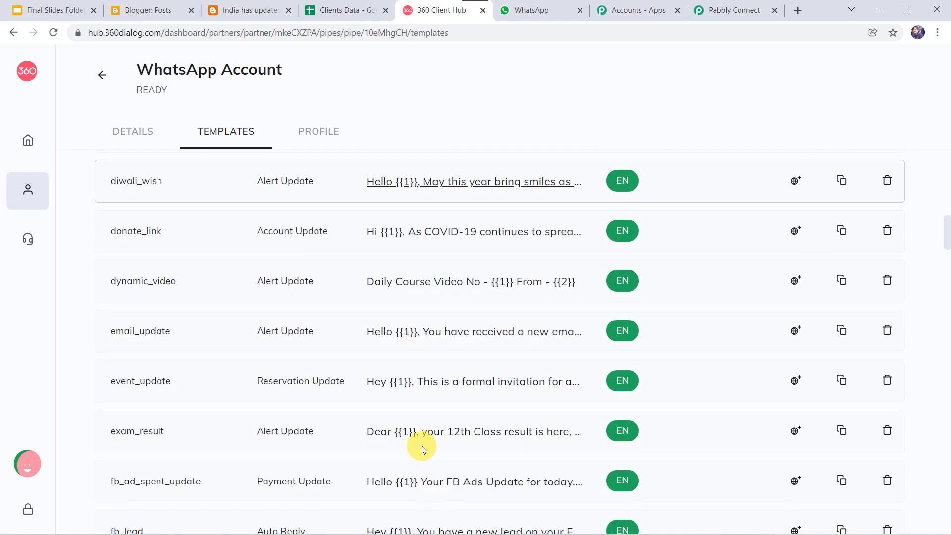
scroll(421, 446, up, 15)
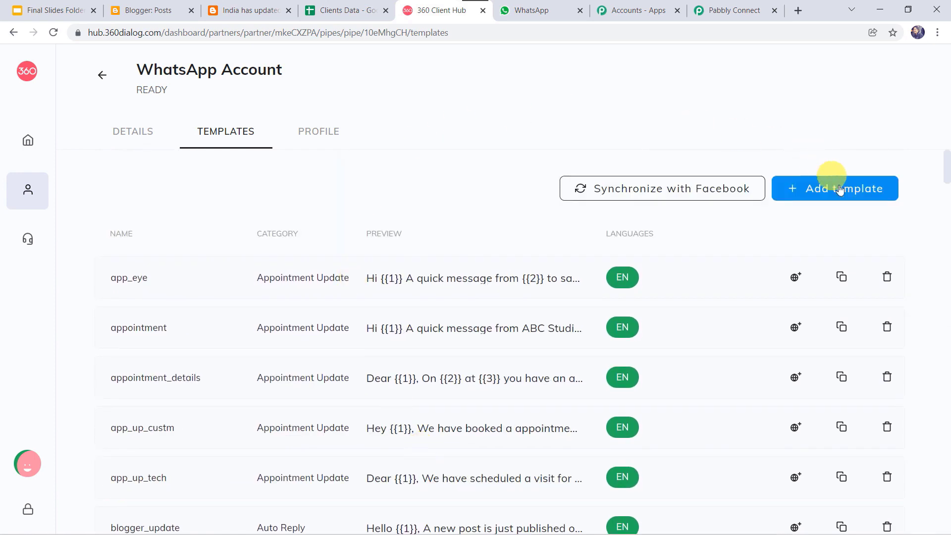
Open a new template form and examine its name, category, language and template type options.
click(836, 188)
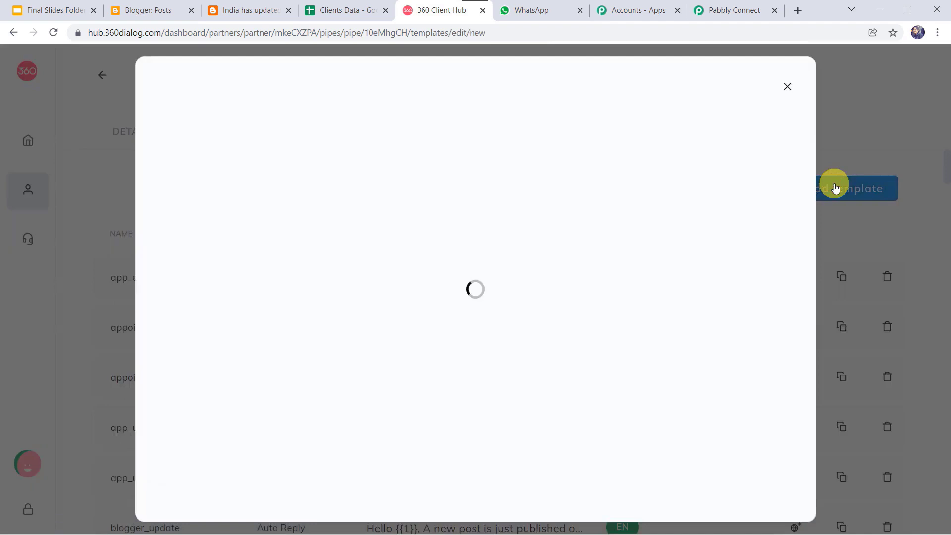
click(292, 167)
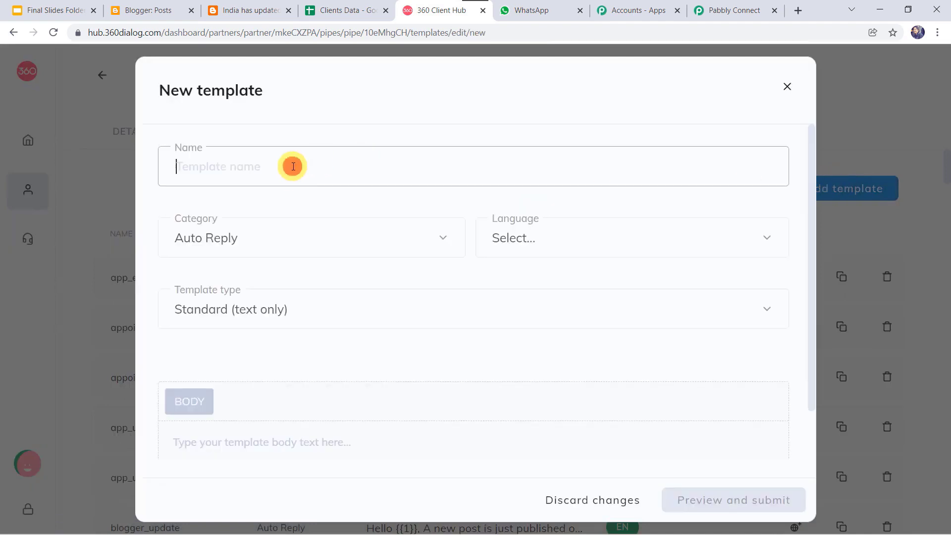
click(271, 243)
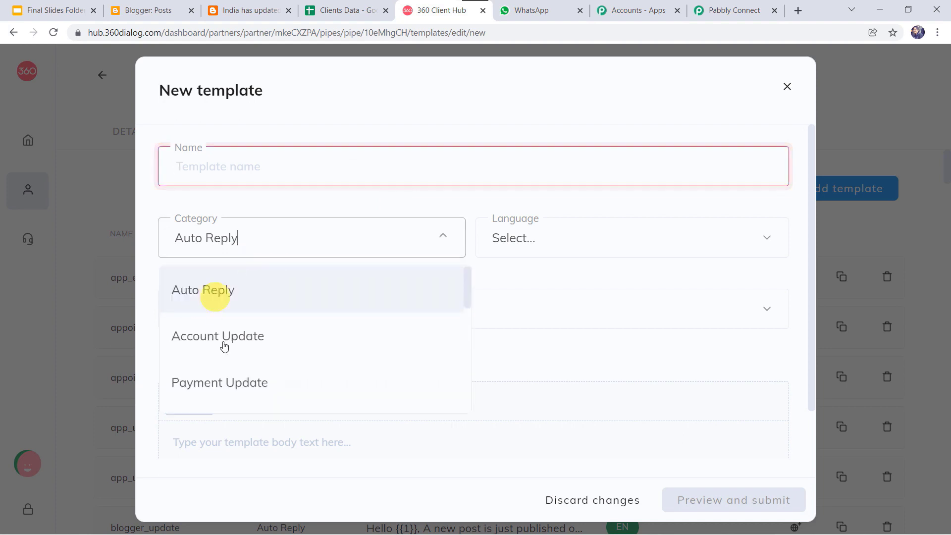
scroll(251, 369, down, 5)
scroll(253, 369, down, 1)
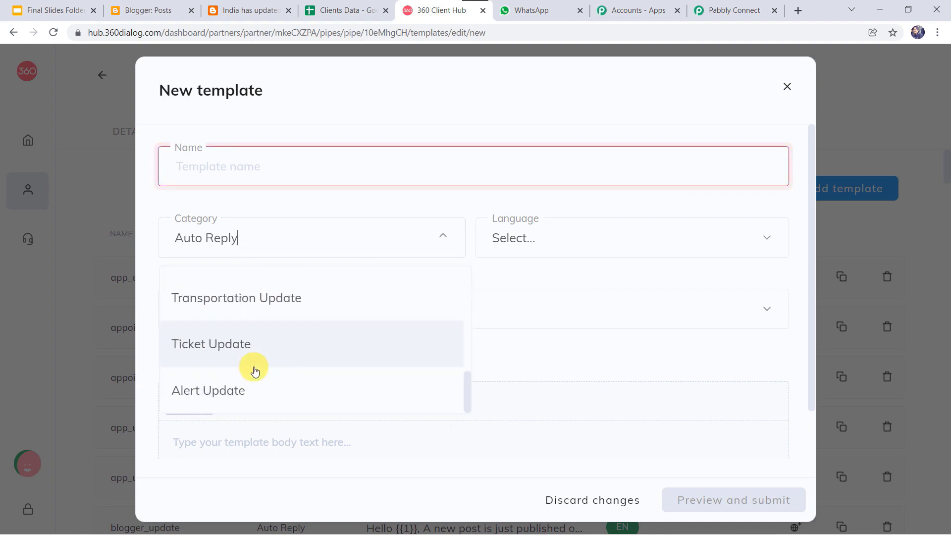
scroll(253, 367, up, 3)
click(345, 225)
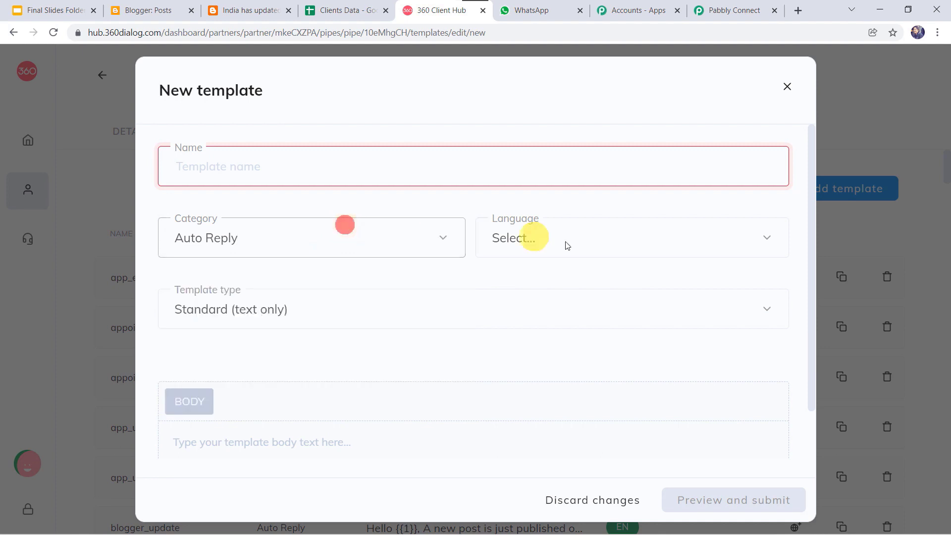
click(572, 242)
click(572, 242)
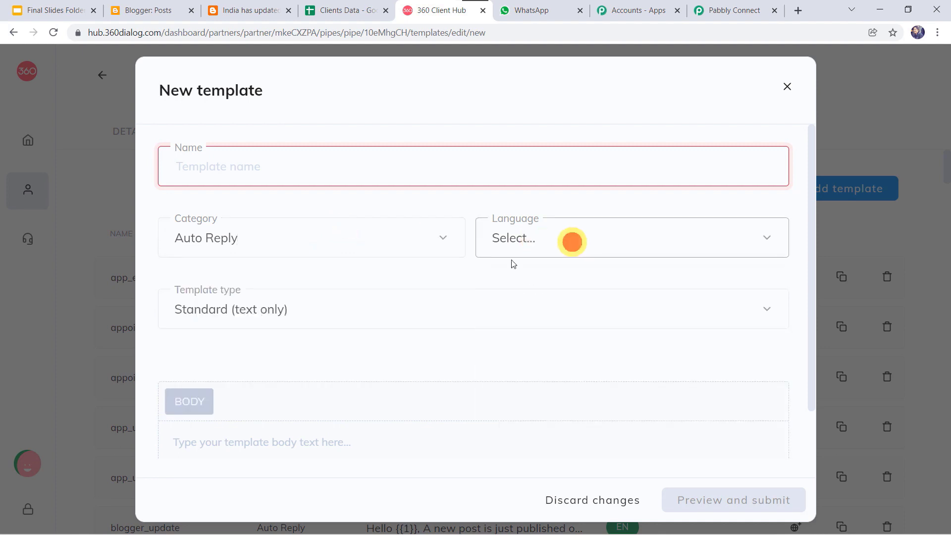
click(309, 319)
click(308, 320)
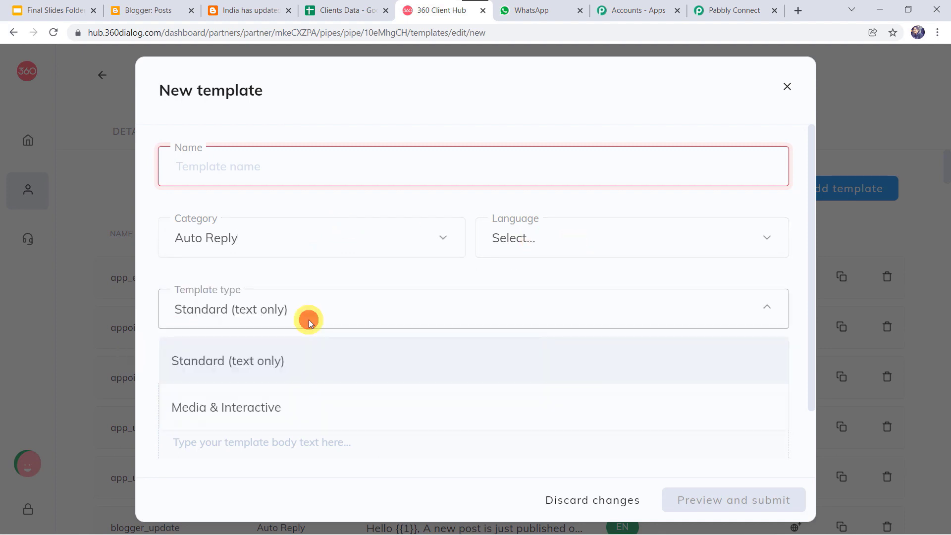
click(308, 320)
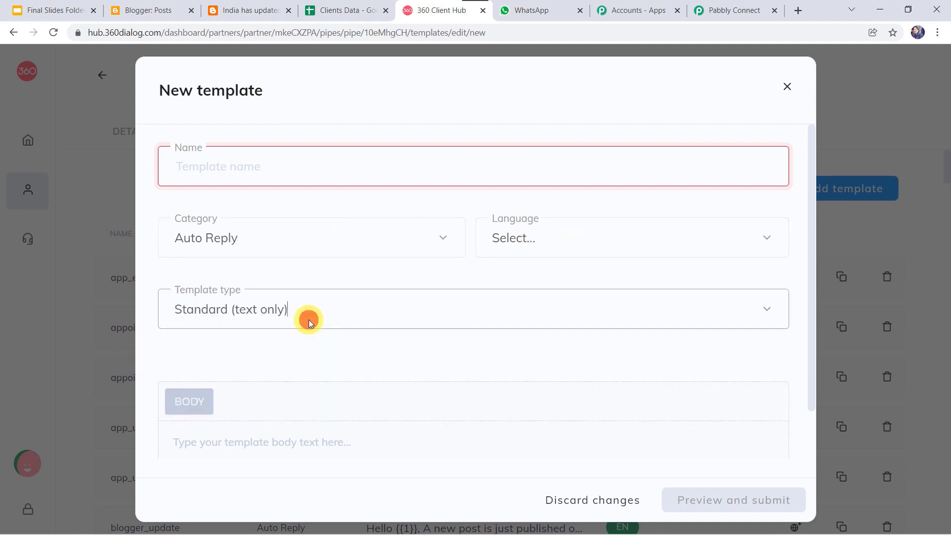
Close the new template form without saving and open the preview of the blogger_update template to examine its message text and variables.
click(283, 451)
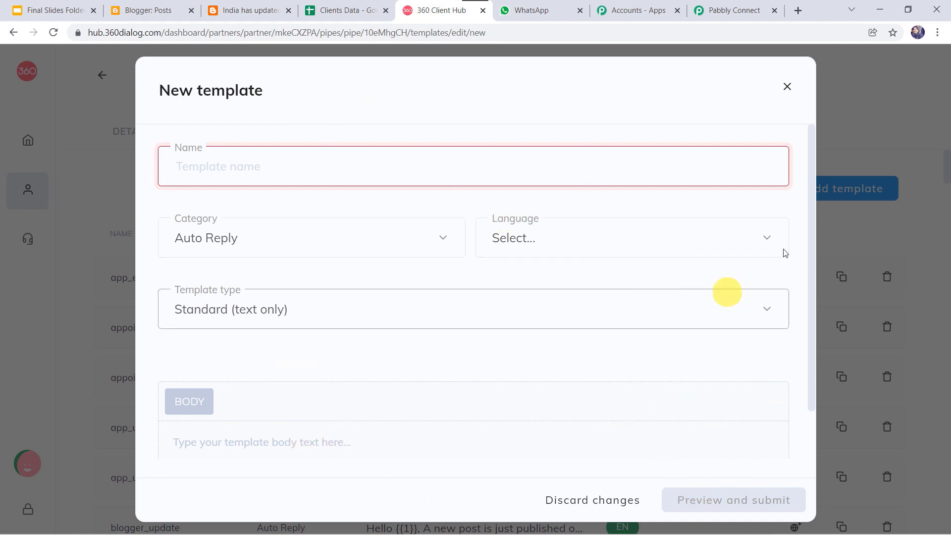
click(788, 88)
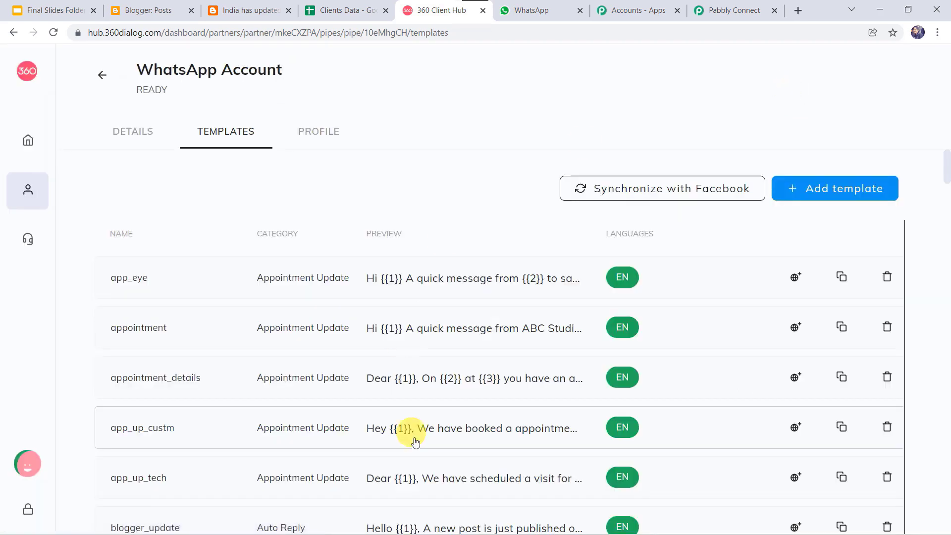
scroll(411, 443, down, 6)
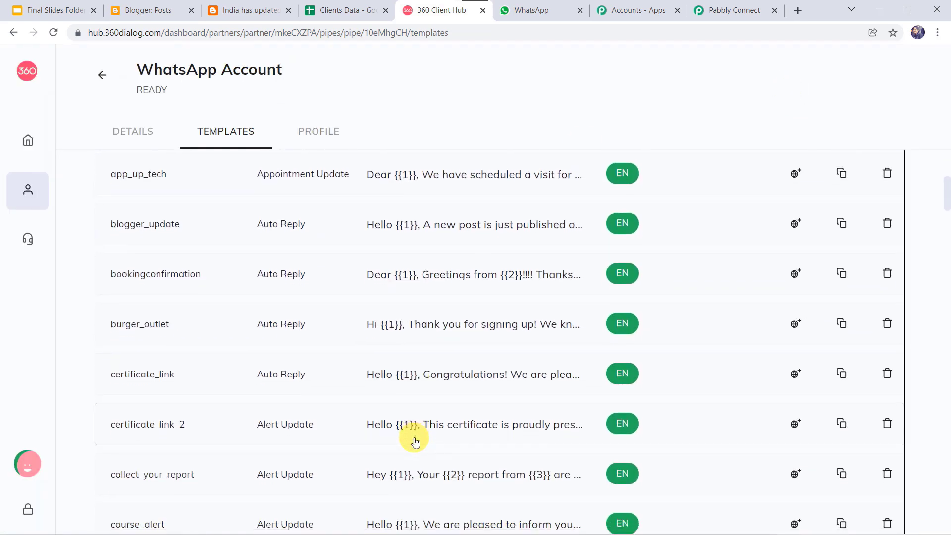
scroll(416, 439, up, 2)
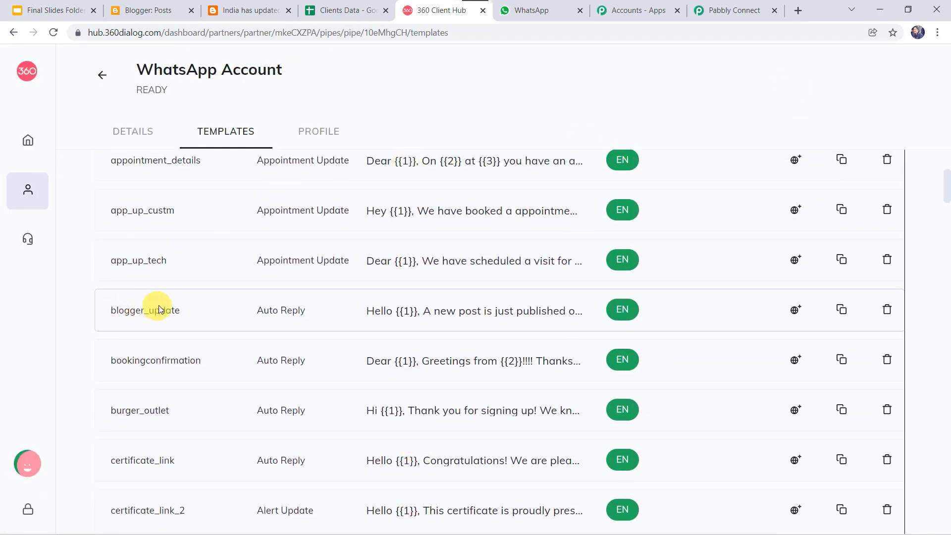
click(429, 316)
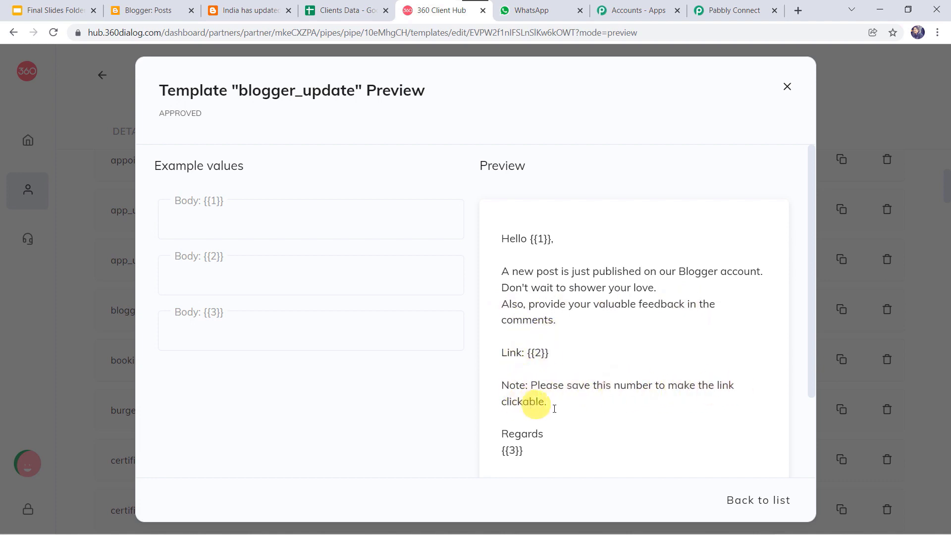
click(512, 452)
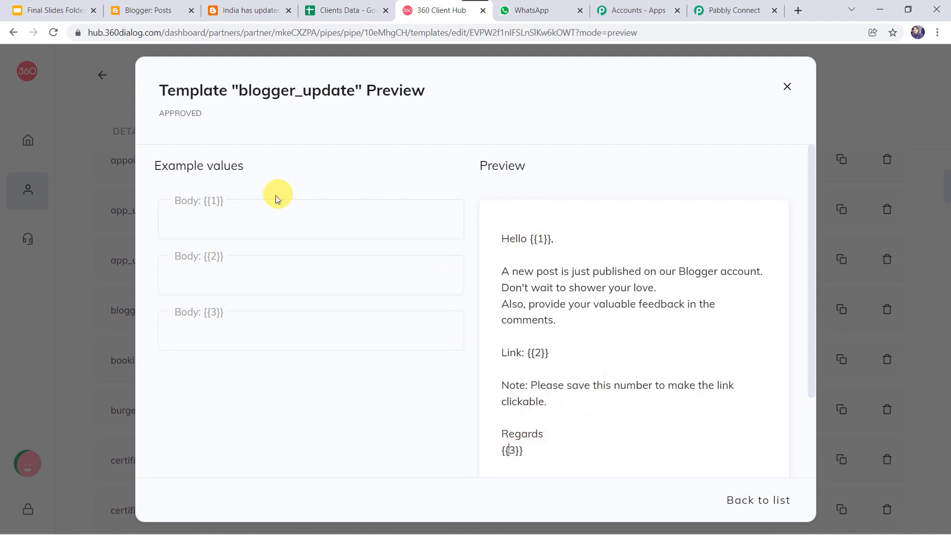
click(256, 217)
text(Shikha)
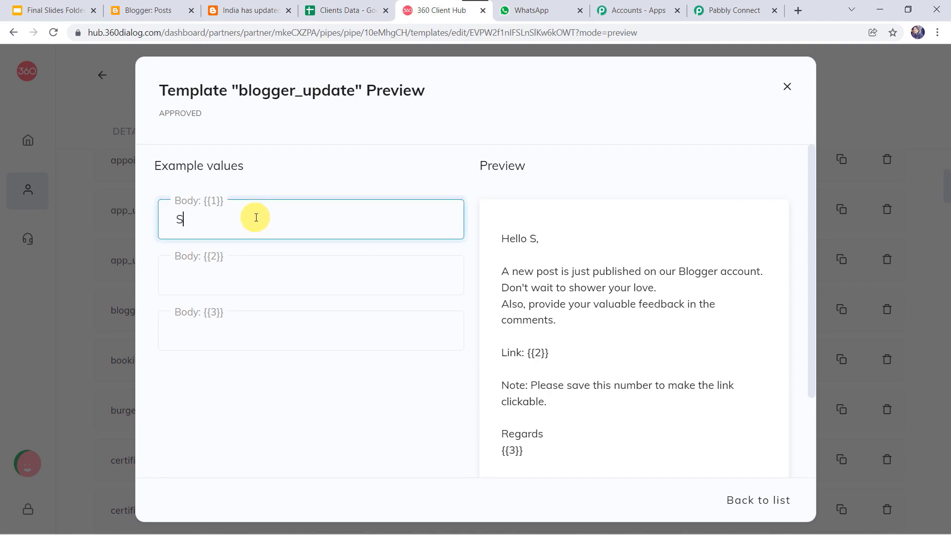
click(241, 269)
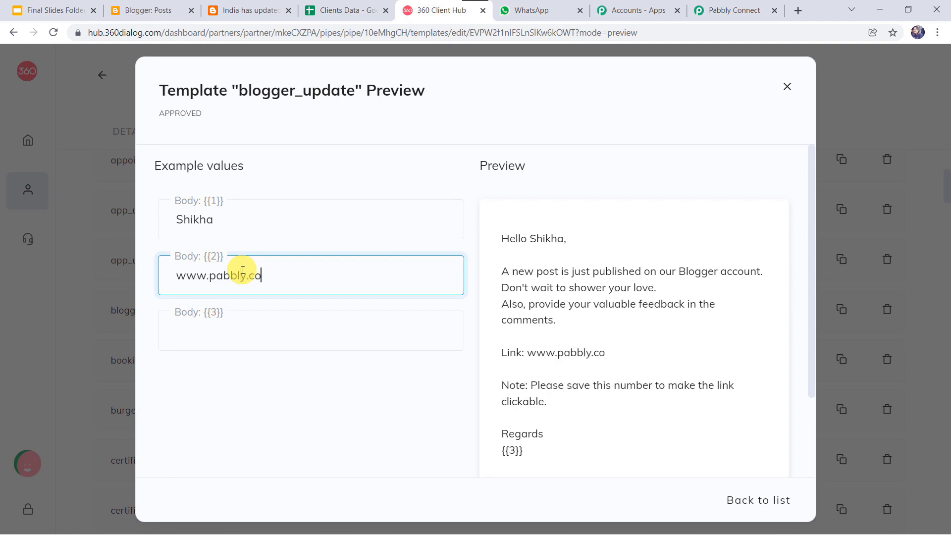
click(234, 337)
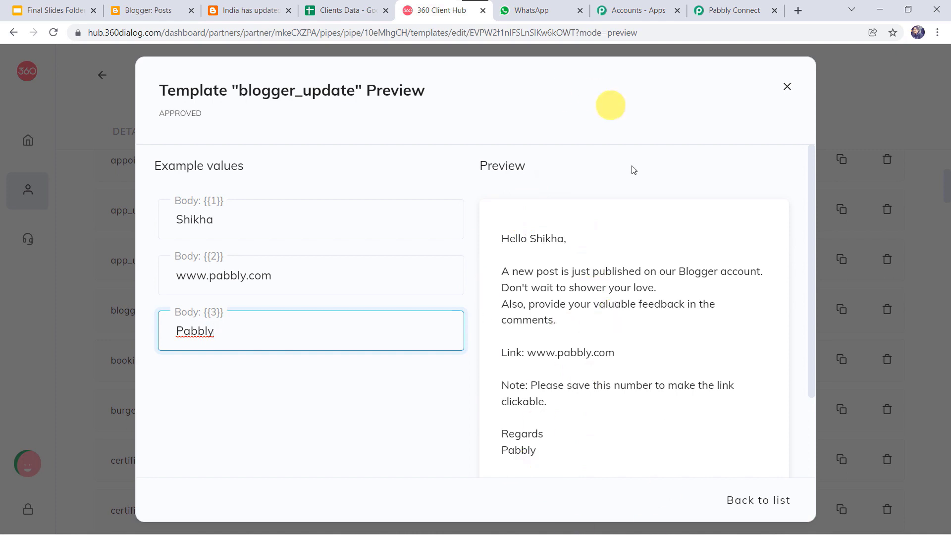
scroll(589, 405, down, 1)
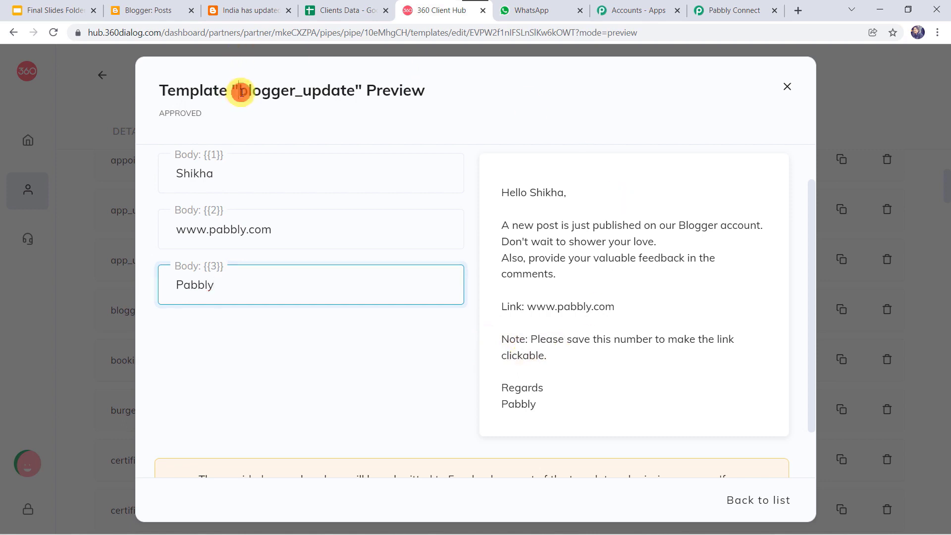
drag(240, 91, 361, 92)
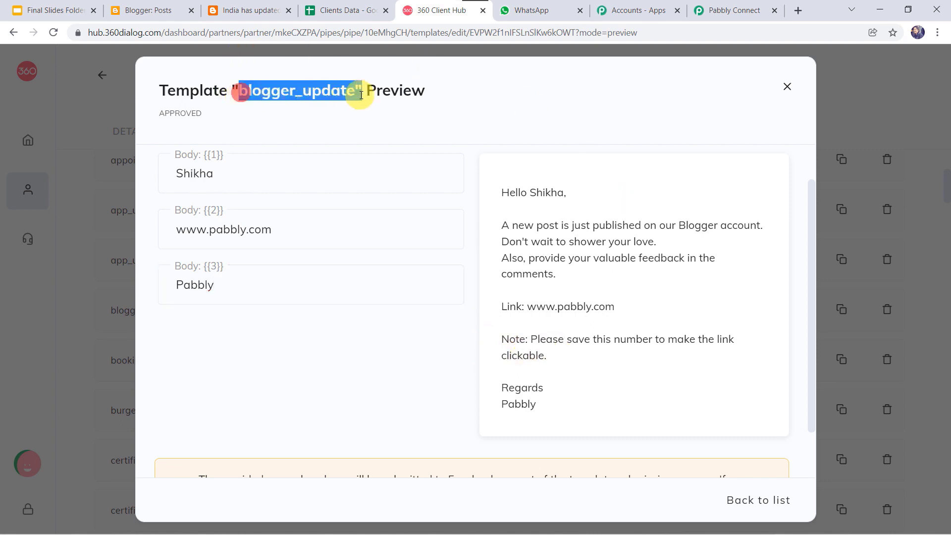
Switch back to Pabbly Connect and set the WhatsApp action's Template to blogger_update (en).
click(728, 10)
click(472, 214)
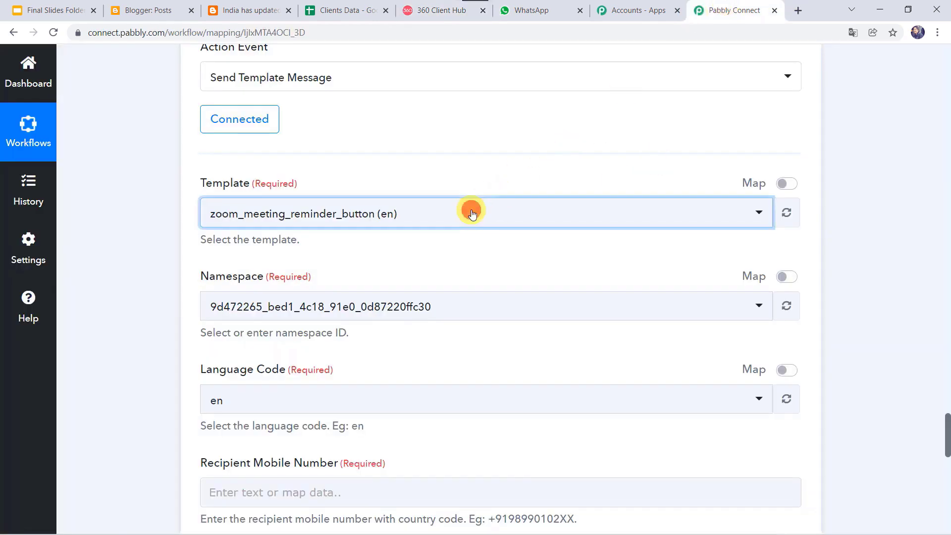
text(blo)
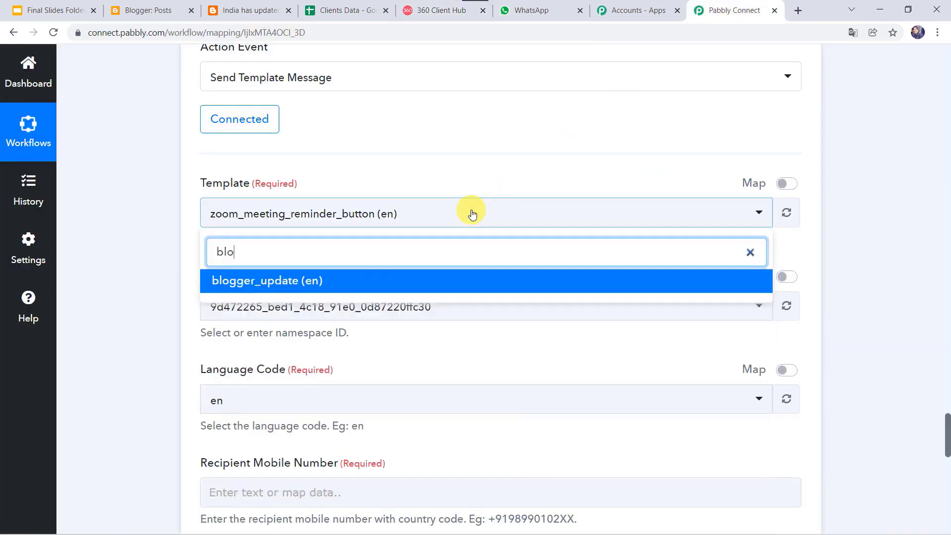
click(241, 281)
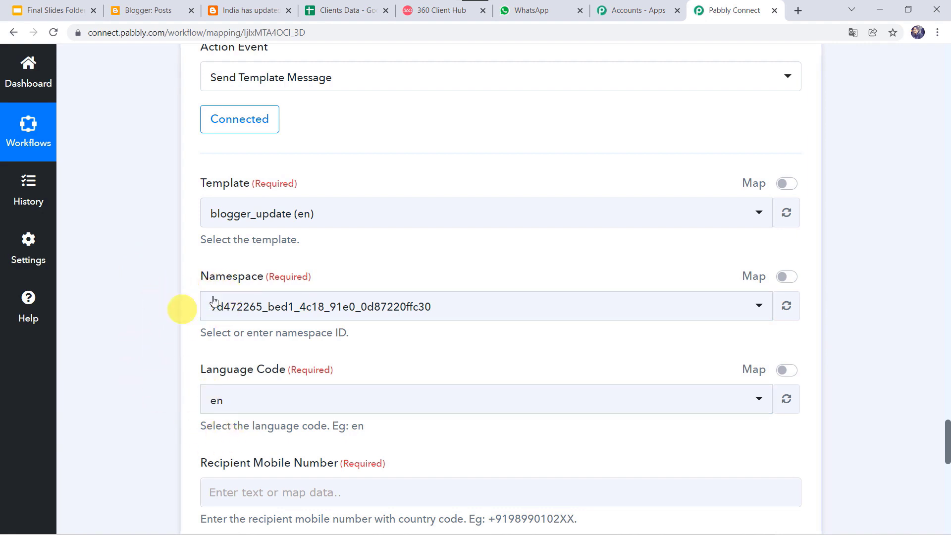
Check the Recipient Mobile Number requirements and review the Iterator step's response for the client's mobile number.
scroll(177, 391, down, 5)
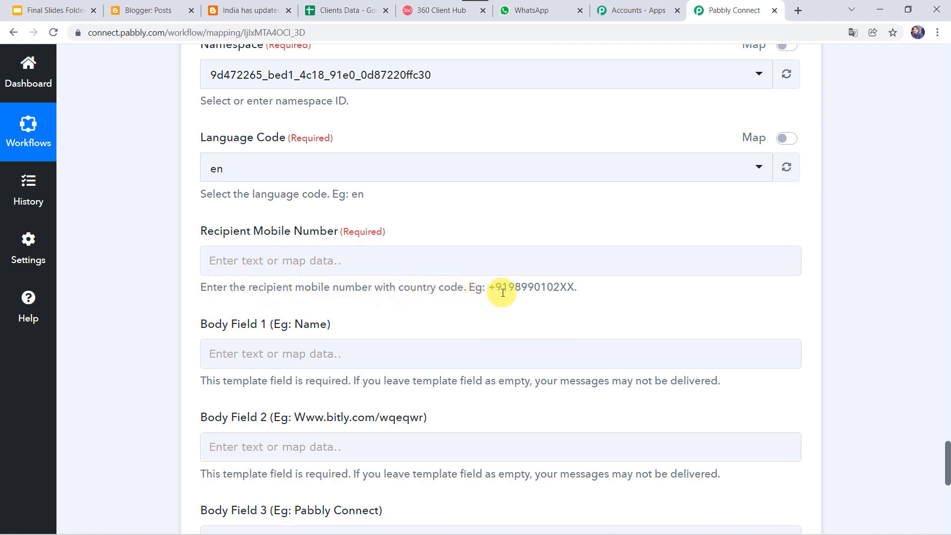
click(317, 267)
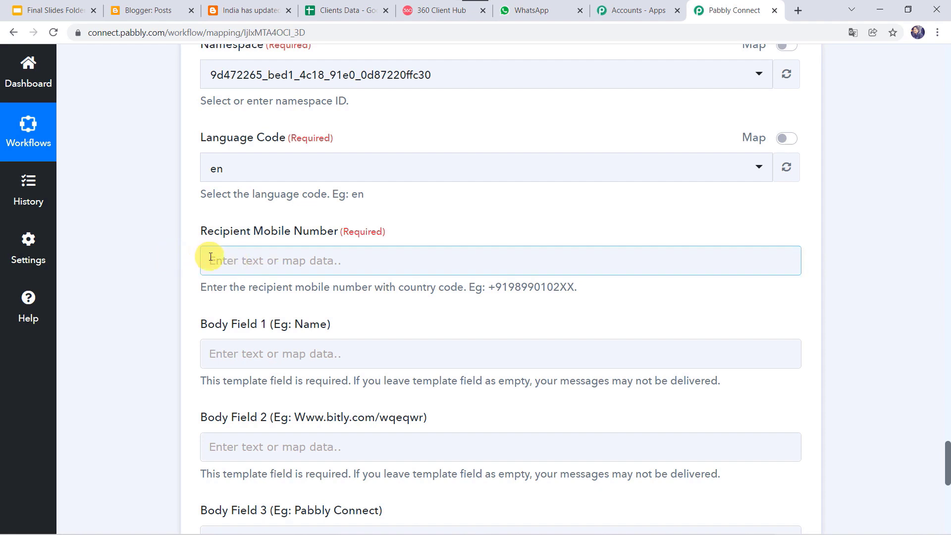
click(194, 255)
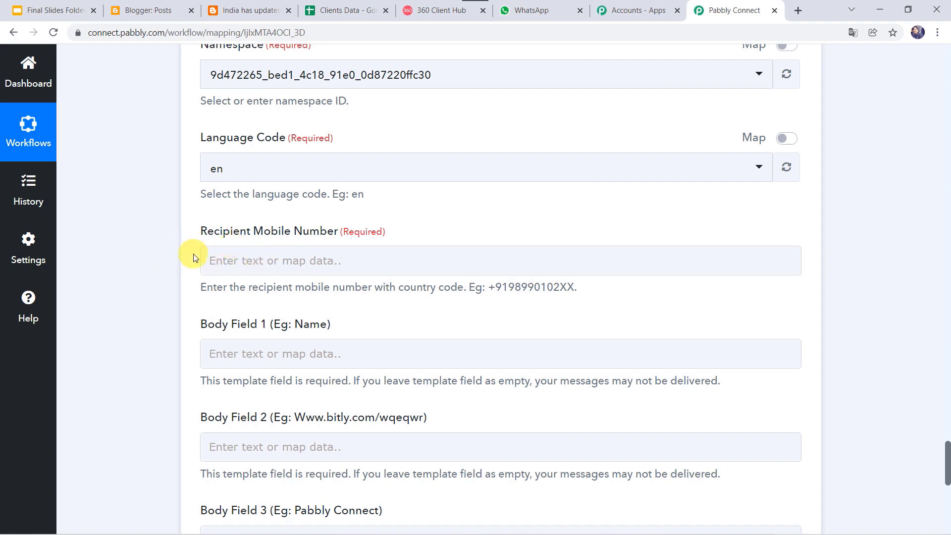
scroll(109, 166, up, 15)
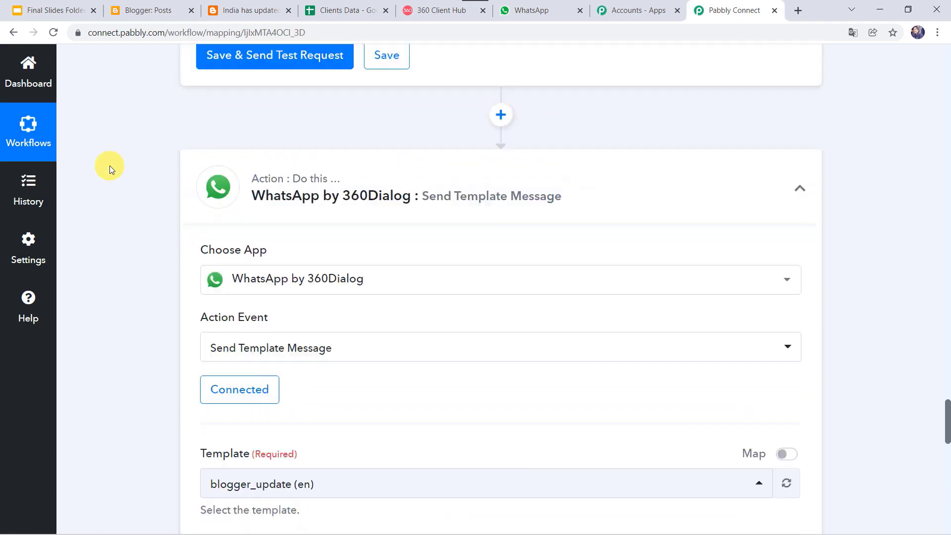
scroll(109, 165, up, 15)
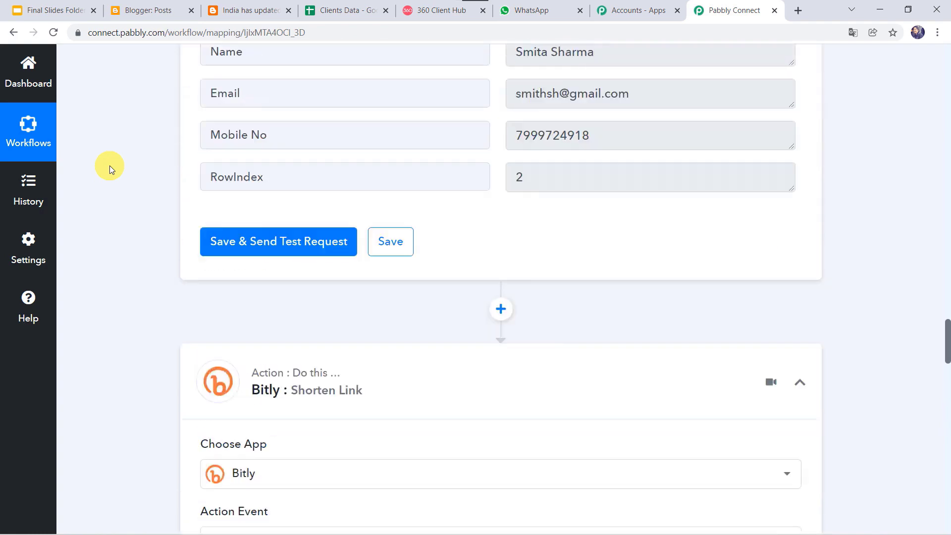
scroll(109, 166, up, 2)
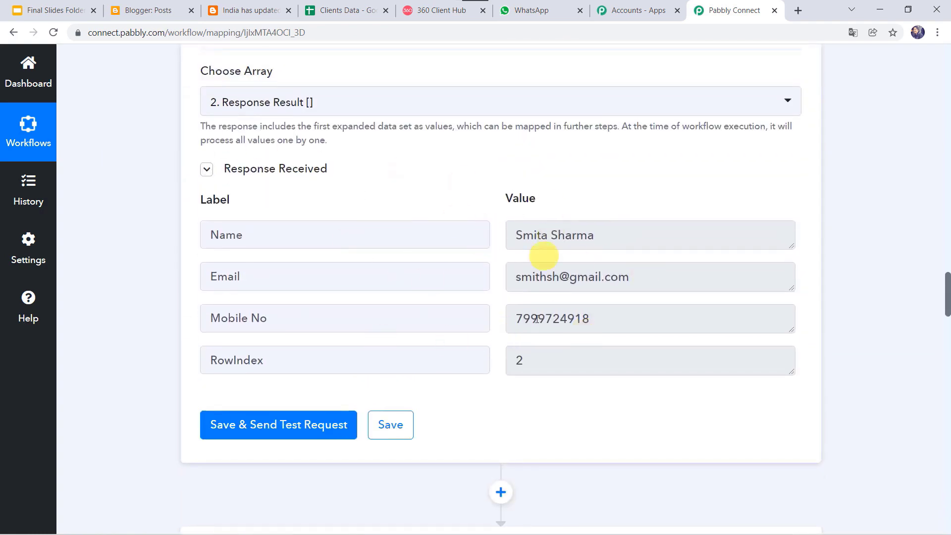
scroll(117, 322, down, 20)
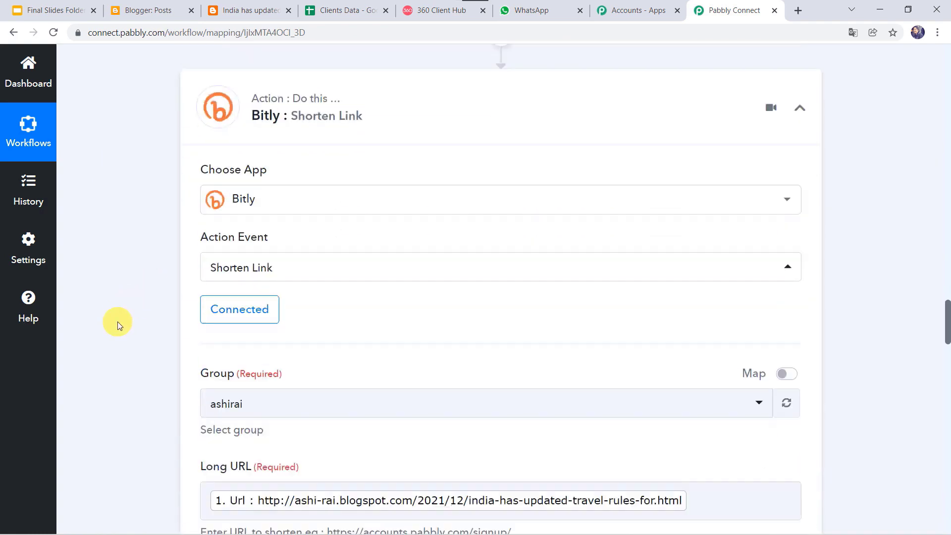
scroll(118, 322, down, 6)
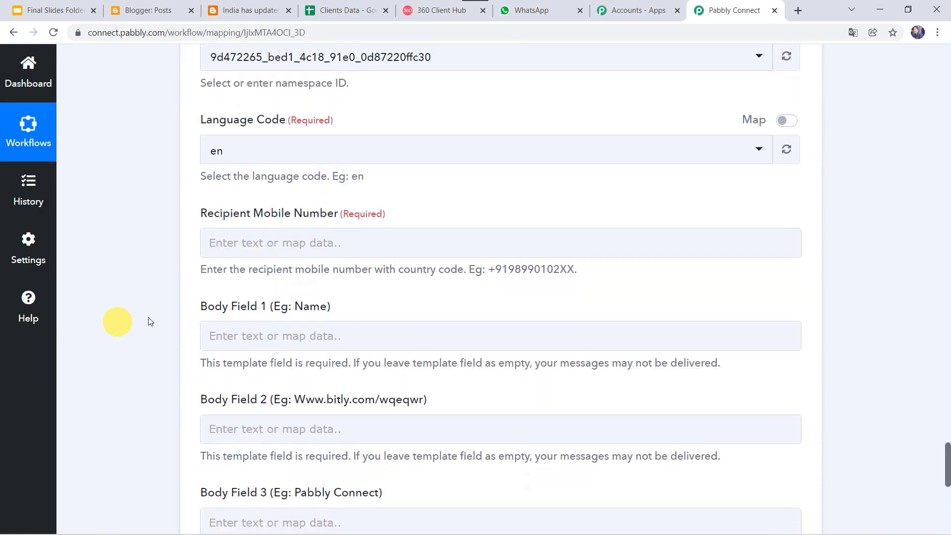
Map Recipient Mobile Number to the Iterator's Mobile No, with the country code +91 in front of it.
click(232, 254)
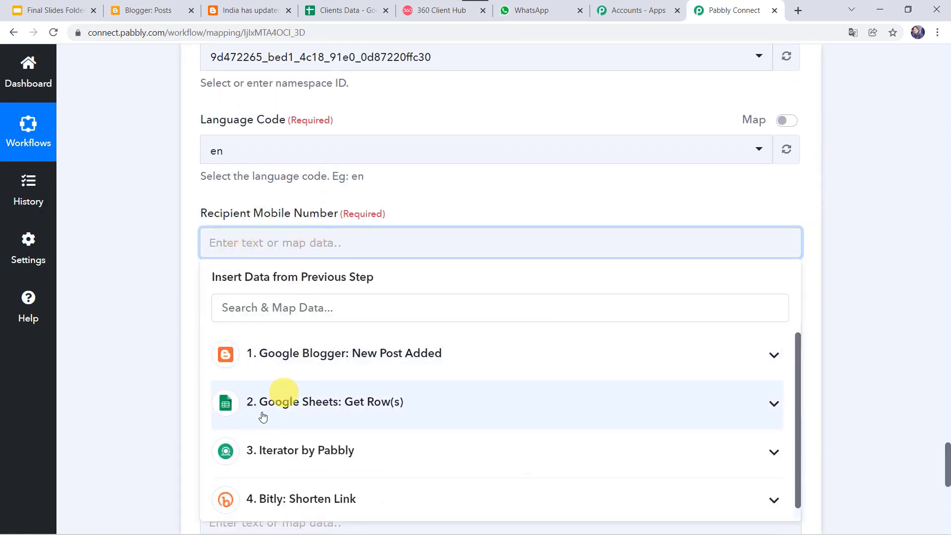
click(308, 436)
scroll(123, 386, down, 3)
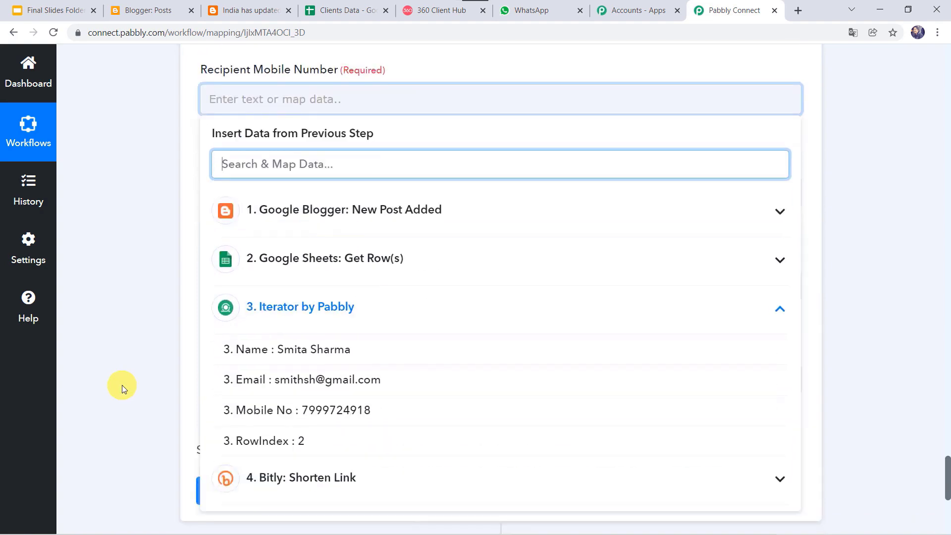
click(344, 415)
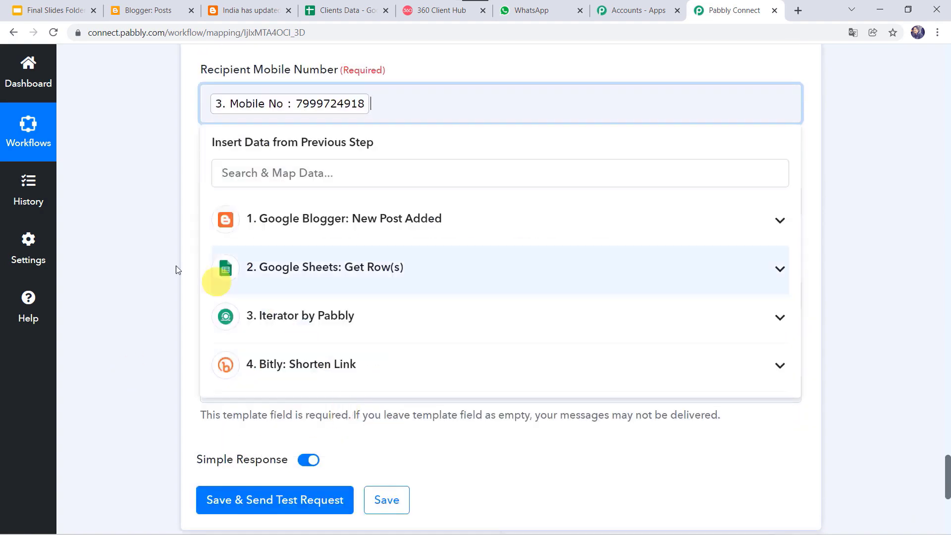
click(152, 262)
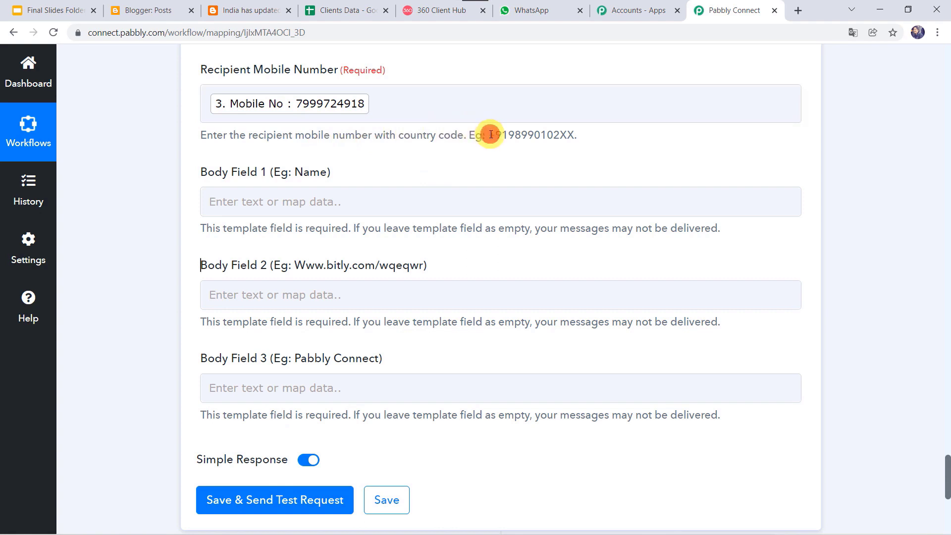
drag(497, 135, 505, 136)
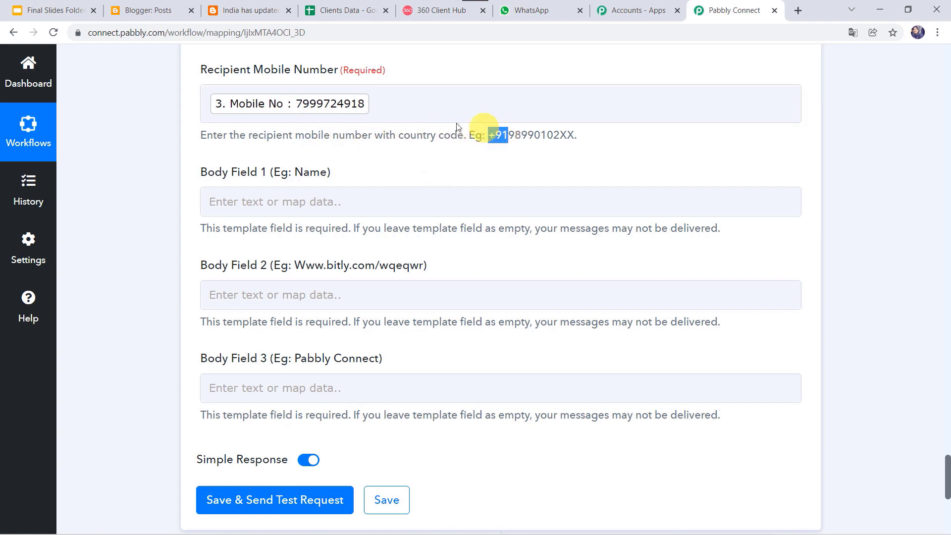
click(209, 104)
text(+91)
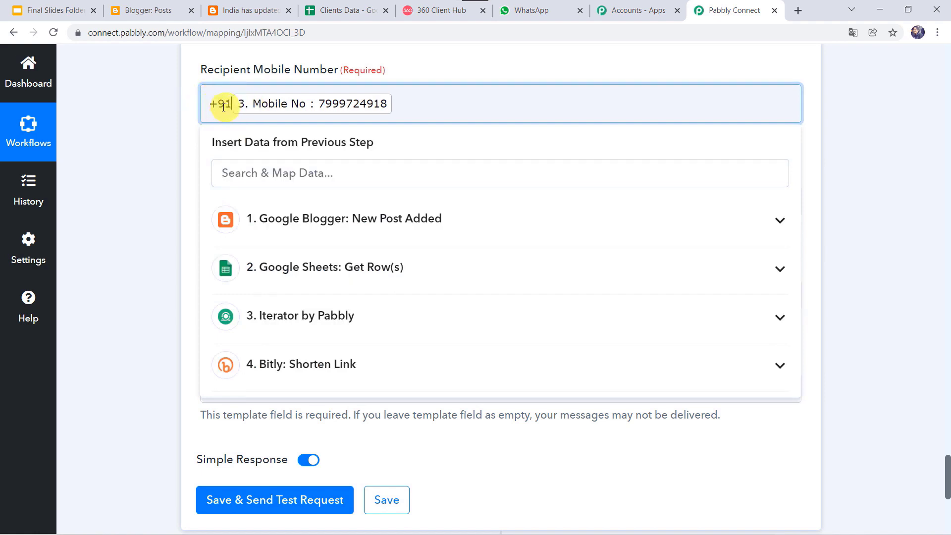
click(137, 177)
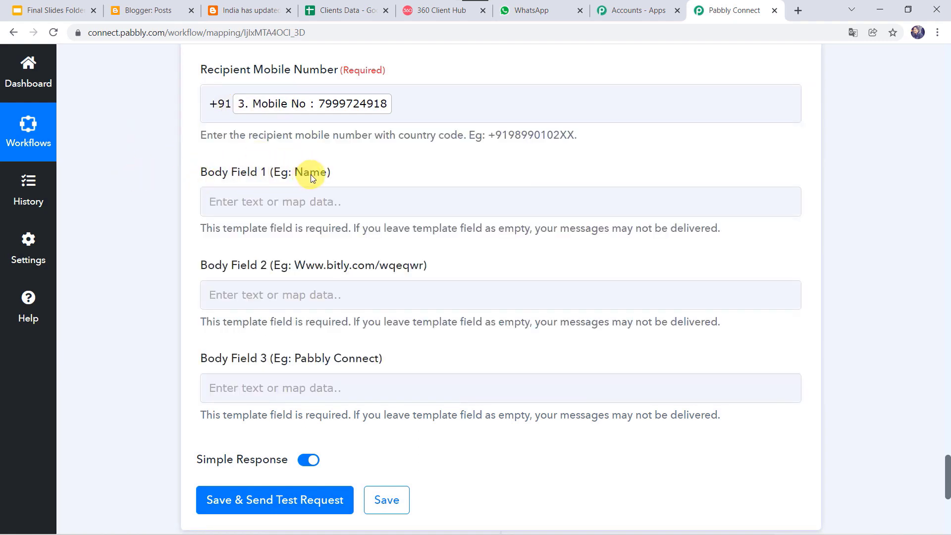
Map Body Field 1 to the Name value from the Iterator by Pabbly step.
click(245, 212)
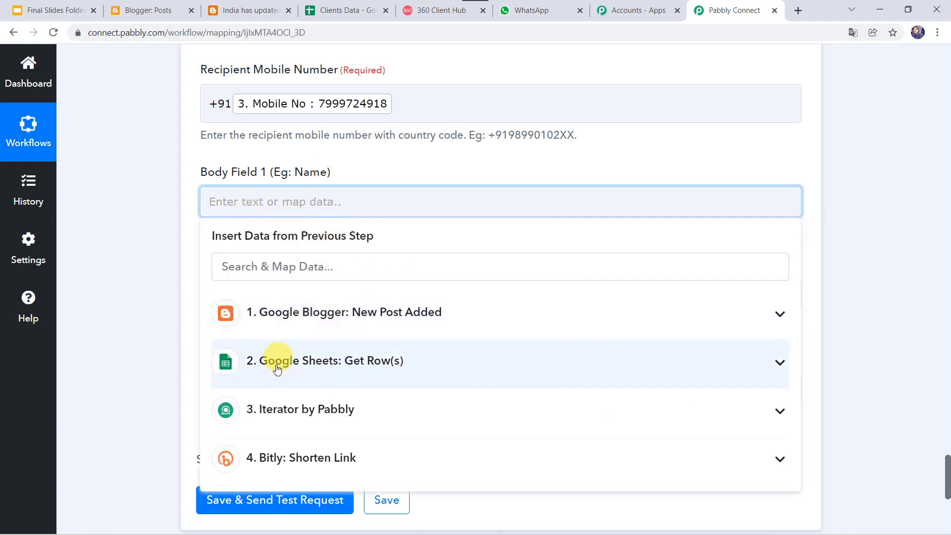
click(266, 407)
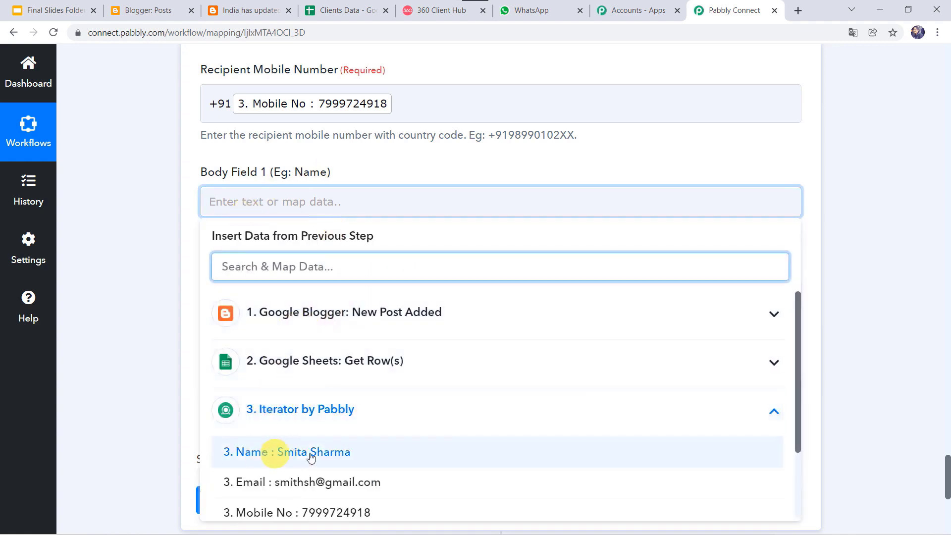
click(327, 455)
click(155, 303)
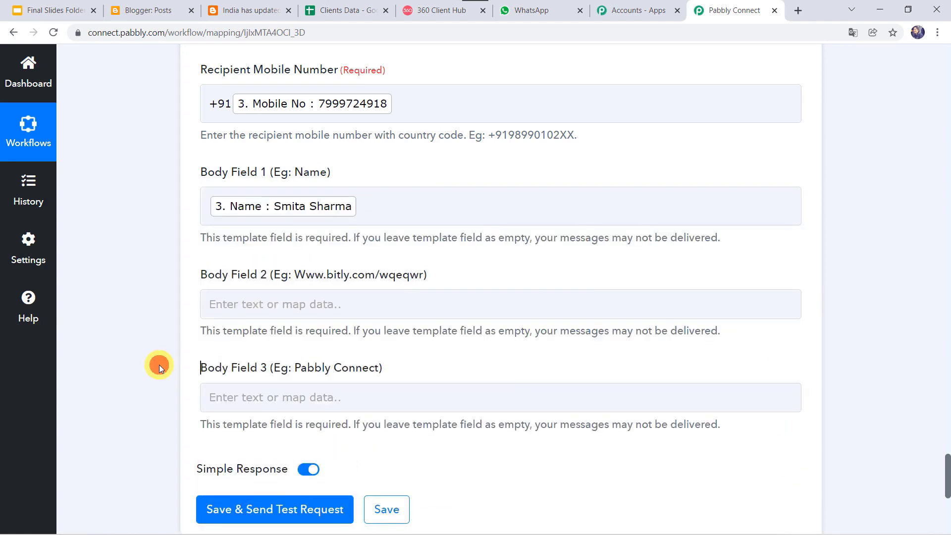
Map Body Field 2 to the Link value from the Bitly Shorten Link step.
scroll(215, 191, down, 2)
click(221, 217)
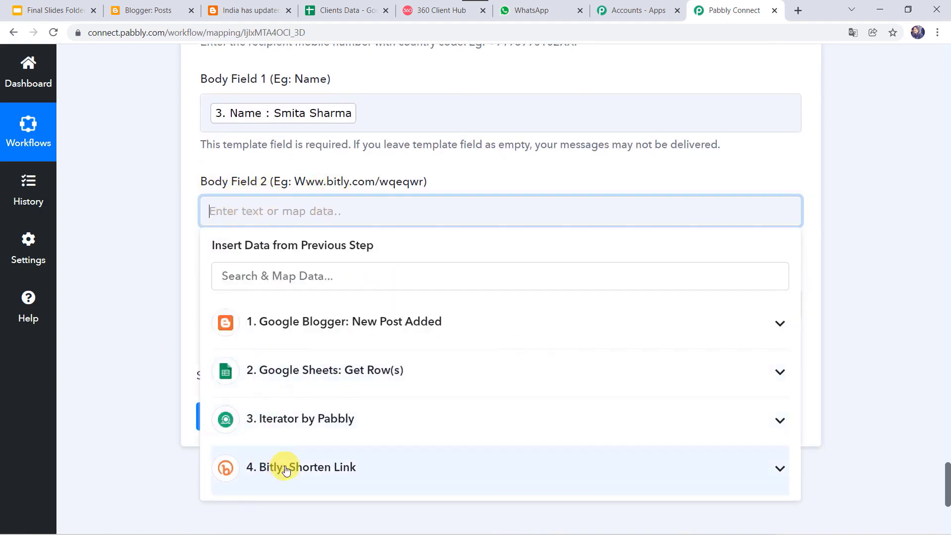
click(285, 468)
scroll(180, 459, down, 3)
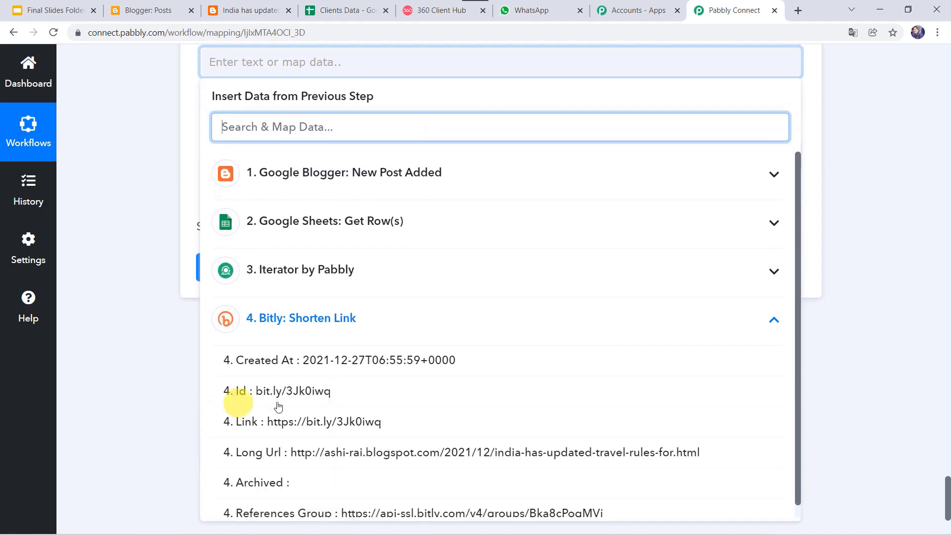
click(285, 434)
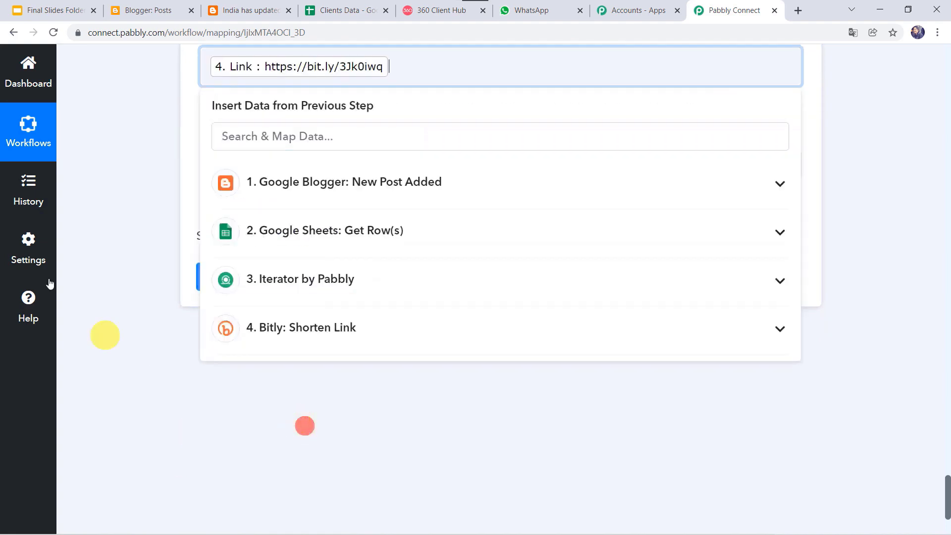
Set Body Field 3 to "Pabbly Team", then save the WhatsApp by 360Dialog step and send its test request.
click(120, 219)
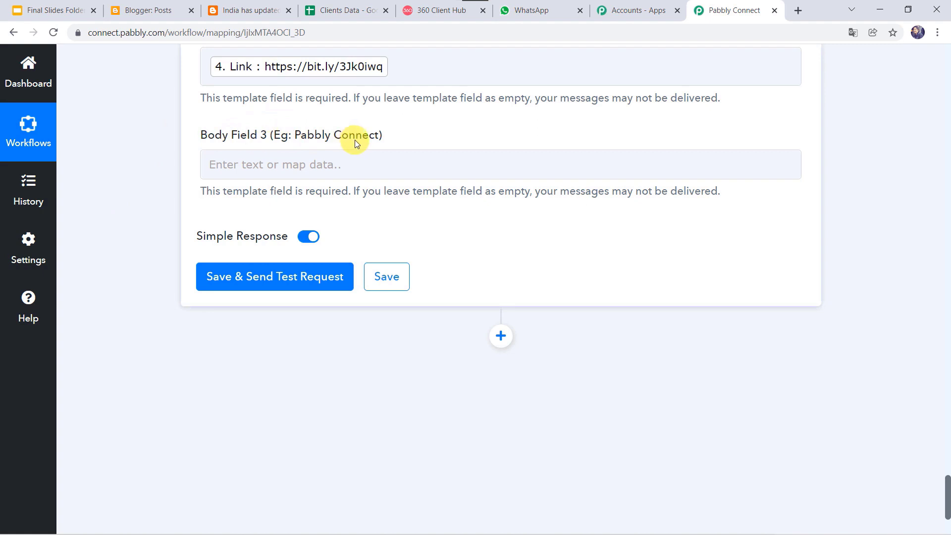
click(269, 164)
text(Pabbly Team)
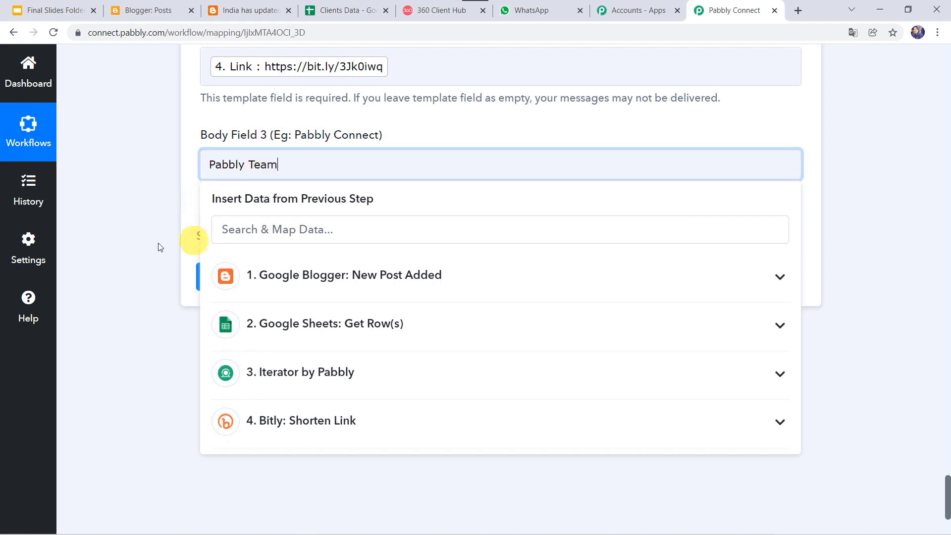
click(142, 245)
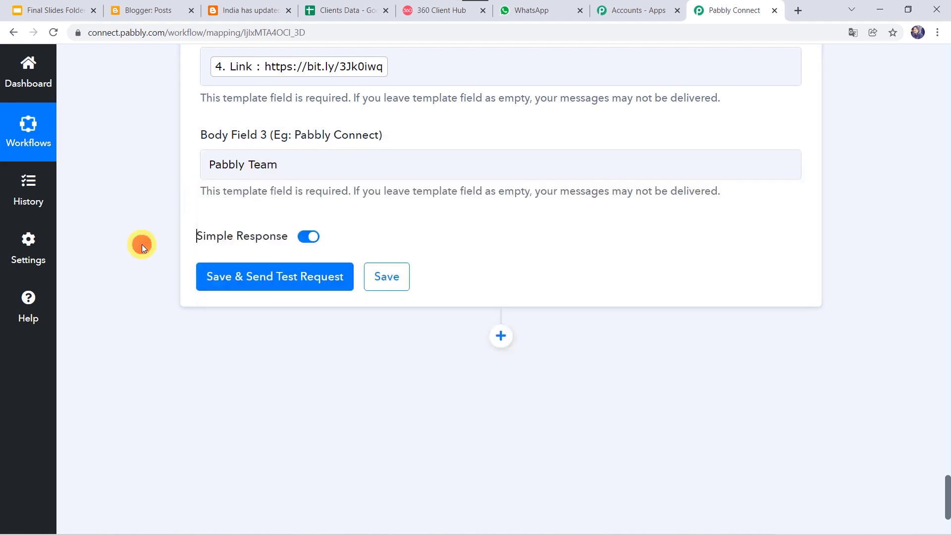
click(254, 278)
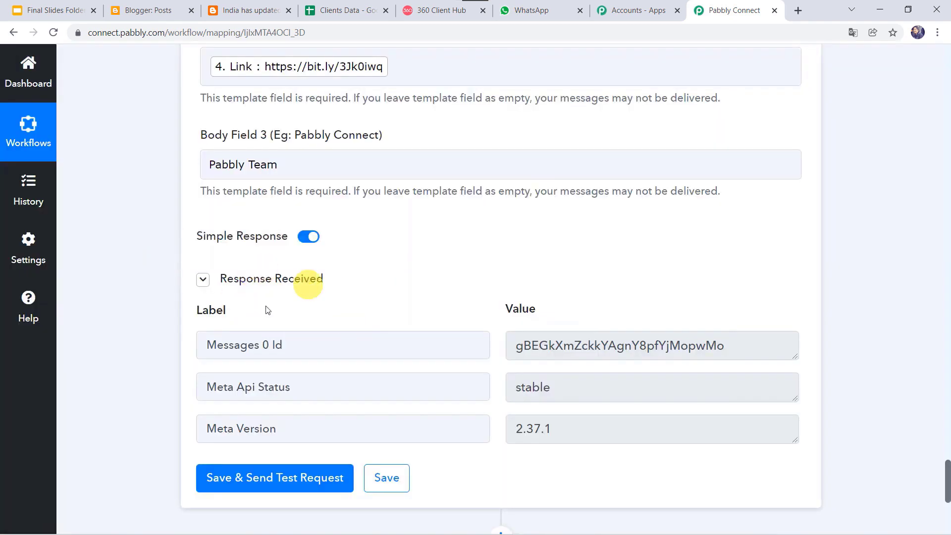
mouse_move(312, 285)
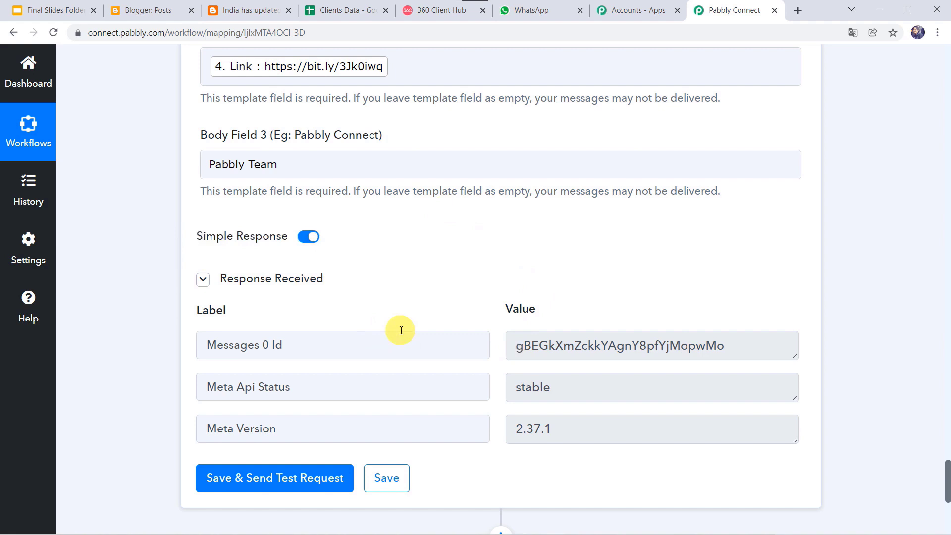
Switch to WhatsApp, check the client name and sender signature in the test message, and open its shortened link.
click(534, 14)
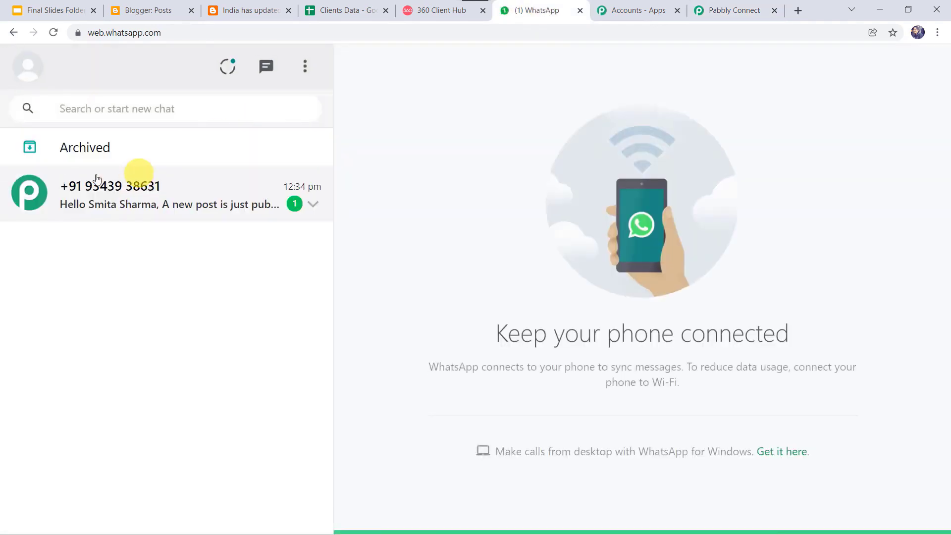
click(143, 207)
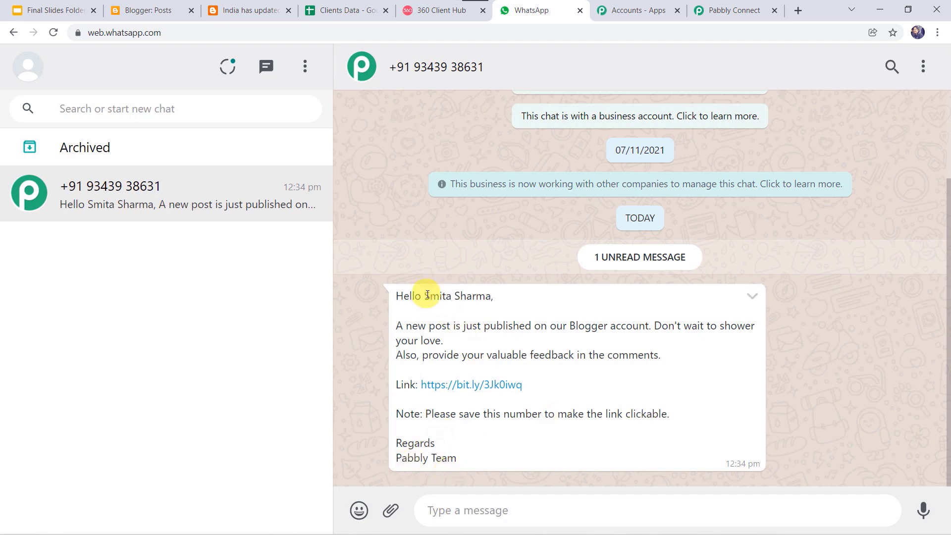
drag(425, 296, 513, 293)
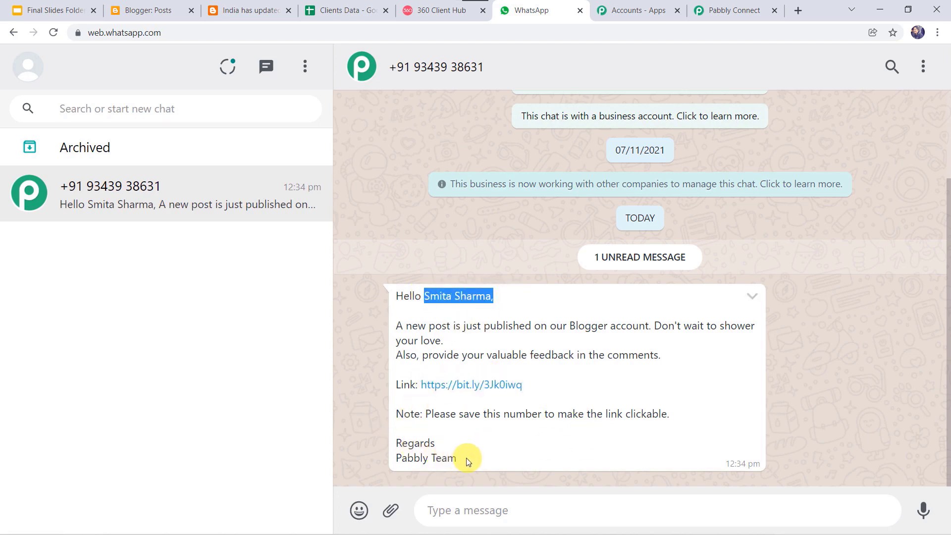
drag(460, 458, 372, 458)
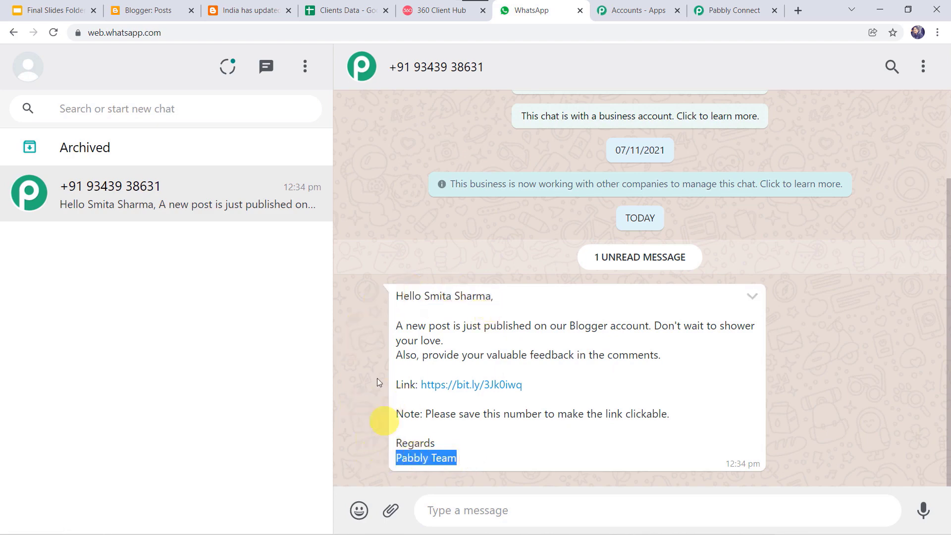
click(439, 387)
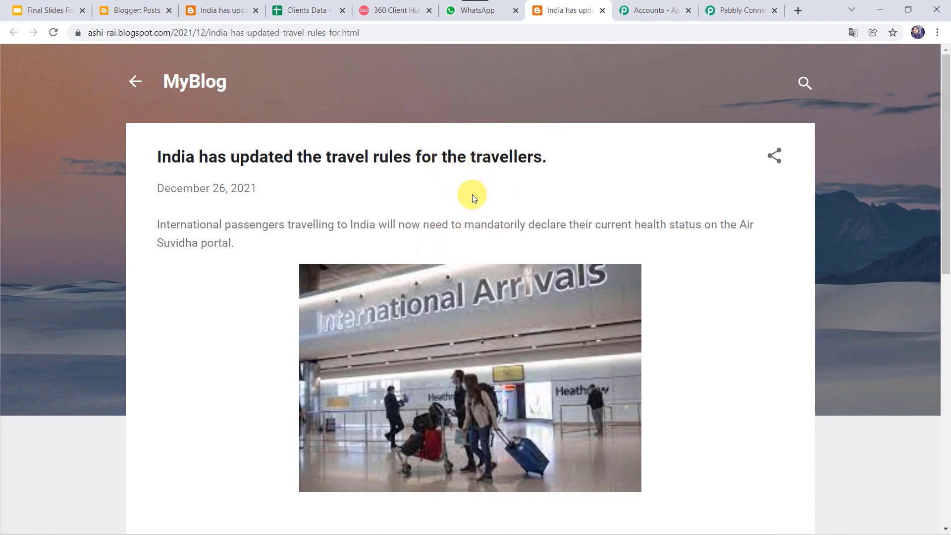
Return to Pabbly Connect and save the WhatsApp by 360Dialog step.
click(737, 10)
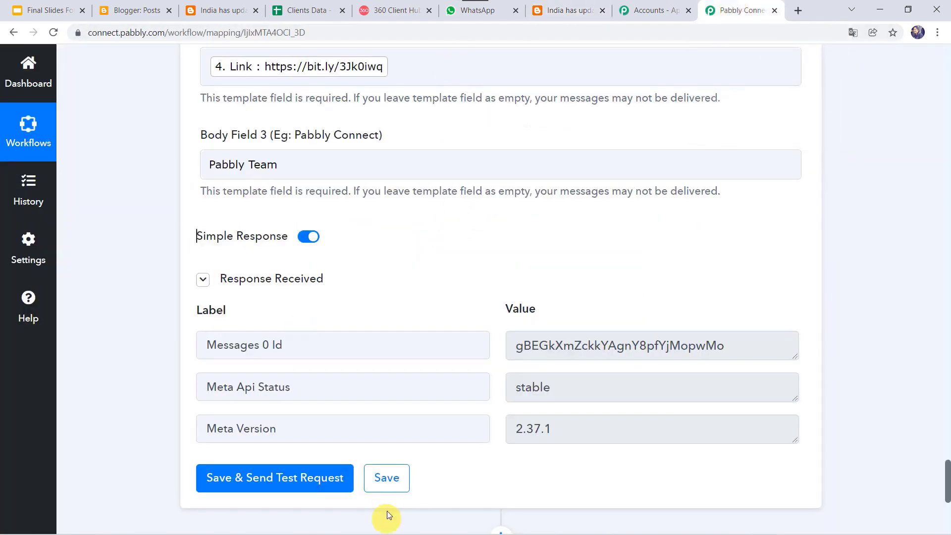
click(392, 479)
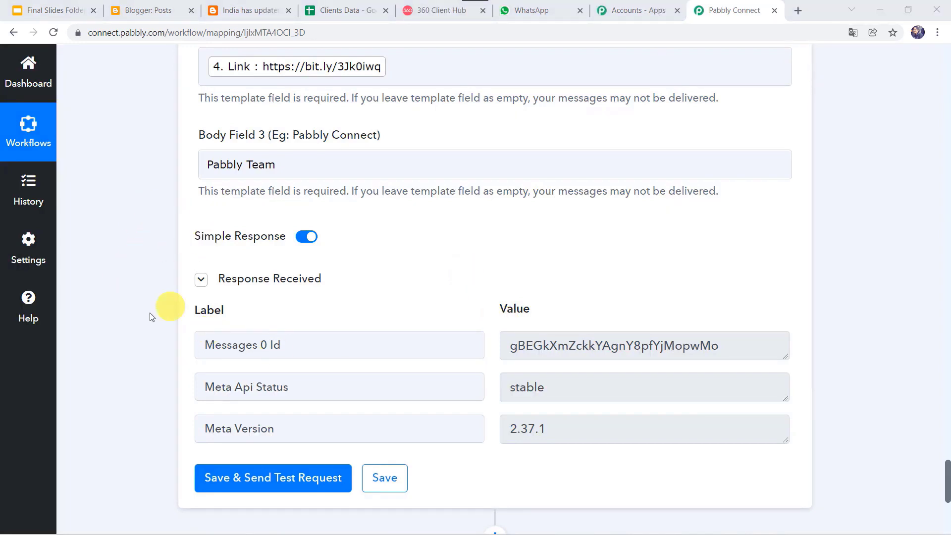
In Blogger, create a post titled "National Energy Conservation Day 2021" with a paragraph about December 14 and India's contribution to energy conservation.
click(151, 14)
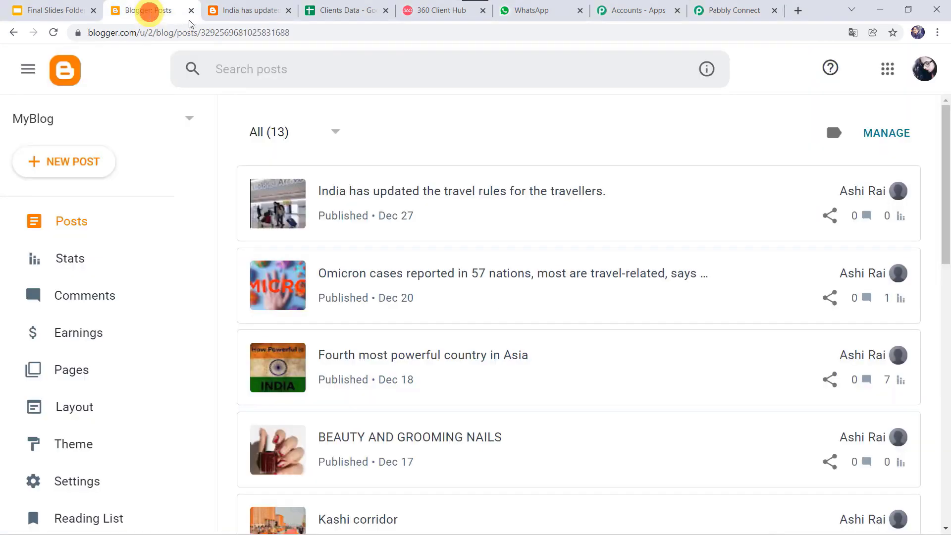
click(65, 163)
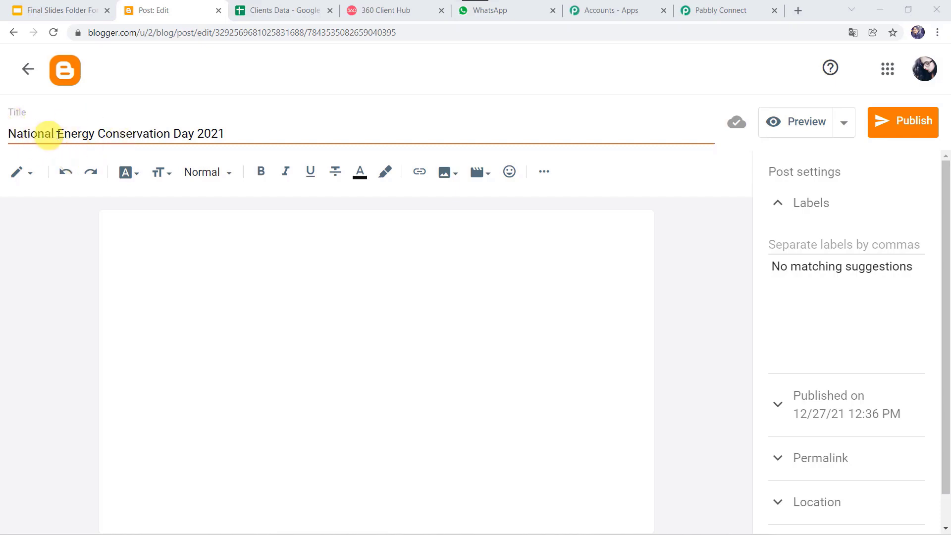
click(167, 226)
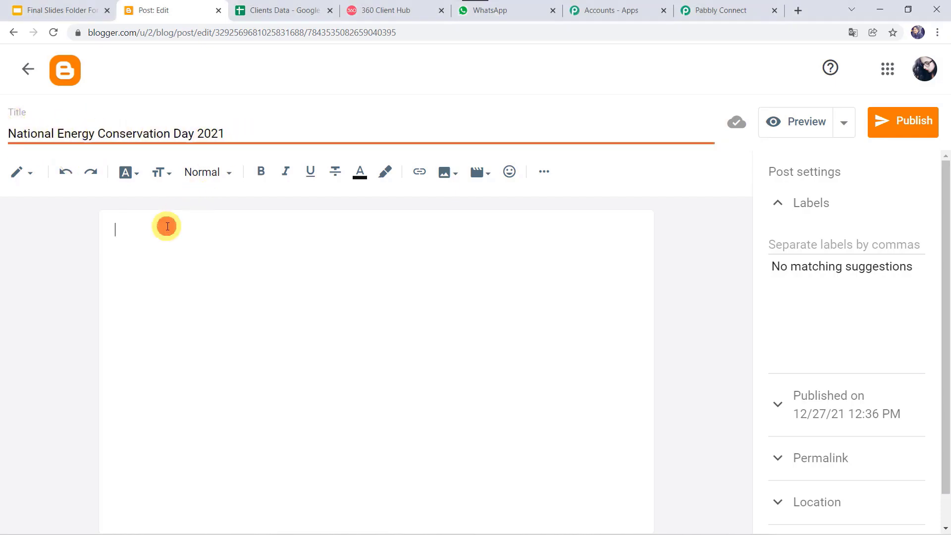
text(December 14 is celebrated as the National Energy Conservation Day to shine light upon India’s contribution to energy conservation and steps taken towards becoming an energy-efficient country.)
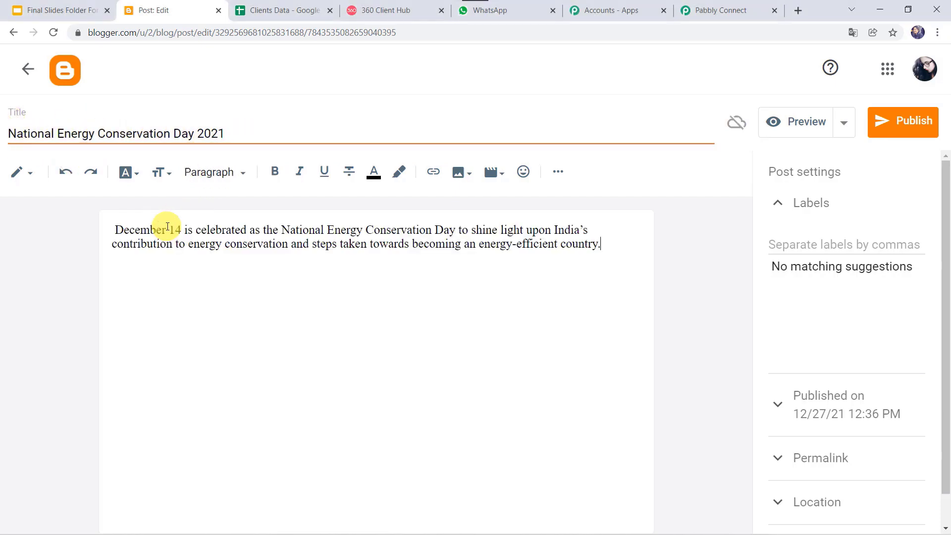
click(115, 227)
key(BackSpace)
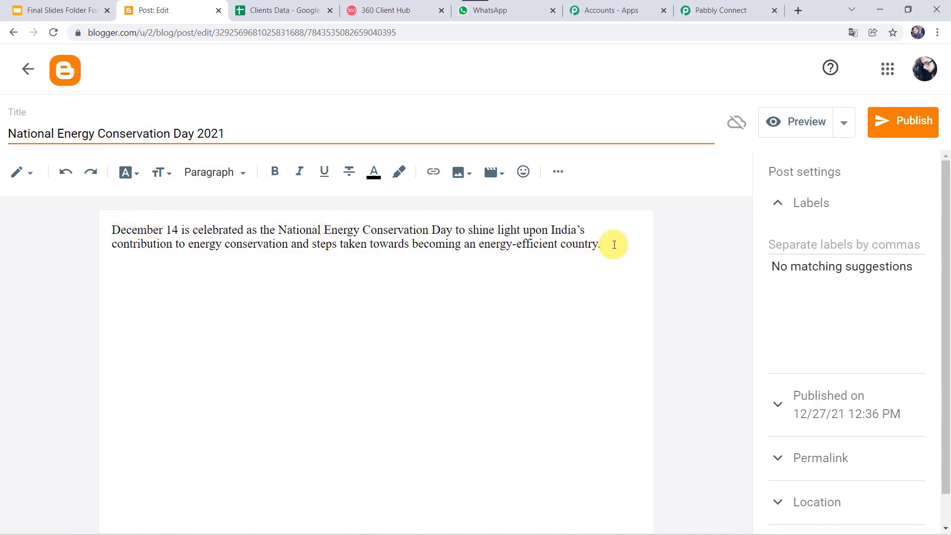
Upload national-energy-conservation-day.jpg from the computer into the post and publish the post.
click(460, 173)
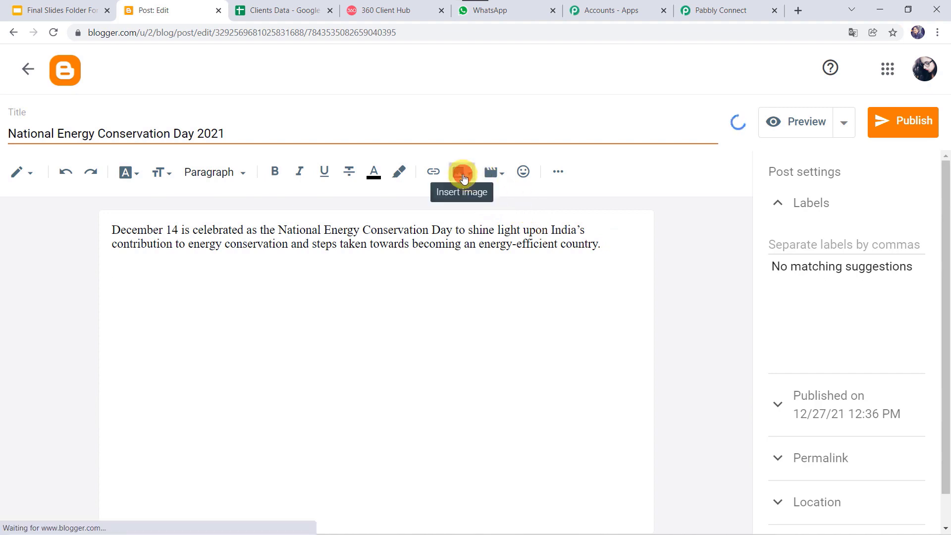
click(509, 212)
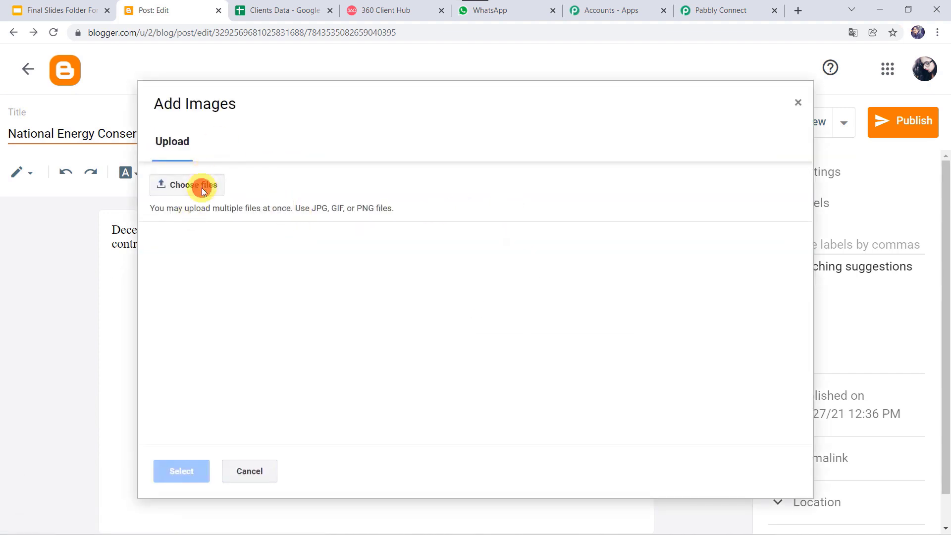
click(202, 191)
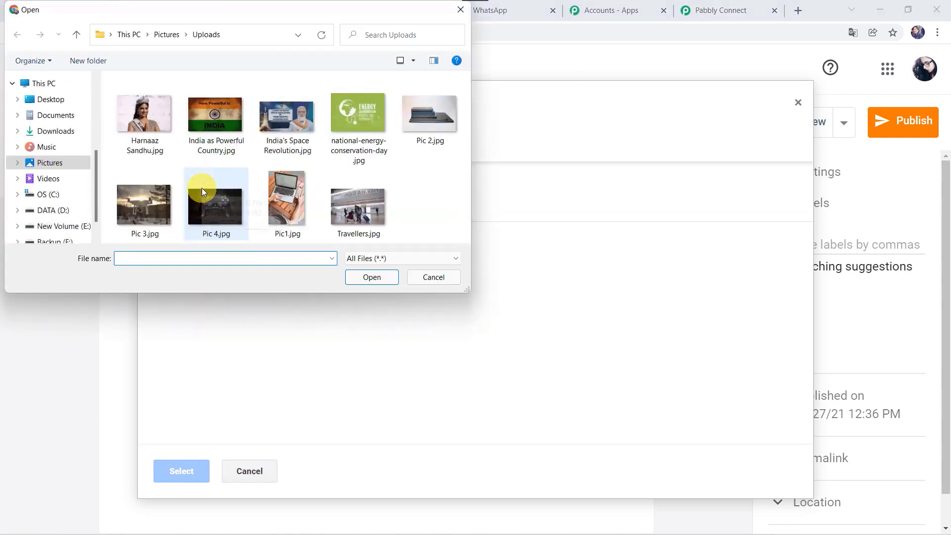
double_click(377, 150)
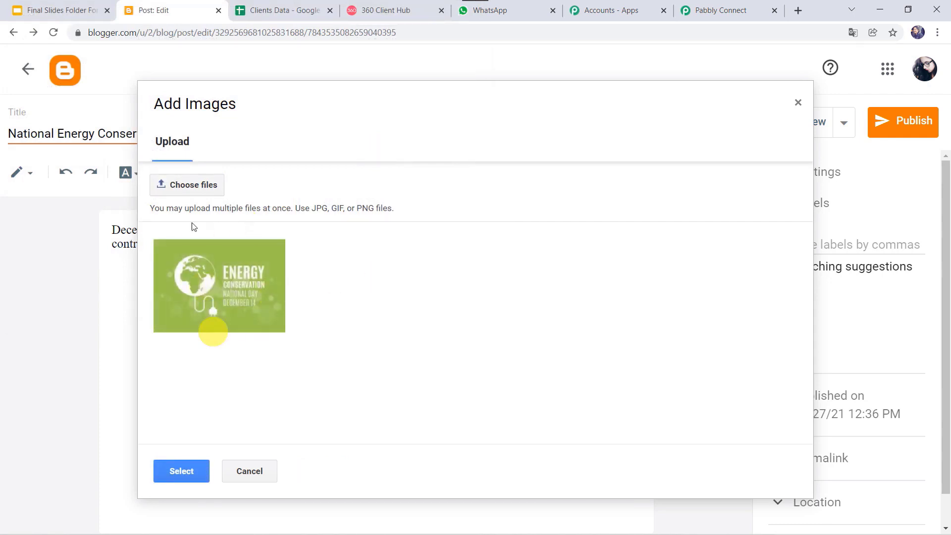
click(173, 471)
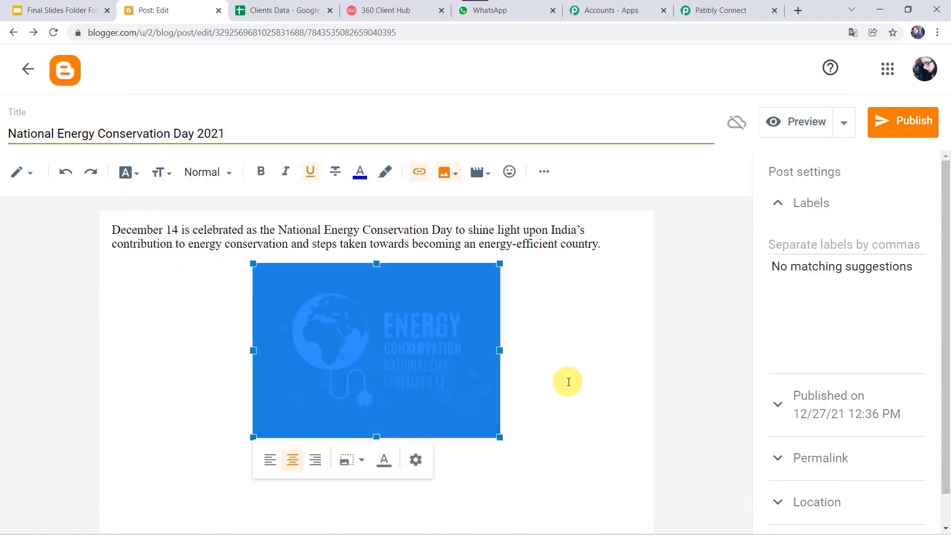
click(900, 124)
click(536, 328)
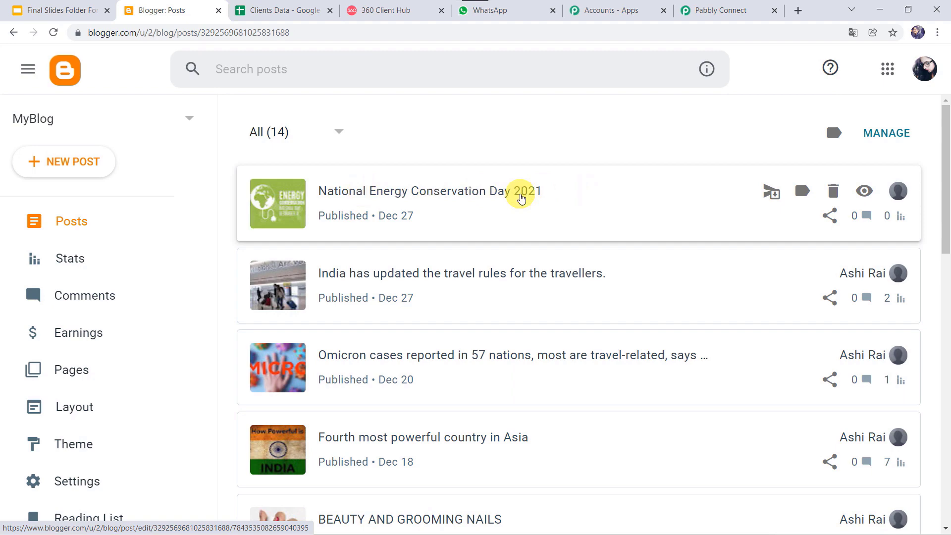
Switch to WhatsApp, reload the business chat to look for the new post's message, and open its shortened link.
click(521, 11)
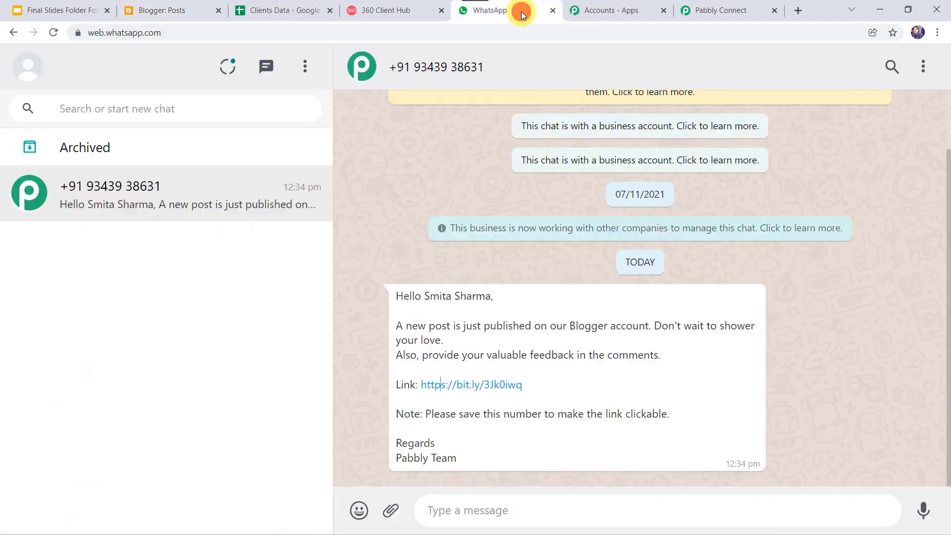
click(54, 34)
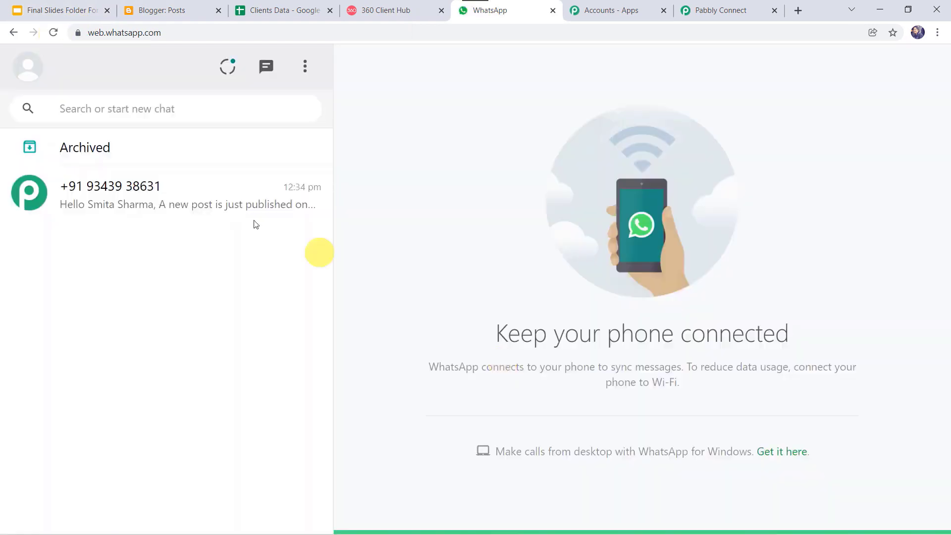
click(204, 198)
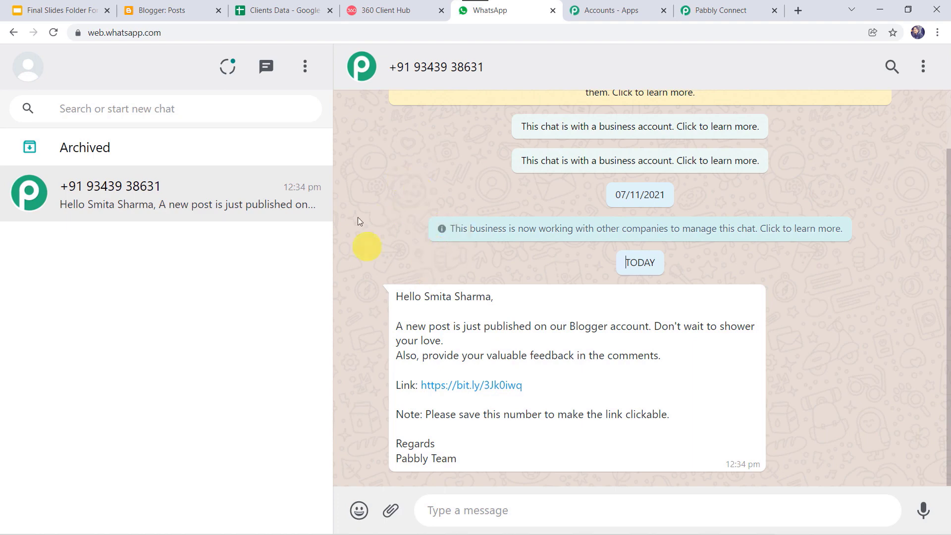
click(55, 32)
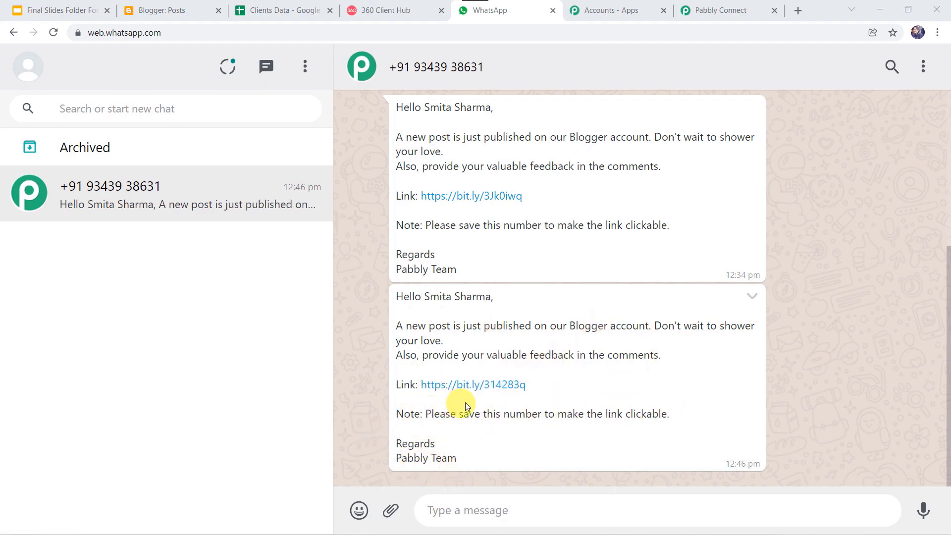
click(471, 386)
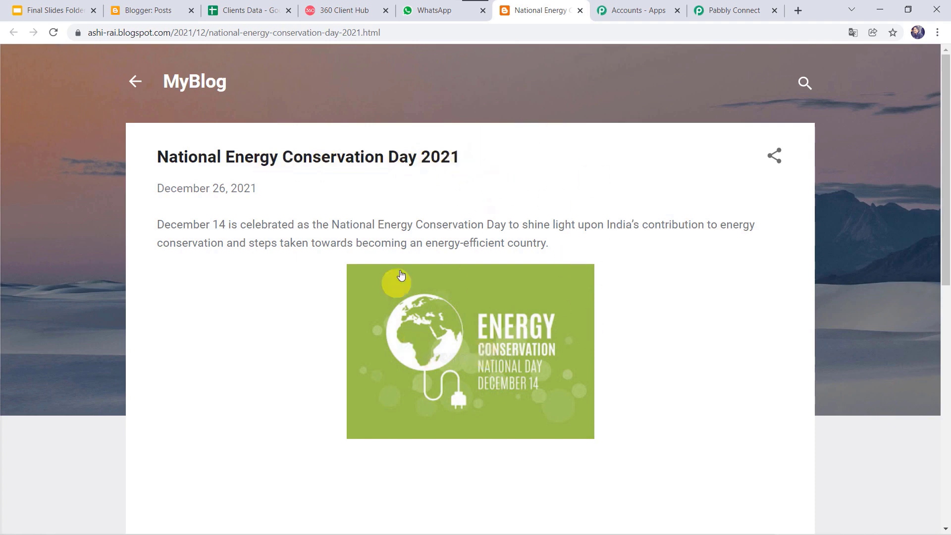
Compare the Blogger post list with the WhatsApp messages and review the client list in the Clients Data sheet.
click(152, 12)
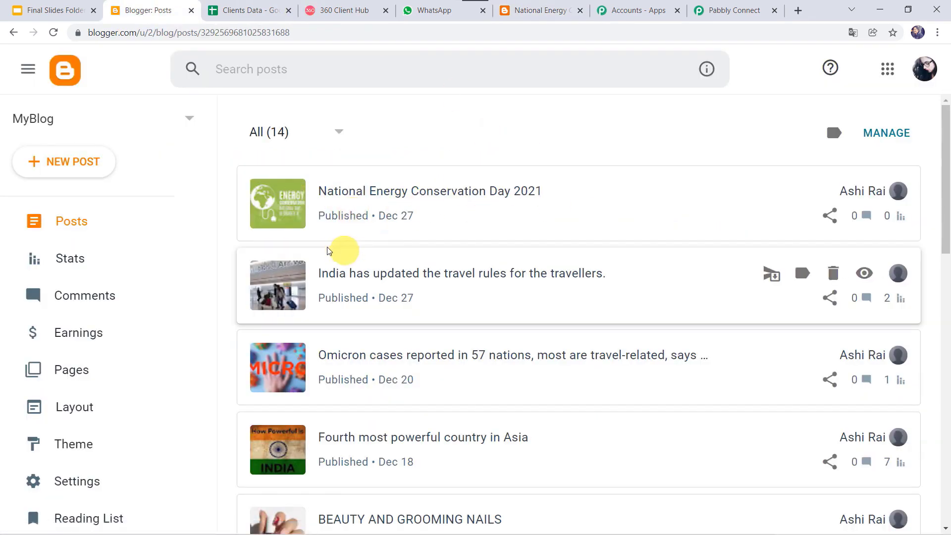
click(436, 14)
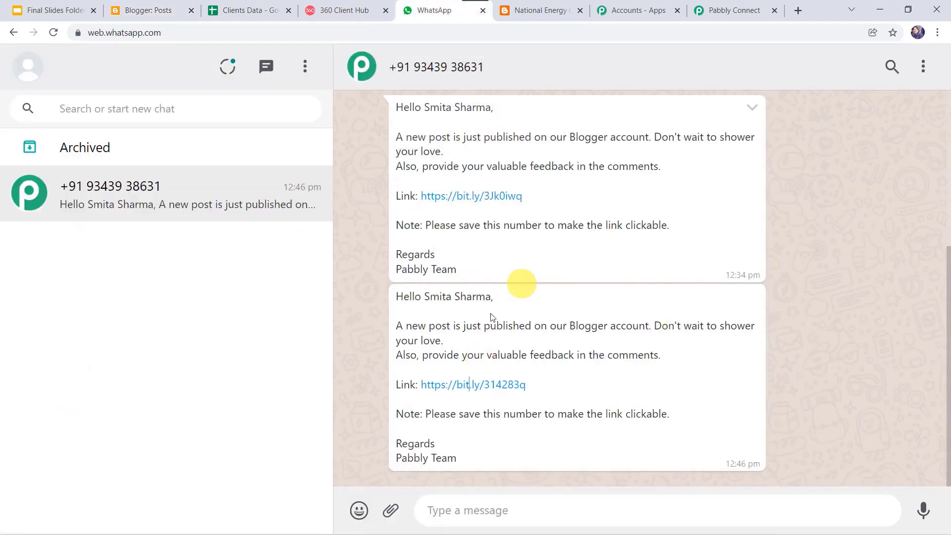
click(238, 14)
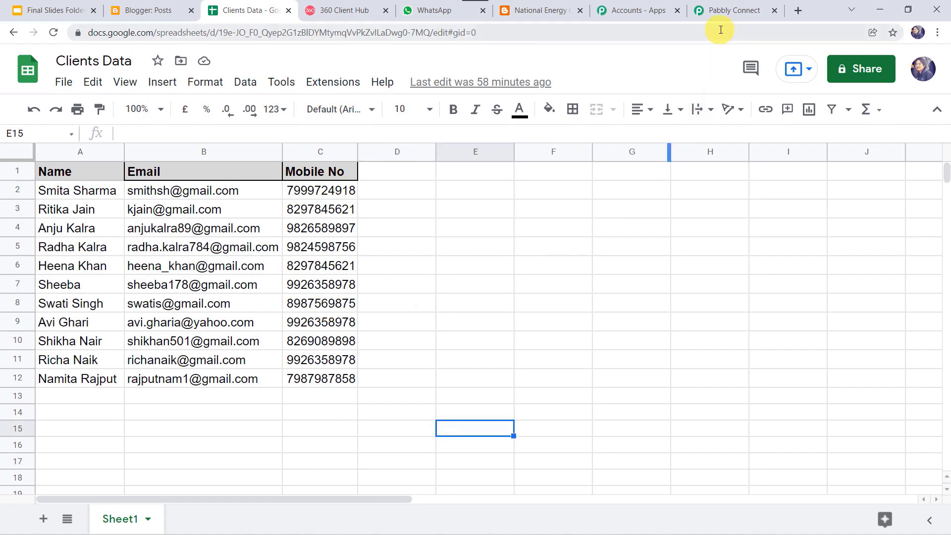
Switch to Pabbly Connect and review the workflow from the WhatsApp by 360Dialog step up to the Google Blogger trigger.
click(726, 16)
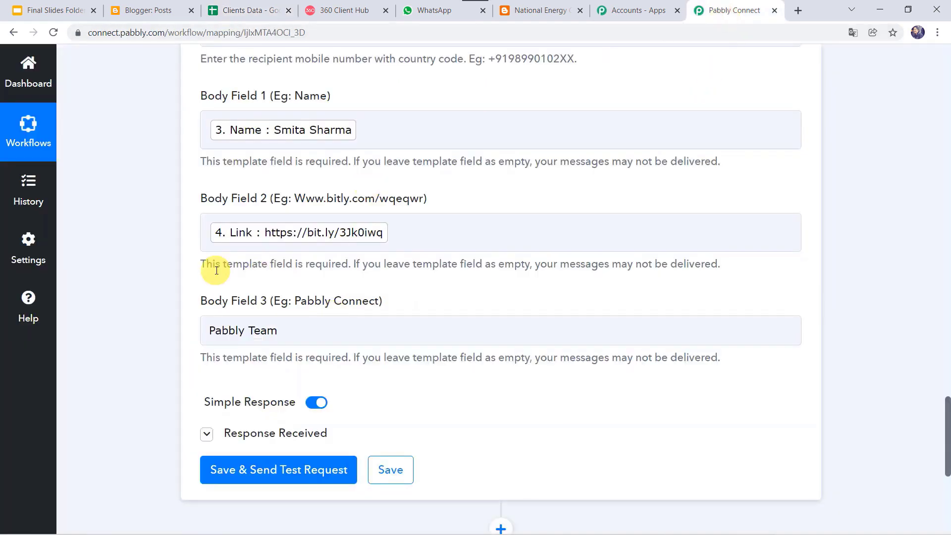
scroll(217, 272, up, 10)
scroll(216, 272, up, 5)
click(393, 247)
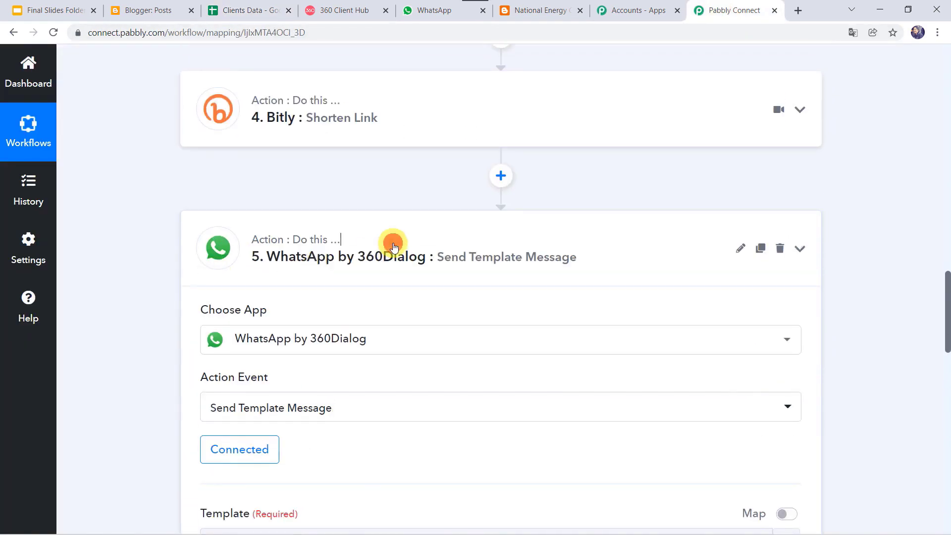
scroll(393, 247, up, 10)
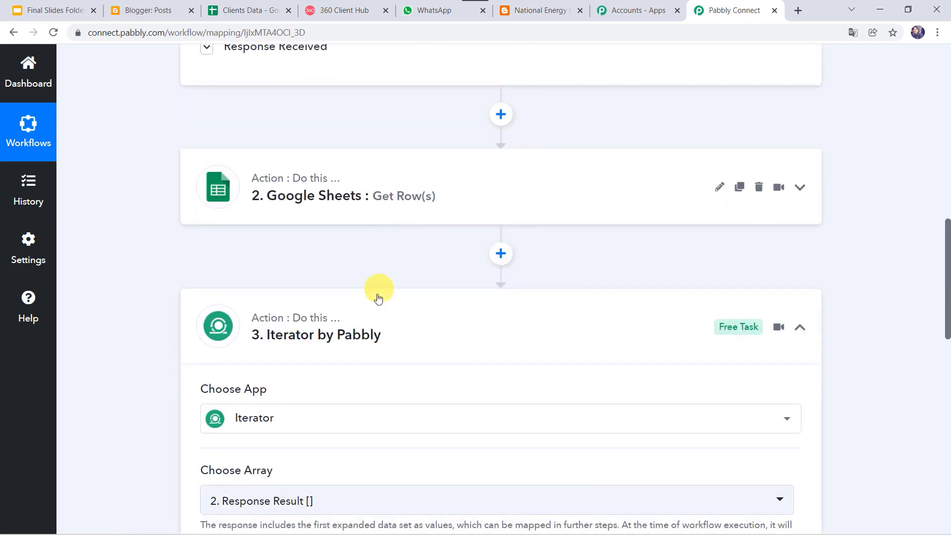
click(378, 297)
scroll(376, 297, up, 10)
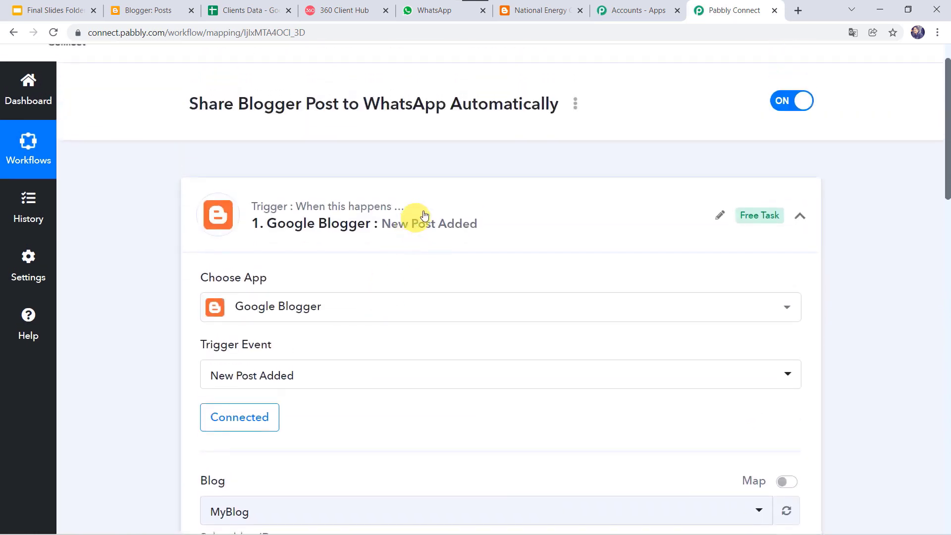
Collapse the Google Blogger trigger and review the workflow's steps from Google Blogger through WhatsApp by 360Dialog.
click(439, 199)
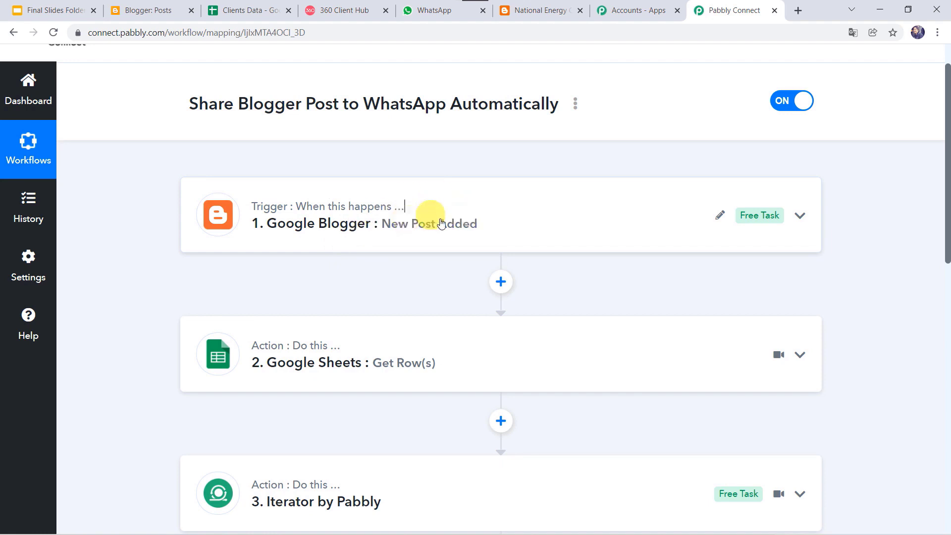
scroll(436, 232, down, 3)
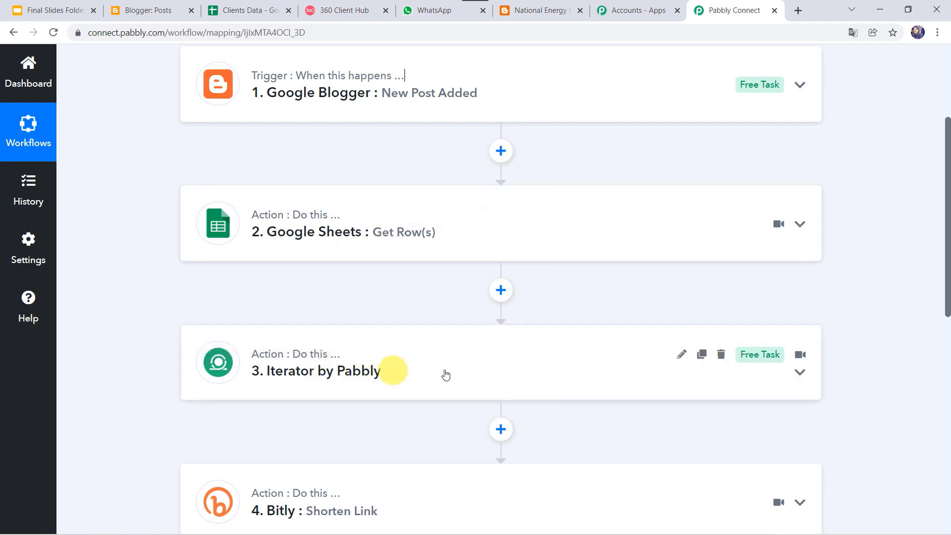
mouse_move(263, 383)
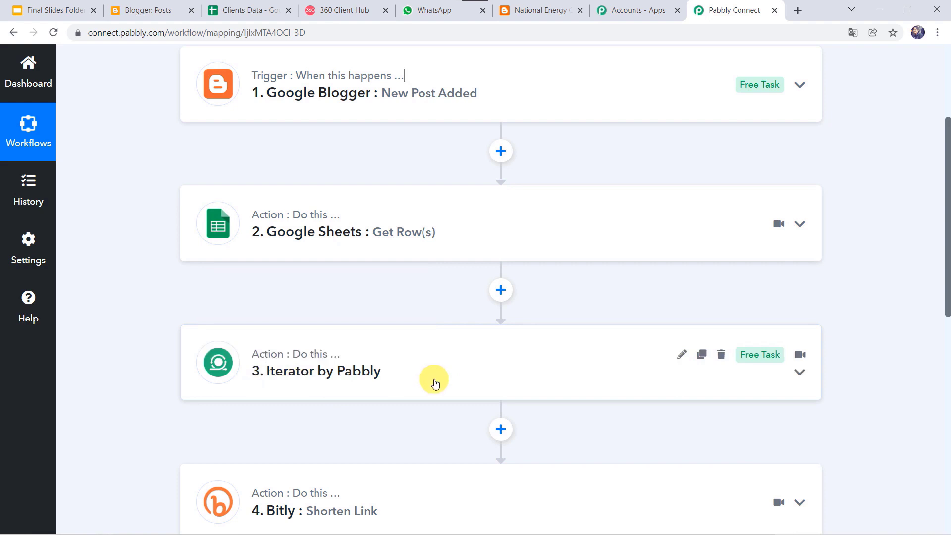
scroll(435, 384, down, 3)
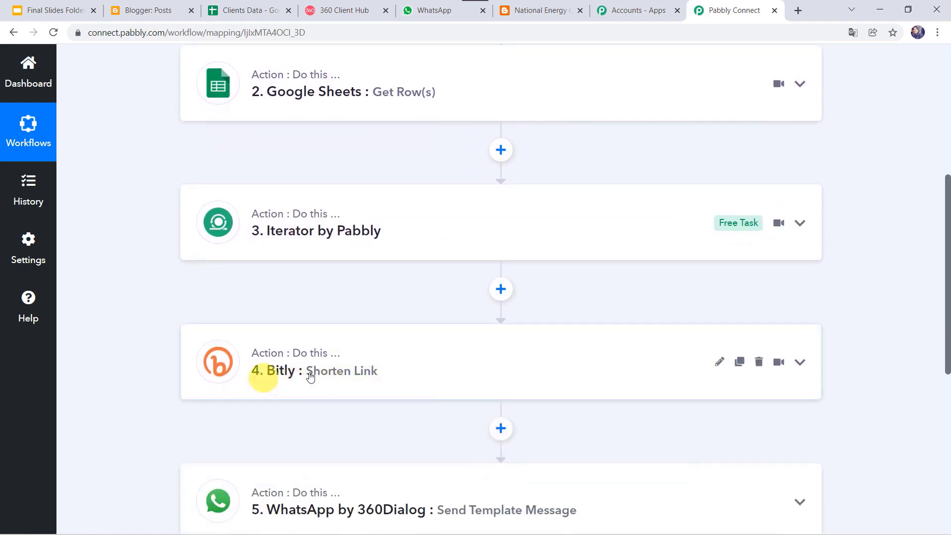
scroll(374, 376, down, 3)
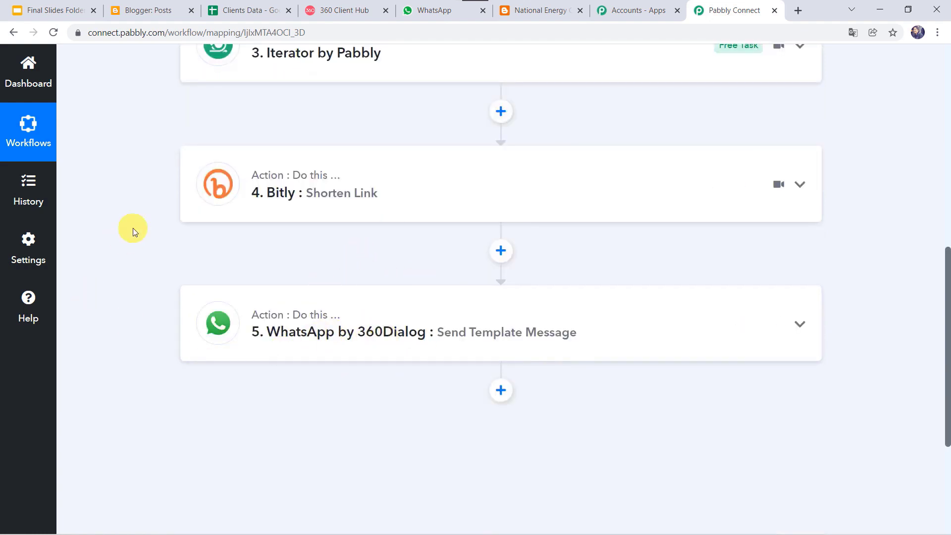
scroll(133, 228, up, 8)
scroll(133, 228, down, 2)
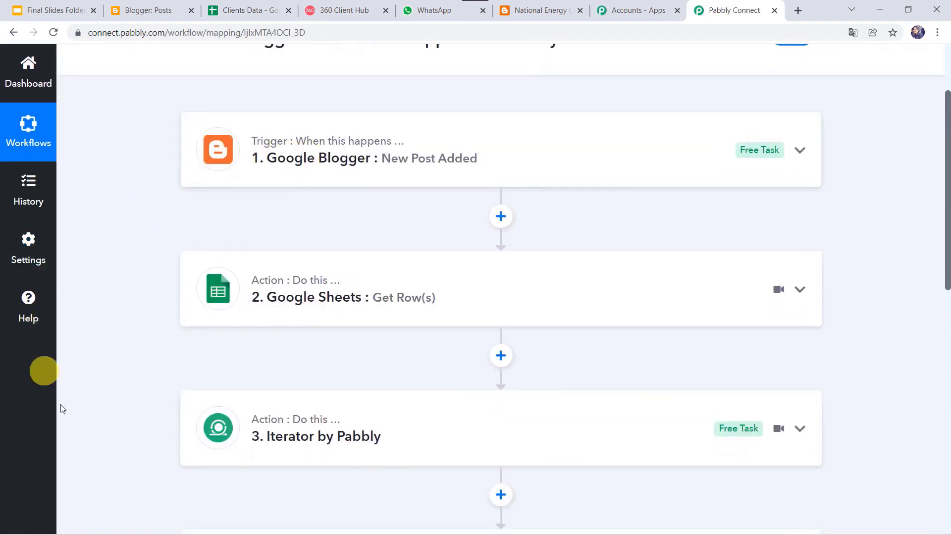
scroll(143, 491, down, 10)
scroll(287, 270, up, 12)
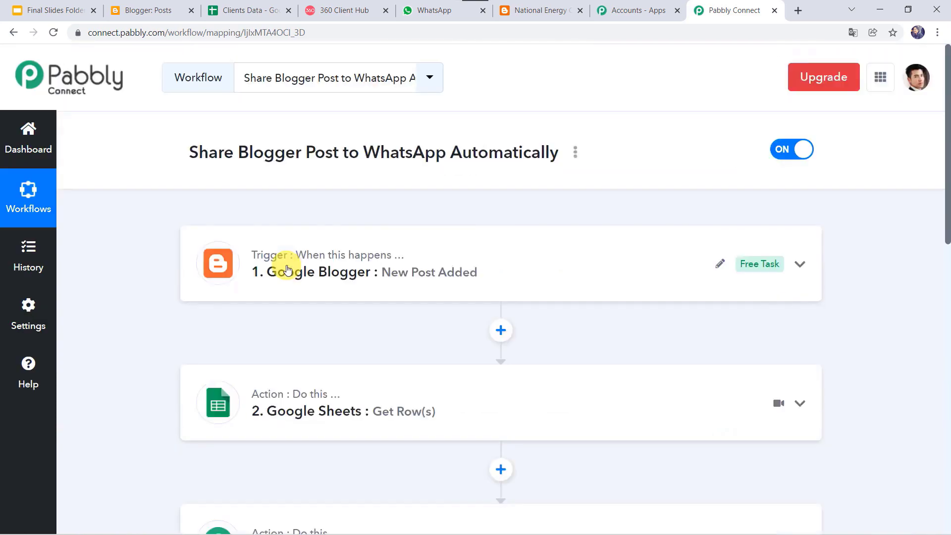
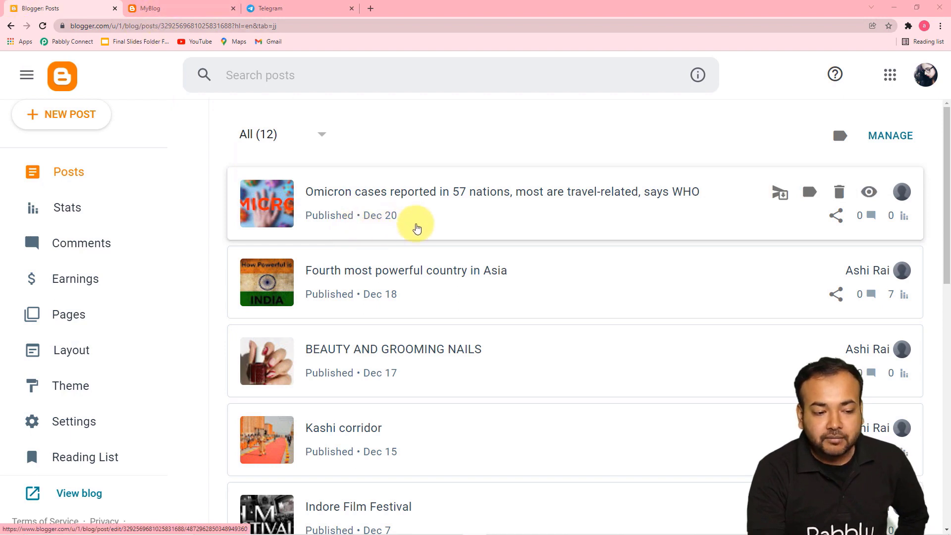
Compare the Omicron post on MyBlog with the message in the My Blog Family Telegram group, and open the message's post link.
click(192, 9)
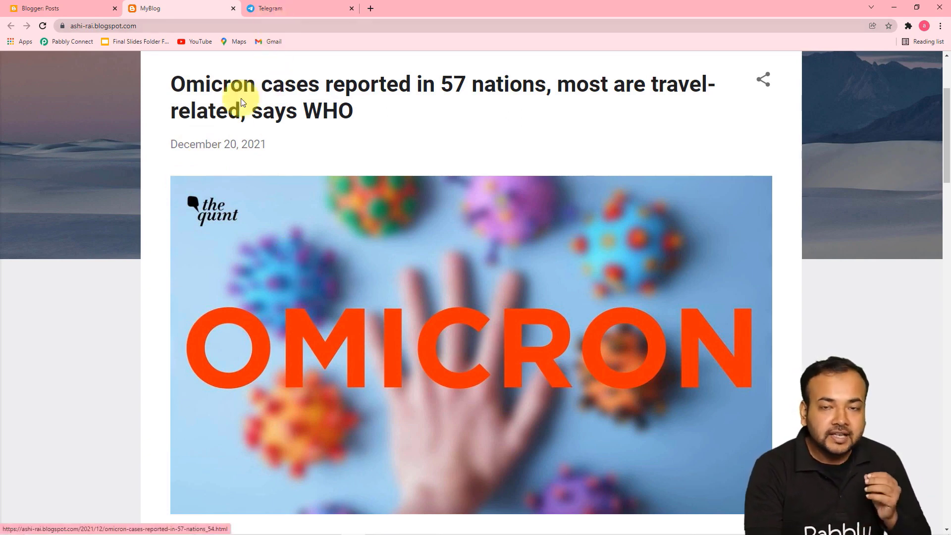
click(287, 8)
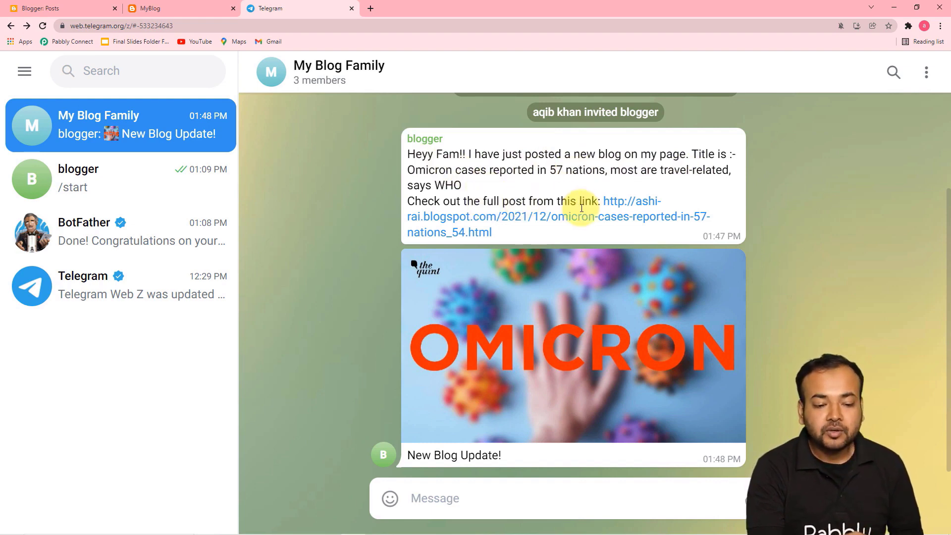
click(484, 225)
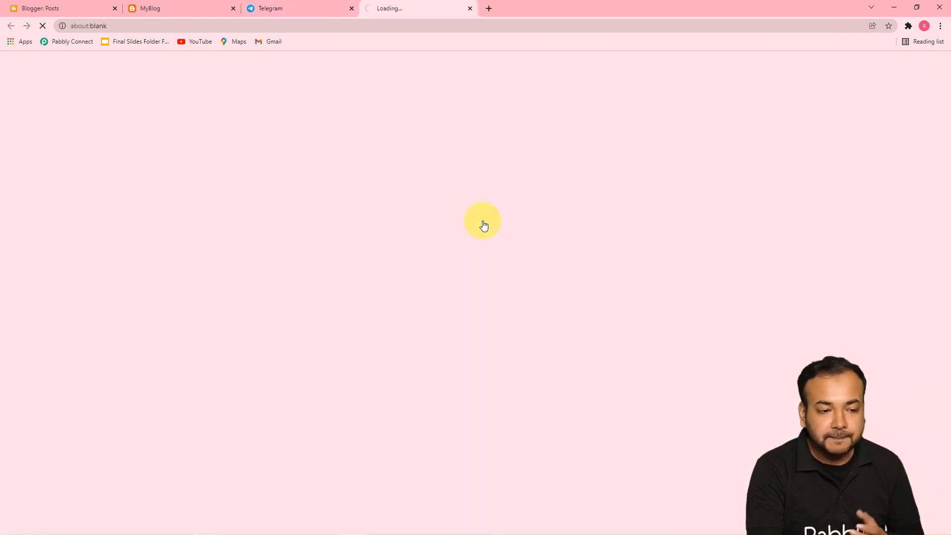
click(292, 6)
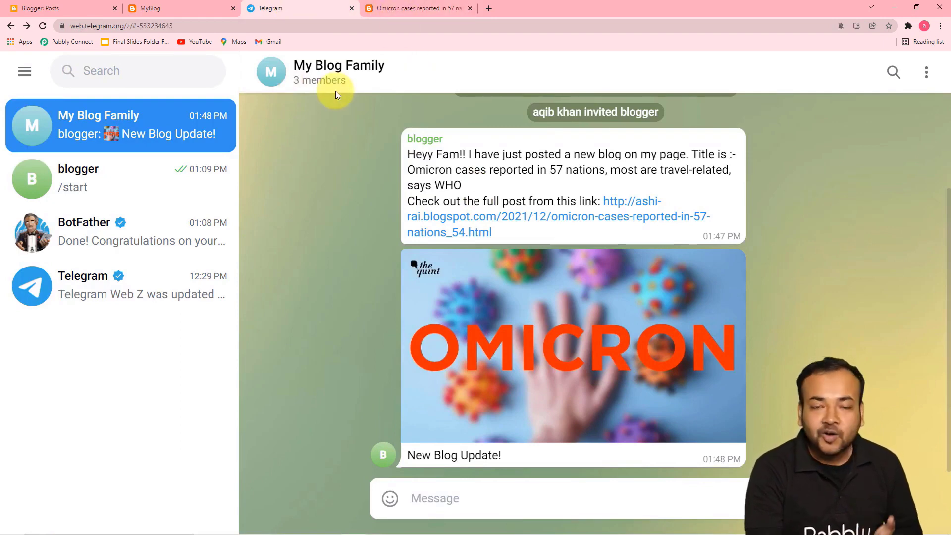
click(388, 11)
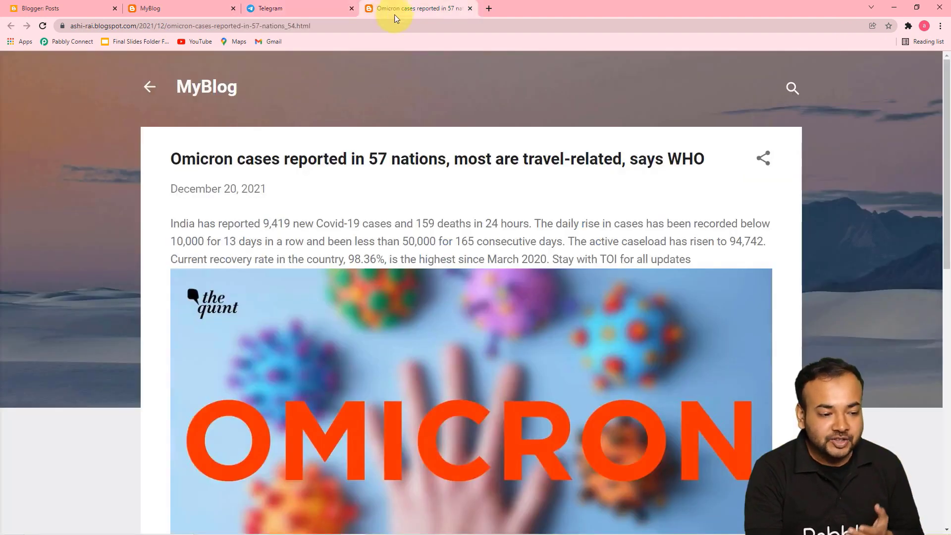
click(300, 10)
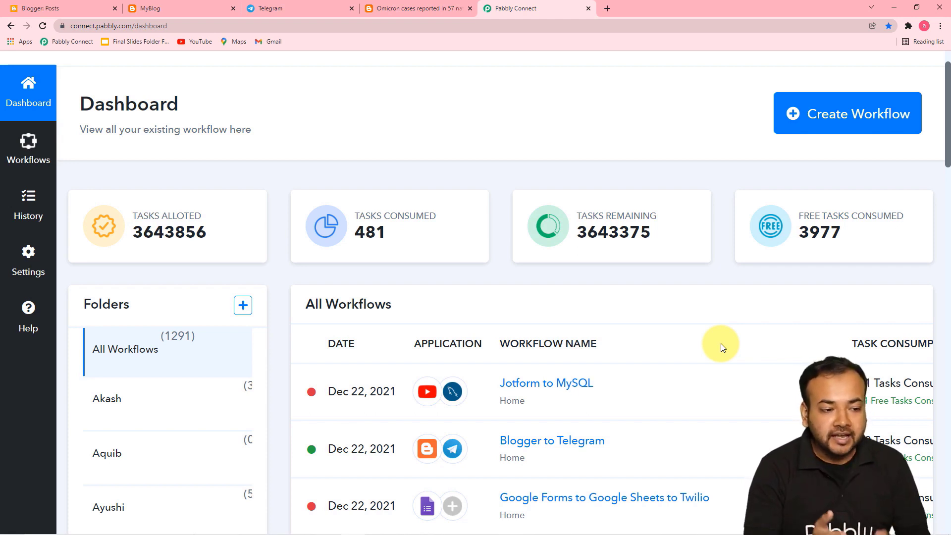
Create a Pabbly Connect workflow named "Send Google Blog link to Telegram Group Automatically".
scroll(688, 327, up, 2)
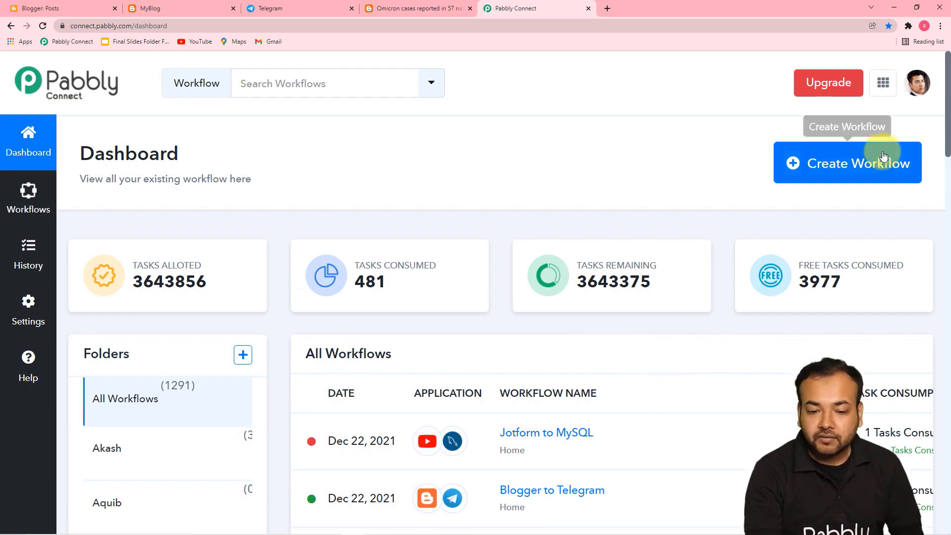
click(824, 166)
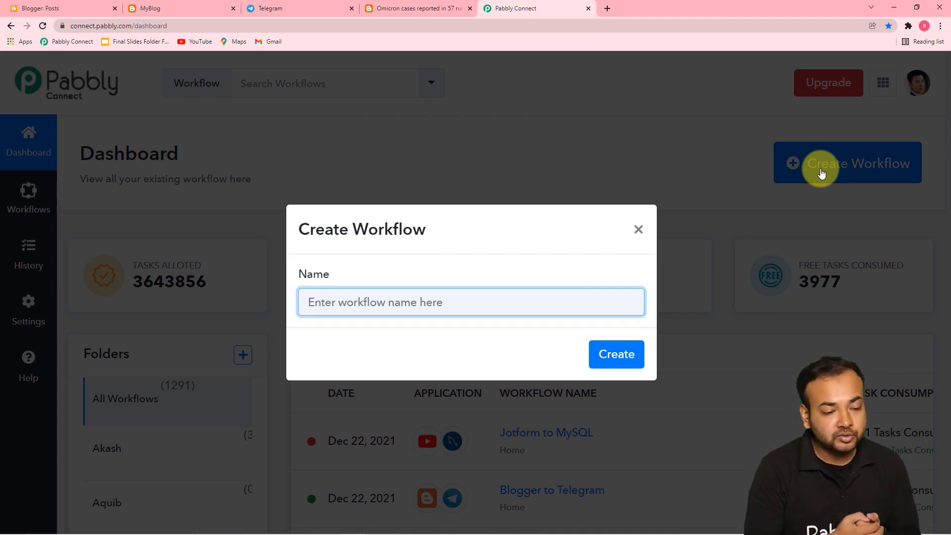
text(Send Google Blog link to Telegram Group Automatically)
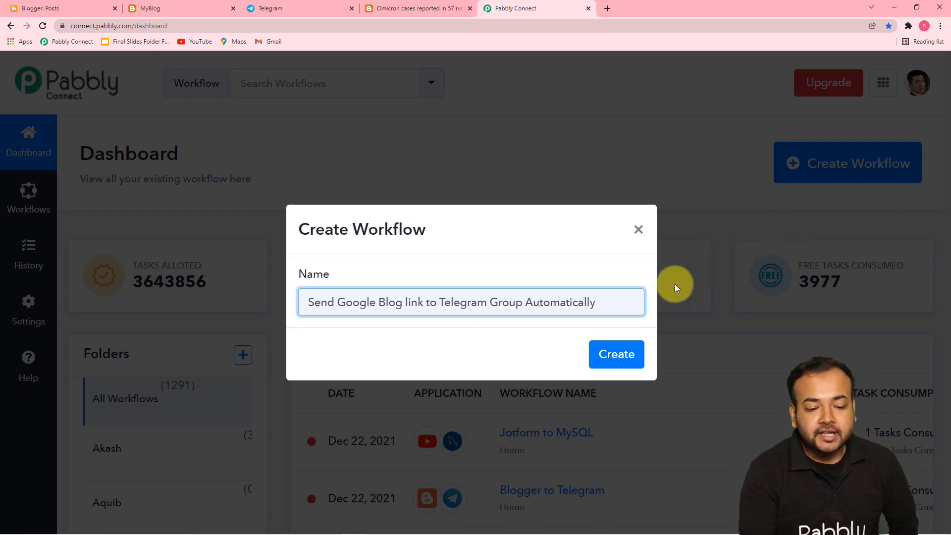
click(616, 354)
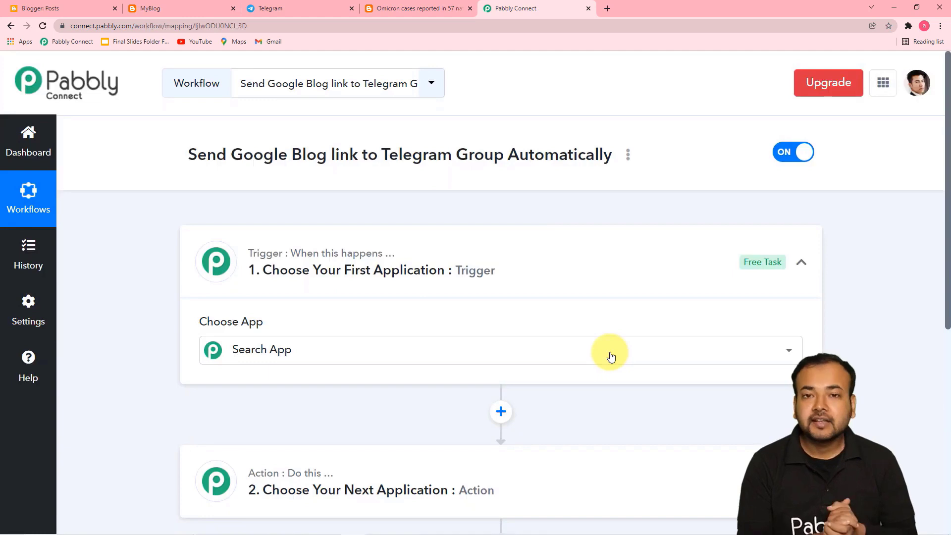
Collapse the trigger step and examine the new workflow's trigger and action steps.
click(611, 357)
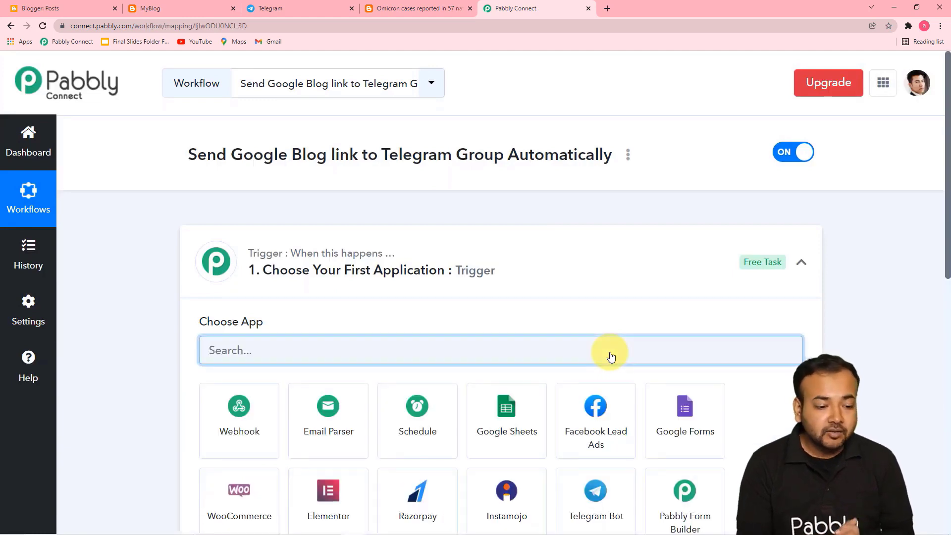
click(802, 264)
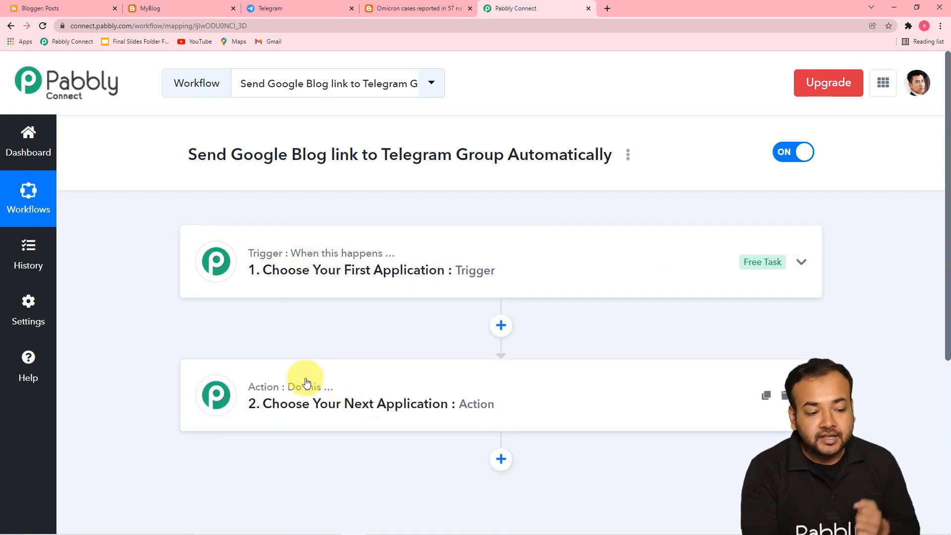
mouse_move(299, 257)
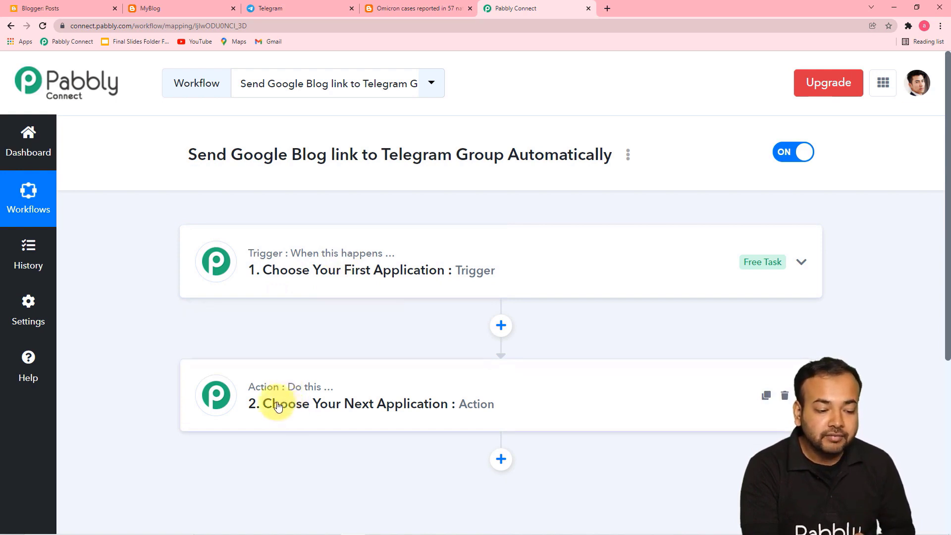
mouse_move(281, 404)
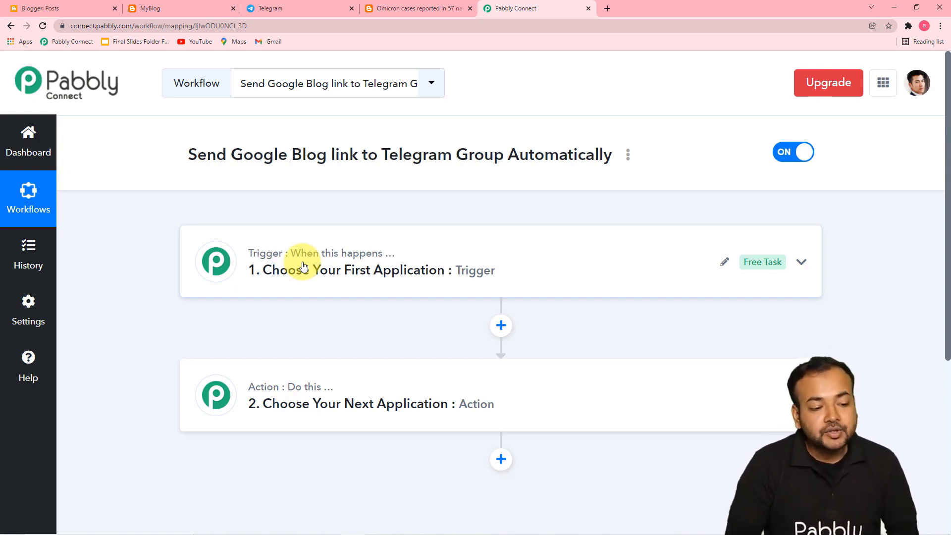
Set the trigger app to Google Blogger with the New Post Added event.
click(331, 270)
scroll(410, 276, down, 2)
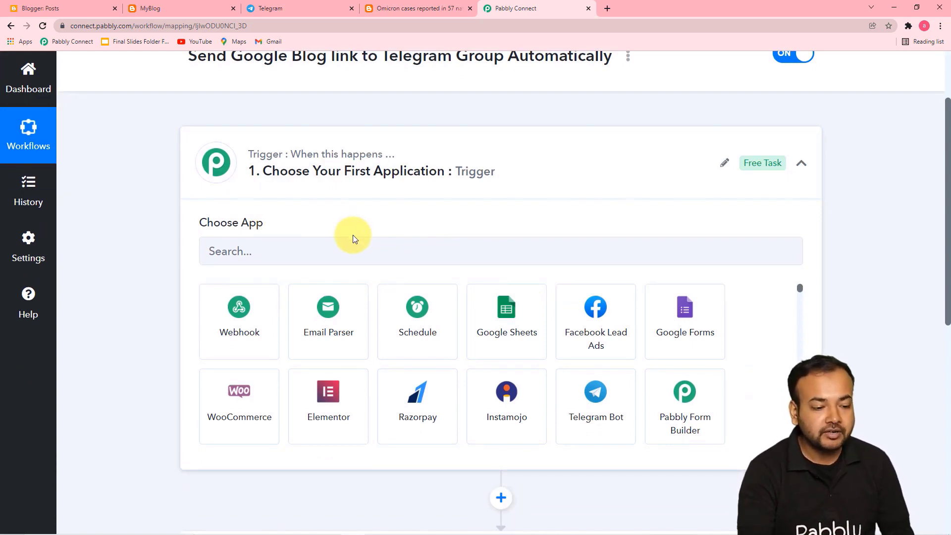
click(347, 247)
text(go)
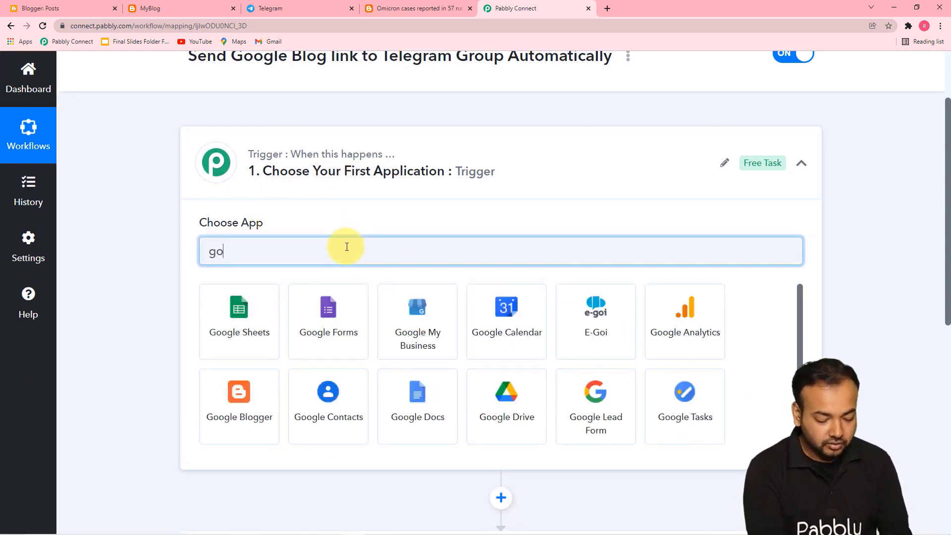
click(255, 379)
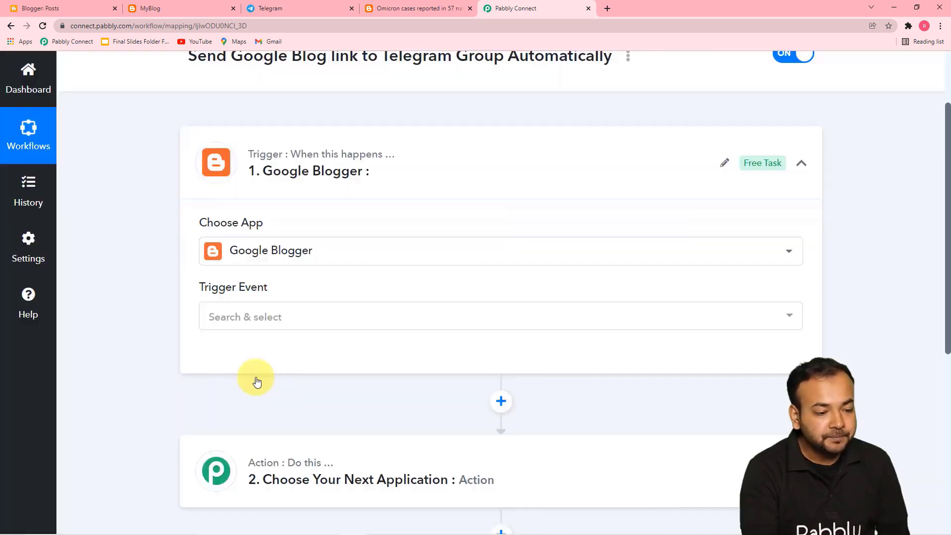
scroll(394, 322, down, 2)
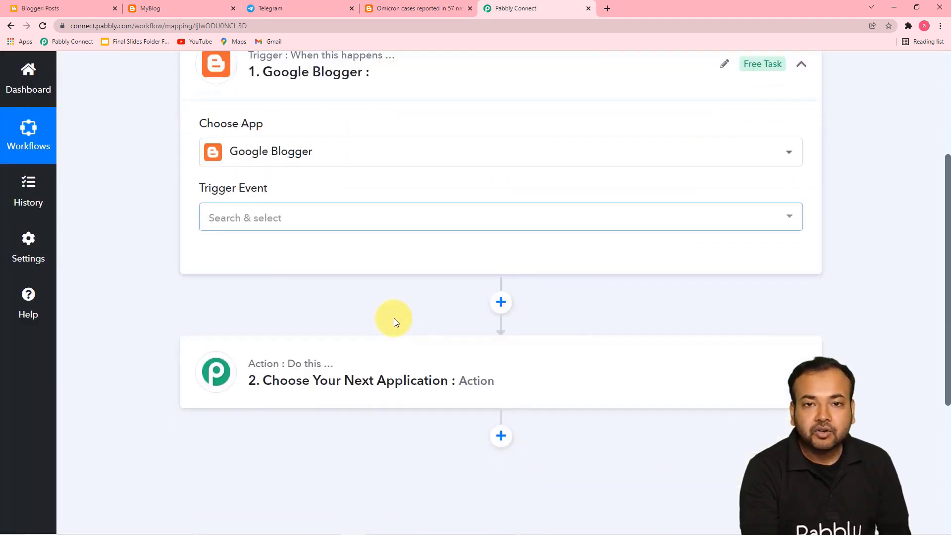
click(358, 221)
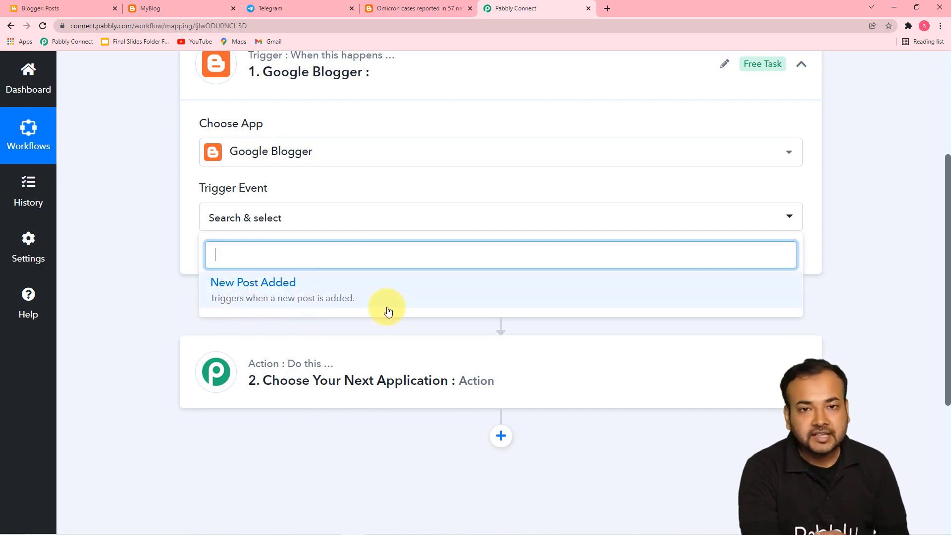
click(272, 295)
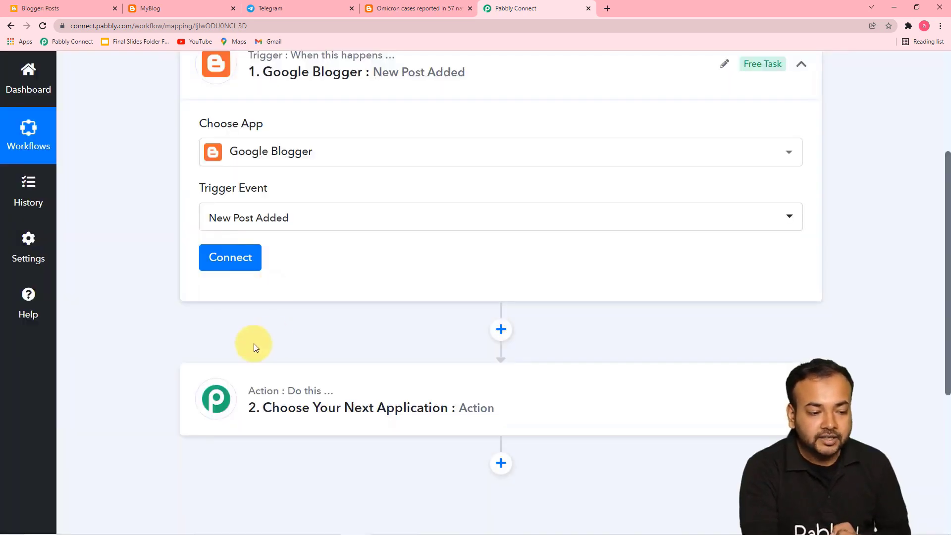
Add a new Google Blogger connection to the trigger and authorize Pabbly Connect Blogger with the blog owner's Google account.
click(234, 262)
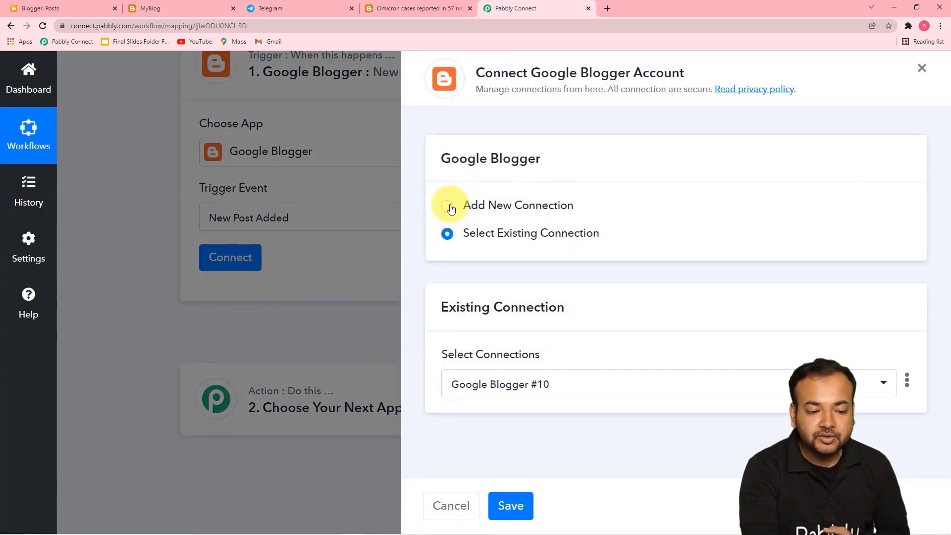
click(449, 207)
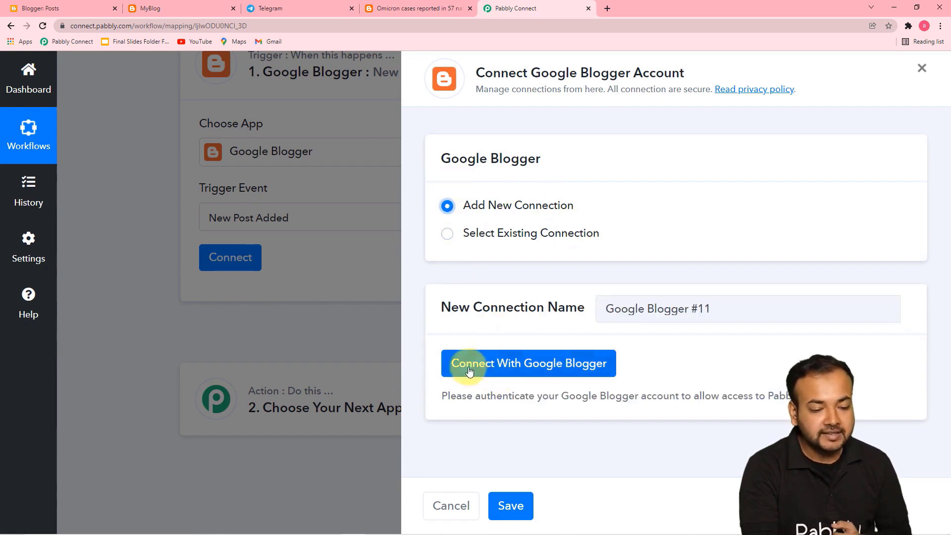
click(524, 370)
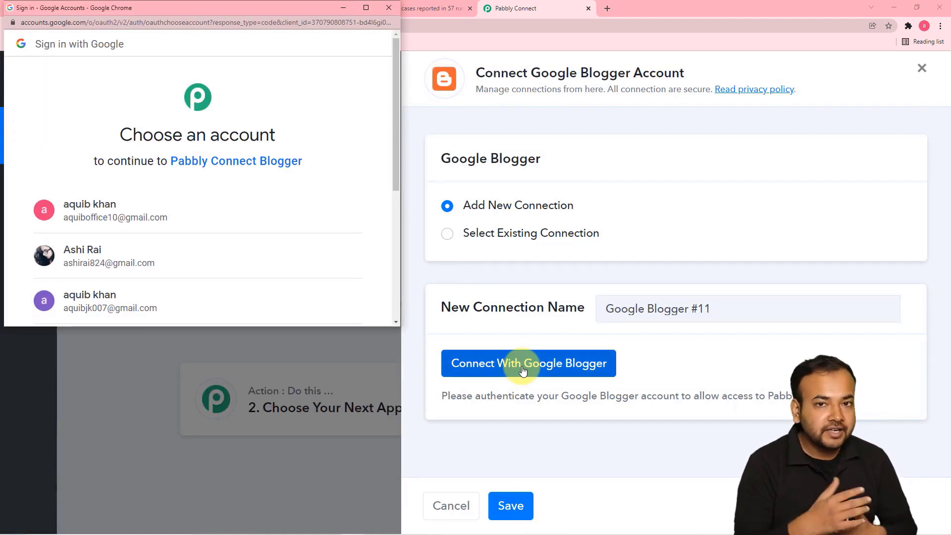
click(331, 263)
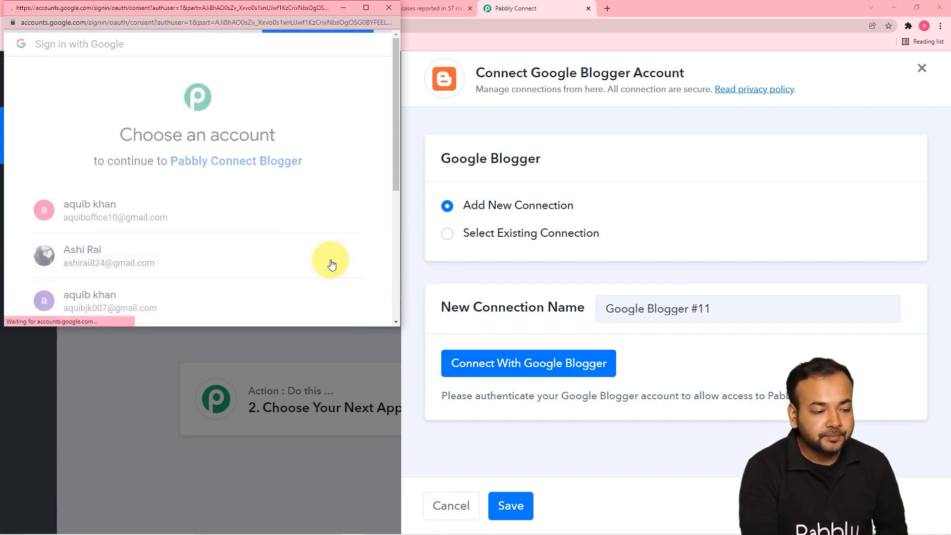
scroll(306, 202, down, 4)
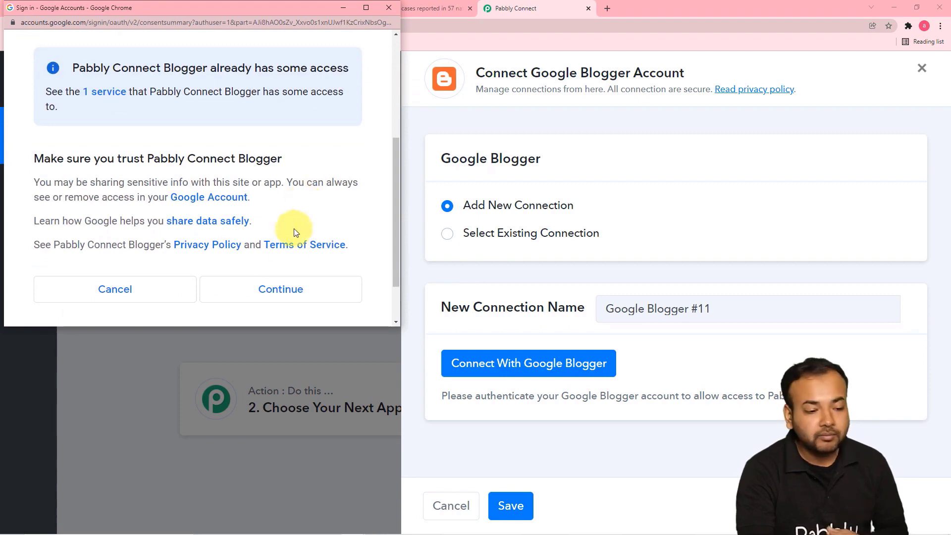
click(290, 293)
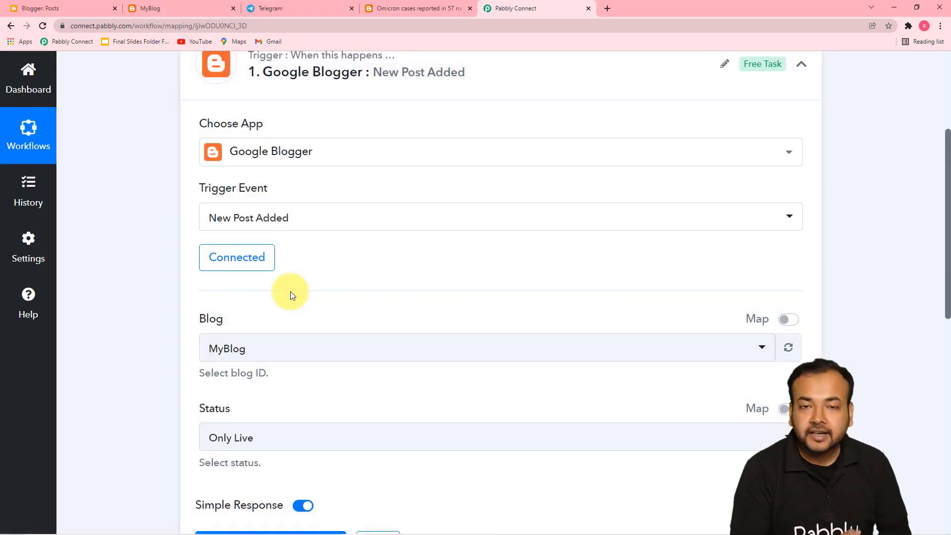
scroll(291, 296, down, 3)
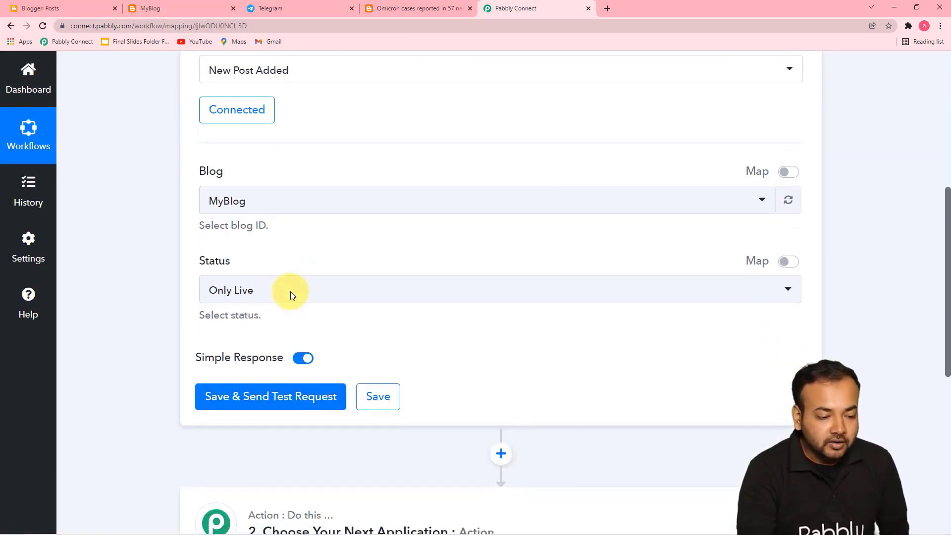
Select MyBlog as the trigger's blog and Only Live as the post status.
click(360, 210)
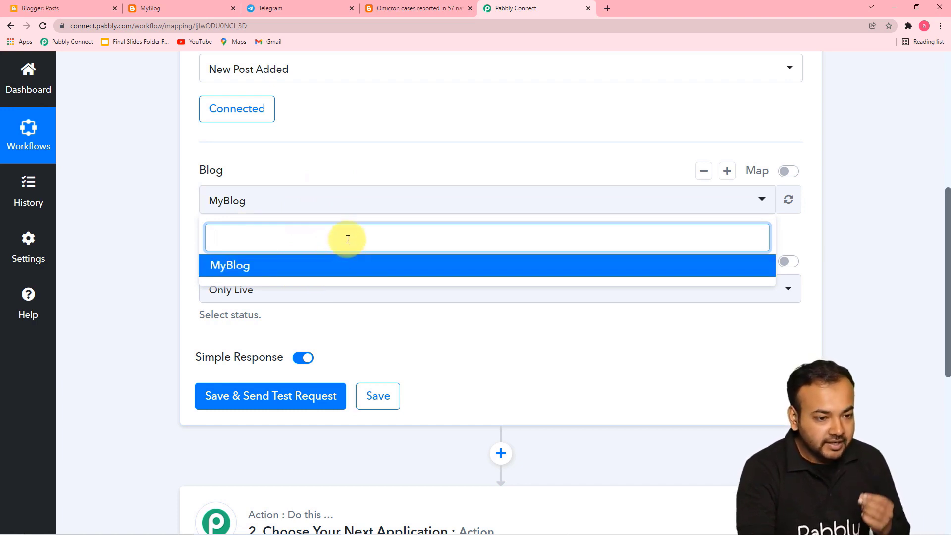
click(395, 9)
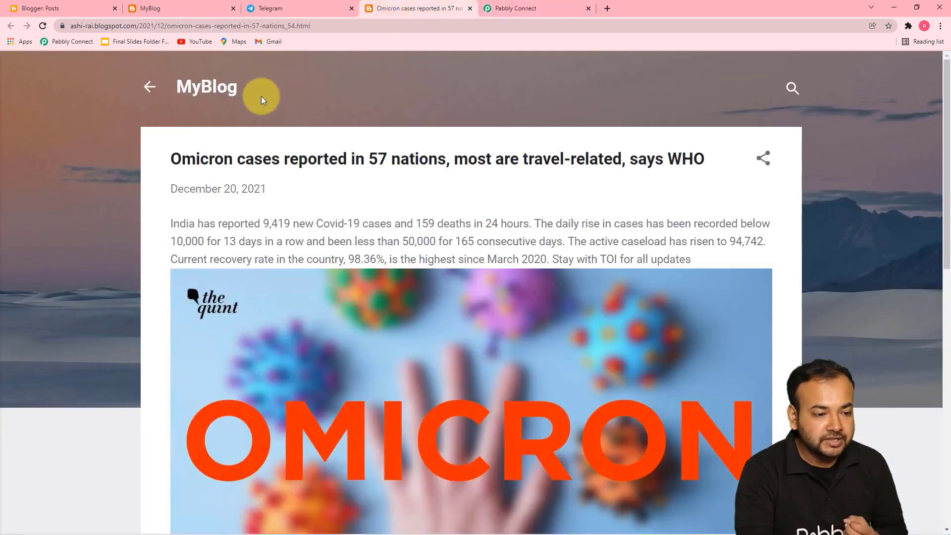
click(542, 8)
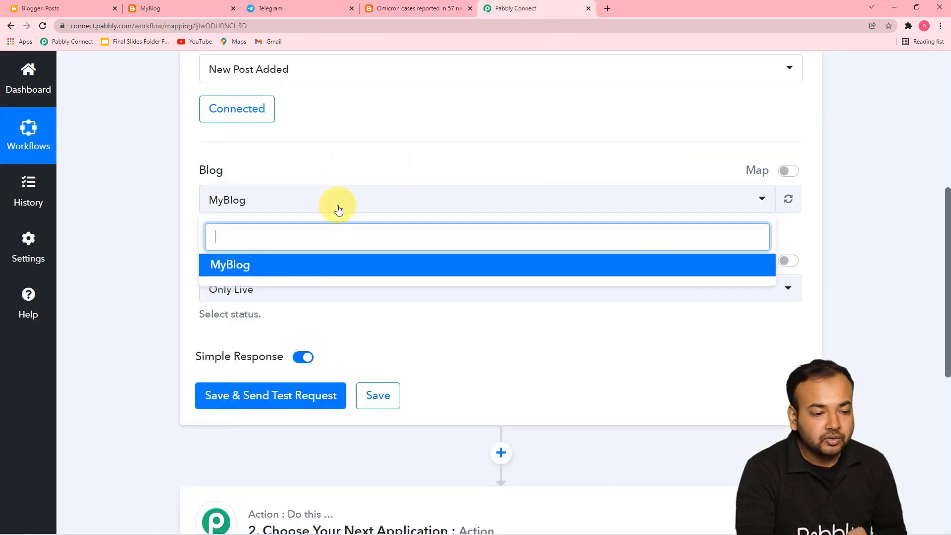
click(270, 269)
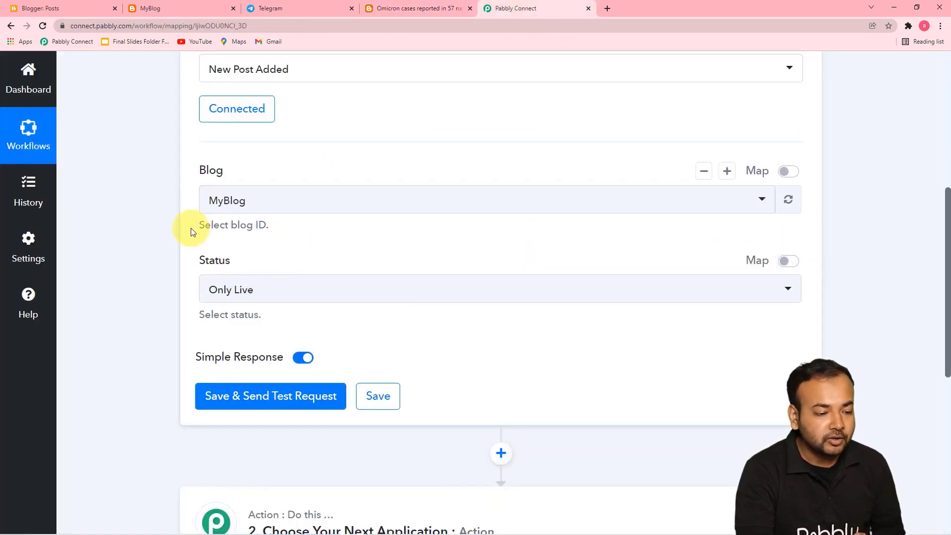
scroll(191, 228, down, 1)
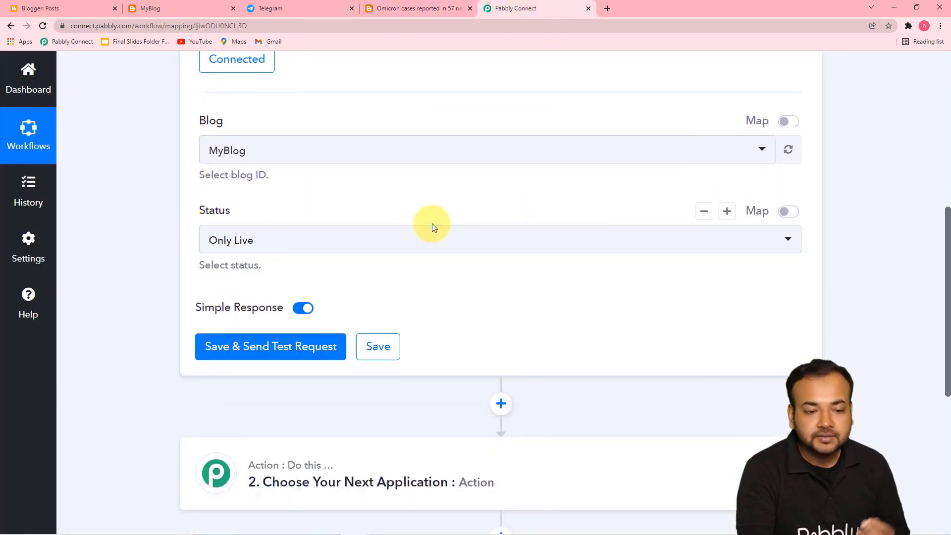
click(442, 249)
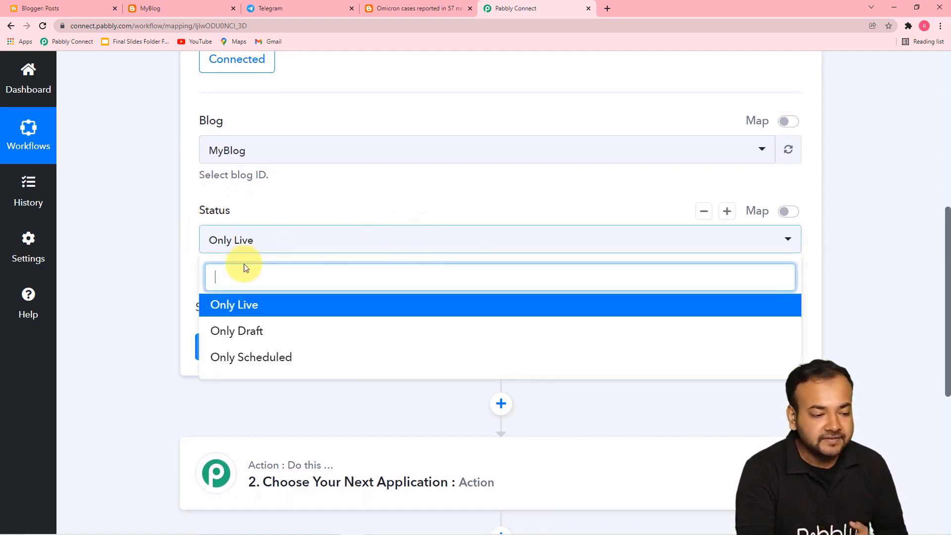
click(241, 306)
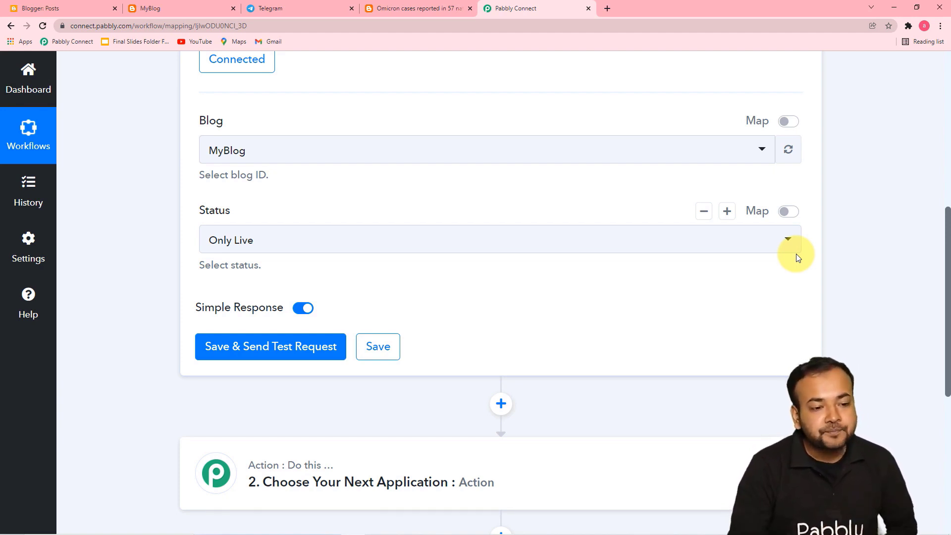
Check the published Omicron post on the blog, then save the Blogger trigger and send its test request.
click(401, 8)
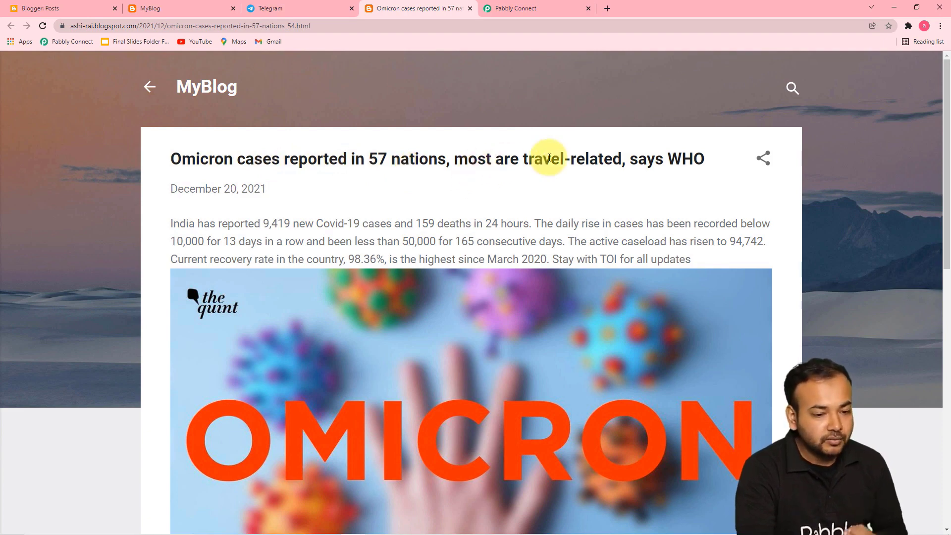
scroll(563, 255, down, 4)
scroll(565, 256, up, 4)
click(509, 10)
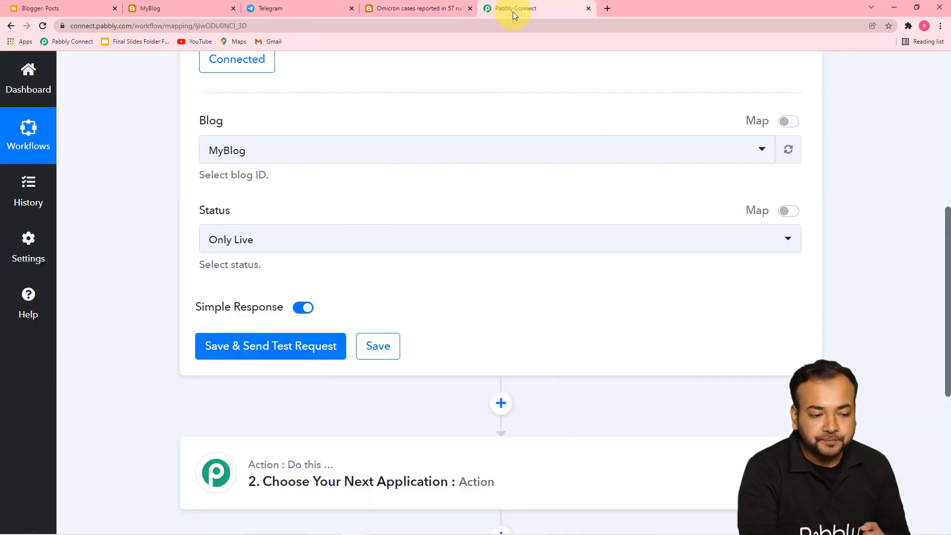
click(235, 342)
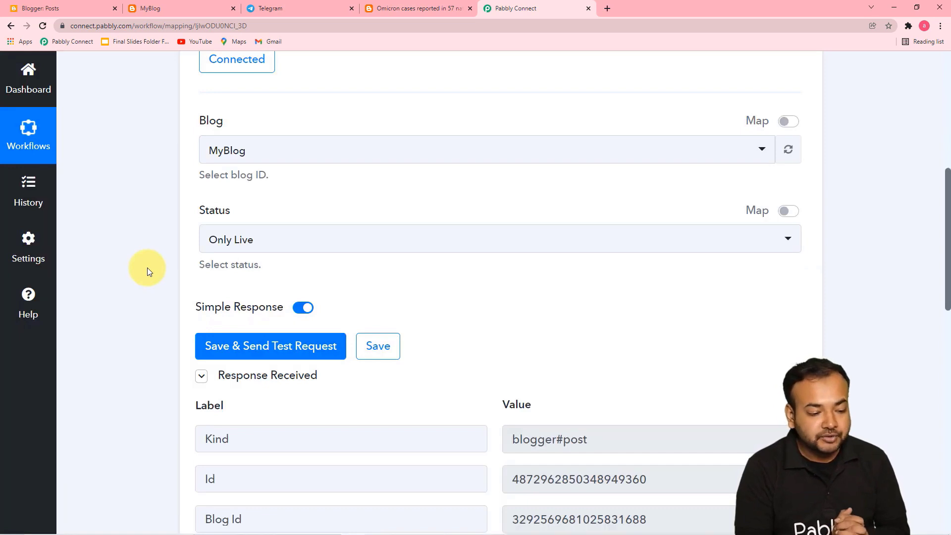
Examine the trigger response's fields, enlarging the Title and Content values to read the received post's data.
scroll(159, 228, down, 5)
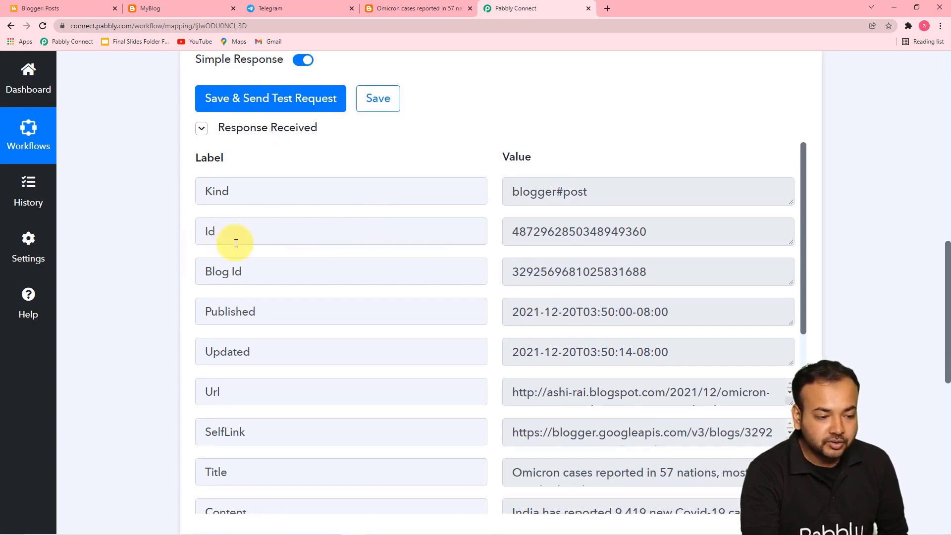
scroll(400, 256, down, 2)
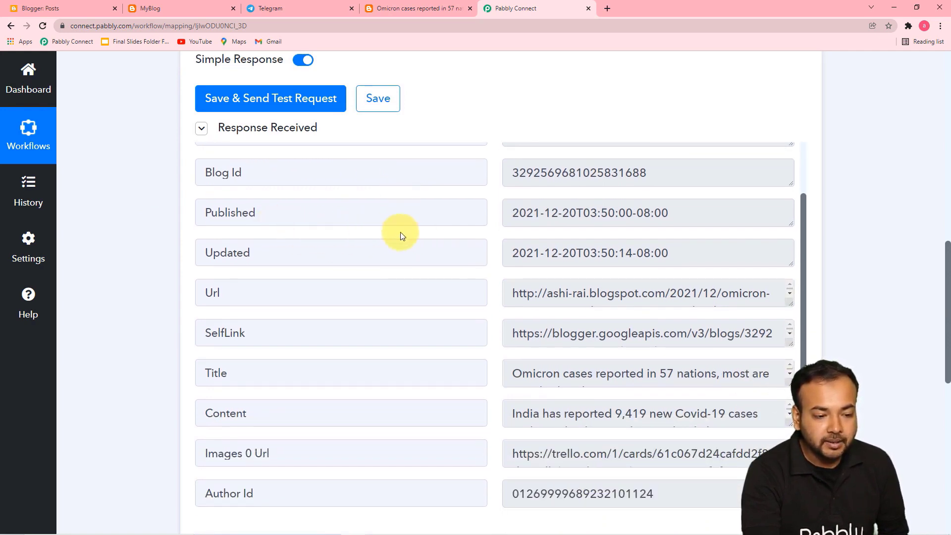
scroll(443, 241, down, 1)
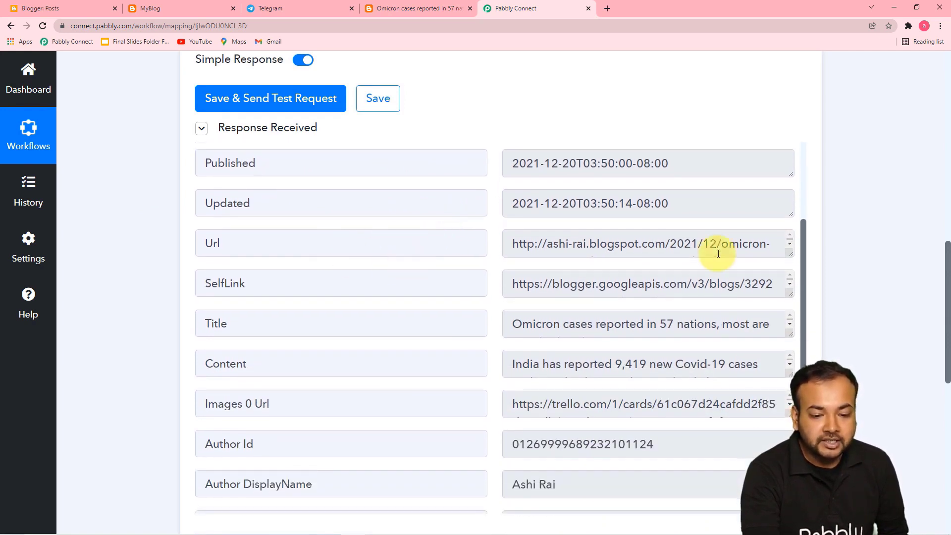
scroll(361, 271, down, 1)
scroll(361, 271, down, 1)
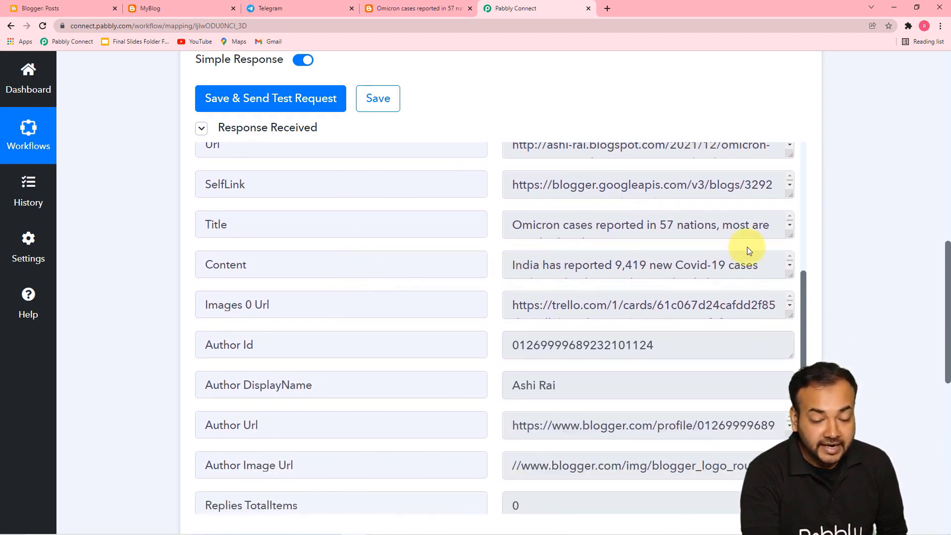
drag(791, 234, 792, 300)
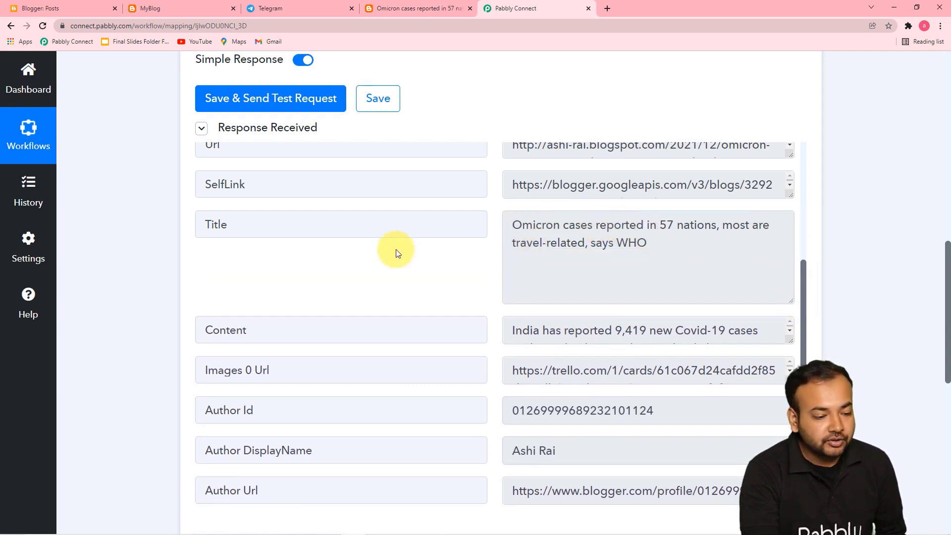
scroll(397, 249, down, 2)
drag(792, 243, 793, 323)
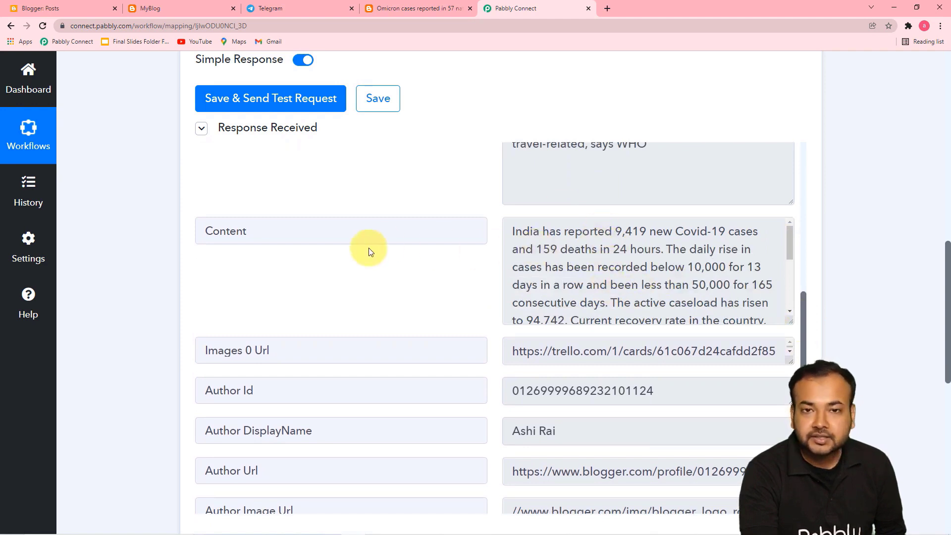
scroll(307, 257, down, 3)
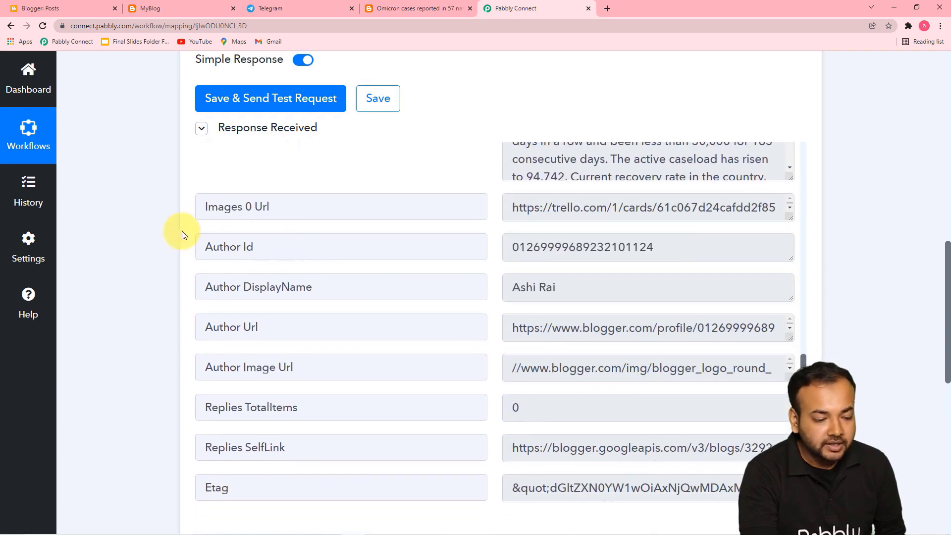
scroll(171, 232, down, 2)
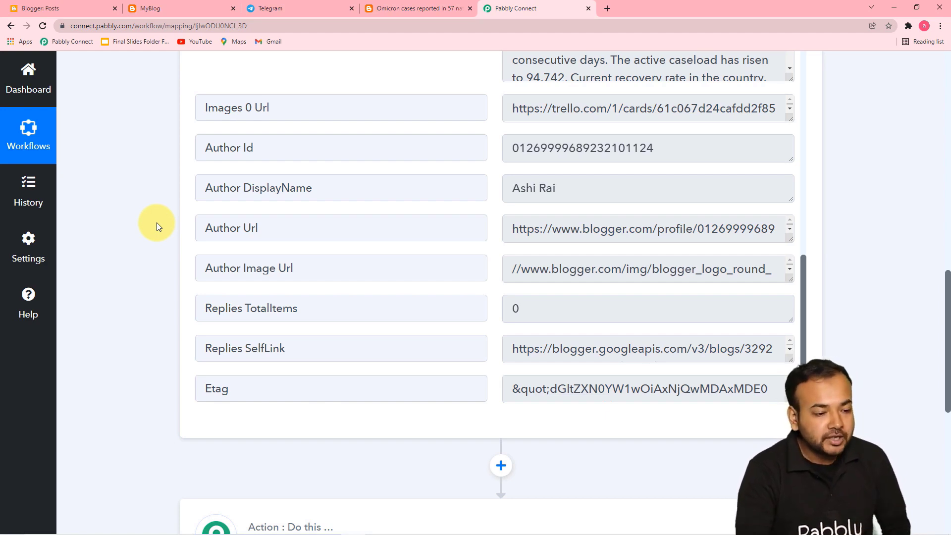
Set the app of the workflow's second step, the action, to Telegram Bot.
scroll(157, 222, down, 6)
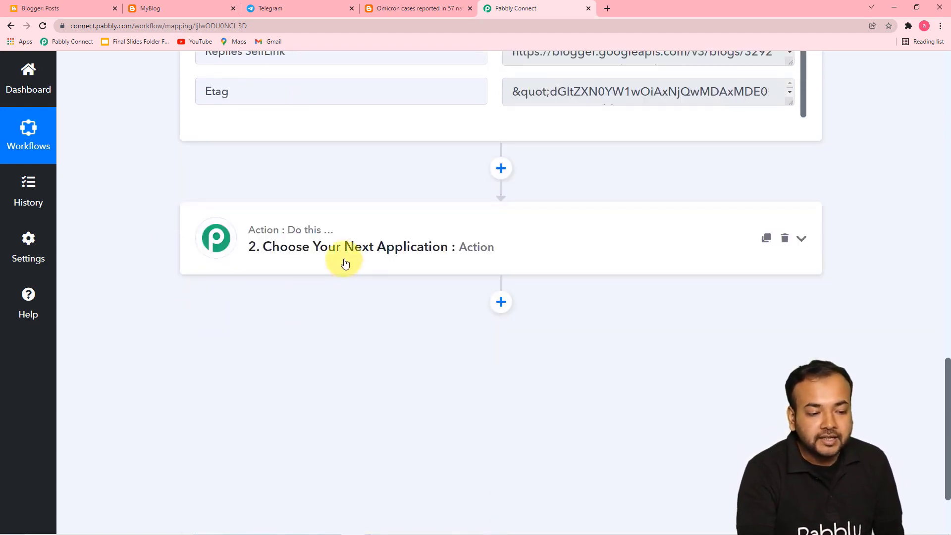
click(342, 261)
scroll(362, 255, down, 4)
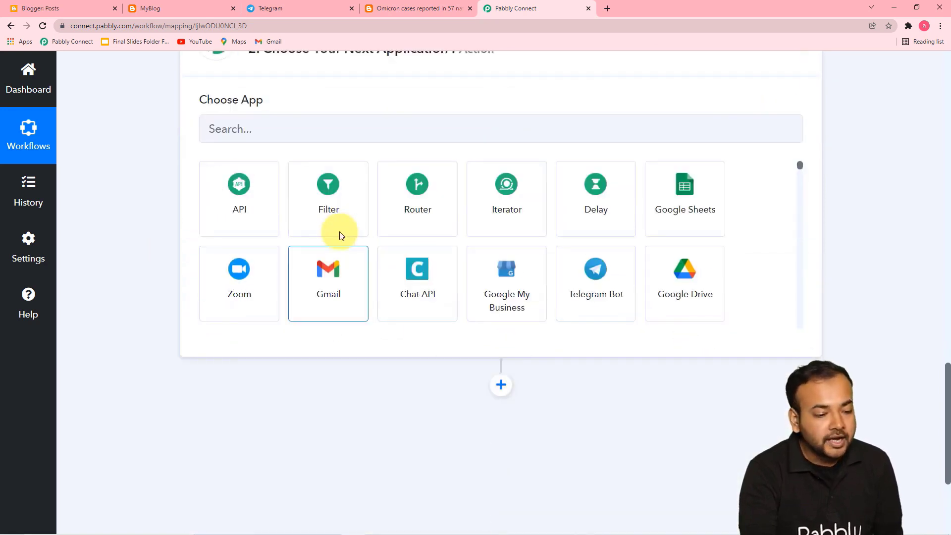
click(346, 136)
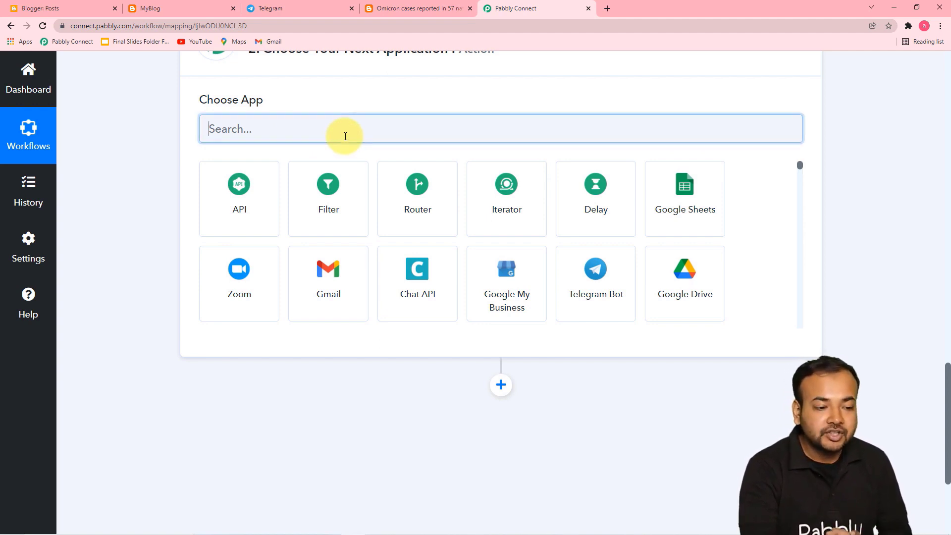
text(tele)
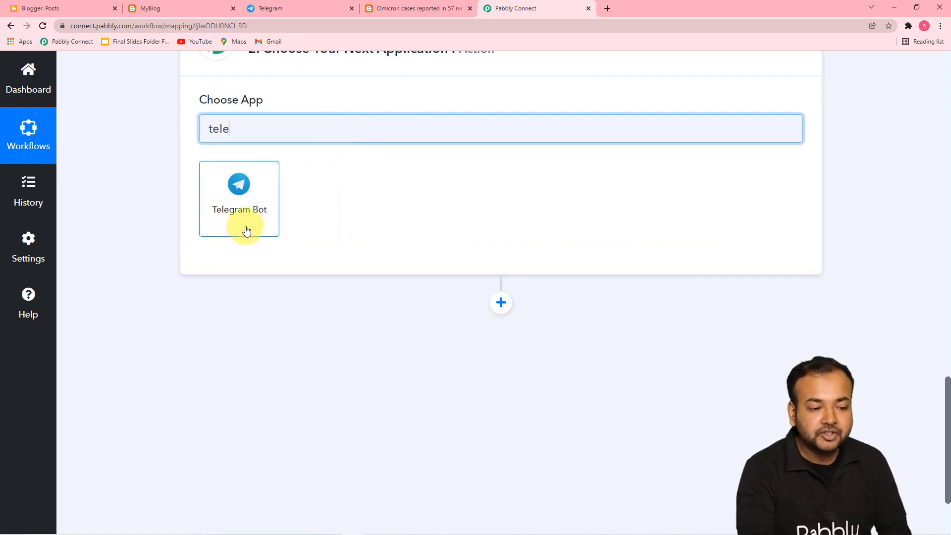
click(254, 213)
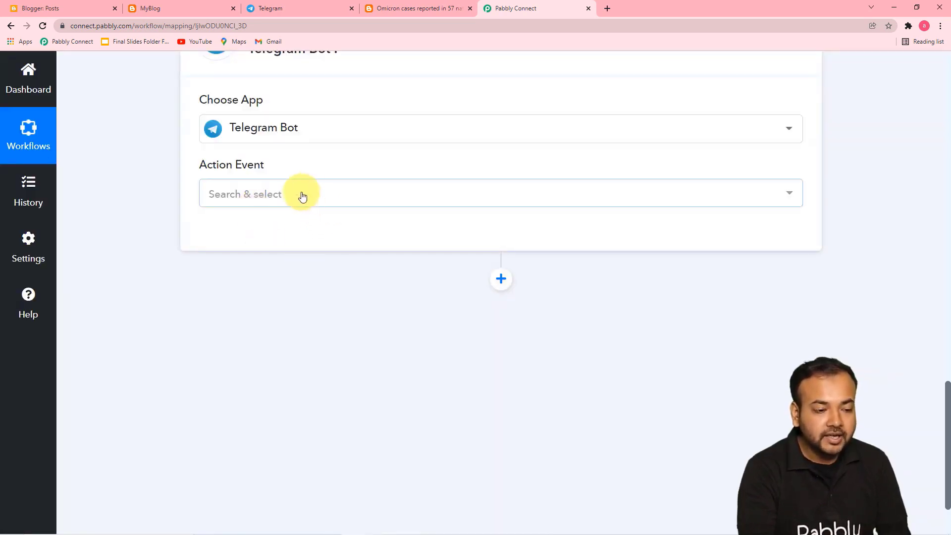
Set the Telegram Bot action event to Send a Text Message or a Reply (HTML).
click(327, 198)
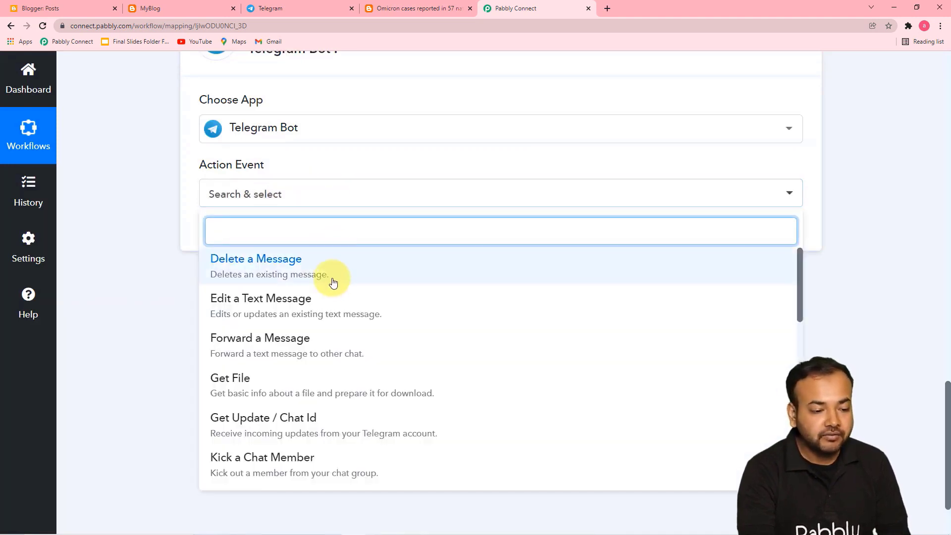
scroll(314, 381, down, 1)
scroll(314, 380, down, 2)
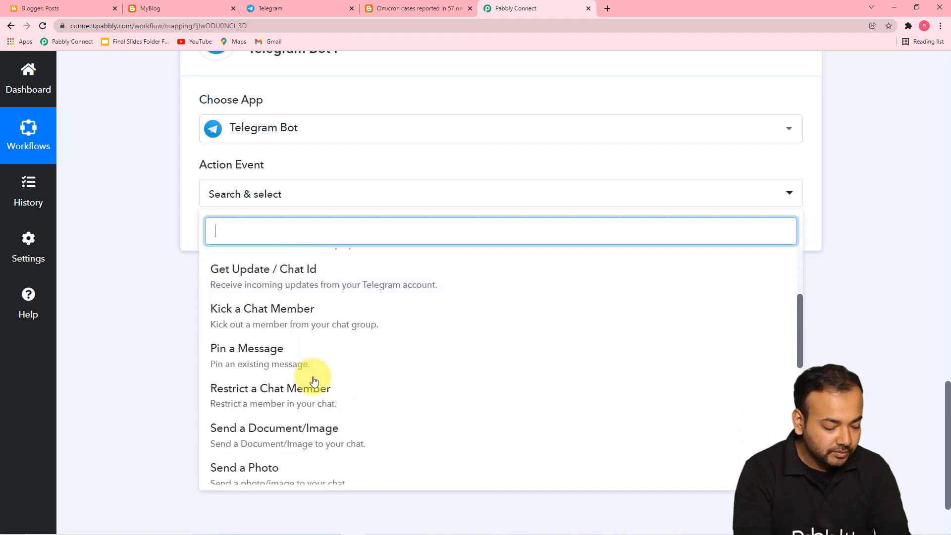
scroll(314, 380, down, 1)
scroll(314, 380, up, 1)
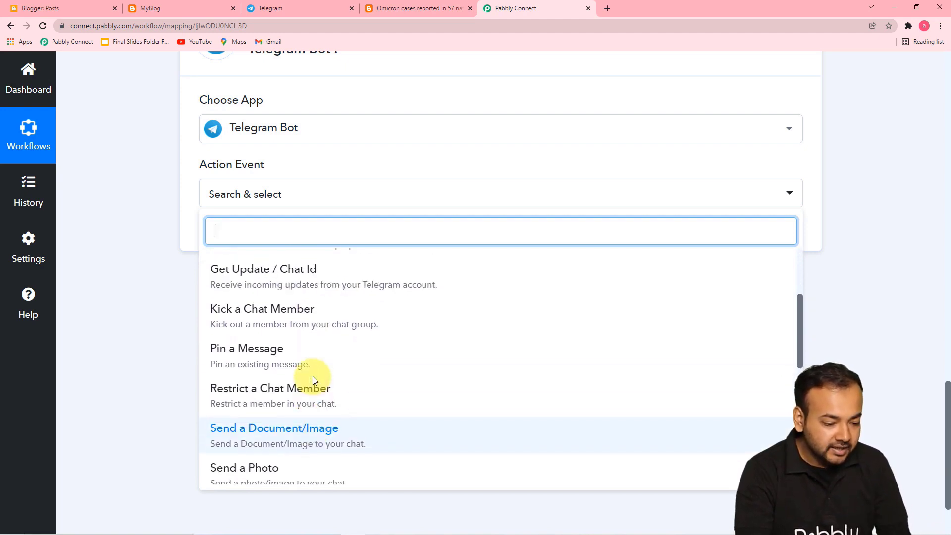
scroll(380, 392, down, 3)
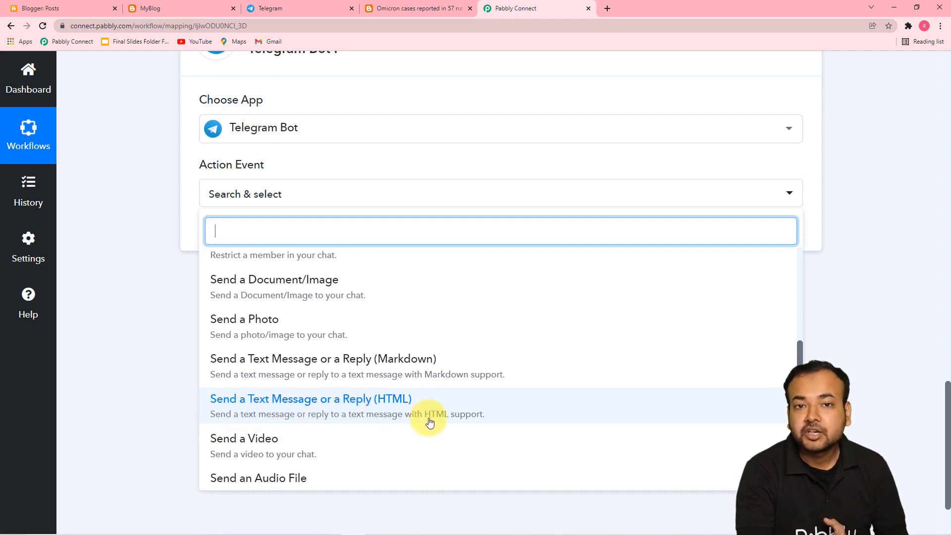
click(379, 400)
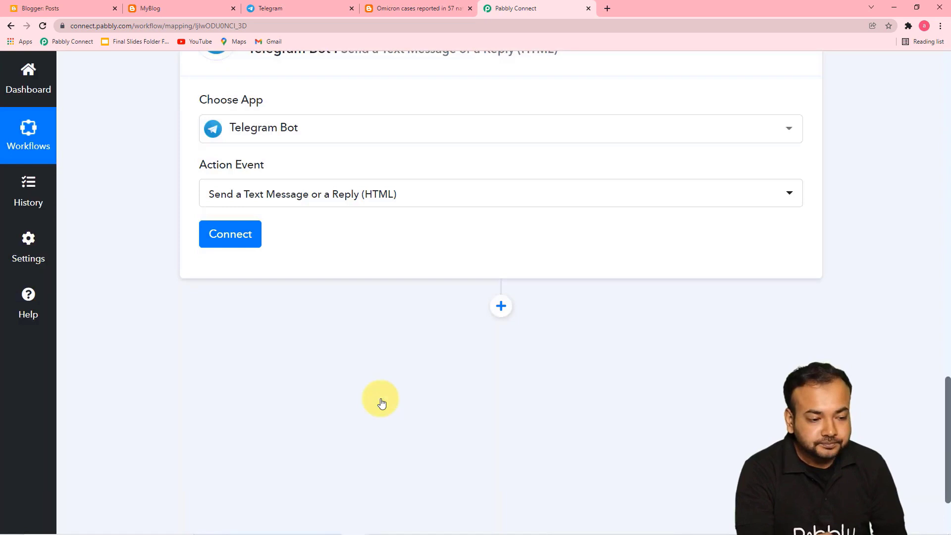
Start adding a new Telegram Bot connection for the action and review the instructions for obtaining its token.
click(217, 237)
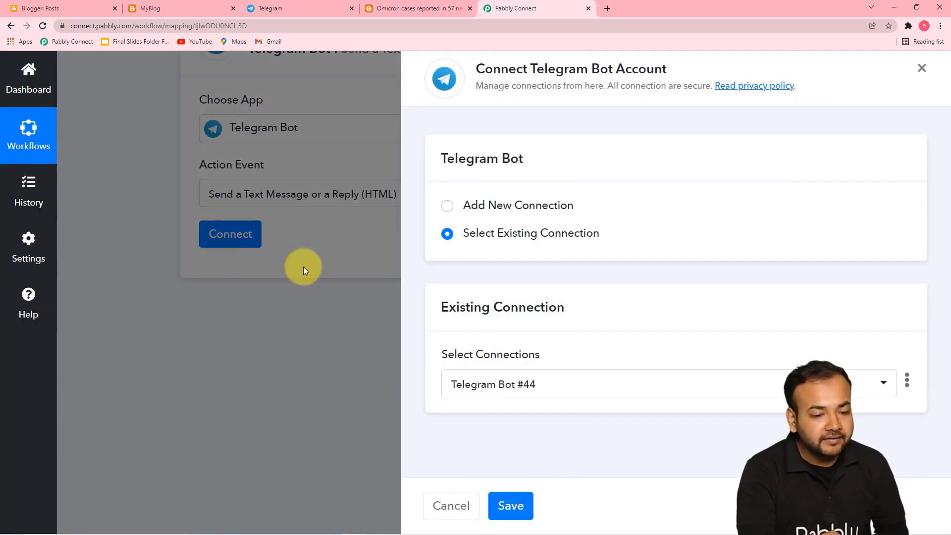
click(443, 210)
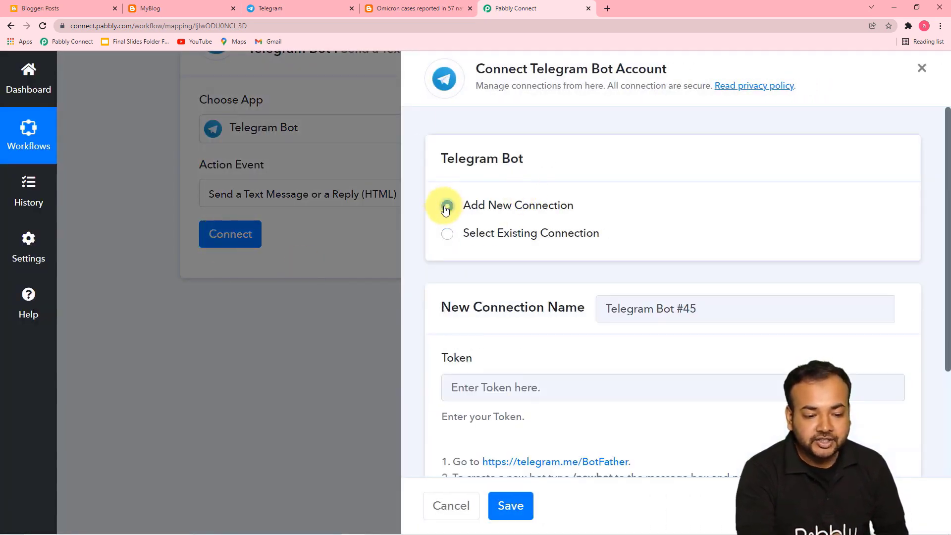
scroll(492, 225, down, 3)
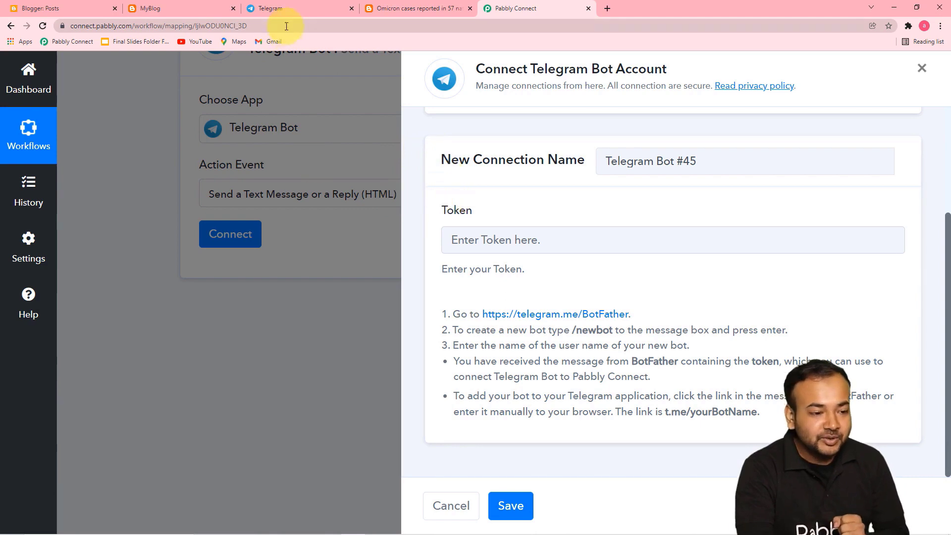
Switch to Telegram, search the chats for "botfa" and open the verified BotFather chat.
click(294, 12)
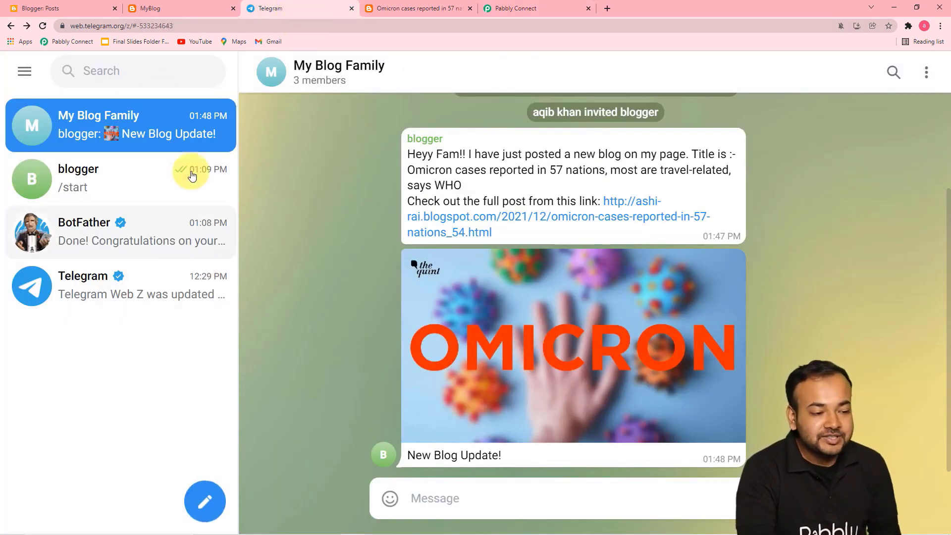
click(122, 76)
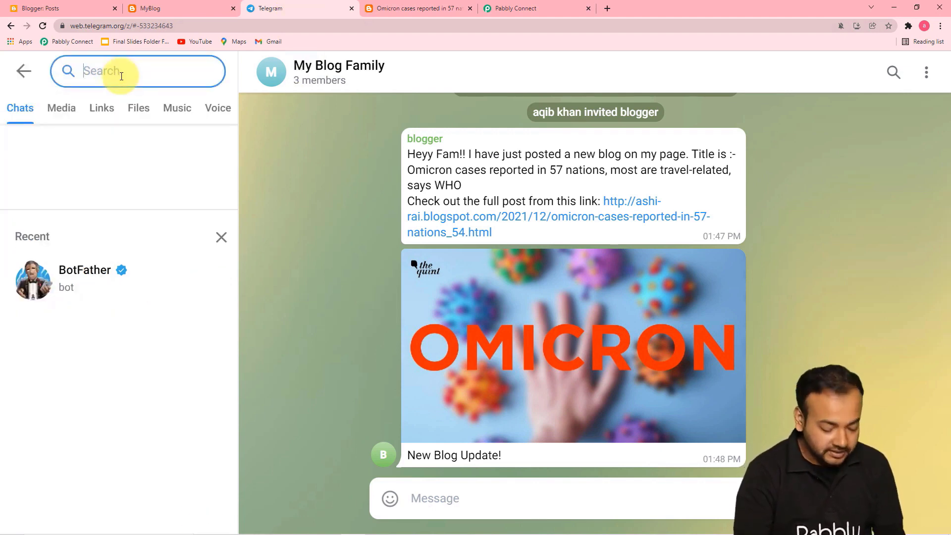
text(bot)
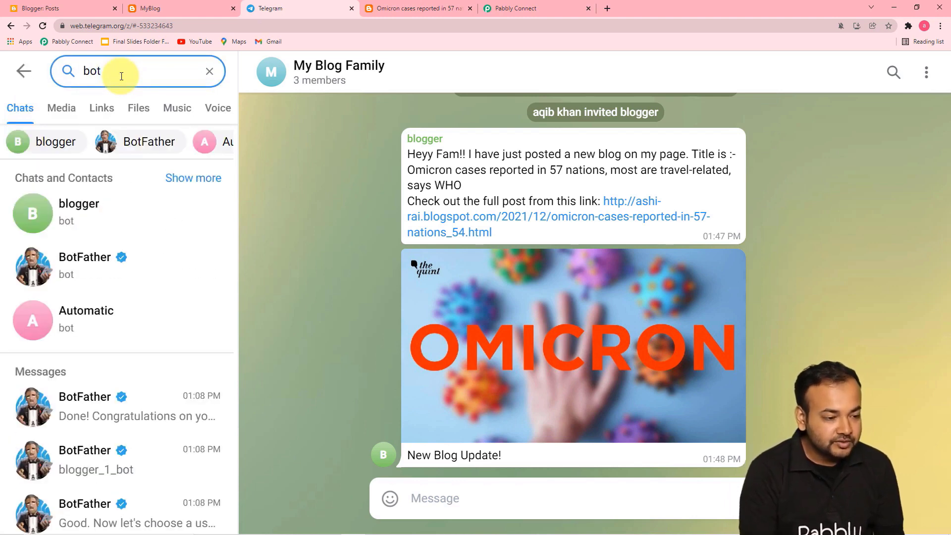
text(fa)
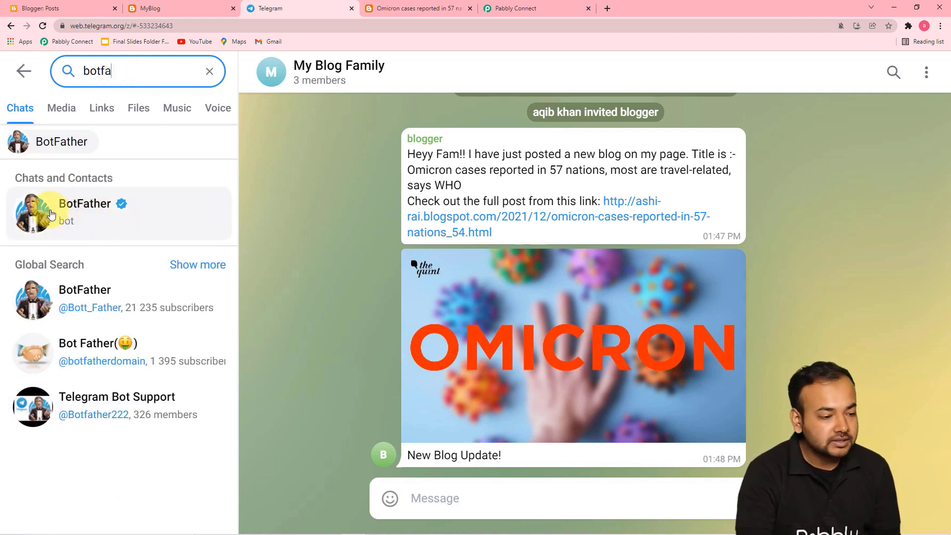
click(99, 217)
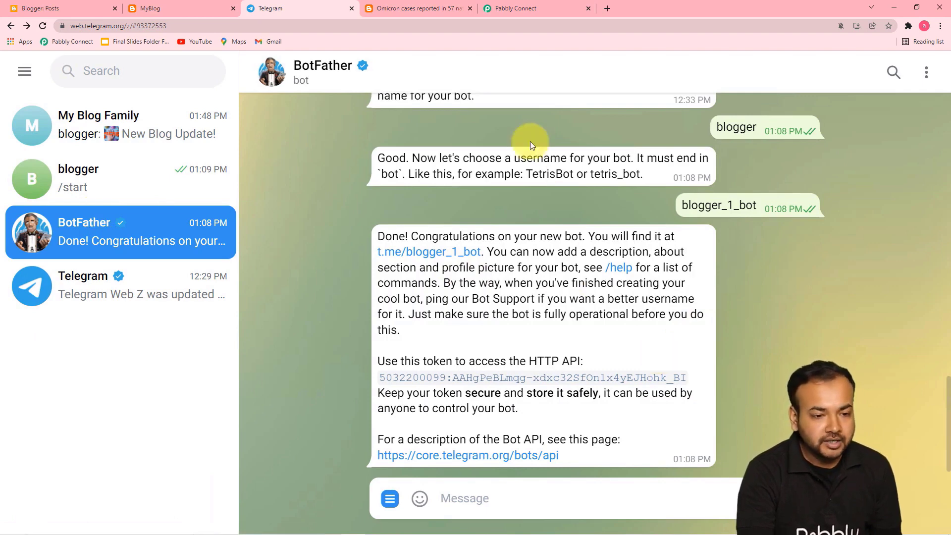
Check the bot creation instructions in Pabbly Connect and send BotFather the /newbot command in Telegram.
click(520, 5)
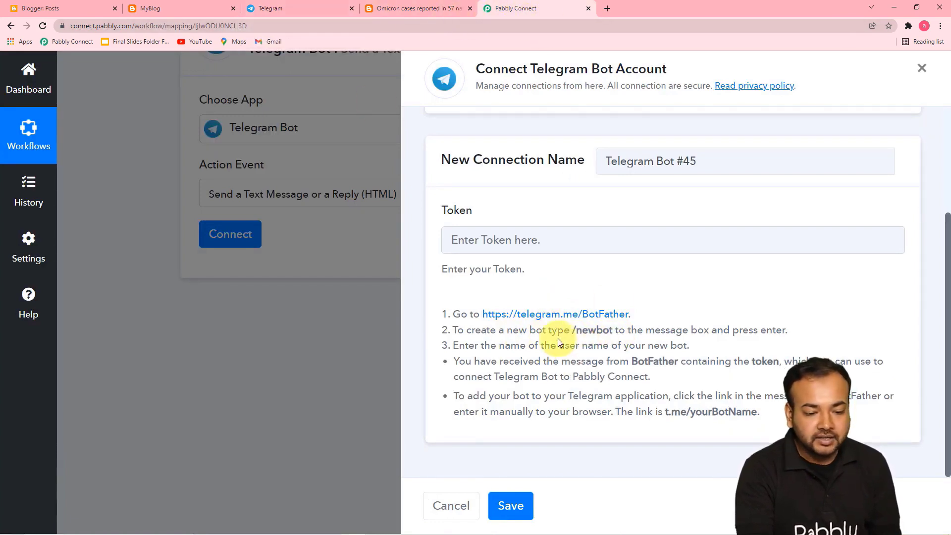
click(294, 10)
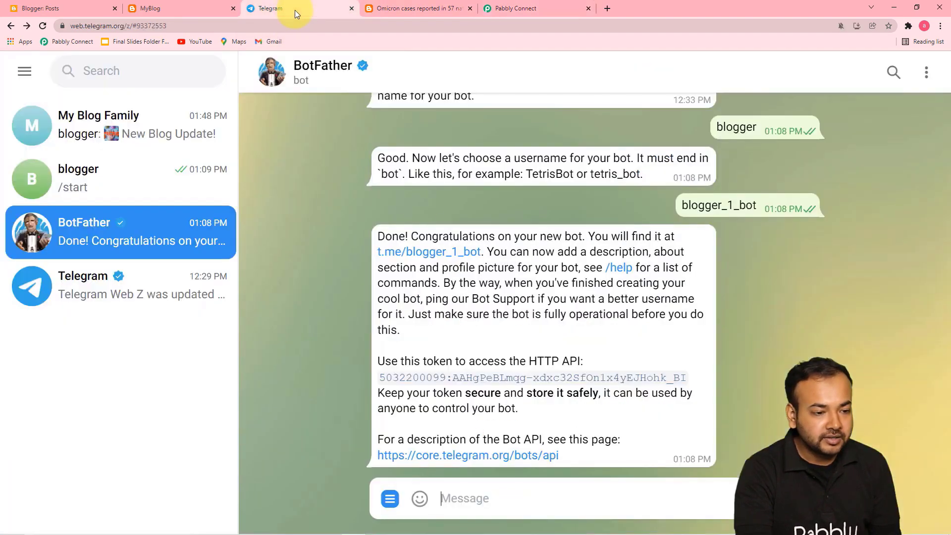
click(495, 499)
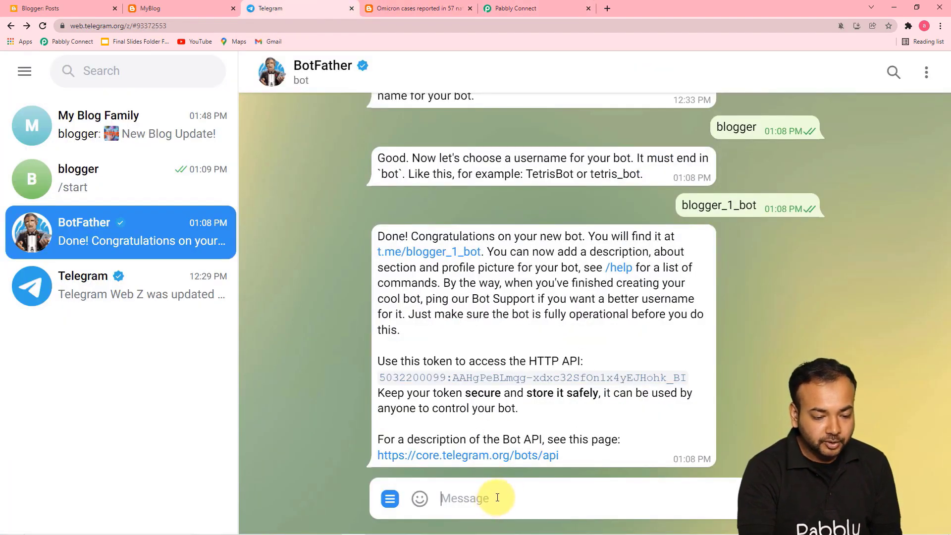
text(/)
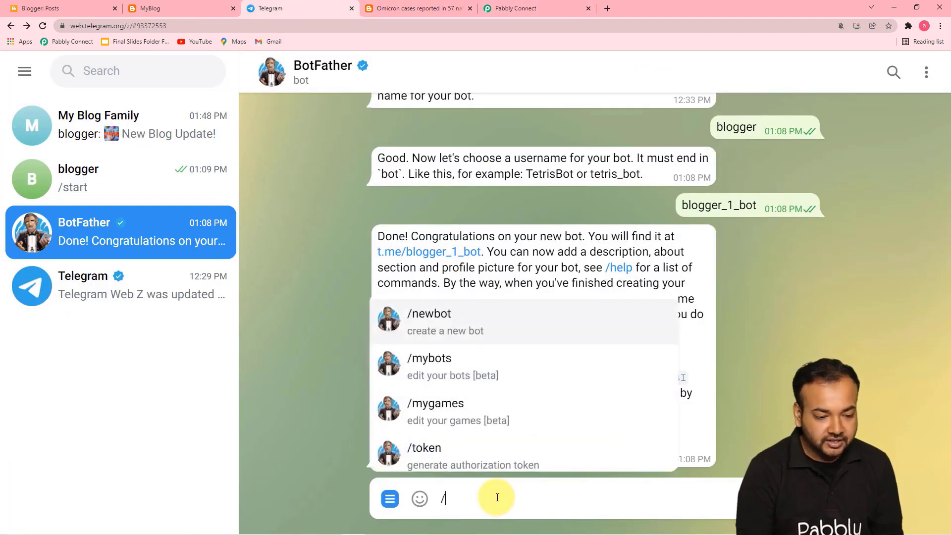
click(484, 323)
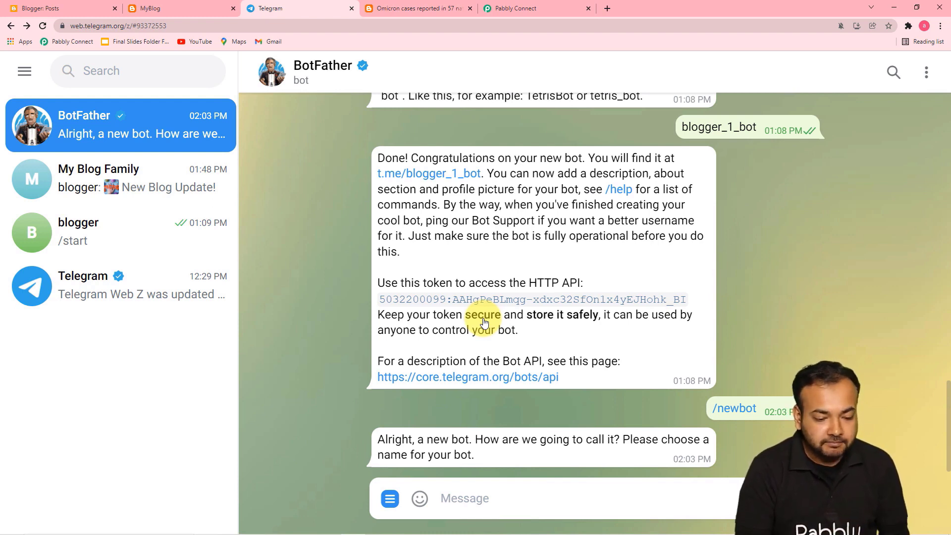
Give BotFather the name Myblogbot for the new bot.
click(466, 498)
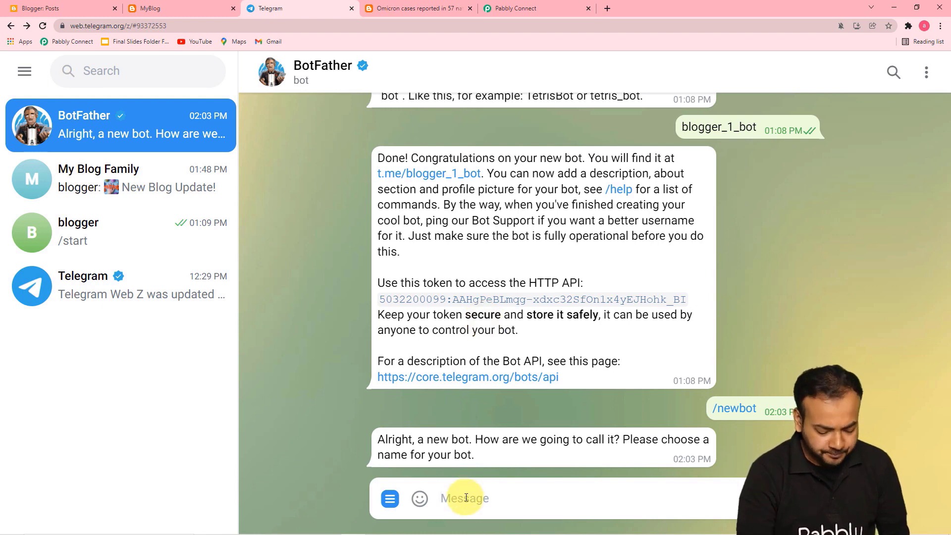
text(My)
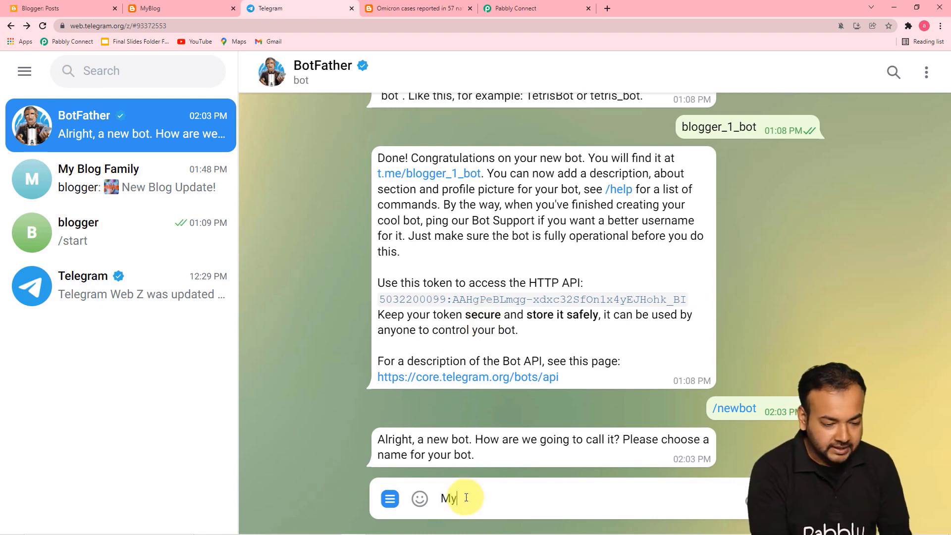
text(bo)
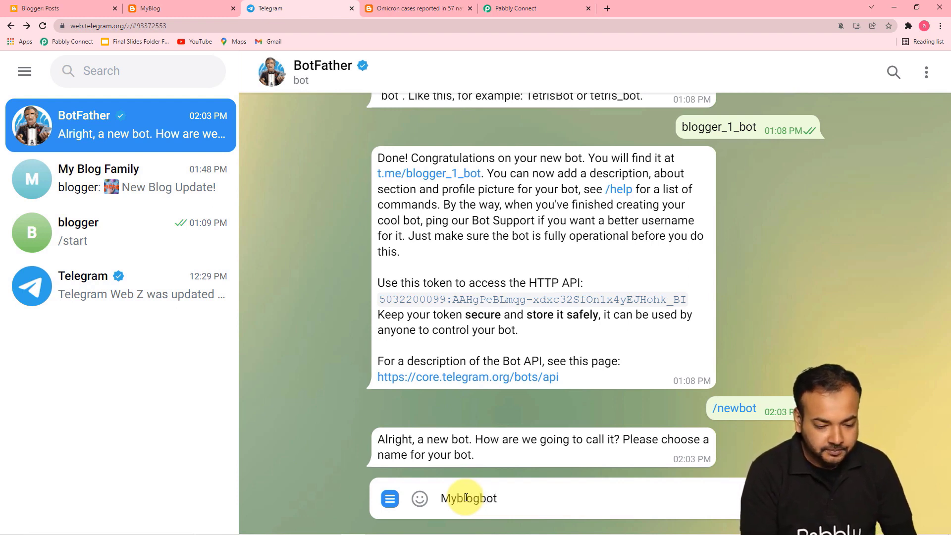
key(Return)
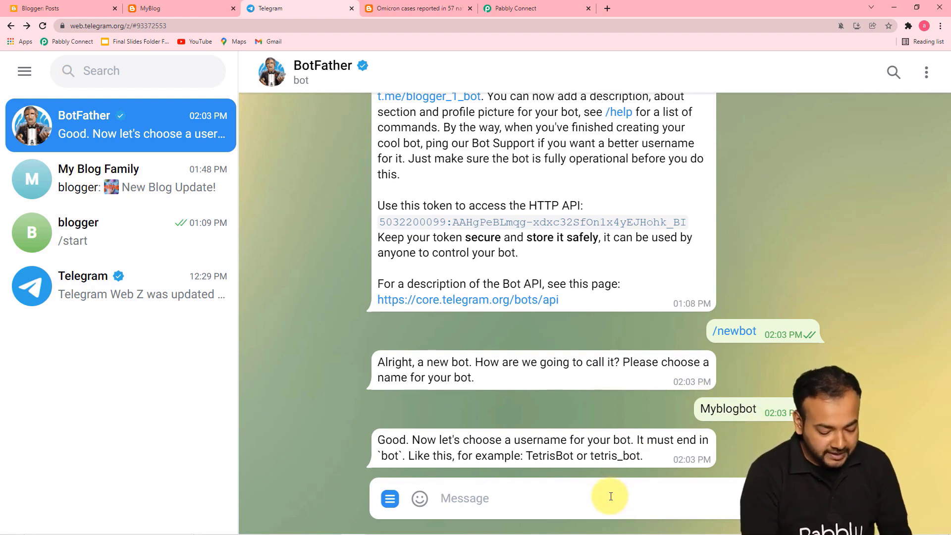
Give BotFather the username Blogger_2_bot for the new bot.
text(Blog)
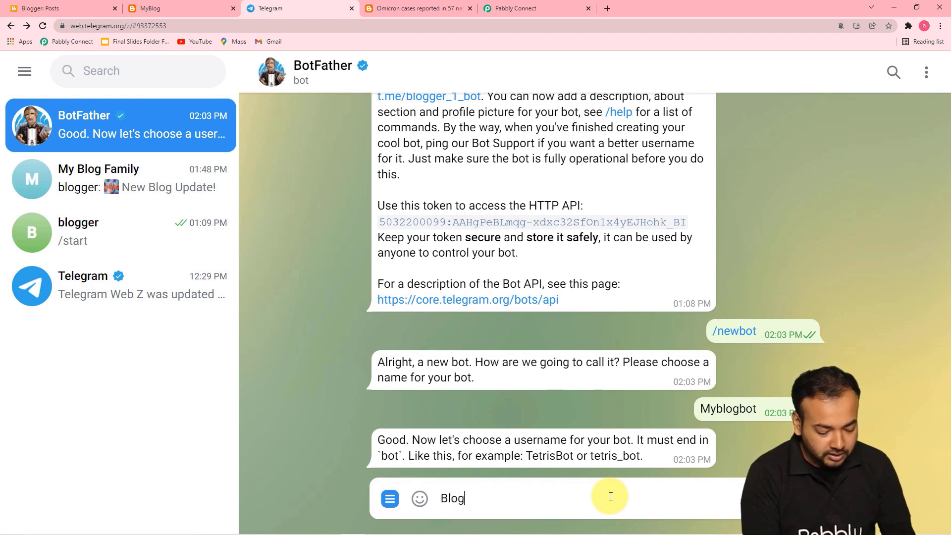
text(ger_2_bot)
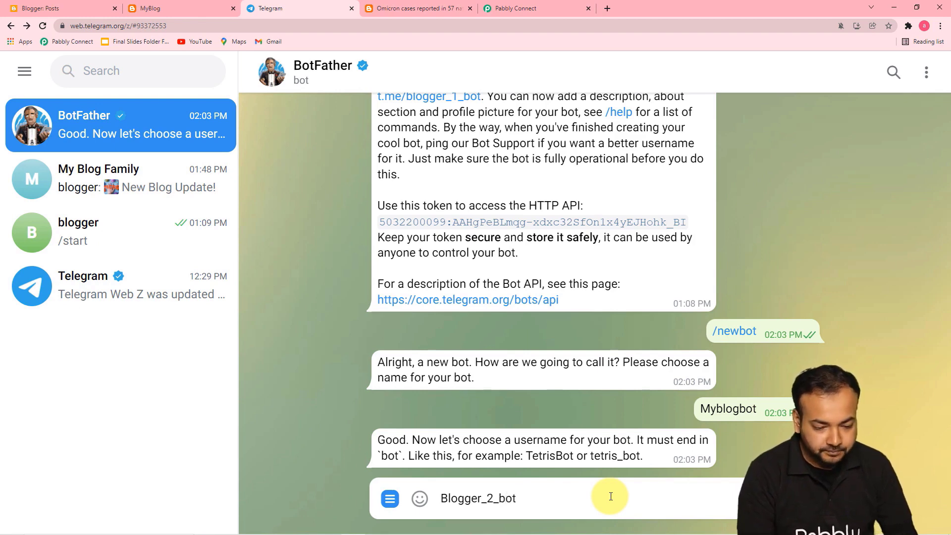
key(Return)
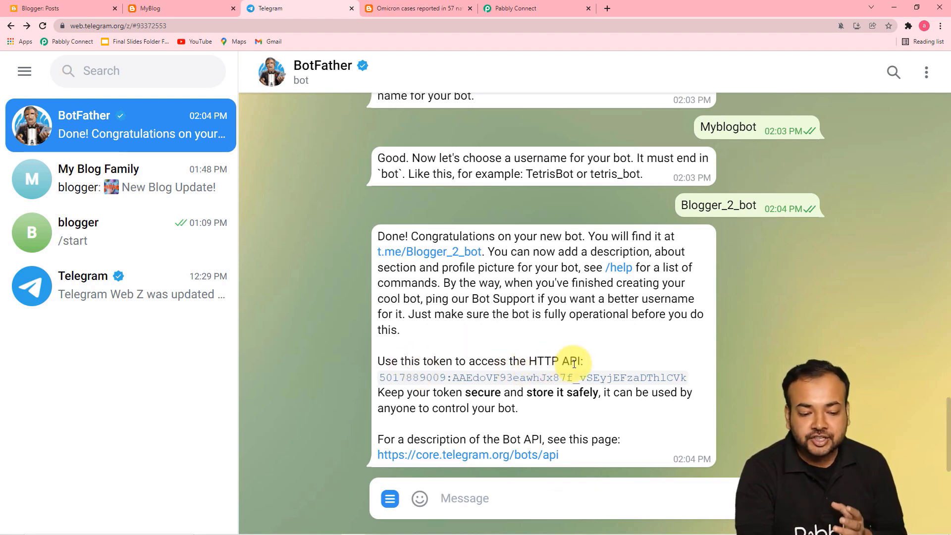
Copy the new bot's API token from BotFather's message, paste it into Pabbly Connect's Token field and save the connection.
drag(380, 376, 686, 381)
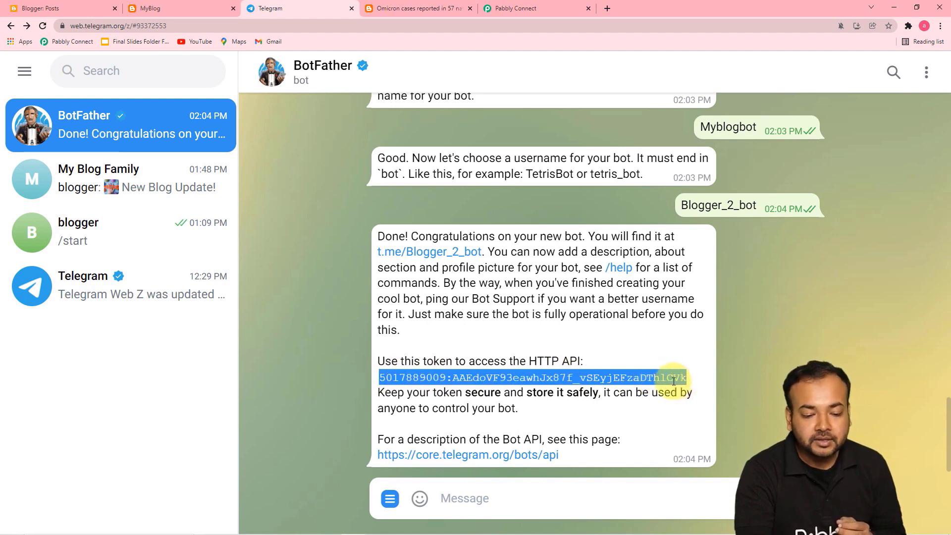
right_click(683, 380)
click(725, 208)
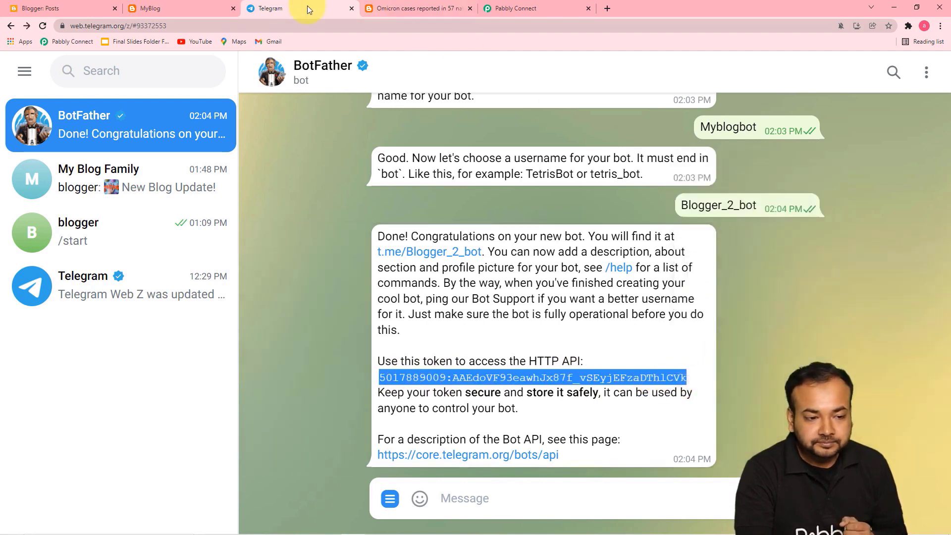
click(515, 13)
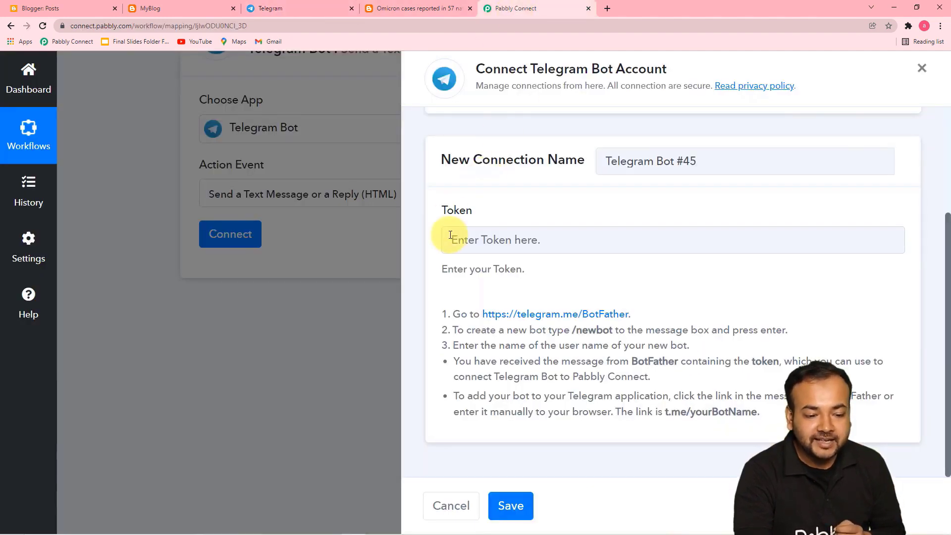
right_click(476, 242)
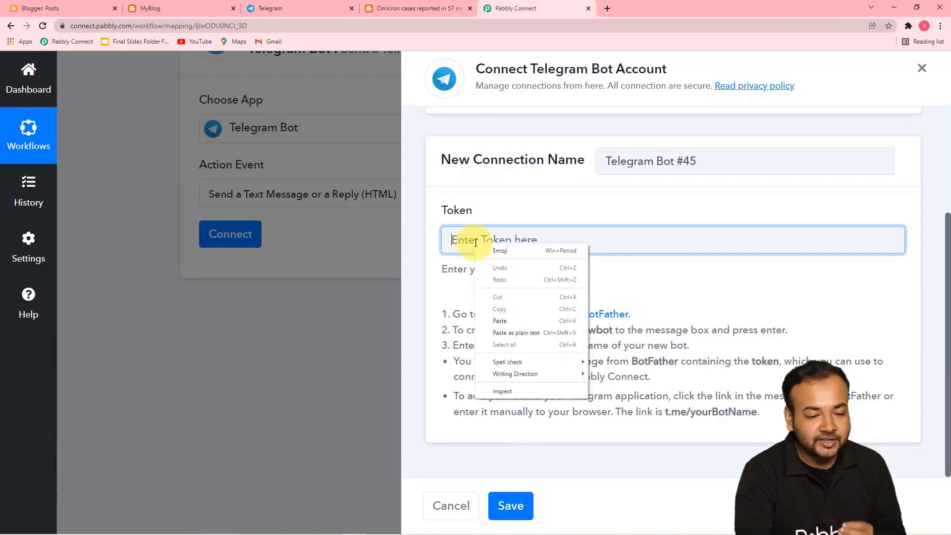
click(496, 317)
click(509, 507)
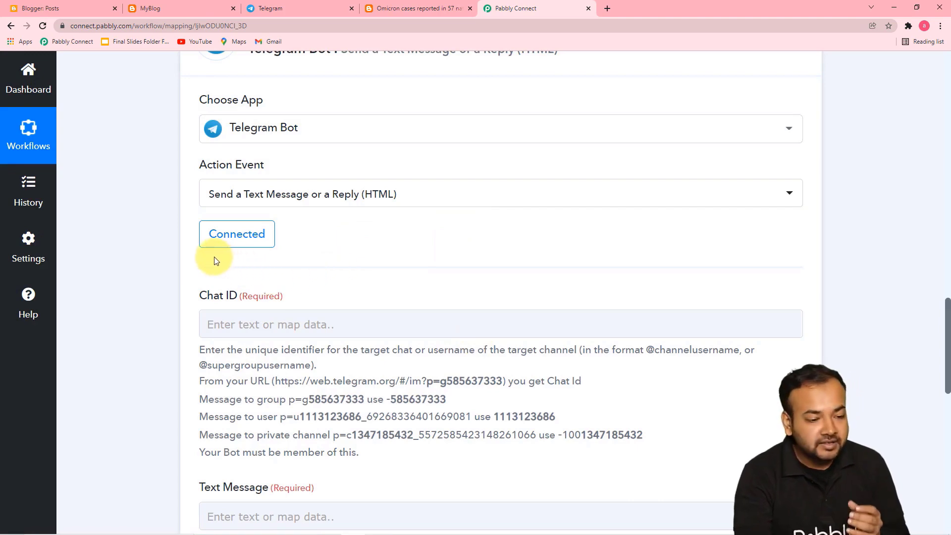
View the new bot's Telegram chat through BotFather's link, and review the Chat ID requirements of the Pabbly Connect action.
click(326, 4)
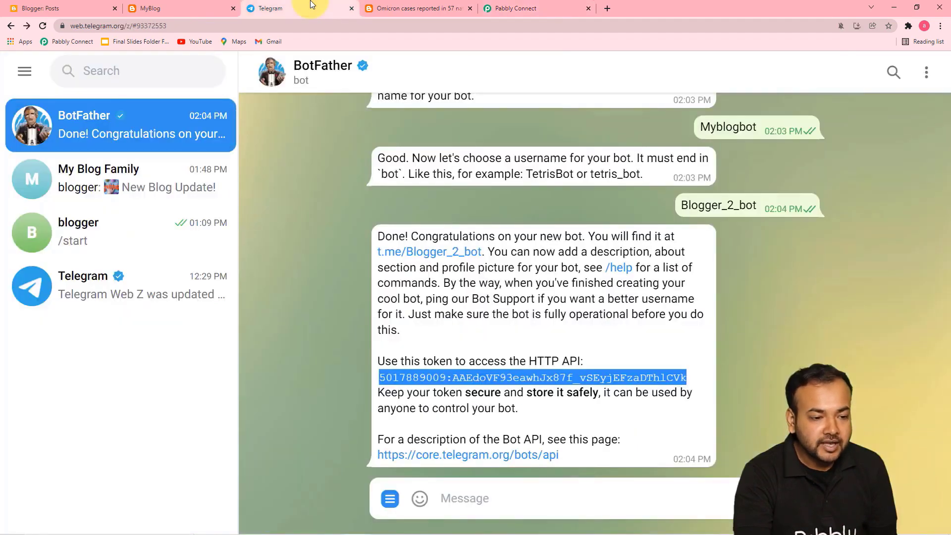
click(405, 252)
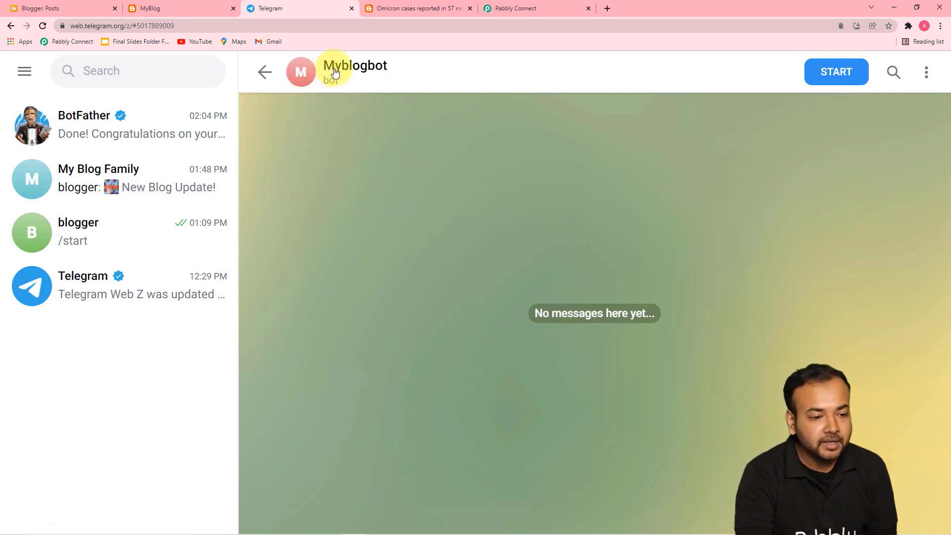
click(539, 7)
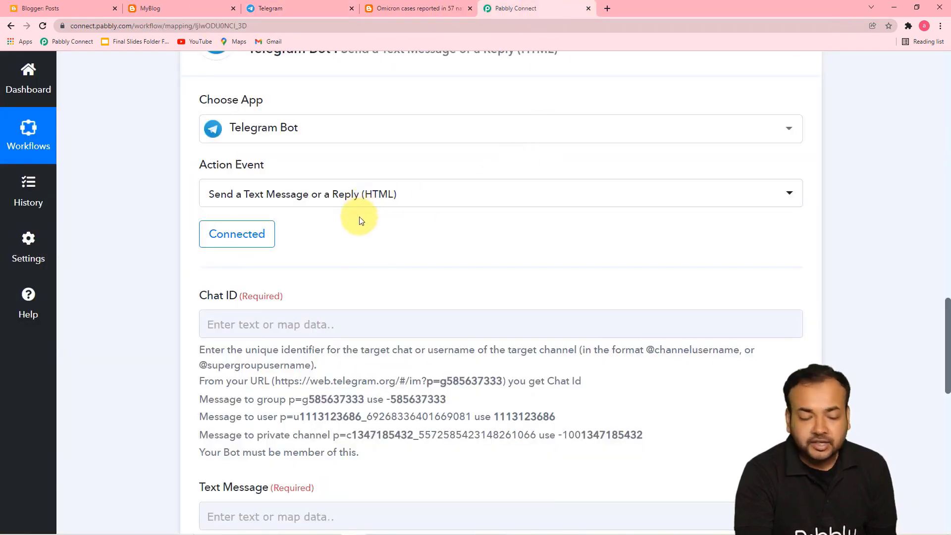
scroll(360, 221, down, 1)
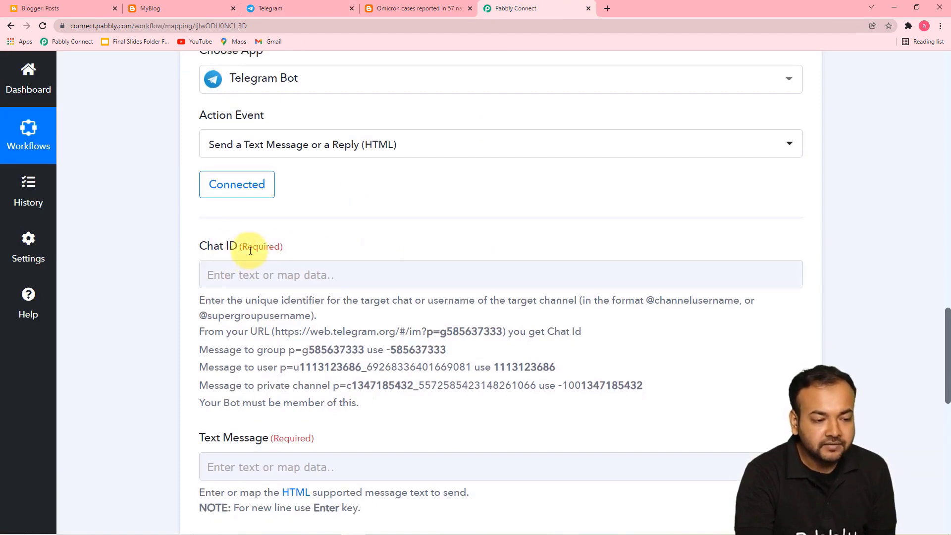
click(336, 270)
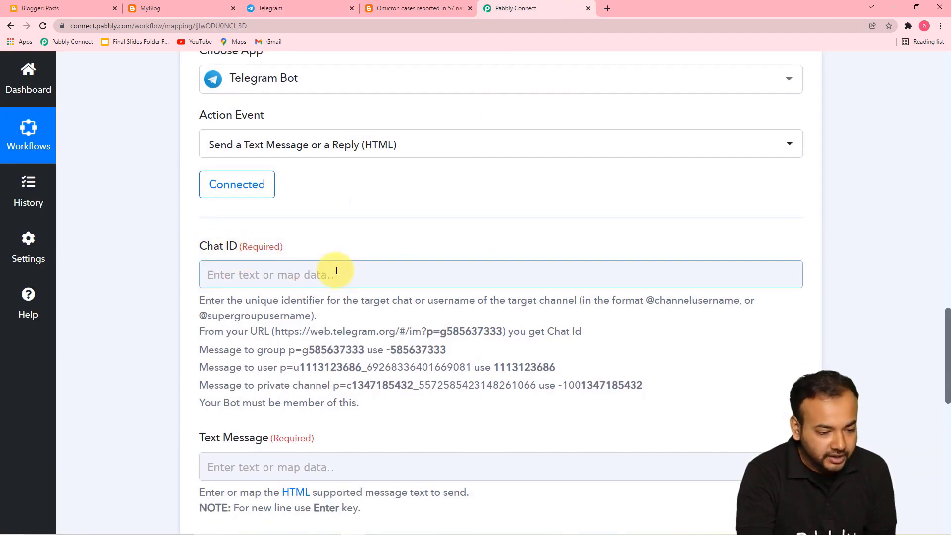
scroll(337, 271, down, 2)
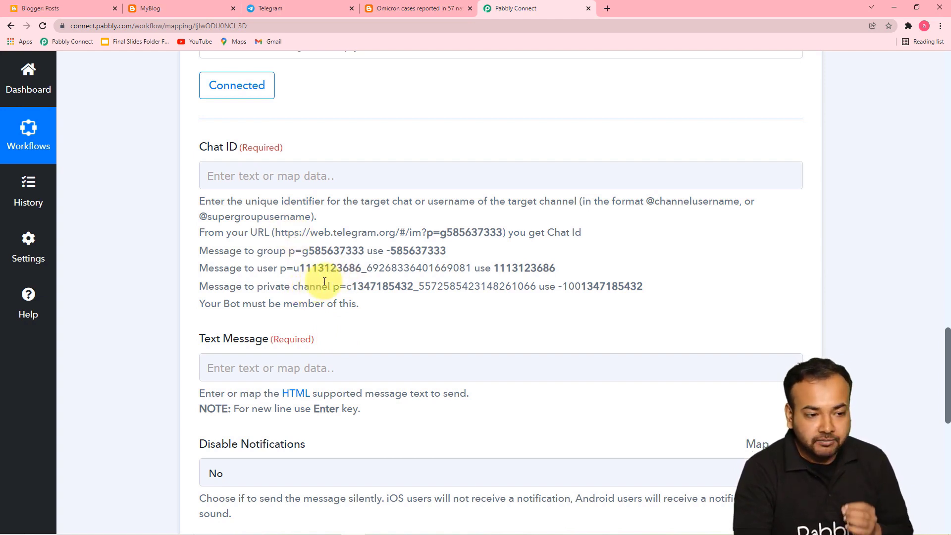
Switch to Telegram, open the My Blog Family group and show its profile with the member list.
click(290, 6)
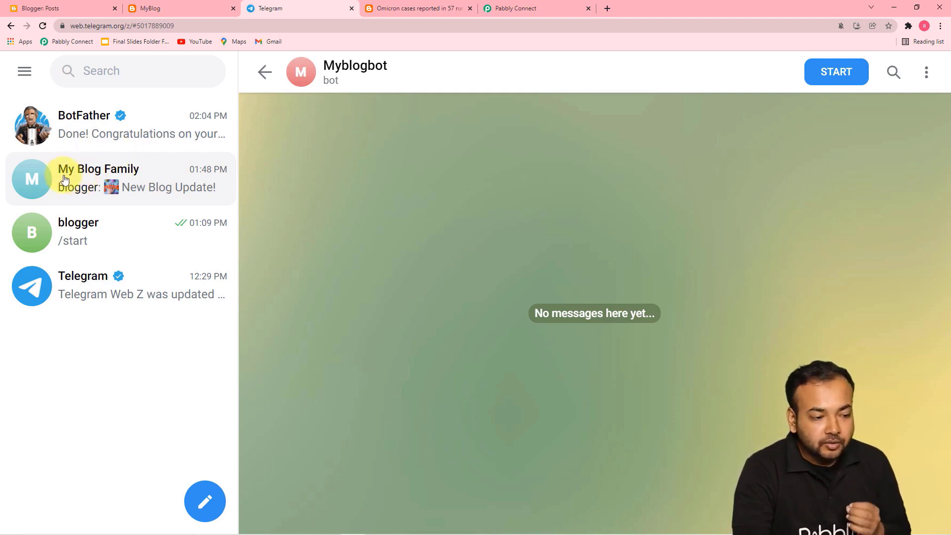
click(124, 182)
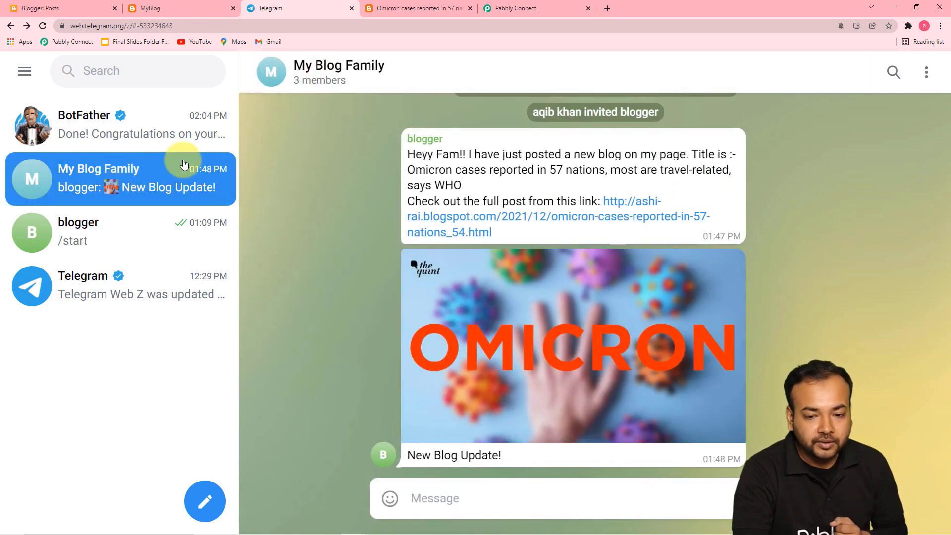
click(929, 80)
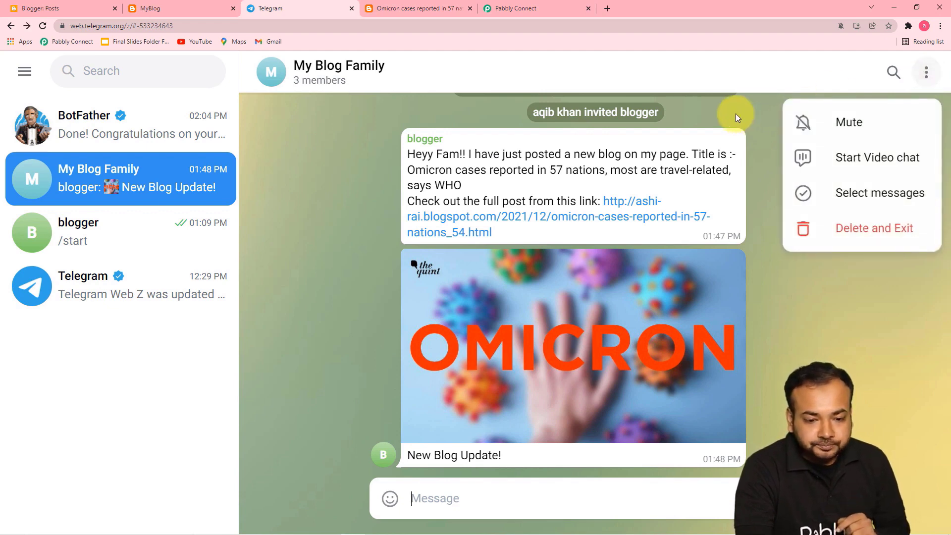
click(329, 66)
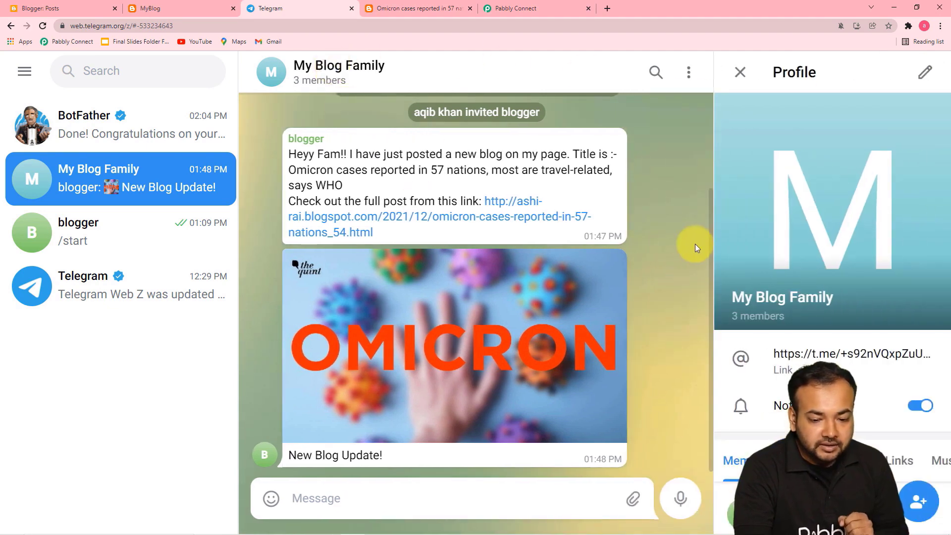
scroll(777, 260, down, 3)
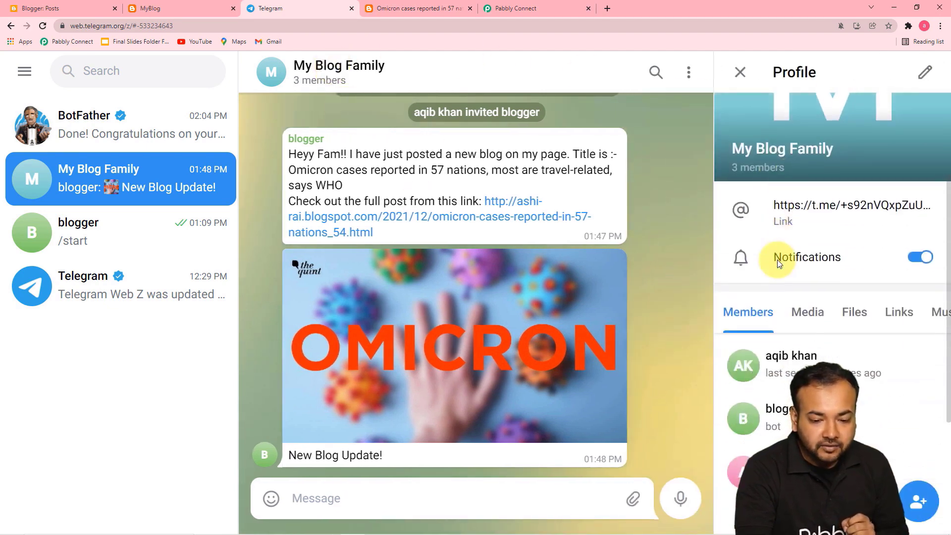
Add Myblogbot as a member of the My Blog Family group.
click(913, 504)
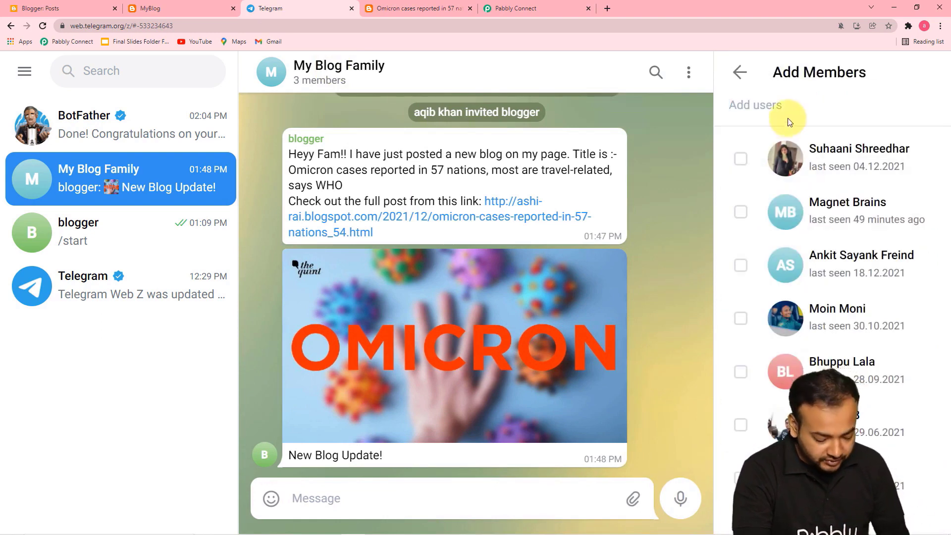
text(my)
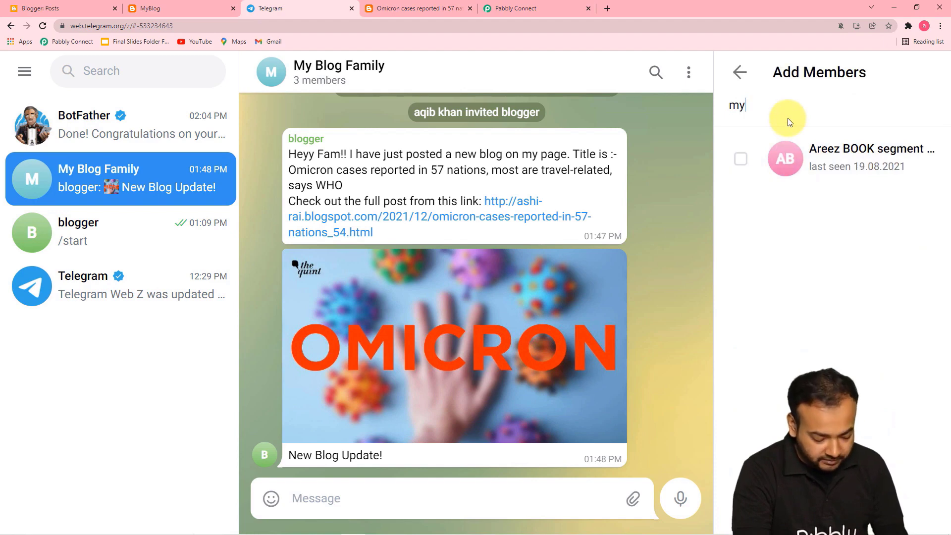
text(blo)
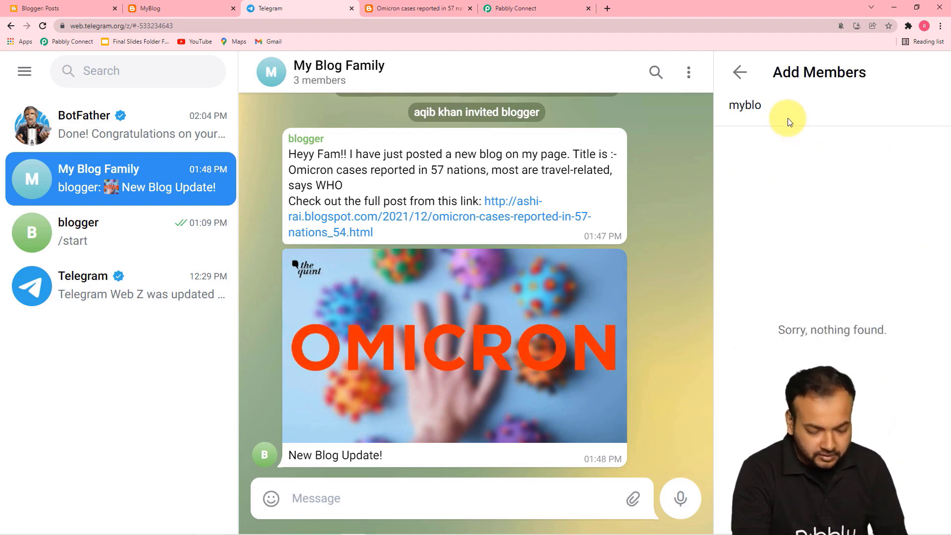
text(g)
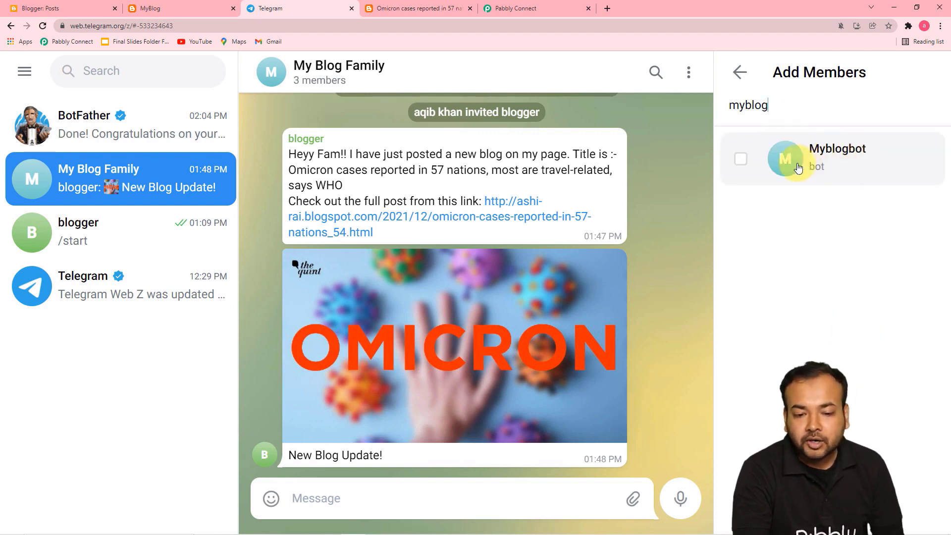
click(742, 163)
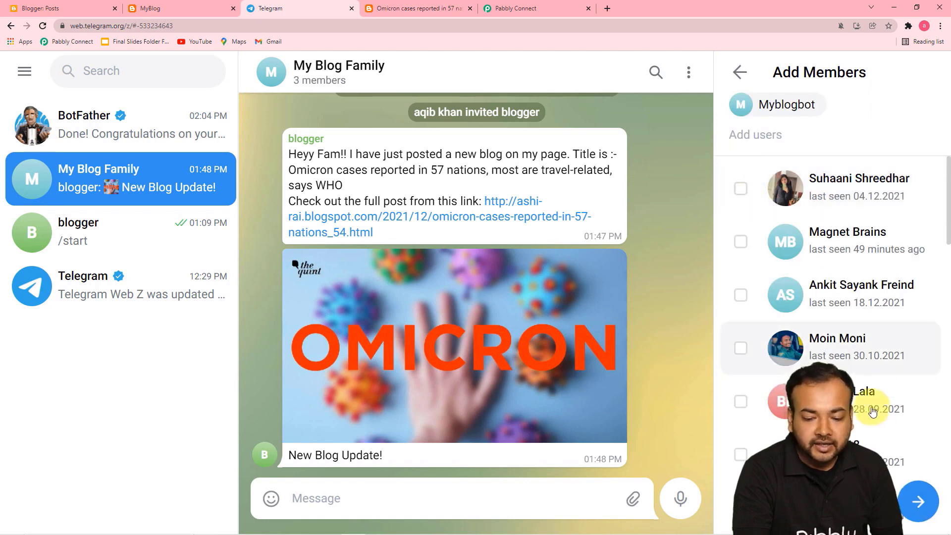
click(919, 502)
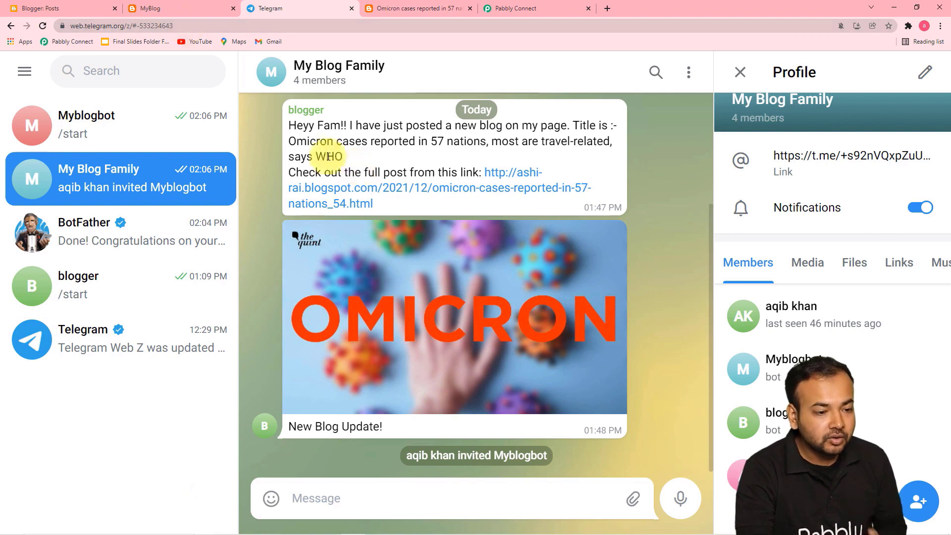
Copy the My Blog Family group's chat ID, including the leading minus sign, from the page's web address.
click(184, 26)
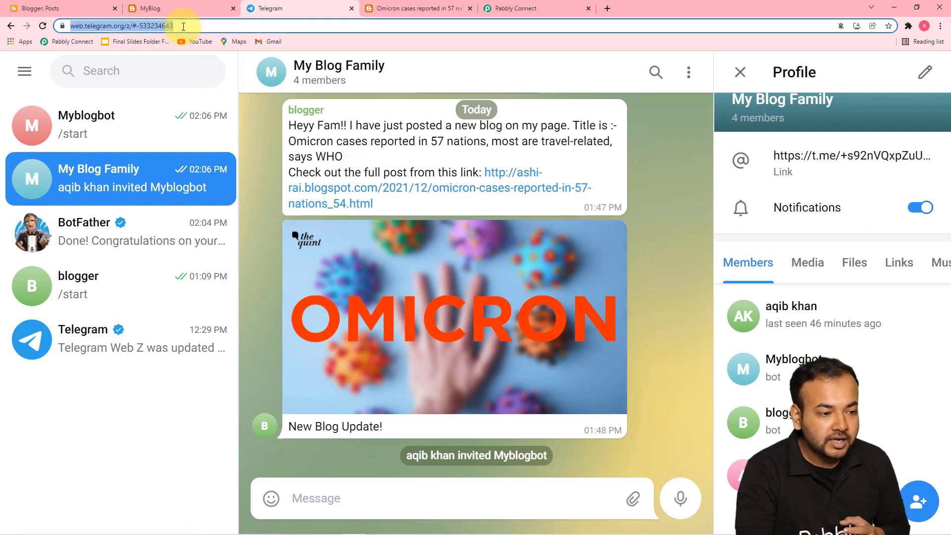
click(138, 27)
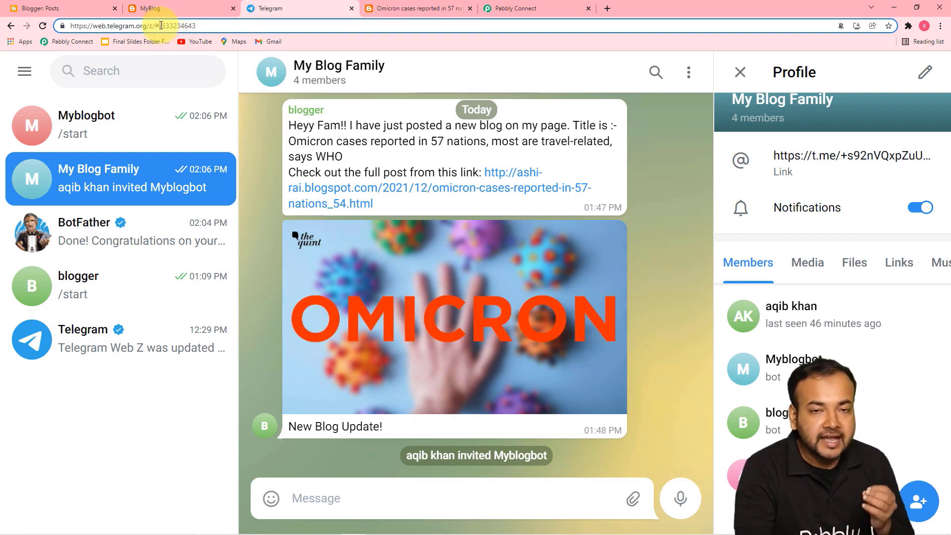
drag(162, 26, 186, 27)
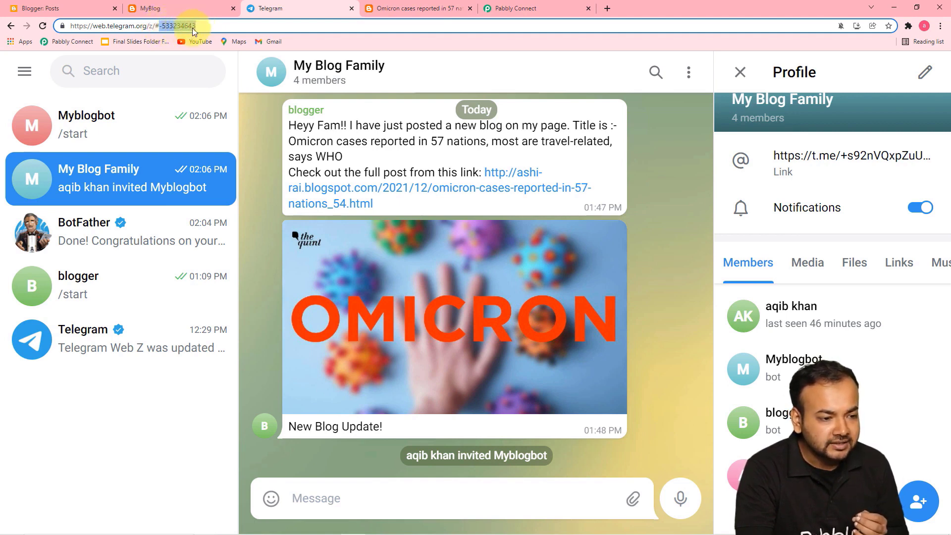
right_click(193, 28)
click(211, 101)
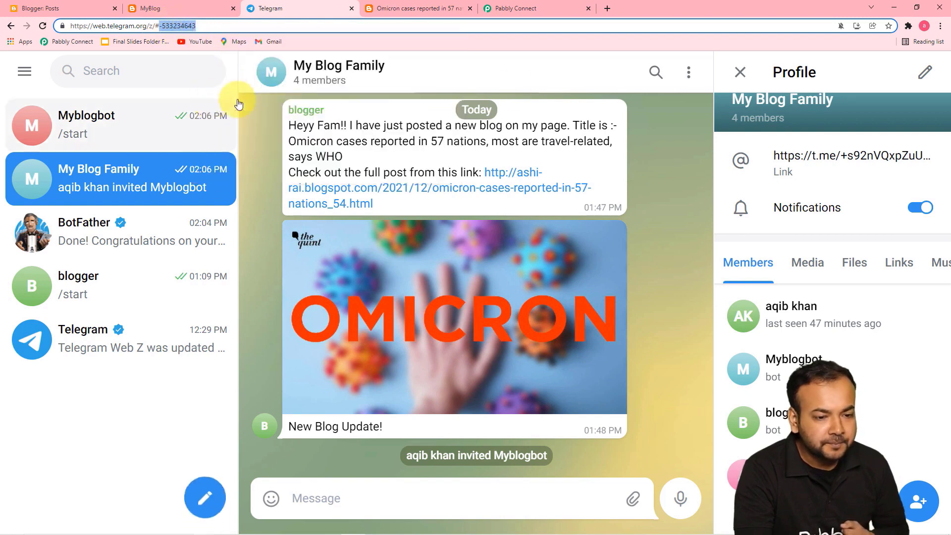
Switch to Pabbly Connect and paste the copied group ID -533234643 as the Telegram action's Chat ID.
click(524, 2)
click(279, 182)
right_click(300, 179)
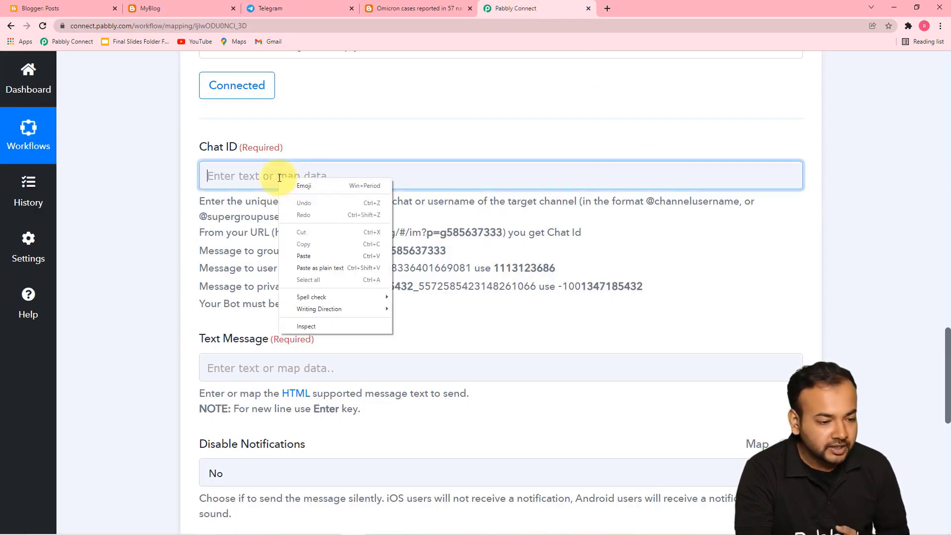
click(297, 257)
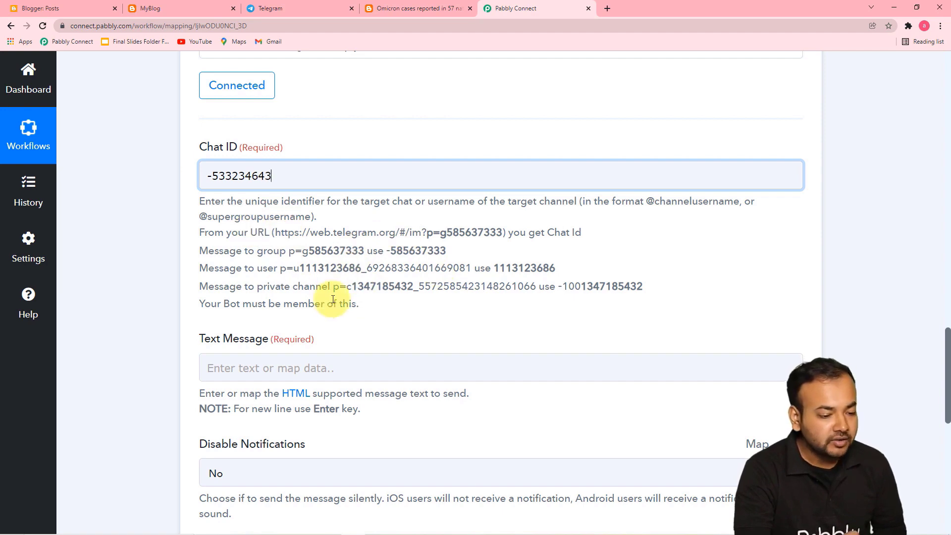
click(209, 177)
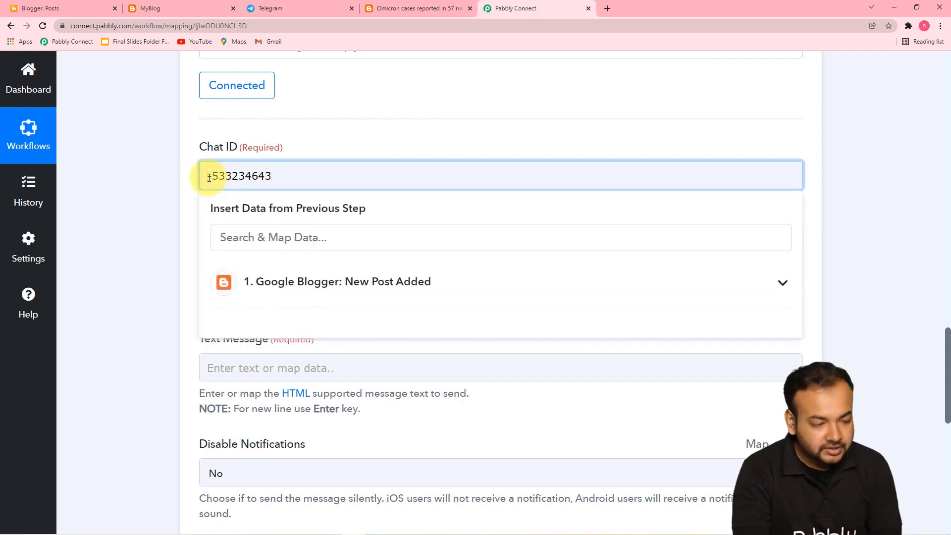
click(176, 179)
Set Text Message to "Heyy Fam!! / I Just published a new post on my blog page. The topic is: / You can read the full post from this link:".
scroll(238, 335, down, 5)
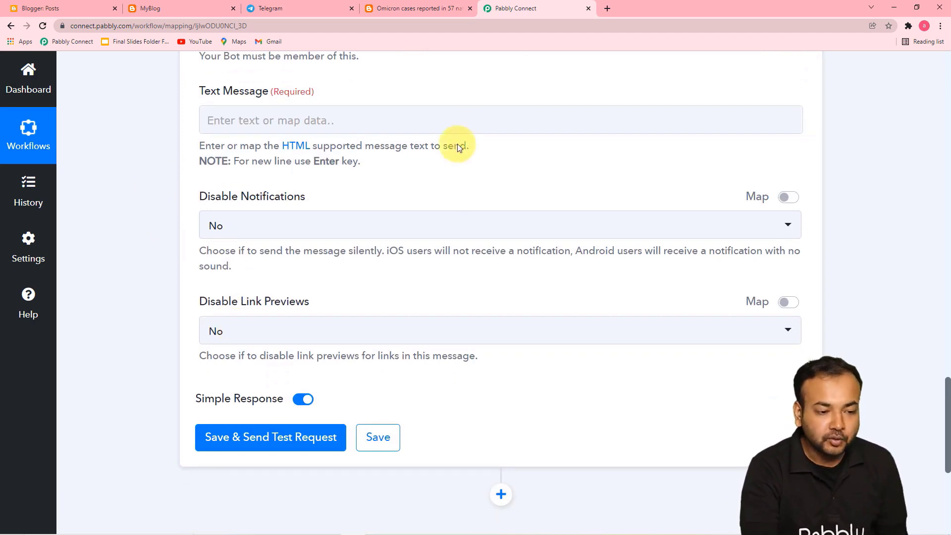
click(415, 120)
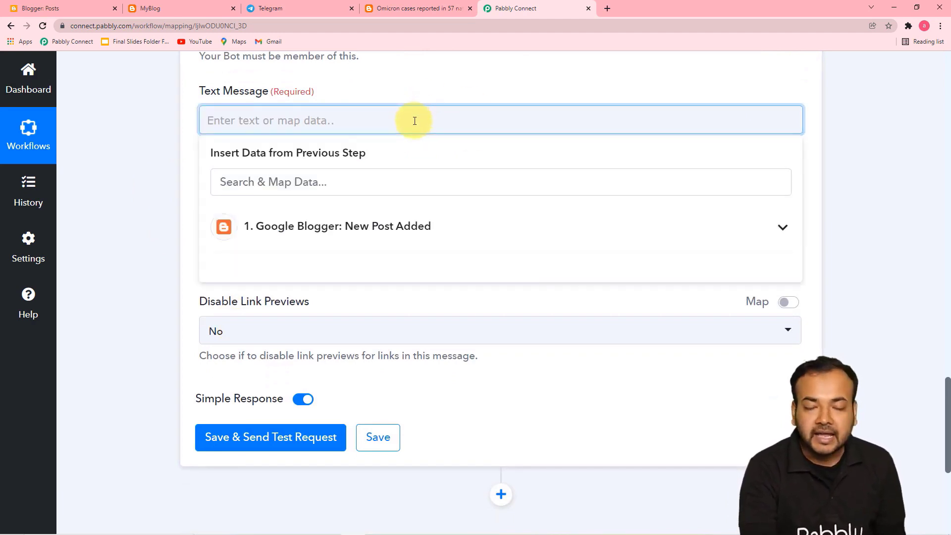
key(ctrl+v)
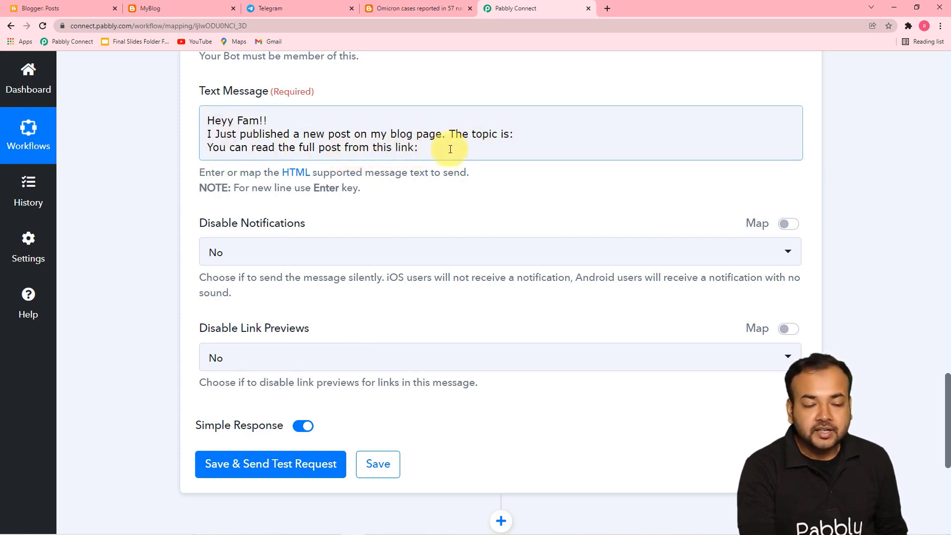
click(538, 174)
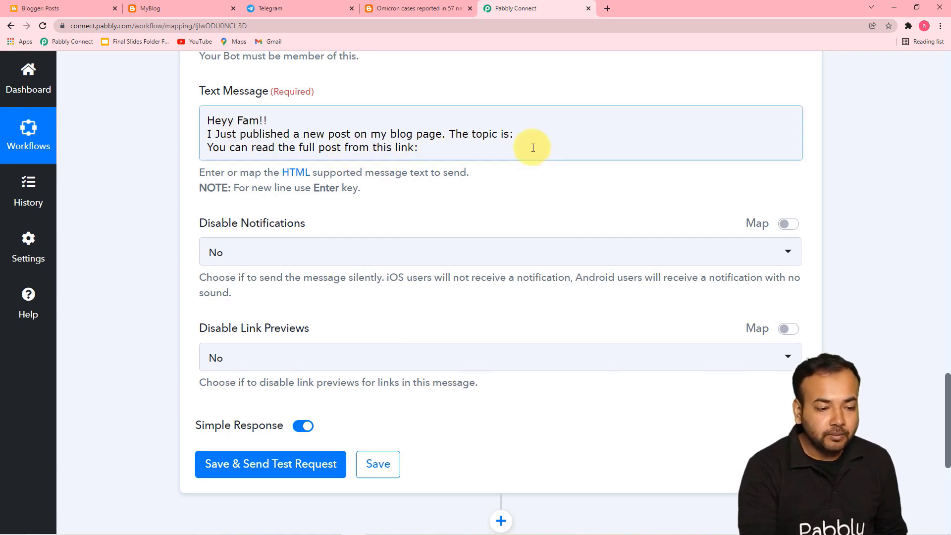
click(510, 133)
click(456, 182)
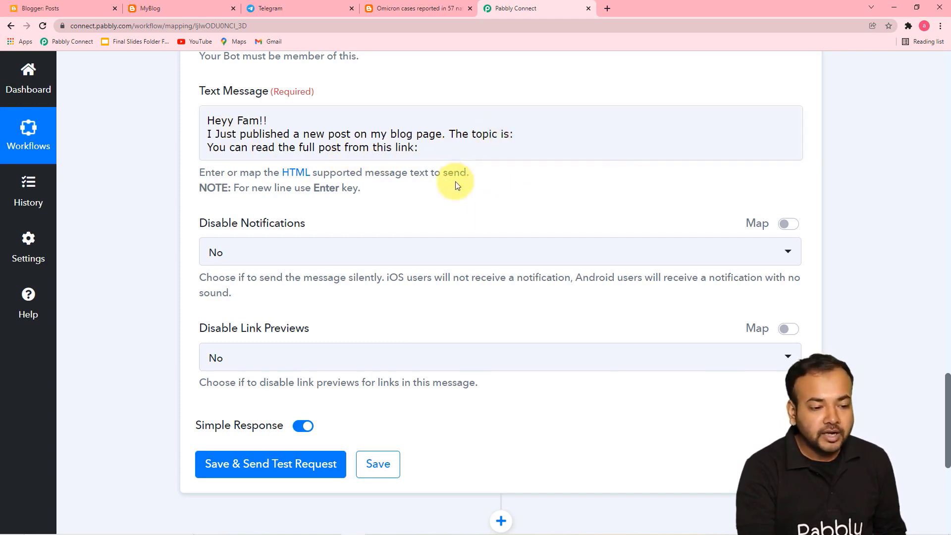
Review the Google Blogger trigger's response data for the post's Title and Url, expanding the Url value to read it in full.
scroll(467, 217, up, 1)
scroll(468, 217, up, 15)
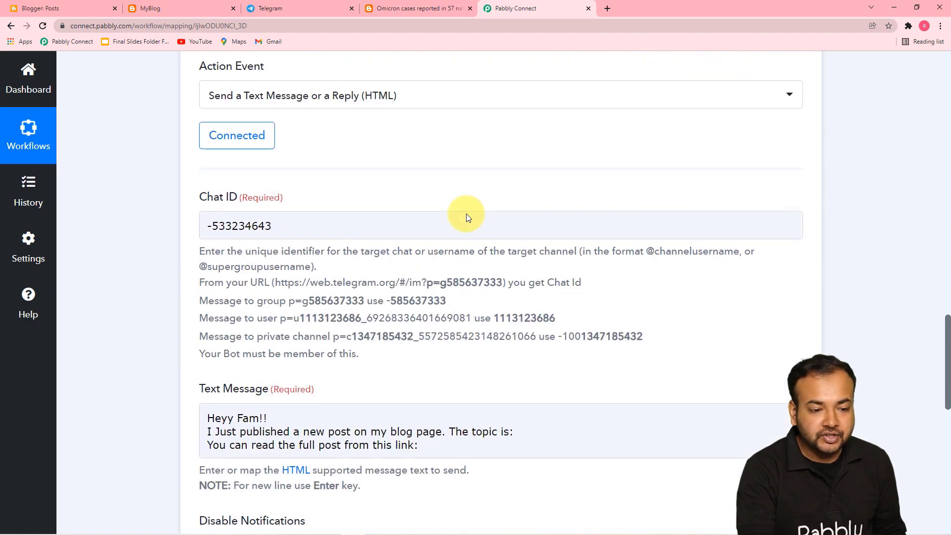
scroll(467, 217, up, 6)
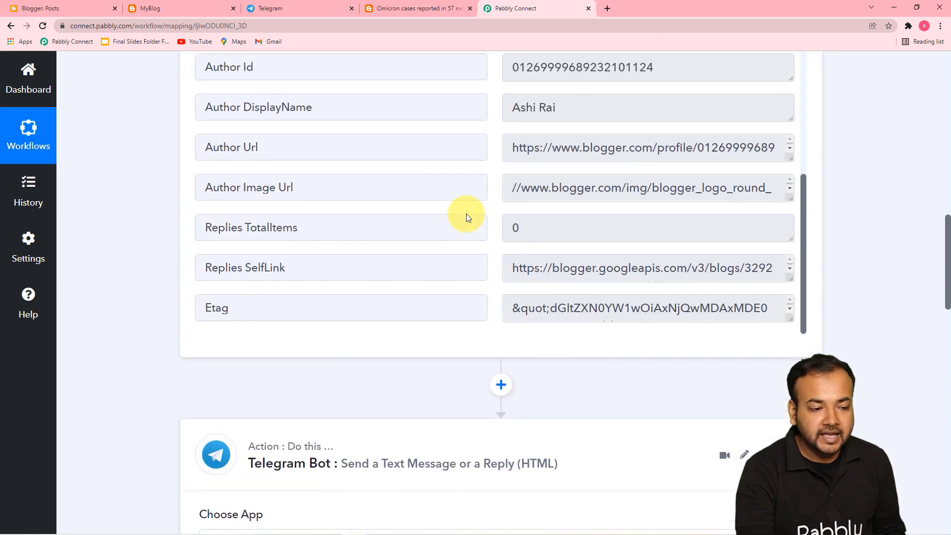
scroll(467, 217, up, 2)
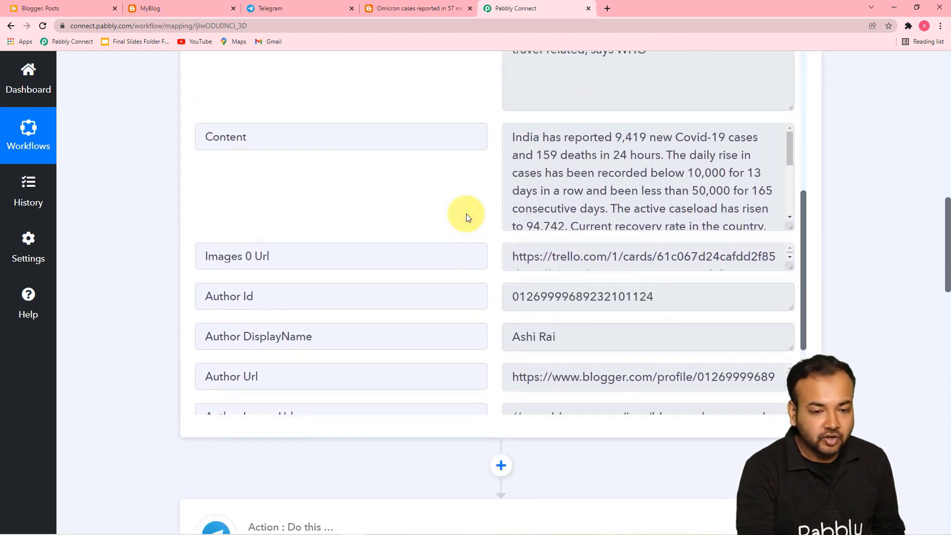
scroll(466, 213, up, 6)
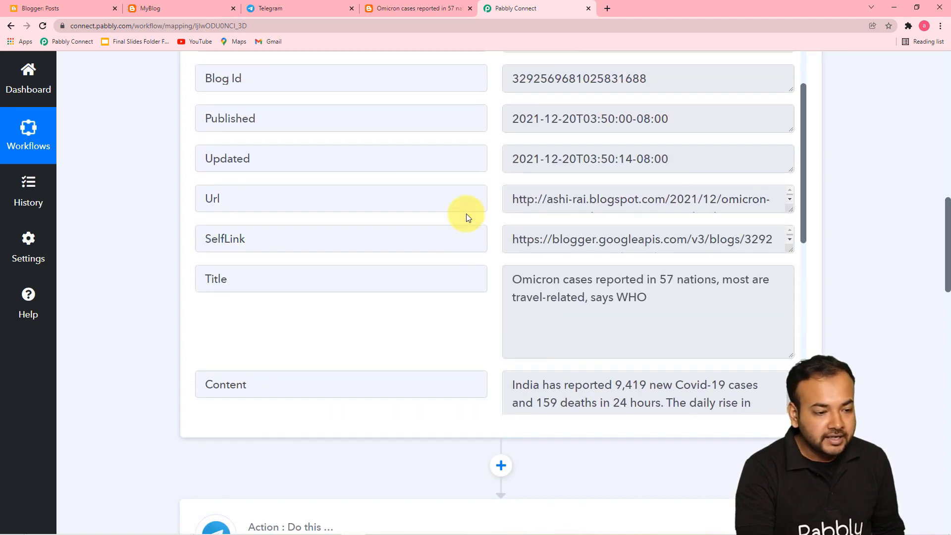
scroll(466, 213, down, 2)
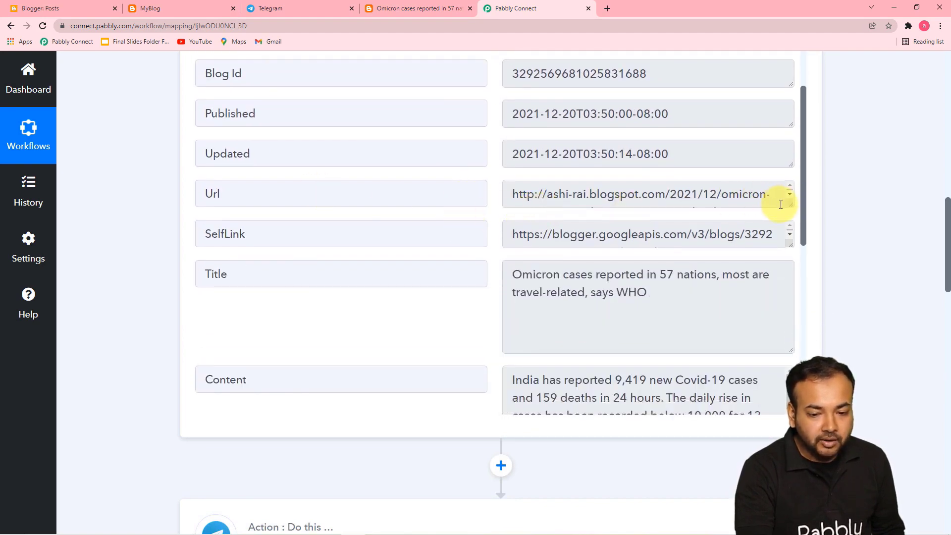
drag(790, 204, 792, 235)
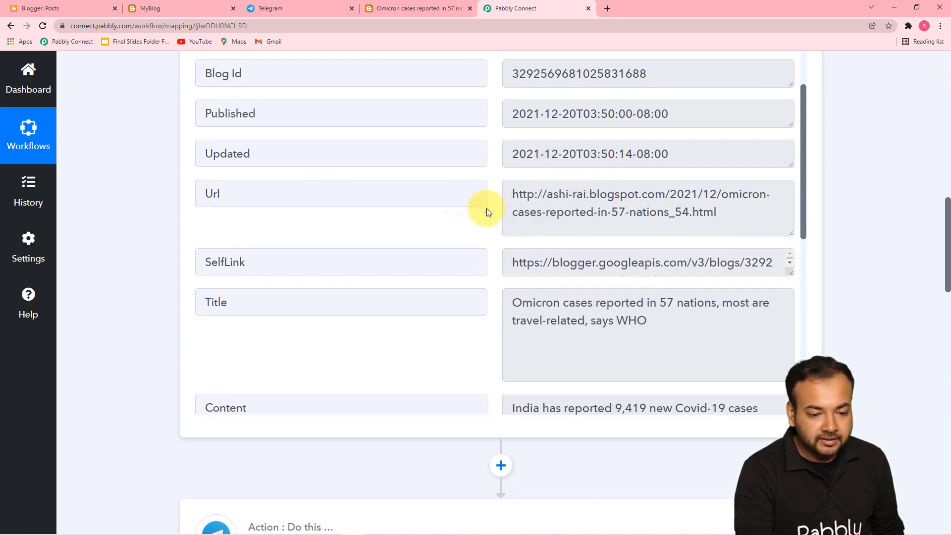
scroll(414, 228, down, 2)
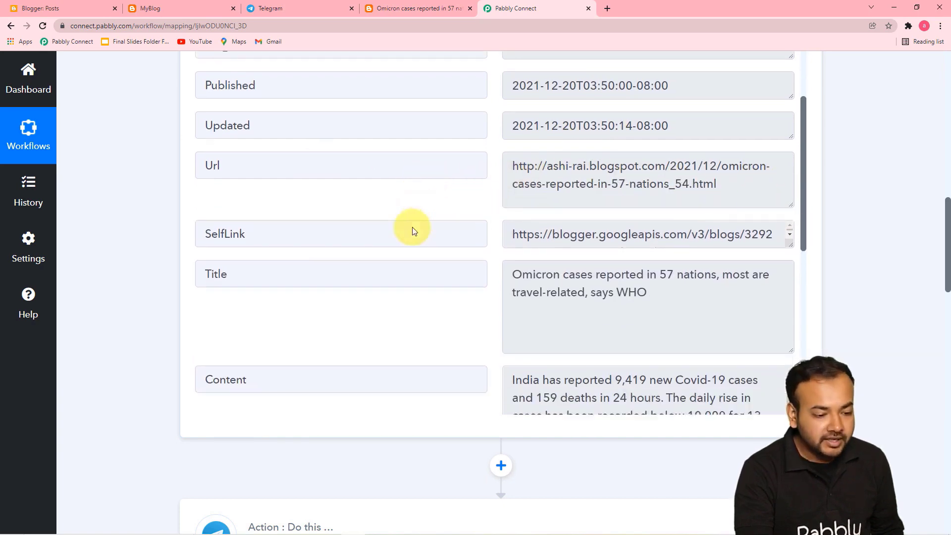
scroll(413, 228, down, 5)
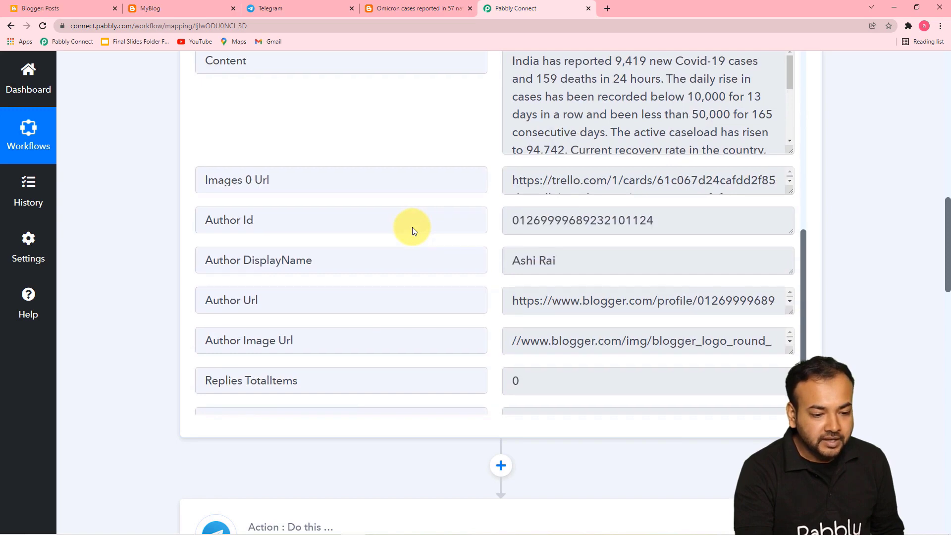
scroll(413, 228, down, 1)
scroll(413, 228, up, 6)
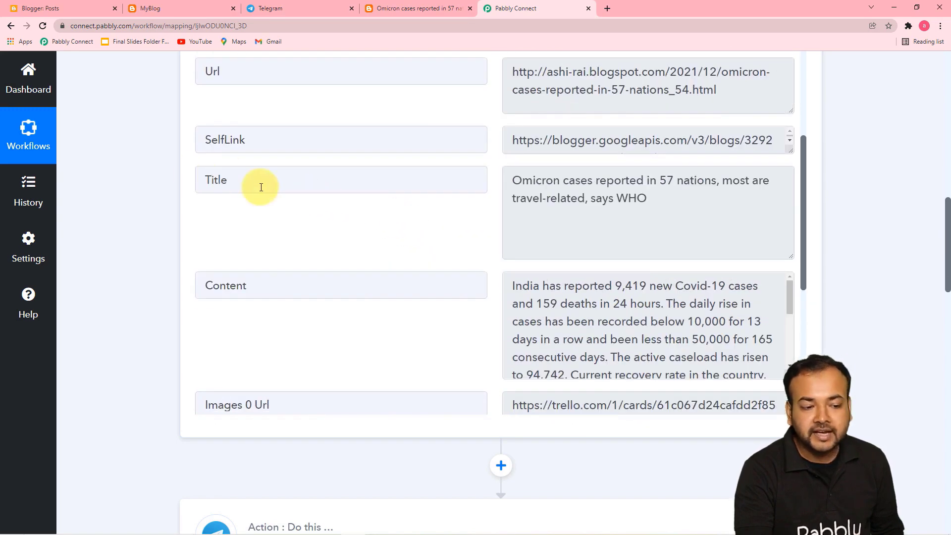
Map the Google Blogger post's Title into the Telegram Text Message after "The topic is:".
scroll(127, 196, down, 10)
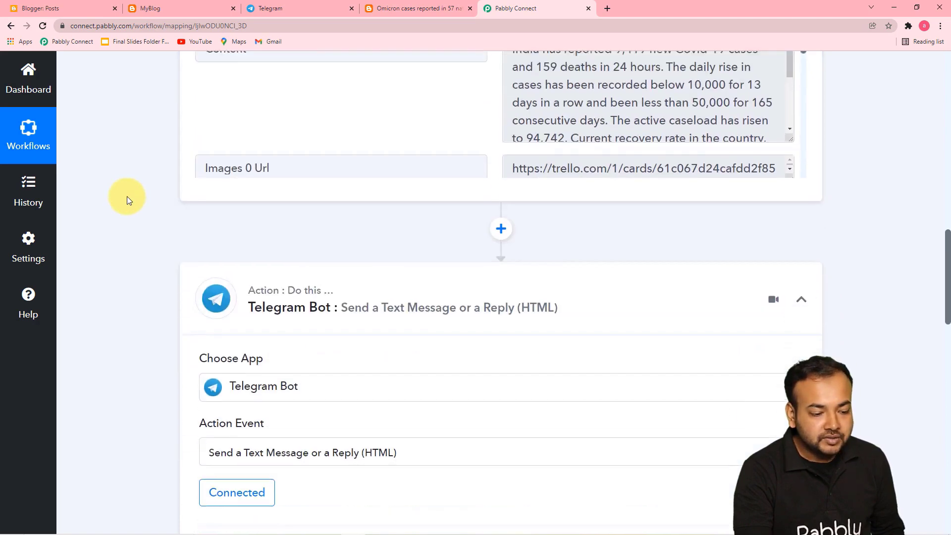
scroll(127, 197, down, 2)
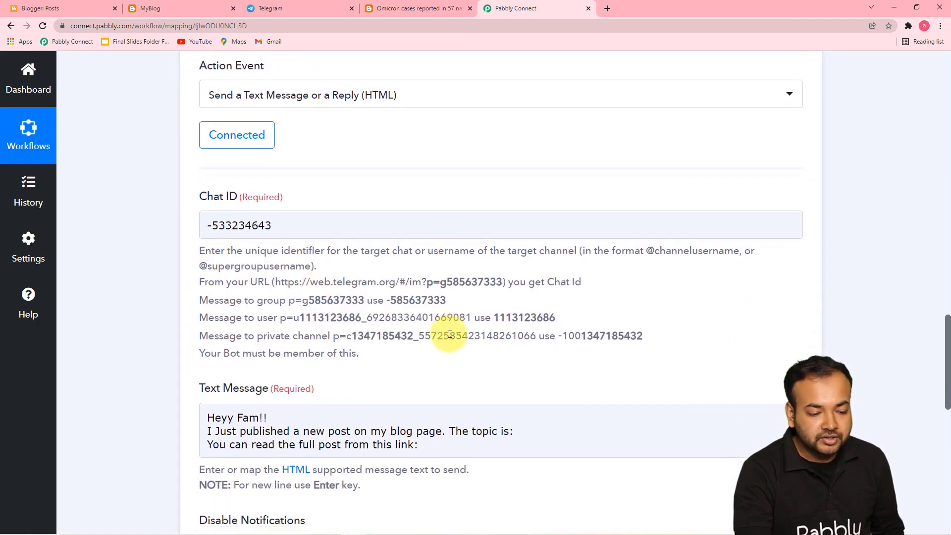
scroll(456, 332, down, 3)
click(527, 288)
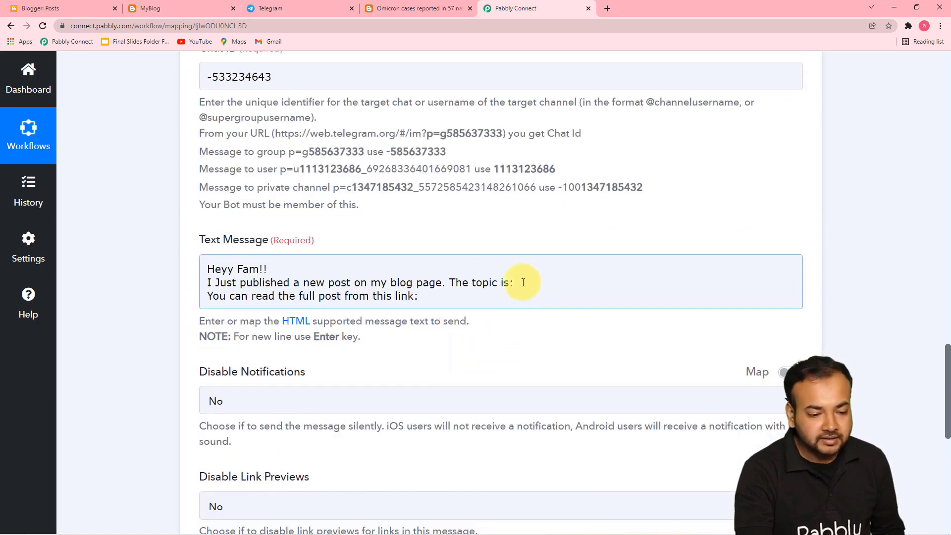
click(523, 282)
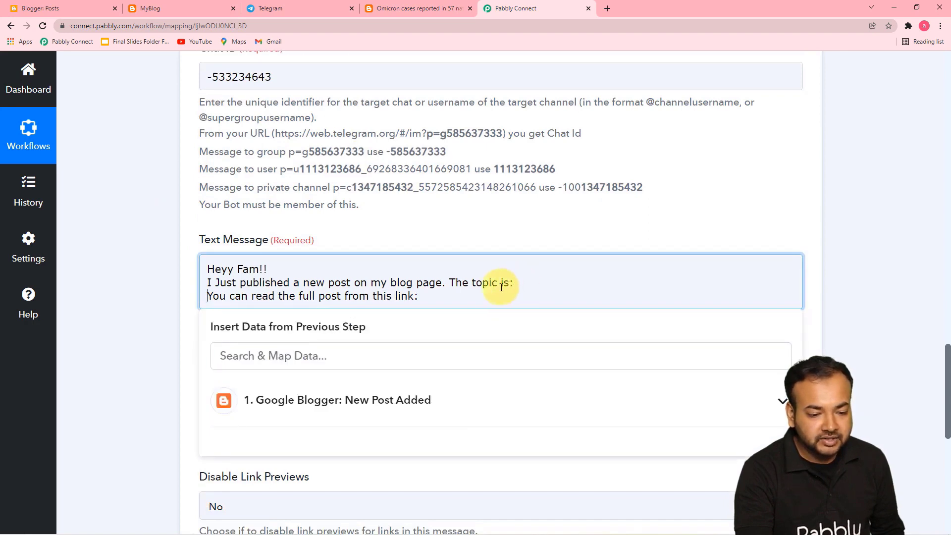
click(535, 286)
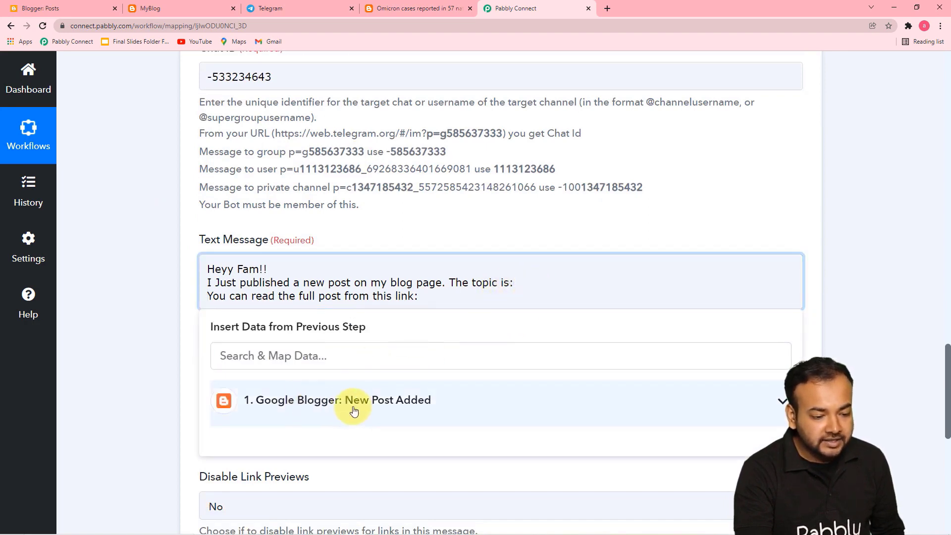
scroll(388, 411, down, 3)
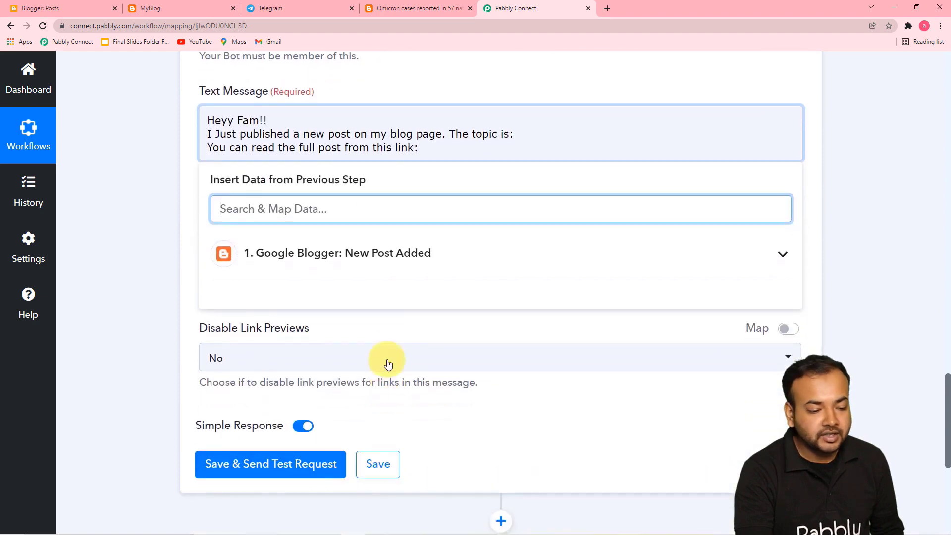
click(391, 257)
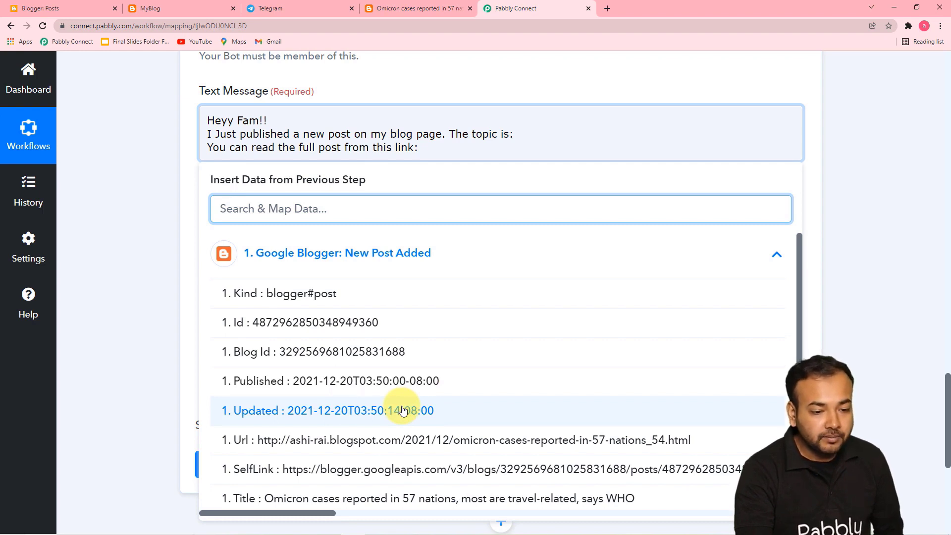
scroll(402, 411, down, 2)
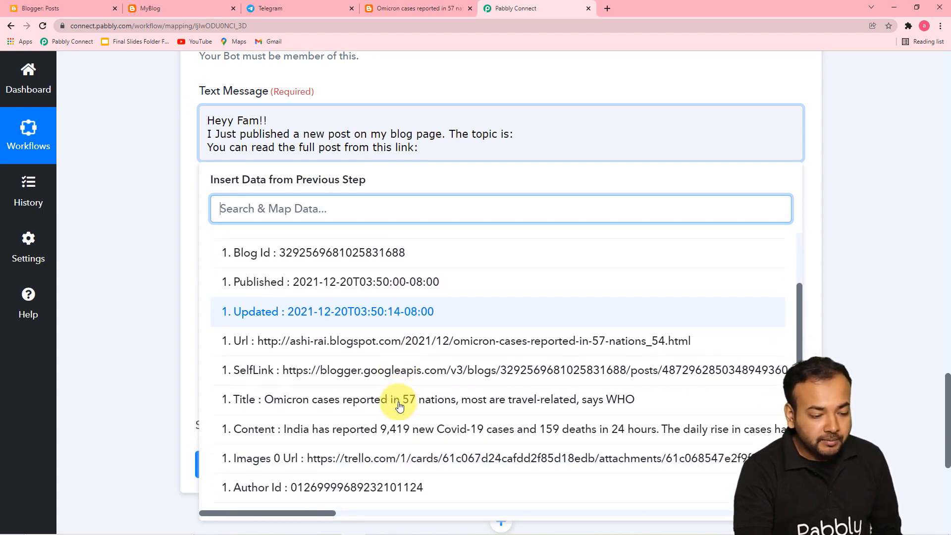
click(347, 399)
Map the Google Blogger post's Url after "You can read the full post from this link:" in the Text Message.
click(422, 174)
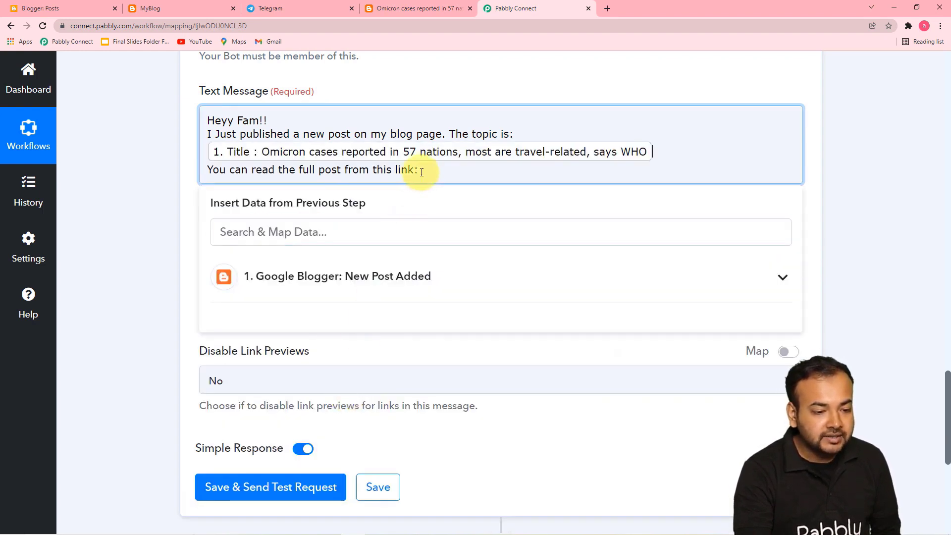
click(382, 298)
scroll(383, 406, down, 1)
scroll(382, 407, down, 2)
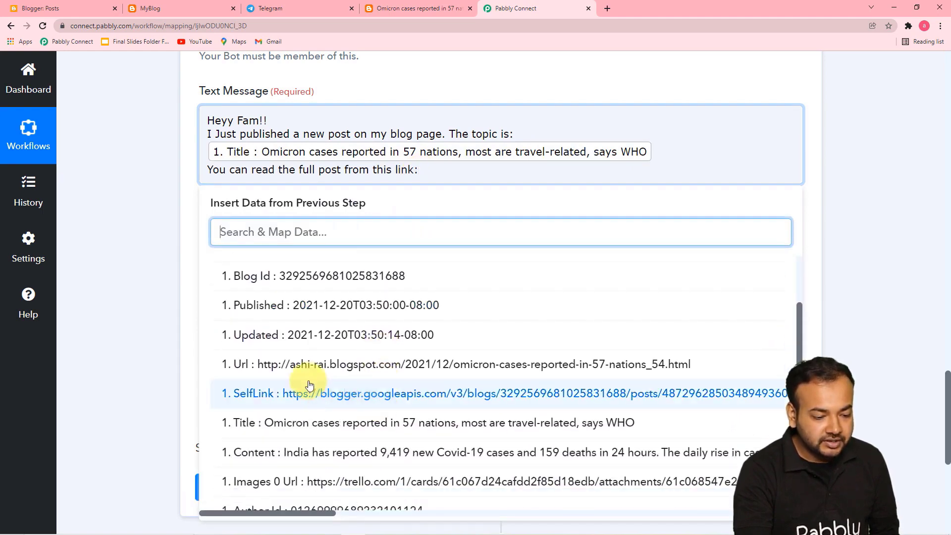
click(285, 365)
click(165, 267)
Set both Disable Notifications and Disable Link Previews to Yes for the Telegram text message.
scroll(165, 266, down, 3)
click(306, 201)
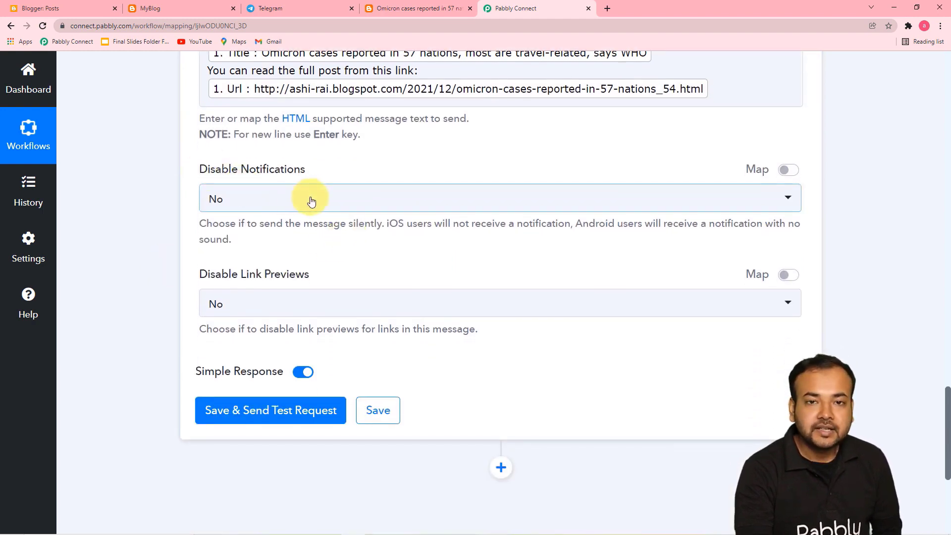
click(360, 210)
click(160, 220)
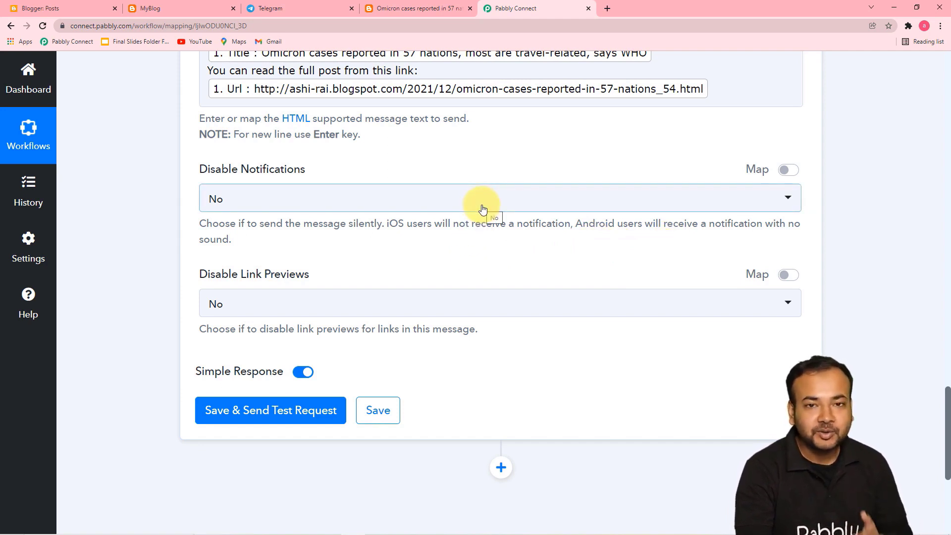
click(390, 207)
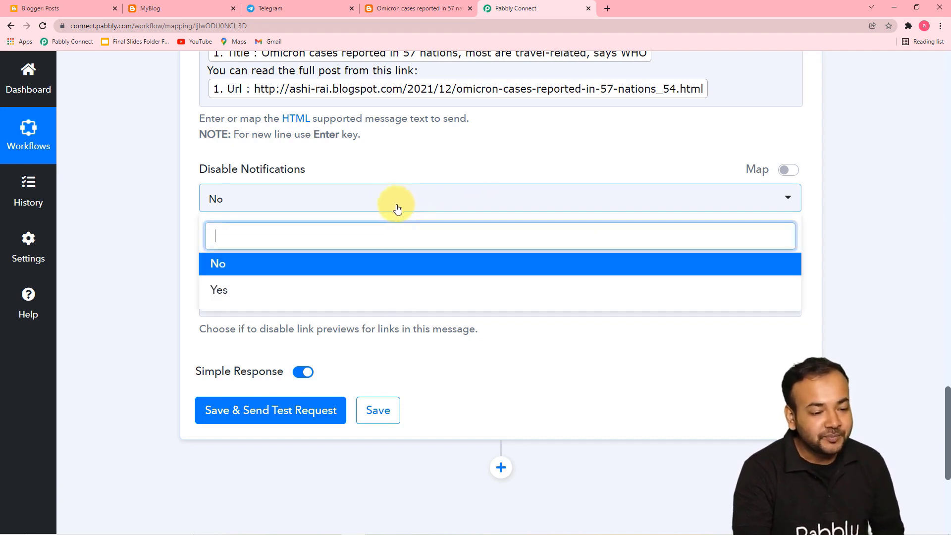
click(233, 294)
scroll(175, 257, down, 1)
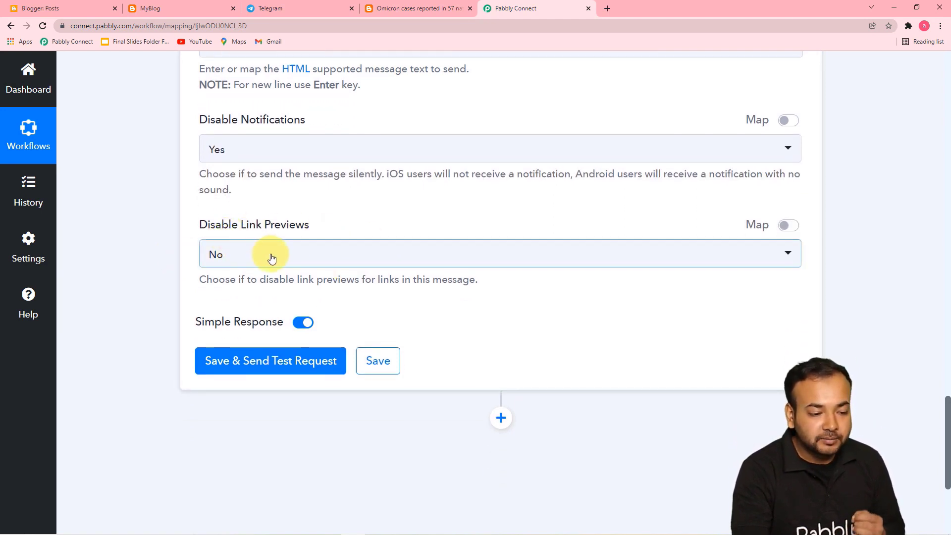
click(330, 268)
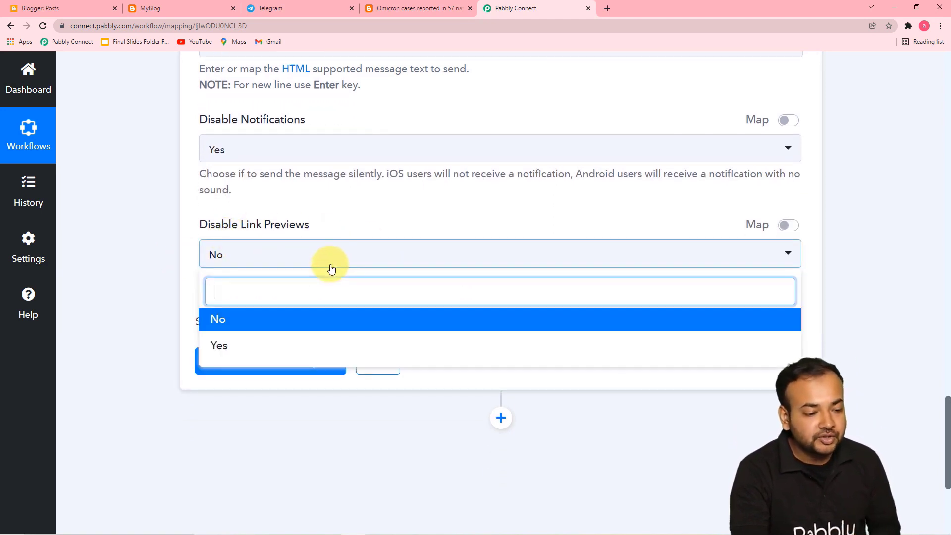
click(225, 341)
click(183, 289)
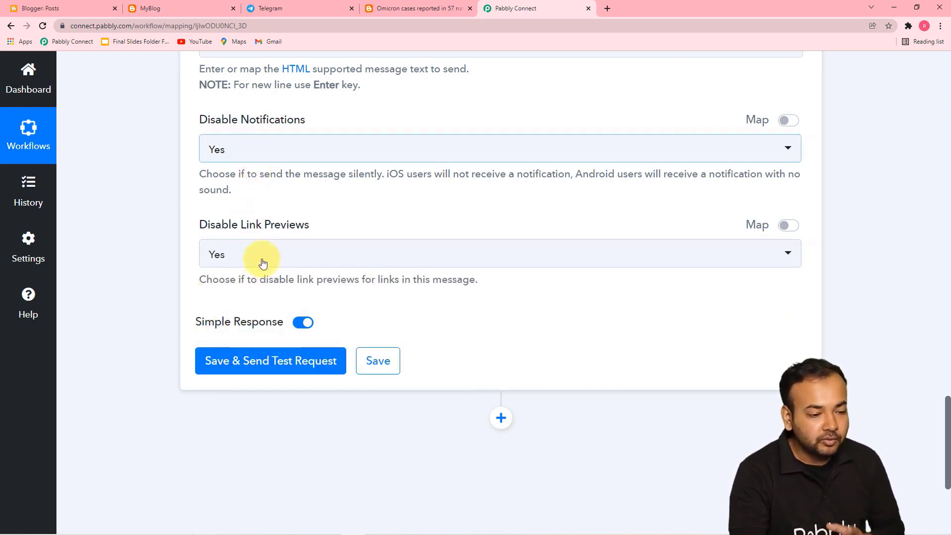
Save the Telegram action with a test request and review the response data received.
click(214, 366)
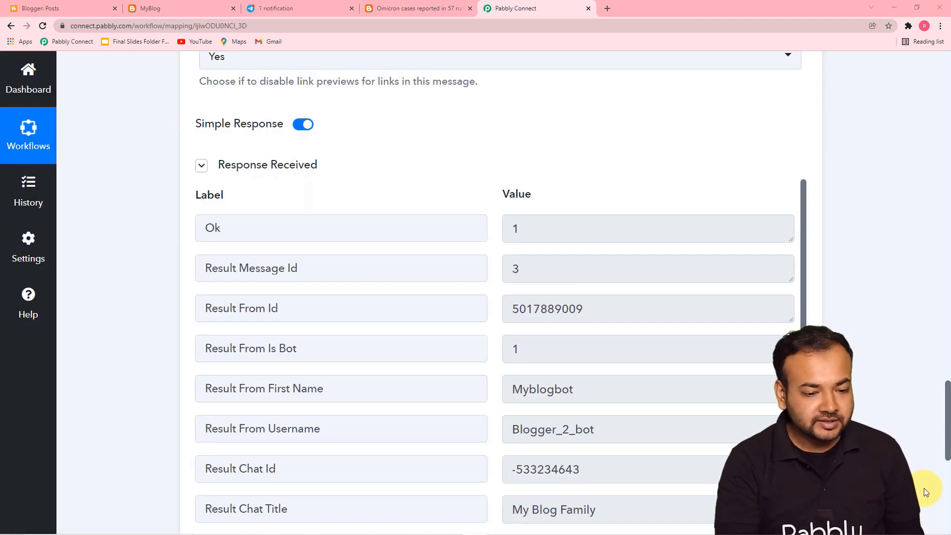
scroll(736, 385, down, 3)
scroll(737, 382, up, 1)
scroll(737, 382, down, 2)
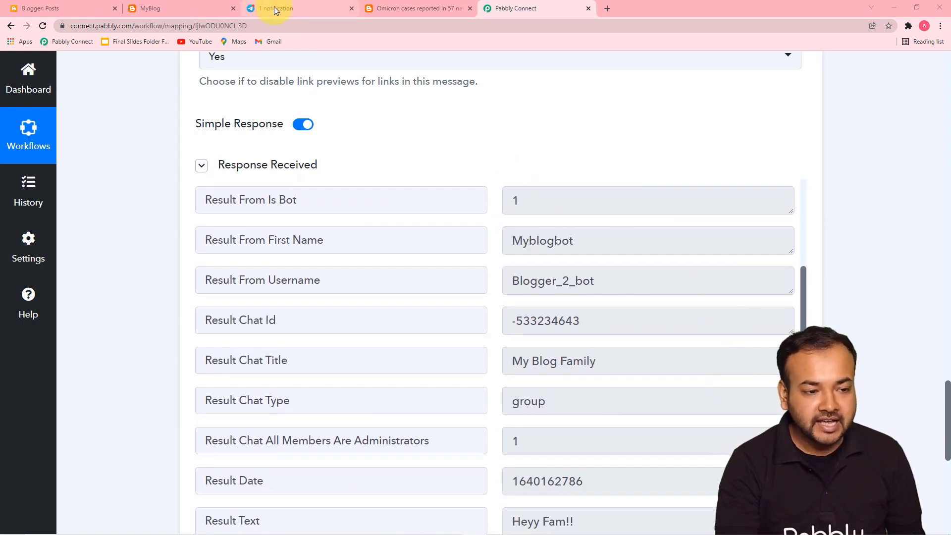
Read the bot's test message in the My Blog Family Telegram group and compare it with the mapped Text Message in Pabbly Connect.
click(290, 7)
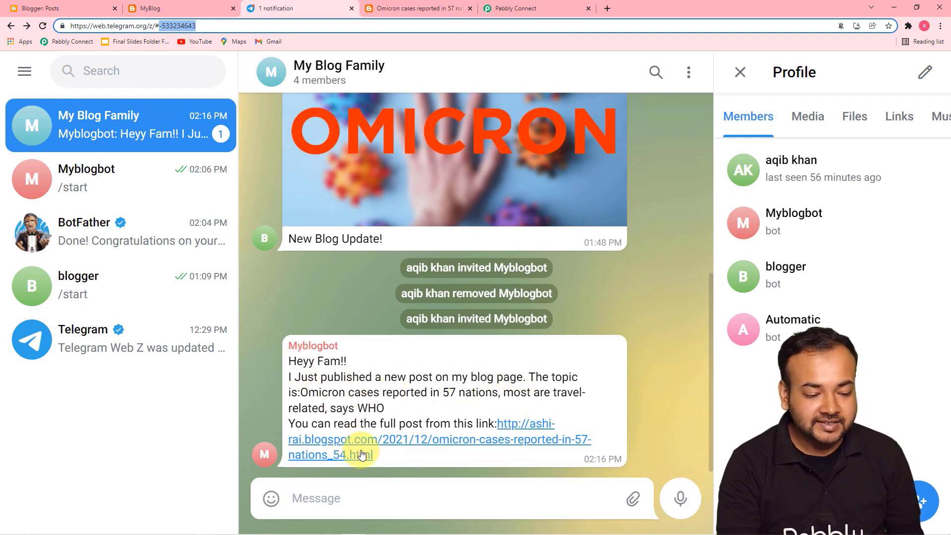
click(504, 10)
scroll(378, 176, up, 9)
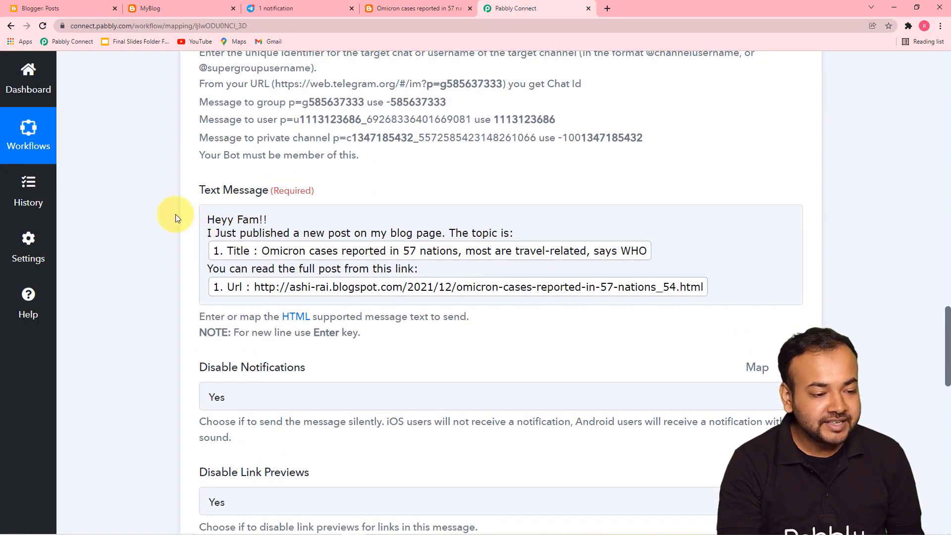
Save the Telegram Bot text message action.
scroll(176, 216, down, 3)
scroll(176, 214, down, 13)
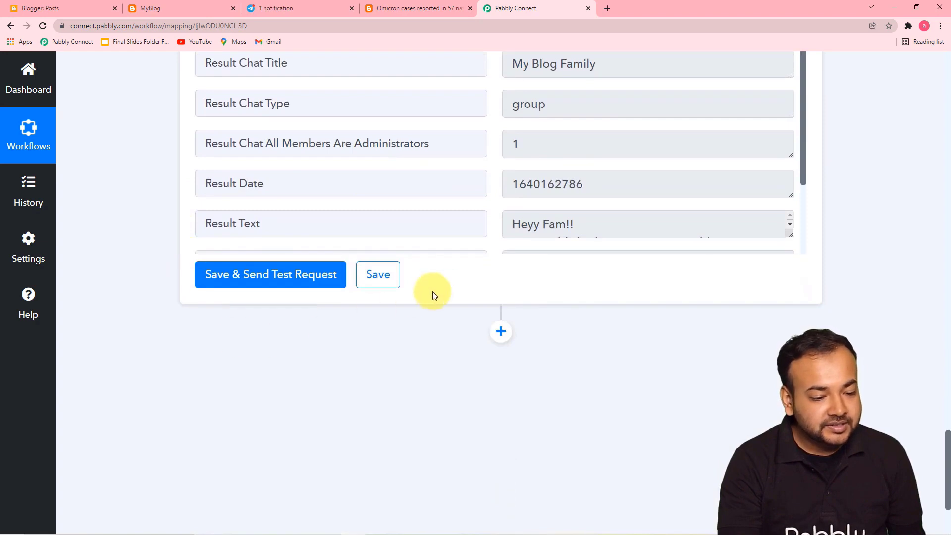
click(379, 274)
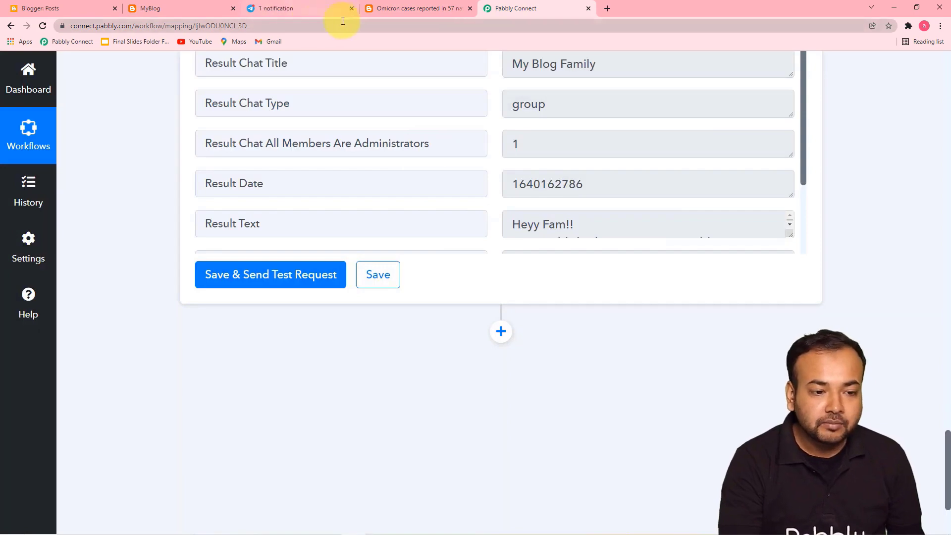
Switch to the published Omicron blog post and look over its text and image.
click(391, 10)
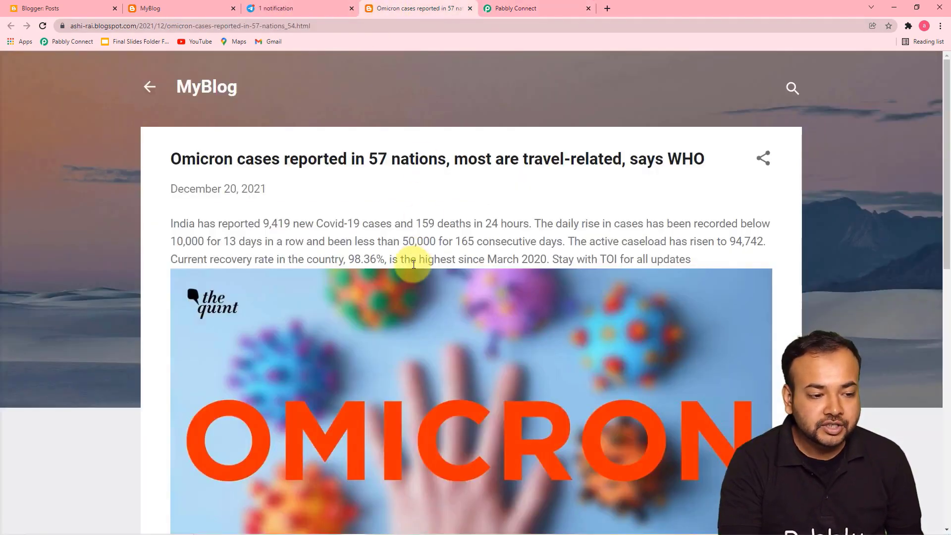
scroll(414, 264, down, 6)
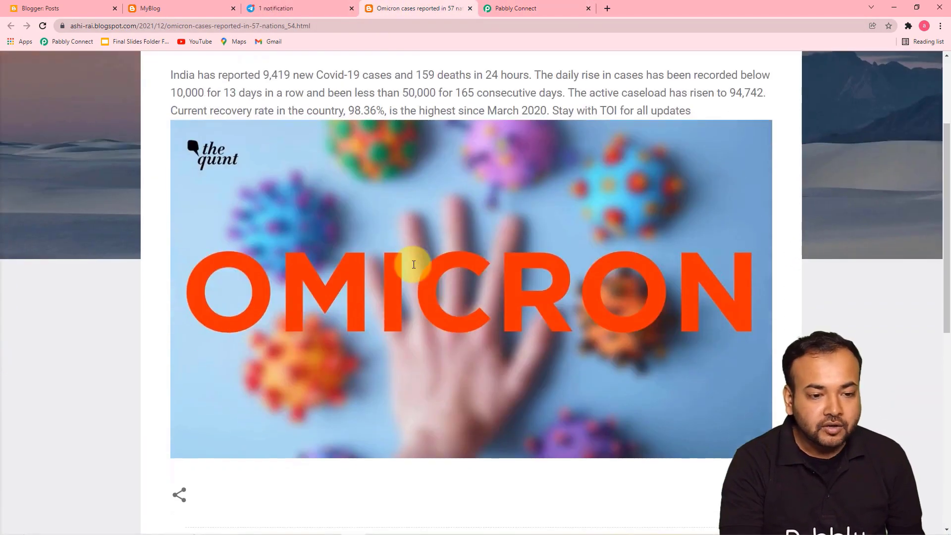
Return to Pabbly Connect and add another action after the text message action, with Telegram Bot as its app.
click(526, 16)
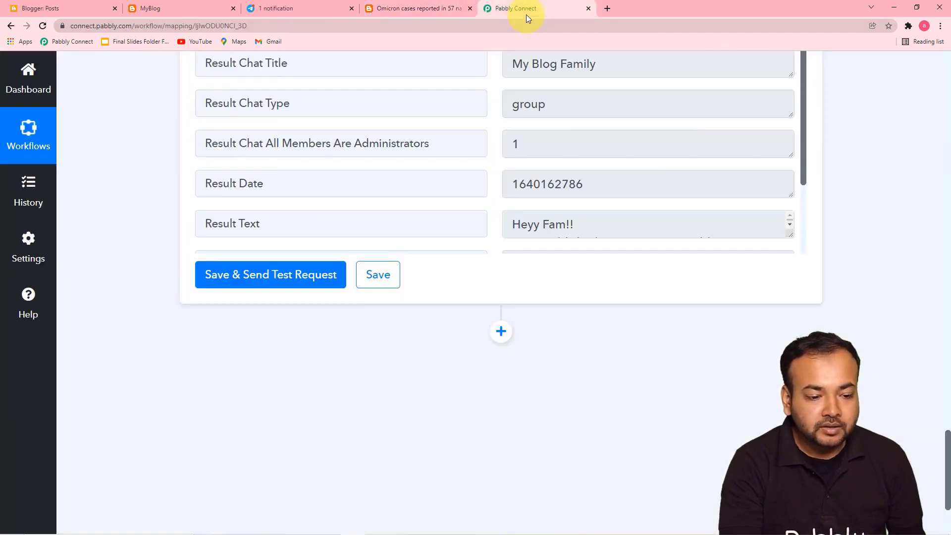
click(501, 333)
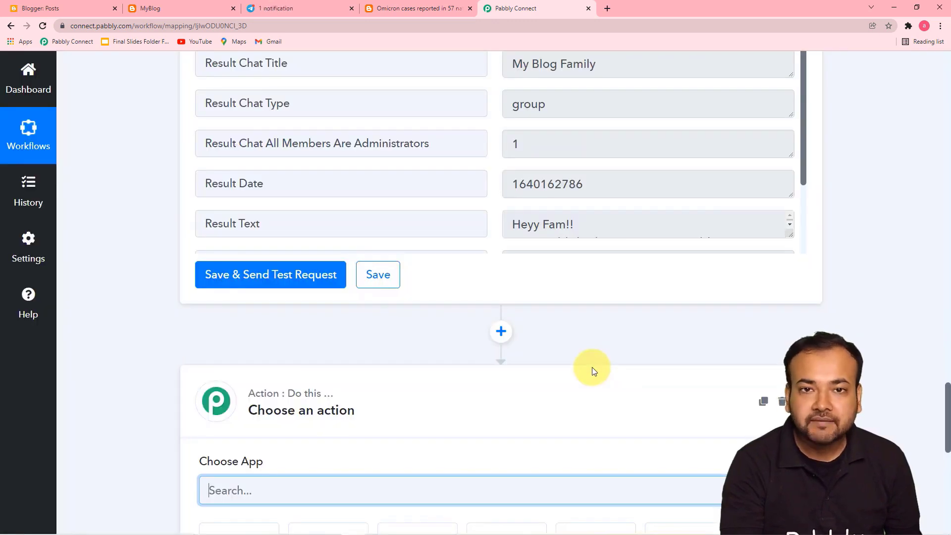
scroll(593, 367, down, 5)
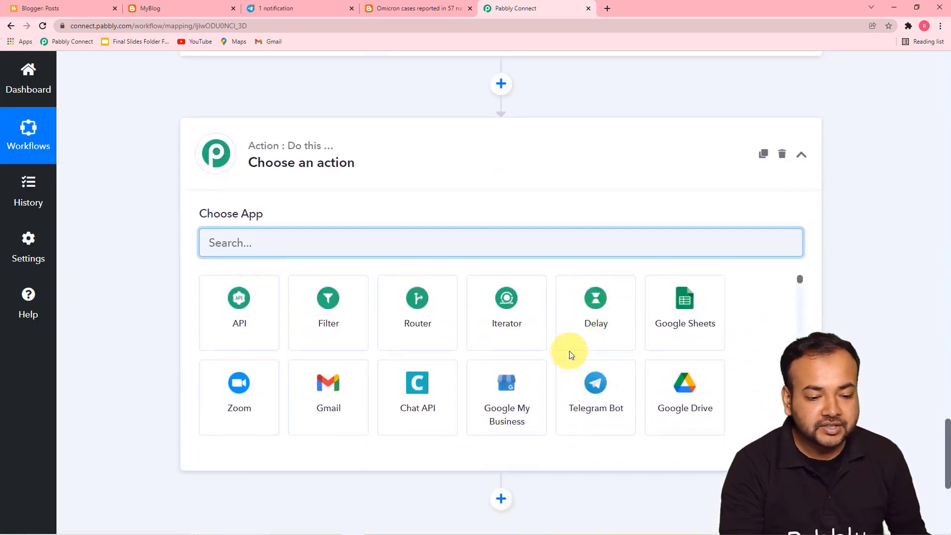
text(tel)
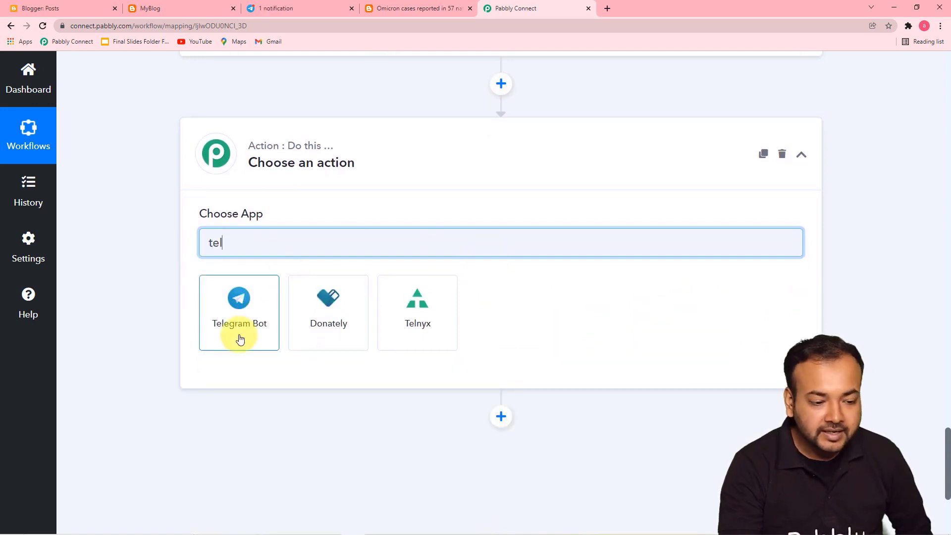
click(238, 337)
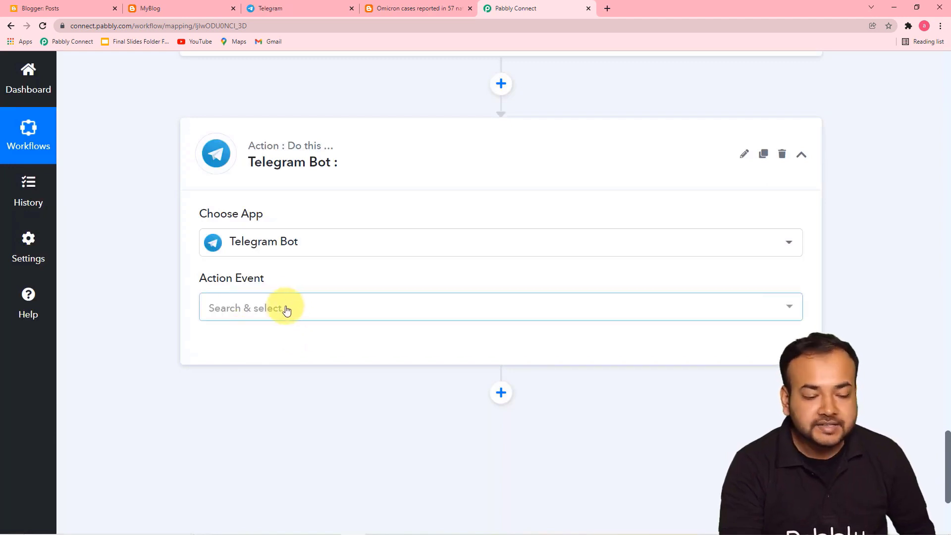
Choose Send a Photo as the new Telegram Bot action's event.
click(290, 309)
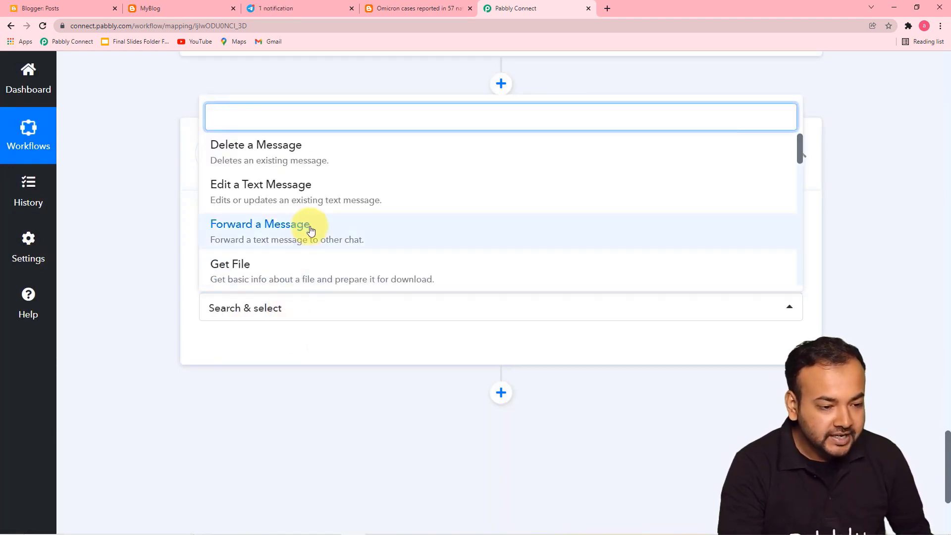
scroll(312, 218, down, 3)
scroll(315, 218, down, 3)
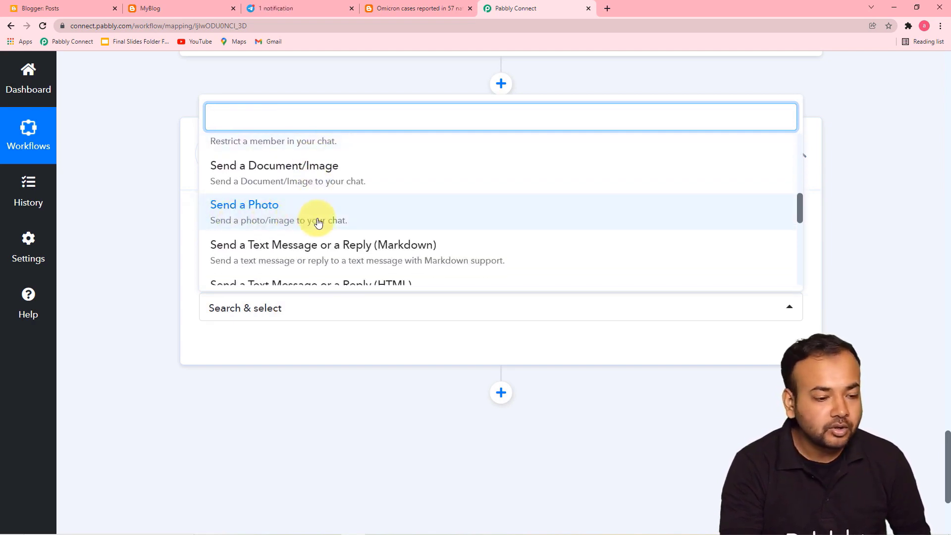
click(263, 220)
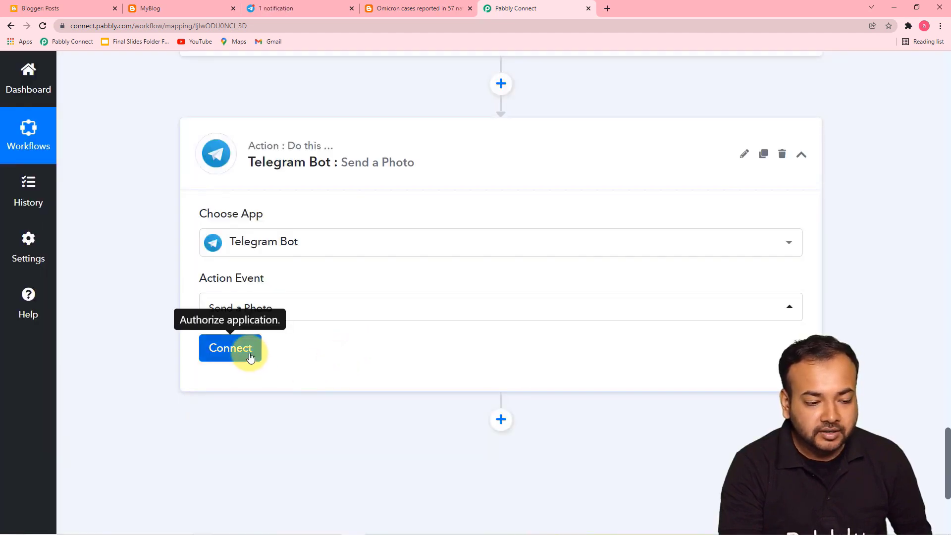
Connect the Send a Photo action through the existing connection Telegram Bot #46.
click(250, 351)
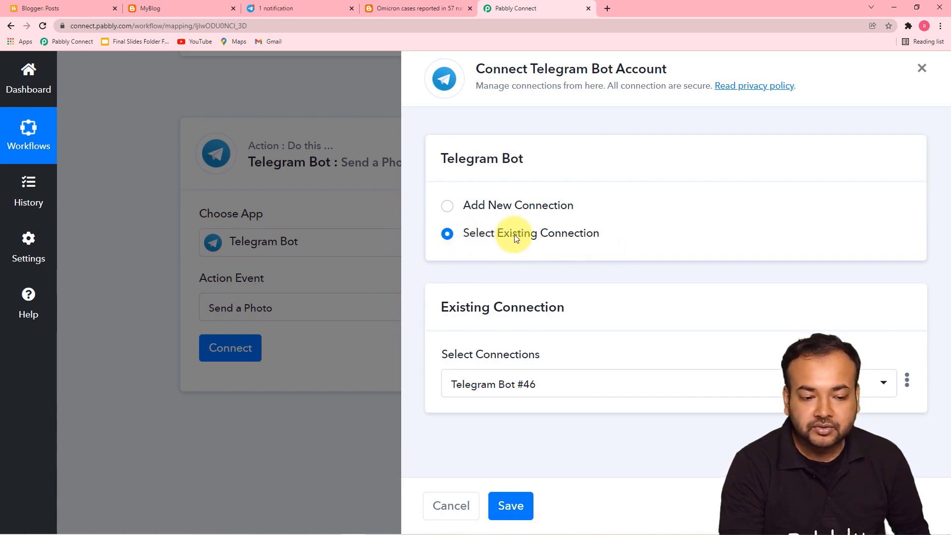
click(512, 506)
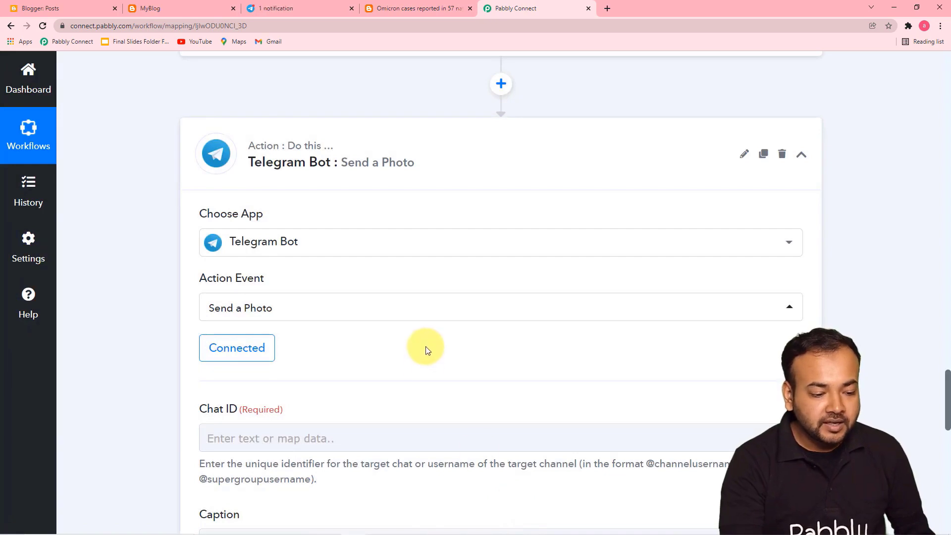
scroll(426, 349, down, 4)
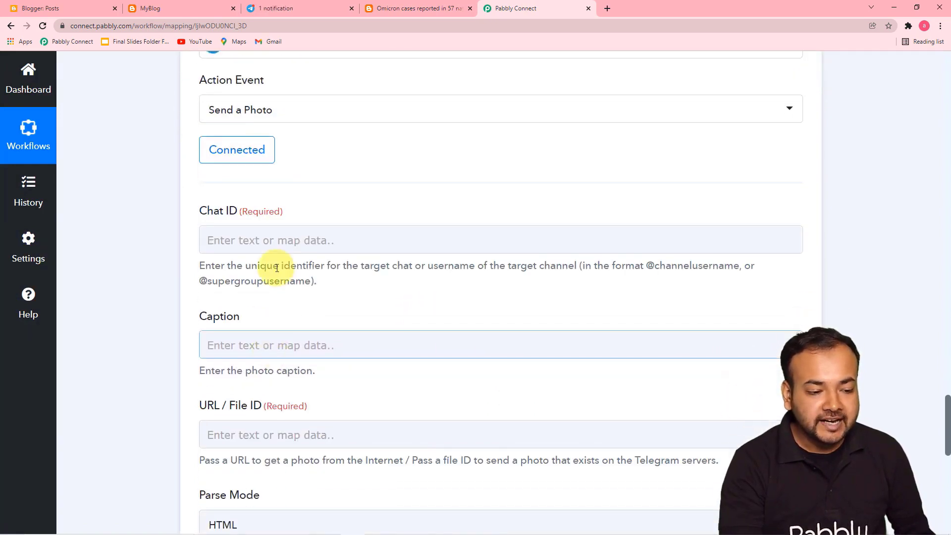
Copy the My Blog Family group's chat ID from the Telegram web address and paste it as the Send a Photo action's Chat ID.
click(286, 8)
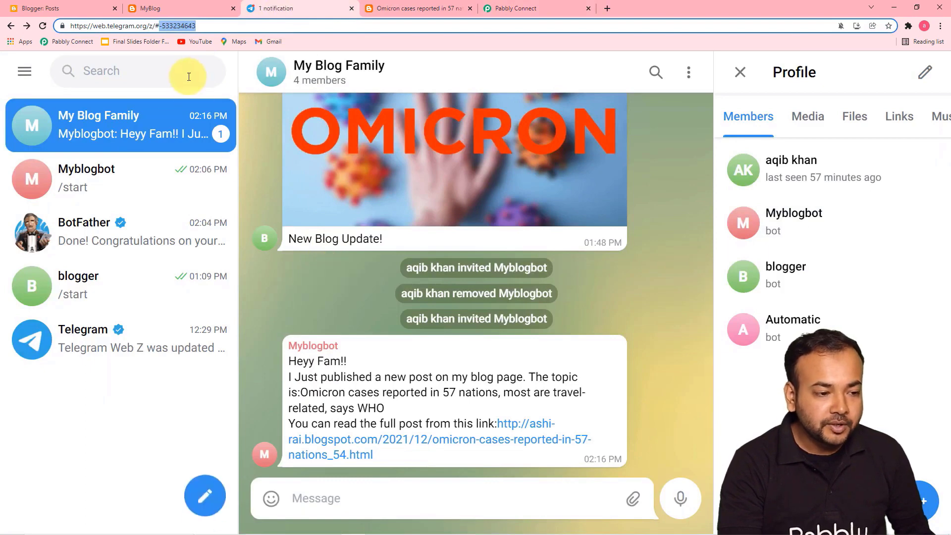
double_click(177, 26)
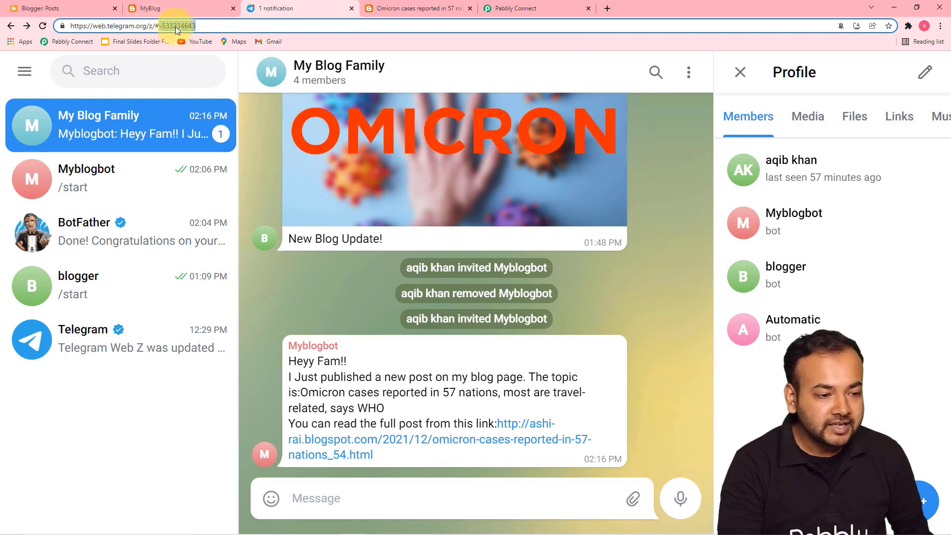
right_click(177, 26)
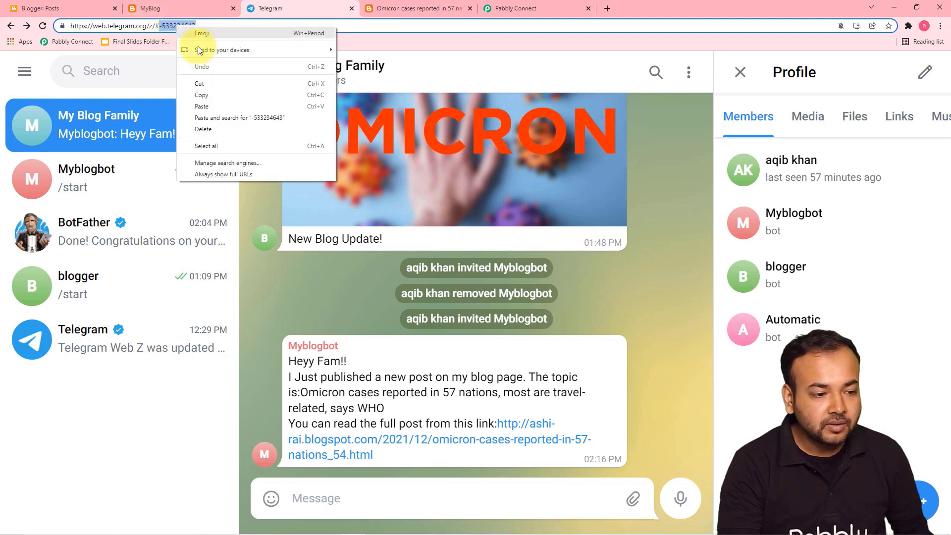
click(215, 95)
click(502, 10)
click(288, 240)
right_click(289, 240)
click(313, 316)
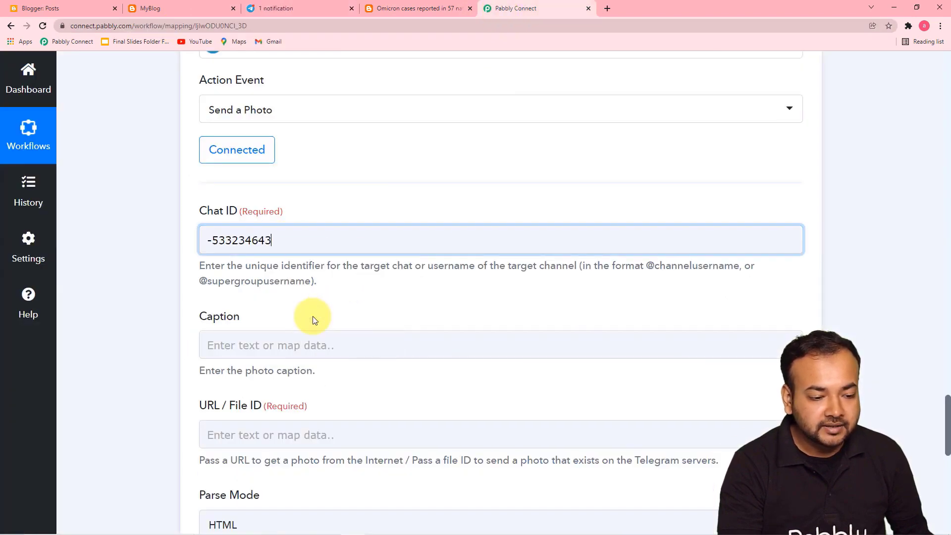
Enter "New Post Published." as the photo's caption.
scroll(183, 274, down, 3)
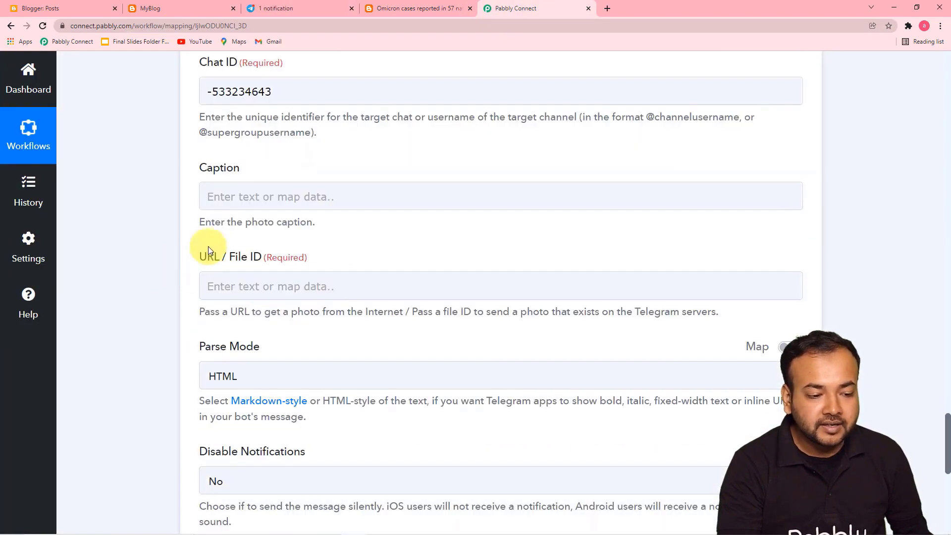
click(370, 203)
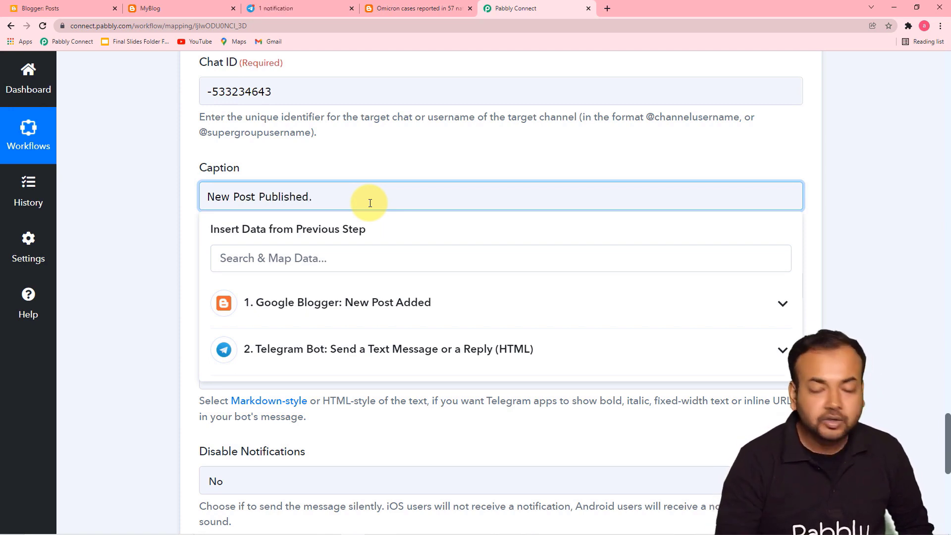
click(165, 230)
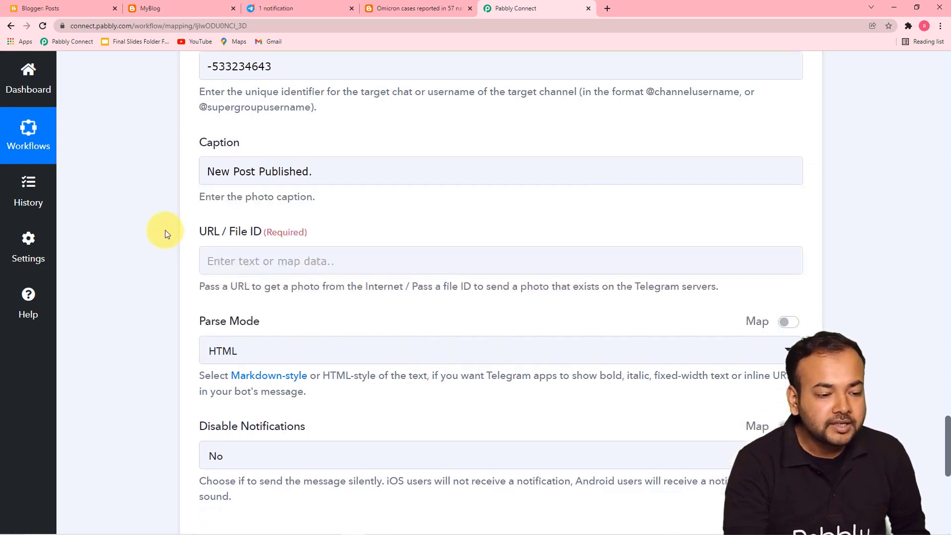
Examine the Google Blogger trigger's response for the post's image link, enlarging the Images 0 Url value, and return to the Send a Photo fields.
scroll(168, 230, down, 2)
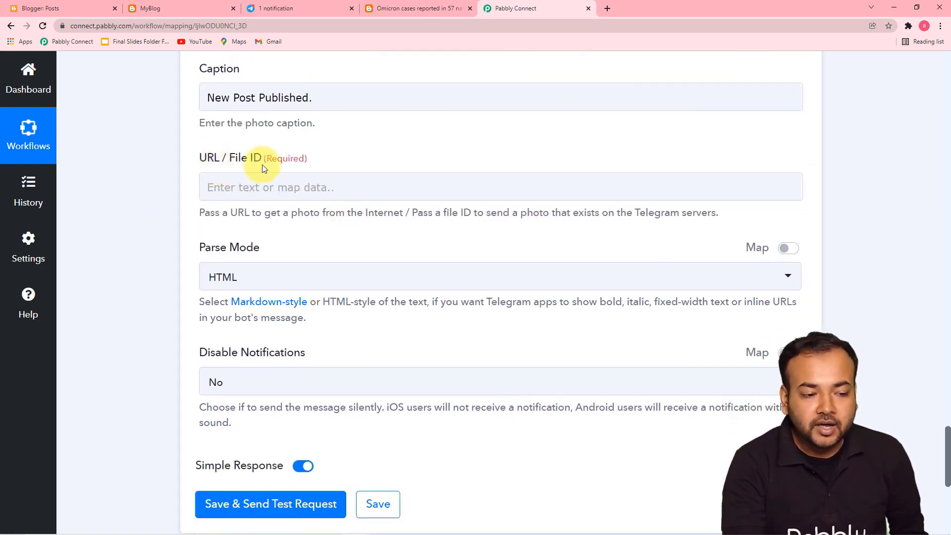
scroll(385, 201, up, 5)
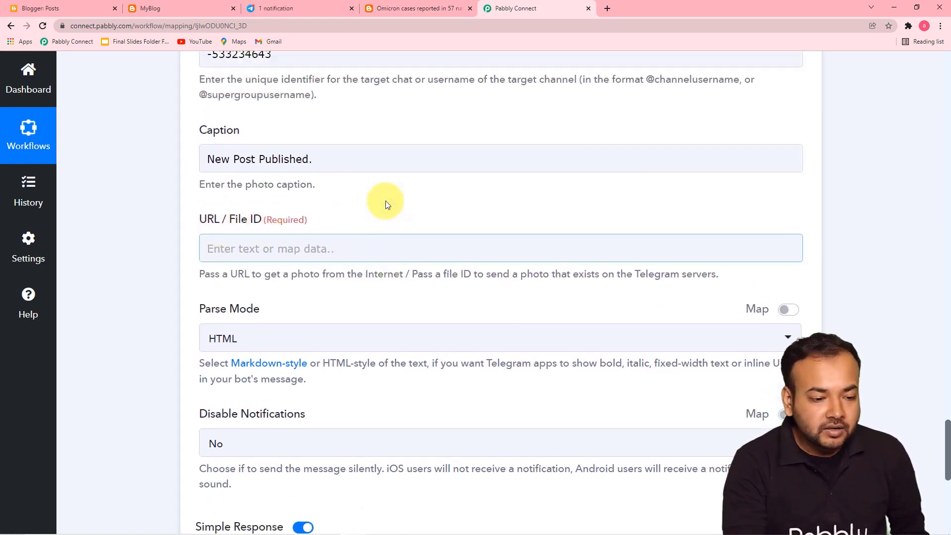
scroll(382, 198, up, 4)
scroll(379, 195, up, 8)
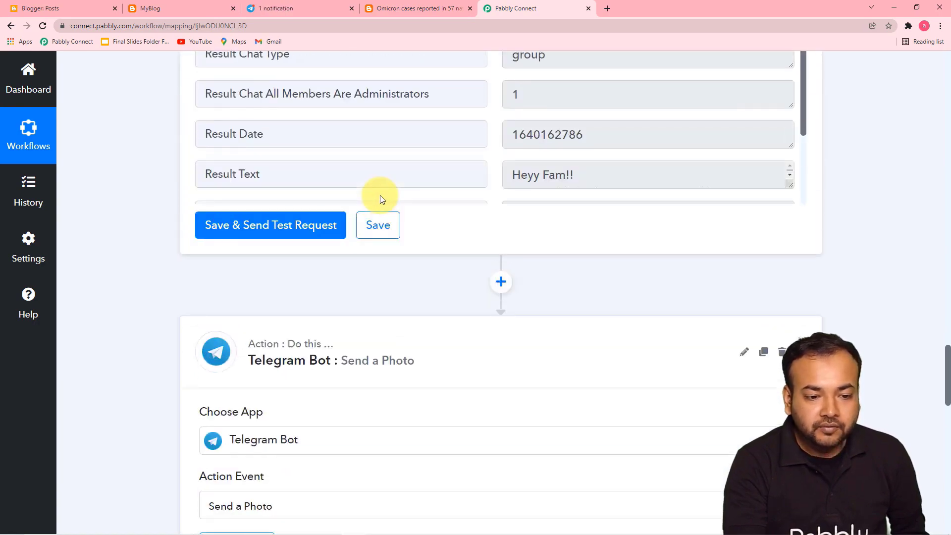
scroll(381, 198, up, 13)
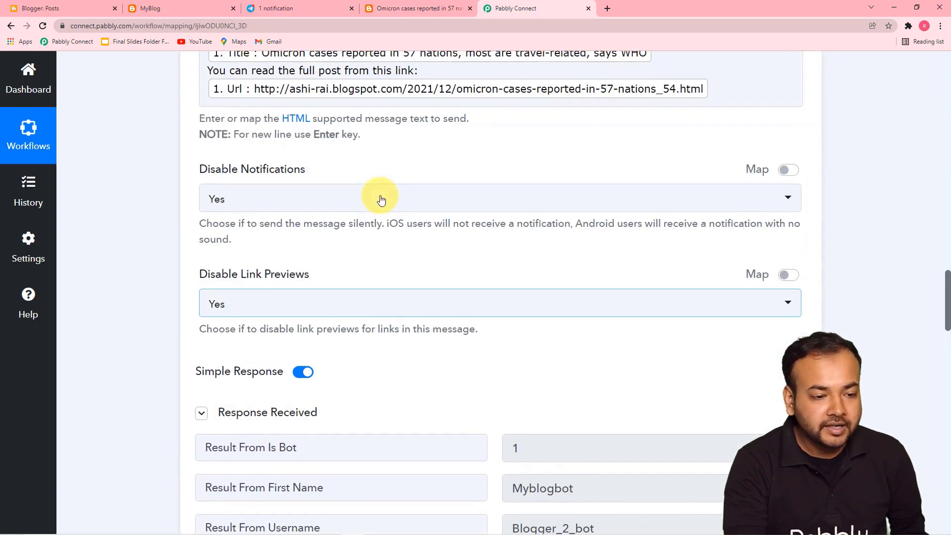
scroll(381, 199, up, 20)
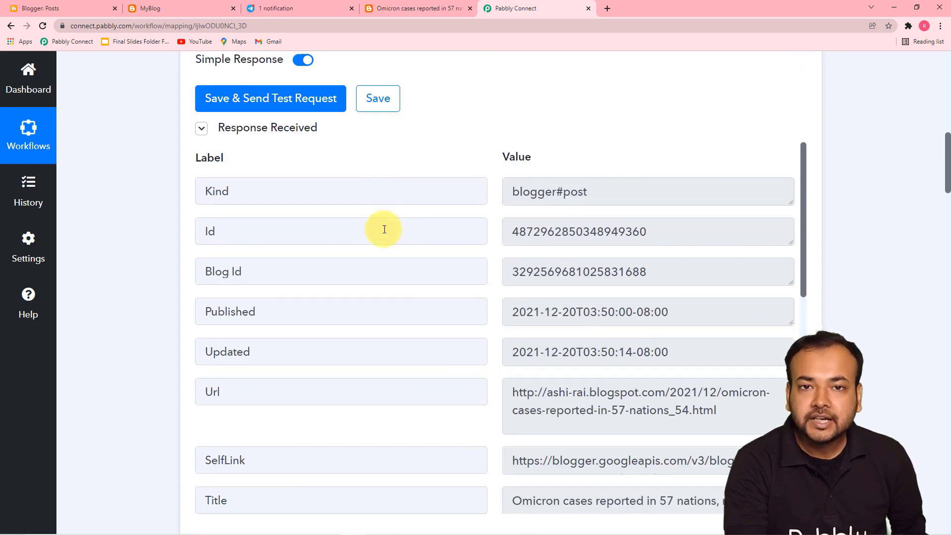
scroll(417, 240, down, 3)
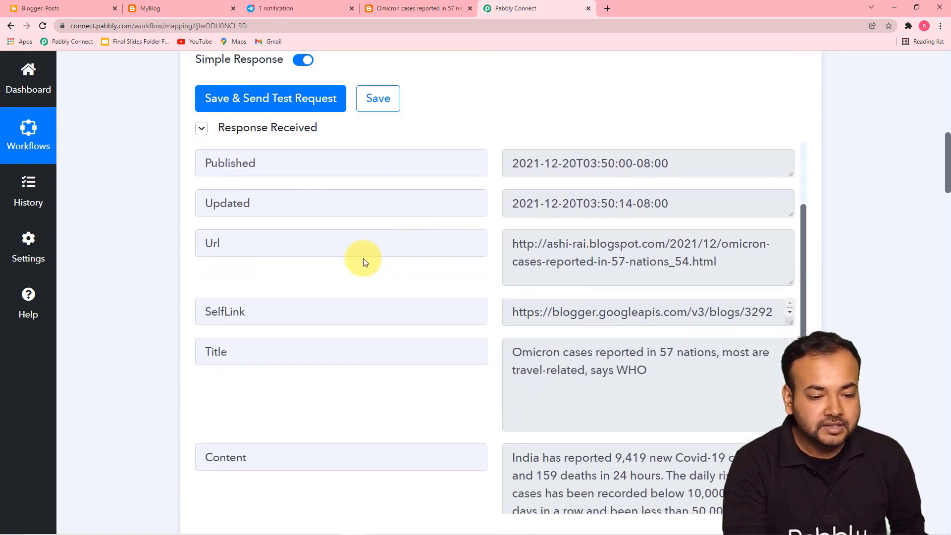
scroll(389, 277, down, 5)
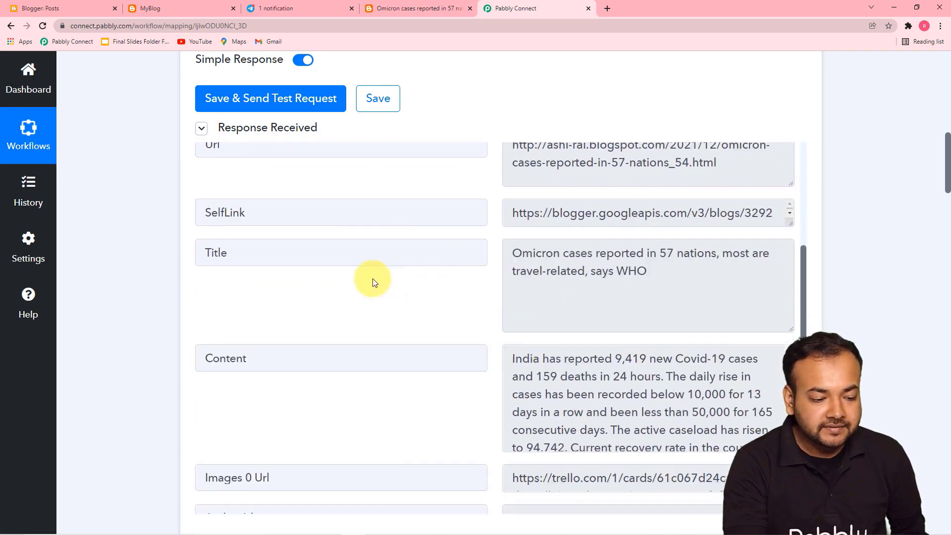
scroll(373, 279, down, 3)
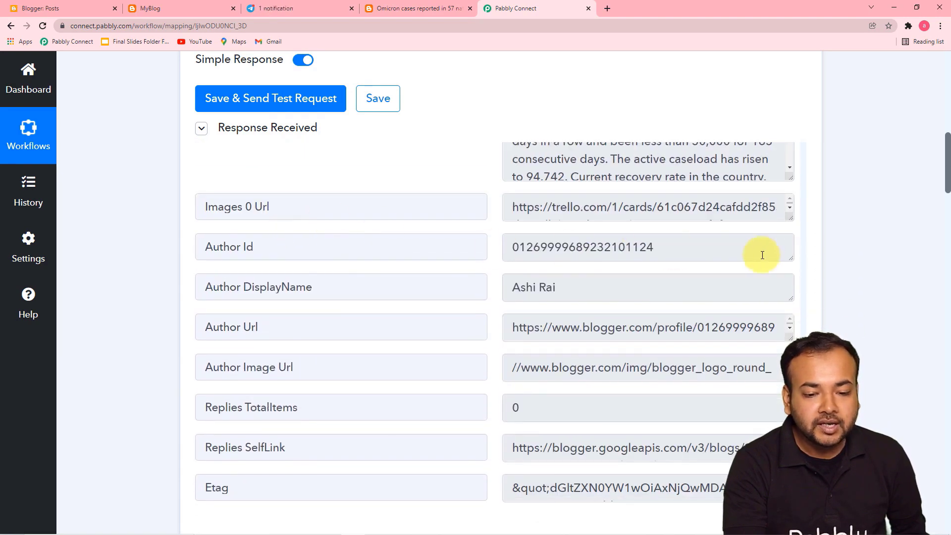
drag(791, 219, 790, 280)
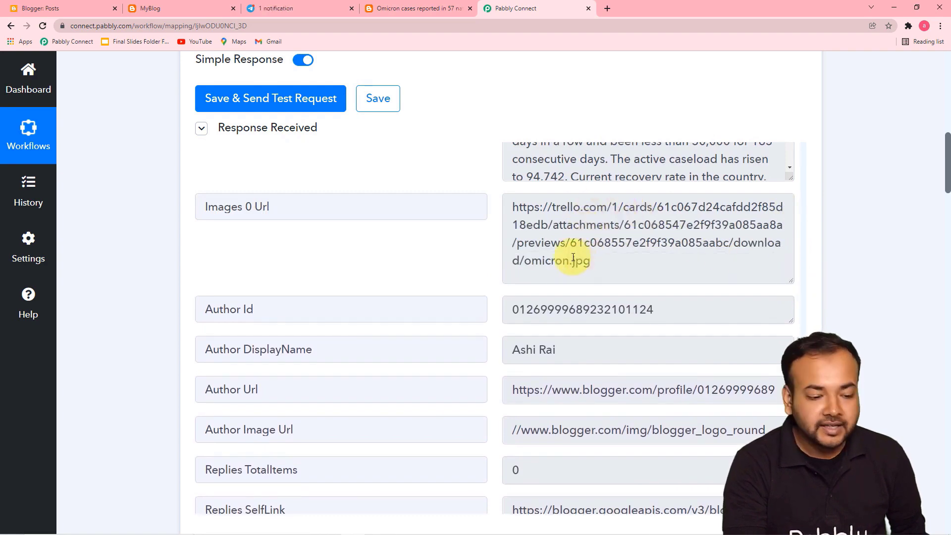
scroll(170, 241, down, 9)
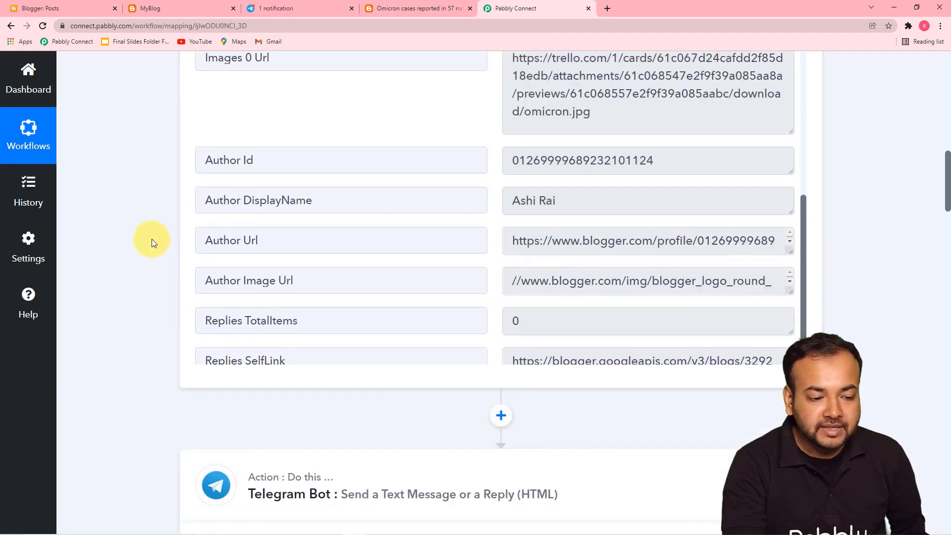
scroll(152, 239, down, 19)
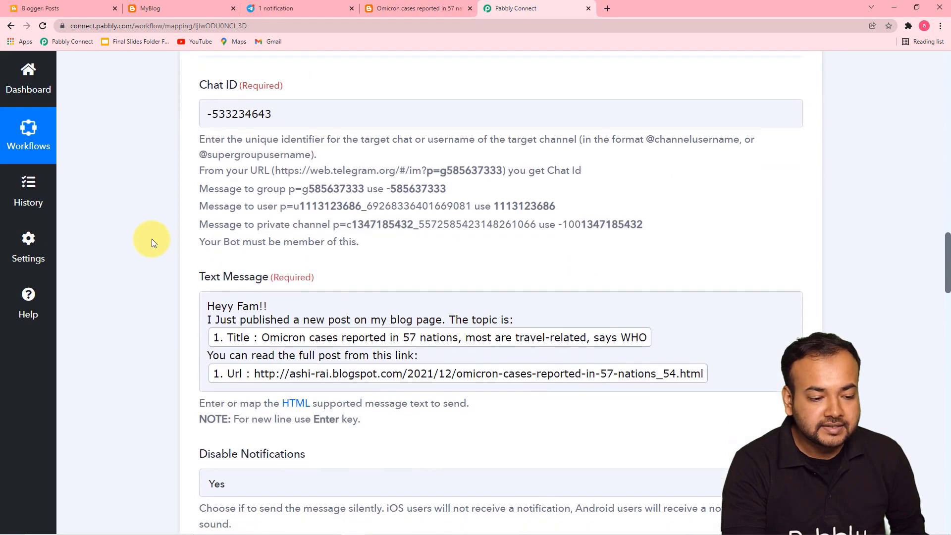
scroll(151, 239, down, 14)
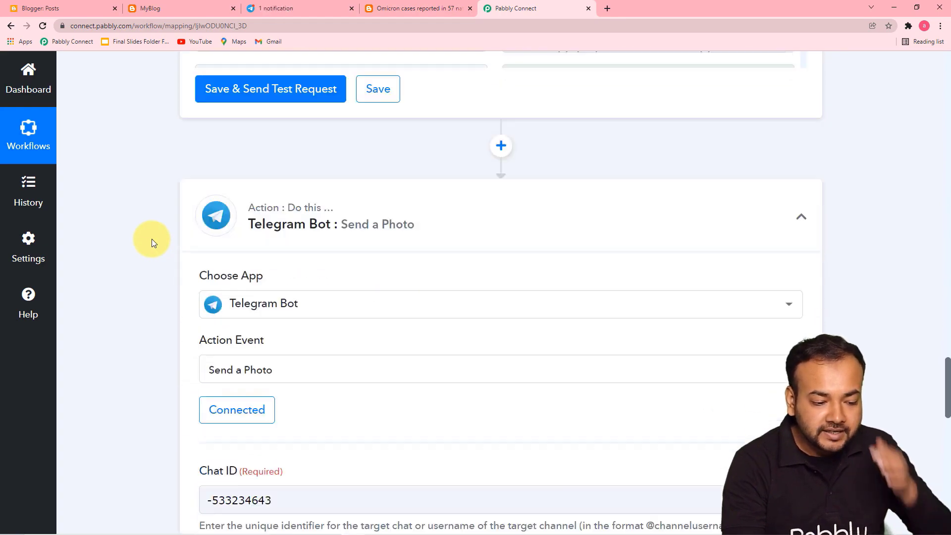
scroll(150, 239, down, 3)
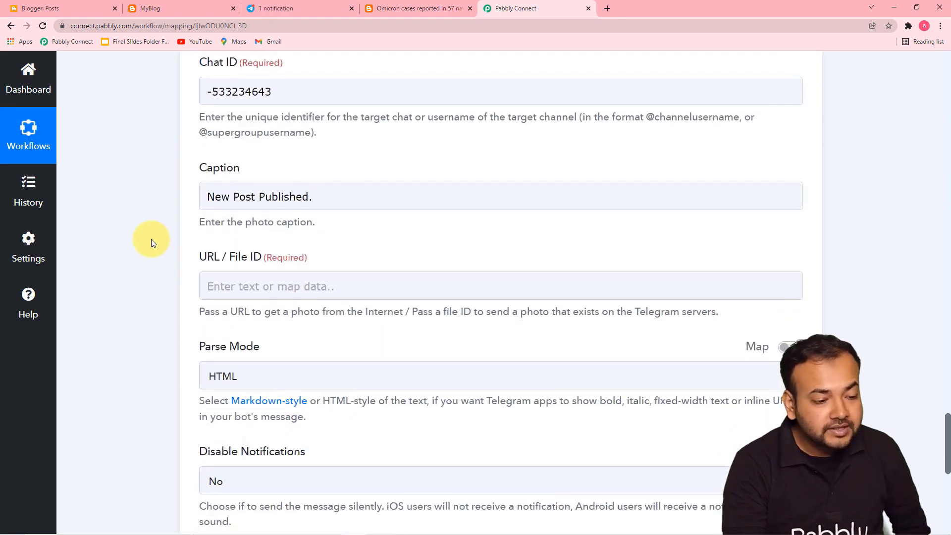
Map Images 0 Url from the Google Blogger trigger's data into the photo's URL / File ID.
click(225, 263)
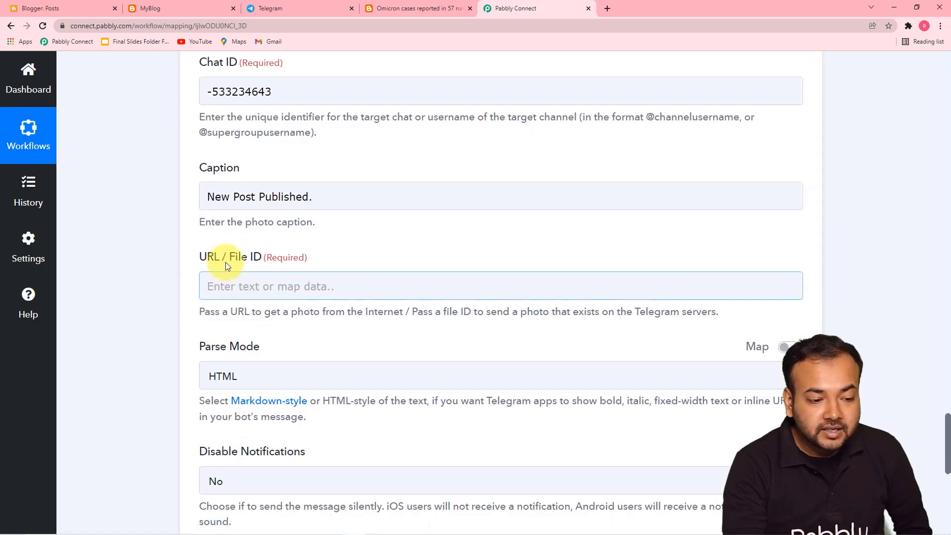
click(313, 288)
scroll(314, 293, down, 4)
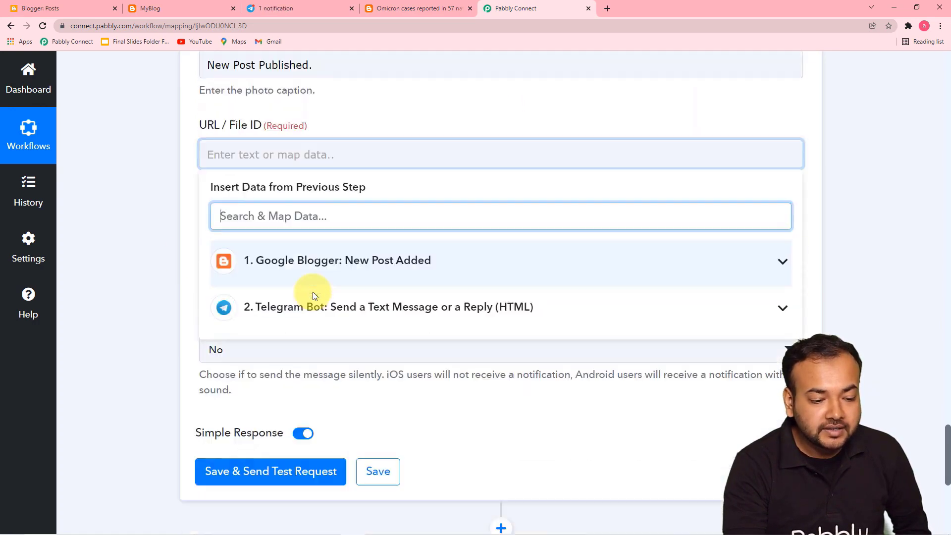
click(386, 211)
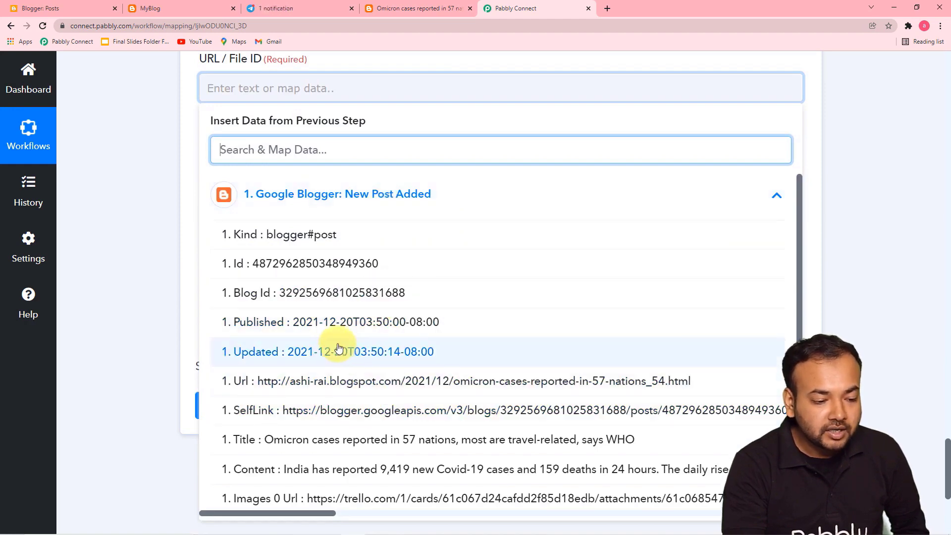
scroll(337, 342, down, 3)
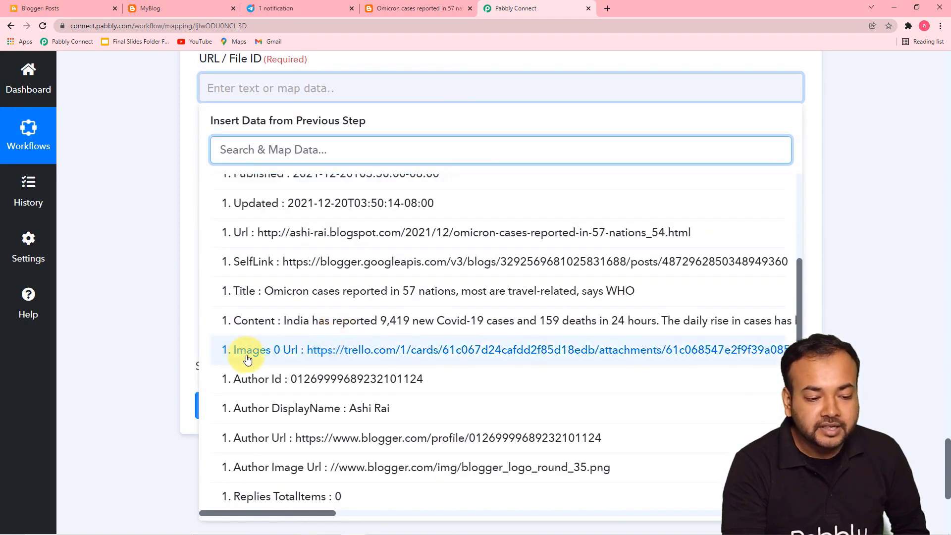
scroll(327, 361, up, 1)
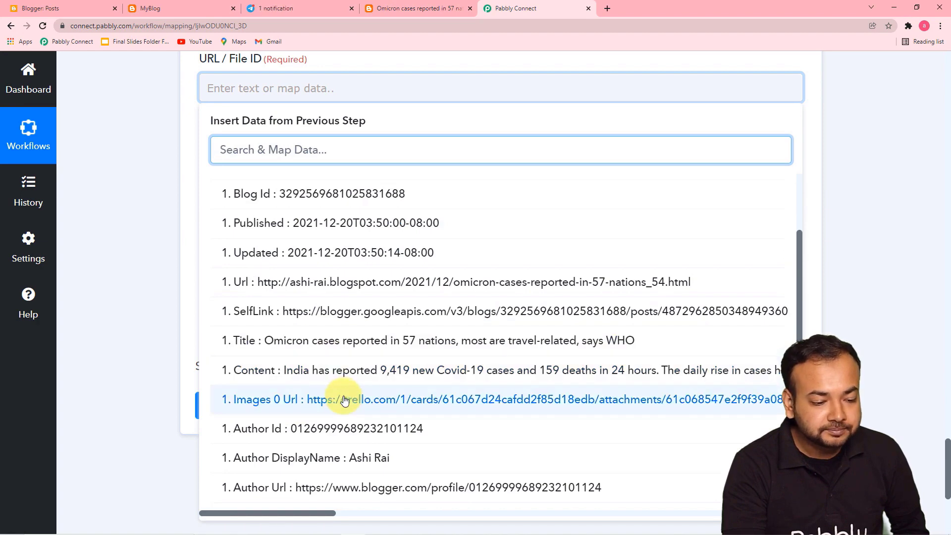
click(318, 400)
Consult Telegram's linked Markdown-style formatting documentation, return to Pabbly Connect and choose HTML as the photo's Parse Mode.
scroll(168, 229, down, 1)
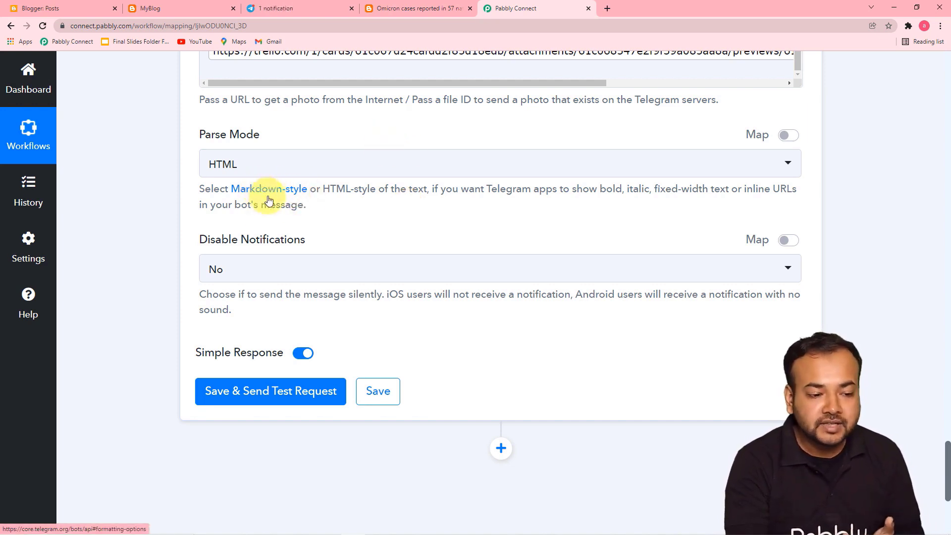
click(247, 189)
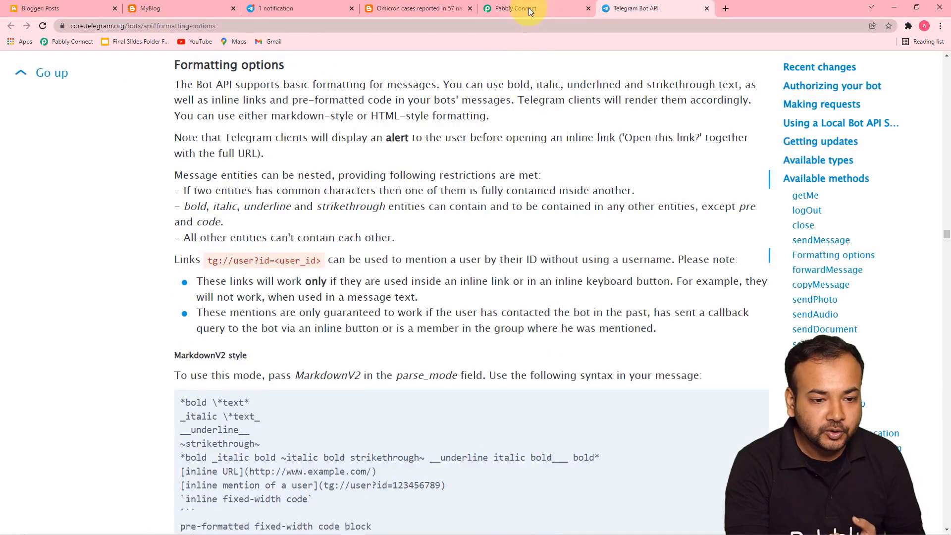
click(528, 9)
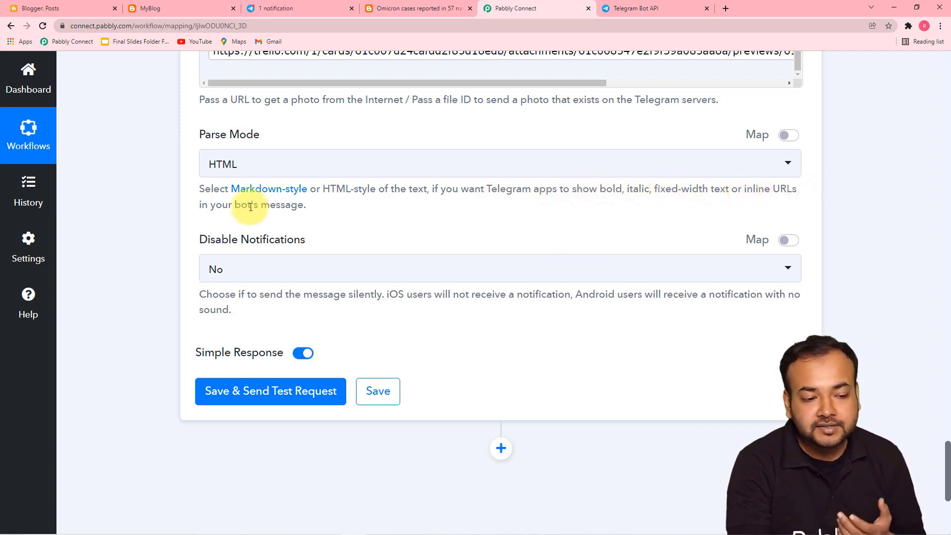
click(365, 171)
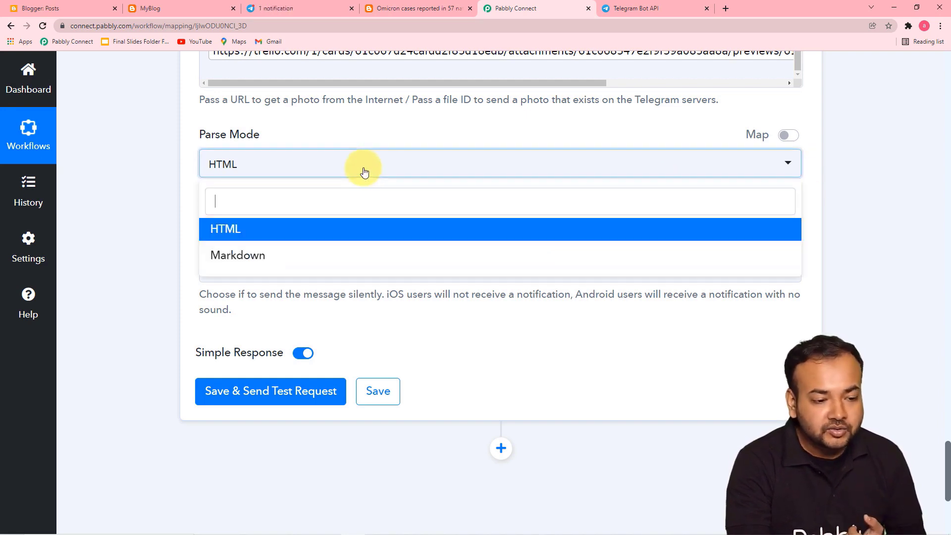
click(281, 231)
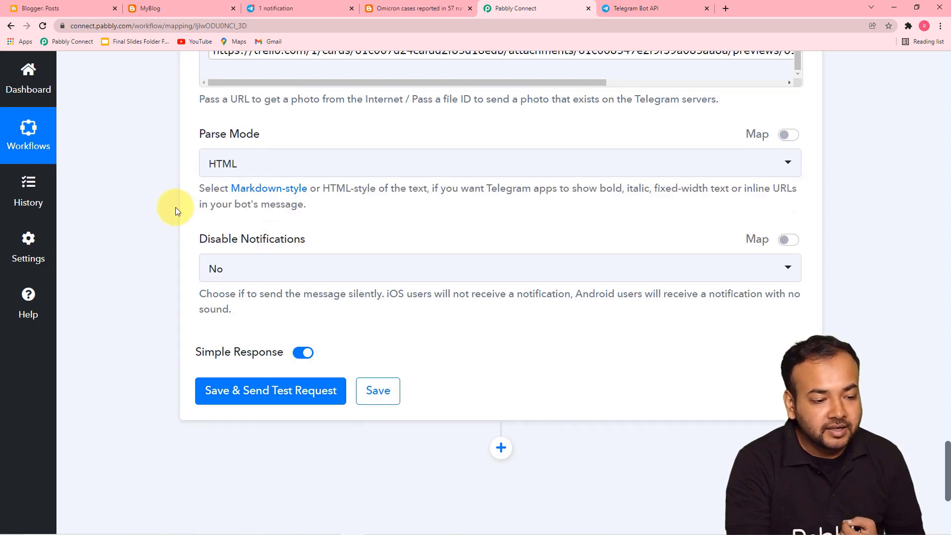
Set Disable Notifications to Yes for the Send a Photo action.
scroll(175, 207, down, 3)
click(319, 130)
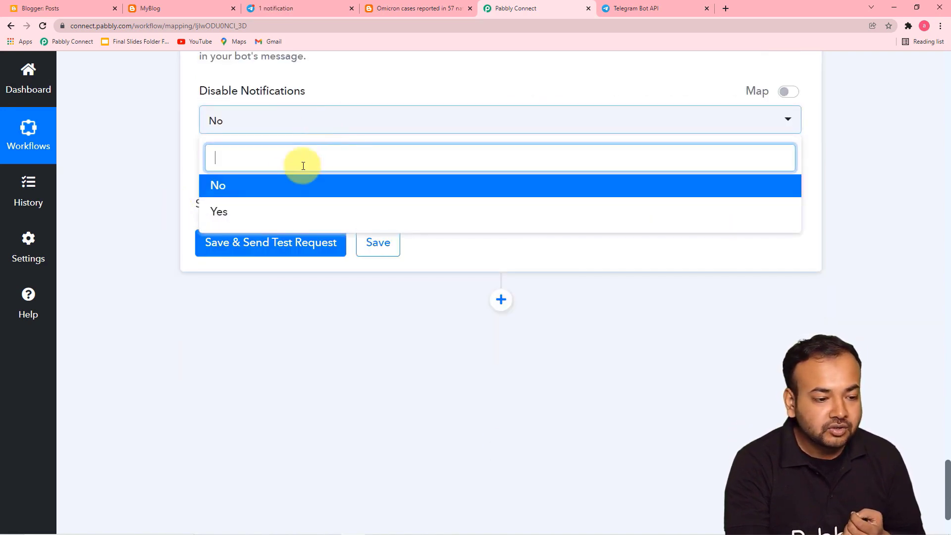
click(261, 210)
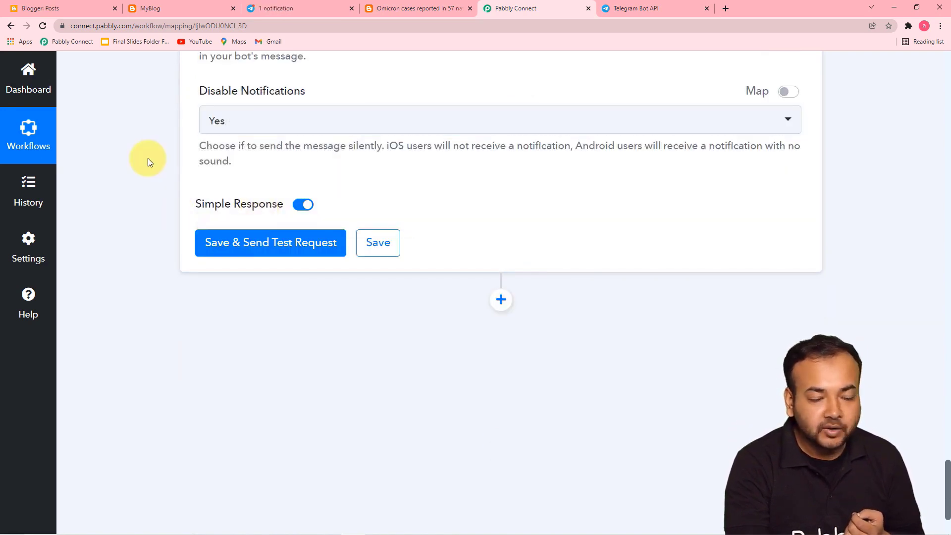
Save the Send a Photo action with a test request, check the My Blog Family group in Telegram, and return to Pabbly Connect.
click(235, 252)
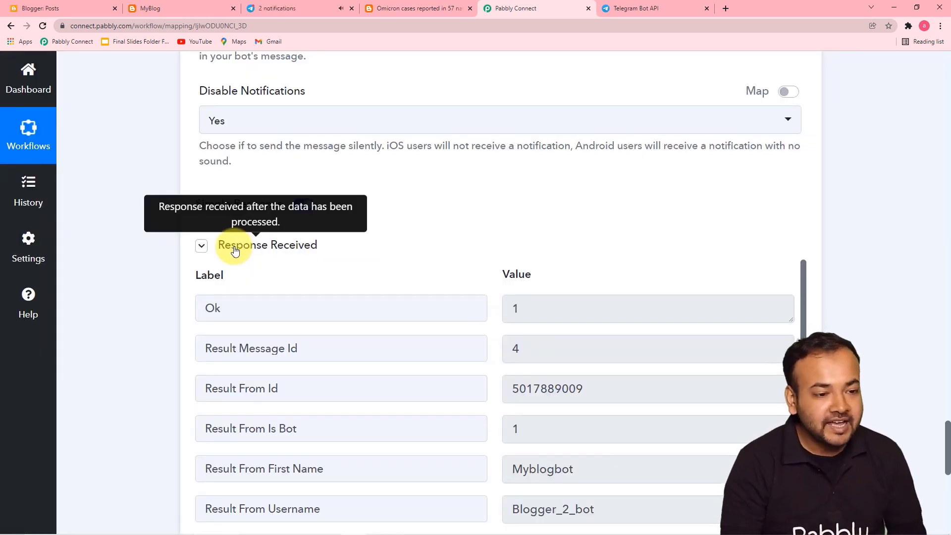
click(289, 12)
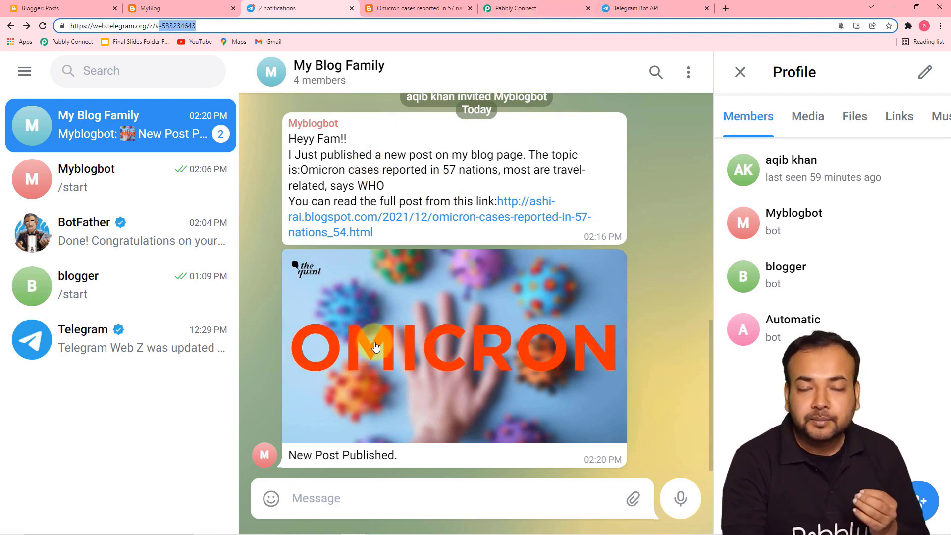
click(503, 8)
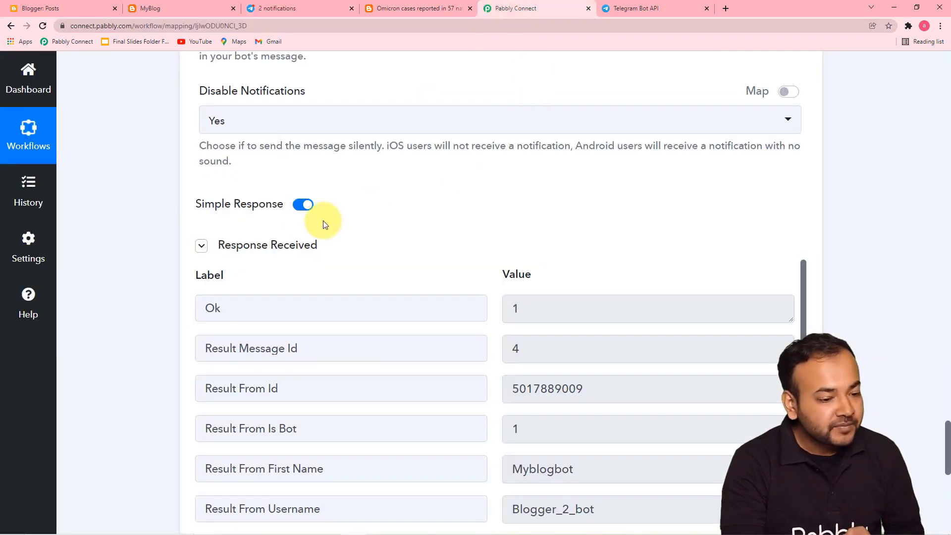
Save the configured Send a Photo action without sending another test request.
scroll(362, 213, down, 4)
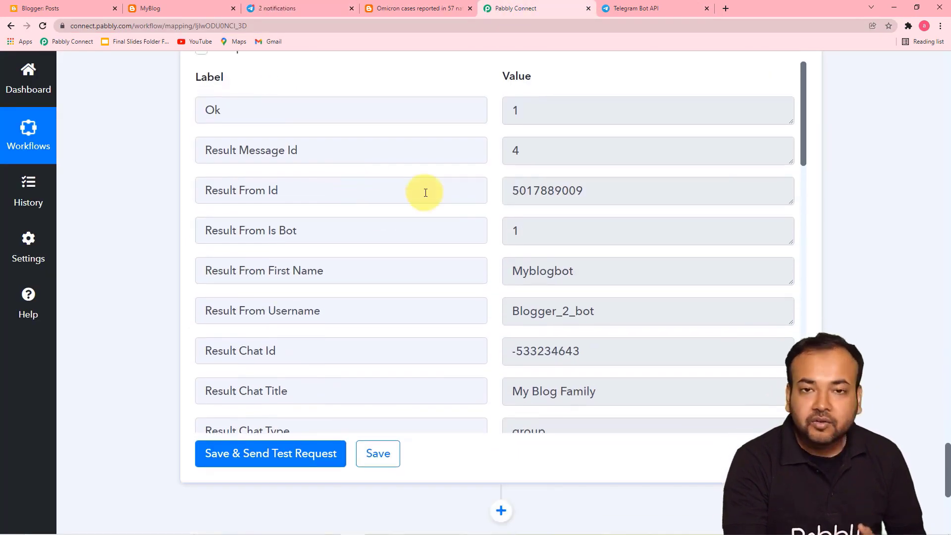
click(378, 453)
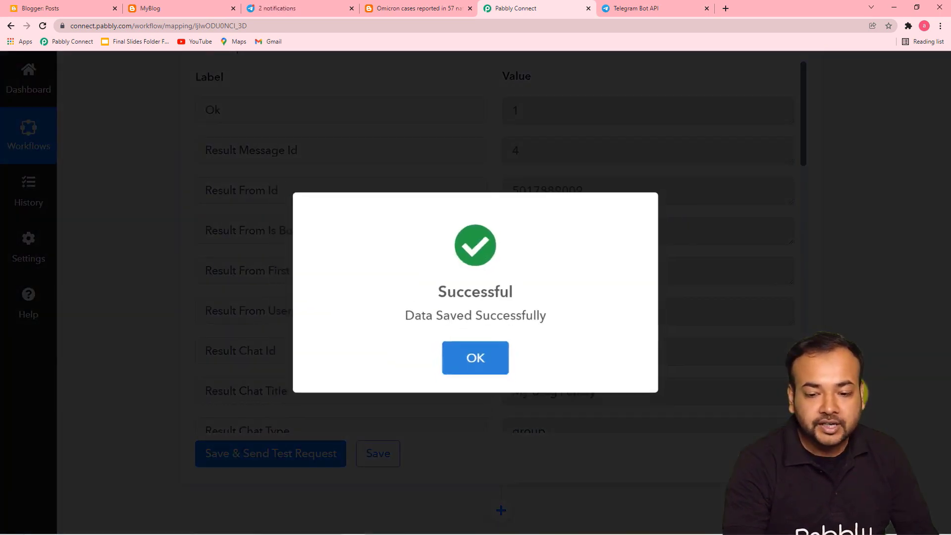
click(473, 367)
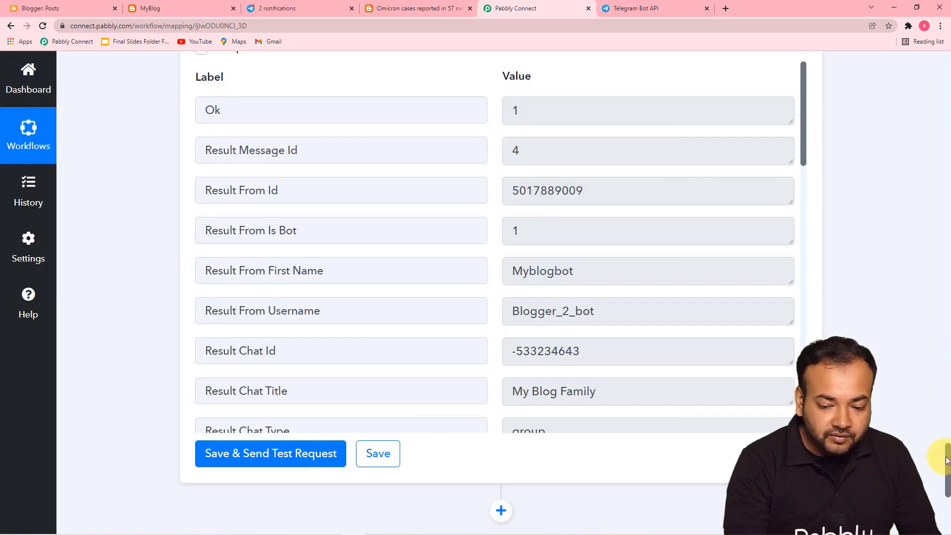
Review the workflow from the Google Blogger New Post Added trigger's settings and response data down to the text message action.
drag(947, 459, 943, 113)
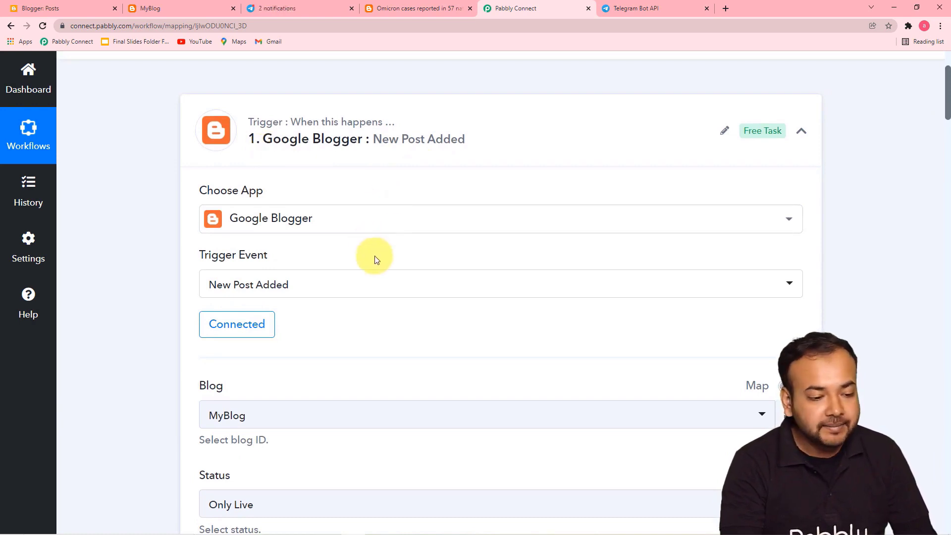
scroll(373, 250, down, 2)
scroll(374, 256, down, 3)
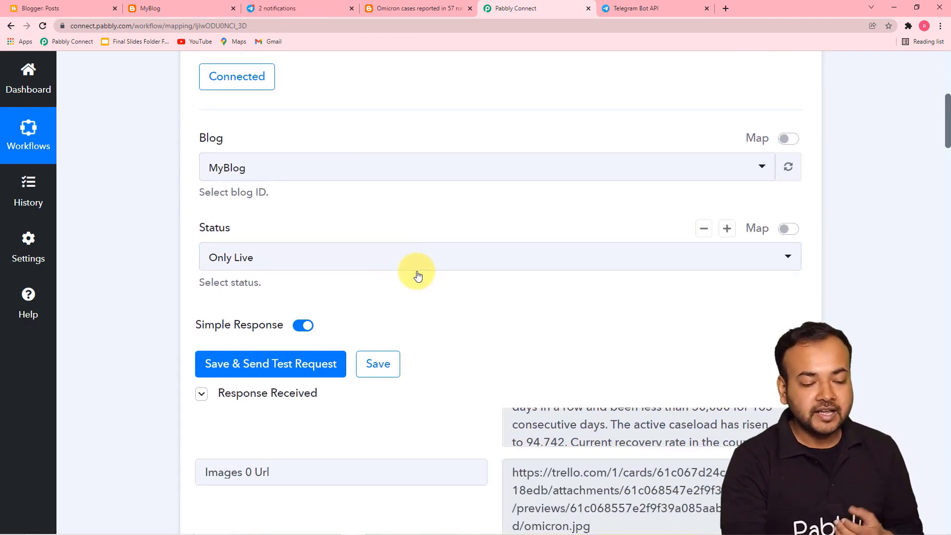
scroll(418, 272, down, 3)
scroll(451, 284, down, 2)
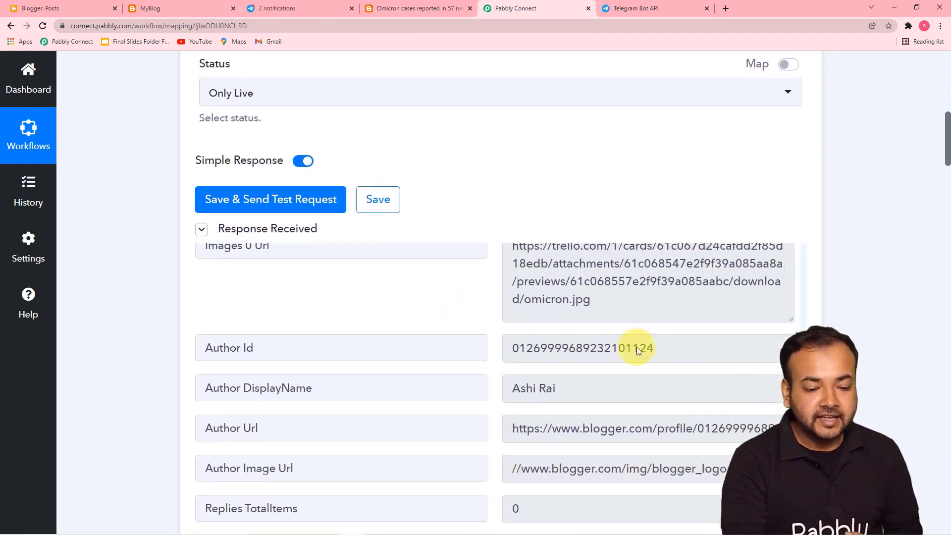
scroll(631, 349, down, 6)
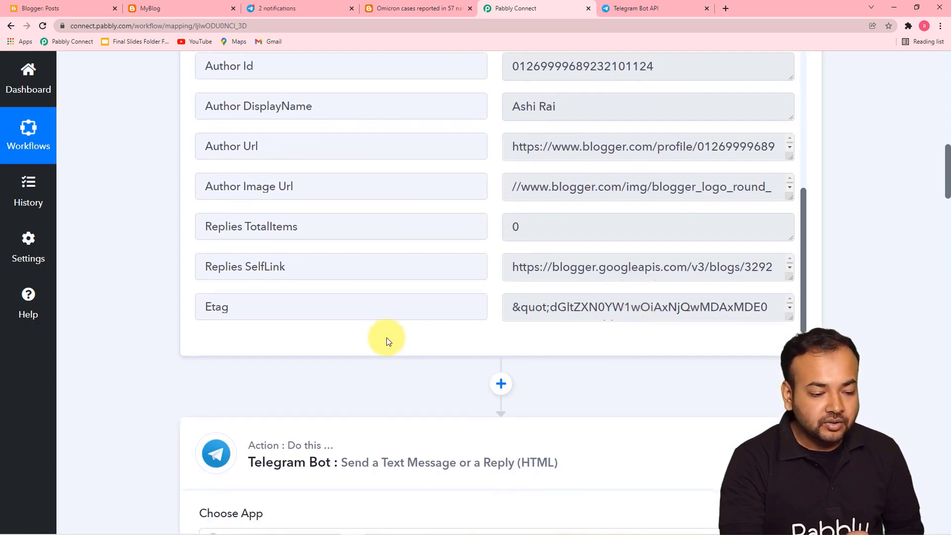
Review the Telegram Bot text message action's settings in the workflow and check the delivered message in the My Blog Family group in Telegram.
scroll(391, 340, down, 3)
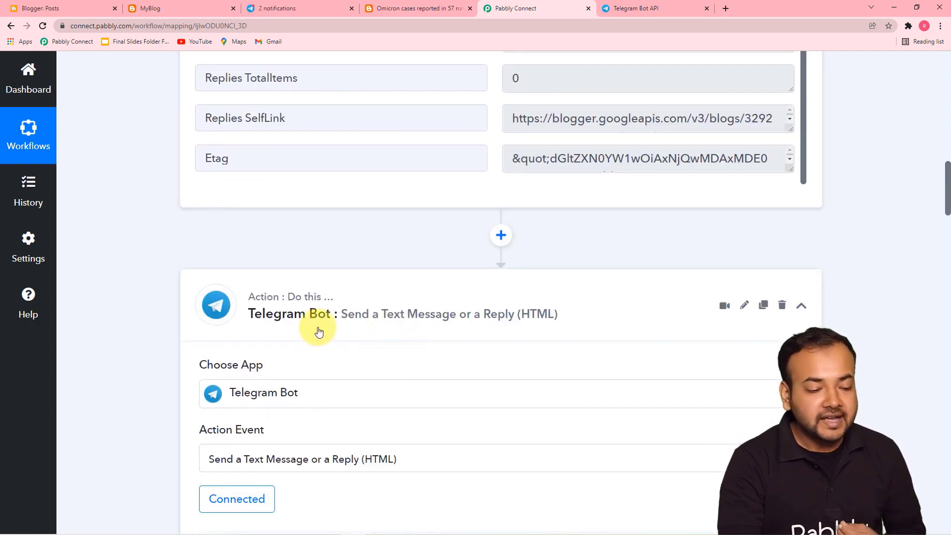
scroll(319, 332, down, 3)
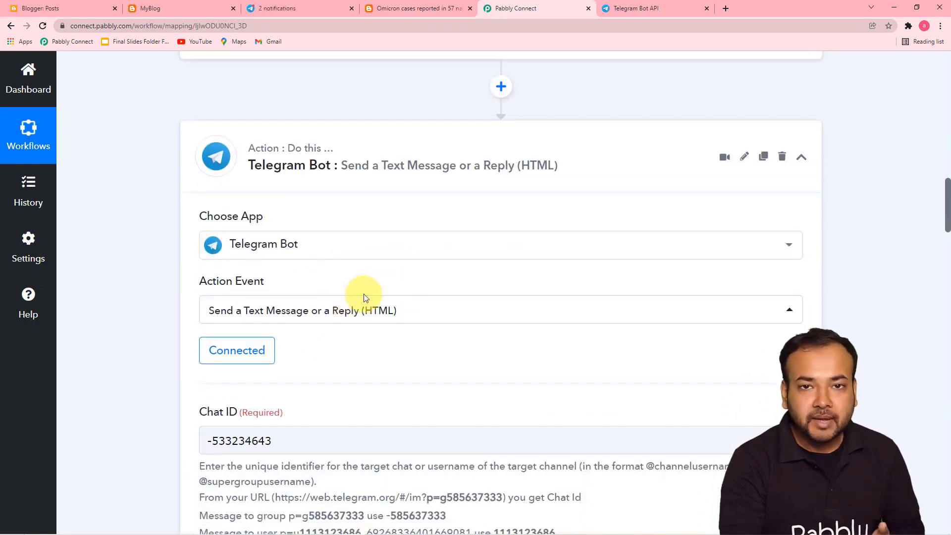
scroll(362, 317, down, 1)
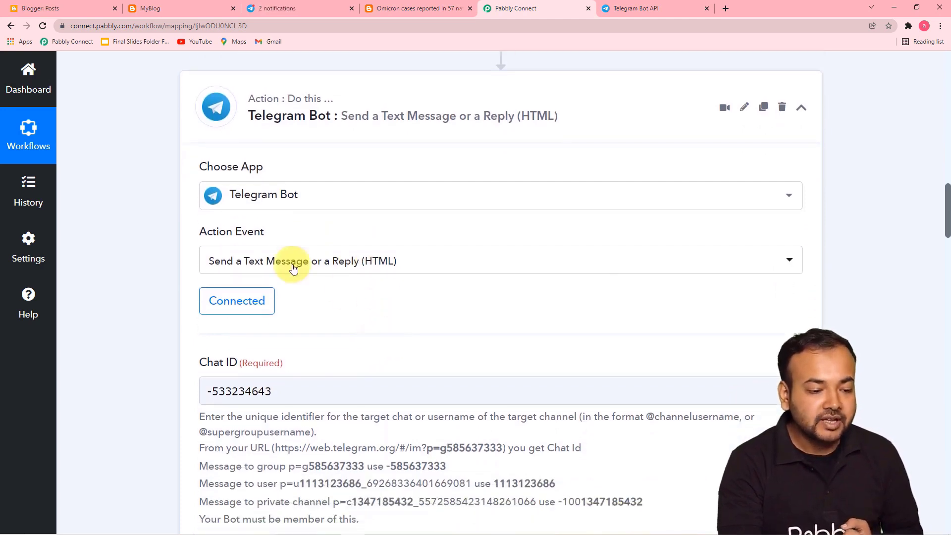
click(214, 268)
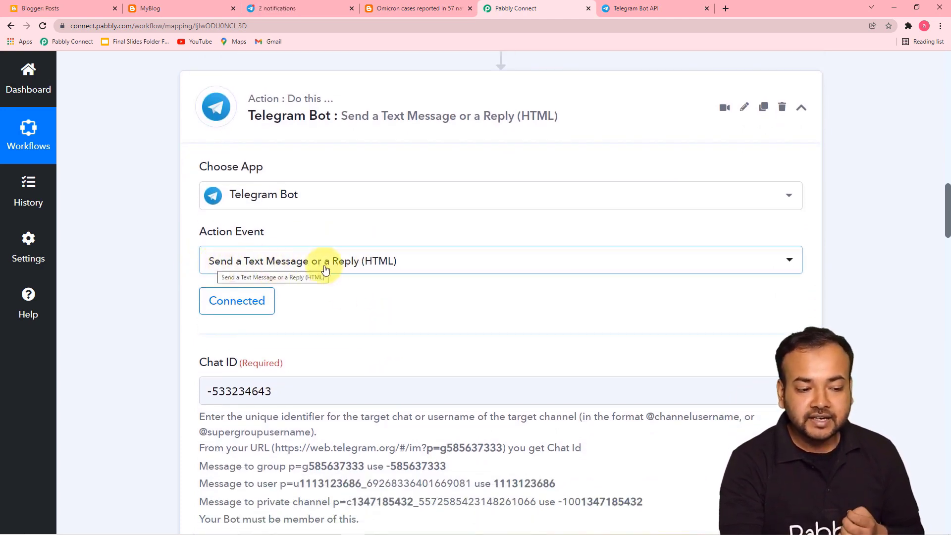
scroll(378, 273, down, 5)
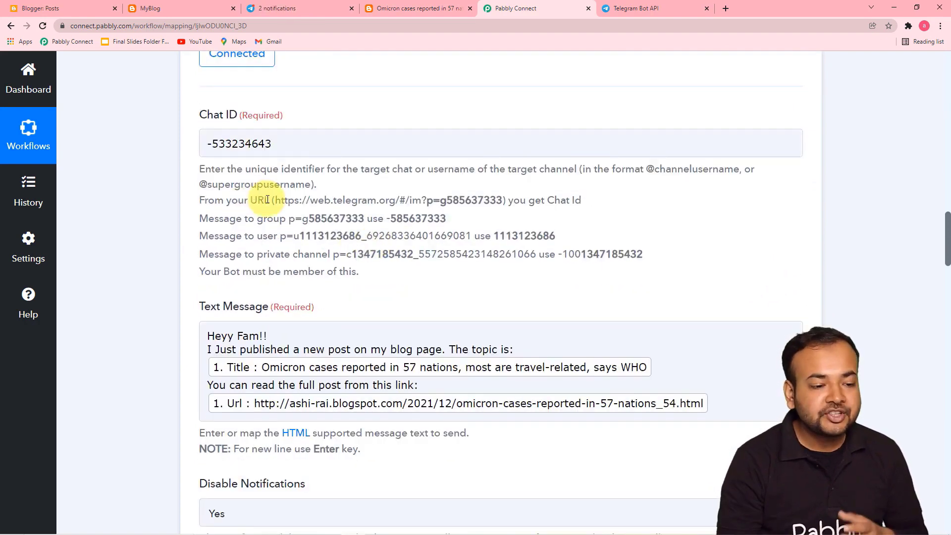
scroll(268, 200, down, 2)
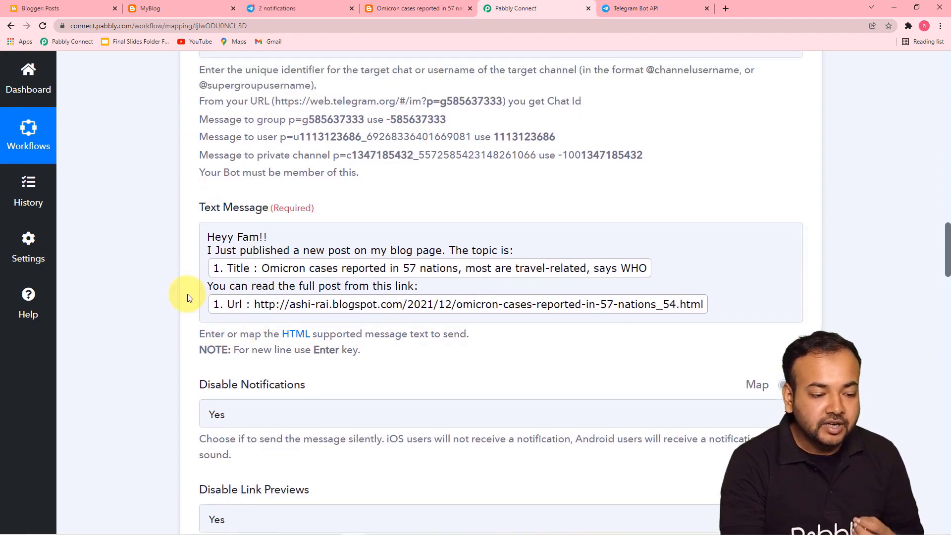
scroll(165, 289, down, 6)
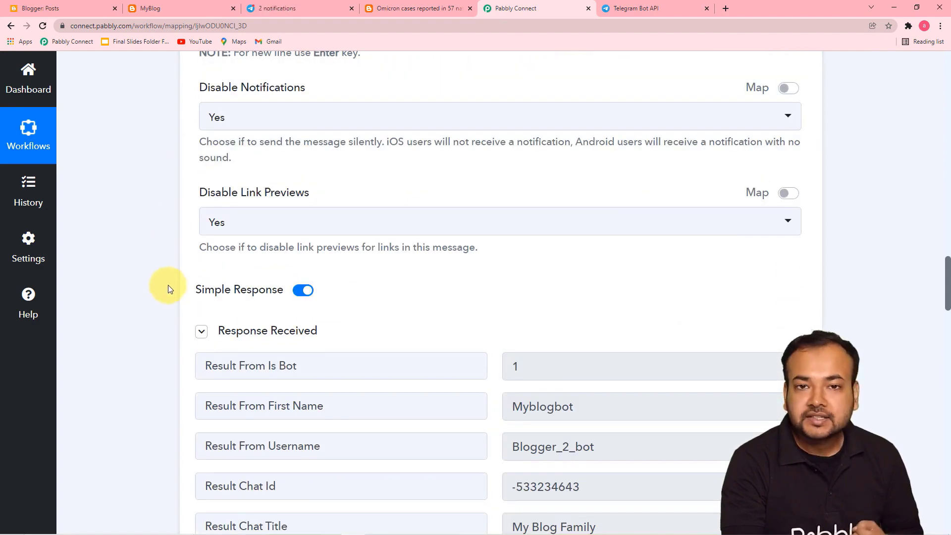
click(273, 8)
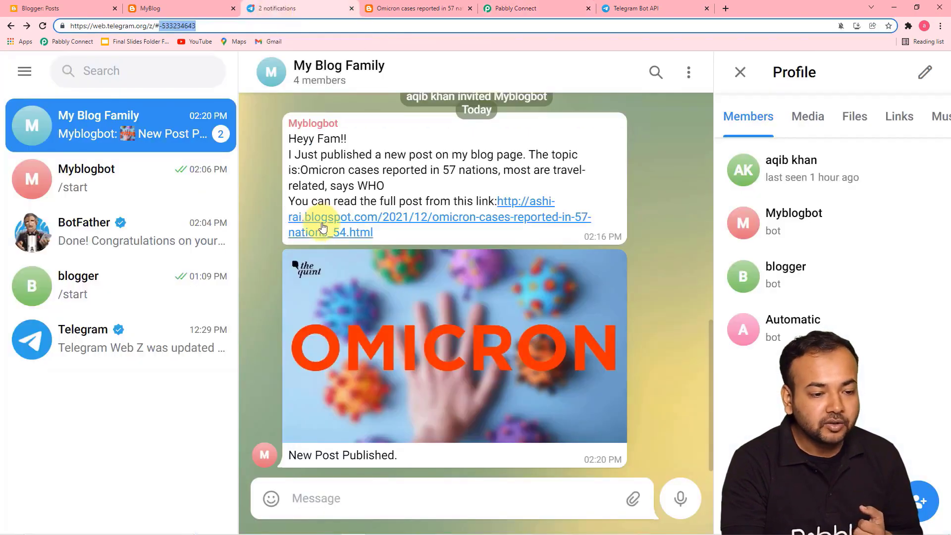
Switch to Pabbly Connect, review the Telegram Bot Send a Photo action's settings, and check the delivered photo in the Telegram group.
click(515, 8)
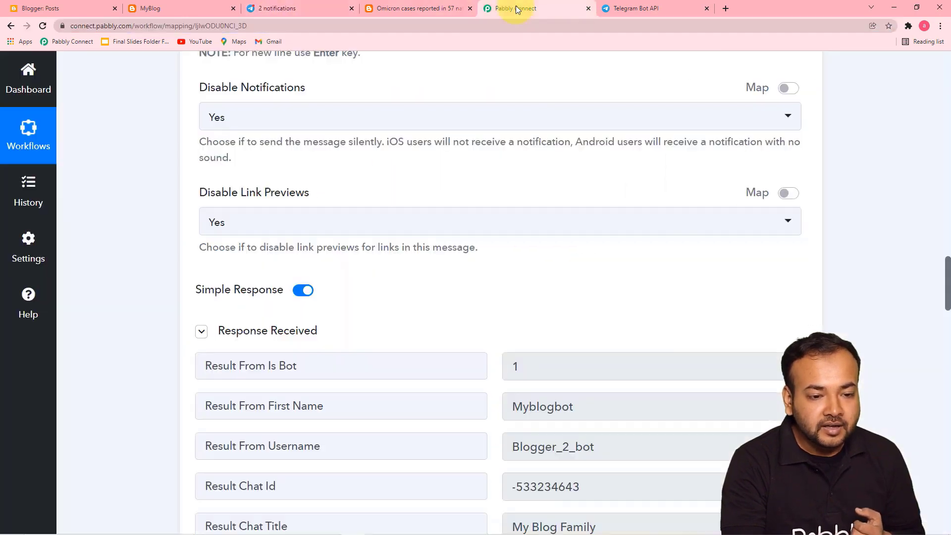
scroll(361, 223, down, 10)
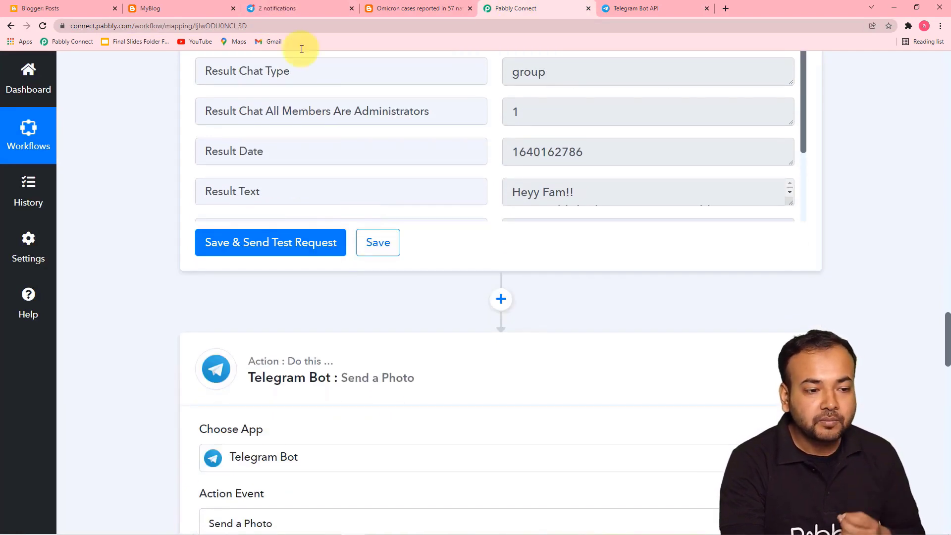
scroll(314, 309, down, 2)
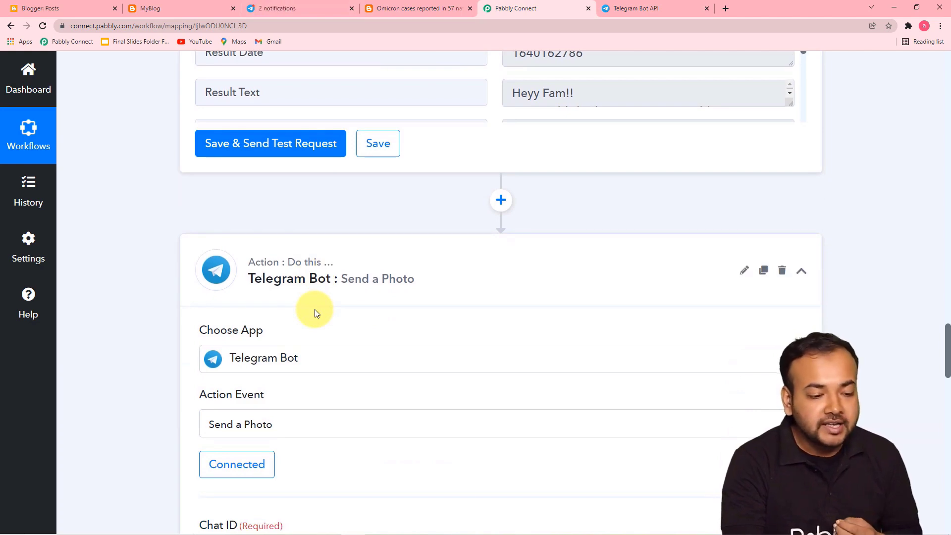
scroll(315, 312, down, 10)
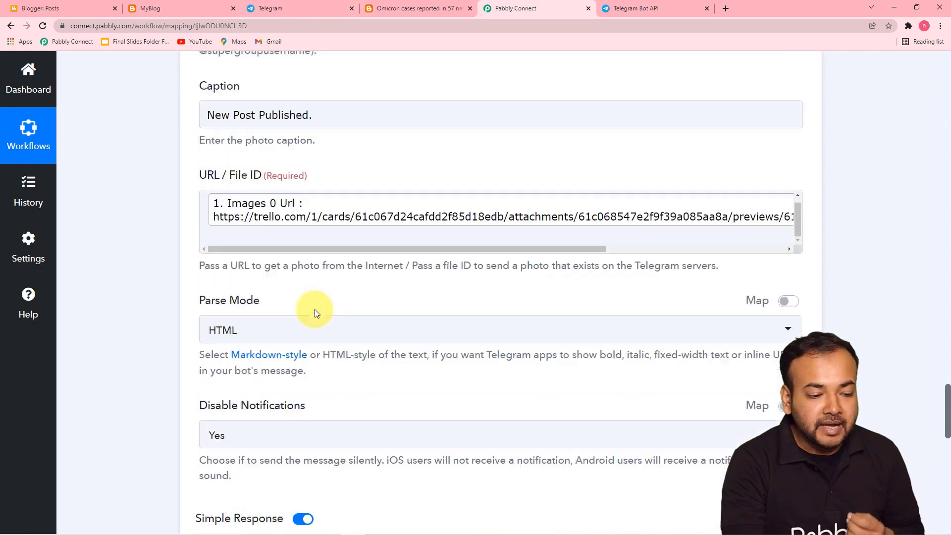
click(237, 234)
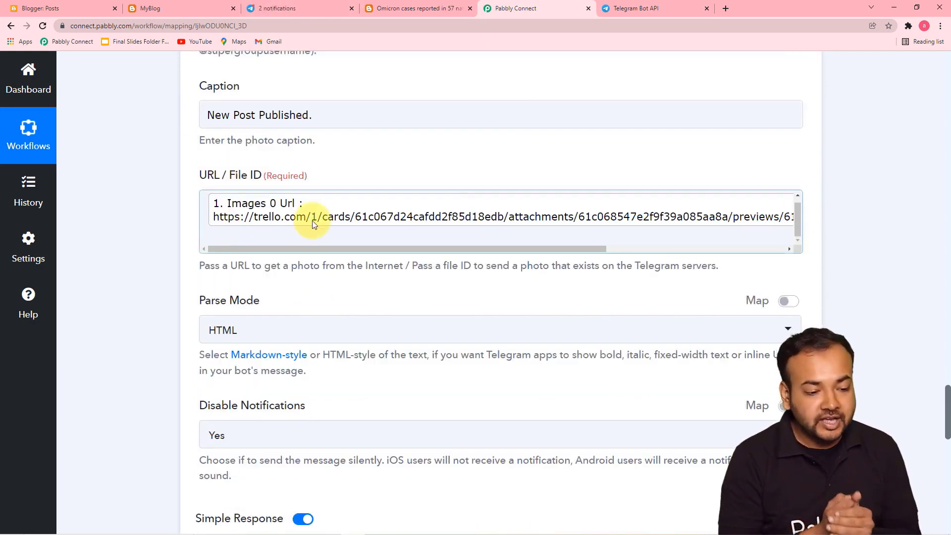
scroll(372, 257, down, 4)
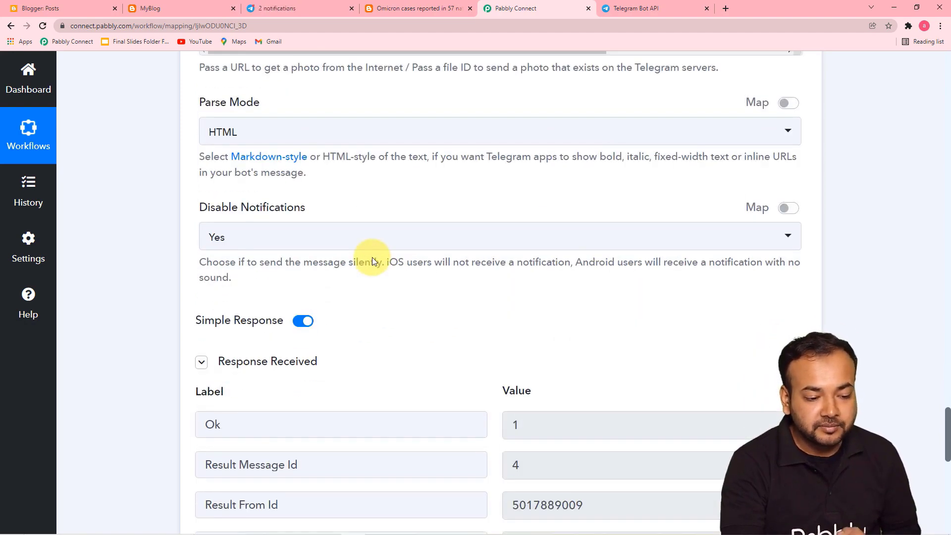
scroll(373, 258, down, 3)
scroll(333, 251, down, 5)
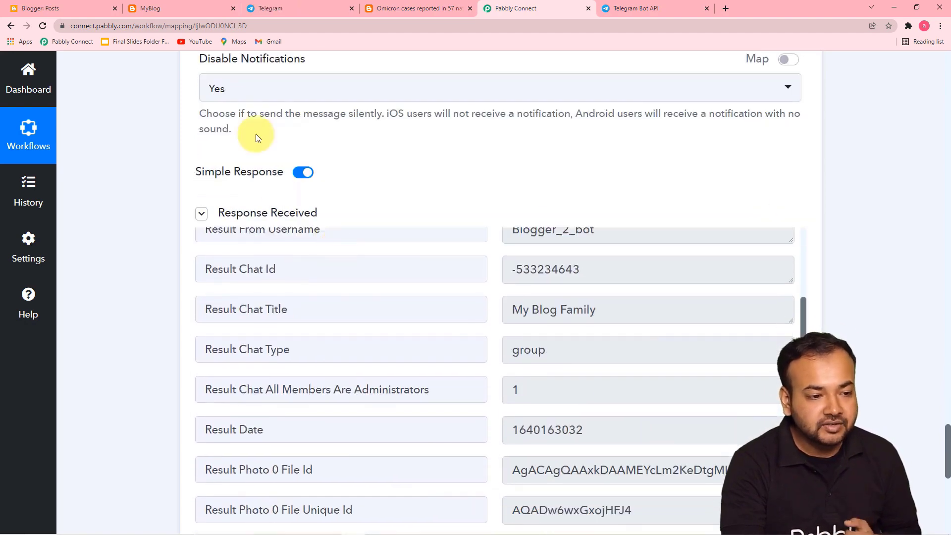
click(290, 6)
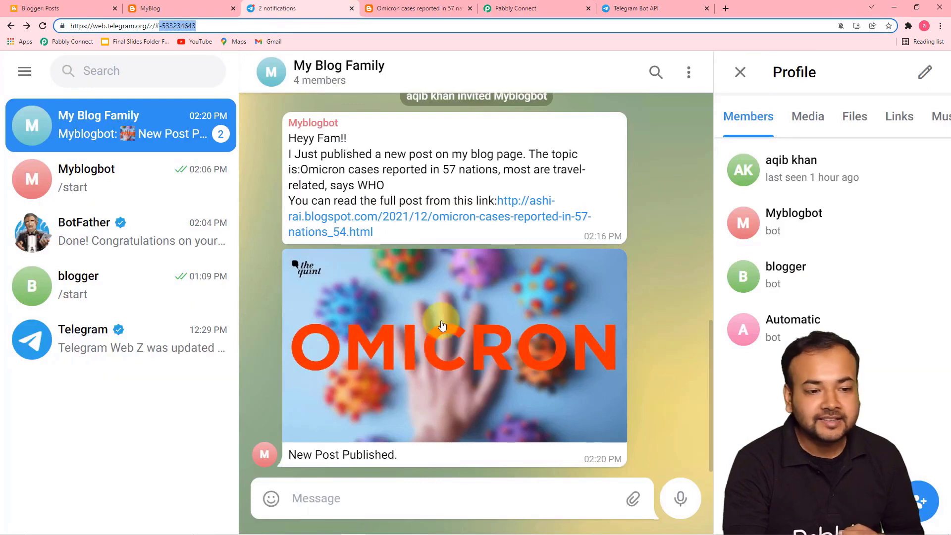
Switch back to Pabbly Connect and look through the response fields received for the Send a Photo action.
click(505, 12)
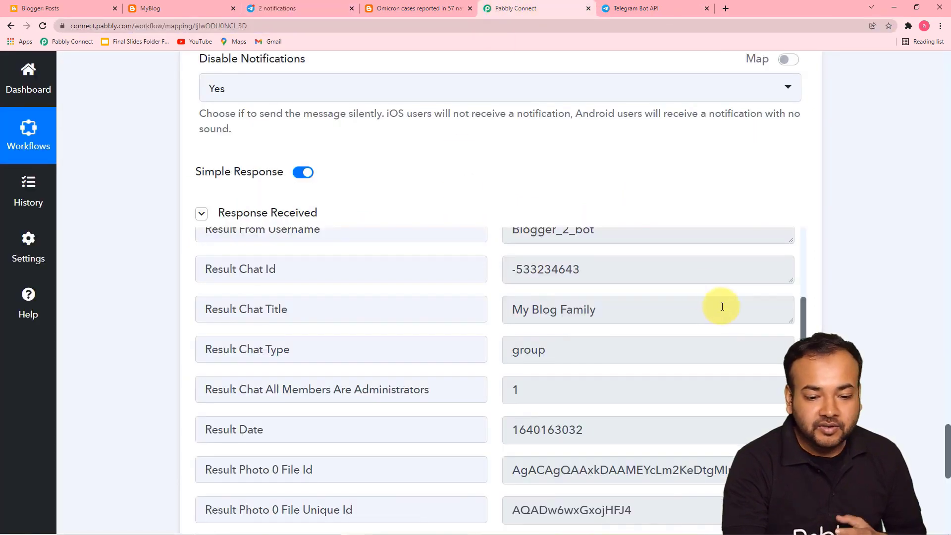
scroll(721, 306, down, 8)
scroll(837, 290, down, 1)
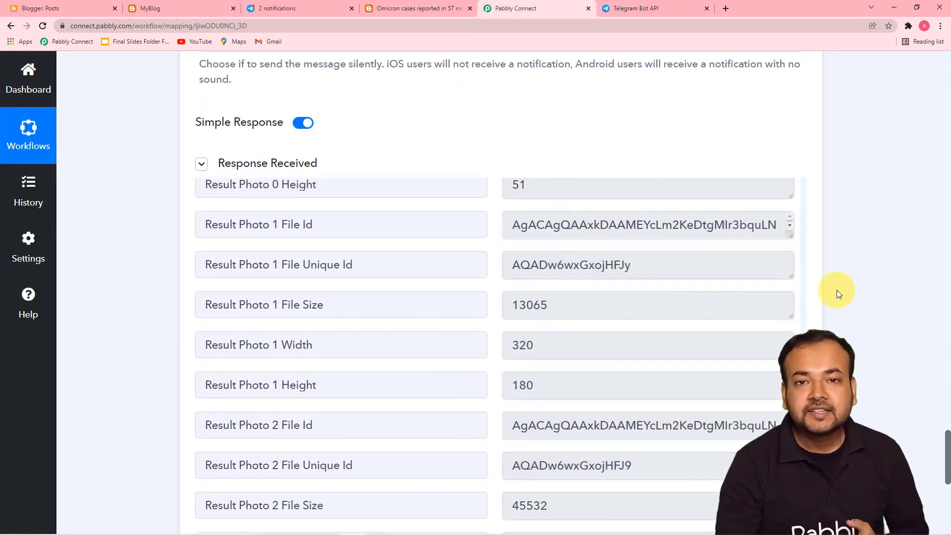
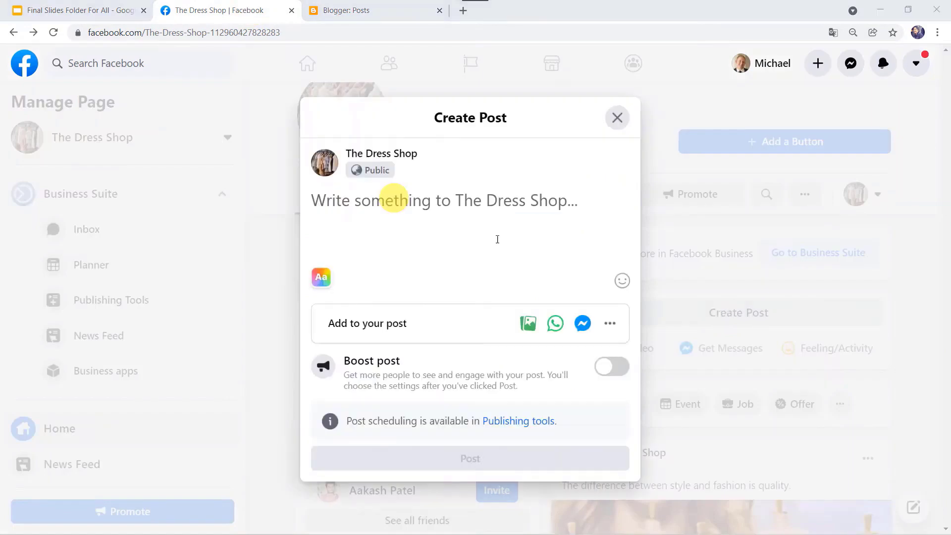
Publish a post on The Dress Shop's Facebook page with the text "Always dress well but keep it simple." and the image Dress Design 1.jpg.
click(444, 193)
text(Always dress well but keep it simple.)
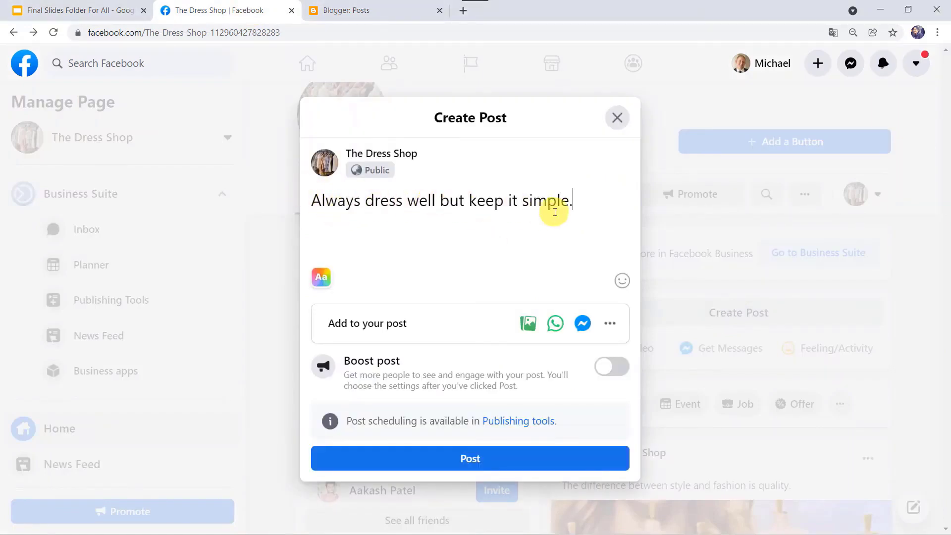
click(536, 325)
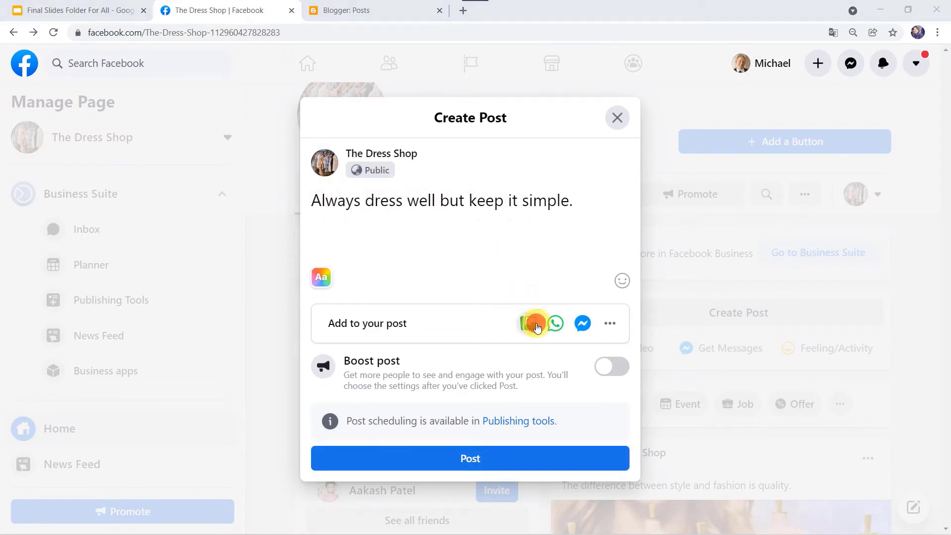
scroll(252, 142, down, 1)
scroll(252, 143, down, 2)
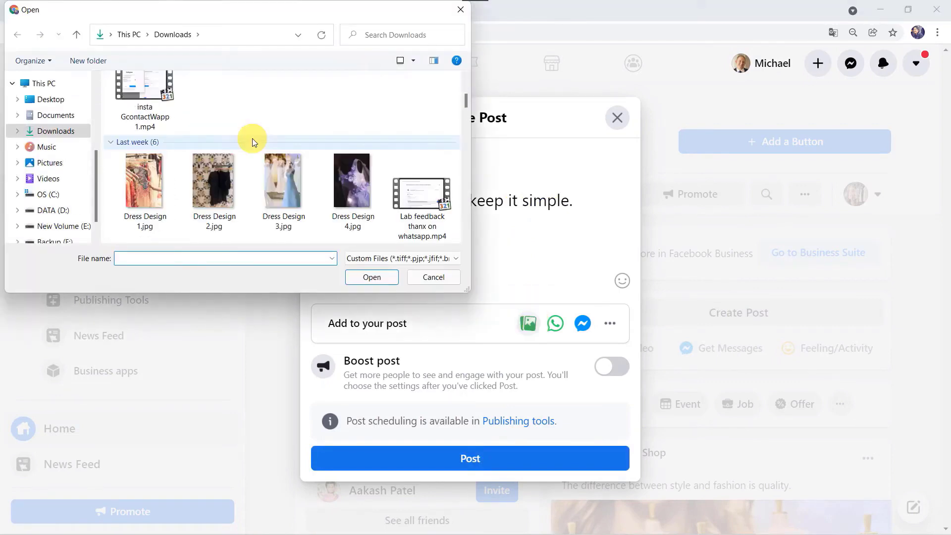
click(151, 193)
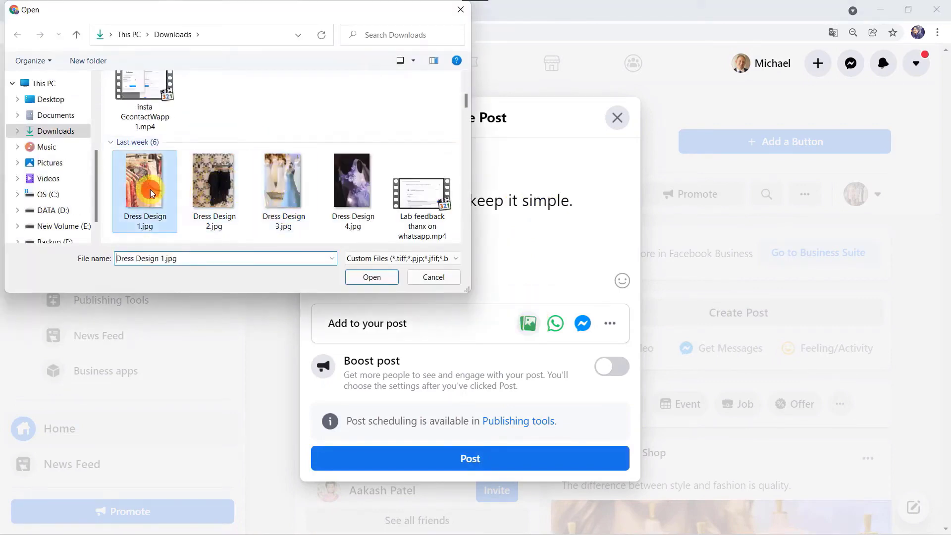
click(375, 278)
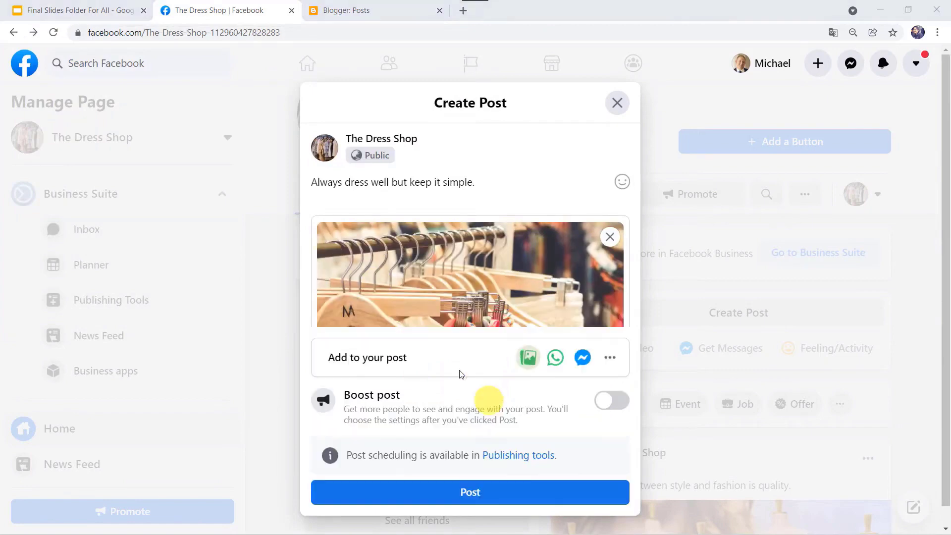
click(460, 492)
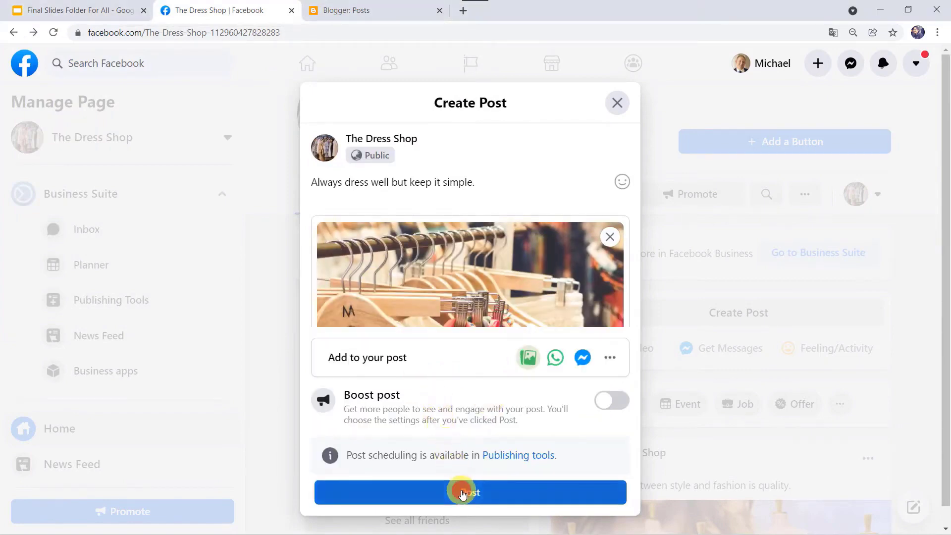
scroll(633, 305, down, 5)
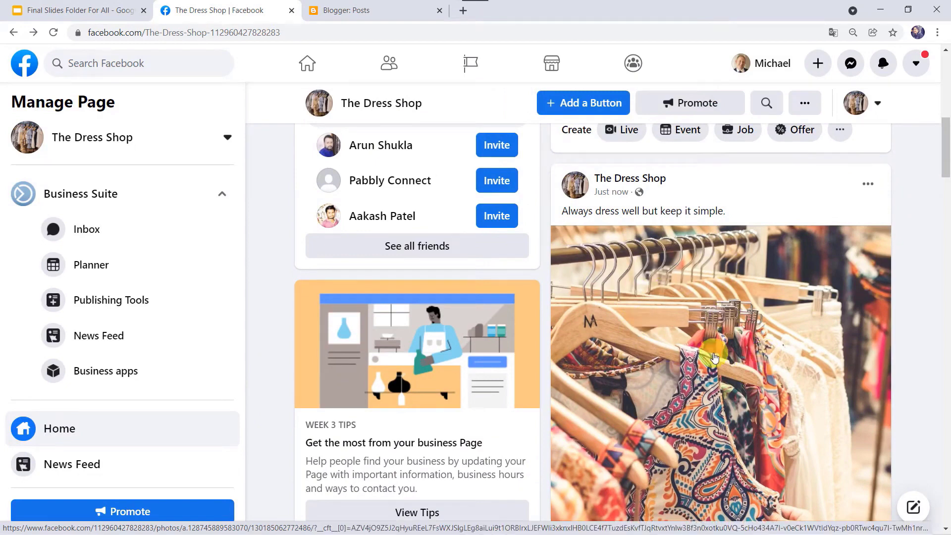
Switch to Blogger, reload the posts list, and view the published blog post "Always dress well but keep it simple.".
click(366, 10)
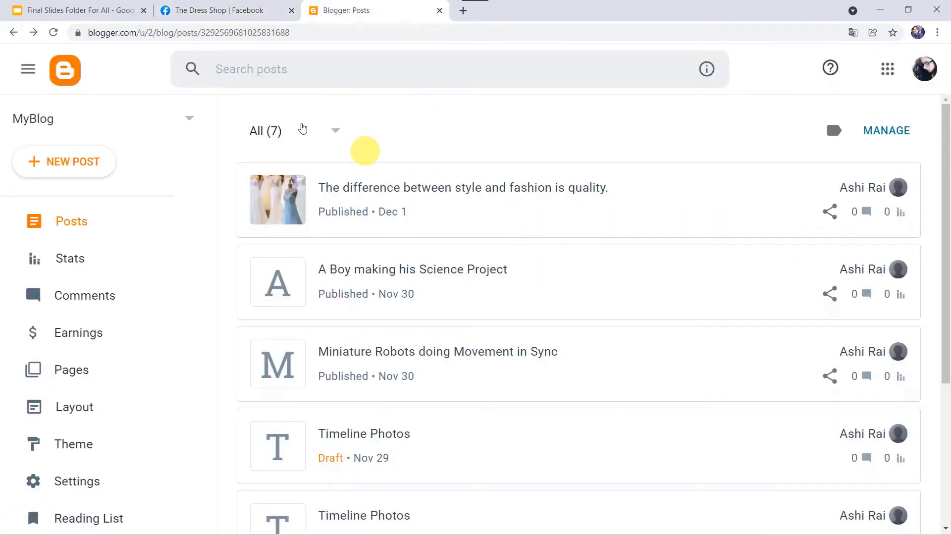
click(54, 34)
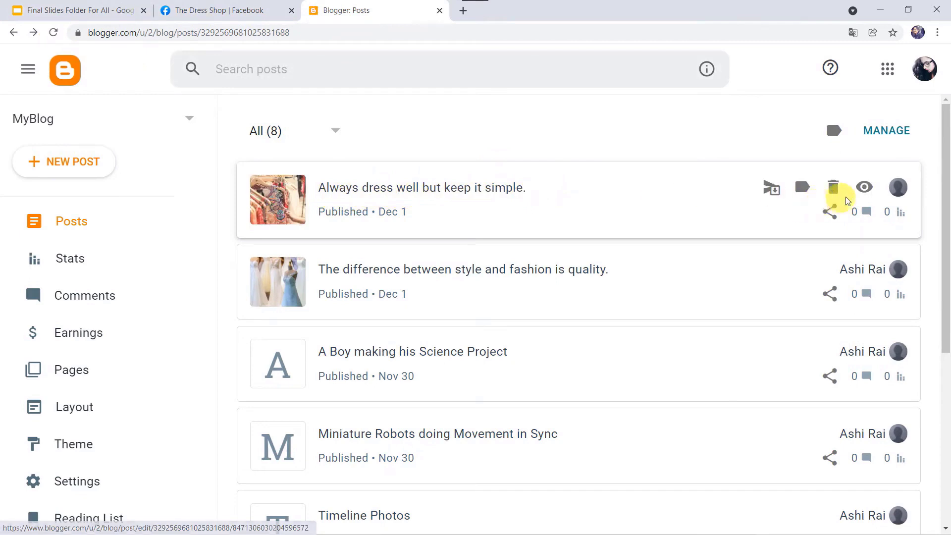
click(864, 187)
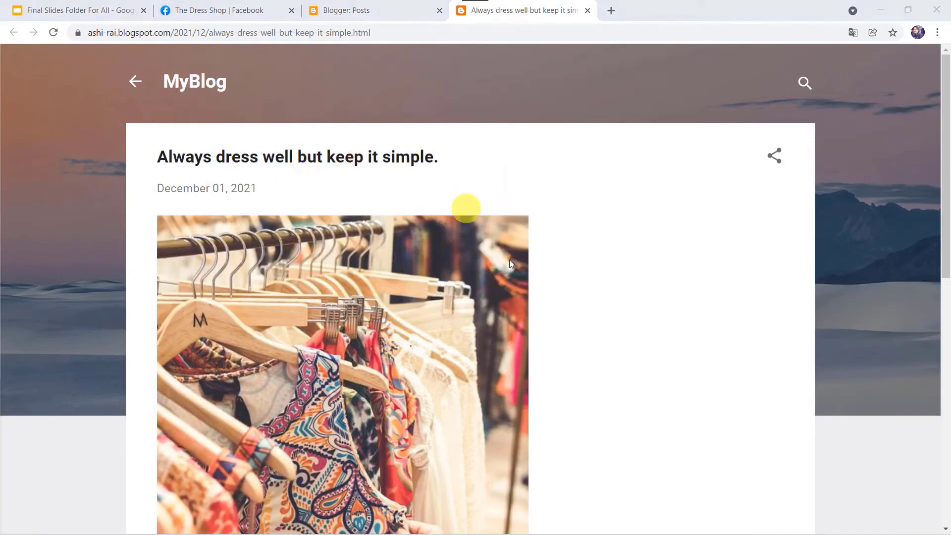
Compare the new post on the Facebook page with its matching entry in the Blogger posts list.
click(246, 12)
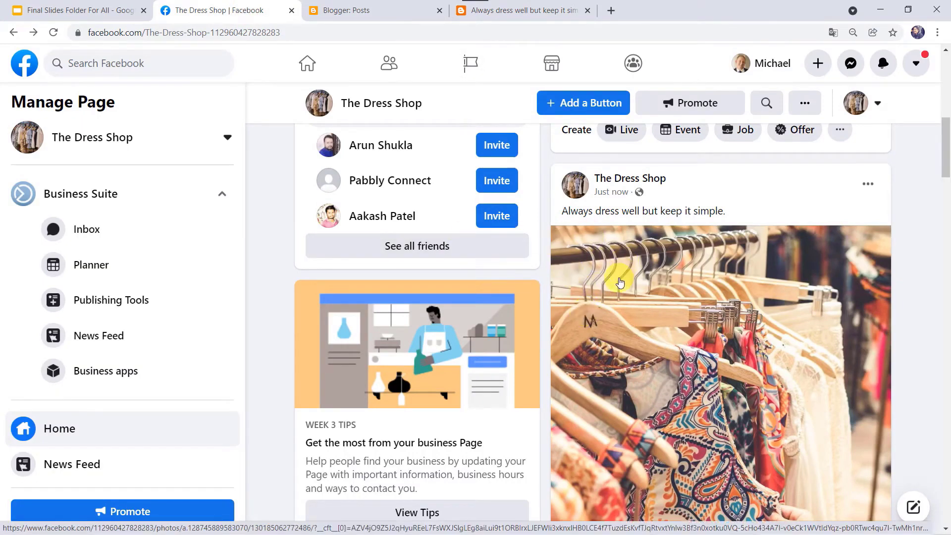
click(413, 14)
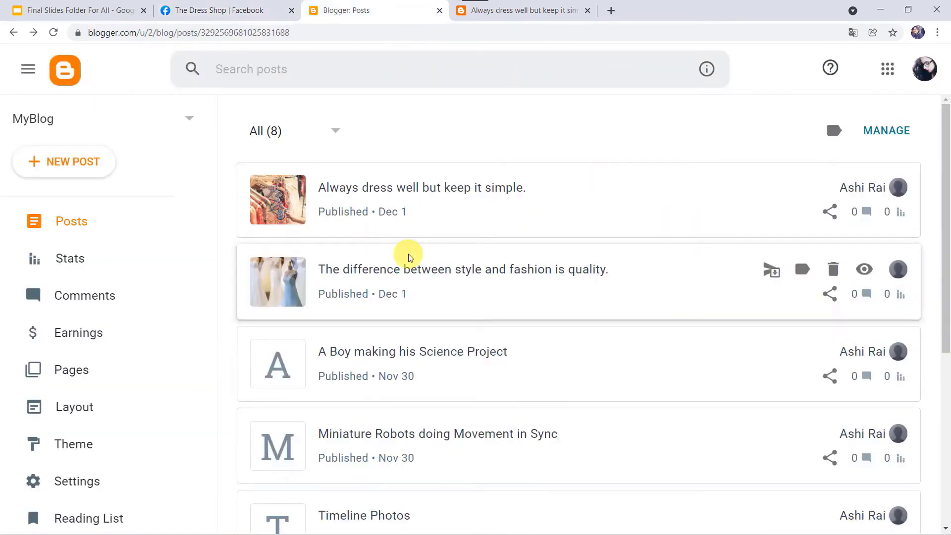
click(252, 12)
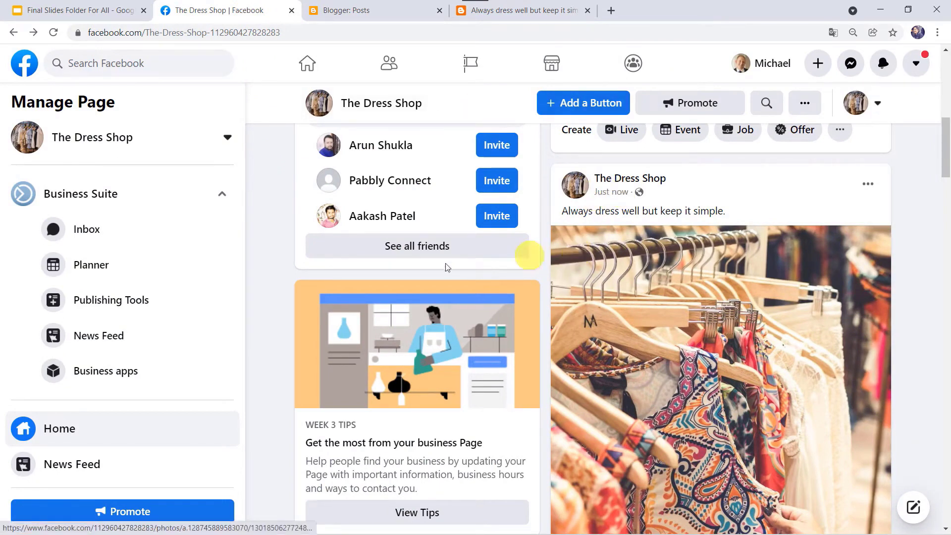
click(377, 13)
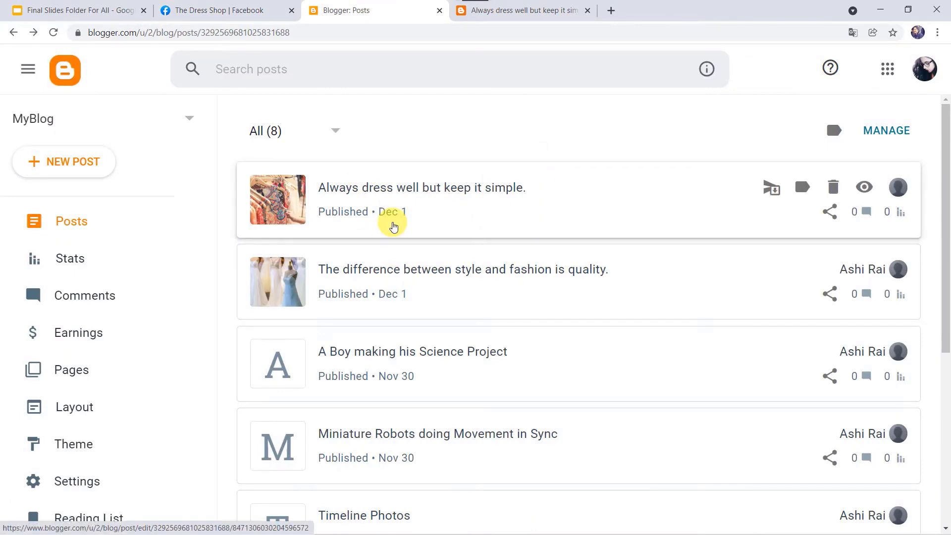
click(252, 18)
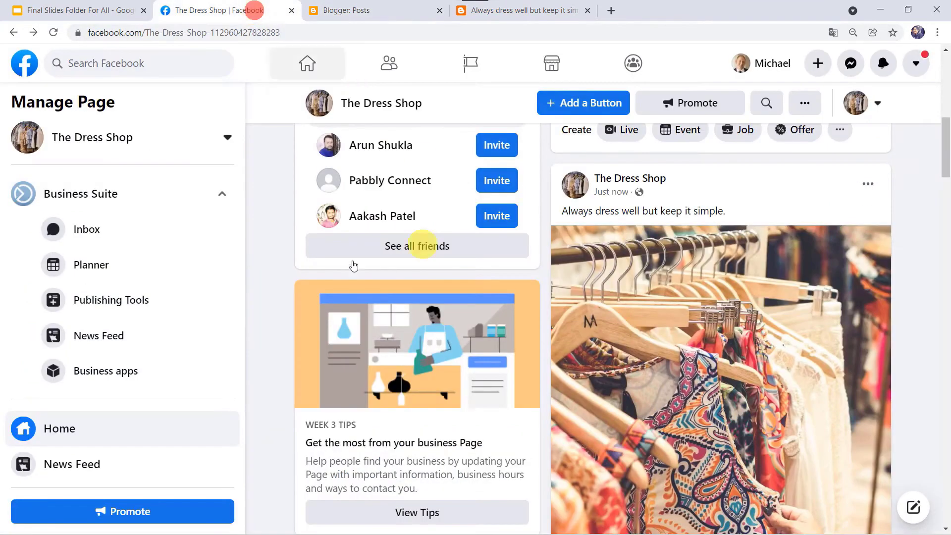
click(372, 15)
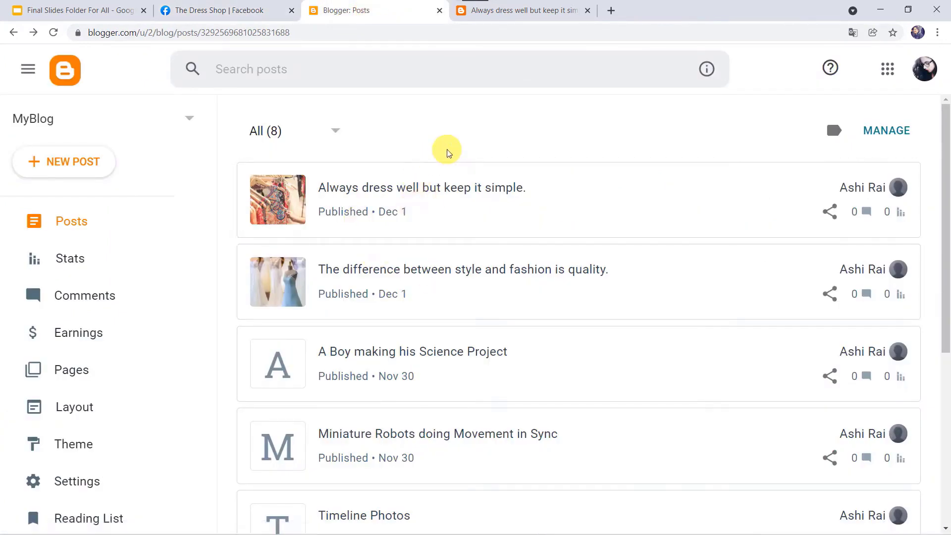
Go to pabbly.com, open the Pabbly Connect product page, sign in and access the Pabbly Connect dashboard.
click(466, 11)
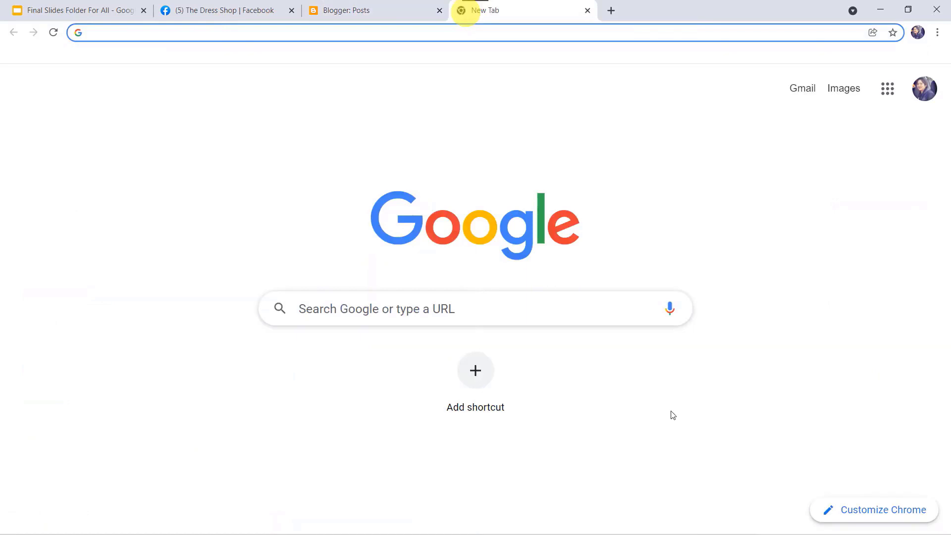
text(pabb)
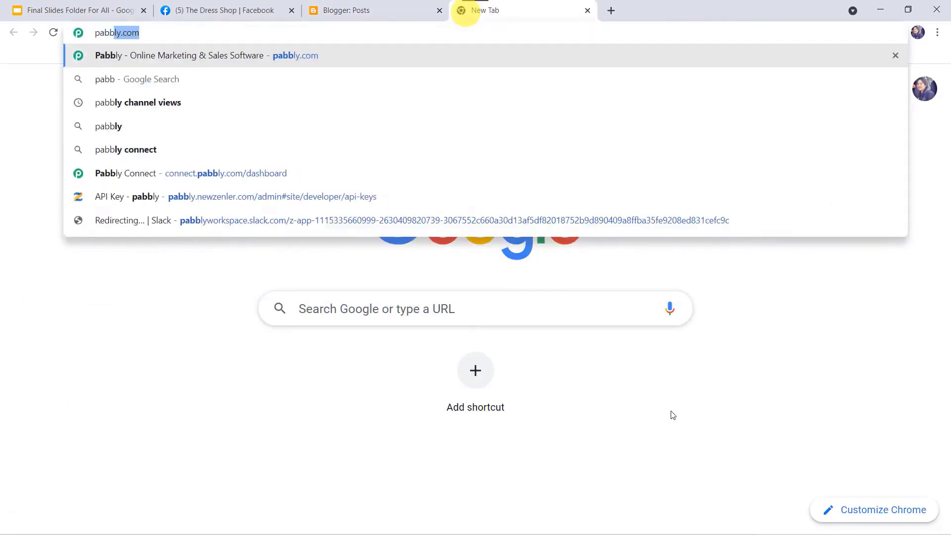
text(ly.com)
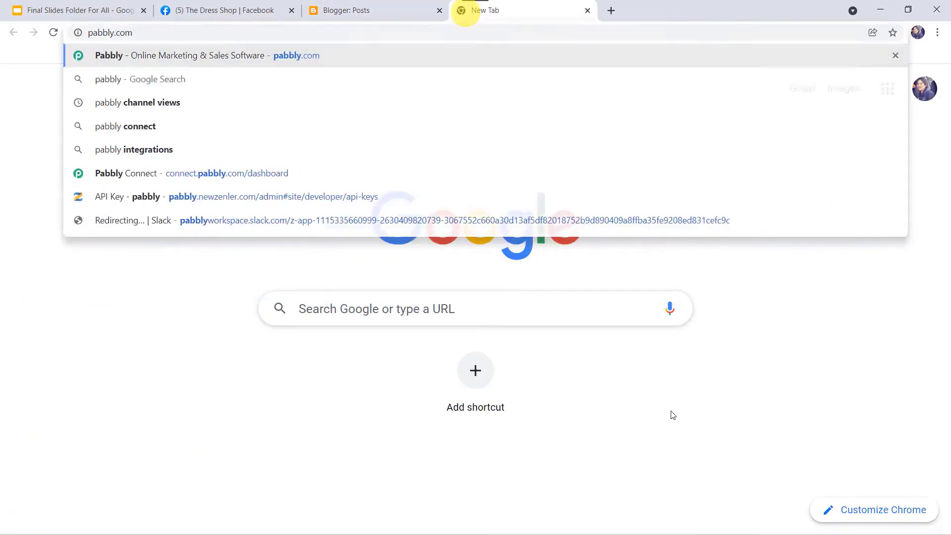
key(Return)
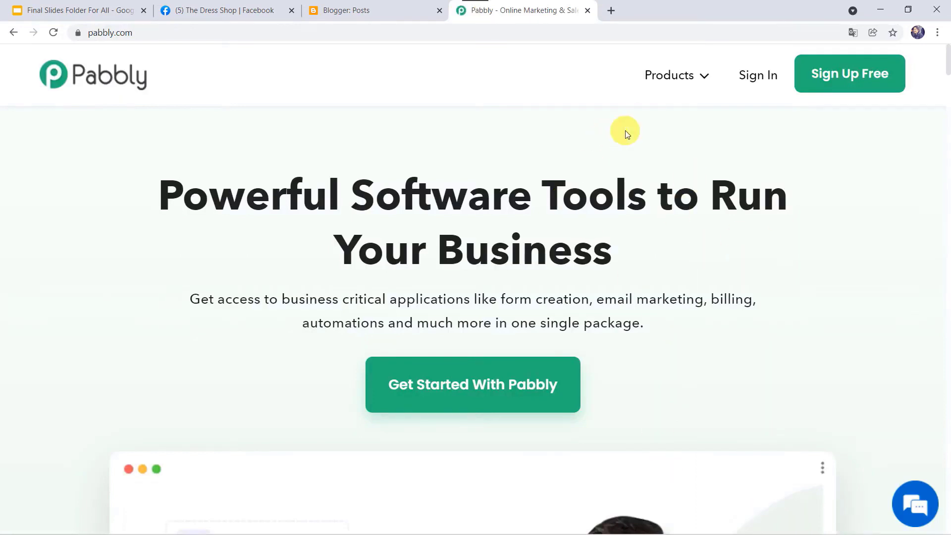
mouse_move(683, 78)
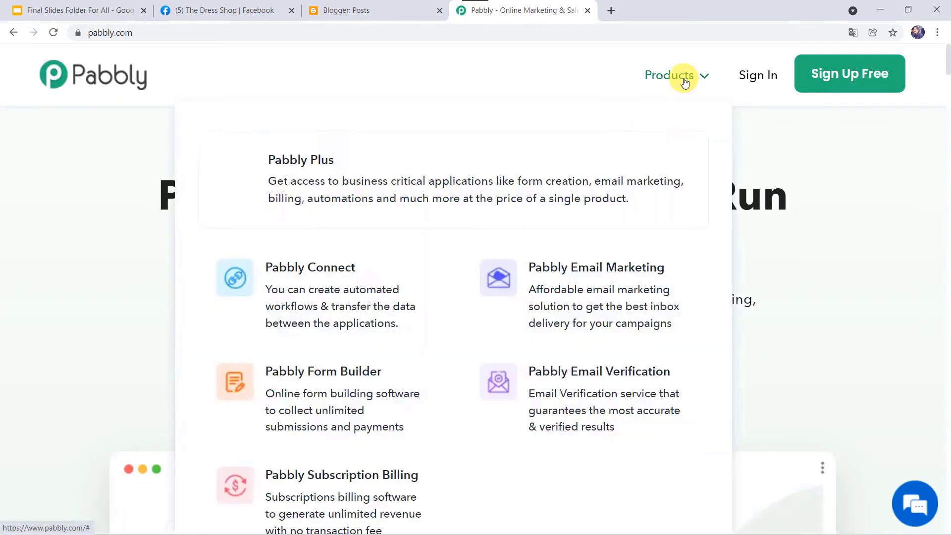
click(352, 289)
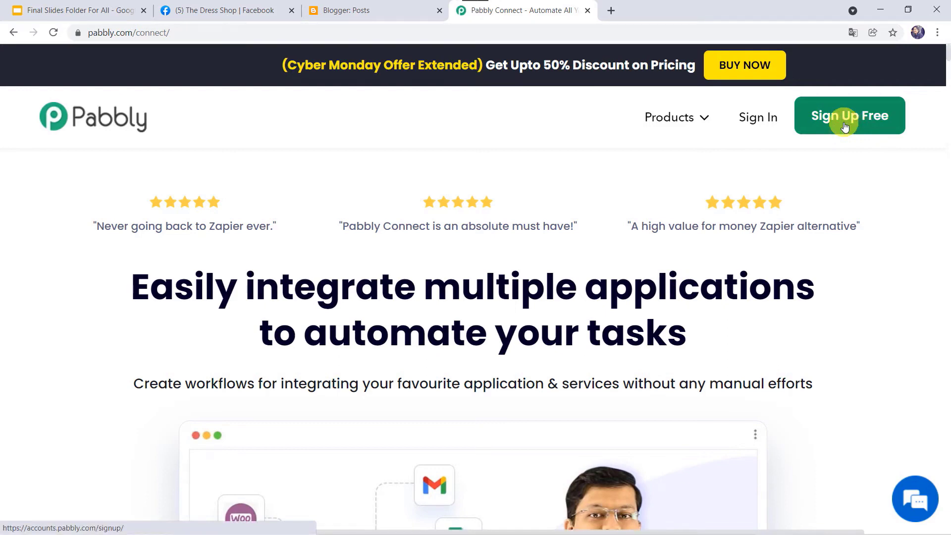
click(754, 122)
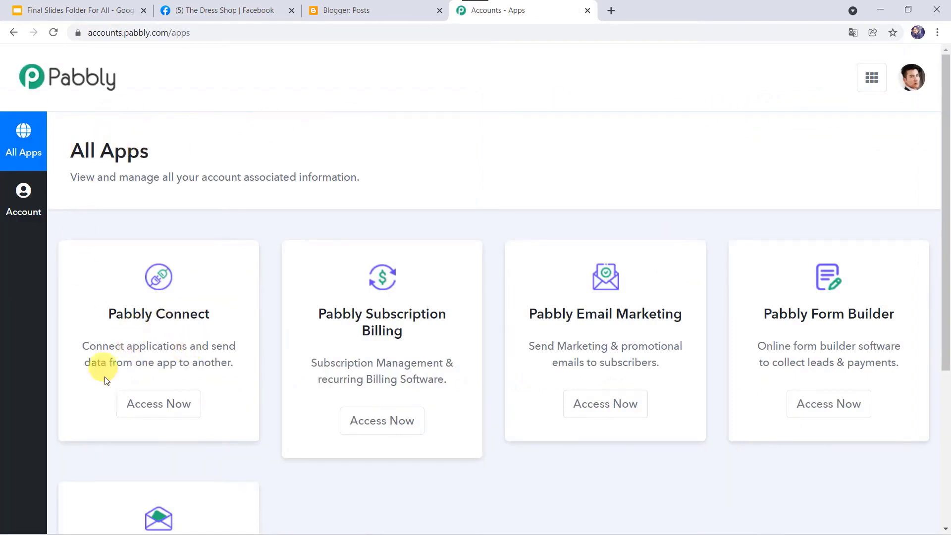
click(143, 399)
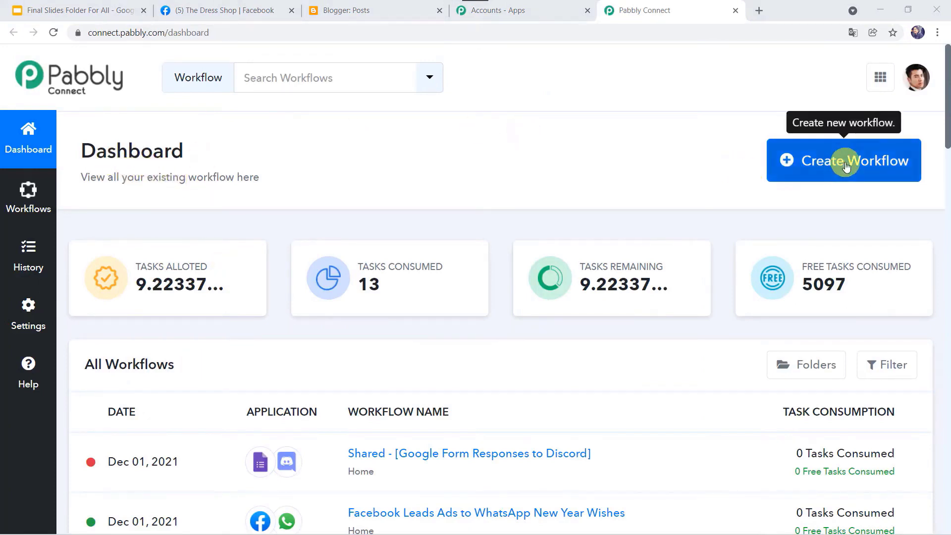
Create a new workflow named "Share Facebook Post to Blogger".
click(846, 166)
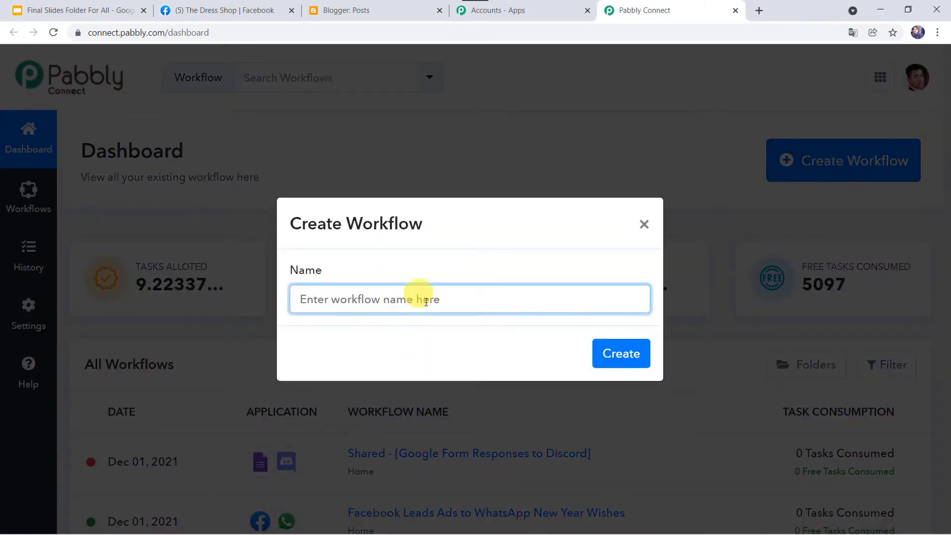
text(Share Facebook Post to Blogger)
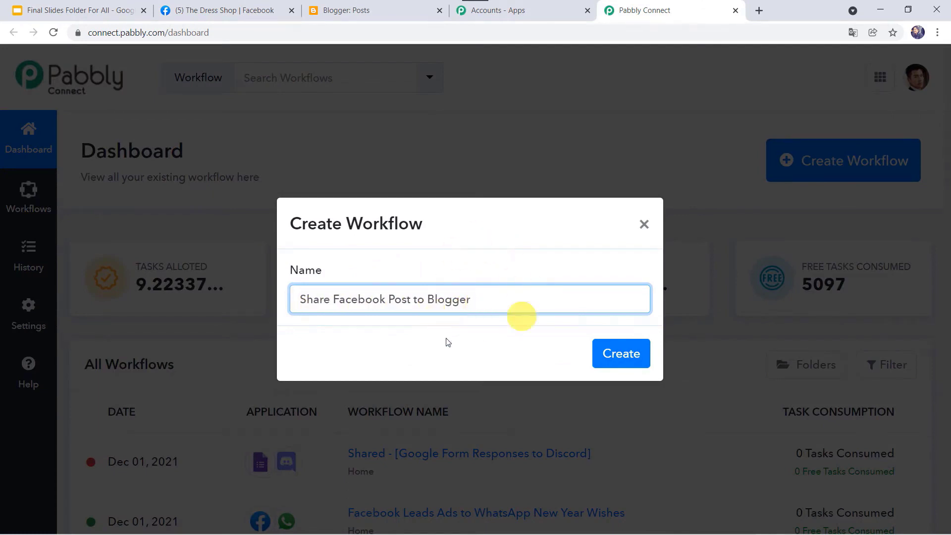
click(613, 355)
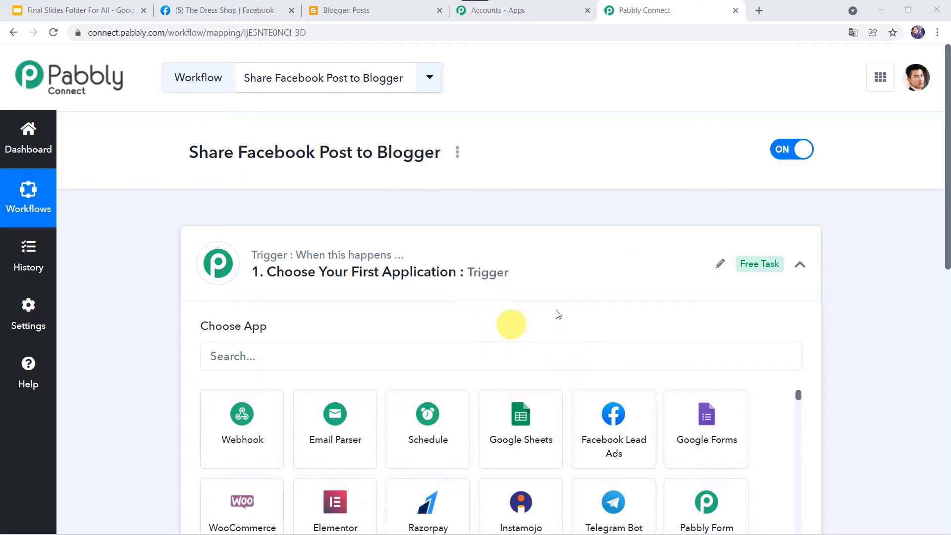
Set the workflow's trigger application to Facebook Pages with New Post as the trigger event.
click(544, 254)
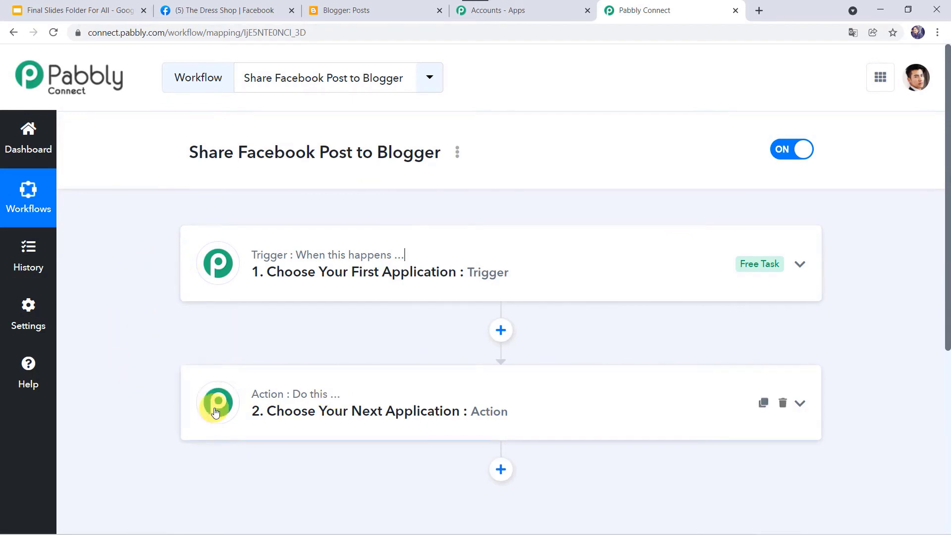
click(528, 256)
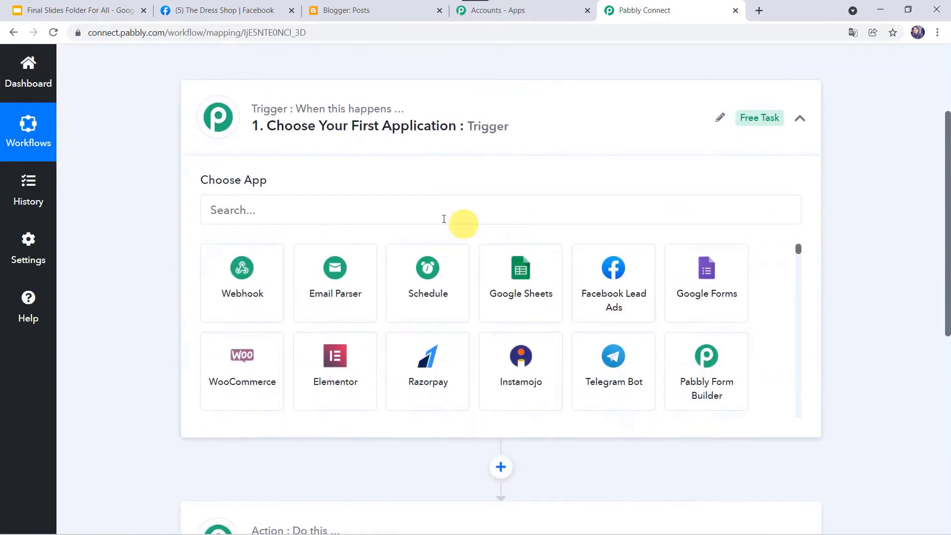
click(436, 217)
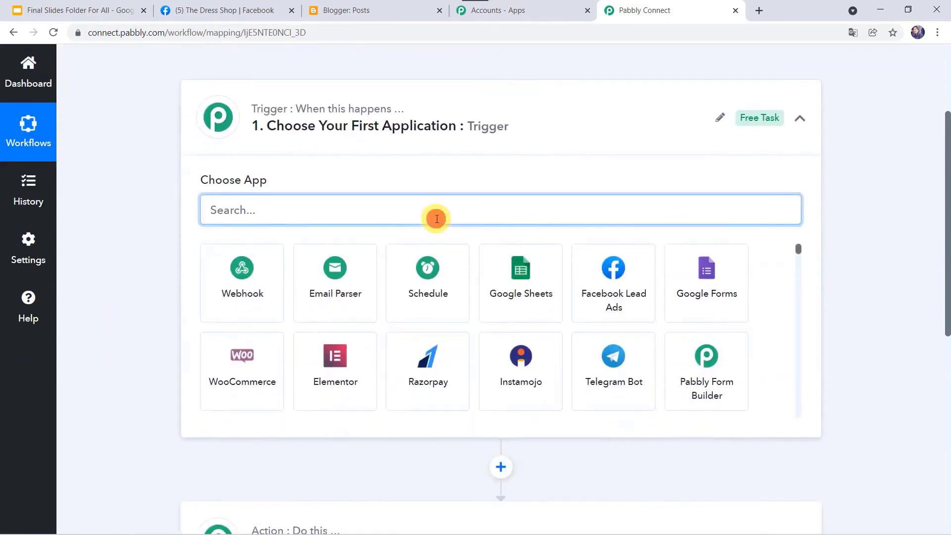
text(face)
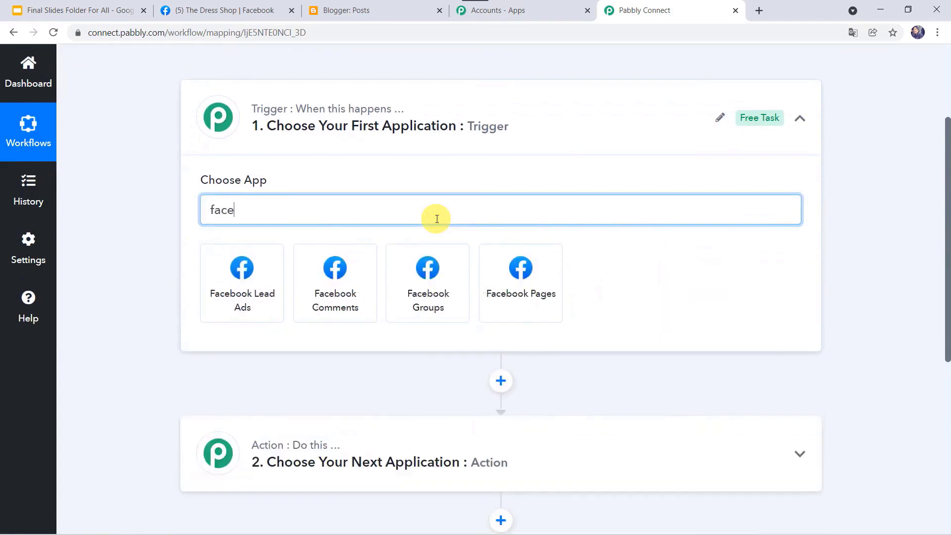
click(506, 301)
click(276, 276)
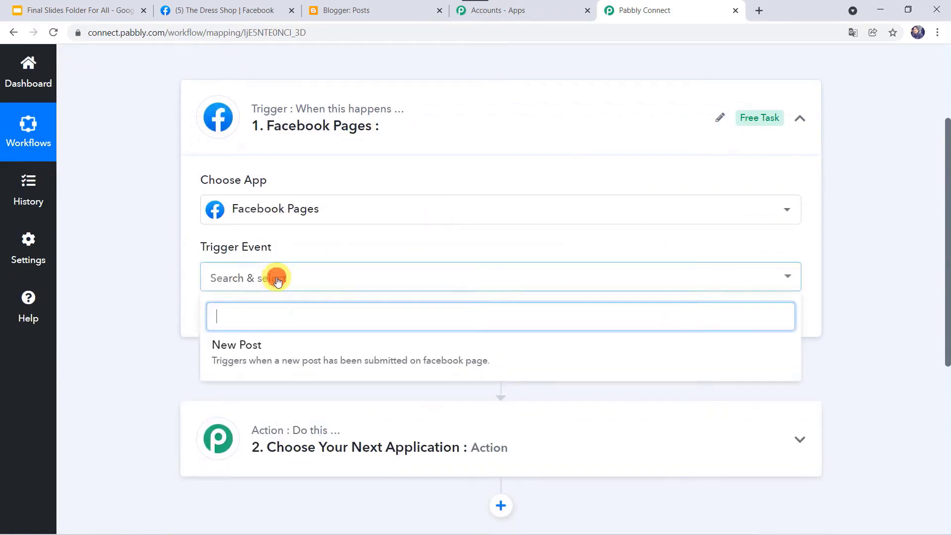
click(240, 360)
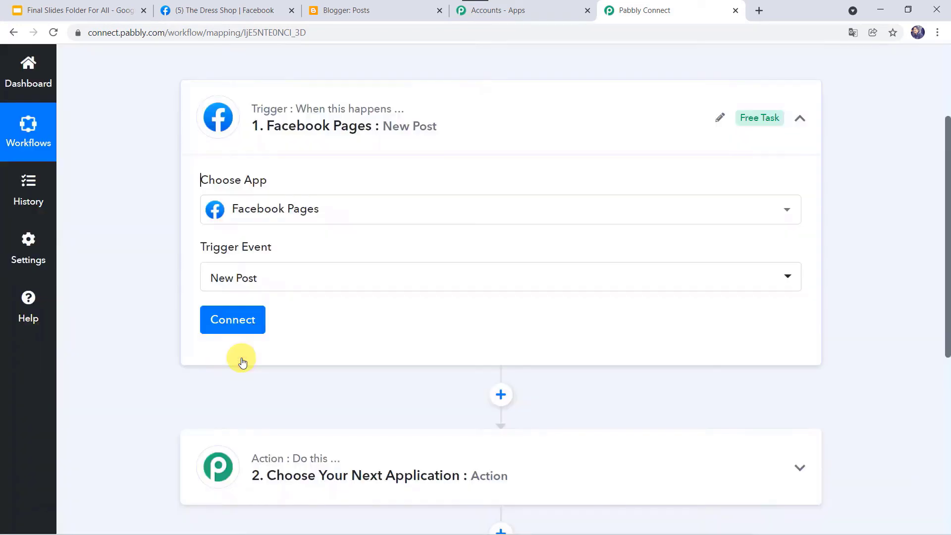
Connect the trigger to Facebook Pages by adding and authorizing a new connection.
click(231, 317)
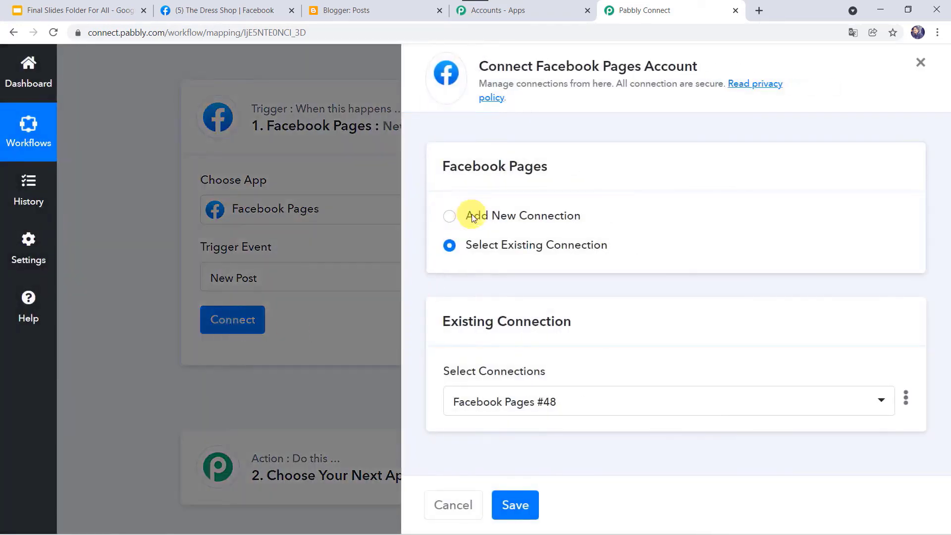
click(472, 217)
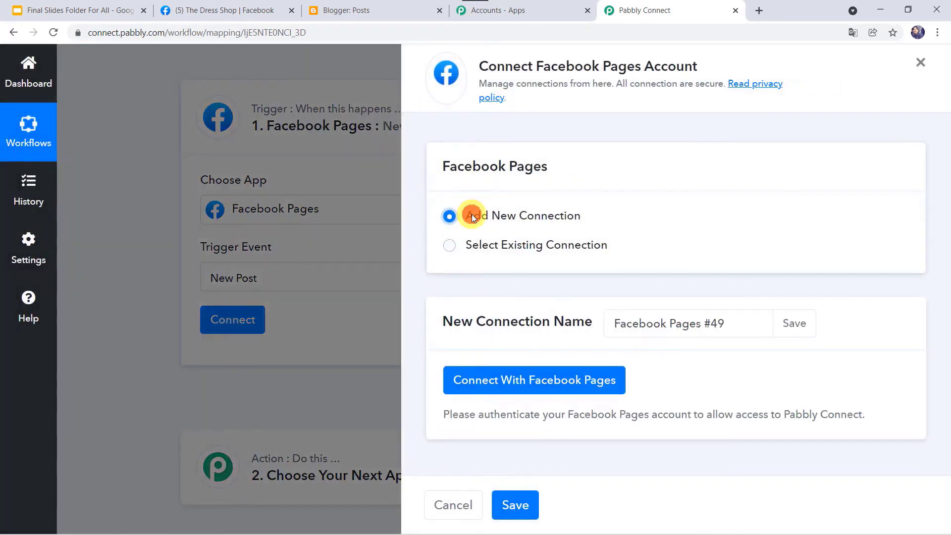
click(531, 386)
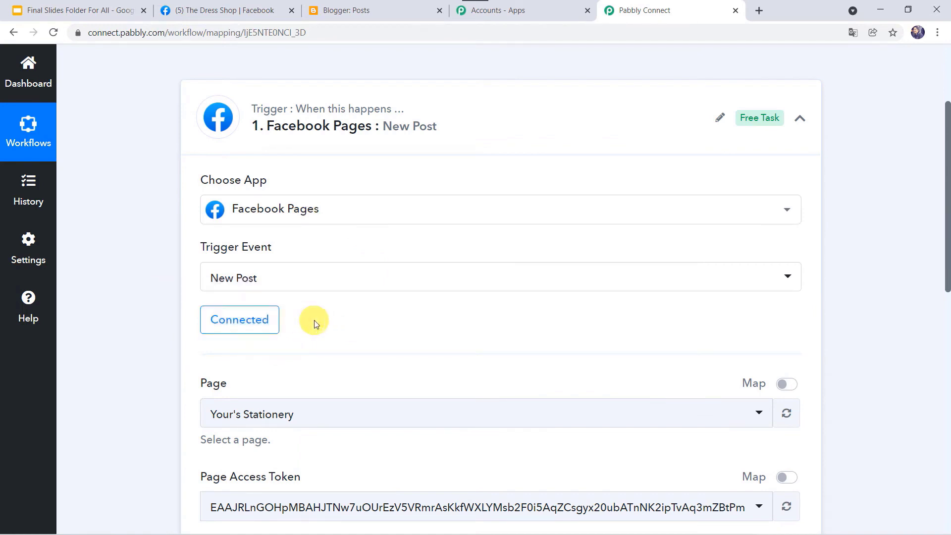
Check the page name on Facebook and select The Dress Shop as the trigger's page in Pabbly Connect.
scroll(314, 323, down, 2)
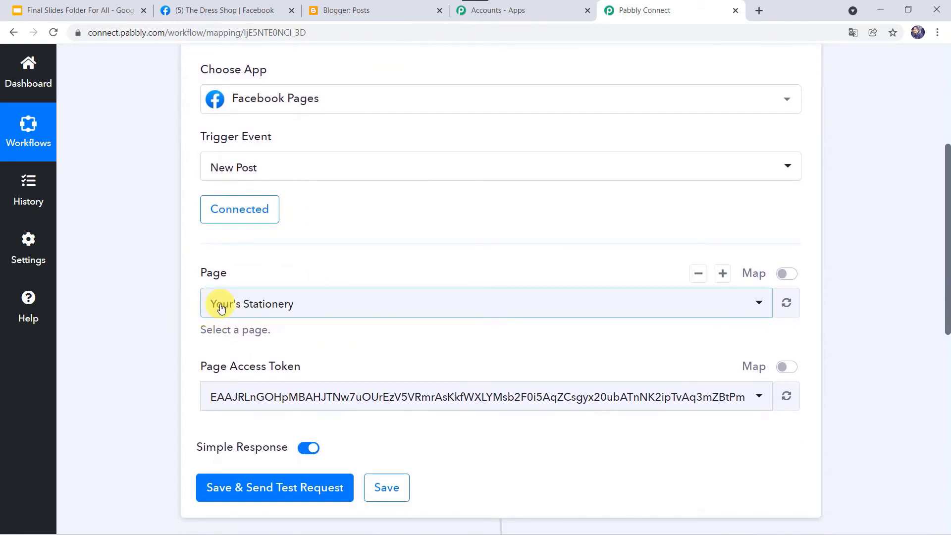
click(251, 12)
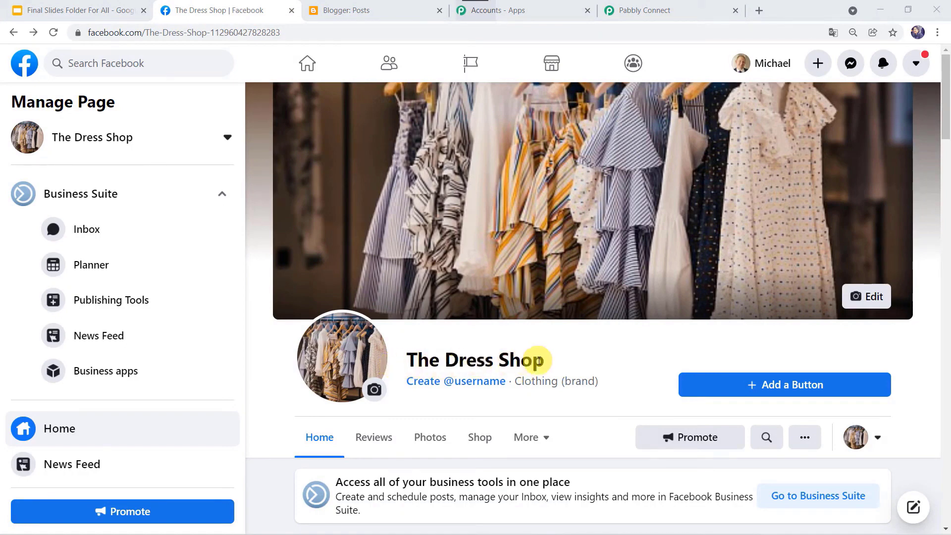
click(697, 7)
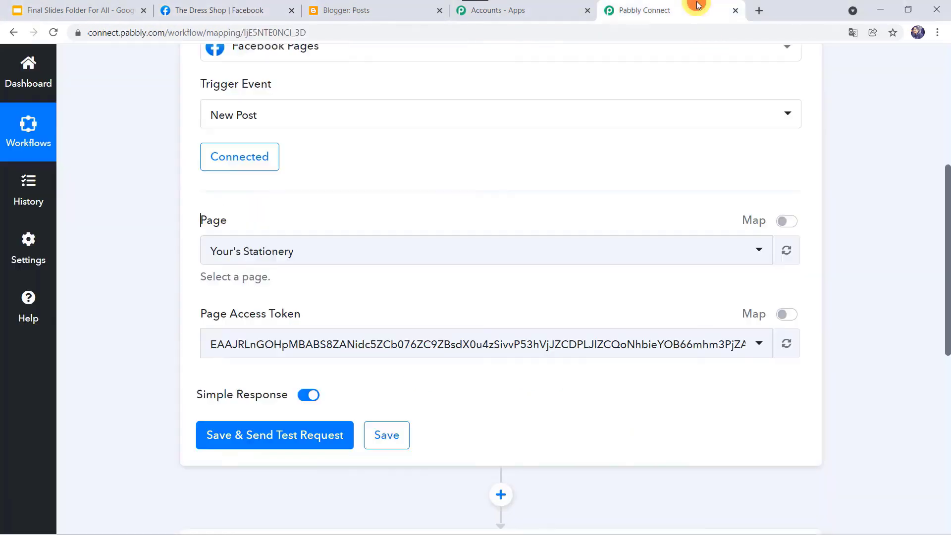
click(283, 256)
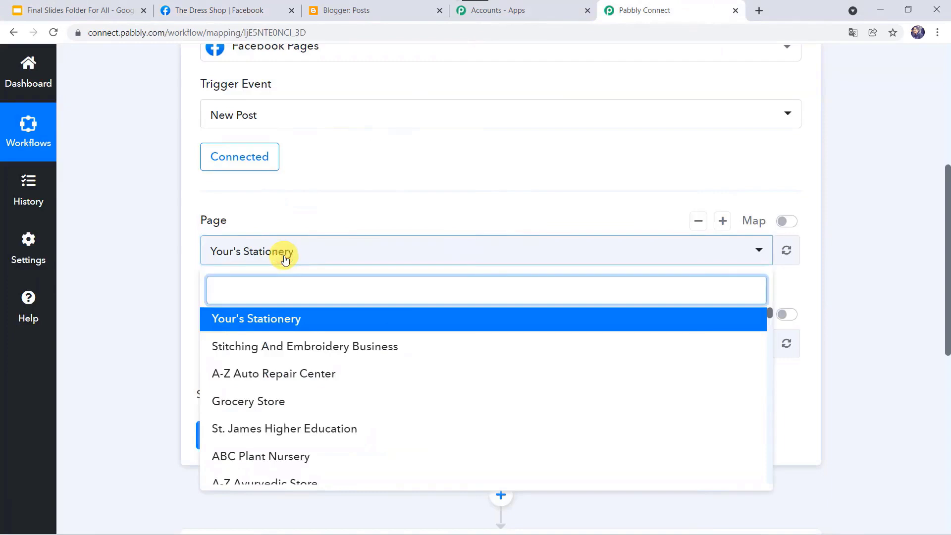
text(The)
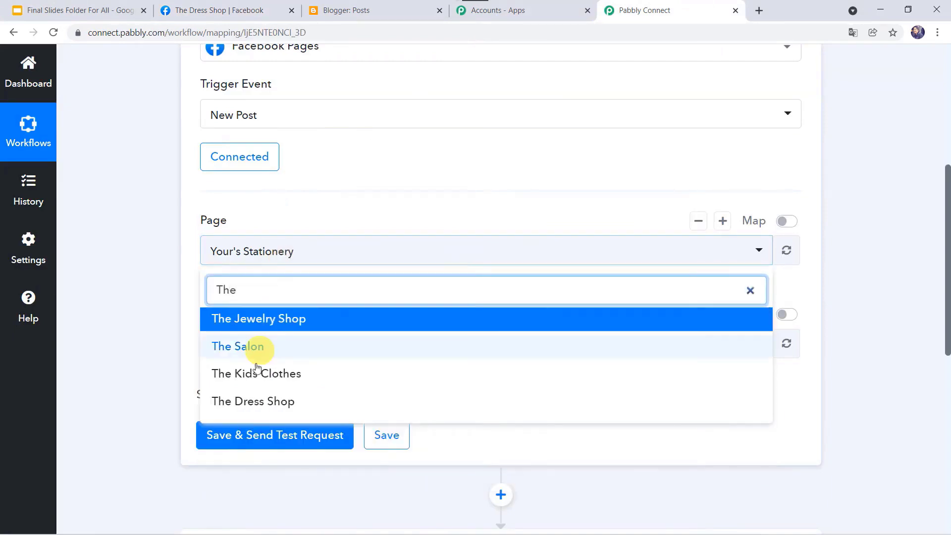
click(252, 402)
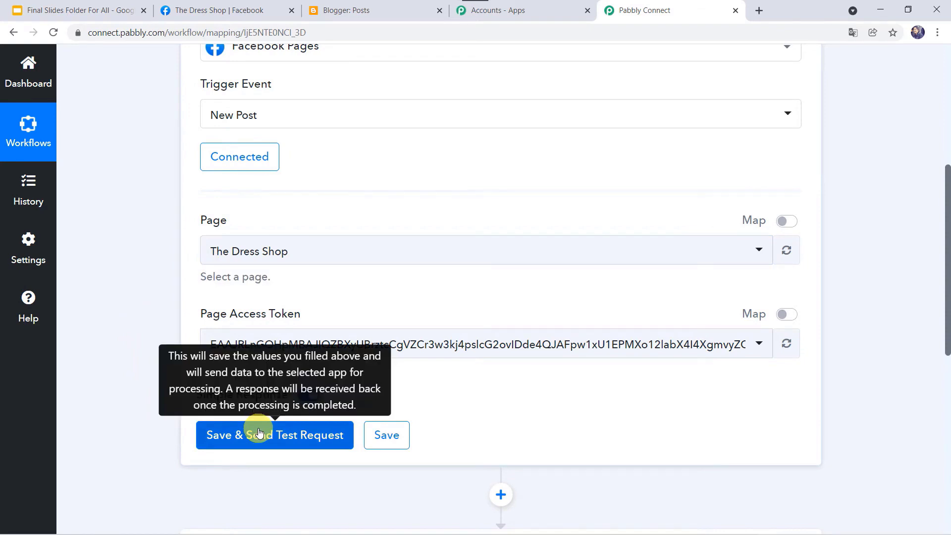
Publish a post on The Dress Shop's Facebook page with the text "The difference between style and fashion is quality." and the image Dress Design 3.jpg.
click(232, 15)
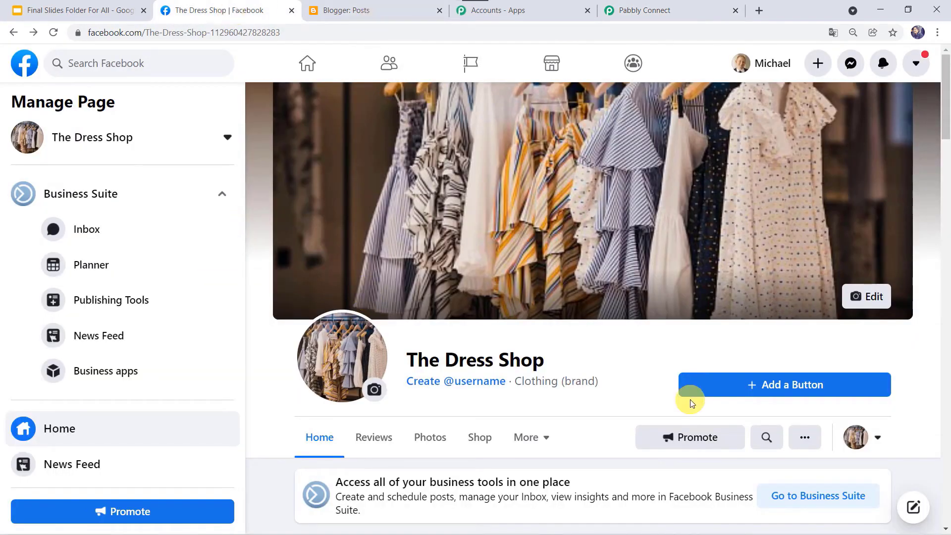
scroll(691, 400, down, 4)
click(720, 342)
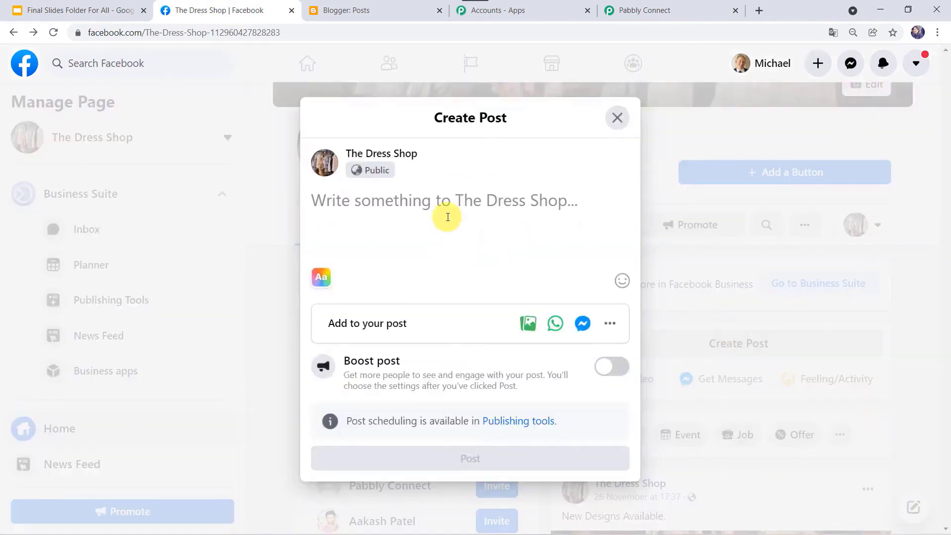
text(The difference between style and fashion is quality.)
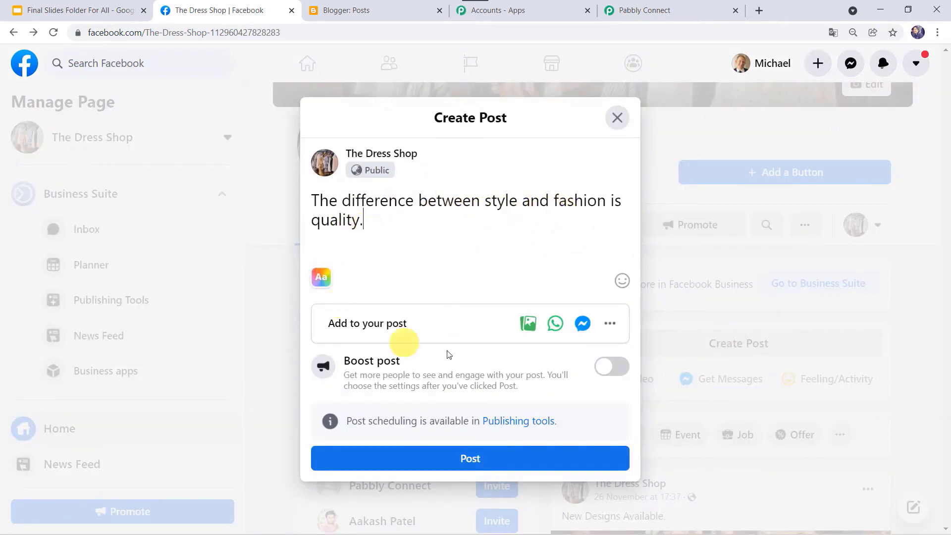
click(531, 329)
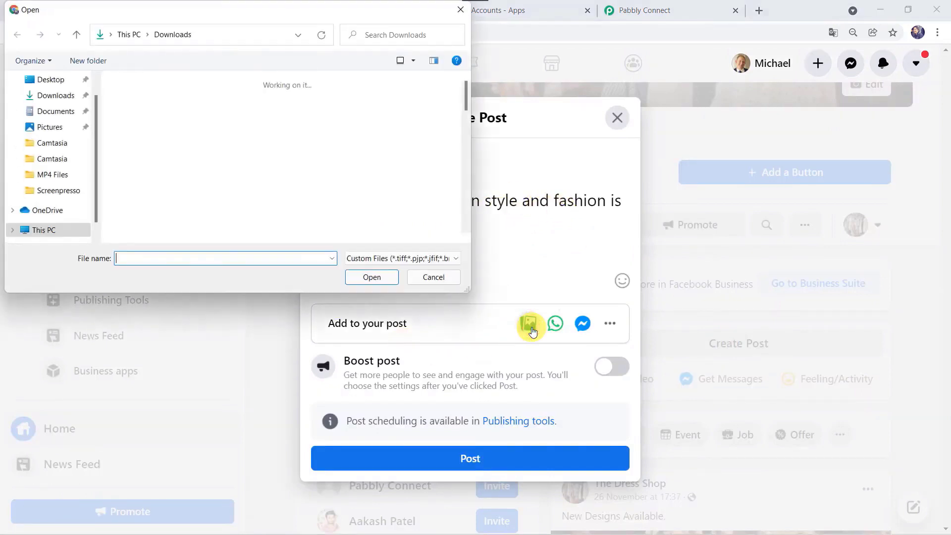
scroll(247, 195, down, 3)
scroll(247, 195, up, 5)
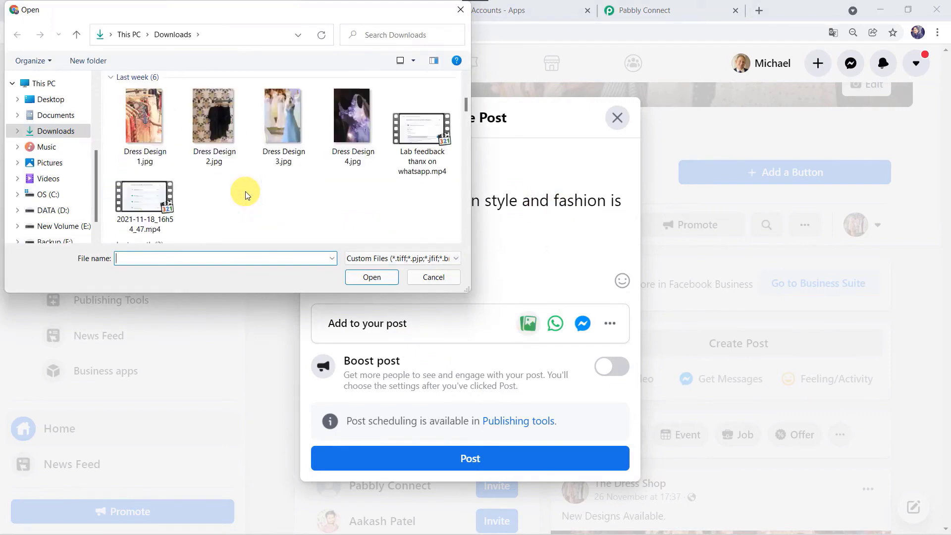
double_click(284, 138)
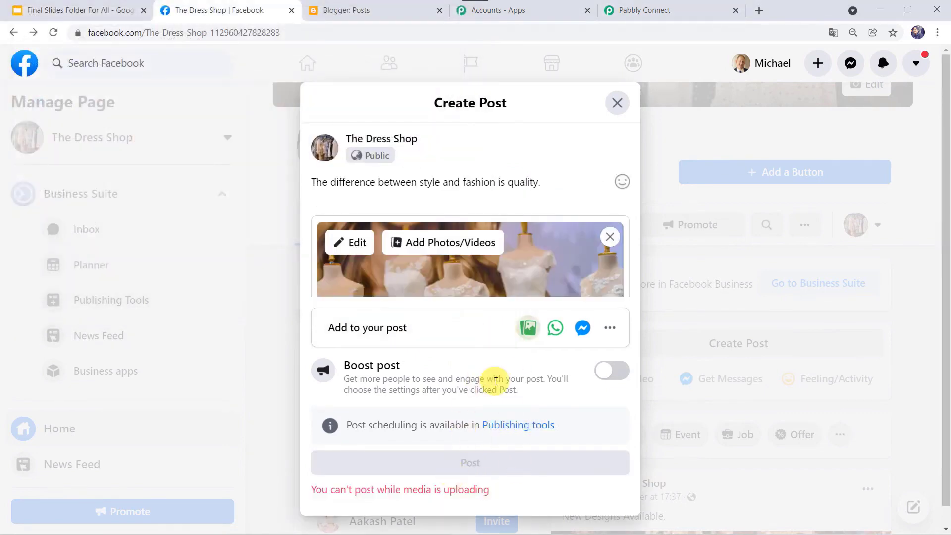
click(463, 491)
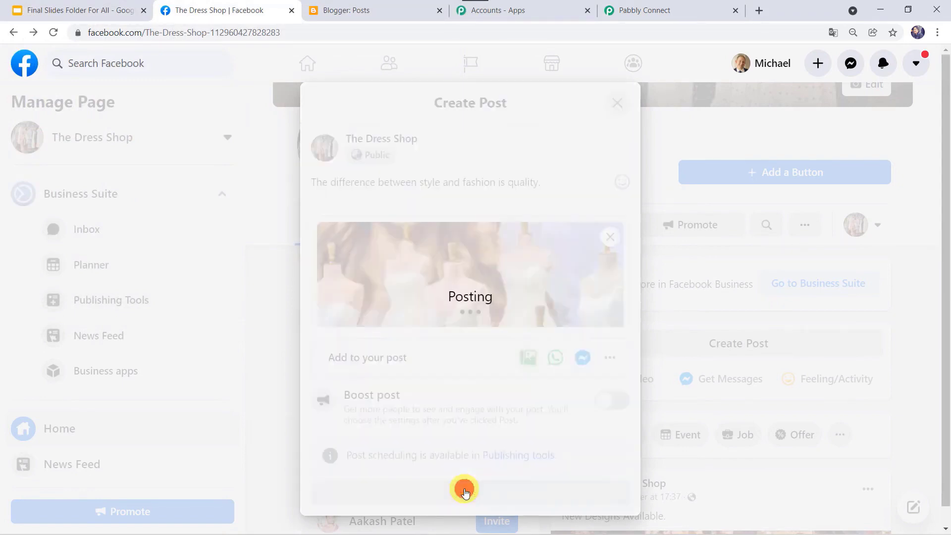
scroll(465, 494, down, 4)
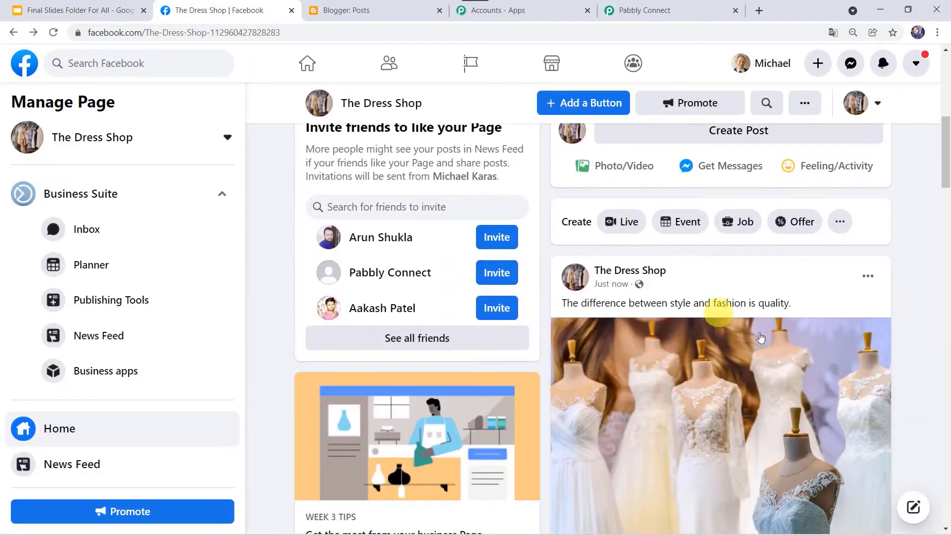
scroll(697, 430, down, 2)
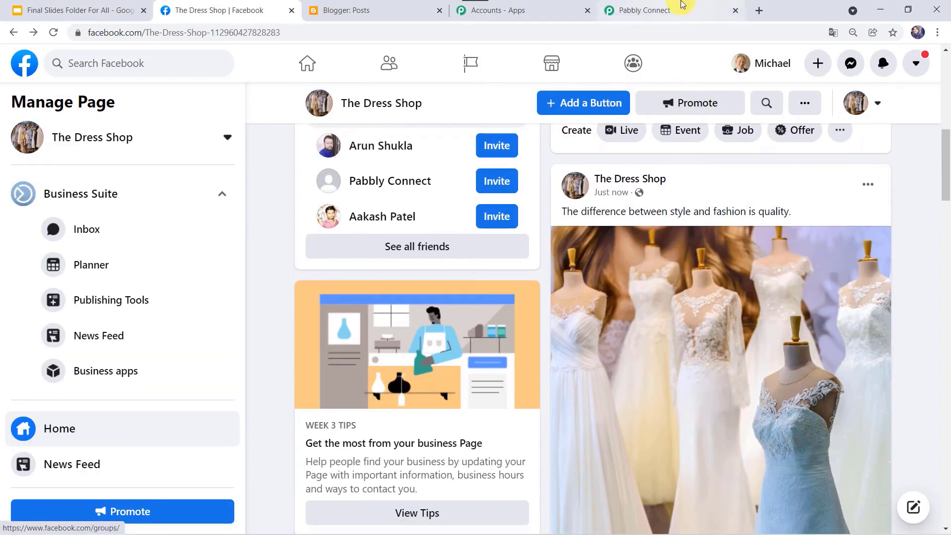
Switch to Pabbly Connect, save the Facebook Pages trigger with a test request, and review the received response.
click(682, 7)
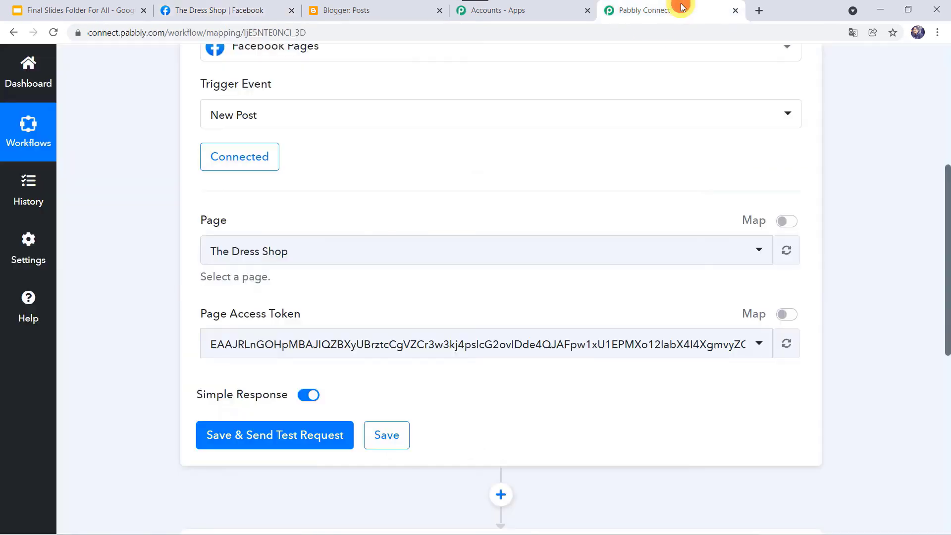
click(266, 439)
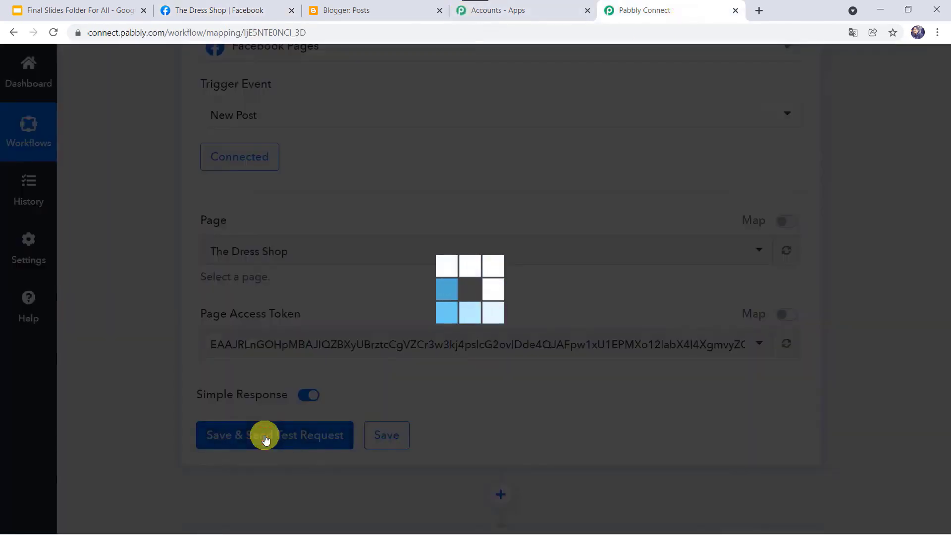
scroll(263, 436, down, 5)
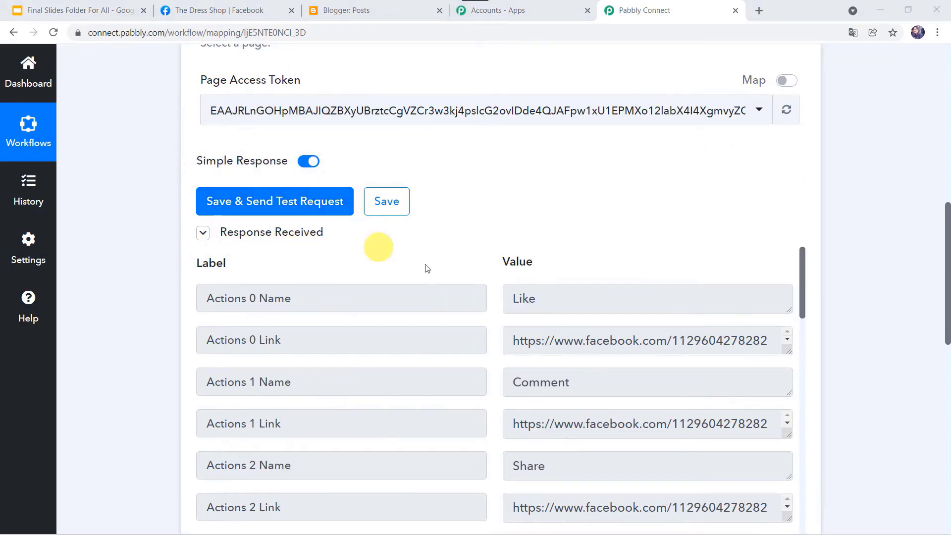
scroll(510, 427, down, 1)
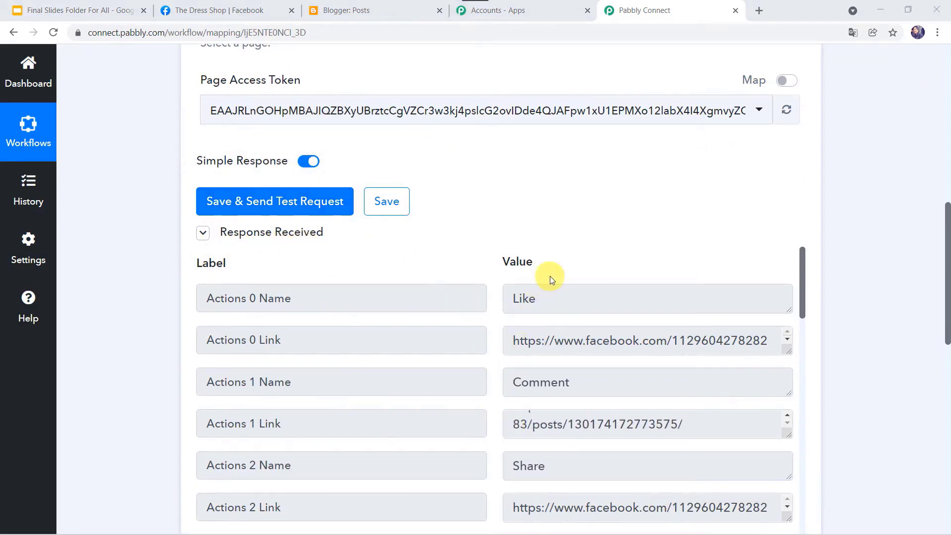
scroll(550, 275, down, 3)
scroll(160, 389, down, 5)
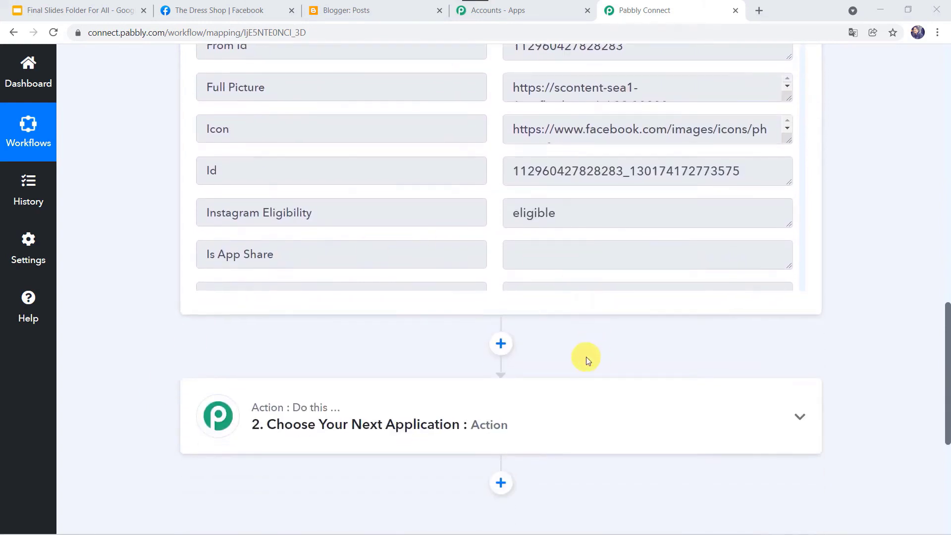
Set the workflow's action application to Google Blogger with Create a Post as the action event.
scroll(587, 359, down, 3)
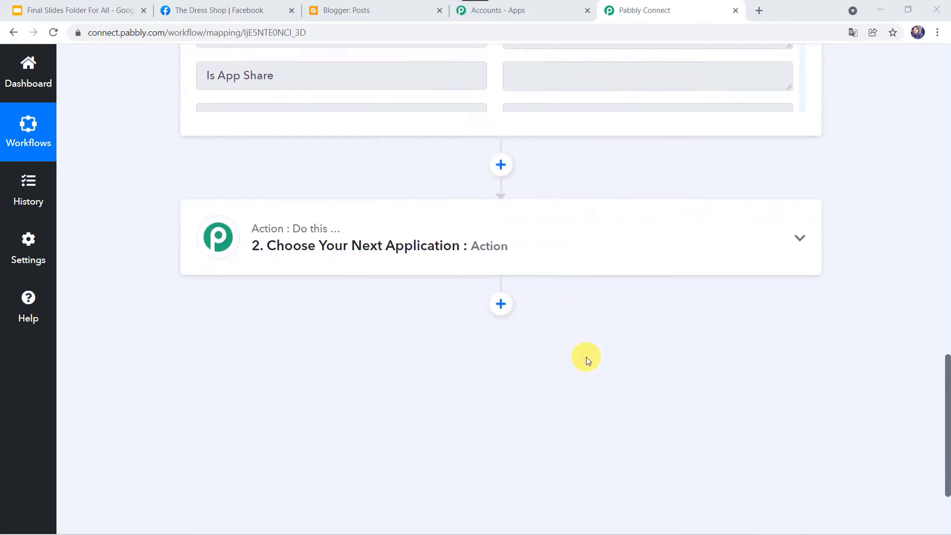
click(541, 256)
click(481, 241)
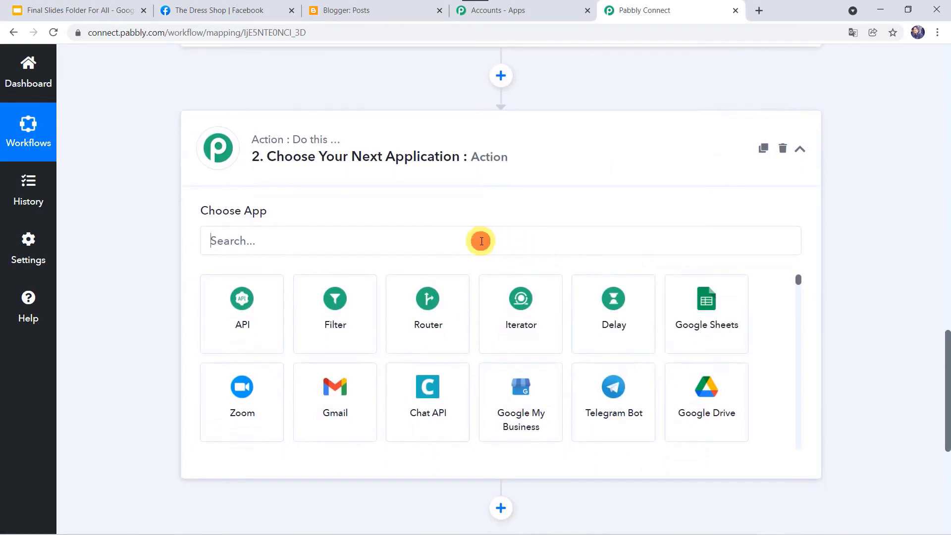
text(Blo)
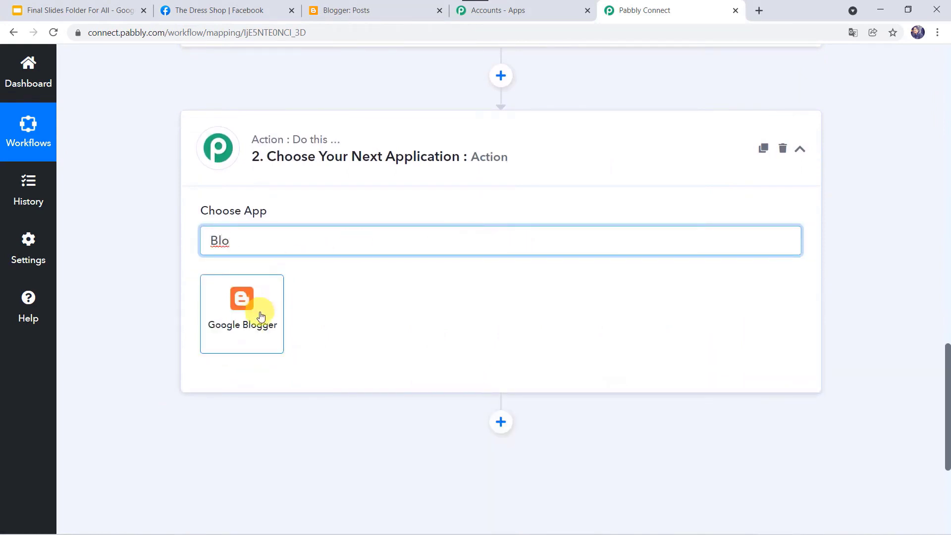
click(261, 317)
click(240, 309)
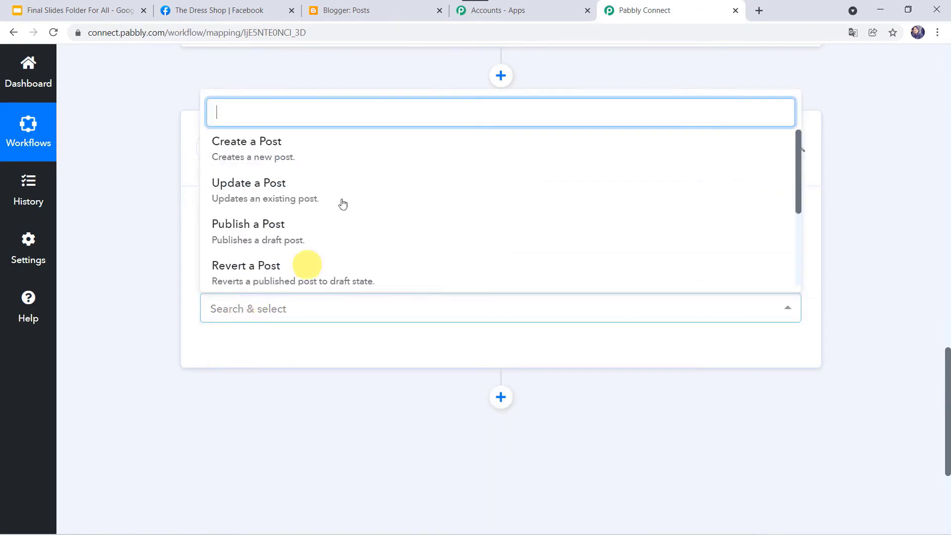
click(277, 155)
Connect the action to Google Blogger by adding a new connection and authorizing Pabbly Connect Blogger with the Google account.
click(230, 346)
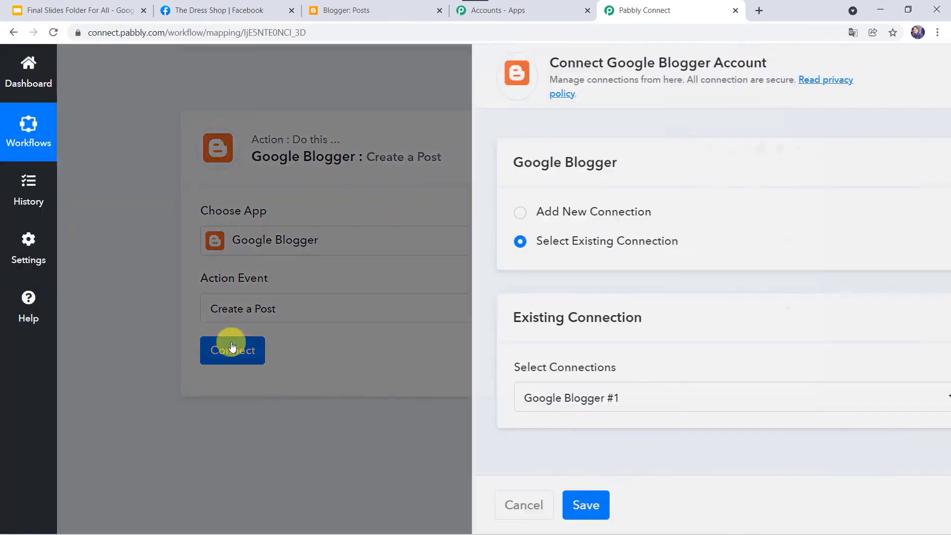
click(558, 210)
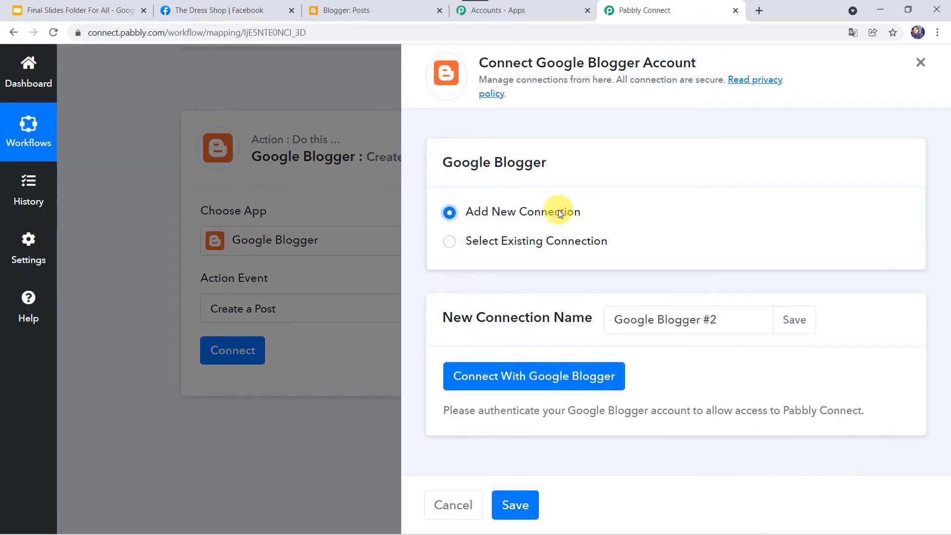
click(574, 382)
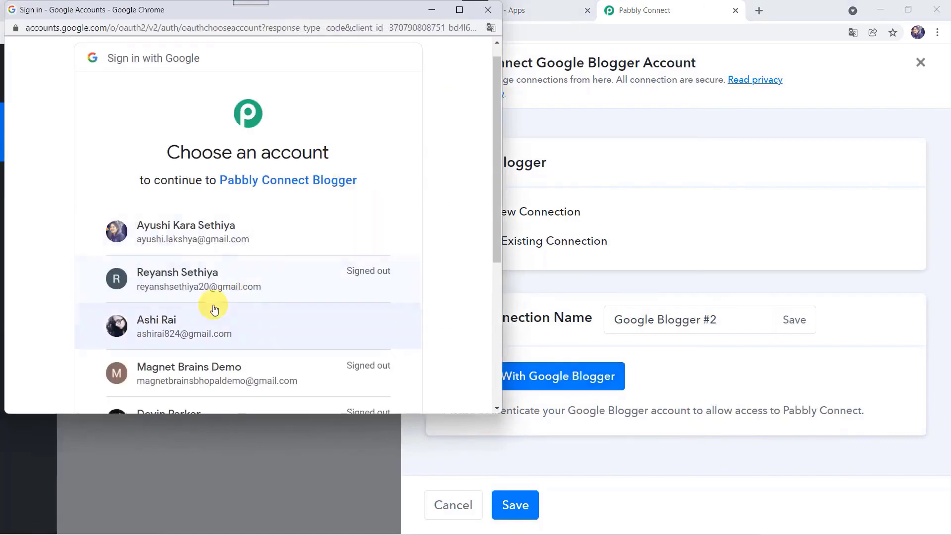
click(215, 312)
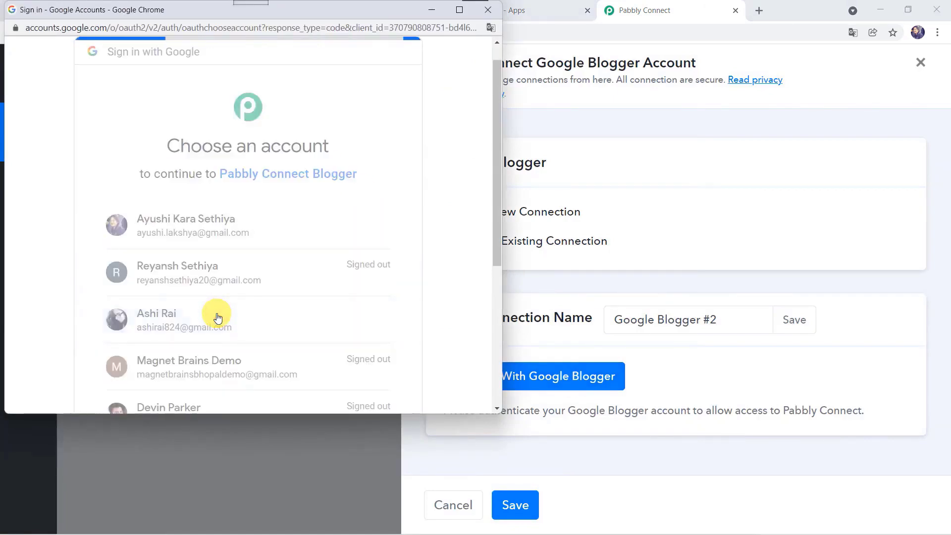
scroll(218, 317, down, 4)
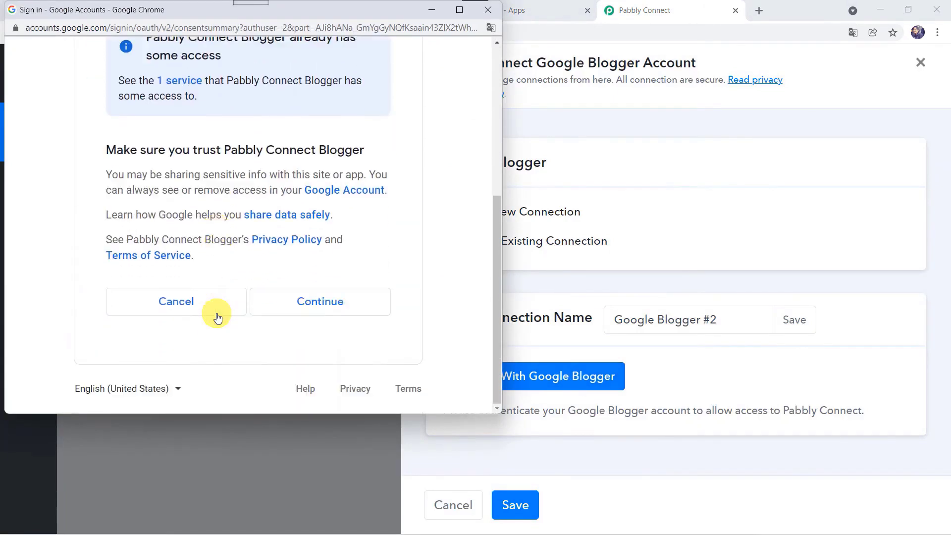
click(329, 303)
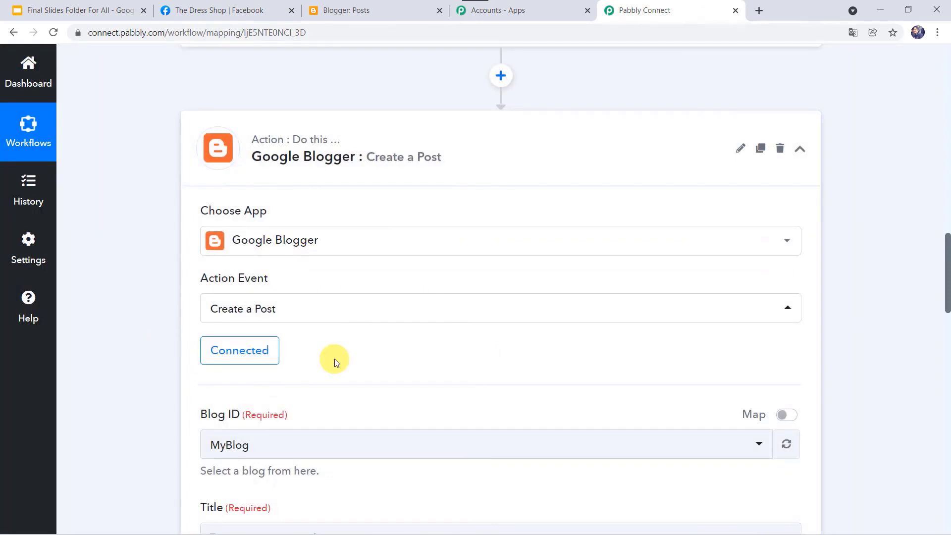
Check the blog's name in Blogger and select MyBlog as the Blog ID in Pabbly Connect.
scroll(335, 359, down, 3)
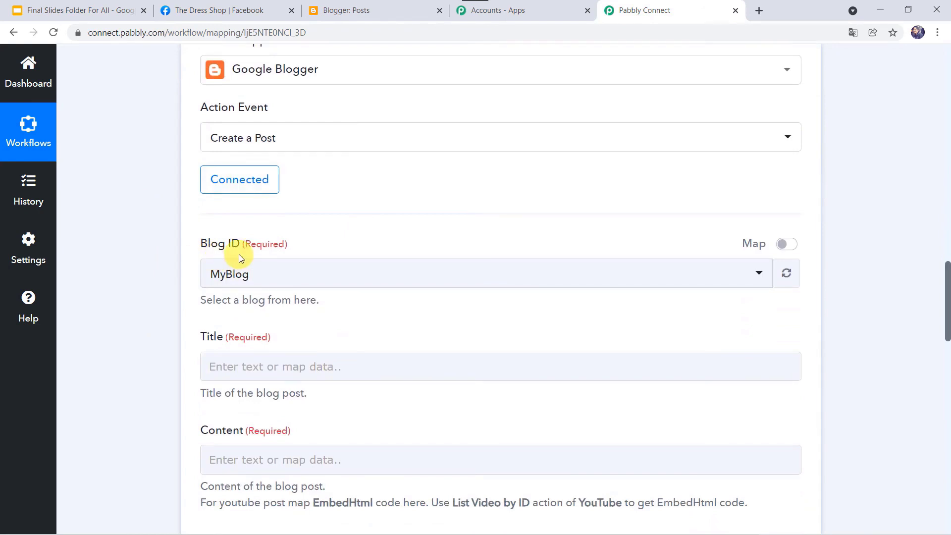
click(353, 11)
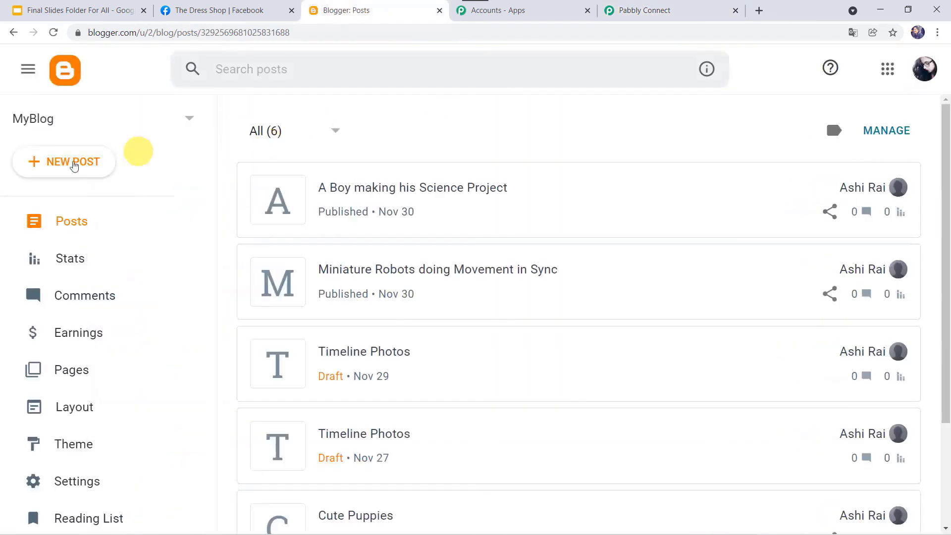
click(644, 11)
click(244, 276)
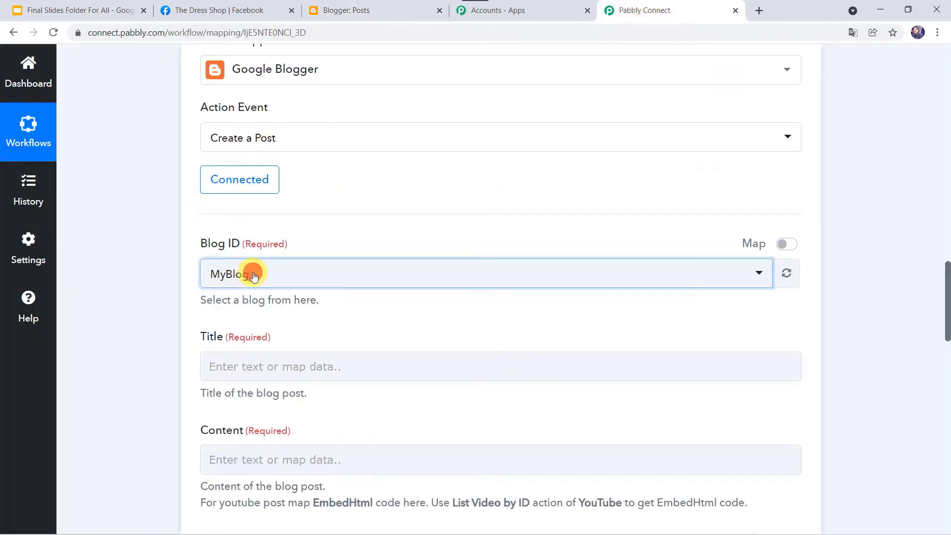
click(272, 276)
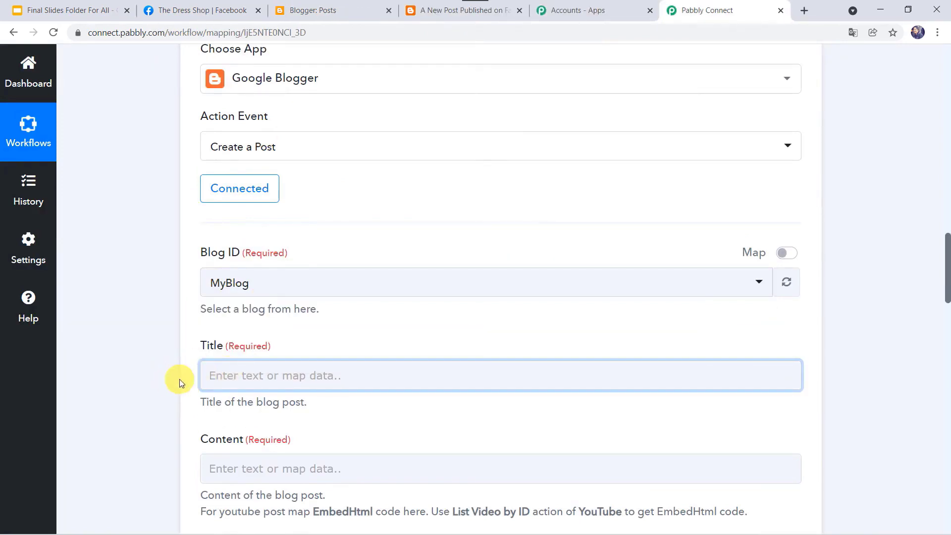
Examine the Facebook trigger's response fields for the post's message and picture data.
drag(168, 380, 143, 272)
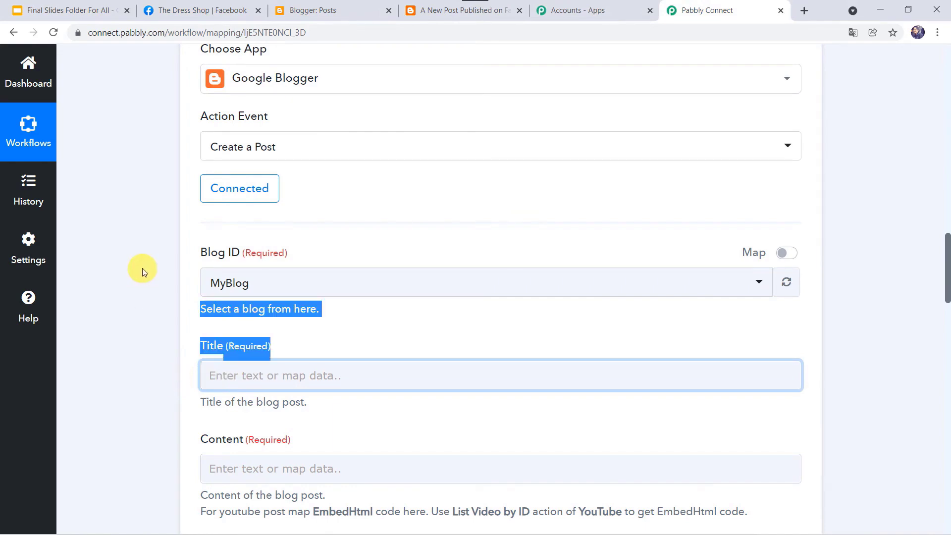
click(142, 269)
scroll(141, 268, up, 15)
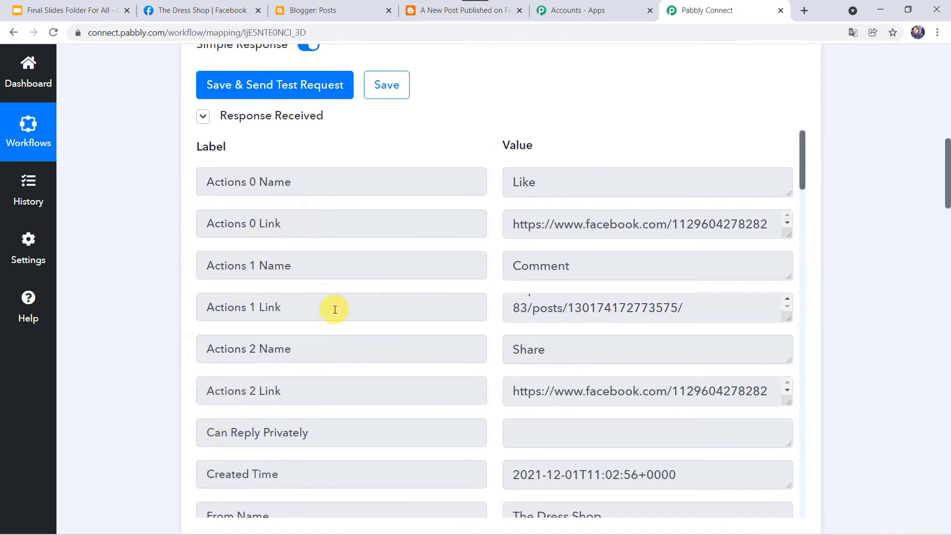
scroll(335, 310, down, 5)
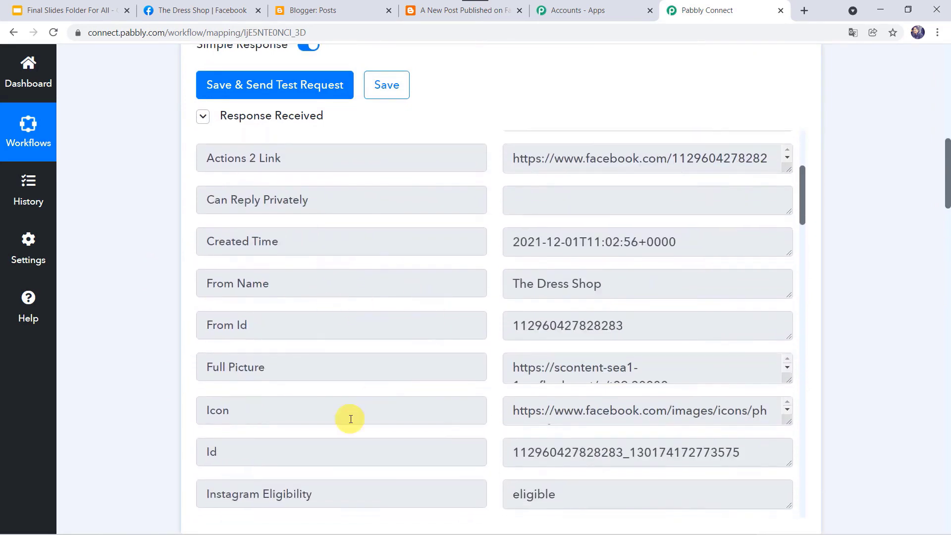
scroll(350, 418, down, 4)
scroll(351, 419, down, 7)
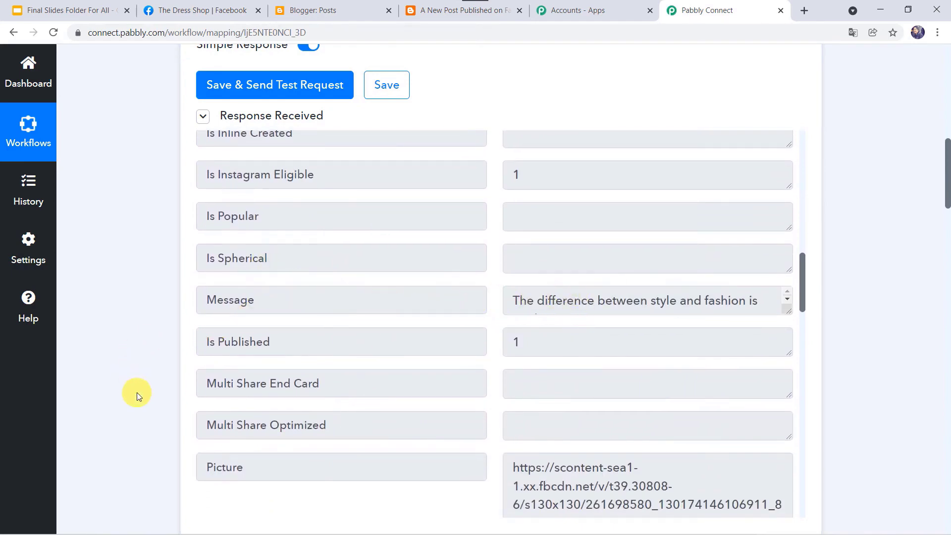
scroll(138, 396, down, 14)
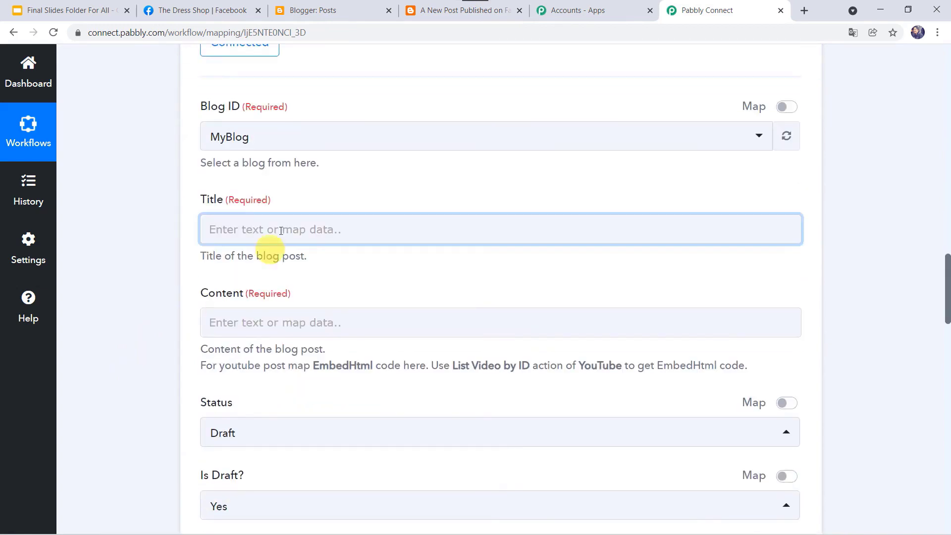
Map the Message field from the Facebook Pages New Post step into the blog post's Title.
click(248, 226)
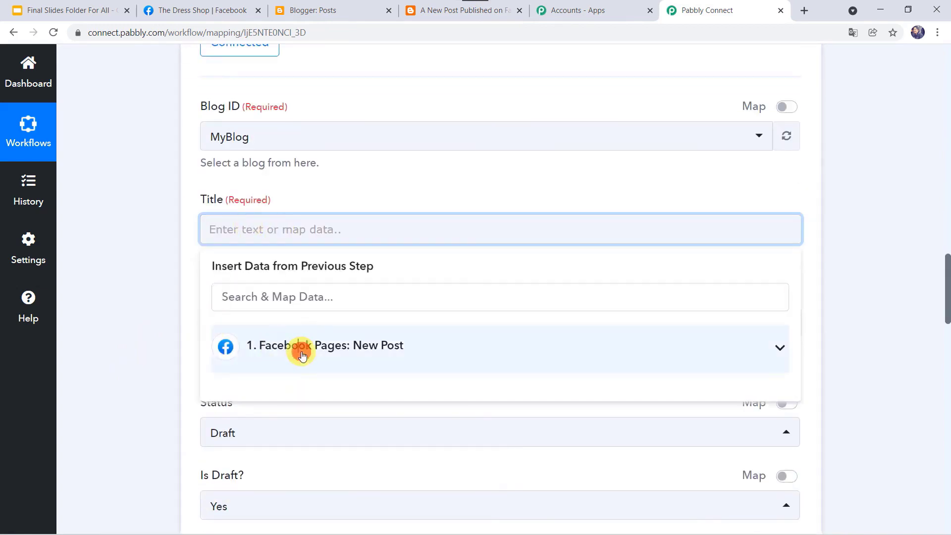
click(303, 356)
scroll(302, 356, down, 7)
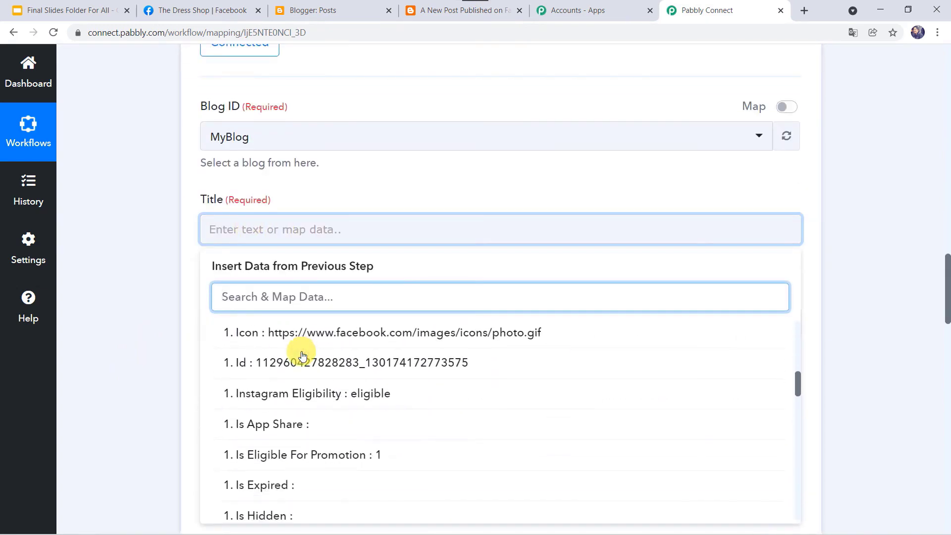
scroll(303, 356, down, 6)
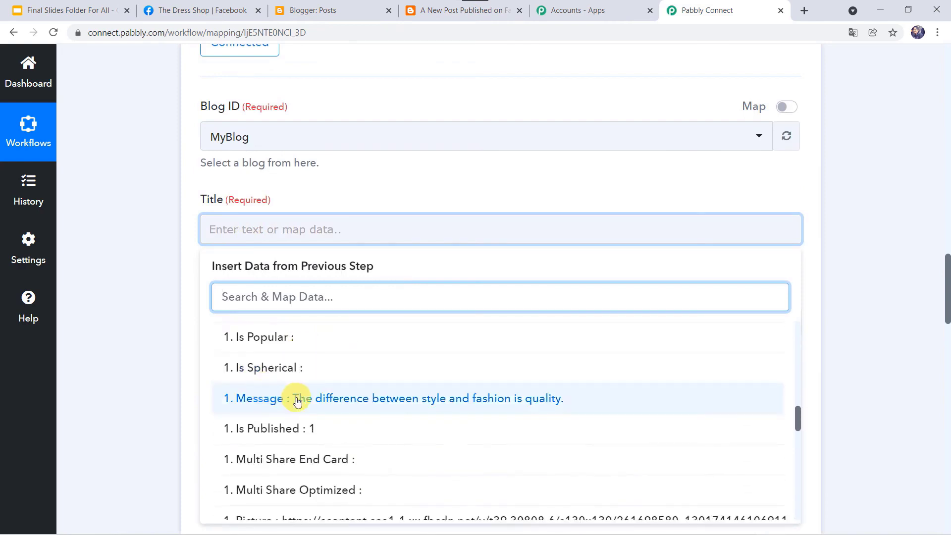
click(297, 401)
click(170, 324)
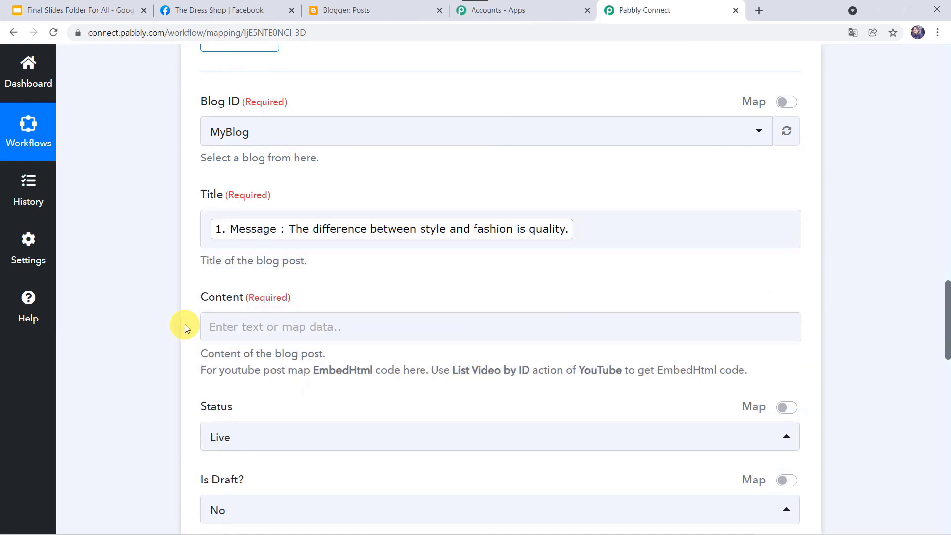
Fill the blog post's Content with an HTML image tag, <img src="…">, with the Facebook step's Full Picture field mapped as its source.
click(216, 325)
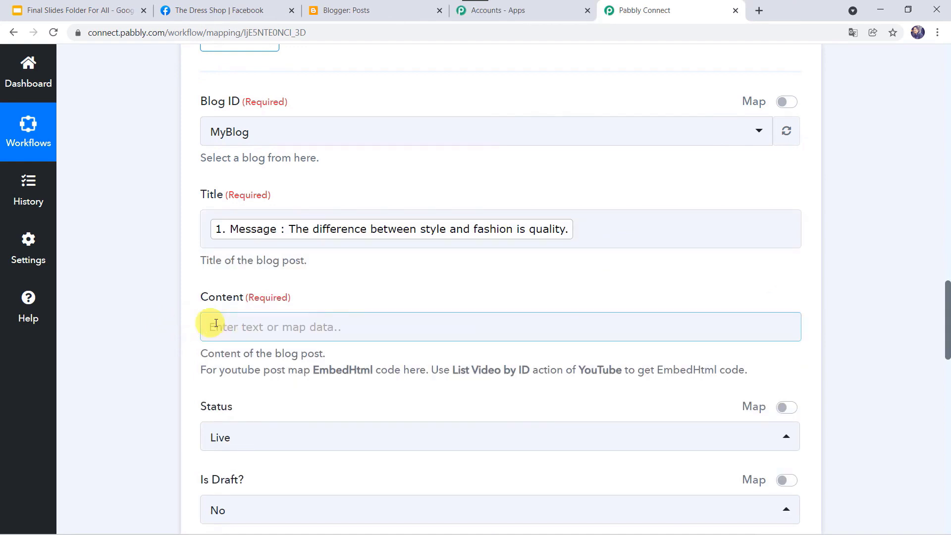
click(269, 330)
text(<img src=")
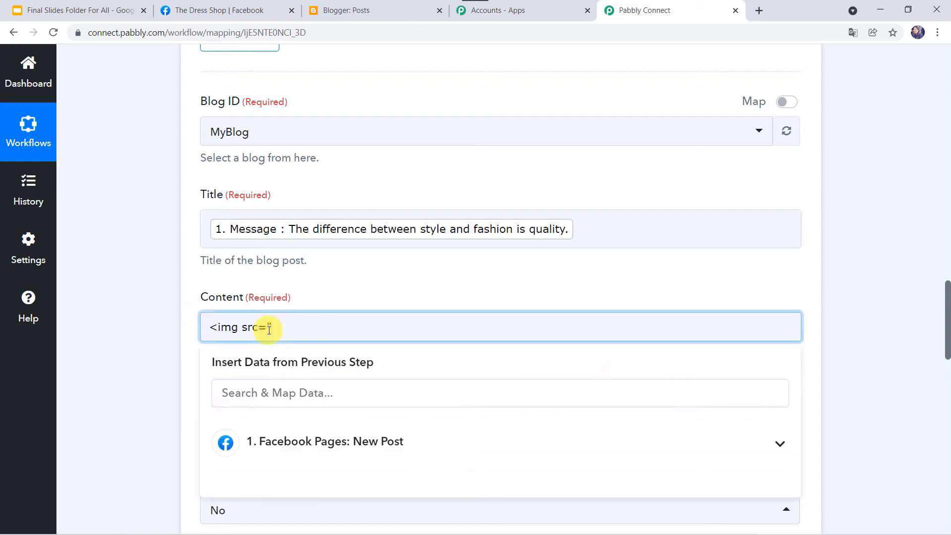
click(278, 434)
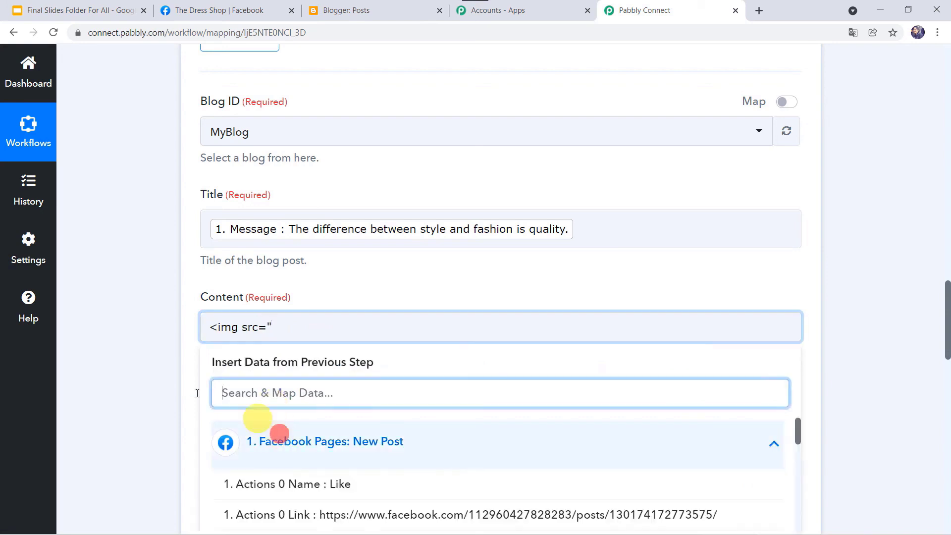
scroll(160, 388, down, 5)
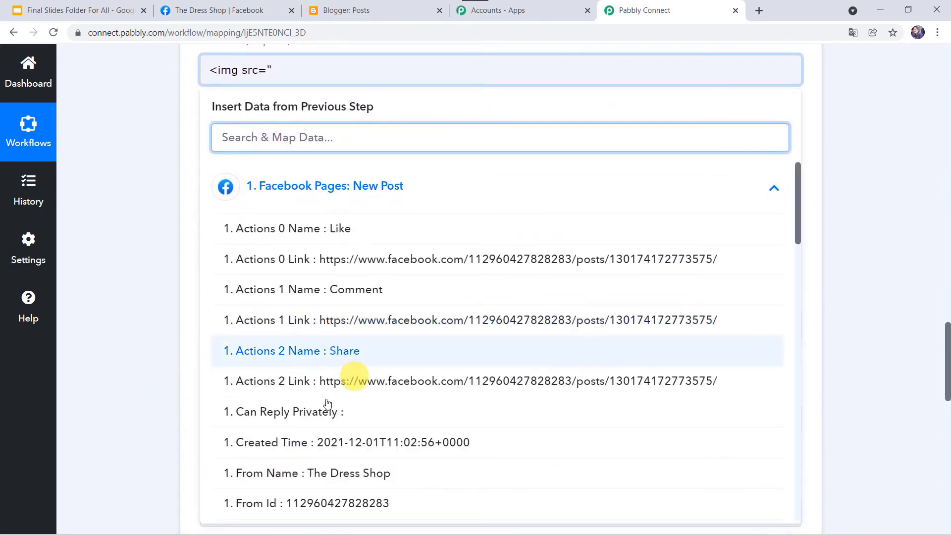
scroll(308, 394, down, 3)
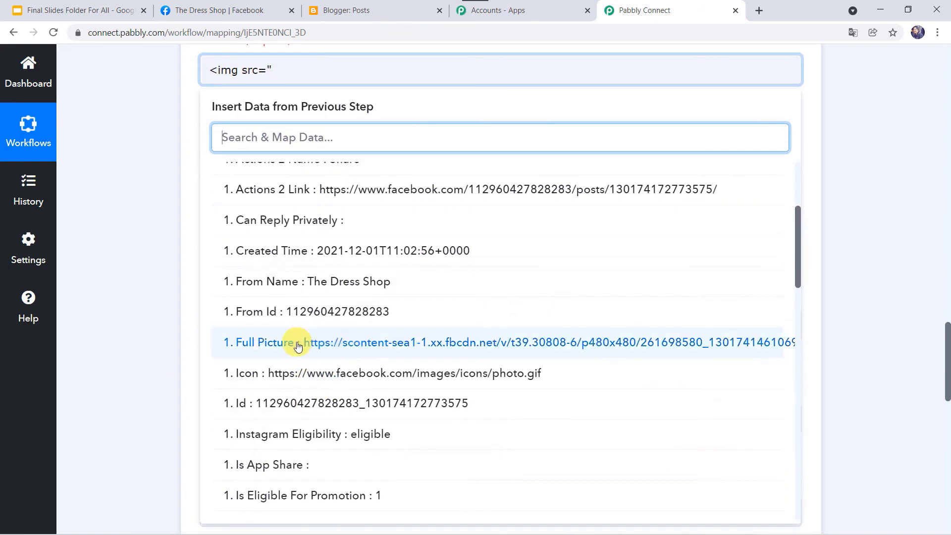
click(298, 341)
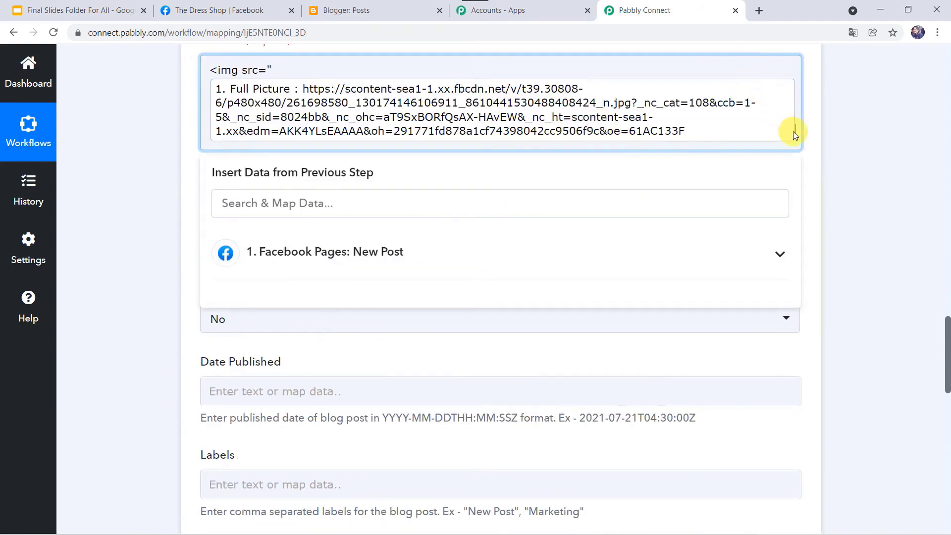
key(Return)
text(">)
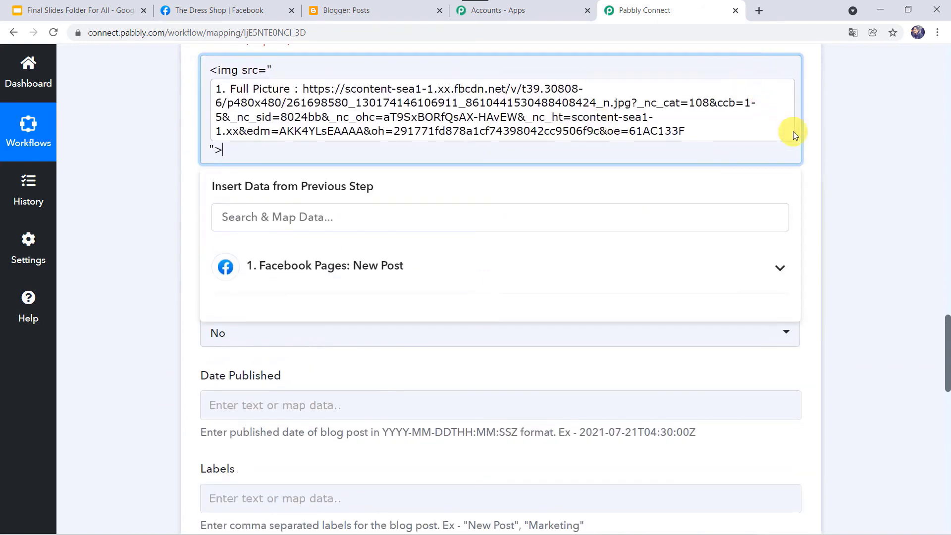
Set the blog post's Status to Live in the Create a Post action.
click(198, 252)
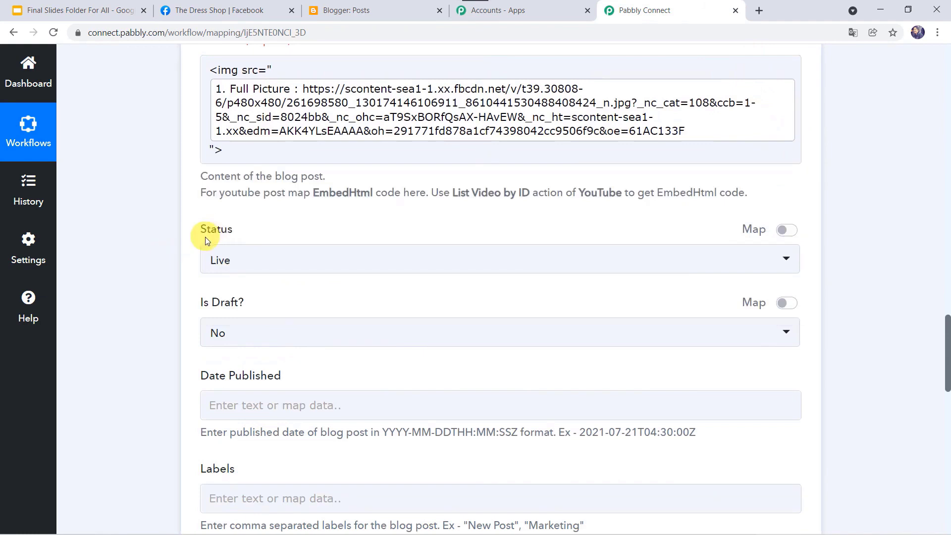
click(256, 257)
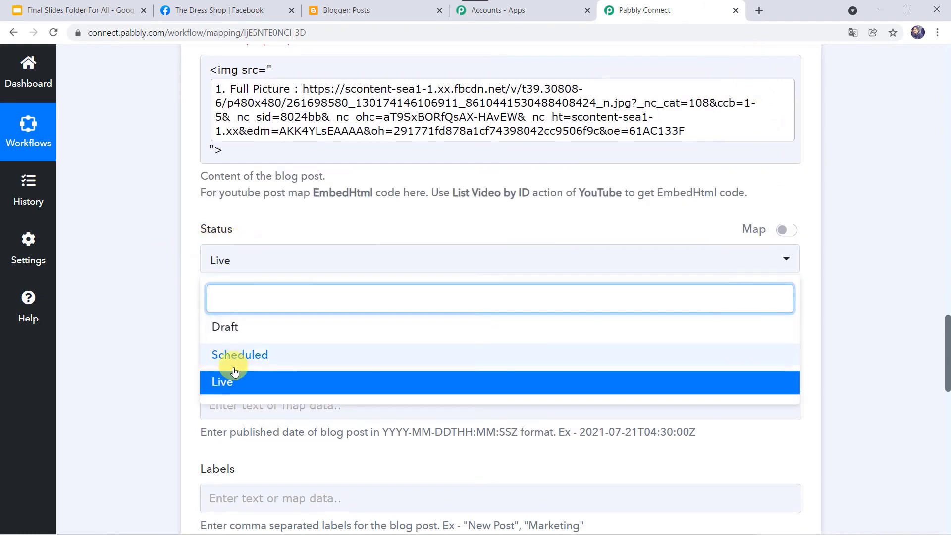
click(233, 382)
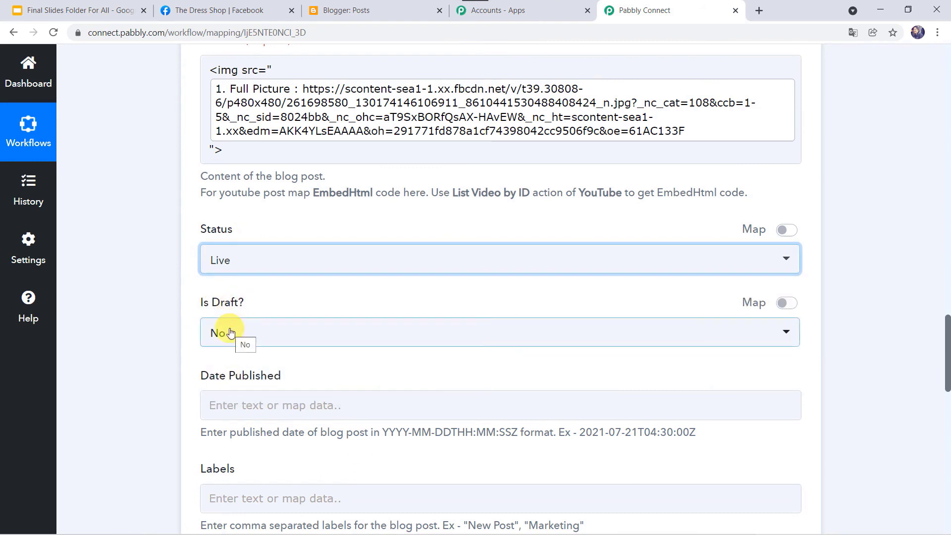
Save the Create a Post action and send a test request, leaving the date, label and location fields empty.
scroll(168, 394, down, 5)
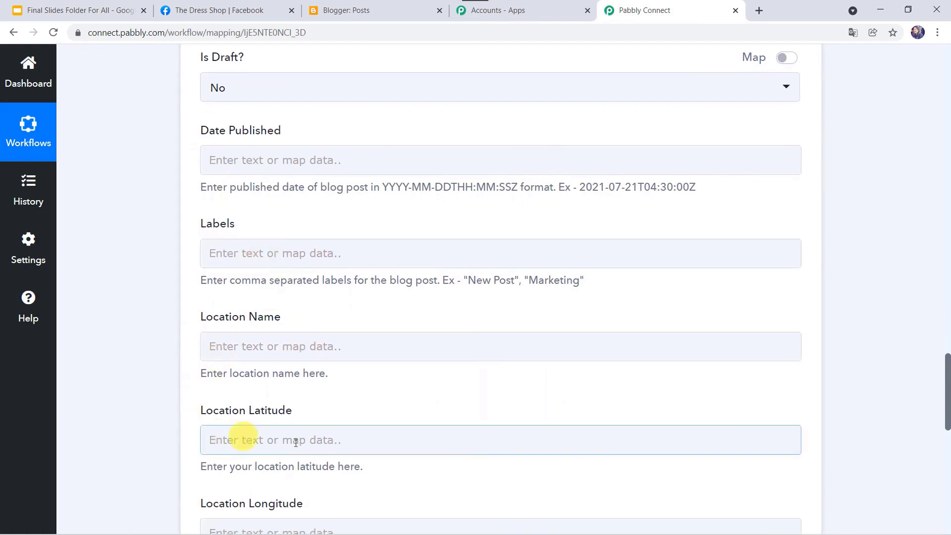
scroll(300, 441, down, 3)
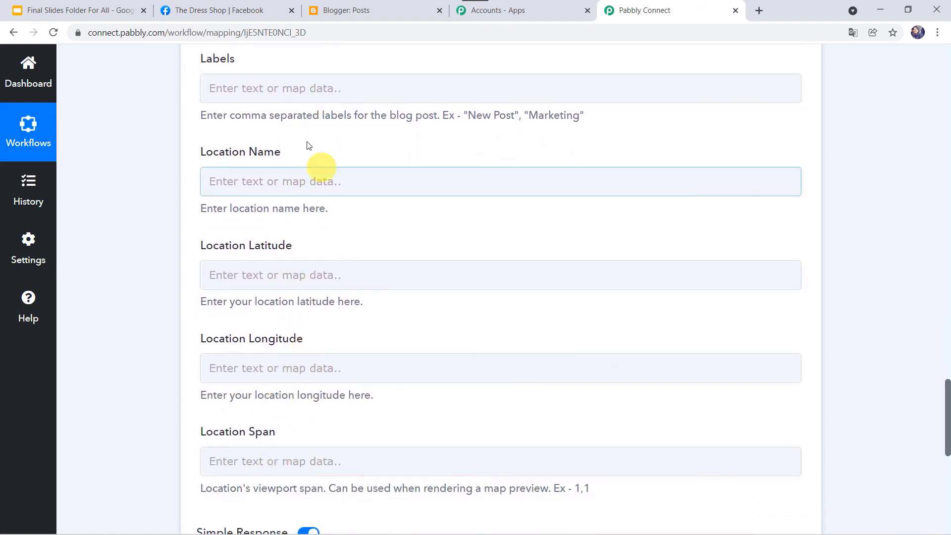
scroll(150, 432, down, 3)
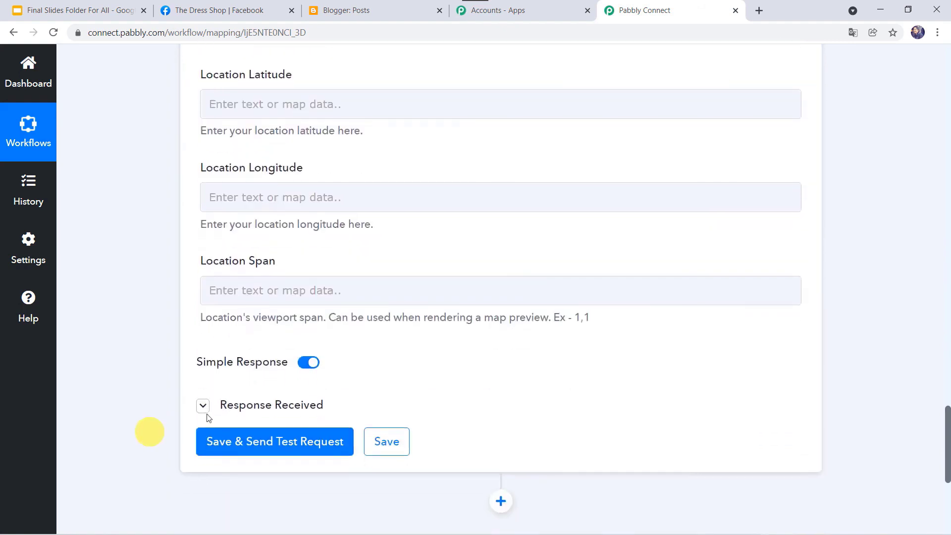
click(253, 444)
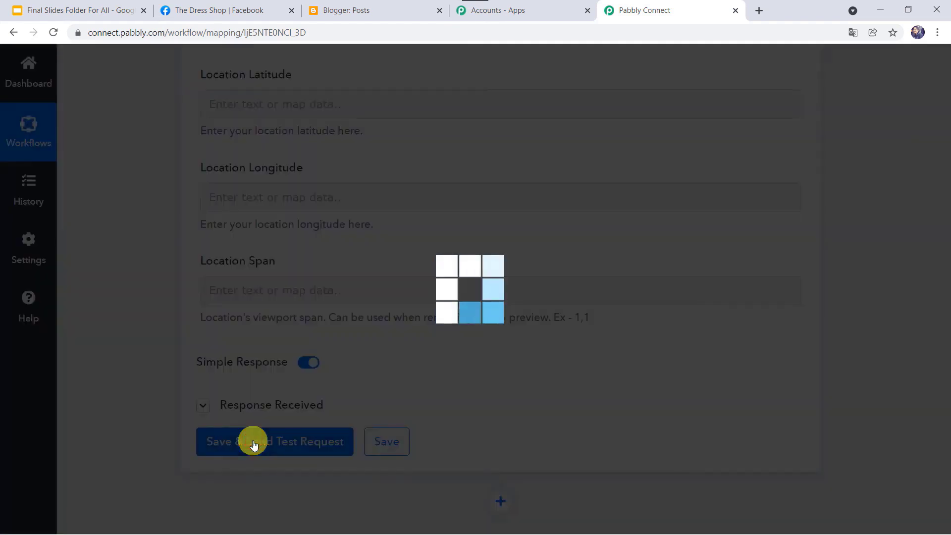
scroll(355, 367, down, 4)
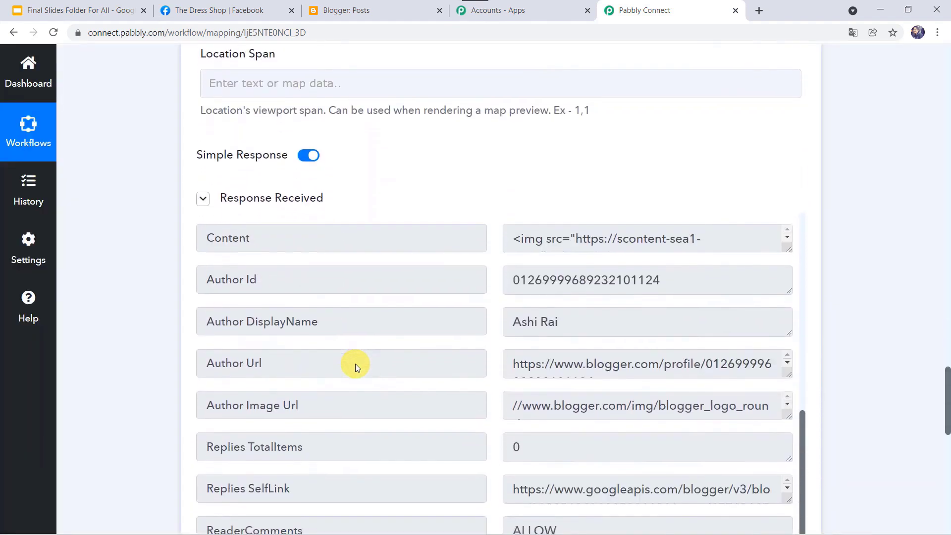
Switch to Blogger and view the published post "The difference between style and fashion is quality." to check its title and image.
click(390, 6)
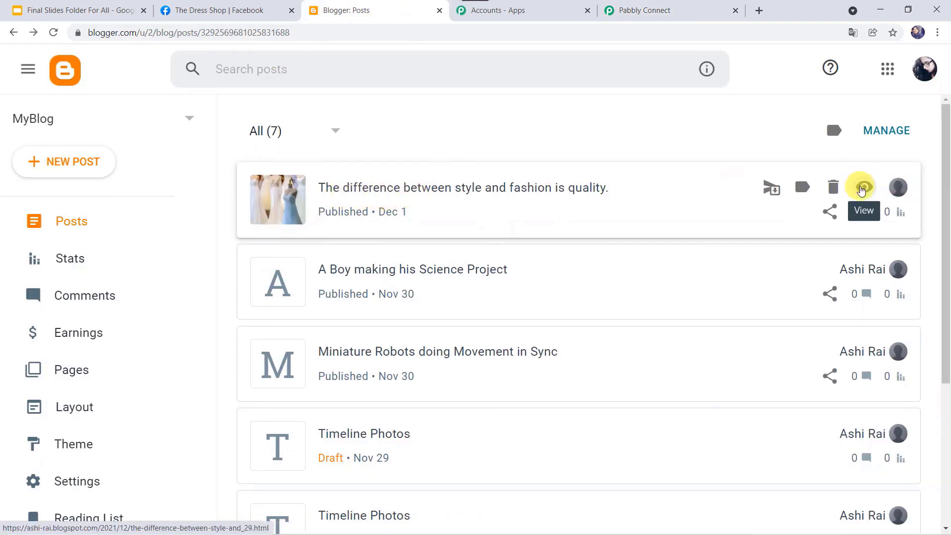
click(862, 189)
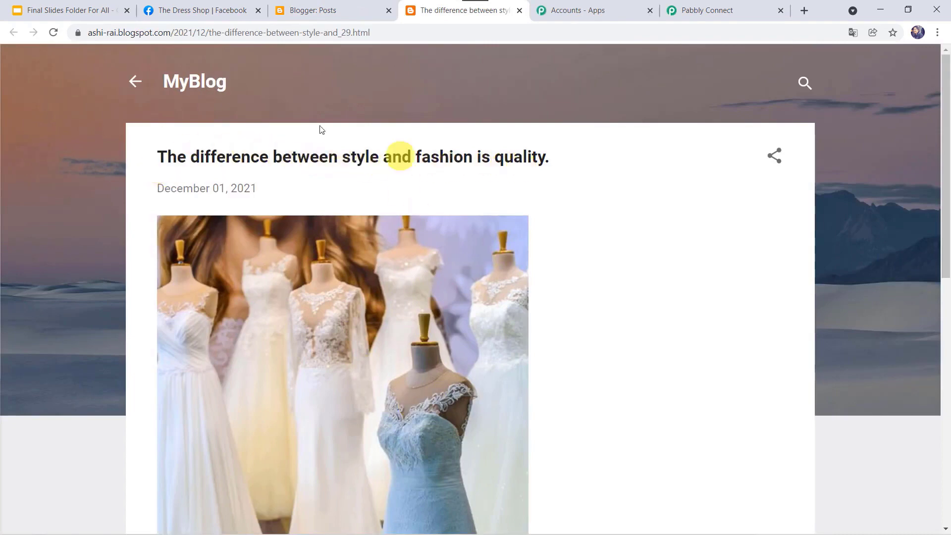
click(351, 13)
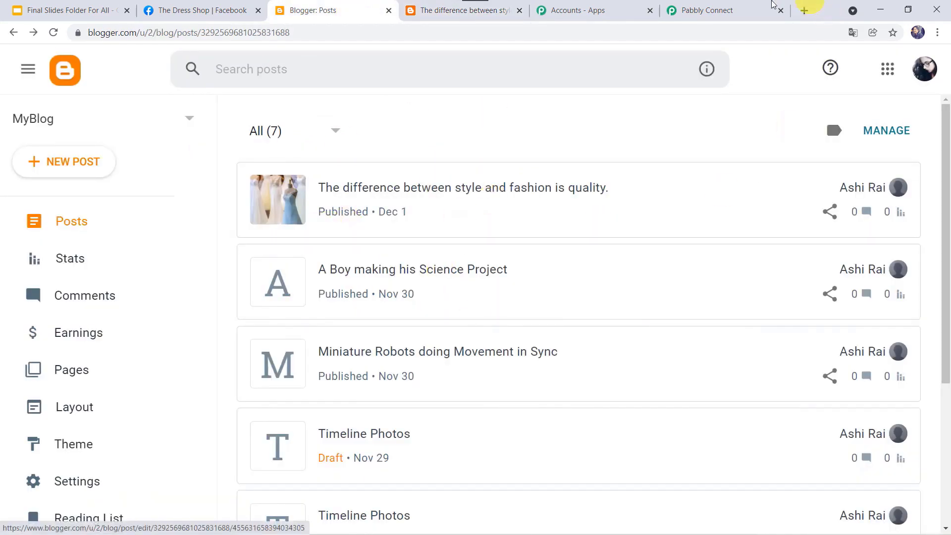
Return to Pabbly Connect and save the Google Blogger Create a Post action.
click(739, 9)
scroll(521, 163, down, 10)
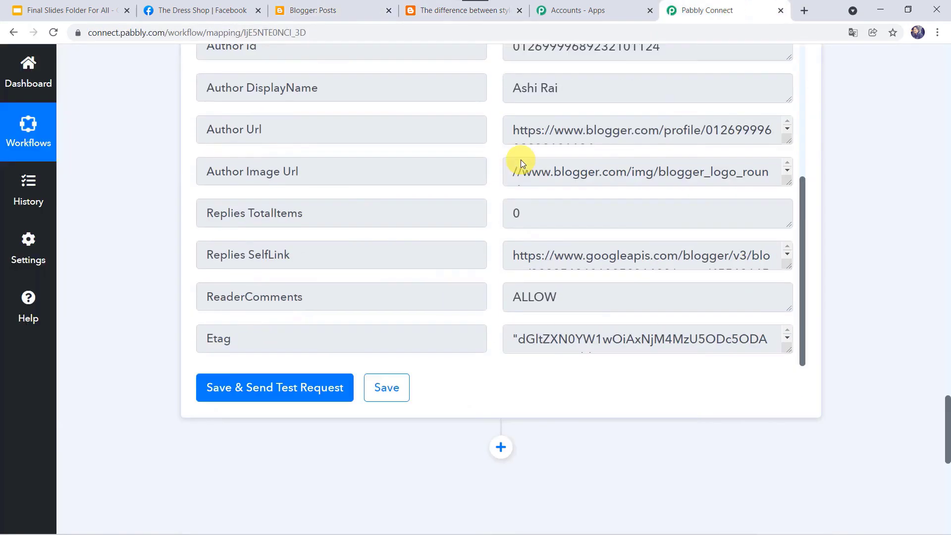
click(392, 168)
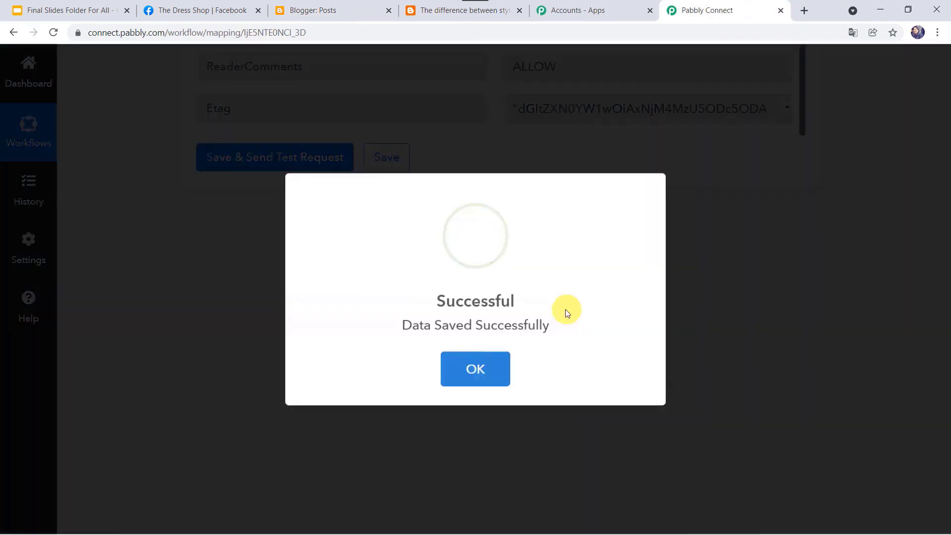
Collapse the Google Blogger action and the Facebook Pages trigger in the workflow.
scroll(522, 328, up, 12)
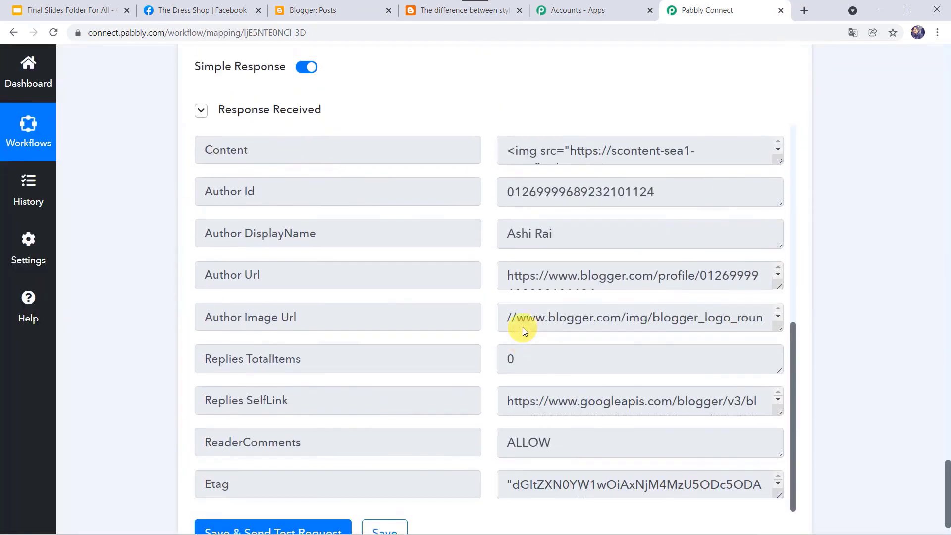
scroll(482, 137, up, 15)
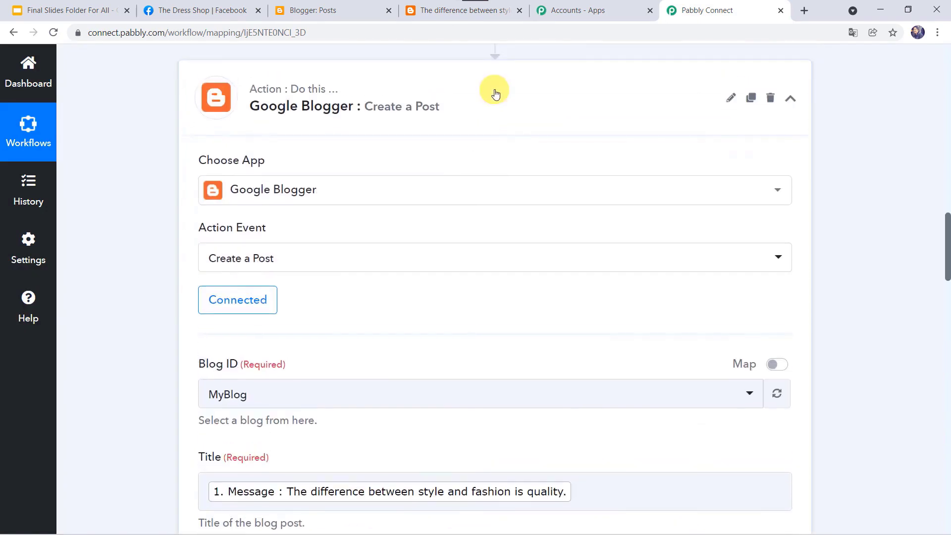
click(492, 89)
scroll(480, 109, up, 11)
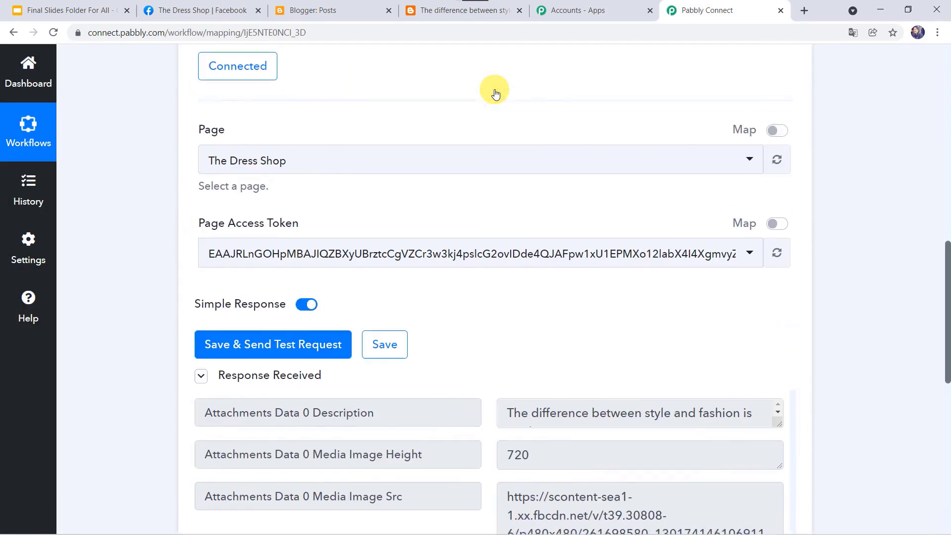
click(466, 128)
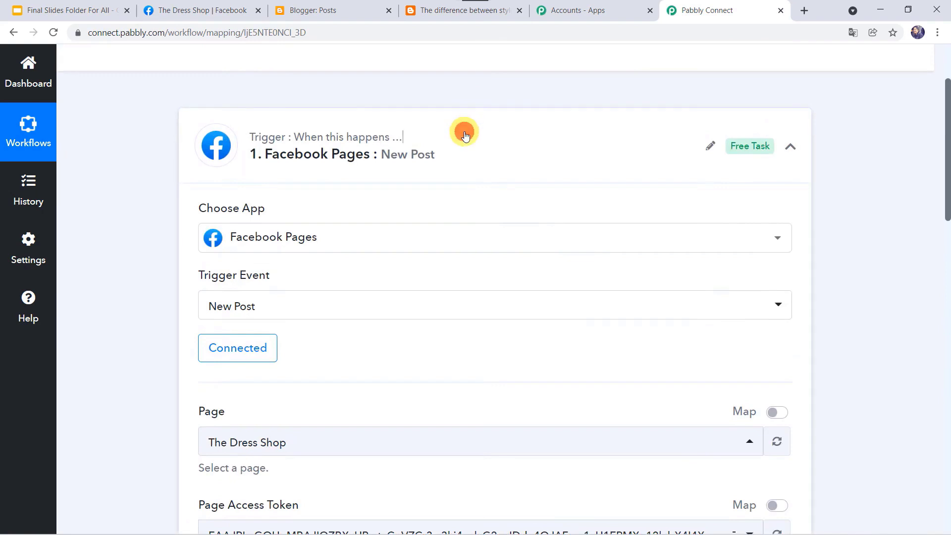
scroll(163, 131, up, 3)
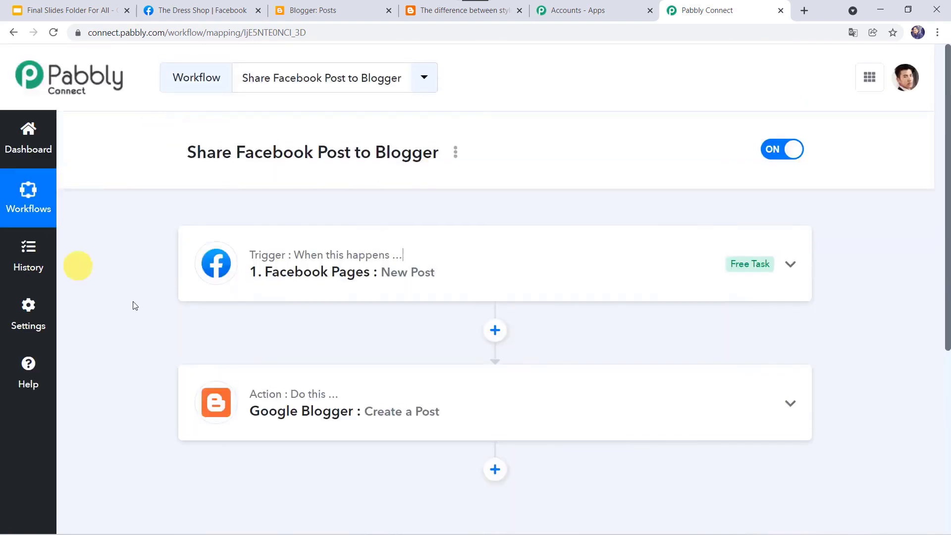
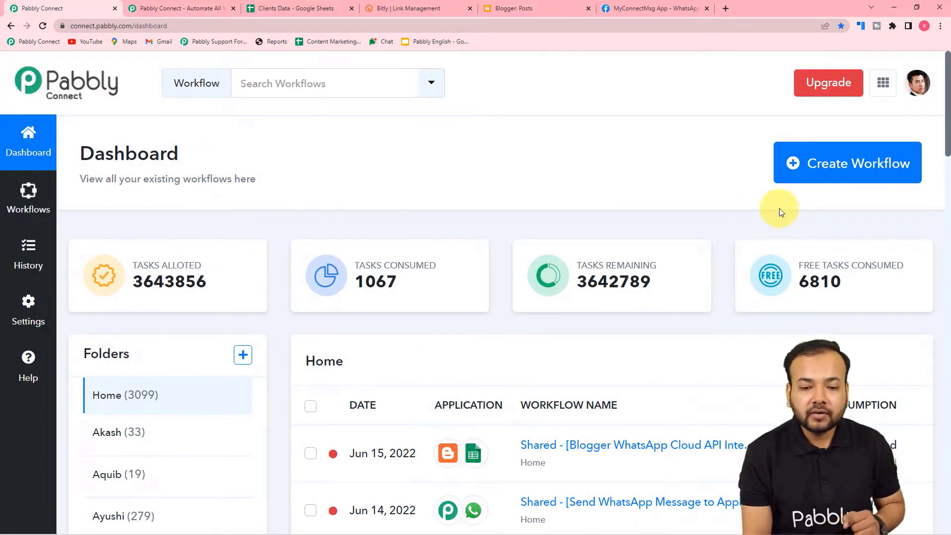
Create a workflow named Send Blogs Link on WhatsApp and collapse its trigger step.
click(844, 180)
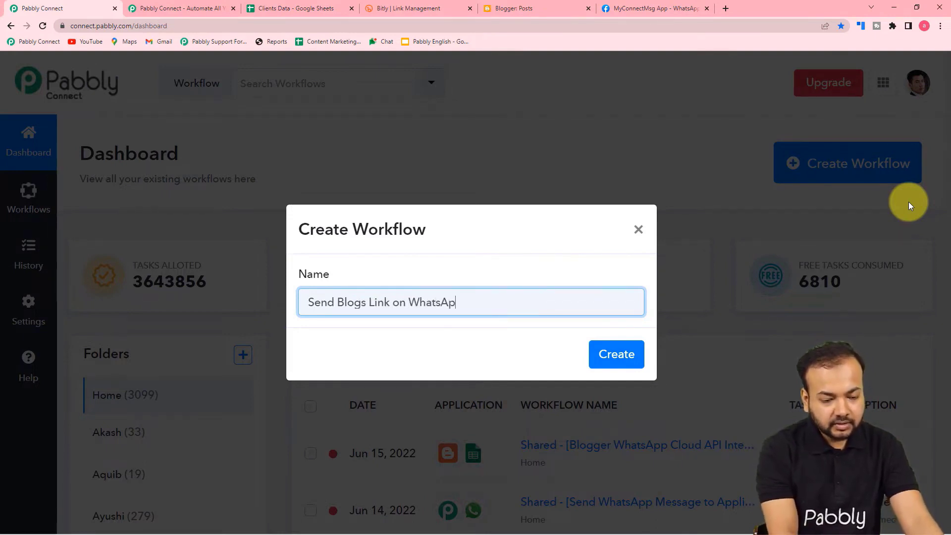
click(614, 354)
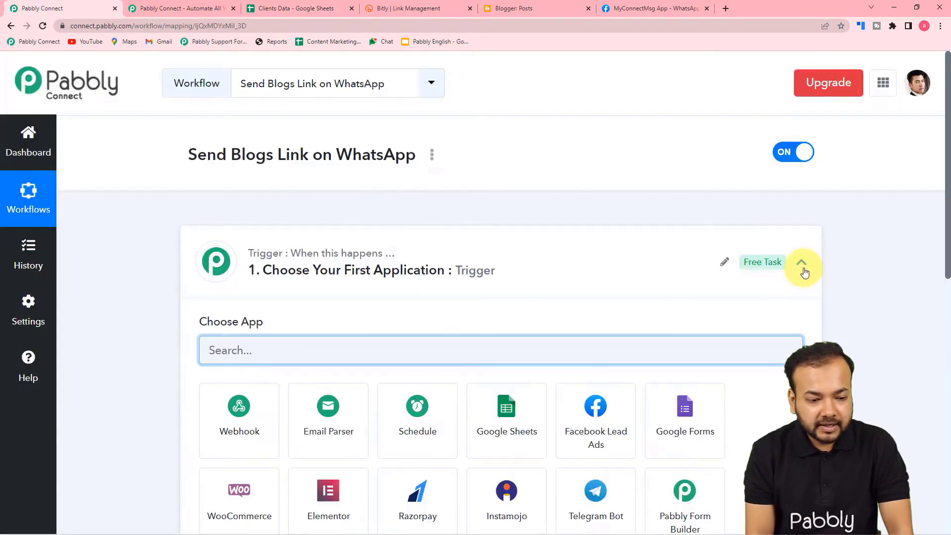
click(802, 264)
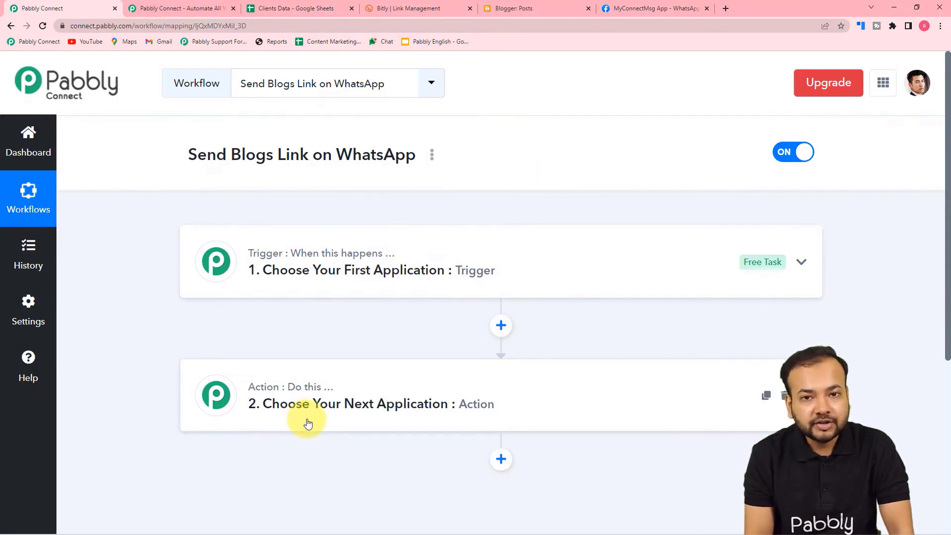
Set the workflow's trigger to Google Blogger with the New Post Added event.
click(319, 272)
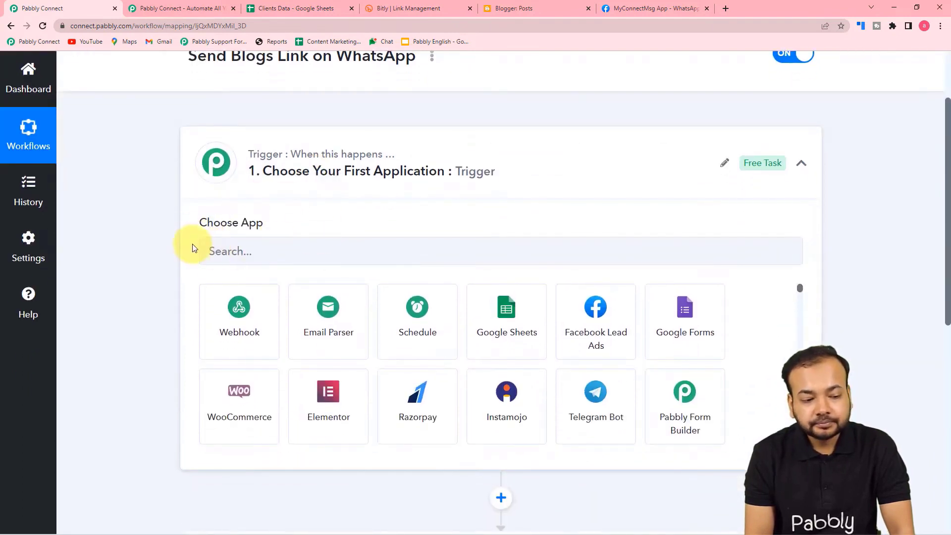
click(309, 250)
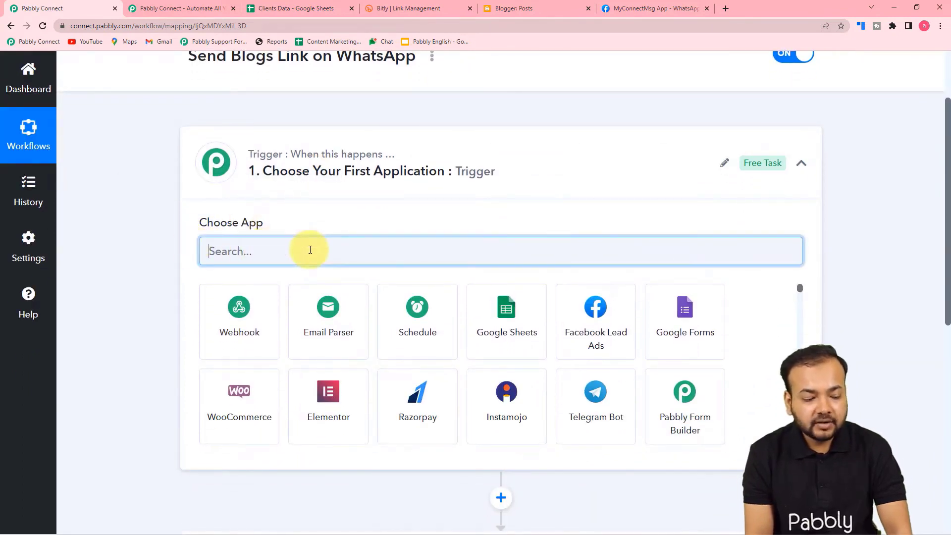
text(blo)
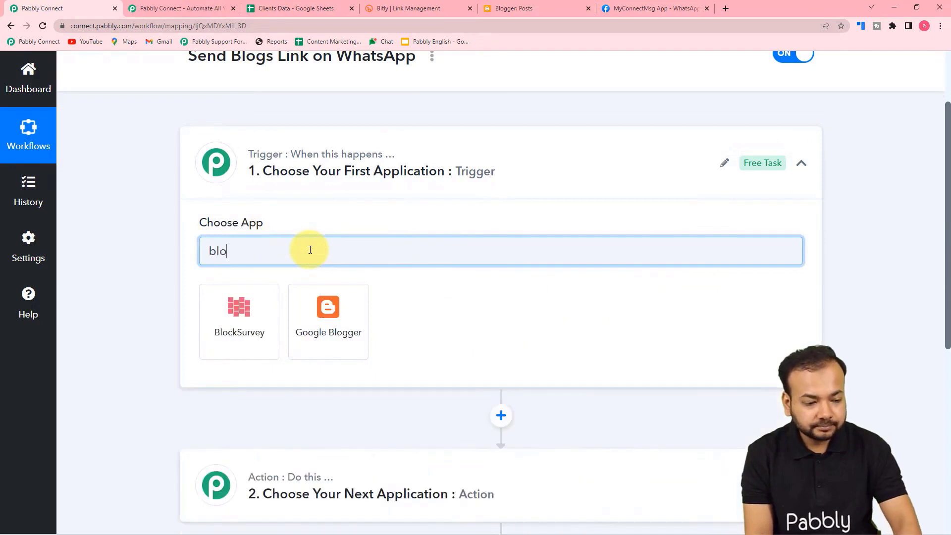
click(346, 342)
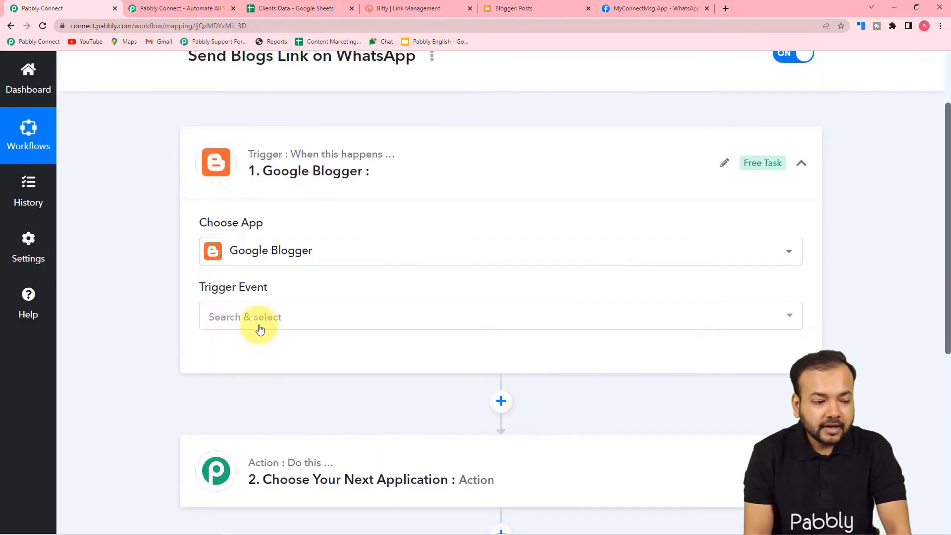
click(260, 322)
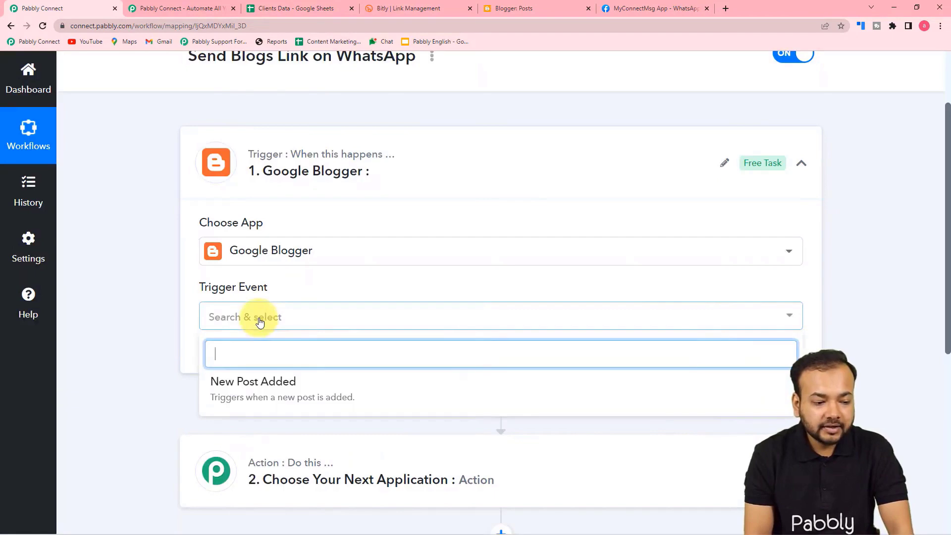
click(266, 398)
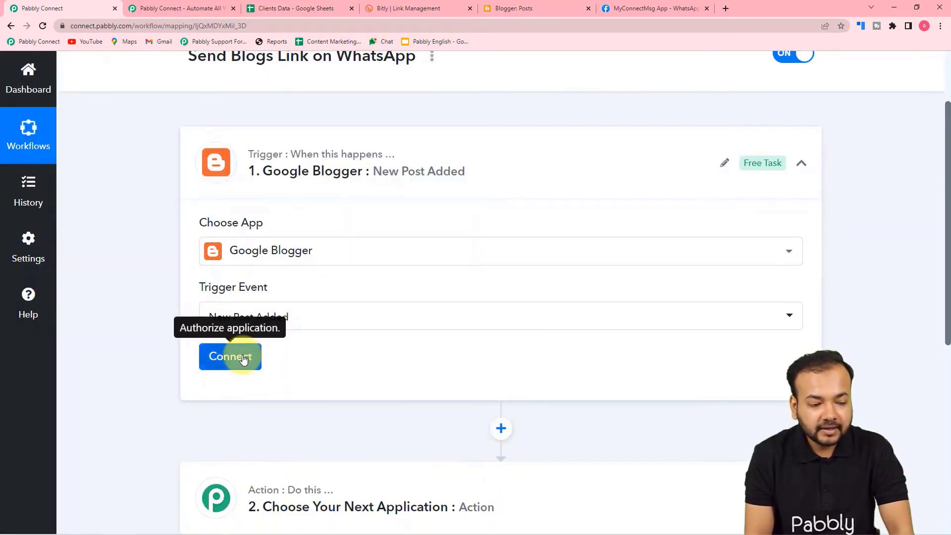
Add a new Google Blogger connection to the trigger, choosing the blog owner's Google account and granting Pabbly Connect access.
click(243, 361)
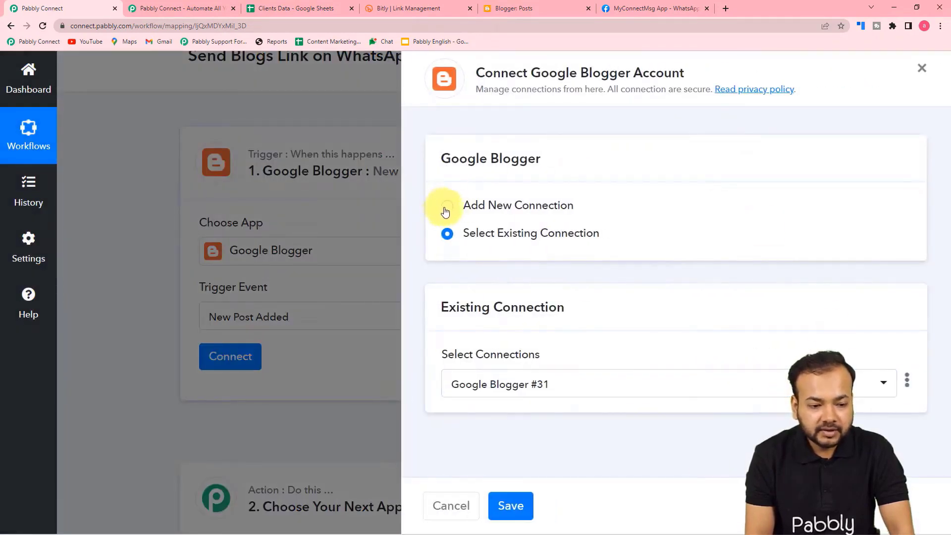
click(446, 206)
click(493, 371)
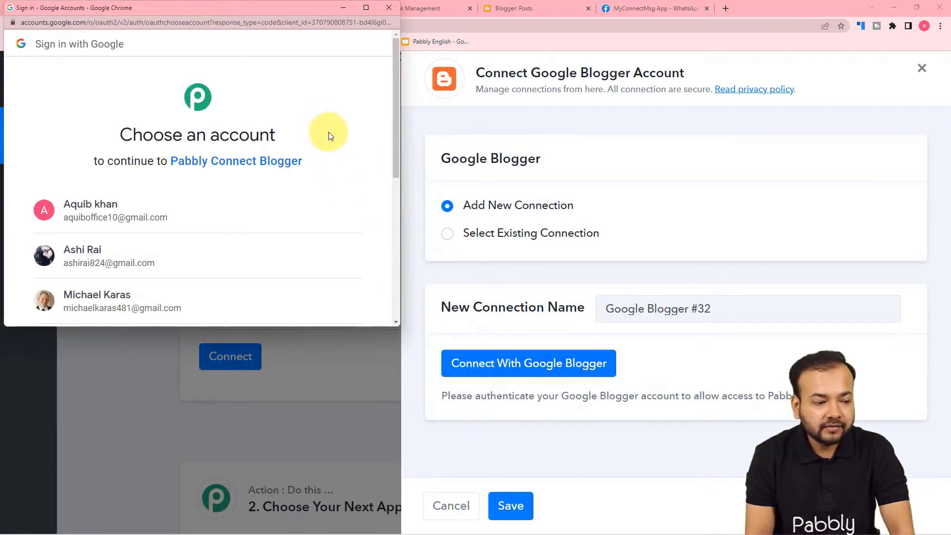
click(124, 256)
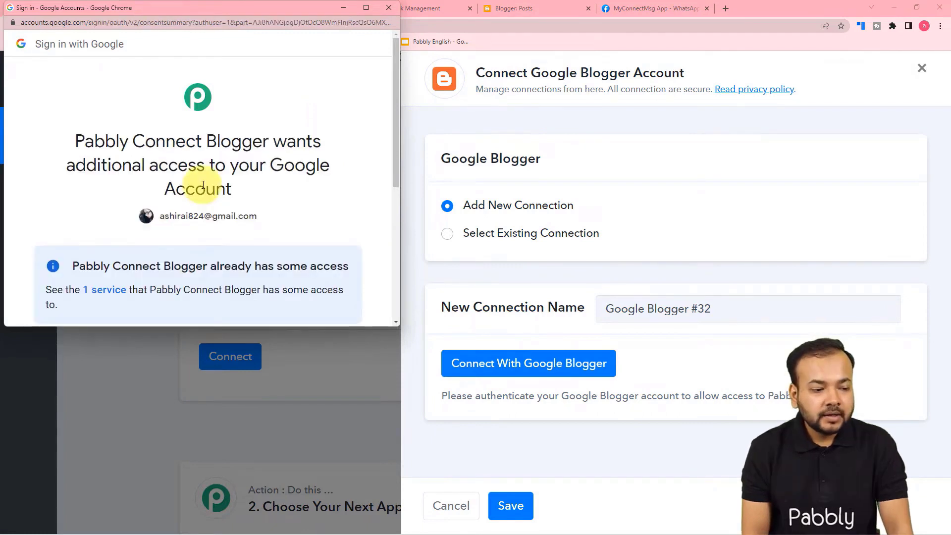
scroll(203, 184, down, 3)
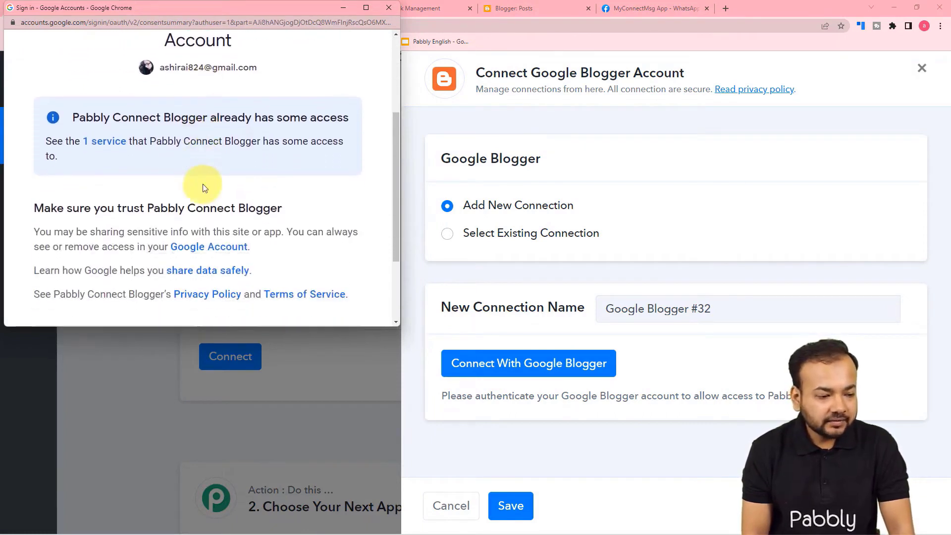
scroll(203, 185, down, 2)
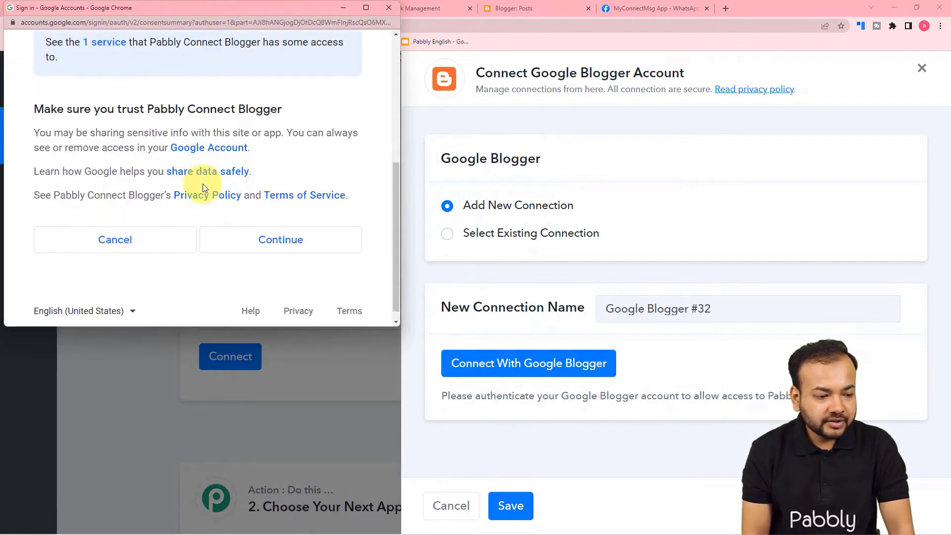
click(288, 250)
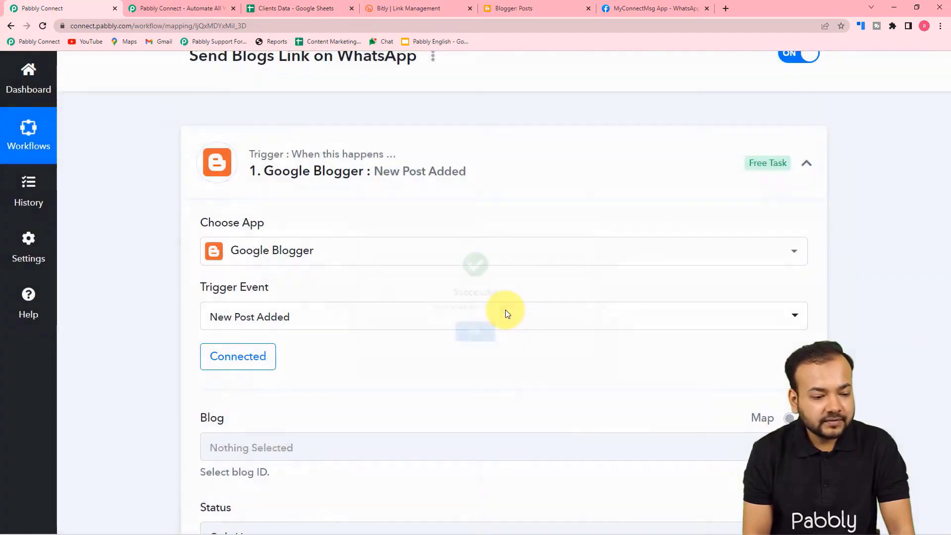
scroll(141, 295, down, 3)
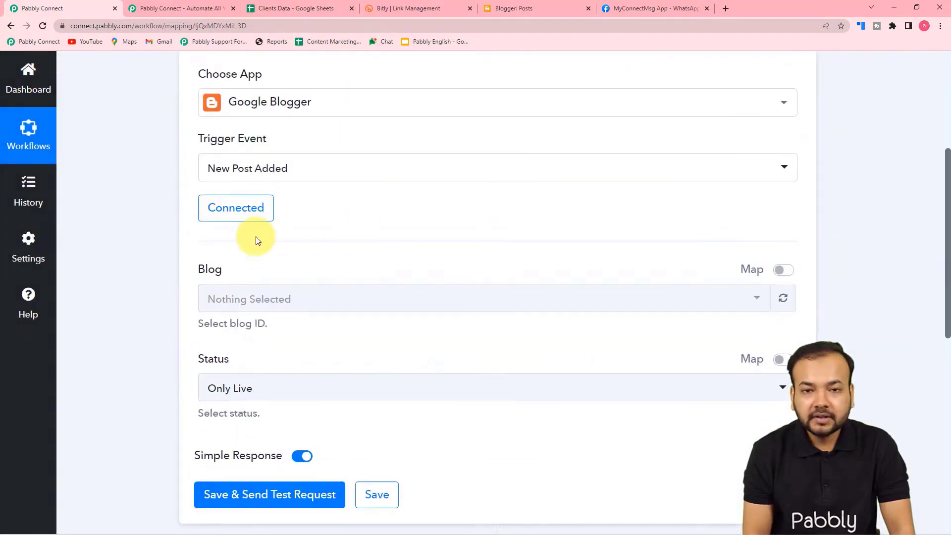
Set the trigger's blog to MyBlog and check that blog's post list in Blogger.
scroll(293, 238, down, 2)
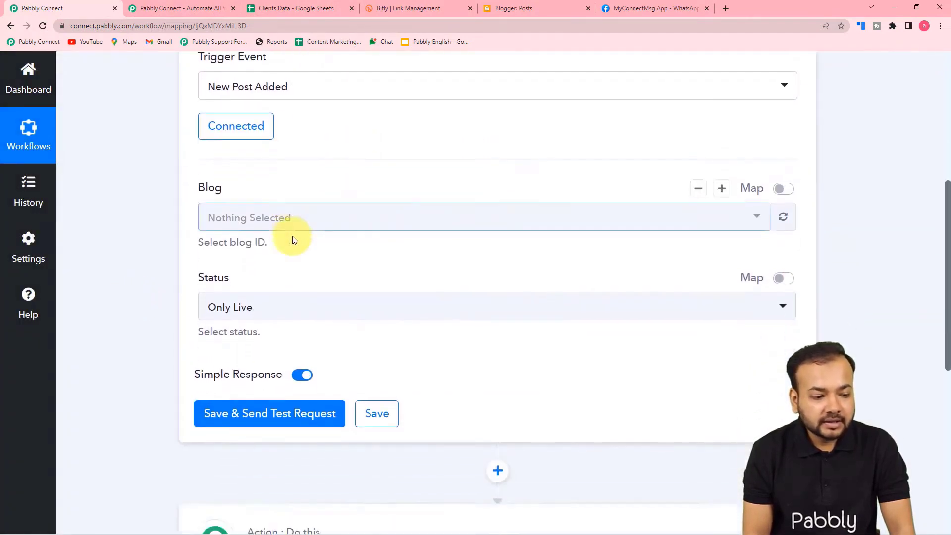
click(355, 200)
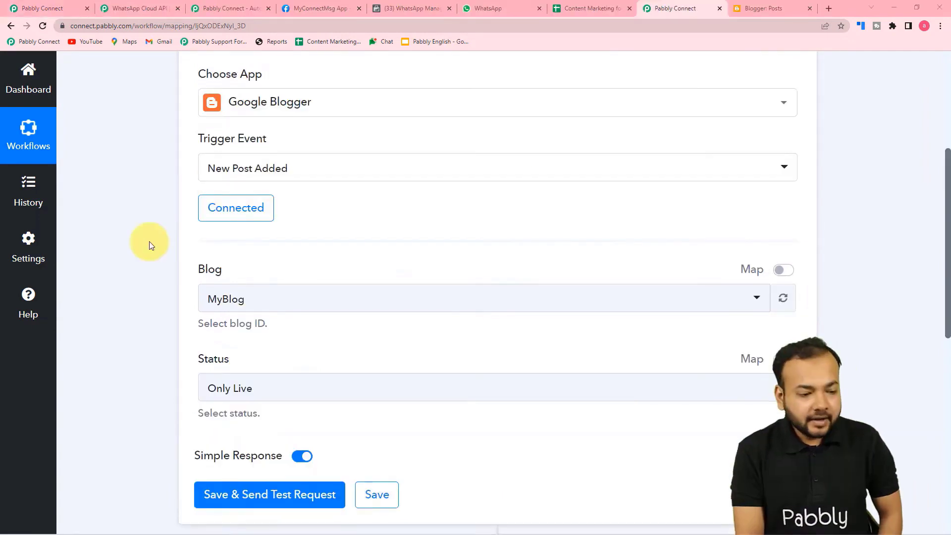
click(322, 314)
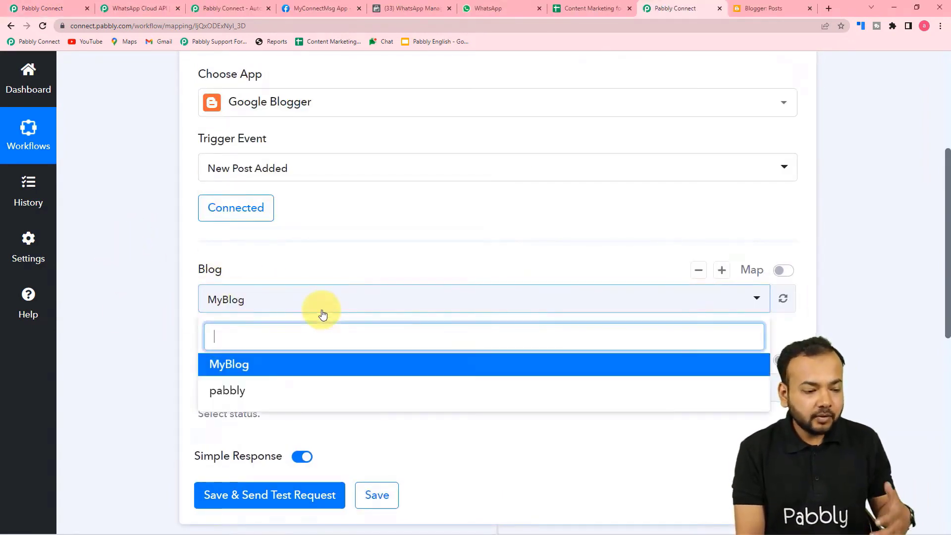
click(146, 274)
click(783, 9)
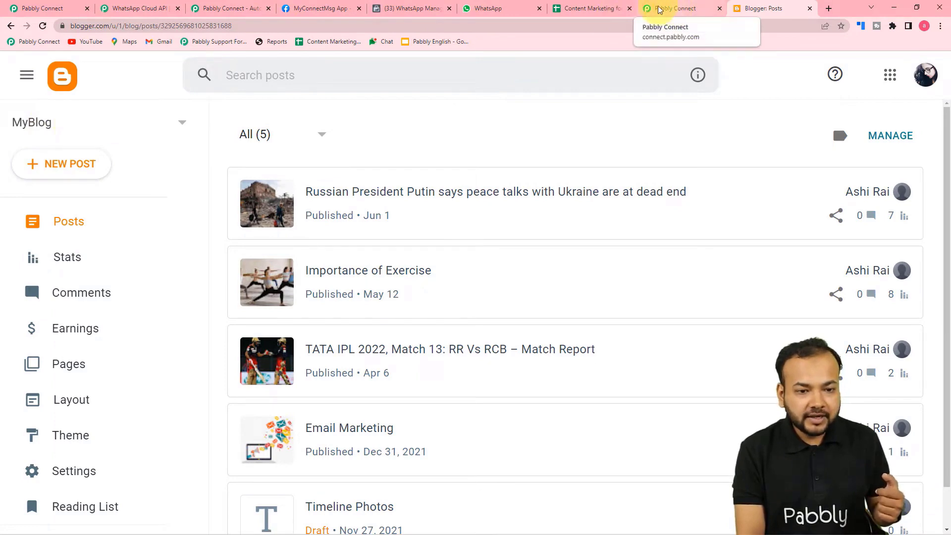
click(678, 8)
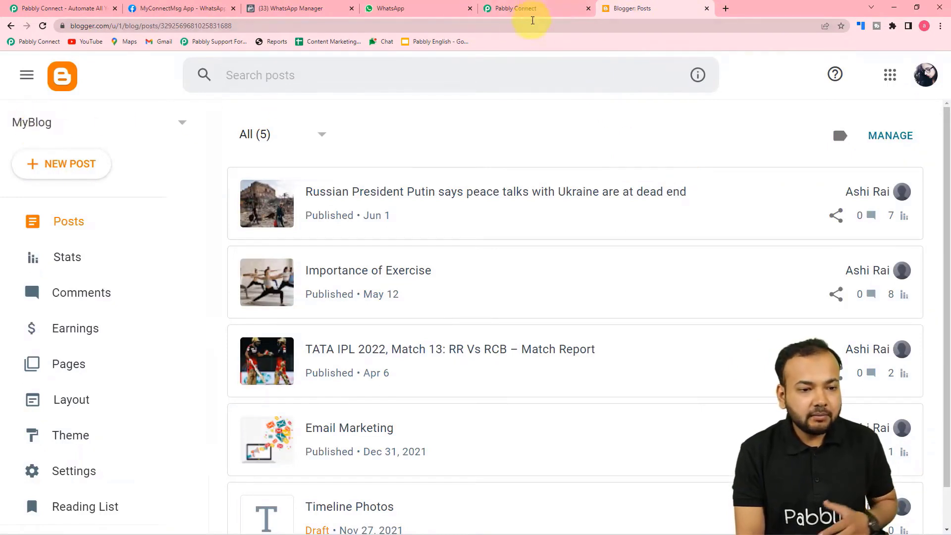
Set the post status in the Google Blogger trigger to Only Live.
click(548, 6)
click(353, 248)
click(258, 317)
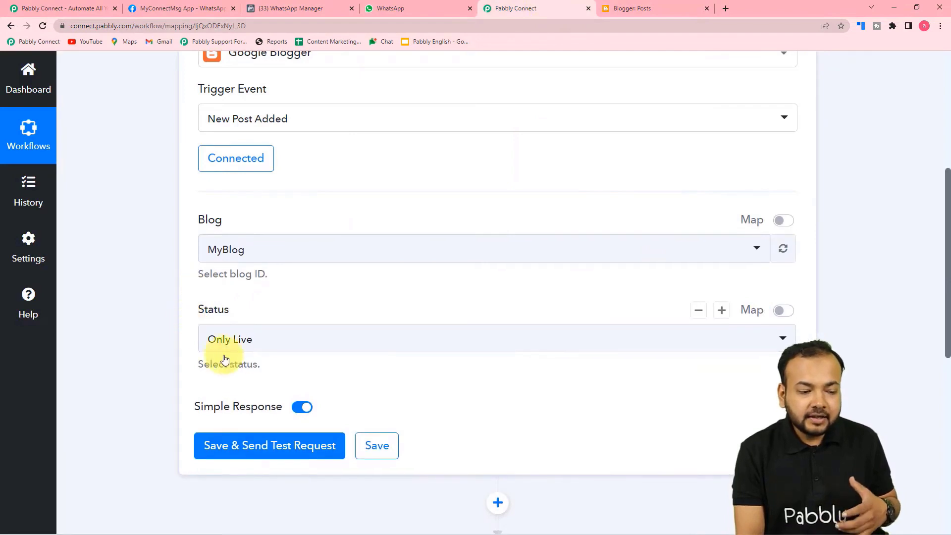
click(265, 348)
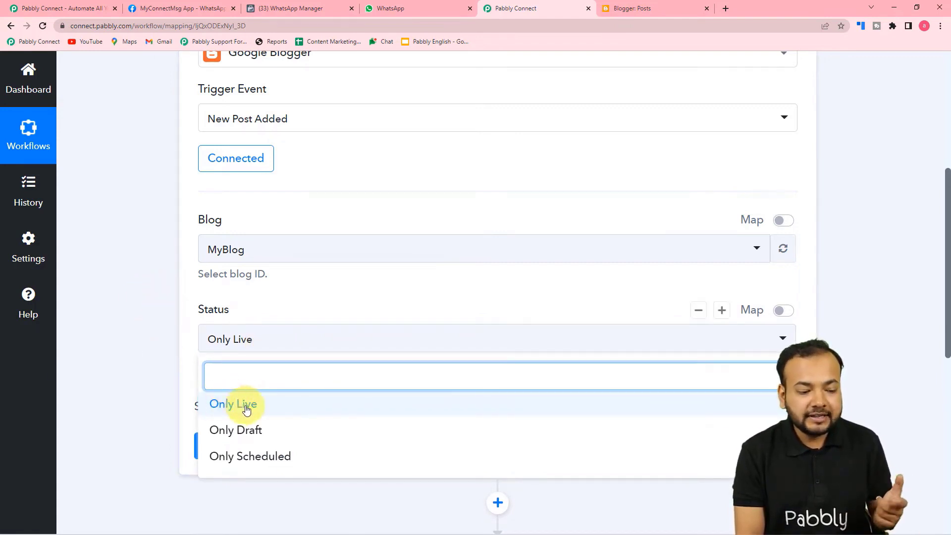
click(229, 405)
scroll(148, 349, down, 2)
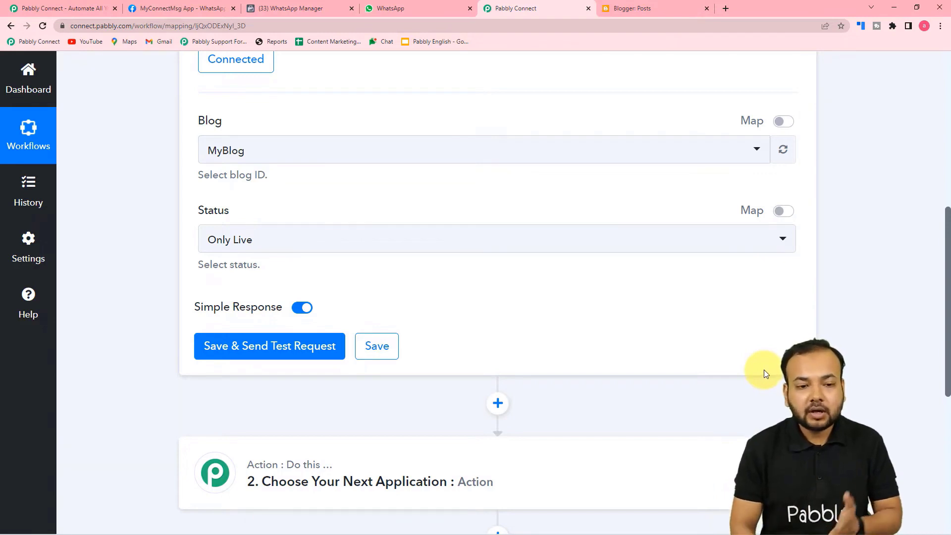
Check the newest published post in Blogger, and save the trigger with a test request.
click(632, 10)
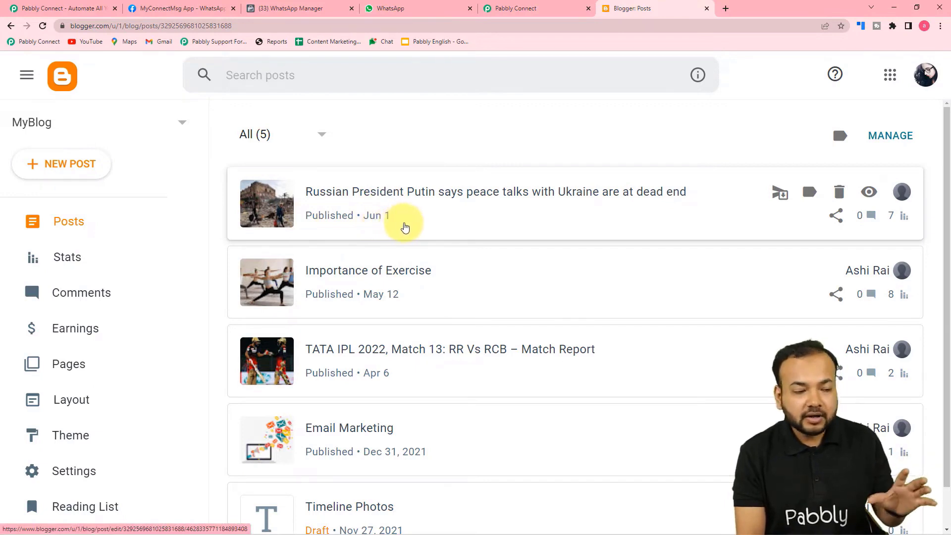
click(513, 6)
click(208, 352)
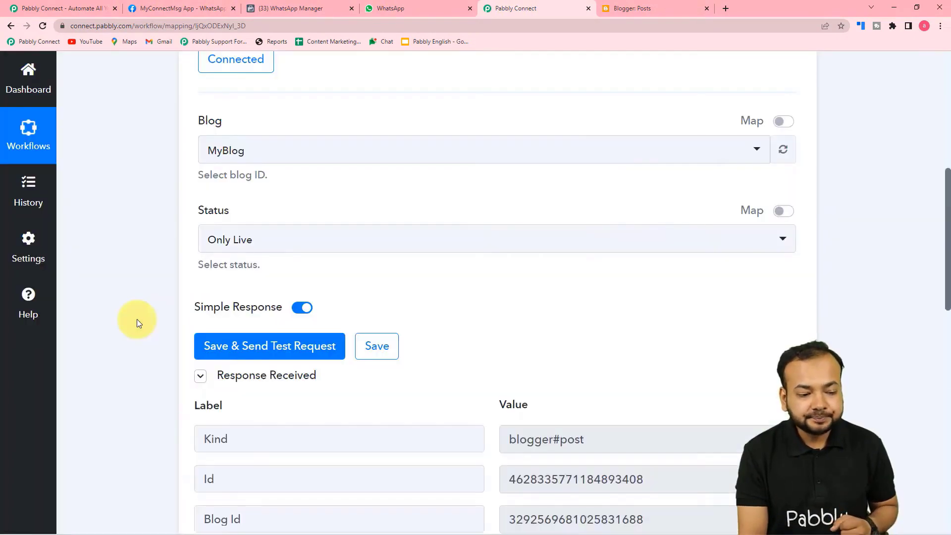
Examine the post details in the test response and open its Url value in a new tab to view the published article.
scroll(137, 319, down, 5)
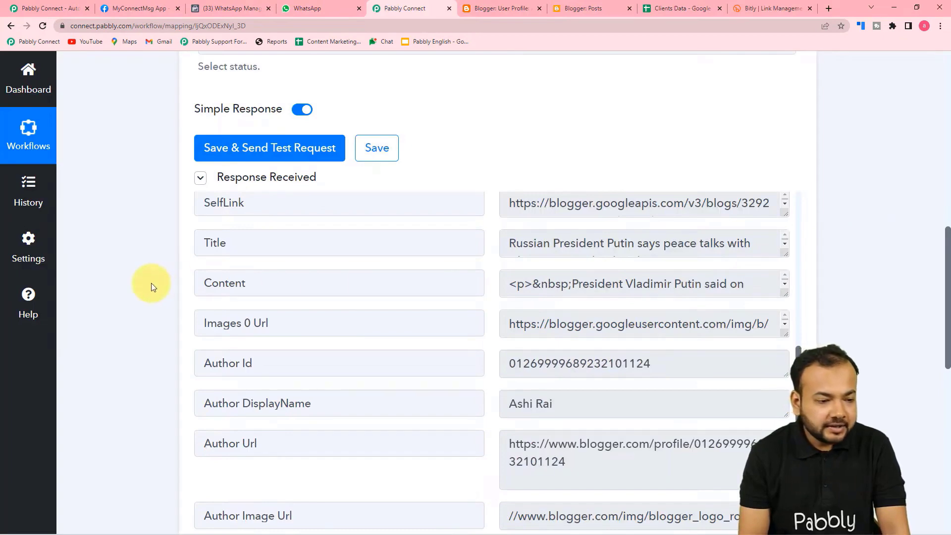
scroll(213, 272, up, 5)
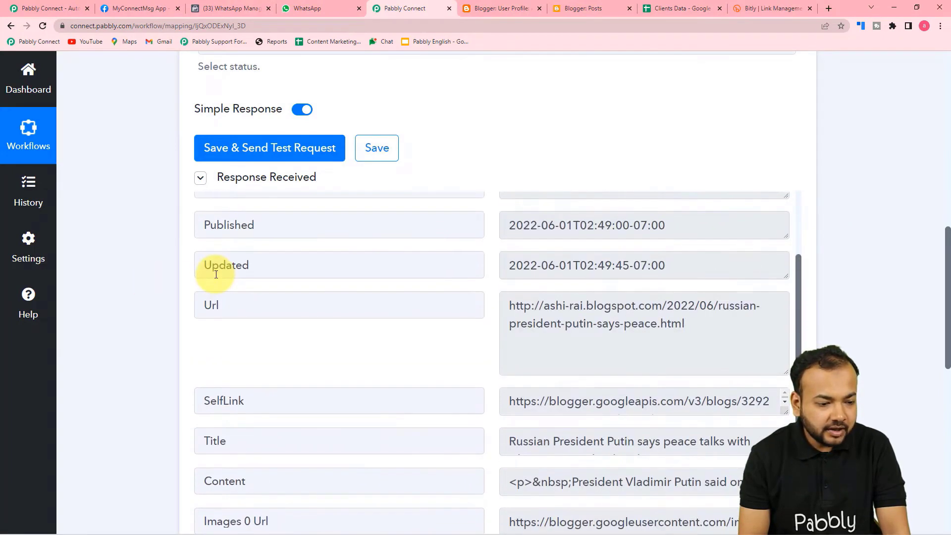
scroll(216, 274, up, 3)
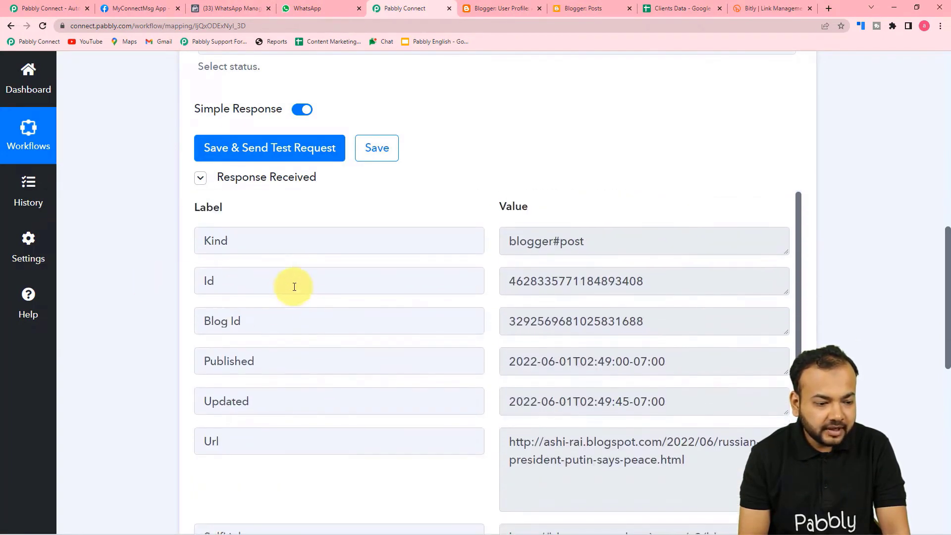
scroll(293, 286, down, 3)
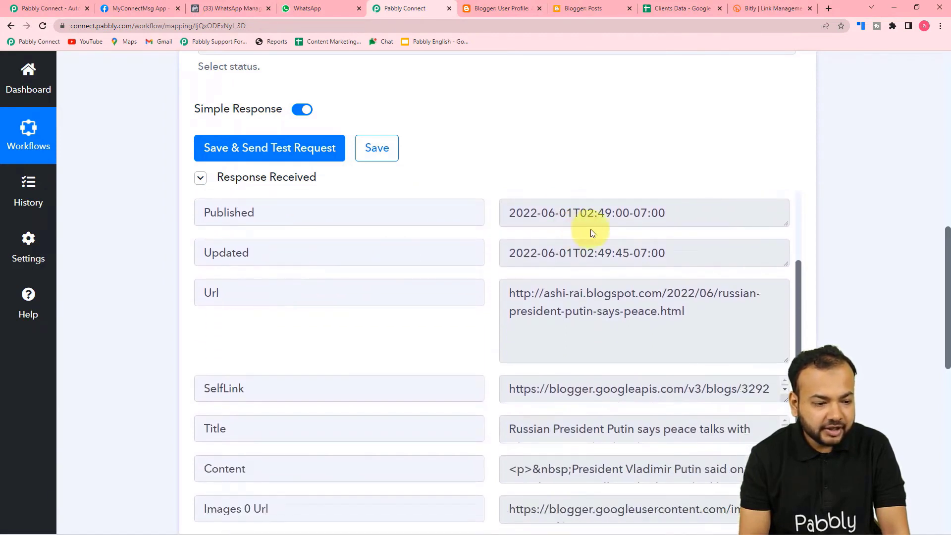
scroll(416, 290, down, 1)
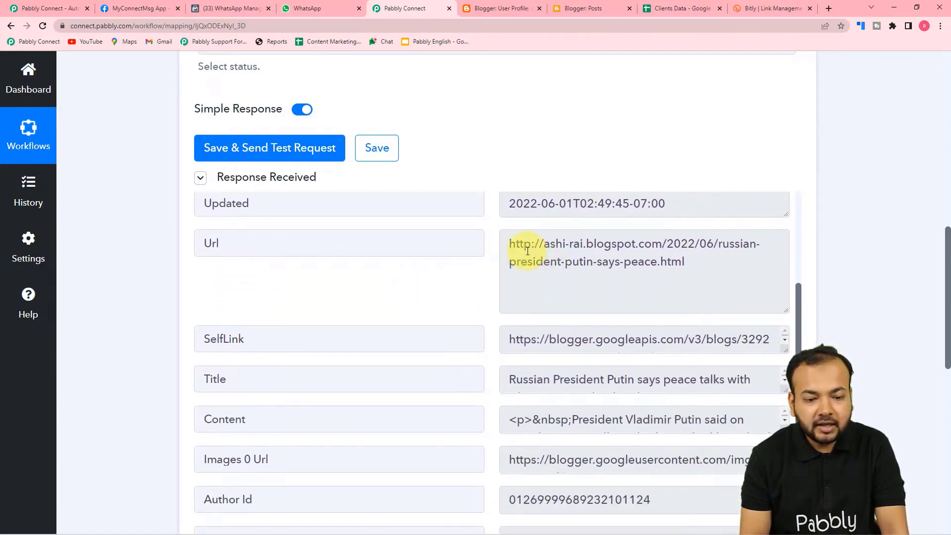
drag(507, 246, 668, 262)
right_click(667, 262)
click(675, 292)
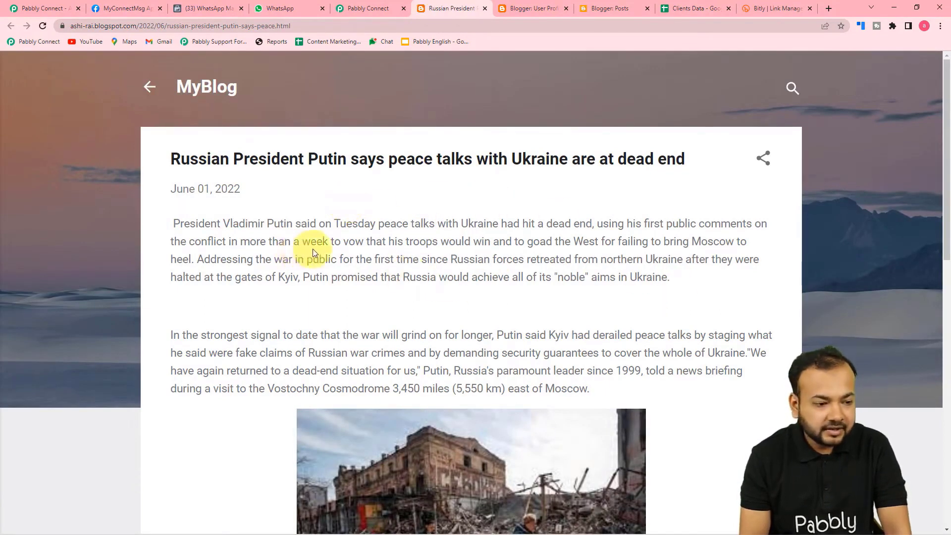
scroll(313, 250, down, 7)
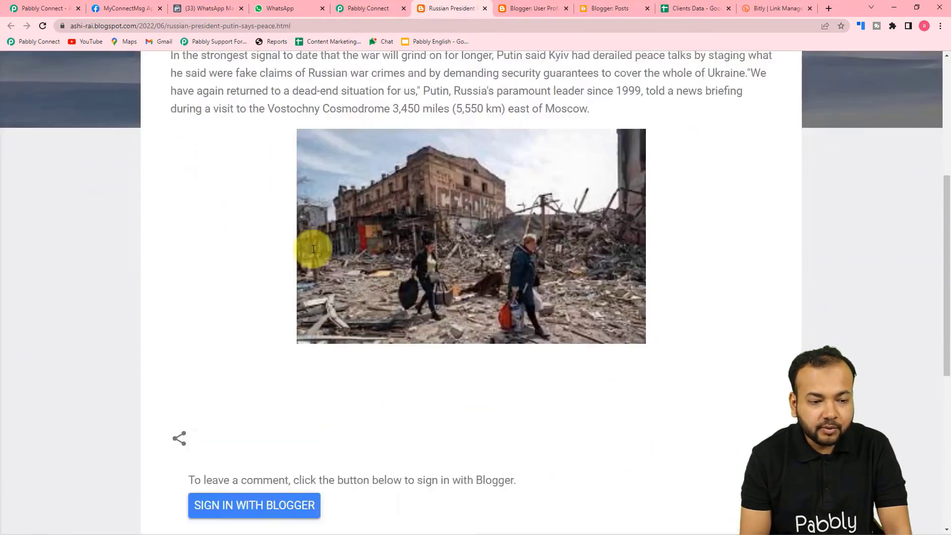
scroll(314, 249, up, 7)
click(379, 5)
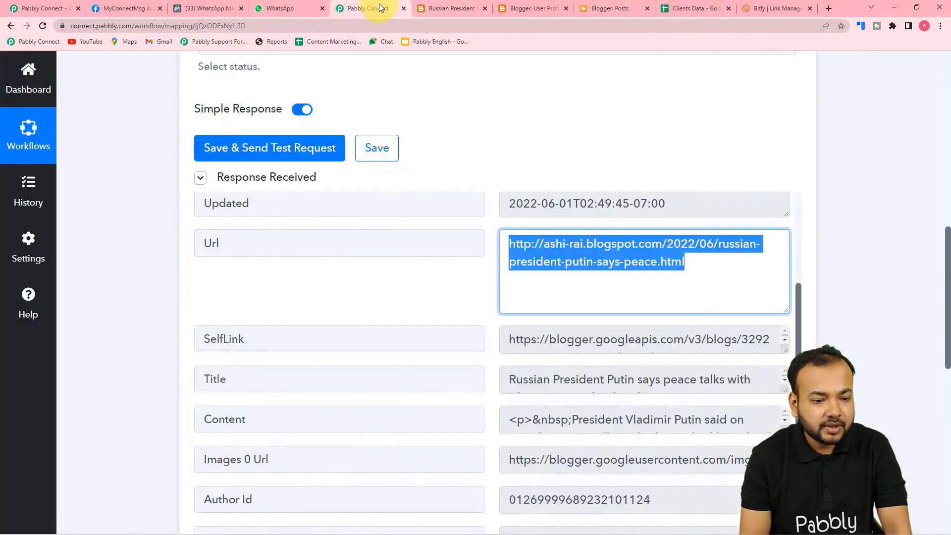
Enlarge the Title and Content values in the trigger response to read the captured post text.
scroll(319, 310, down, 2)
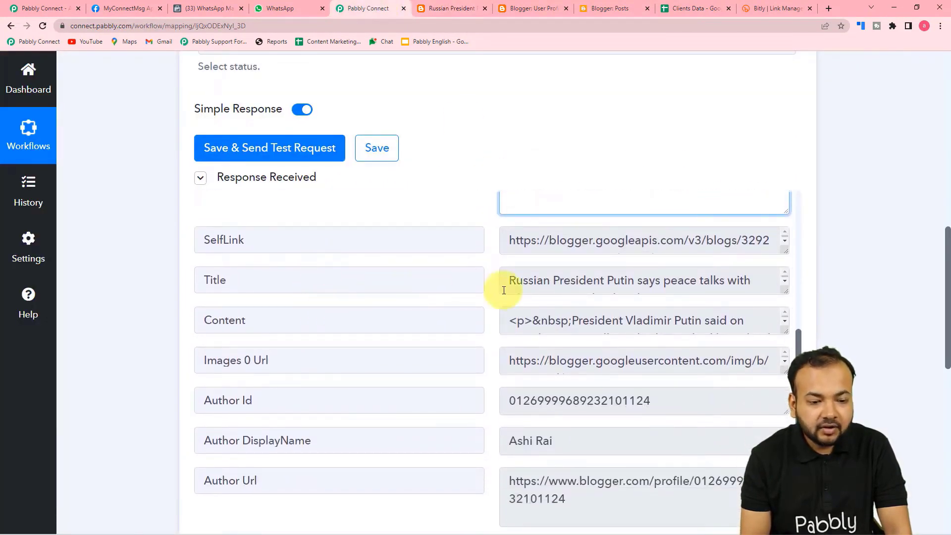
drag(786, 288, 780, 337)
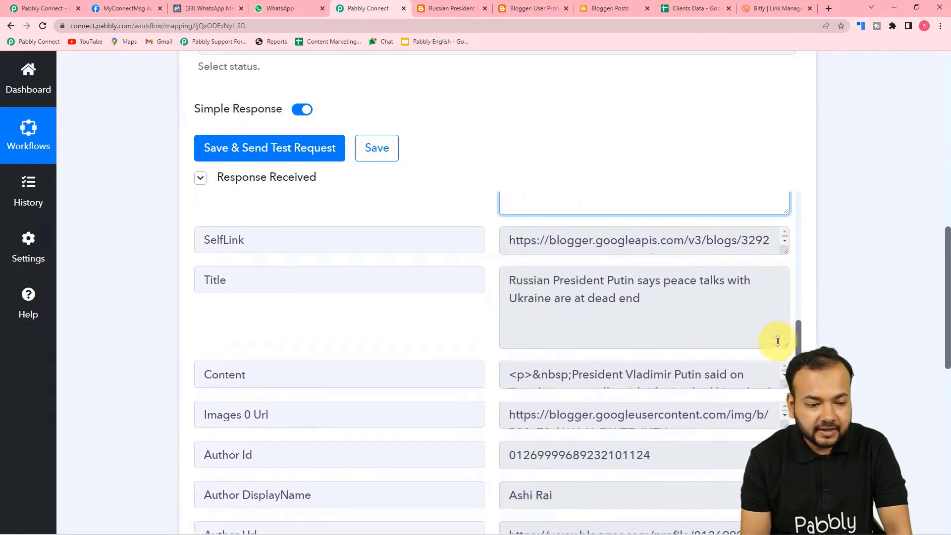
scroll(503, 314, down, 3)
drag(782, 236, 785, 356)
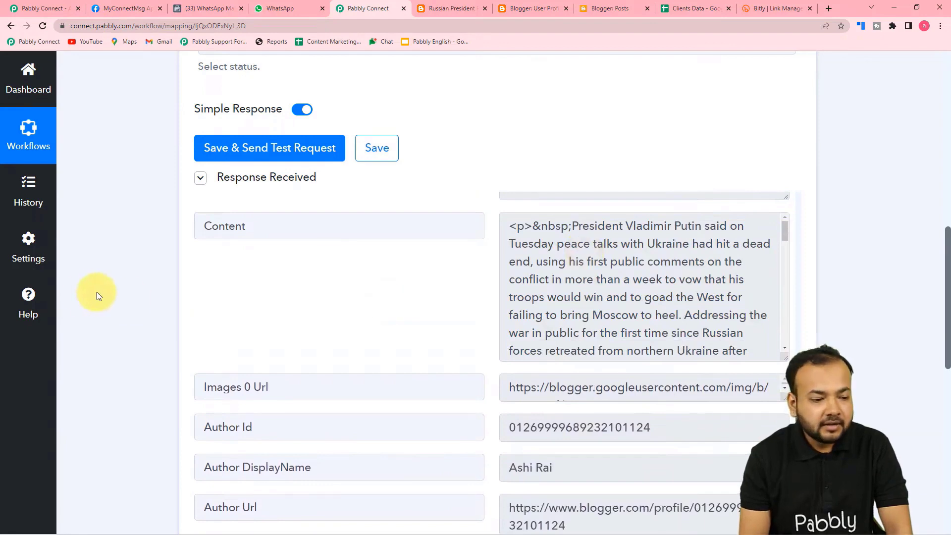
scroll(79, 294, down, 5)
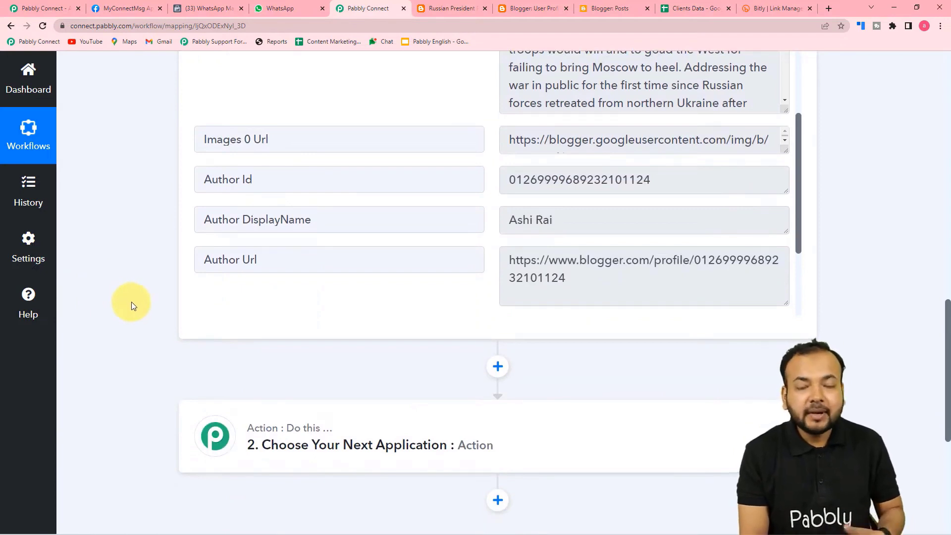
Check the Clients Data spreadsheet and set the workflow's second step to Google Sheets with the Get Row(s) event.
click(680, 10)
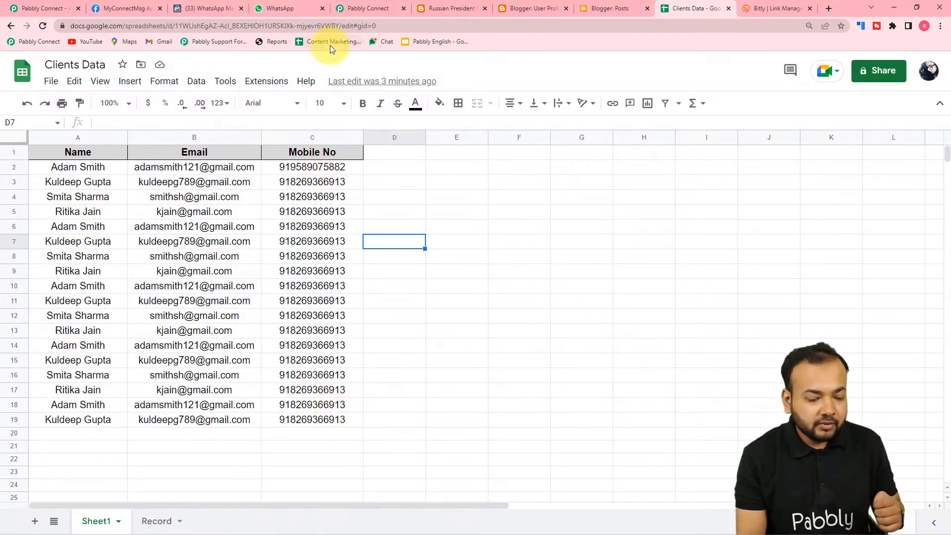
click(365, 9)
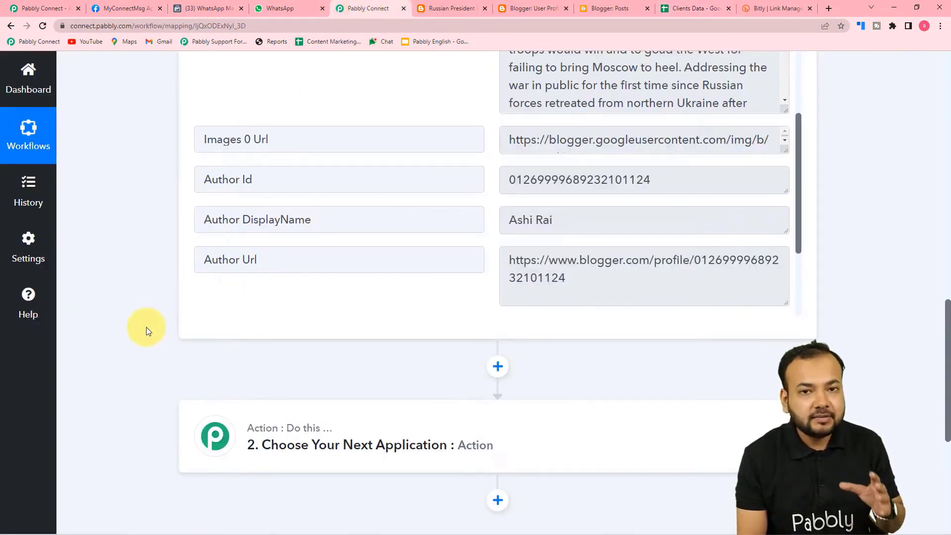
scroll(146, 330, down, 3)
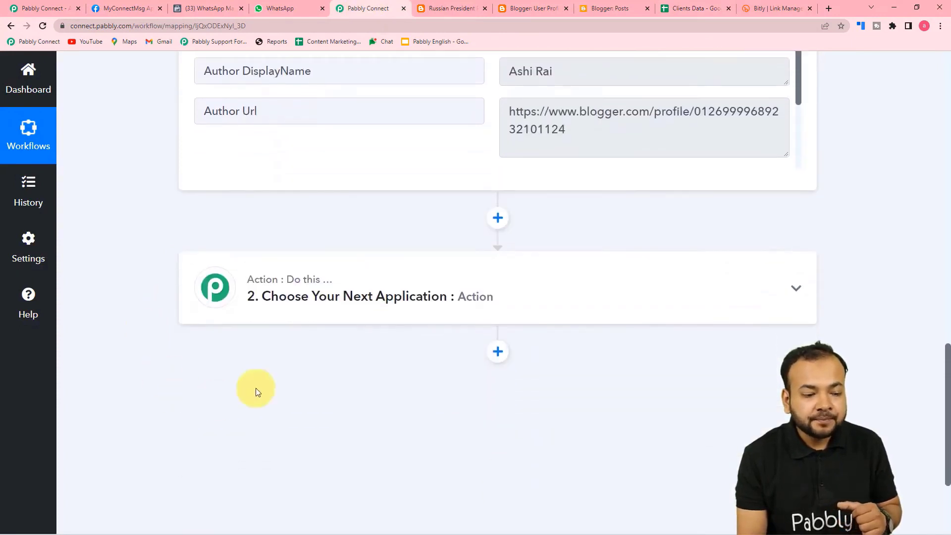
click(316, 303)
scroll(314, 304, down, 4)
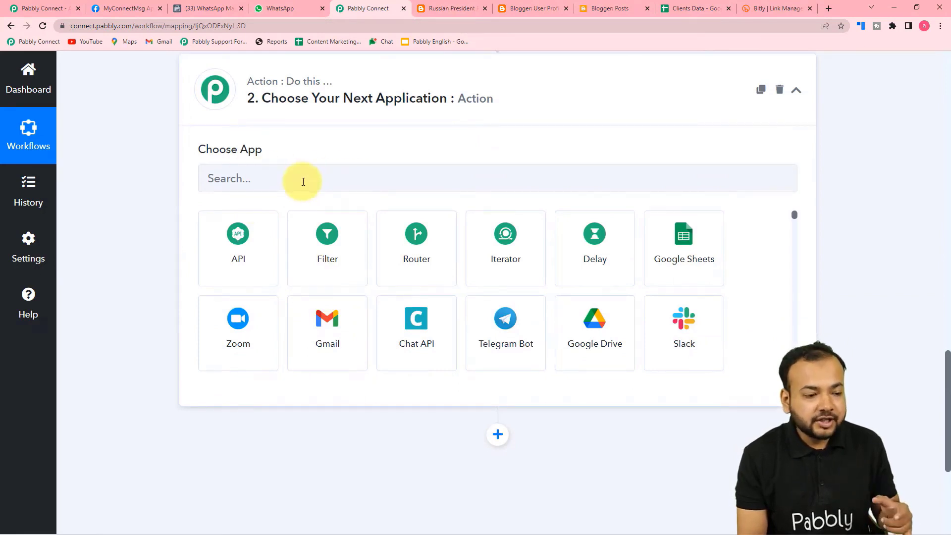
click(275, 186)
text(goo)
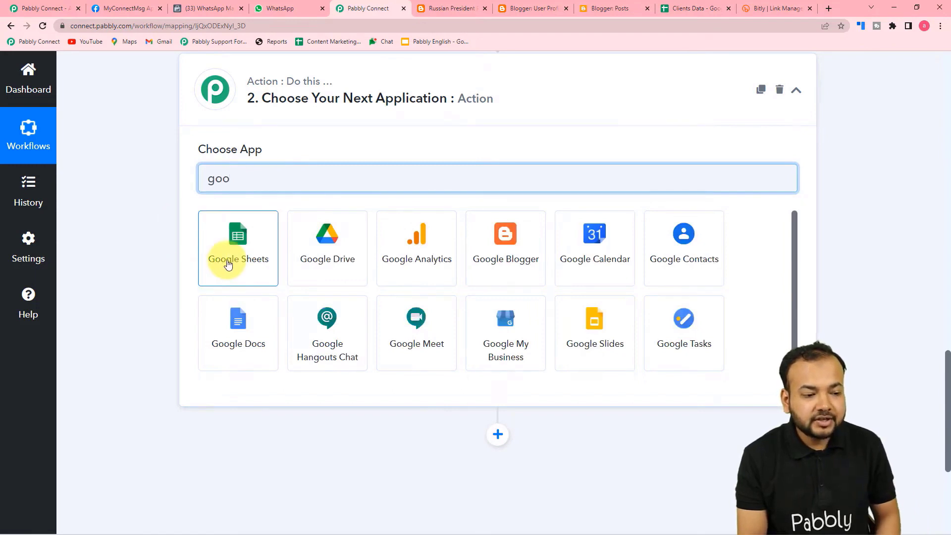
click(228, 265)
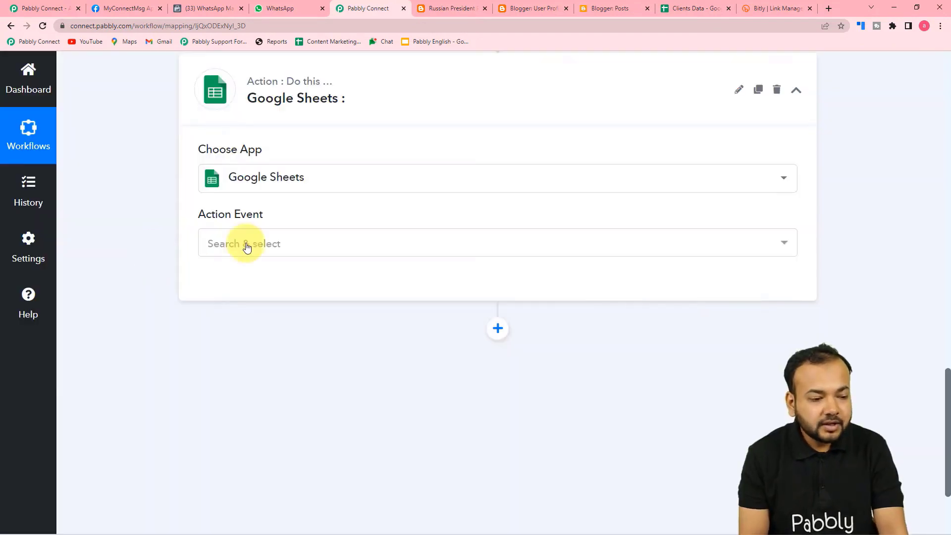
click(247, 247)
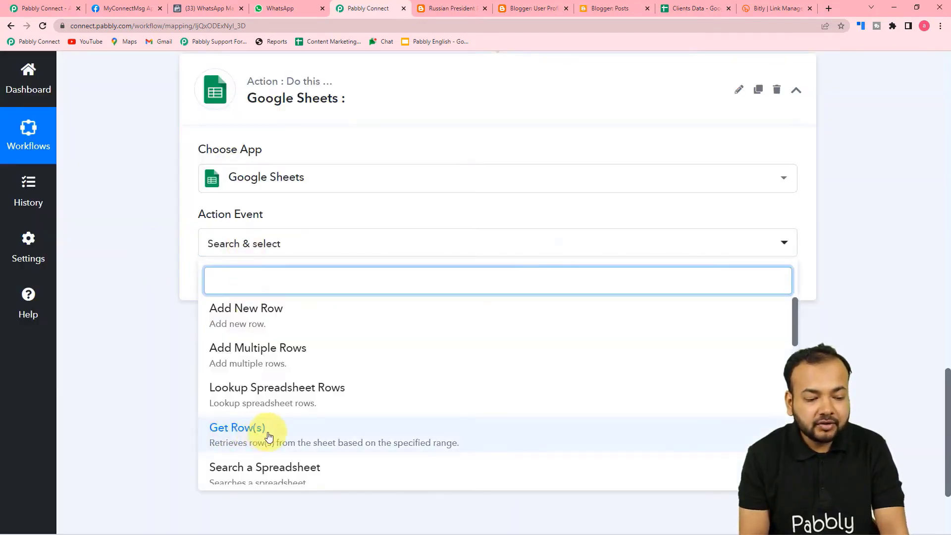
click(331, 439)
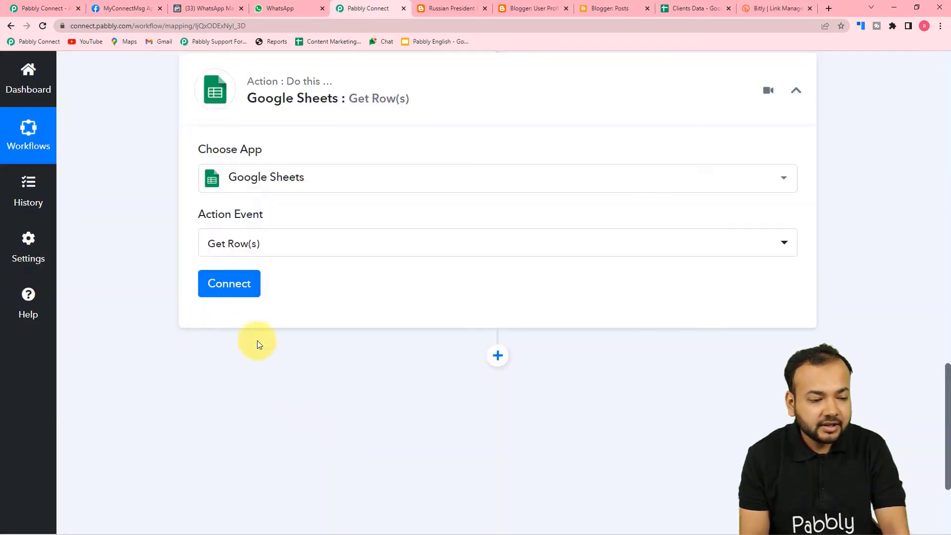
Add a new Google Sheets connection to the action, choosing the blog owner's Google account and granting Pabbly Connect Sheets access.
click(232, 285)
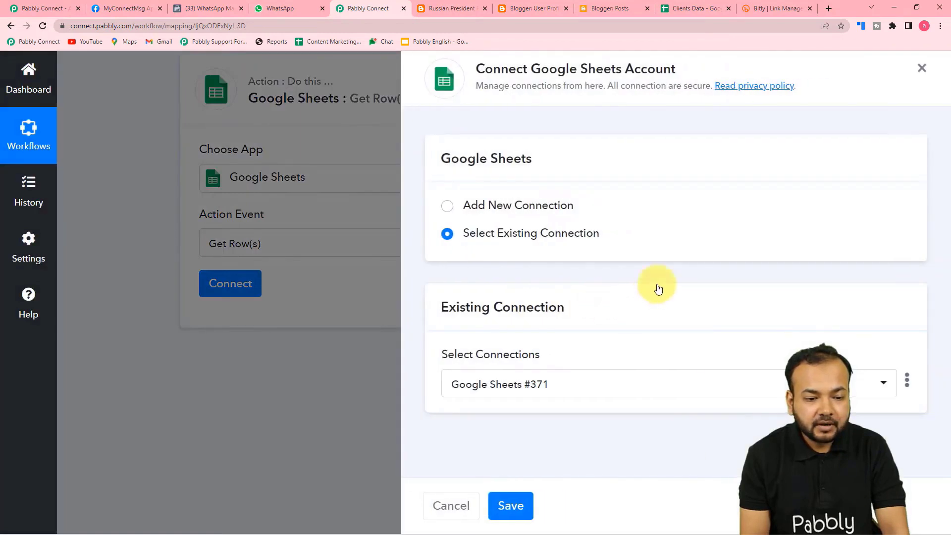
click(445, 207)
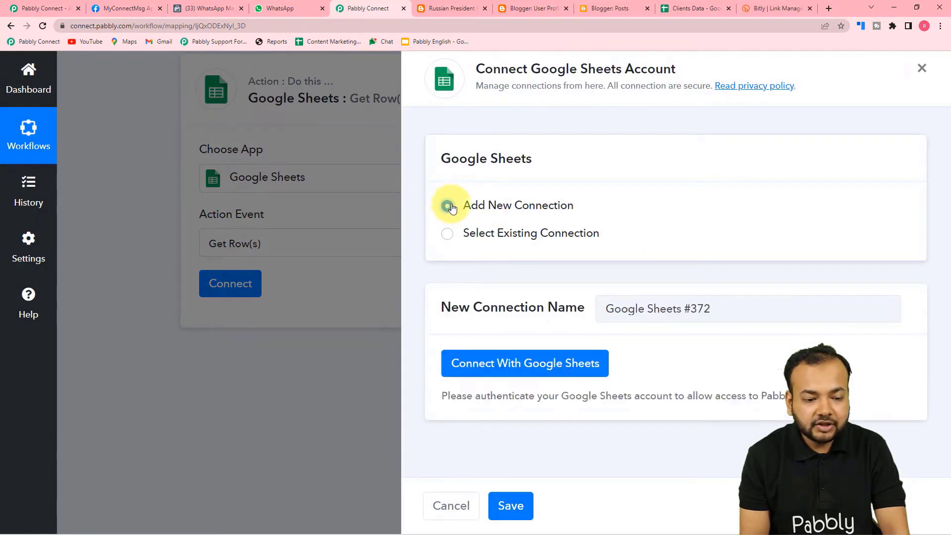
click(498, 375)
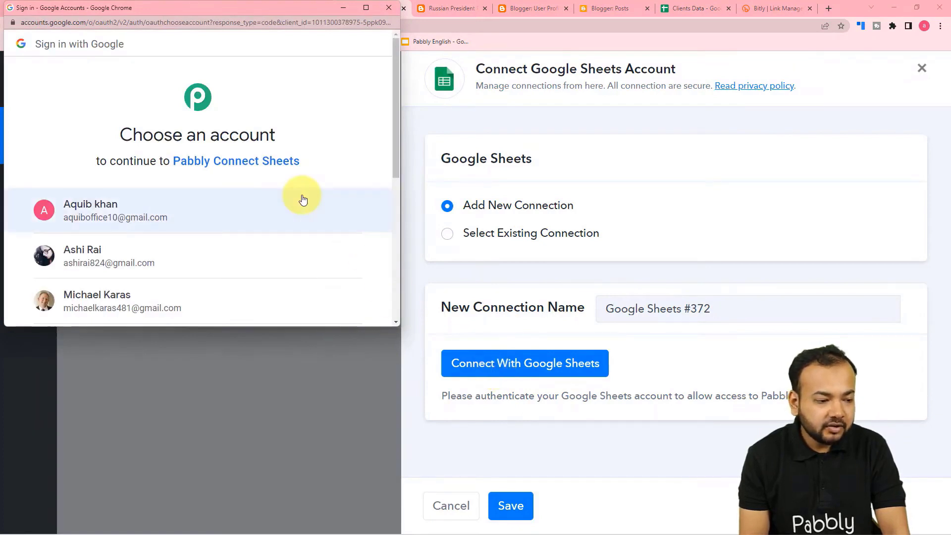
click(107, 255)
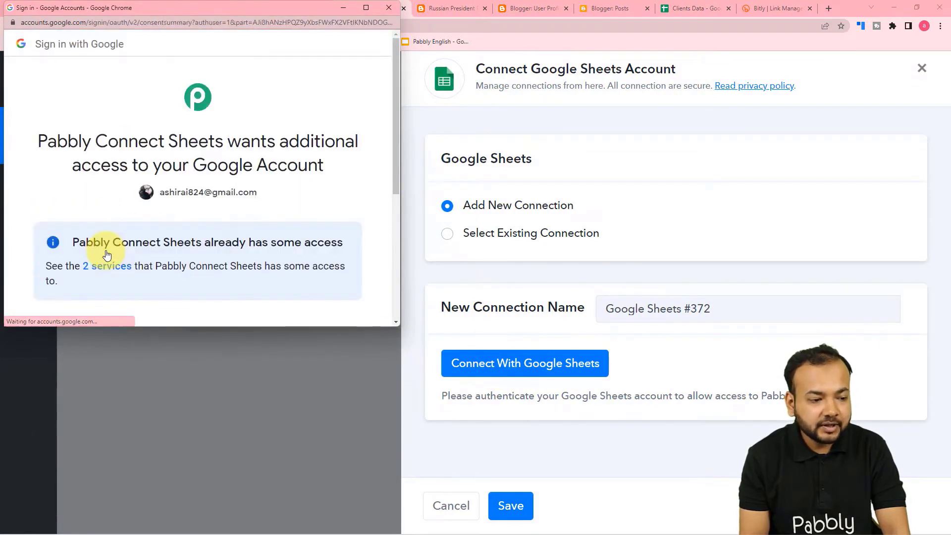
scroll(198, 185, down, 2)
scroll(197, 182, down, 1)
scroll(197, 183, up, 3)
scroll(198, 182, down, 2)
scroll(198, 183, down, 2)
click(248, 233)
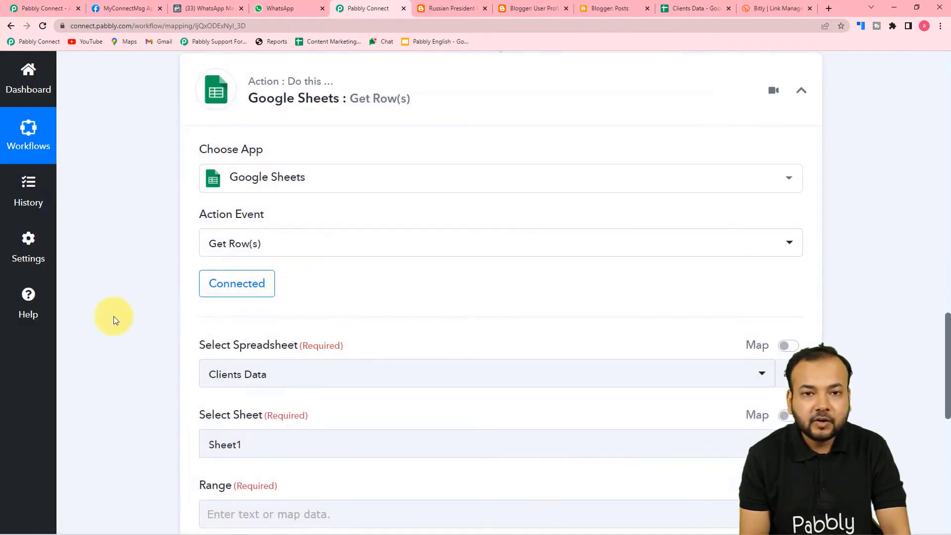
Compare the spreadsheet and sheet chosen in the Get Row(s) action with the Clients Data file's title, sheet names and client rows.
scroll(113, 317, down, 3)
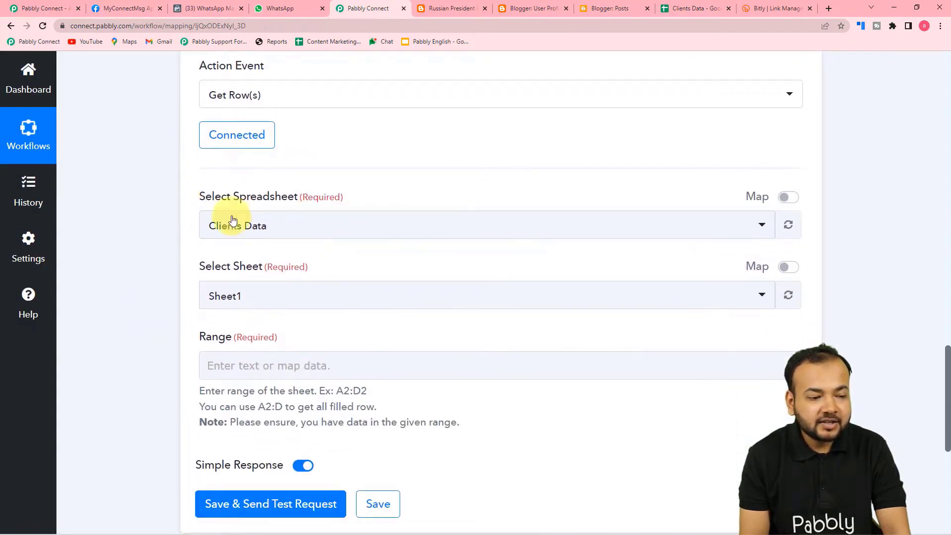
click(680, 10)
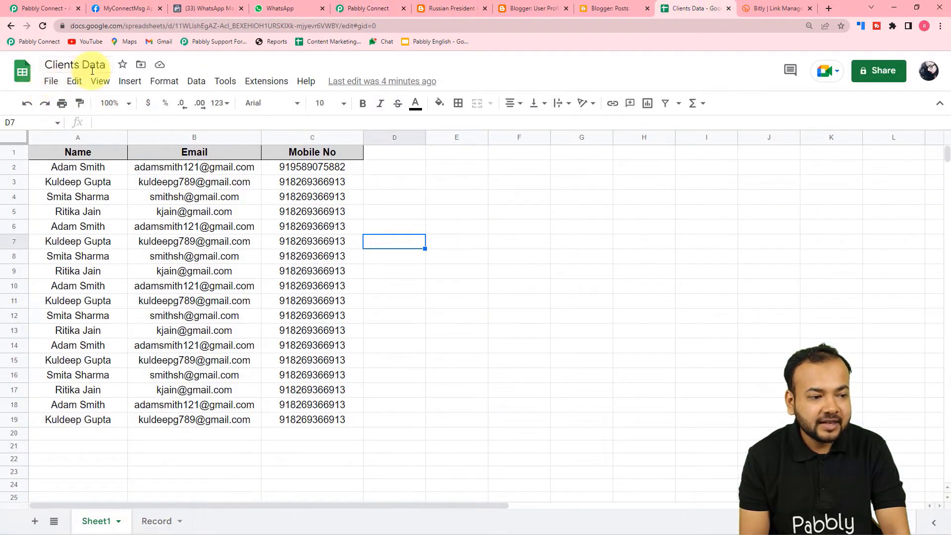
click(355, 10)
scroll(278, 223, down, 2)
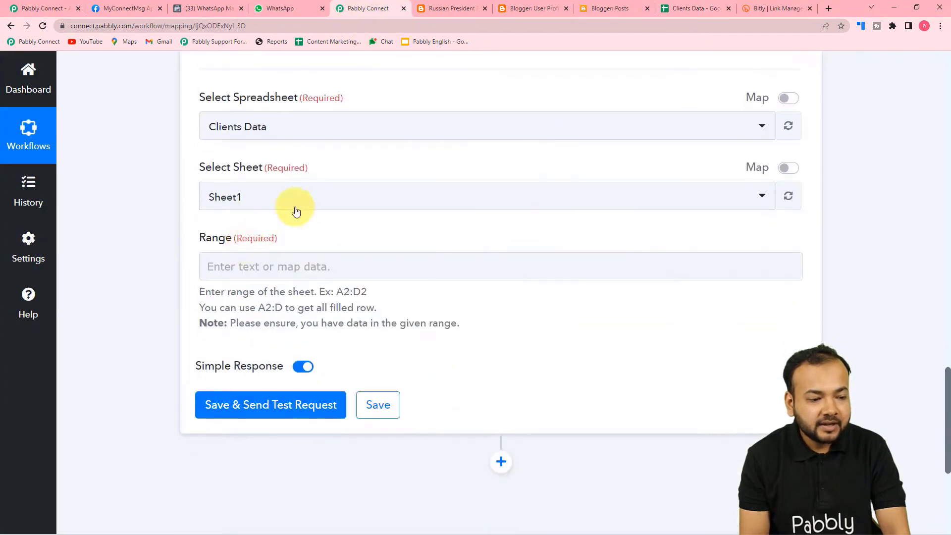
click(679, 13)
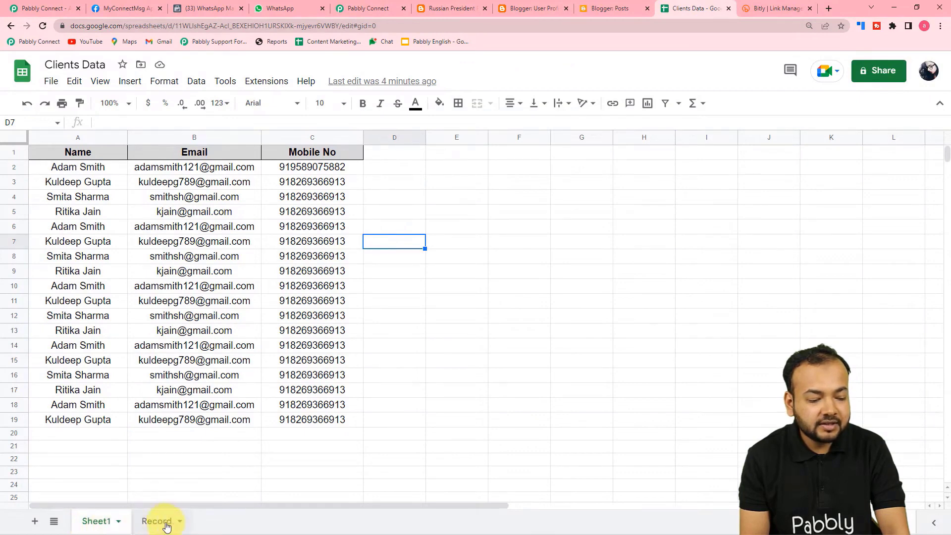
click(283, 8)
click(364, 6)
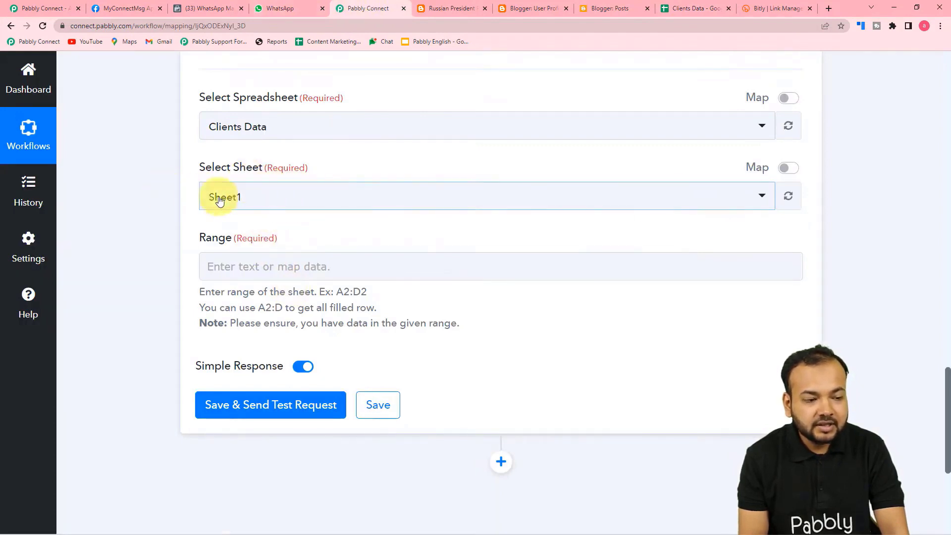
scroll(262, 213, down, 1)
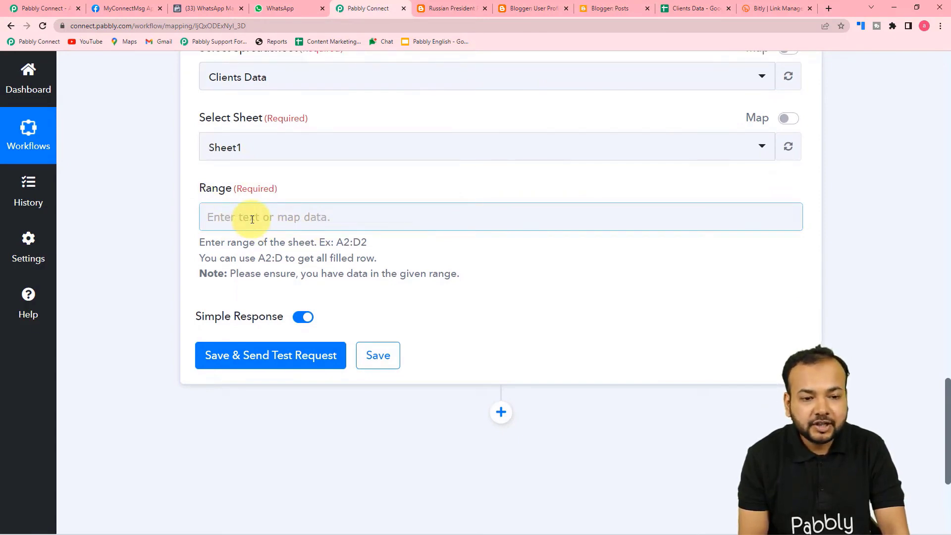
click(691, 7)
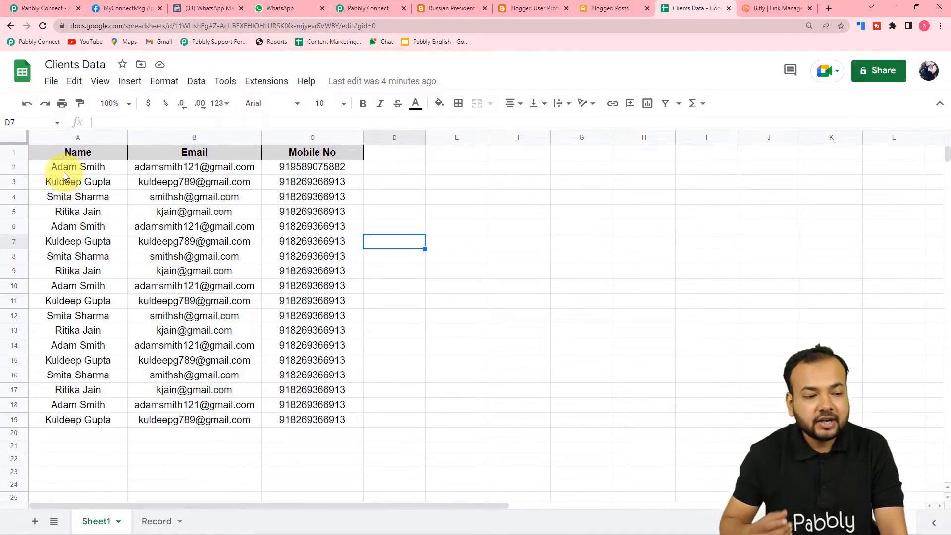
click(357, 9)
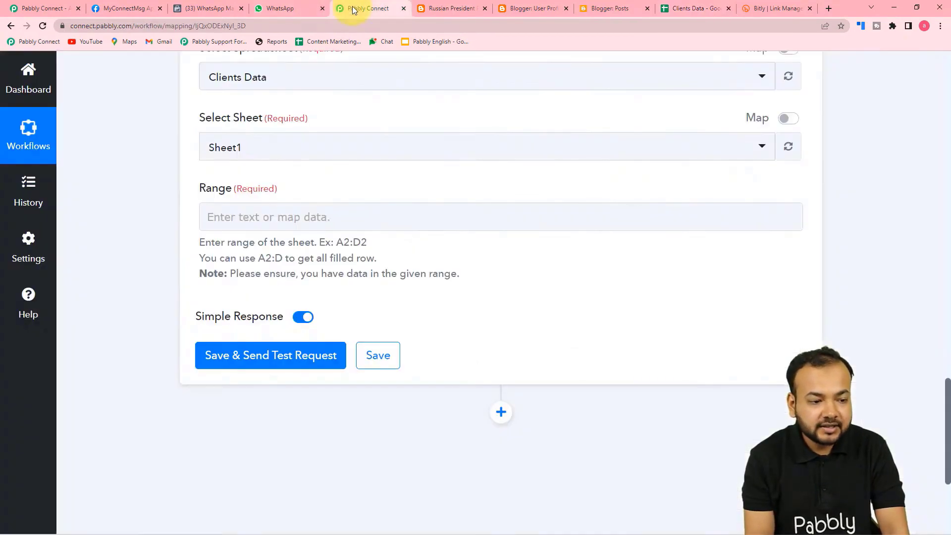
Select all client rows below the header in Sheet1 of the Clients Data spreadsheet, range A2:C19.
click(682, 12)
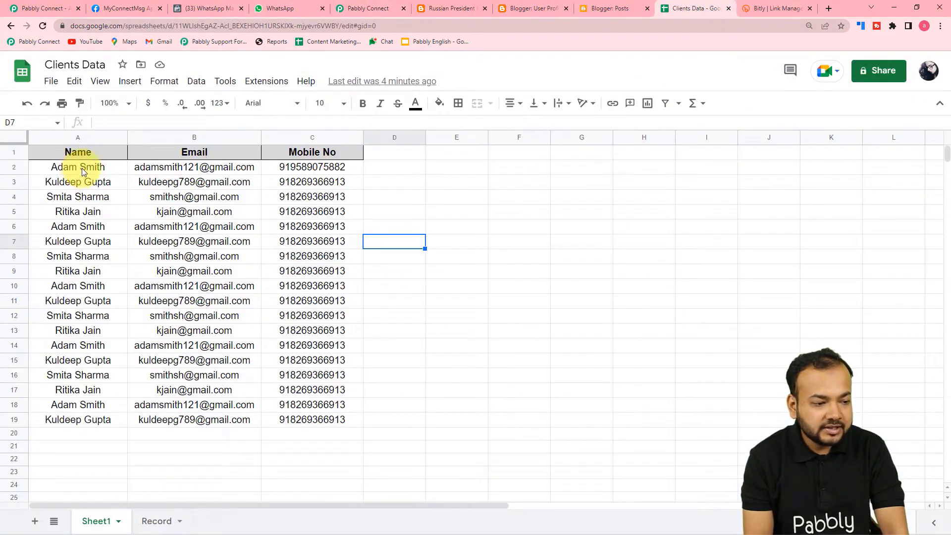
click(64, 165)
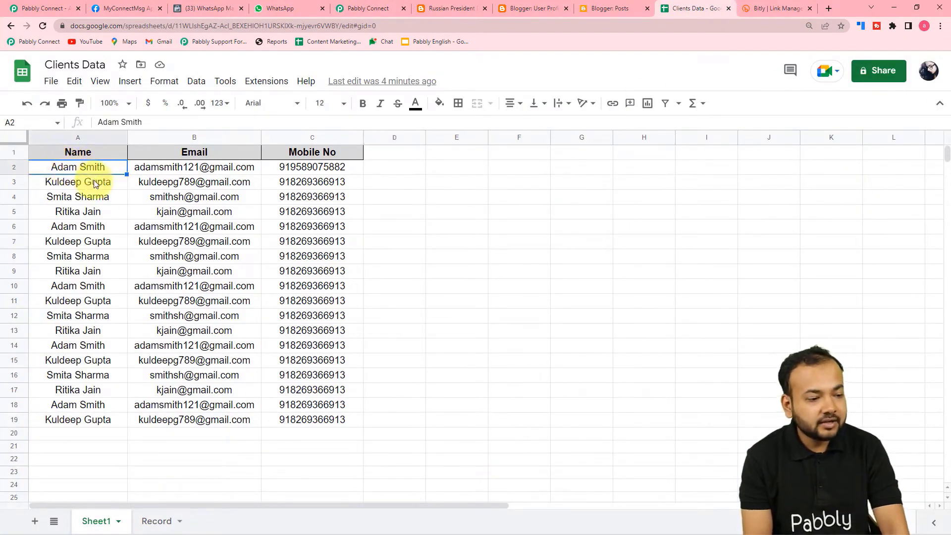
key(shift+Right)
key(shift+Right)
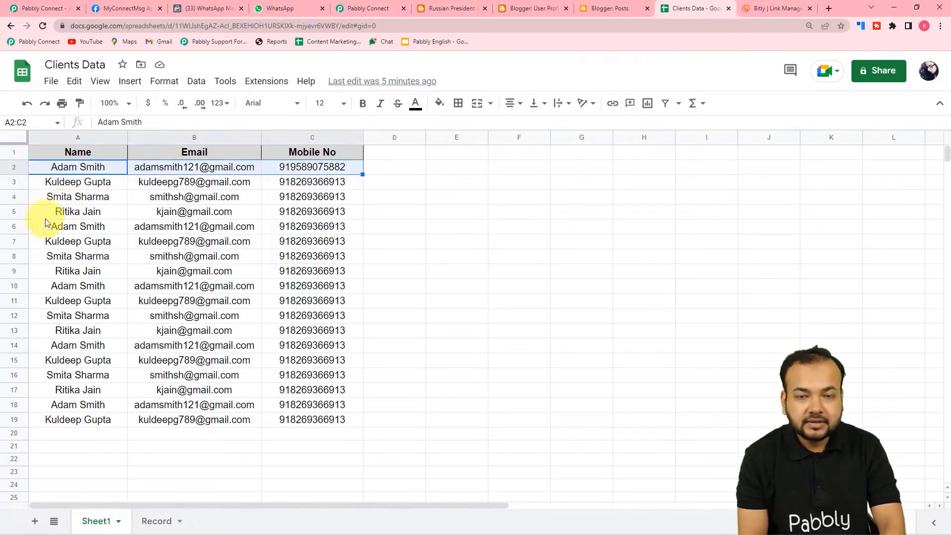
key(shift+Down)
key(shift+Down)
key(shift+Down)
key(shift+Down)
key(shift+Down)
key(shift+Down)
key(shift+Down)
key(shift+Down)
key(shift+Down)
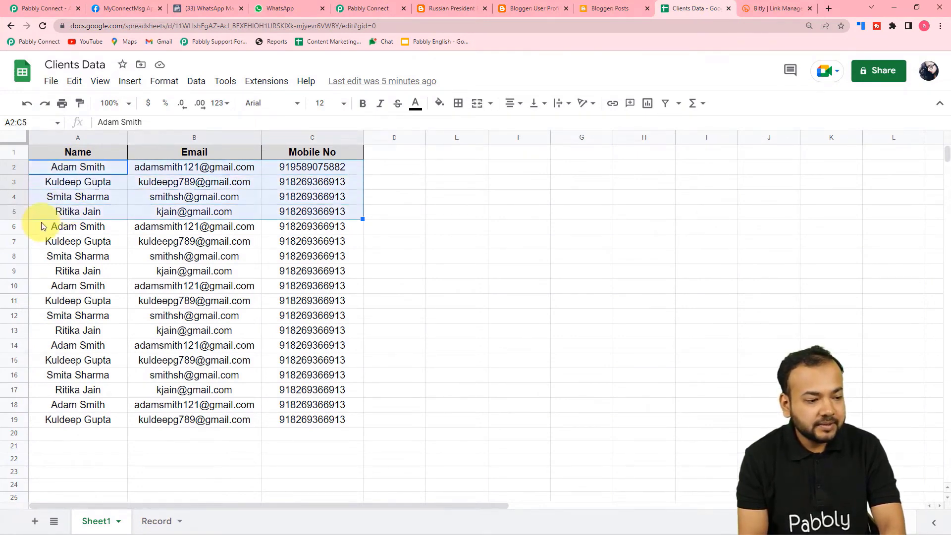
key(shift+Down)
key(shift+Down)
key(shift+Down)
key(shift+Down)
key(shift+Down)
key(shift+Down)
key(shift+Down)
key(shift+Down)
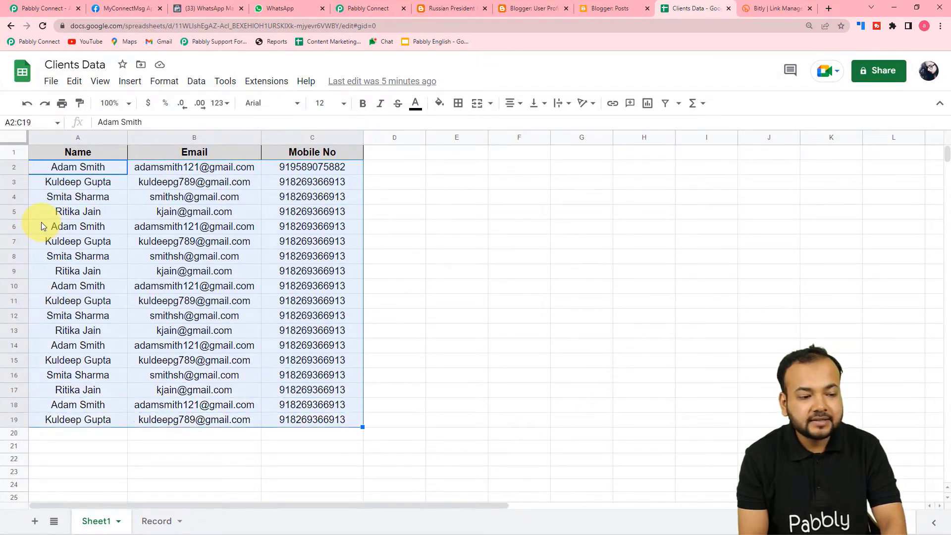
Copy the selected range reference A2:C19 from the spreadsheet and paste it as the Range of the Get Row(s) action.
mouse_move(129, 188)
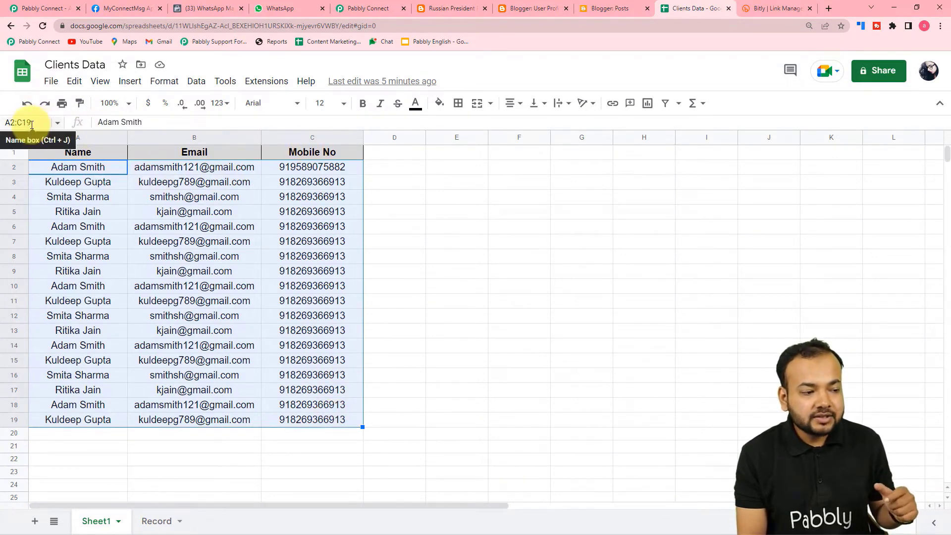
click(7, 123)
right_click(2, 123)
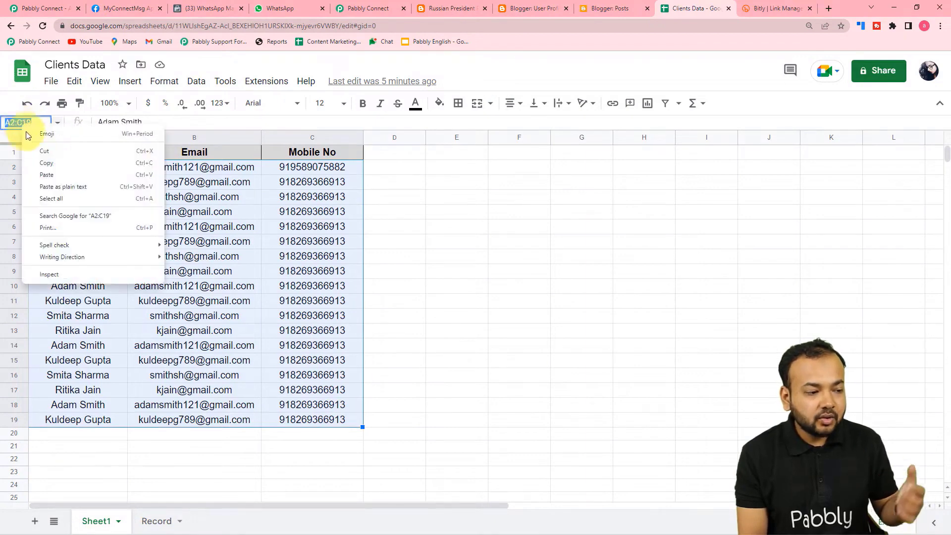
click(31, 158)
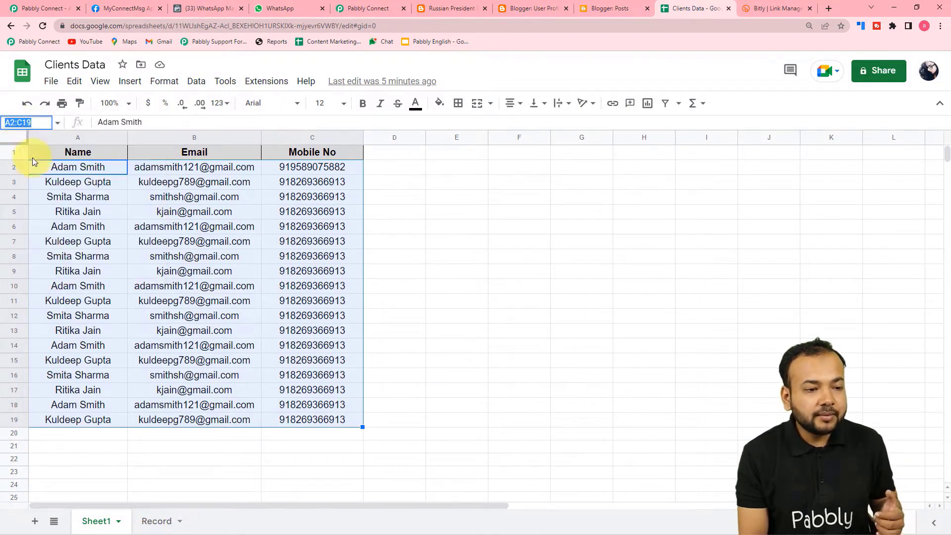
click(356, 9)
click(263, 220)
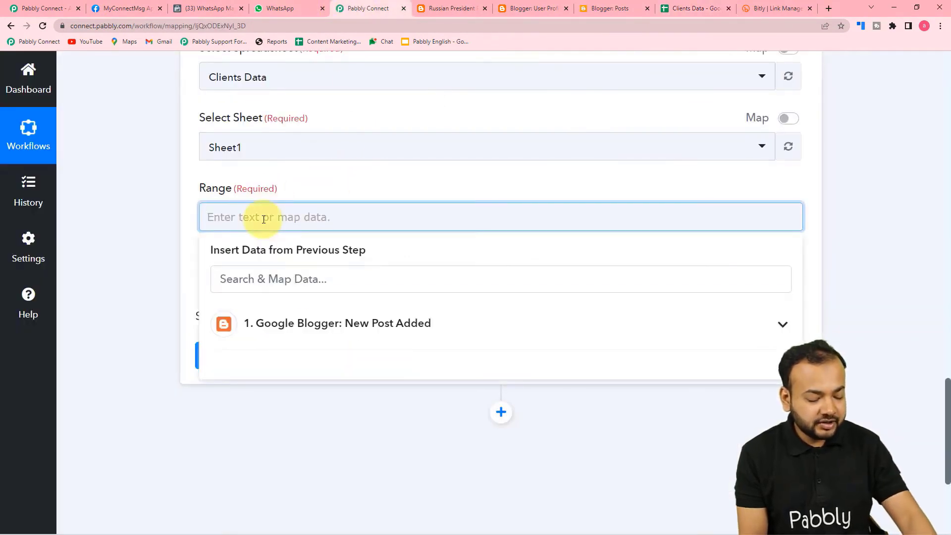
key(ctrl+v)
click(155, 215)
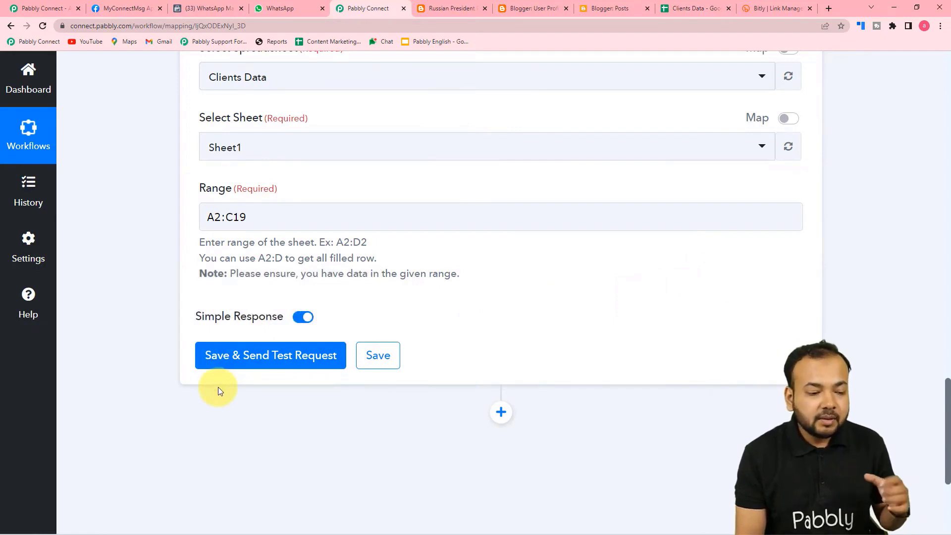
Turn off Simple Response for the Get Row(s) action, then save it and send a test request.
click(301, 317)
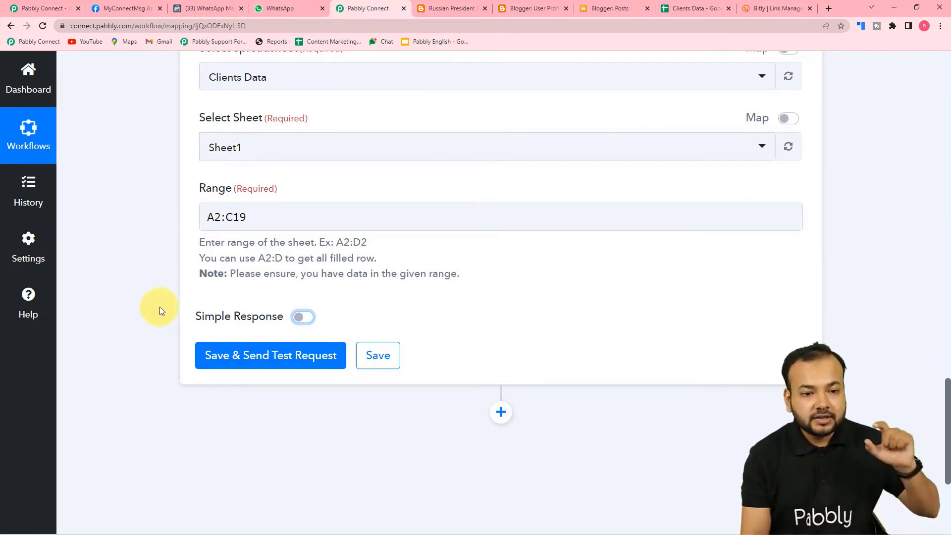
click(669, 9)
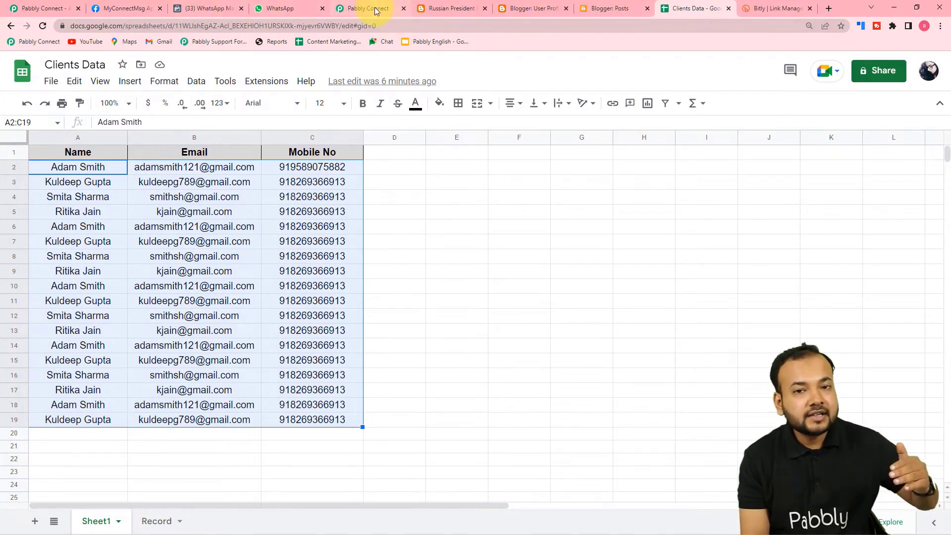
click(355, 5)
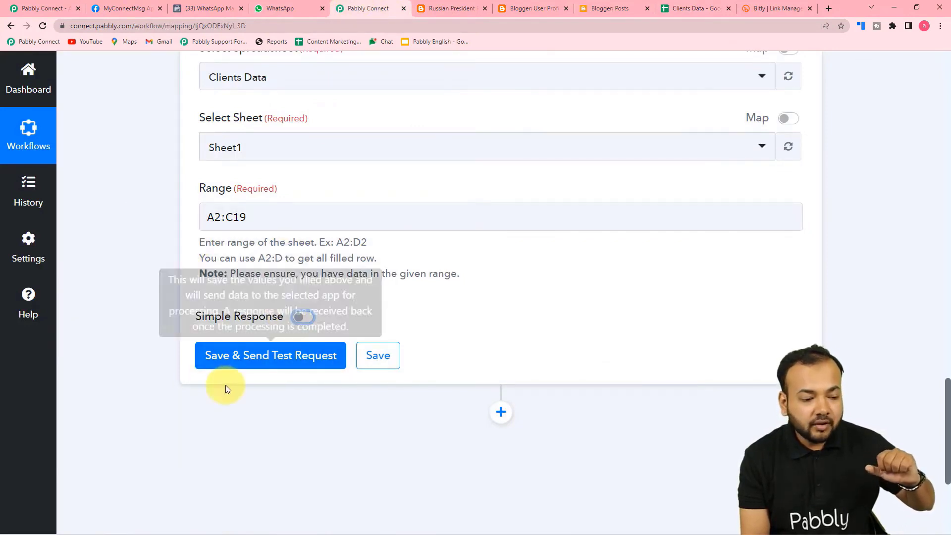
click(230, 356)
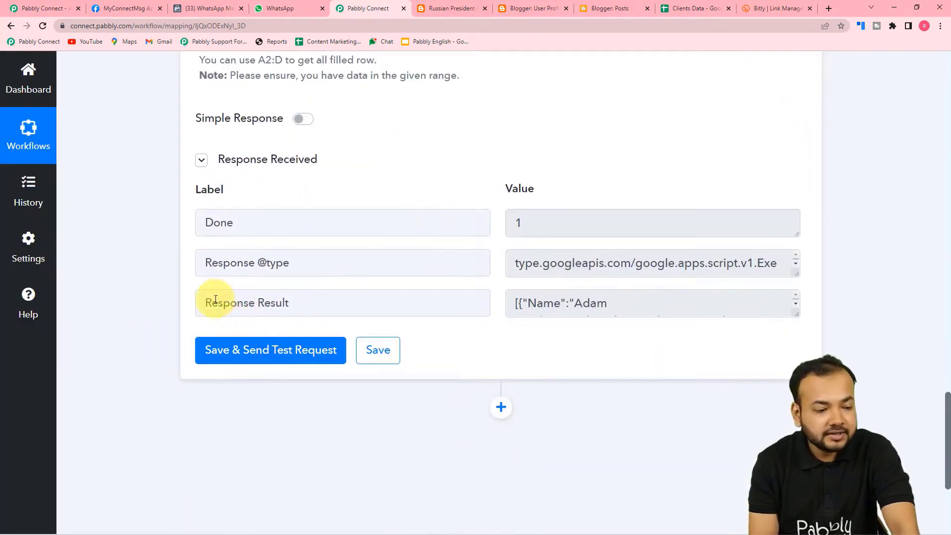
Enlarge the Response Result value of the Get Row(s) action and read through the returned client records.
drag(793, 313, 788, 533)
scroll(602, 405, down, 2)
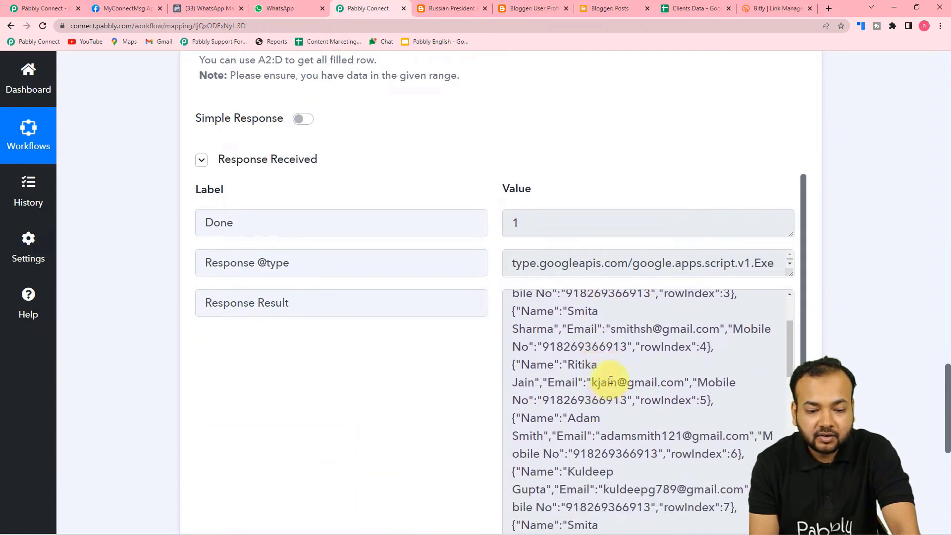
scroll(599, 392, down, 2)
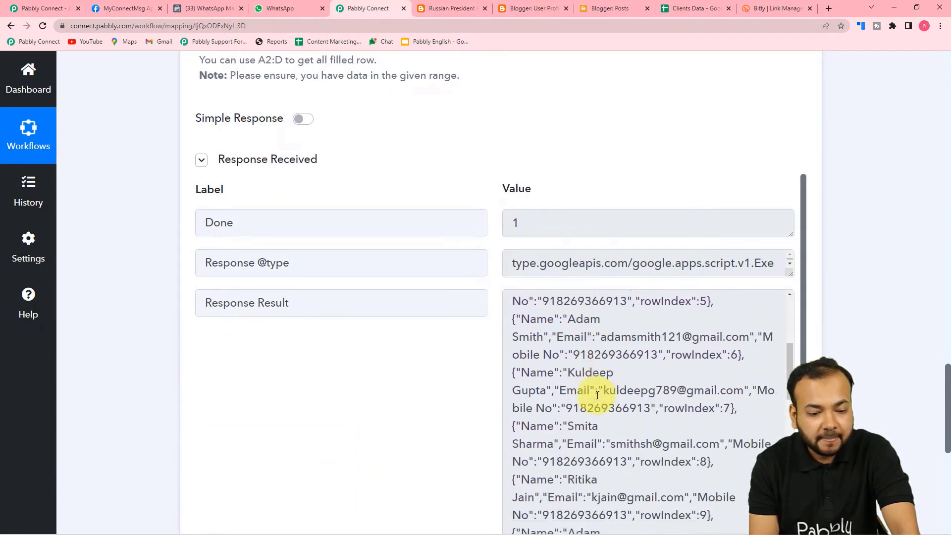
scroll(152, 354, down, 3)
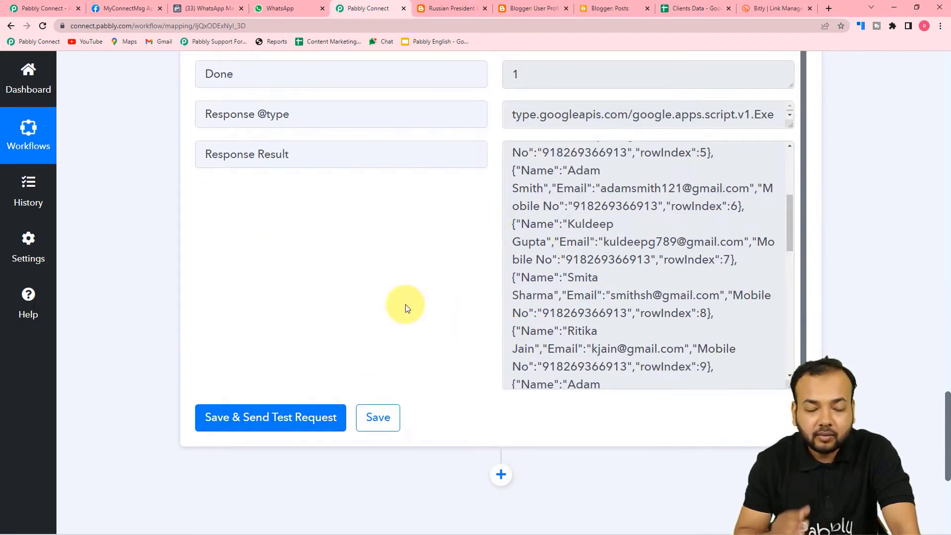
Add a third workflow step after Get Row(s) using the Iterator app.
scroll(471, 502, down, 2)
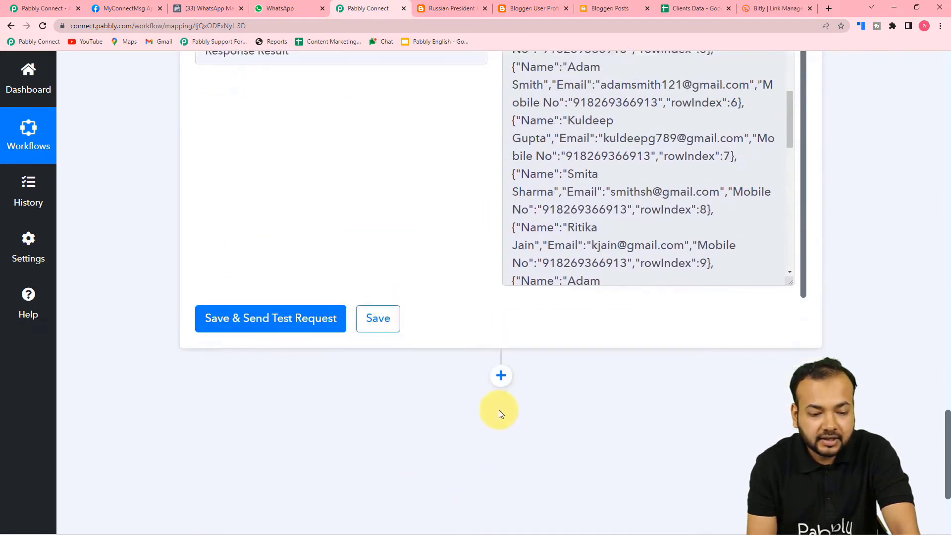
click(499, 377)
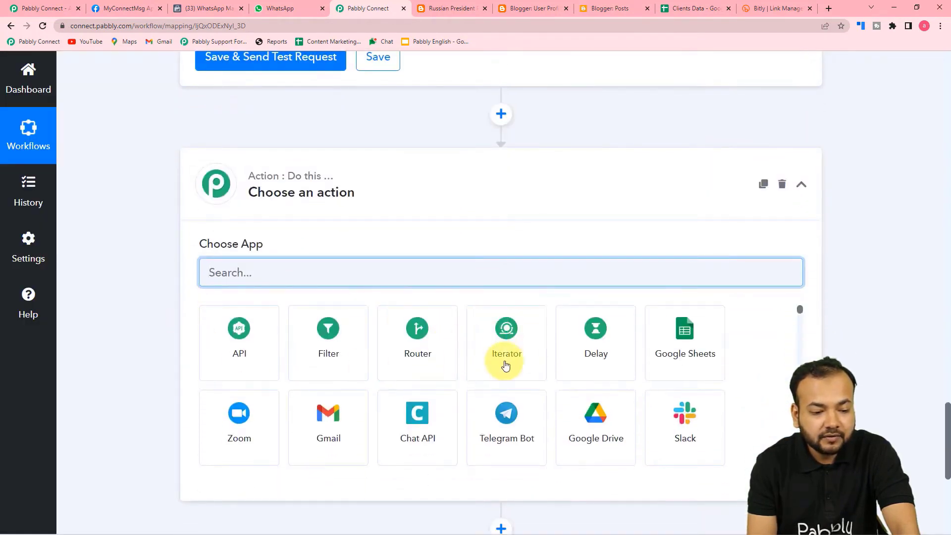
click(527, 364)
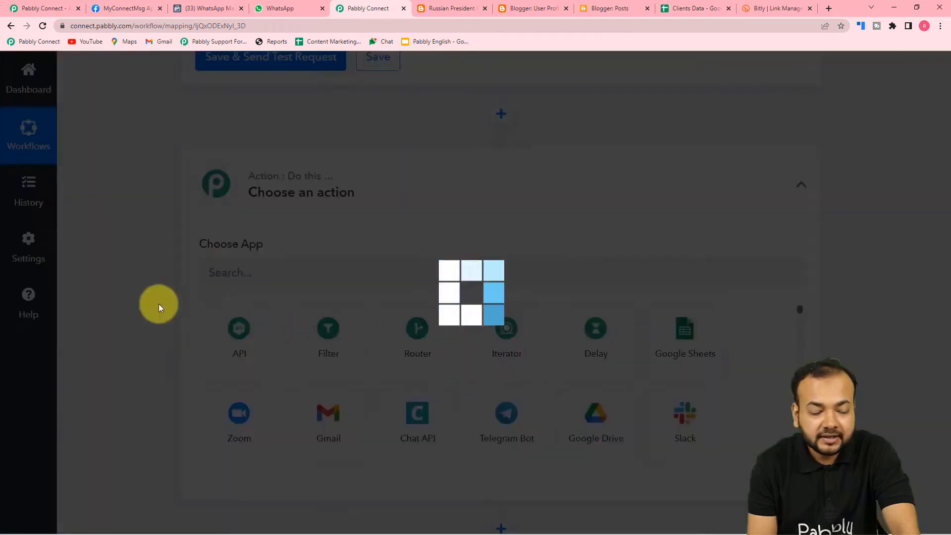
Set the Iterator's array to 2. Response Result [], save and send a test request, and review the returned client fields.
scroll(136, 305, down, 2)
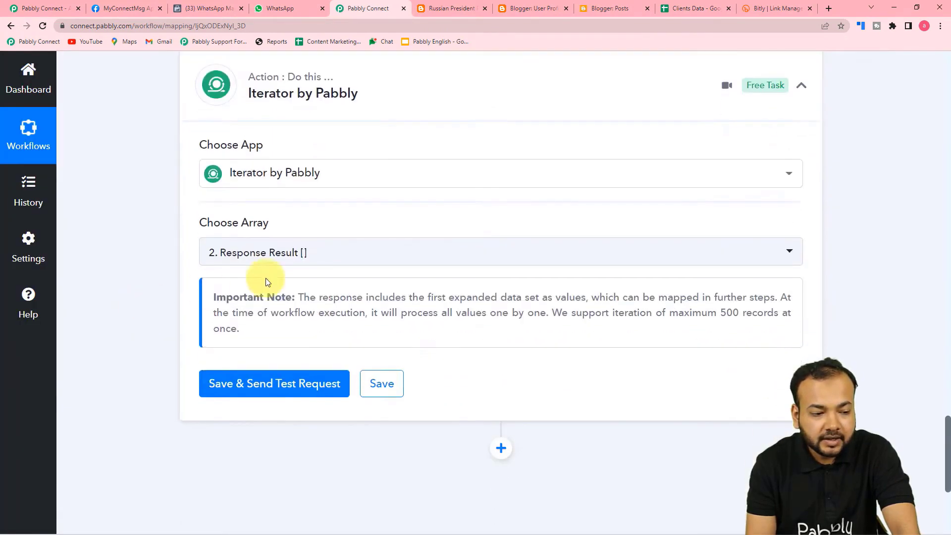
scroll(385, 306, up, 12)
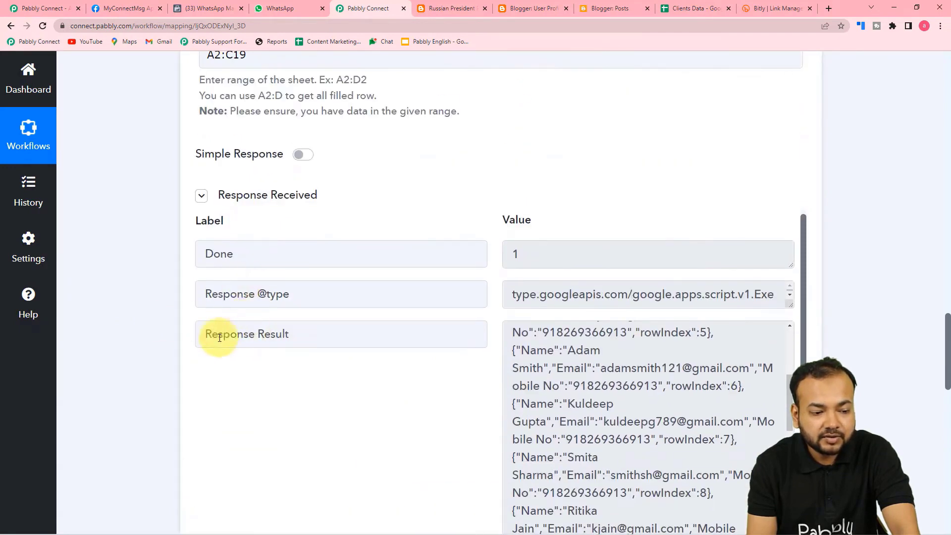
scroll(168, 355, down, 14)
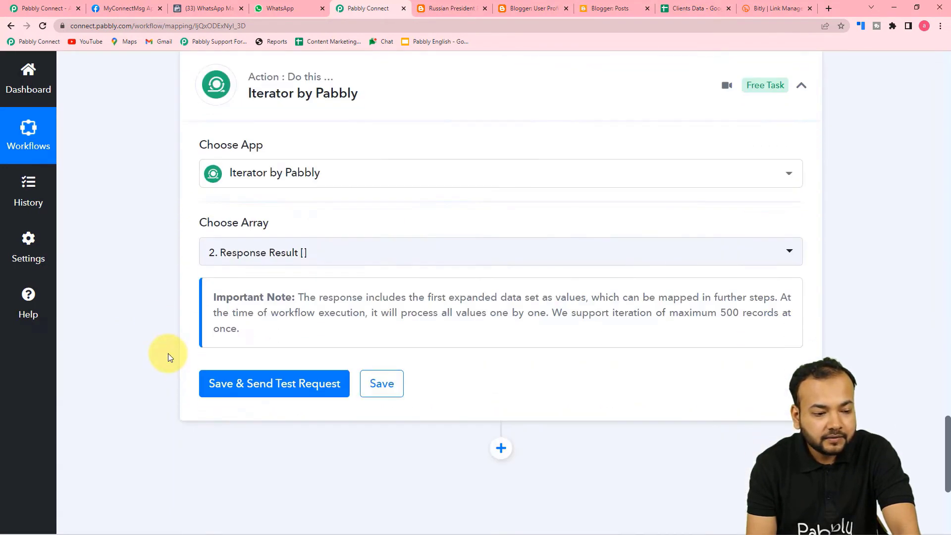
click(305, 255)
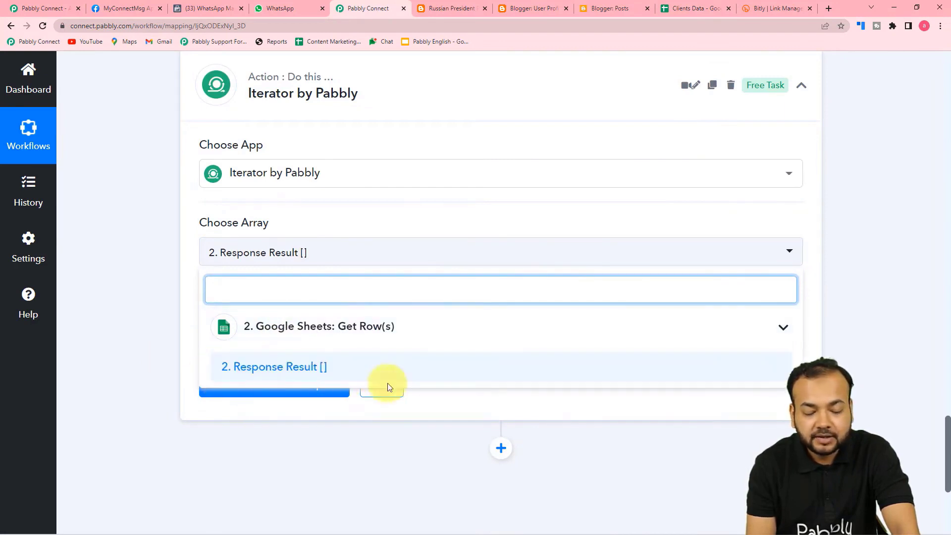
click(323, 373)
click(220, 384)
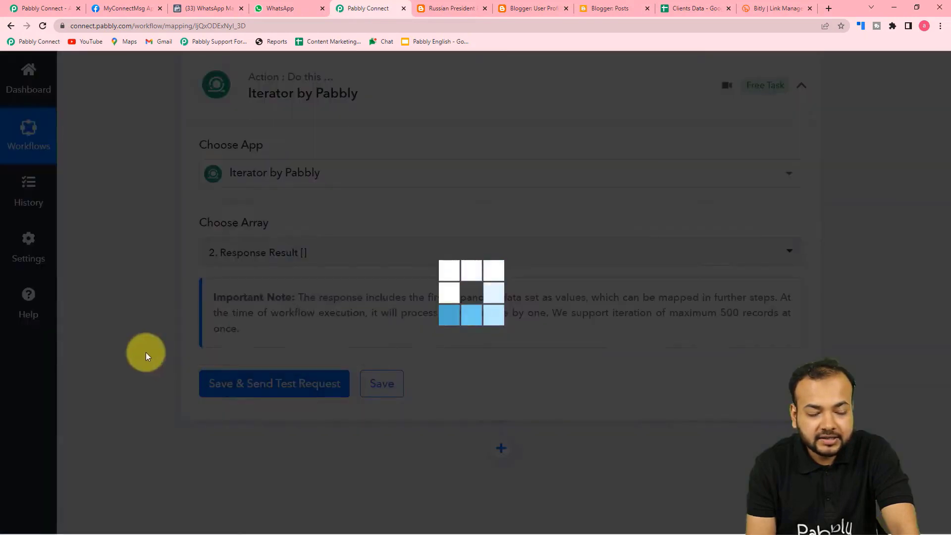
scroll(145, 352, down, 2)
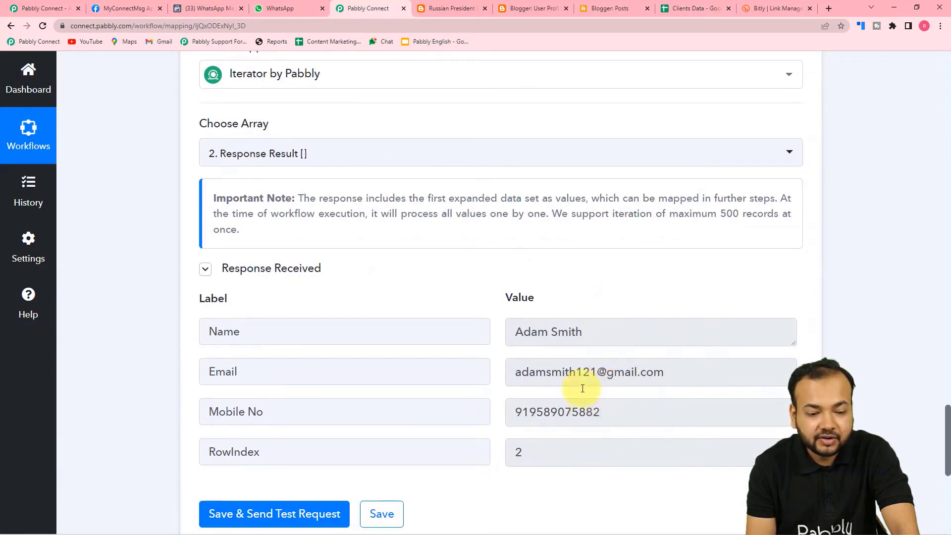
scroll(555, 460, up, 2)
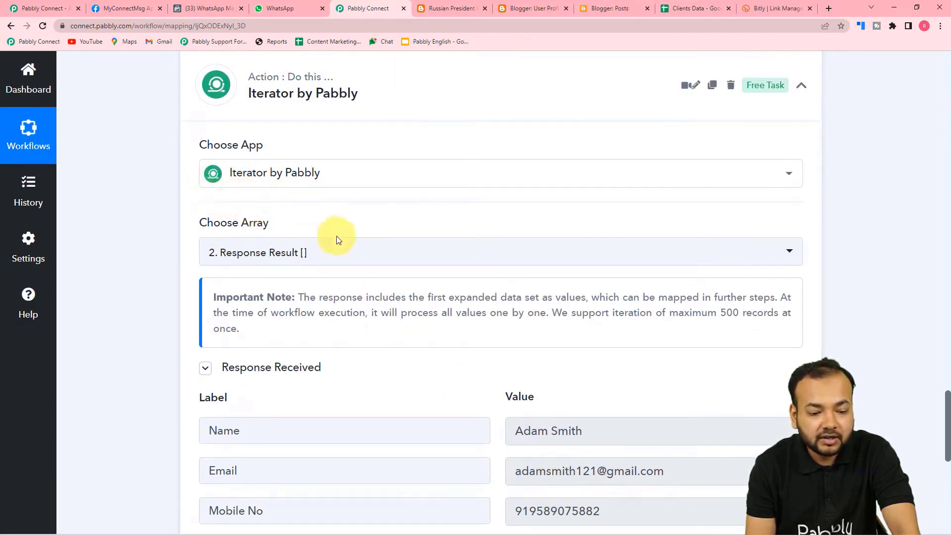
Review the Iterator's returned fields, the Get Row(s) response and the post Url in the Blogger trigger's response.
scroll(532, 367, down, 4)
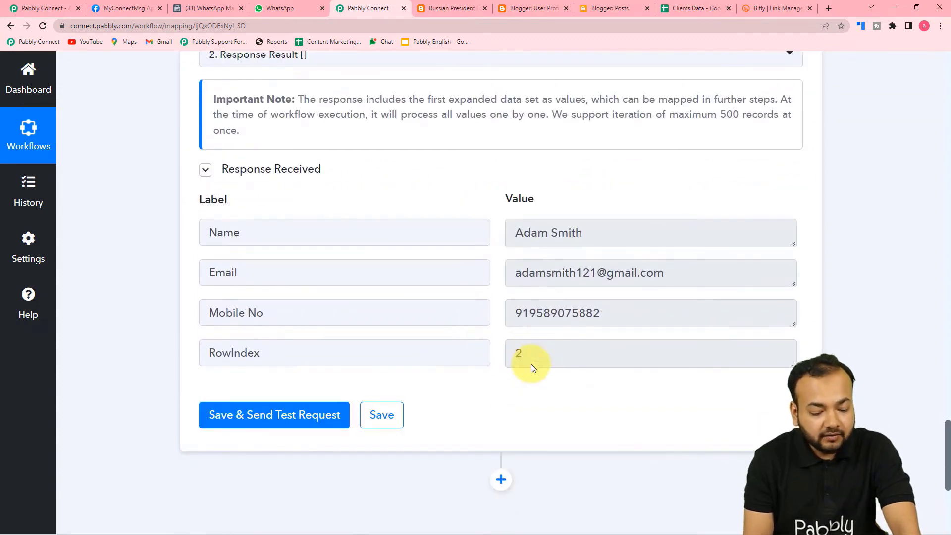
scroll(532, 366, down, 2)
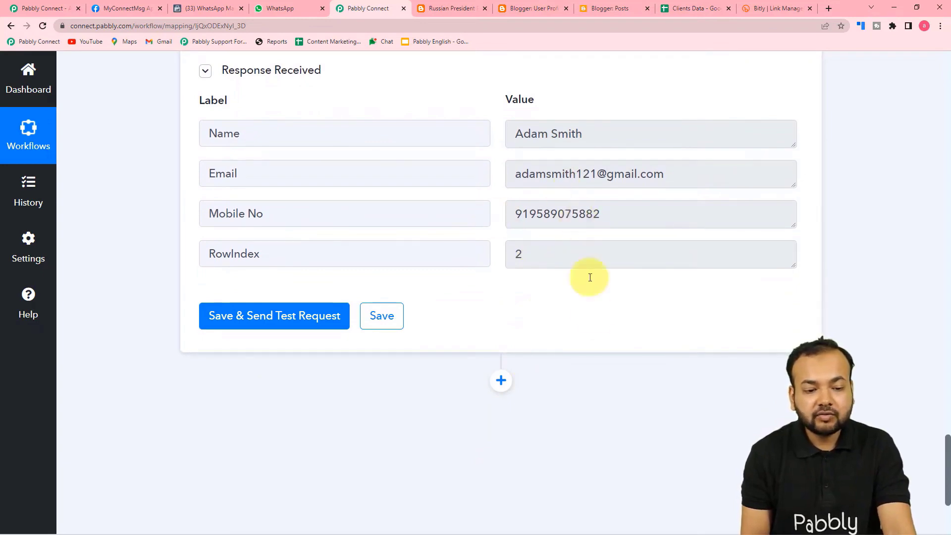
scroll(597, 319, down, 2)
scroll(597, 323, up, 4)
scroll(597, 322, up, 3)
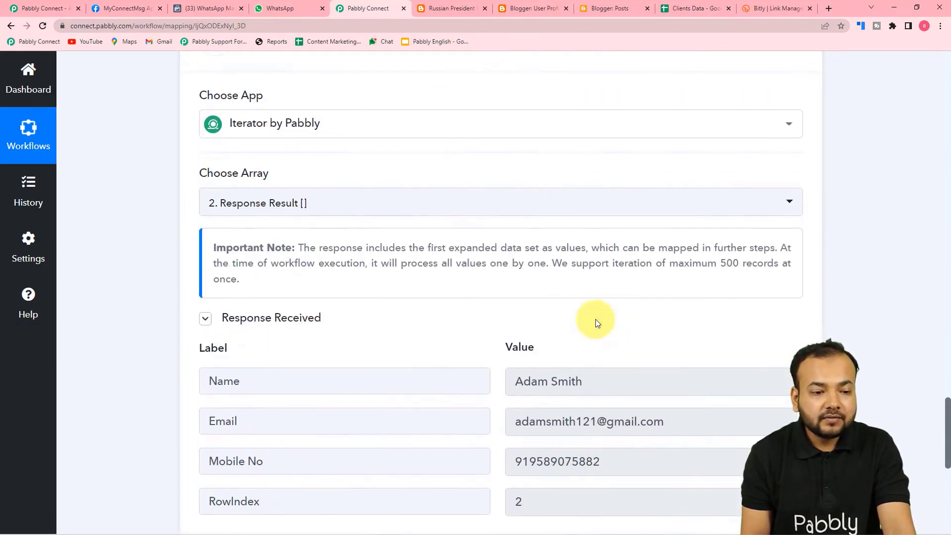
scroll(595, 386, up, 8)
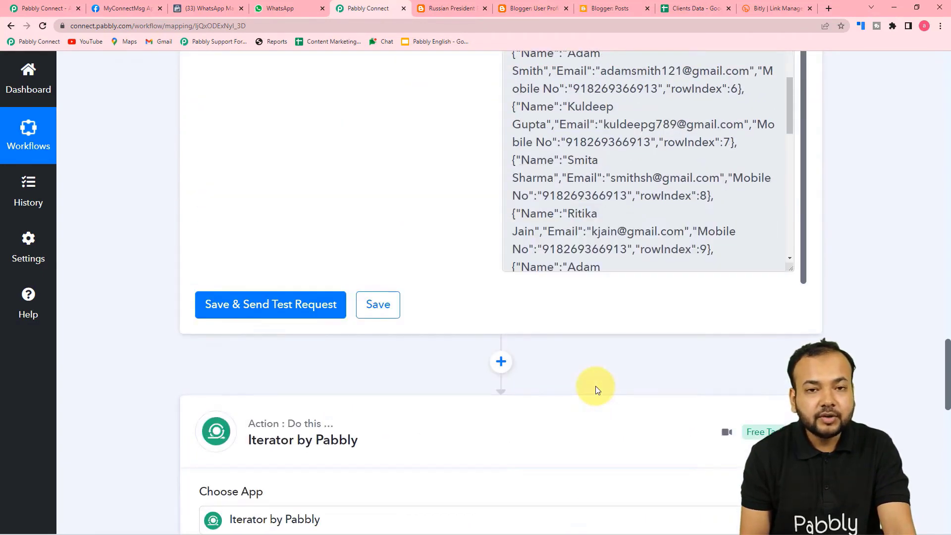
scroll(588, 397, up, 3)
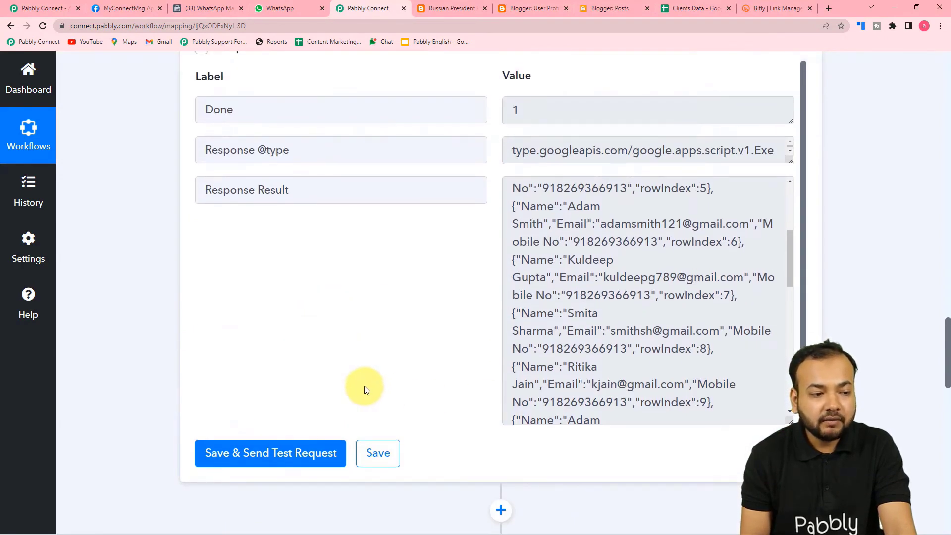
scroll(141, 315, up, 8)
scroll(142, 315, up, 13)
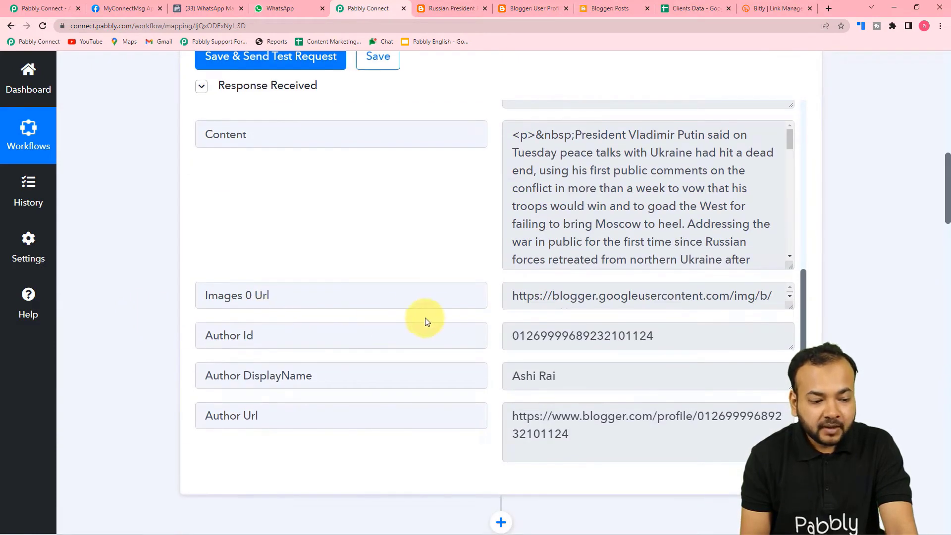
scroll(346, 320, up, 4)
scroll(590, 265, up, 3)
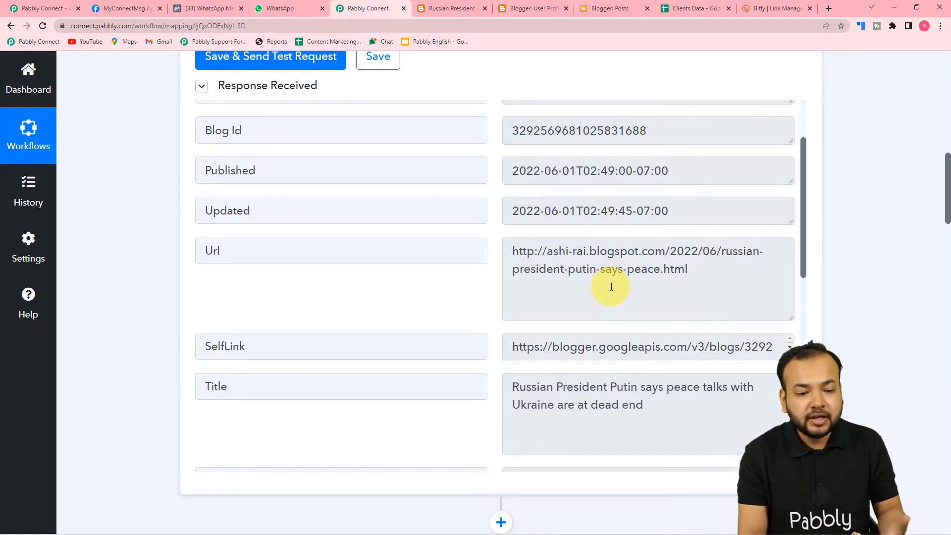
Add a fourth workflow step after the Iterator using the Bitly app with the Shorten Link action event.
scroll(128, 294, down, 9)
scroll(129, 294, down, 20)
scroll(129, 296, down, 3)
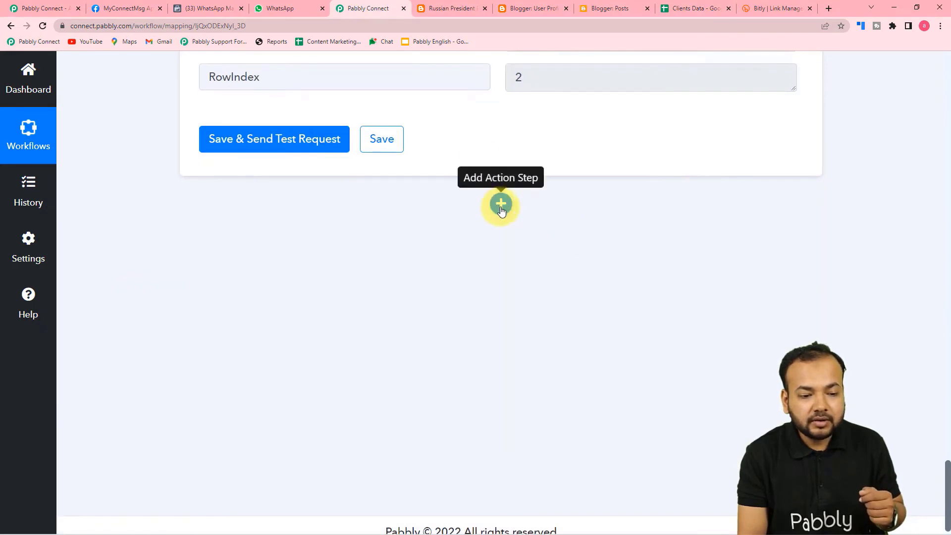
click(501, 208)
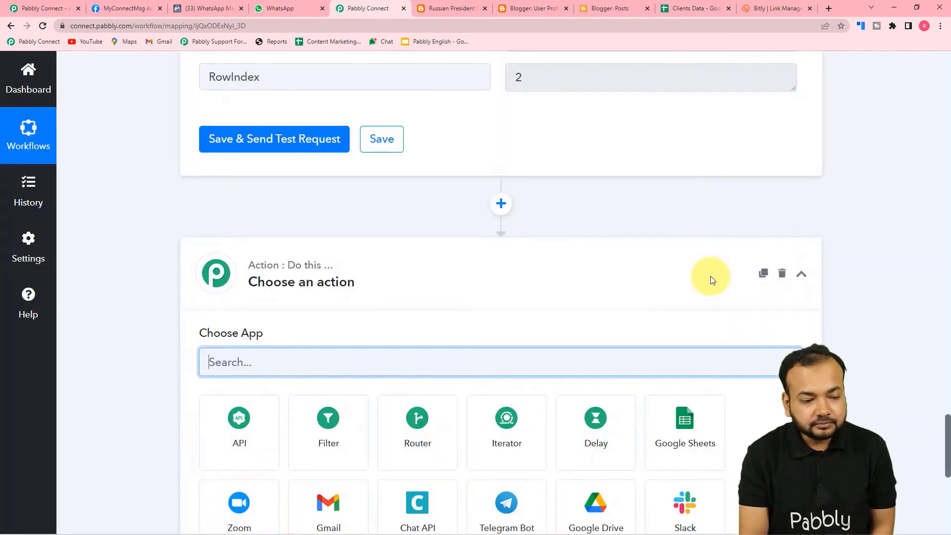
text(bity)
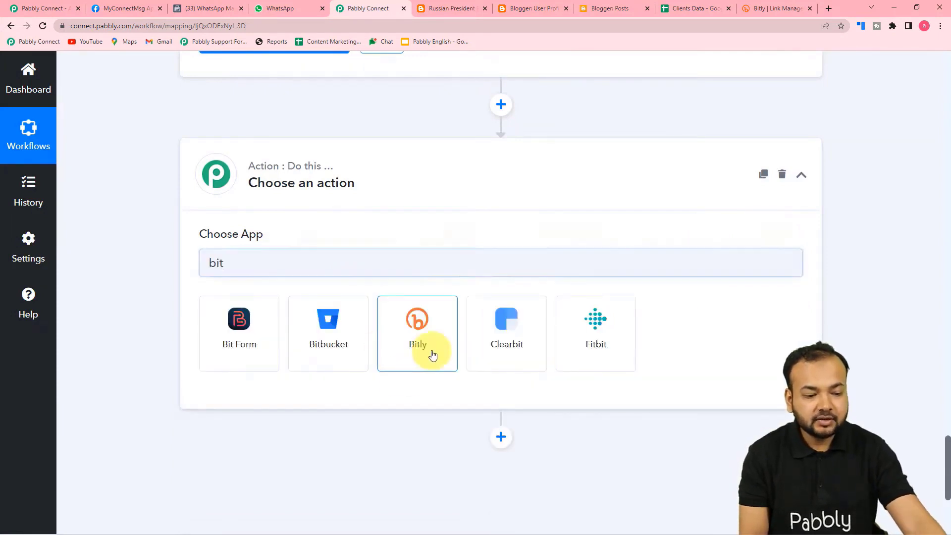
click(431, 354)
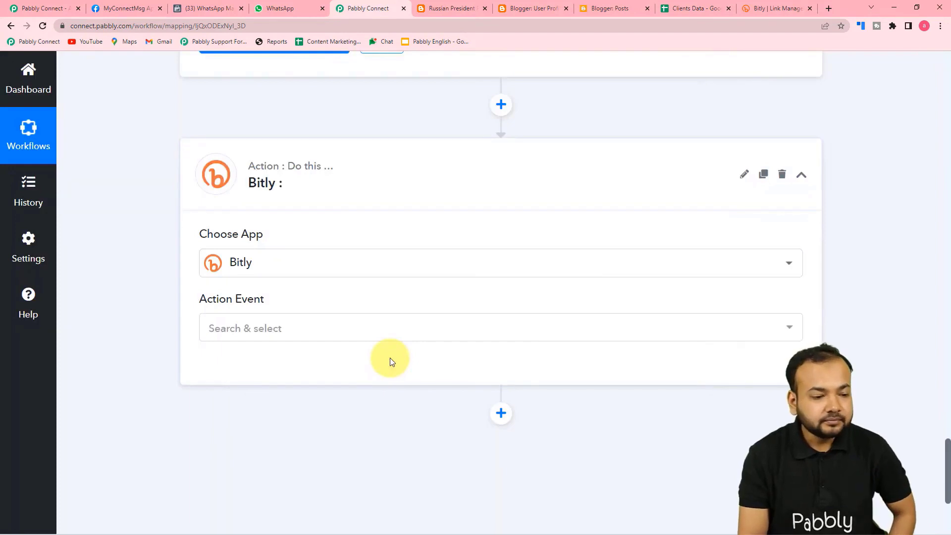
click(254, 338)
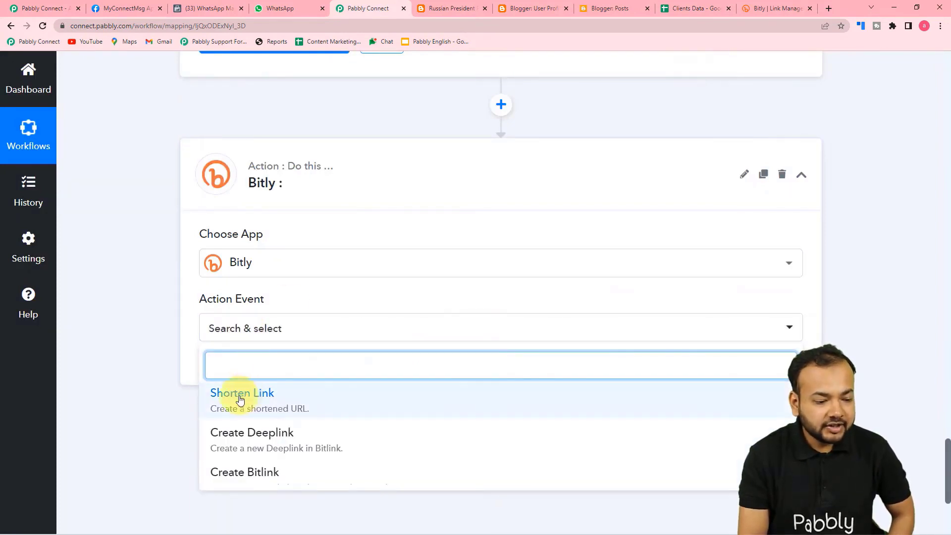
click(258, 402)
Connect the Bitly action through a new connection named Bitly #13 and allow Pabbly to access the Bitly account.
click(230, 369)
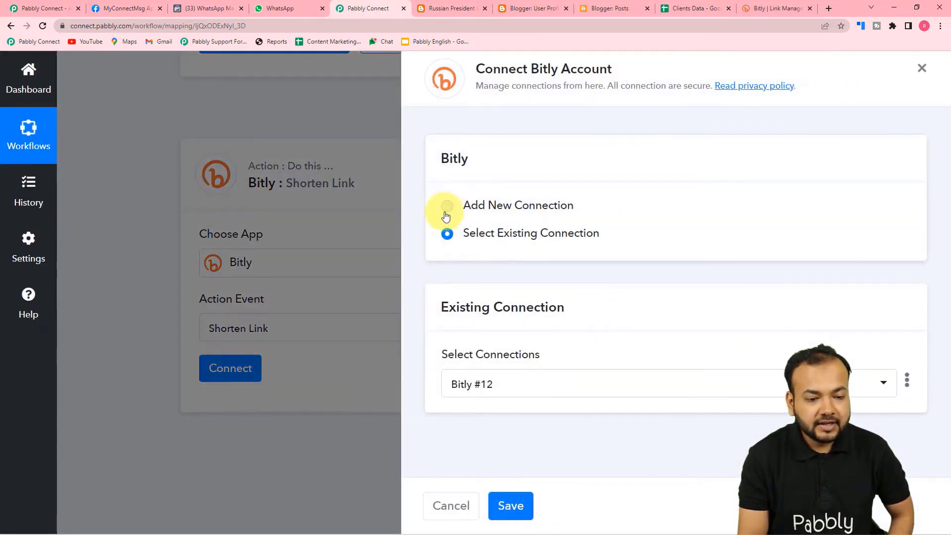
click(446, 213)
click(494, 369)
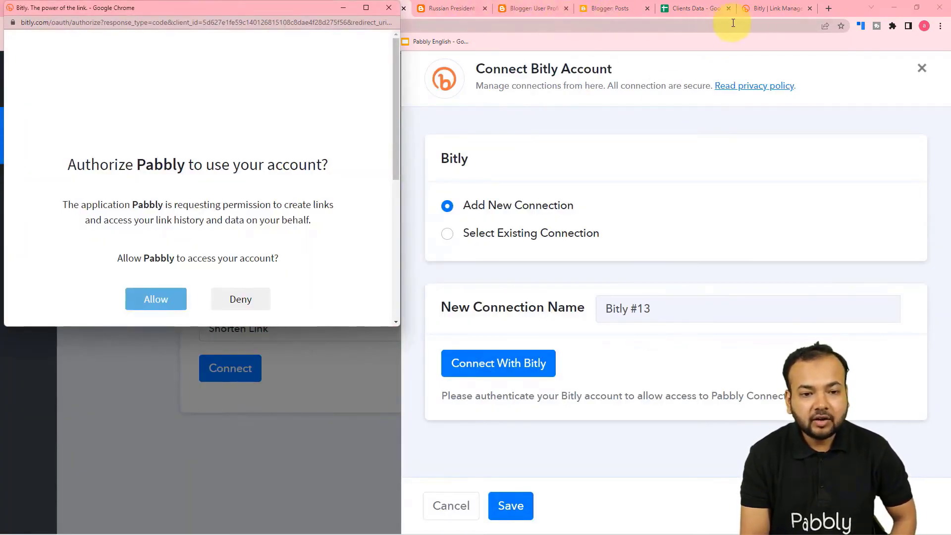
click(752, 13)
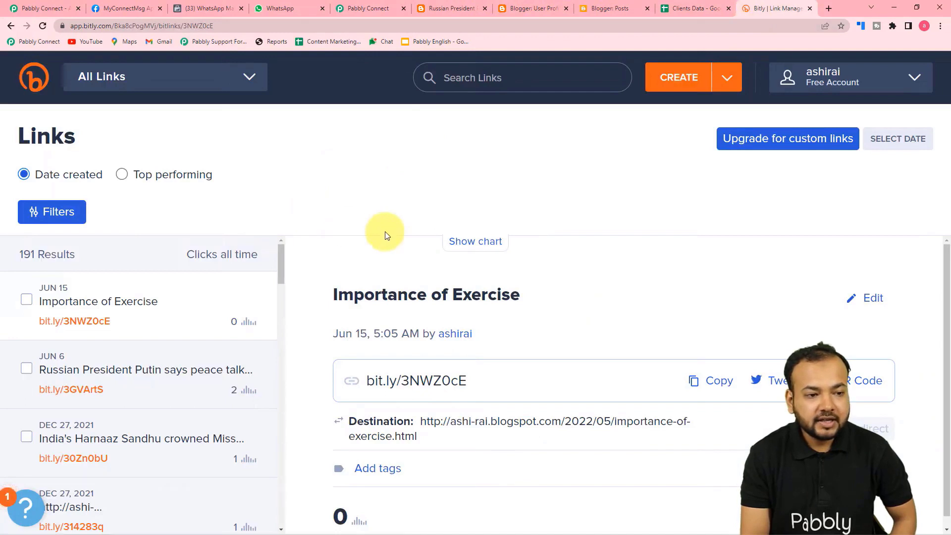
click(362, 8)
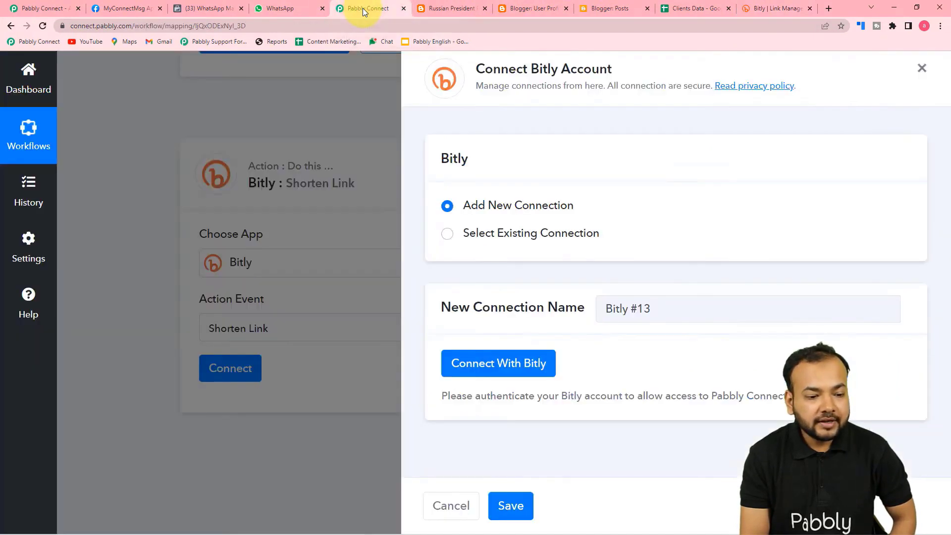
click(463, 364)
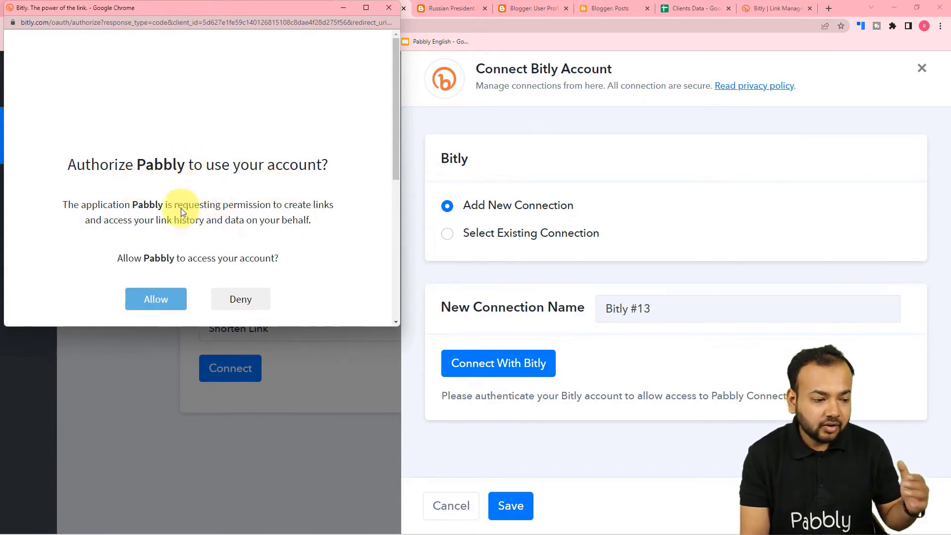
click(155, 301)
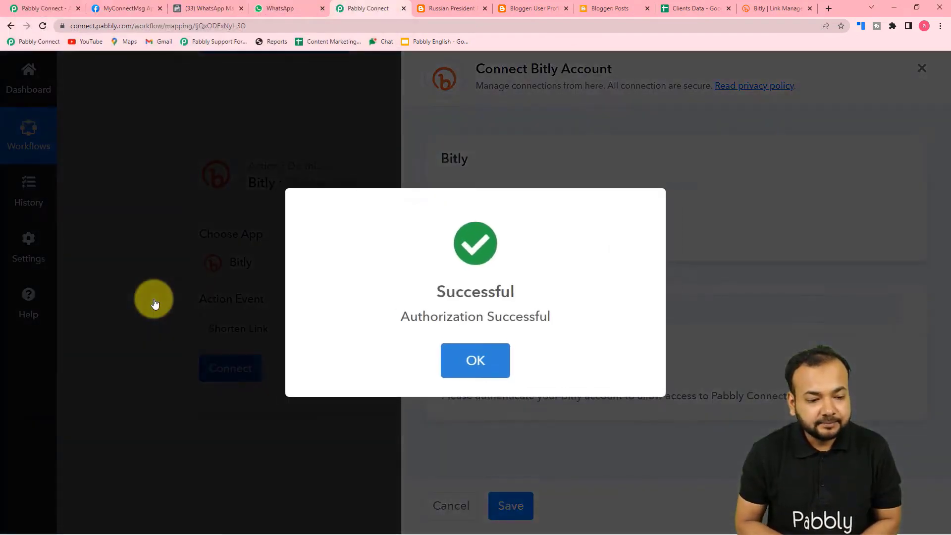
Select the Bitly account's group as the required Group for the Shorten Link action.
scroll(155, 303, down, 5)
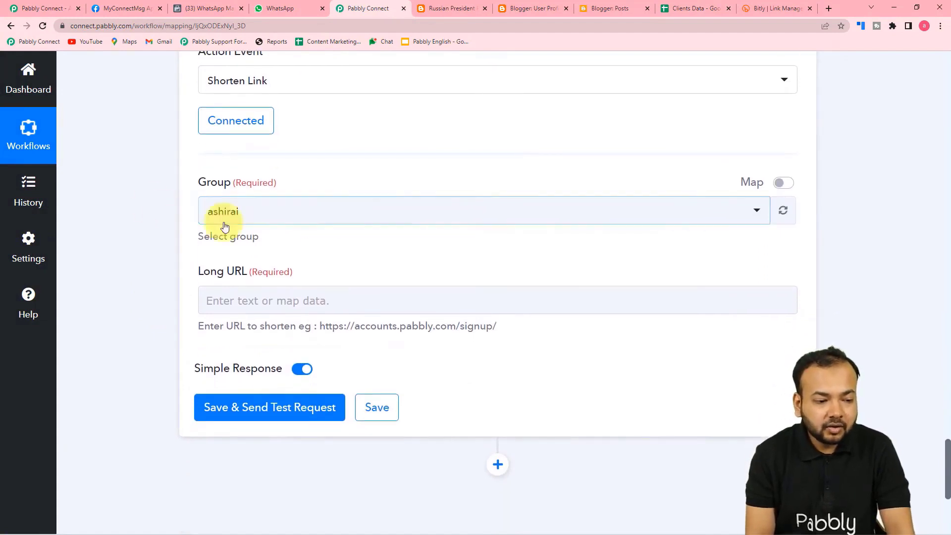
click(306, 215)
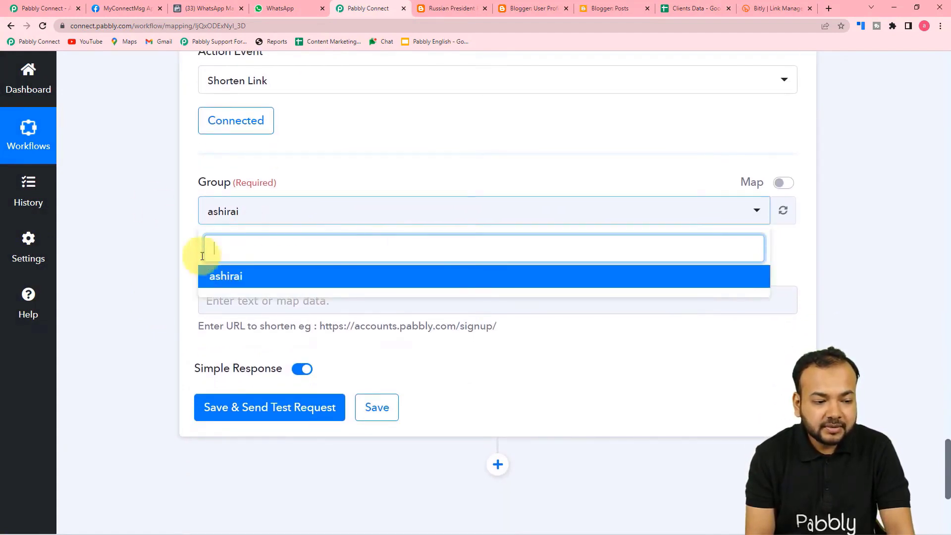
click(244, 281)
Map the Long URL to the Url from 1. Google Blogger: New Post Added, then save and send a test request.
scroll(146, 230, down, 2)
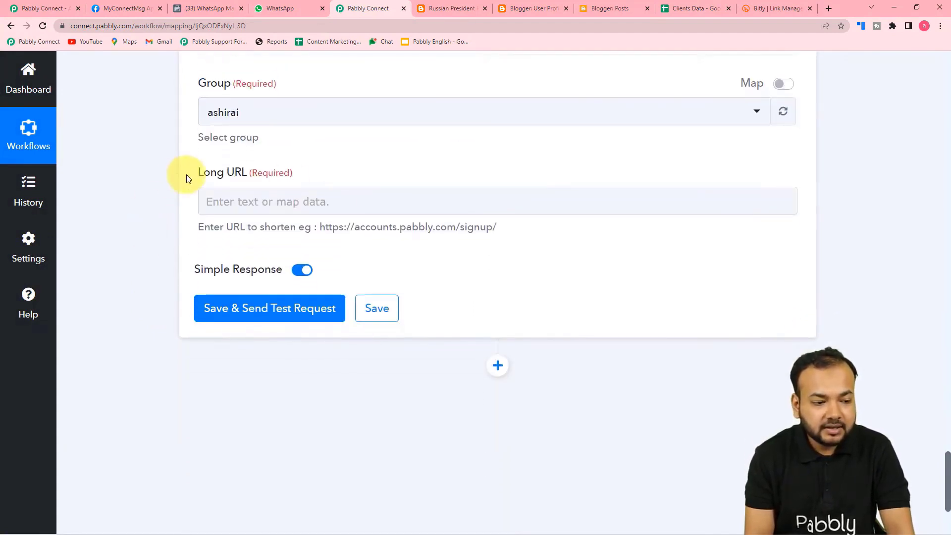
click(221, 198)
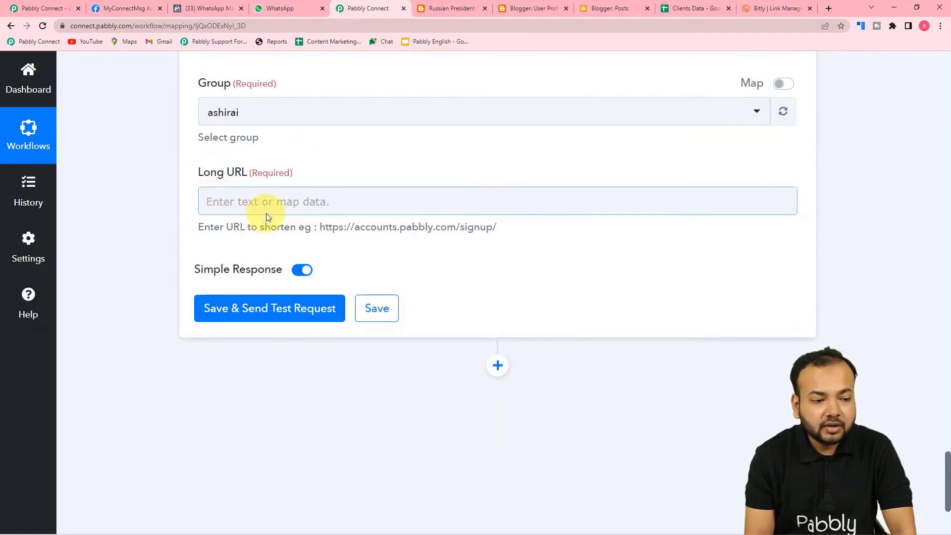
click(285, 206)
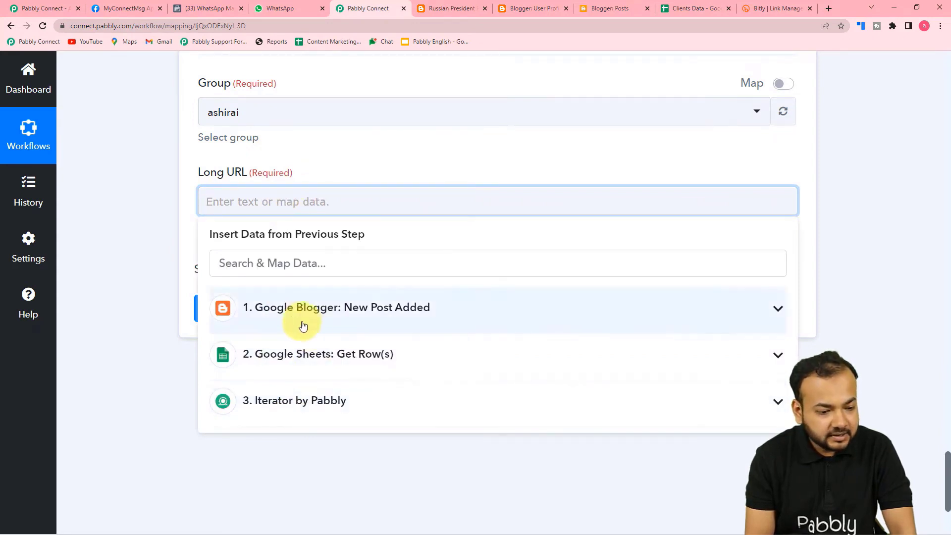
click(291, 321)
scroll(277, 386, down, 2)
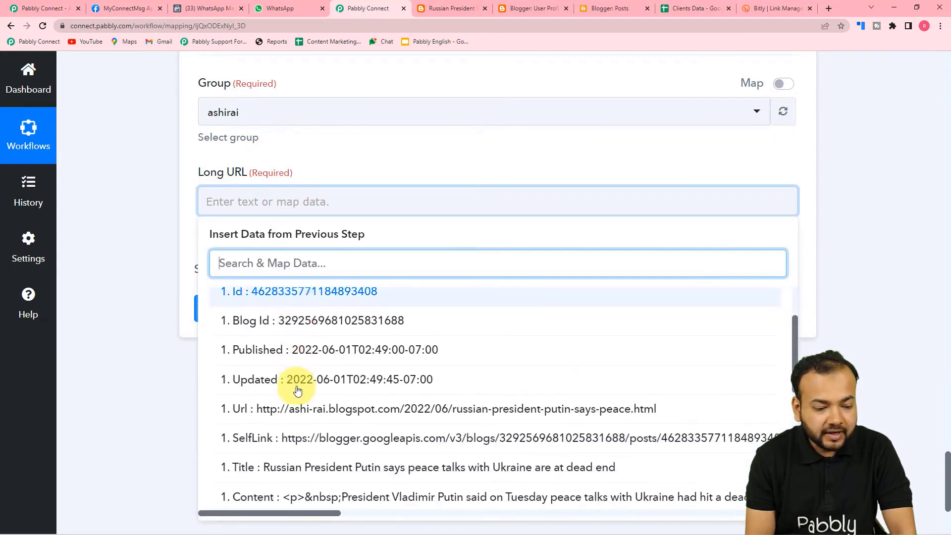
click(301, 397)
click(120, 246)
click(241, 320)
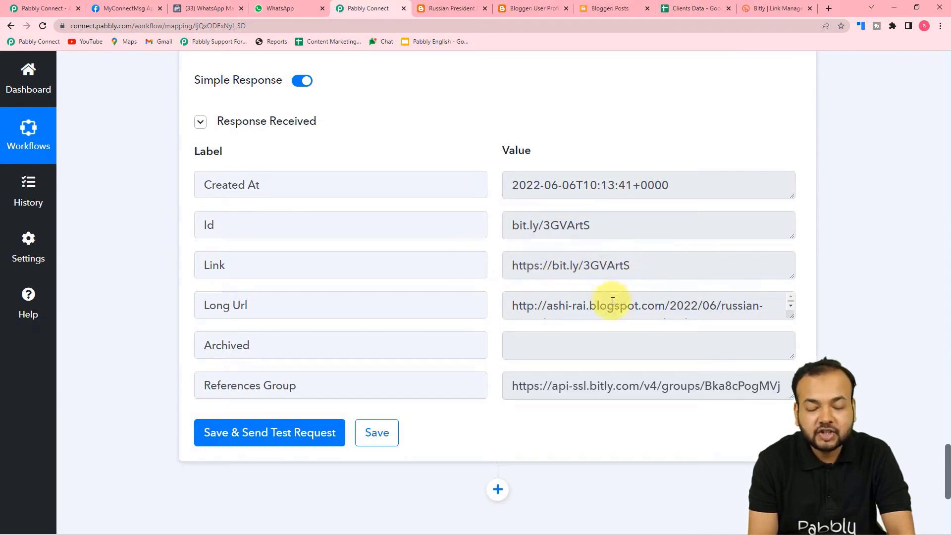
Add a fifth workflow step after Bitly using the WhatsApp Cloud API app.
scroll(152, 292, down, 5)
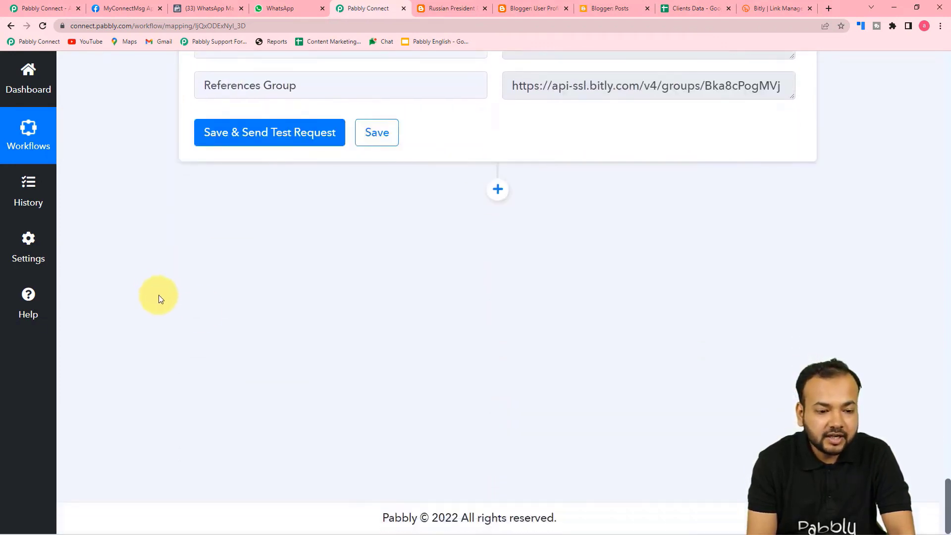
click(497, 192)
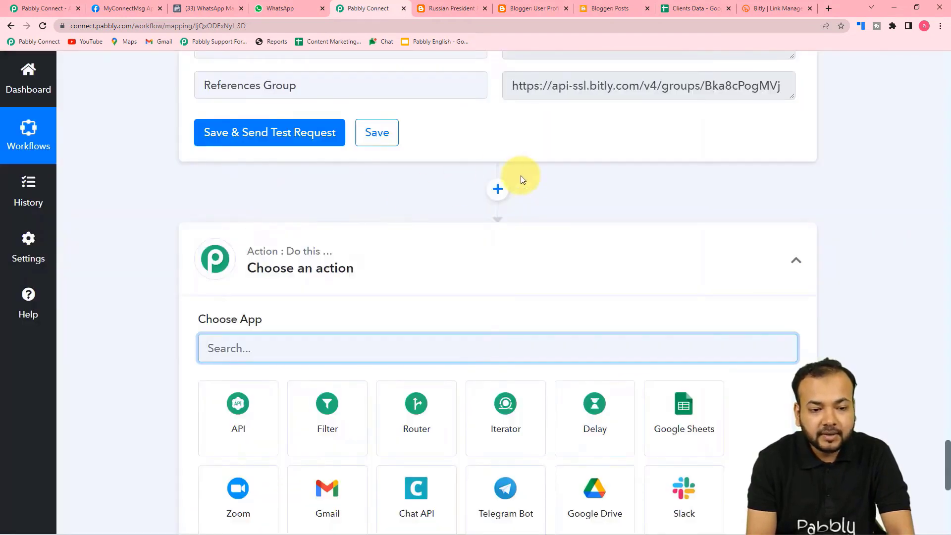
scroll(395, 222, down, 2)
text(wh)
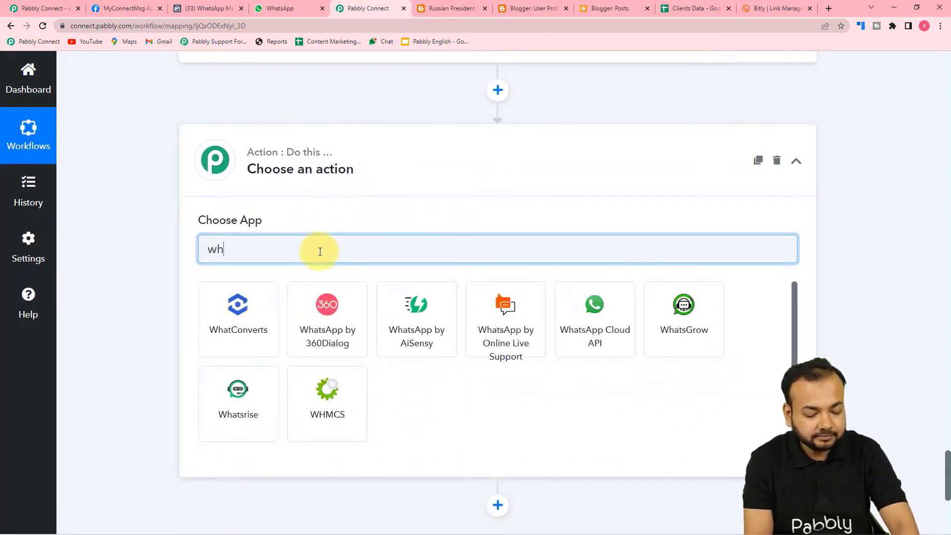
text(ats)
click(526, 335)
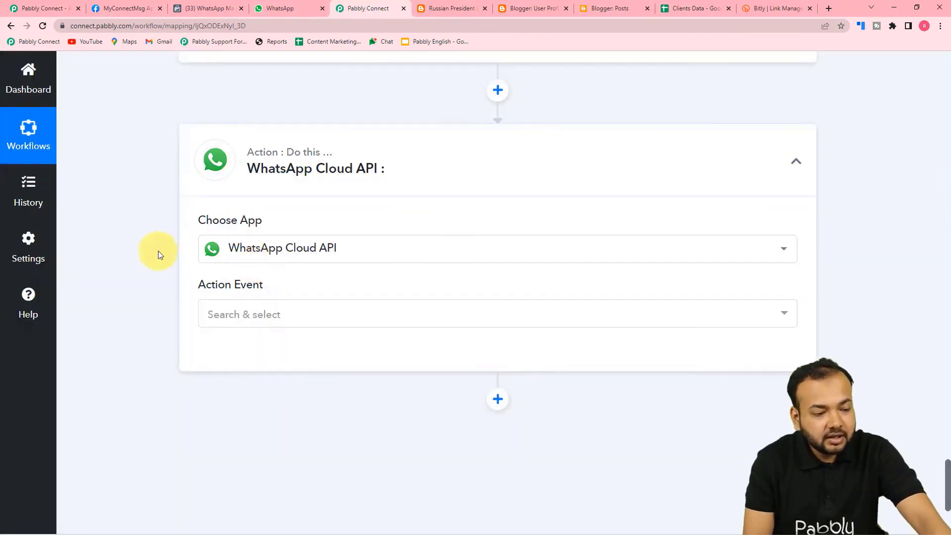
Set the WhatsApp Cloud API action event to Send Template Message and open its account connection settings.
scroll(131, 249, down, 1)
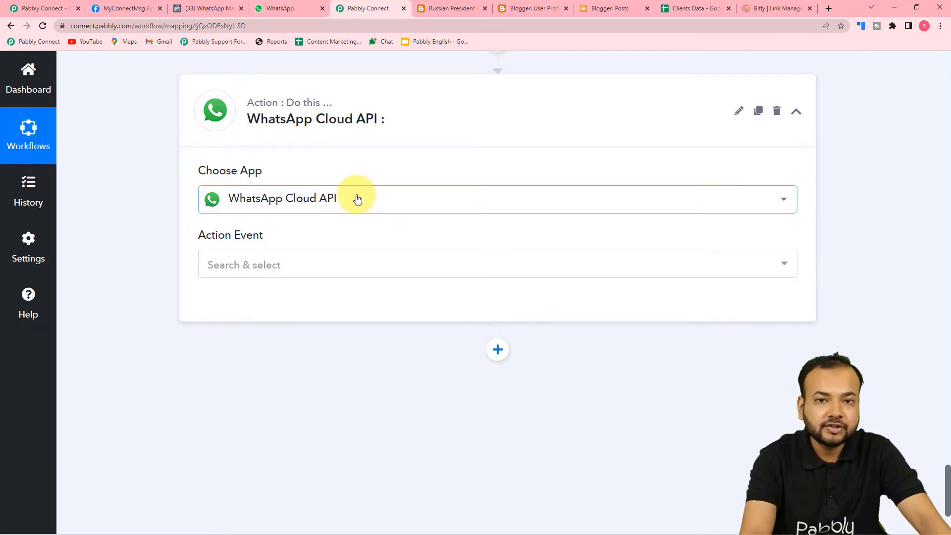
scroll(358, 198, down, 1)
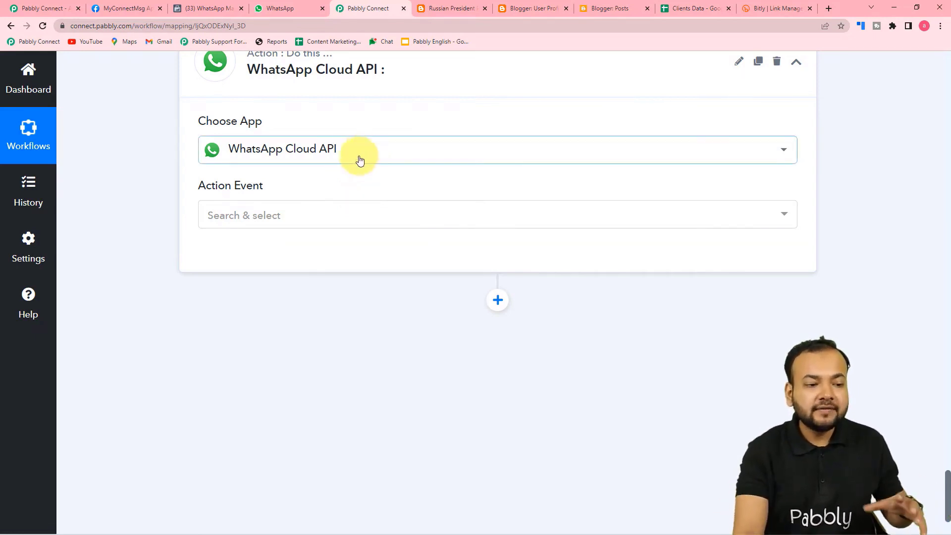
scroll(239, 176, down, 1)
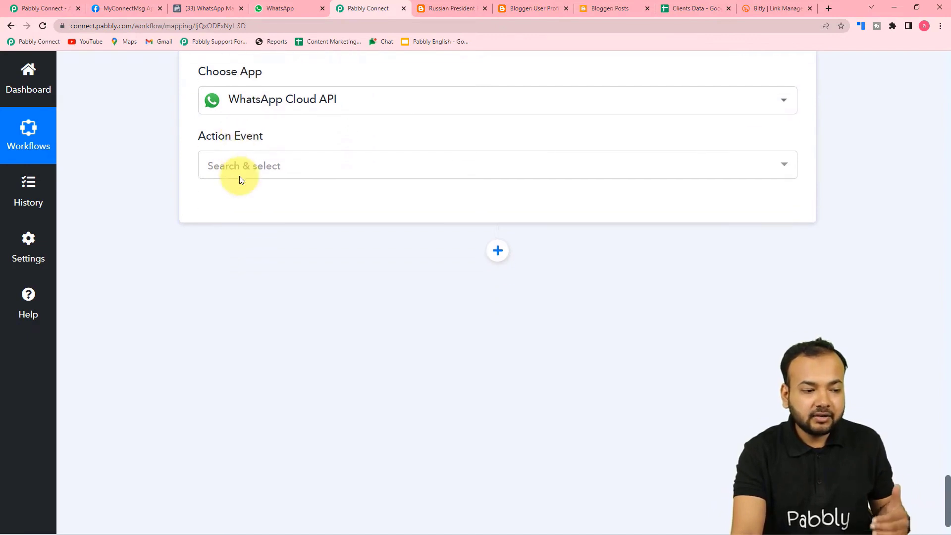
click(232, 174)
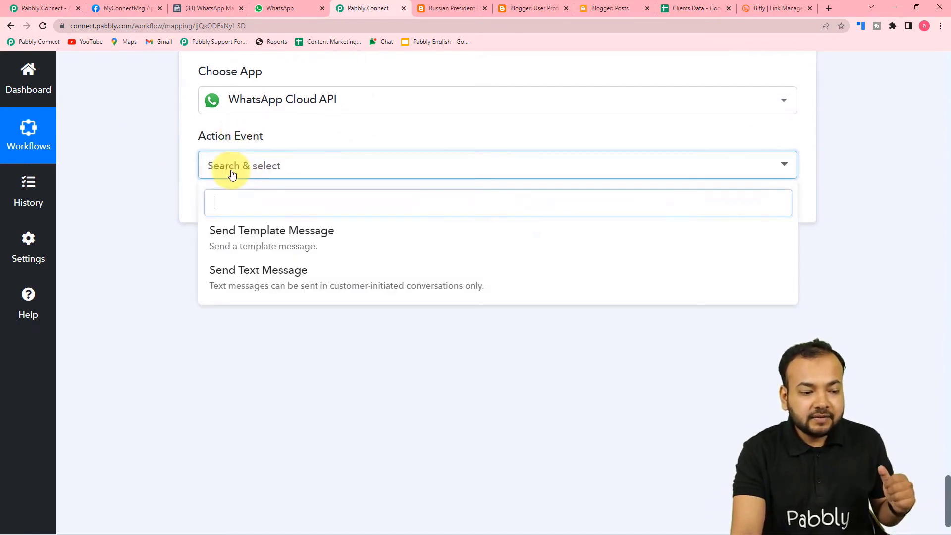
click(231, 246)
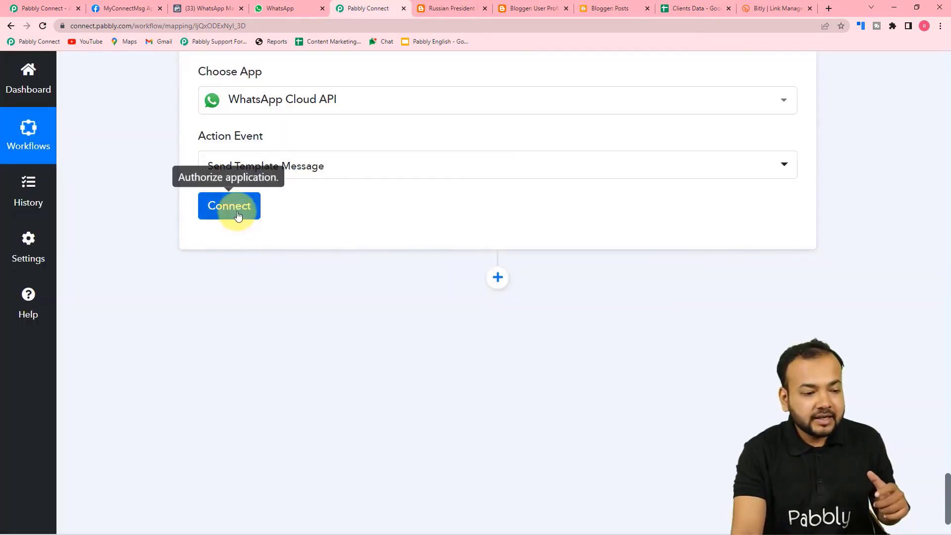
click(234, 206)
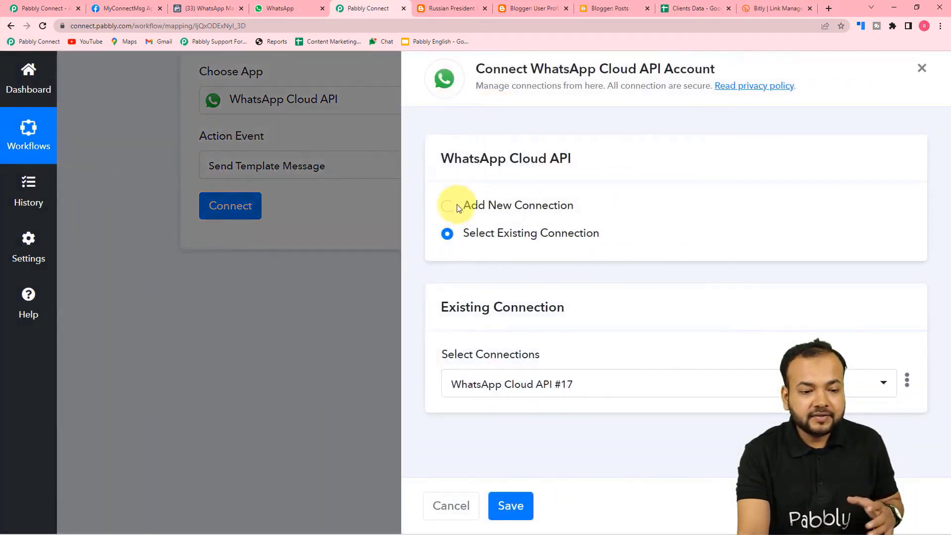
Choose to add a new WhatsApp Cloud API connection and name it Frist WhatsApp Cloud API #18.
click(448, 207)
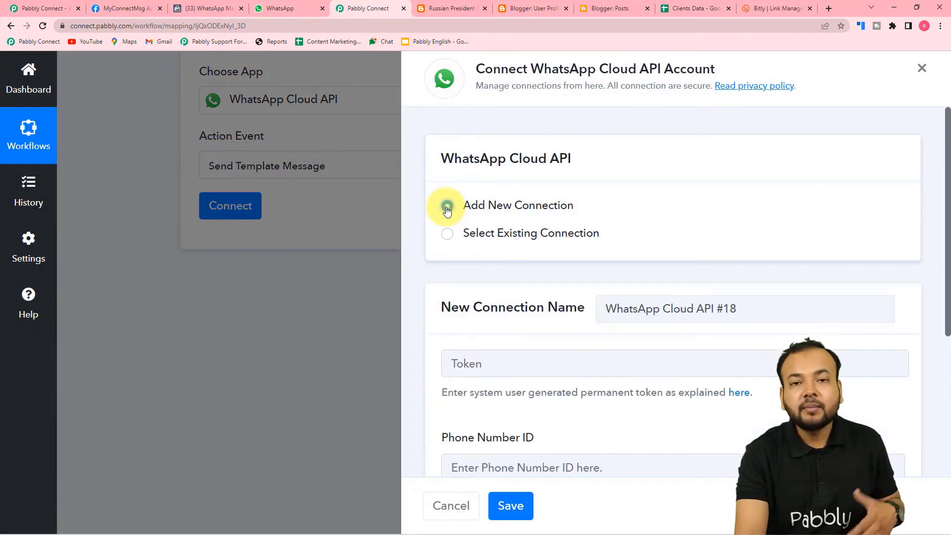
scroll(462, 216, down, 1)
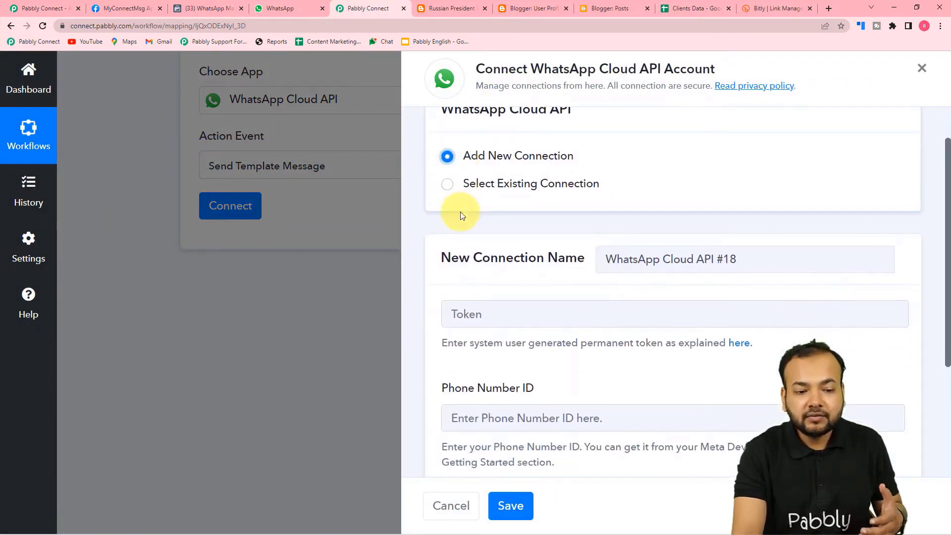
scroll(463, 212, down, 1)
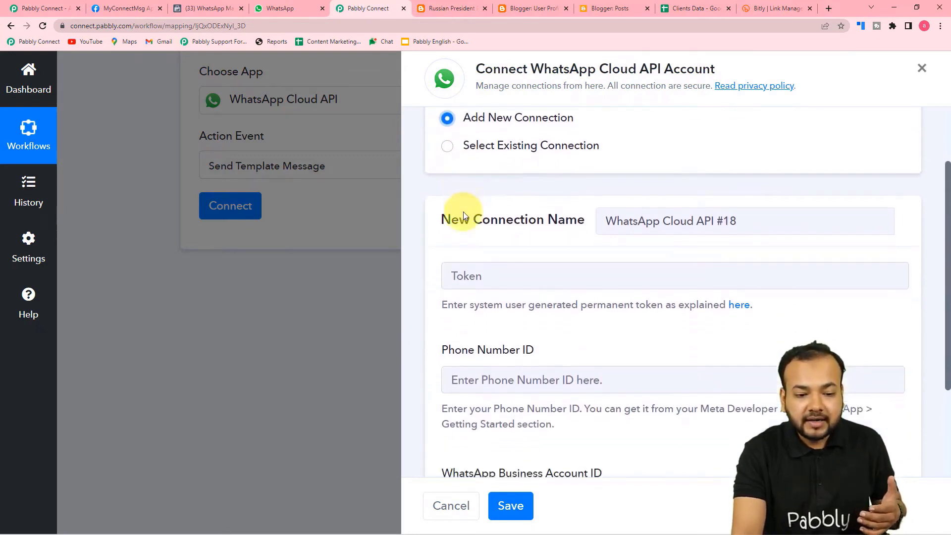
click(766, 210)
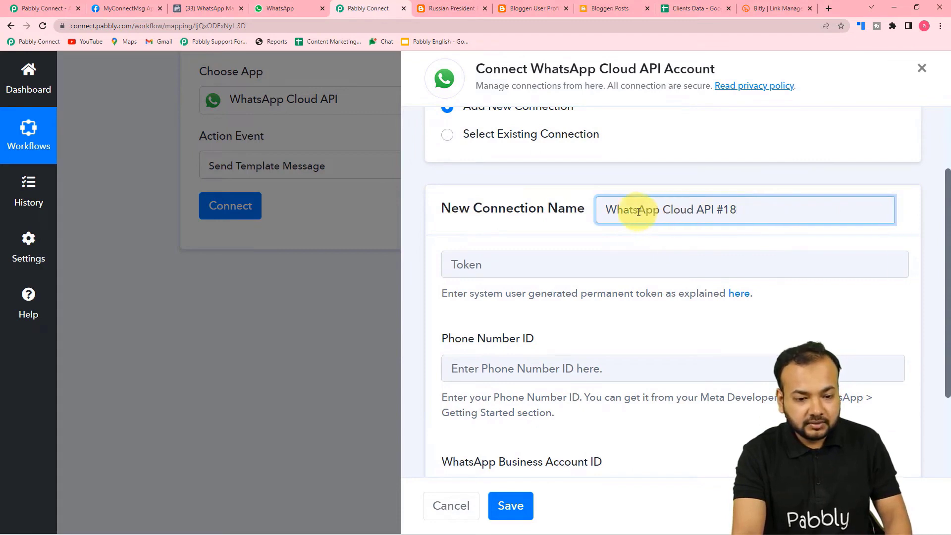
click(607, 210)
text(Firts)
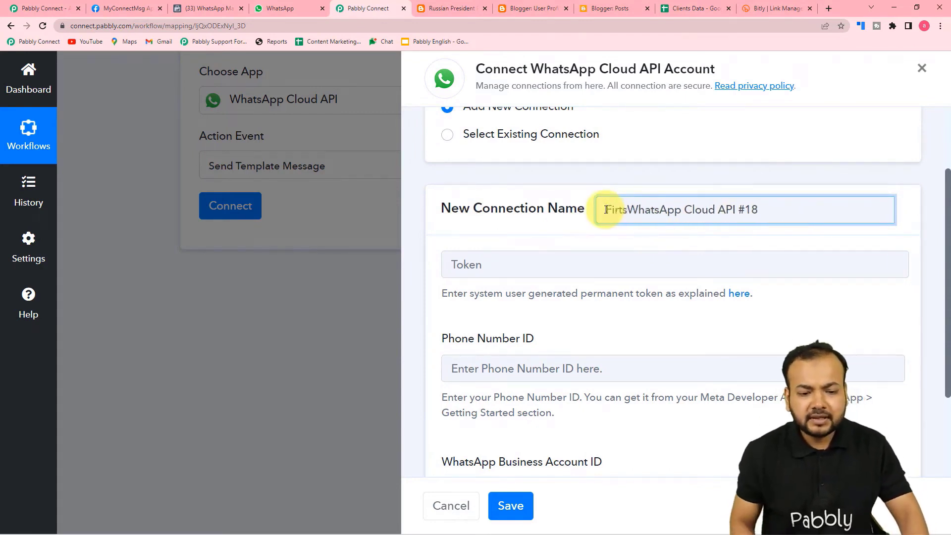
key(BackSpace)
key(BackSpace)
key(BackSpace)
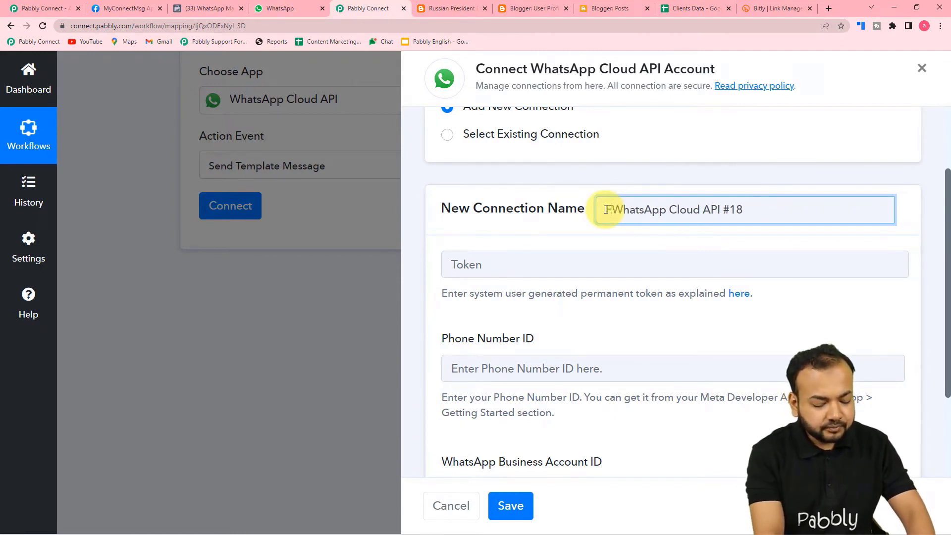
text(rist)
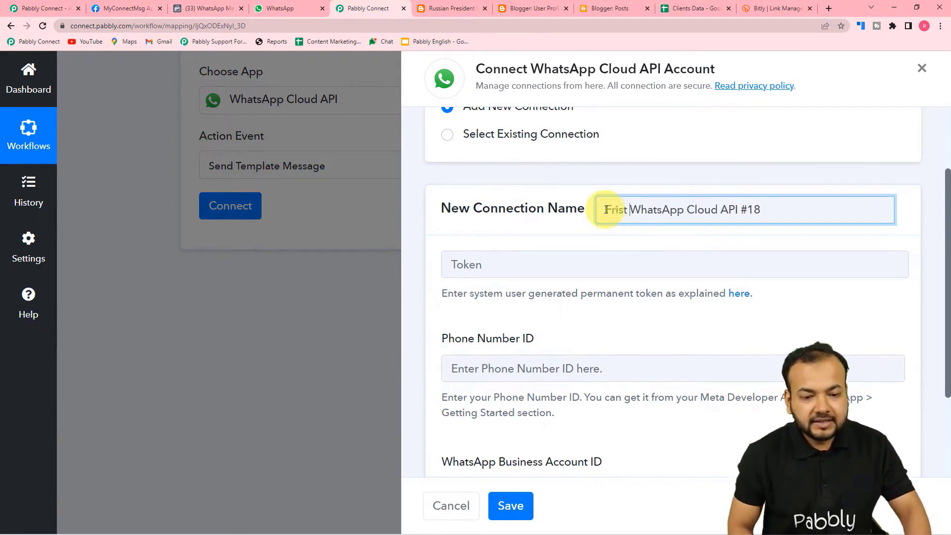
click(576, 180)
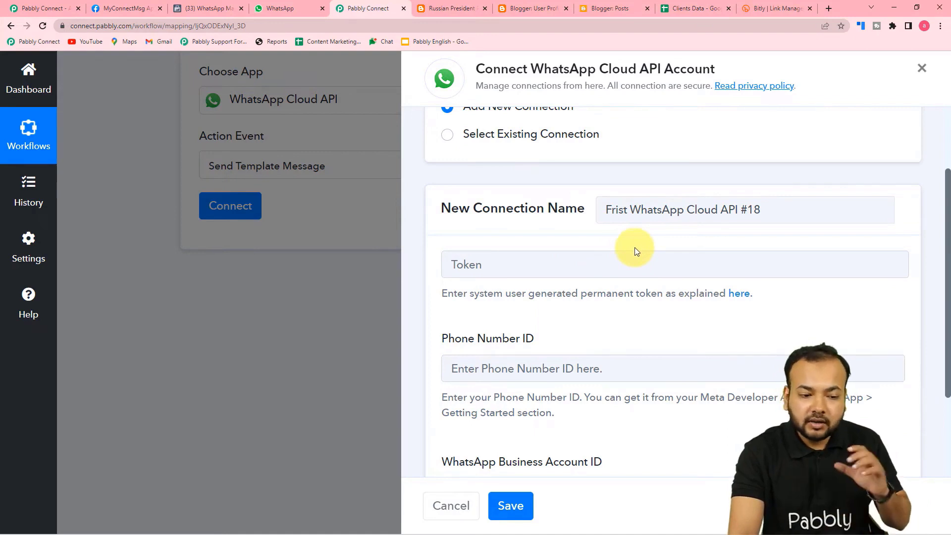
Open the help guide linked under the Token field and review its WhatsApp Cloud API setup and permanent token instructions.
scroll(635, 249, down, 3)
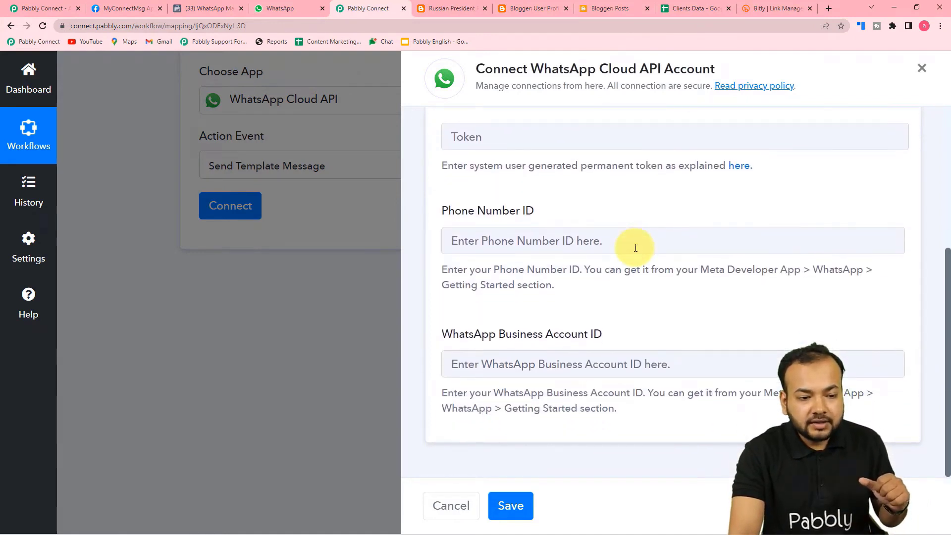
scroll(635, 248, up, 1)
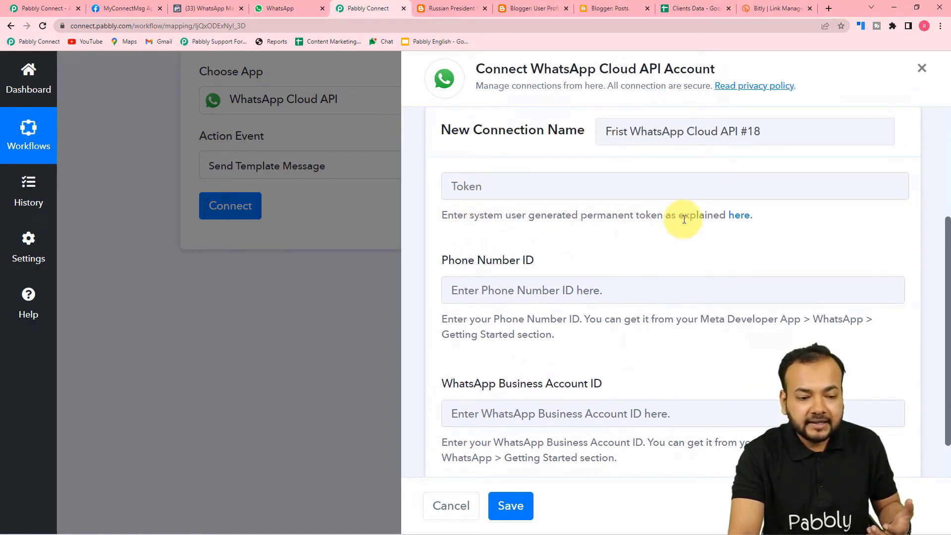
scroll(684, 220, down, 1)
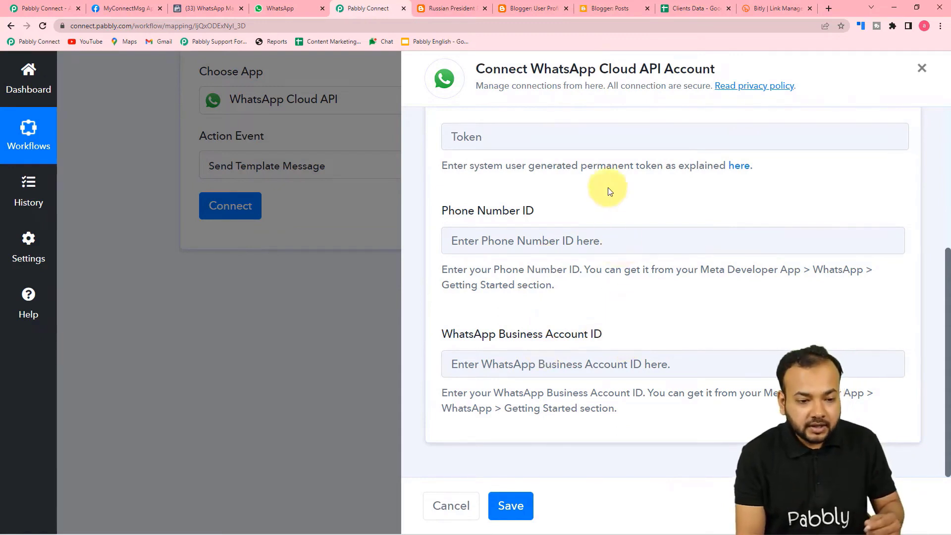
click(736, 173)
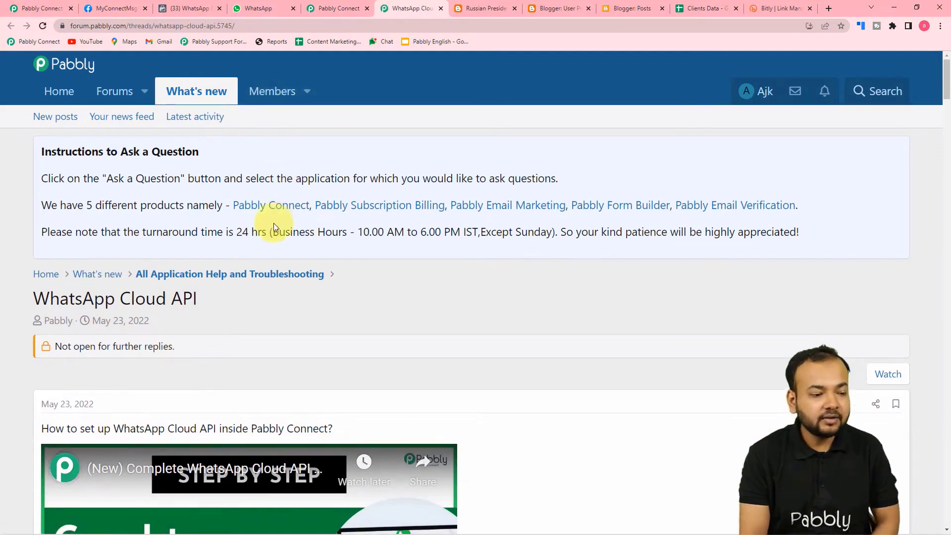
scroll(274, 223, down, 6)
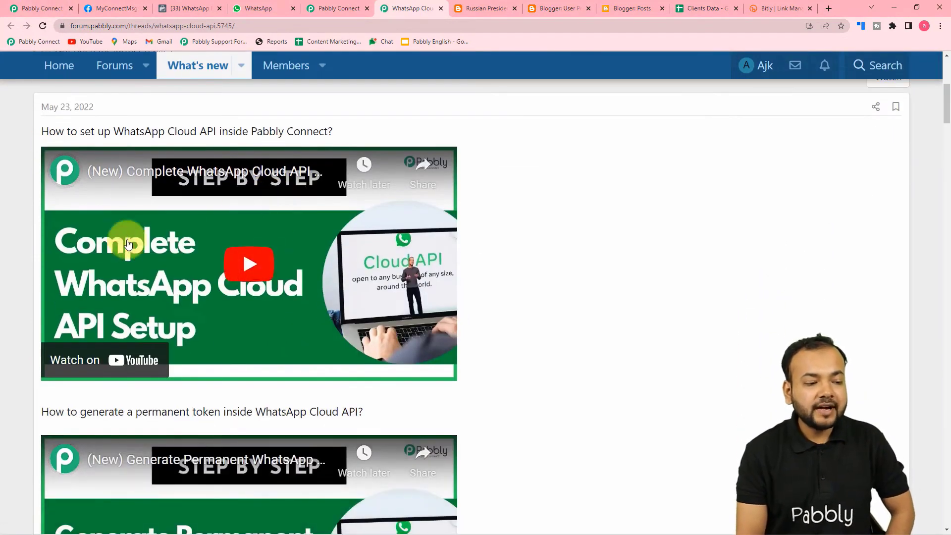
scroll(127, 242, down, 1)
scroll(128, 240, up, 2)
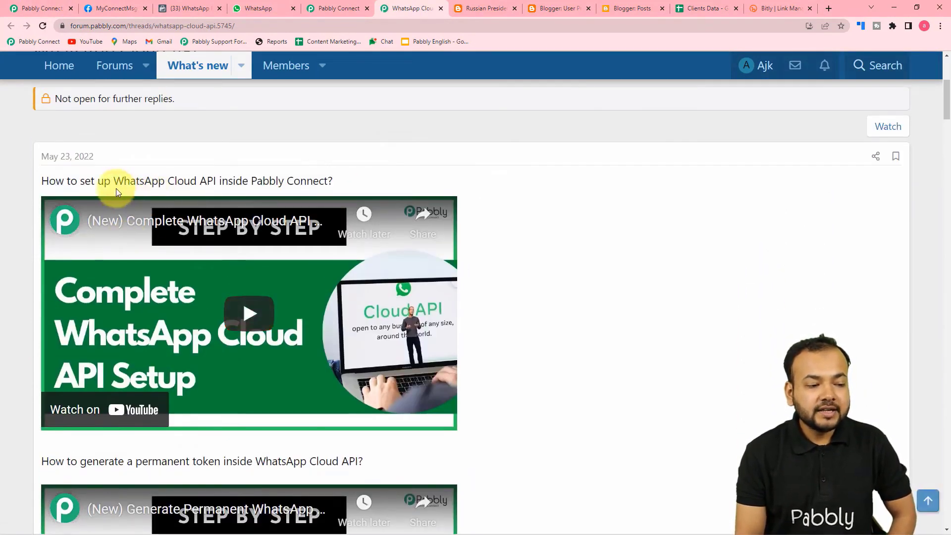
scroll(314, 189, down, 3)
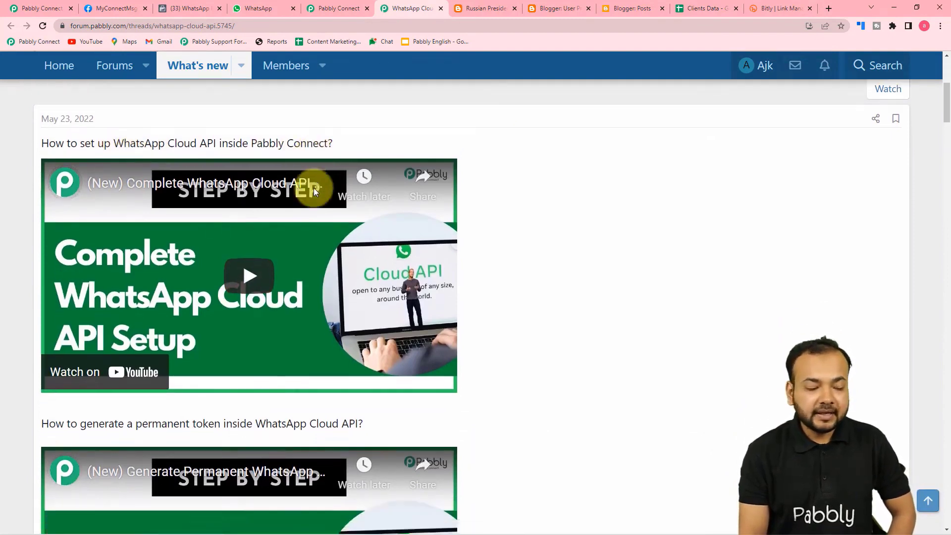
scroll(314, 189, down, 3)
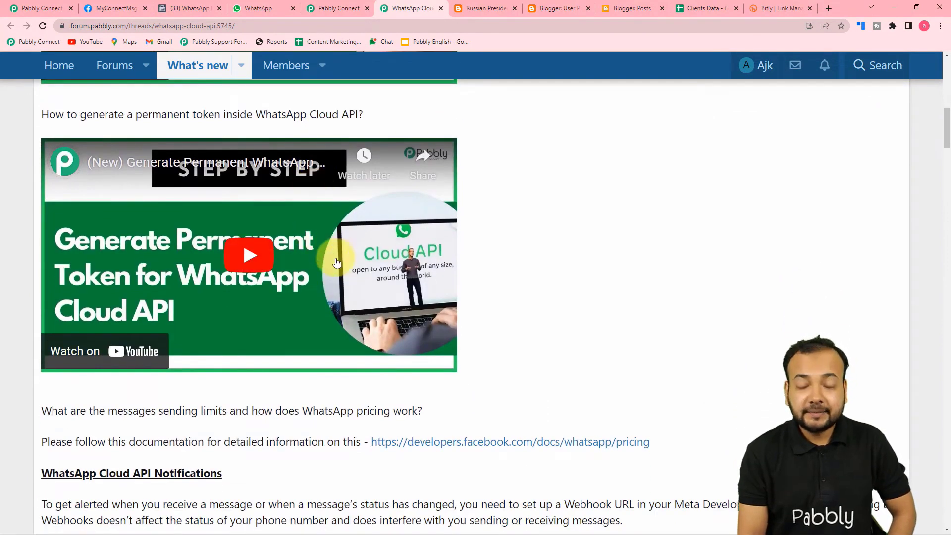
scroll(336, 265, down, 5)
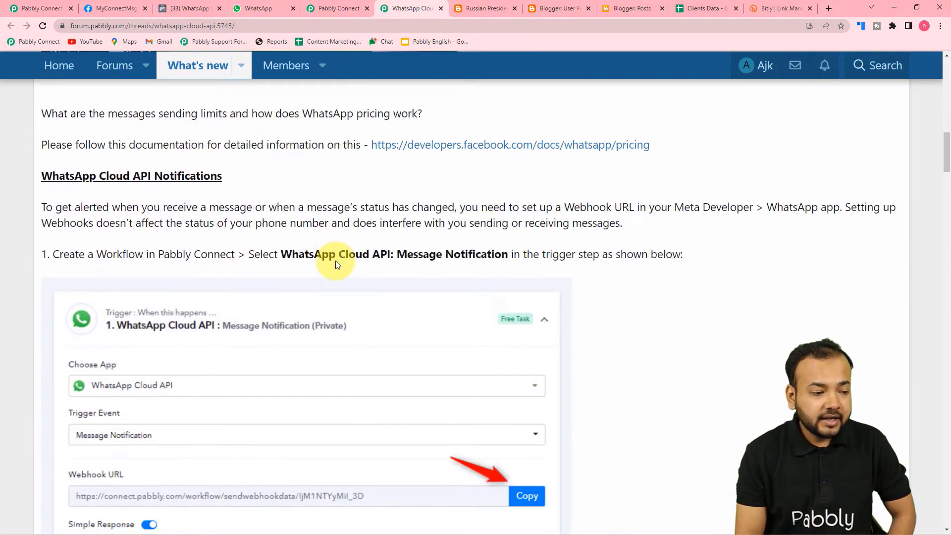
scroll(335, 260, down, 5)
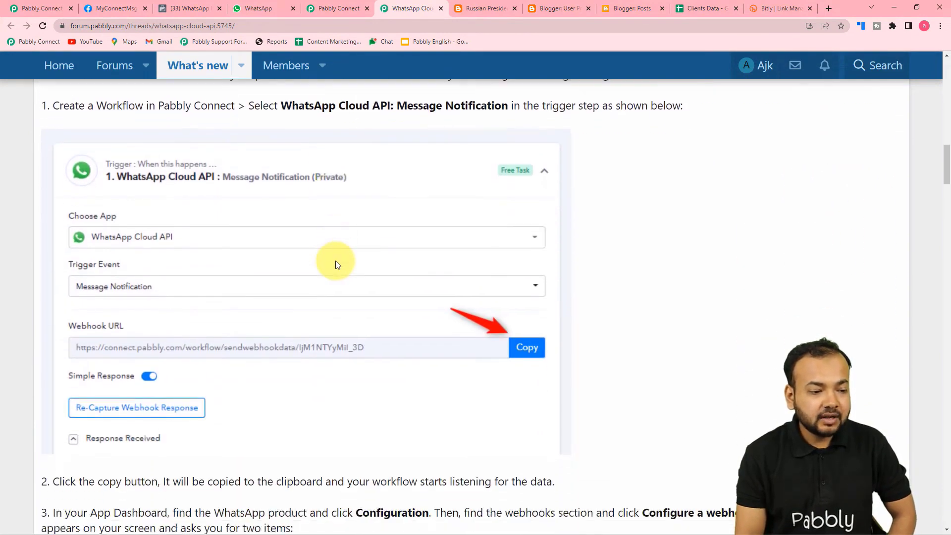
scroll(335, 260, down, 10)
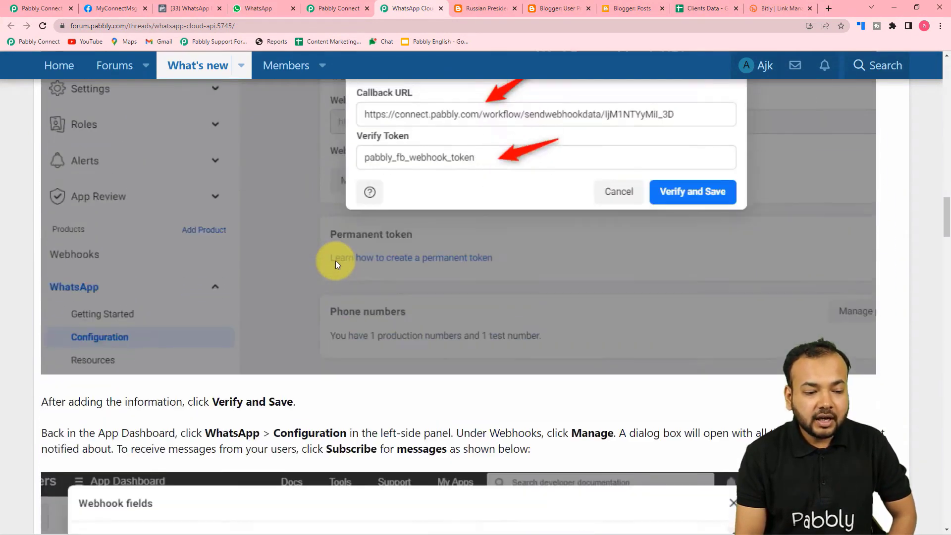
scroll(335, 260, down, 12)
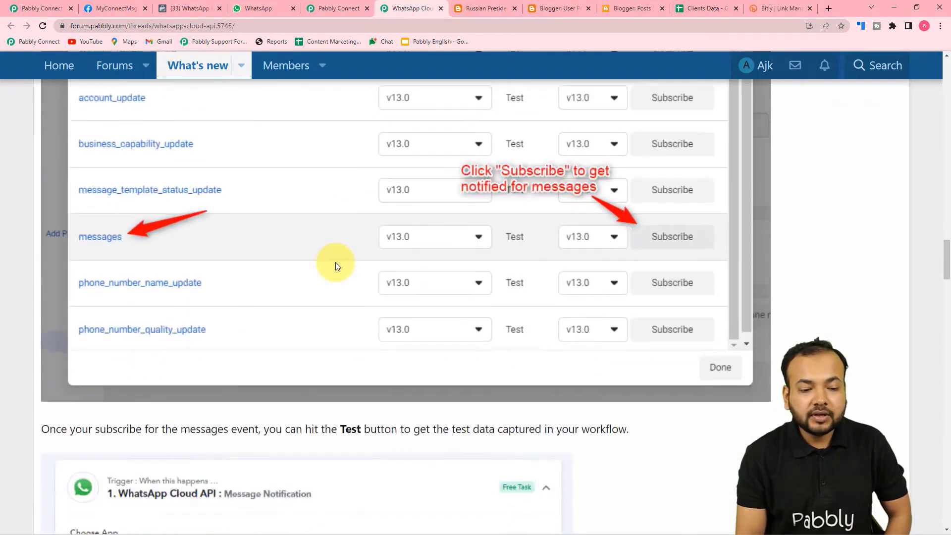
scroll(335, 263, down, 12)
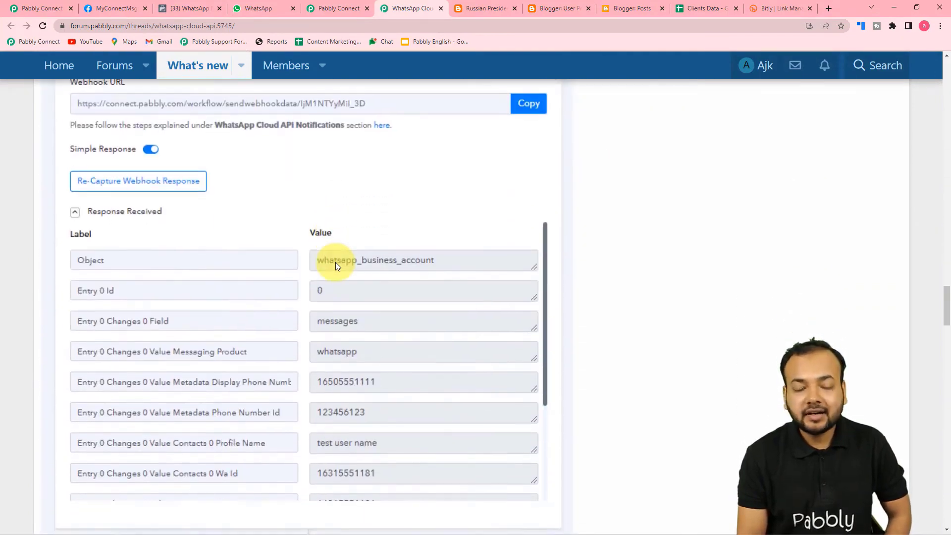
scroll(334, 263, down, 9)
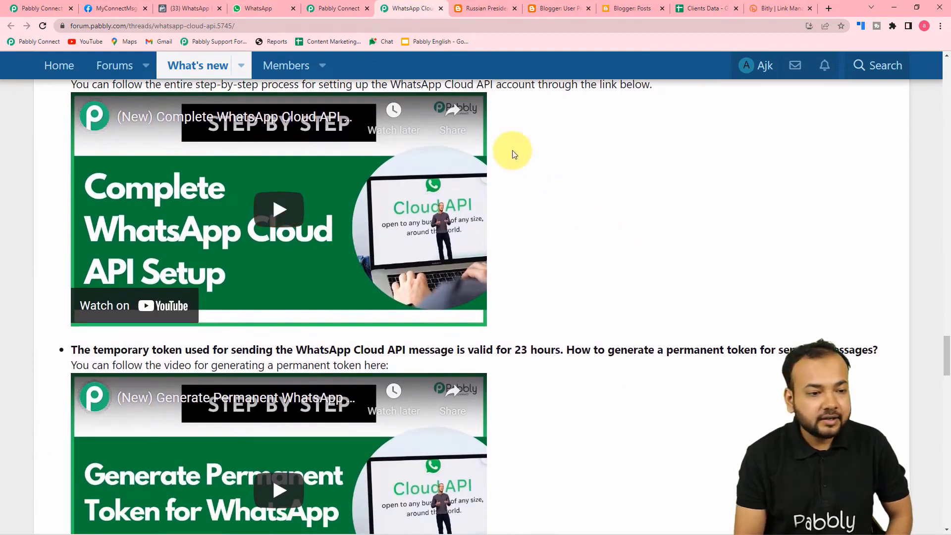
Review the connection's credential fields, then switch to Meta for Developers and examine the temporary access token section of MyConnectMsg App.
click(327, 8)
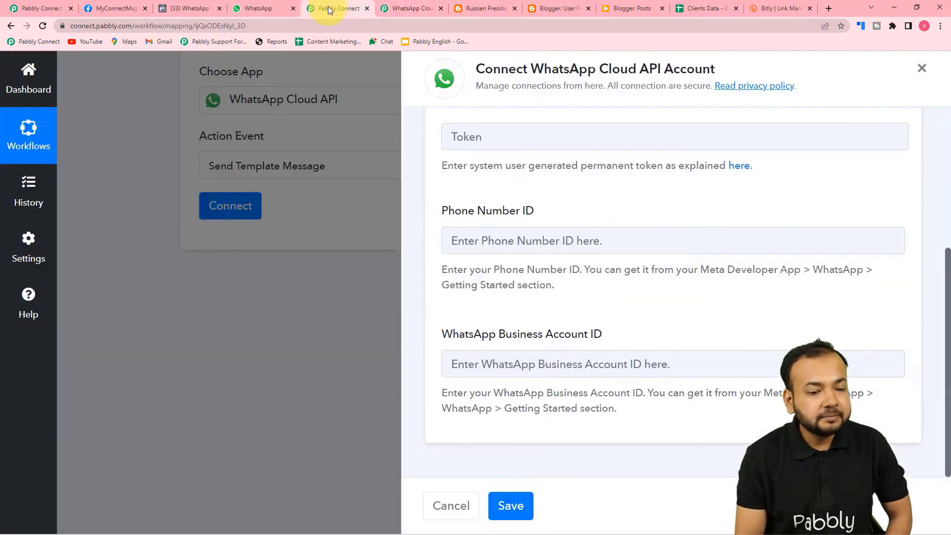
scroll(575, 188, up, 2)
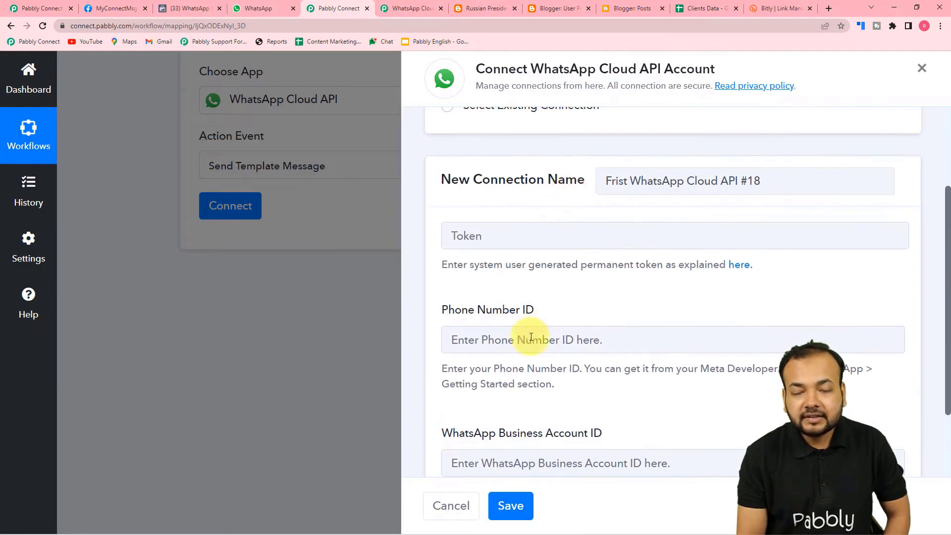
scroll(532, 337, down, 2)
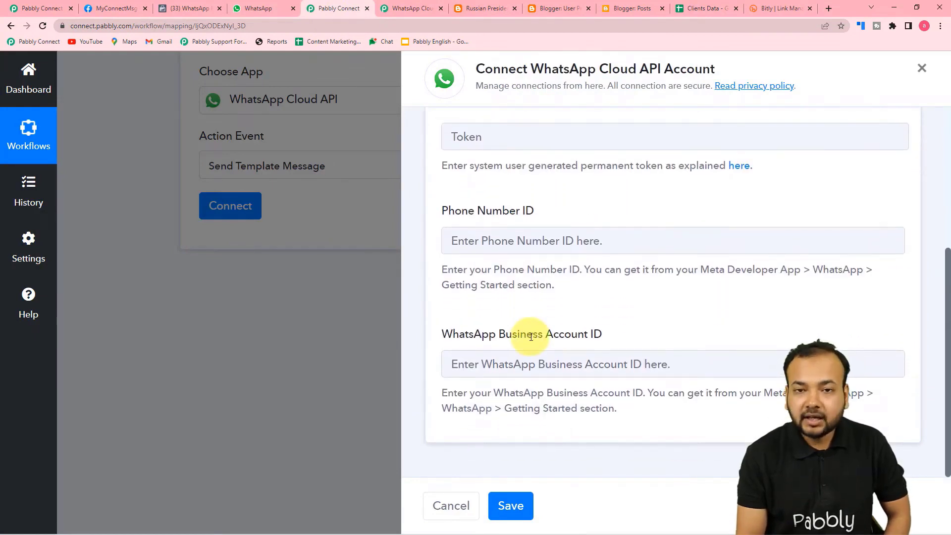
click(113, 6)
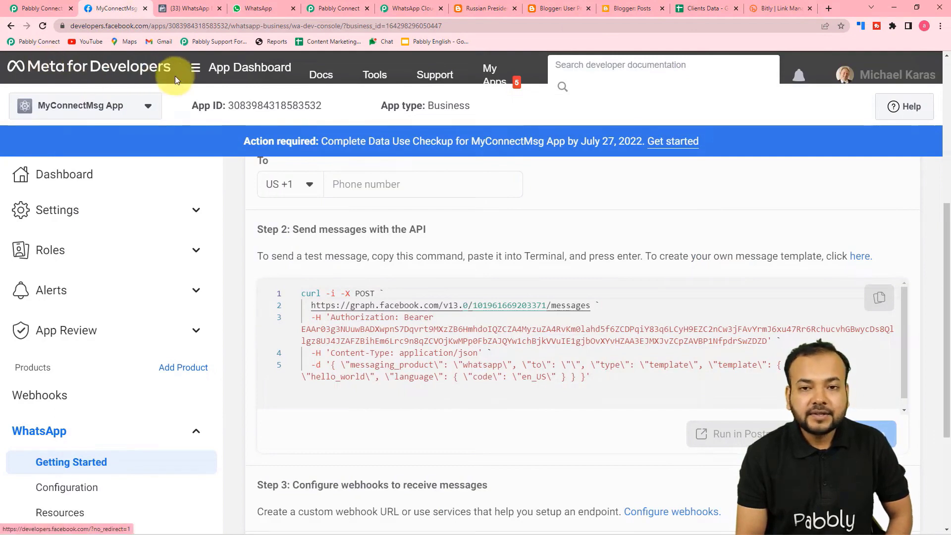
scroll(130, 214, down, 1)
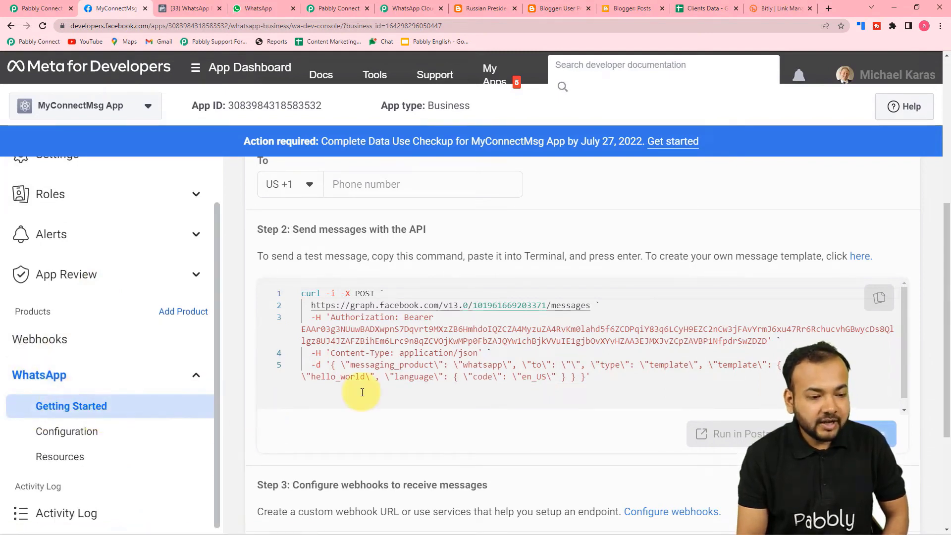
scroll(434, 346, up, 6)
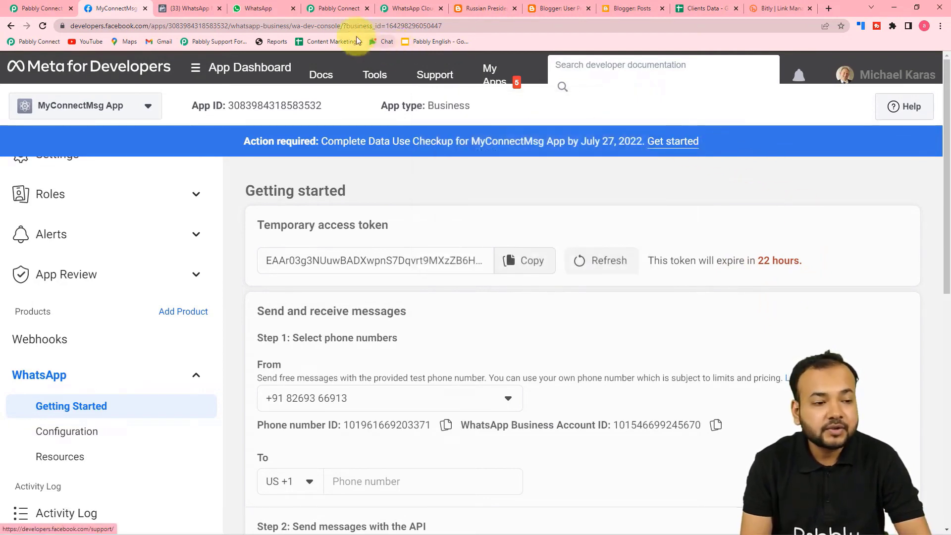
Return to the Pabbly forum guide and look at the video on generating a permanent WhatsApp Cloud API token.
click(323, 5)
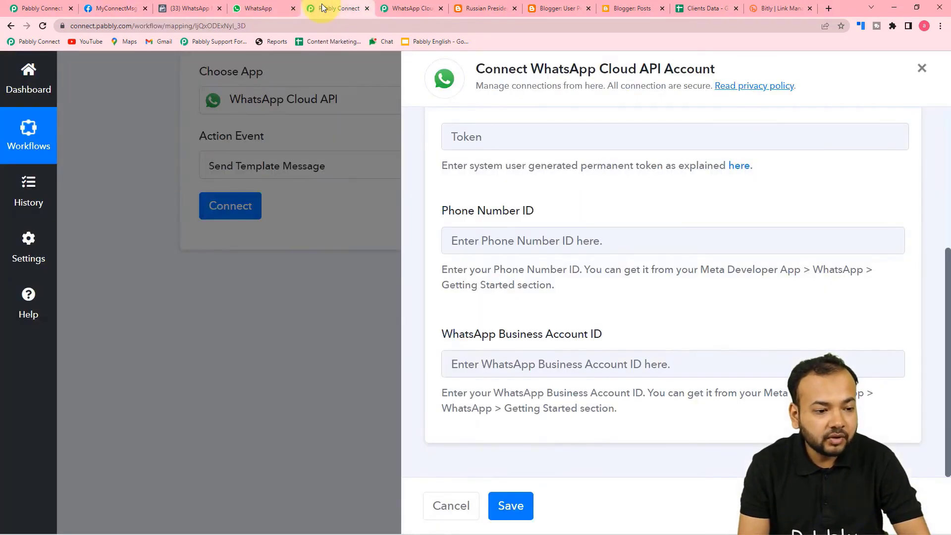
click(397, 2)
scroll(533, 429, down, 3)
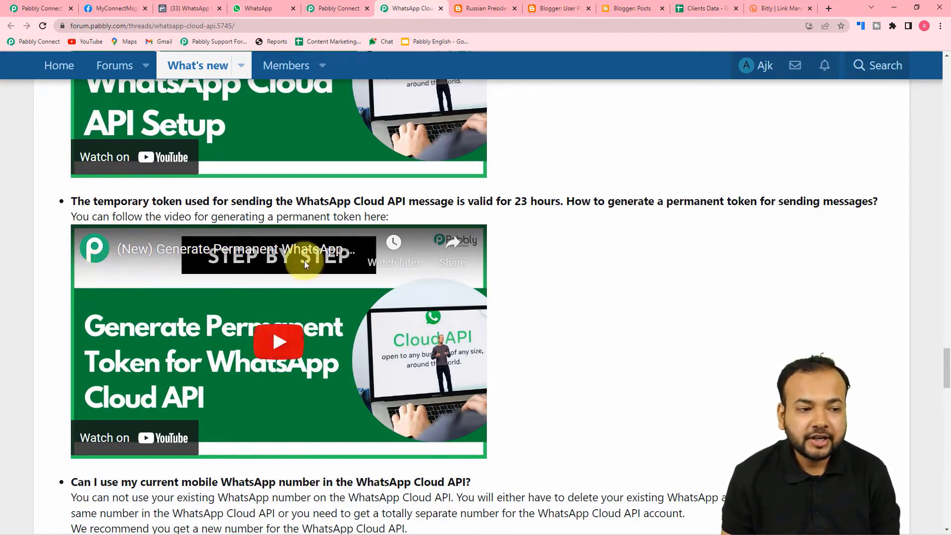
Copy the Phone number ID from MyConnectMsg App in Meta for Developers into the new Pabbly connection's Phone Number ID field.
click(341, 9)
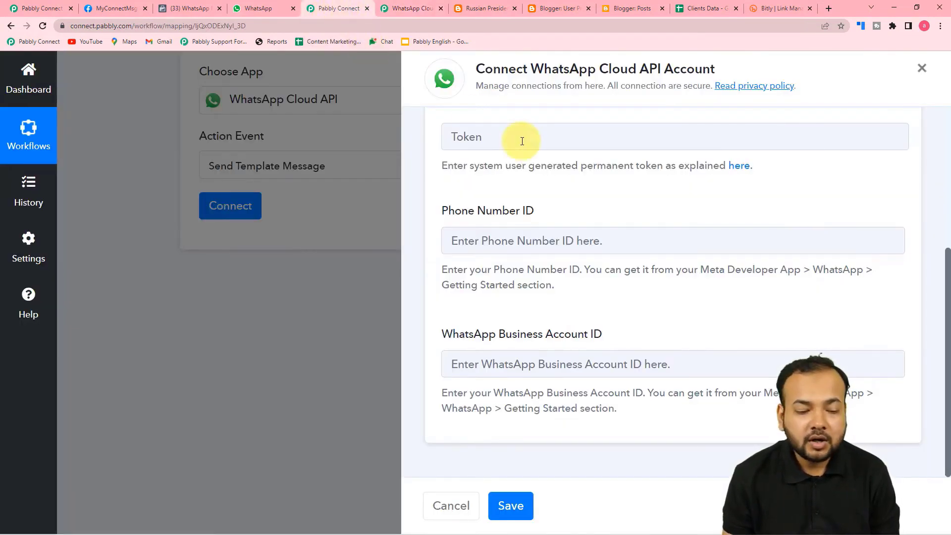
scroll(572, 203, up, 2)
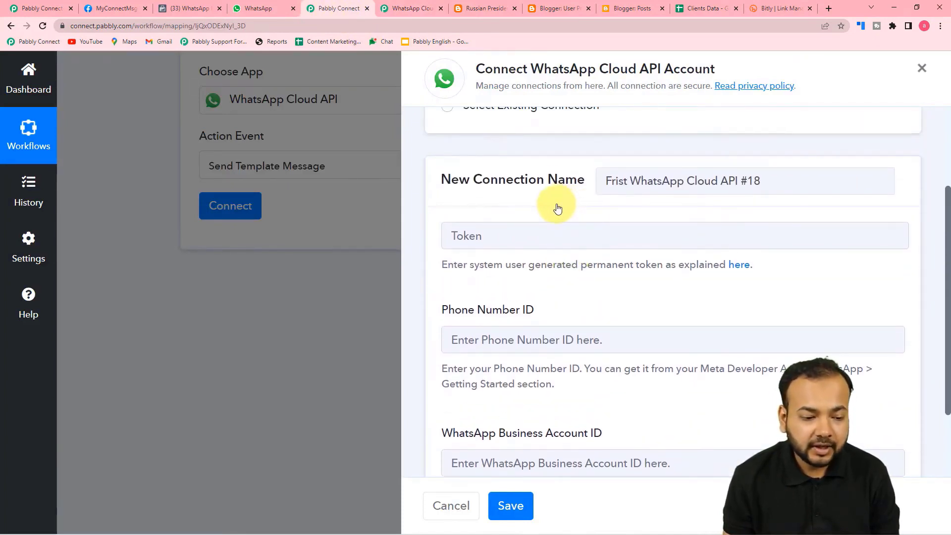
scroll(558, 208, down, 2)
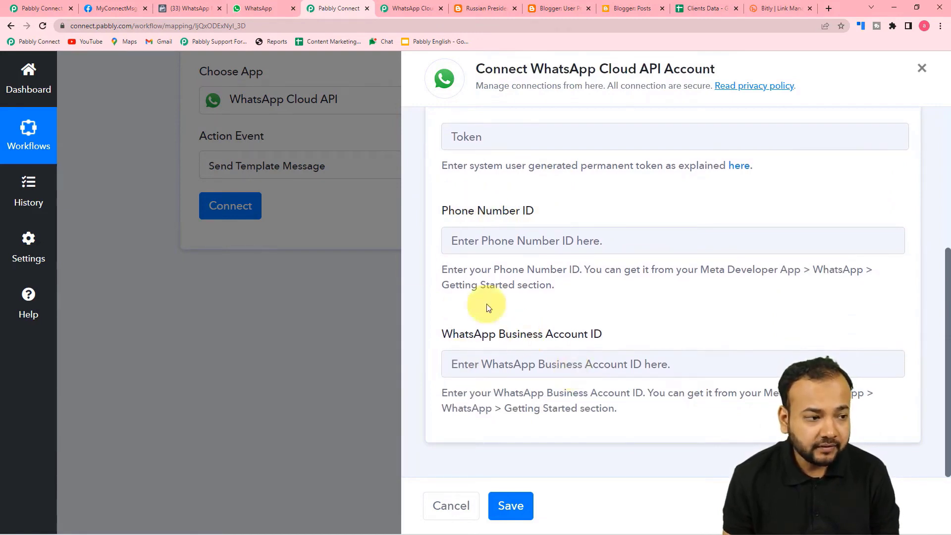
click(186, 5)
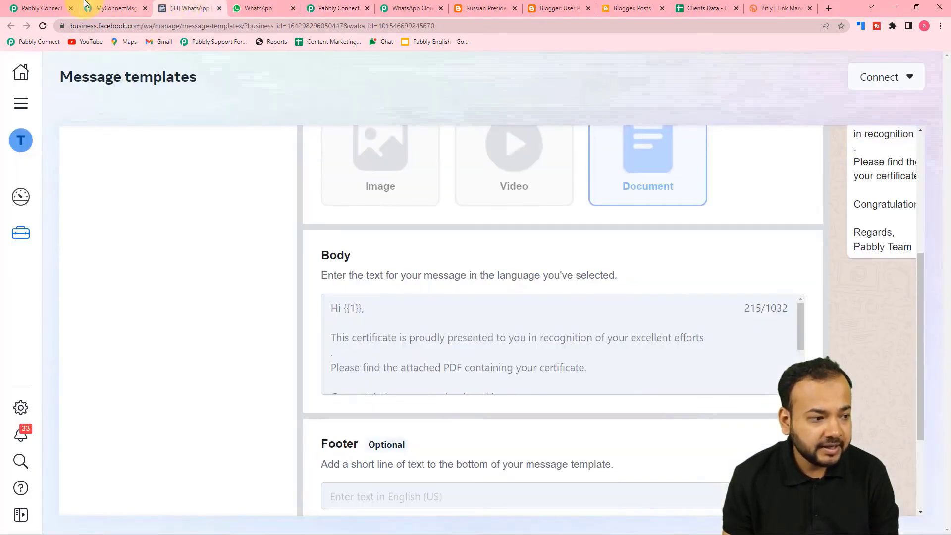
click(114, 8)
scroll(447, 302, down, 2)
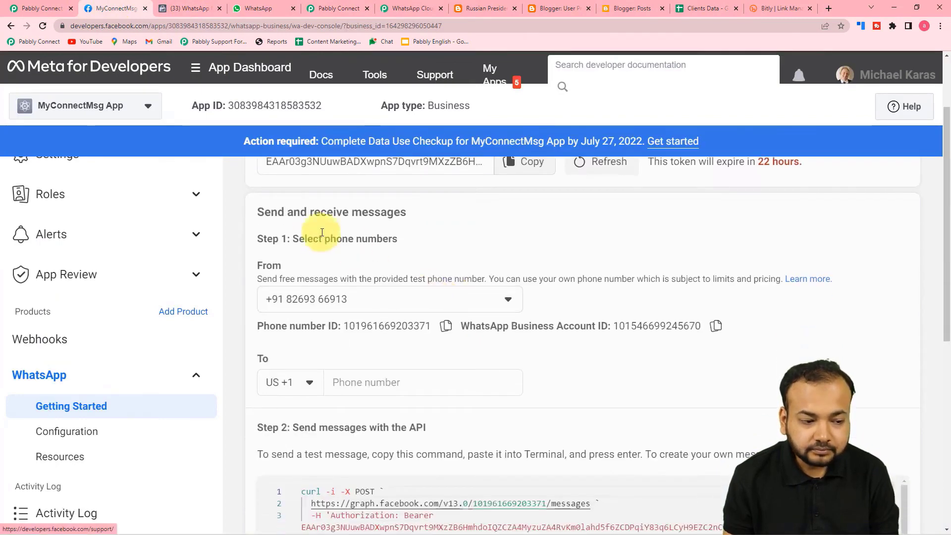
scroll(403, 227, down, 2)
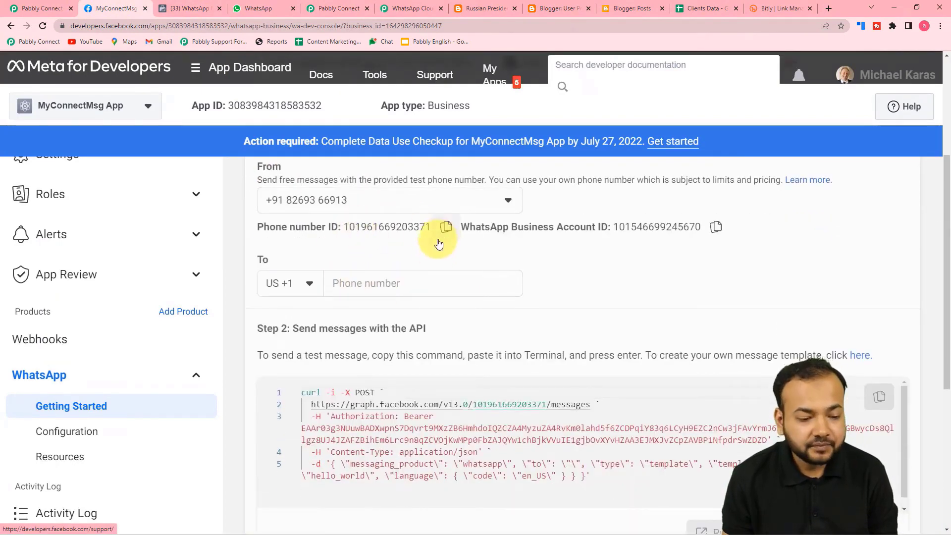
click(443, 226)
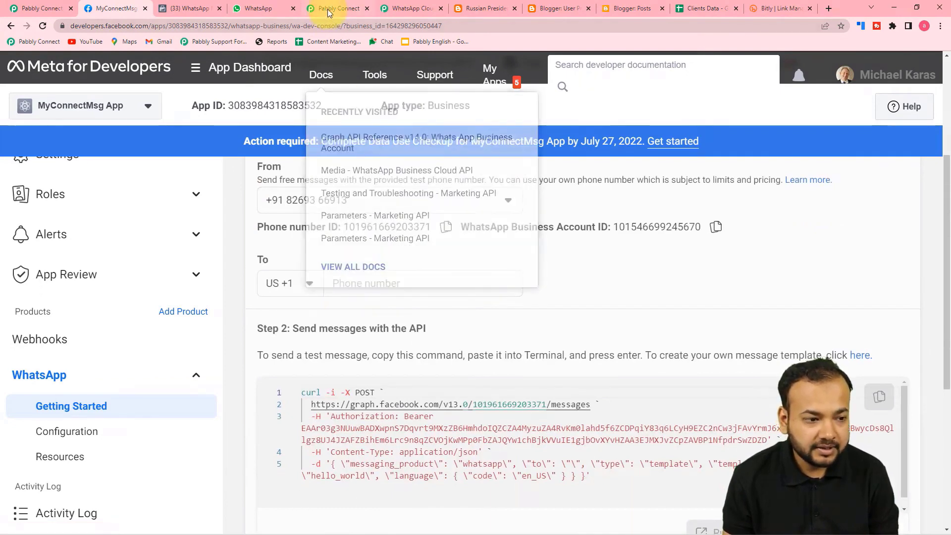
click(329, 8)
right_click(480, 246)
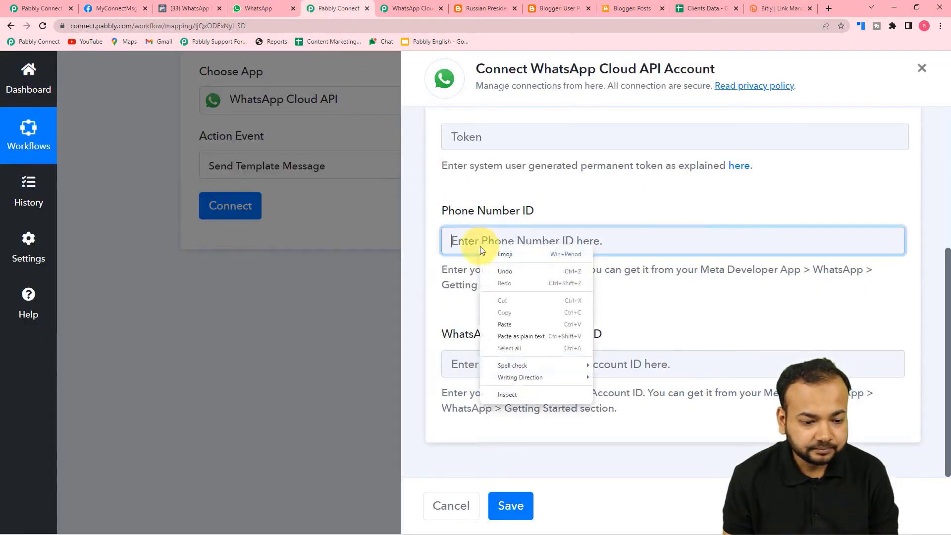
click(501, 337)
Copy the WhatsApp Business Account ID from Meta for Developers into the matching field of the new Pabbly connection.
click(195, 9)
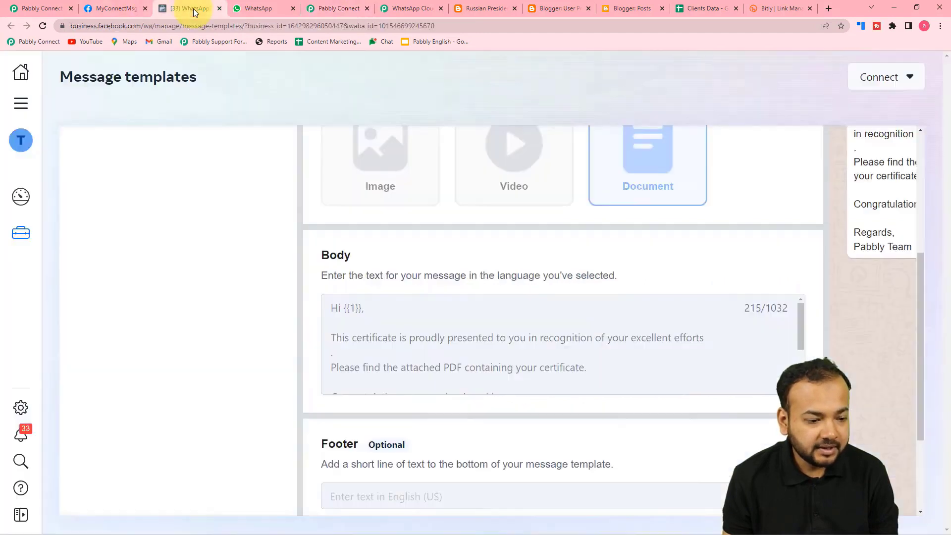
click(131, 14)
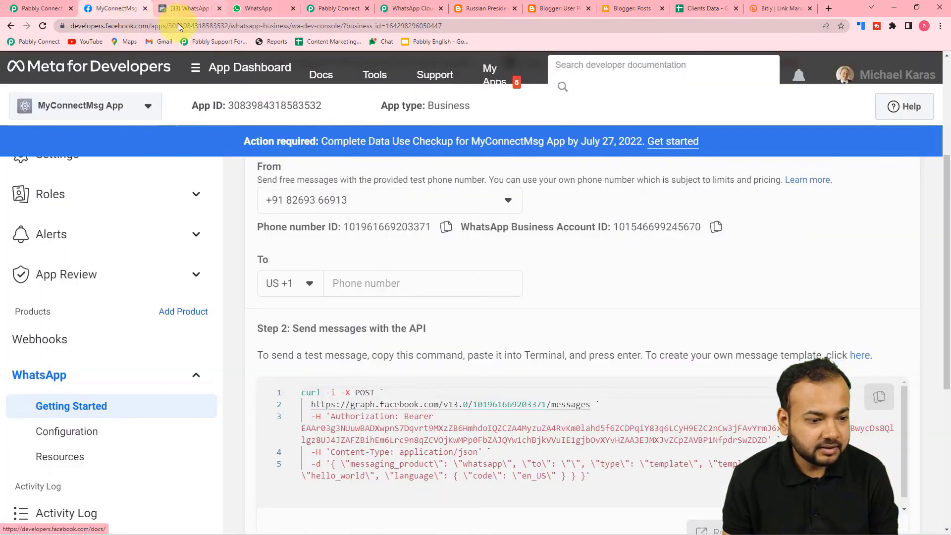
click(715, 227)
click(339, 8)
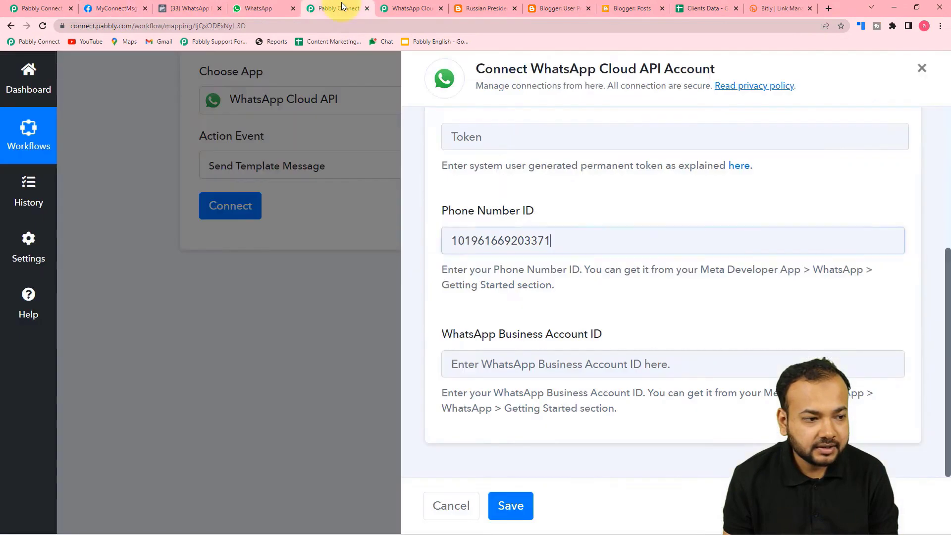
right_click(471, 363)
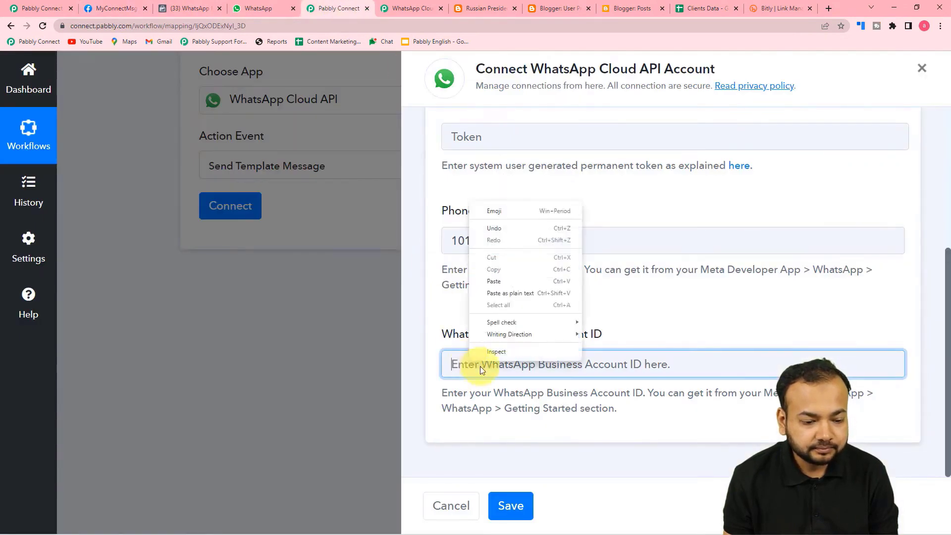
click(490, 287)
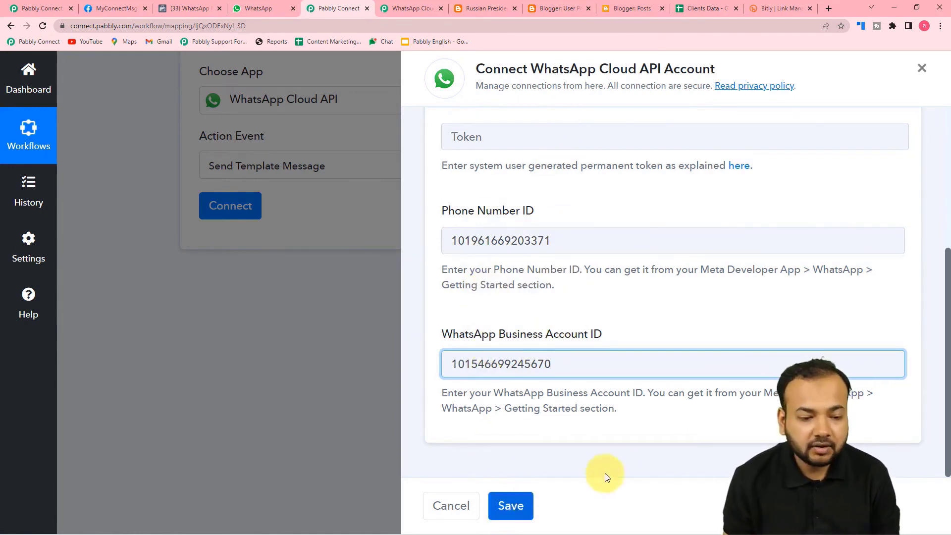
Switch to using an existing connection, choose WhatsApp Cloud API Final, and save it for the Send Template Message action.
scroll(622, 462, up, 2)
scroll(623, 462, up, 3)
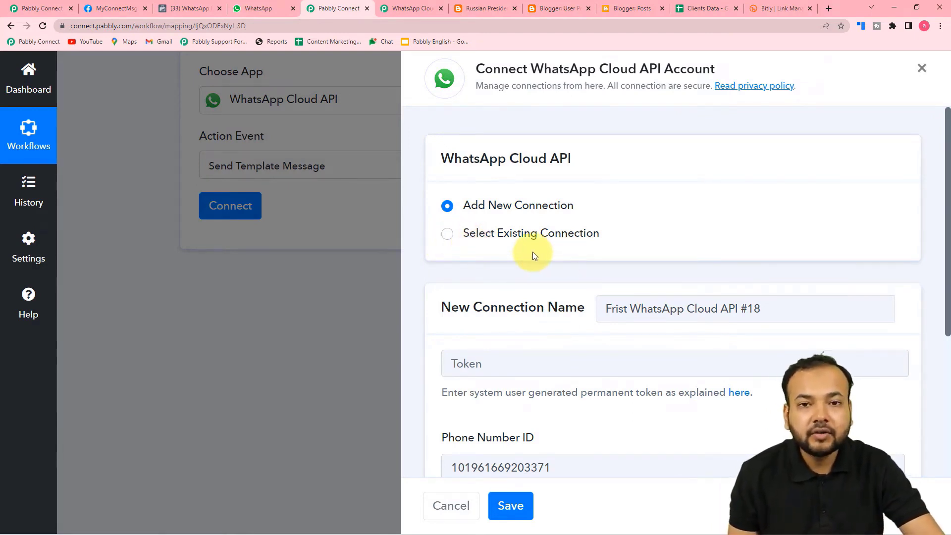
click(448, 236)
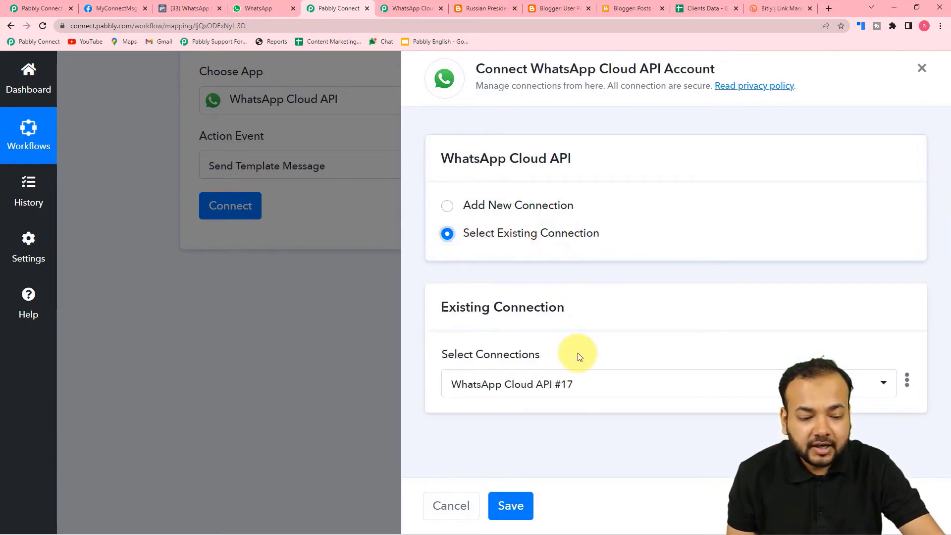
click(608, 398)
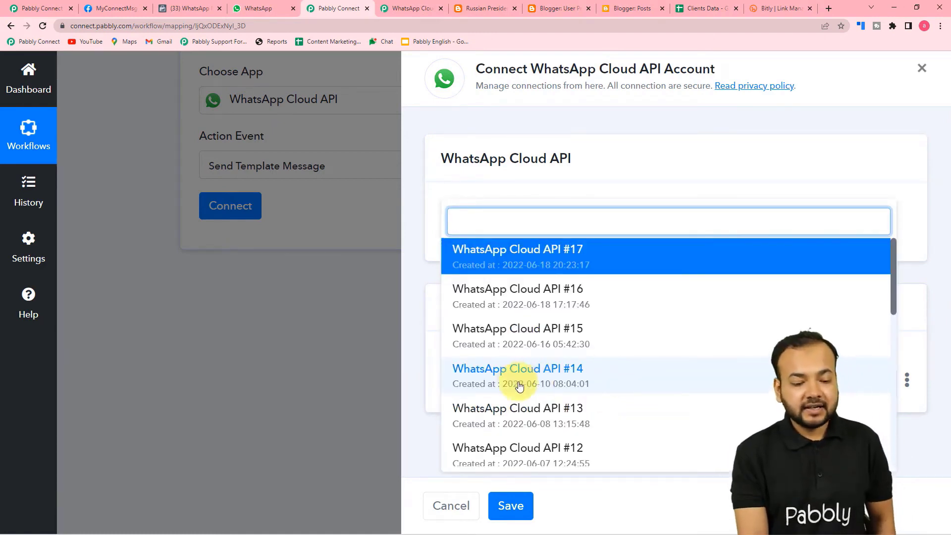
scroll(575, 305, down, 3)
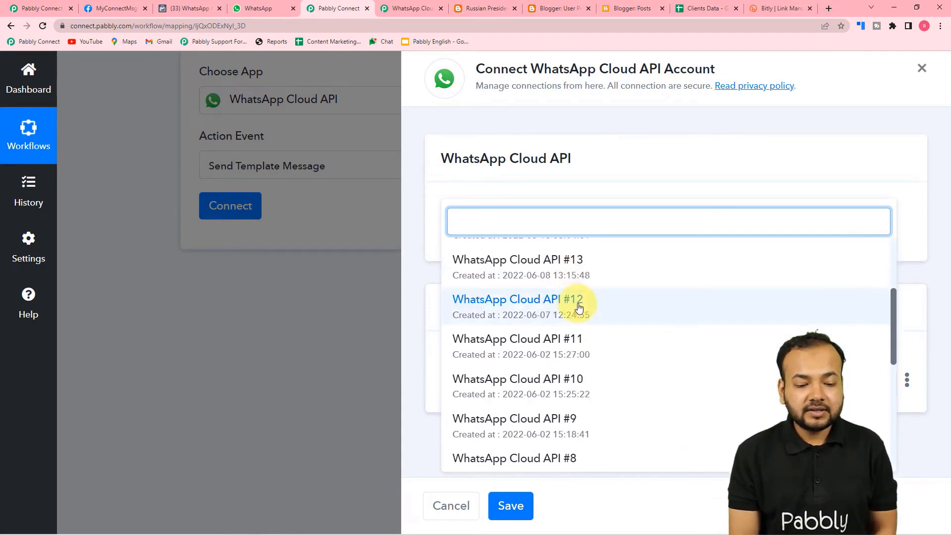
scroll(579, 308, down, 6)
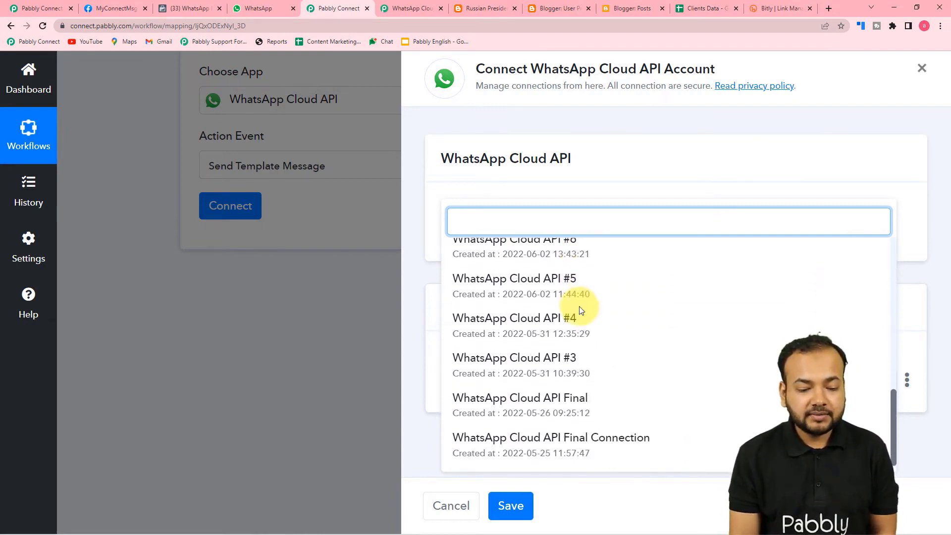
click(532, 403)
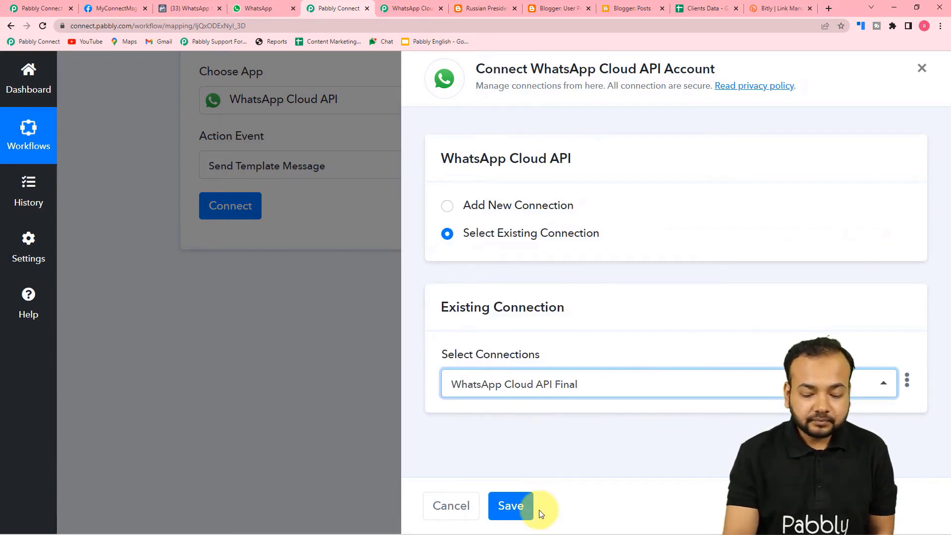
click(507, 507)
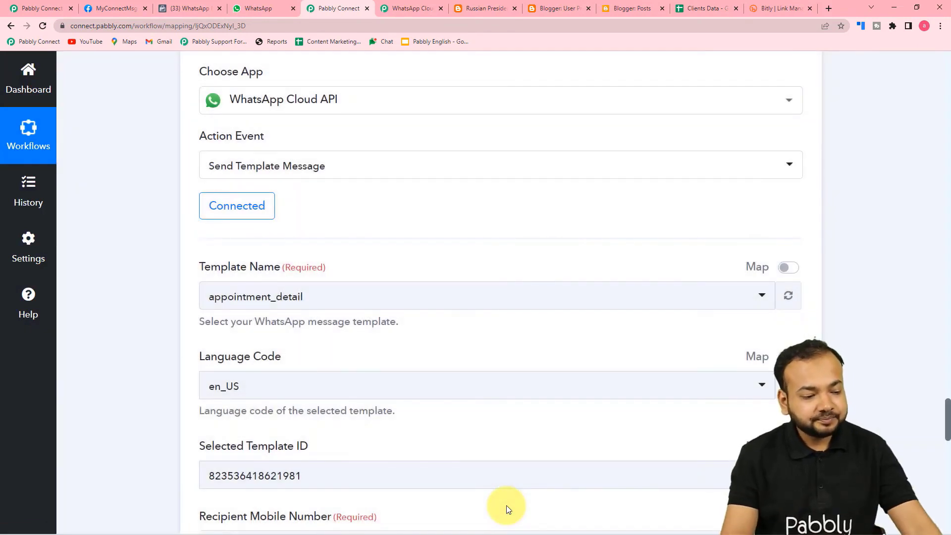
Go from Meta for Developers to the WhatsApp message templates list and open the blogger_update template.
scroll(208, 320, down, 1)
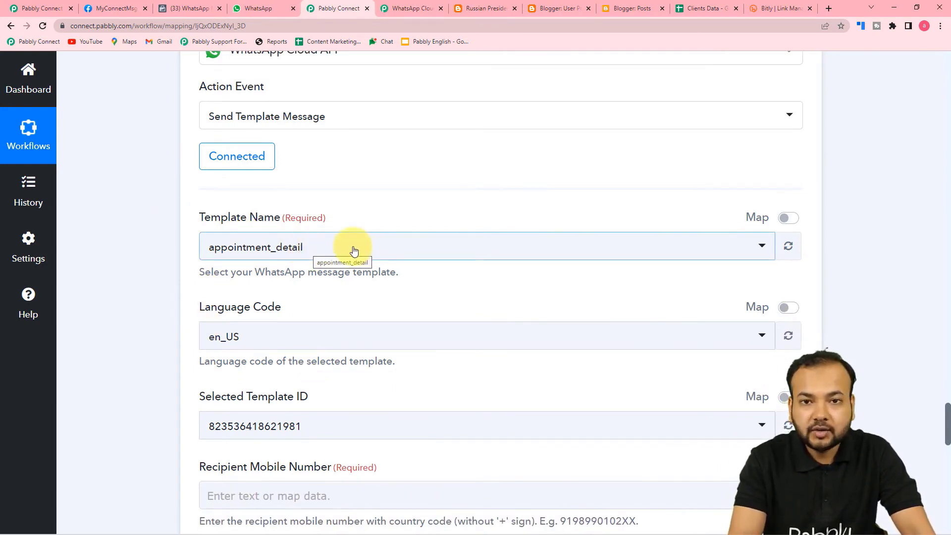
click(113, 10)
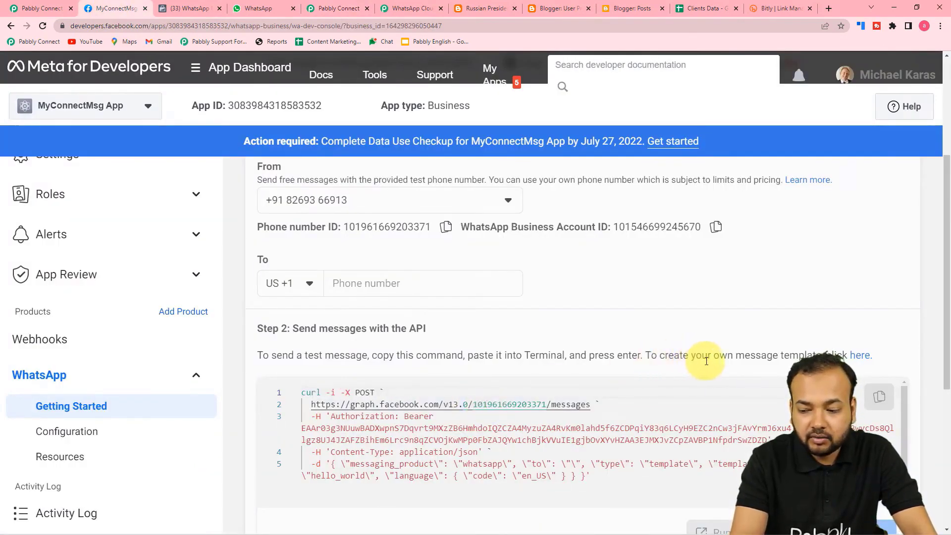
click(860, 356)
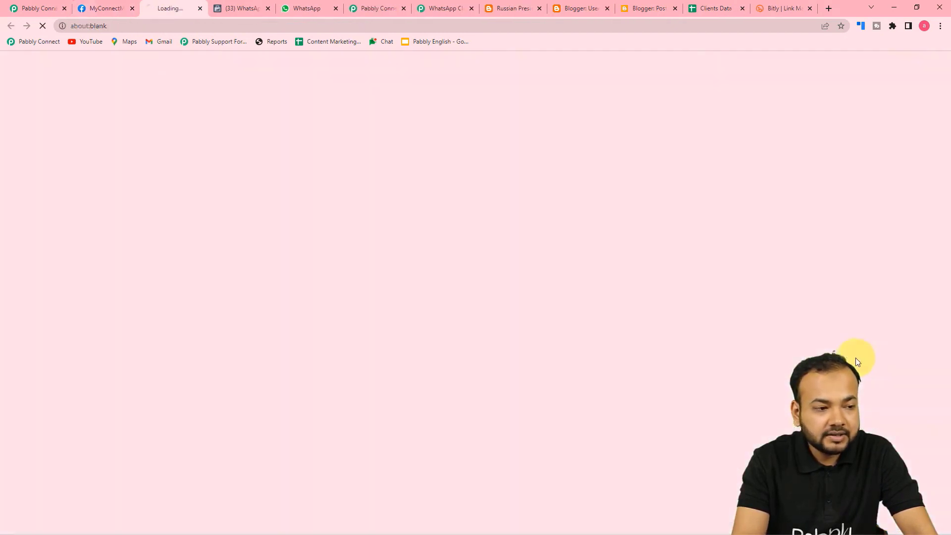
click(268, 7)
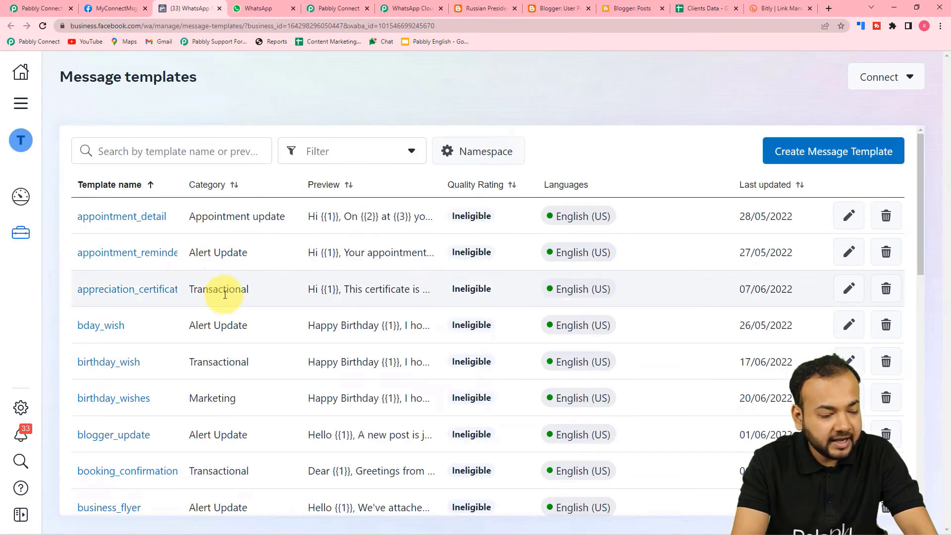
scroll(227, 302, down, 1)
scroll(227, 302, down, 1)
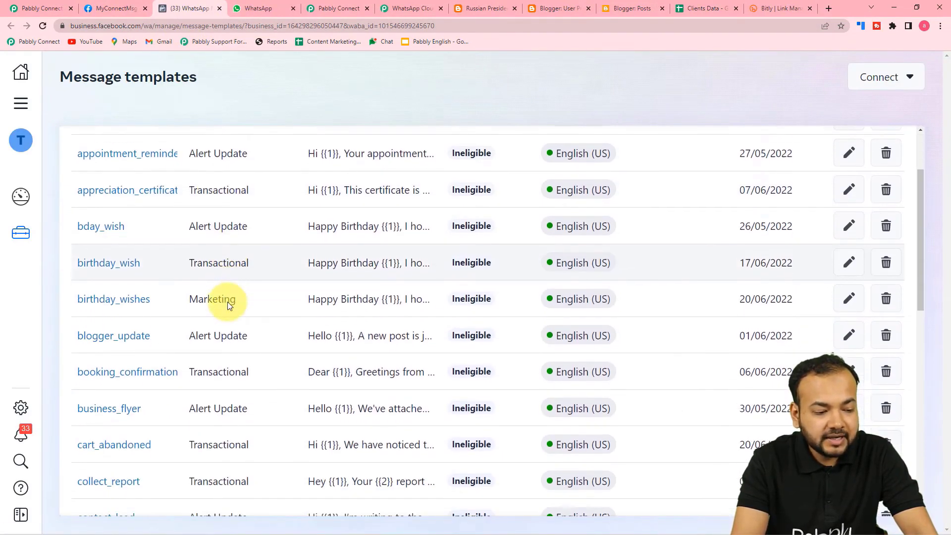
scroll(228, 302, down, 1)
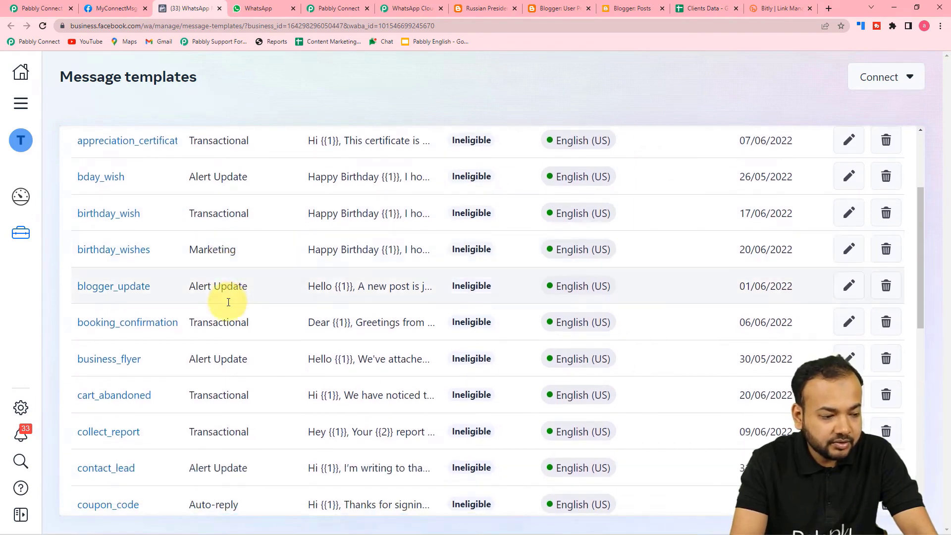
click(101, 285)
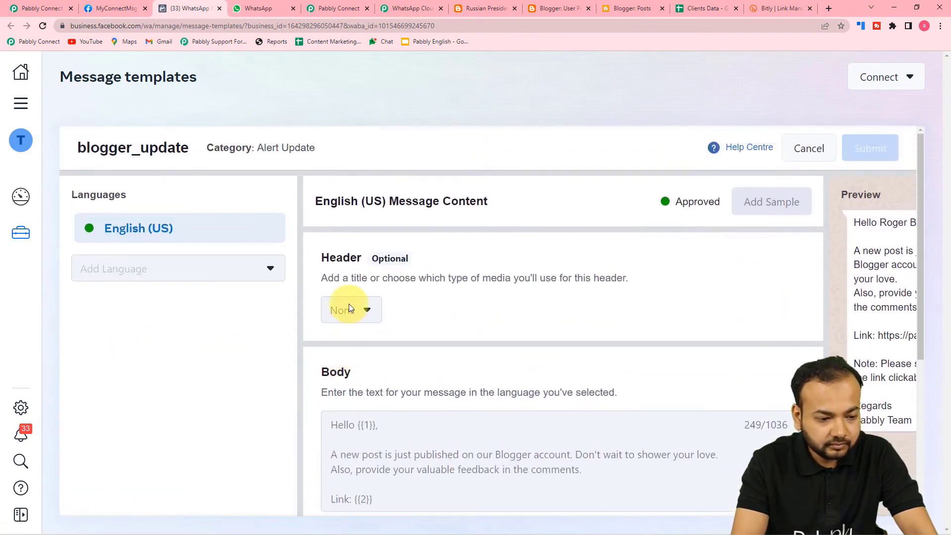
Examine the blogger_update template's message preview and the variable placeholders in its body text.
scroll(349, 307, down, 5)
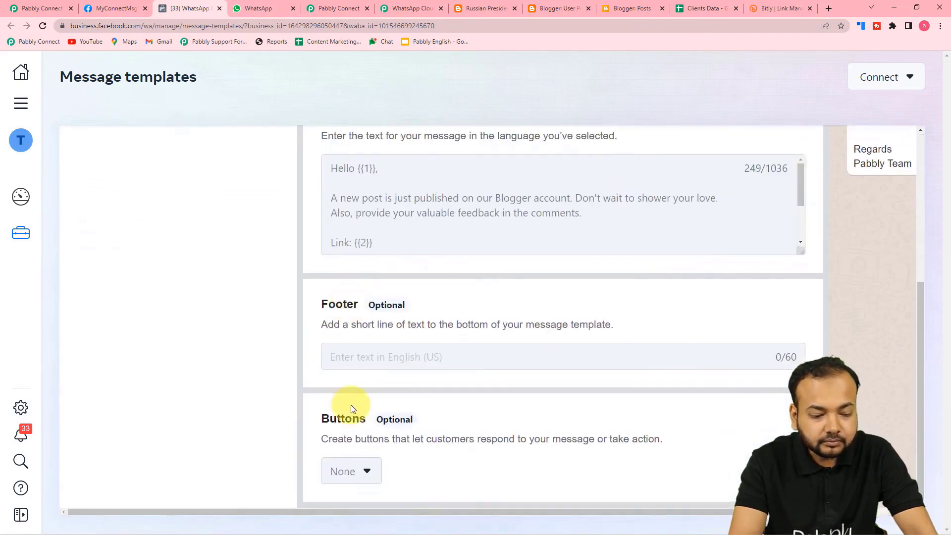
drag(339, 513, 518, 513)
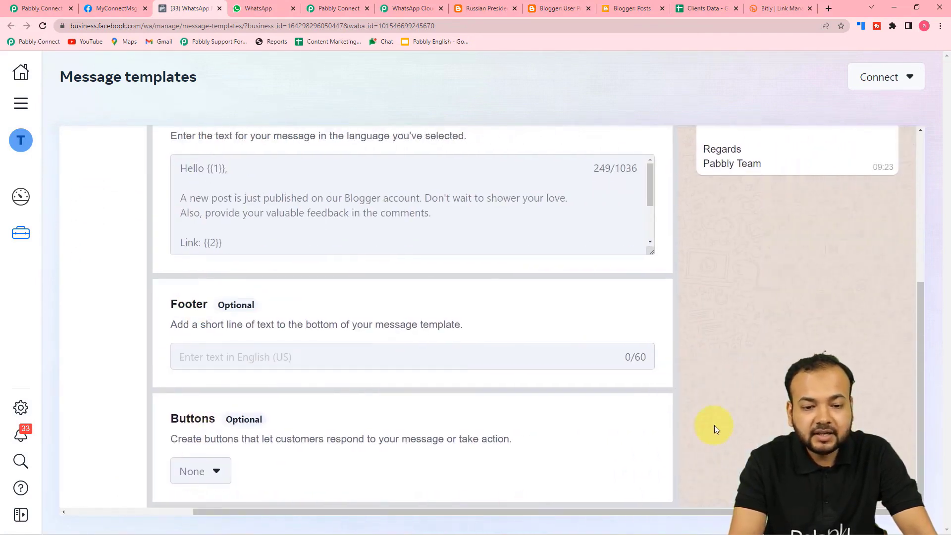
scroll(715, 425, up, 3)
scroll(715, 425, up, 2)
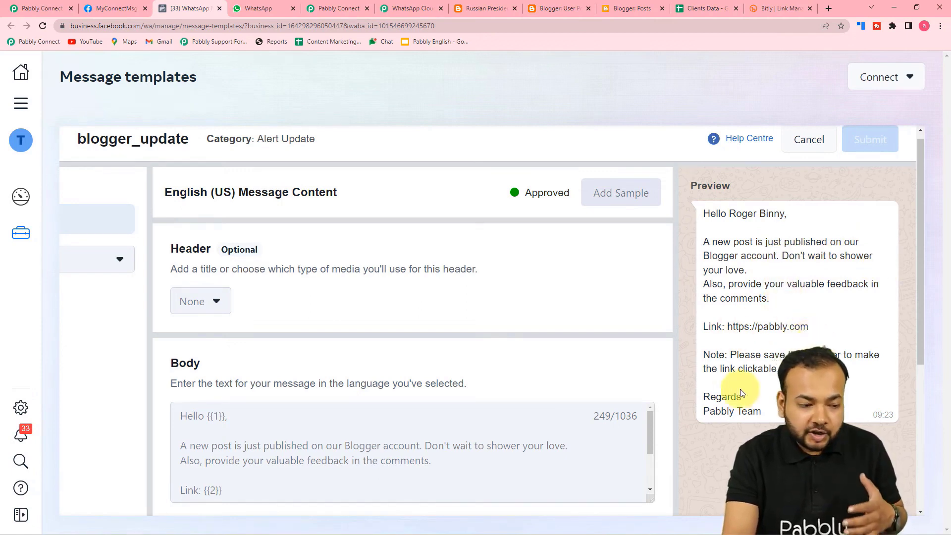
scroll(591, 356, down, 2)
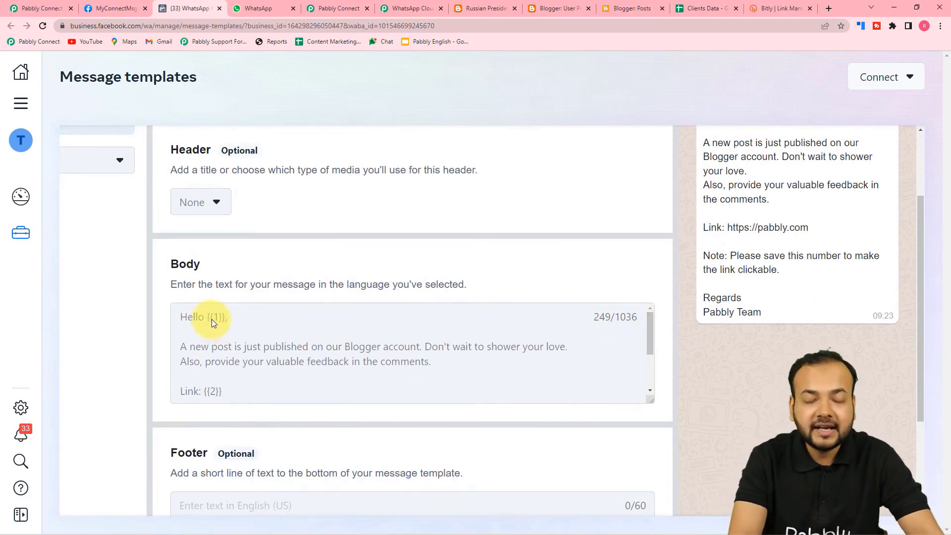
scroll(228, 340, down, 2)
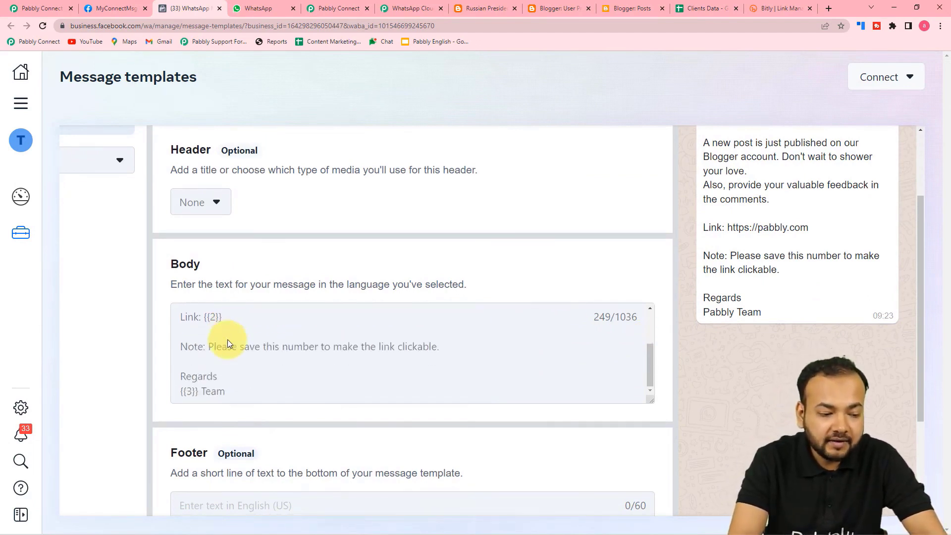
scroll(228, 340, up, 2)
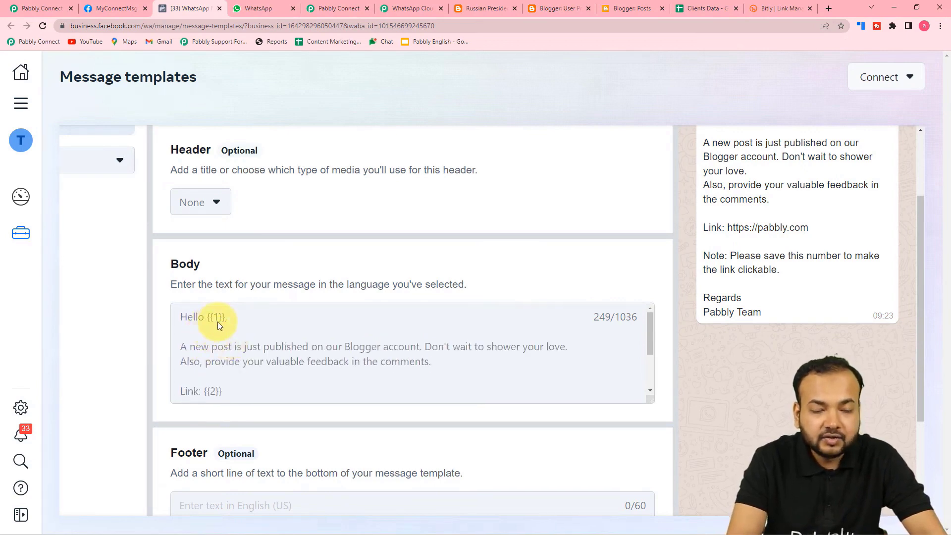
scroll(218, 322, down, 2)
scroll(184, 395, down, 2)
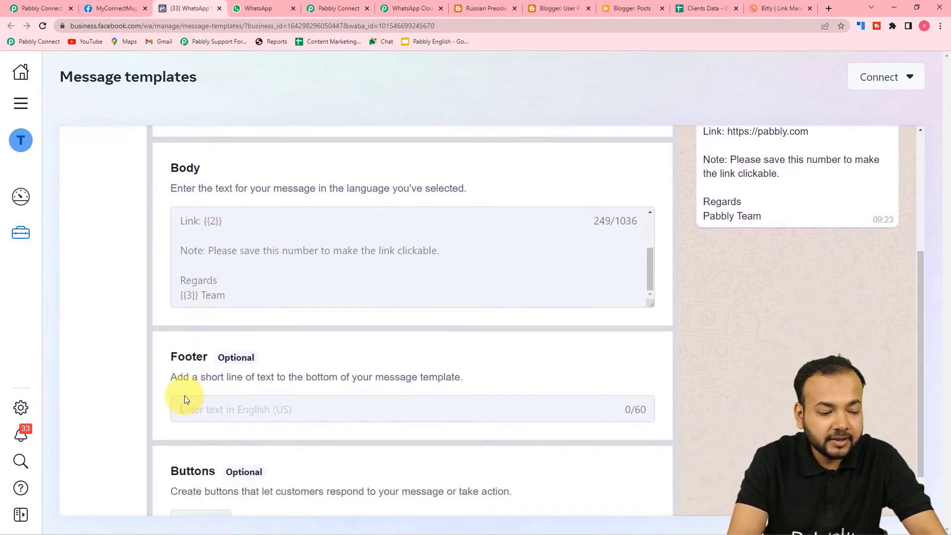
scroll(320, 330, up, 4)
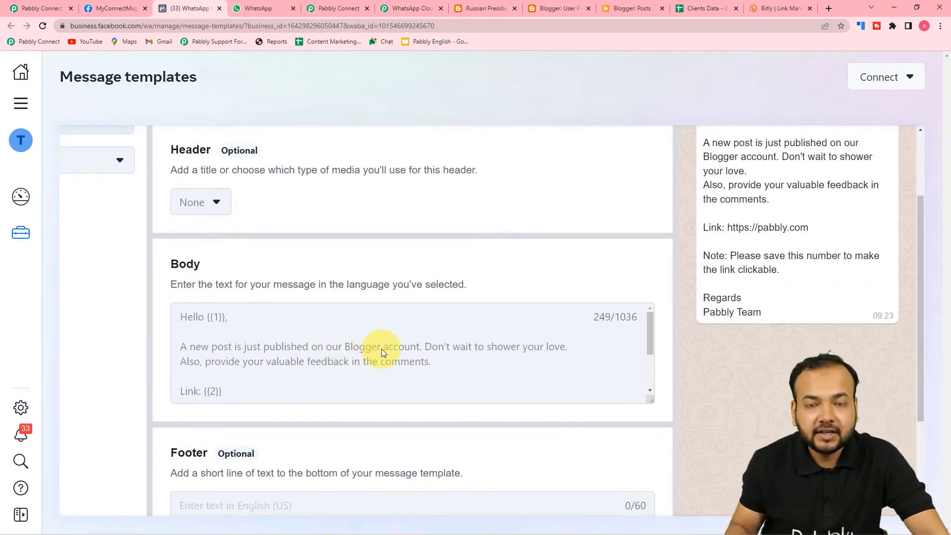
Compare the blogger_update body text down to its closing lines with the message preview, and close the template without changes.
scroll(801, 233, up, 2)
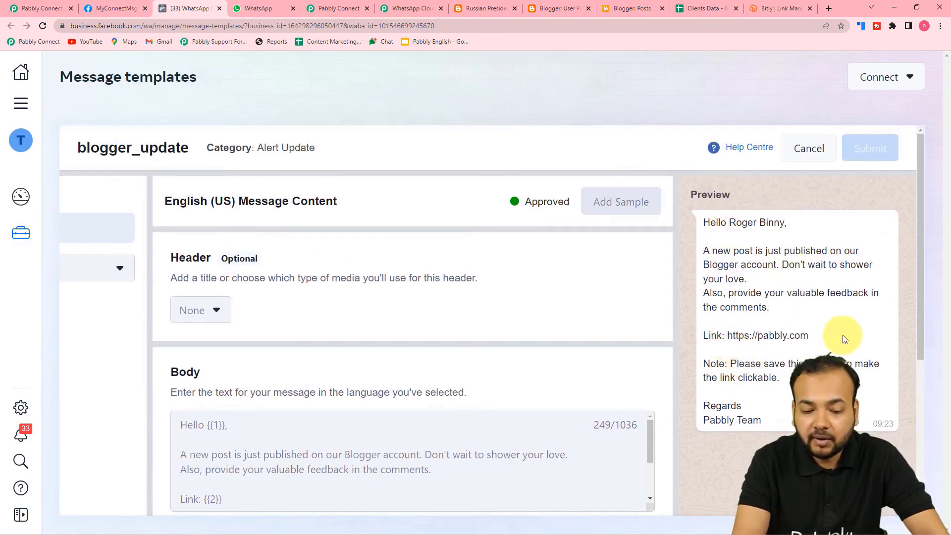
scroll(844, 334, down, 2)
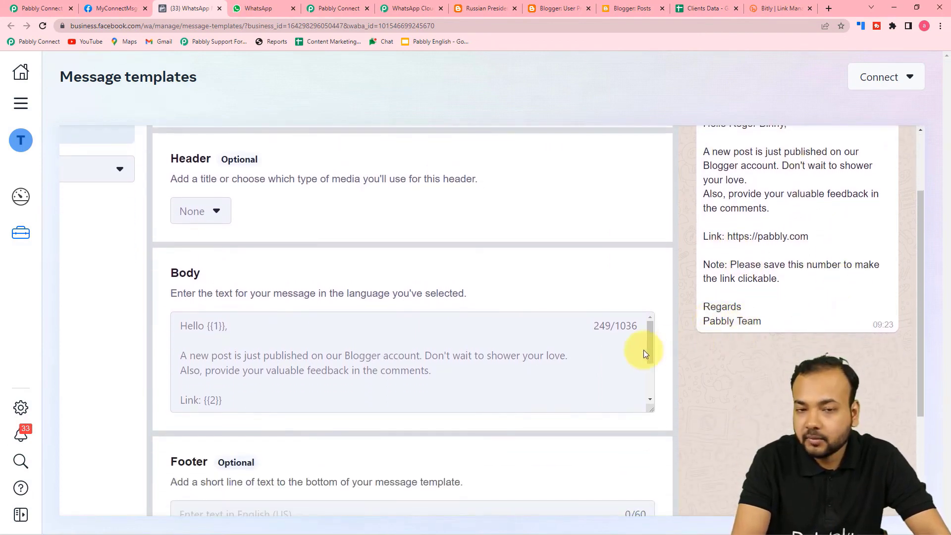
scroll(569, 364, down, 2)
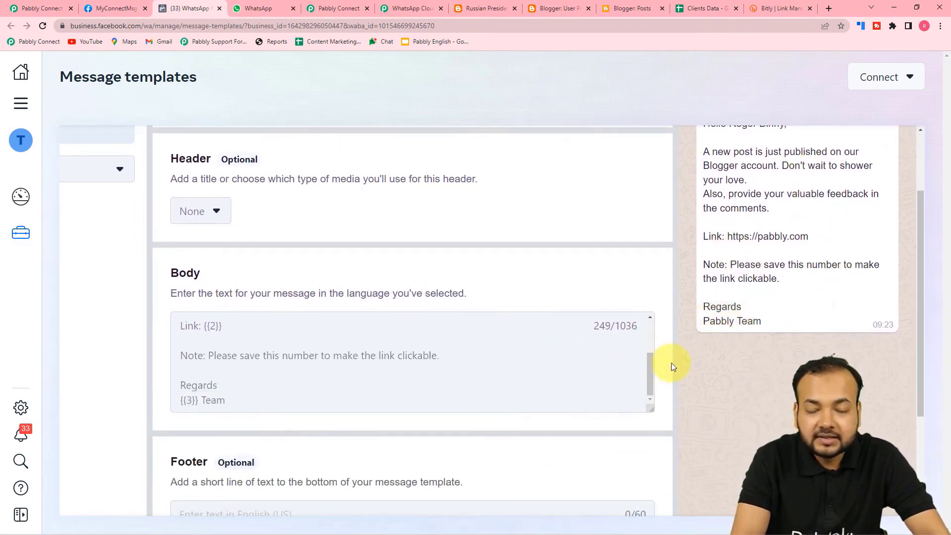
scroll(736, 364, down, 2)
scroll(736, 365, up, 4)
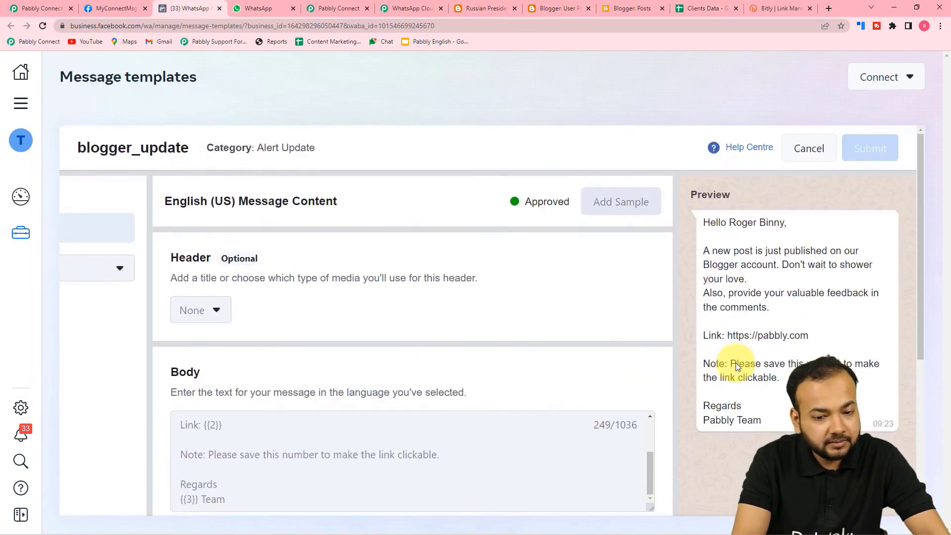
scroll(737, 364, down, 2)
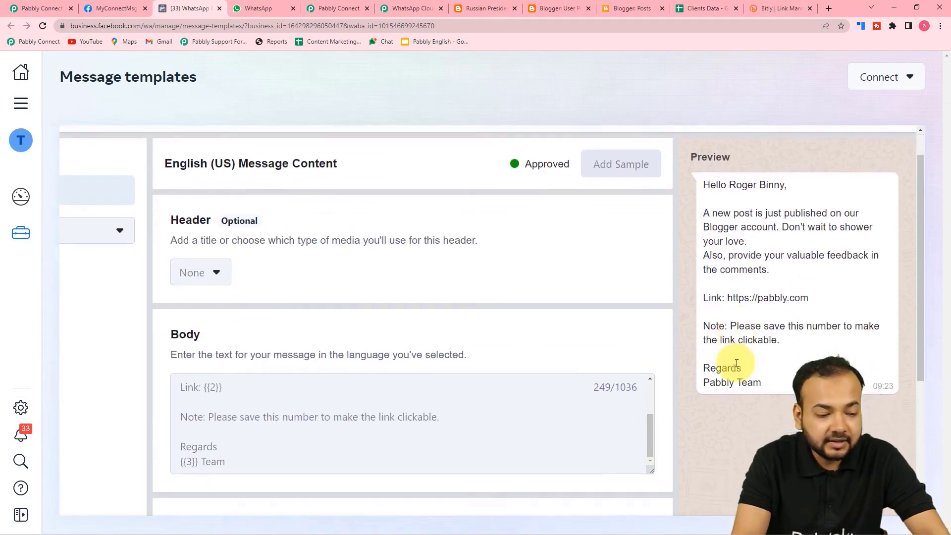
scroll(737, 365, up, 2)
click(808, 149)
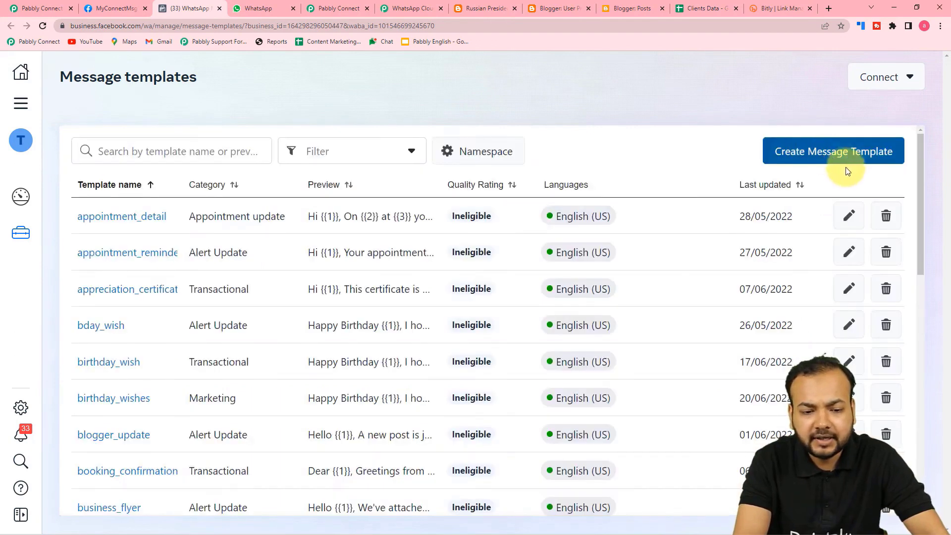
Start a new message template in the Marketing category, named "name", with English (US) as its language.
click(811, 154)
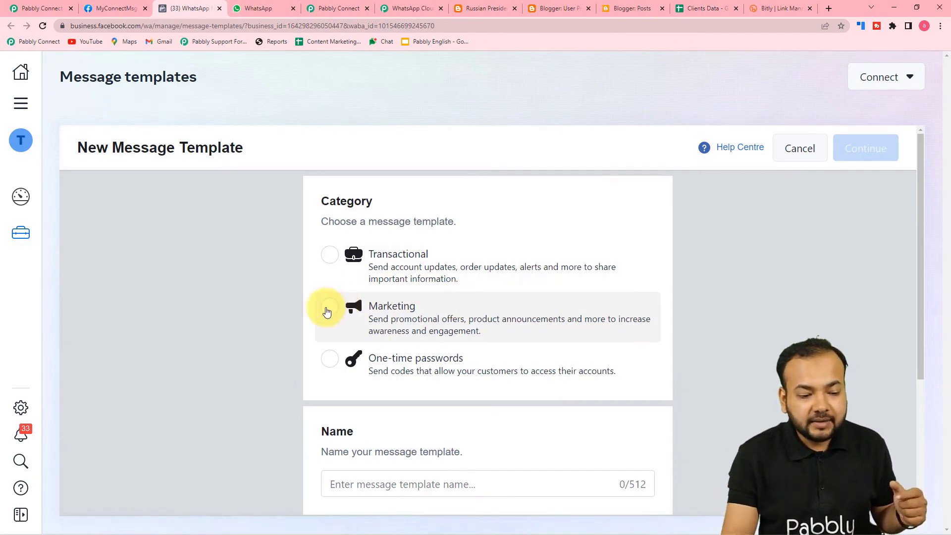
click(381, 311)
scroll(387, 342, down, 3)
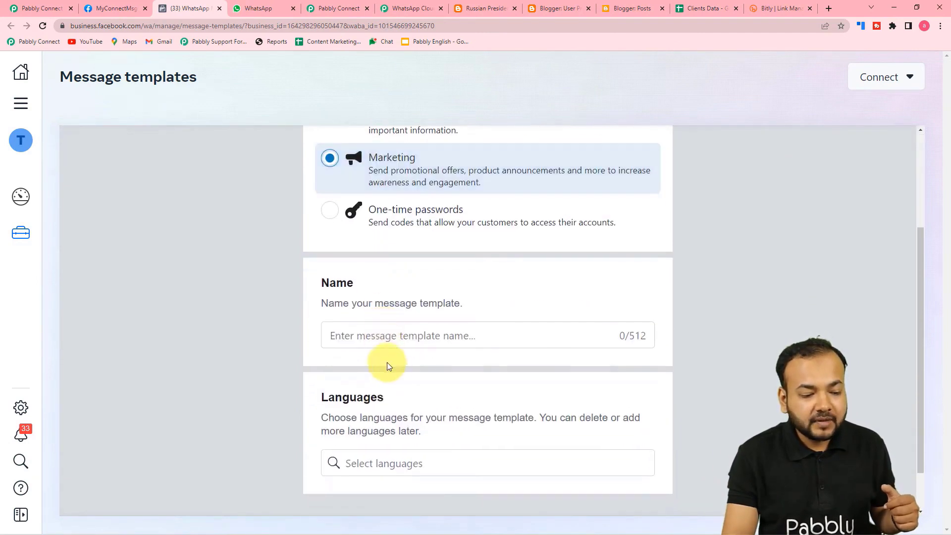
click(410, 342)
text(name)
click(422, 465)
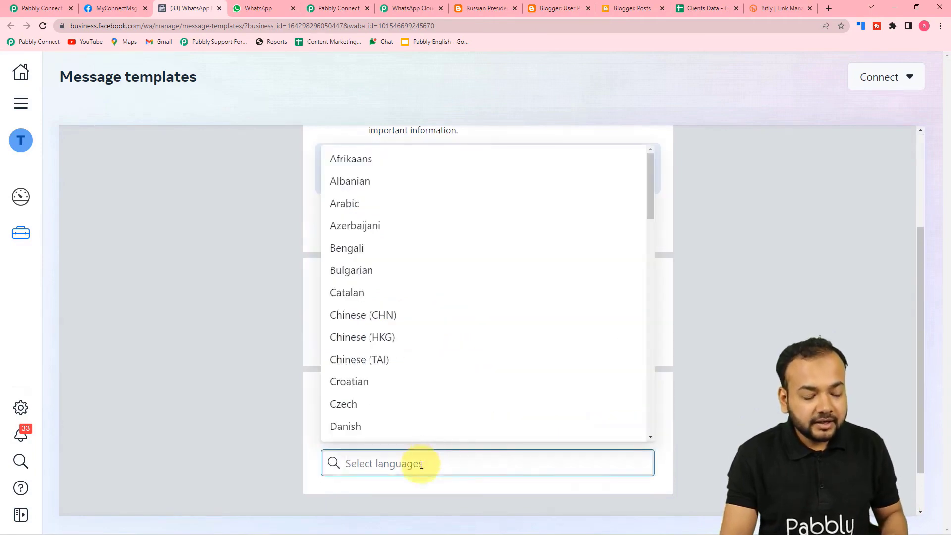
text(eng)
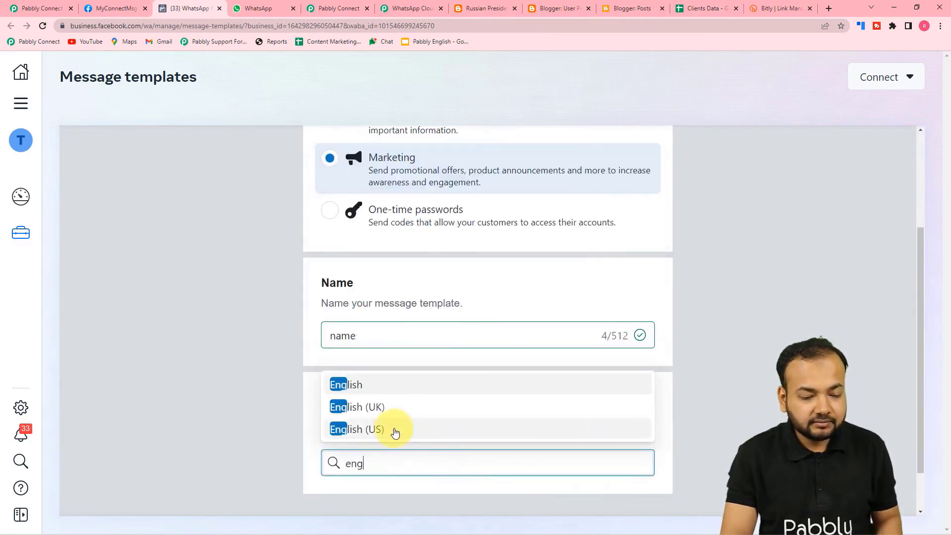
click(393, 425)
click(773, 346)
scroll(783, 341, up, 3)
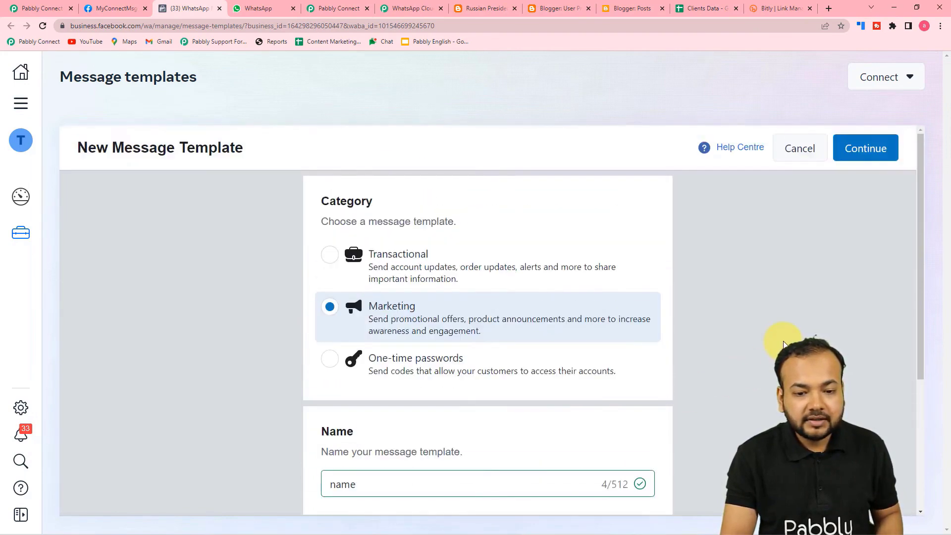
click(880, 151)
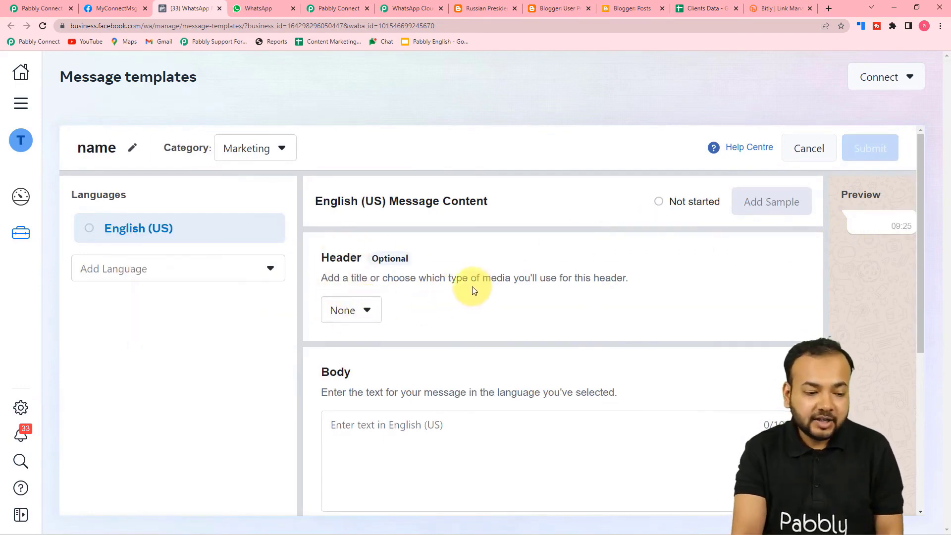
Try the Text and Media header types, choose Document as the media, and view the sample content dialog without adding a file.
click(362, 318)
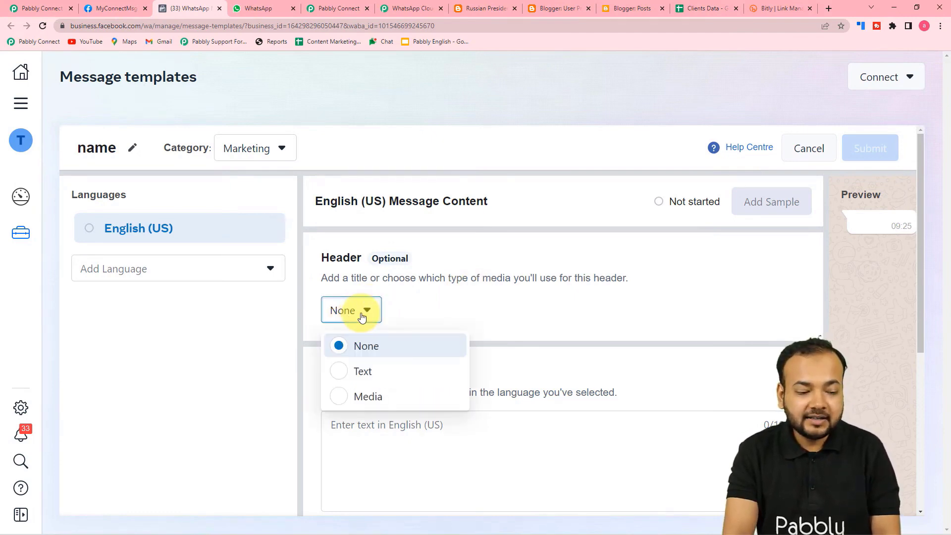
click(346, 373)
click(361, 310)
click(351, 395)
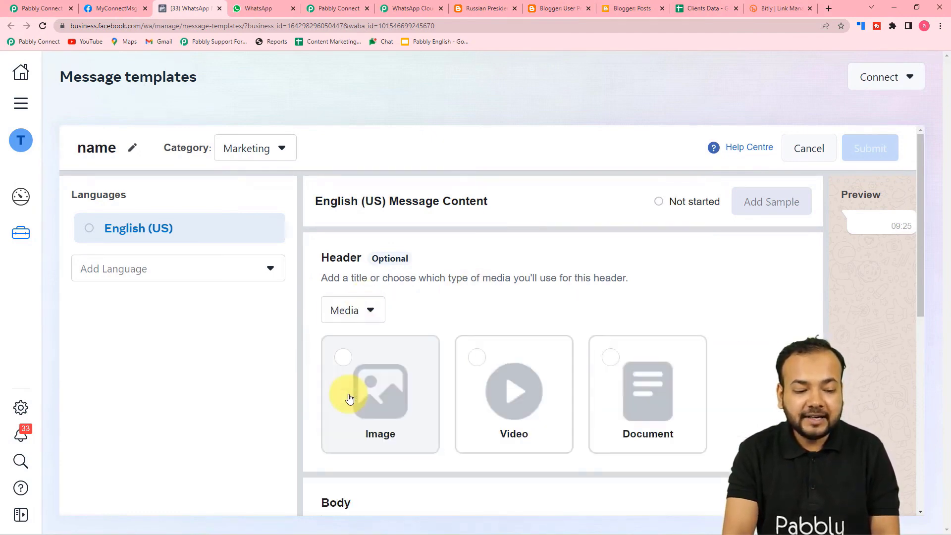
click(353, 368)
click(500, 382)
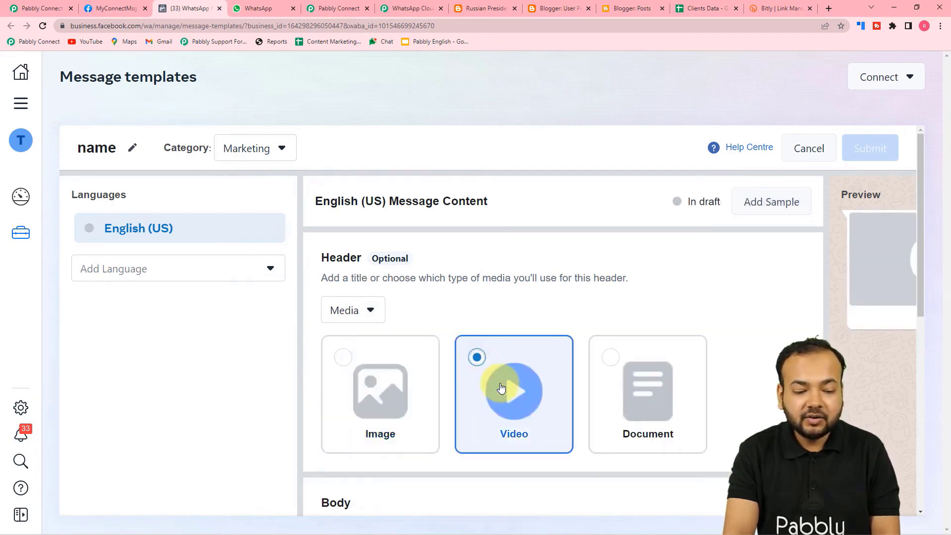
click(609, 371)
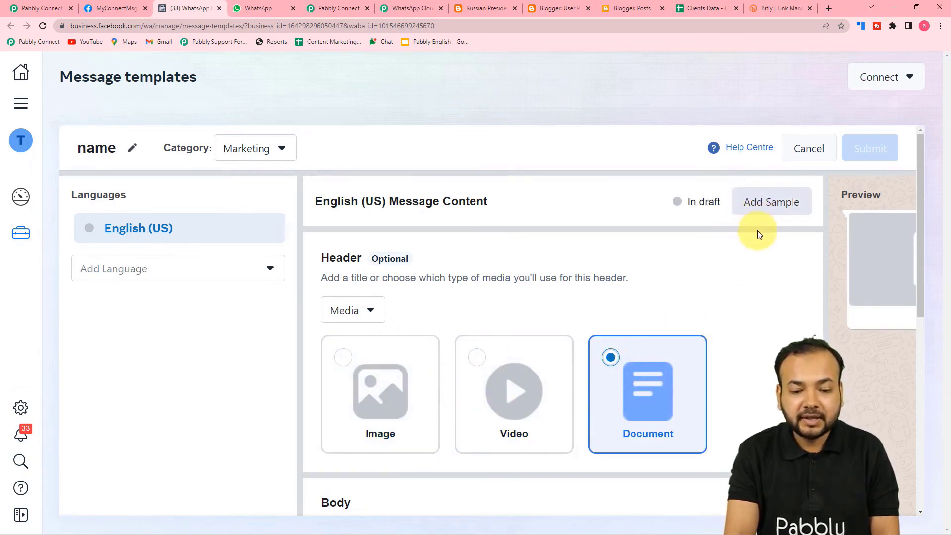
click(760, 213)
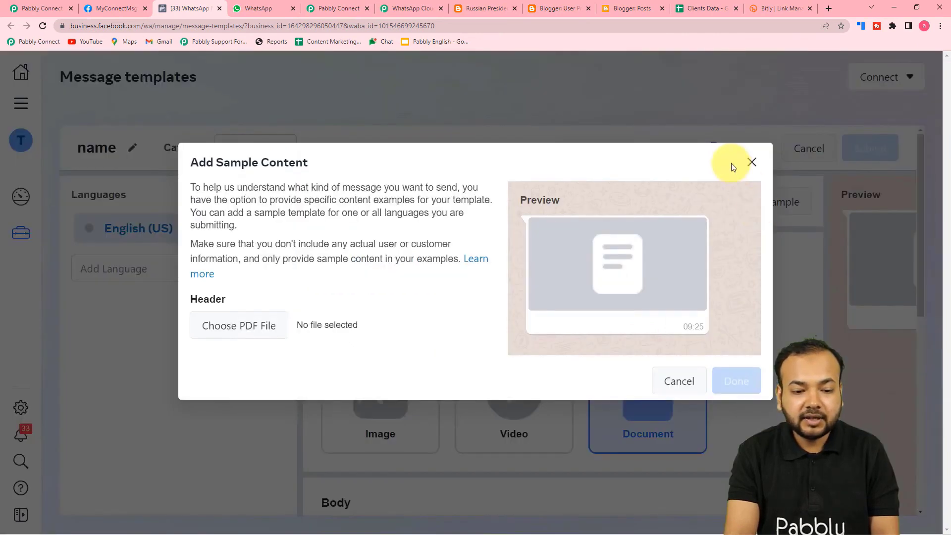
click(751, 165)
Enter "hello" in the template's body text and add the variable {{1}} after it.
scroll(712, 287, down, 7)
click(435, 233)
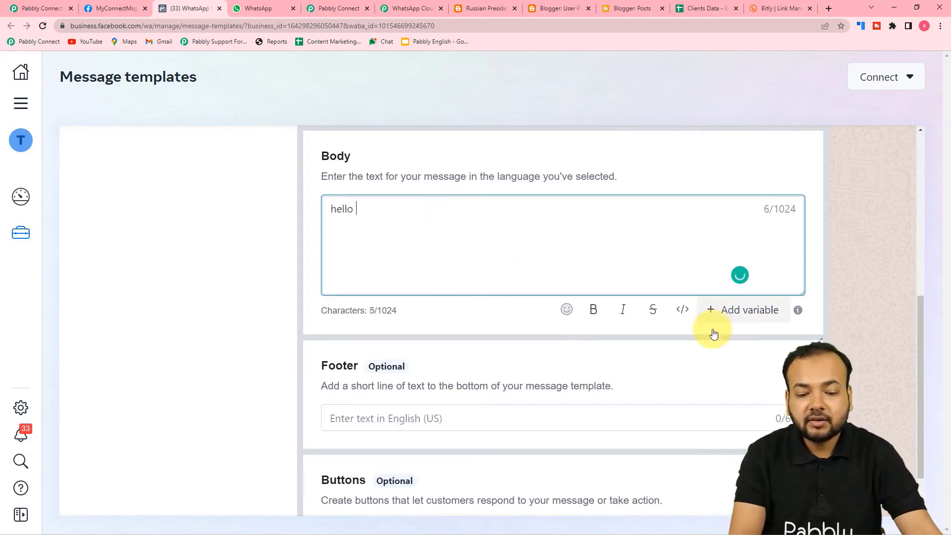
click(738, 311)
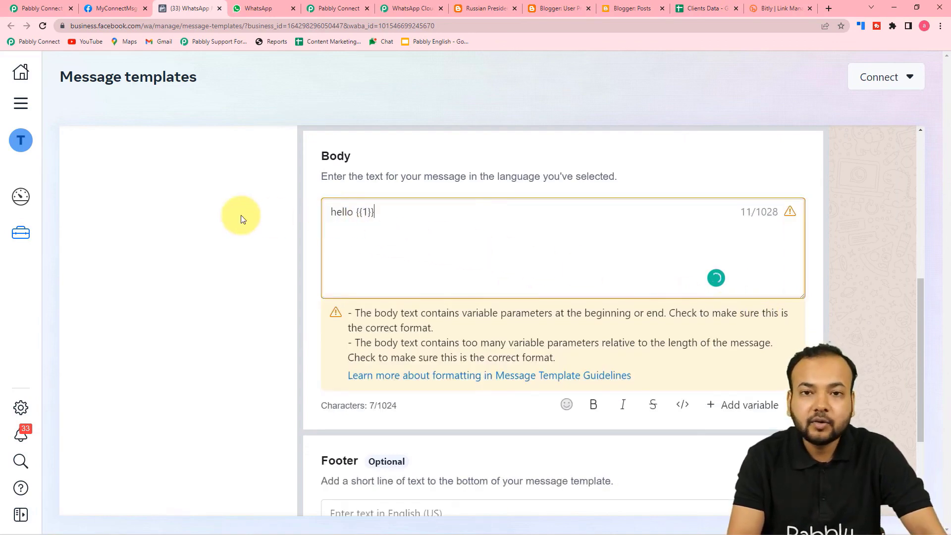
Review the optional footer and buttons settings, and discard the new template draft without submitting it.
scroll(240, 215, down, 2)
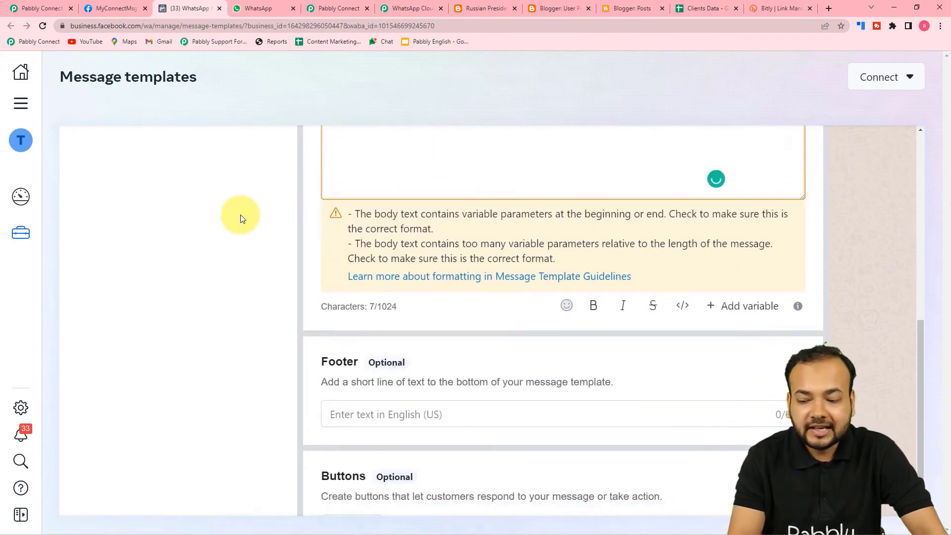
scroll(240, 215, down, 1)
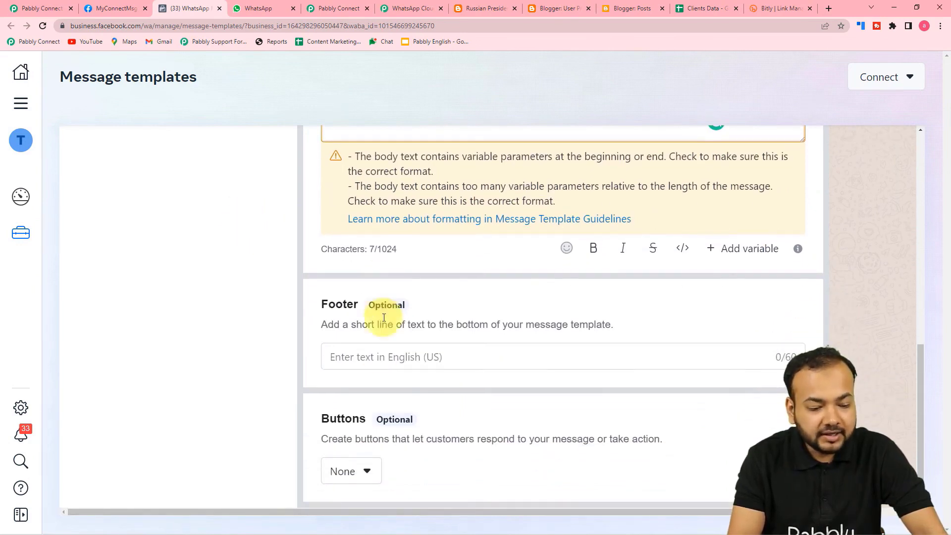
scroll(489, 415, up, 10)
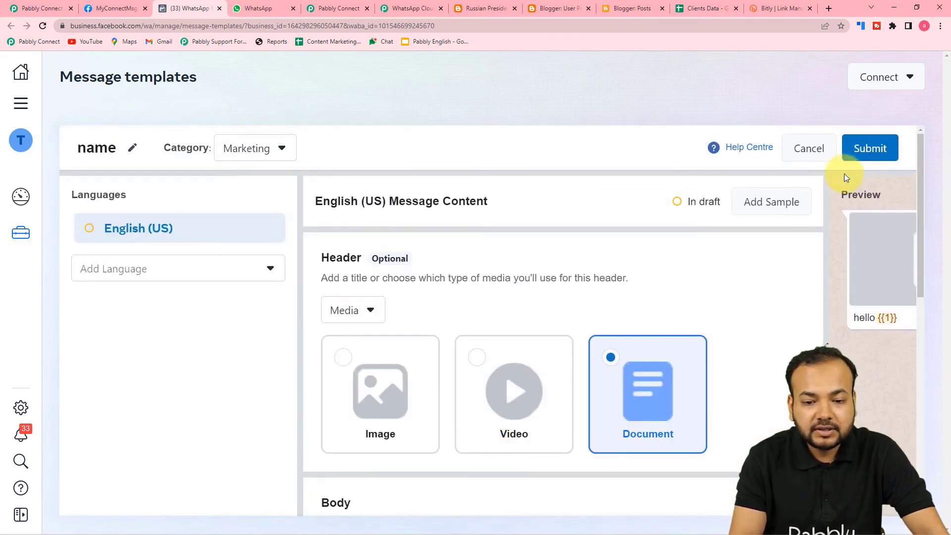
click(804, 155)
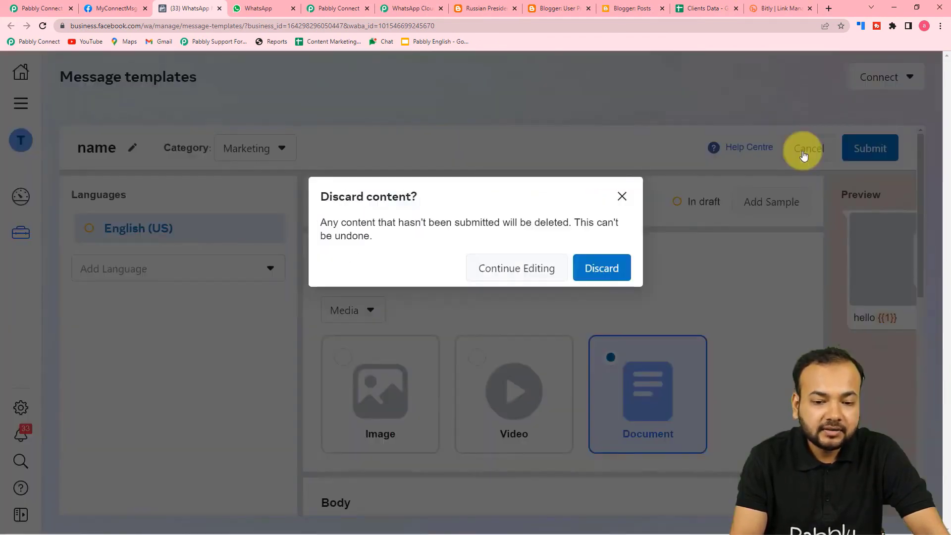
click(591, 271)
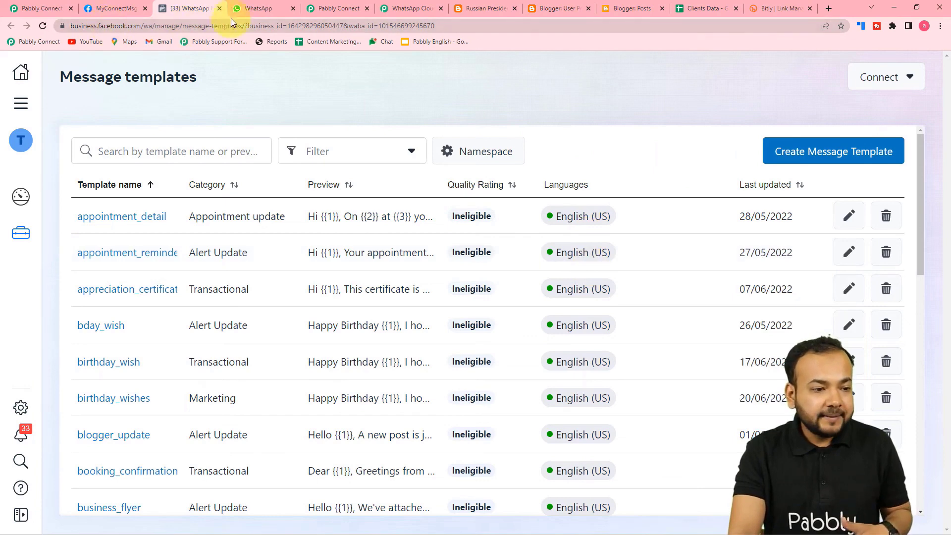
Return to Pabbly Connect and set the Send Template Message action's template name to blogger_update.
click(324, 9)
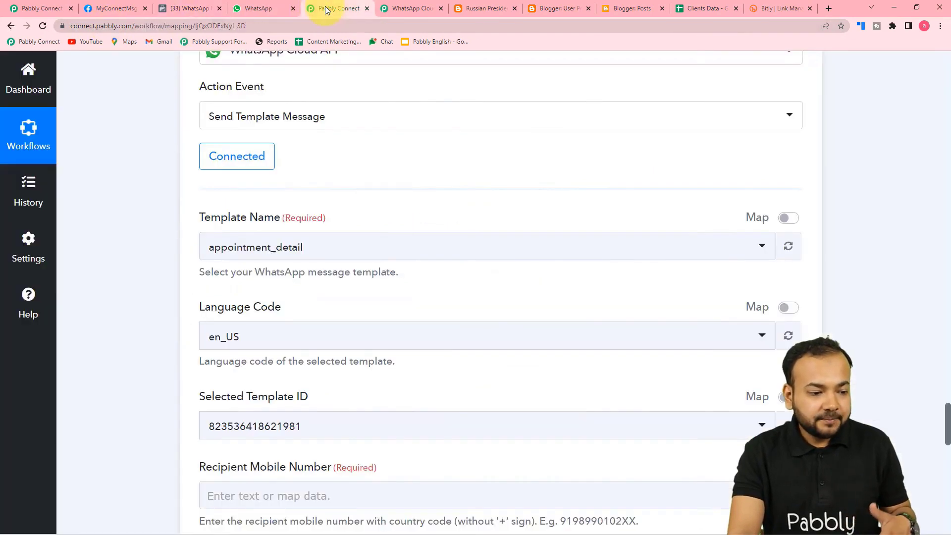
click(315, 251)
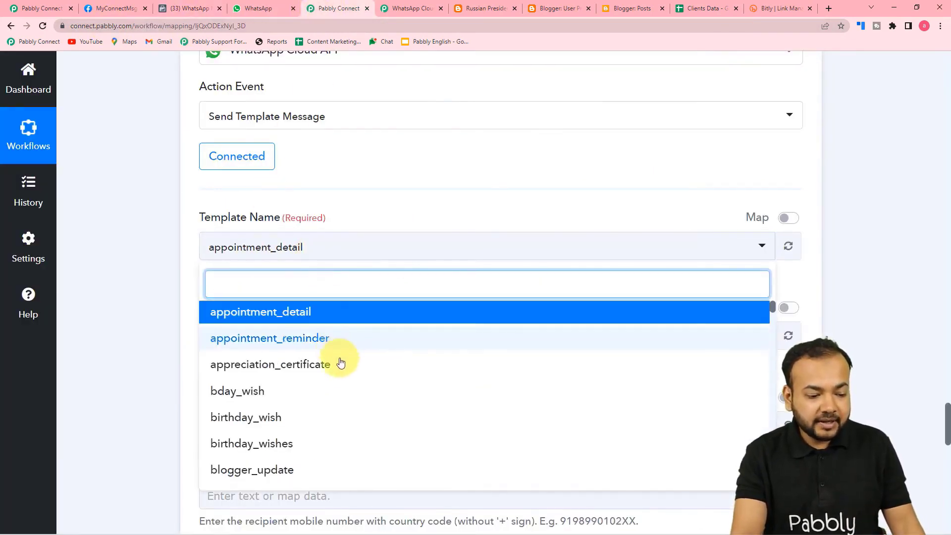
click(221, 473)
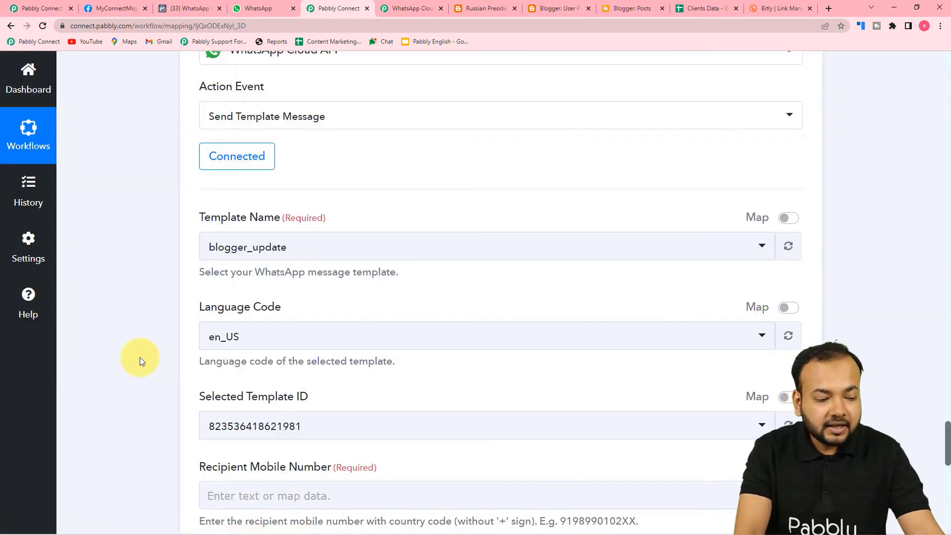
Map the Recipient Mobile Number to the Mobile No value from the Iterator by Pabbly step.
scroll(140, 358, down, 3)
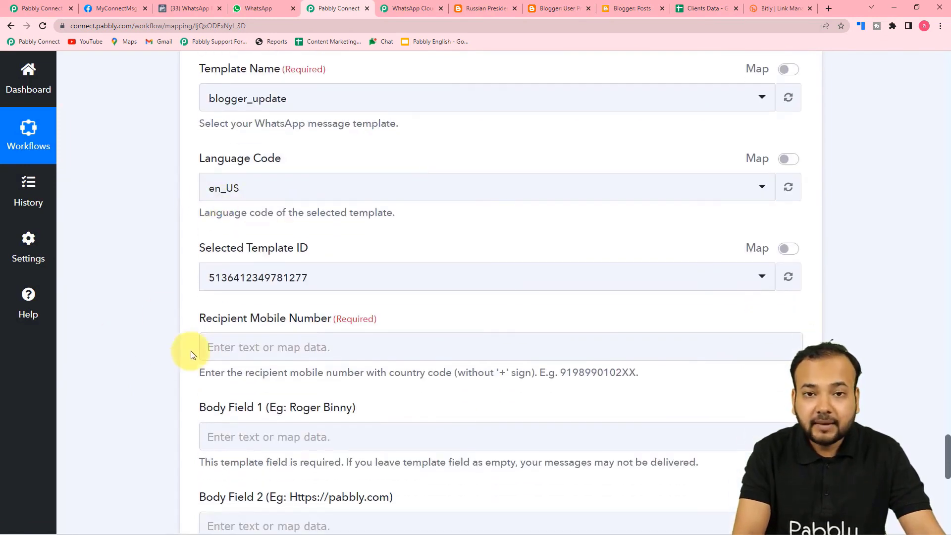
scroll(191, 351, down, 2)
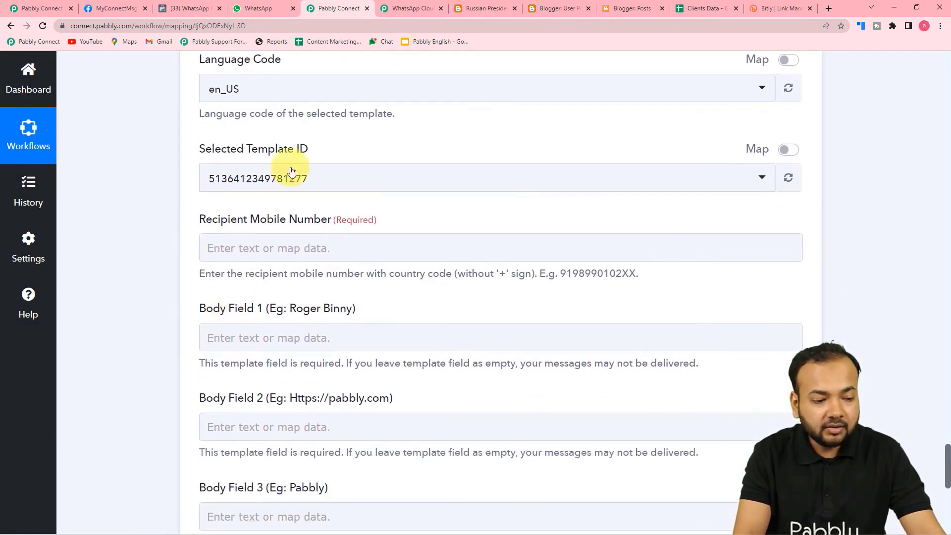
click(293, 244)
scroll(292, 244, down, 2)
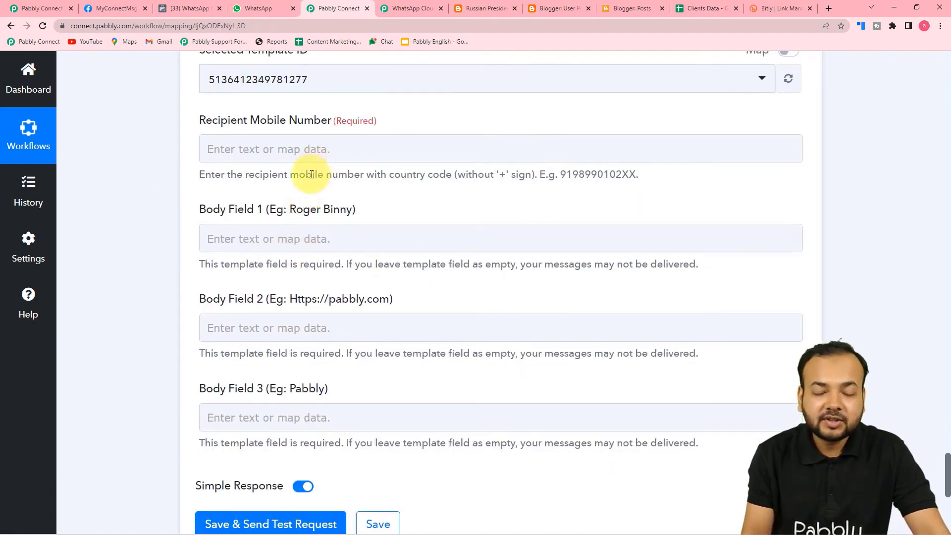
click(292, 152)
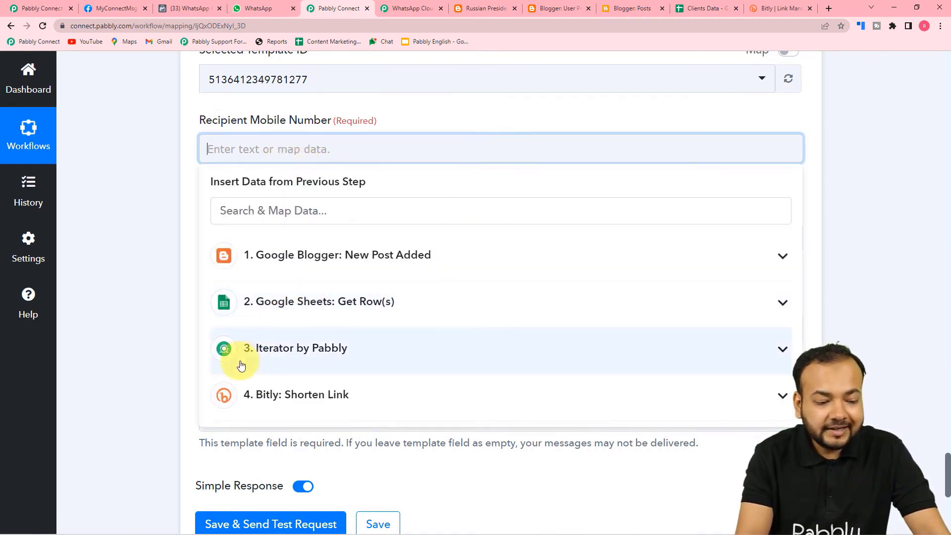
click(303, 348)
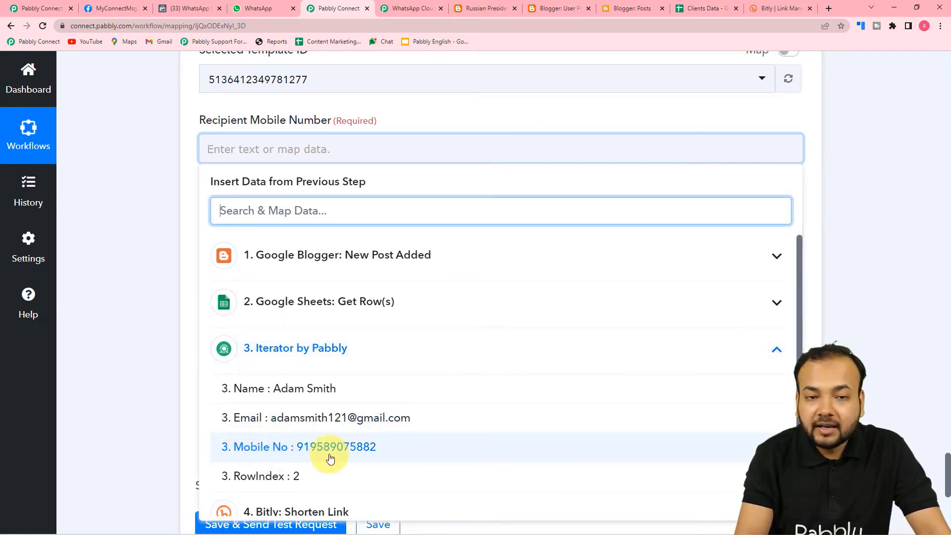
click(313, 452)
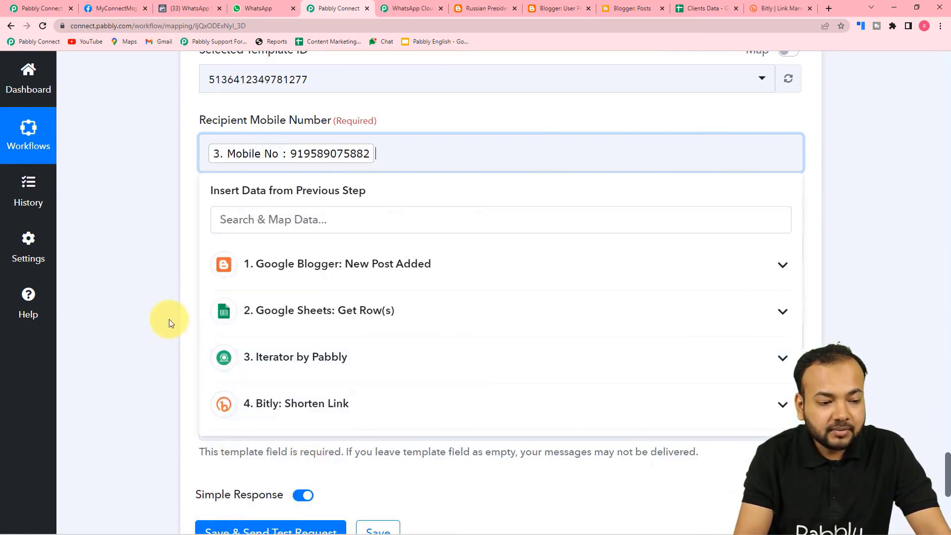
Look up the body text and its three variables in the blogger_update message template in WhatsApp Manager.
click(169, 320)
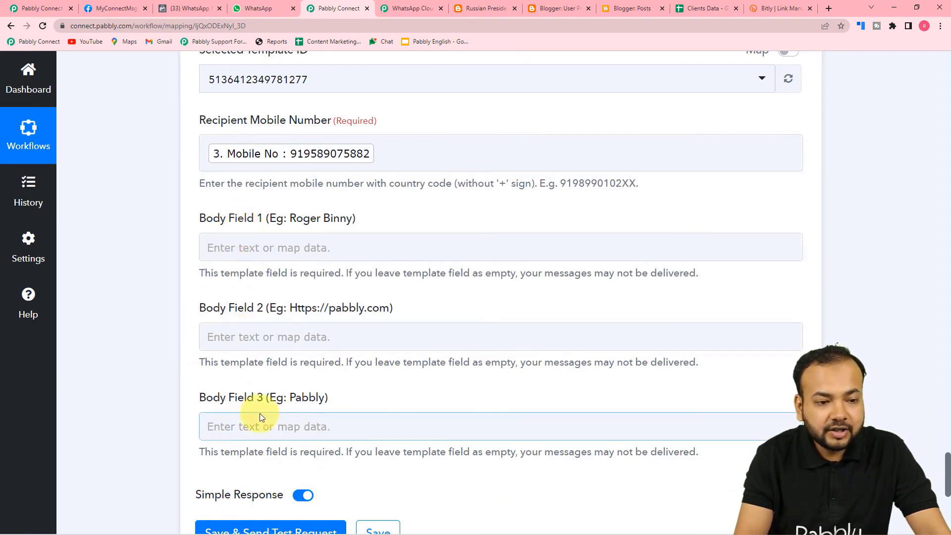
click(187, 7)
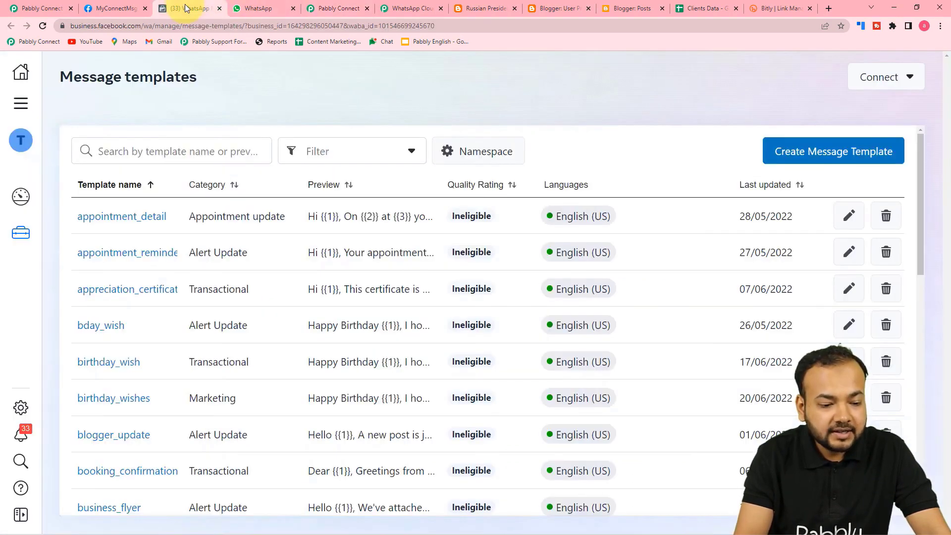
click(120, 435)
scroll(391, 383, down, 1)
scroll(390, 382, down, 3)
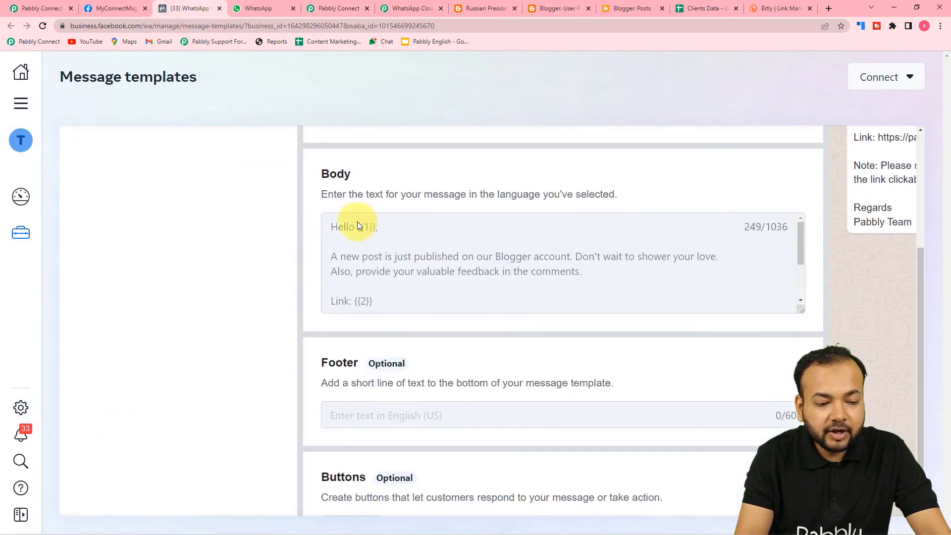
scroll(364, 253, down, 2)
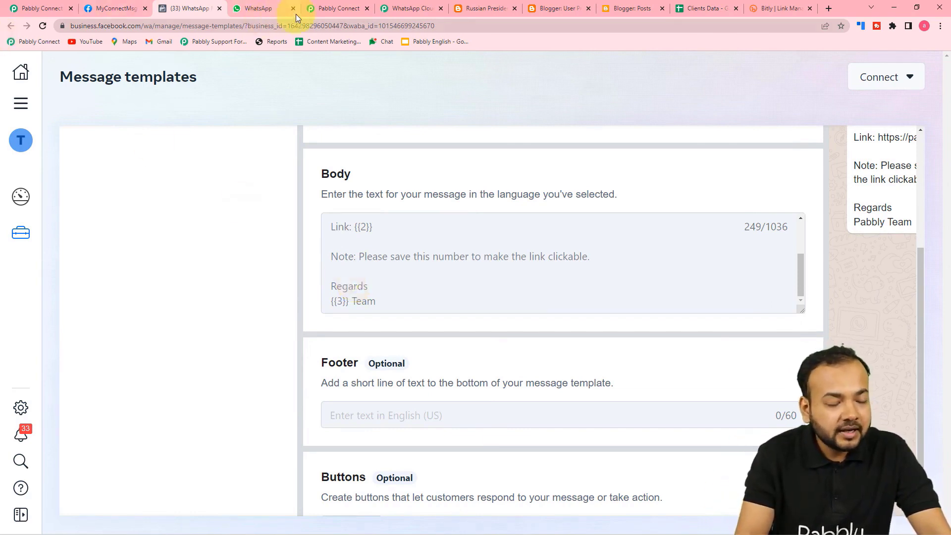
Back in the Pabbly Connect workflow, map Body Field 1 to the Name value from the Iterator step.
click(318, 11)
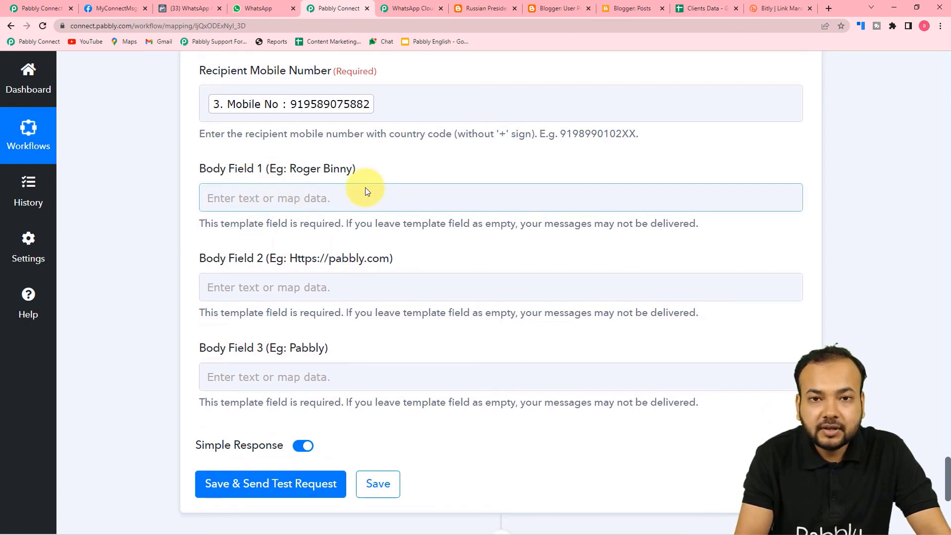
click(361, 201)
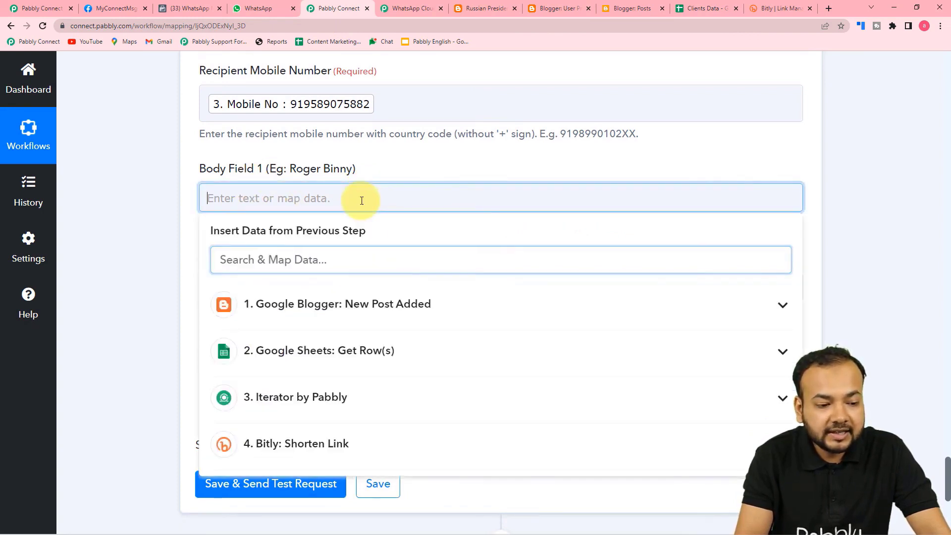
click(276, 395)
click(281, 446)
click(113, 333)
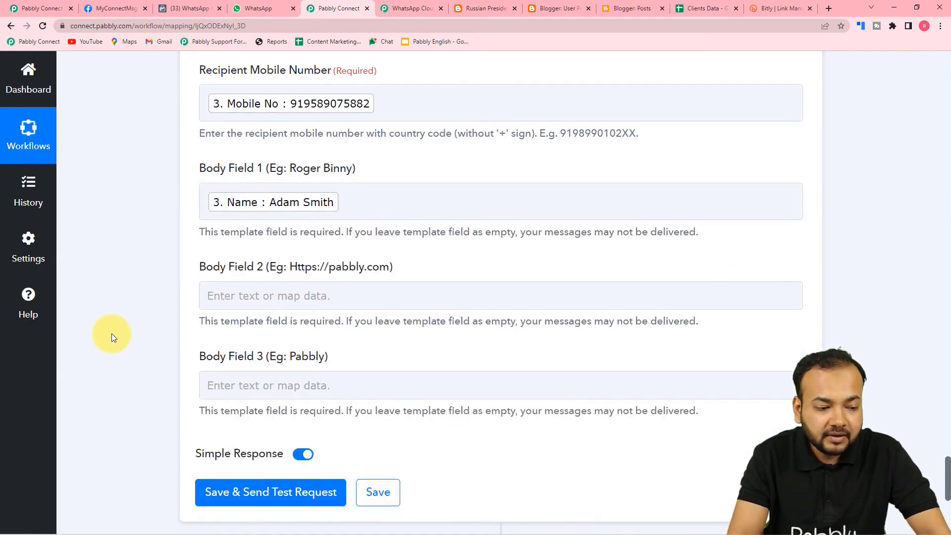
Map Body Field 2 to the shortened Link value from the Bitly step.
scroll(112, 334, down, 2)
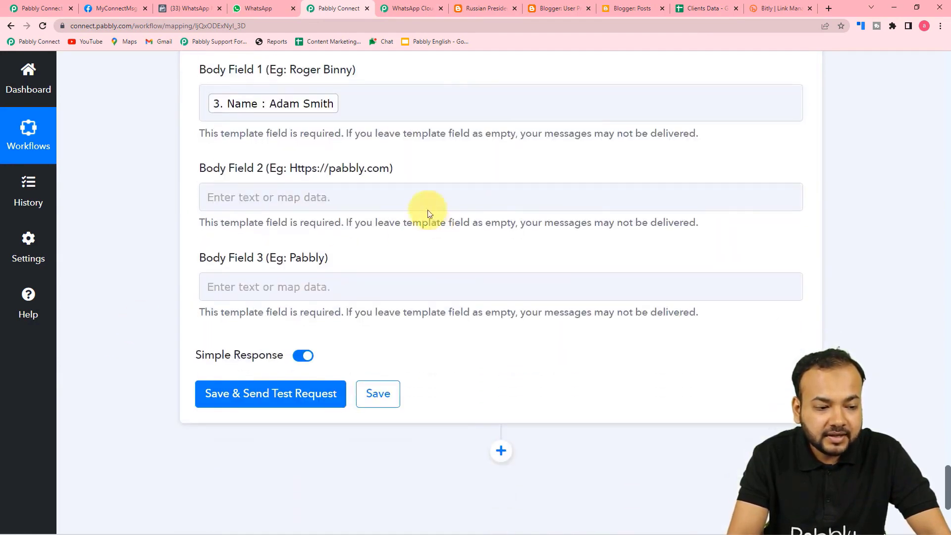
click(352, 200)
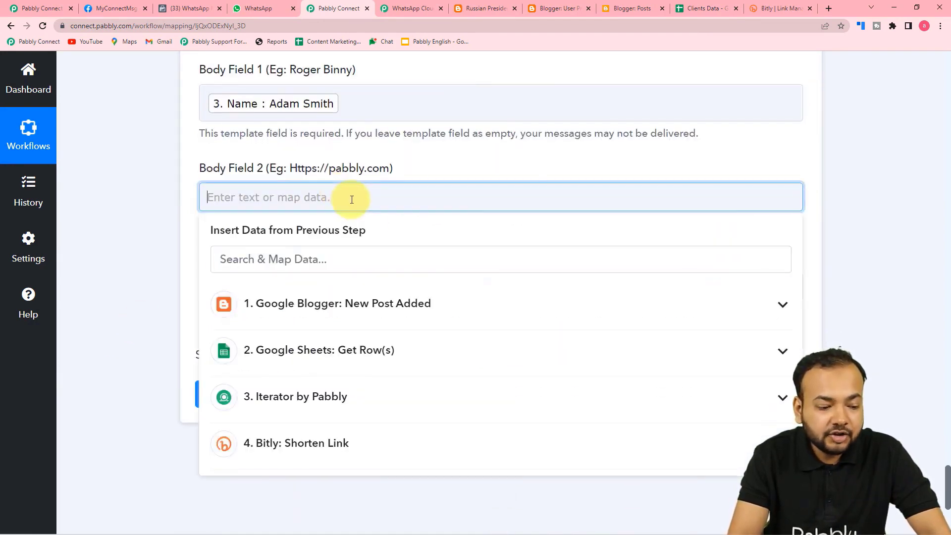
scroll(297, 454, down, 2)
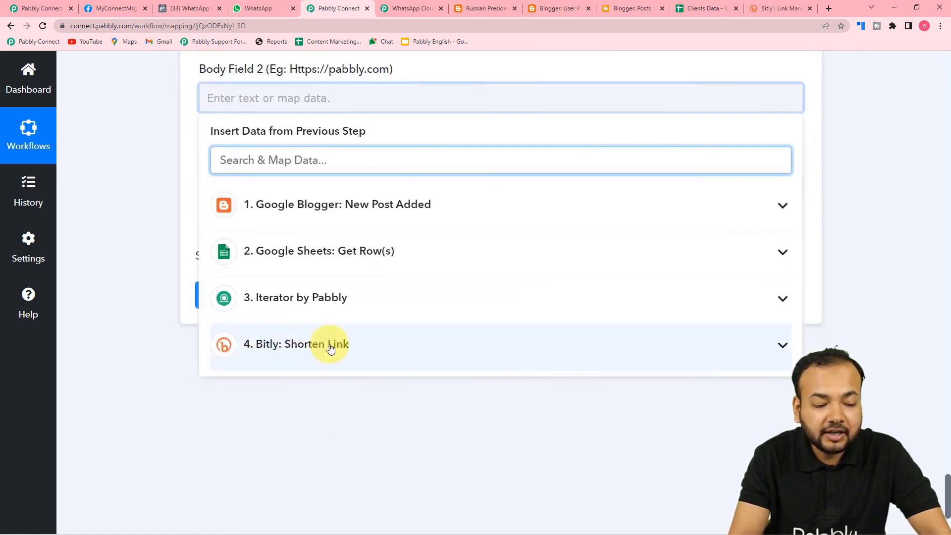
click(311, 361)
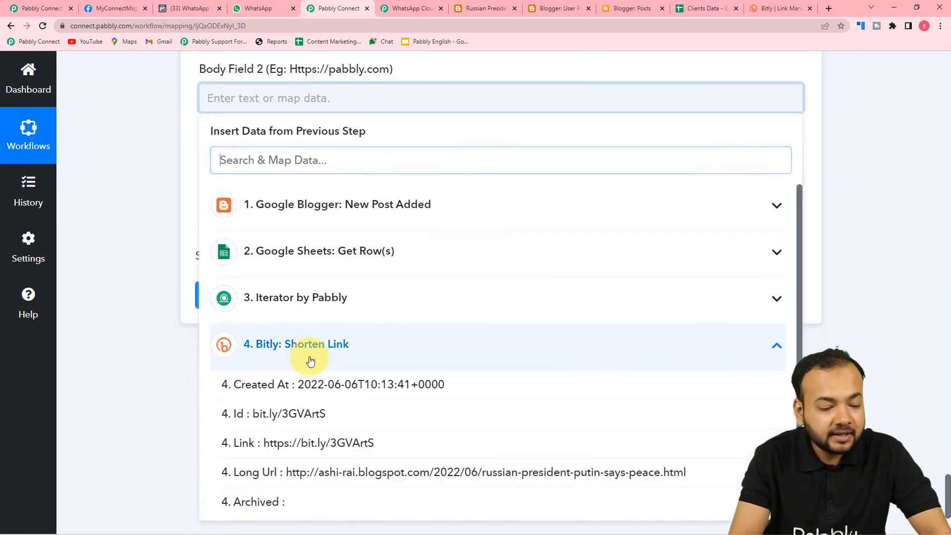
click(258, 453)
click(124, 295)
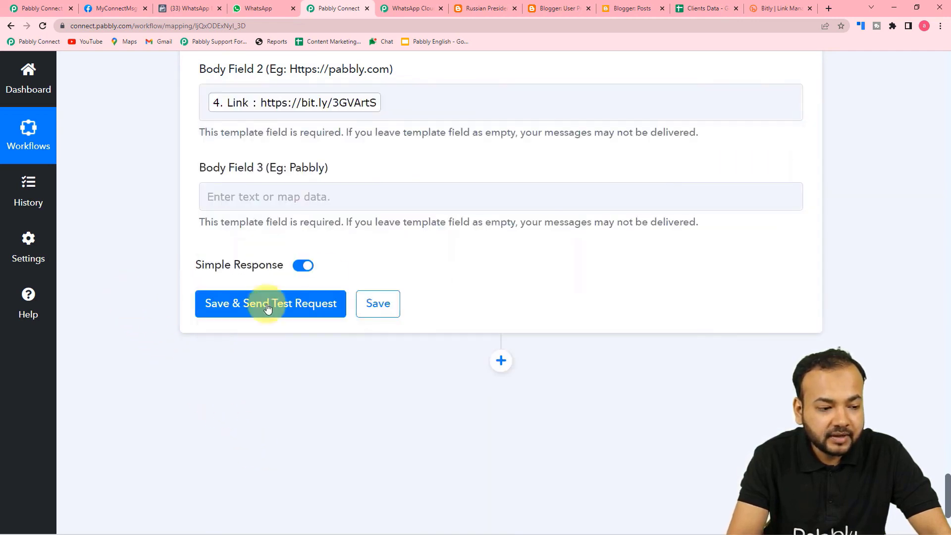
Enter "My Blog" as the text of Body Field 3.
click(325, 195)
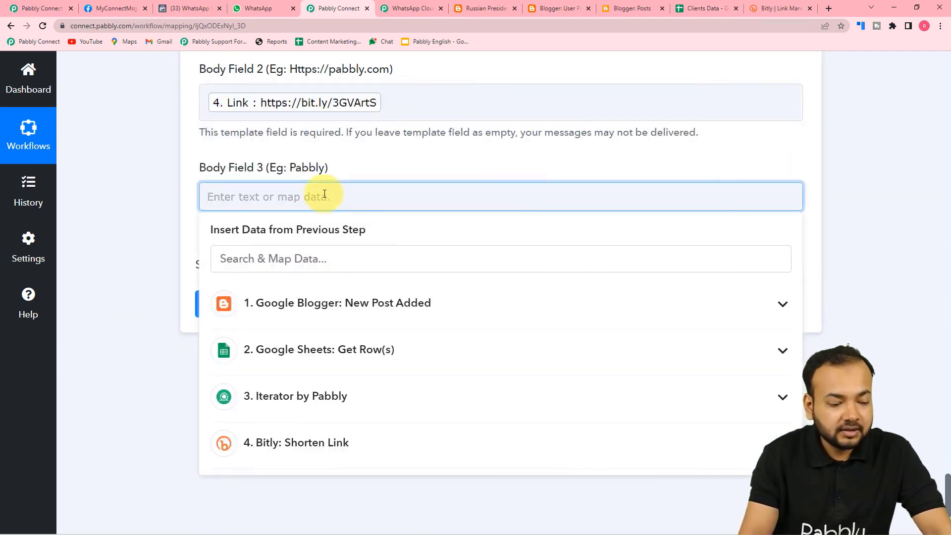
text(My Blog)
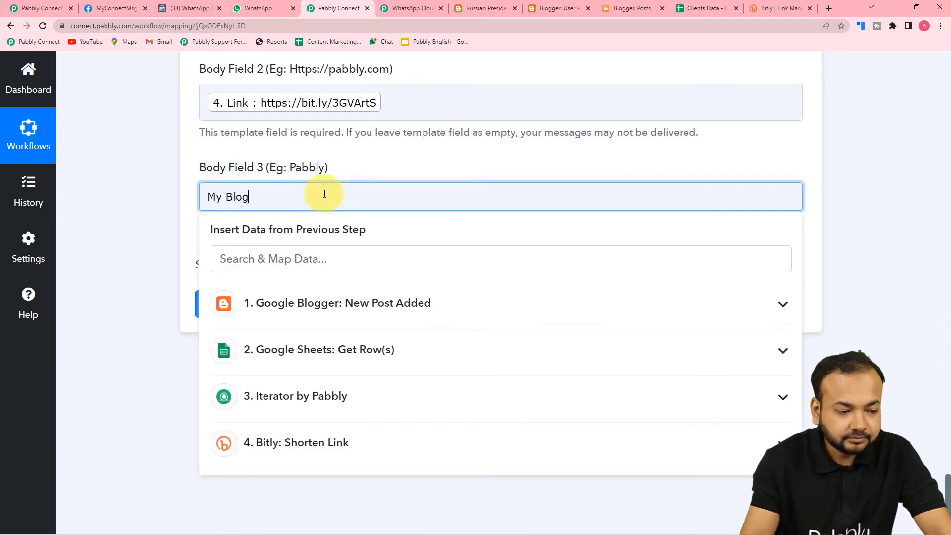
click(174, 207)
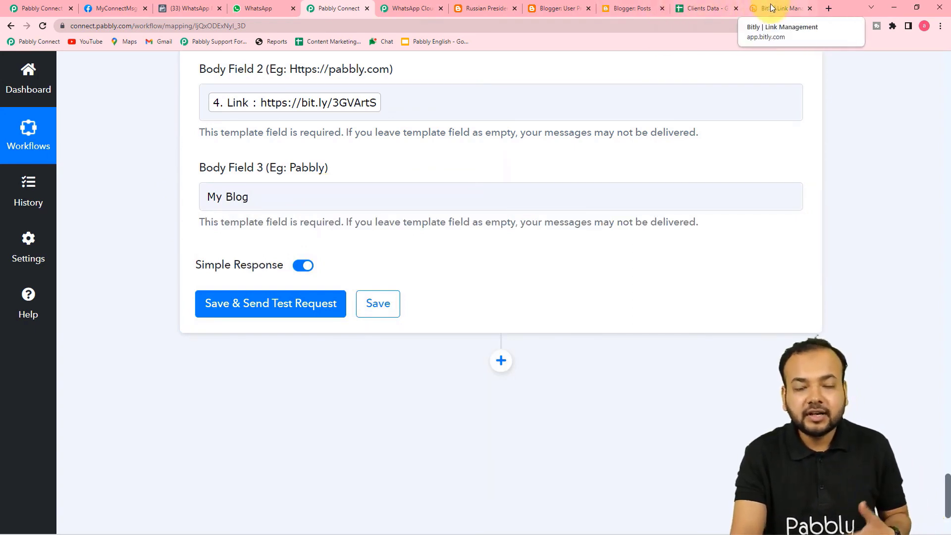
Review the mapped body fields of the WhatsApp template message in the workflow.
click(270, 5)
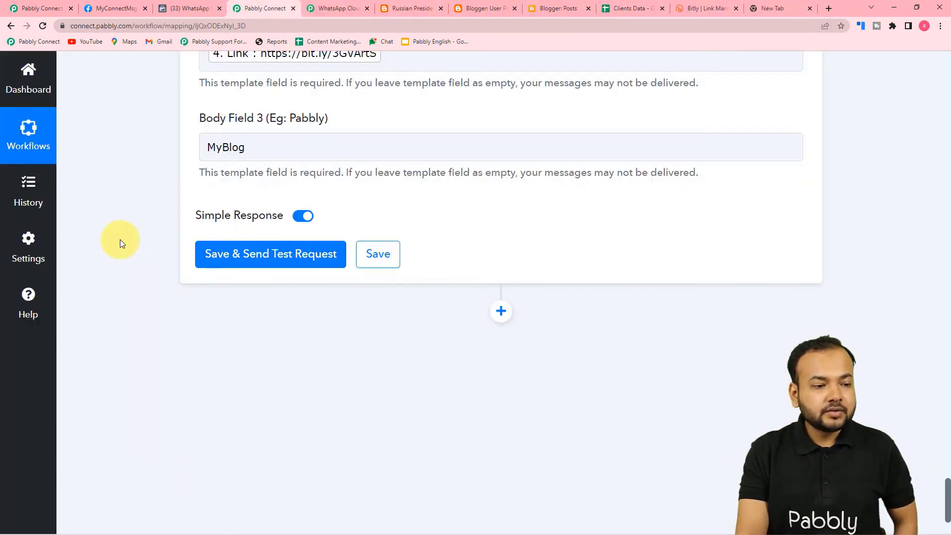
scroll(120, 239, up, 2)
scroll(120, 240, down, 2)
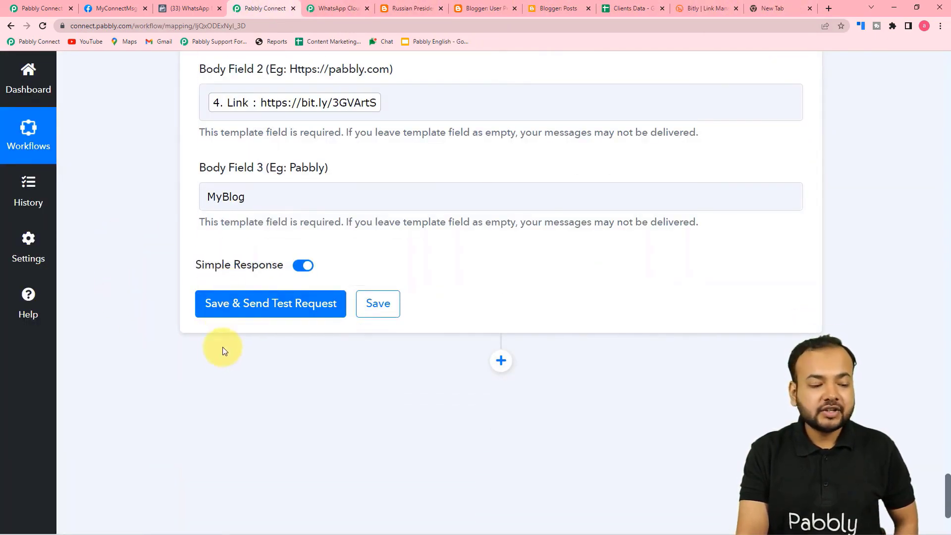
scroll(222, 344, up, 4)
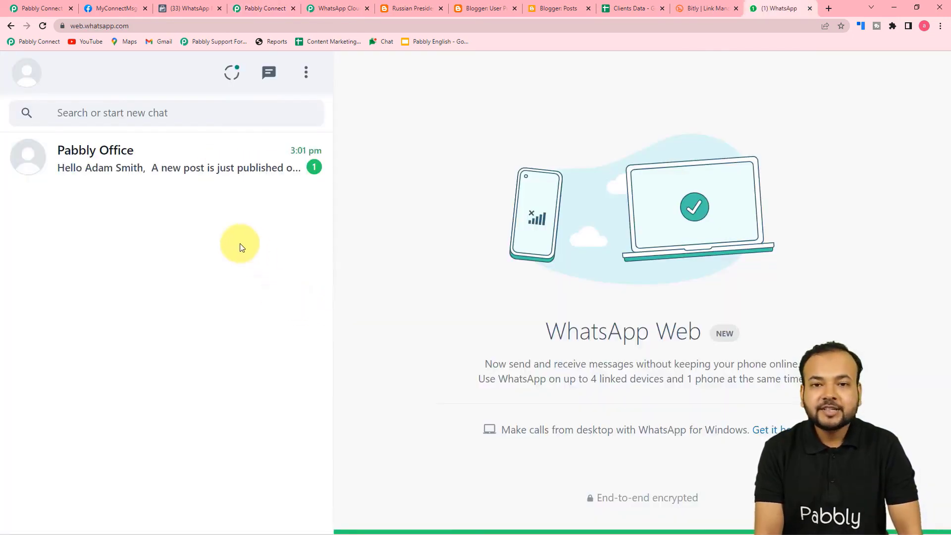
Open the Pabbly Office chat in WhatsApp Web and follow the message's short link to check the blog post.
click(192, 180)
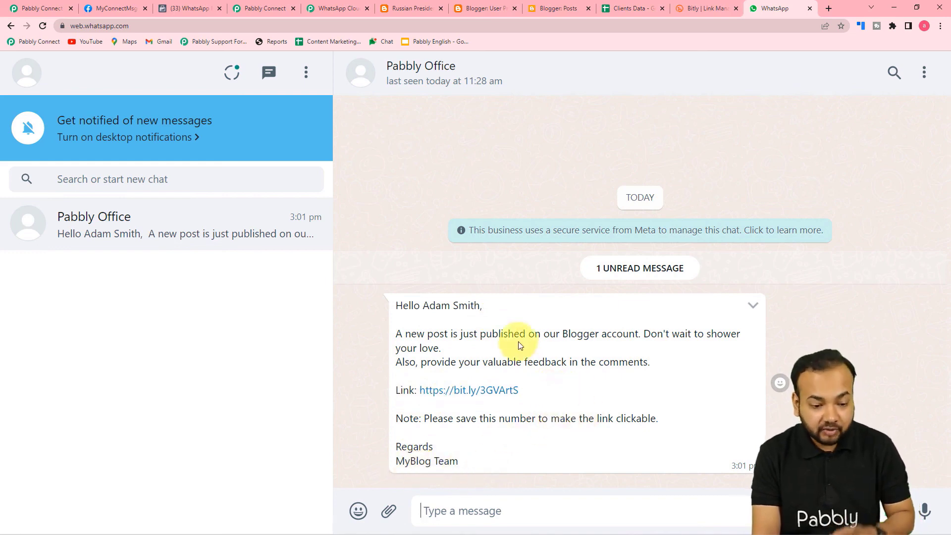
click(442, 397)
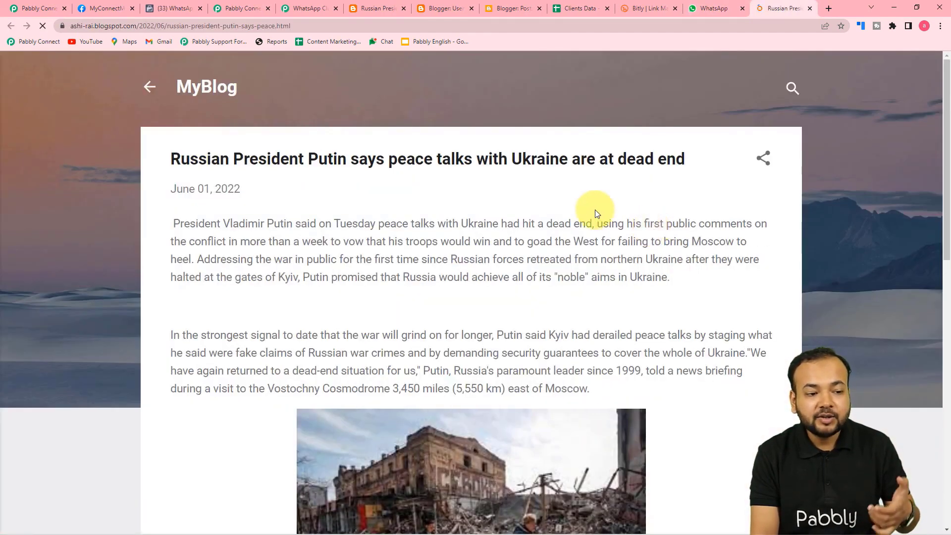
scroll(510, 219, down, 2)
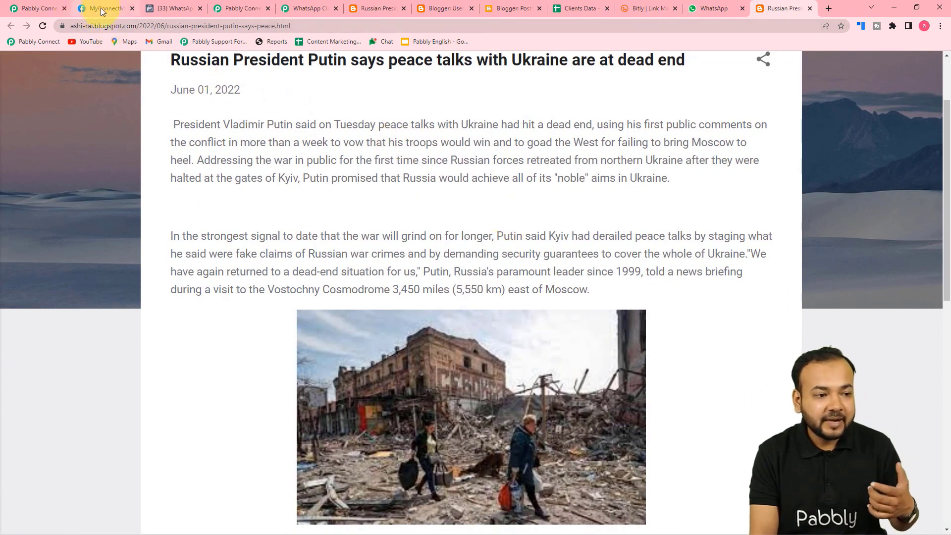
Return to the Pabbly Connect workflow and review it from the WhatsApp action up to the Google Blogger trigger.
click(223, 8)
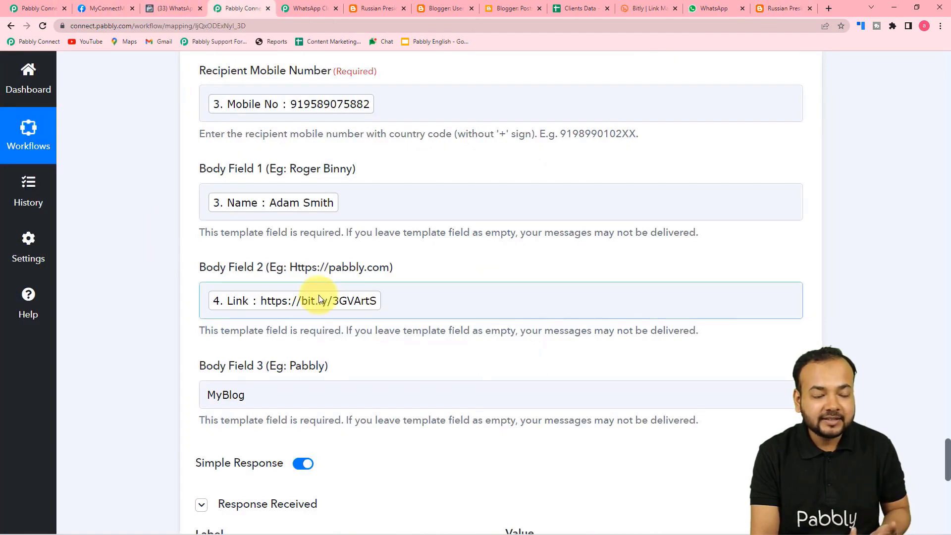
scroll(644, 302, up, 12)
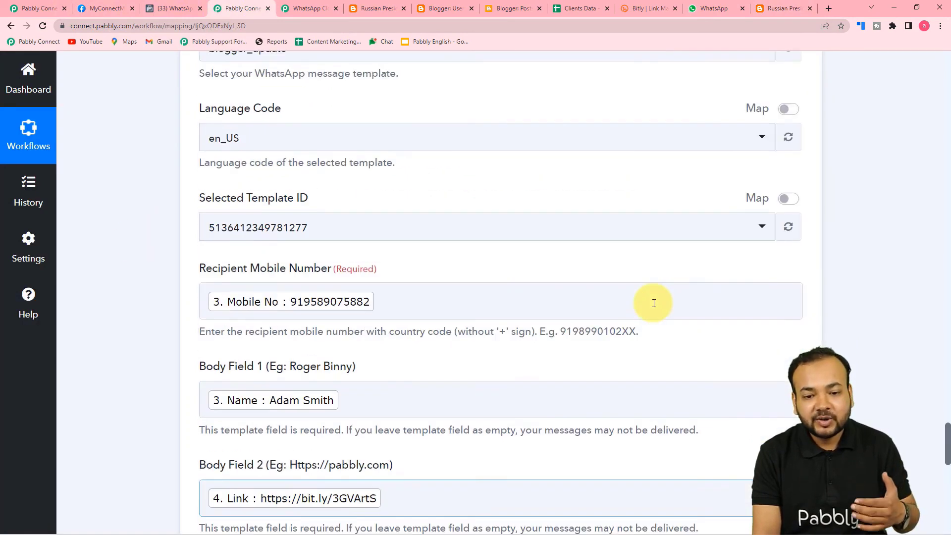
scroll(654, 303, up, 5)
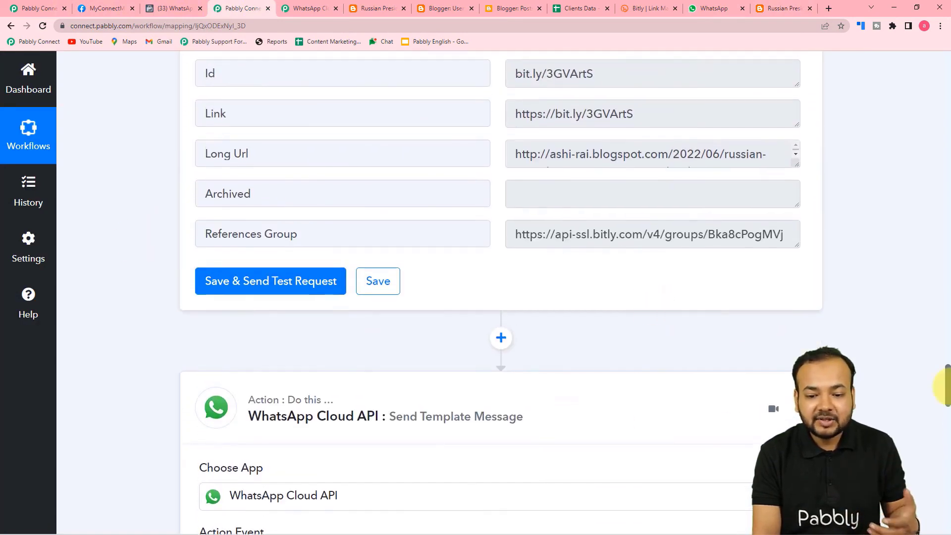
drag(948, 381, 948, 54)
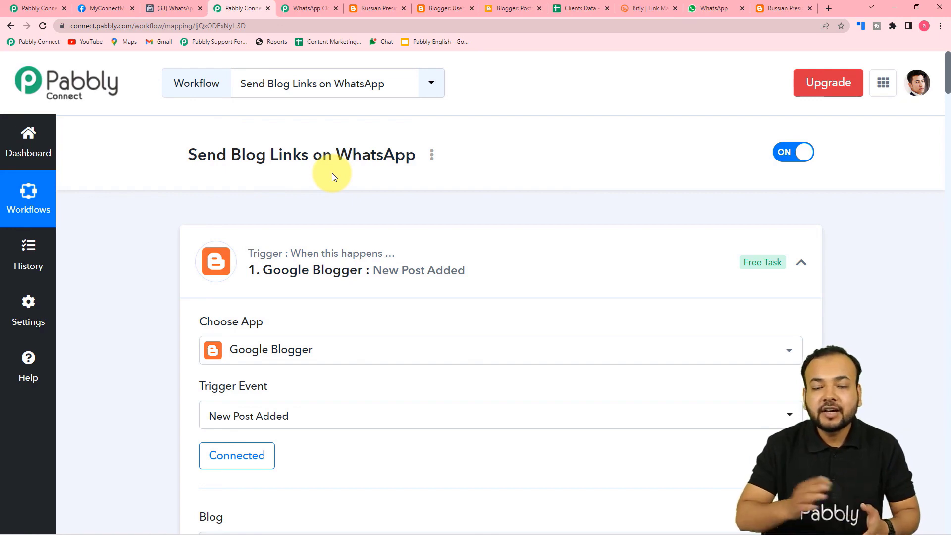
Check the client list in the Clients Data sheet and the received WhatsApp message, ending back at the workflow.
click(570, 9)
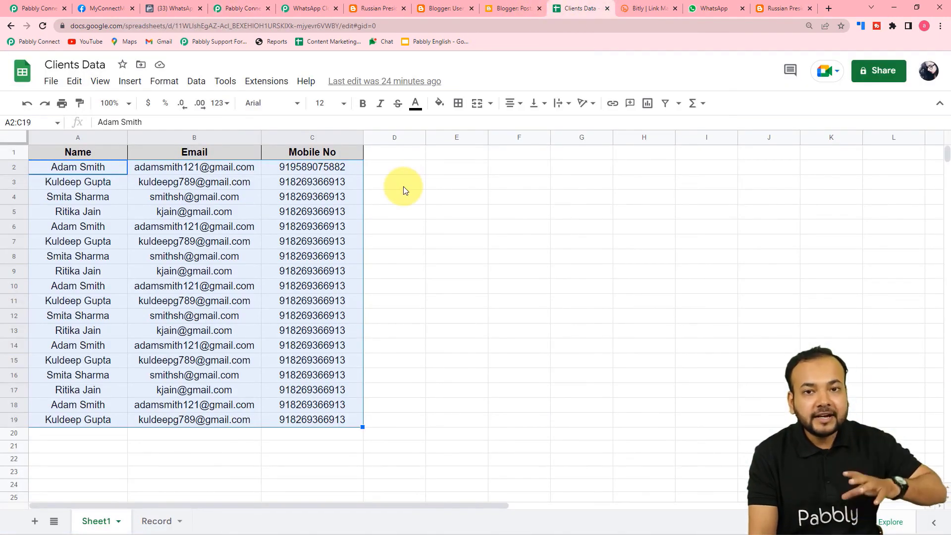
click(713, 9)
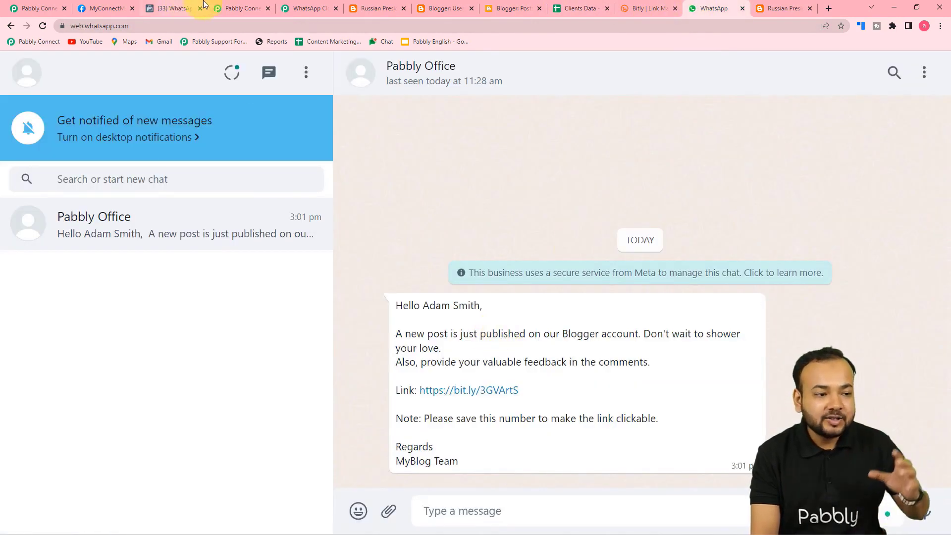
click(239, 9)
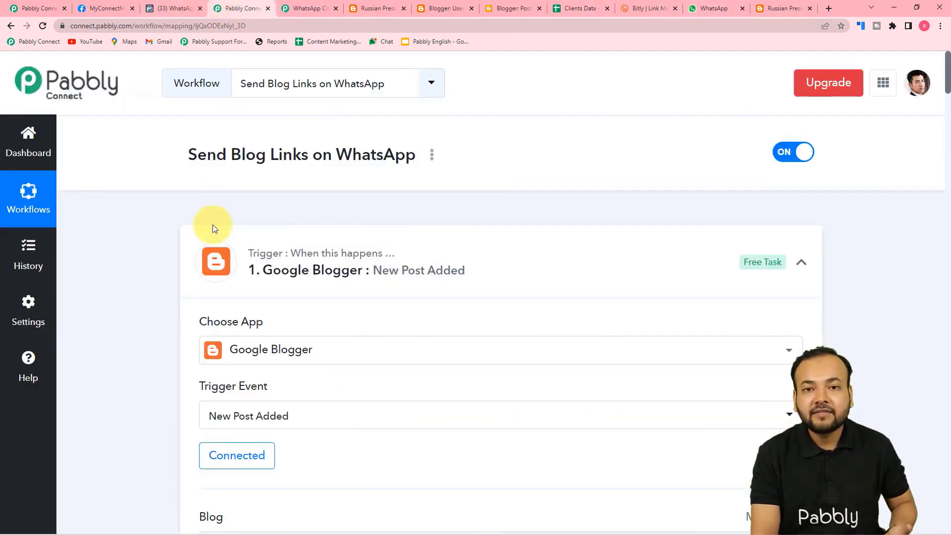
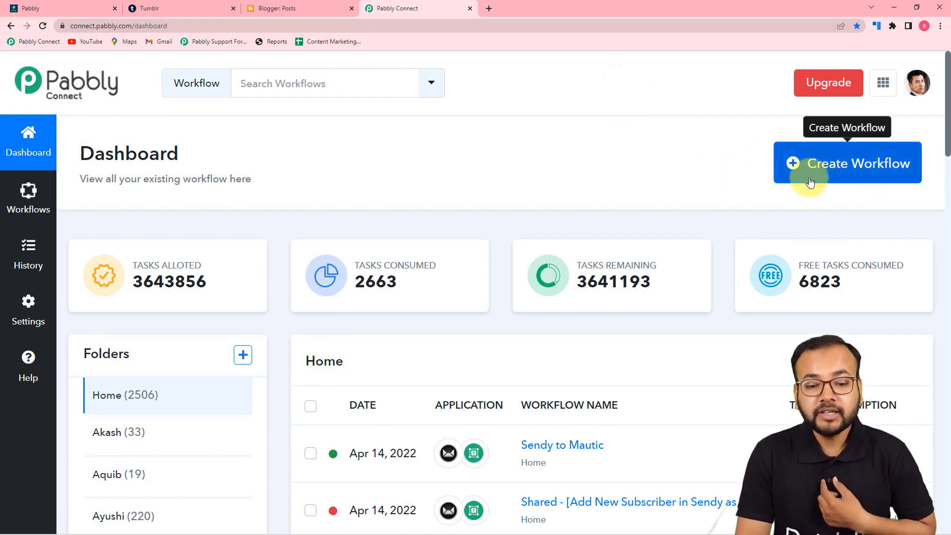
Create a new workflow named "Google Blogger to Tumblr Automation".
click(851, 165)
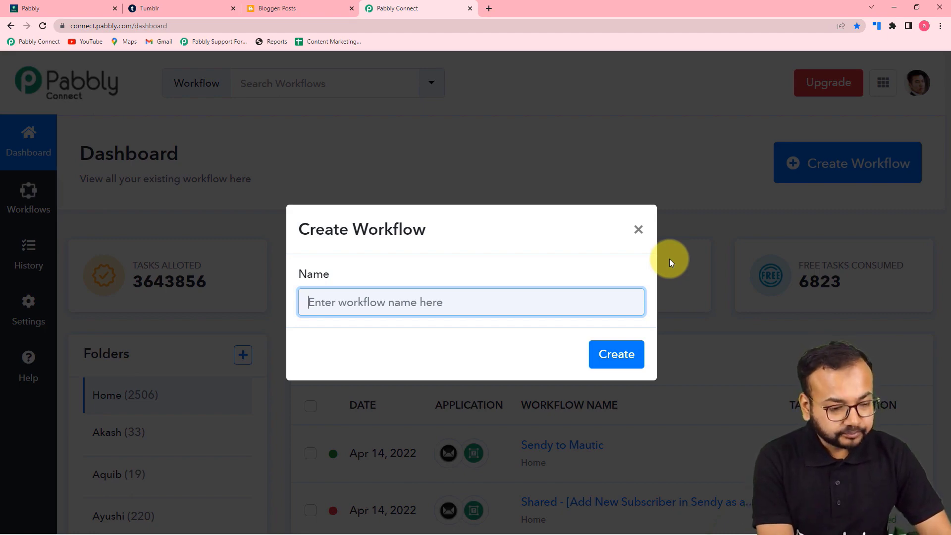
text(Go)
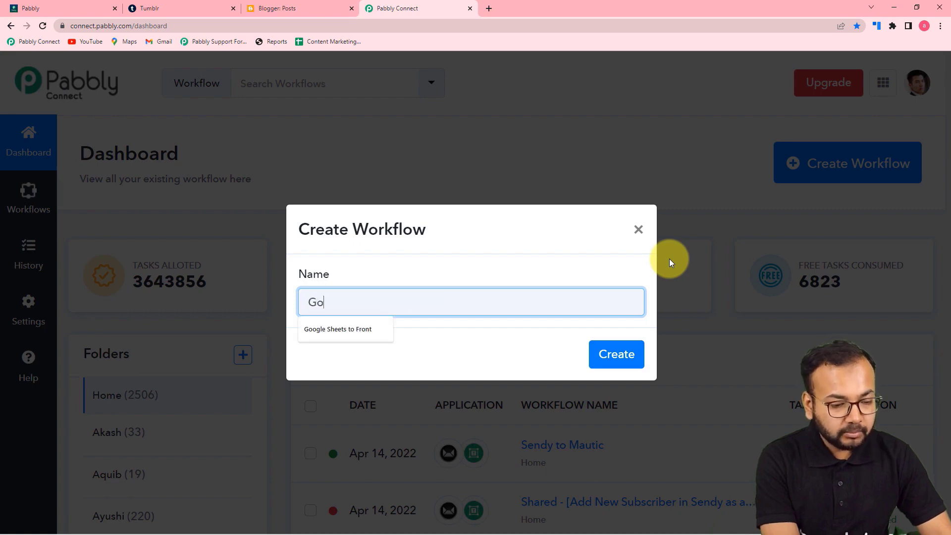
text(ogle Blogger to)
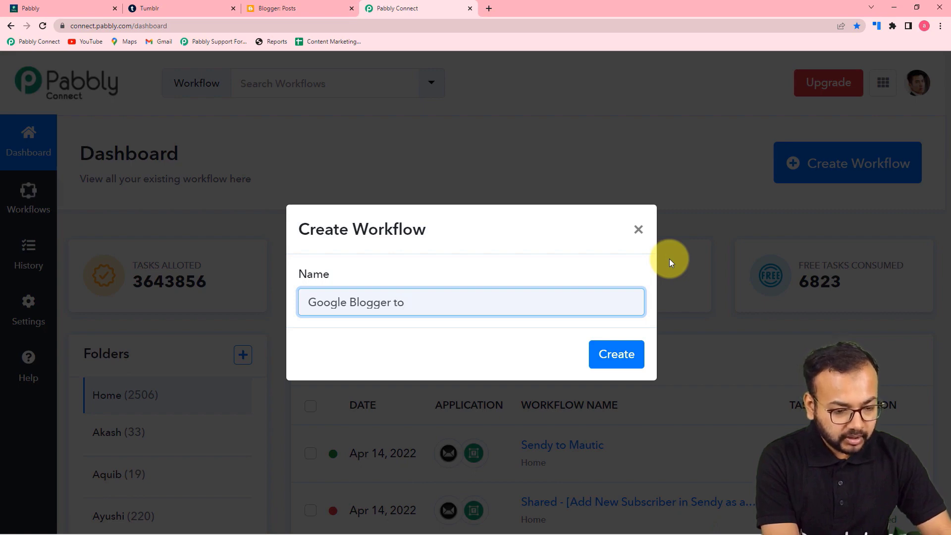
text(Tumb)
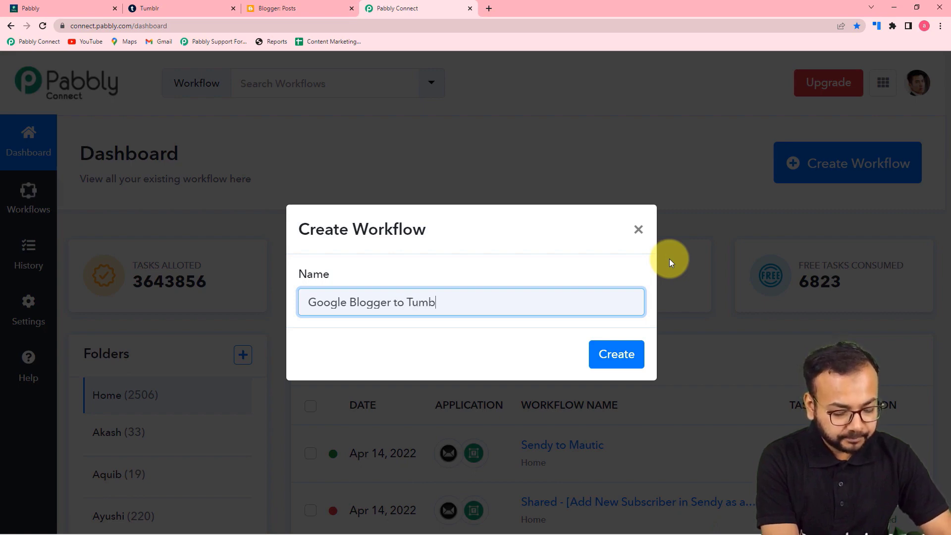
text(lr Automation)
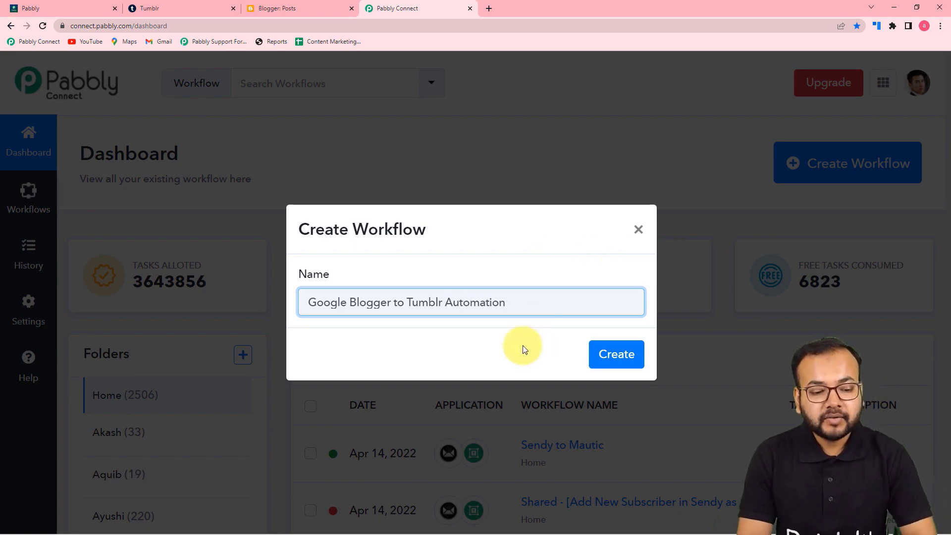
click(617, 356)
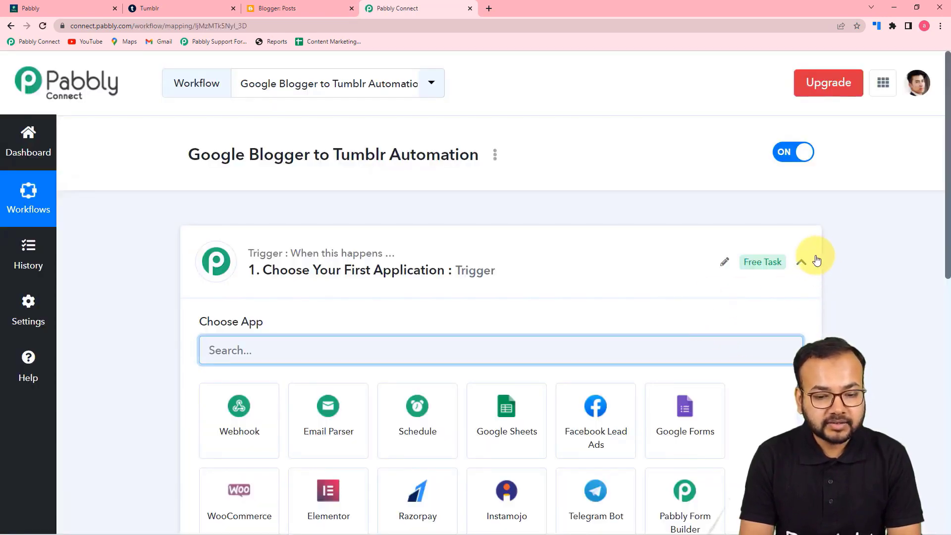
Set the workflow's trigger to Google Blogger with the New Post Added event.
click(802, 262)
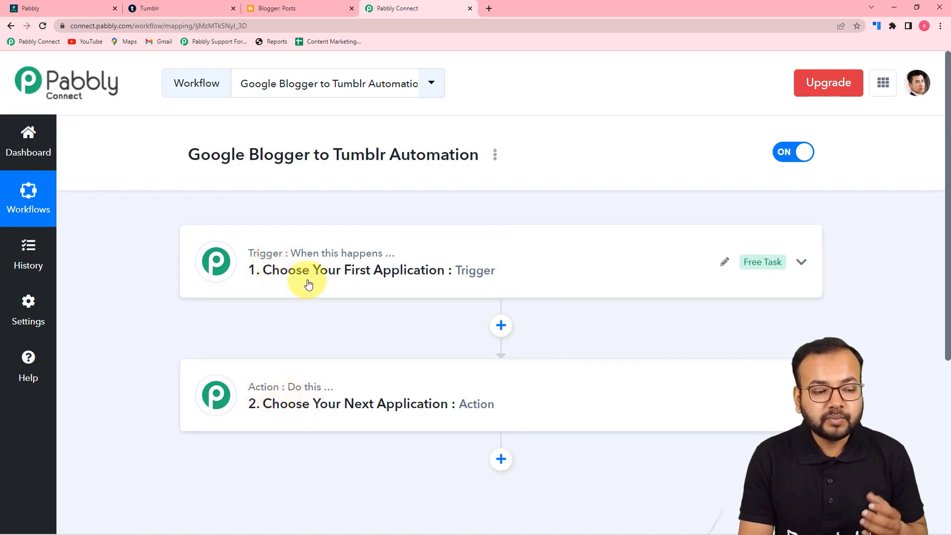
mouse_move(293, 394)
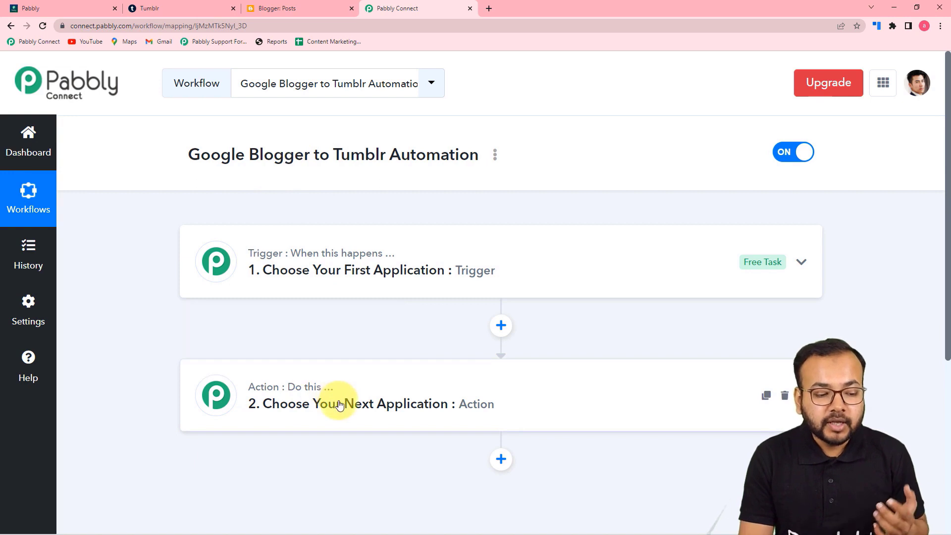
mouse_move(327, 397)
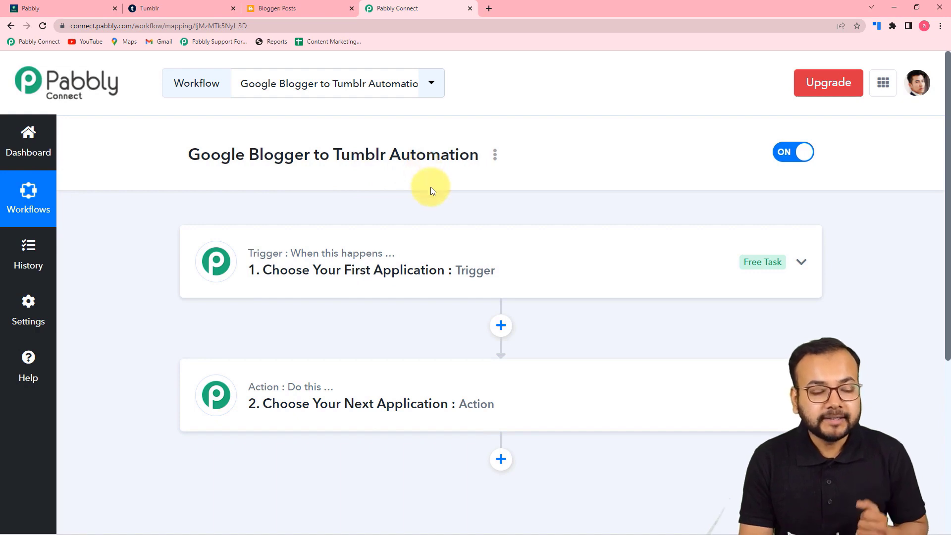
click(357, 289)
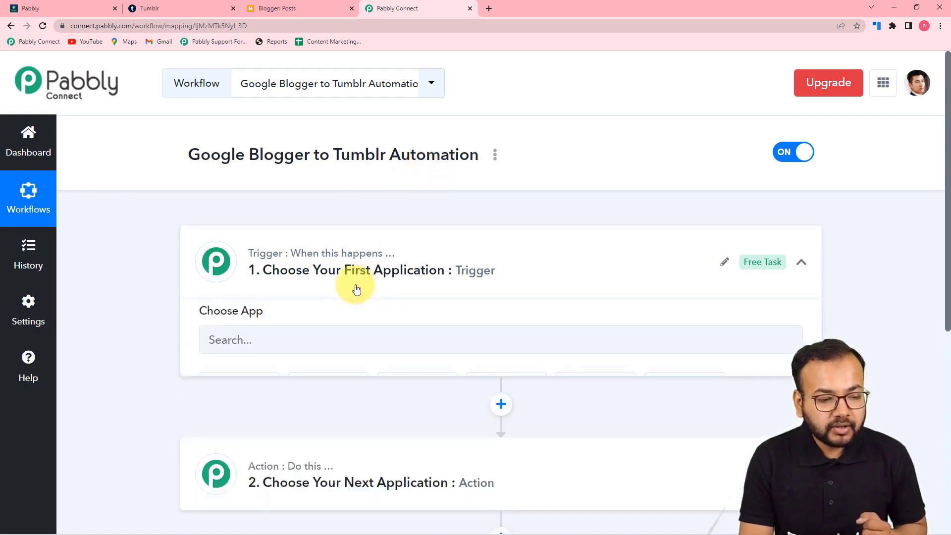
scroll(354, 287, down, 3)
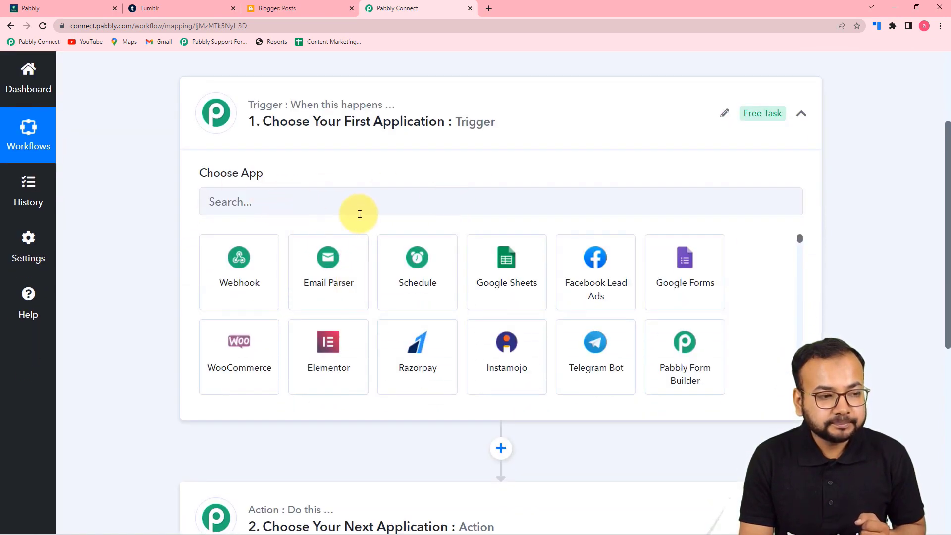
click(274, 205)
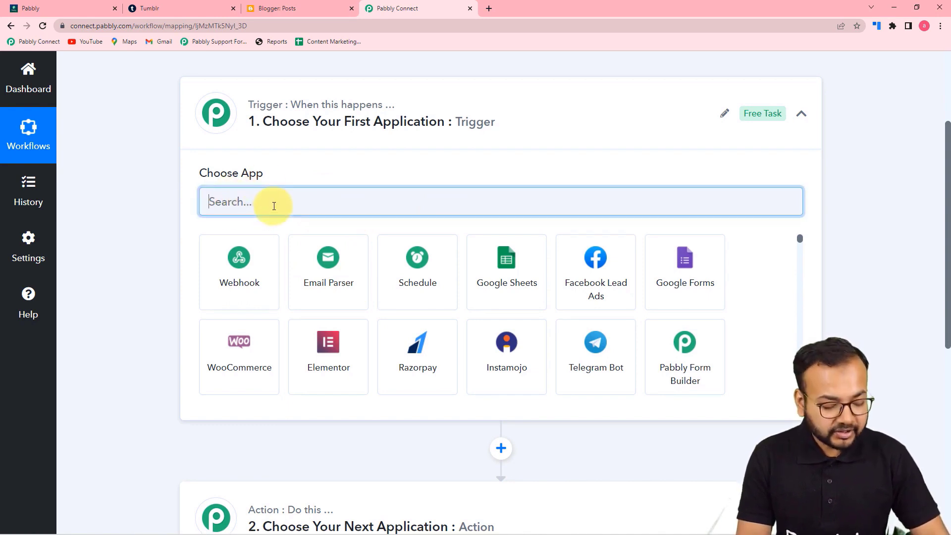
text(blo)
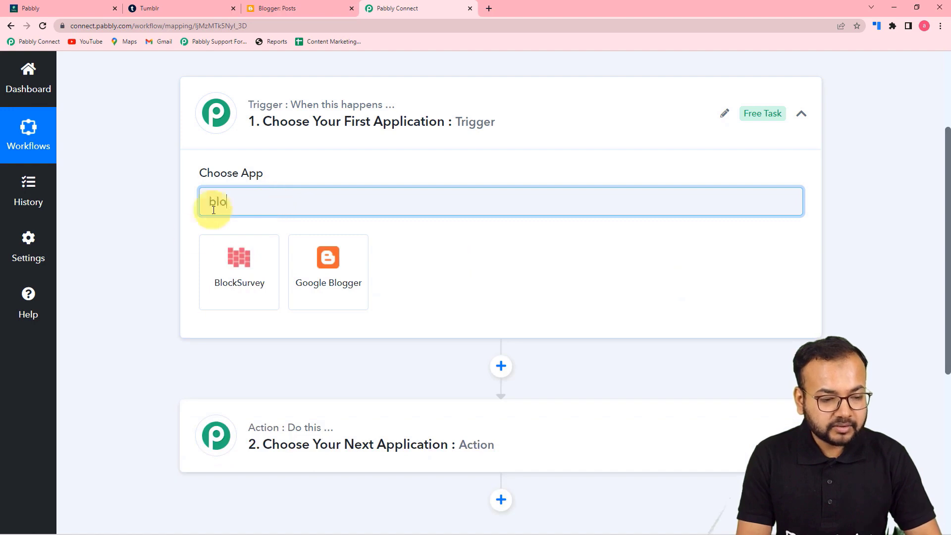
click(346, 274)
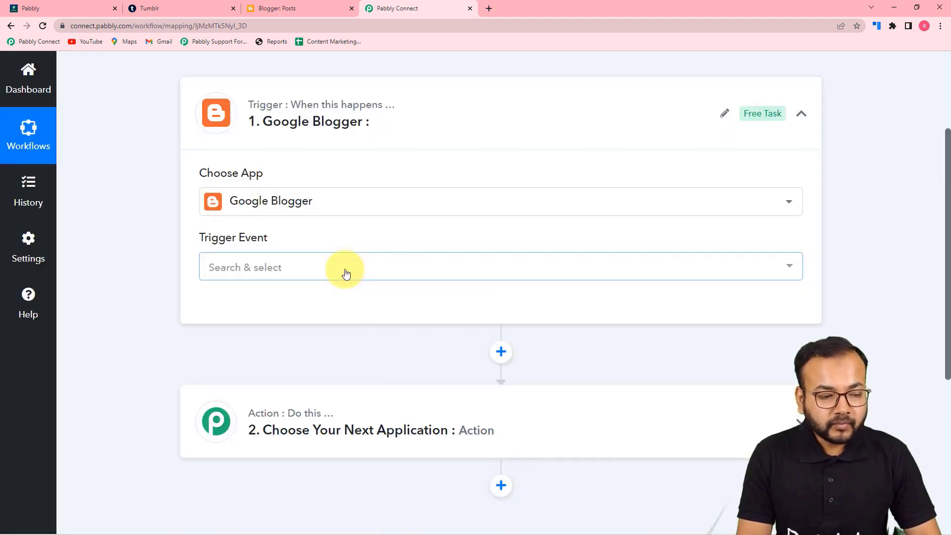
click(272, 268)
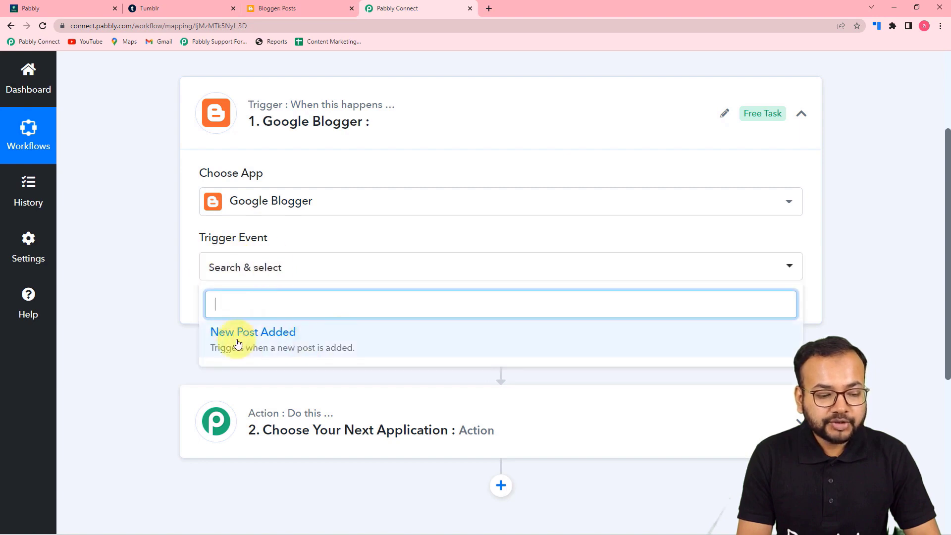
click(329, 341)
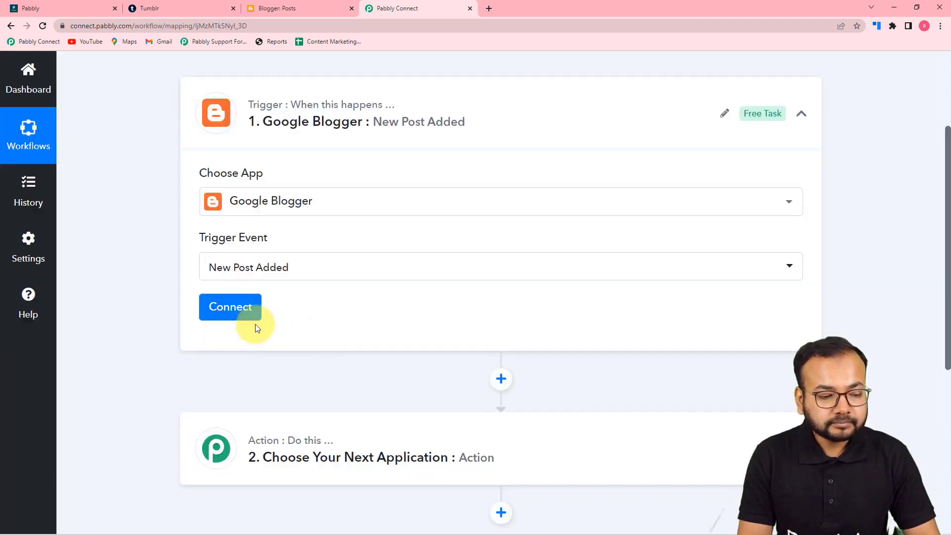
Add a new Google Blogger connection to the trigger and authorize it with the blog owner's Google account.
click(244, 308)
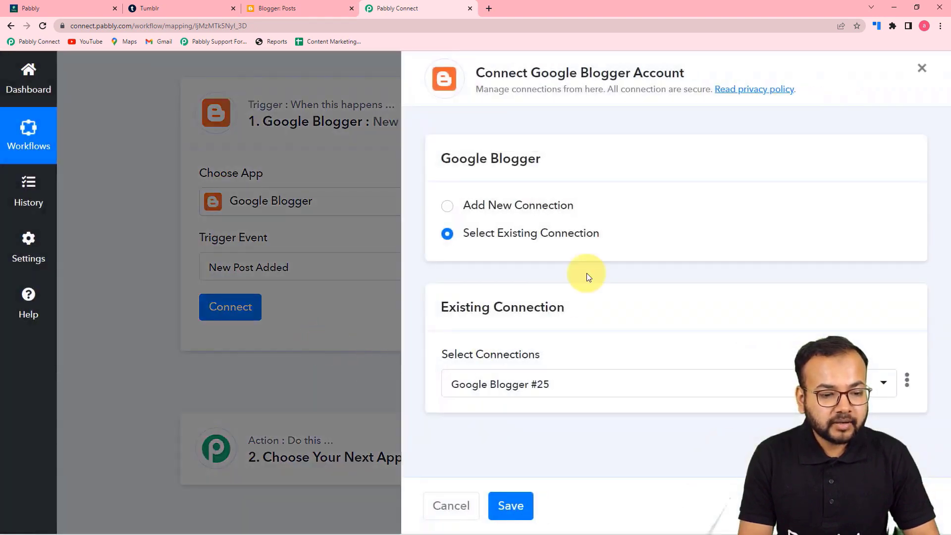
click(447, 209)
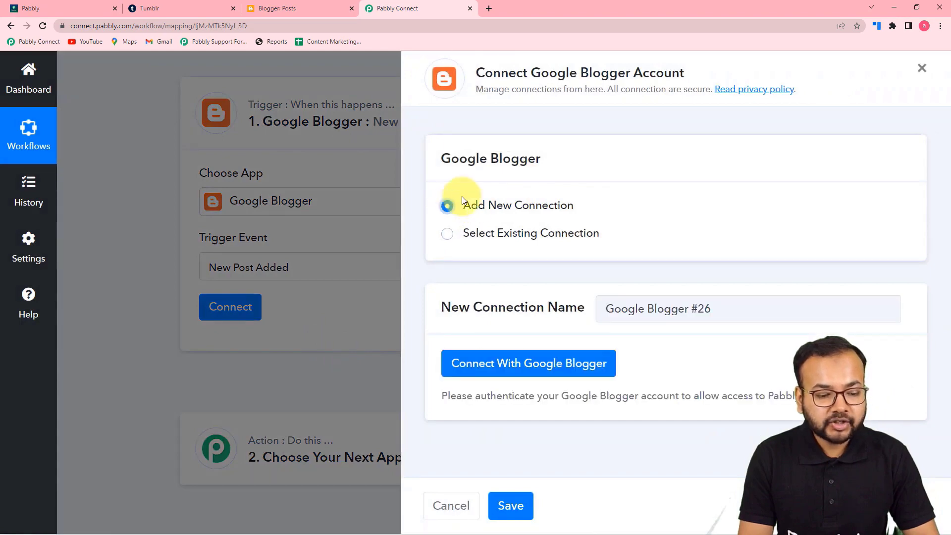
click(479, 366)
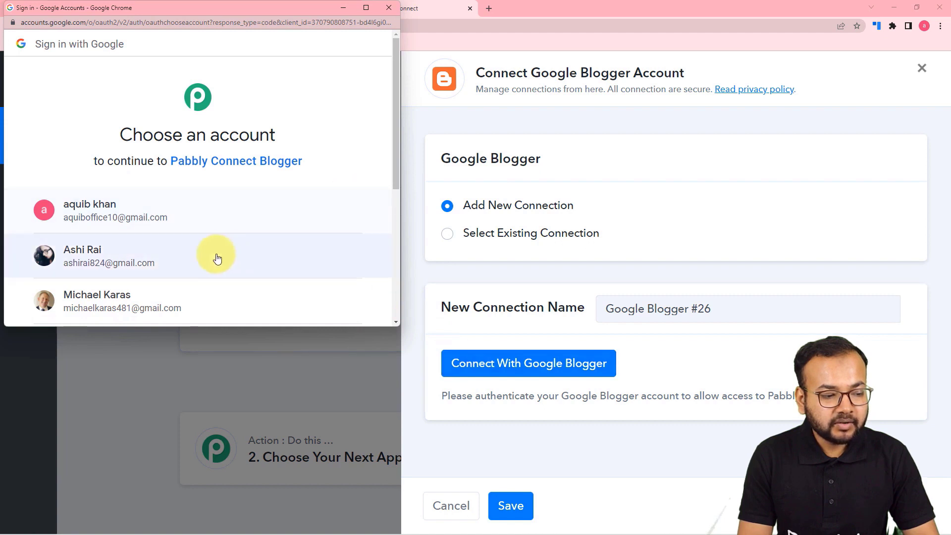
click(155, 260)
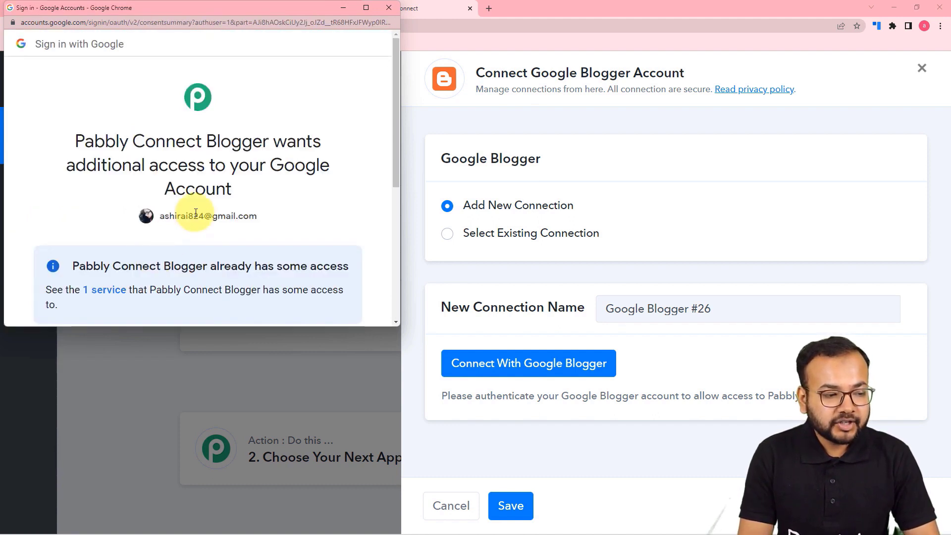
scroll(196, 212, down, 2)
scroll(196, 212, down, 3)
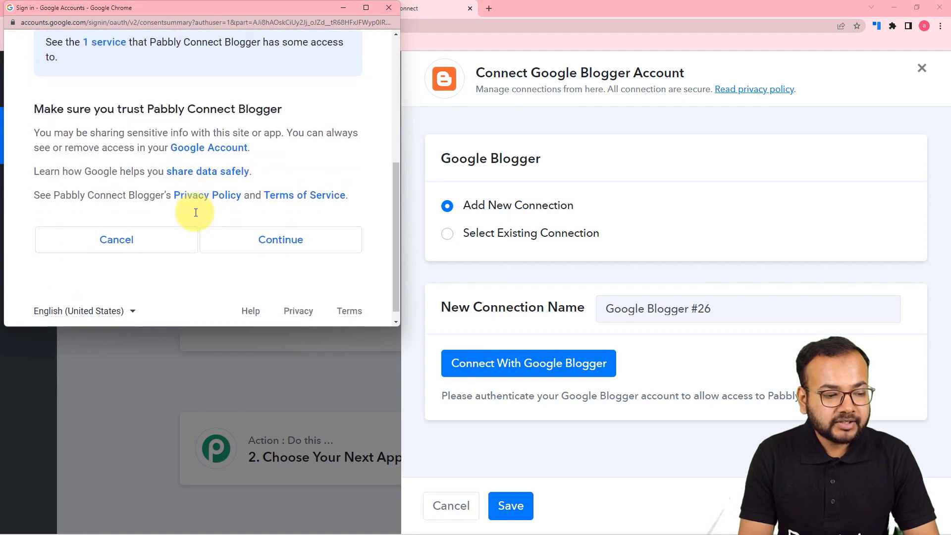
click(241, 244)
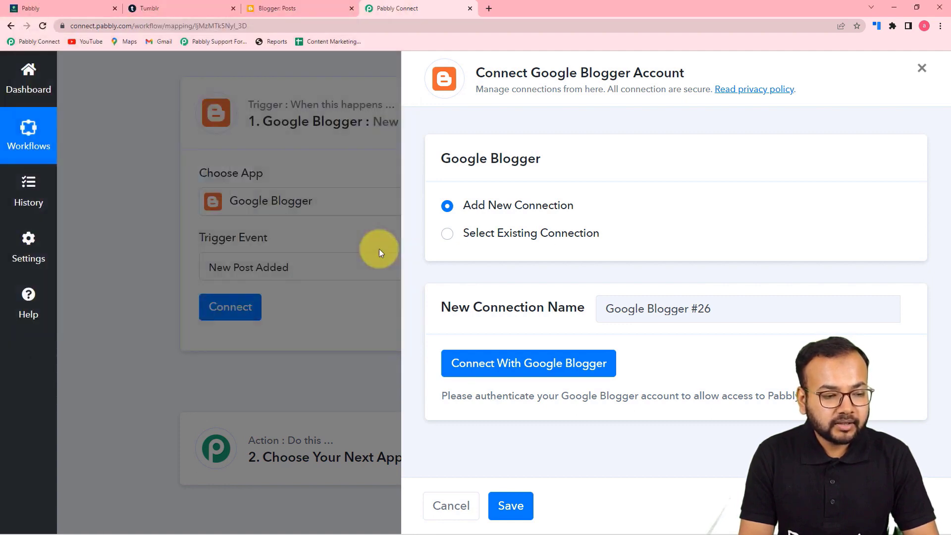
key(Return)
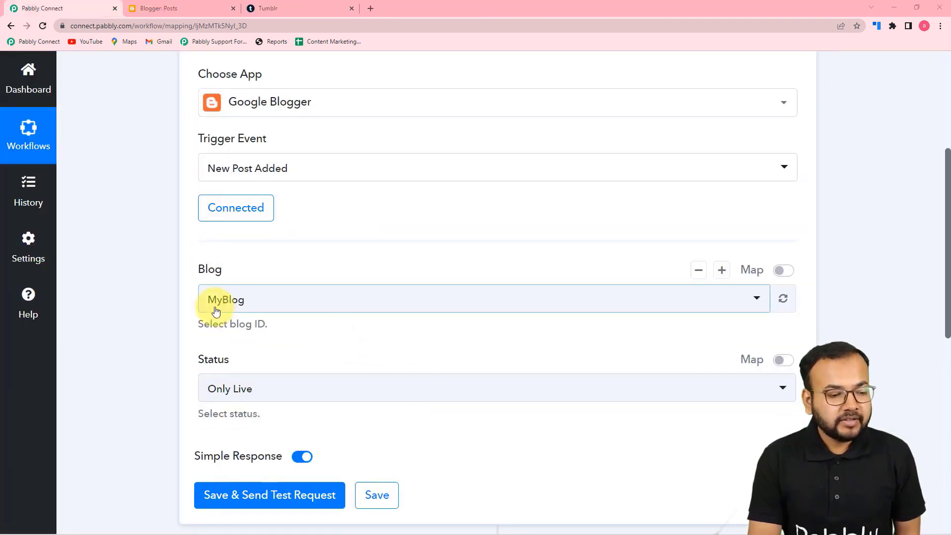
Choose MyBlog as the trigger's blog after checking its name in Blogger, and set the post status to Only Live.
scroll(212, 308, down, 2)
click(284, 212)
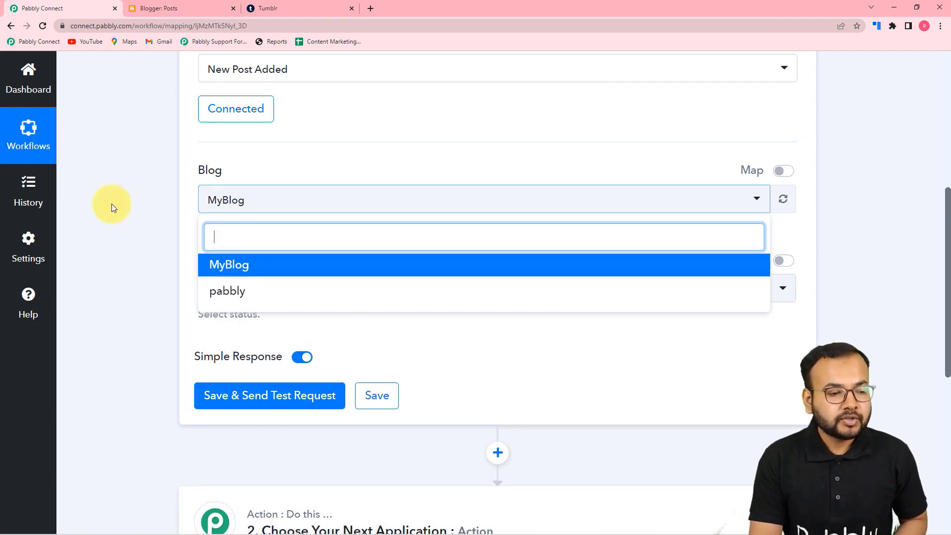
click(178, 9)
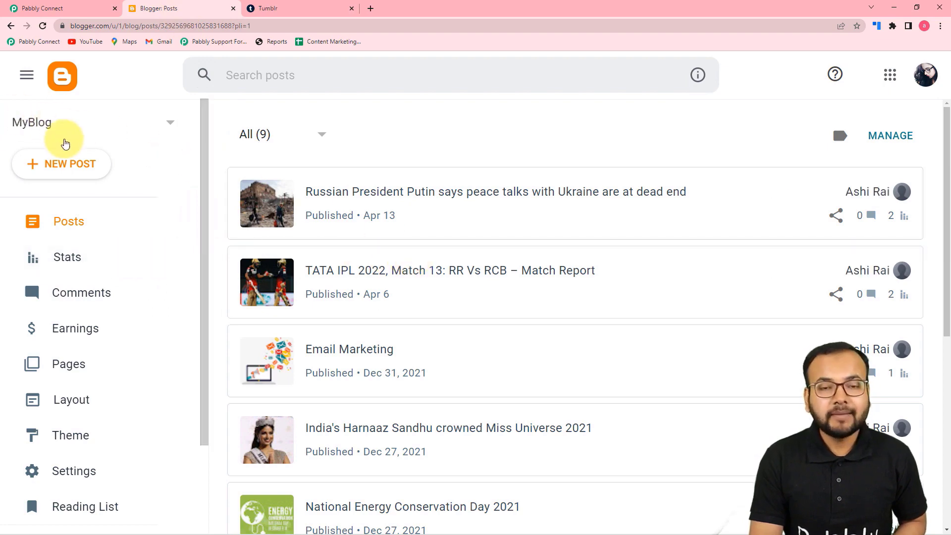
click(62, 9)
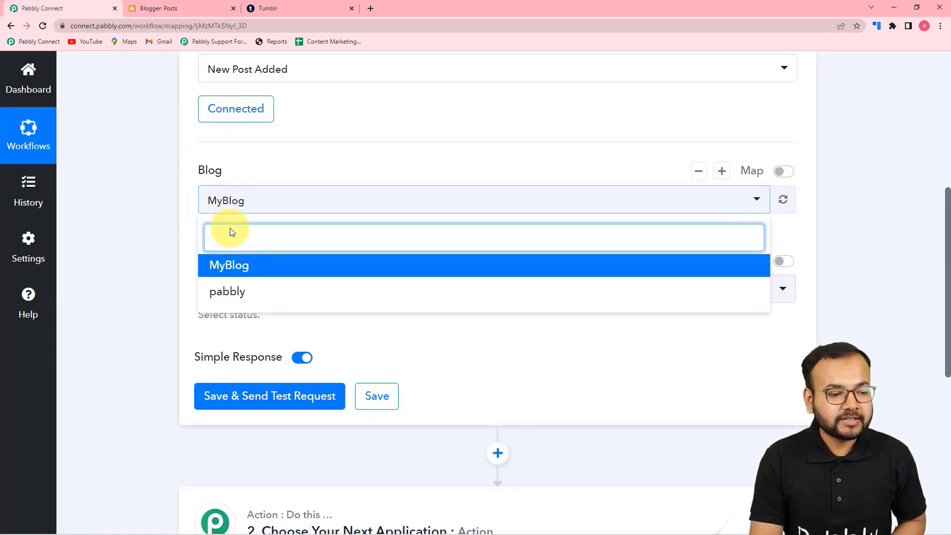
click(222, 266)
click(163, 257)
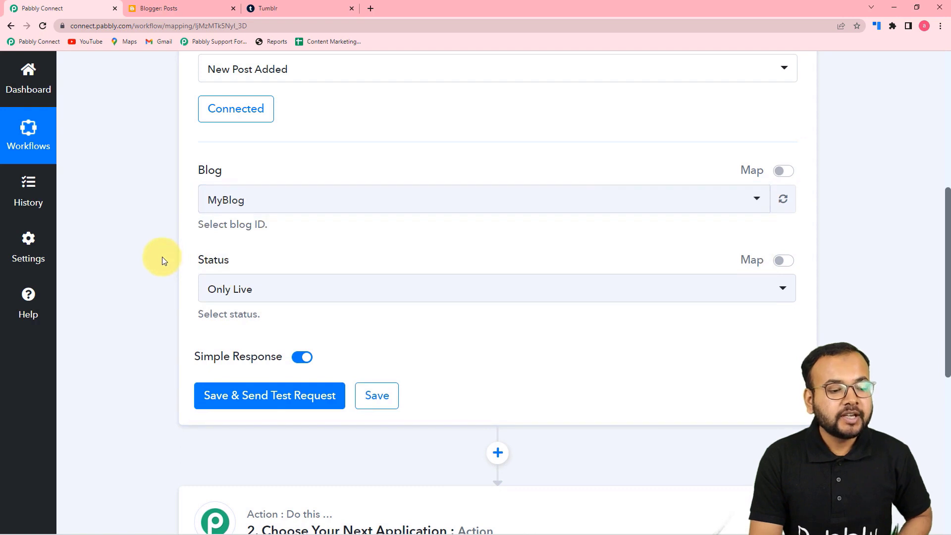
click(257, 292)
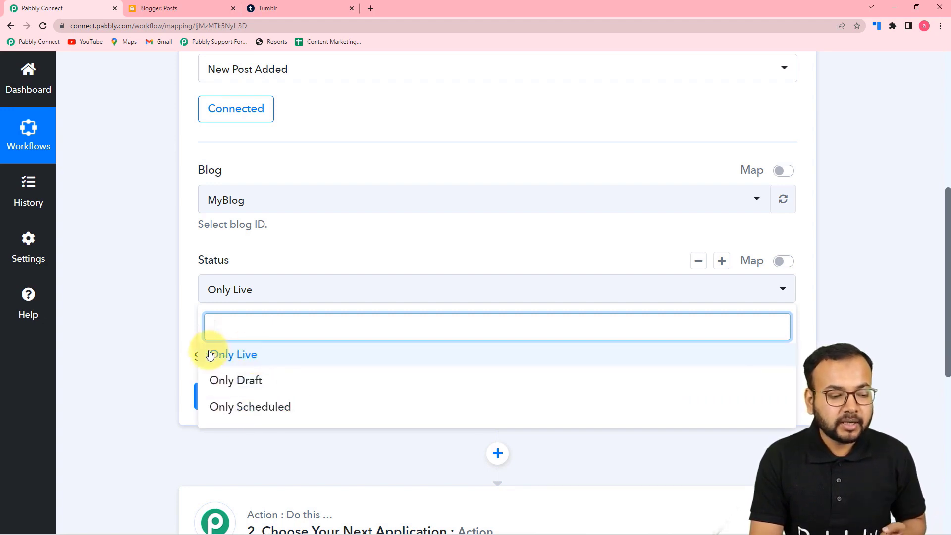
click(235, 360)
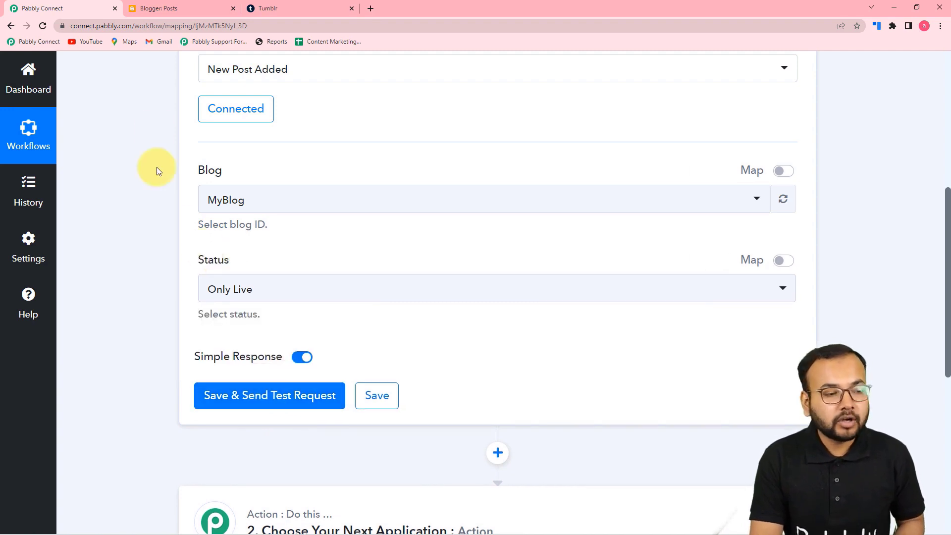
Check the newest published post in Blogger, then save the trigger and send a test request.
click(171, 10)
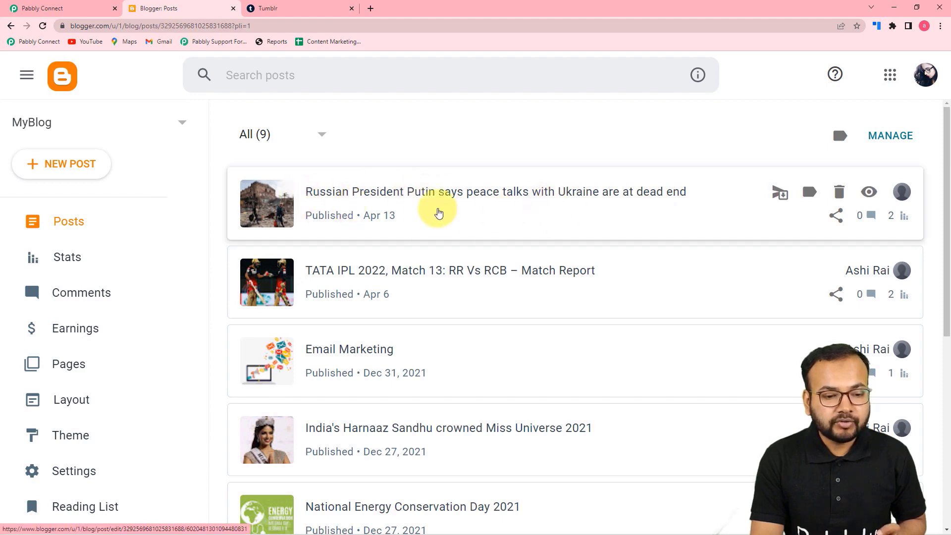
click(92, 8)
click(213, 399)
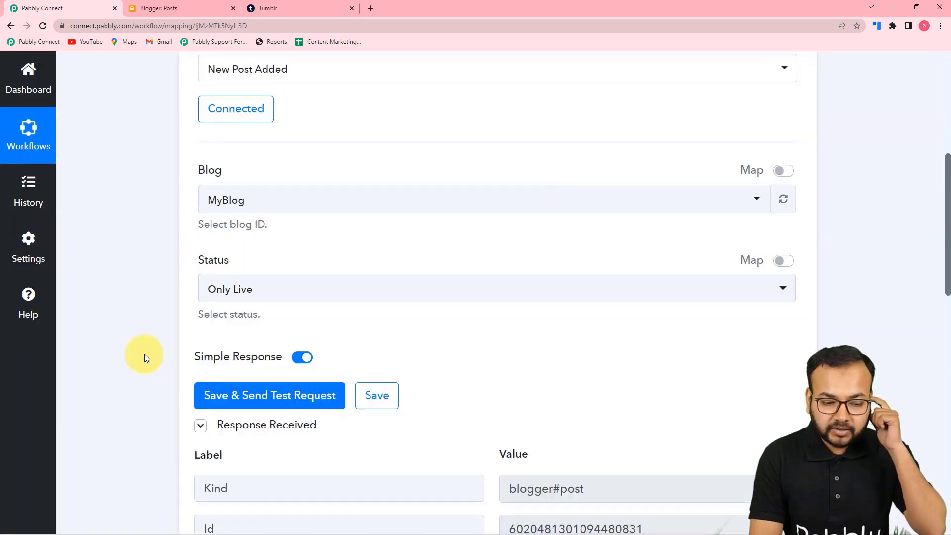
Review the trigger's response, enlarge the Title value, and open the matching newest post in Blogger to compare.
scroll(144, 354, down, 8)
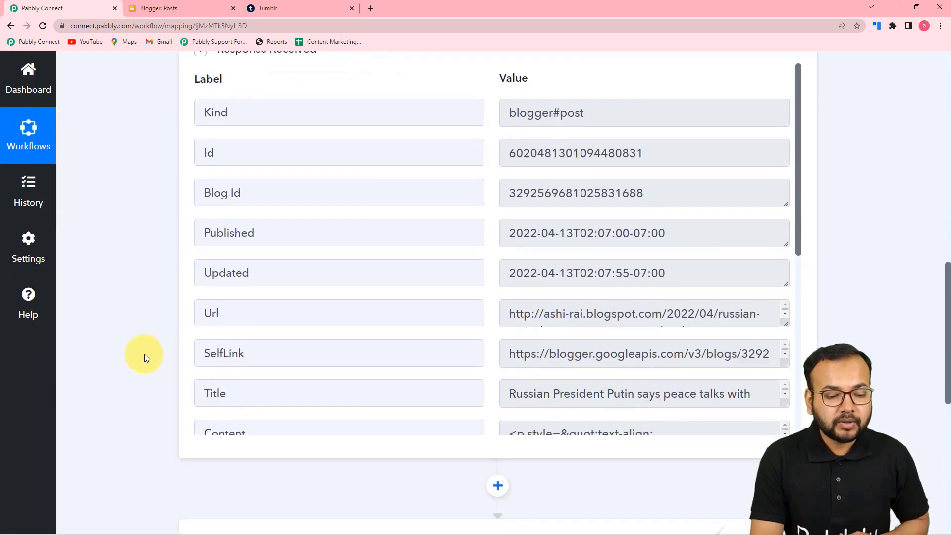
scroll(259, 308, down, 3)
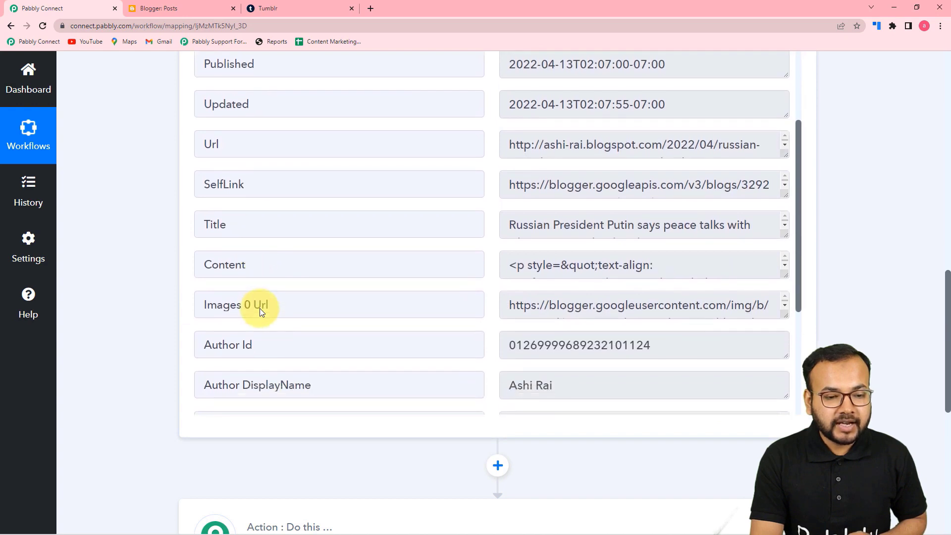
scroll(260, 308, up, 1)
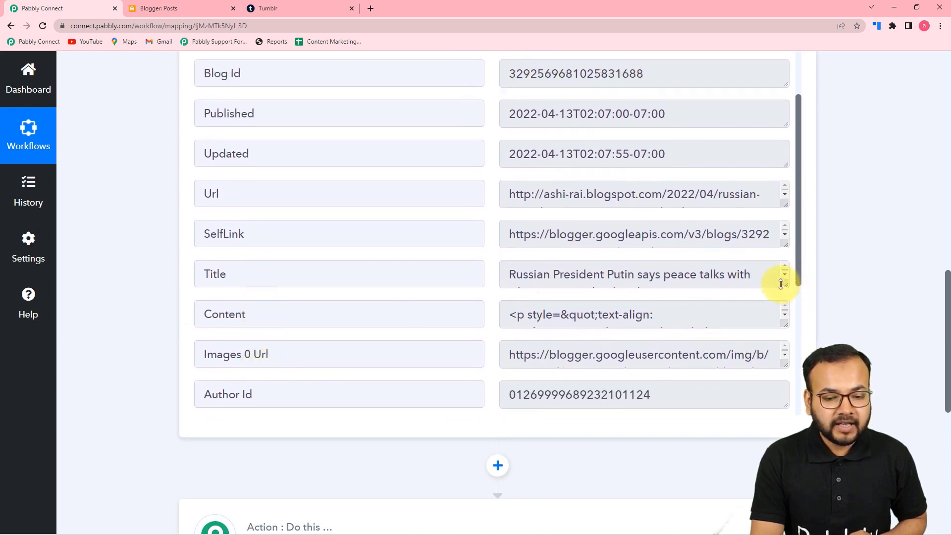
drag(782, 284, 783, 337)
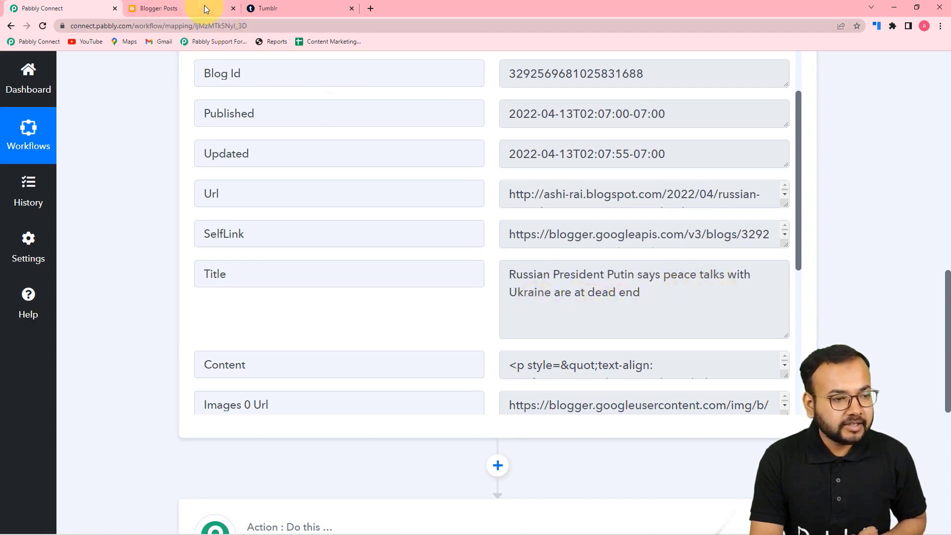
click(206, 10)
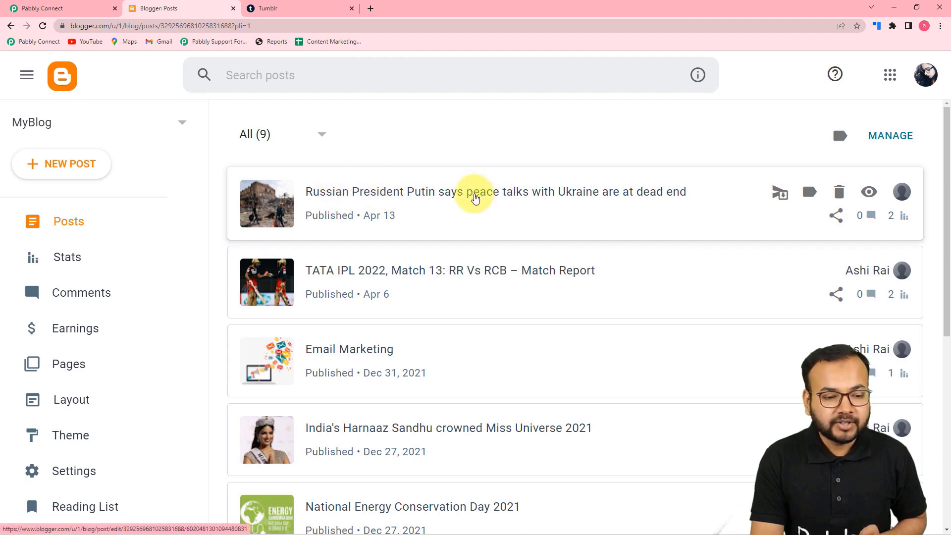
click(474, 197)
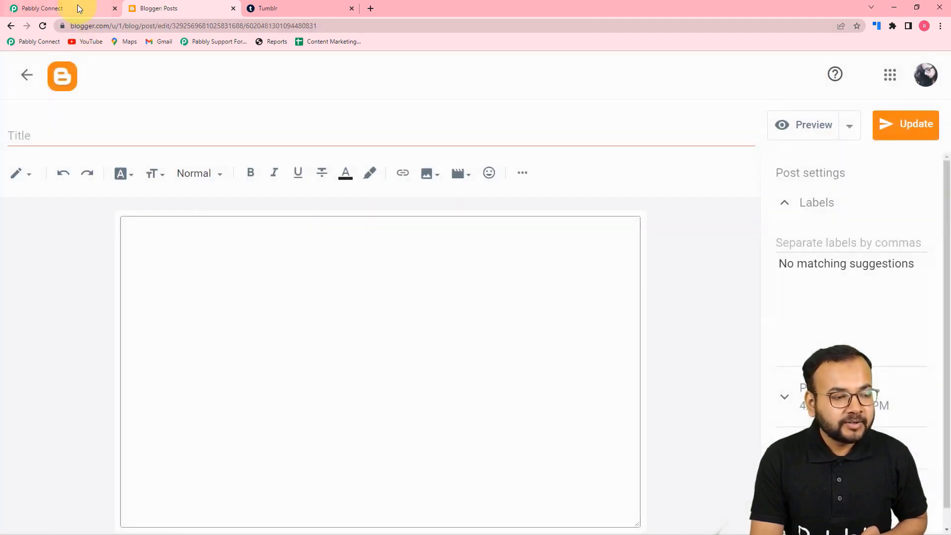
Enlarge the Content value in the trigger's response and compare it with the text of the open Blogger post.
click(78, 7)
scroll(245, 283, down, 3)
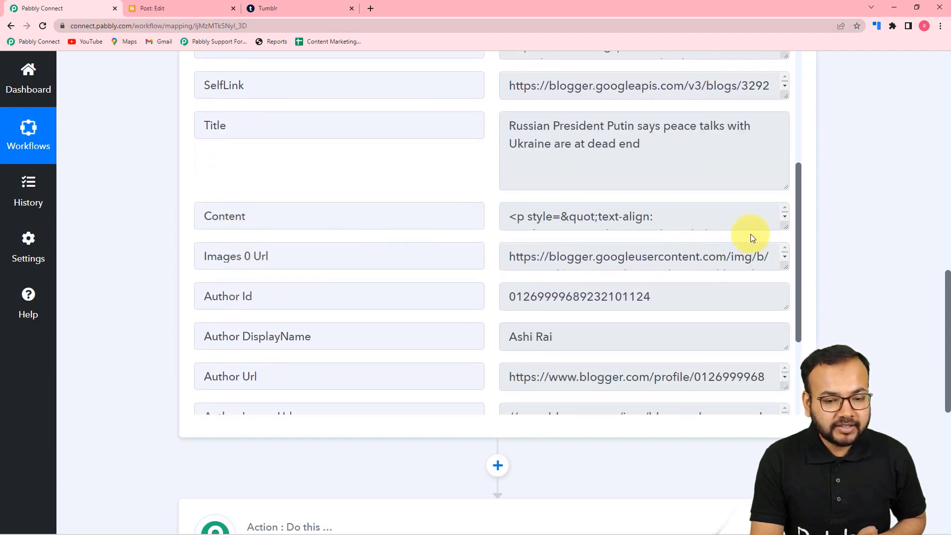
drag(784, 227, 783, 280)
scroll(410, 249, down, 1)
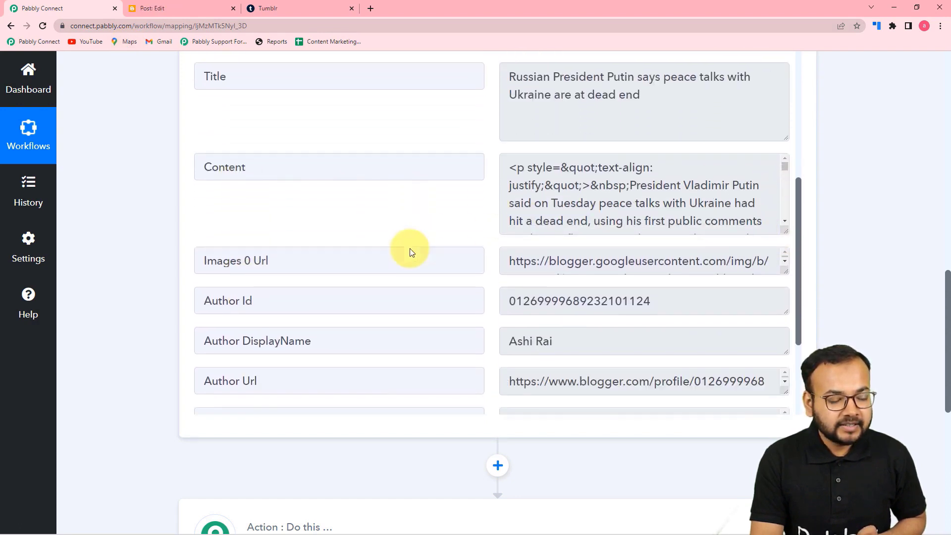
scroll(409, 248, down, 1)
drag(784, 184, 787, 300)
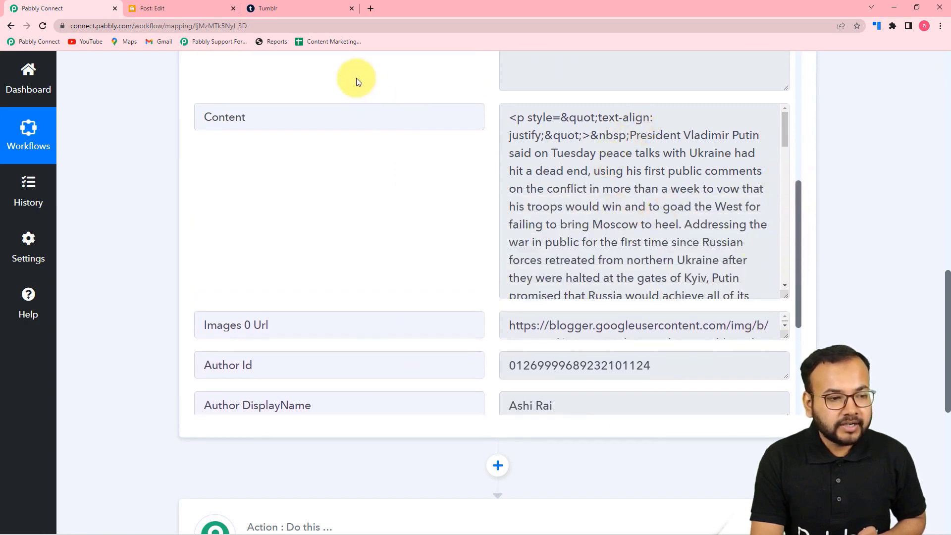
click(192, 9)
scroll(192, 273, down, 1)
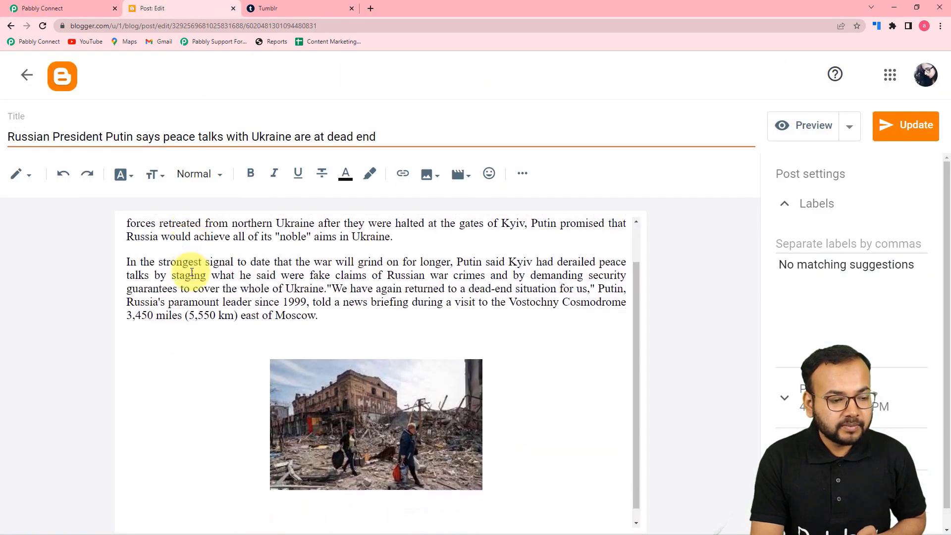
Return to the Pabbly Connect workflow and read through the trigger's Content value, examining its HTML tags and image link.
scroll(191, 273, up, 3)
click(74, 8)
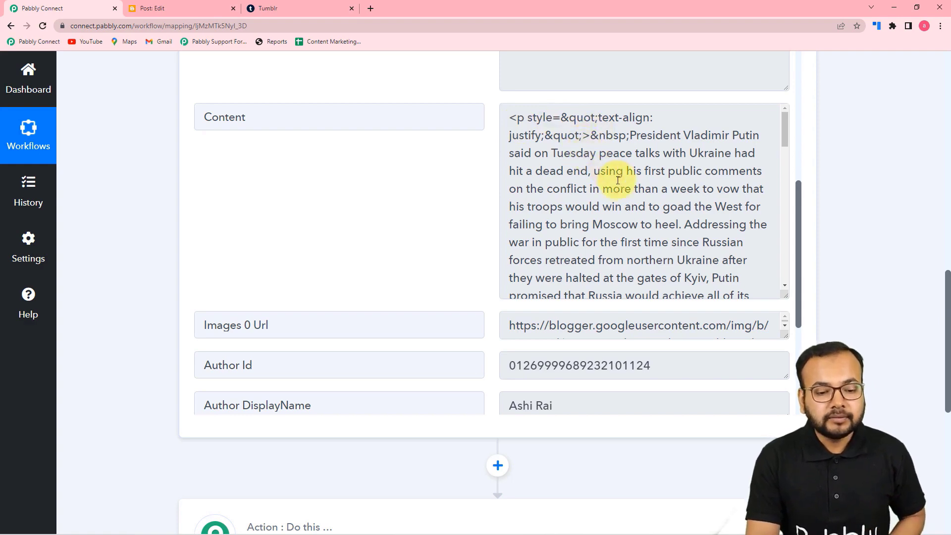
scroll(618, 180, down, 3)
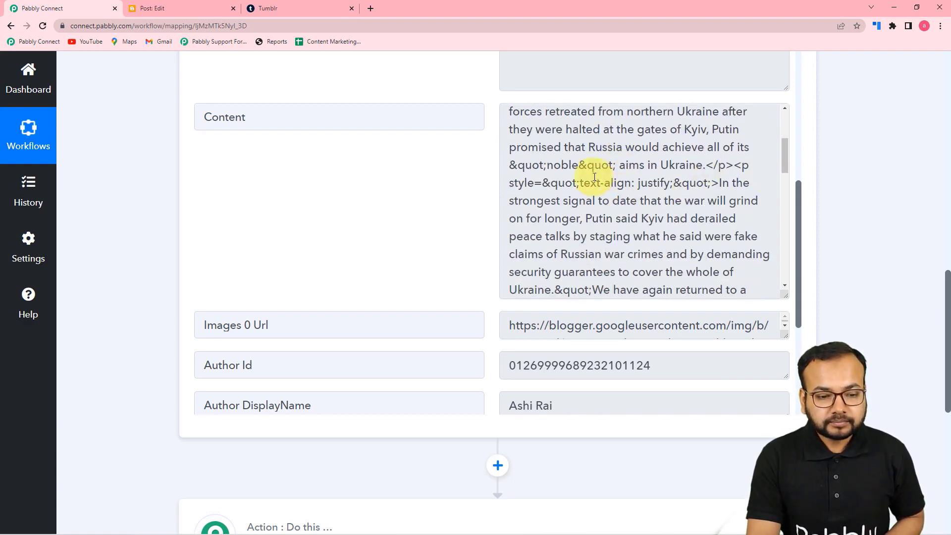
scroll(590, 183, down, 2)
scroll(644, 173, up, 3)
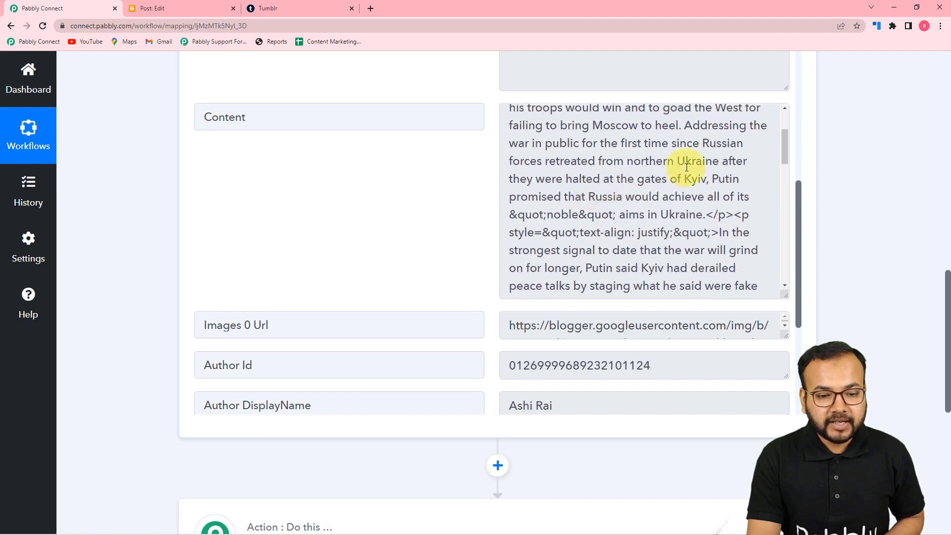
scroll(644, 218, down, 6)
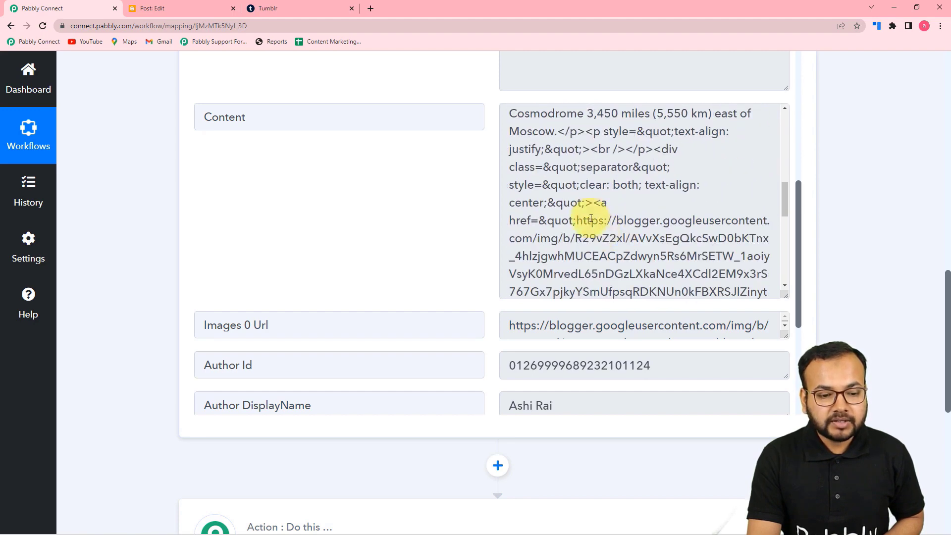
scroll(611, 230, down, 2)
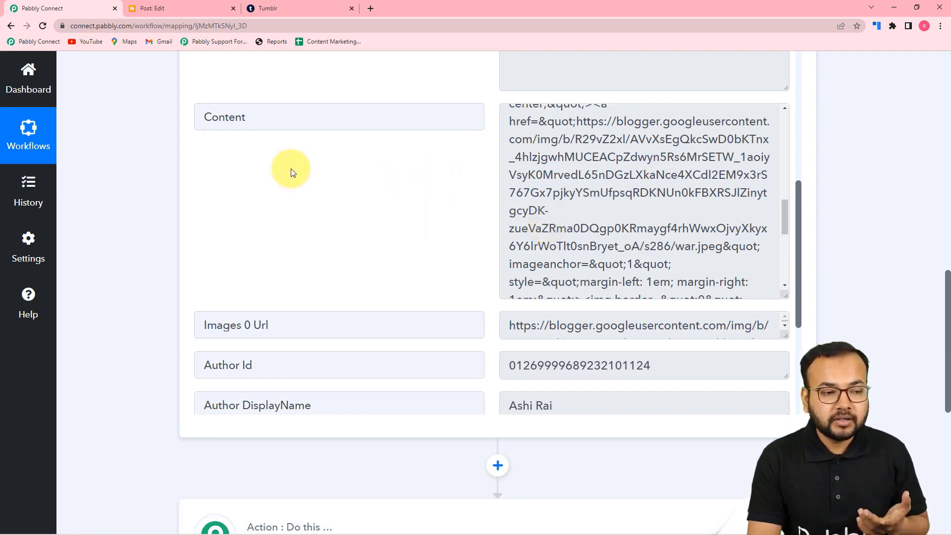
Choose Data Transformer by Pabbly as the app for the workflow's second step.
scroll(159, 200, down, 3)
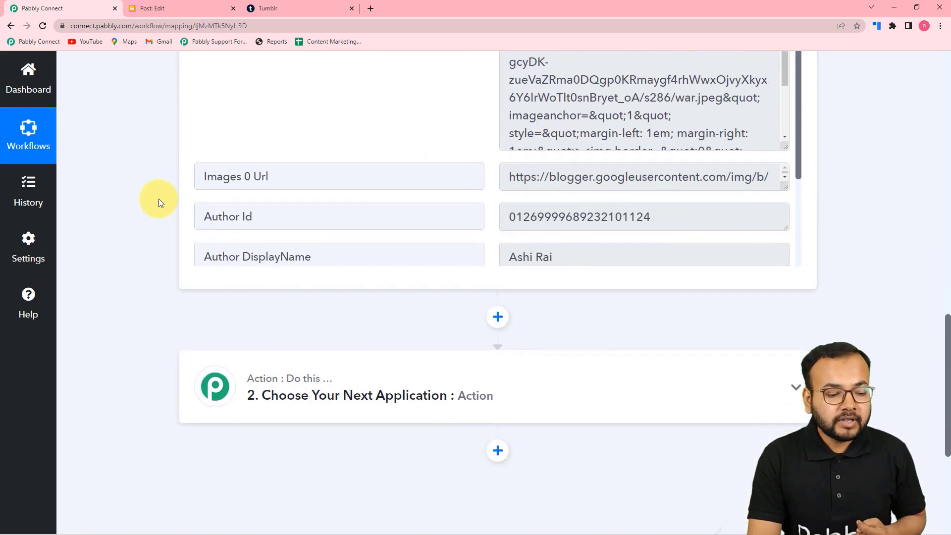
scroll(159, 203, down, 2)
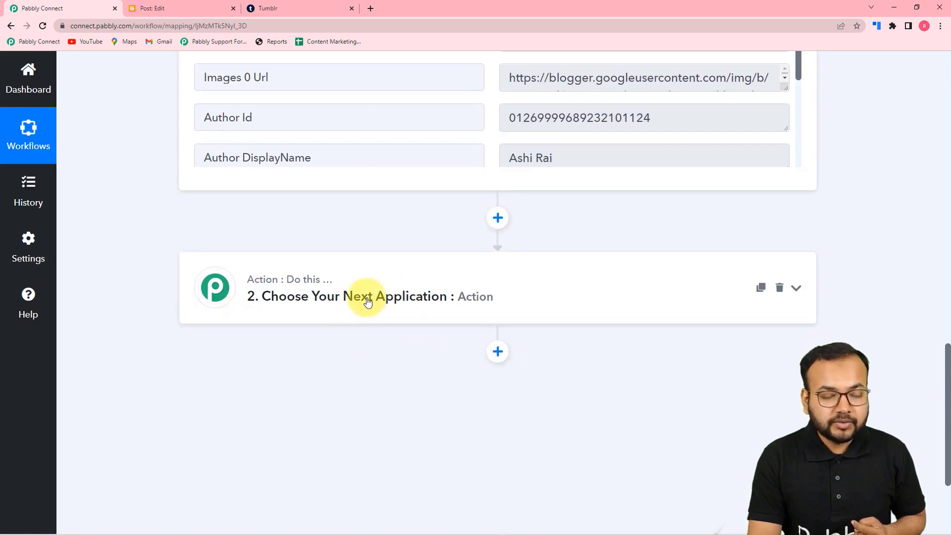
click(350, 305)
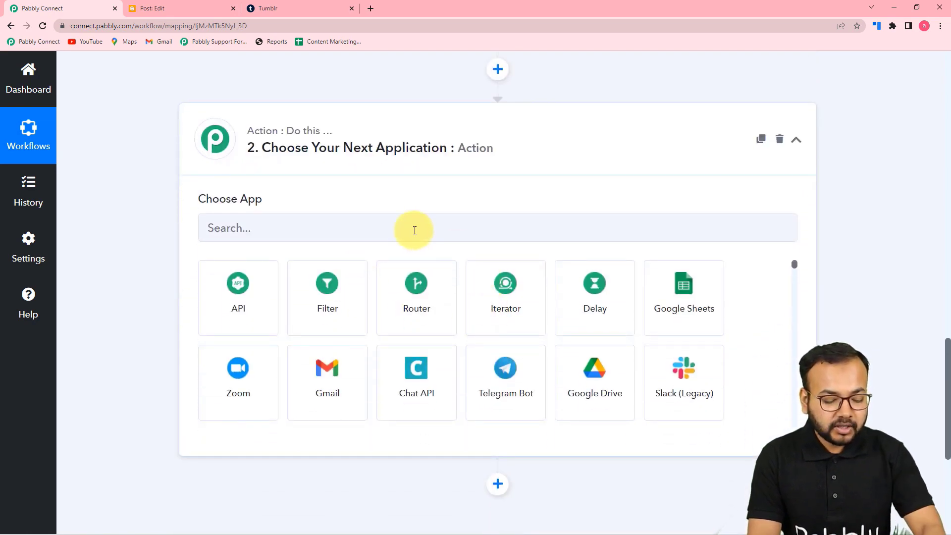
click(380, 223)
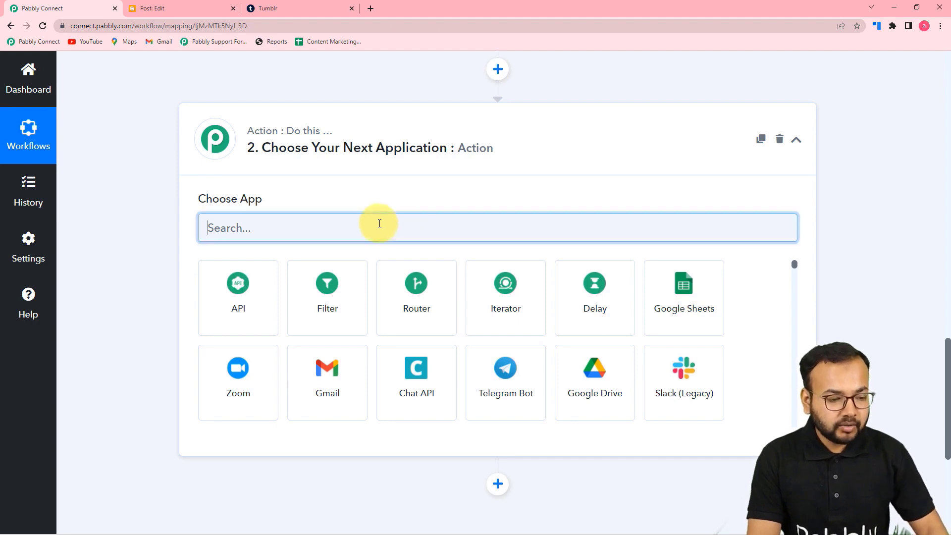
text(data)
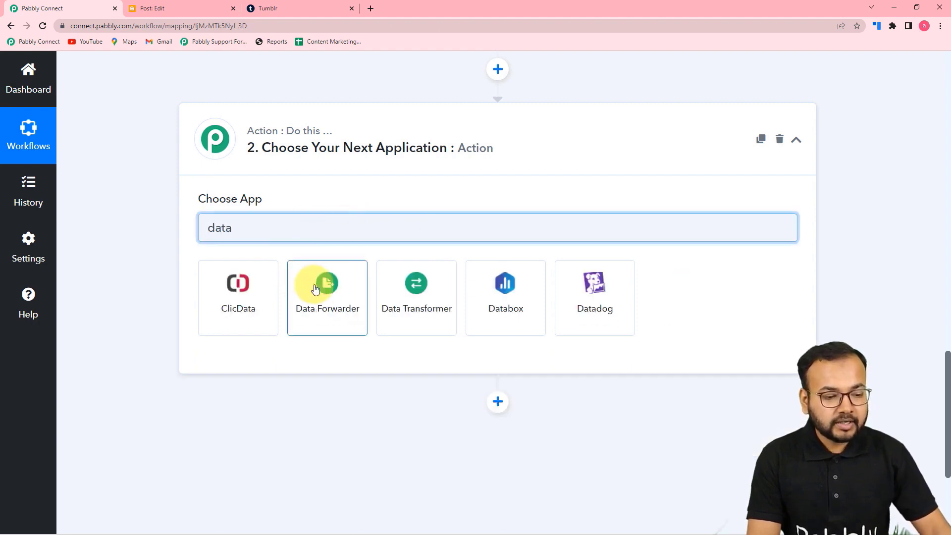
click(417, 308)
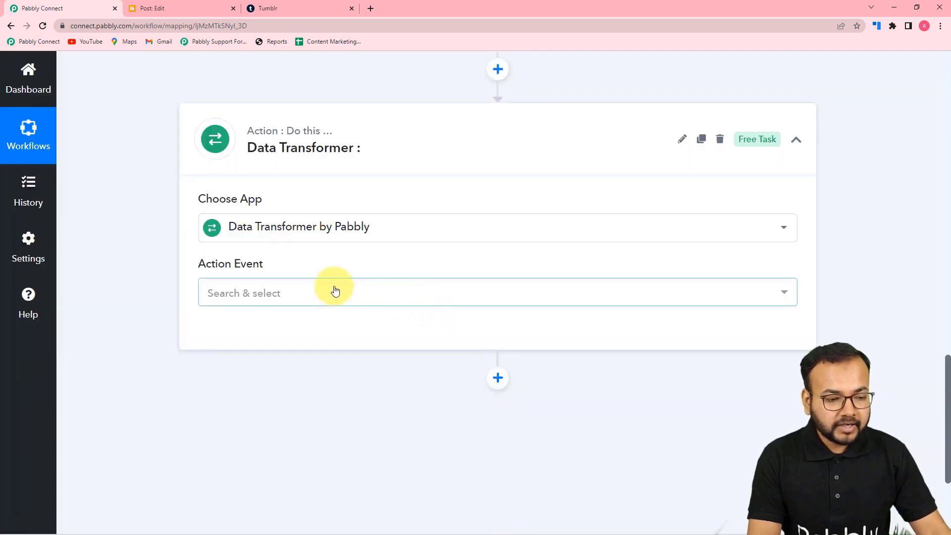
Set the Data Transformer's action event to Strip HTML Tags and connect it.
click(335, 291)
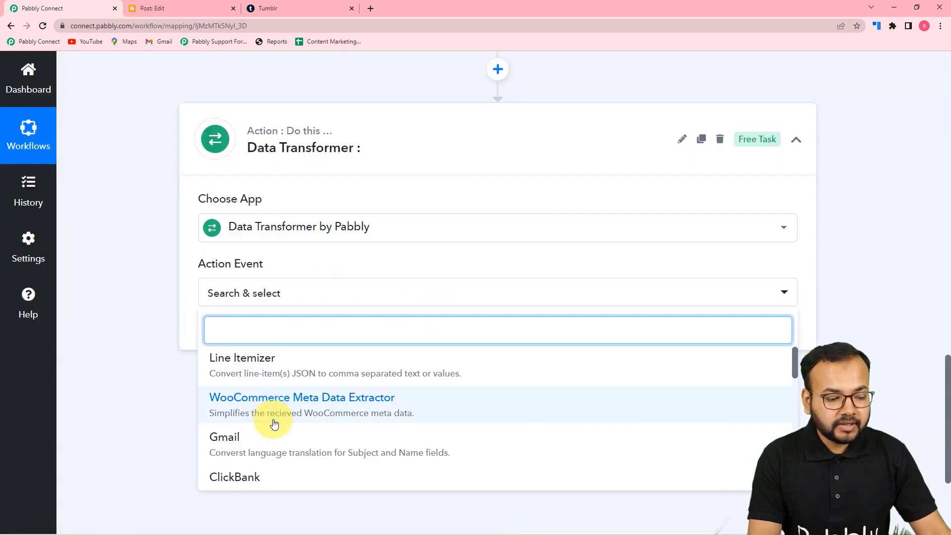
scroll(275, 424, down, 5)
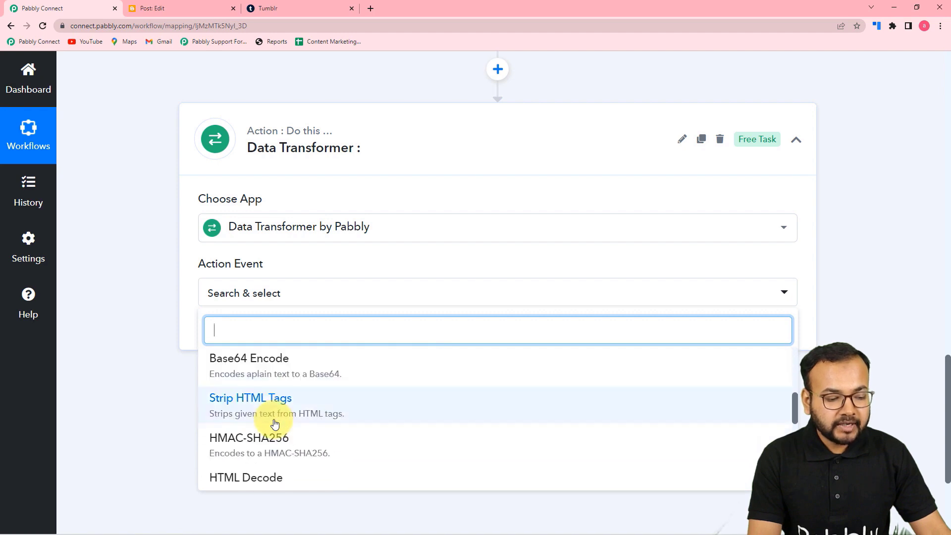
scroll(274, 424, down, 1)
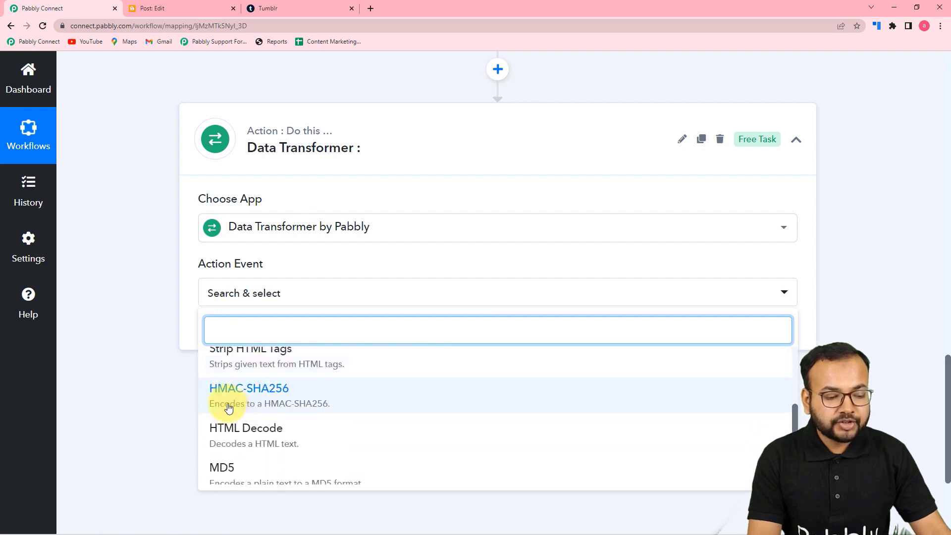
click(304, 364)
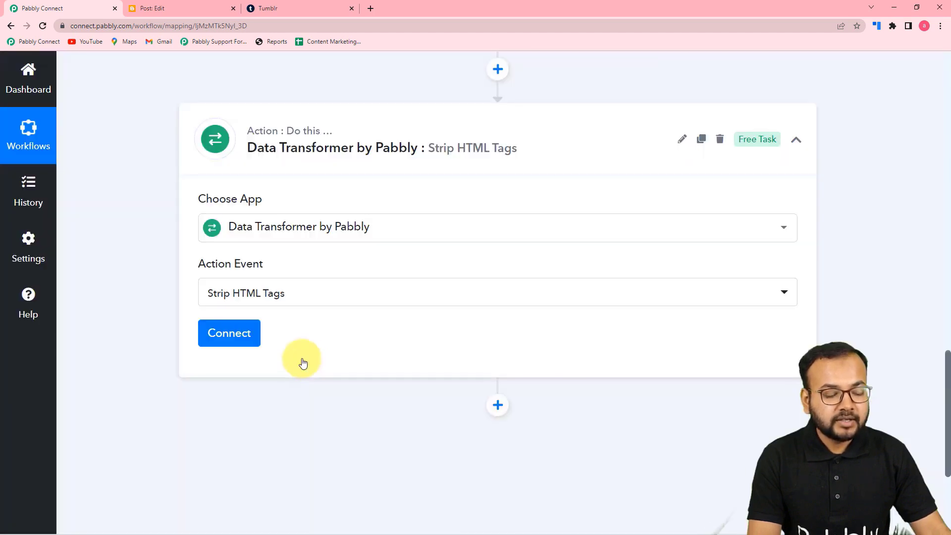
click(242, 341)
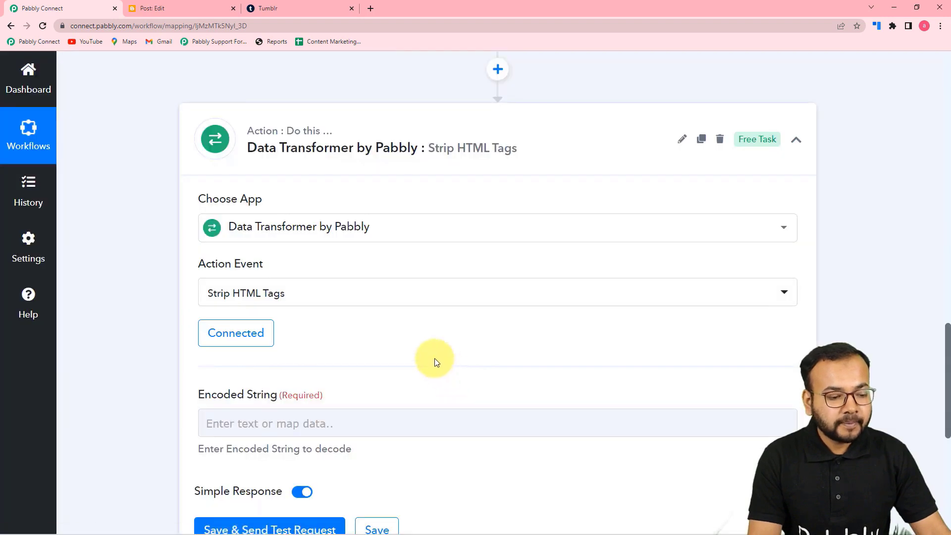
Map the Content value from the Google Blogger trigger into the Data Transformer's Encoded String.
scroll(435, 358, down, 3)
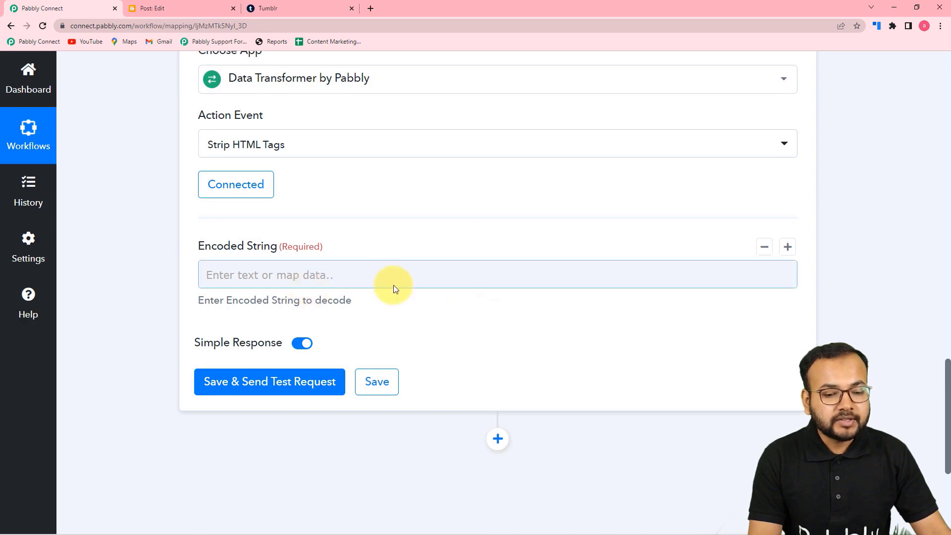
scroll(394, 287, up, 4)
scroll(471, 335, down, 3)
scroll(504, 335, up, 8)
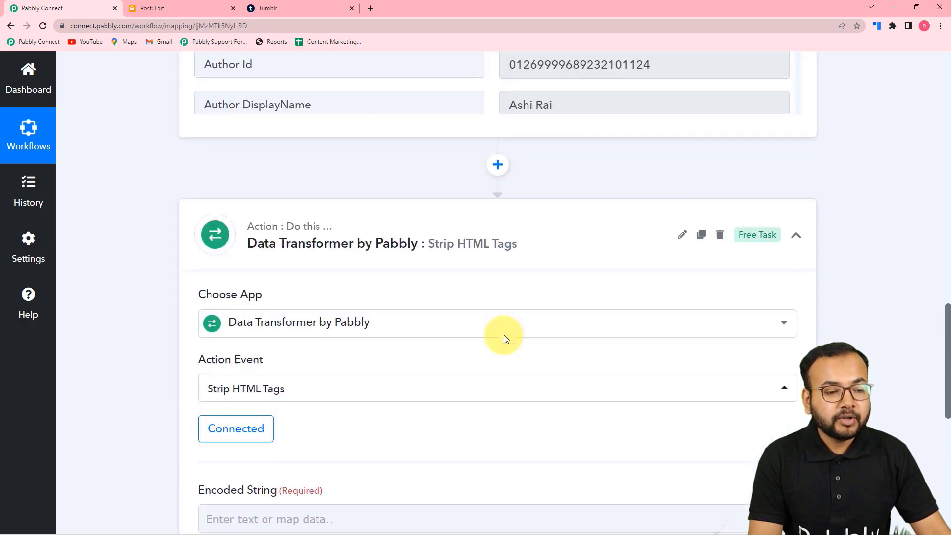
scroll(504, 335, up, 2)
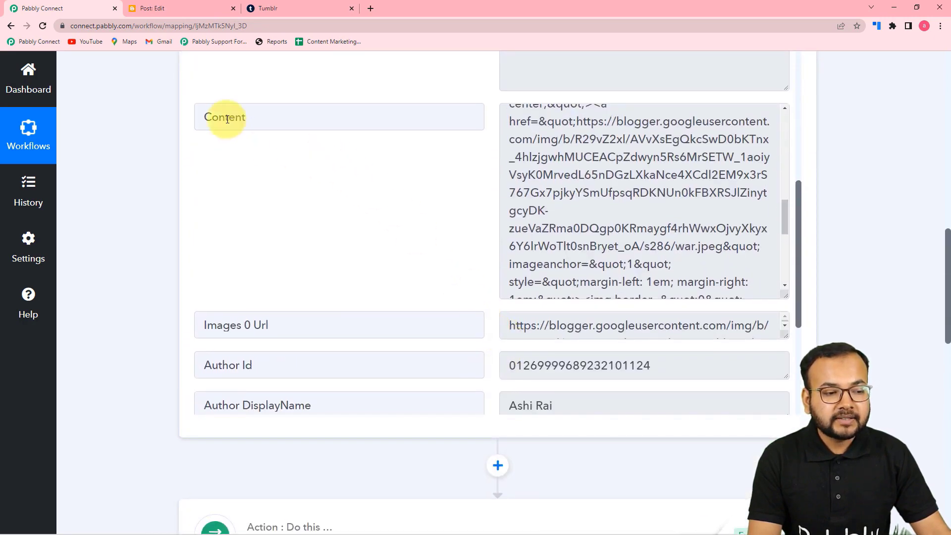
scroll(153, 218, down, 13)
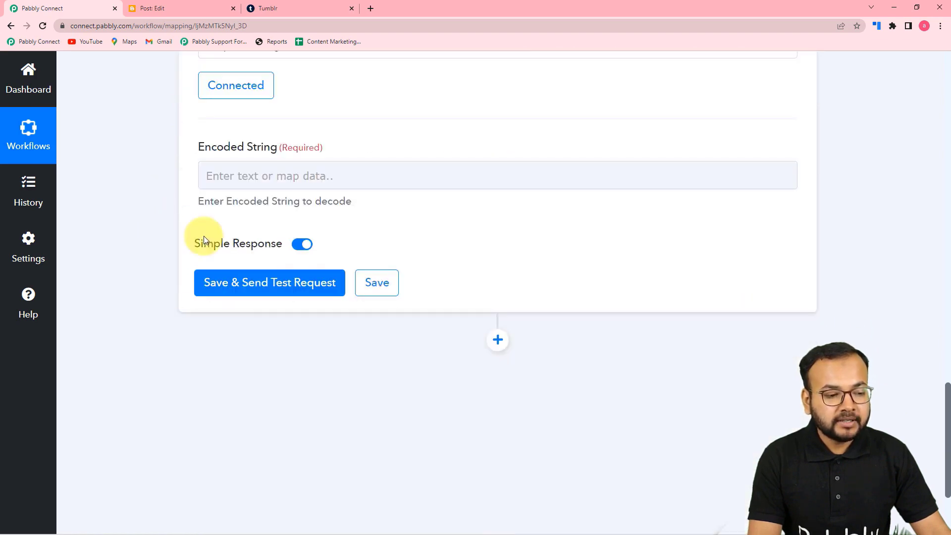
click(287, 176)
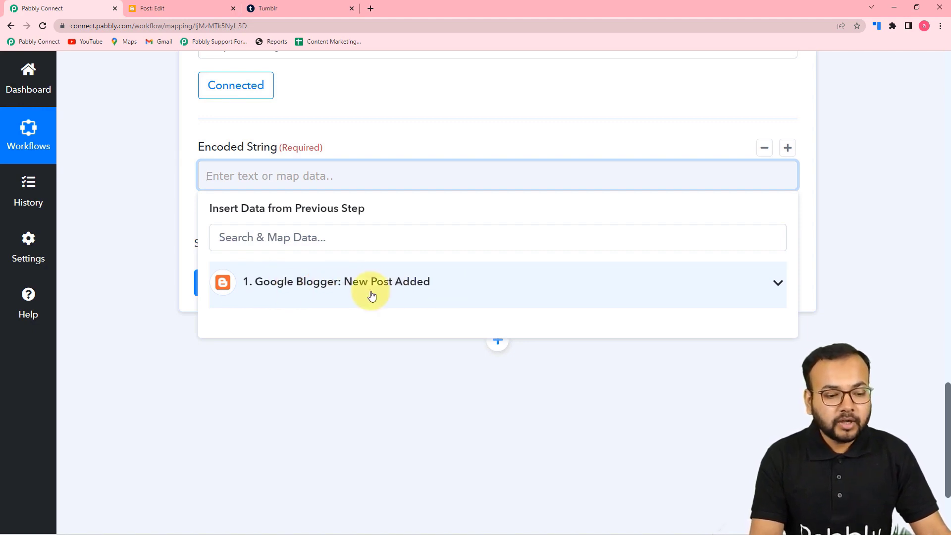
click(418, 295)
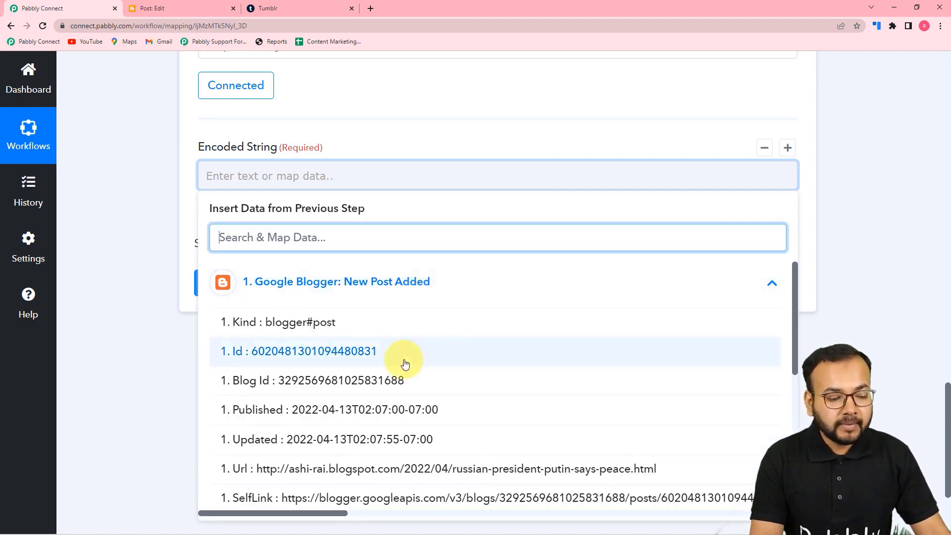
scroll(405, 363, down, 1)
scroll(405, 364, down, 3)
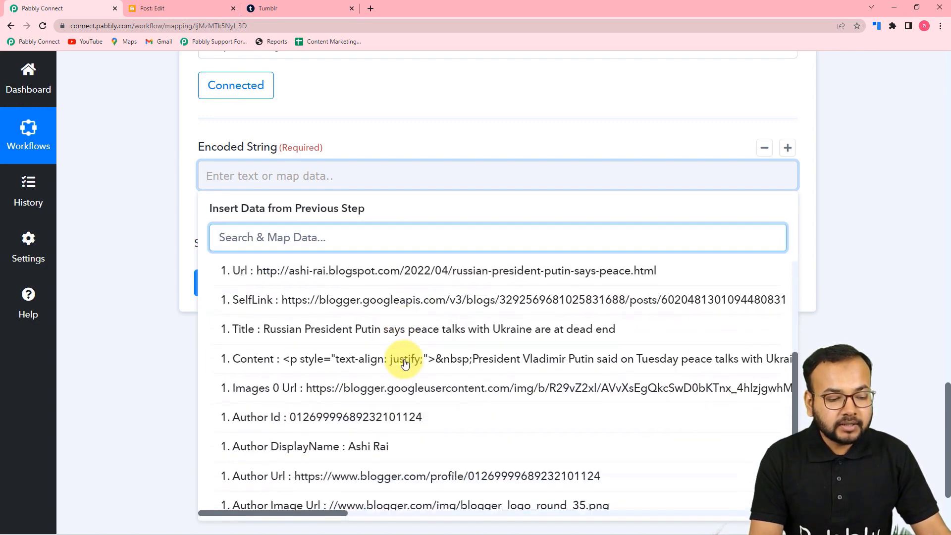
click(285, 365)
click(154, 260)
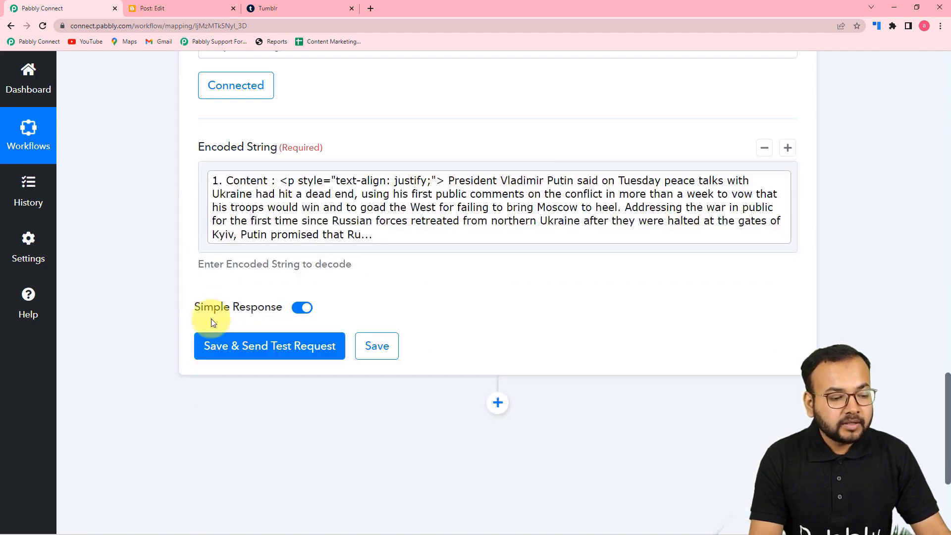
Save the Strip HTML Tags action with a test request, and enlarge the Result value to read the cleaned text.
click(234, 349)
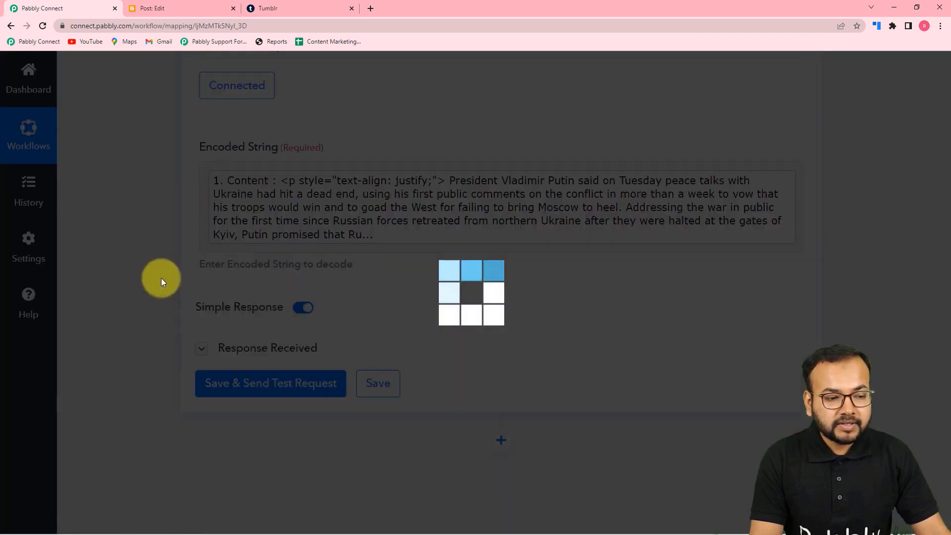
scroll(161, 278, down, 3)
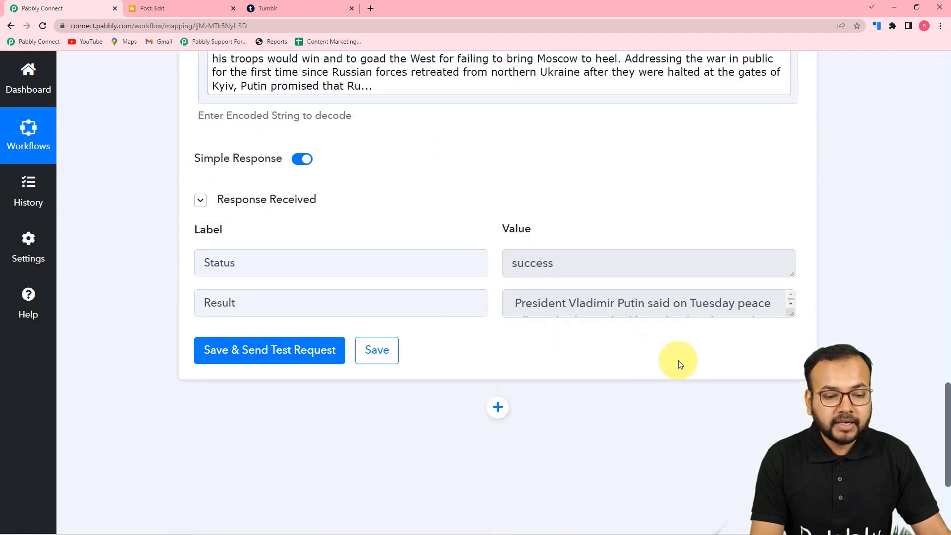
drag(791, 317, 793, 501)
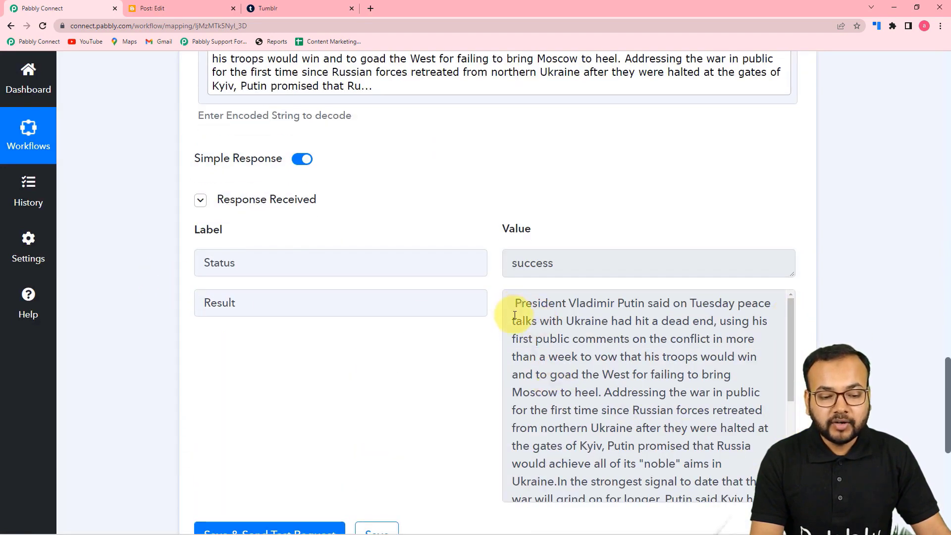
scroll(554, 355, down, 4)
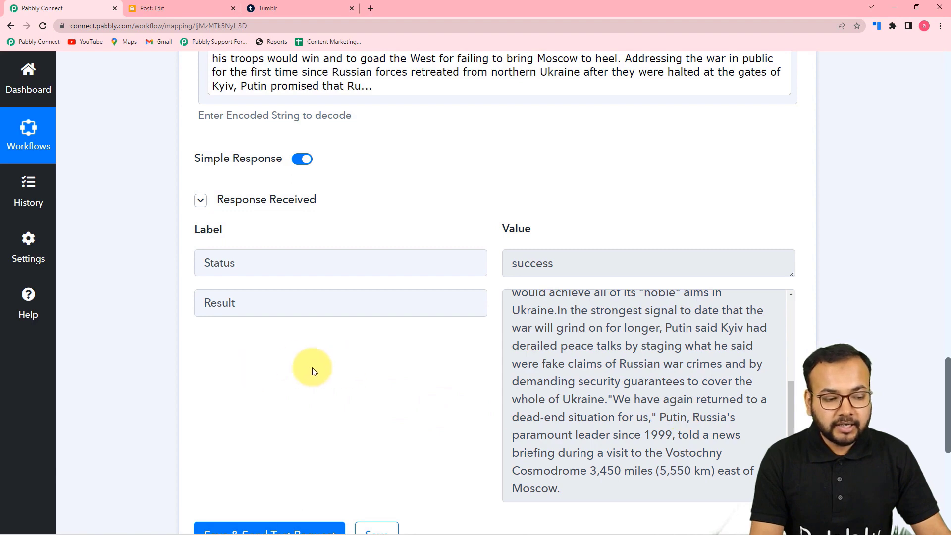
Add another action step after the Data Transformer and choose Tumblr as its app.
scroll(138, 358, down, 5)
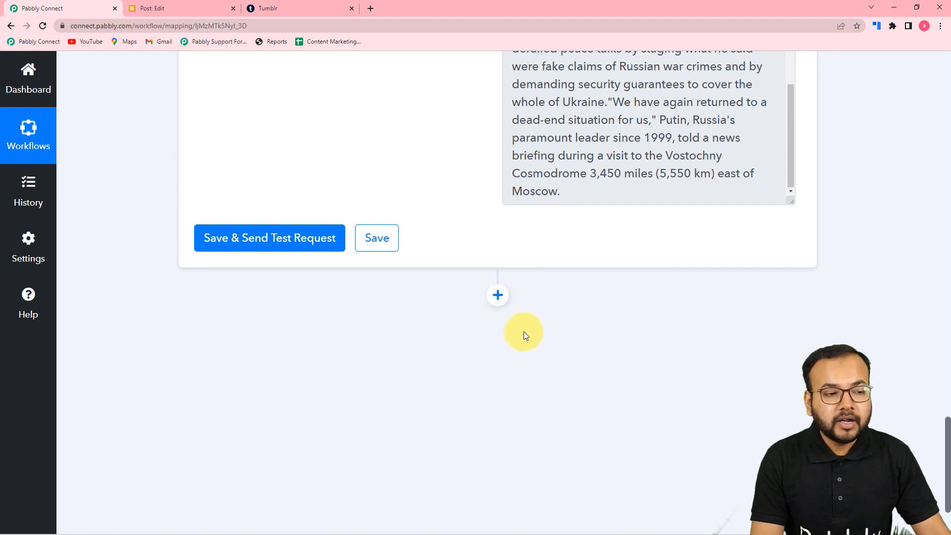
click(497, 302)
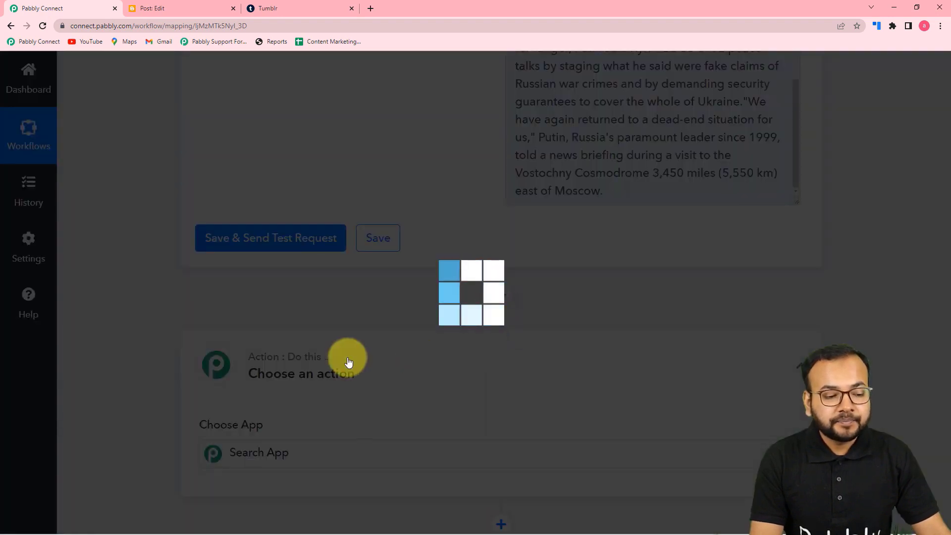
scroll(259, 357, down, 3)
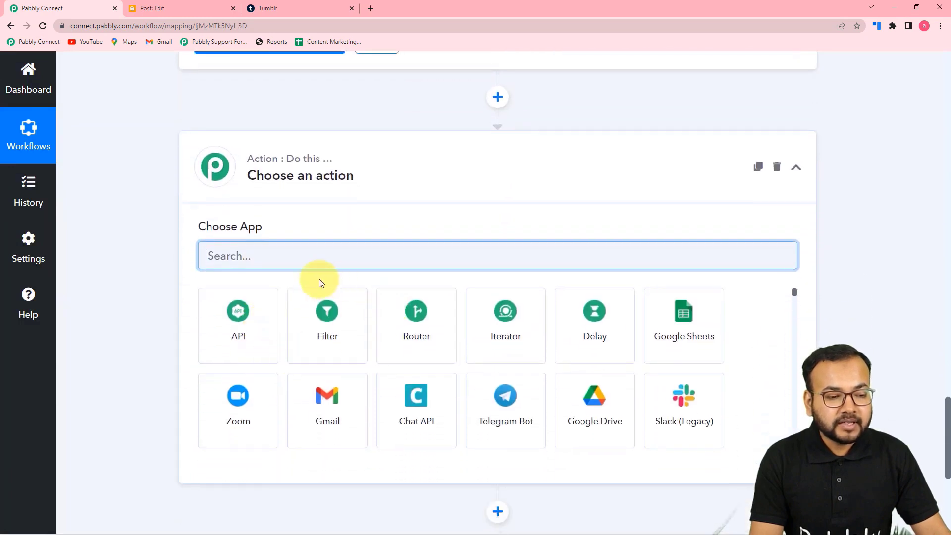
text(tumblr)
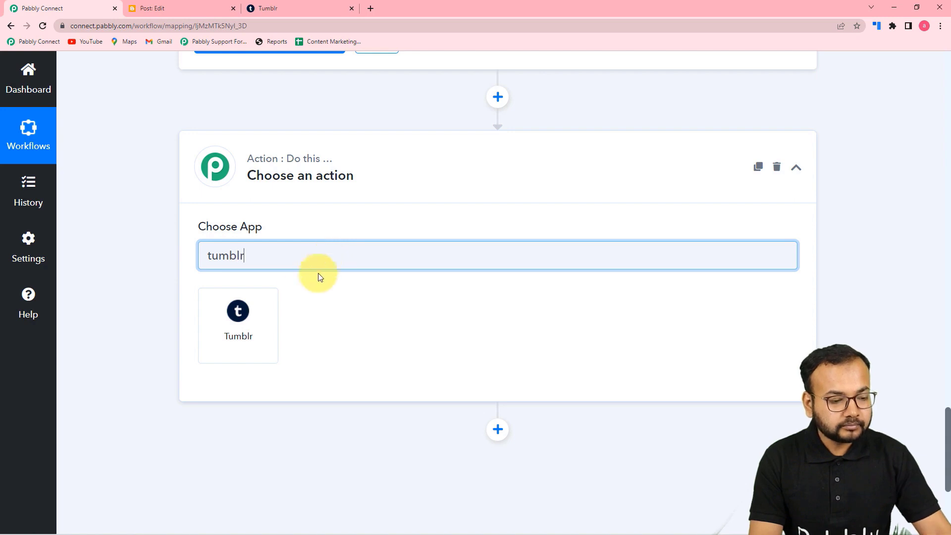
click(271, 320)
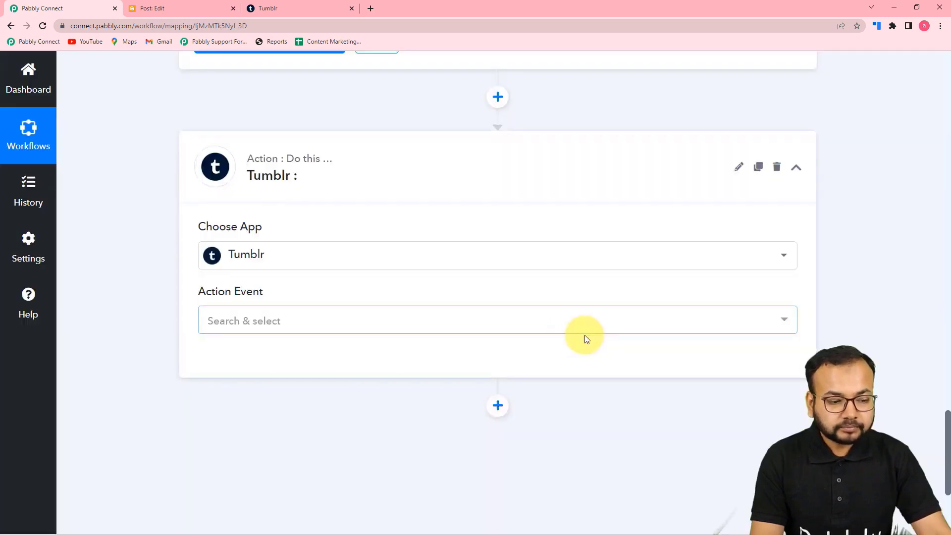
Set the Tumblr action event to Create Link Post and start connecting it.
scroll(334, 335, down, 3)
click(313, 177)
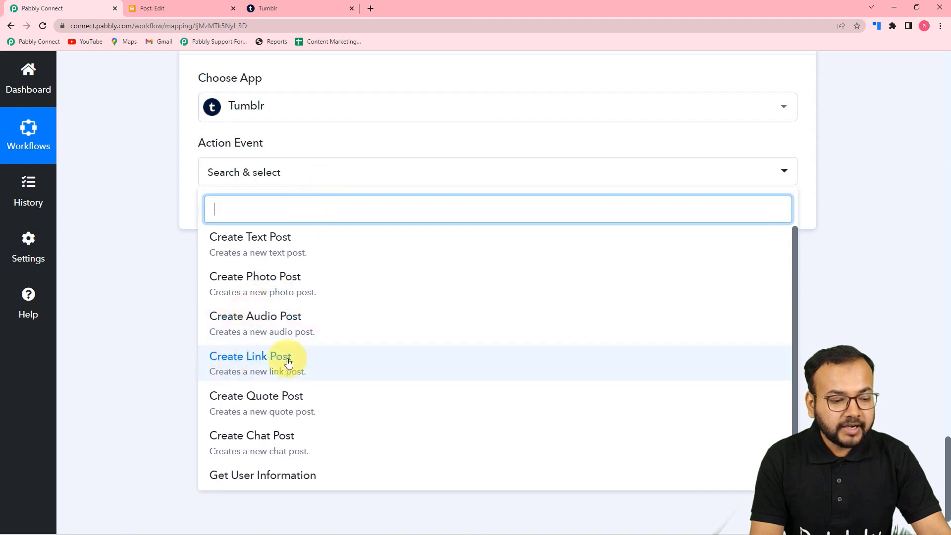
click(245, 365)
click(219, 214)
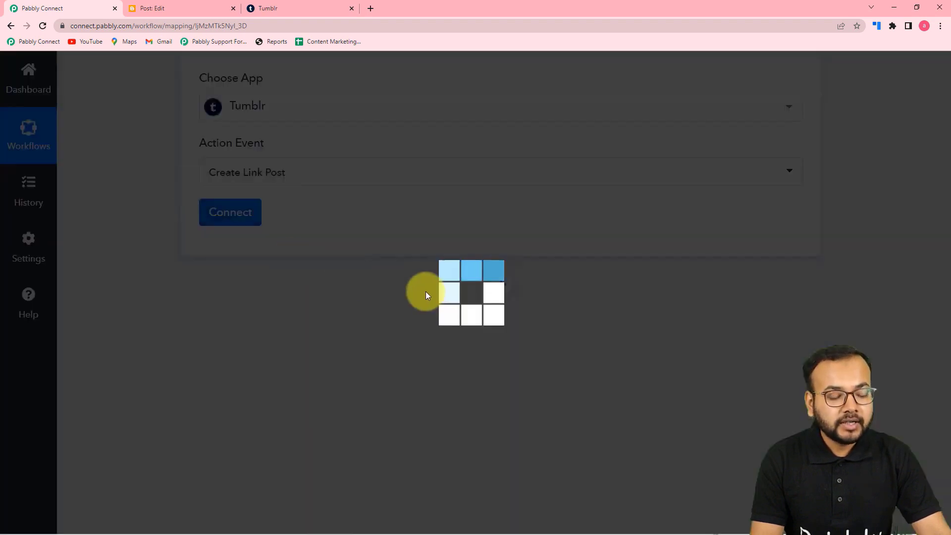
Add a new Tumblr connection and allow Pabbly Connect read and write access to the logged-in account.
click(448, 208)
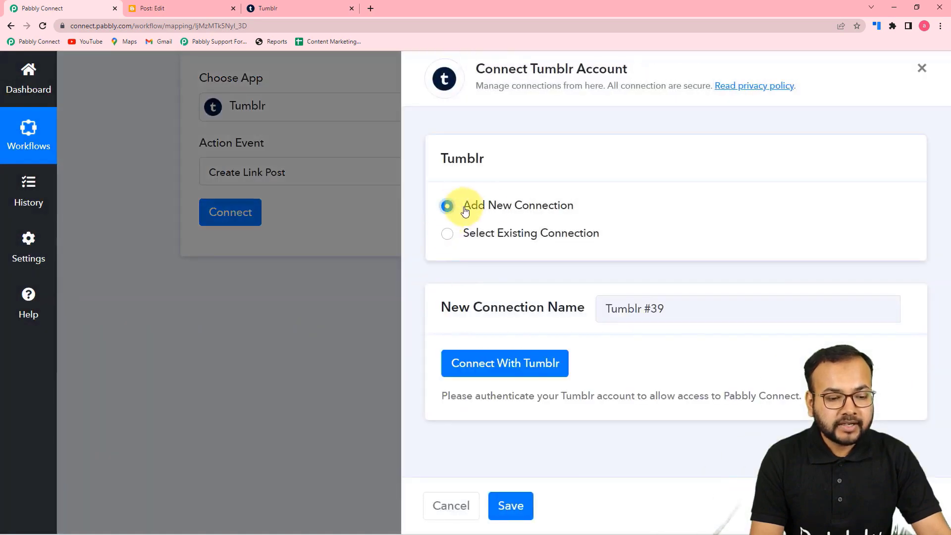
click(489, 369)
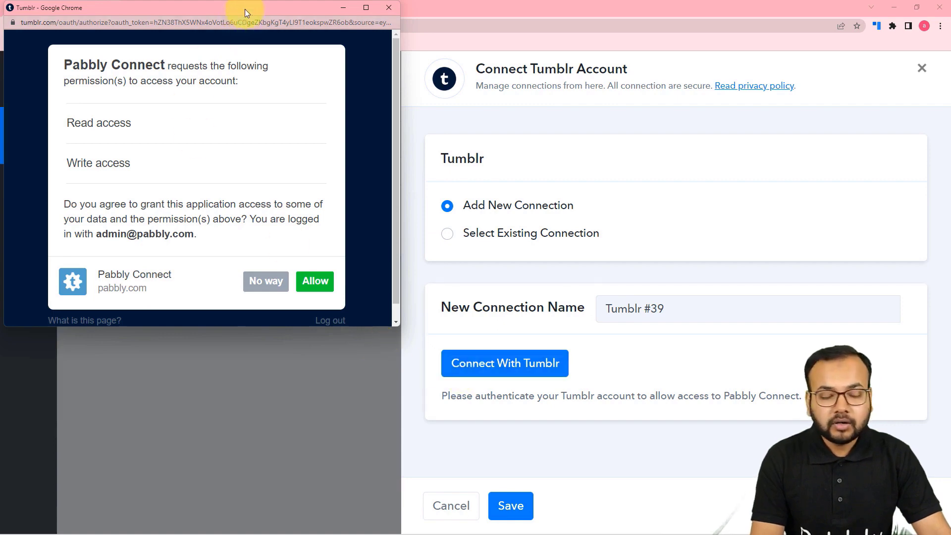
drag(245, 9, 307, 90)
click(276, 7)
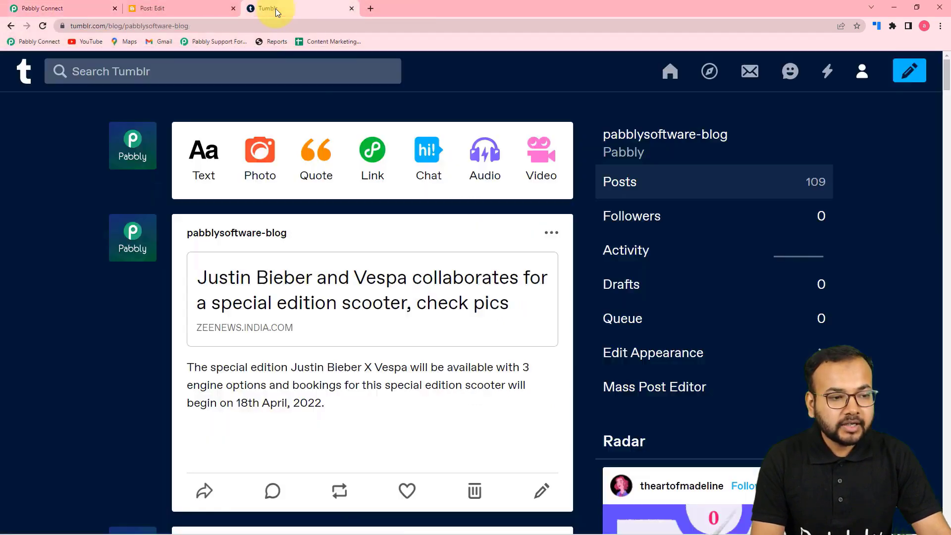
click(177, 7)
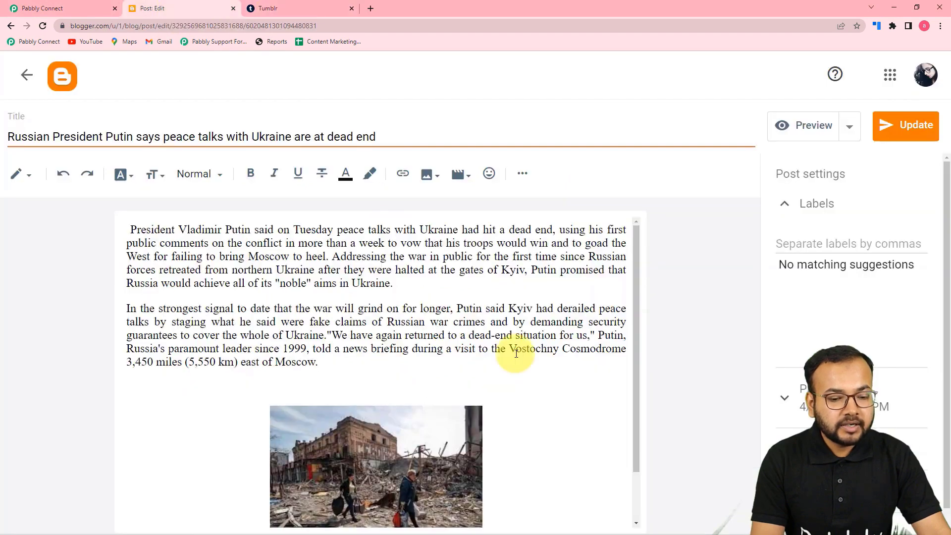
click(93, 7)
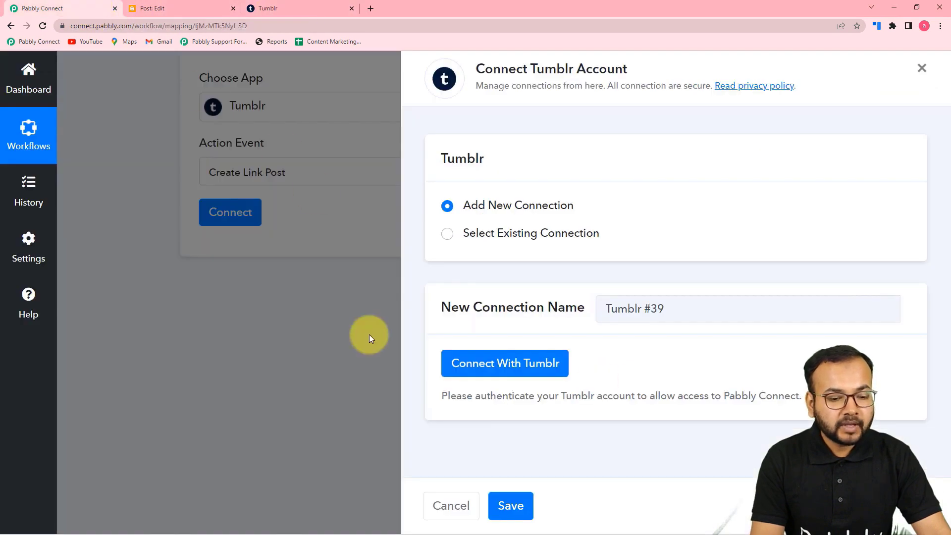
click(475, 368)
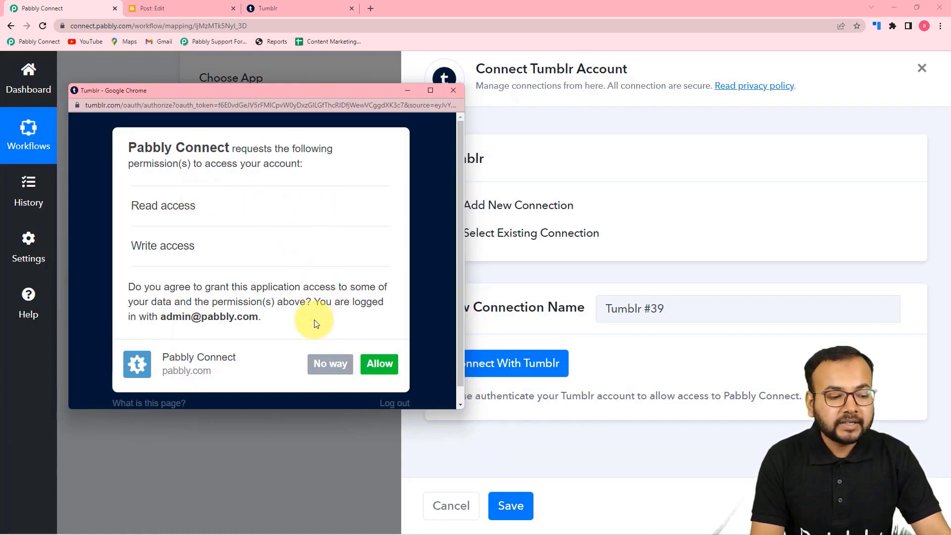
click(381, 366)
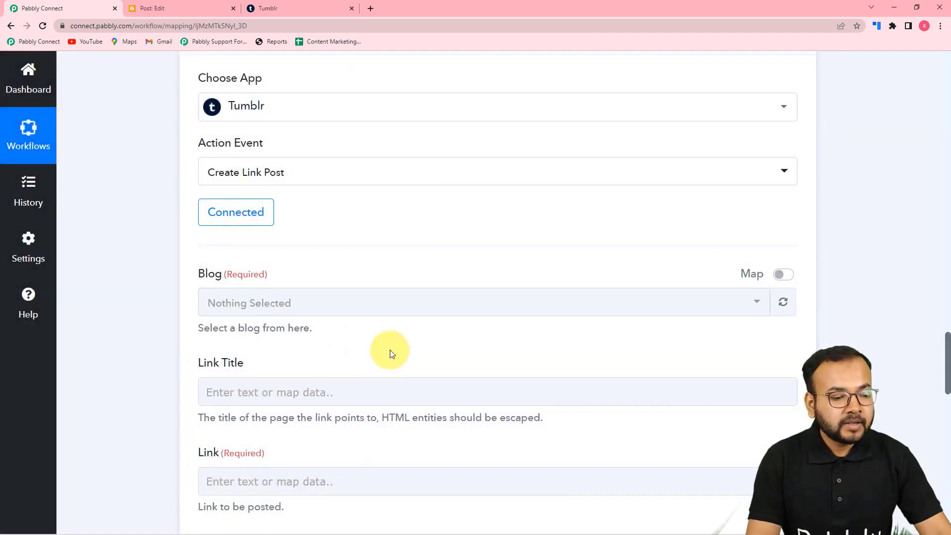
Refresh the list of available blogs and choose Pabbly as the blog for the link post.
scroll(391, 352, down, 2)
click(630, 205)
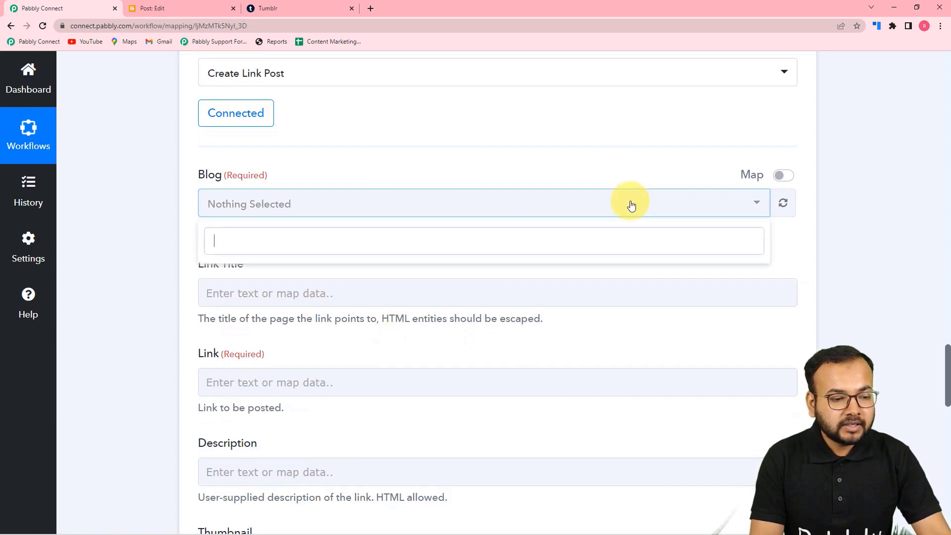
click(200, 208)
click(783, 203)
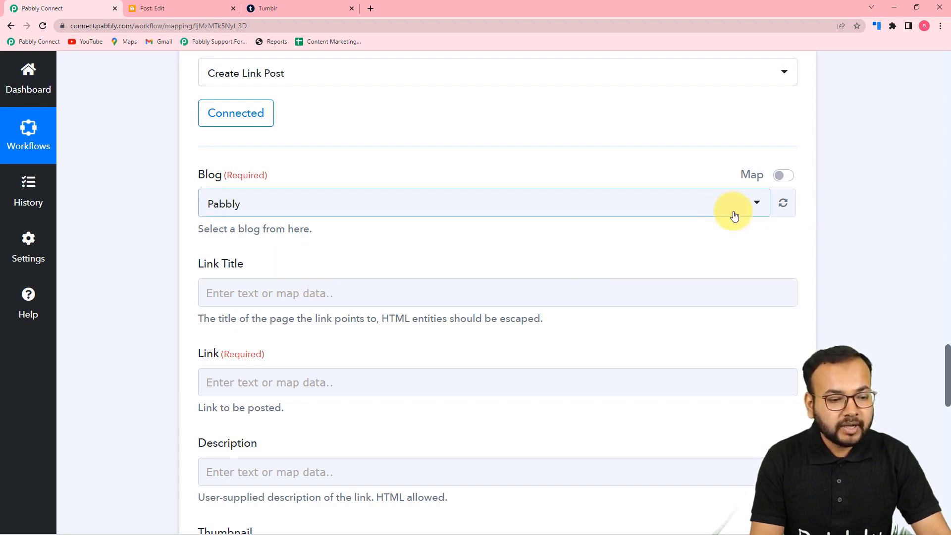
click(716, 215)
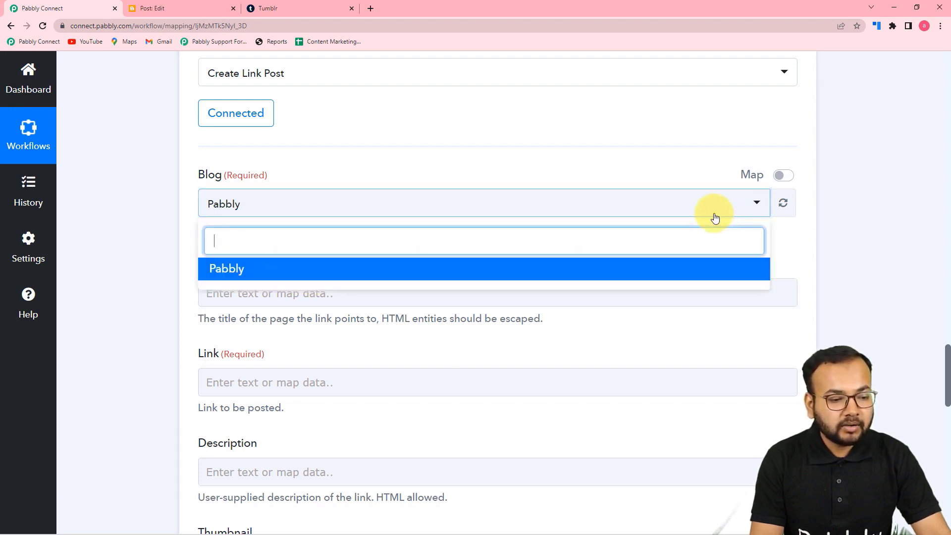
click(220, 270)
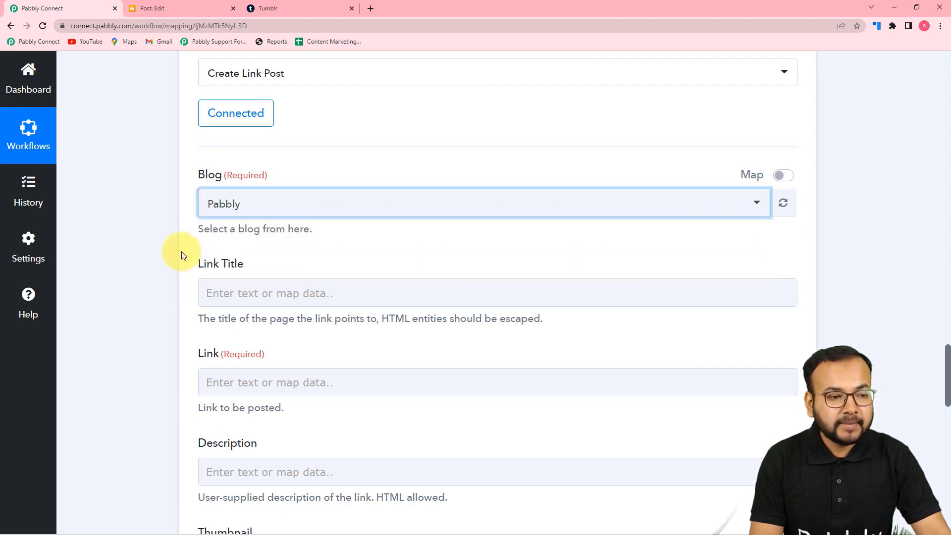
click(290, 6)
click(69, 8)
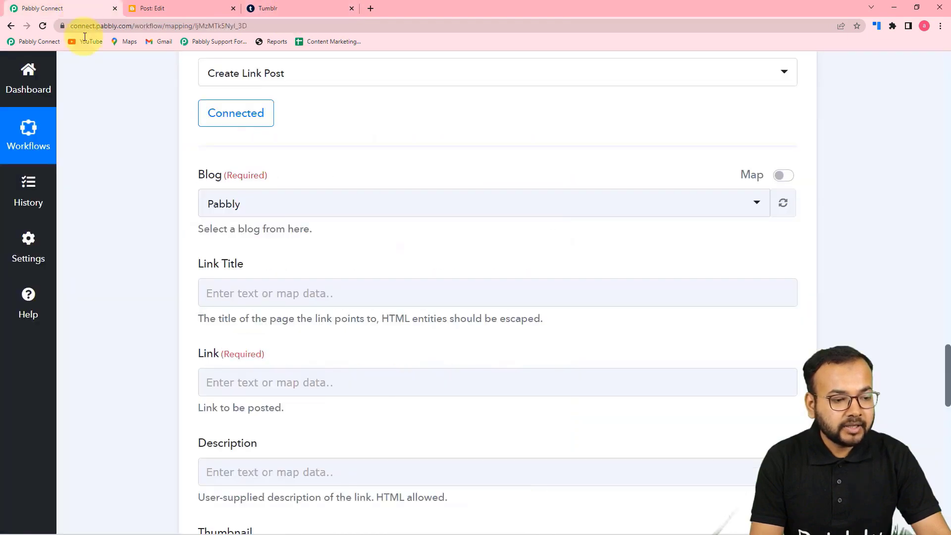
Examine the remaining link post fields and the data received from the Google Blogger and Data Transformer steps.
scroll(281, 233, down, 2)
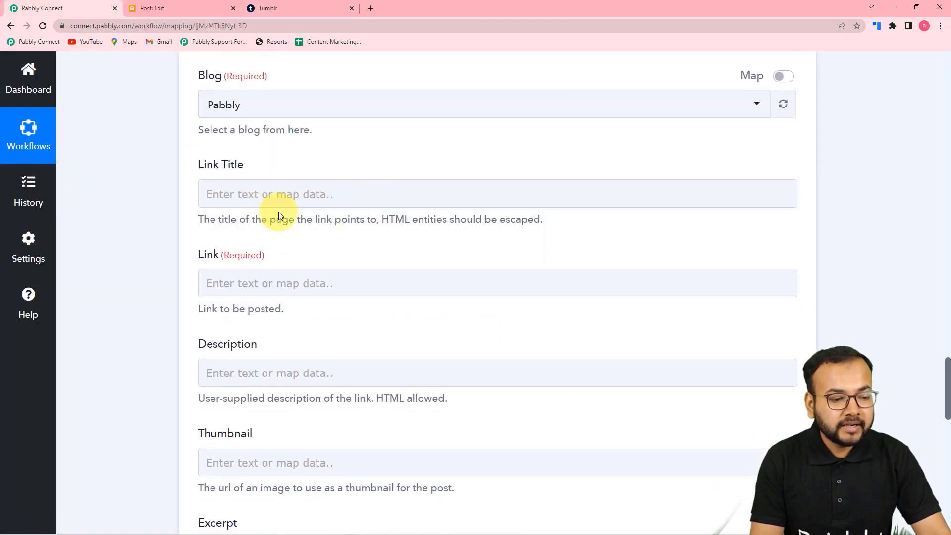
click(206, 291)
scroll(218, 294, down, 2)
scroll(239, 283, down, 4)
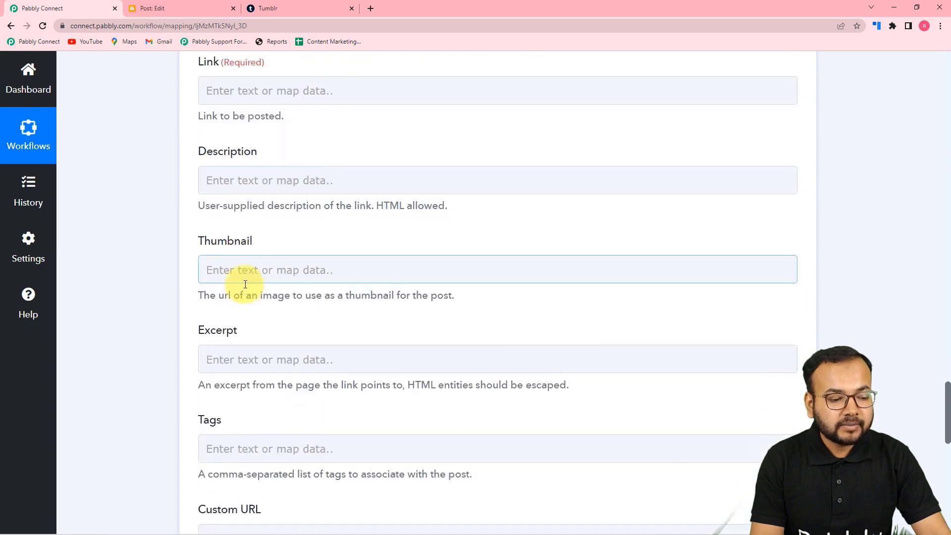
scroll(347, 352, up, 10)
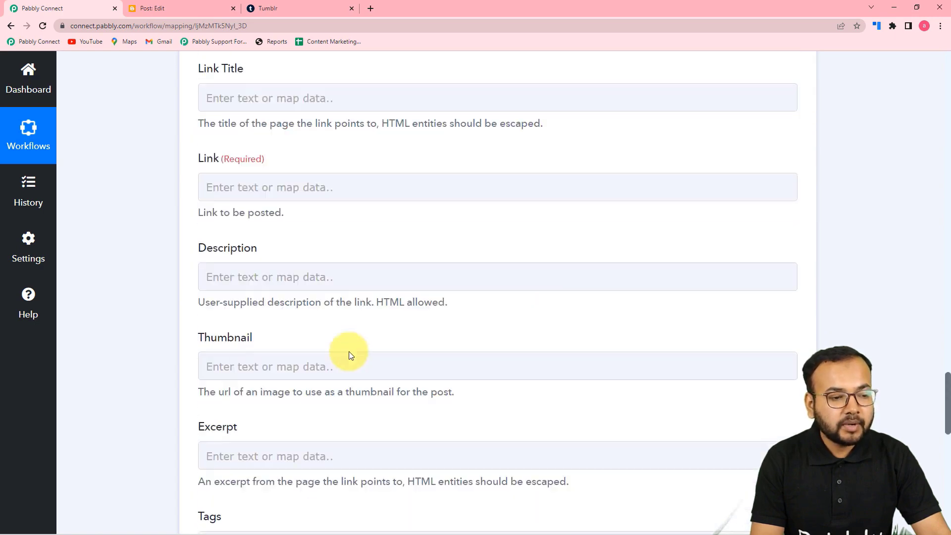
scroll(349, 352, up, 15)
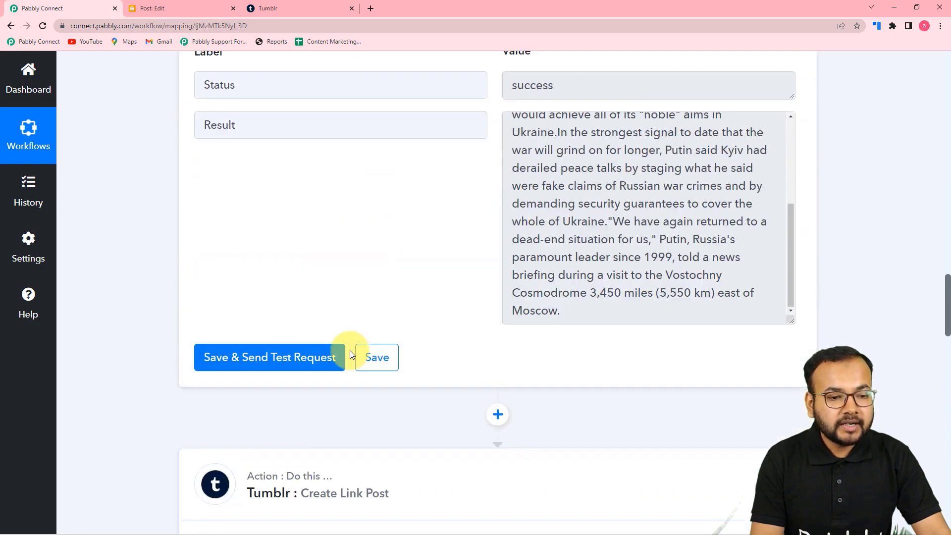
scroll(350, 349, up, 10)
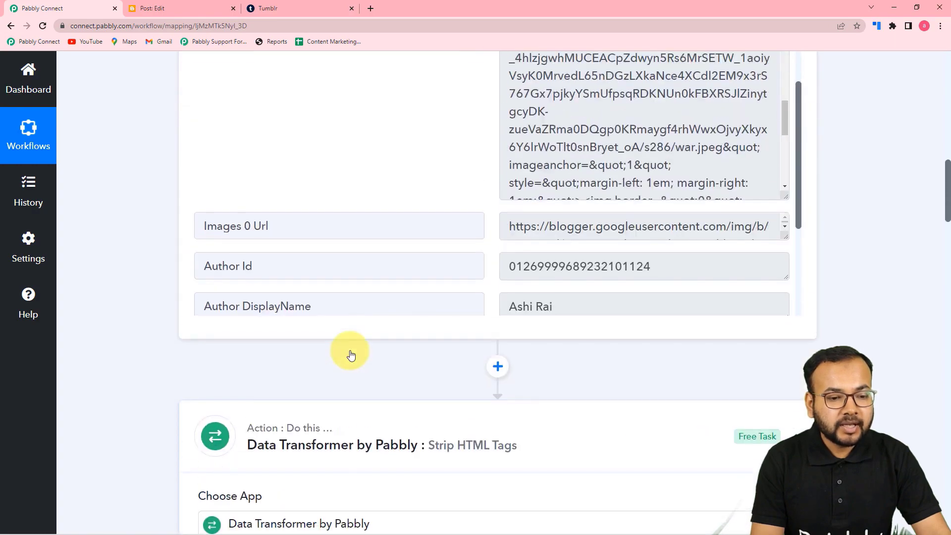
scroll(160, 311, down, 10)
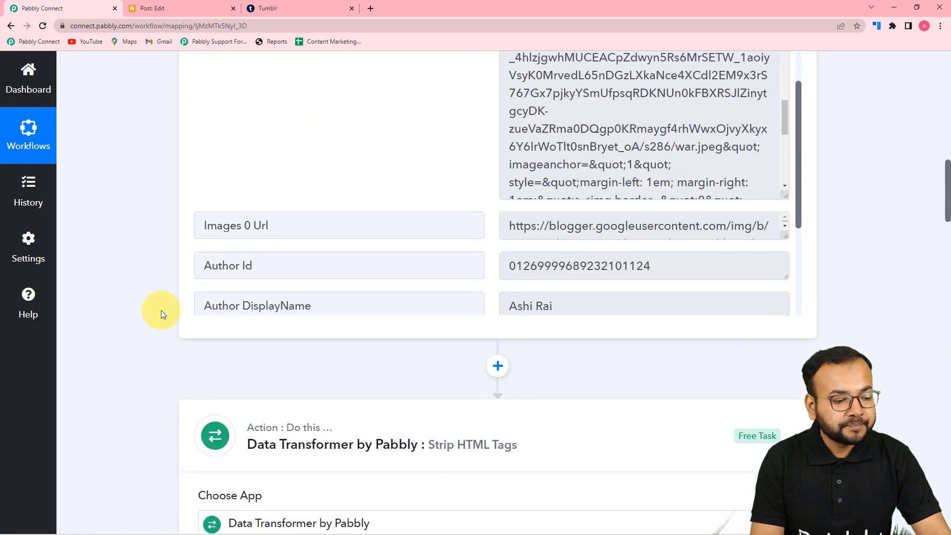
scroll(158, 304, down, 20)
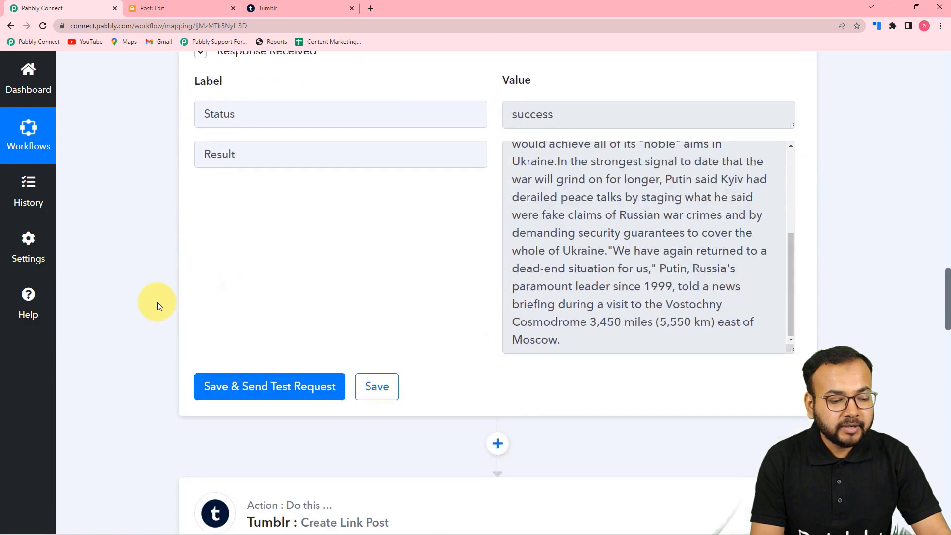
scroll(156, 302, down, 4)
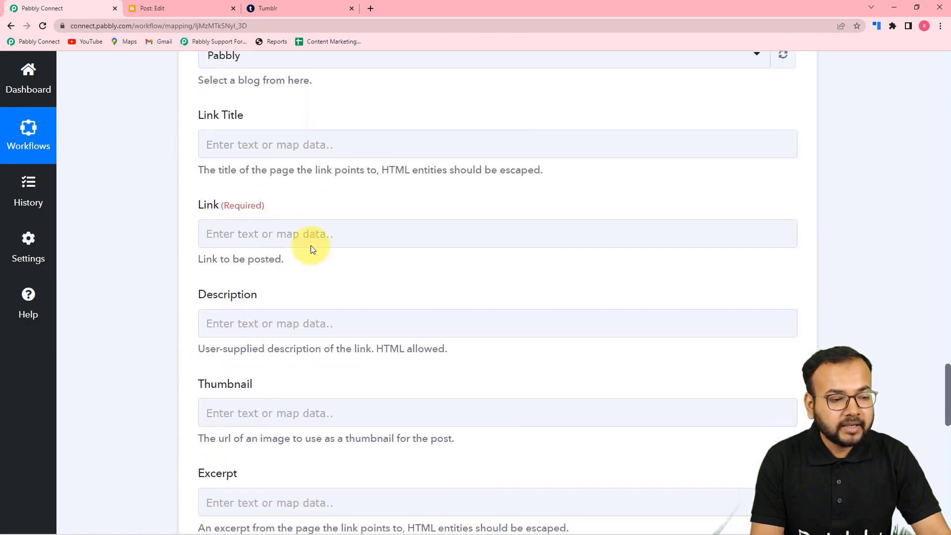
Map the Title value from the Google Blogger trigger into the Tumblr action's Link Title.
click(316, 146)
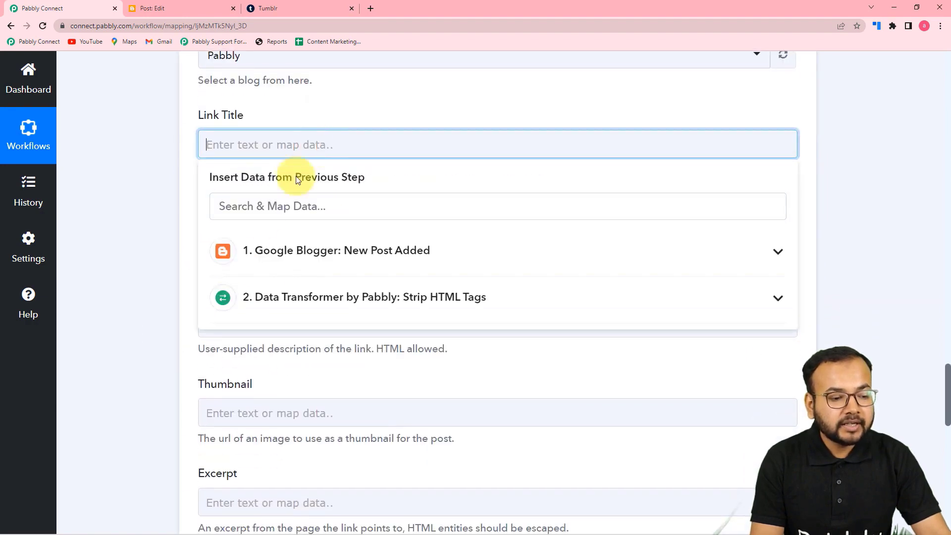
click(316, 257)
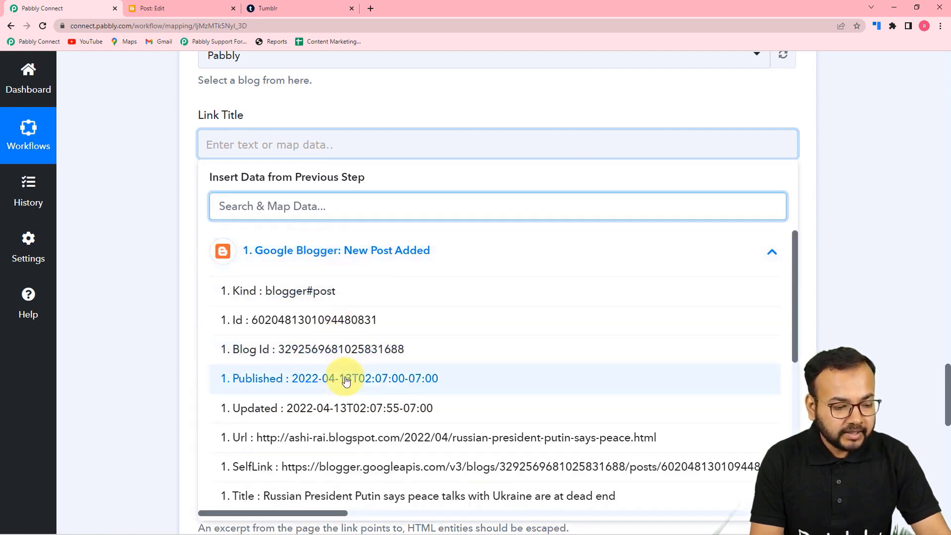
scroll(340, 382, down, 1)
click(308, 451)
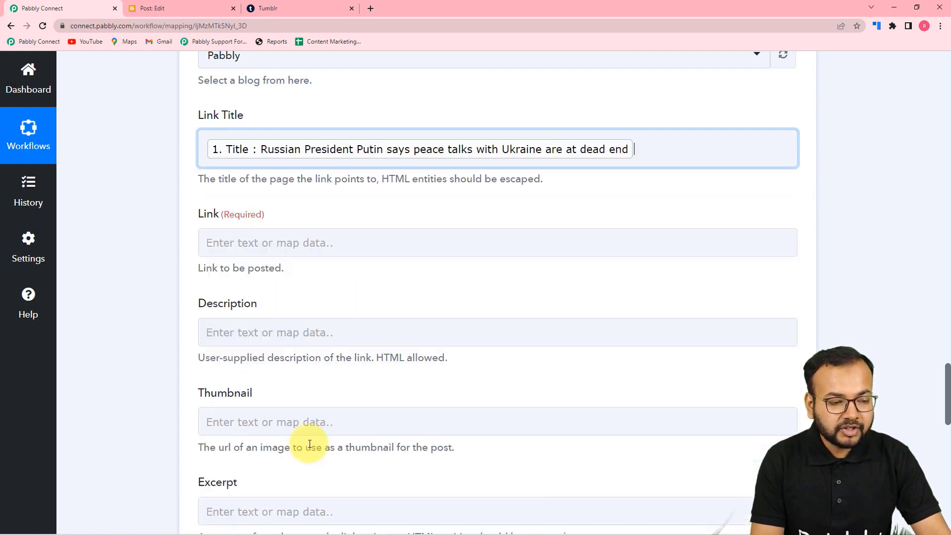
click(174, 350)
Map the Author Url value from the Google Blogger trigger into the required Link field.
scroll(174, 350, down, 2)
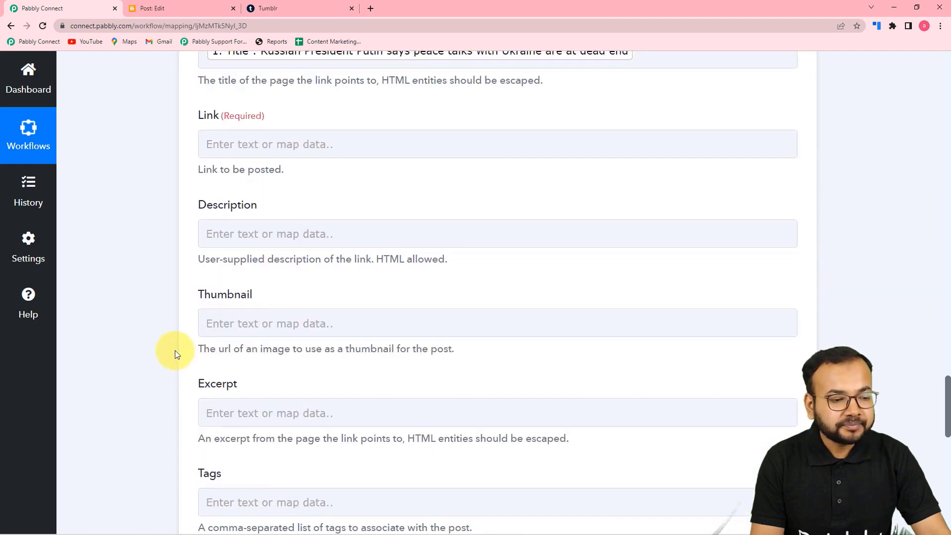
click(349, 154)
click(329, 249)
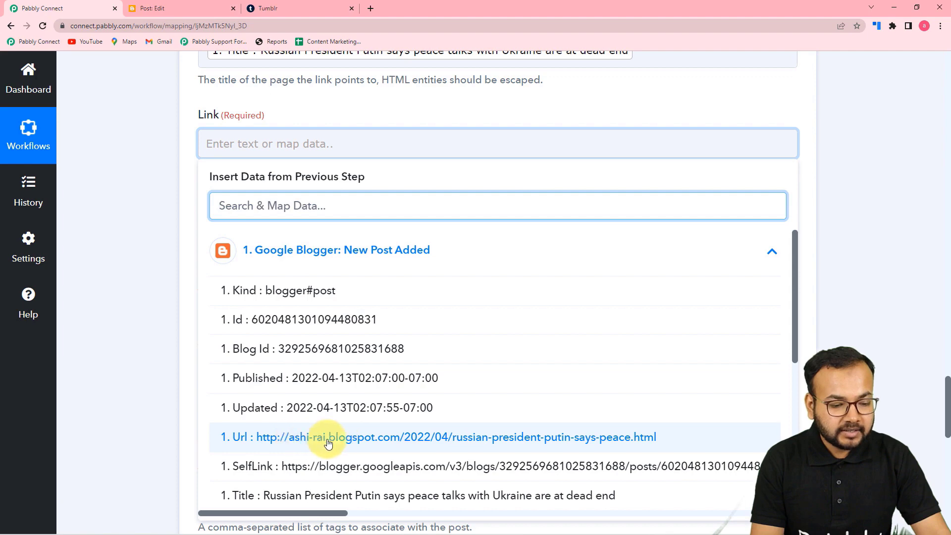
scroll(322, 441, down, 2)
scroll(327, 441, down, 3)
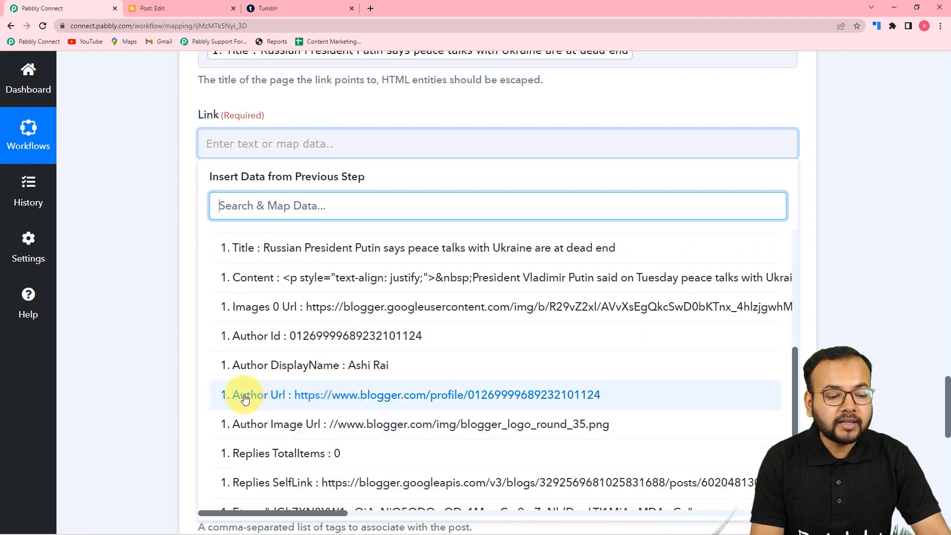
click(348, 400)
click(170, 291)
Map the Result value from the Strip HTML Tags step into the link post's Description.
scroll(170, 289, down, 2)
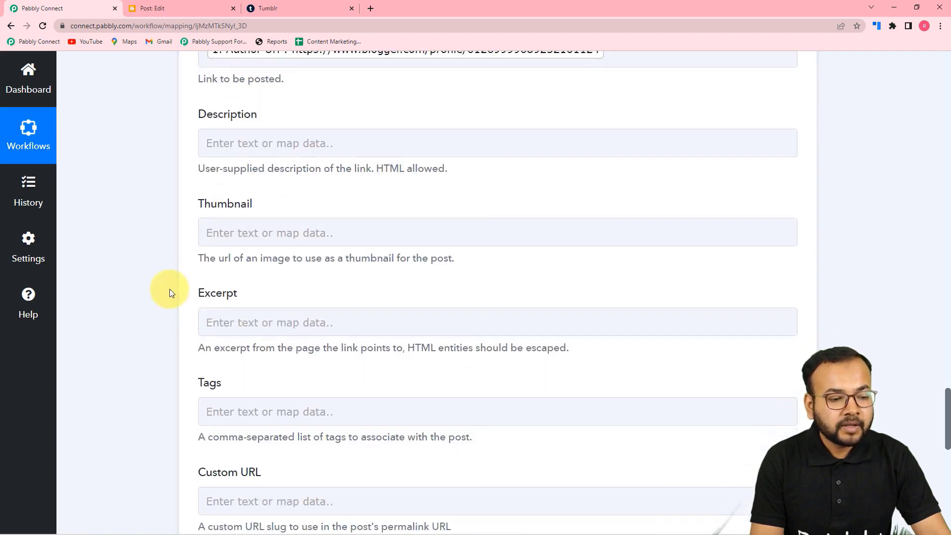
click(306, 144)
click(297, 298)
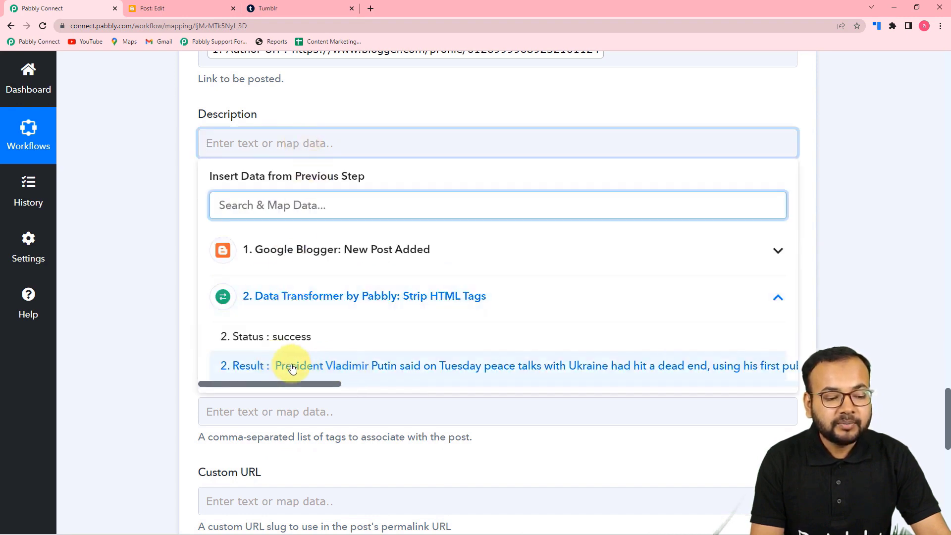
click(287, 164)
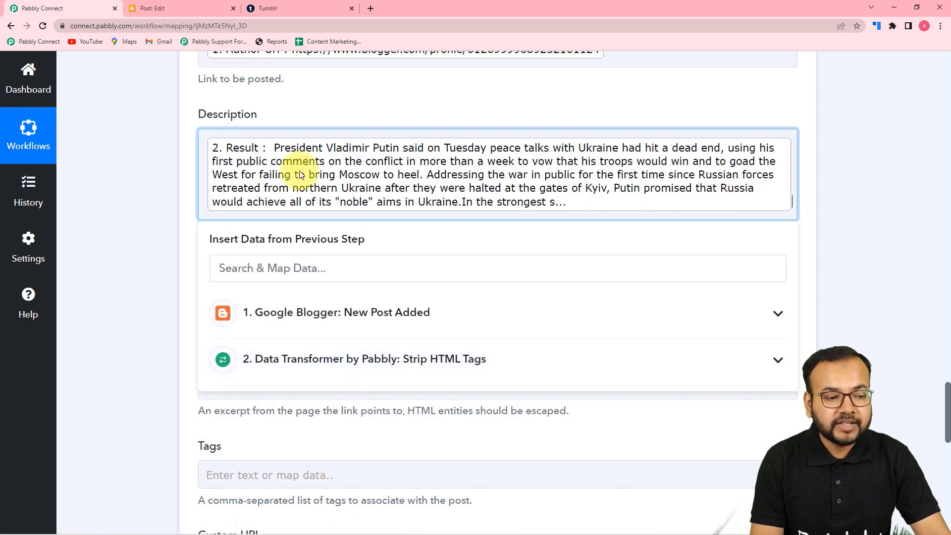
click(164, 201)
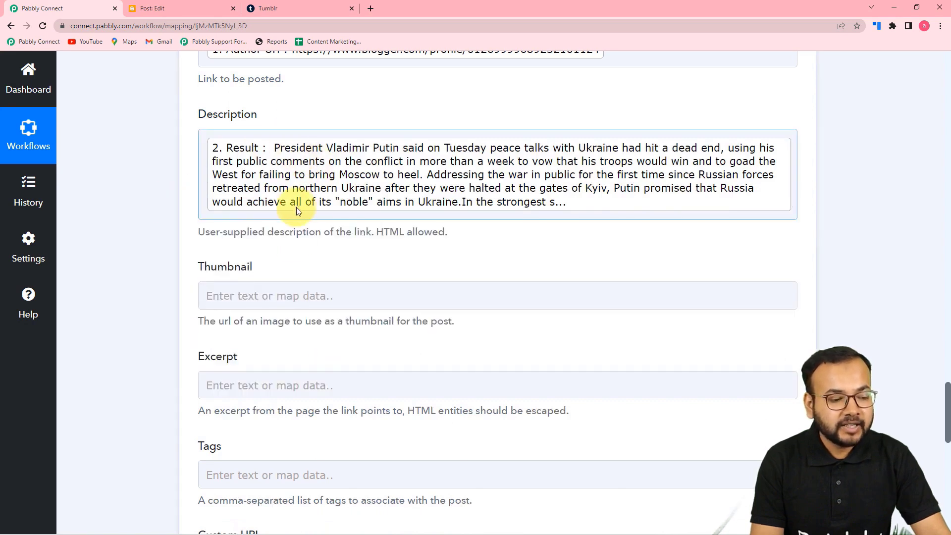
Map the Images 0 Url value from the Google Blogger trigger into the link post's Thumbnail.
scroll(329, 284, down, 1)
click(270, 244)
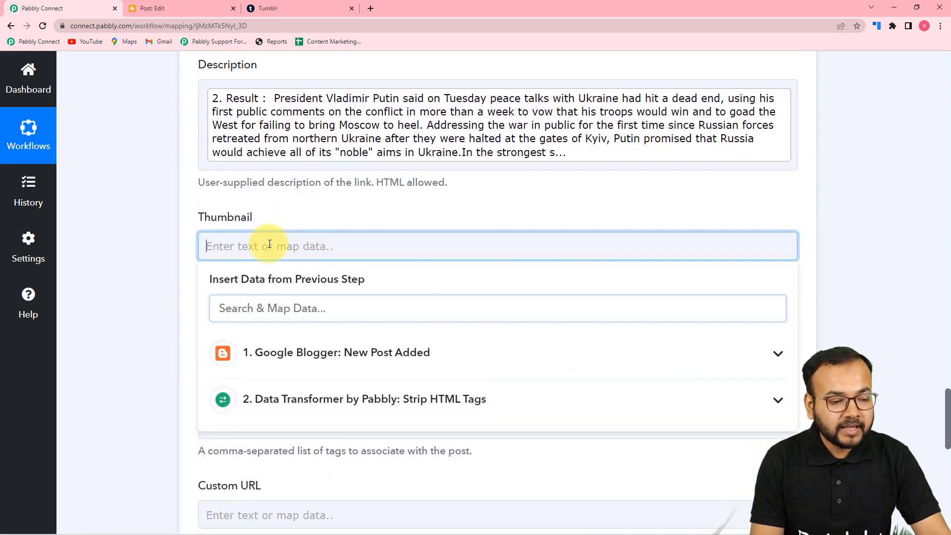
click(272, 373)
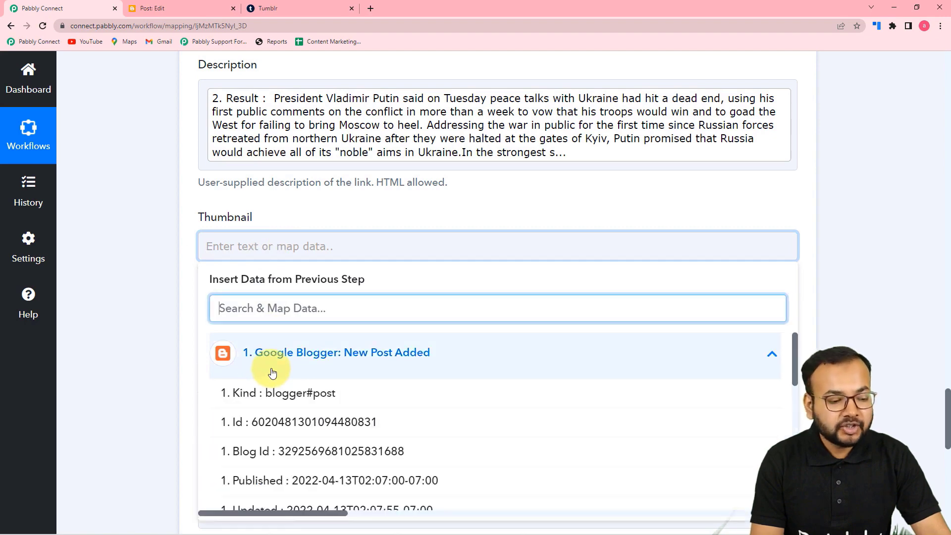
scroll(276, 382, down, 3)
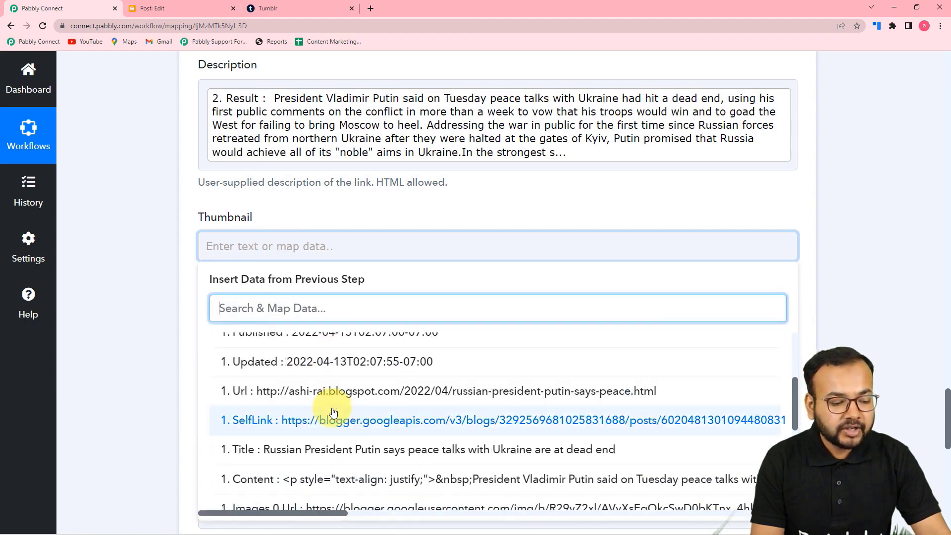
scroll(333, 412, down, 3)
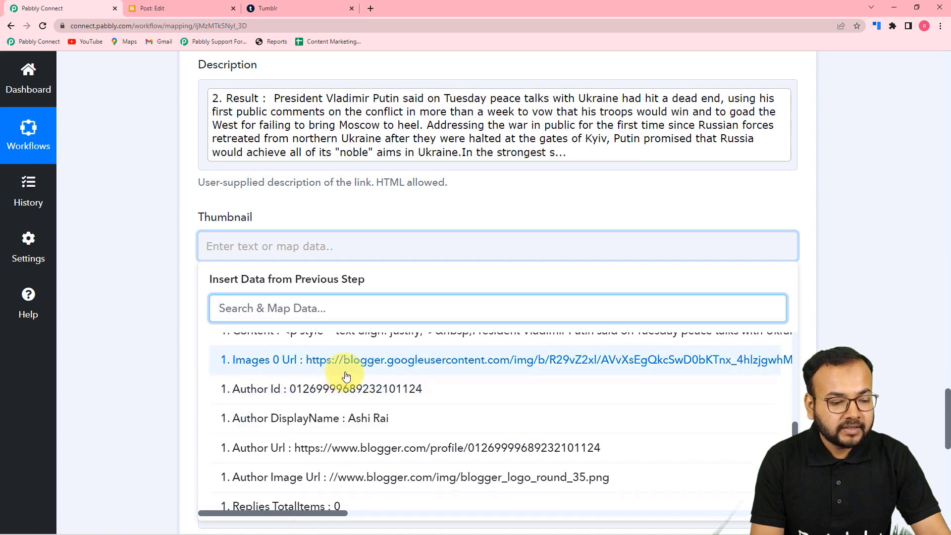
click(346, 367)
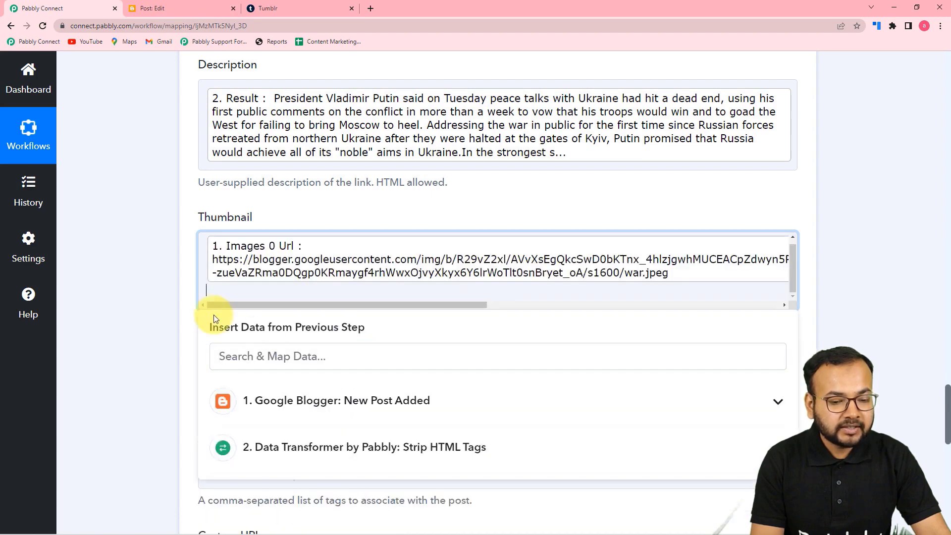
Review the optional Excerpt, Tags, Custom URL, Native Inline Images and State fields of the Tumblr action.
click(164, 301)
scroll(164, 302, down, 4)
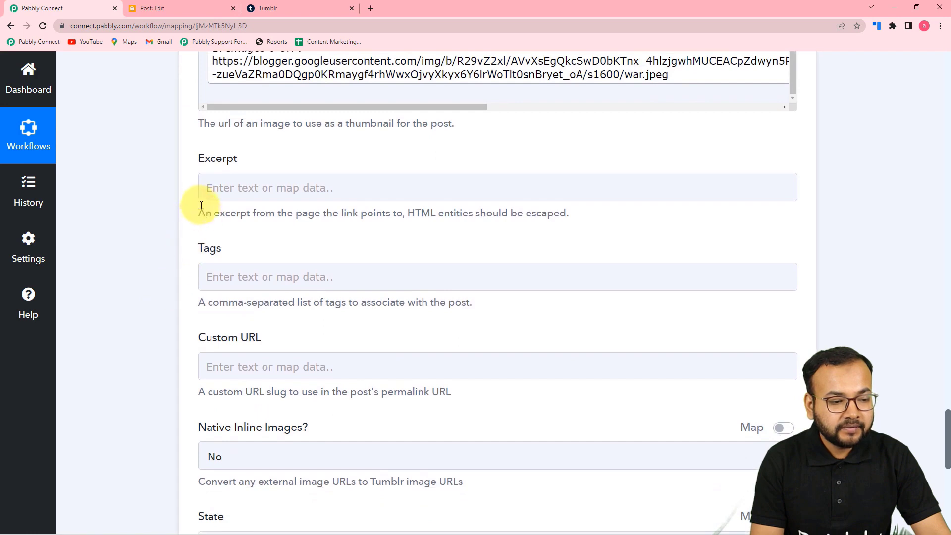
click(201, 193)
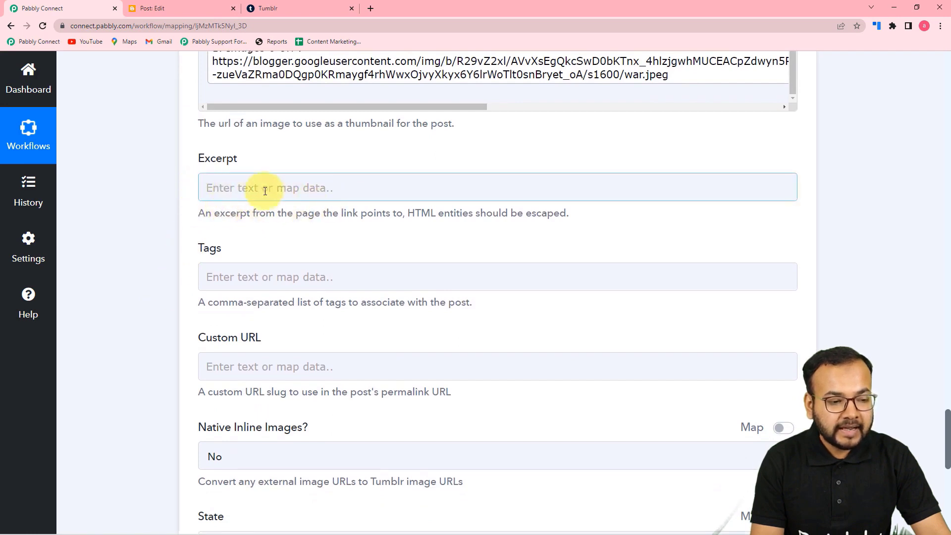
scroll(361, 212, down, 2)
click(397, 176)
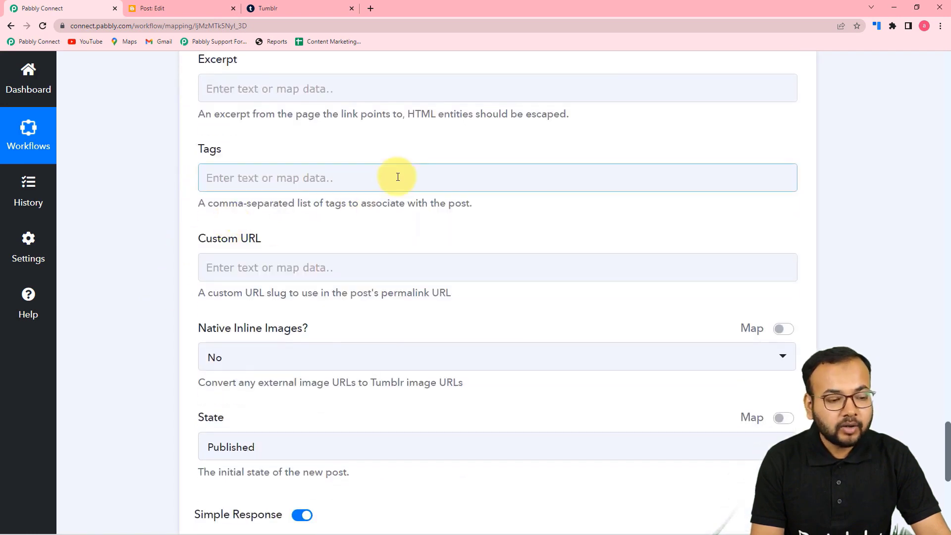
scroll(398, 177, down, 2)
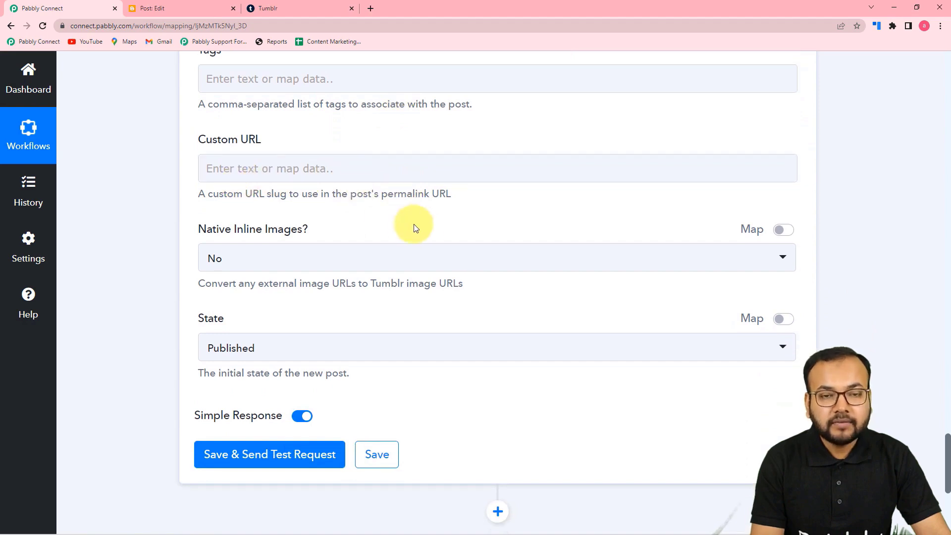
scroll(391, 133, up, 2)
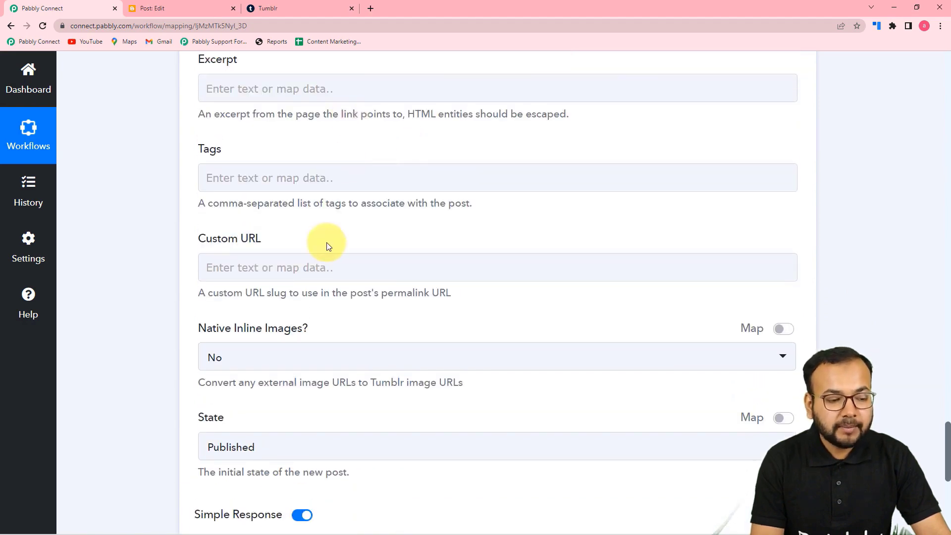
scroll(326, 247, down, 2)
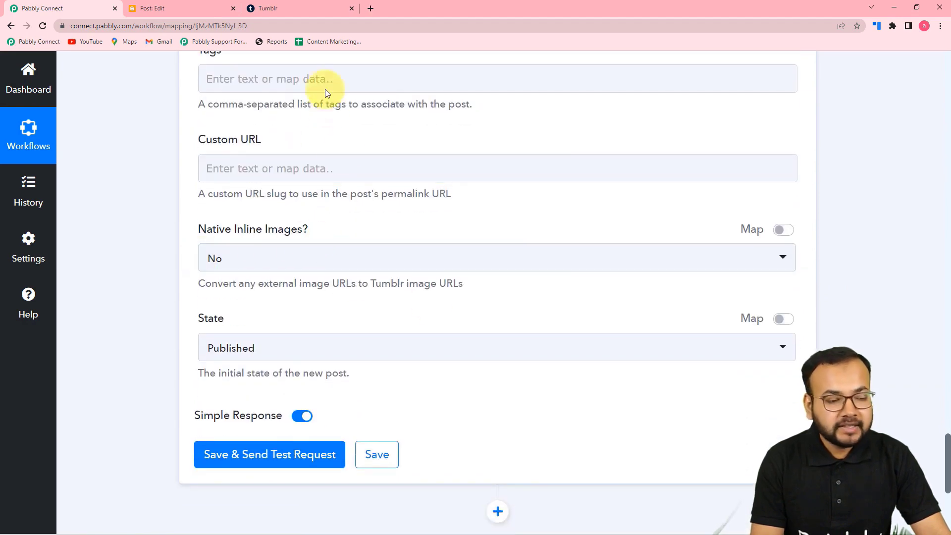
scroll(173, 172, up, 2)
scroll(181, 175, down, 5)
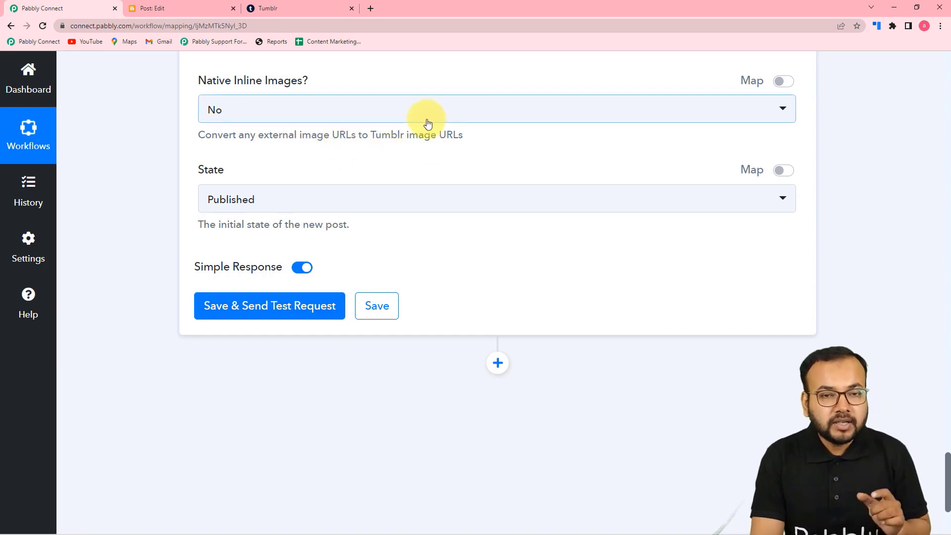
scroll(428, 123, up, 9)
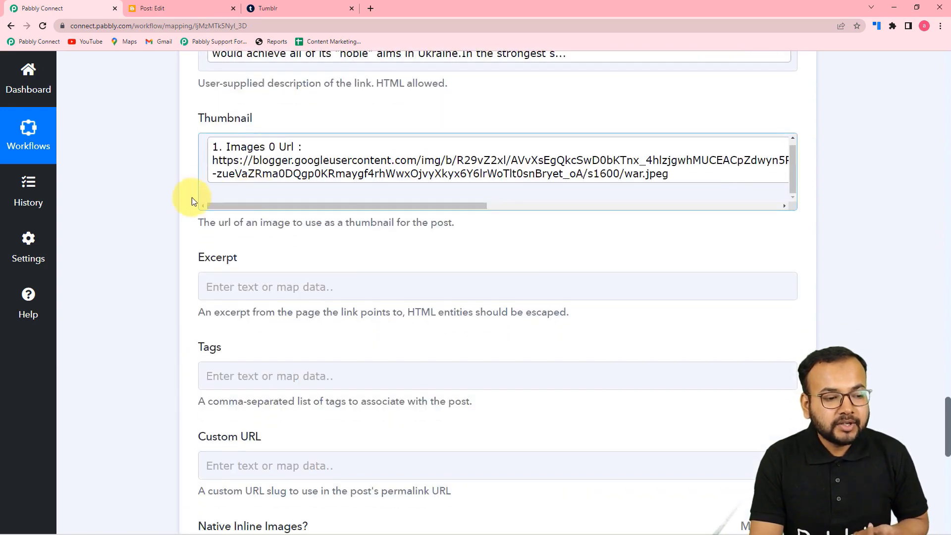
scroll(193, 201, down, 10)
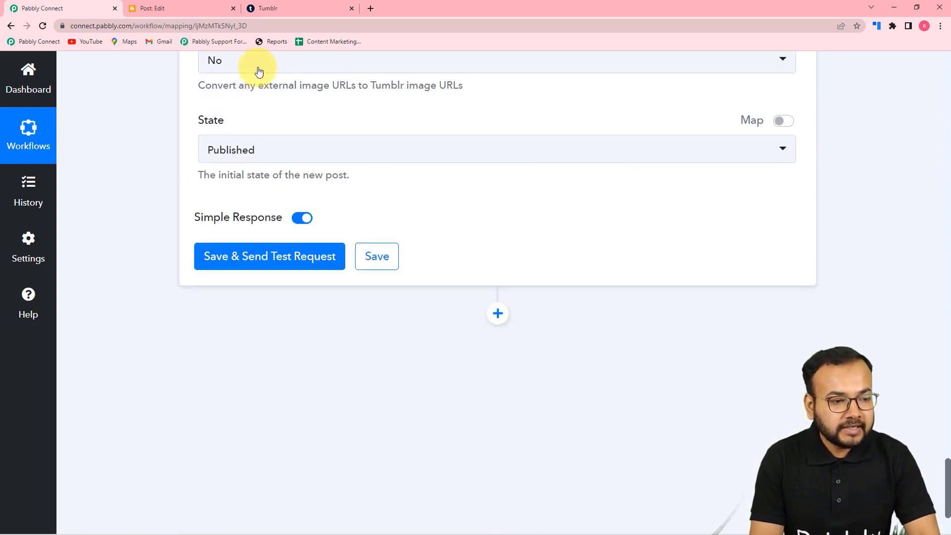
Set Native Inline Images to Yes and select Published as the new post's State.
click(259, 72)
click(241, 151)
scroll(181, 126, up, 1)
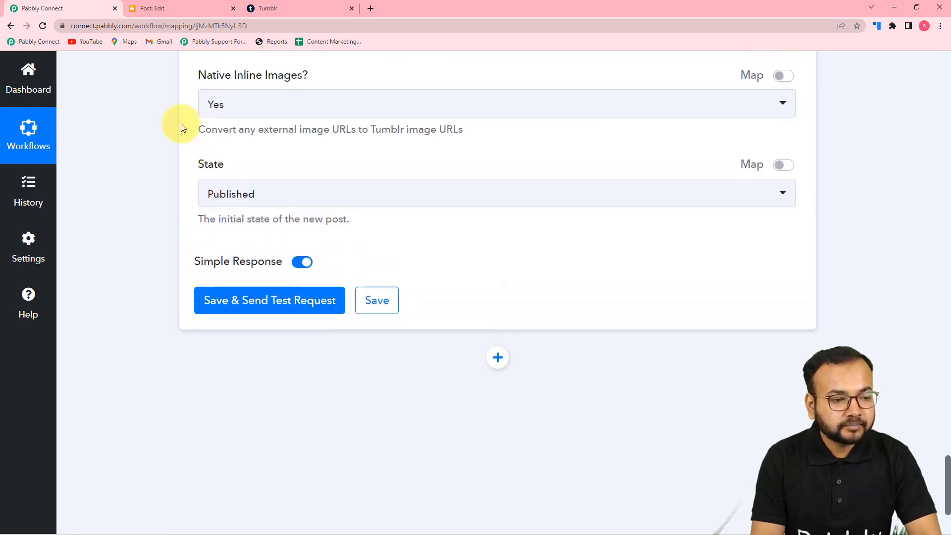
scroll(182, 127, up, 1)
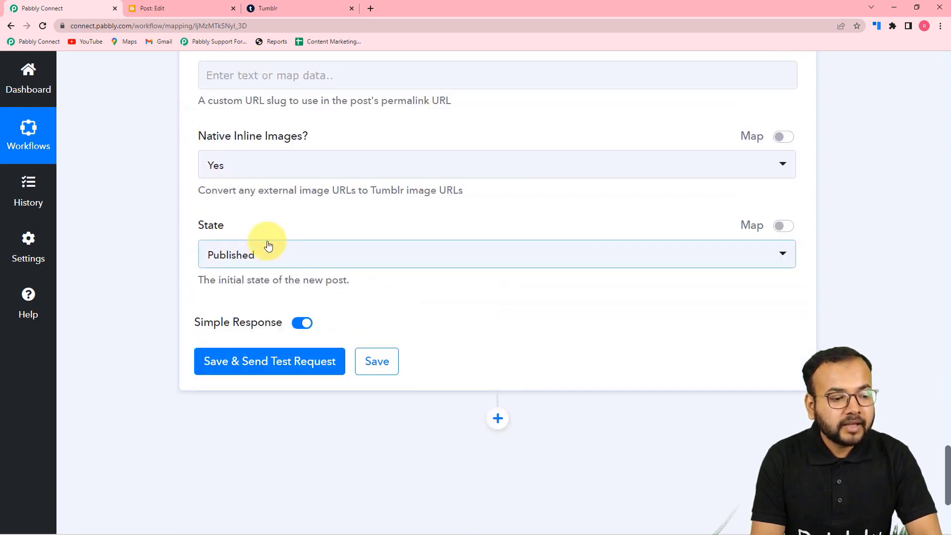
click(338, 268)
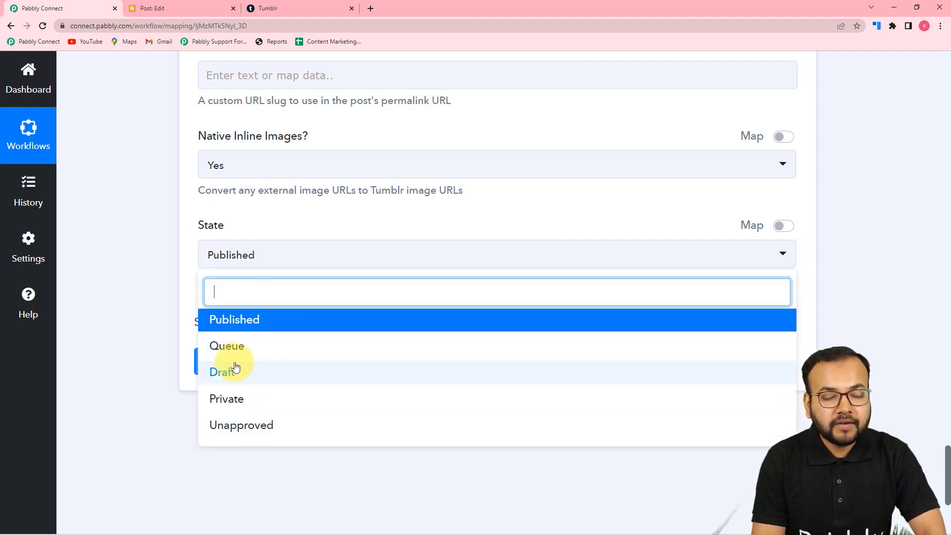
click(262, 325)
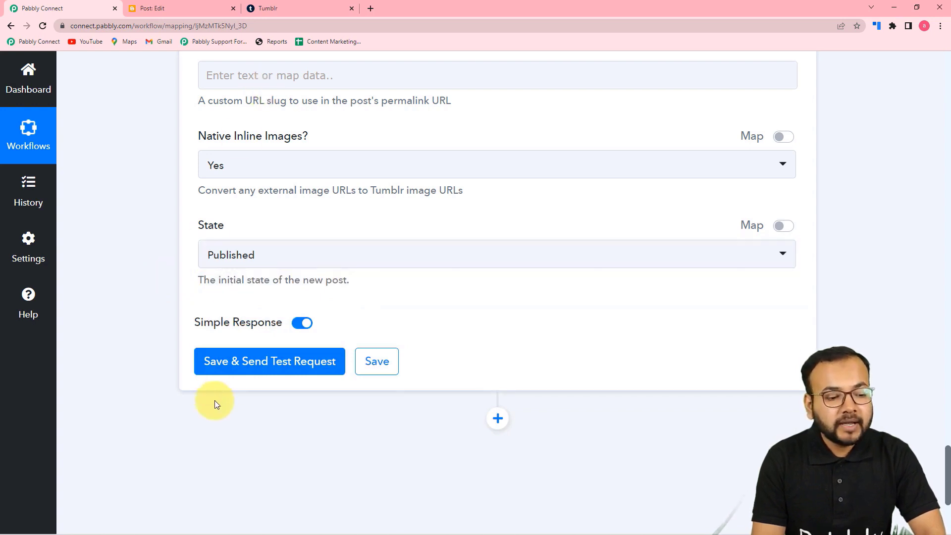
Check the Tumblr blog's existing posts, save the Tumblr action in Pabbly Connect and send its test request.
click(281, 10)
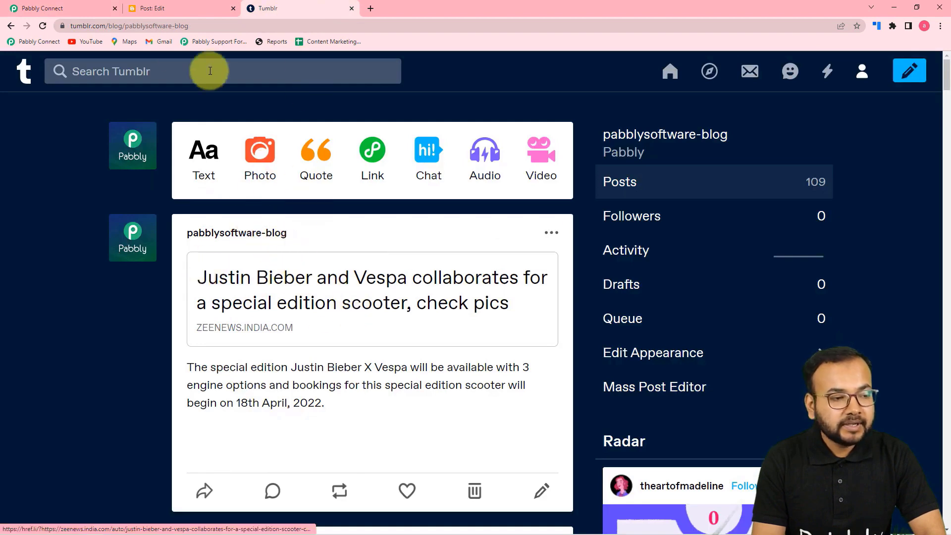
click(89, 16)
click(213, 370)
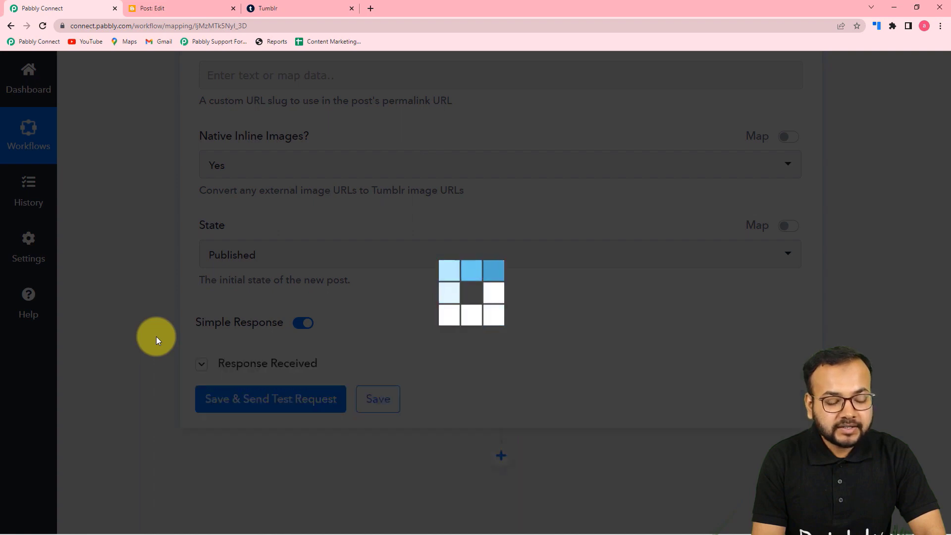
scroll(156, 337, down, 3)
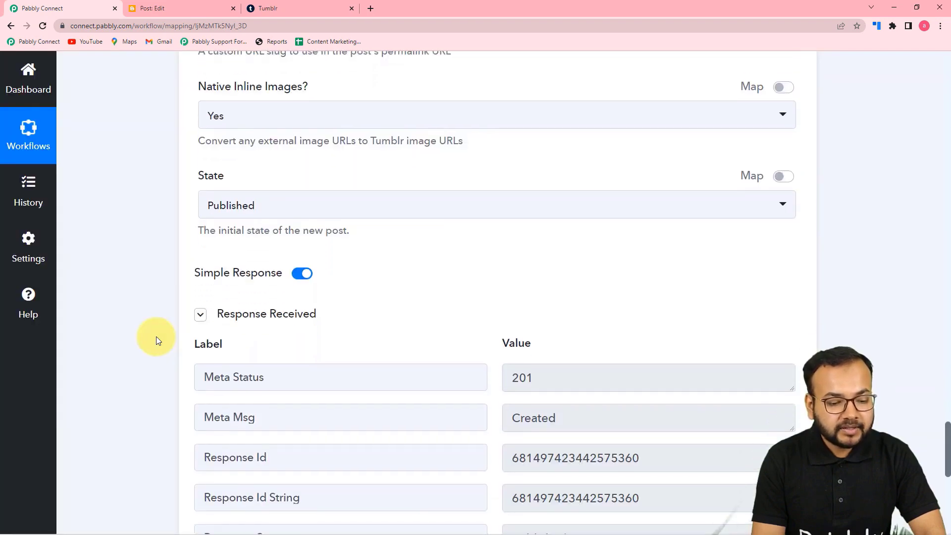
scroll(156, 337, down, 2)
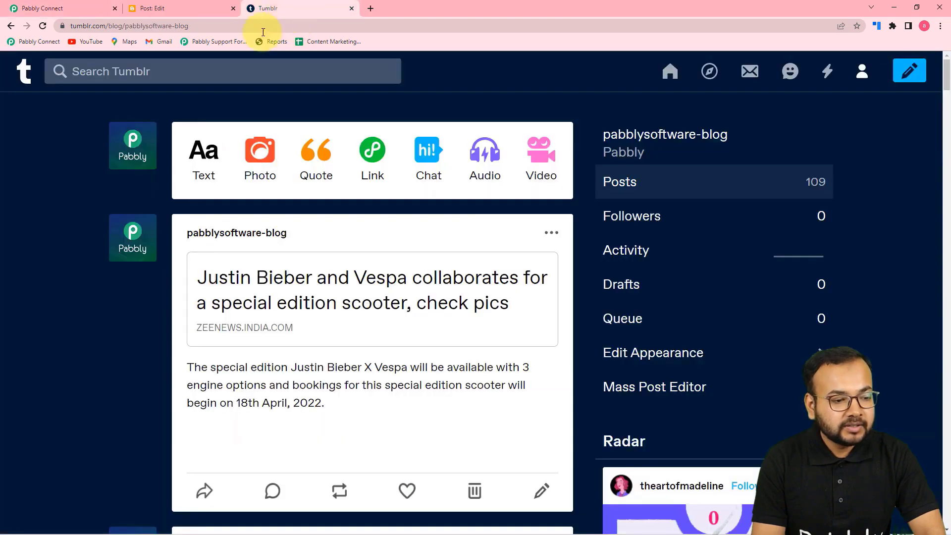
Switch to Tumblr, reload the blog and examine the newest link post's title, thumbnail and description.
click(290, 11)
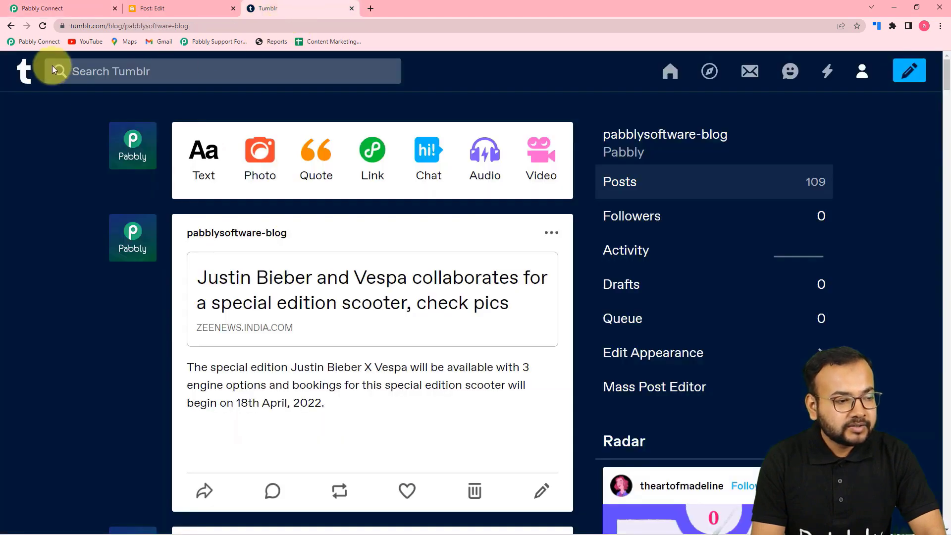
click(42, 29)
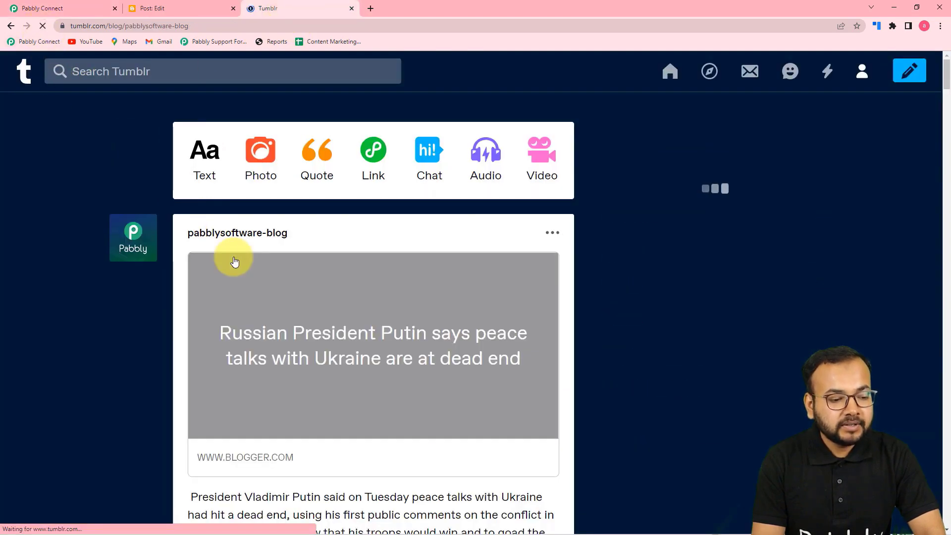
scroll(318, 362, down, 2)
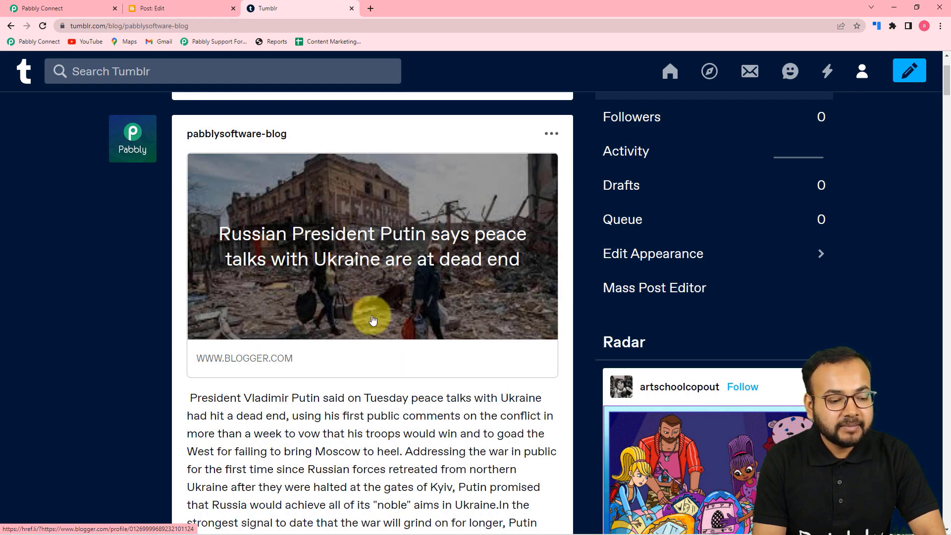
scroll(373, 320, down, 3)
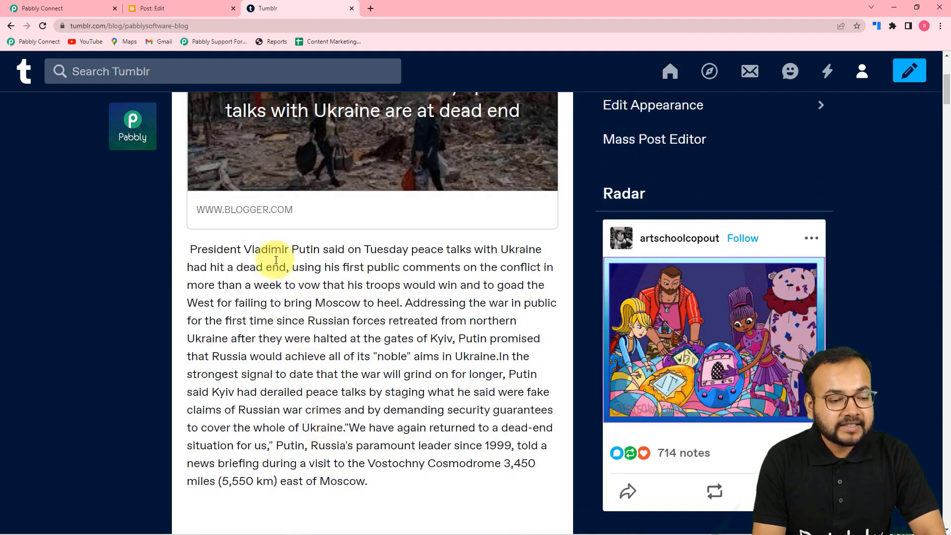
Open the new Tumblr post's blogger.com link, look over the linked page and return to the Tumblr blog.
click(240, 209)
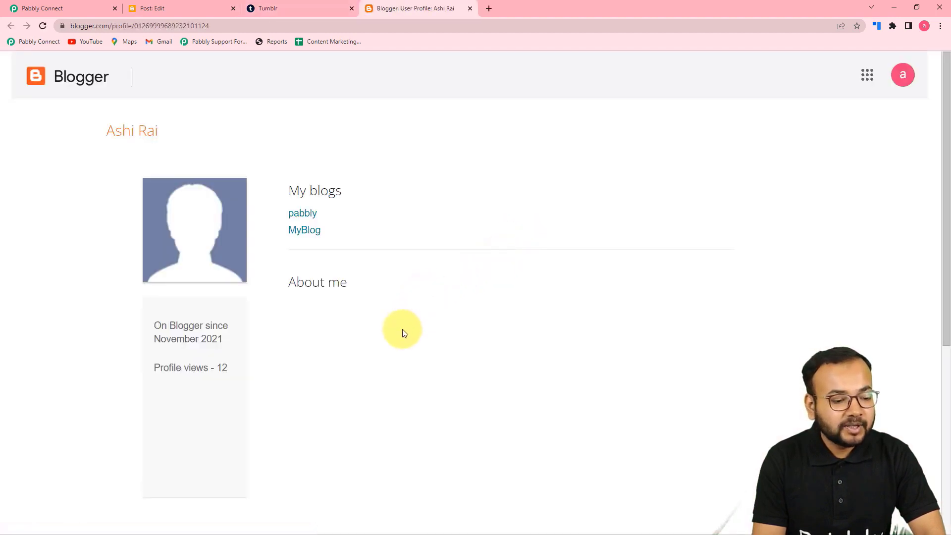
scroll(396, 304, down, 2)
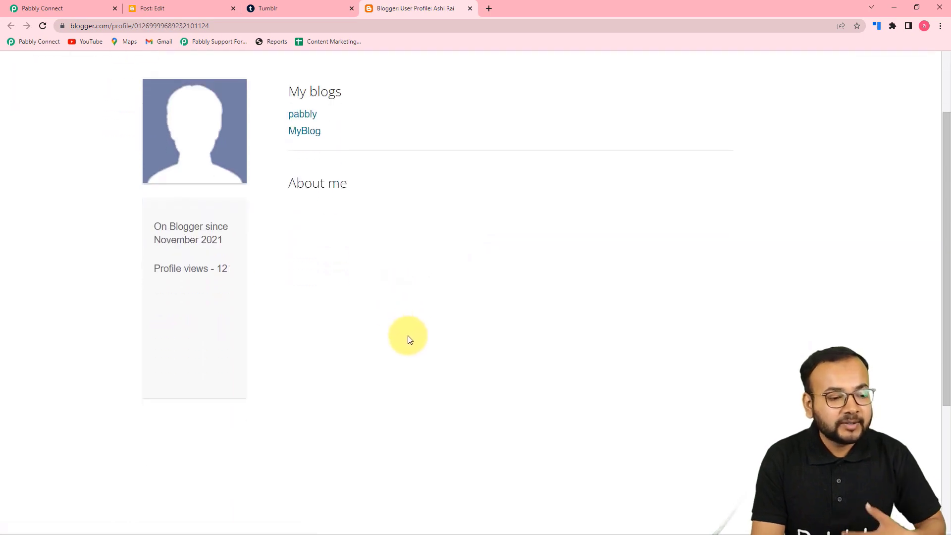
scroll(408, 337, up, 2)
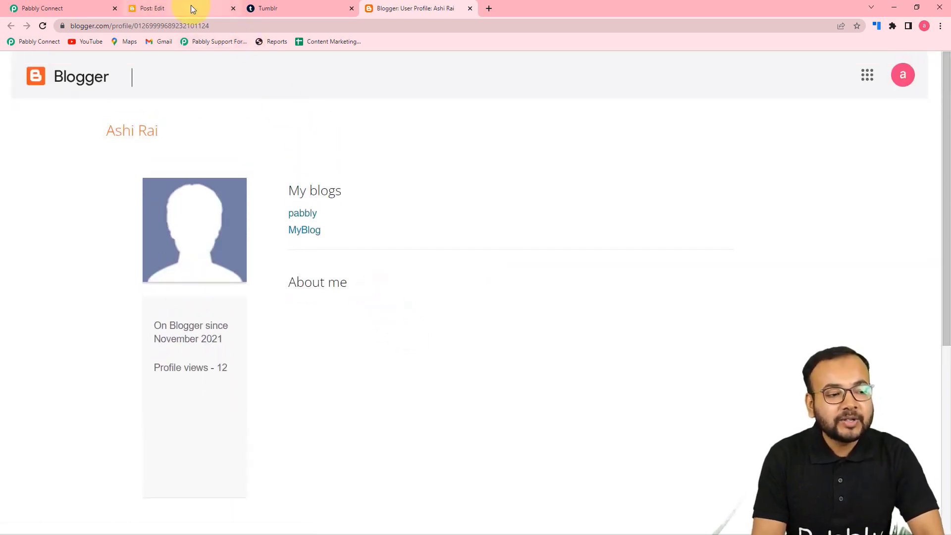
click(283, 10)
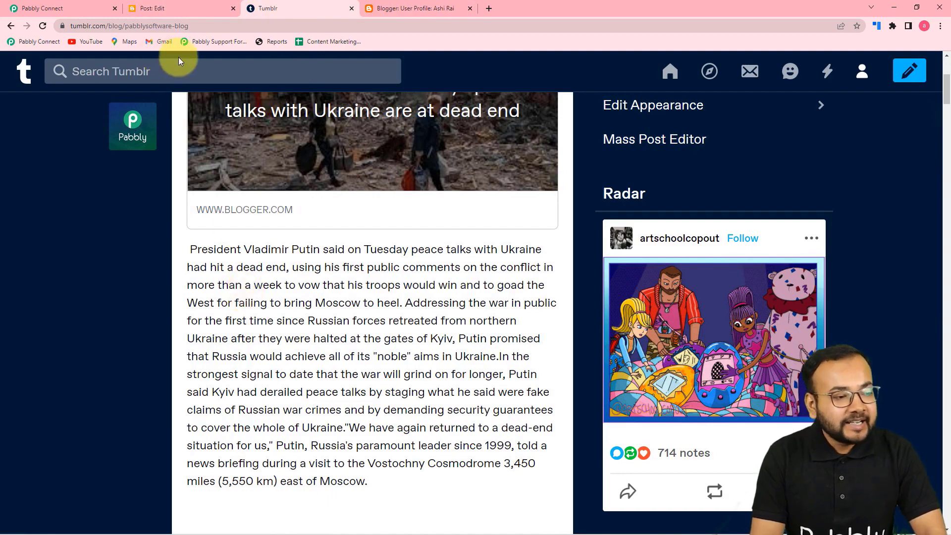
Look back through the Pabbly Connect workflow up to its trigger and recheck the new link post on Tumblr.
click(89, 11)
scroll(578, 344, up, 10)
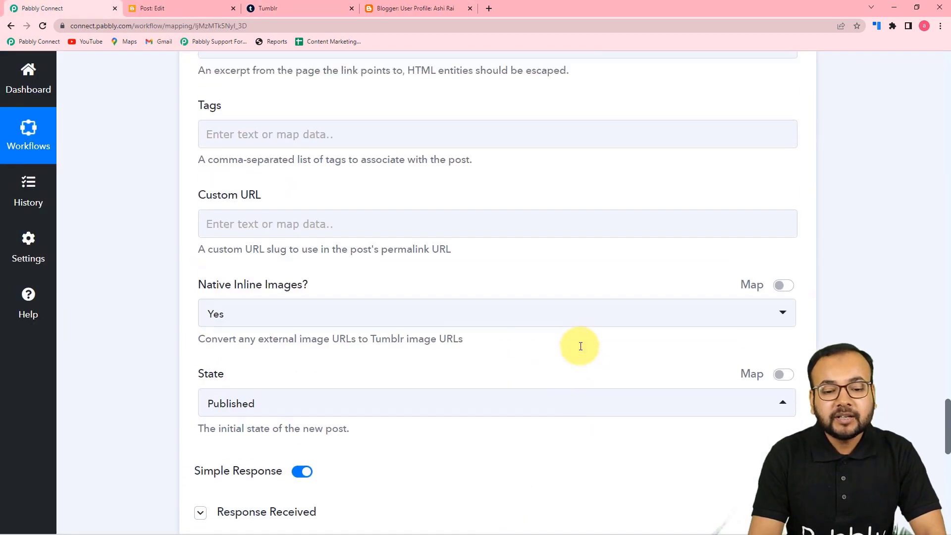
scroll(582, 350, up, 20)
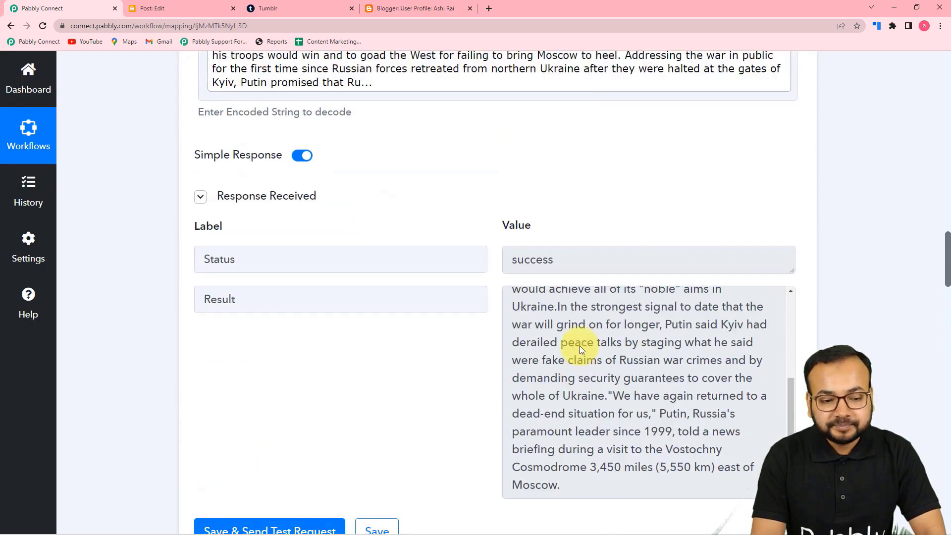
scroll(581, 350, up, 20)
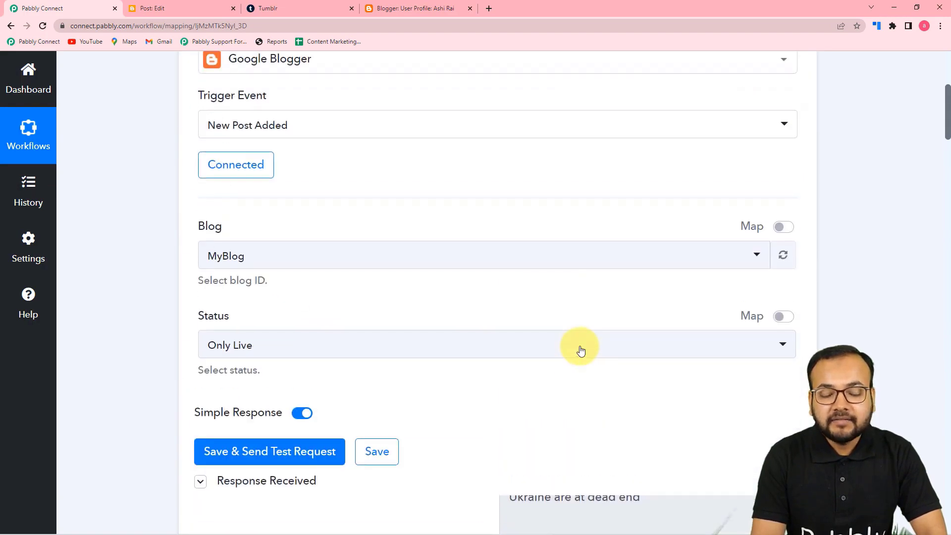
scroll(211, 235, up, 1)
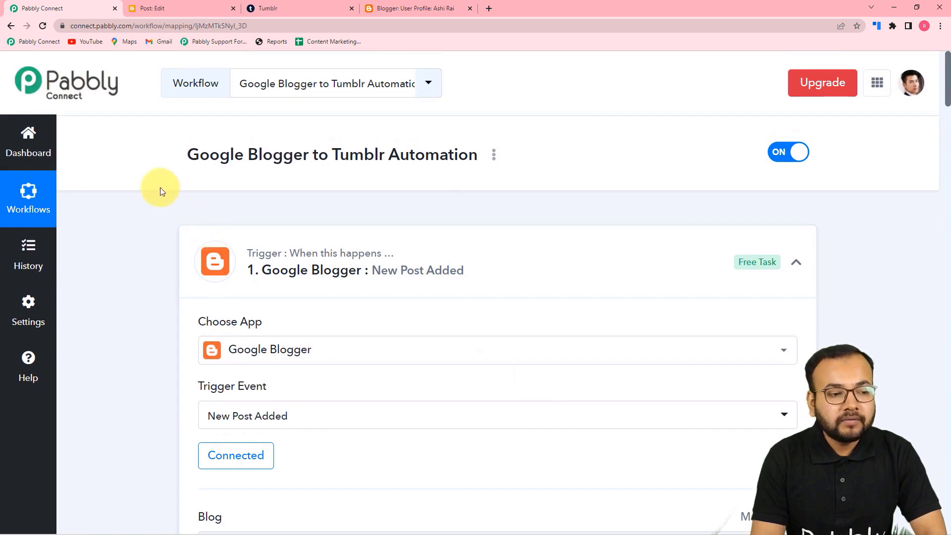
click(281, 8)
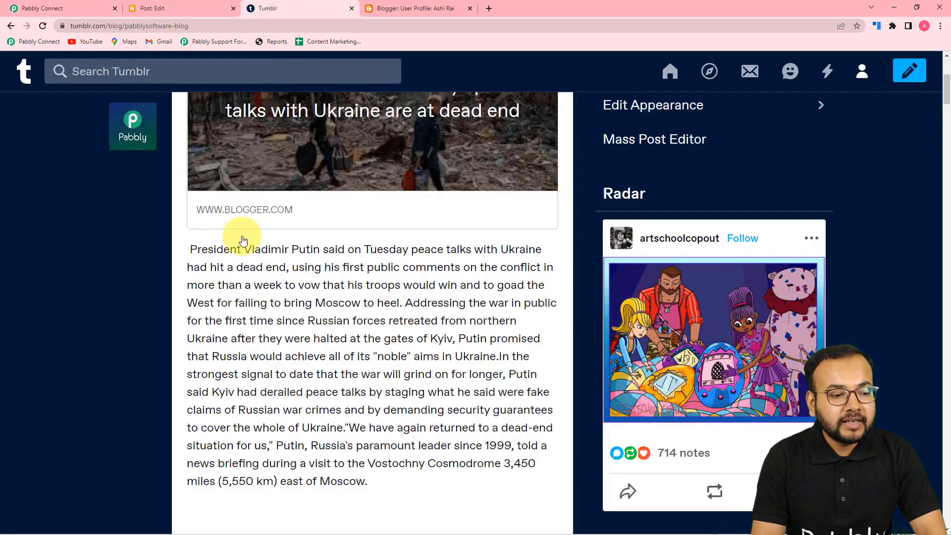
scroll(243, 238, up, 3)
scroll(243, 248, down, 2)
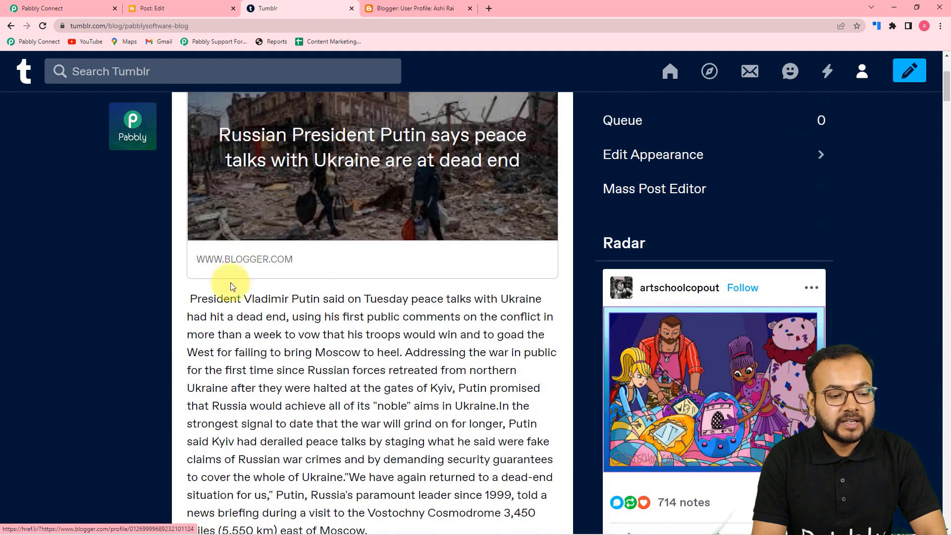
Switch to Pabbly Connect and review the workflow's Google Blogger trigger and the Strip HTML Tags action.
click(100, 12)
scroll(243, 282, down, 1)
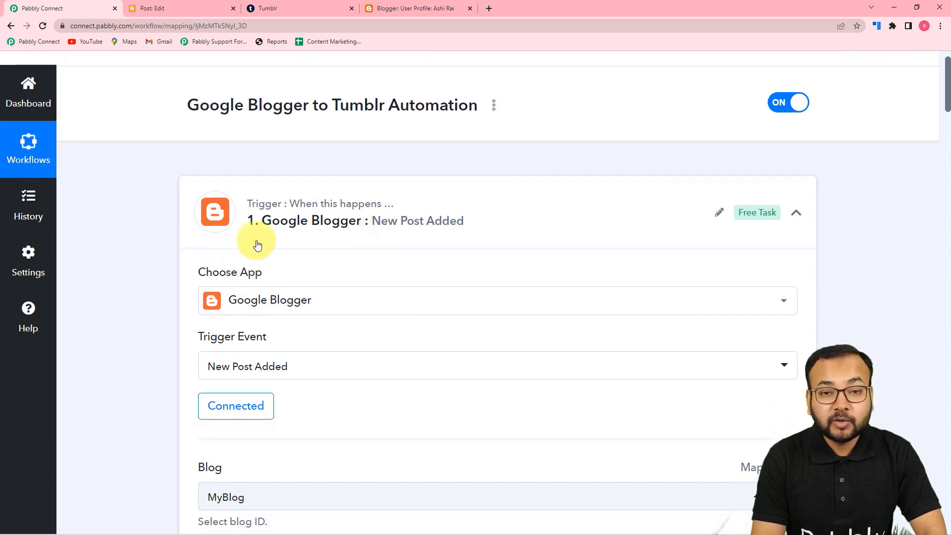
scroll(253, 243, down, 2)
scroll(170, 245, down, 7)
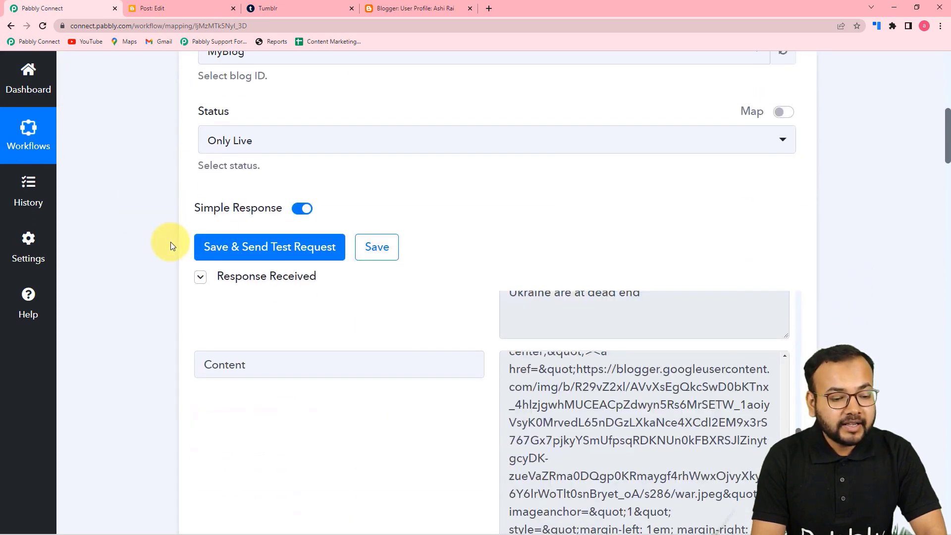
scroll(171, 244, down, 8)
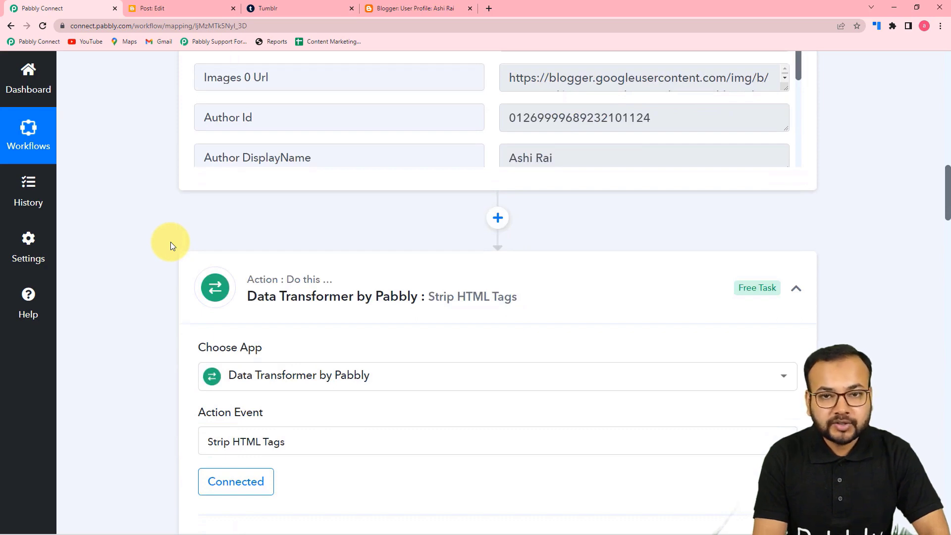
scroll(173, 250, down, 2)
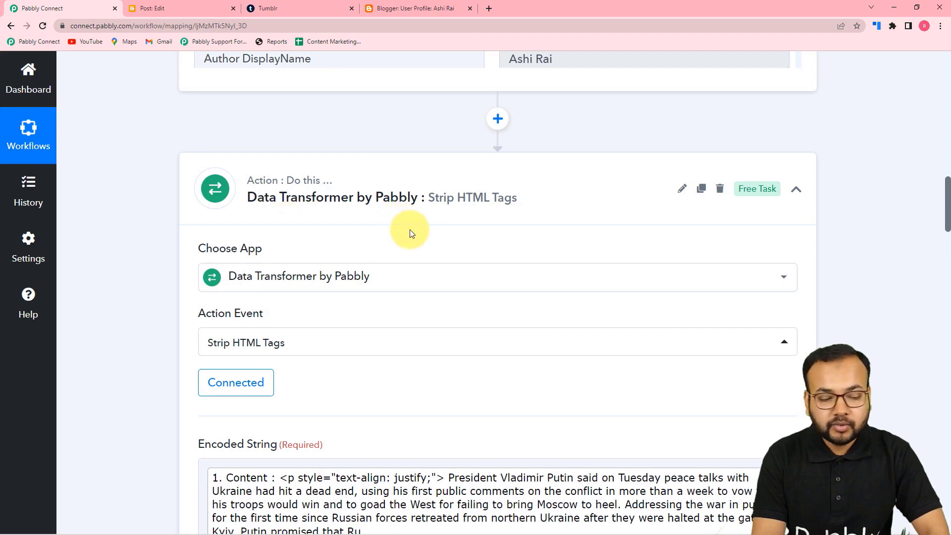
Review the Strip HTML Tags action's response and the Tumblr Create Link Post action in the workflow.
scroll(461, 203, down, 2)
scroll(314, 429, down, 4)
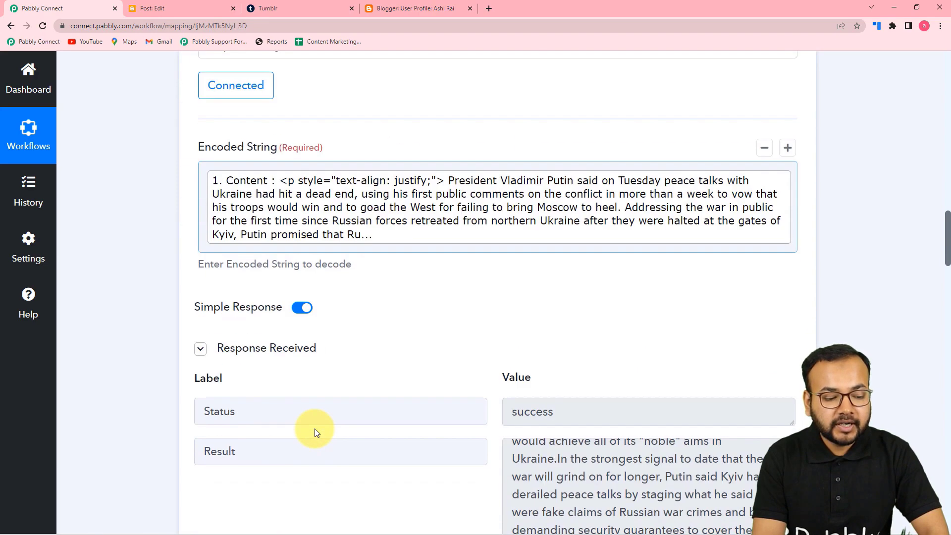
scroll(314, 429, down, 10)
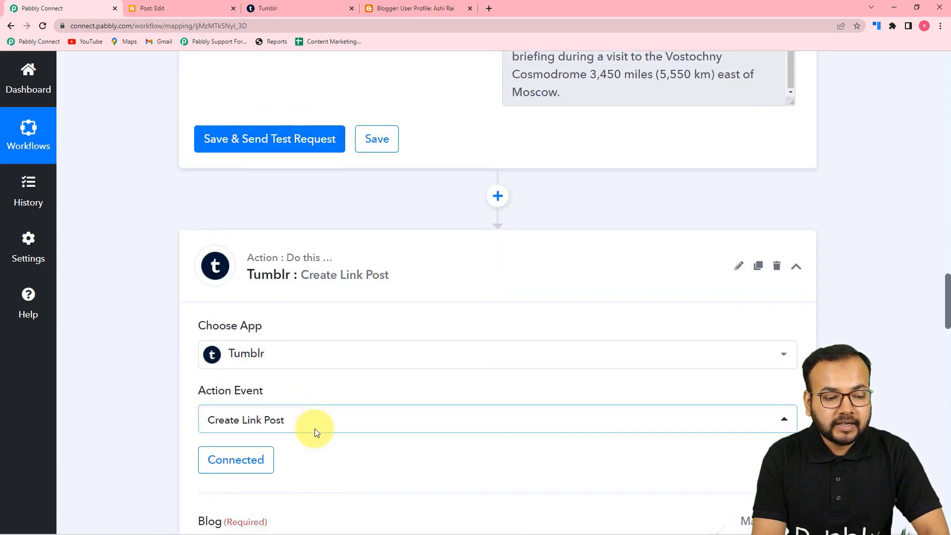
scroll(314, 429, down, 10)
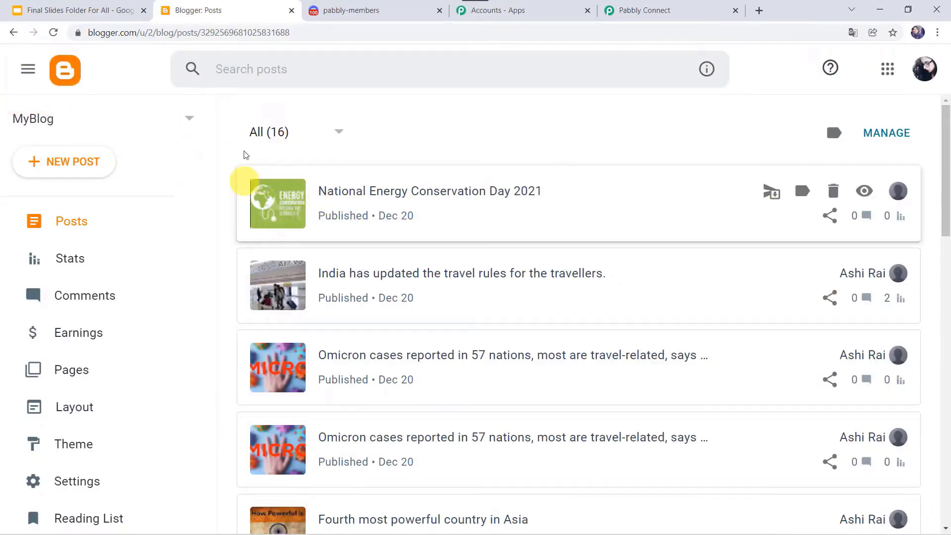
Look over MyBlog's post list in Blogger and the pabbly-members channel of the Pabbly Team server in Discord.
click(378, 14)
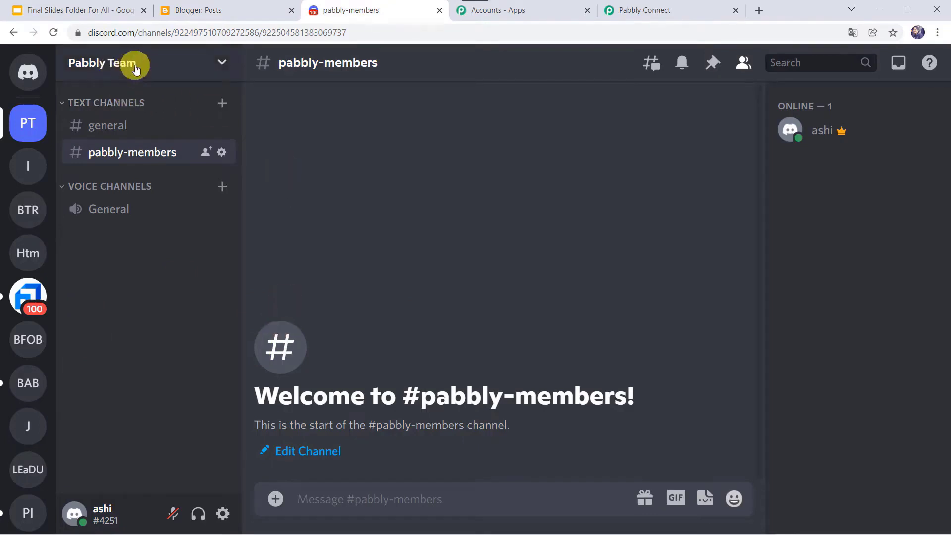
click(198, 12)
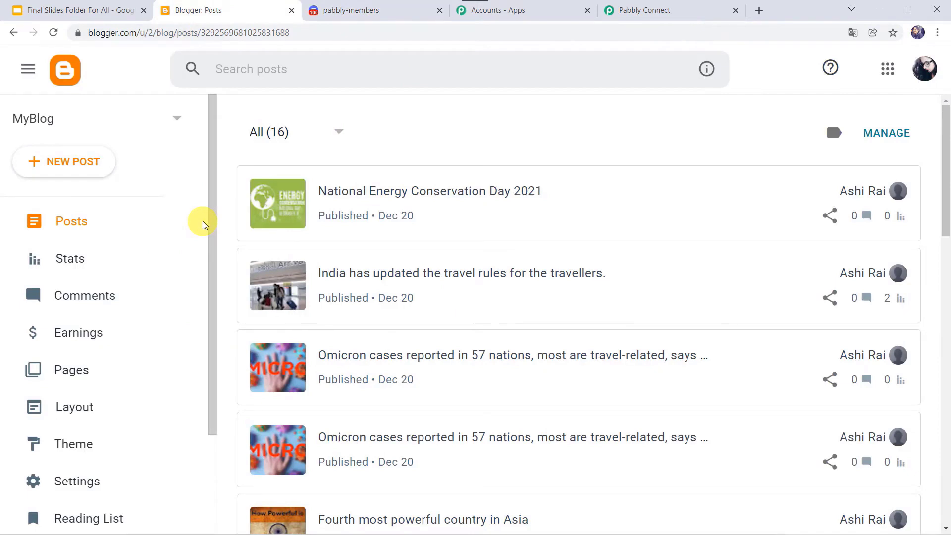
click(375, 15)
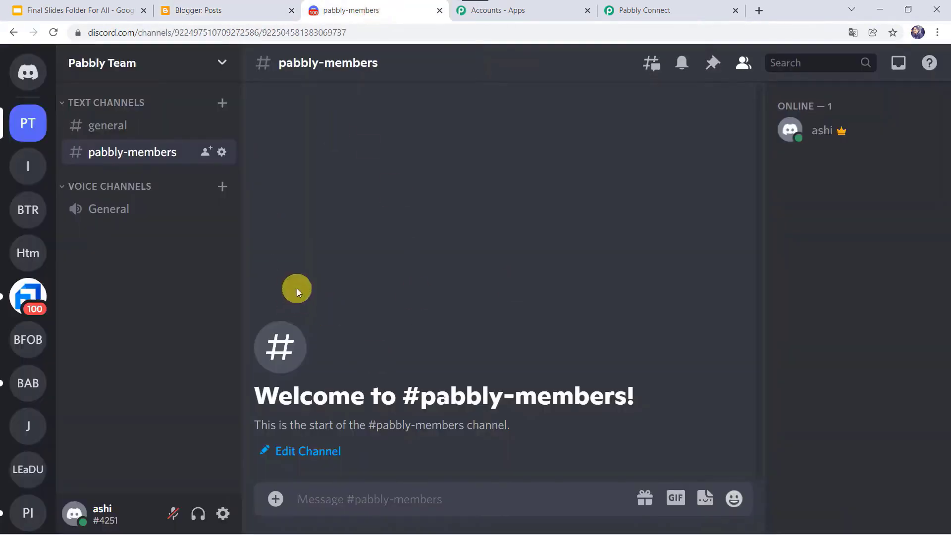
Switch to Blogger and draft a post titled "India’s Space Revolution" reading "Prime Minister Shri Narendra Modi launched the Indian Space Association (ISpA) in New Delhi.".
click(211, 10)
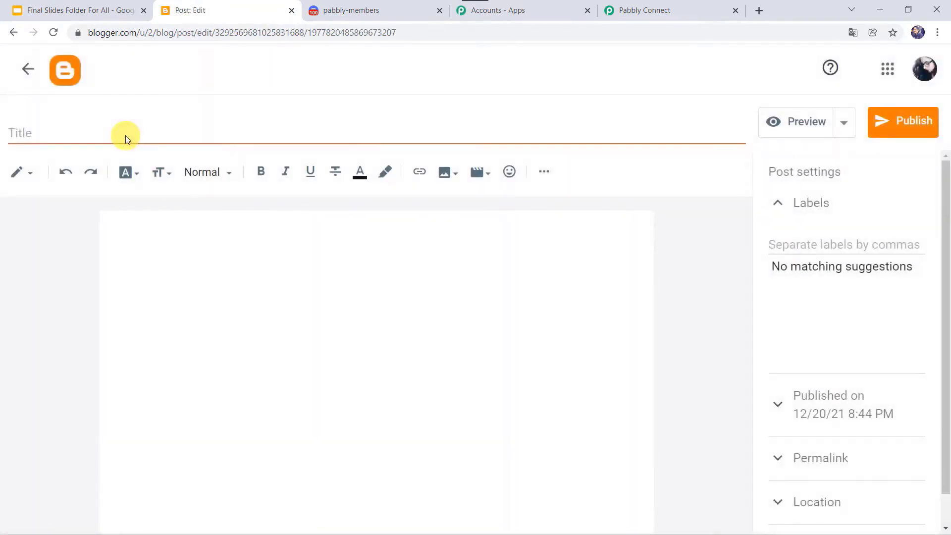
click(72, 138)
text(India’s Space Revolution)
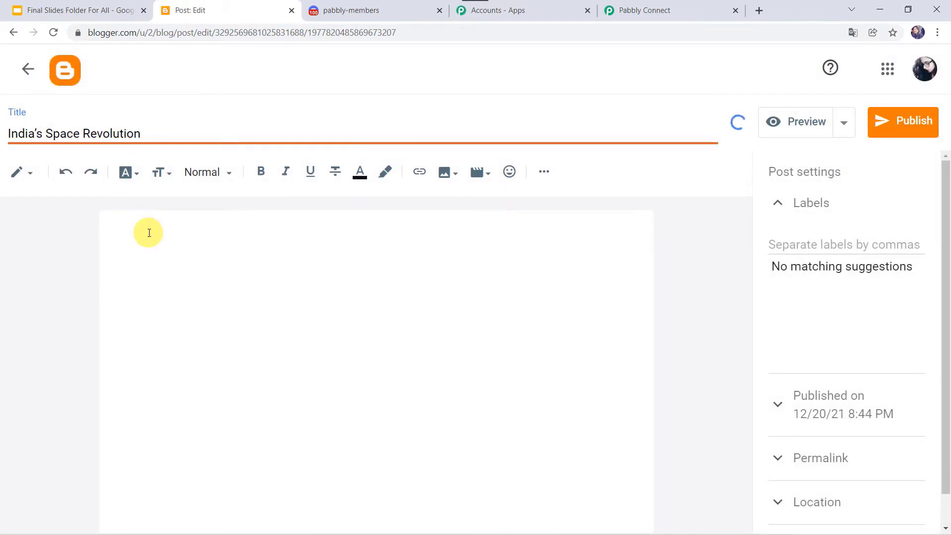
text(Prime Minister Shri Narendra Modi launched the Indian Space Association (ISpA) in New Delhi.)
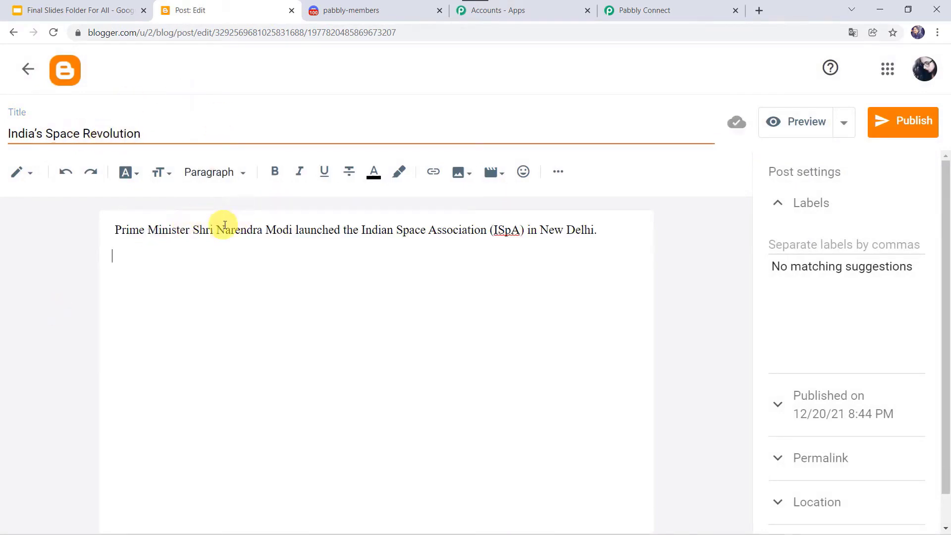
Upload the India's Space Revolution image from the computer into the post below the text and enlarge it.
click(462, 176)
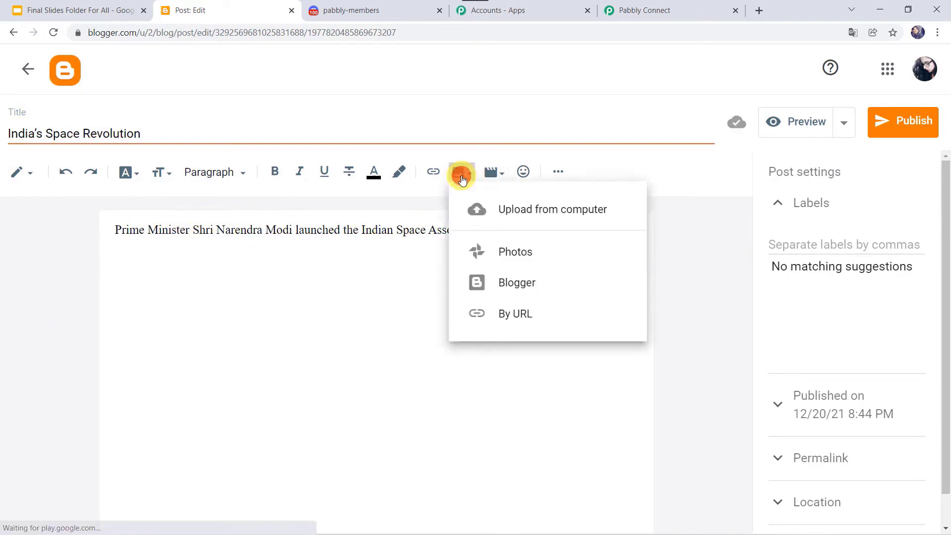
click(521, 213)
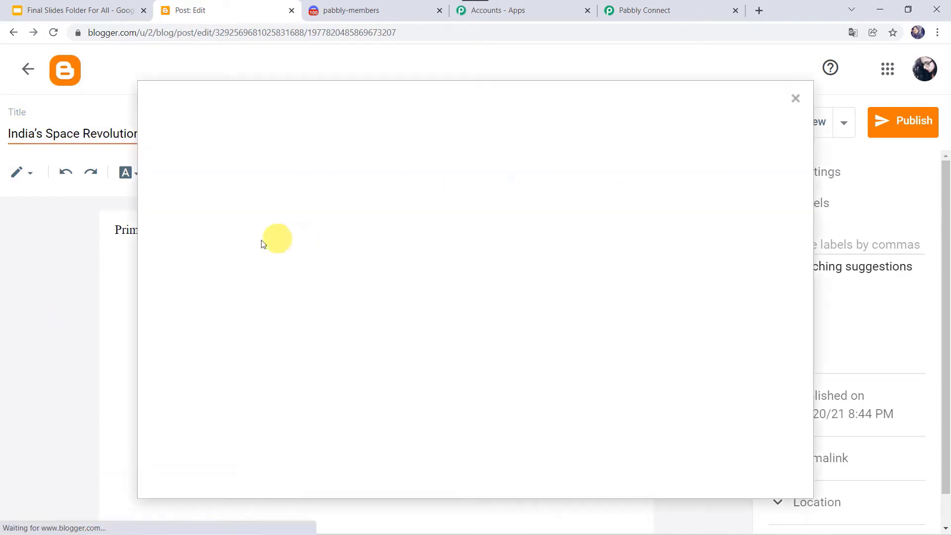
click(187, 182)
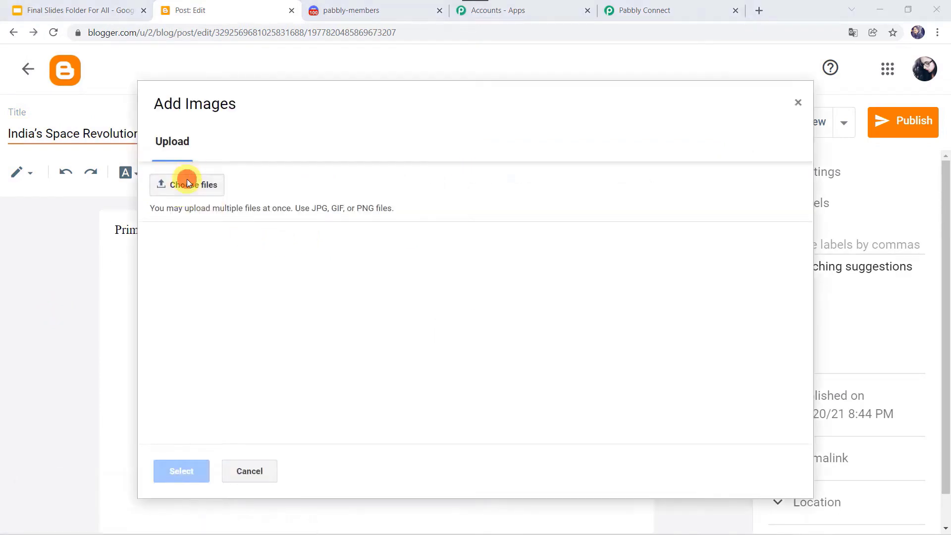
double_click(291, 237)
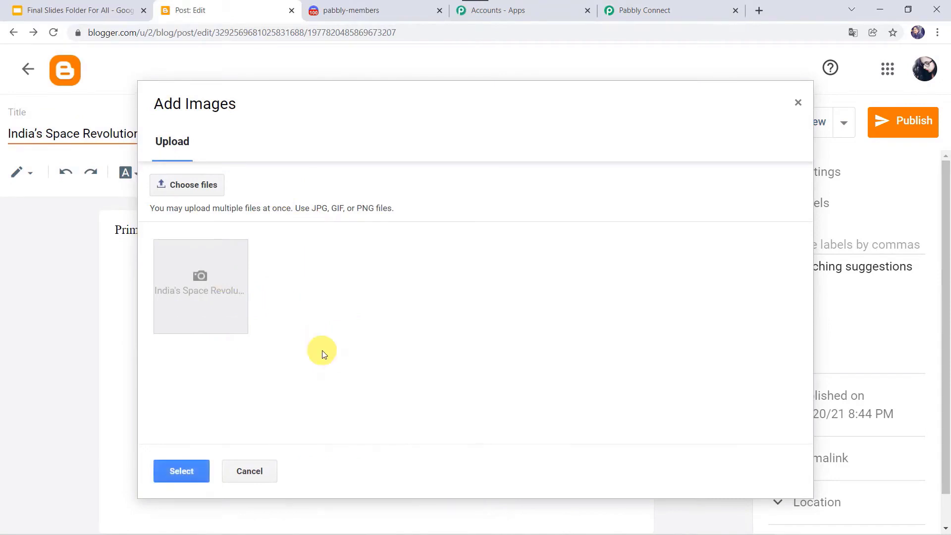
click(174, 471)
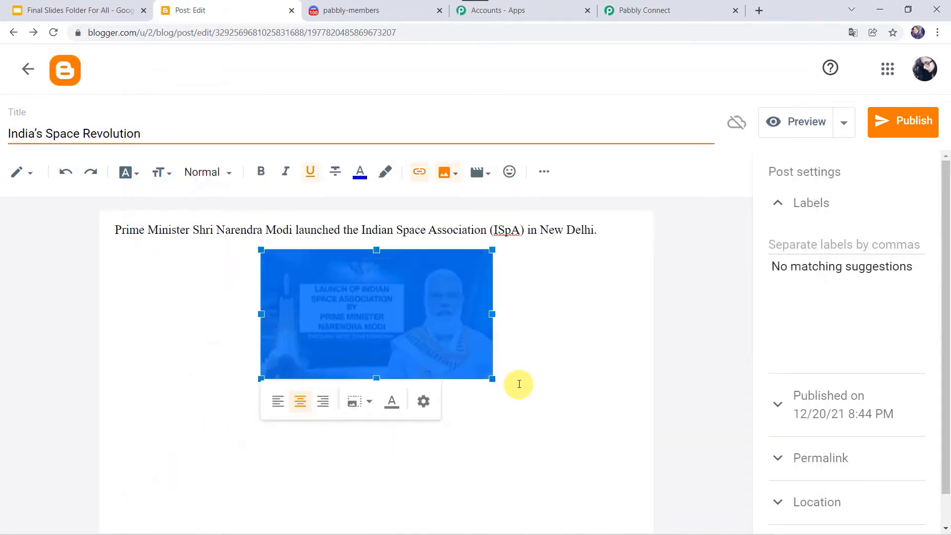
drag(491, 381, 515, 427)
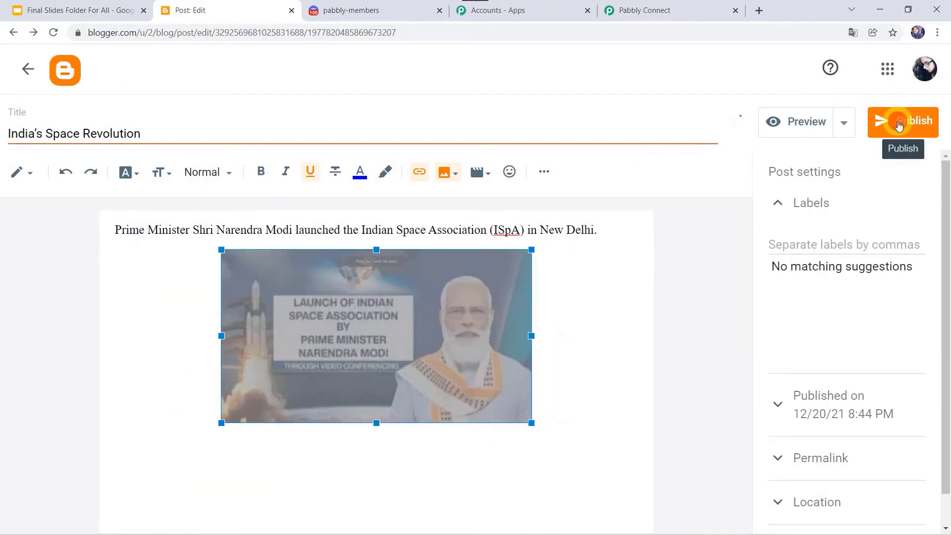
Publish the "India’s Space Revolution" post with confirmation and view its live page.
click(899, 125)
click(540, 327)
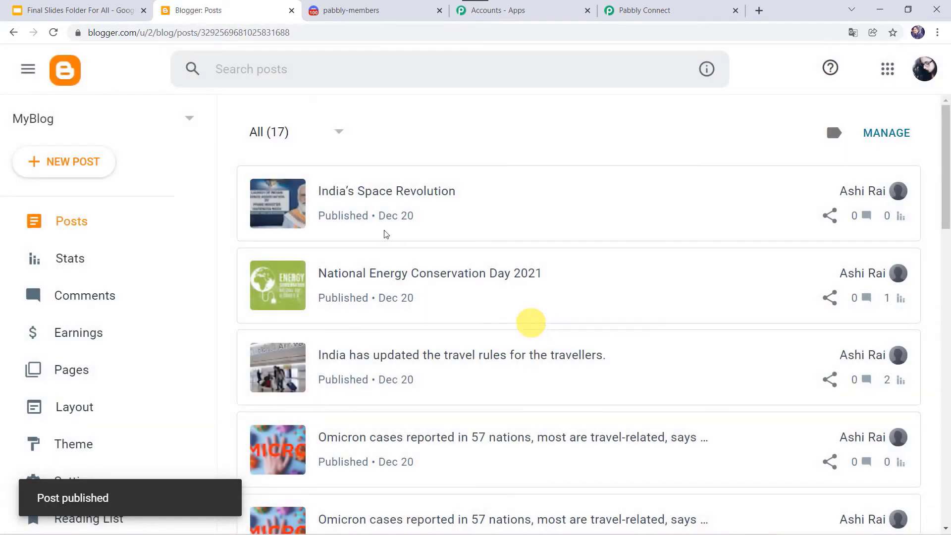
mouse_move(446, 187)
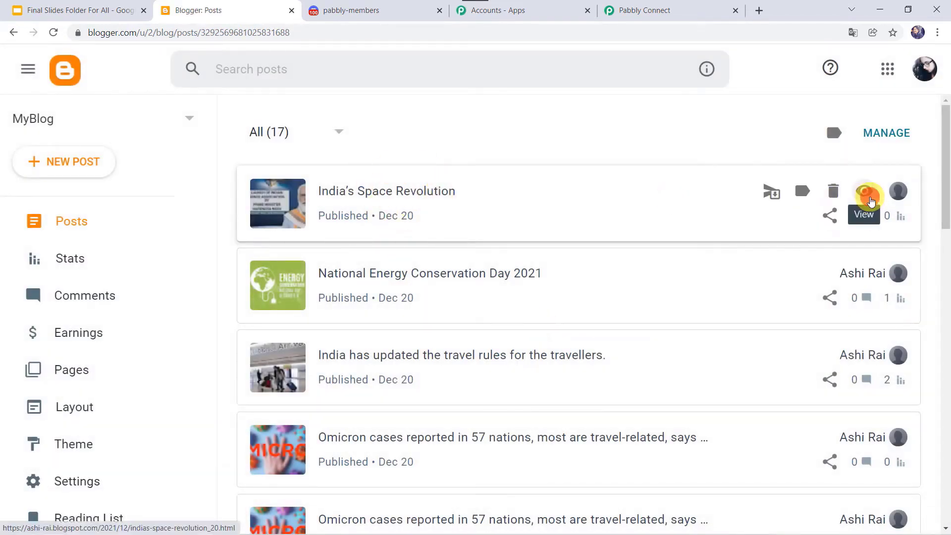
click(871, 201)
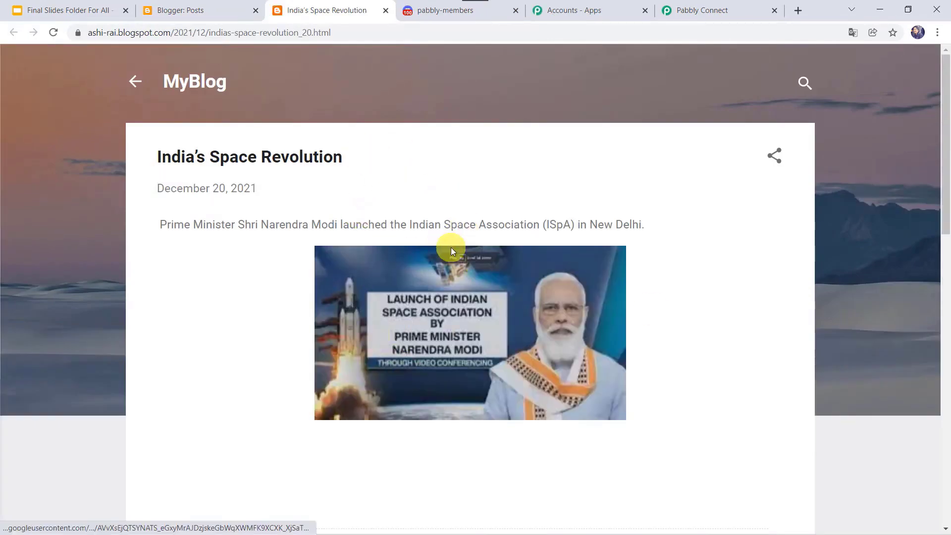
Switch to Discord, check the pabbly-members channel for the Blogger Posts bot message and open its bit.ly link.
click(440, 12)
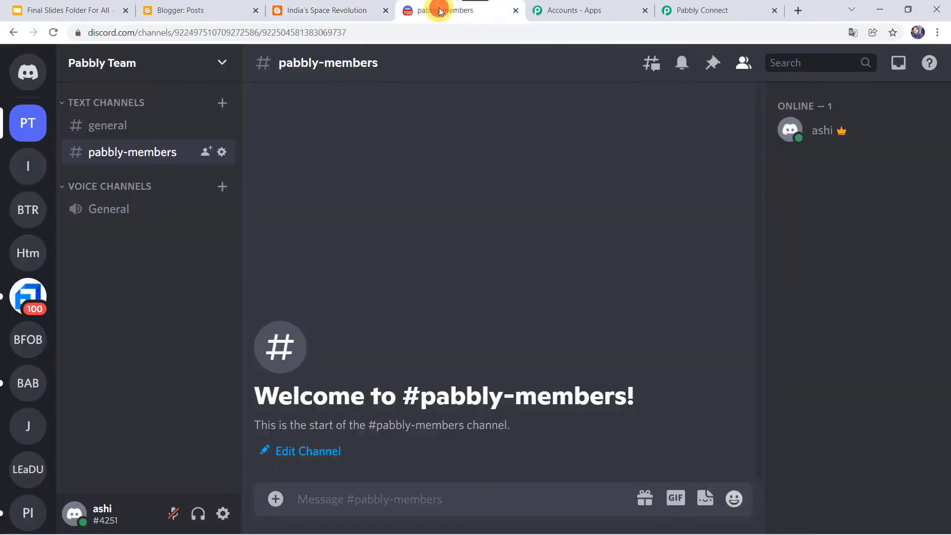
click(59, 32)
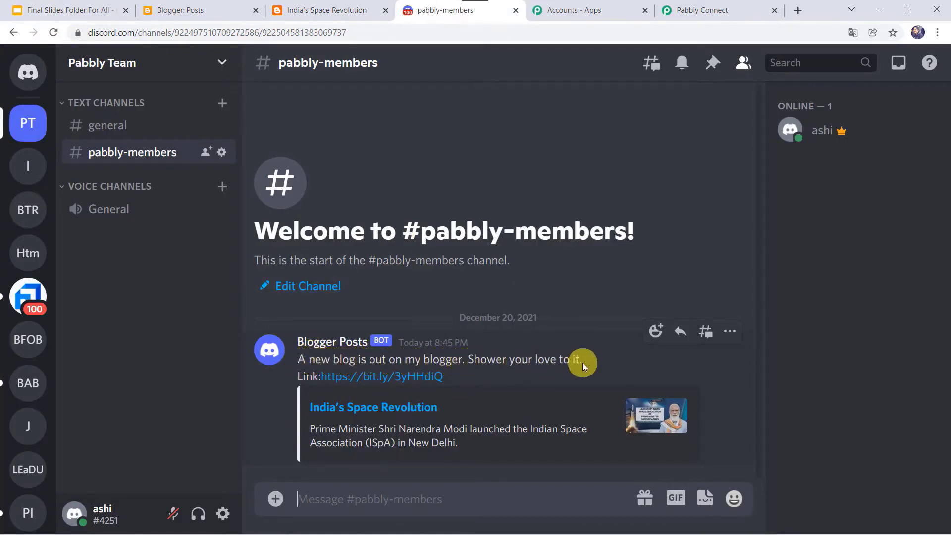
click(390, 378)
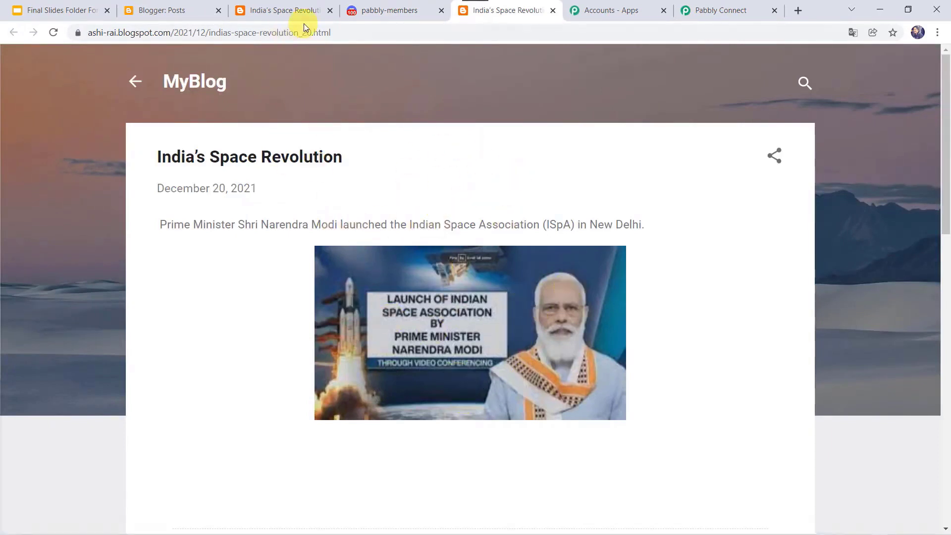
Compare the linked page with the live post and Blogger's post list, and return to the Discord channel message.
click(294, 11)
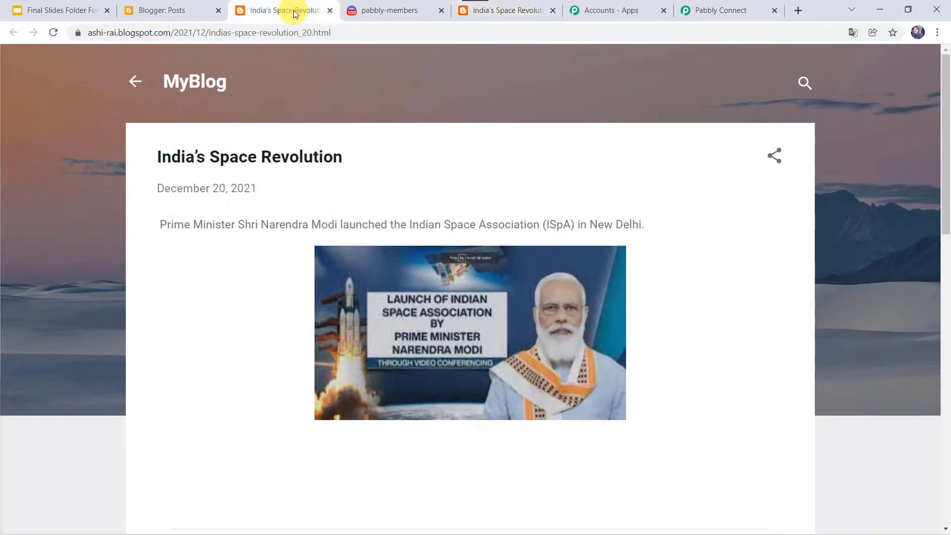
click(192, 11)
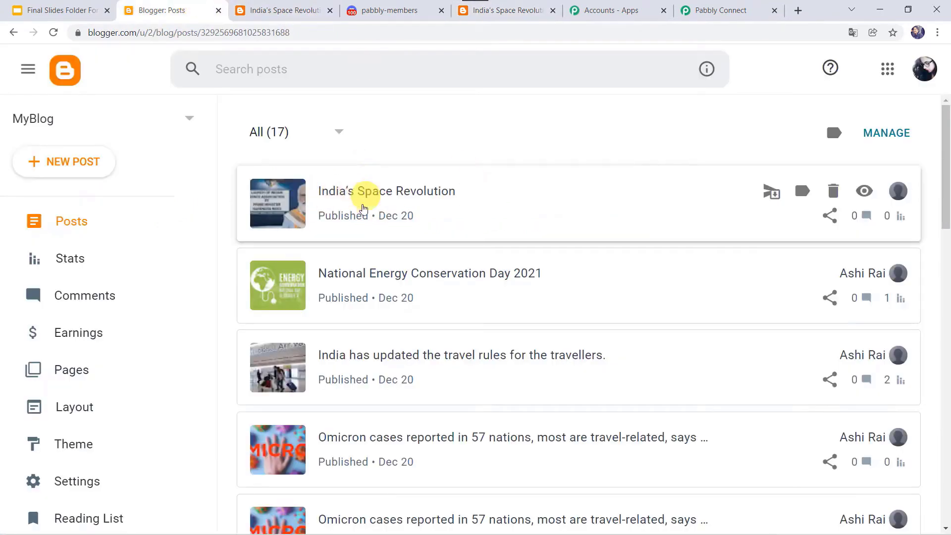
click(400, 12)
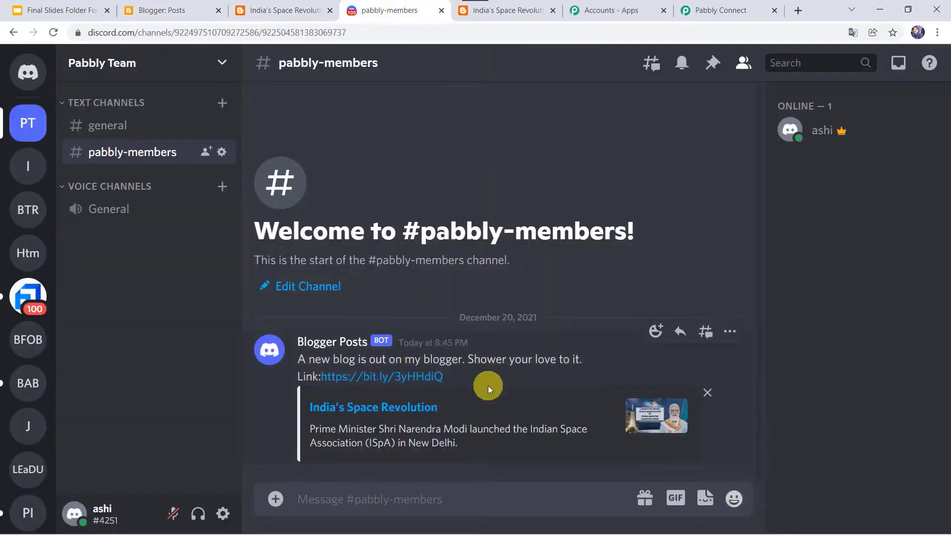
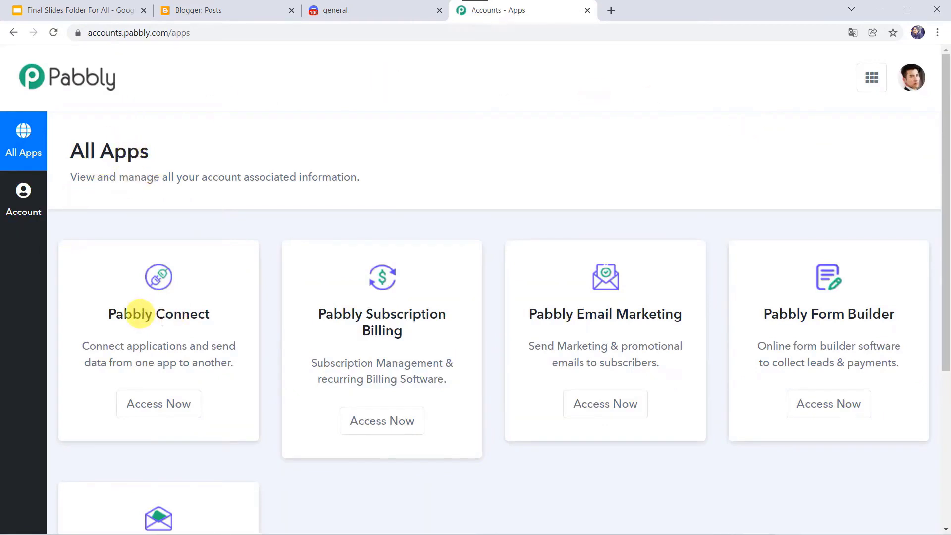
Open Pabbly Connect from the Pabbly apps page and create a workflow named "Blogger to Discord Integration".
click(157, 405)
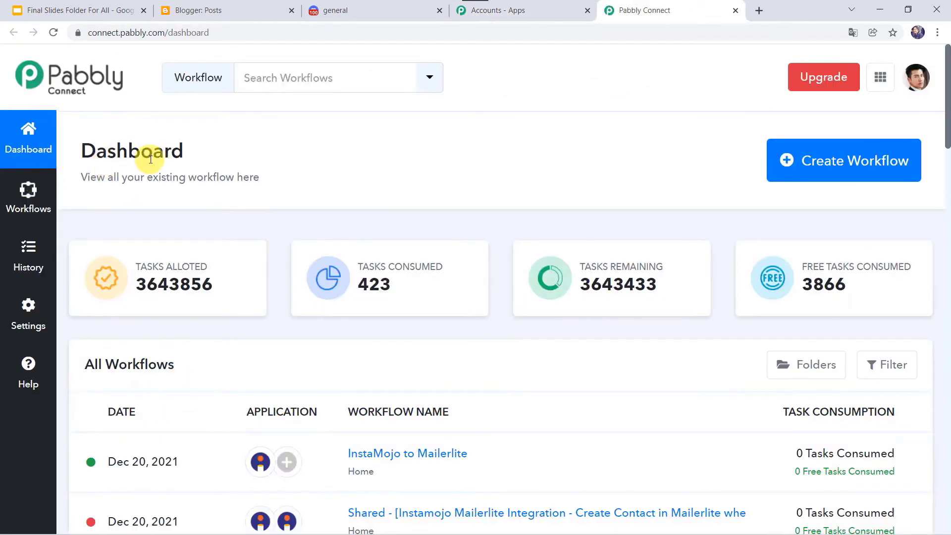
scroll(436, 517, down, 5)
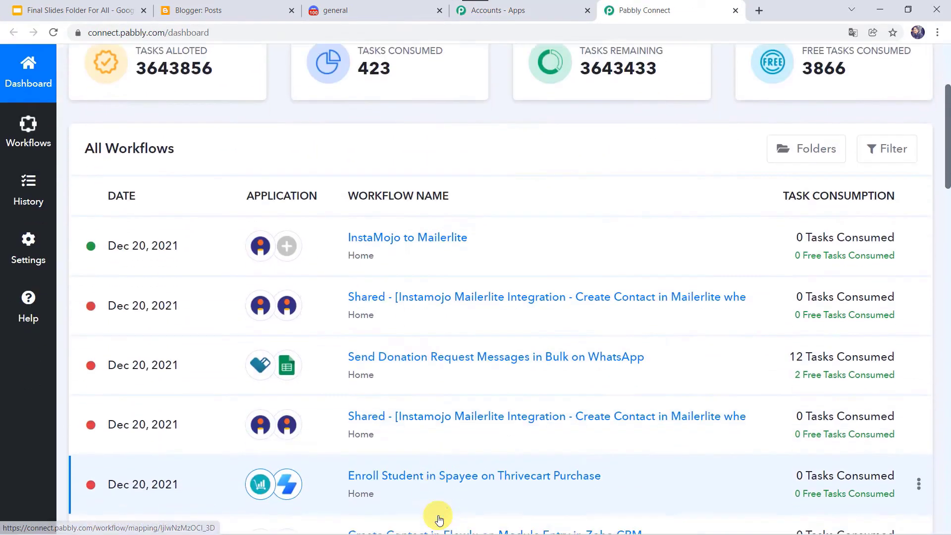
scroll(433, 515, up, 5)
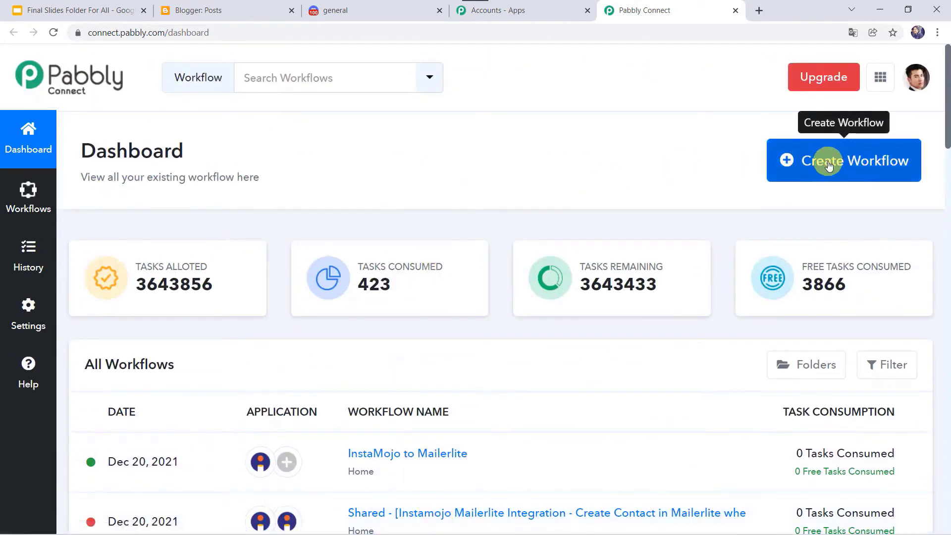
click(829, 166)
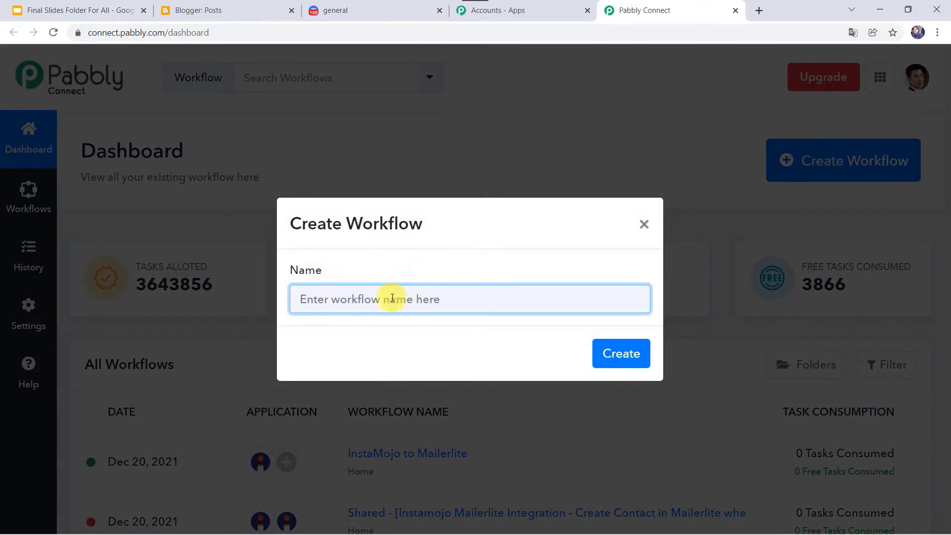
text(Blogger to Discord Integration)
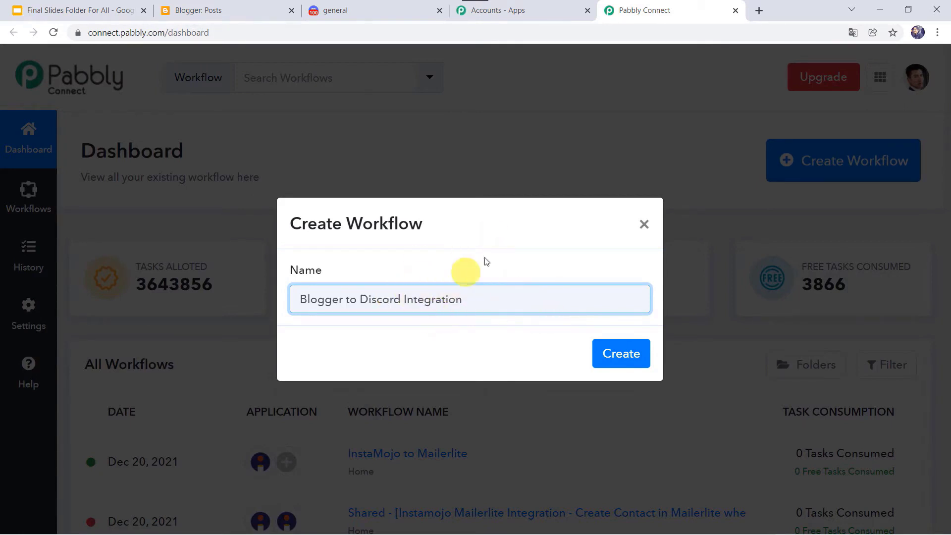
click(622, 354)
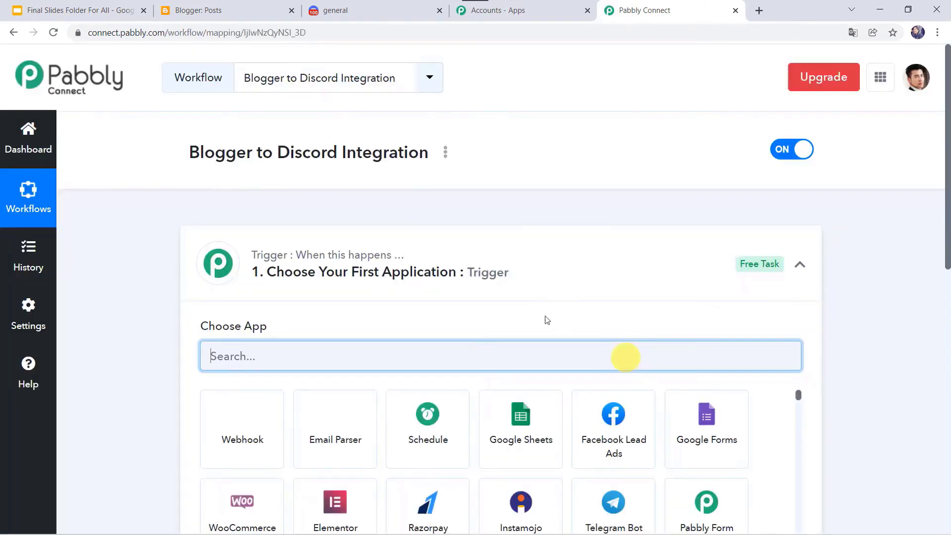
Look over the trigger and action sections and choose Google Blogger as the workflow's trigger app.
click(529, 255)
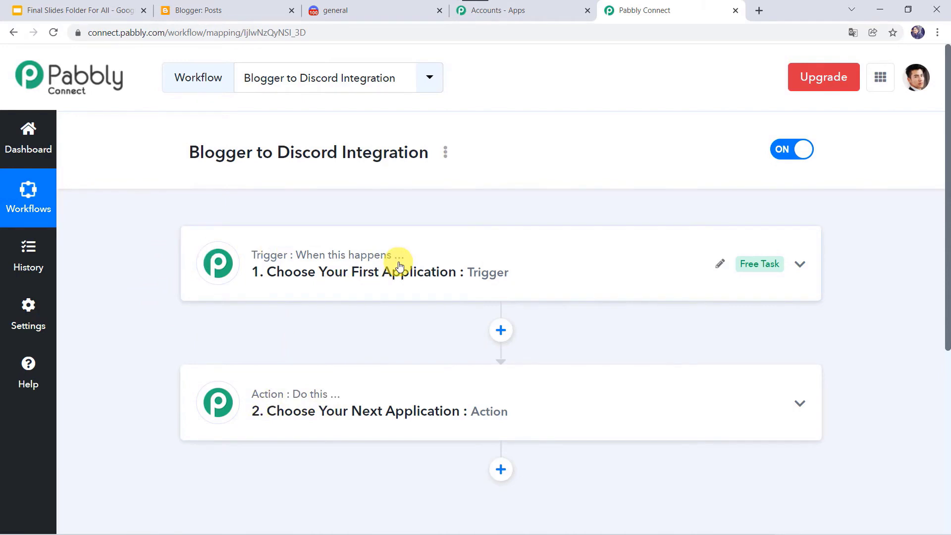
click(478, 271)
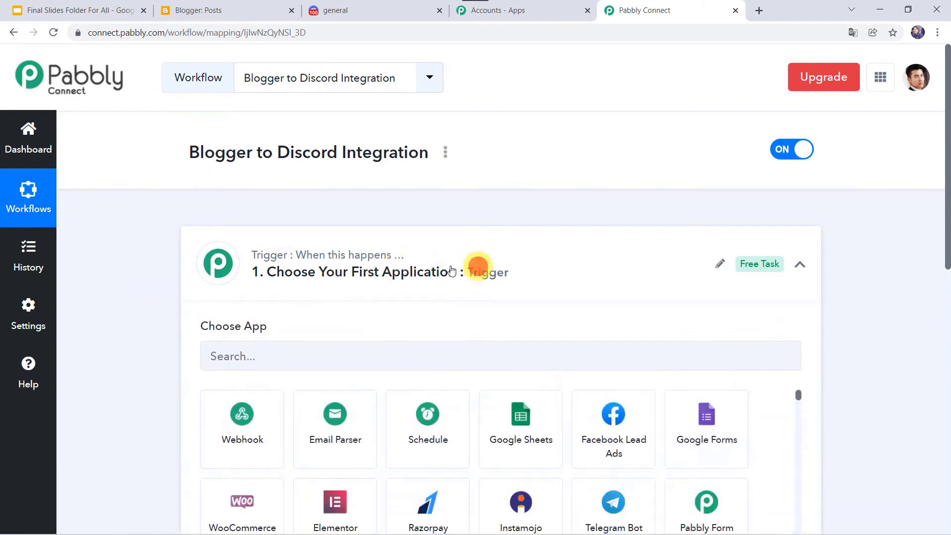
click(272, 355)
text(Blo)
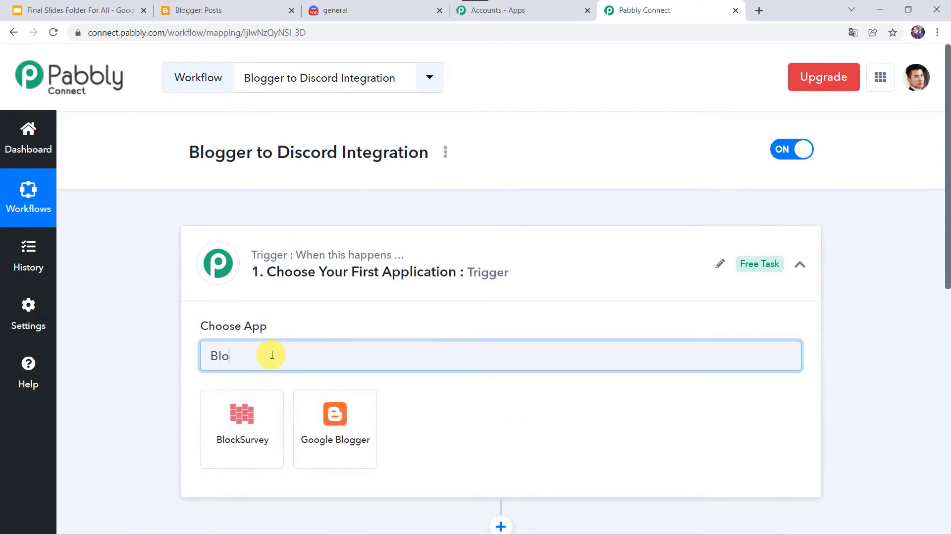
click(322, 438)
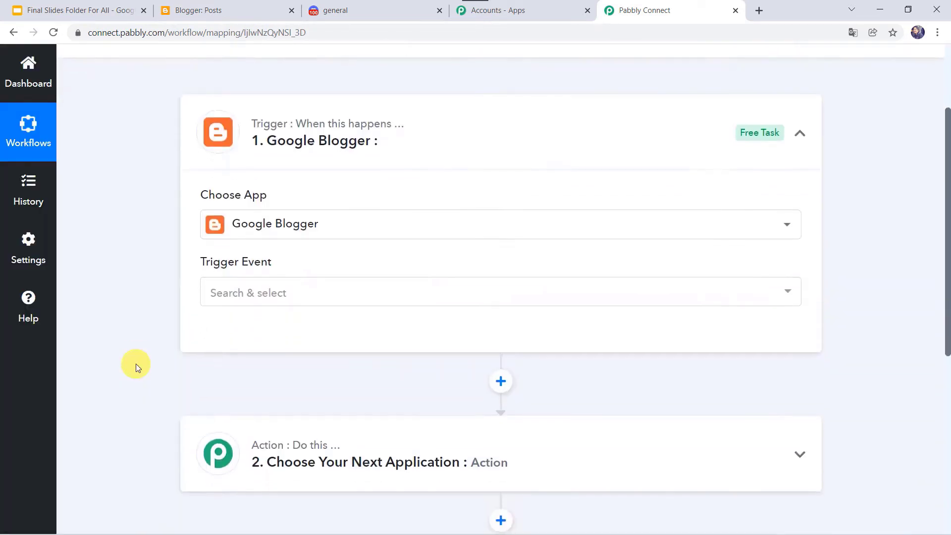
Set the trigger event to New Post Added and authorize a new Google Blogger connection with the blog owner's Google account.
click(233, 272)
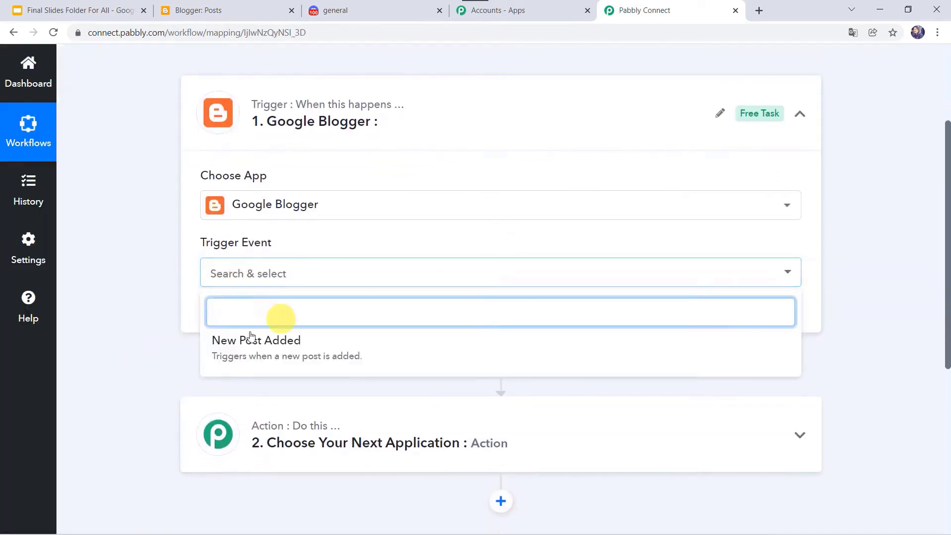
click(280, 342)
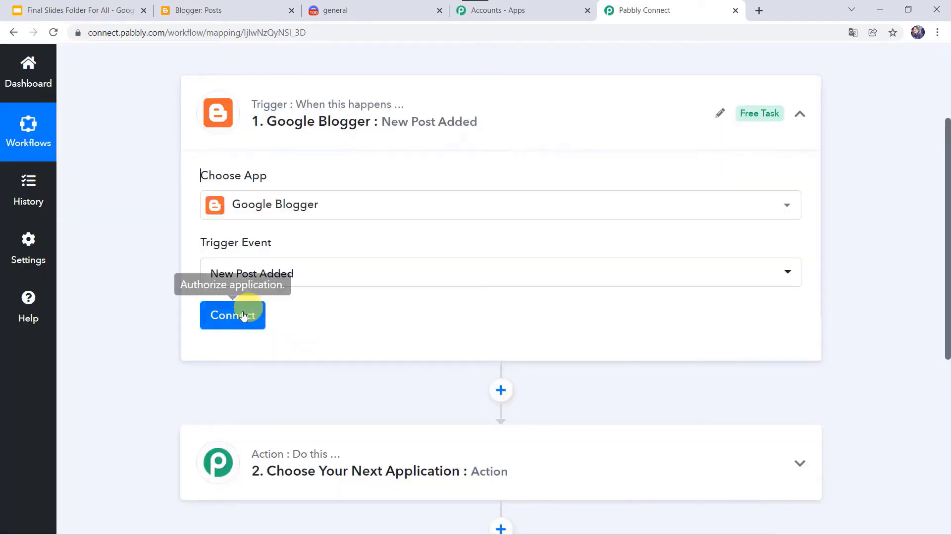
click(235, 318)
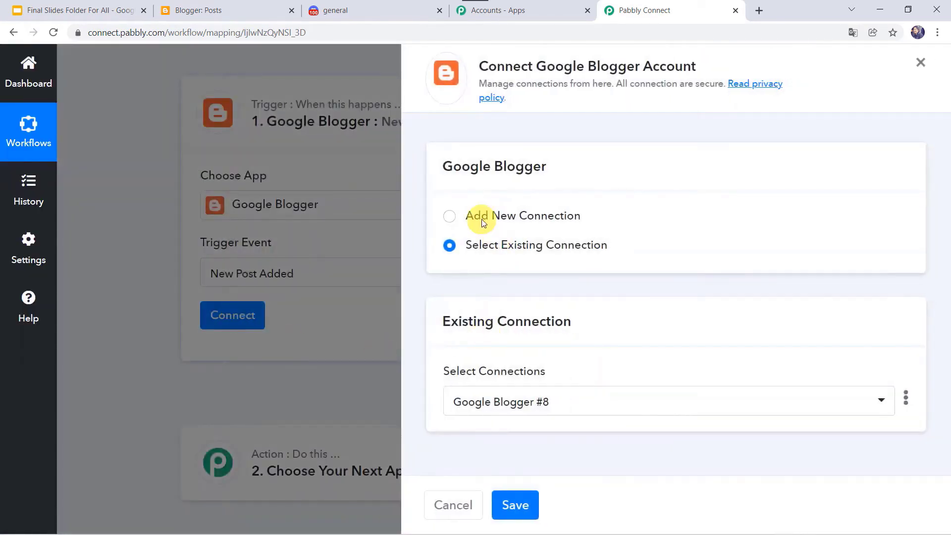
click(483, 218)
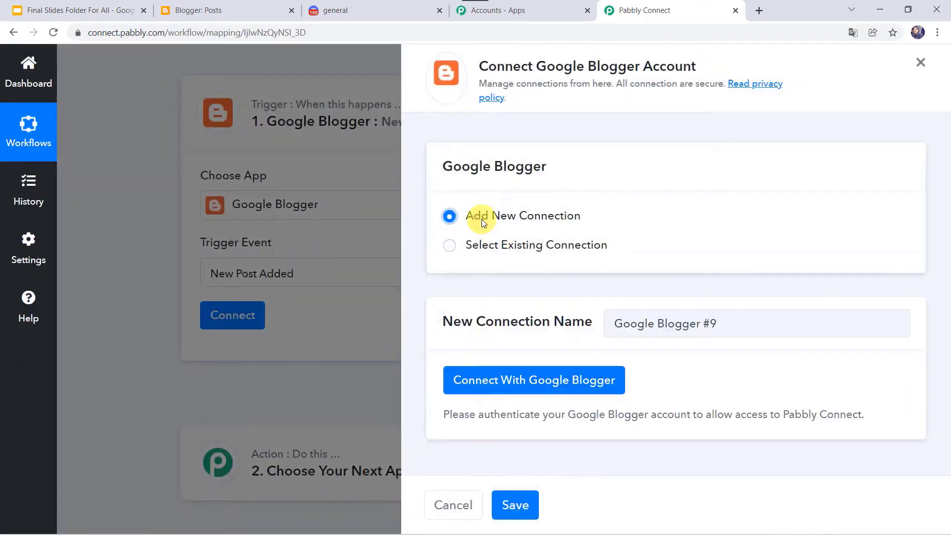
click(556, 379)
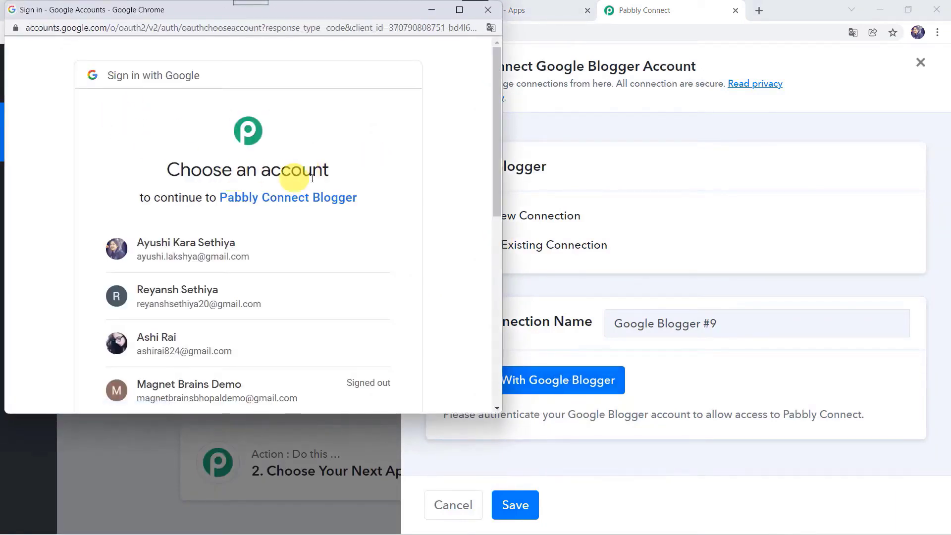
click(172, 349)
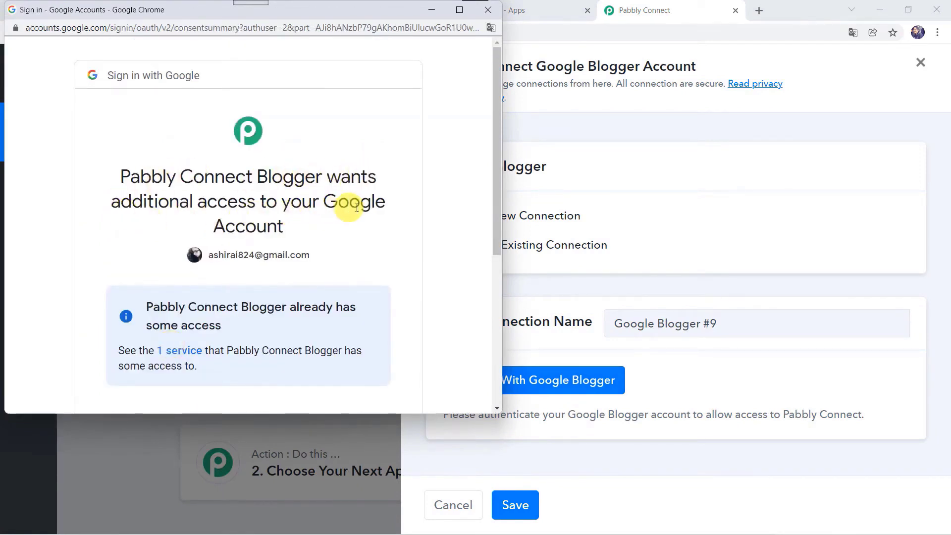
scroll(284, 231, down, 1)
scroll(285, 232, down, 5)
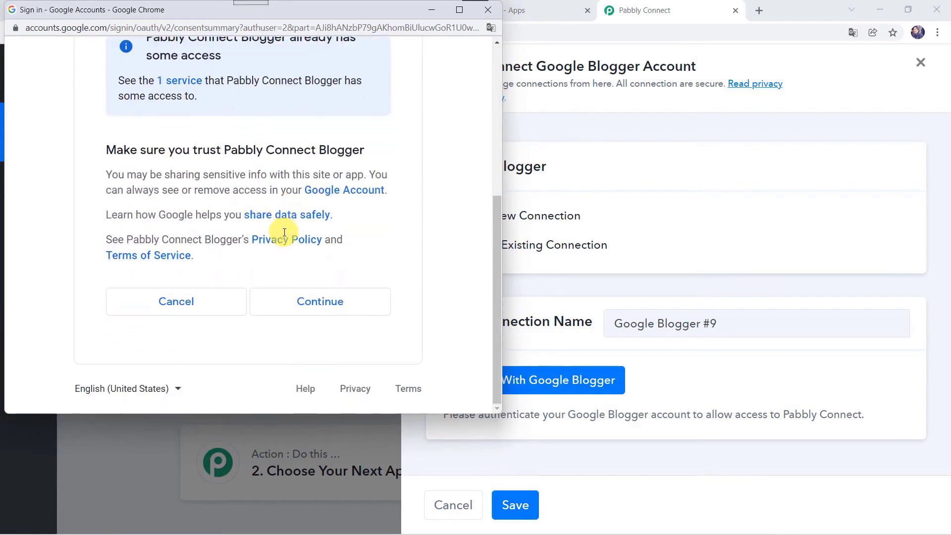
click(313, 305)
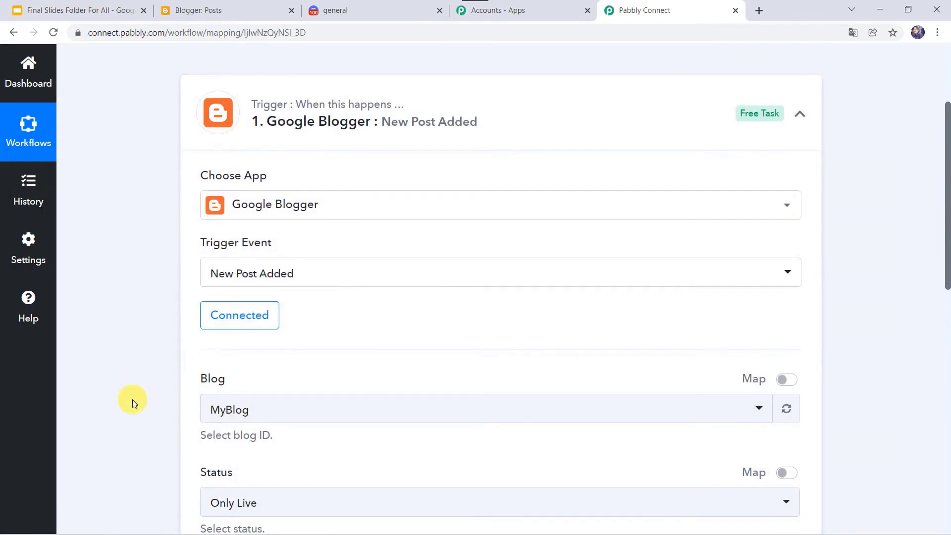
Check the selected MyBlog blog against Blogger, review the status options and keep the trigger's status on Only Live.
scroll(132, 400, down, 2)
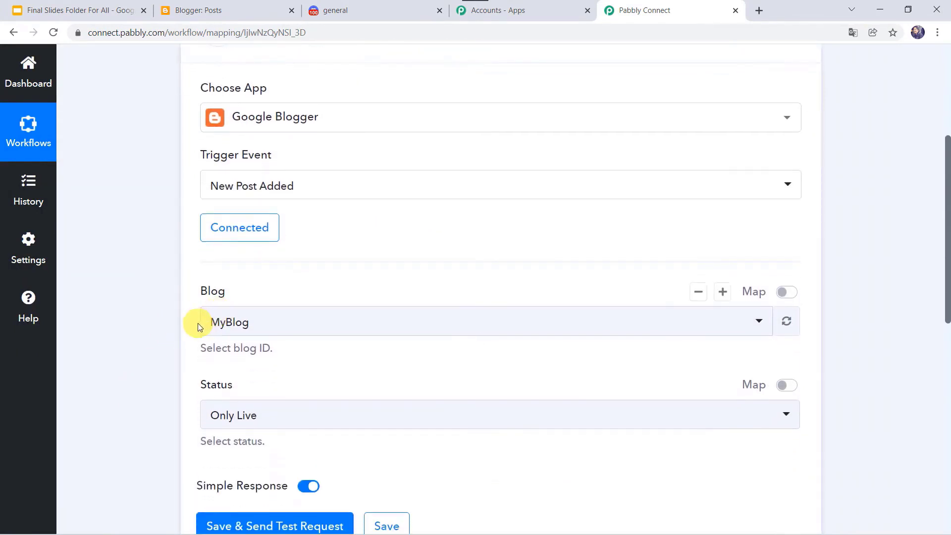
click(232, 15)
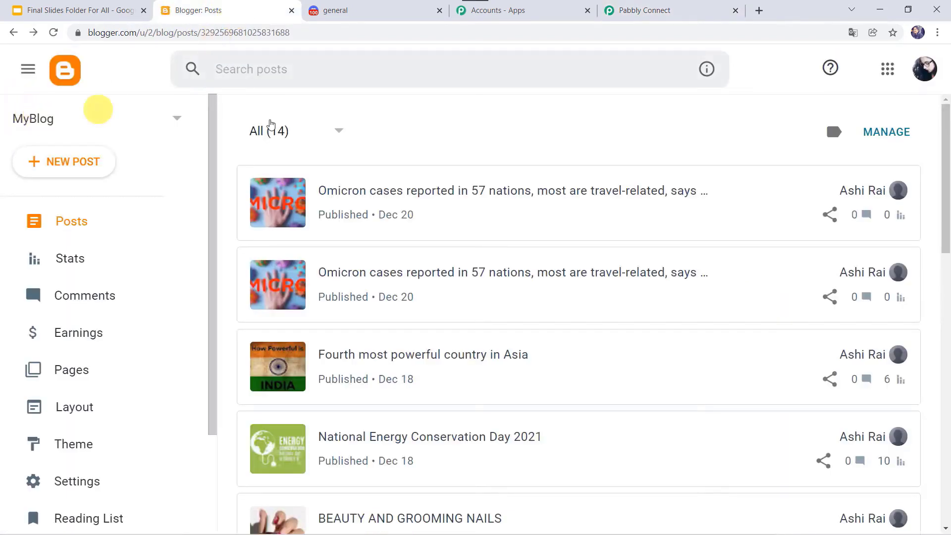
click(643, 9)
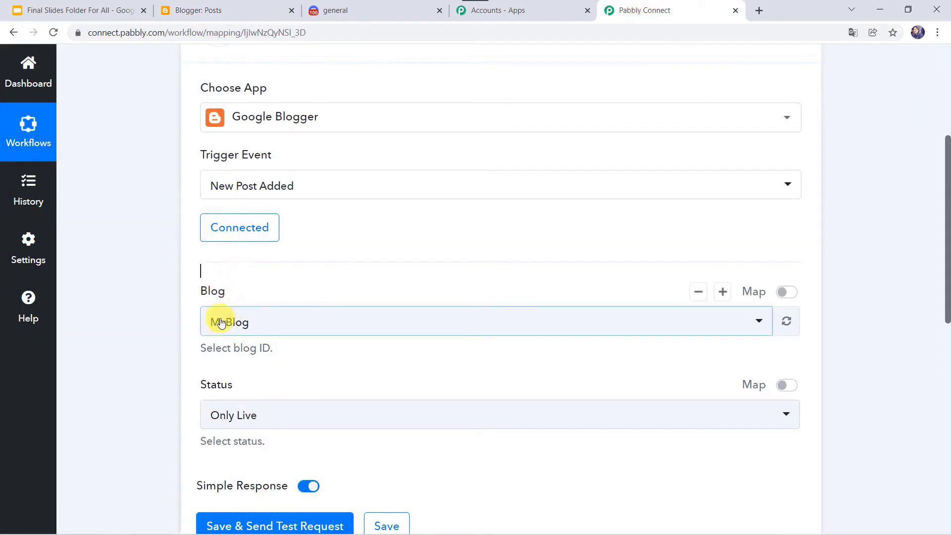
scroll(120, 382, down, 3)
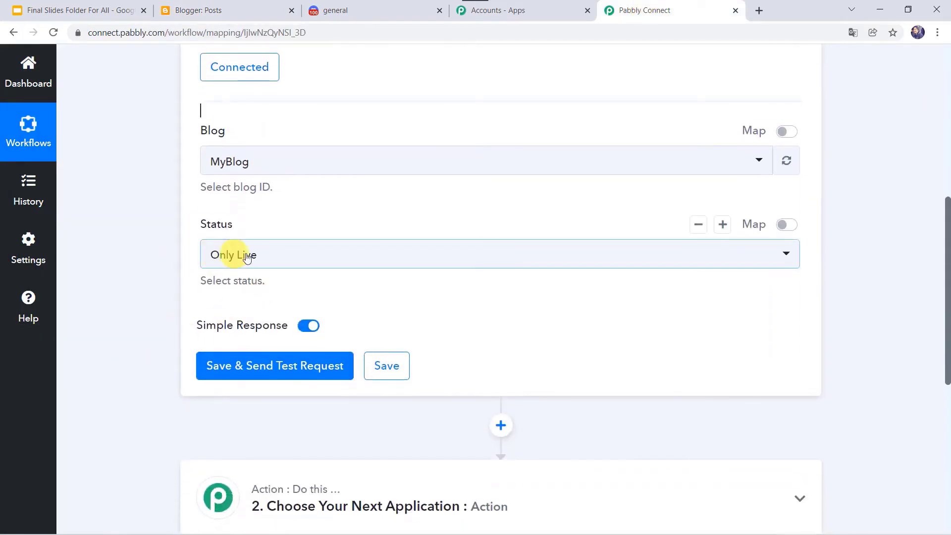
click(249, 256)
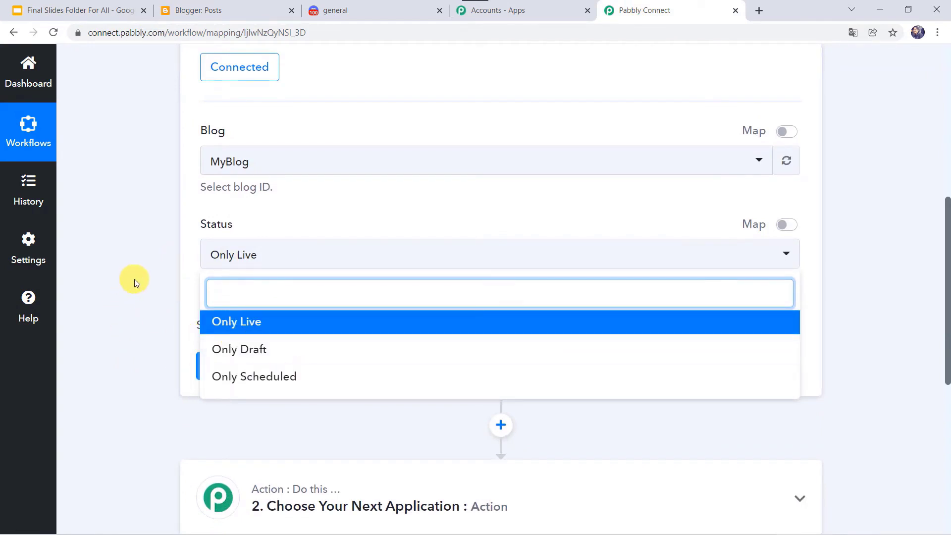
scroll(134, 281, up, 2)
click(223, 409)
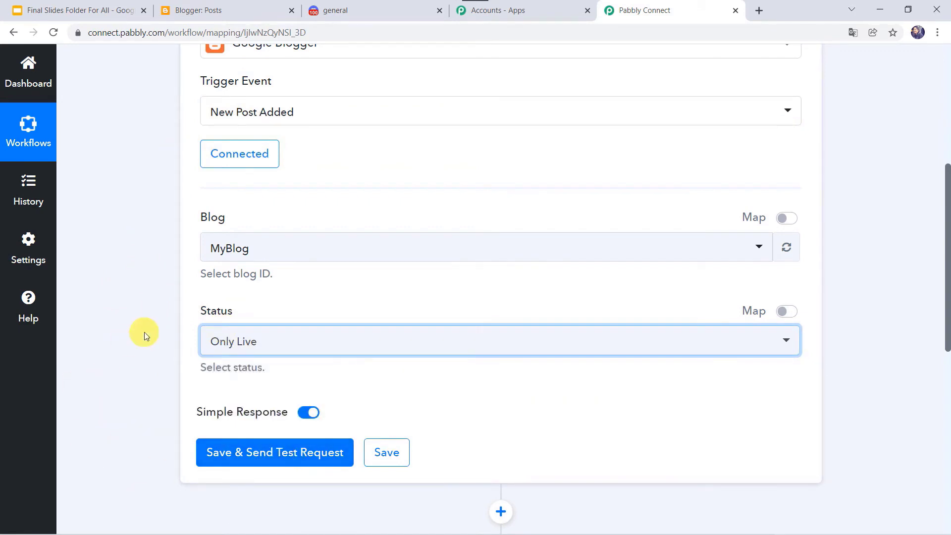
In Blogger, create a post titled "India has updated the travel rules for the travellers." with a paragraph on passengers declaring health status on the Air Suvidha portal.
click(208, 11)
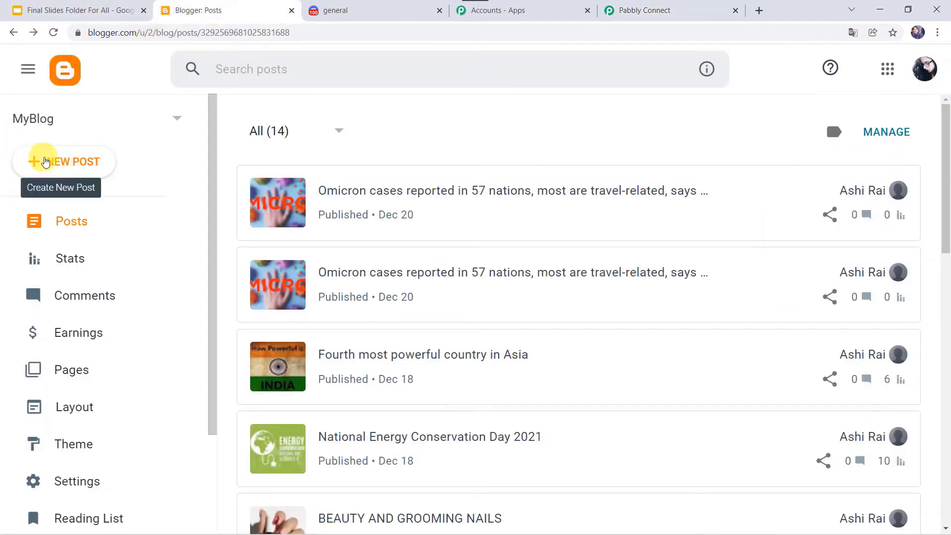
click(60, 163)
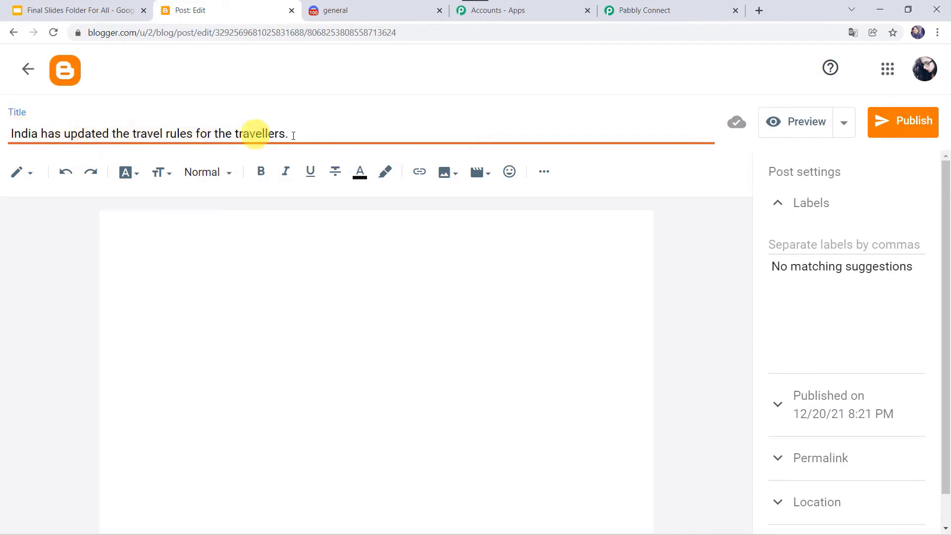
click(181, 252)
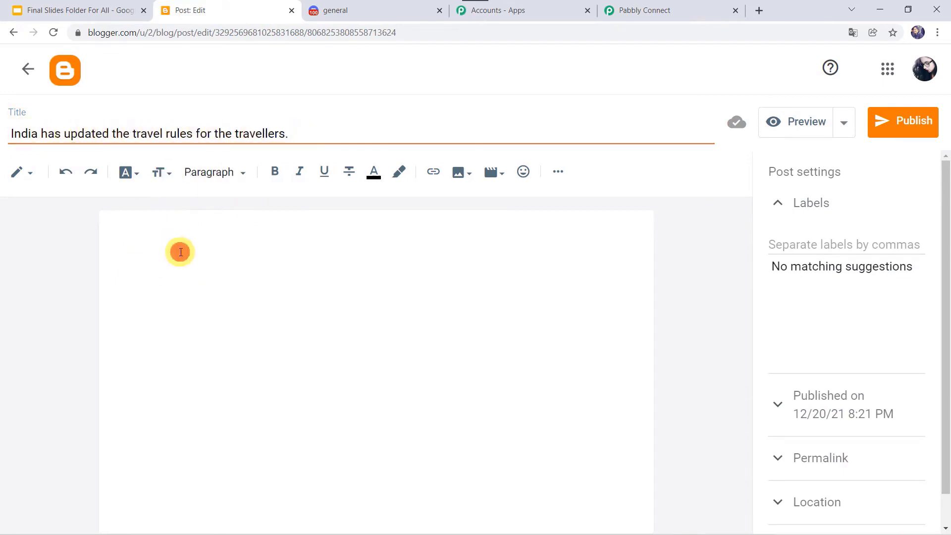
text(International passengers travelling to India will now need to mandatorily declare their current health status on the Air Suvidha portal.)
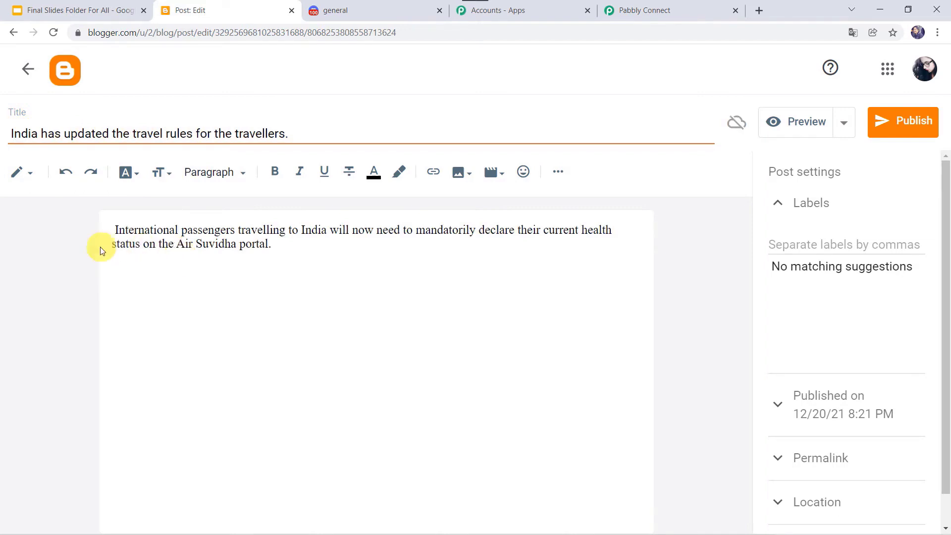
click(116, 232)
key(BackSpace)
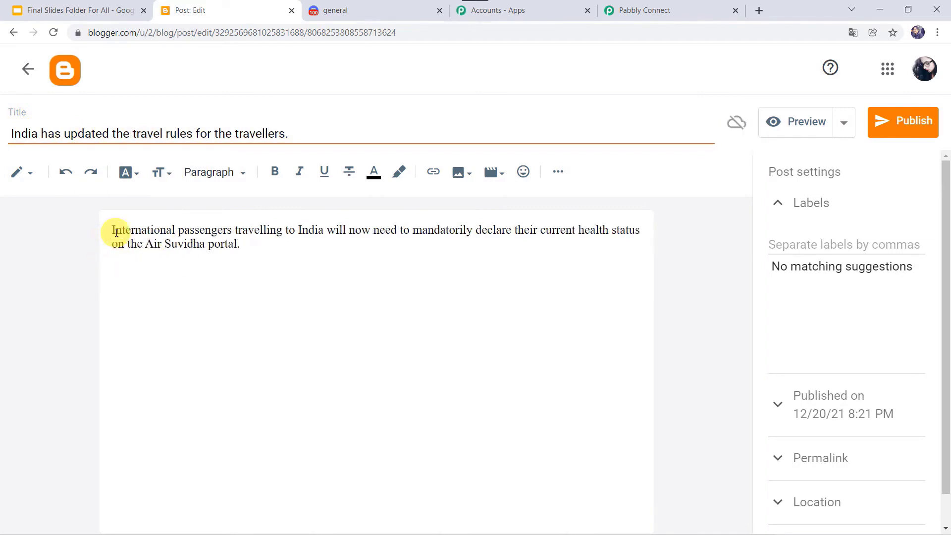
key(Return)
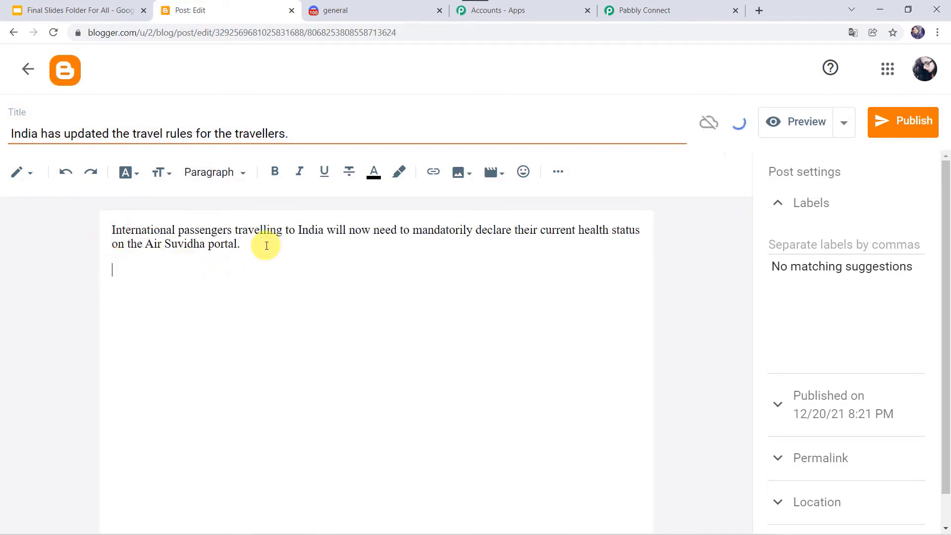
Upload Travellers.jpg from the computer's Downloads folder and insert it below the post's paragraph.
click(461, 175)
click(526, 214)
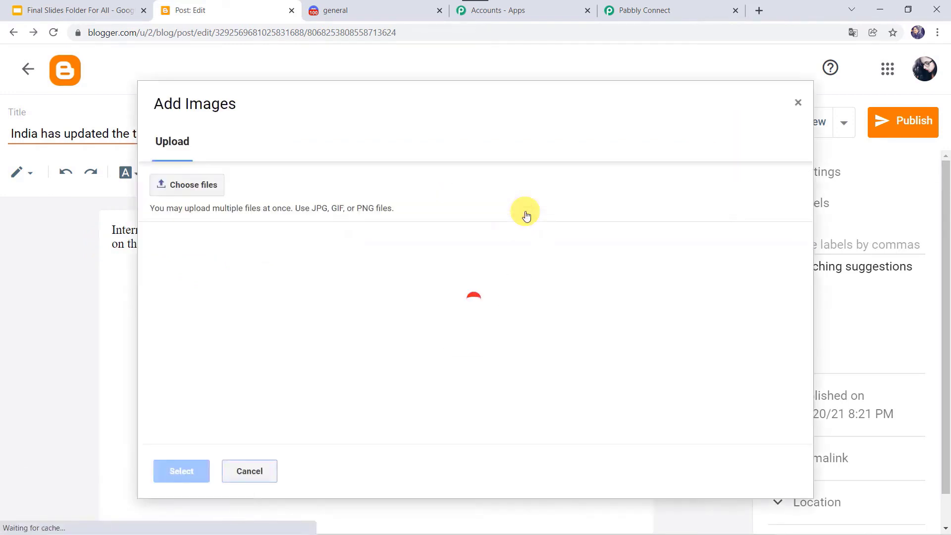
click(186, 183)
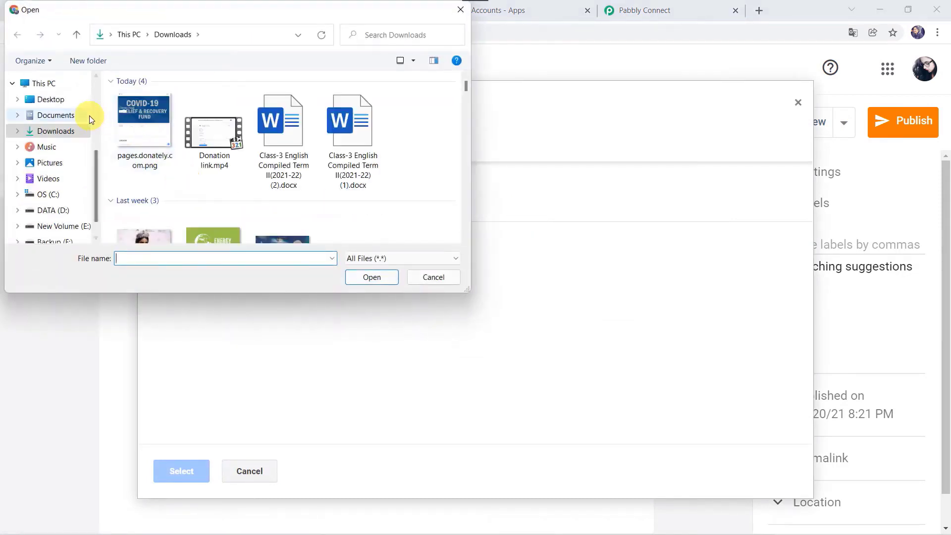
scroll(205, 189, down, 2)
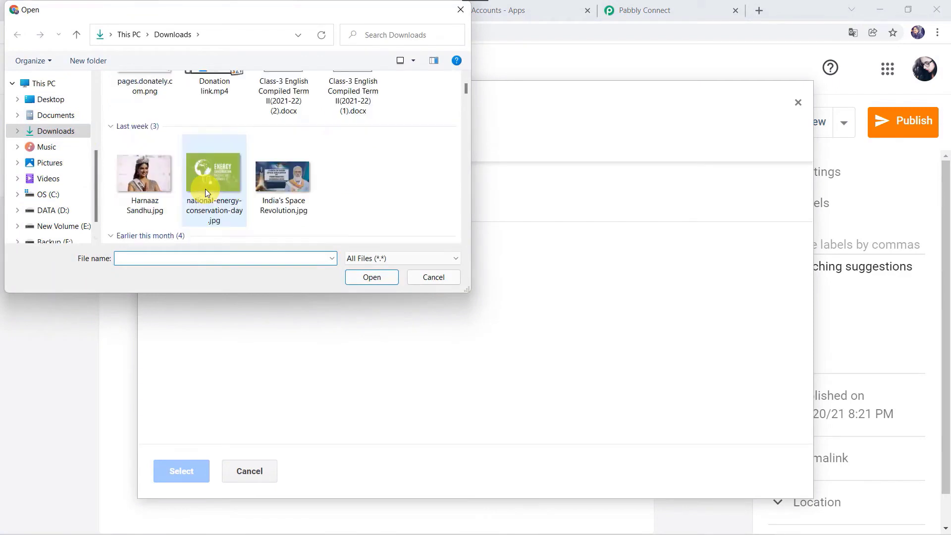
scroll(205, 189, down, 2)
double_click(207, 192)
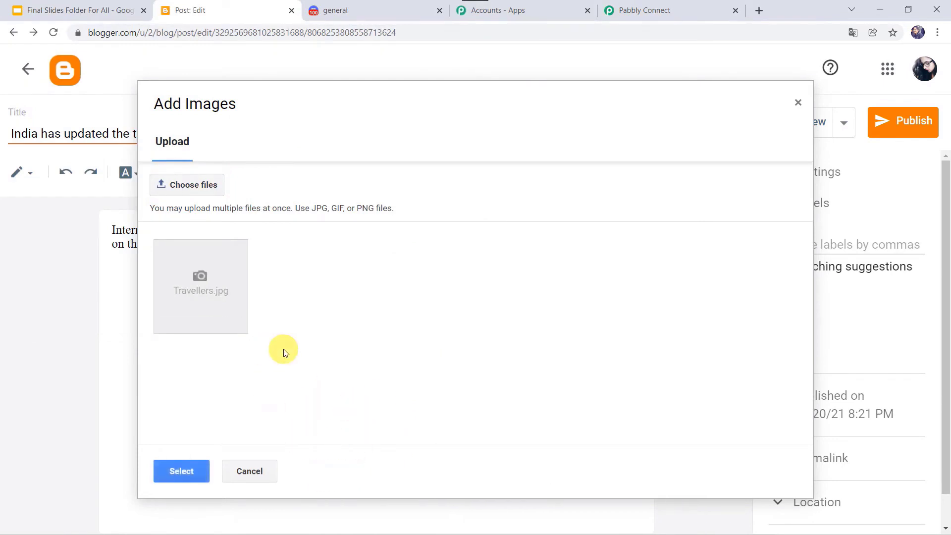
click(183, 471)
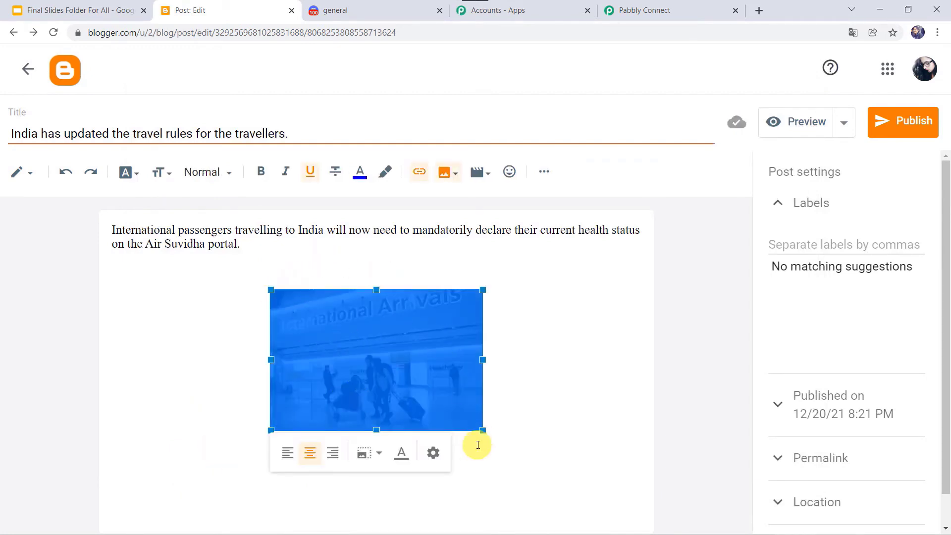
Enlarge the inserted image slightly and remove the blank line between it and the paragraph.
drag(480, 431, 536, 459)
click(295, 277)
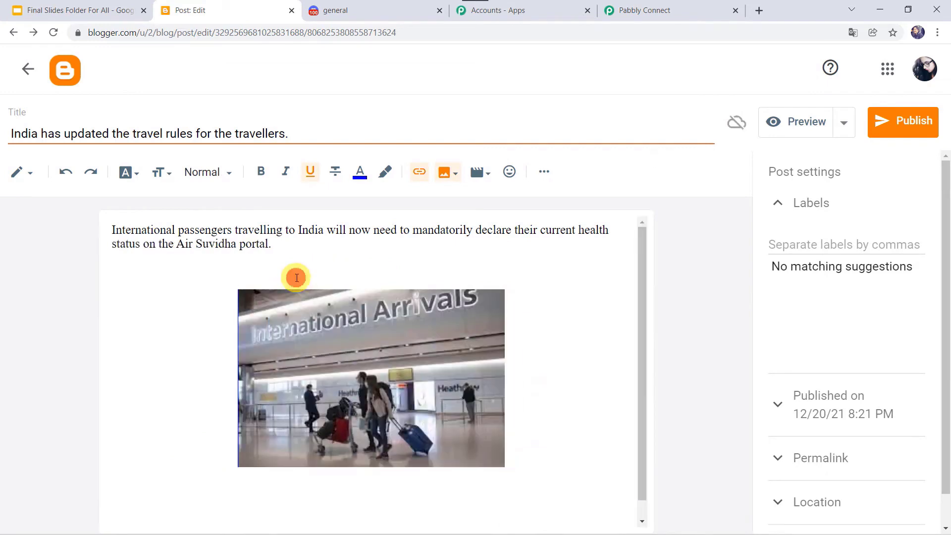
click(314, 260)
key(BackSpace)
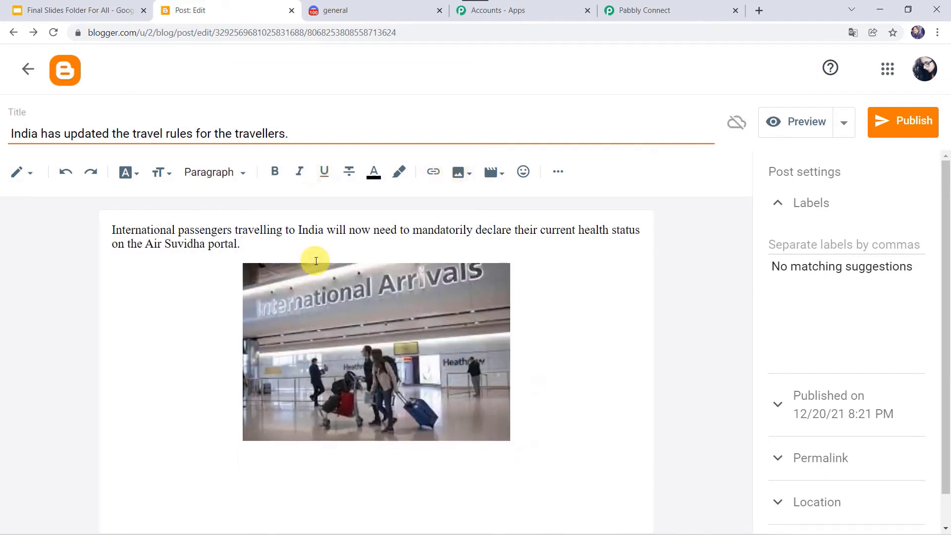
Publish the travel rules post and open its live page from the post list.
click(902, 119)
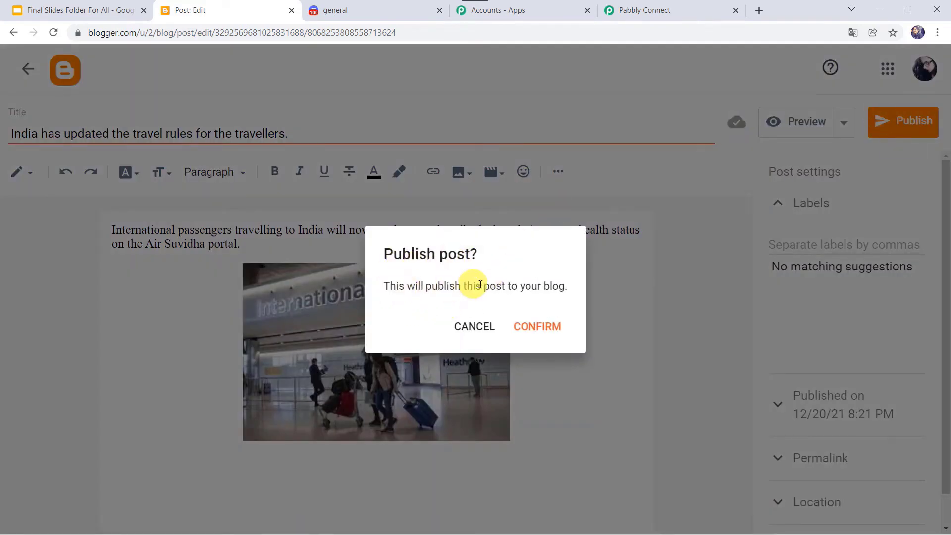
click(538, 328)
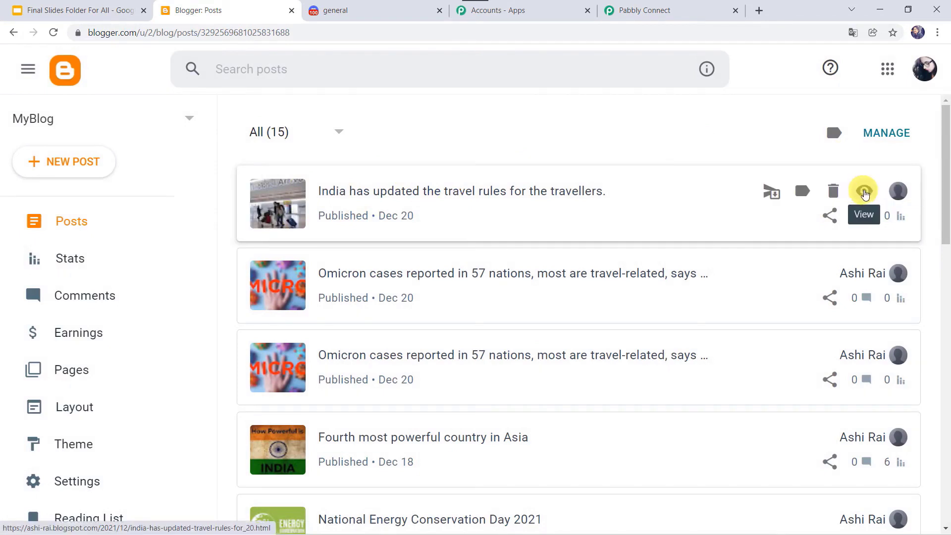
click(866, 192)
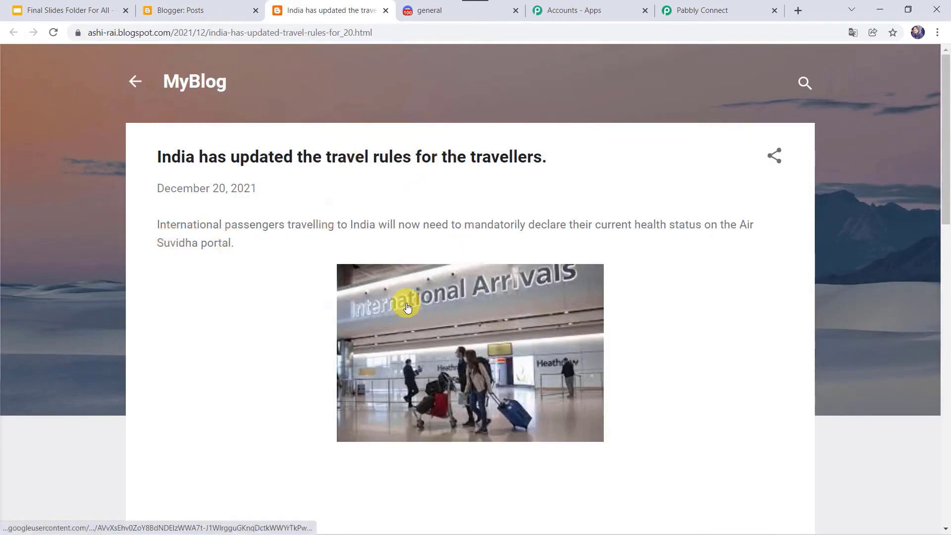
Return to the Pabbly Connect workflow, save the trigger with a test request and review the post details in the response.
click(716, 6)
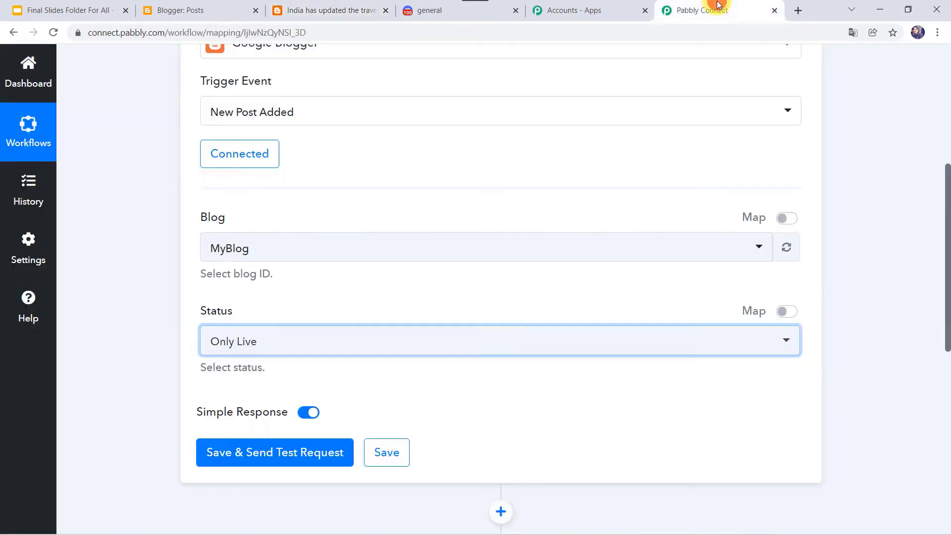
click(265, 459)
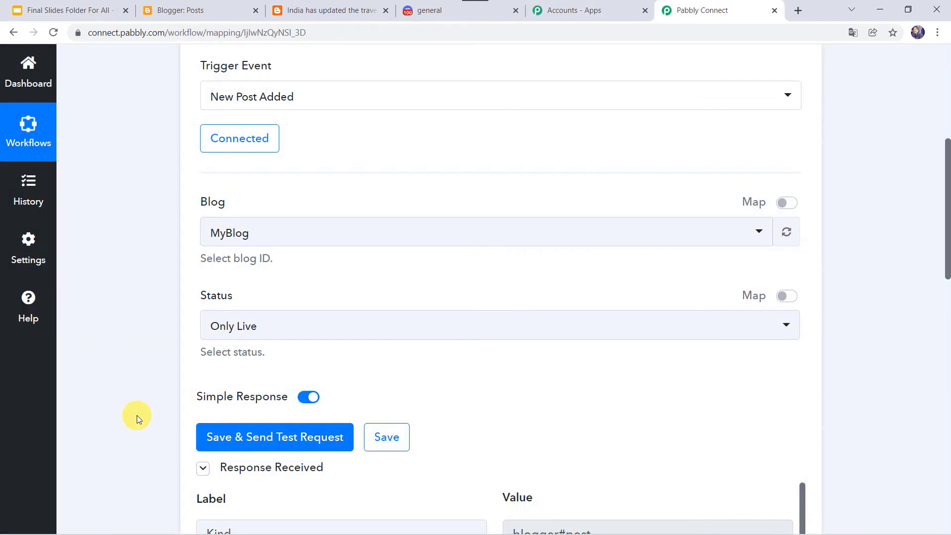
scroll(136, 415, down, 6)
scroll(137, 416, down, 3)
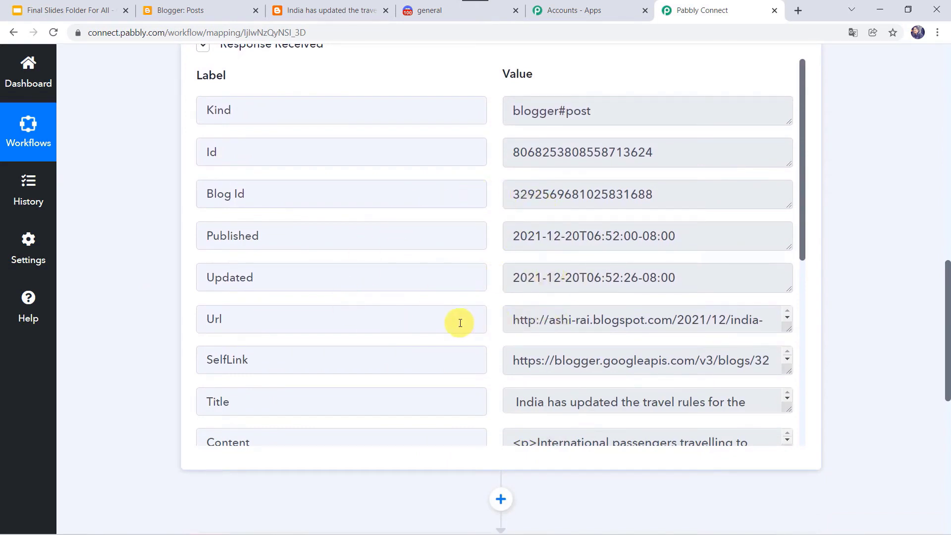
scroll(459, 323, down, 4)
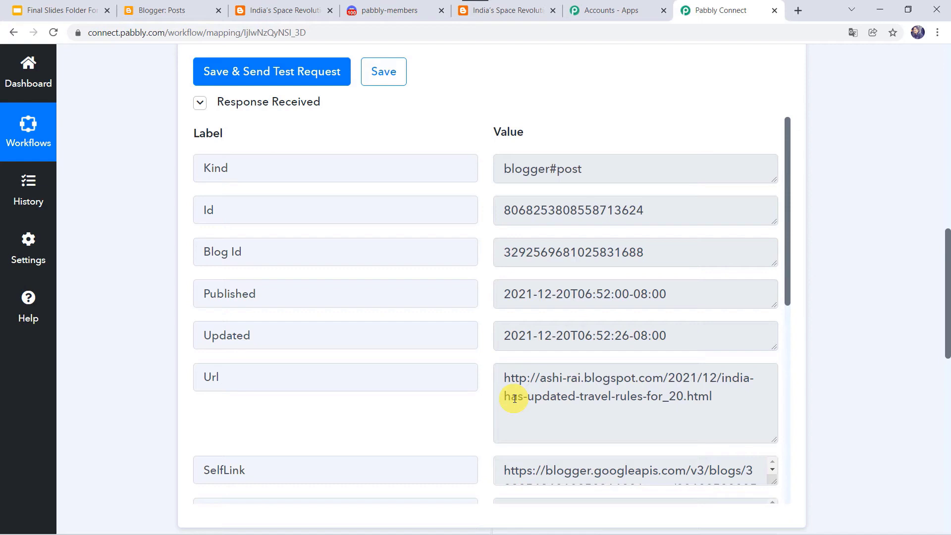
scroll(515, 399, down, 5)
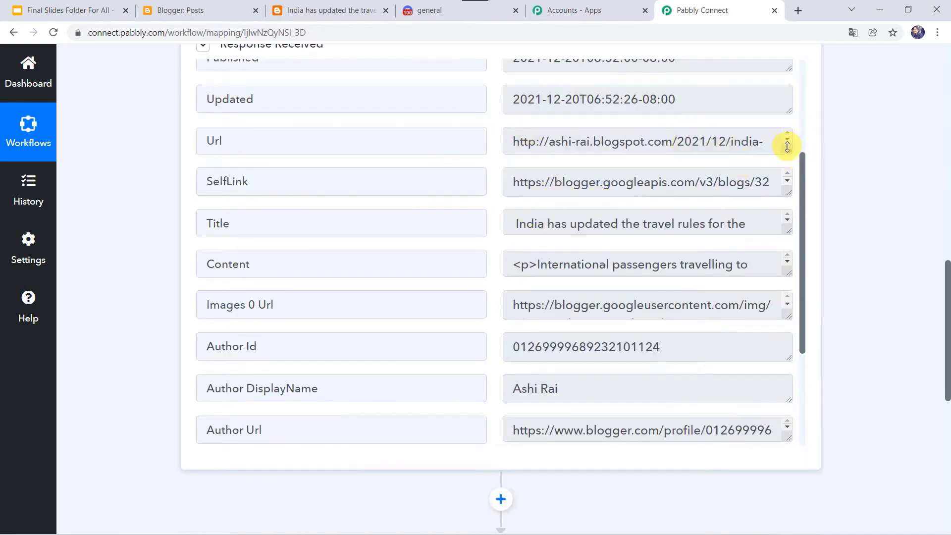
Expand the Url value in the trigger response and set the action step to Bitly with the Shorten Link event.
drag(788, 149, 794, 198)
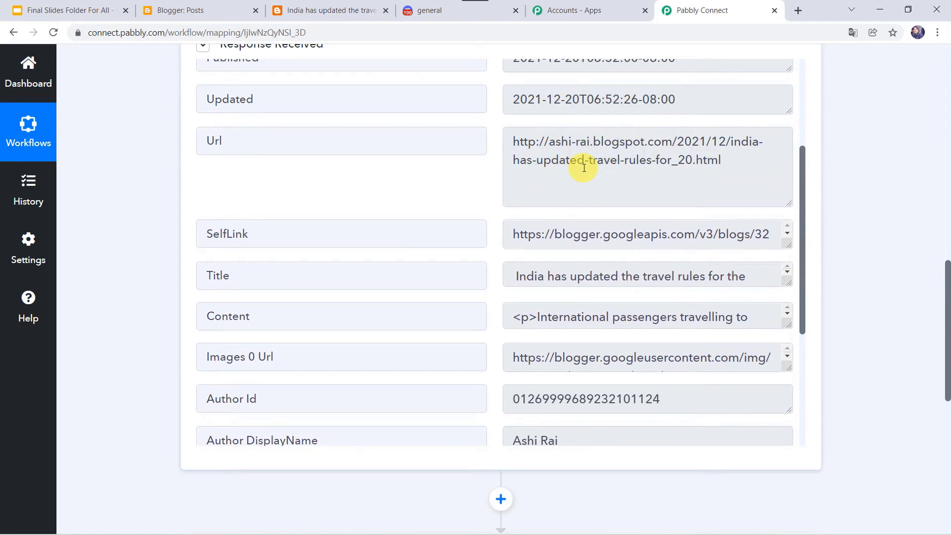
scroll(110, 319, down, 6)
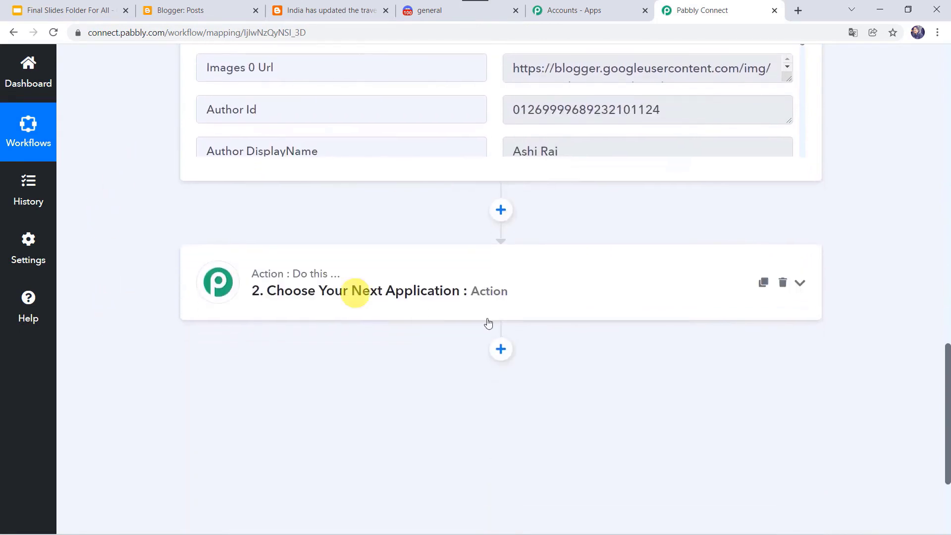
click(502, 281)
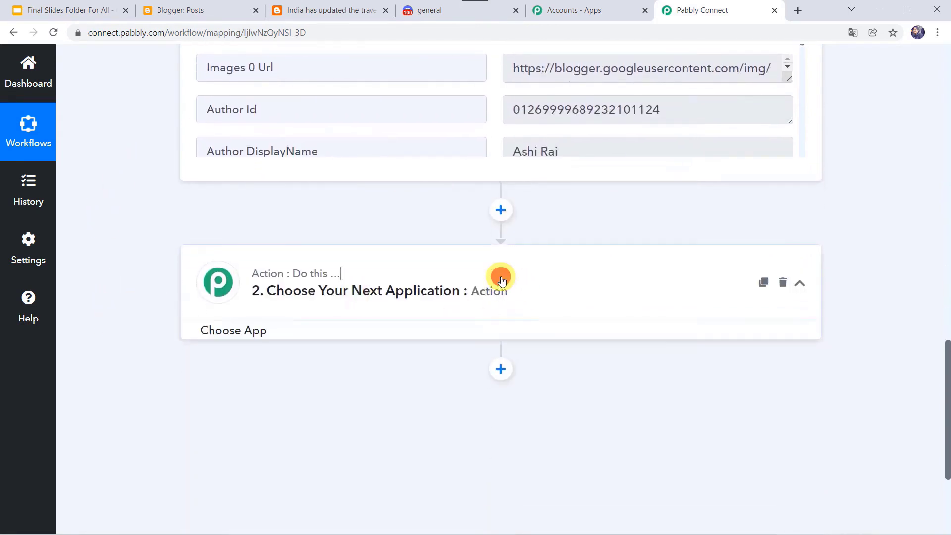
click(252, 376)
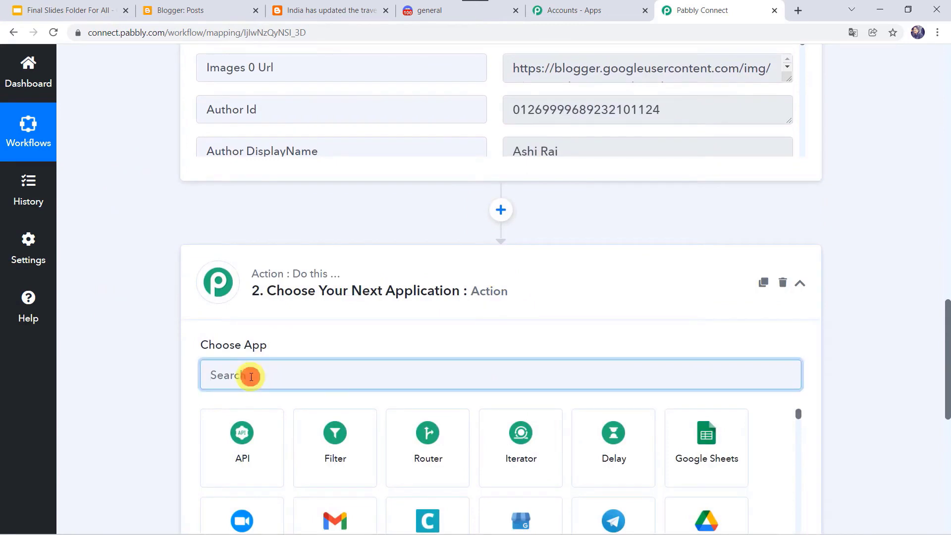
text(Bit)
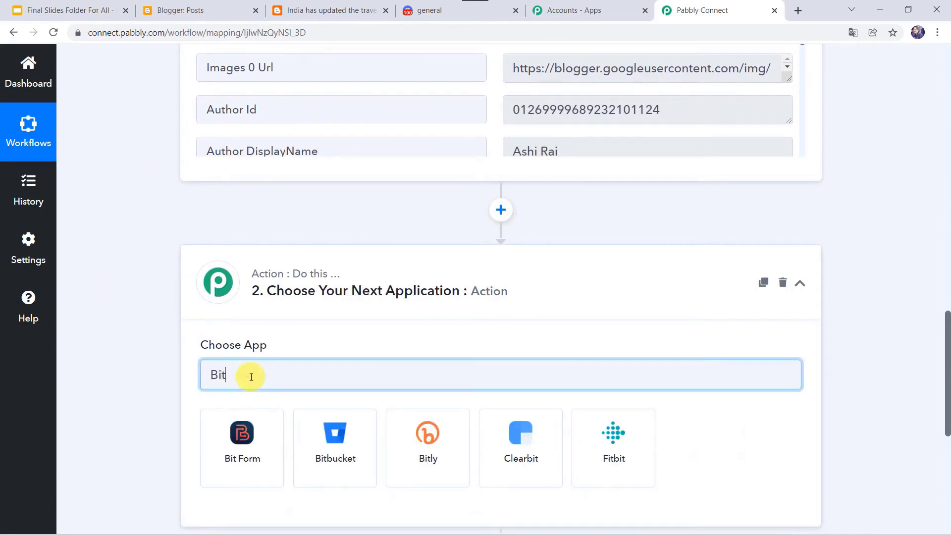
click(443, 452)
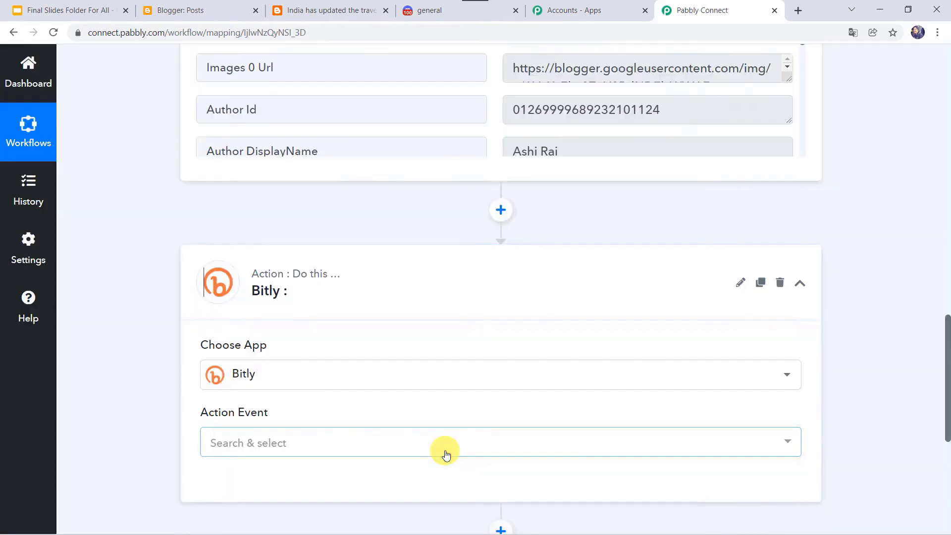
scroll(141, 371, down, 3)
click(235, 322)
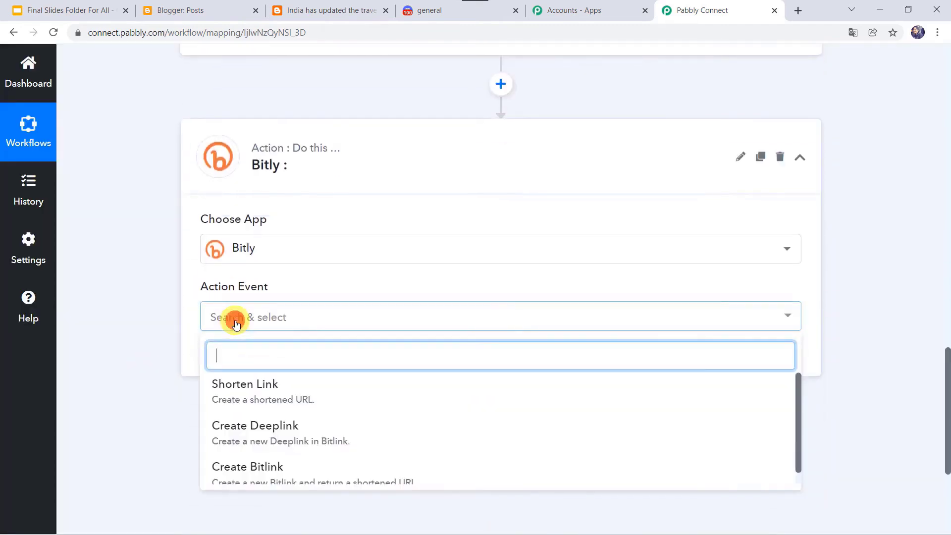
click(256, 400)
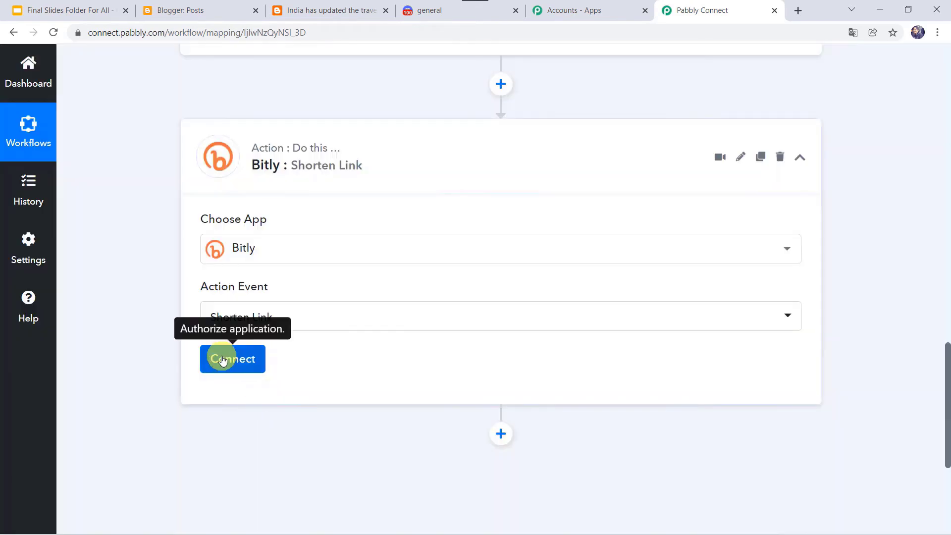
Add a new Bitly connection for the action and allow Pabbly to access the Bitly account.
click(223, 359)
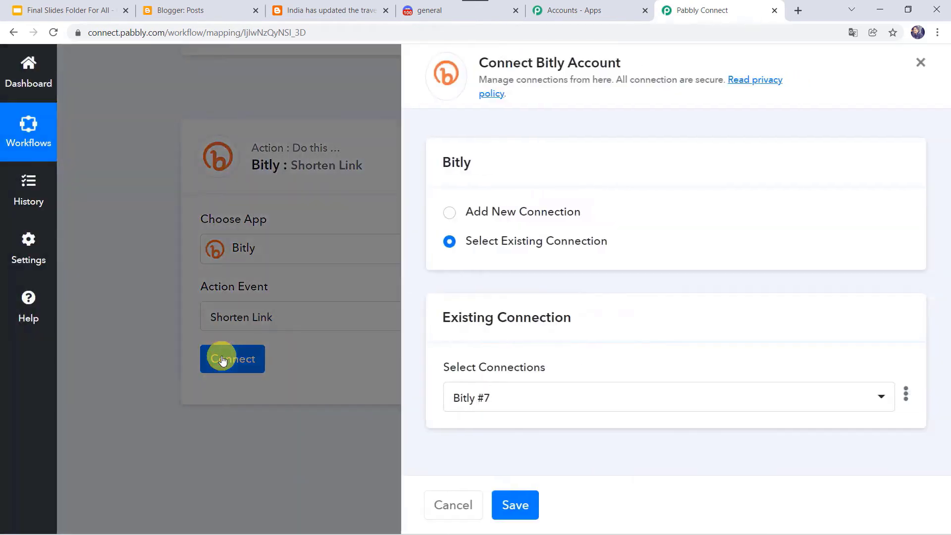
click(477, 218)
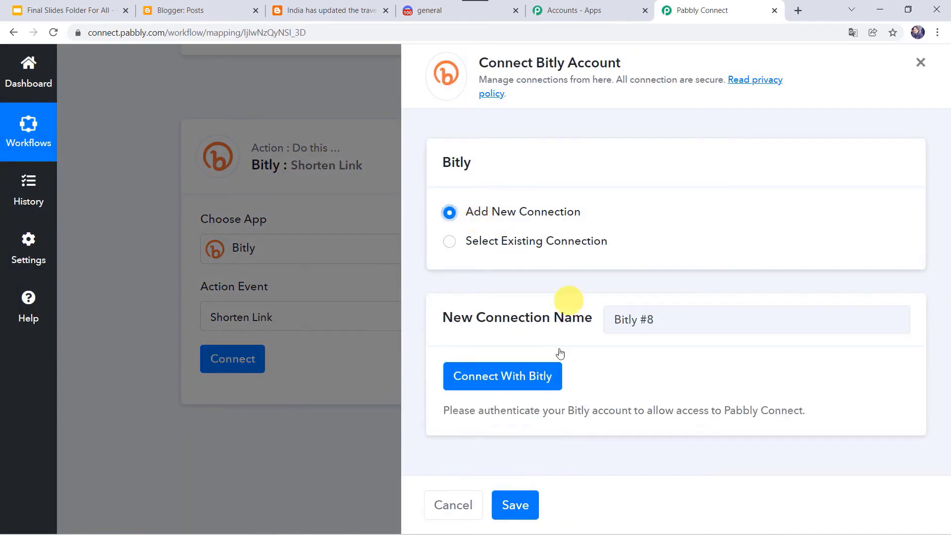
click(516, 382)
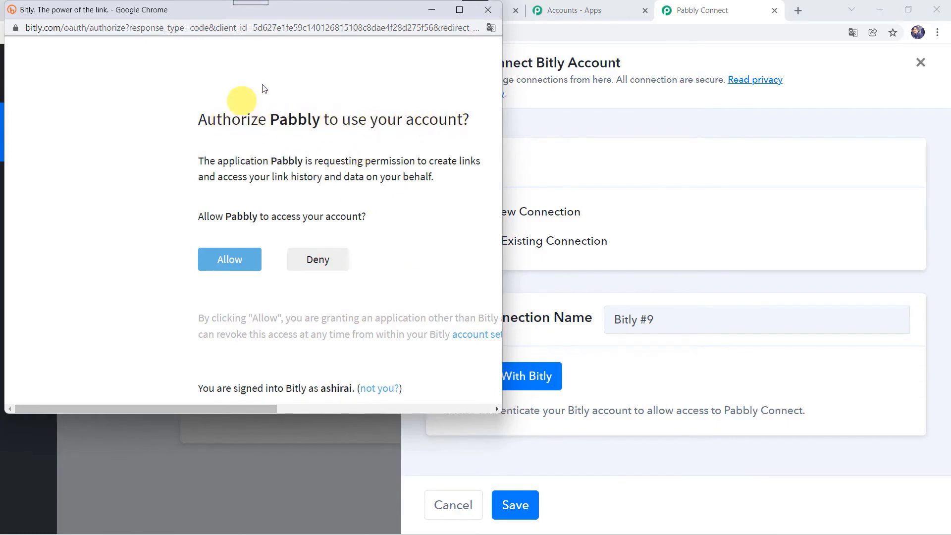
click(226, 263)
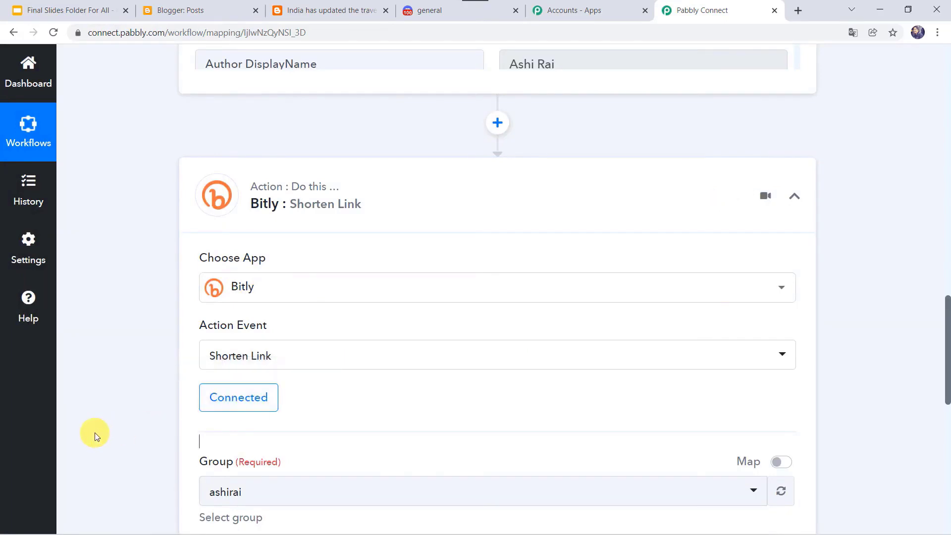
Map the Url value from the Google Blogger trigger into the Long URL field of the Bitly action.
scroll(94, 436, down, 4)
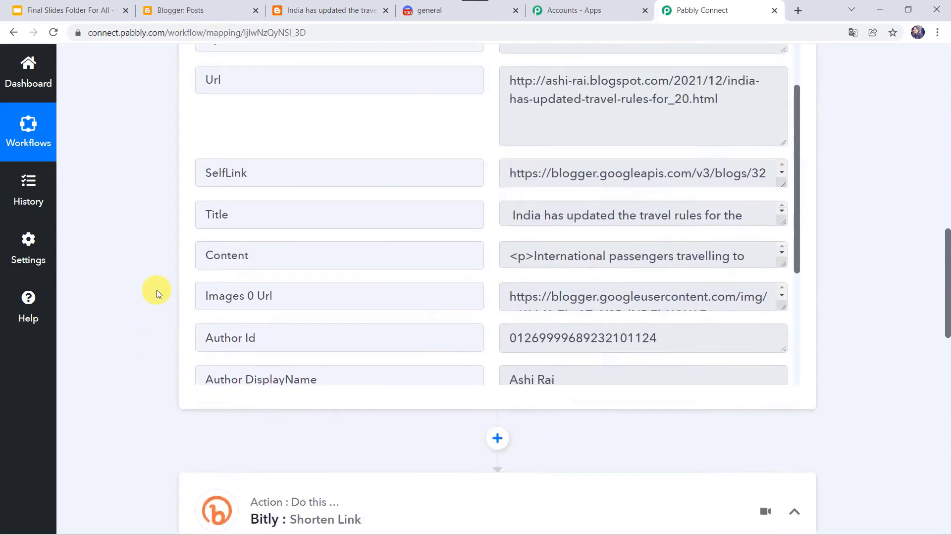
scroll(149, 265, up, 3)
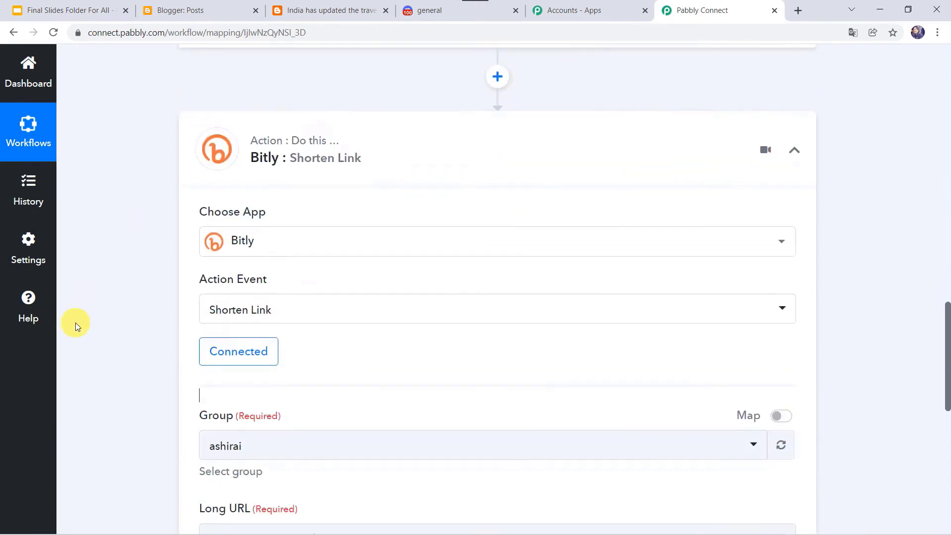
scroll(76, 323, down, 5)
scroll(76, 323, down, 1)
click(228, 295)
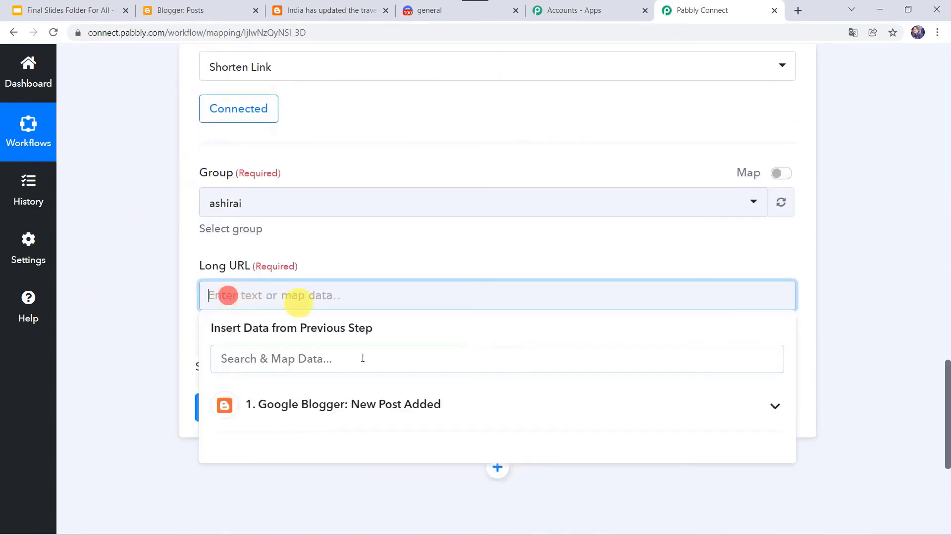
click(309, 406)
scroll(134, 403, down, 4)
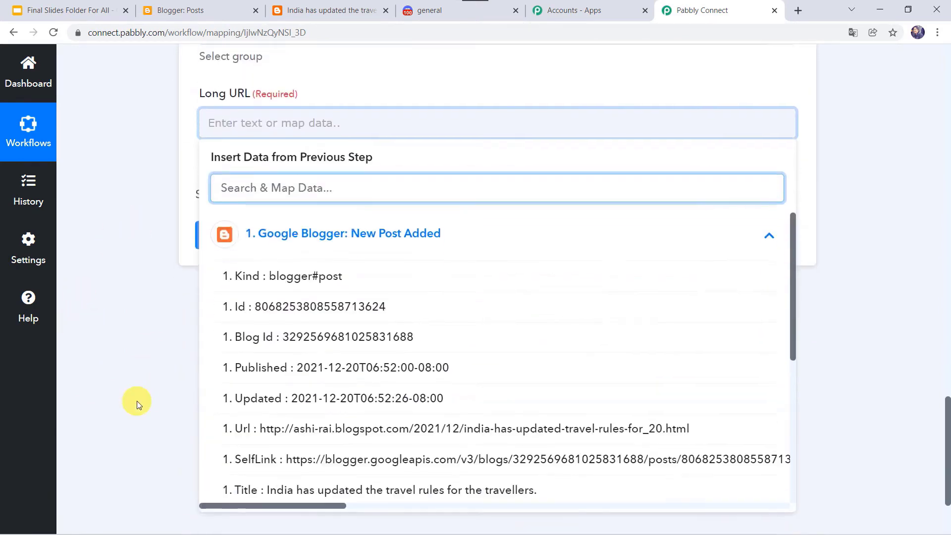
click(315, 420)
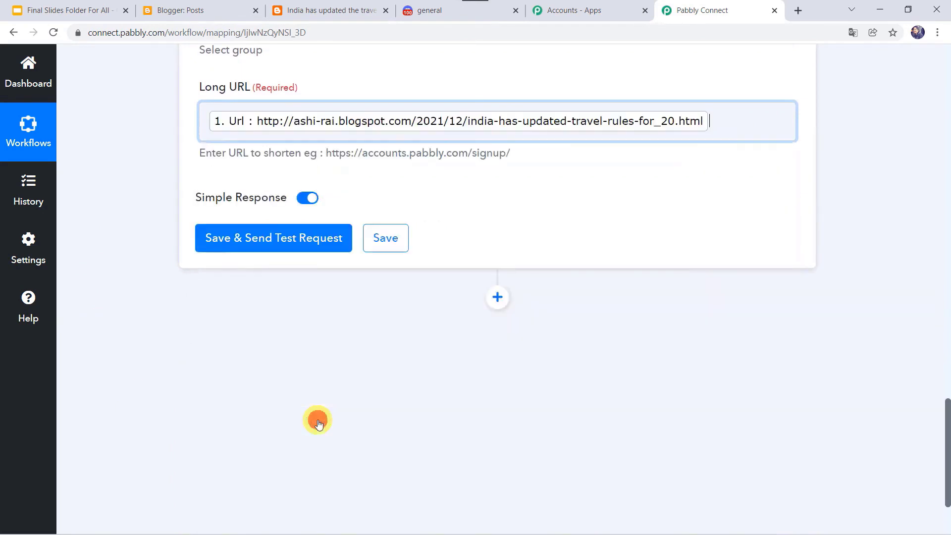
click(95, 234)
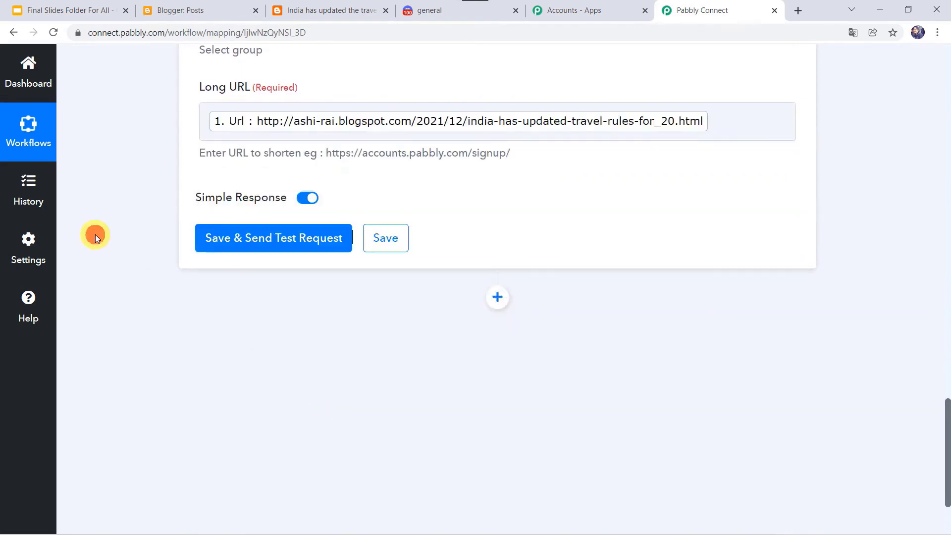
Save the Bitly action with a test request and review the shortened link in the response.
click(276, 246)
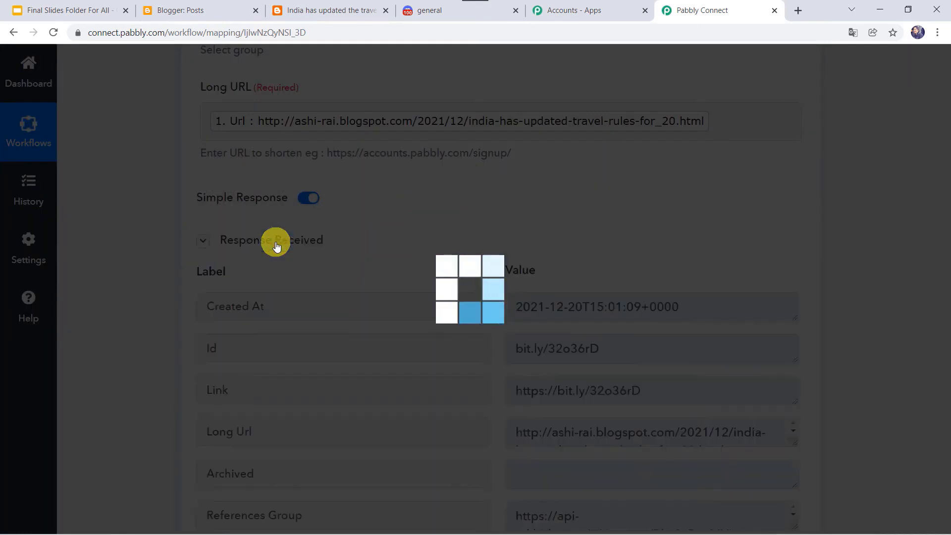
scroll(153, 337, down, 2)
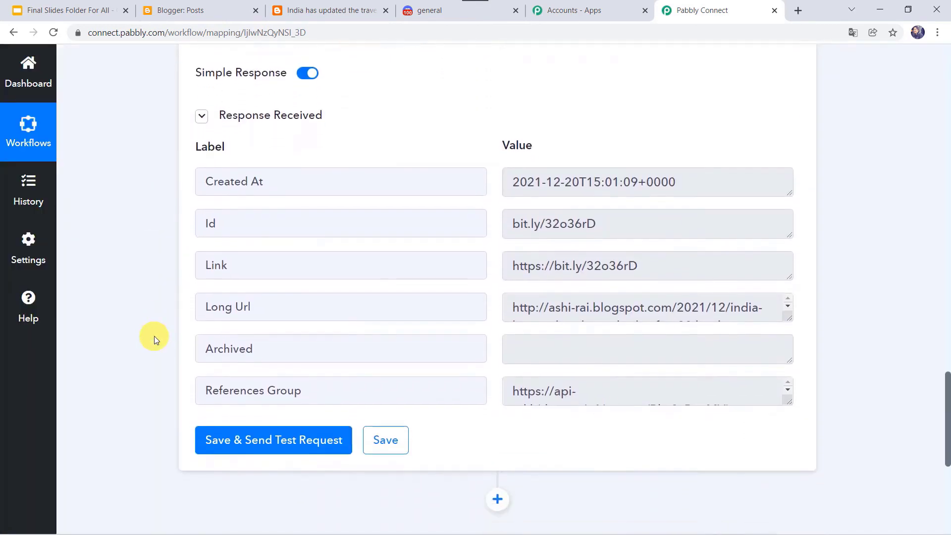
scroll(154, 336, down, 1)
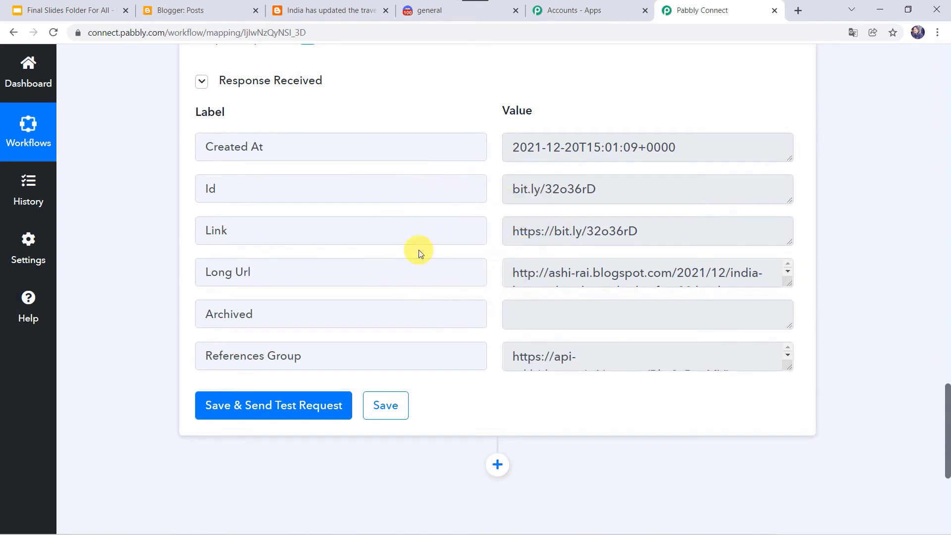
Add a Discord action step with the Send Channel Message (HTML) event and connect it.
scroll(418, 250, down, 4)
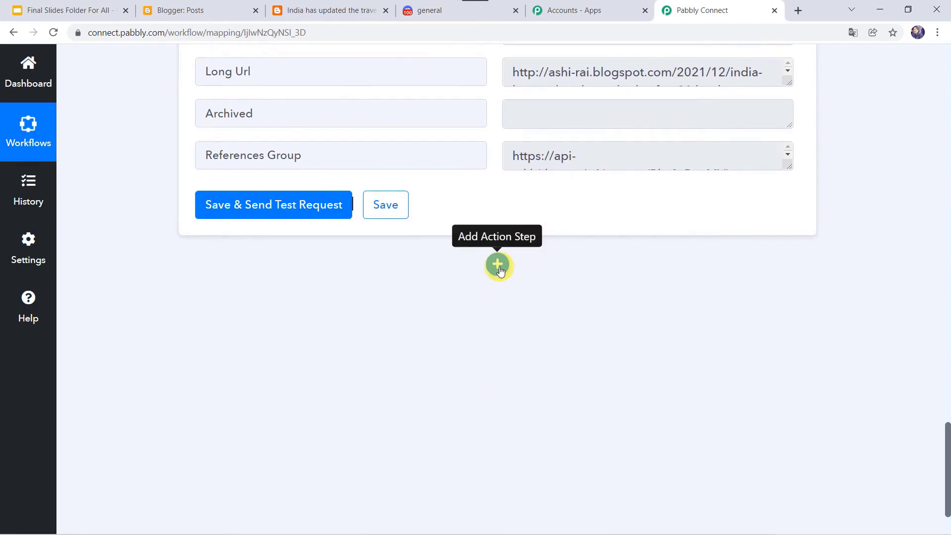
click(498, 266)
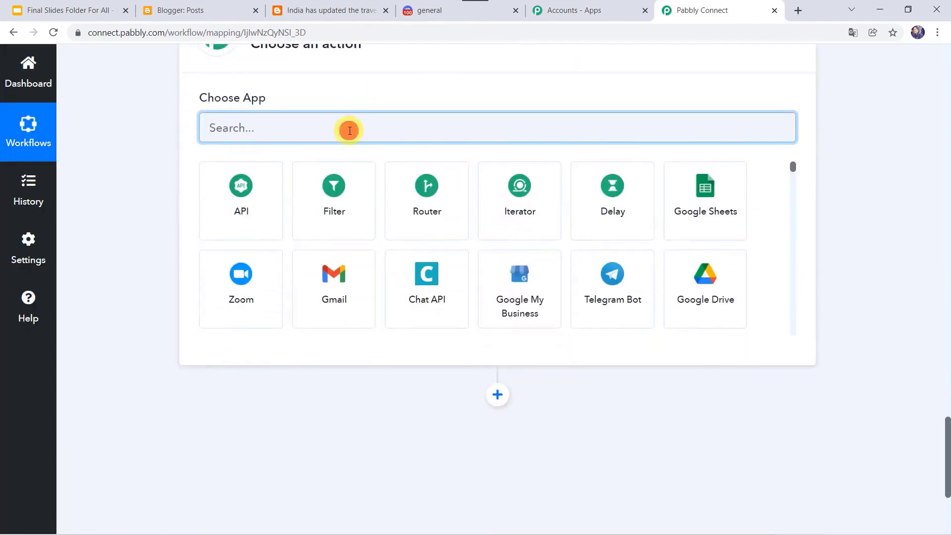
text(Dis)
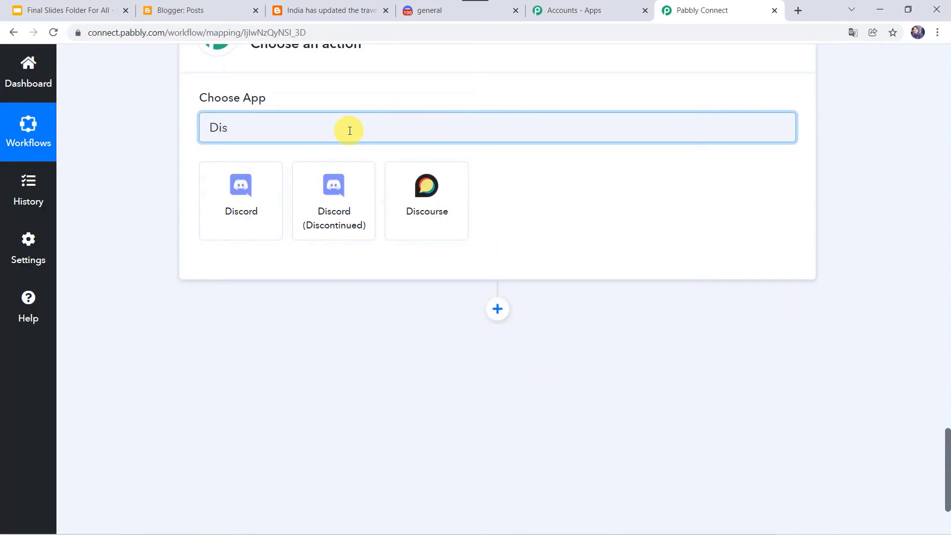
click(242, 197)
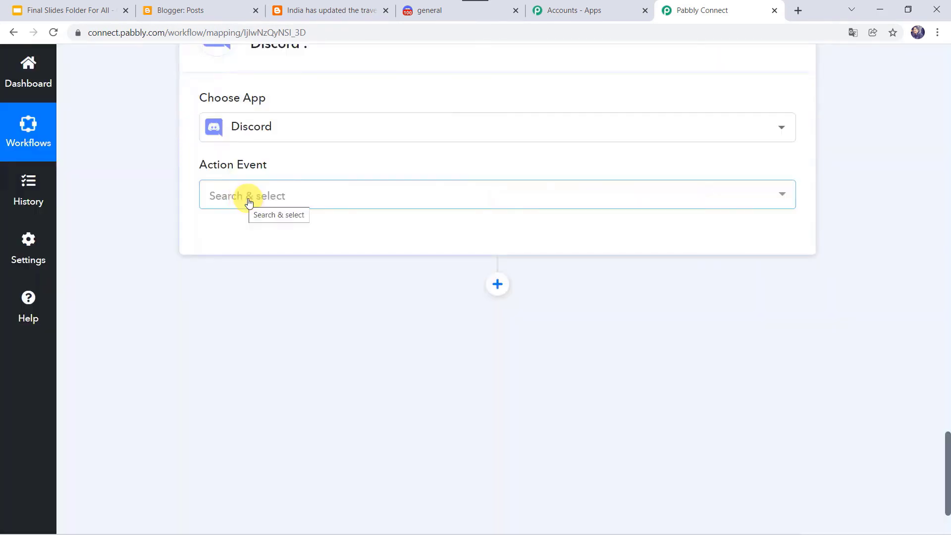
click(248, 202)
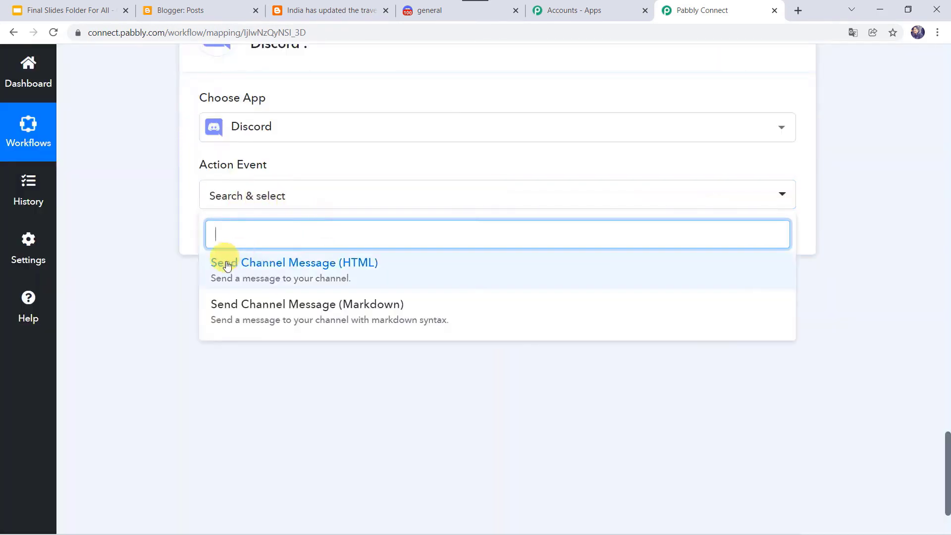
click(323, 274)
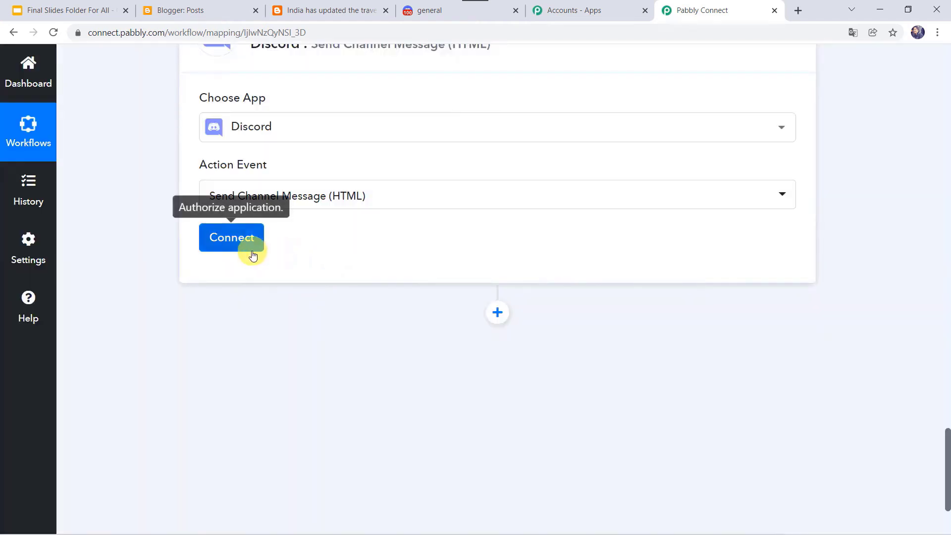
click(252, 245)
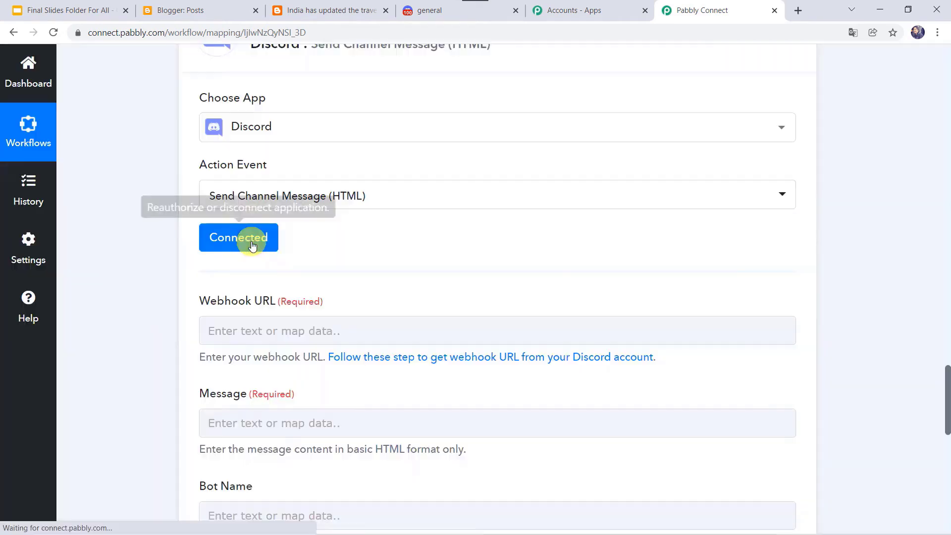
Open the linked guide for getting a webhook URL from Discord and look through its instructions.
click(213, 329)
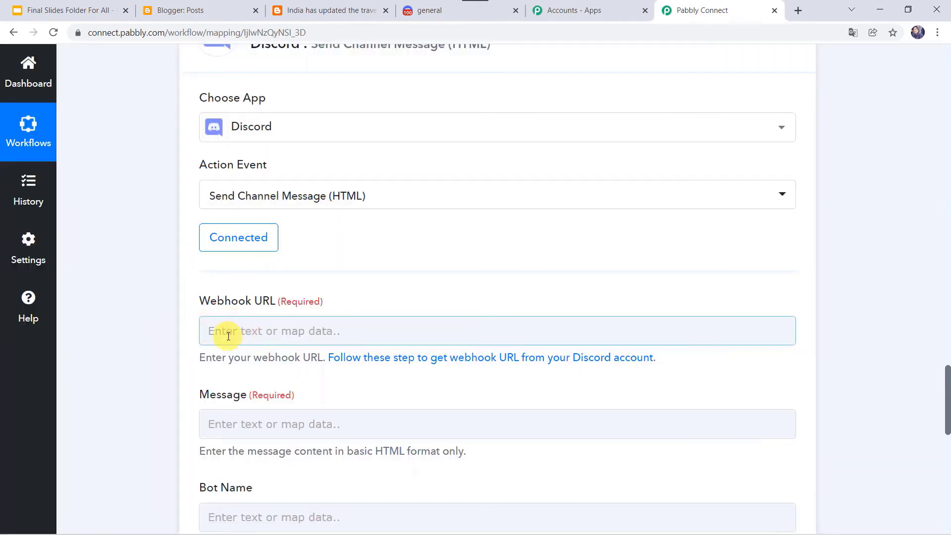
click(206, 356)
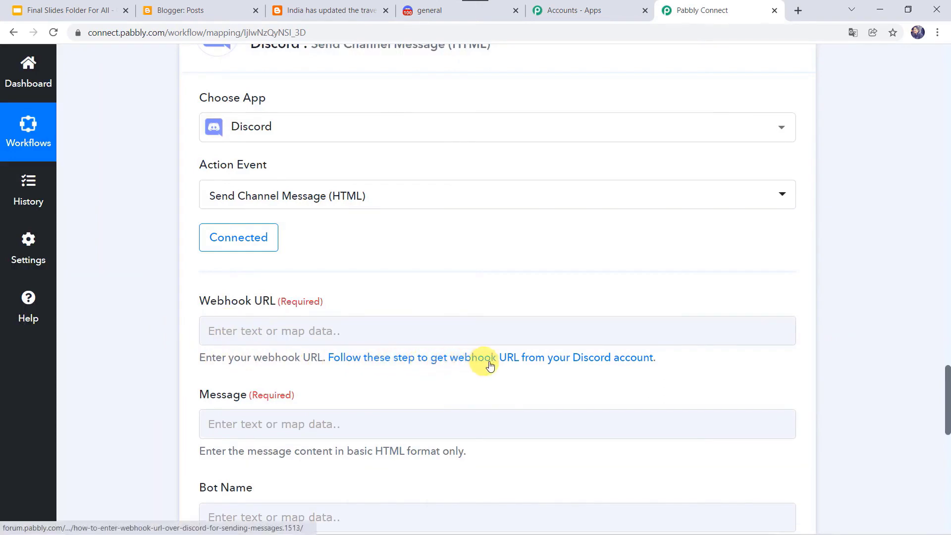
click(553, 359)
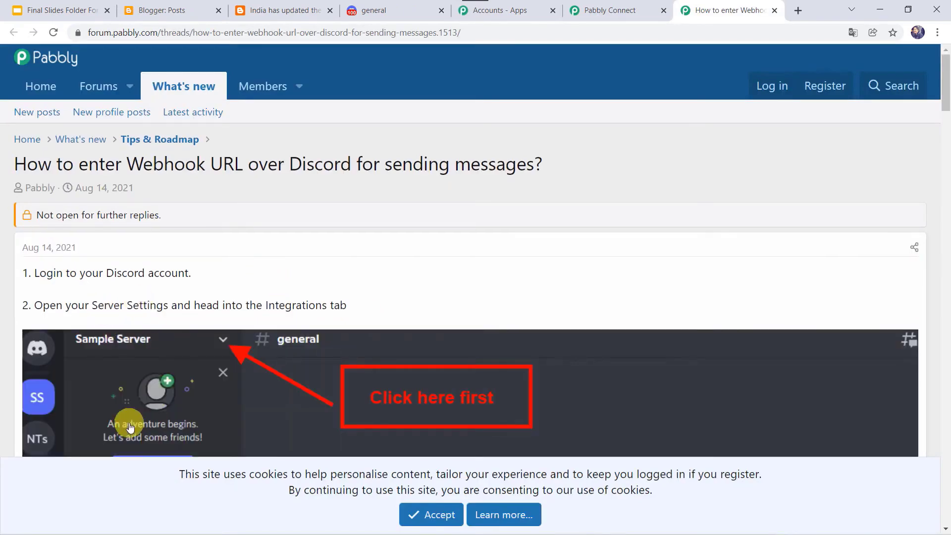
scroll(128, 421, down, 5)
scroll(130, 423, up, 4)
scroll(130, 427, up, 1)
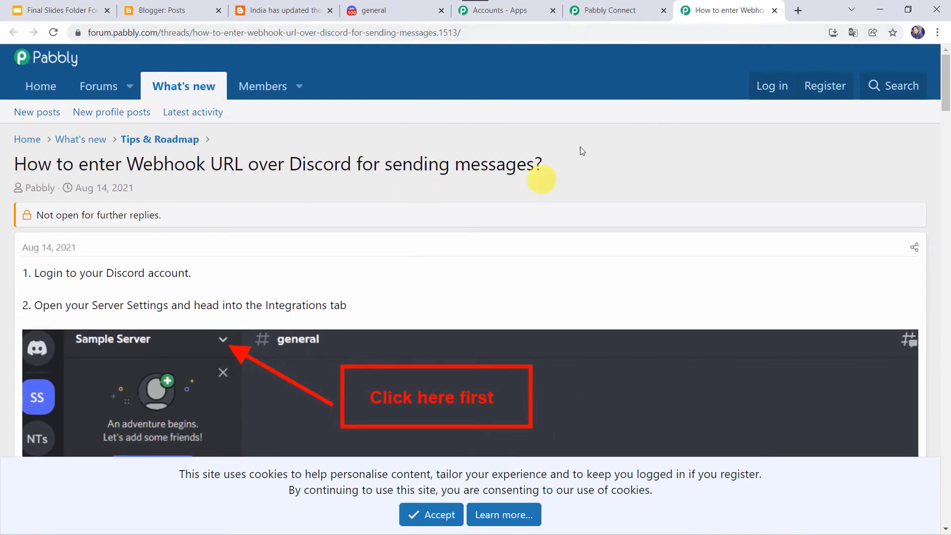
Return to the workflow's empty Webhook URL field and switch to the Pabbly Team server's general channel in Discord.
click(607, 11)
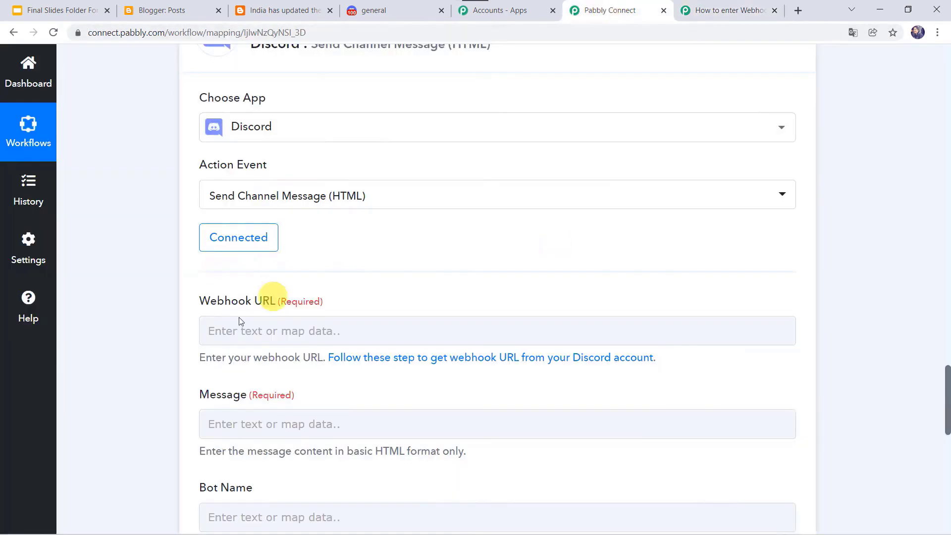
click(233, 335)
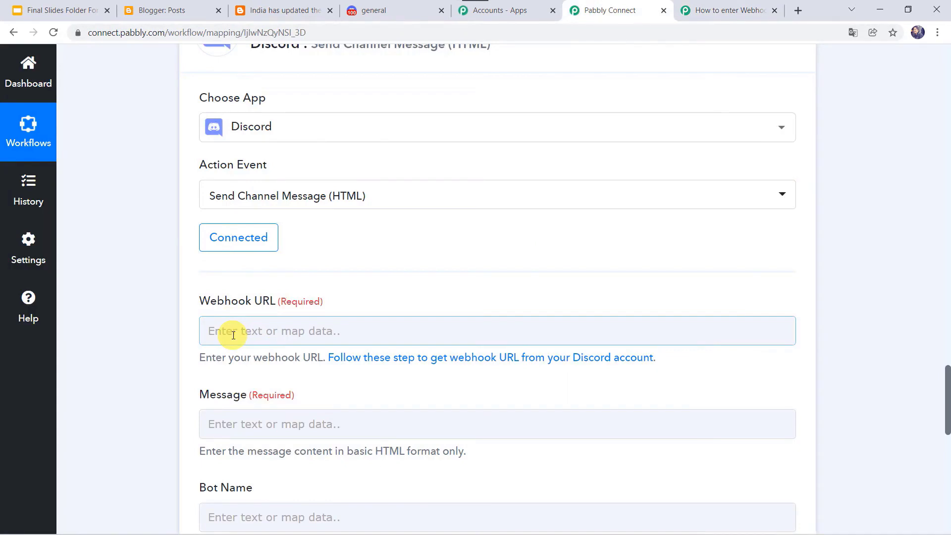
click(379, 10)
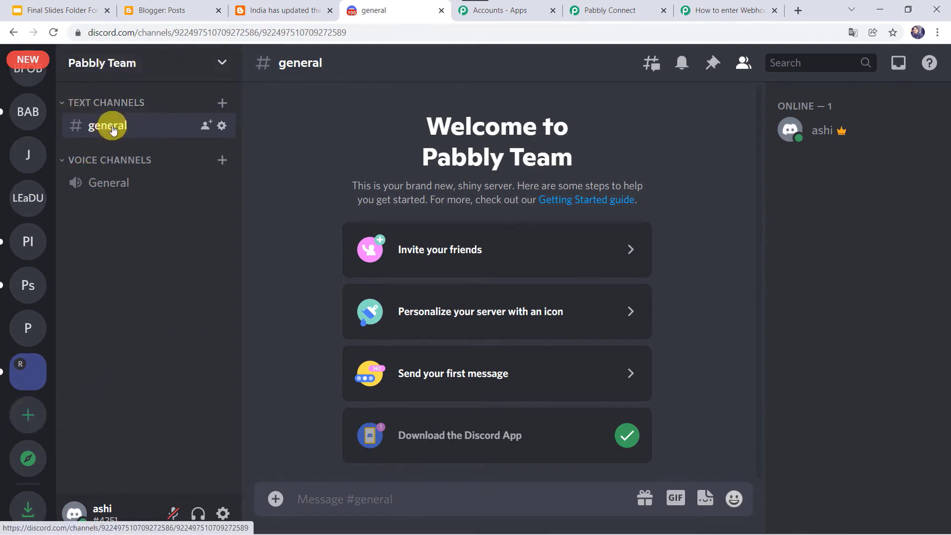
Create a text channel named pabbly-members in the Pabbly Team server.
click(223, 105)
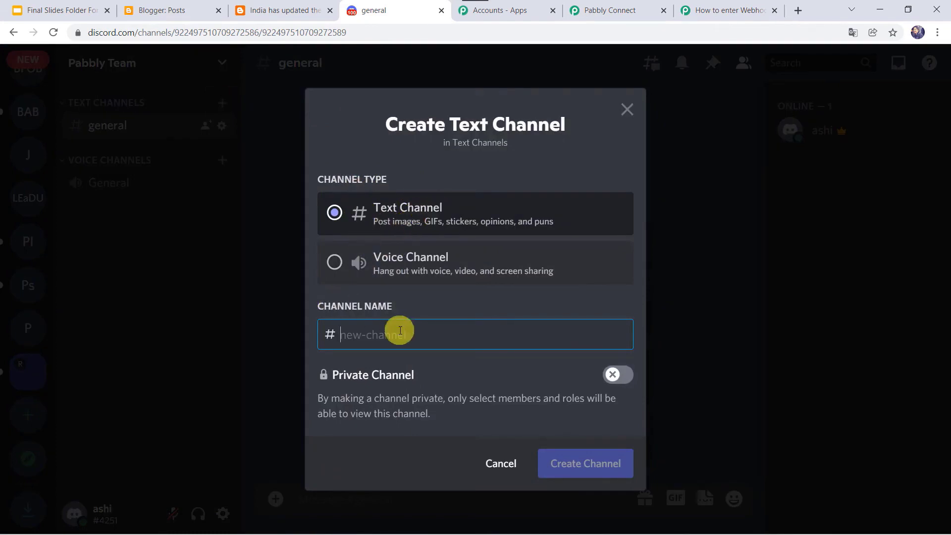
text(pabbly-members)
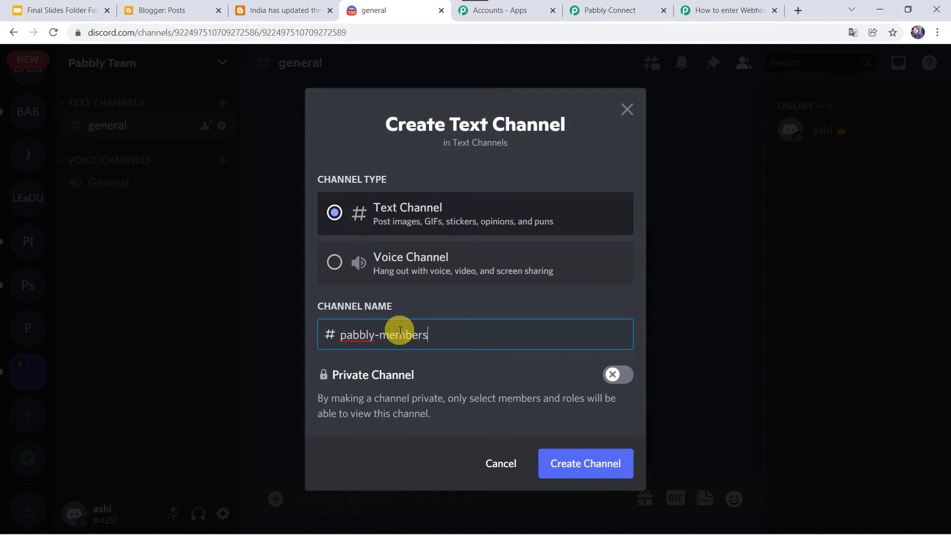
click(583, 466)
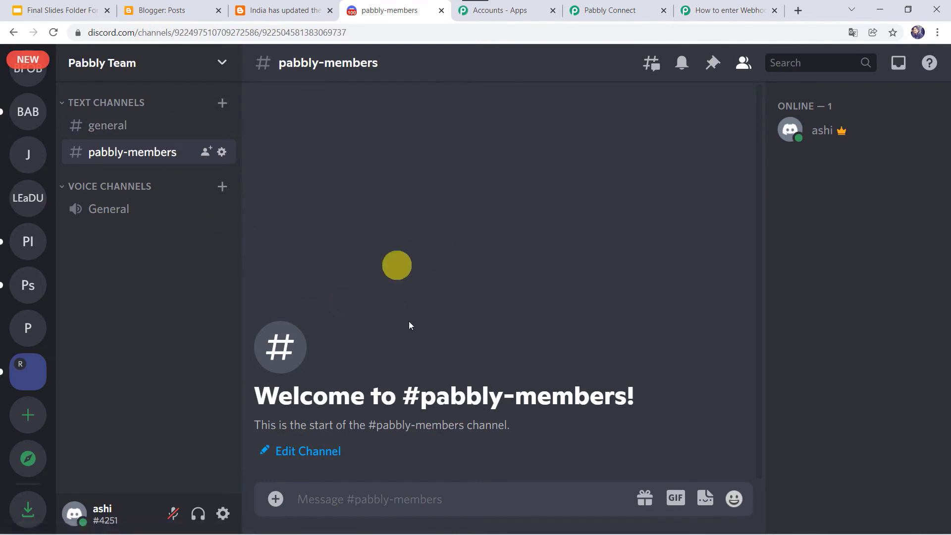
Open the pabbly-members channel's integration settings and create a webhook.
click(222, 153)
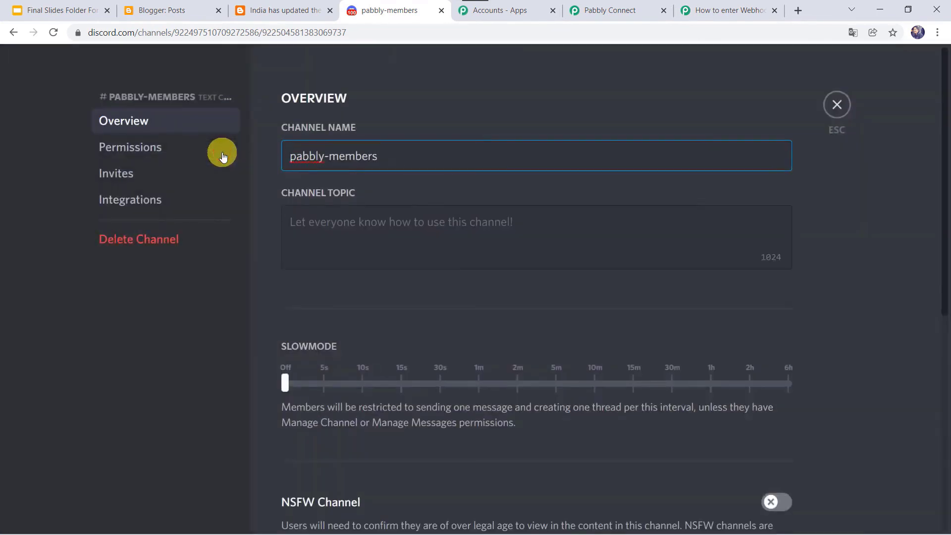
click(133, 204)
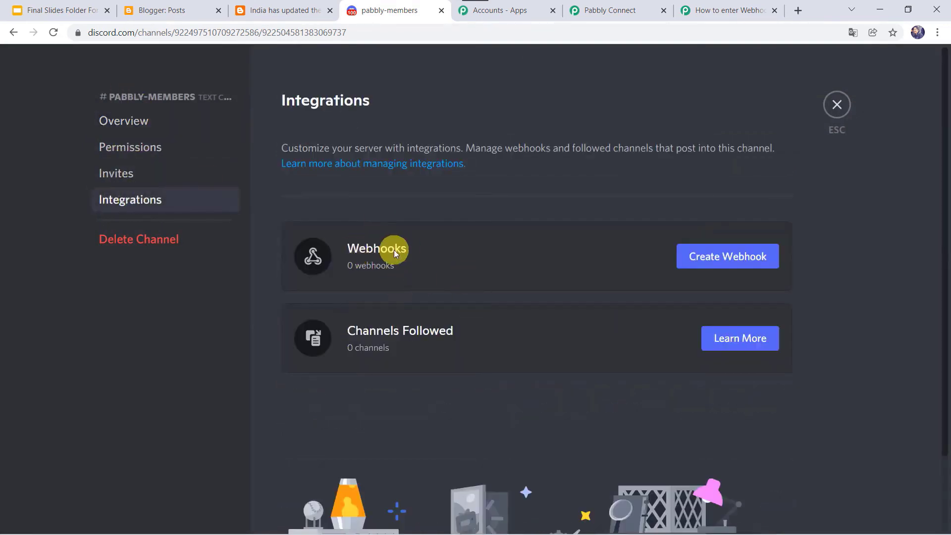
click(726, 256)
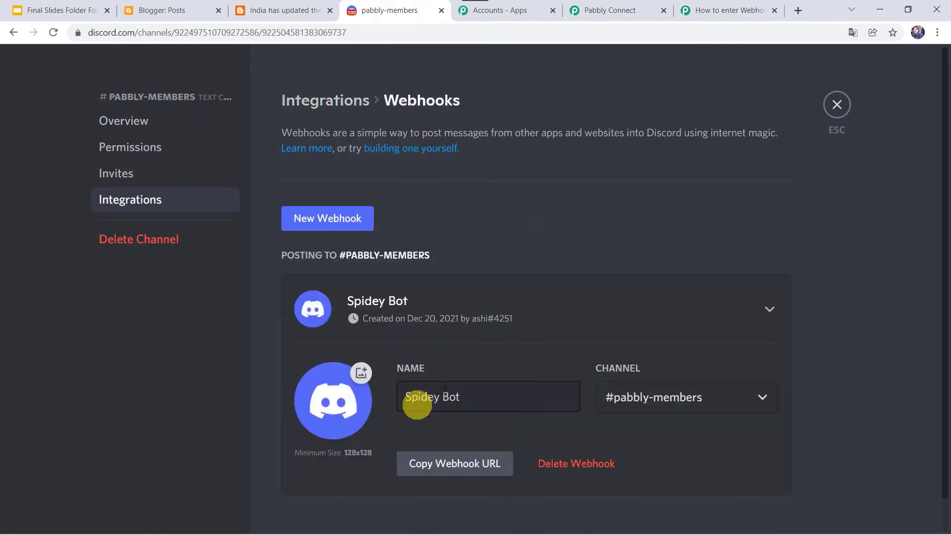
Rename the new webhook as Blogger Posts and save the changes.
click(481, 400)
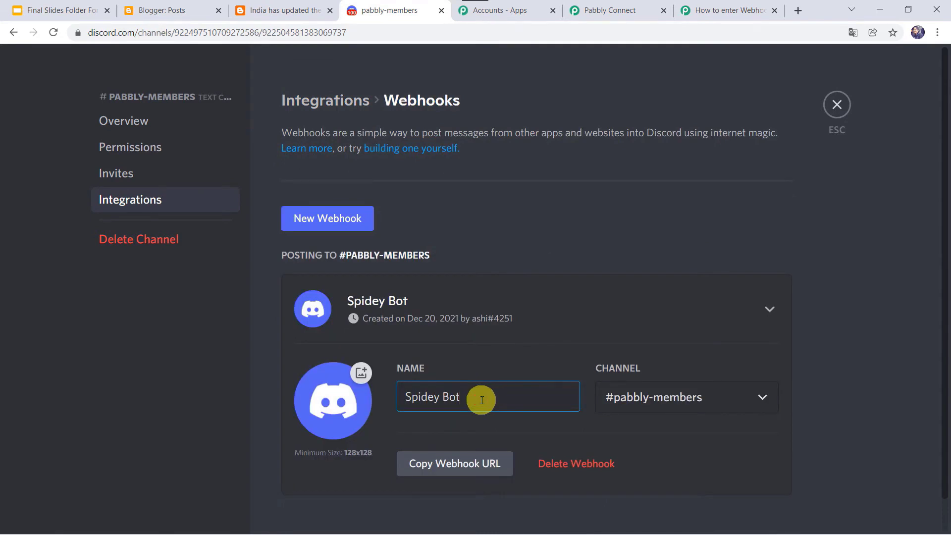
key(BackSpace)
key(BackSpace)
key(BackSpace)
key(BackSpace)
key(BackSpace)
key(BackSpace)
key(BackSpace)
key(BackSpace)
key(BackSpace)
key(BackSpace)
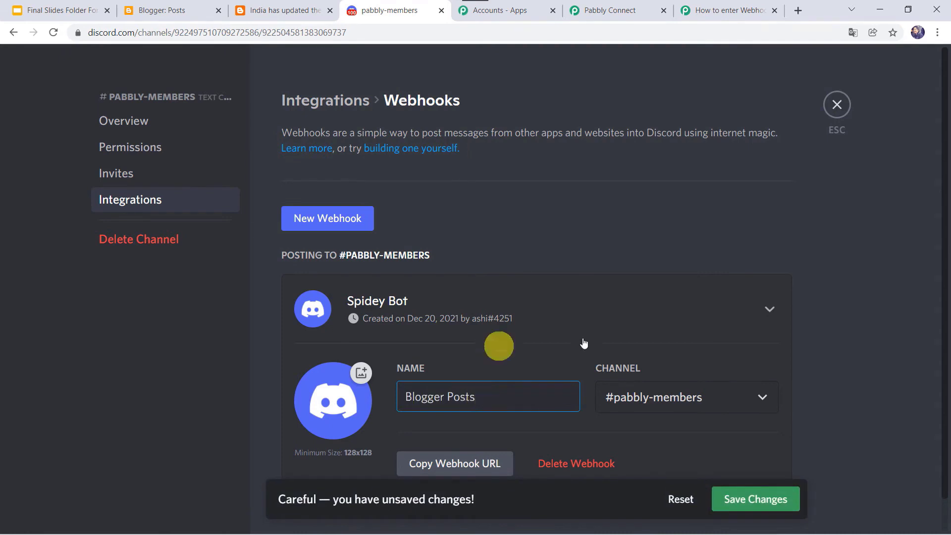
click(739, 500)
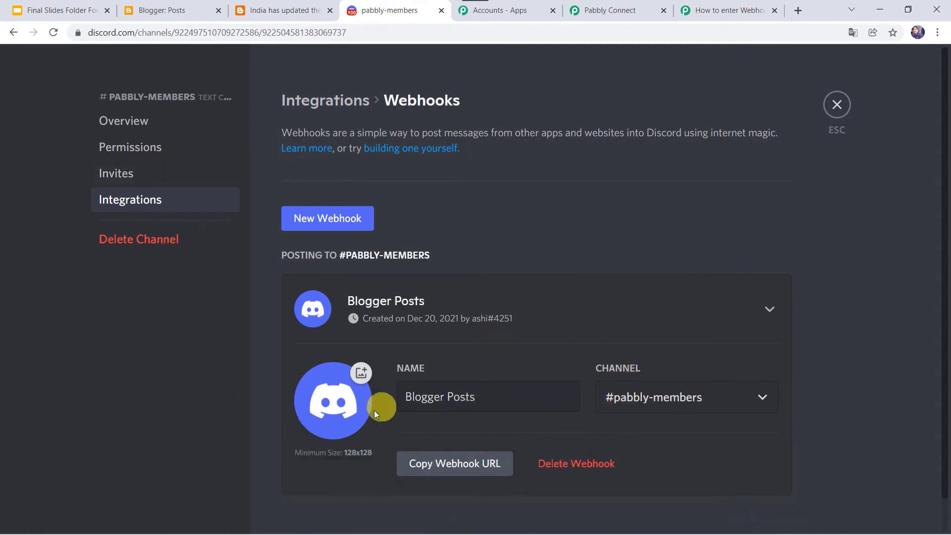
Copy the Blogger Posts webhook's URL and paste it into the Webhook URL field of the Pabbly Connect Discord action.
click(444, 471)
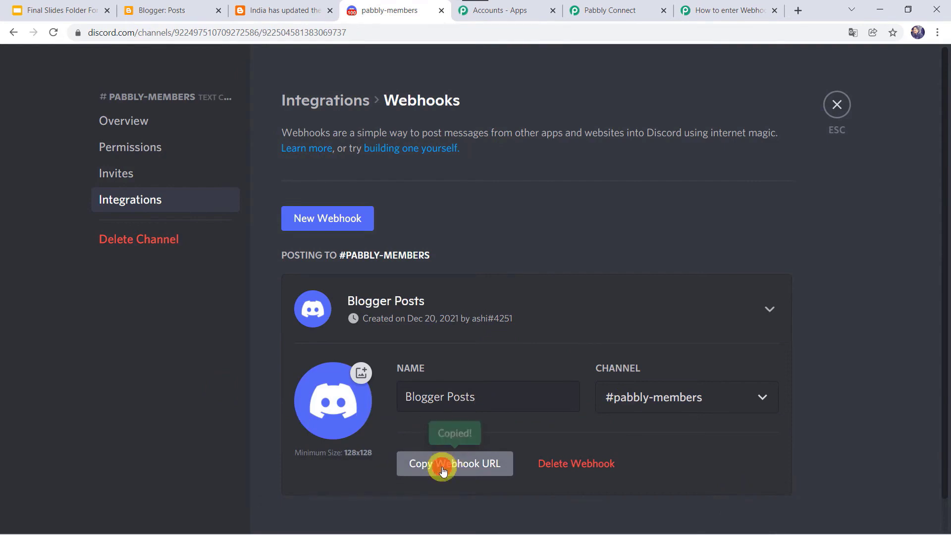
click(621, 7)
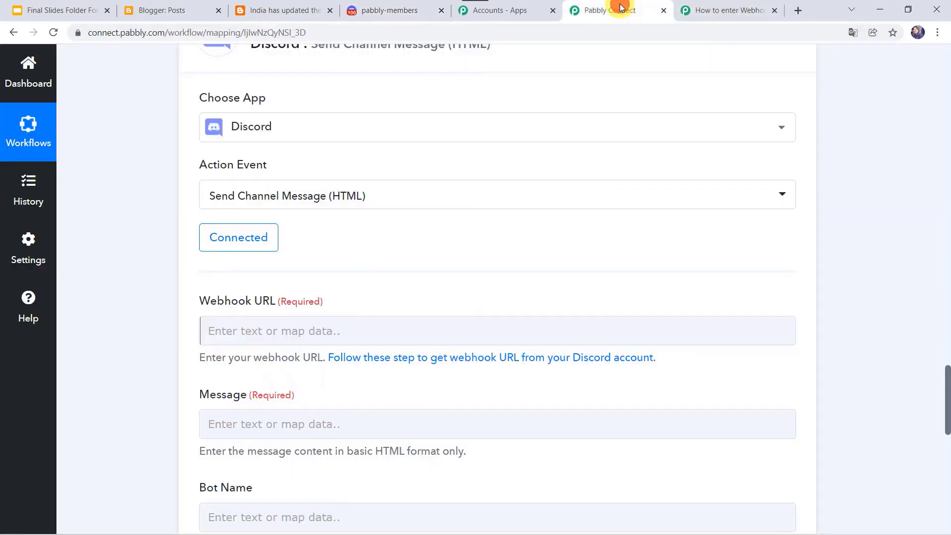
click(221, 329)
right_click(230, 331)
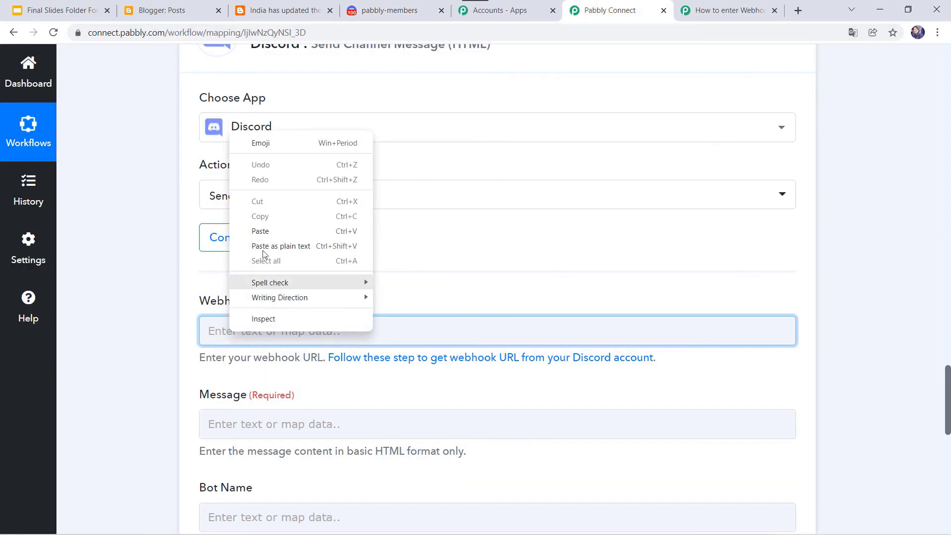
click(279, 229)
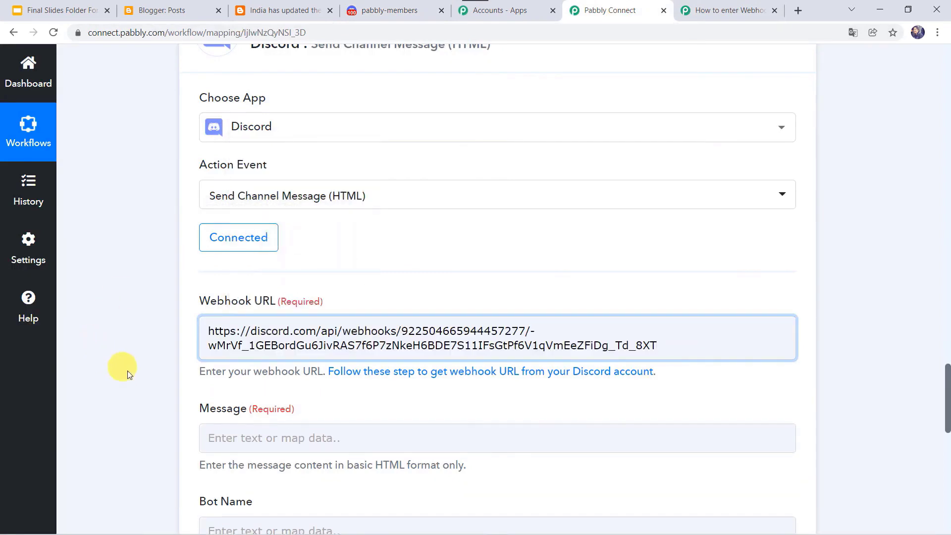
Enter the message "A new blog is out on my blogger. Shower your love to it." with "Link:" on a second line.
scroll(127, 371, down, 5)
click(235, 158)
click(210, 173)
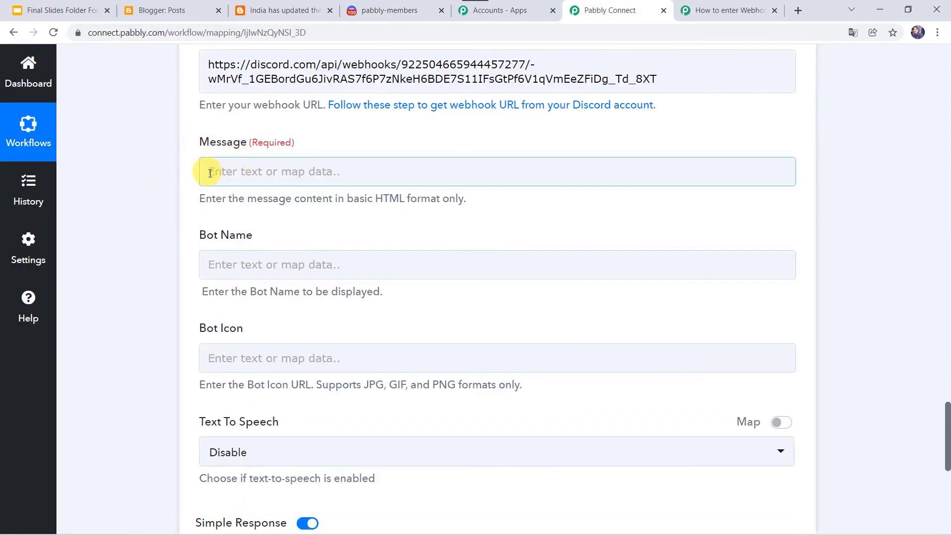
click(213, 175)
key(ctrl+v)
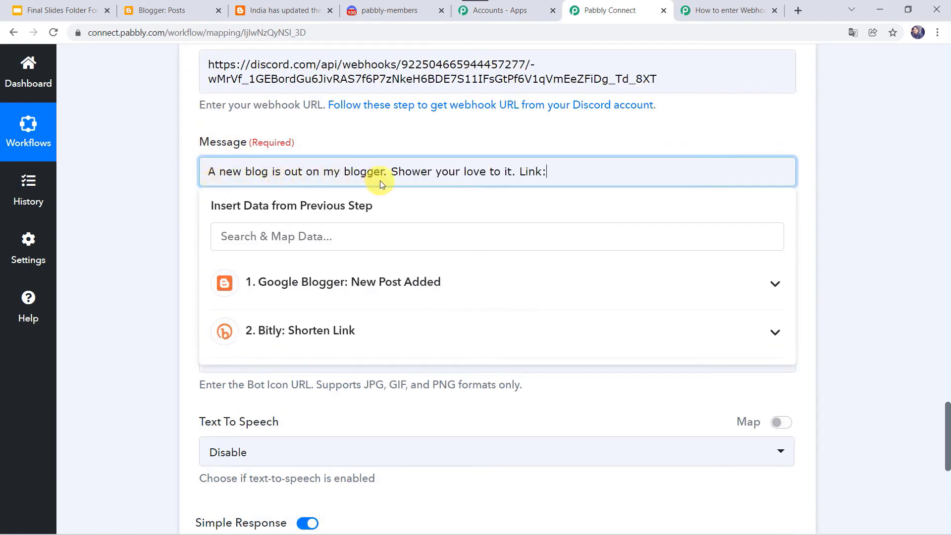
click(519, 171)
key(Return)
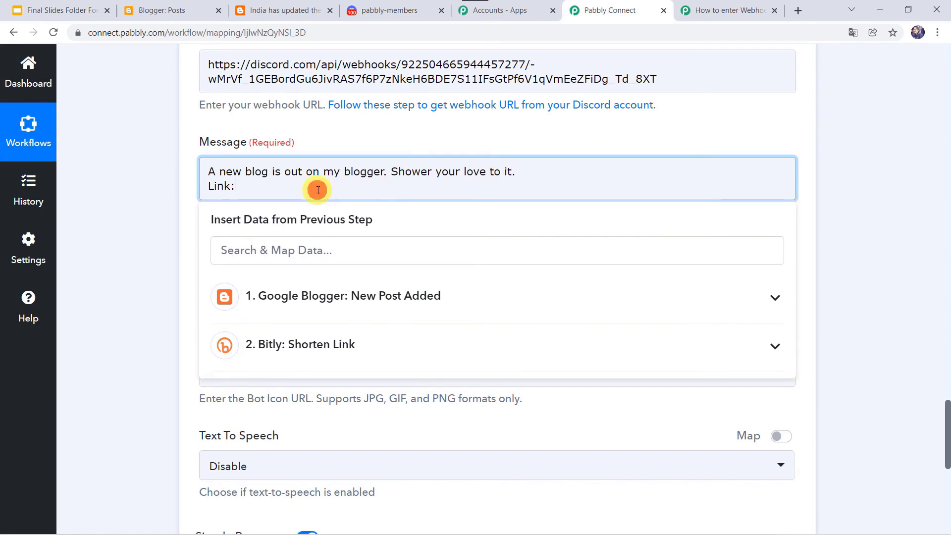
Map the Link value from the Bitly Shorten Link step after "Link:" in the message.
click(302, 350)
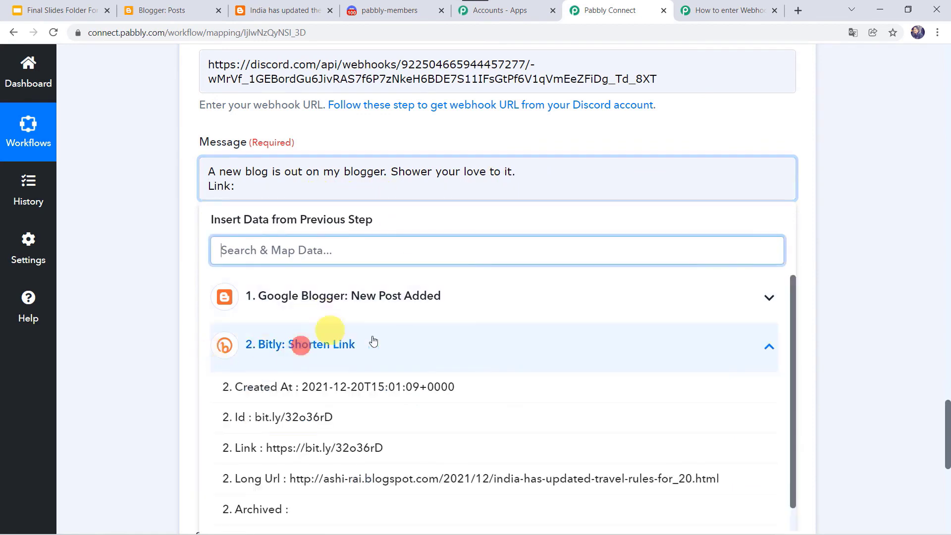
click(286, 448)
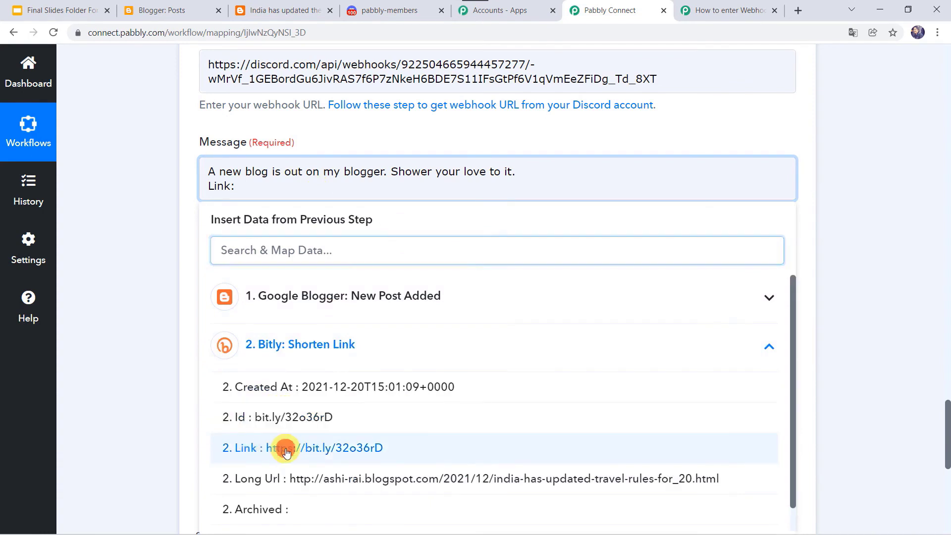
click(149, 328)
Copy the webhook's name from Discord and set the workflow's Bot Name to Blogger Posts.
scroll(149, 328, down, 3)
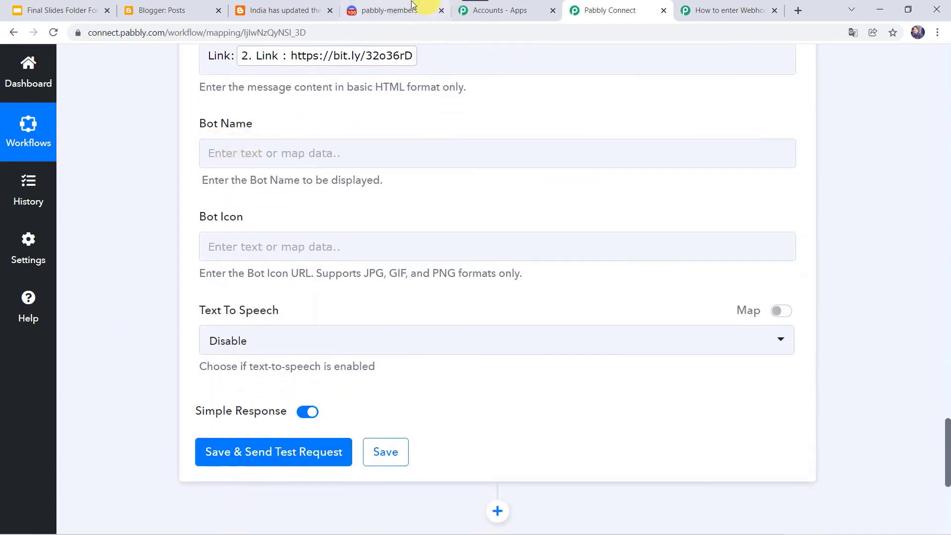
click(389, 10)
click(475, 395)
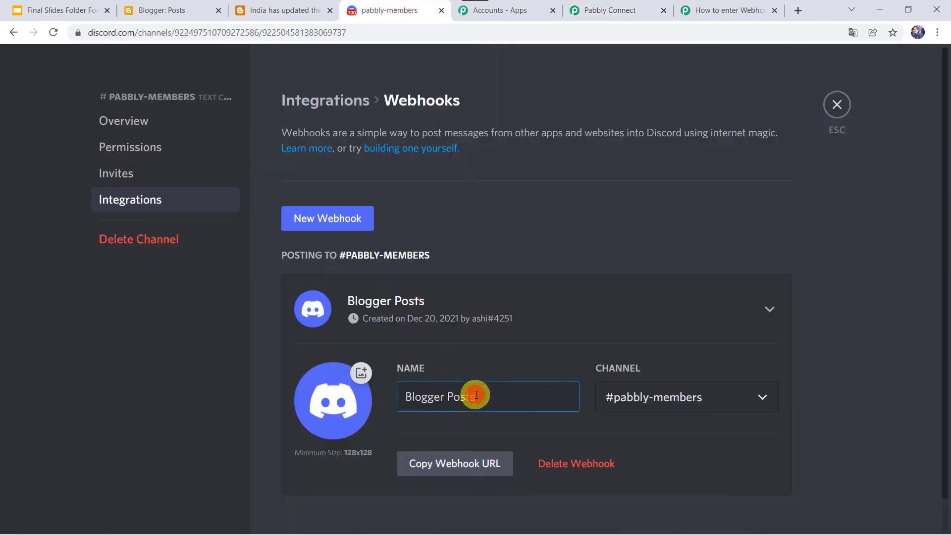
triple_click(476, 395)
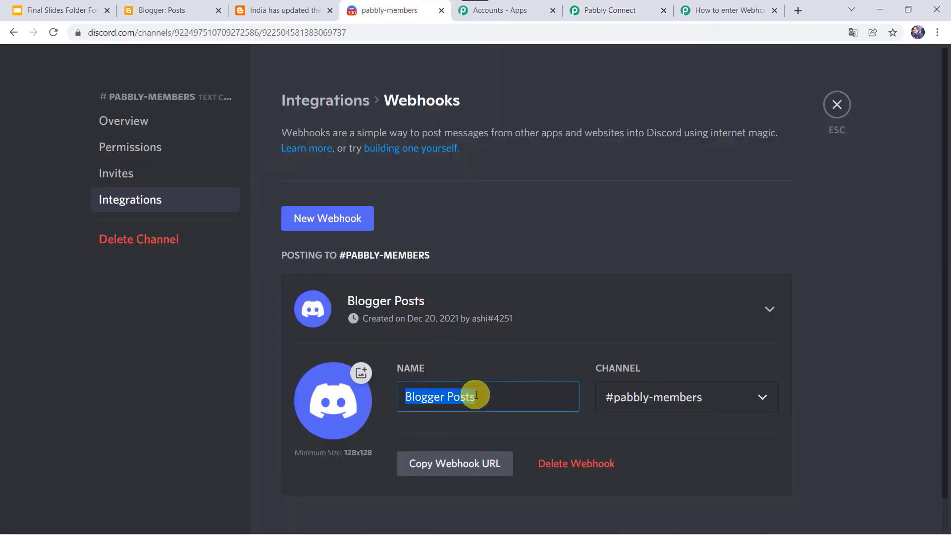
click(610, 19)
key(ctrl+v)
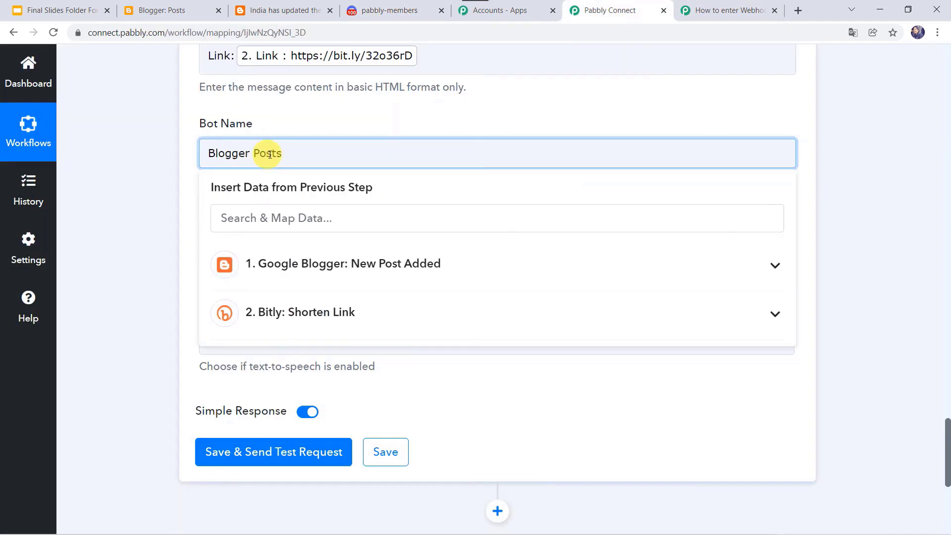
click(125, 230)
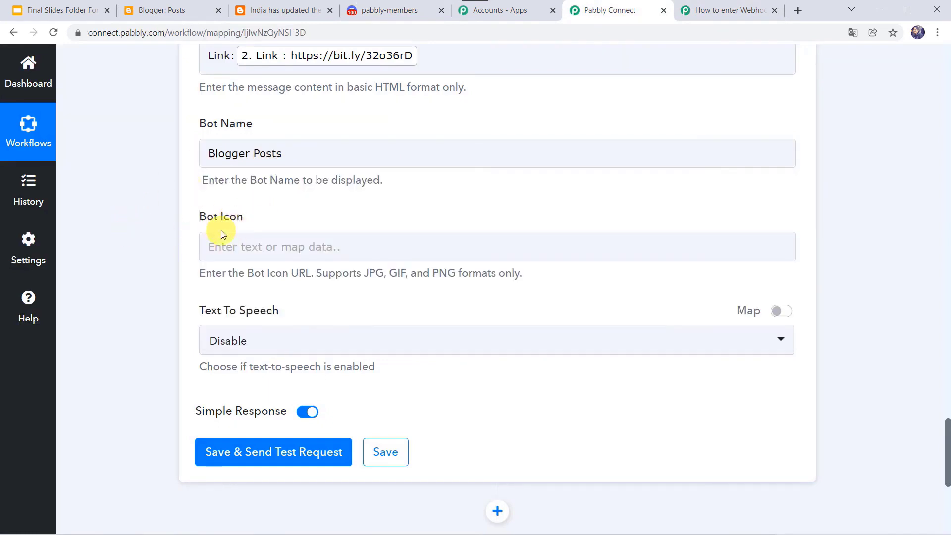
Leave Bot Icon empty and Text To Speech on Disable, and save the Discord action with a test request.
click(206, 261)
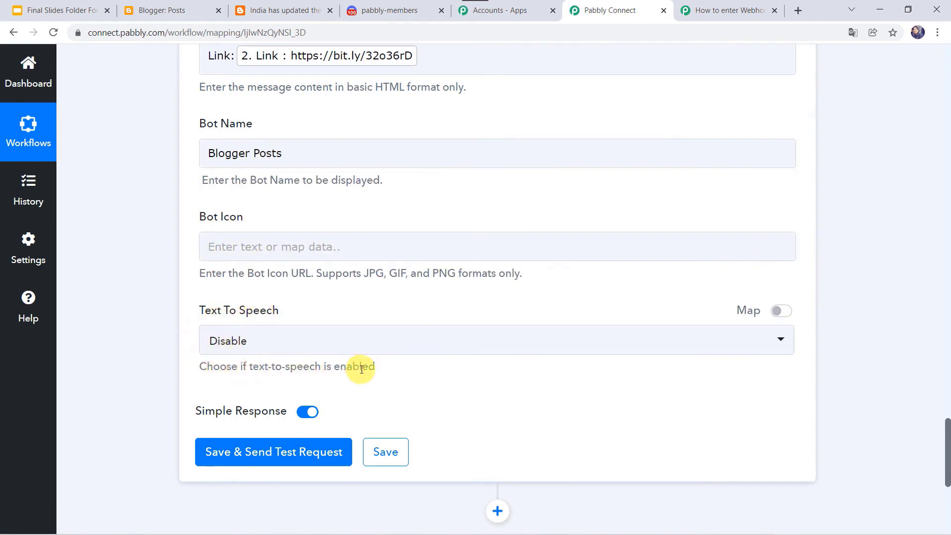
click(274, 340)
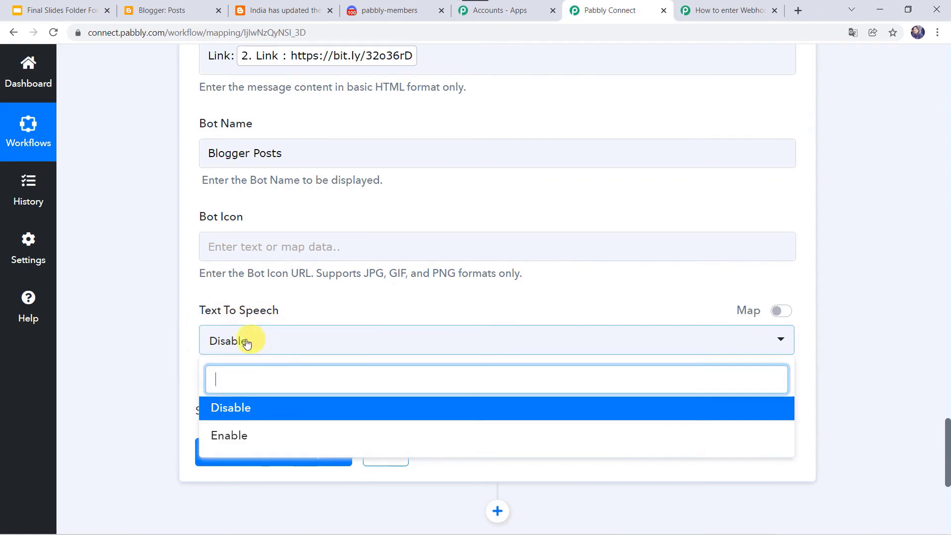
click(165, 345)
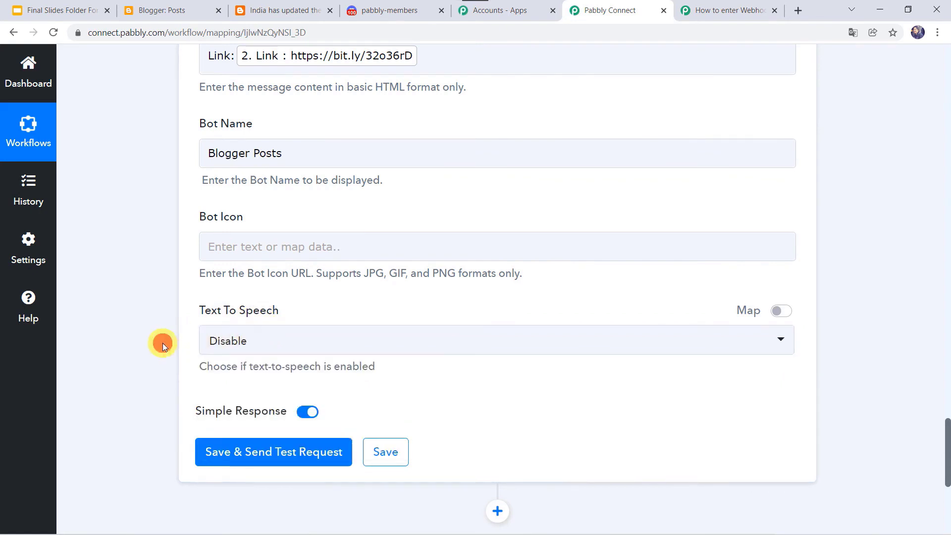
click(259, 459)
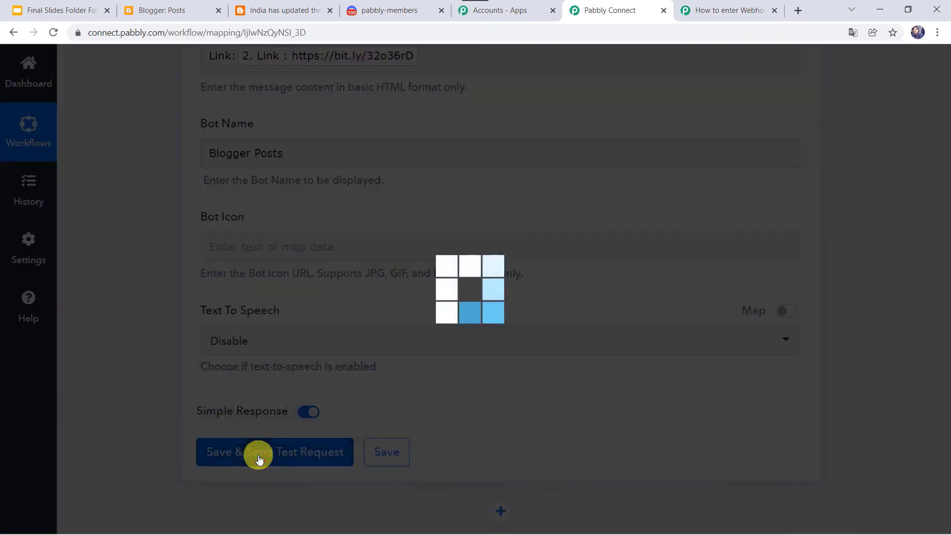
scroll(257, 453, down, 3)
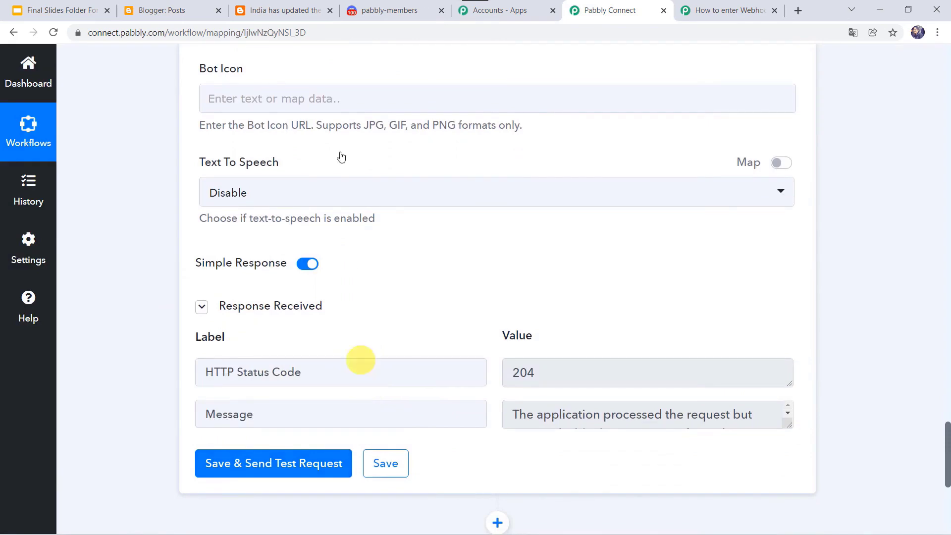
Check the test message in Discord's pabbly-members channel and open its shortened link to view the blog post.
click(409, 11)
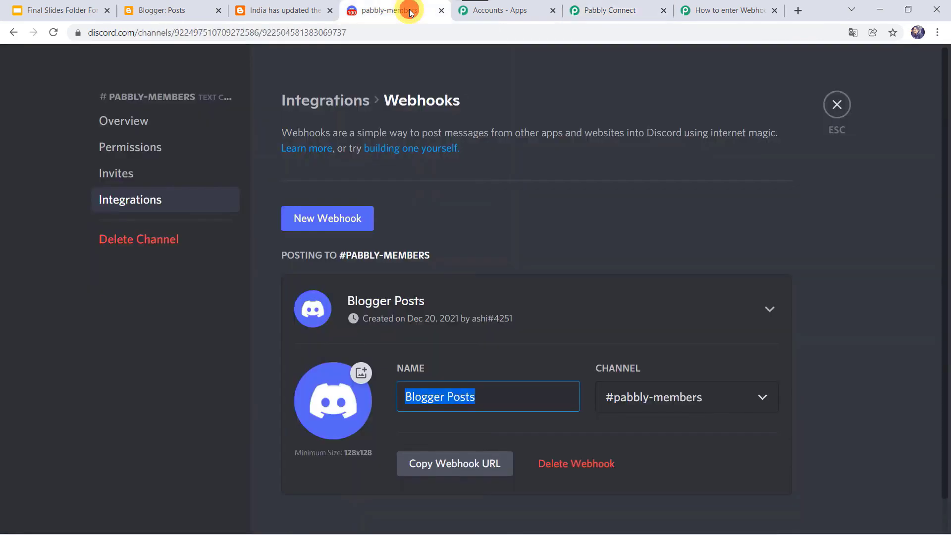
click(838, 104)
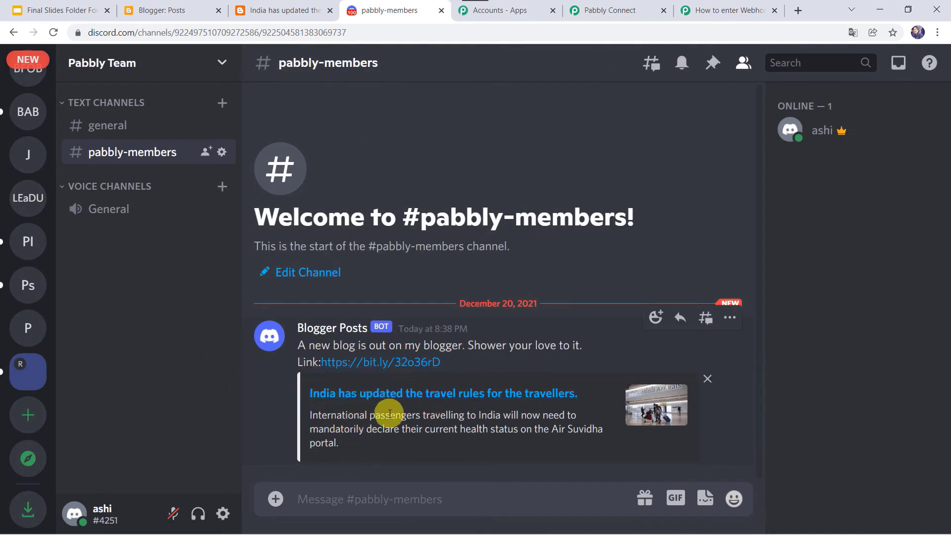
click(406, 362)
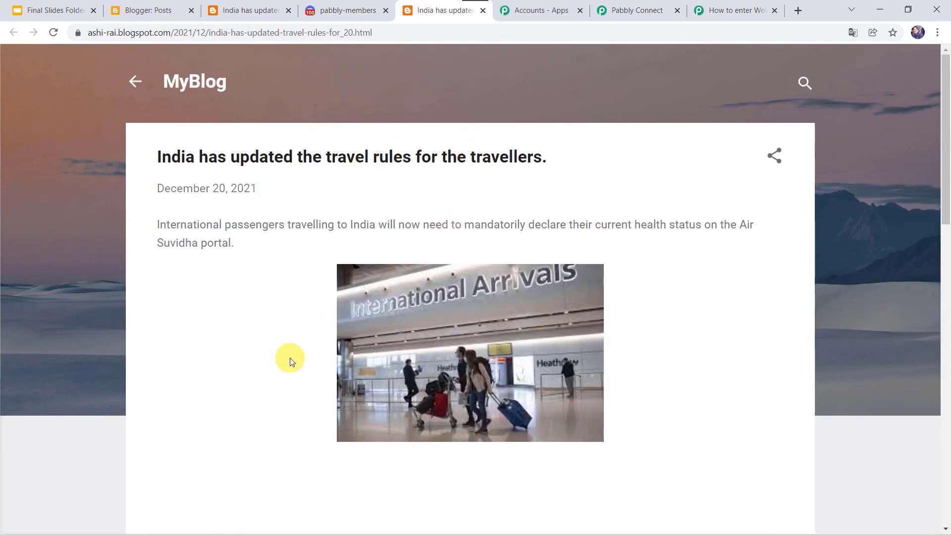
Return to the workflow in Pabbly Connect, save the Discord action and review its settings.
click(627, 5)
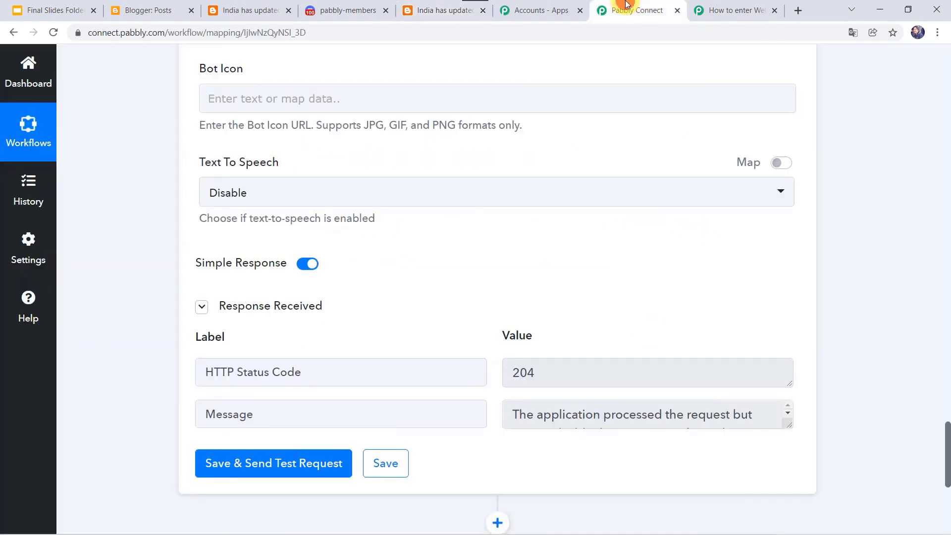
click(385, 465)
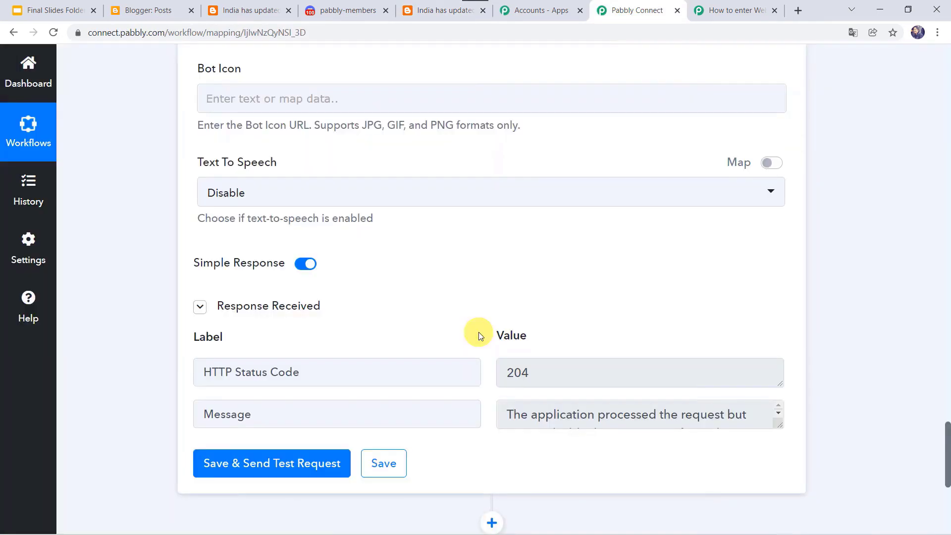
scroll(161, 194, up, 6)
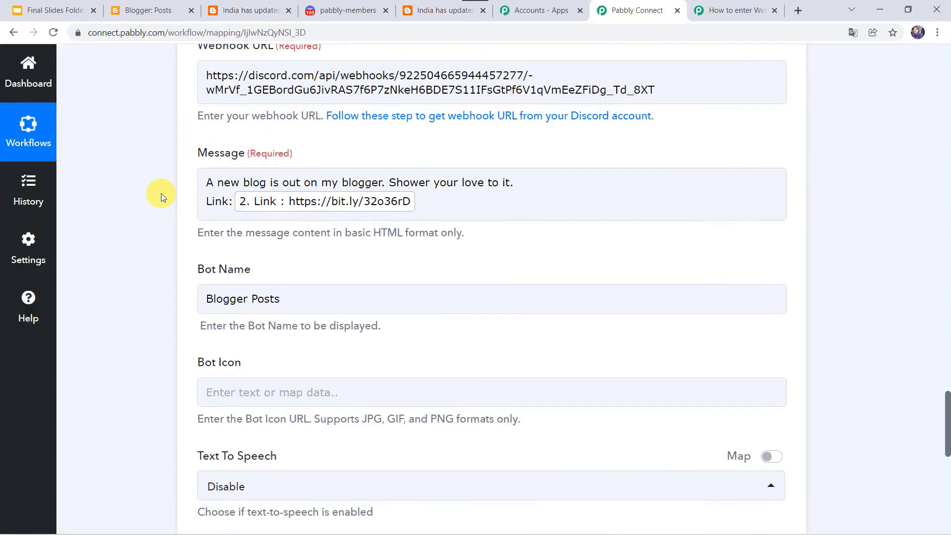
scroll(162, 197, up, 3)
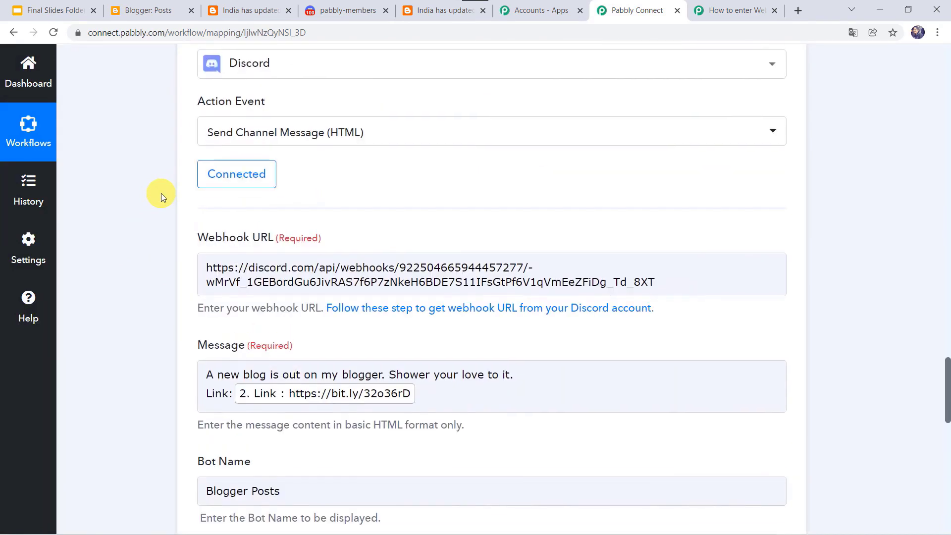
Switch to Blogger and start a new MyBlog post titled National Energy Conservation Day 2021.
click(238, 10)
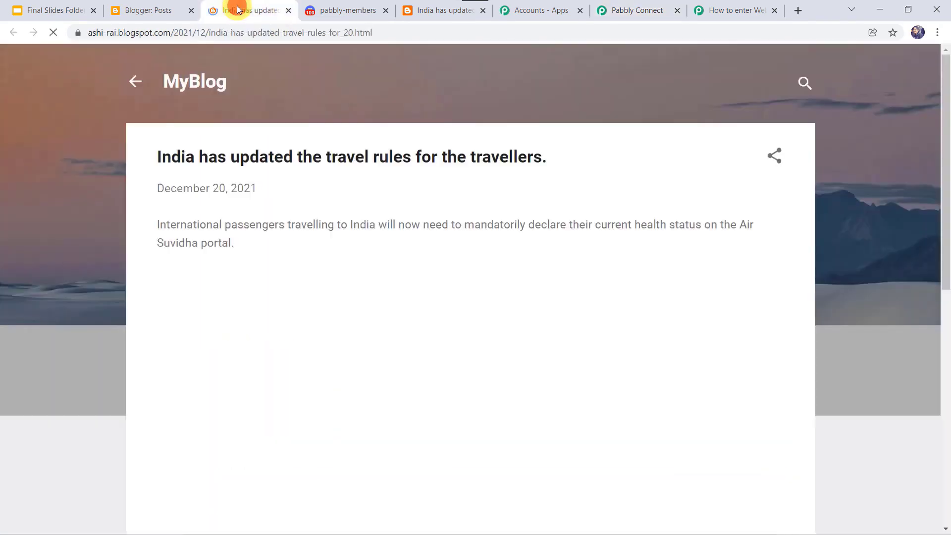
click(134, 82)
click(149, 9)
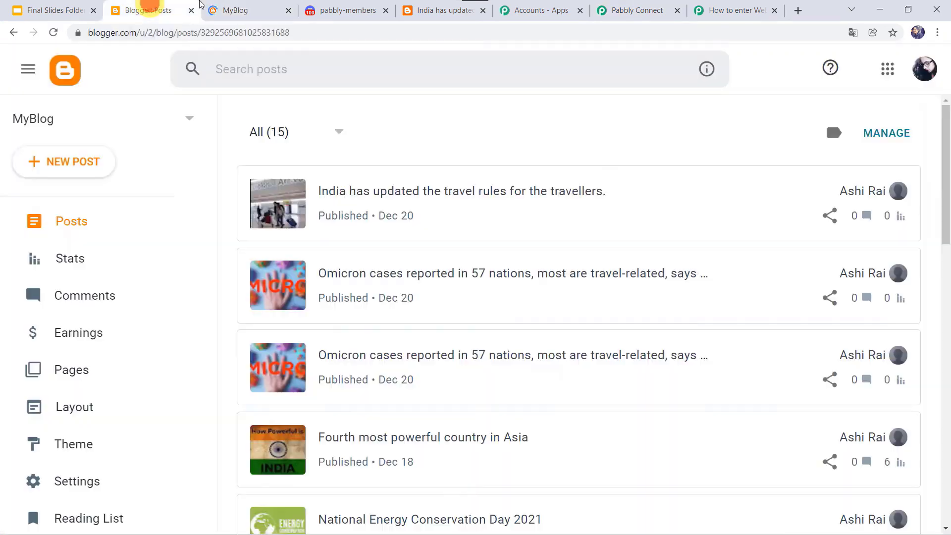
click(58, 165)
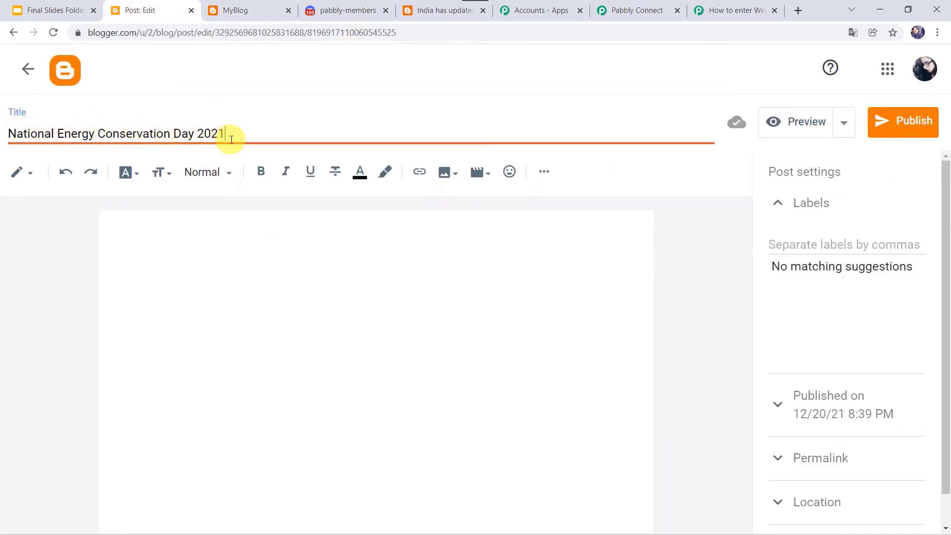
Write the post body about December 14 as National Energy Conservation Day, India's contribution and steps towards becoming an energy-efficient country, without a leading space.
click(206, 231)
text(December 14 is celebrated as the National Energy Conservation Day to shine light upon India’s contribution to energy conservation and steps taken towards becoming an energy-efficient country.)
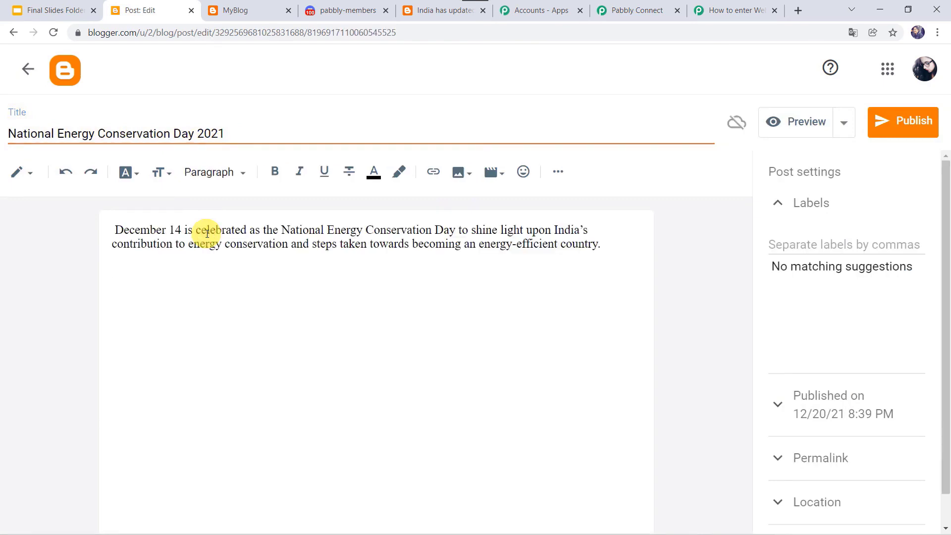
click(115, 228)
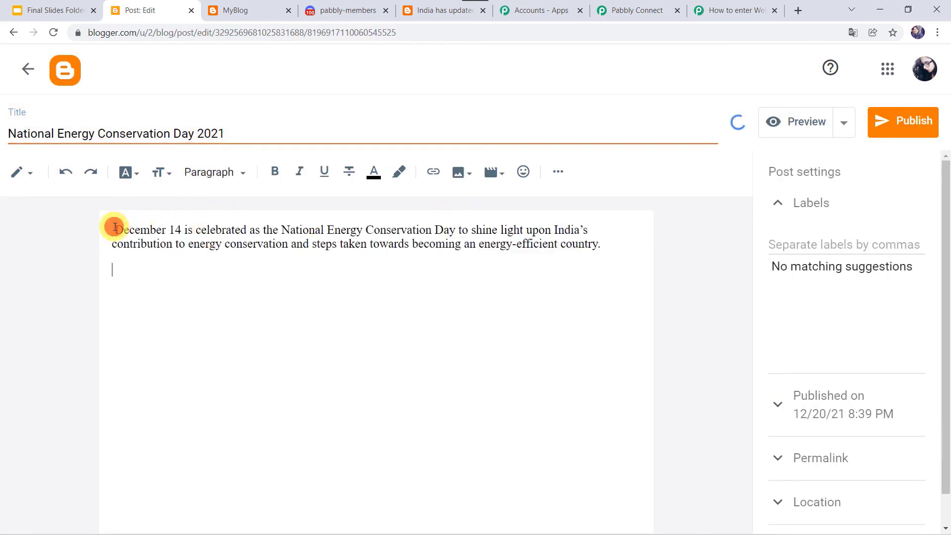
key(BackSpace)
click(609, 252)
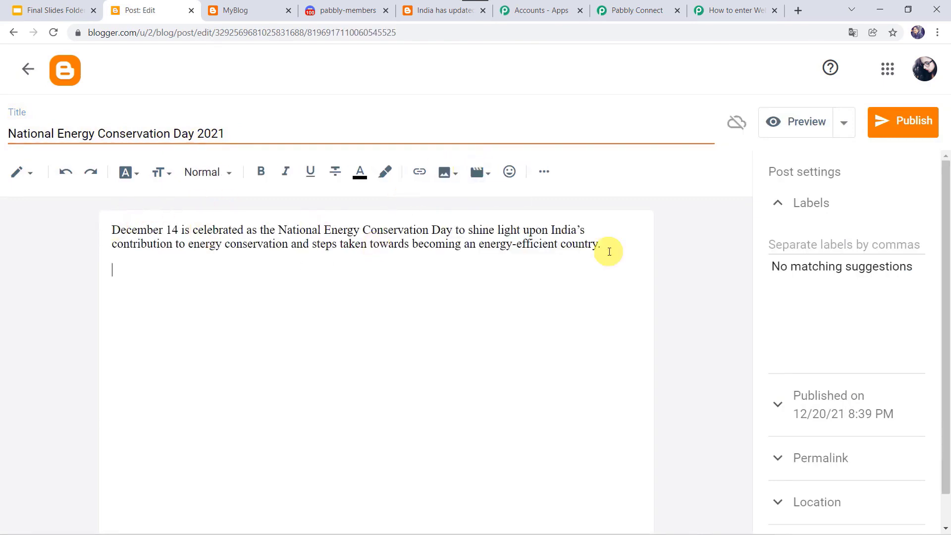
Upload national-energy-conservation-day.jpg from the Downloads folder and insert it below the post's text.
click(444, 177)
click(559, 207)
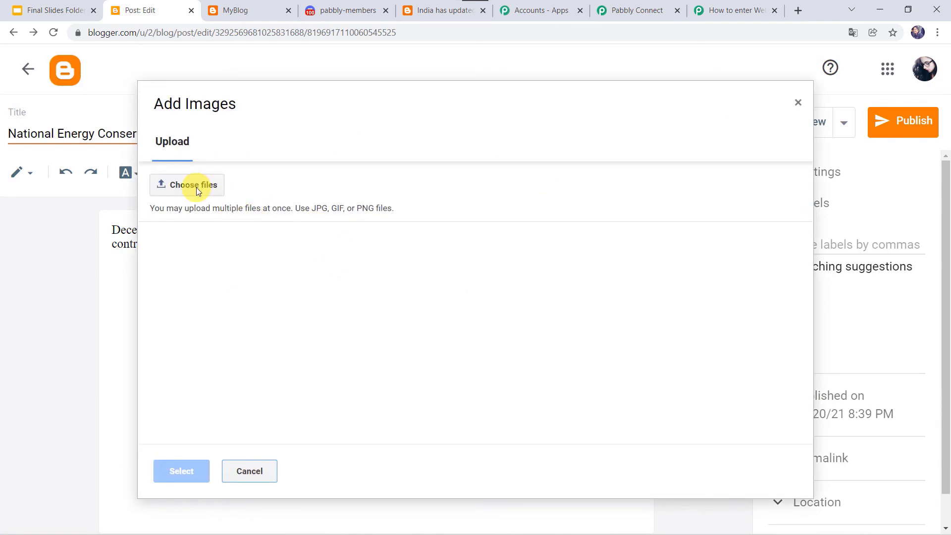
click(196, 191)
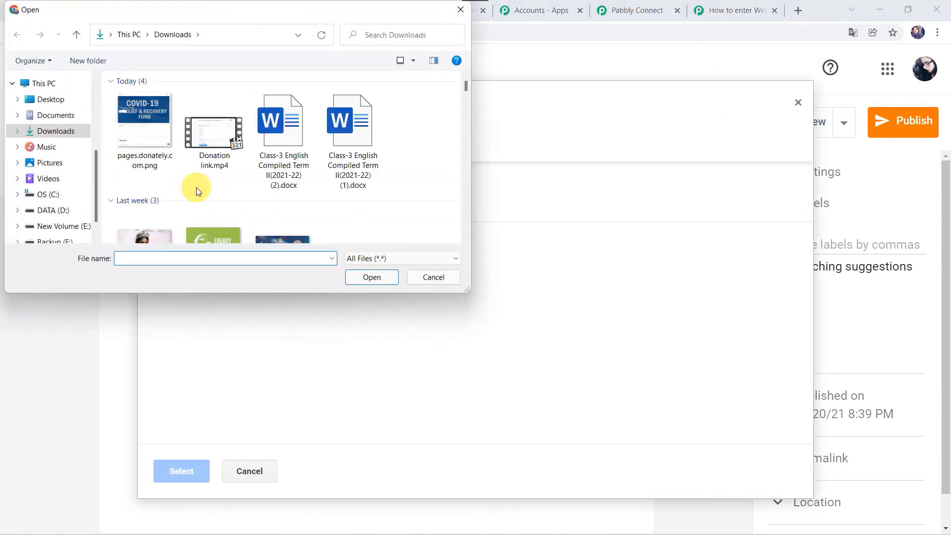
scroll(200, 163, down, 1)
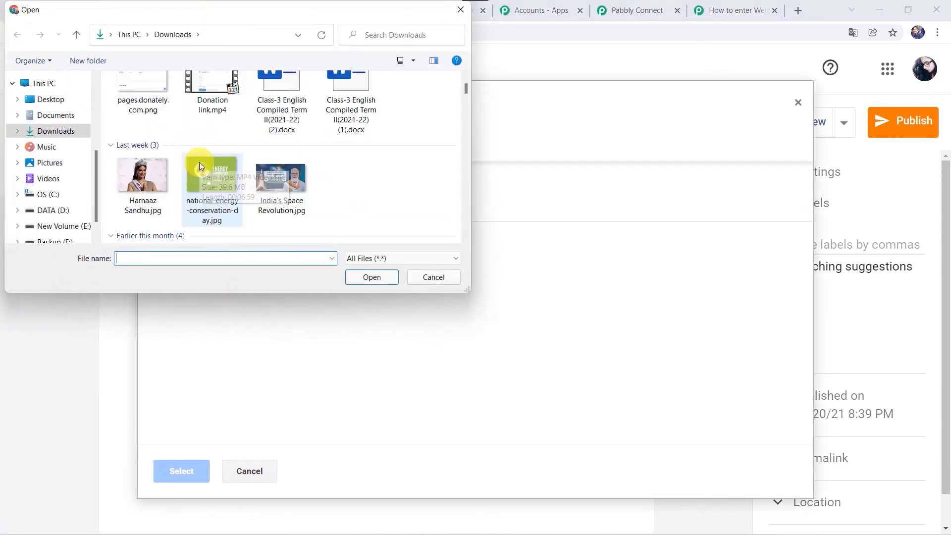
double_click(203, 200)
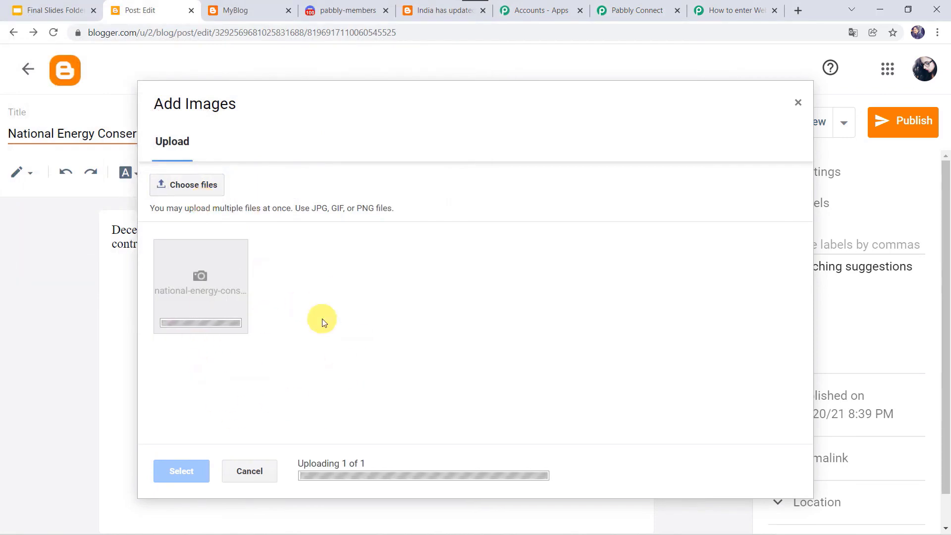
click(172, 471)
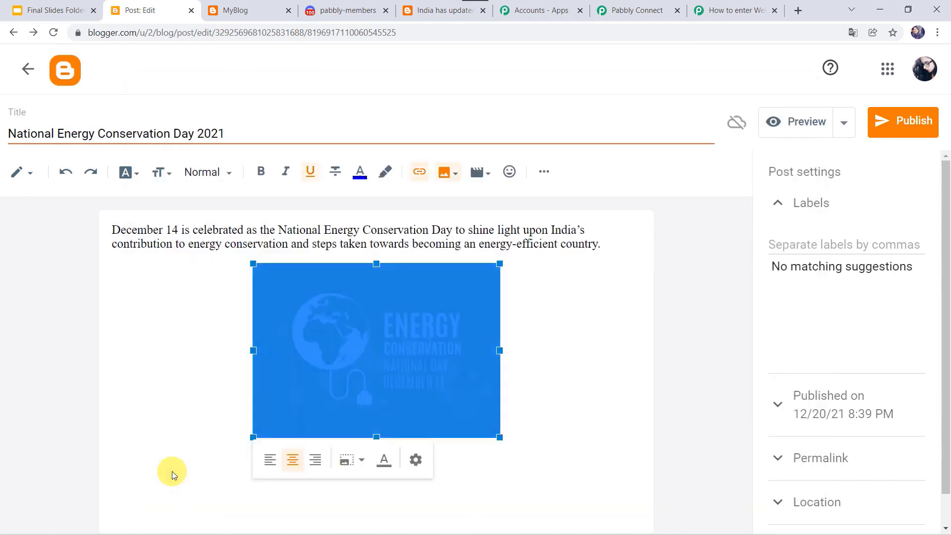
Publish the National Energy Conservation Day 2021 post to the blog and view its live page.
click(903, 125)
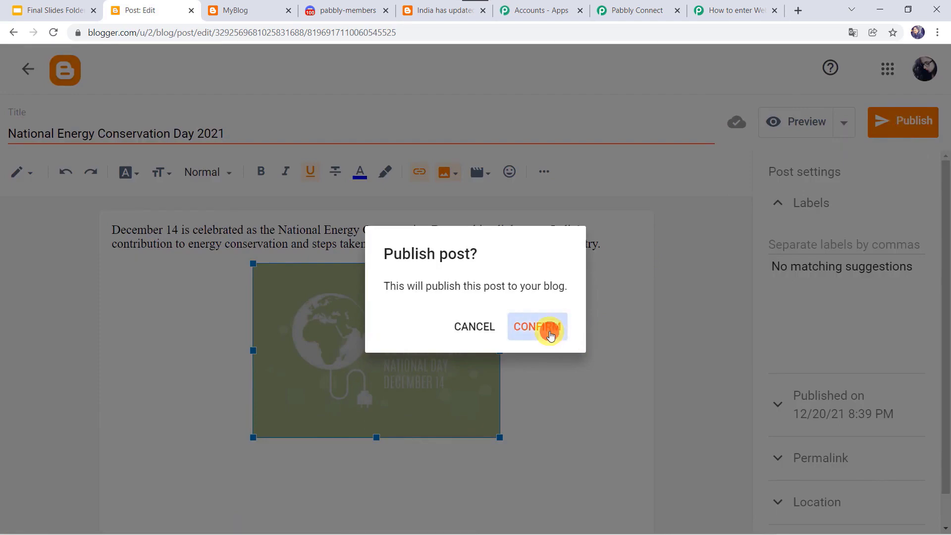
click(551, 335)
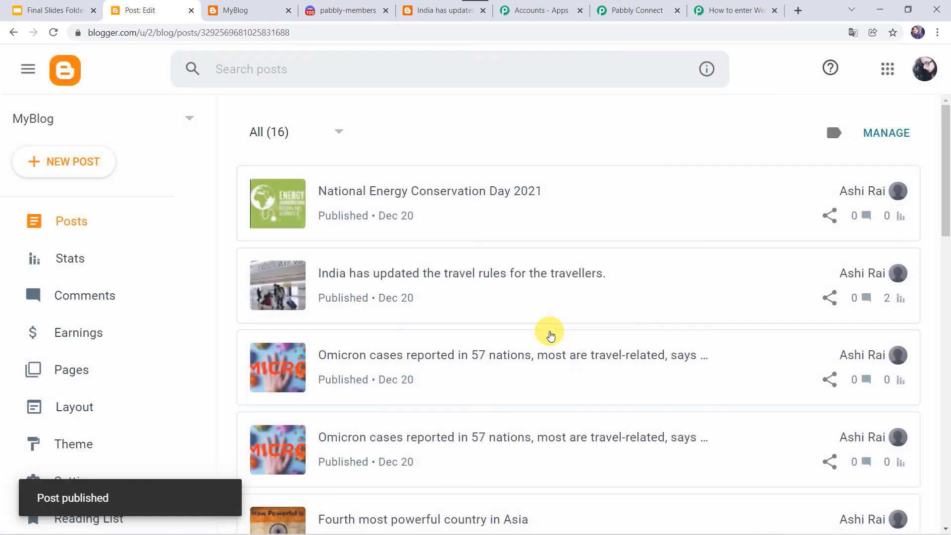
mouse_move(357, 207)
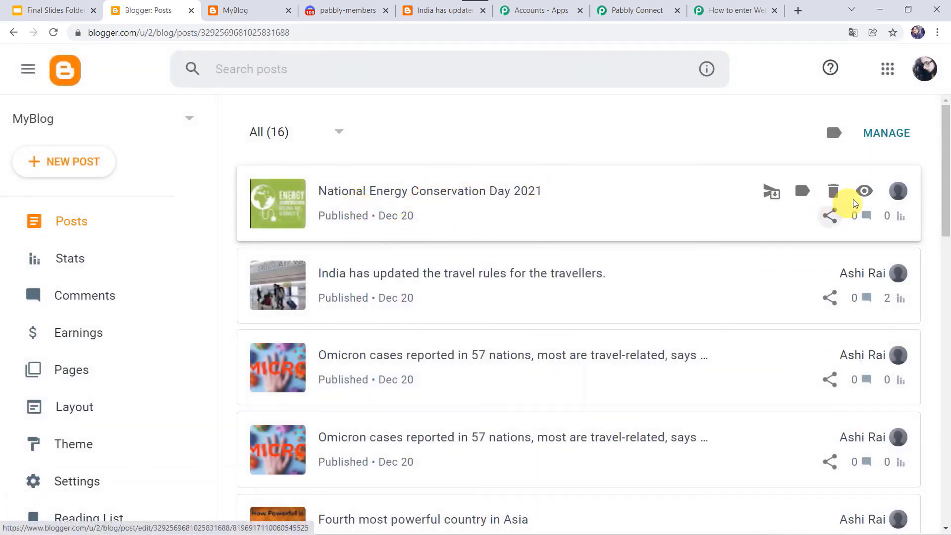
click(864, 191)
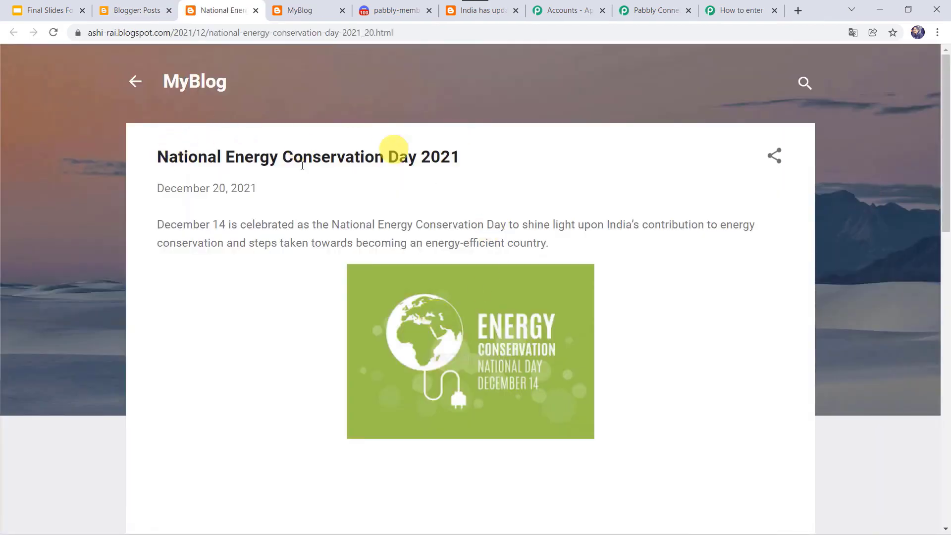
click(471, 277)
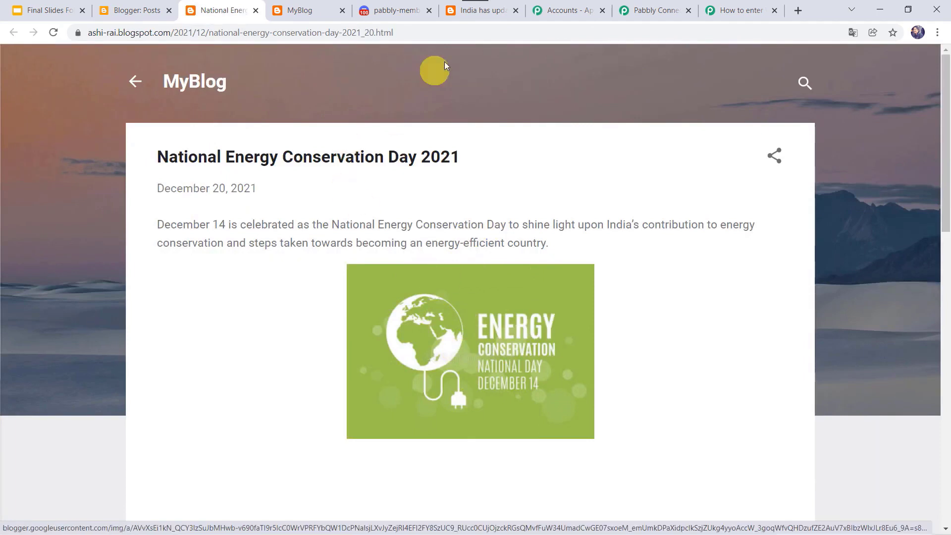
Reload Discord's pabbly-members channel, check for the new post's message and open its shortened link.
click(405, 12)
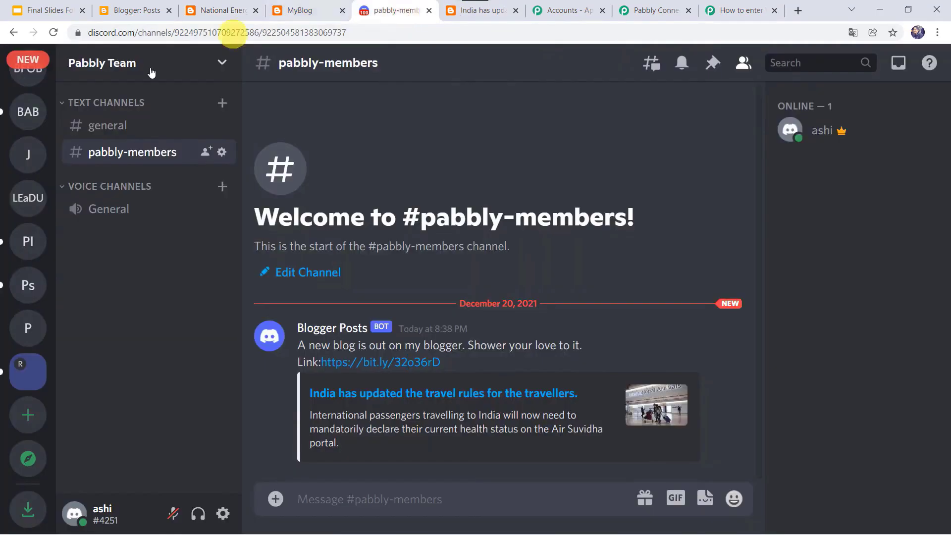
click(53, 34)
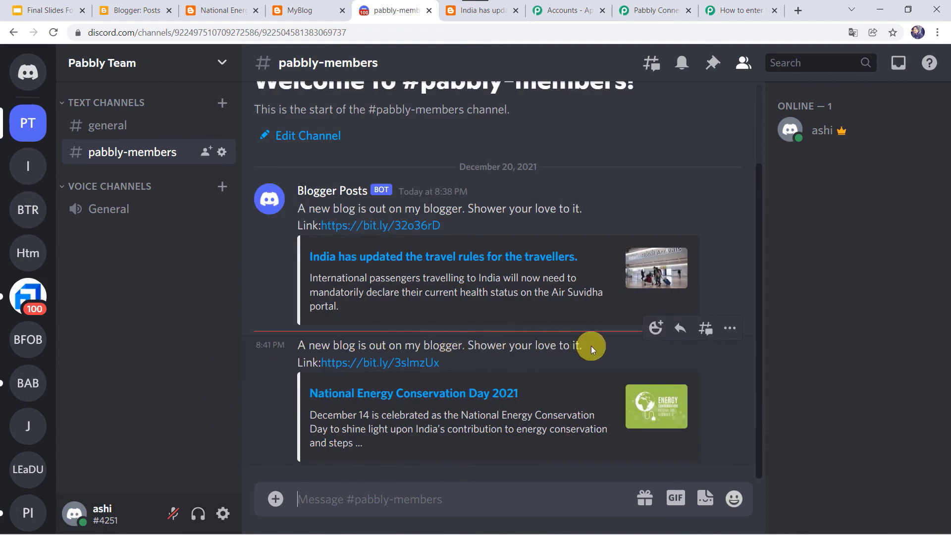
click(394, 367)
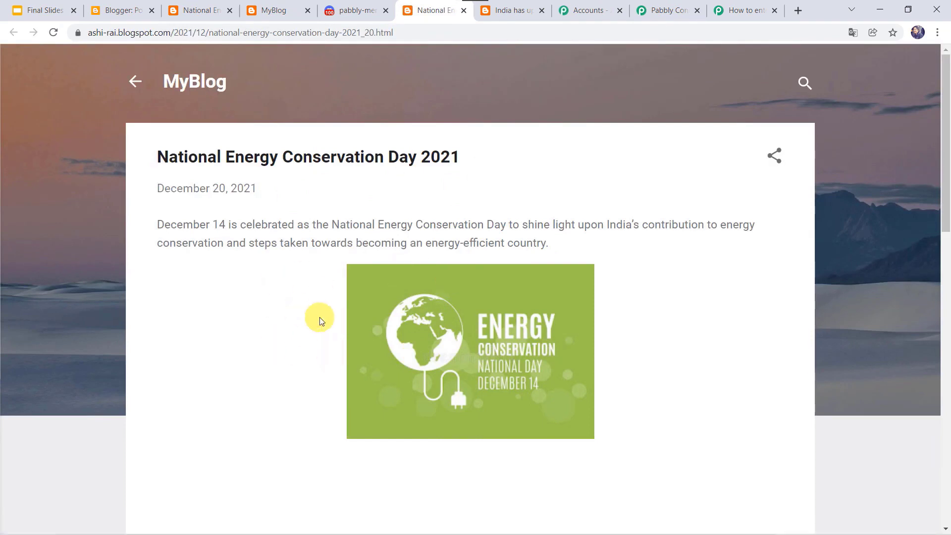
Return to the workflow in Pabbly Connect and collapse the Discord, Bitly and Google Blogger steps to review the whole integration.
click(659, 7)
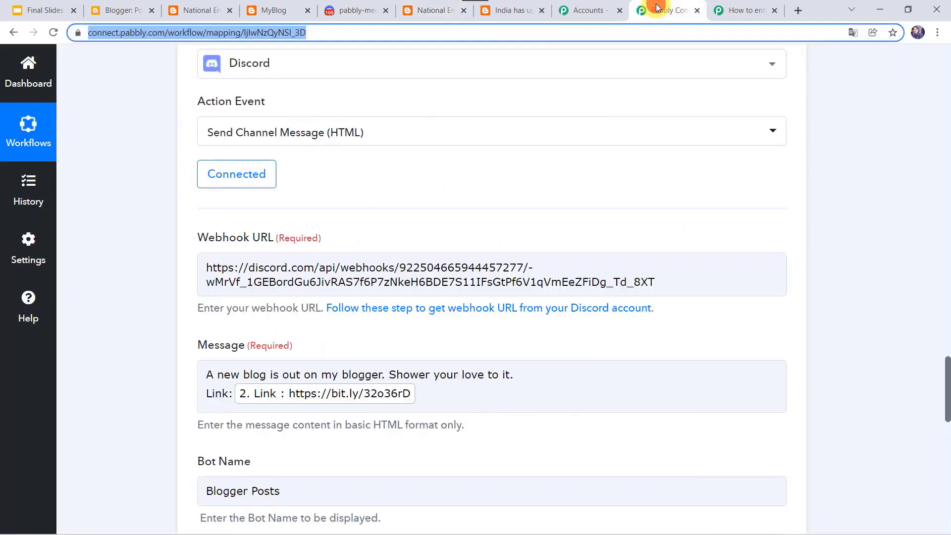
click(134, 267)
scroll(135, 267, up, 5)
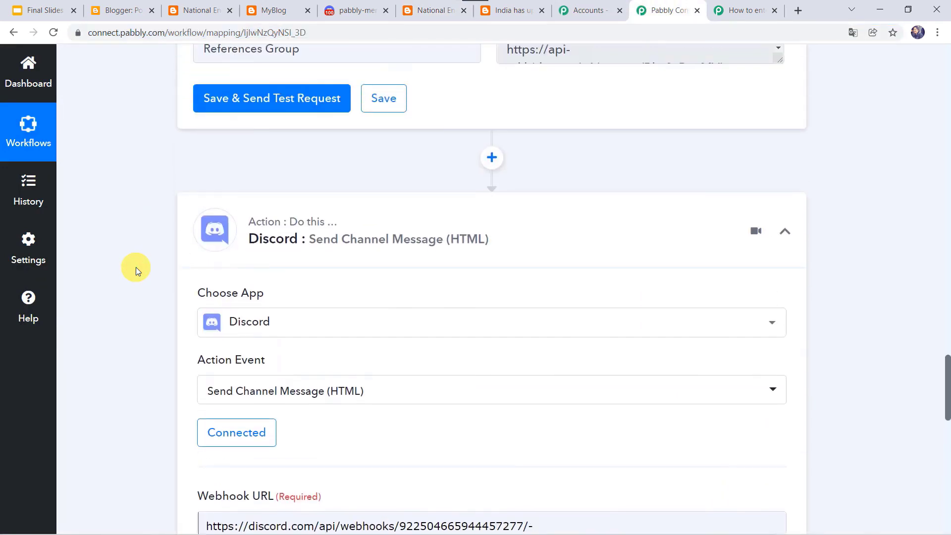
click(391, 221)
scroll(392, 218, up, 12)
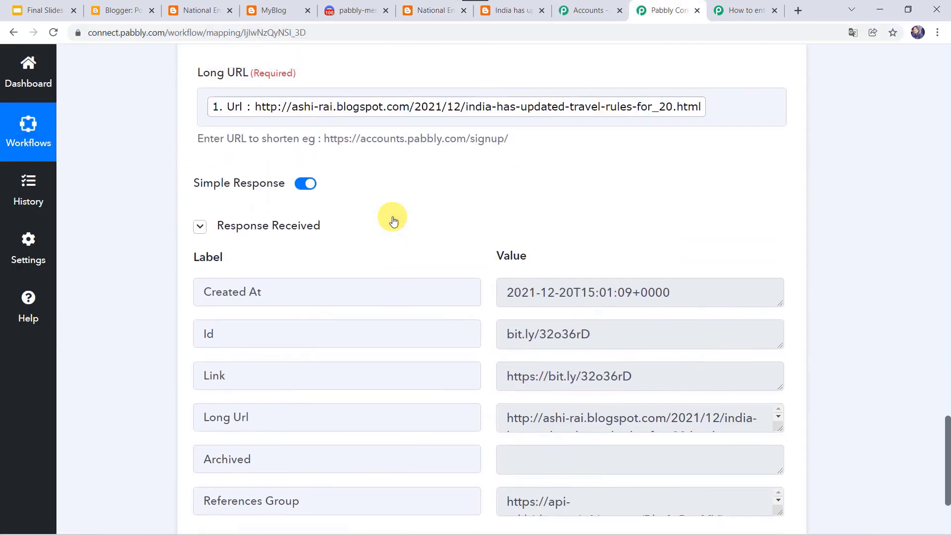
scroll(391, 218, up, 7)
click(390, 253)
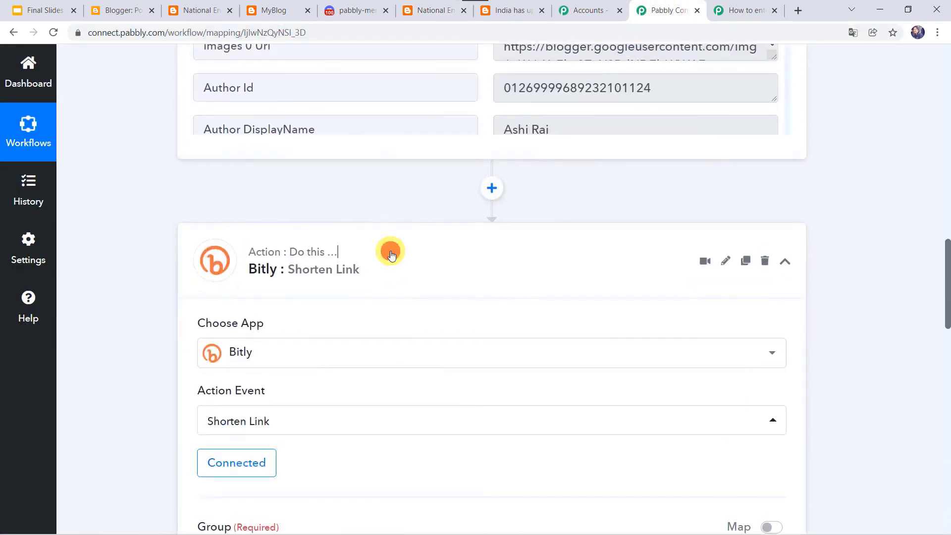
scroll(389, 253, up, 15)
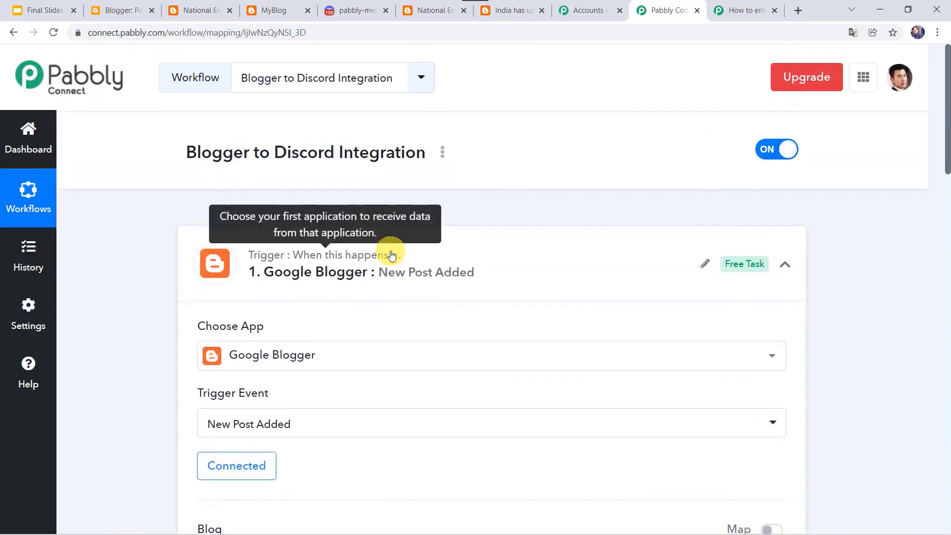
click(472, 245)
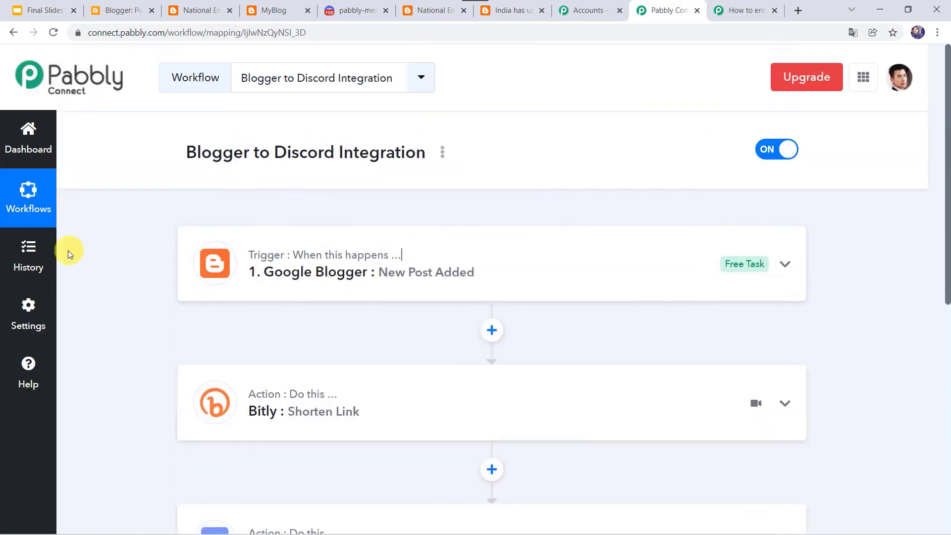
scroll(69, 250, down, 1)
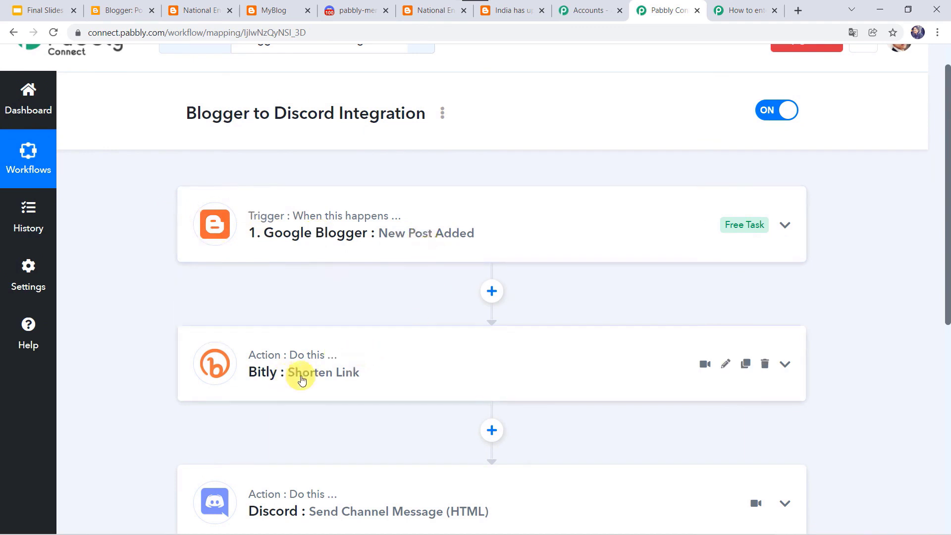
scroll(375, 365, down, 2)
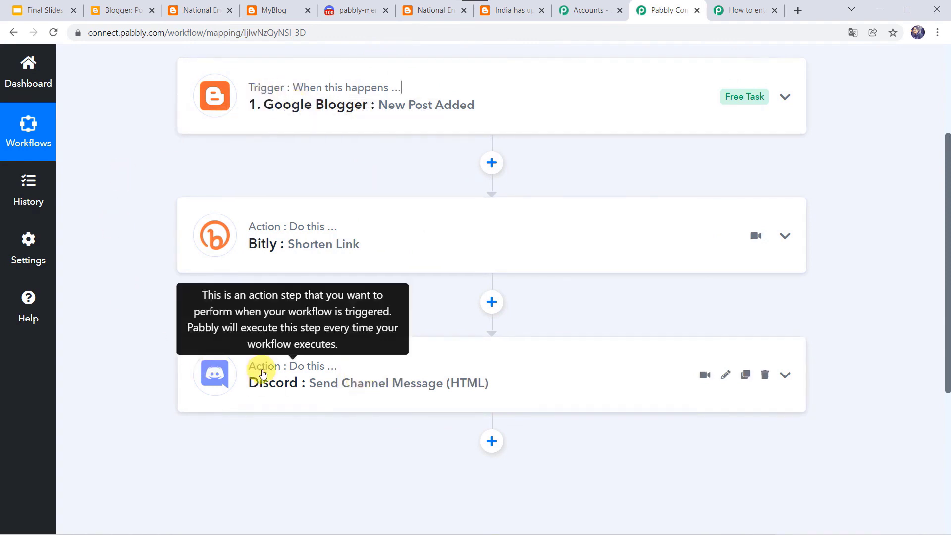
scroll(263, 374, up, 4)
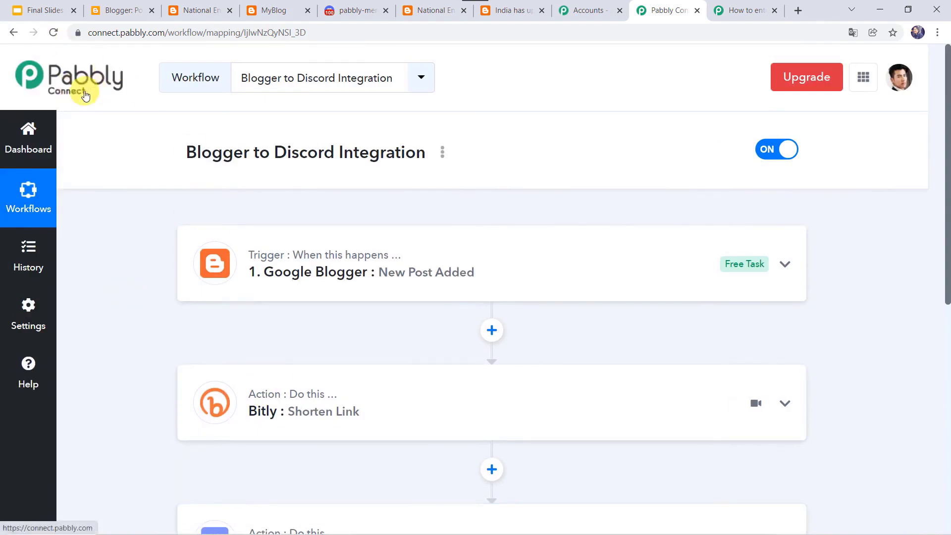